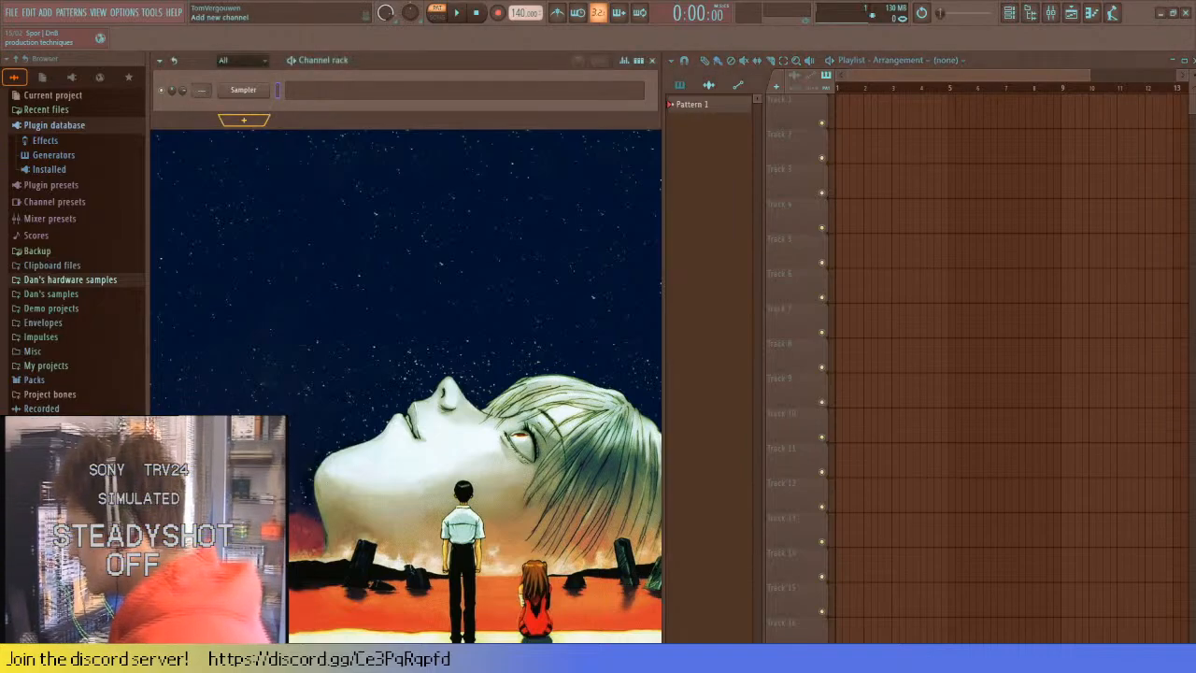
left_click(244, 119)
left_click(255, 136)
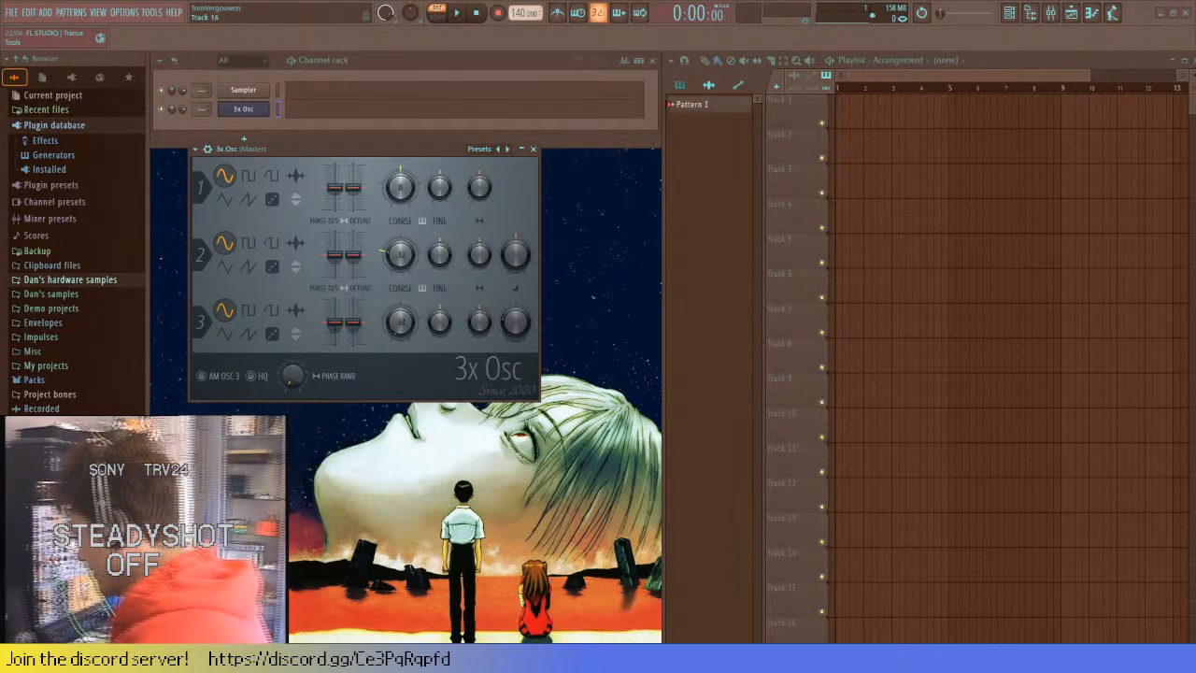
left_click(255, 112)
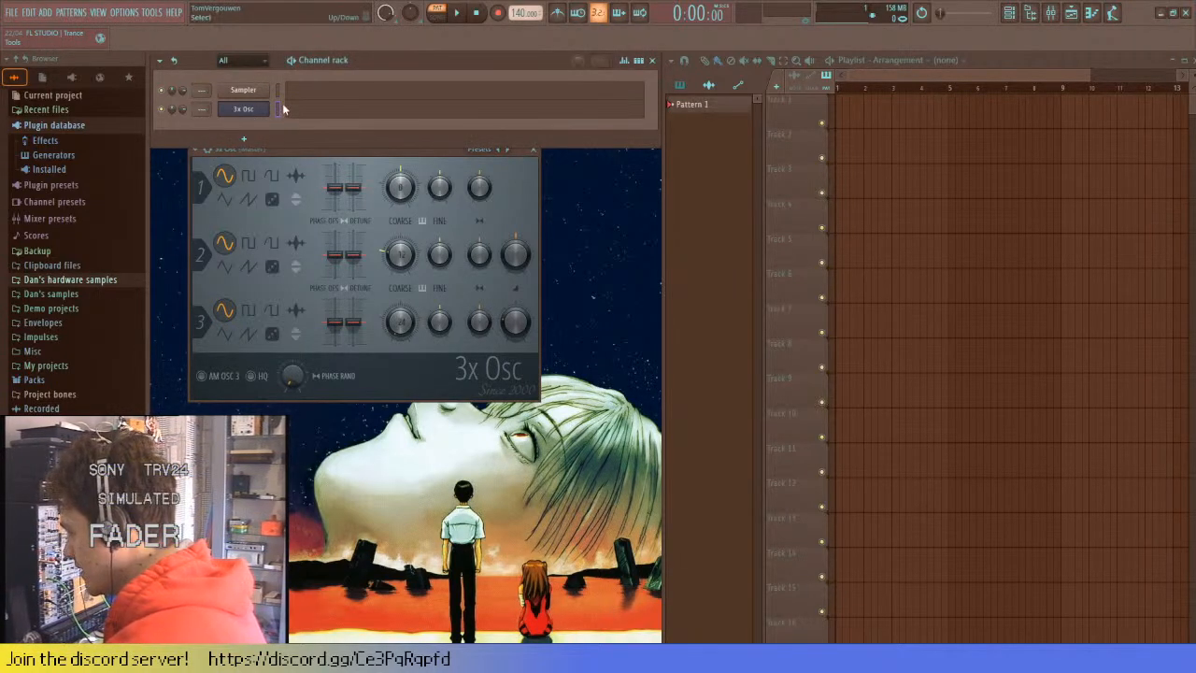
left_click(277, 109)
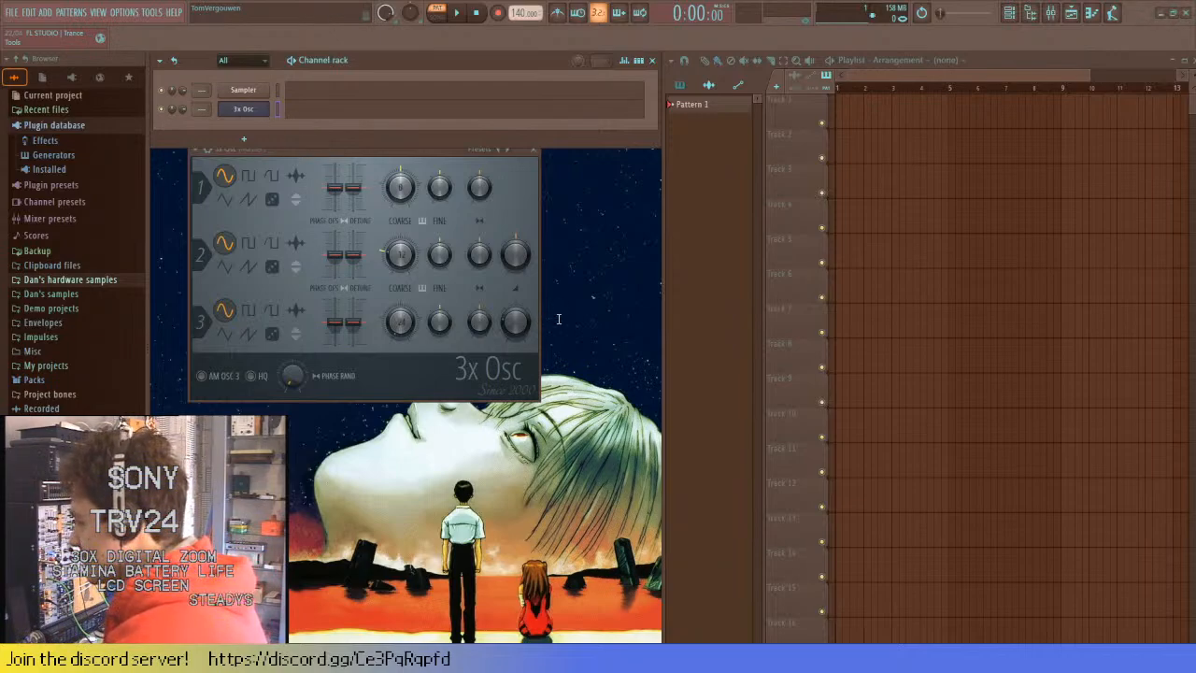
key("ctrl+z")
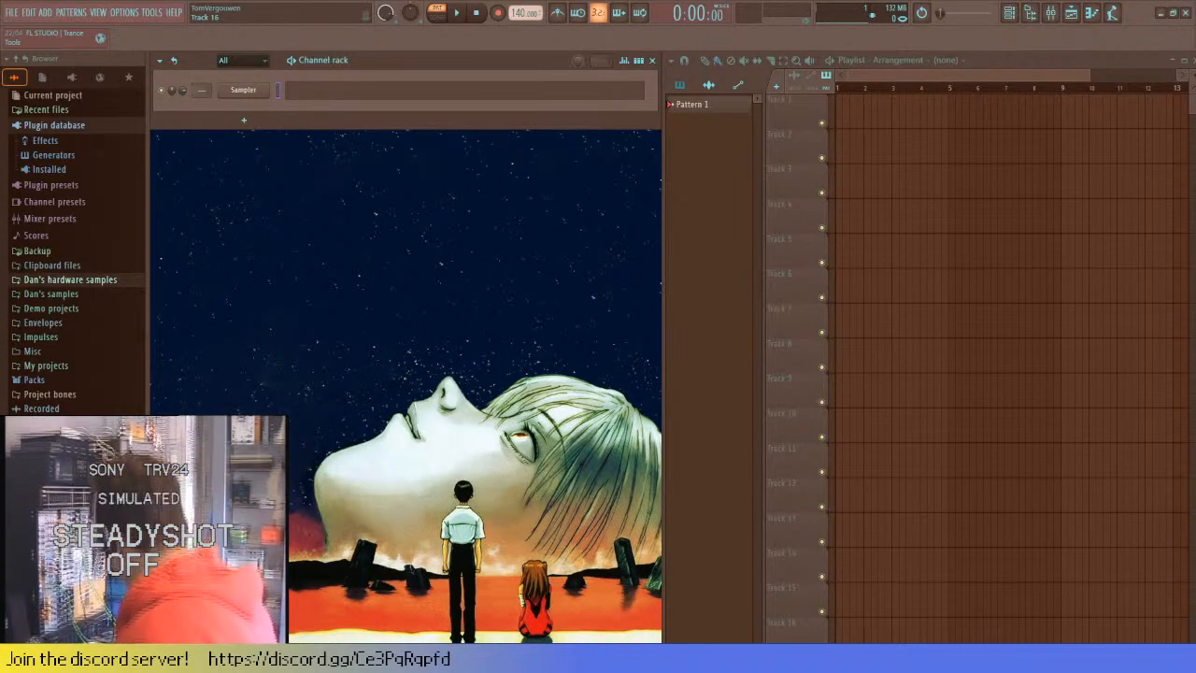
- View the Insert 1 track in the mixer and return to the channel rack
left_click(1051, 12)
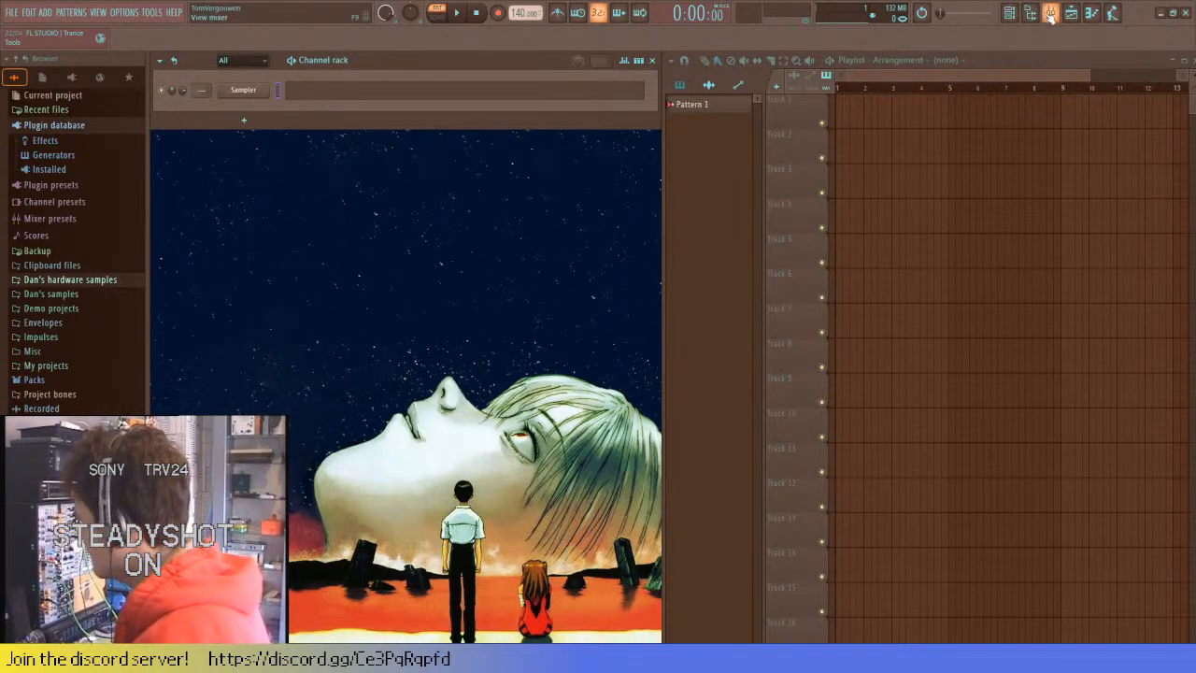
left_click(190, 142)
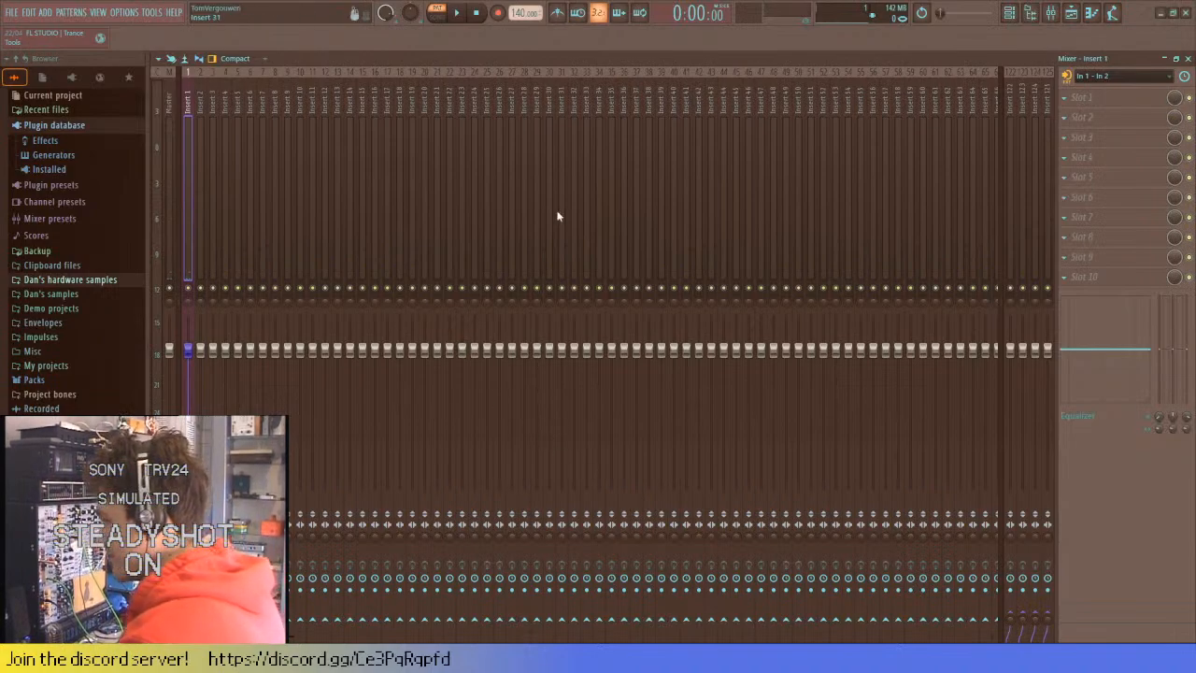
left_click(1187, 57)
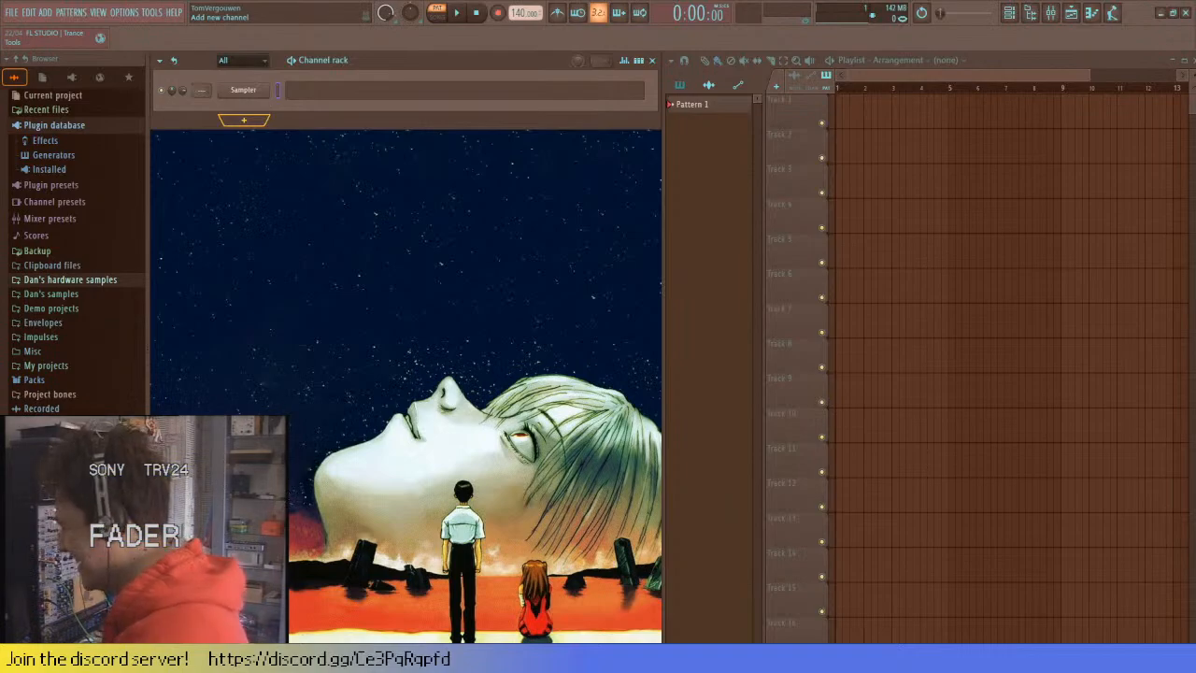
- Add a MiniSynth channel and draw a one-bar C5 note at the start of its piano roll
left_click(244, 119)
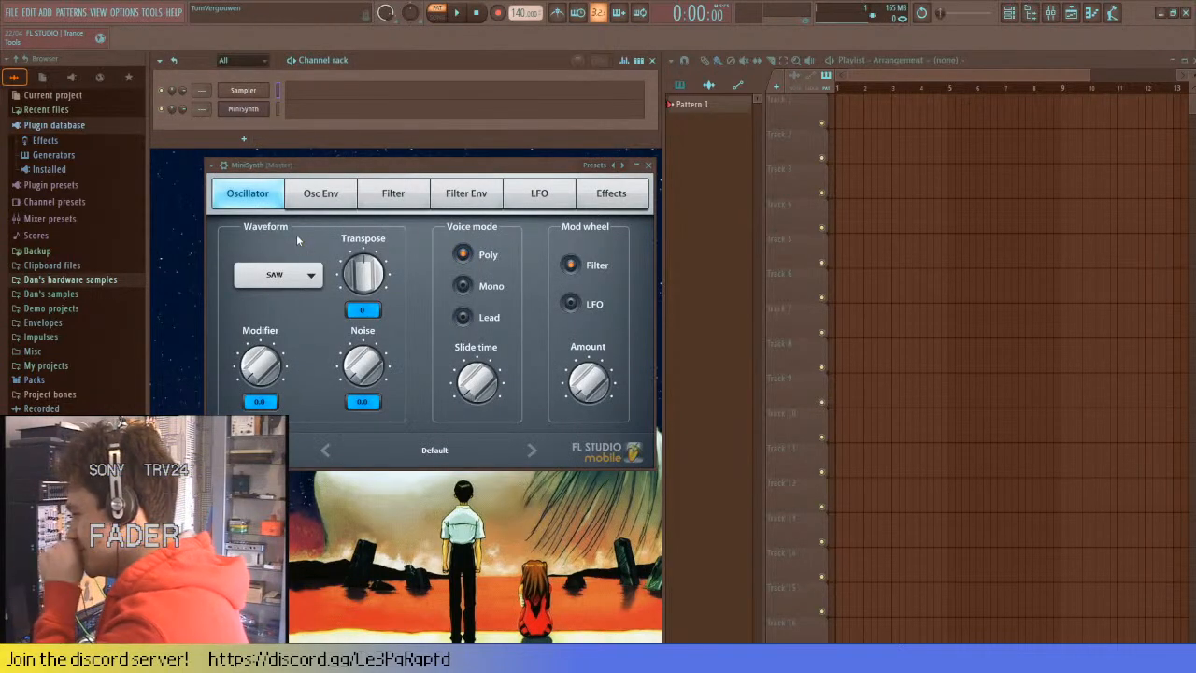
key("F7")
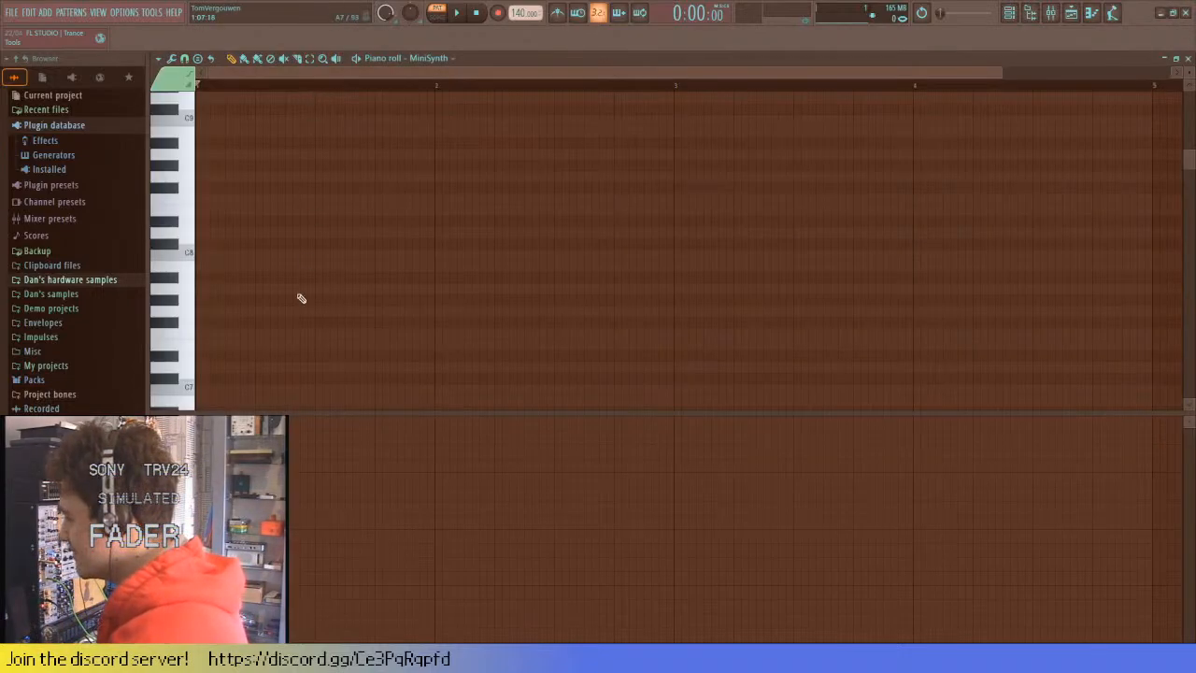
scroll(256, 378, "down", 4)
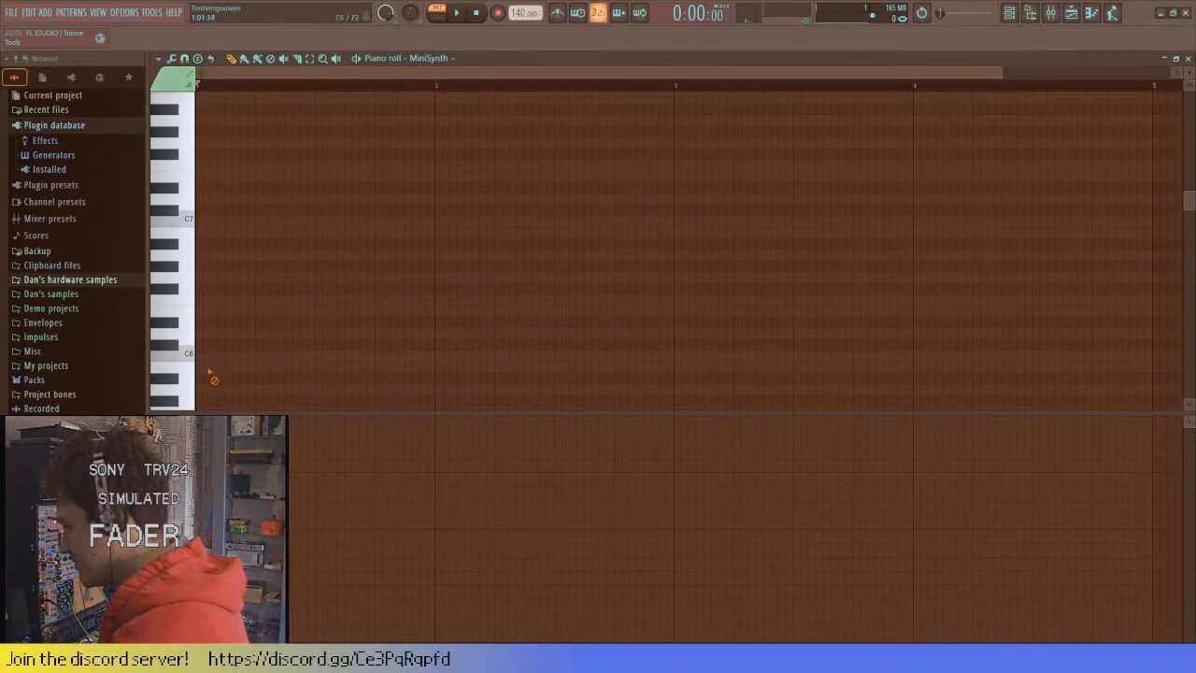
scroll(214, 379, "down", 3)
left_click(207, 389)
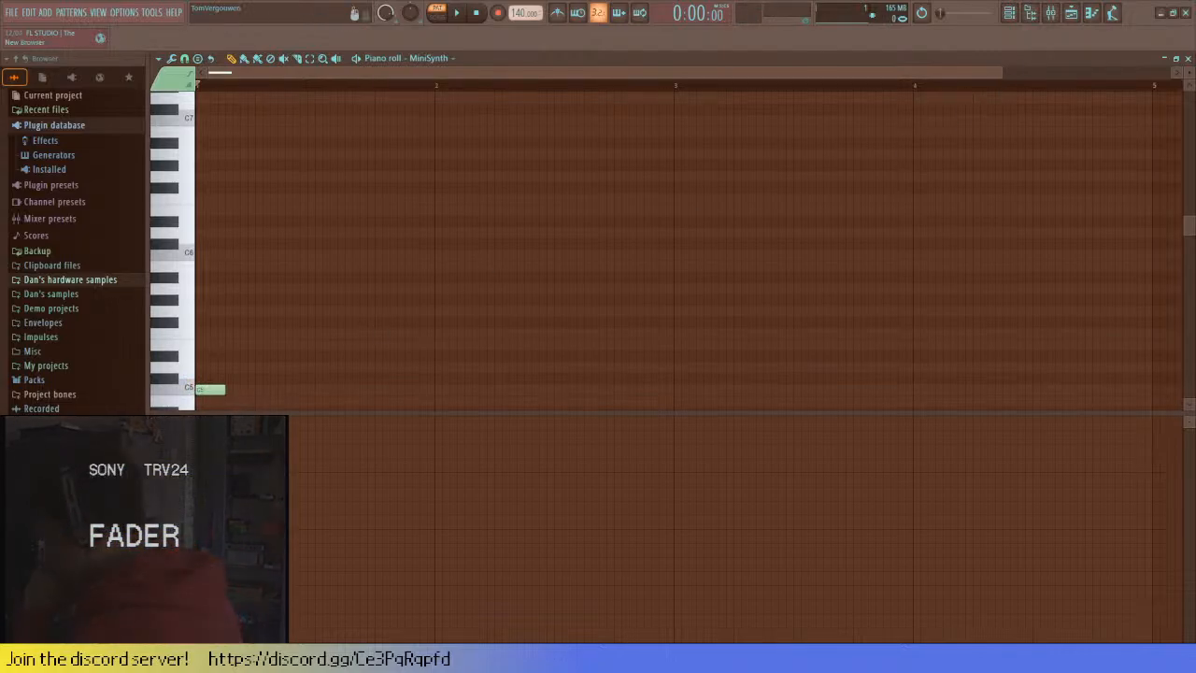
left_click_drag(224, 389, 429, 402)
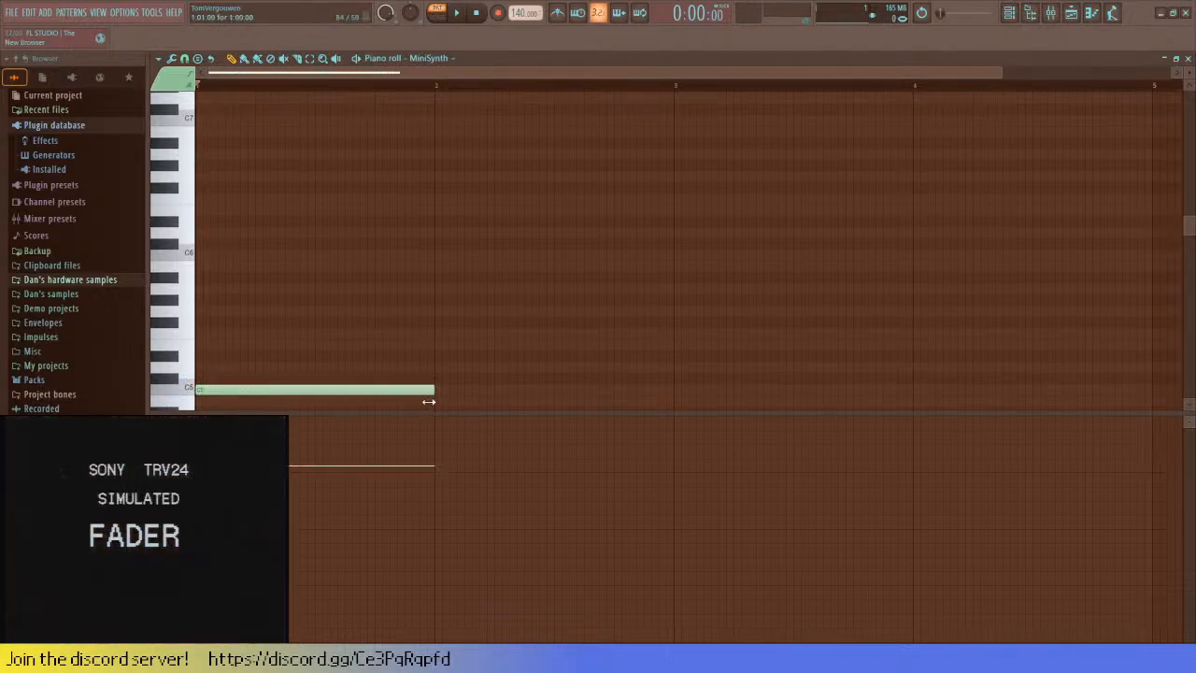
- Stack one-bar G5 and A#5 notes above the C5 note in bar 1
left_click(232, 314)
scroll(224, 282, "up", 1)
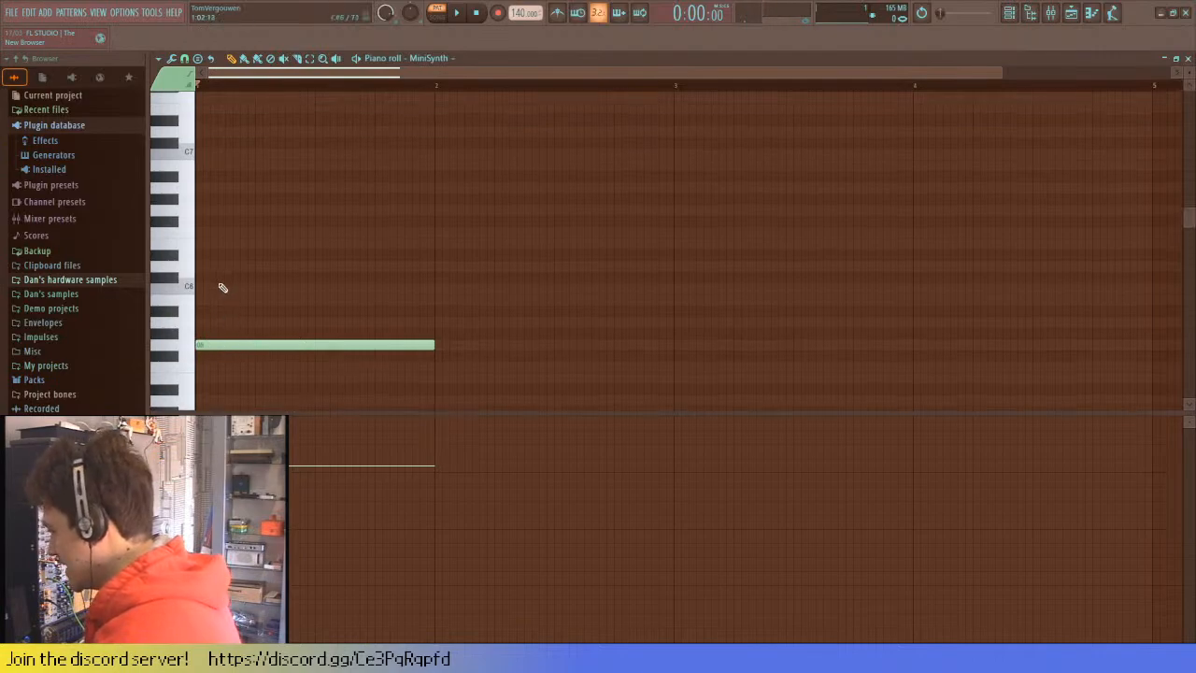
left_click(207, 311)
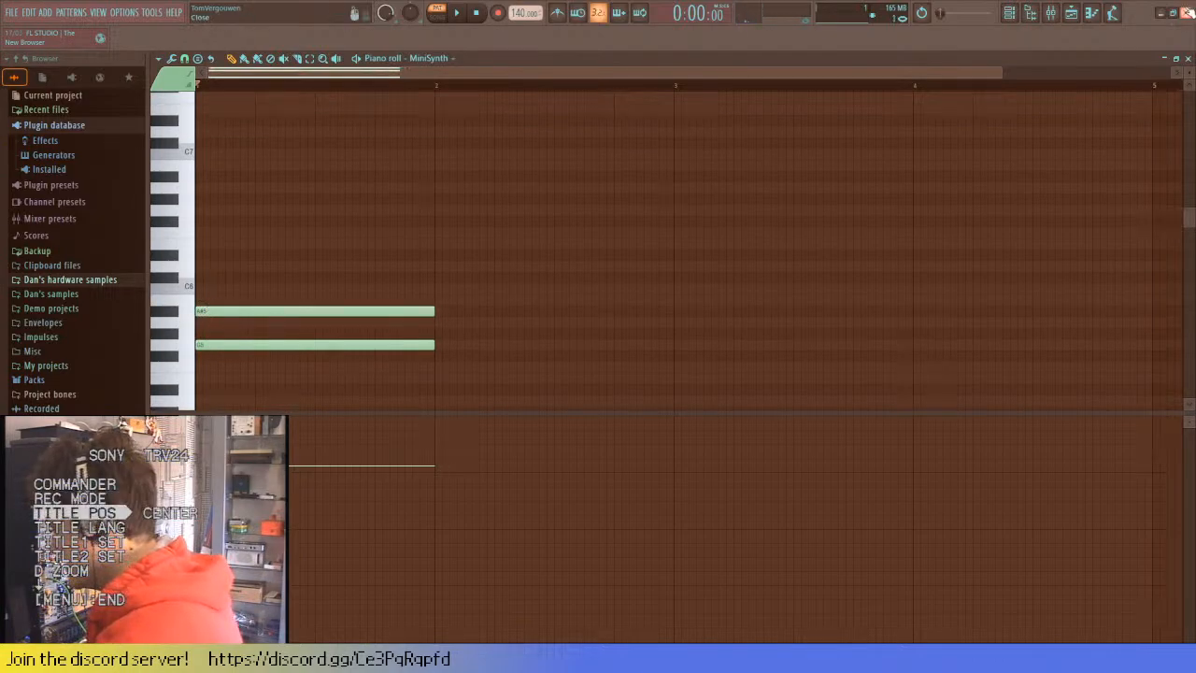
left_click(1188, 58)
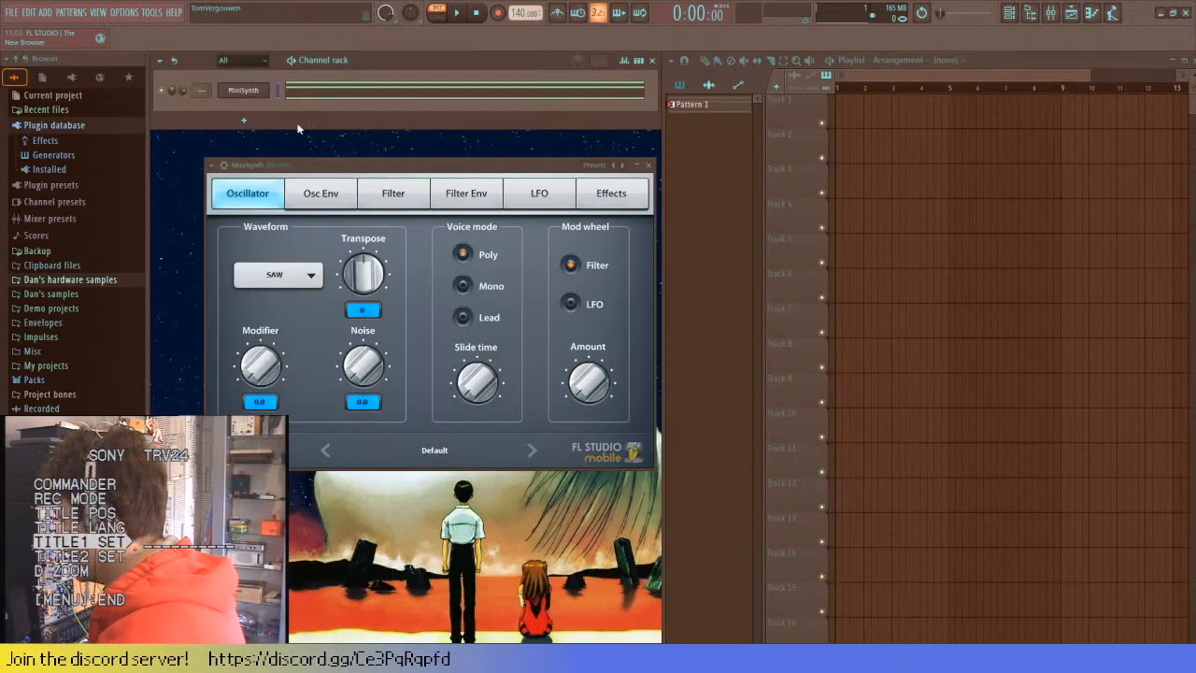
left_click(380, 95)
scroll(334, 318, "down", 3)
left_click(379, 243)
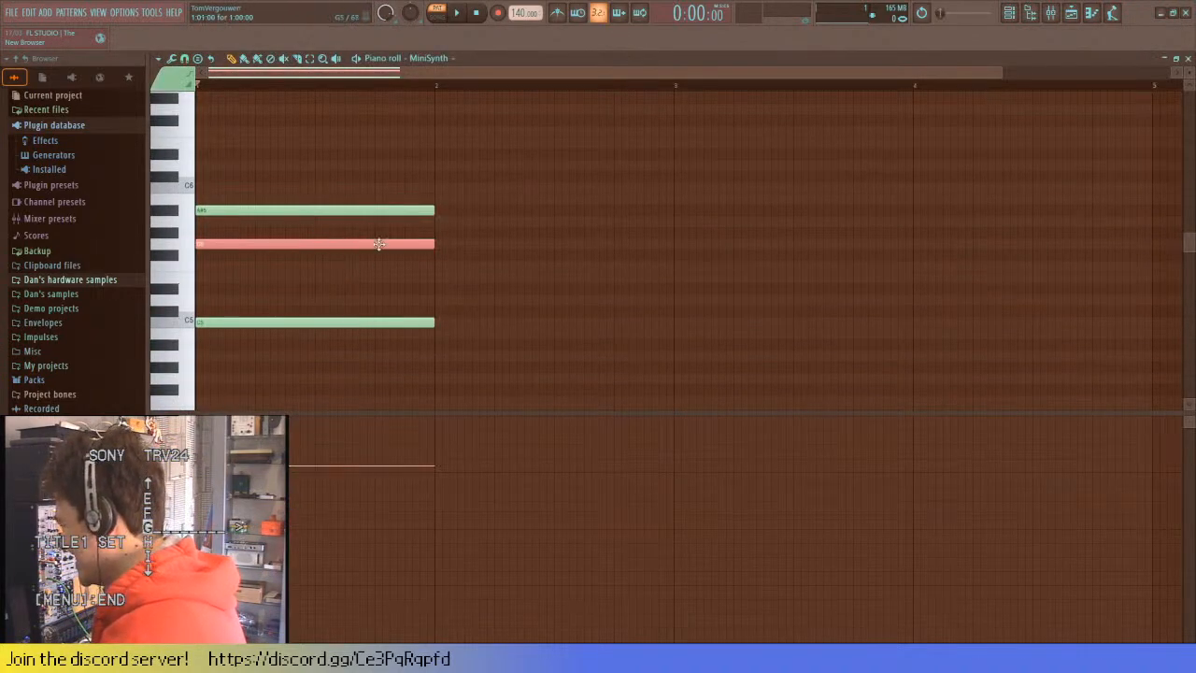
key("ctrl+a")
key("Delete")
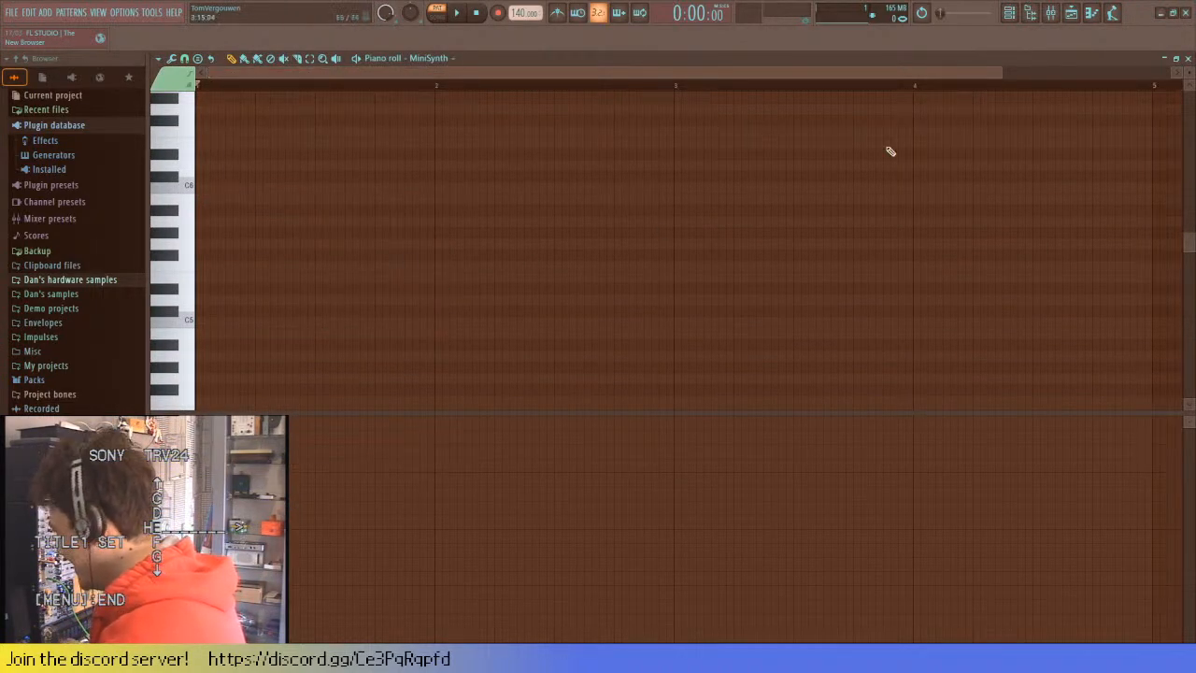
left_click(1188, 58)
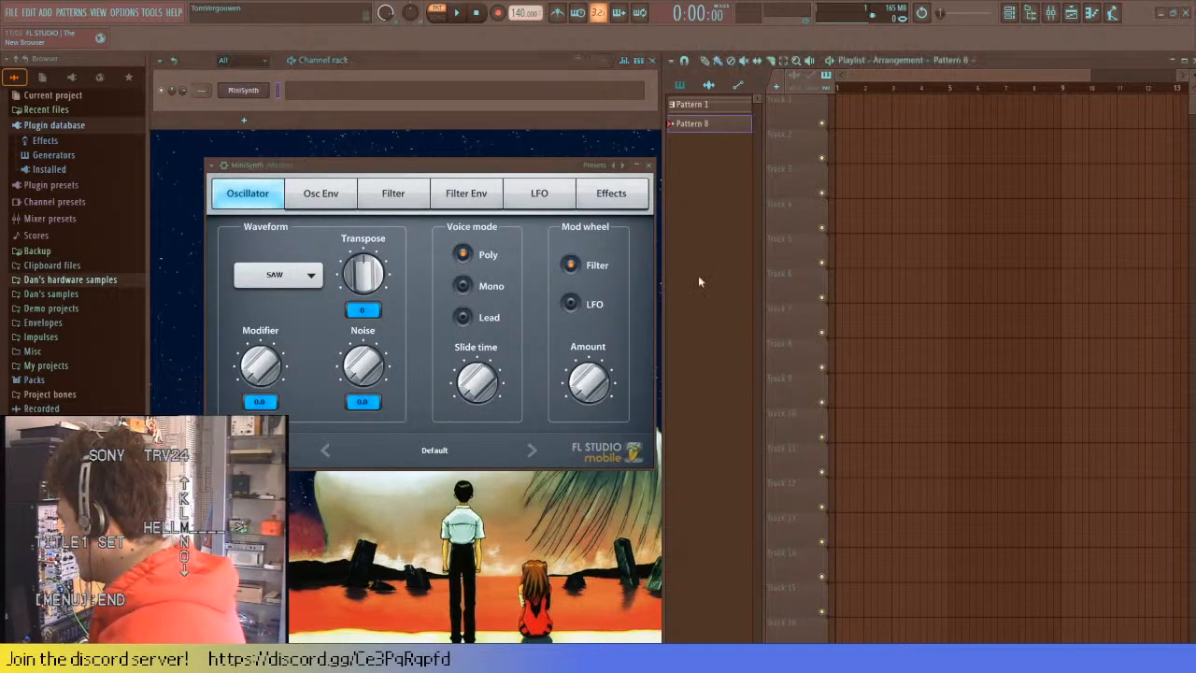
left_click(692, 104)
left_click(349, 92)
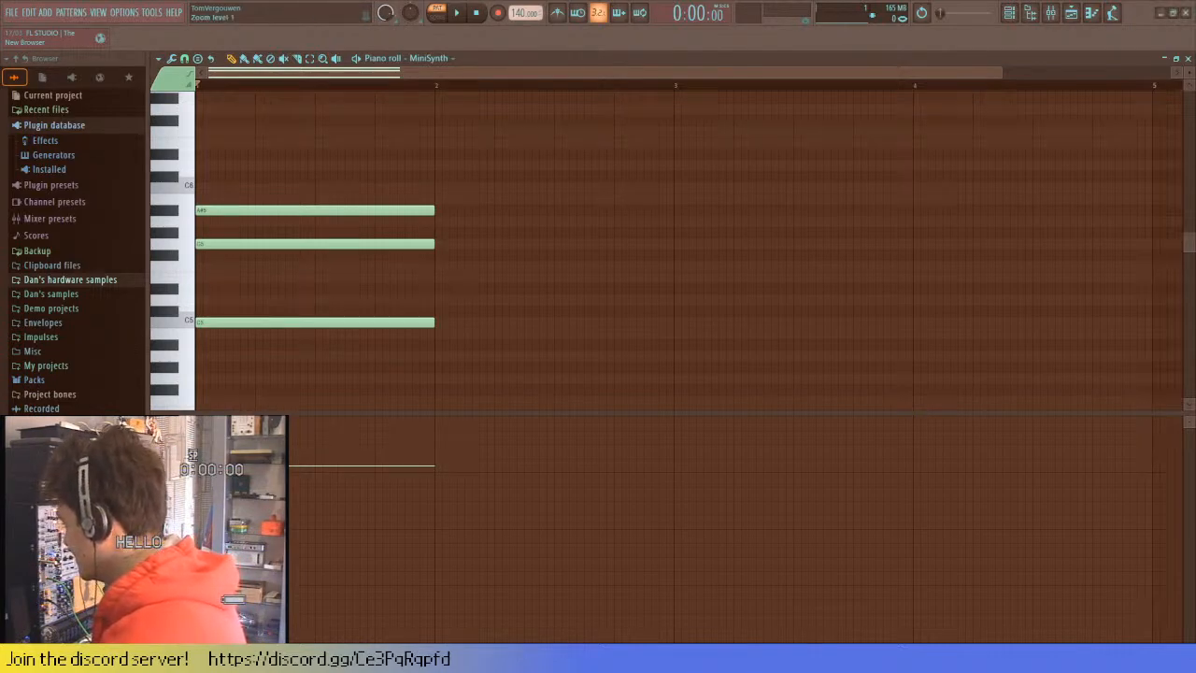
- Transpose the G5 note down one octave and audition the chord
left_click(295, 245)
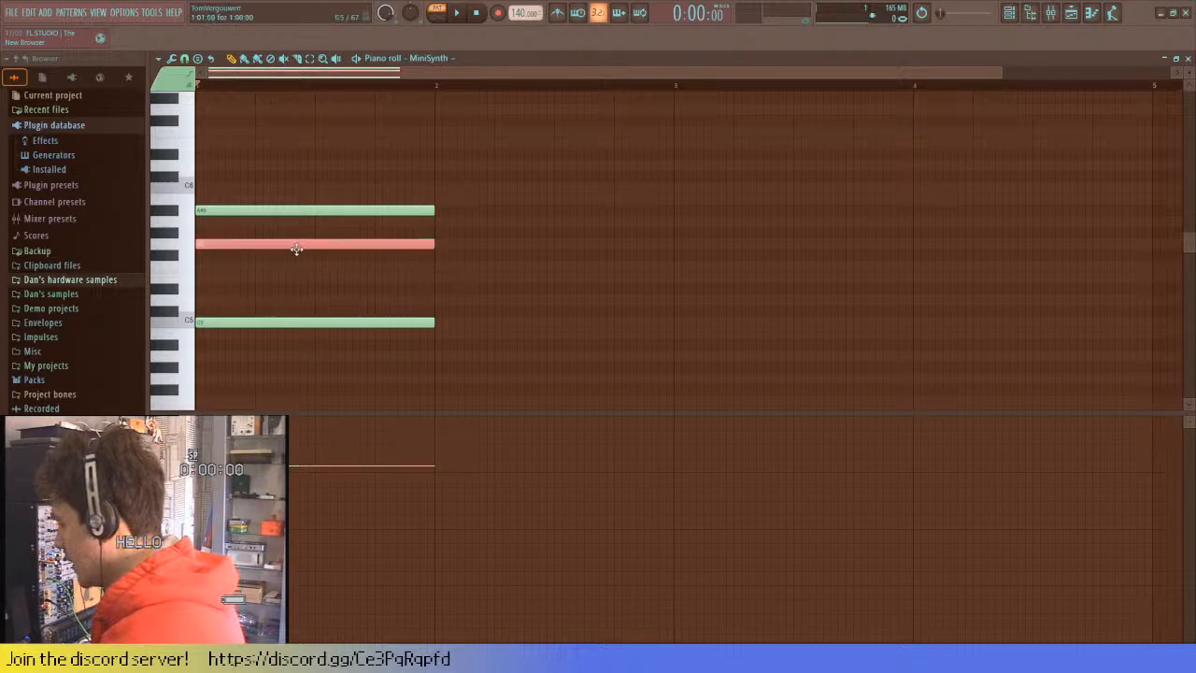
key("ctrl+Down")
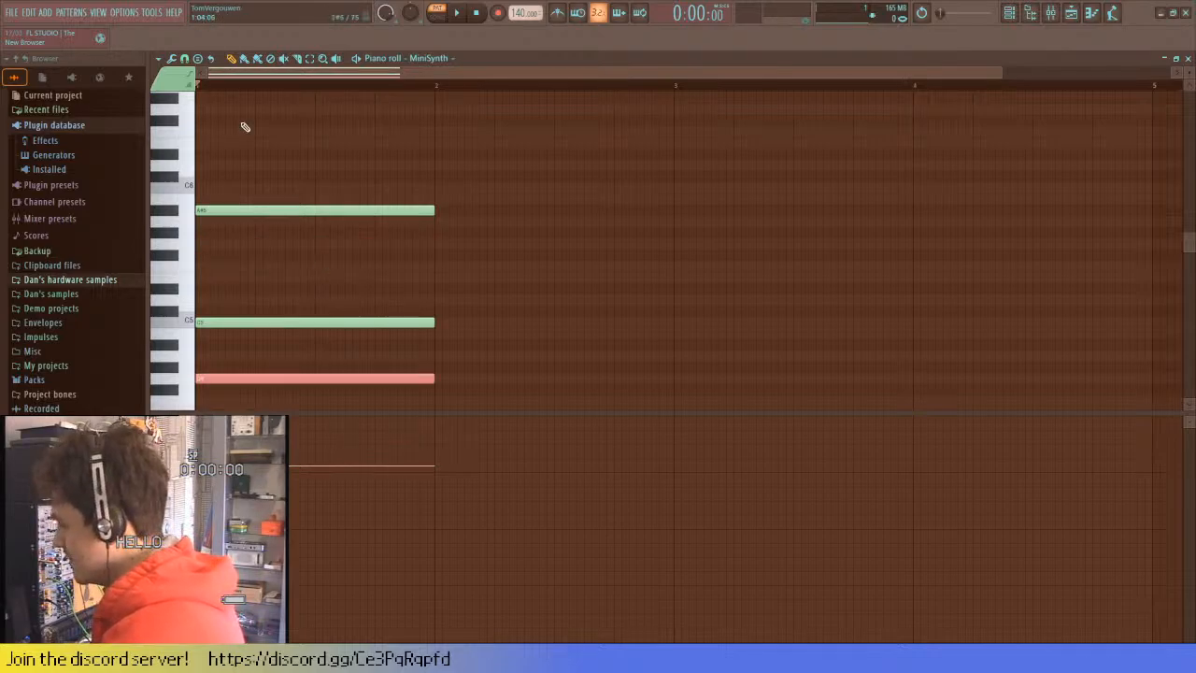
key("space")
key("space")
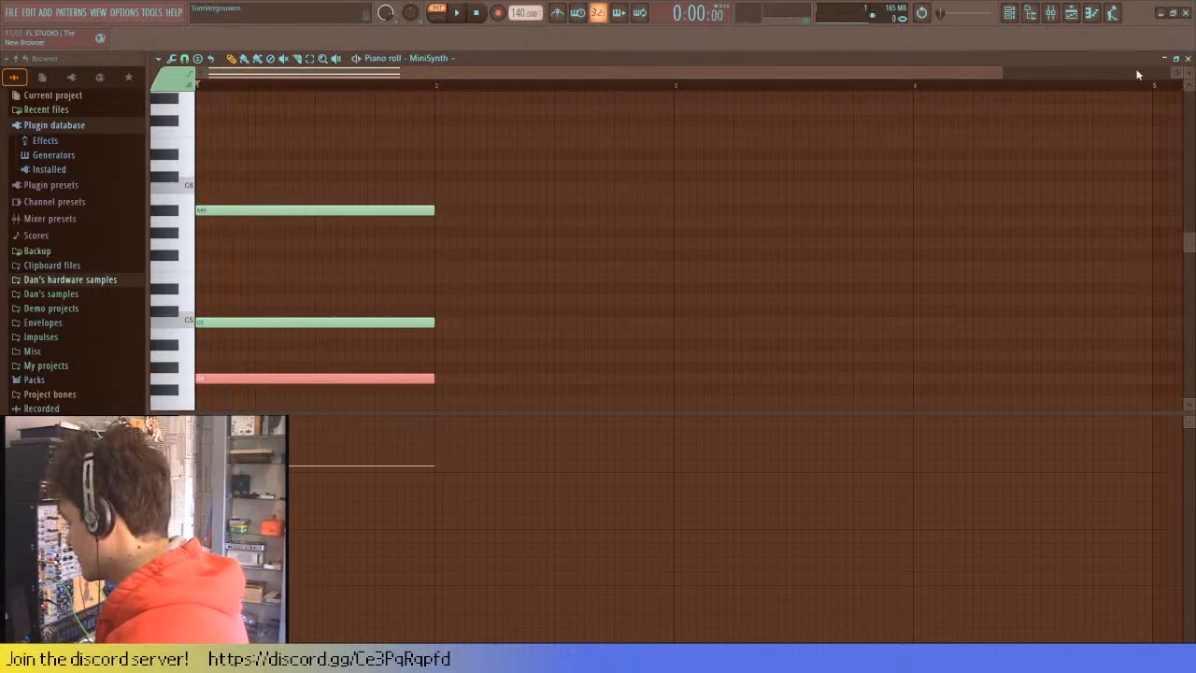
- Replace the three-note chord with a single one-bar C4 note at the start of bar 1
scroll(322, 365, "down", 2)
right_click(294, 314)
left_click(202, 365)
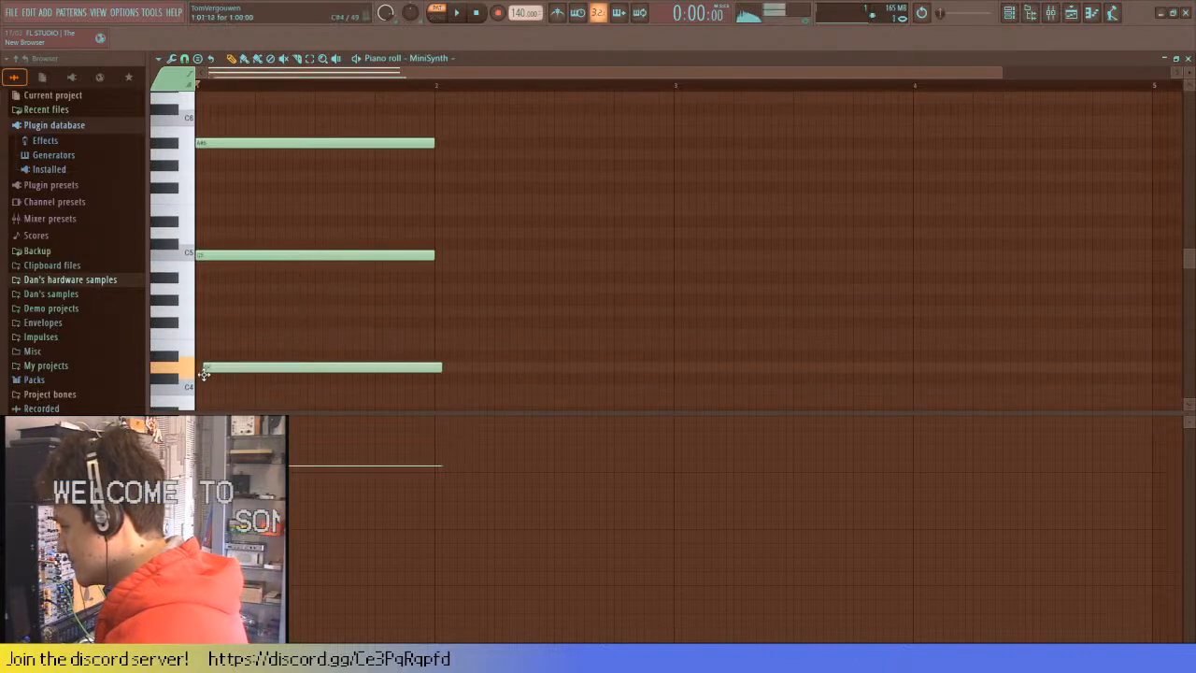
left_click_drag(203, 366, 203, 388)
right_click(288, 254)
right_click(288, 142)
scroll(374, 248, "down", 3)
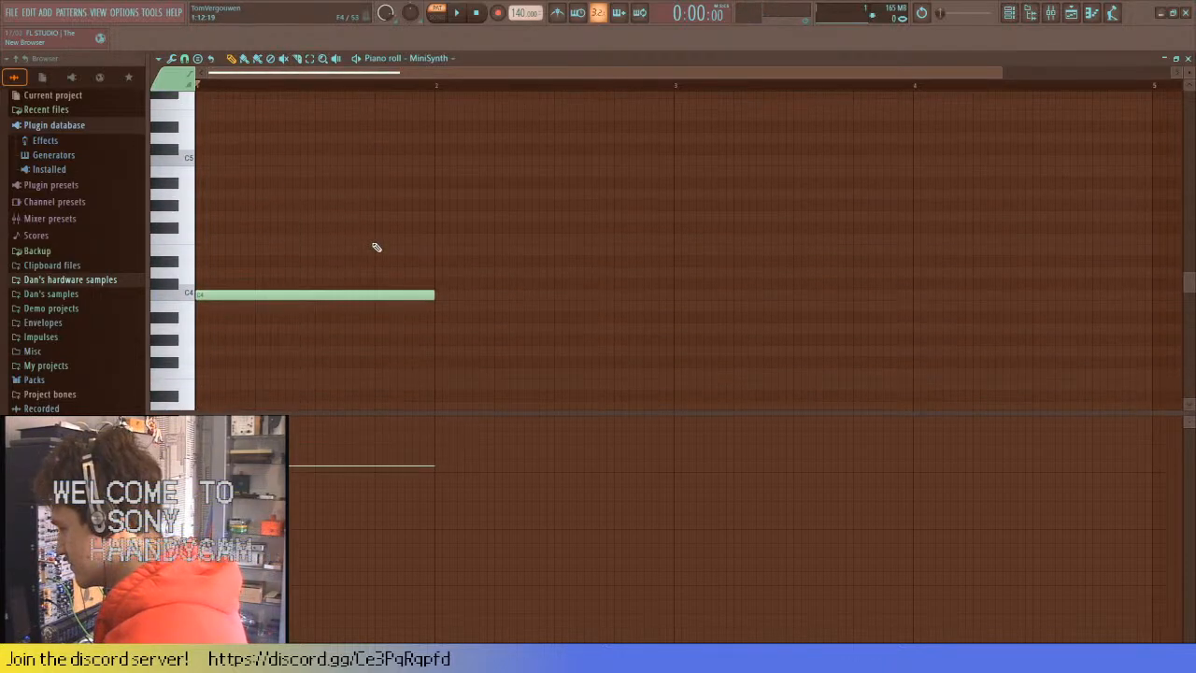
scroll(421, 334, "down", 2)
key("space")
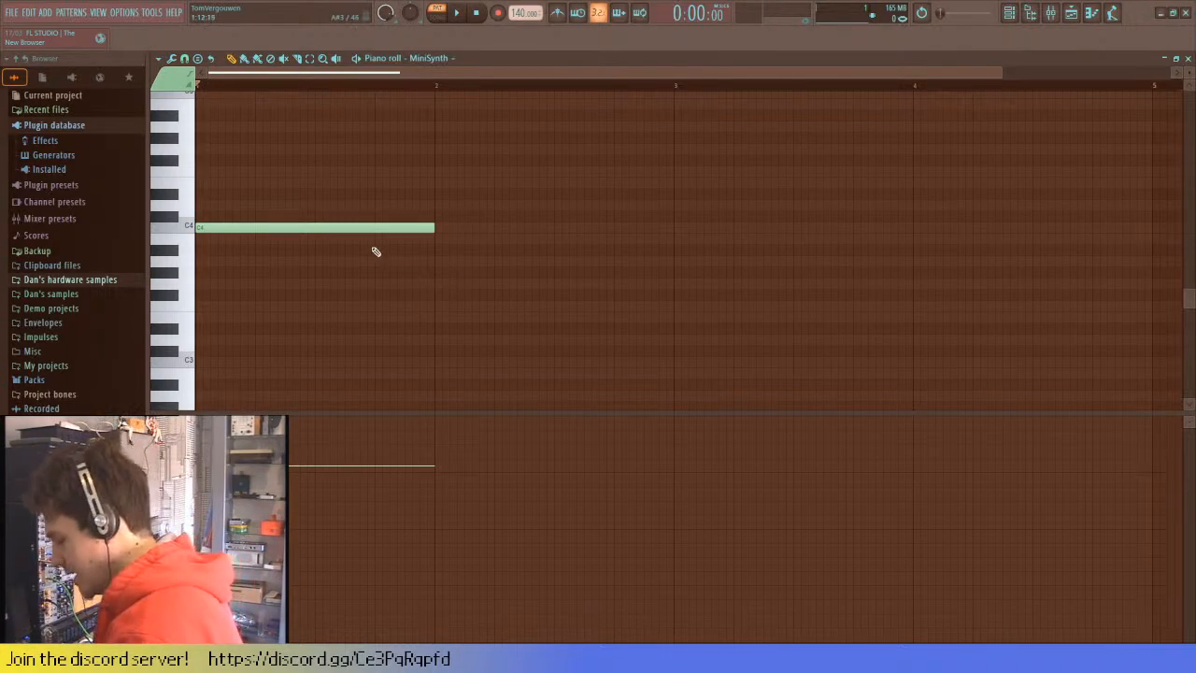
- Place a one-bar A#3 note in bar 2, directly after the C4 note
left_click(437, 255)
right_click(460, 250)
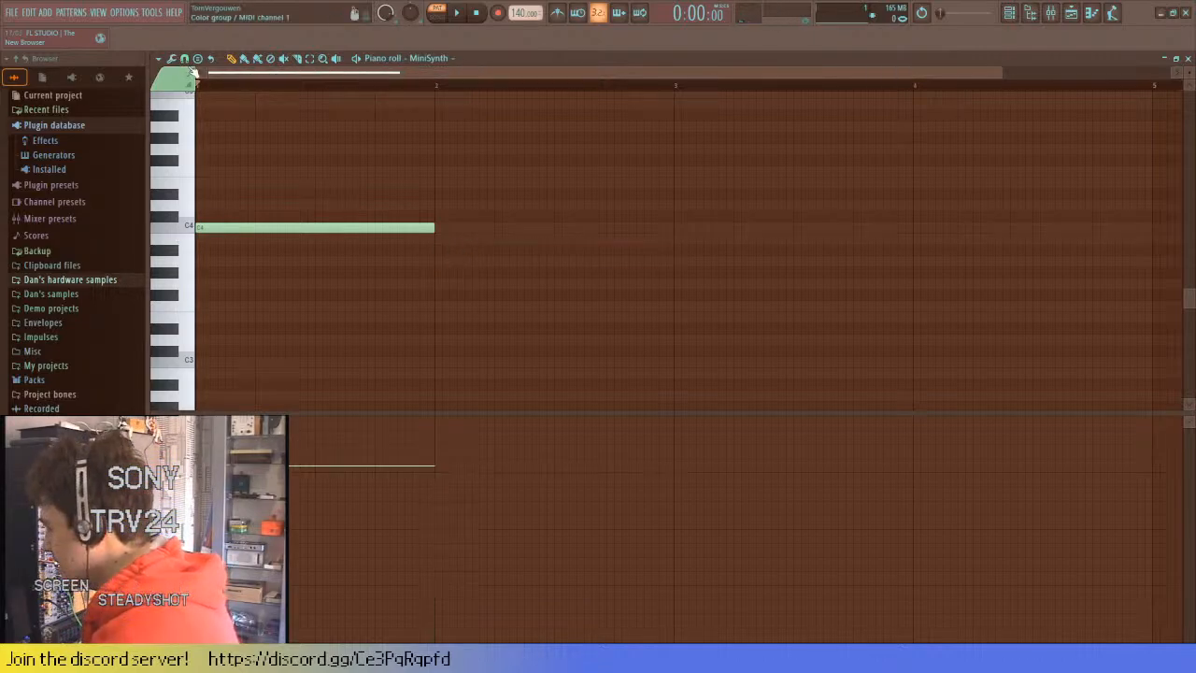
left_click(440, 254)
scroll(605, 176, "down", 2)
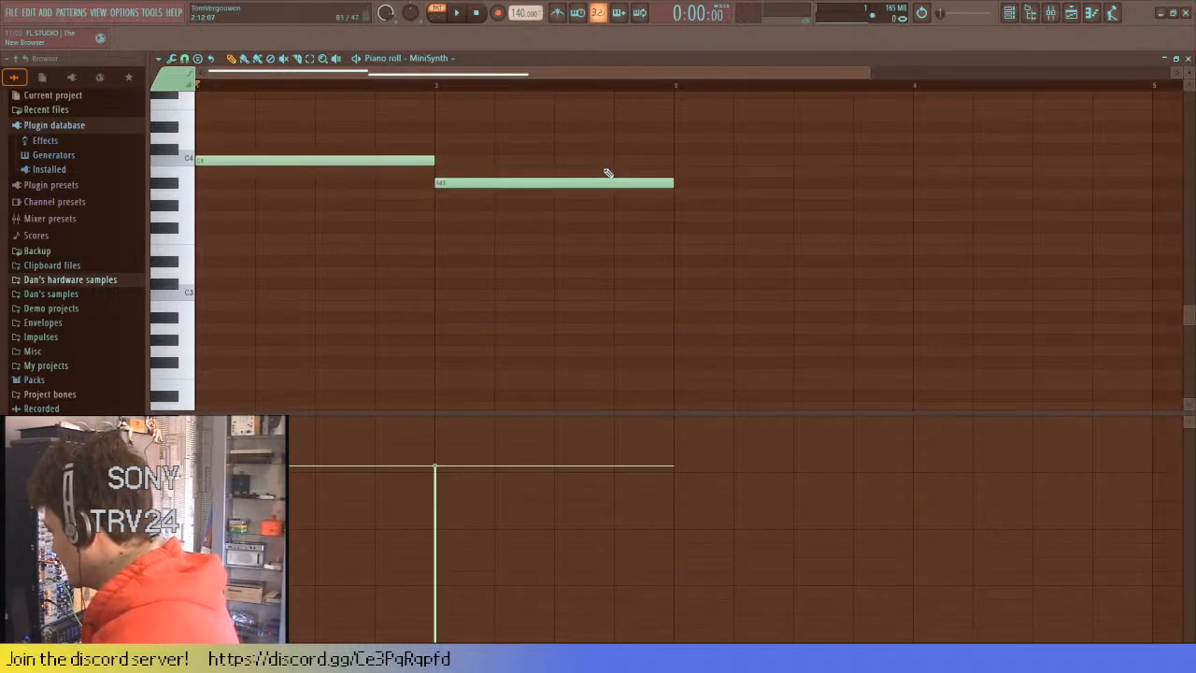
- Continue the bass line with a one-bar D#4 note in bar 3 and a one-bar F4 note in bar 4
scroll(604, 187, "up", 2)
scroll(604, 192, "down", 1, "ctrl")
scroll(584, 255, "up", 1)
scroll(592, 254, "down", 1)
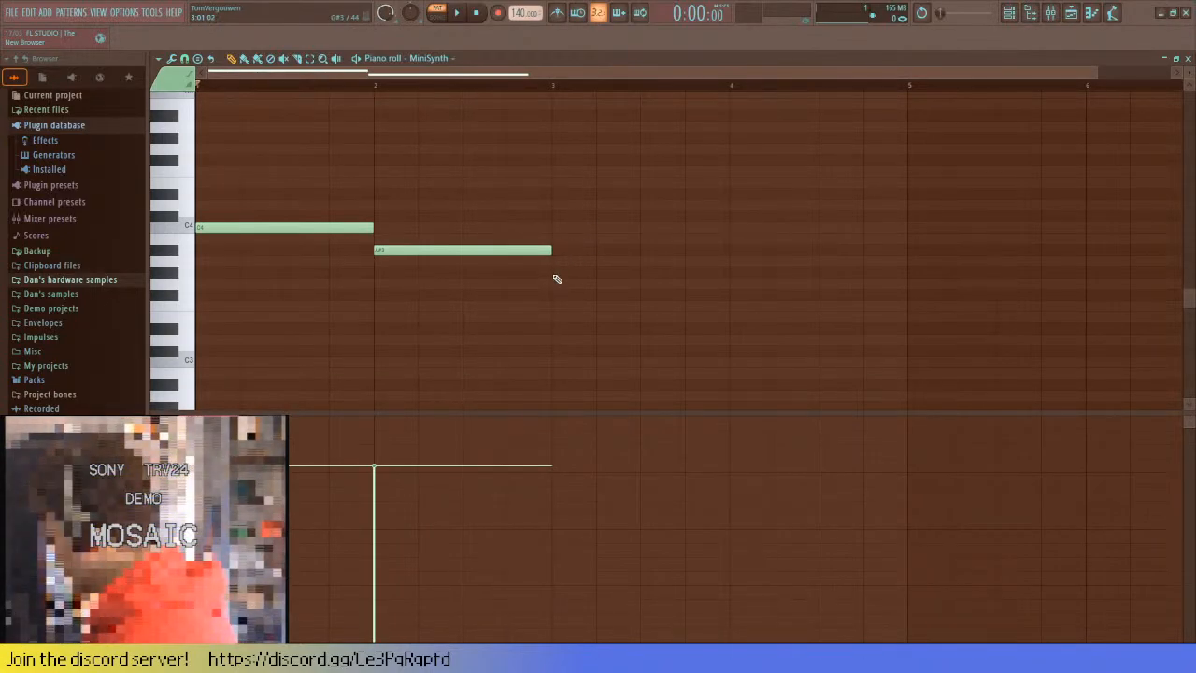
scroll(315, 178, "up", 3)
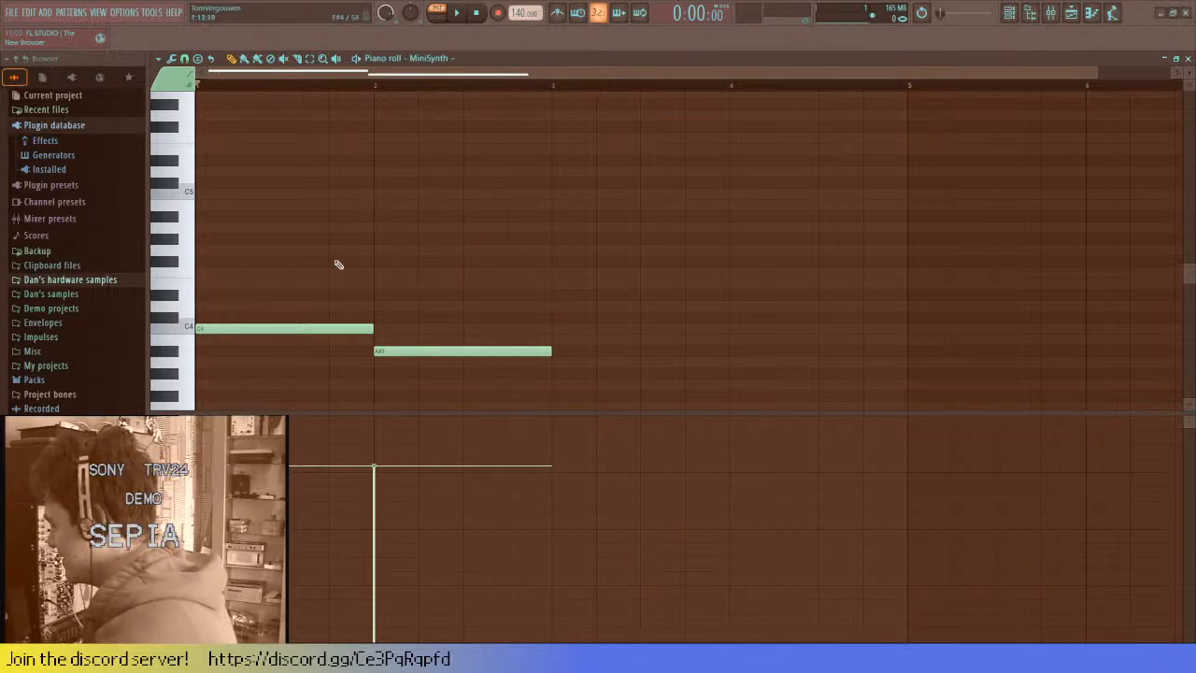
scroll(328, 271, "down", 1)
scroll(323, 267, "down", 3)
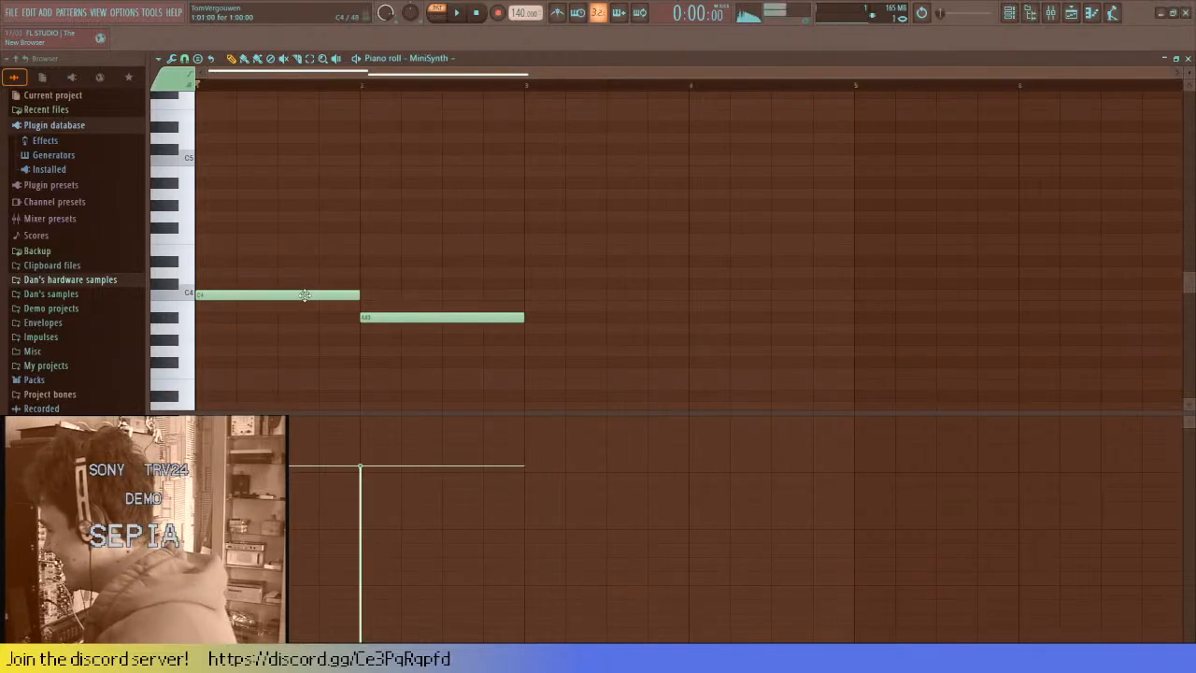
left_click(372, 317)
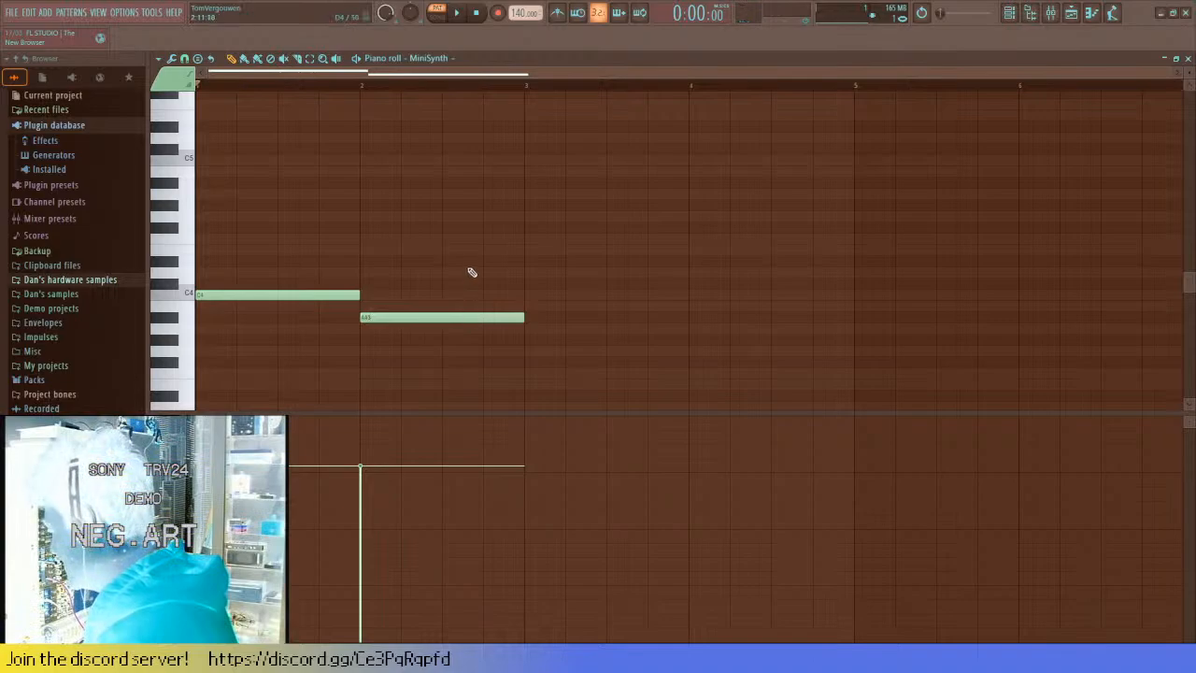
left_click(533, 262)
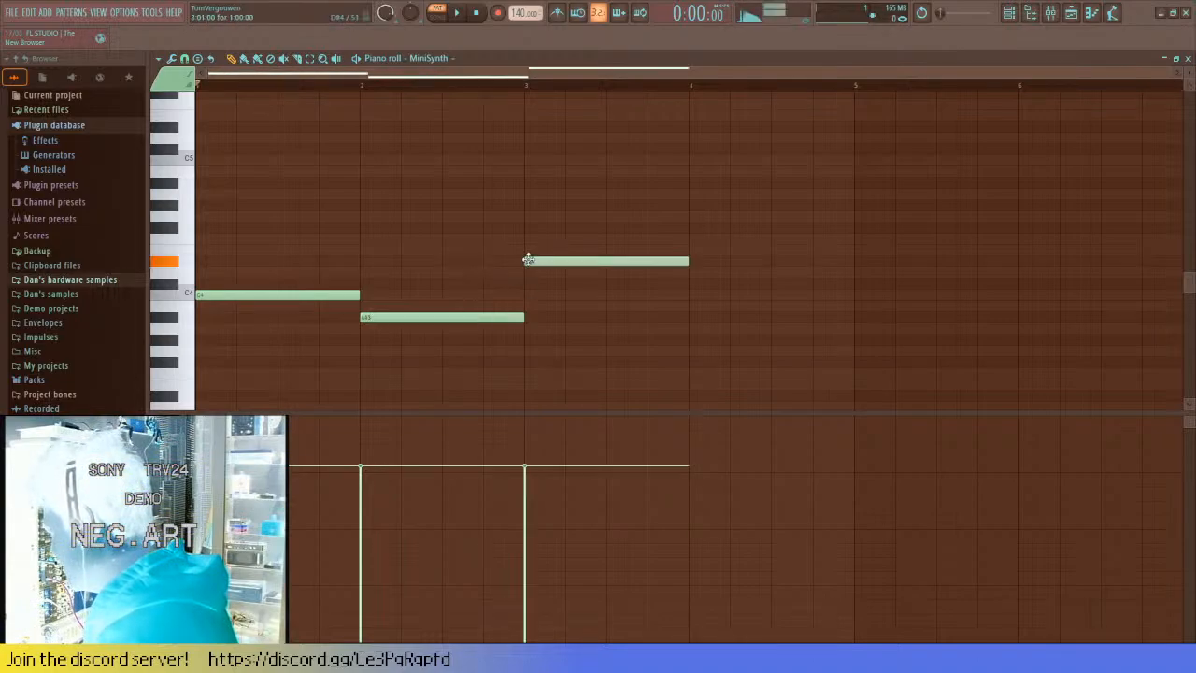
left_click(696, 239)
- Add one-bar A#4, A4 and C5 notes above the bass in bars 1, 2 and 3, auditioning the progression
scroll(321, 258, "up", 3)
left_click_drag(285, 216, 199, 216)
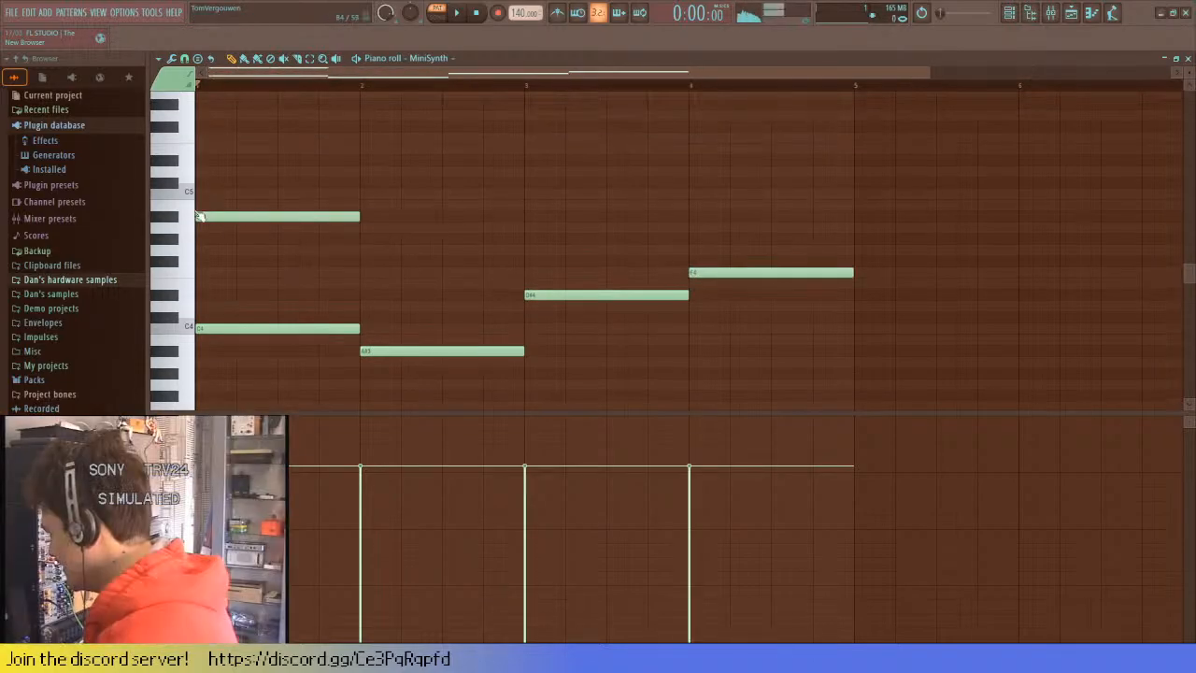
key("space")
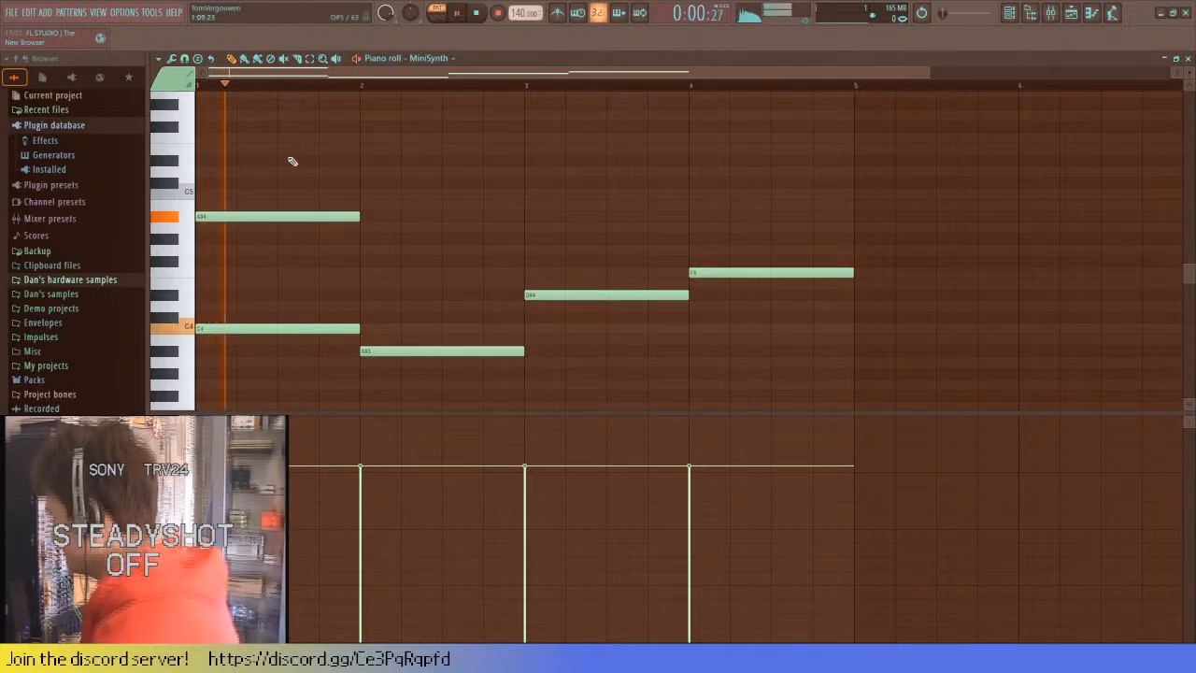
left_click(393, 228)
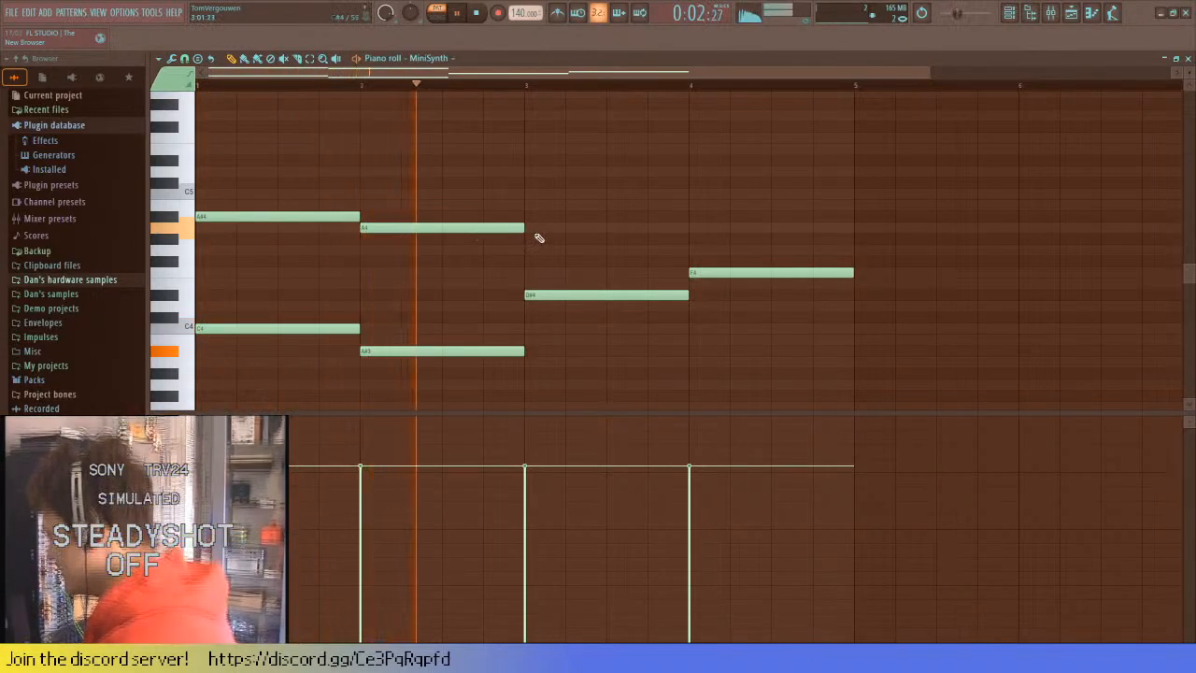
left_click(528, 195)
scroll(654, 280, "up", 3)
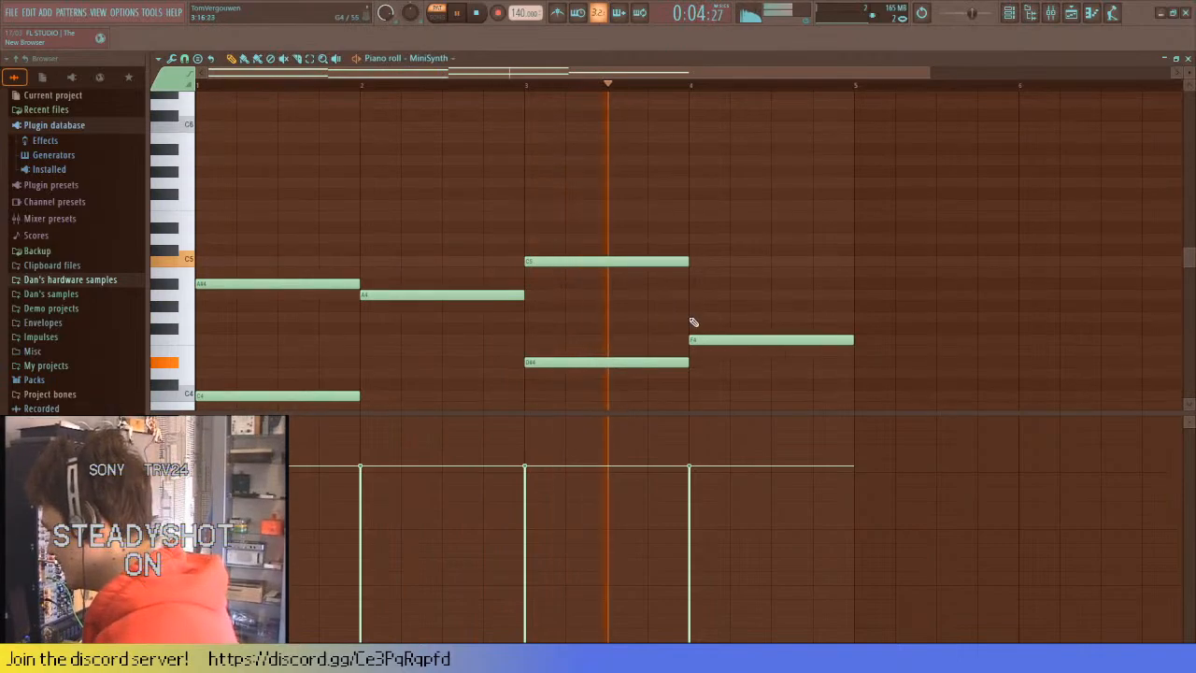
key("space")
- Place a one-bar G4 note in bar 4 and transpose that bar's F4 bass note down one octave
left_click(691, 301)
left_click_drag(691, 300, 693, 311)
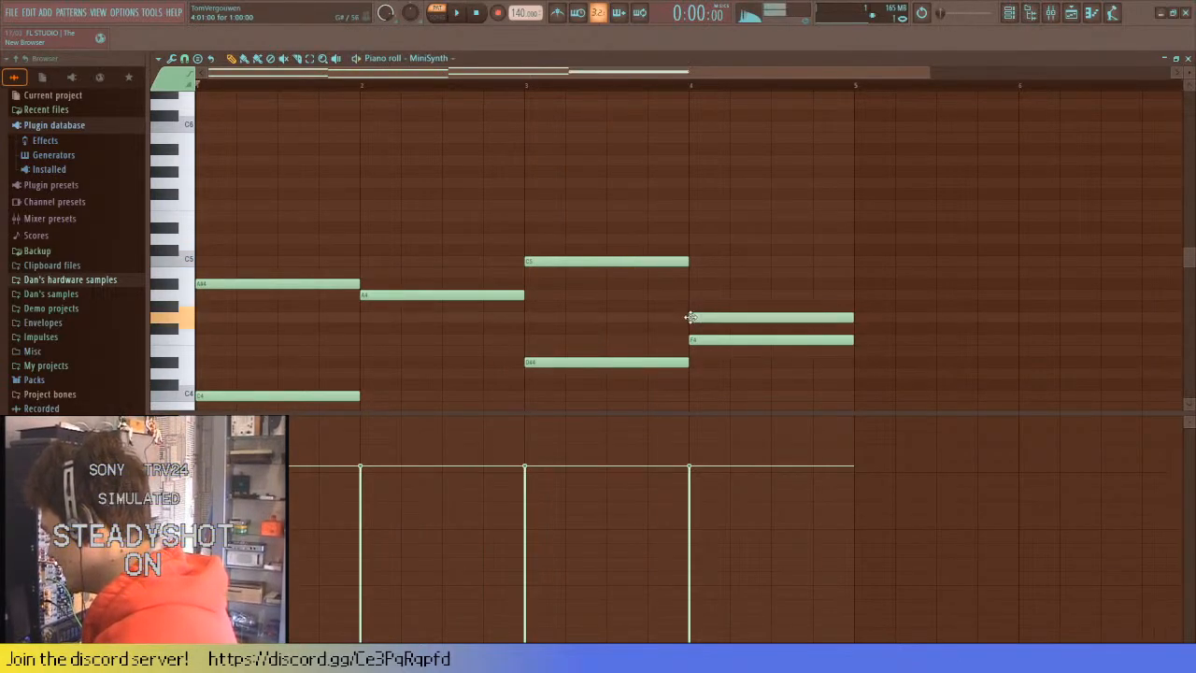
left_click(720, 340, "ctrl")
key("ctrl+Down")
scroll(732, 374, "down", 1)
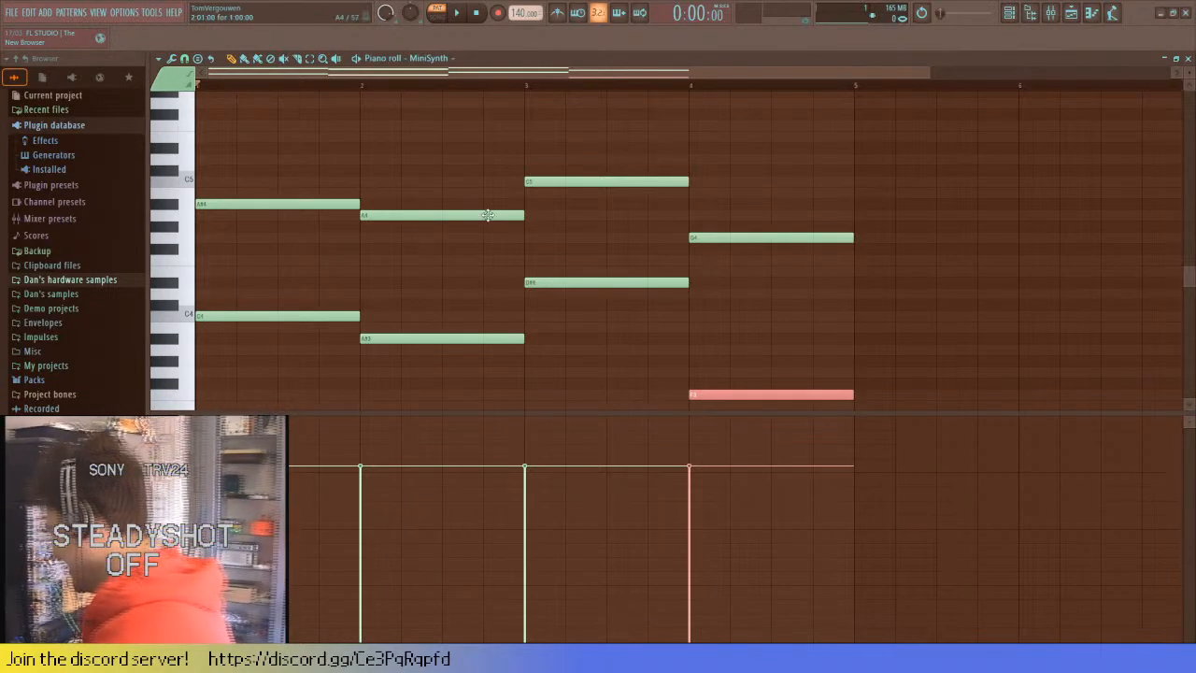
- Add a one-bar D5 note on top of the bar 1 chord and audition it
scroll(445, 169, "down", 1)
scroll(374, 187, "up", 2)
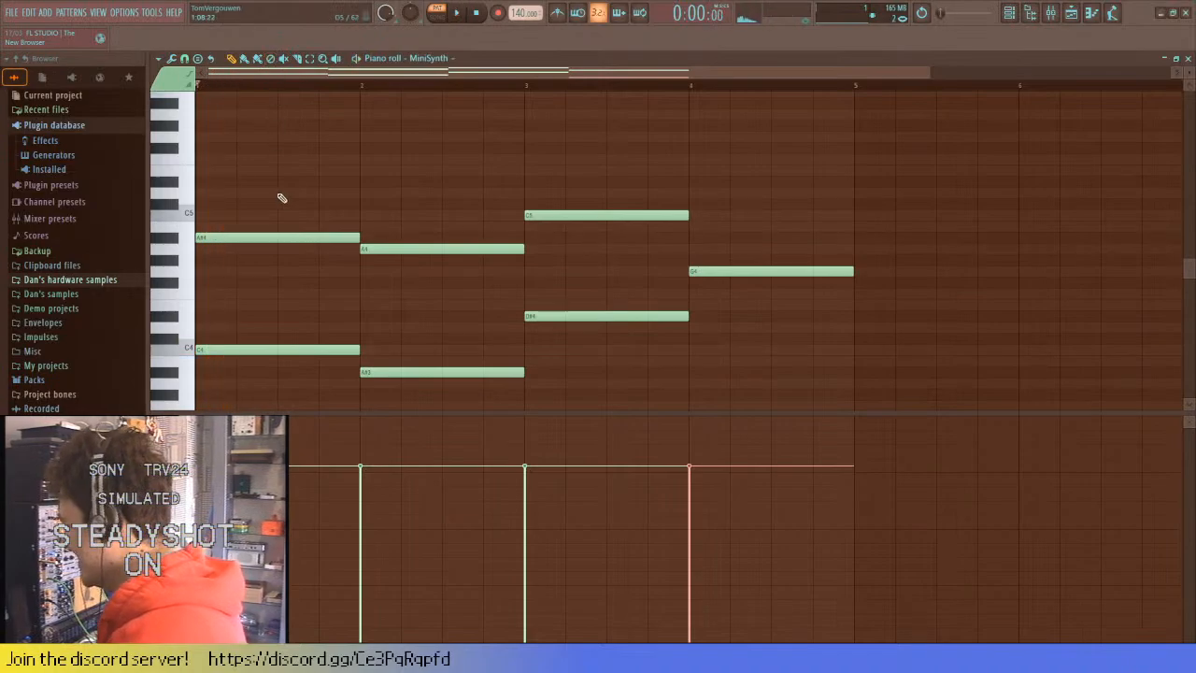
left_click(201, 181)
left_click_drag(201, 181, 201, 193)
key("space")
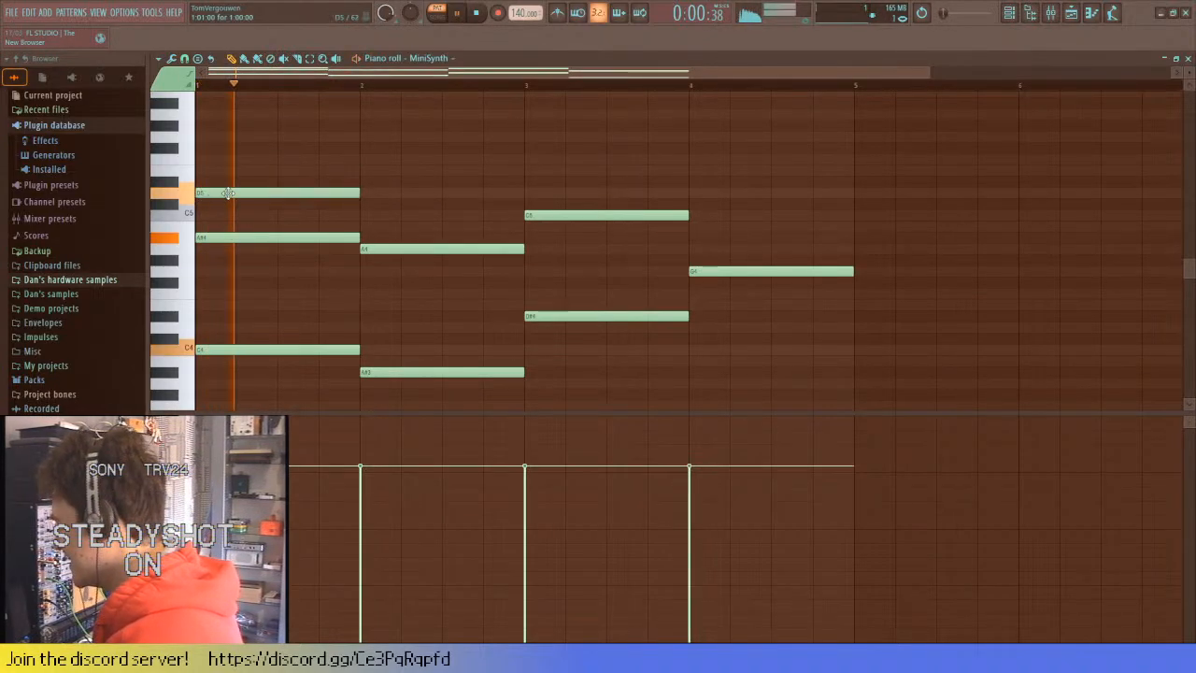
- Try lower pitches for the top note of bar 2, settle on a one-bar F5 note and play it back
left_click(366, 181)
right_click(440, 181)
key("space")
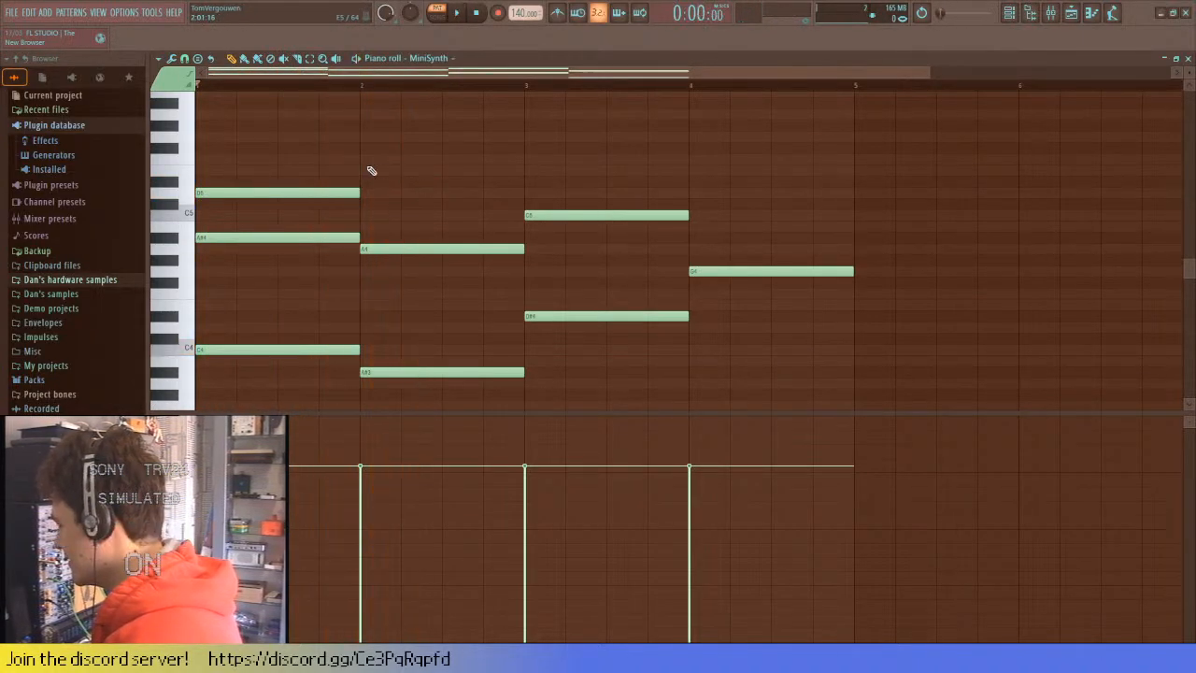
left_click(367, 169)
right_click(383, 169)
left_click(362, 159)
key("space")
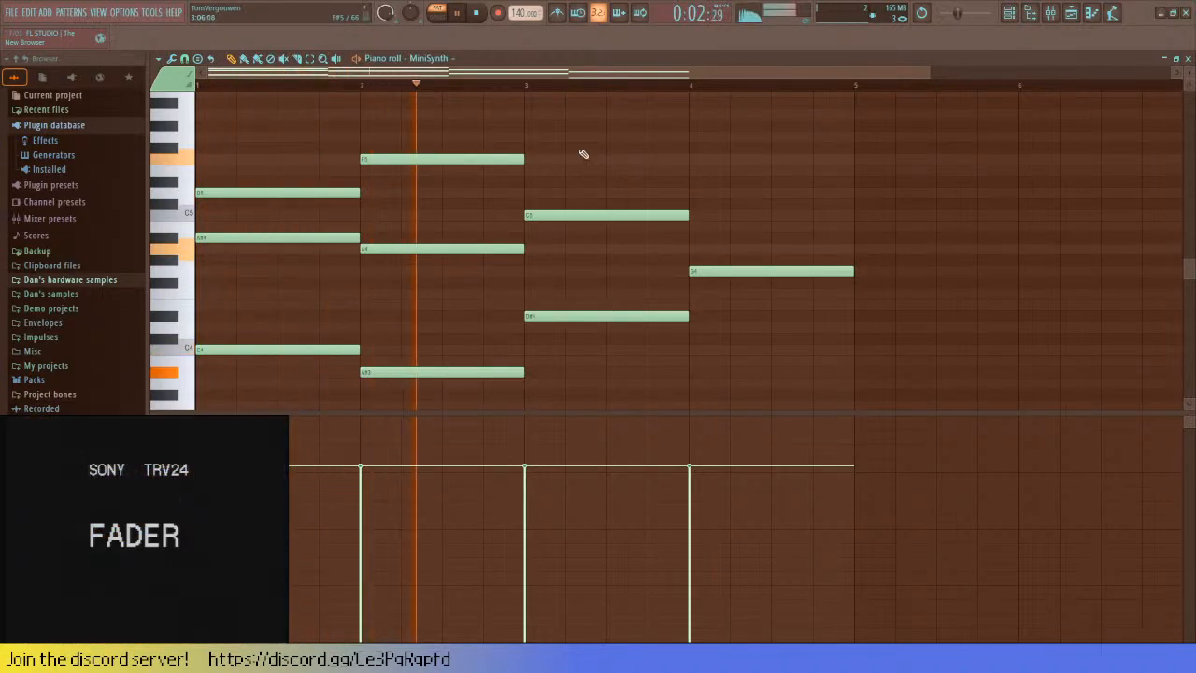
- Try G5 and A5 in turn as the top note of the bar 3 chord, auditioning the result
left_click(526, 136)
key("space")
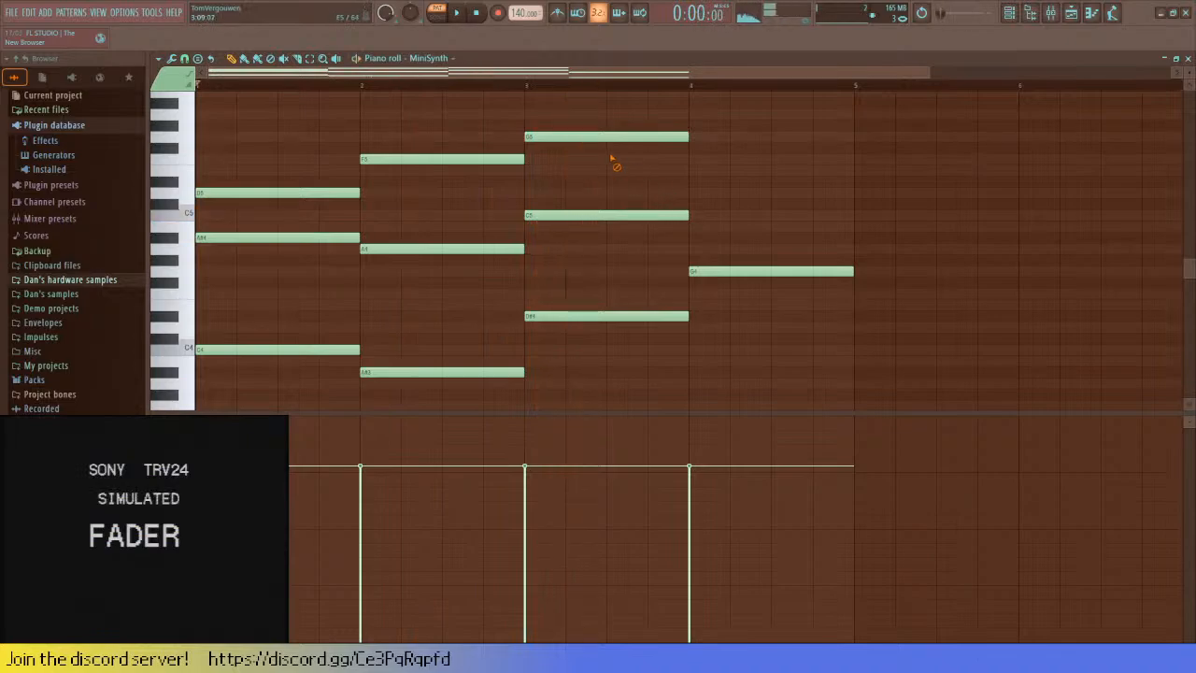
right_click(531, 138)
left_click(524, 122)
left_click_drag(523, 123, 526, 112)
key("space")
scroll(521, 99, "up", 2)
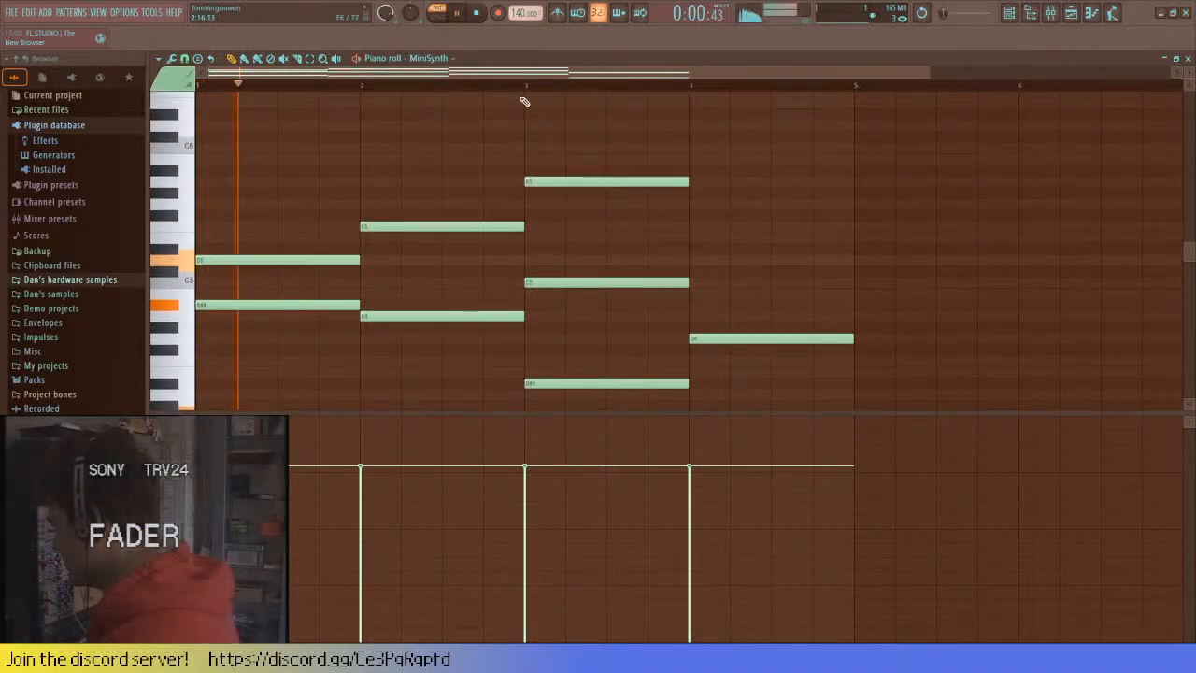
- Replace the top note of bar 3 with a one-bar A#5 and add another A#5 on top of bar 4
right_click(542, 183)
left_click(521, 169)
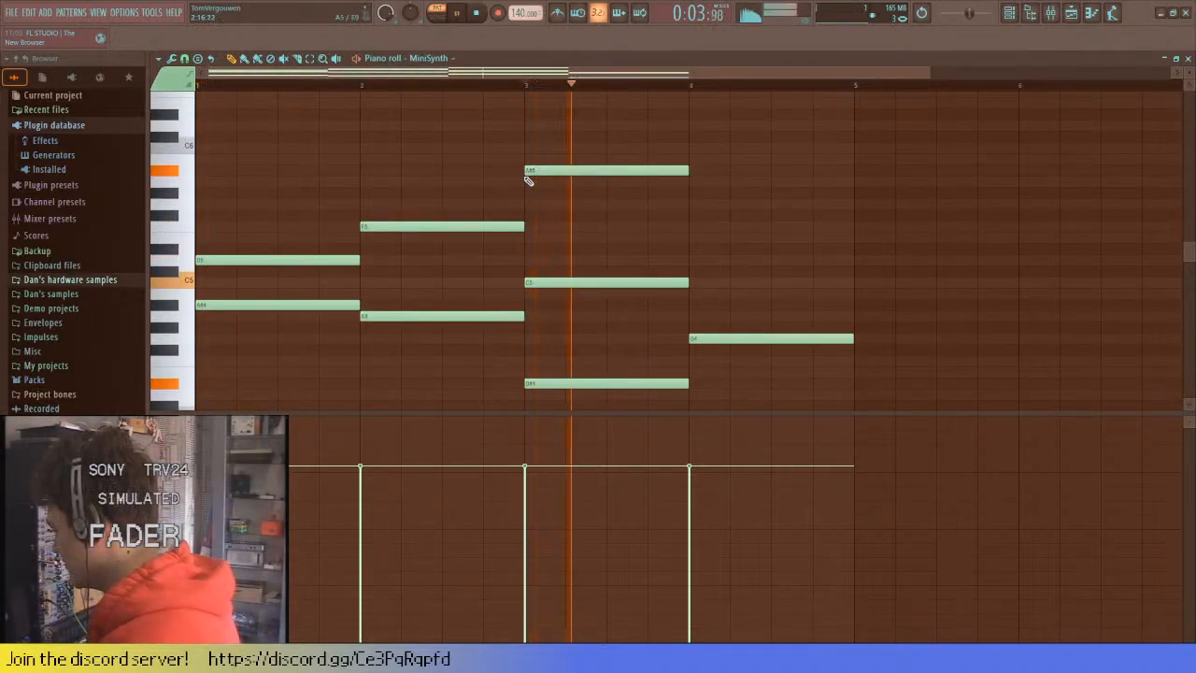
left_click(663, 162)
scroll(681, 208, "down", 3)
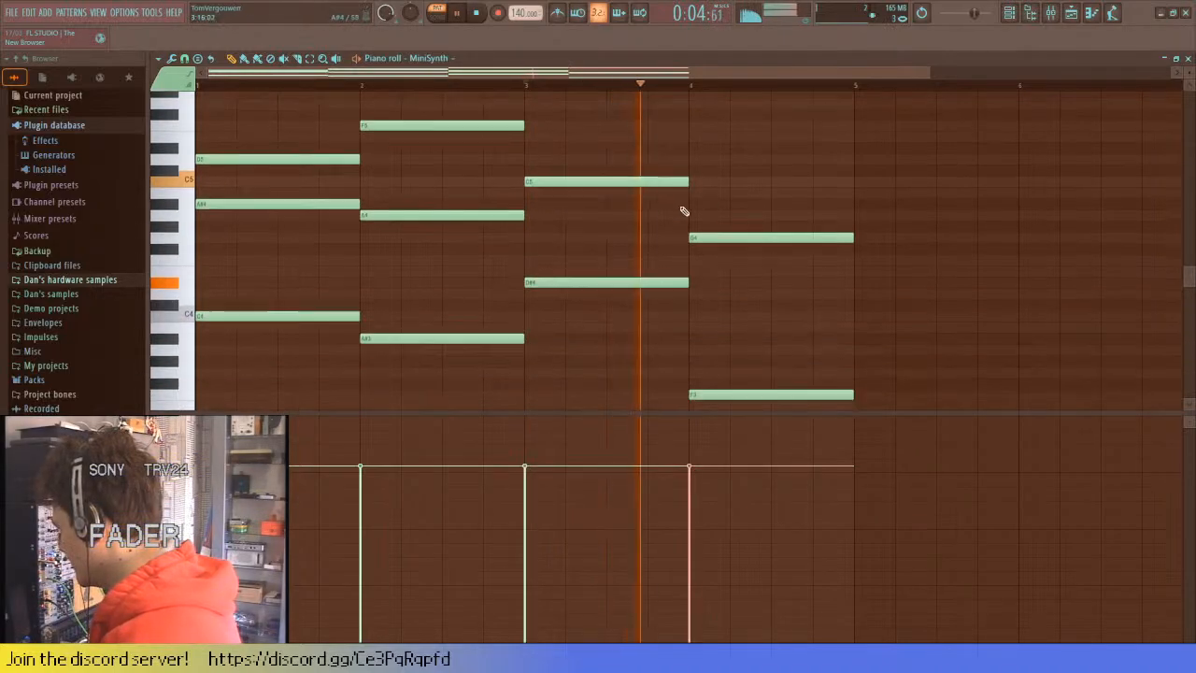
scroll(745, 208, "up", 2)
key("space")
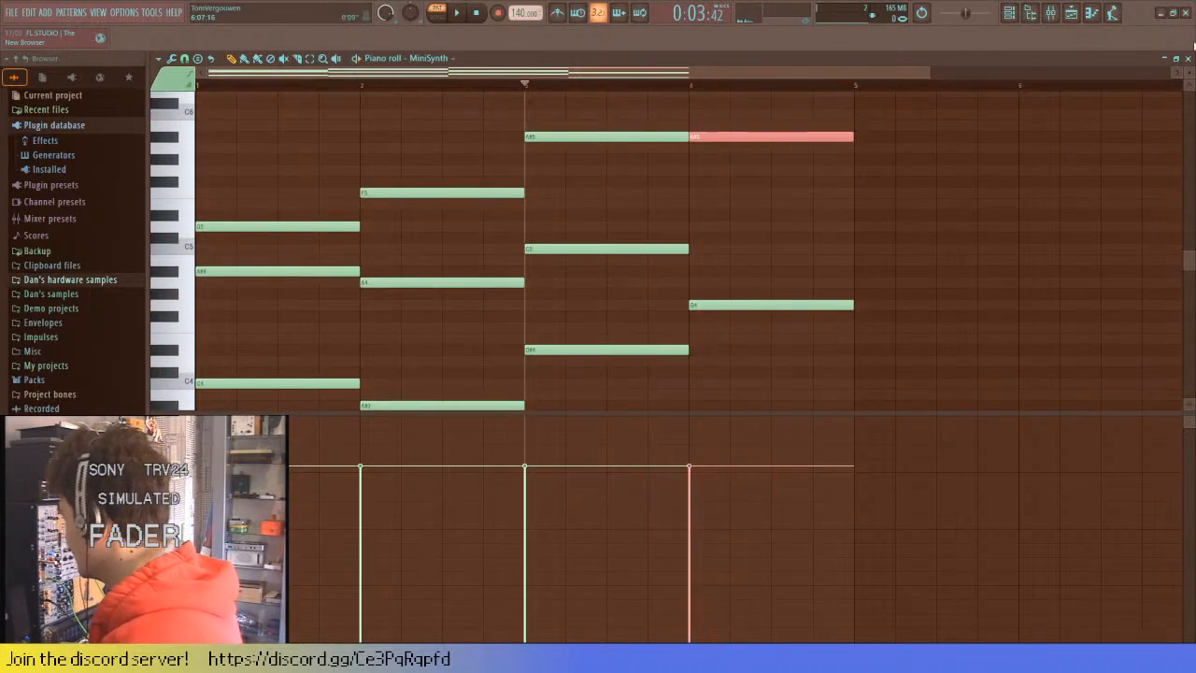
- Place Pattern 1 at the start of Track 1 in the playlist and switch playback to song mode
left_click(1187, 59)
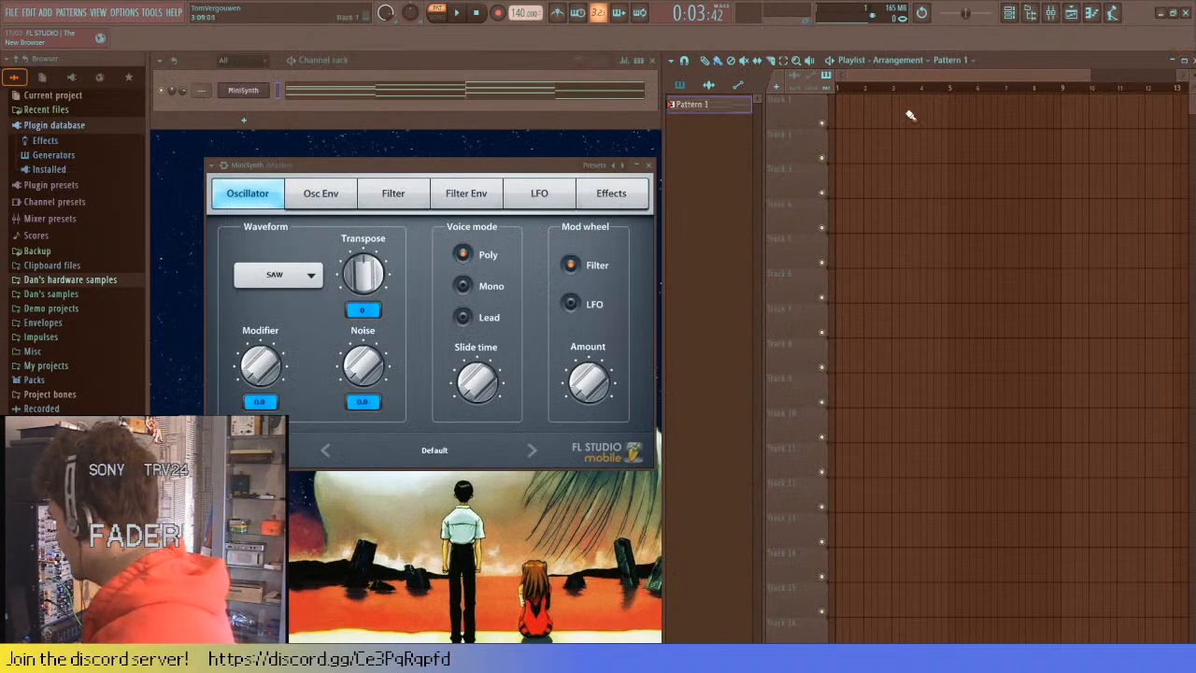
left_click_drag(908, 112, 856, 111)
key("l")
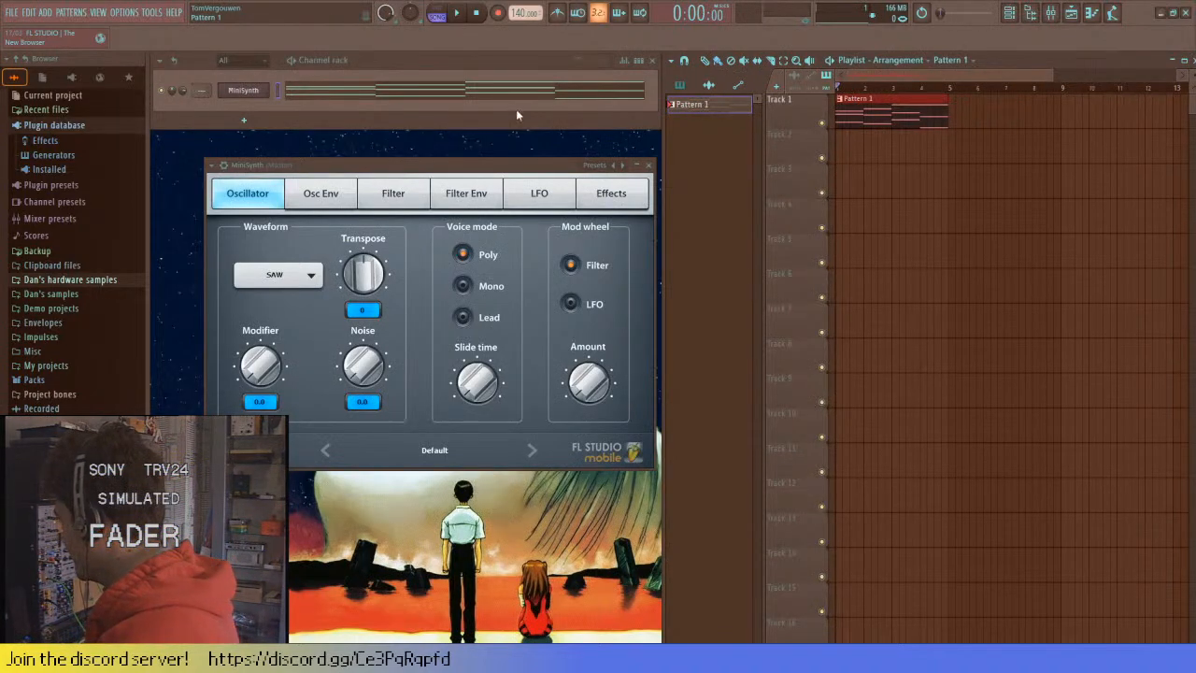
- Stretch all the chord notes in the MiniSynth piano roll to double length, giving two bars per chord, and clear the selection
left_click(443, 93)
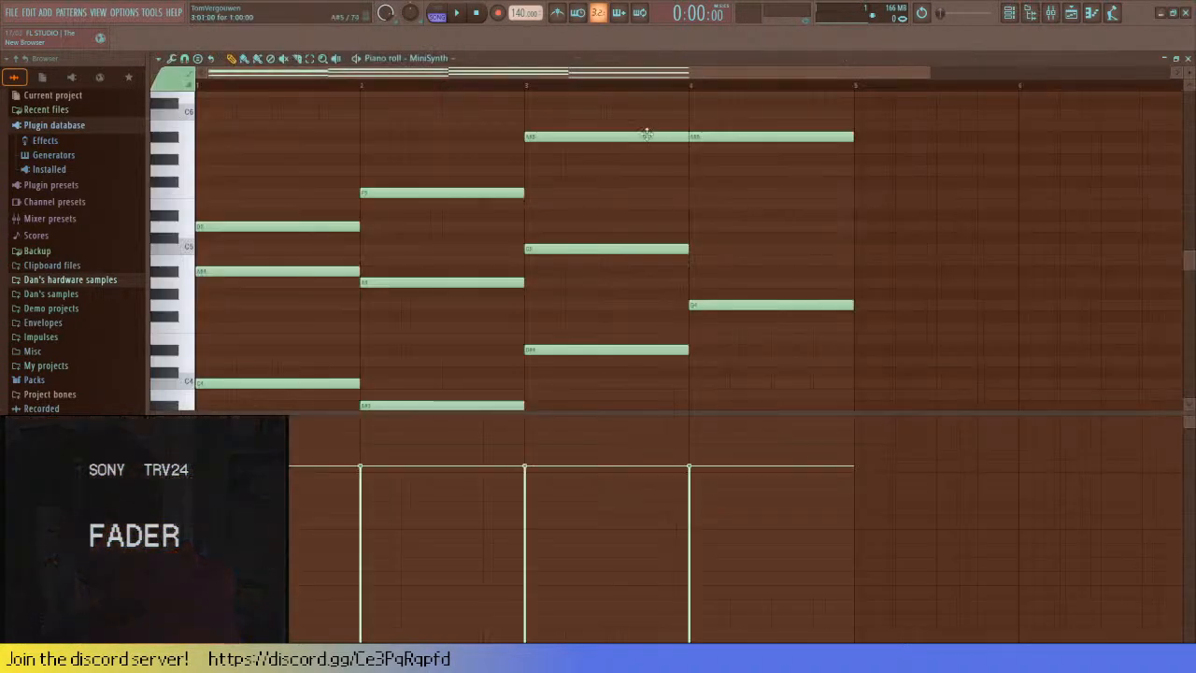
key("ctrl+a")
scroll(638, 228, "down", 1)
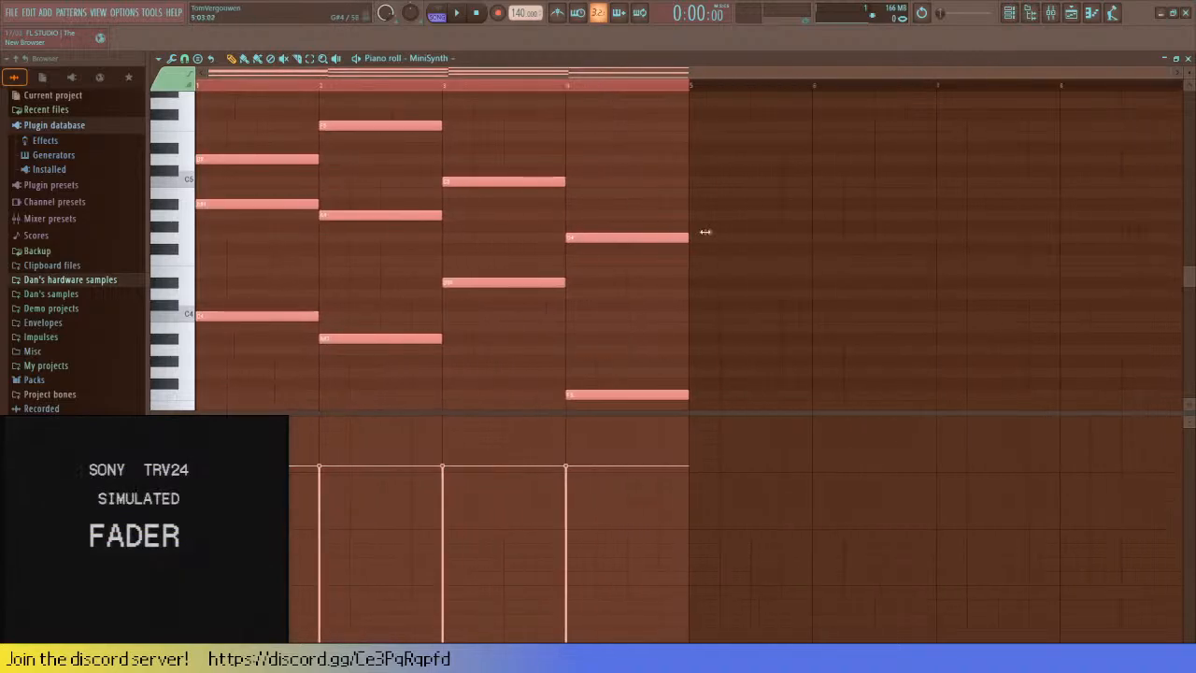
left_click_drag(706, 232, 1149, 236)
key("ctrl+d")
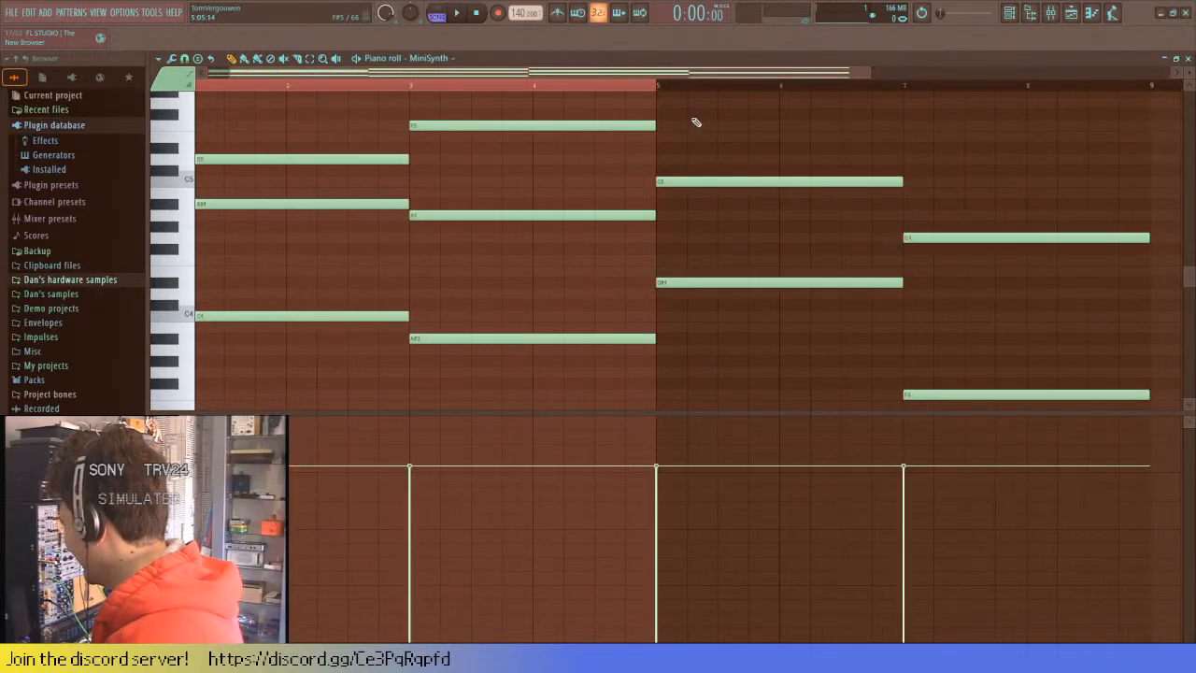
left_click(218, 93)
- Play the stretched chord progression from the start and review its notes in the piano roll
scroll(219, 97, "up", 1)
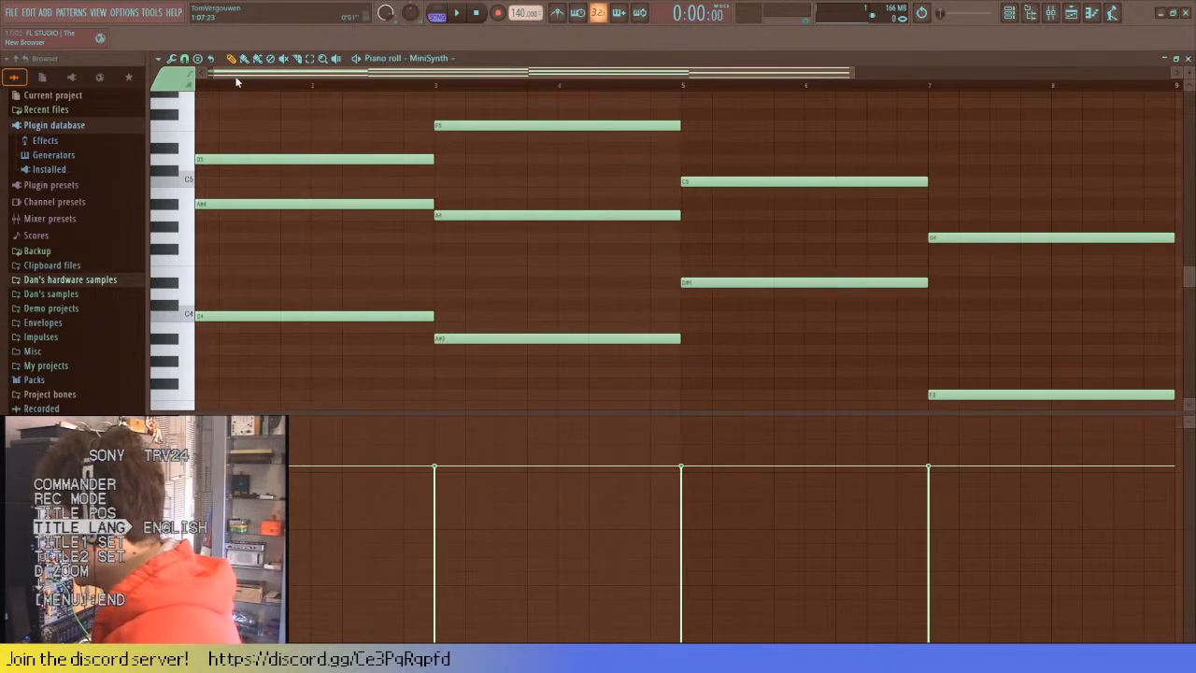
scroll(203, 90, "up", 1)
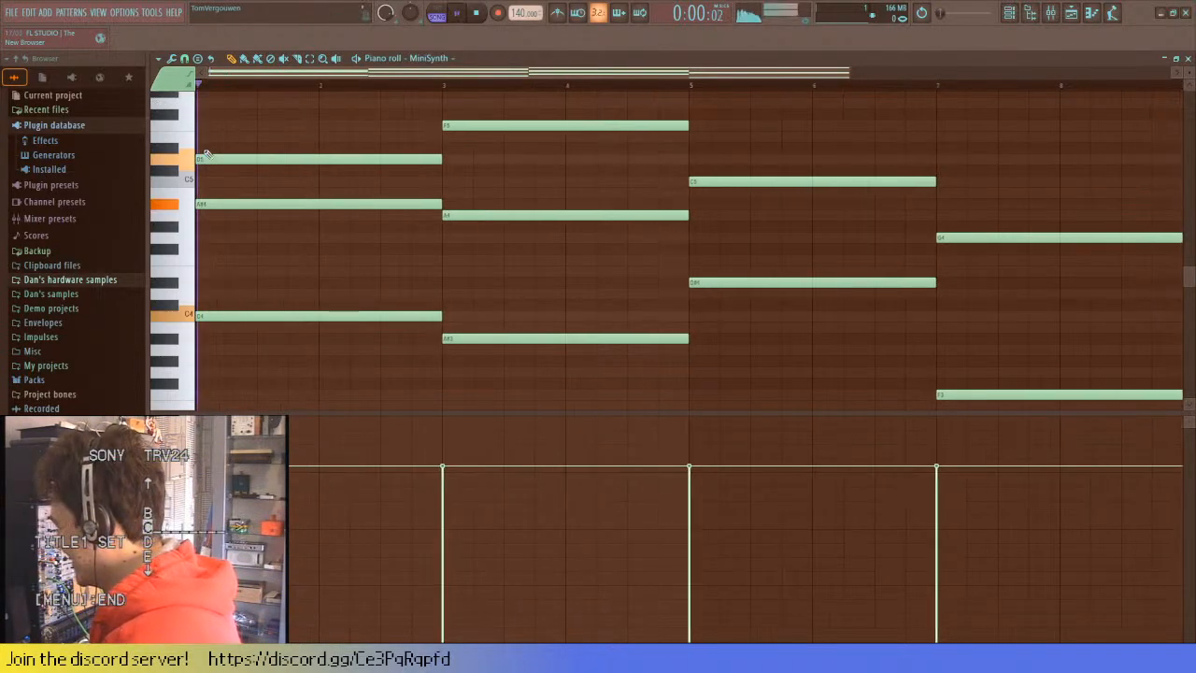
scroll(213, 150, "up", 3)
key("space")
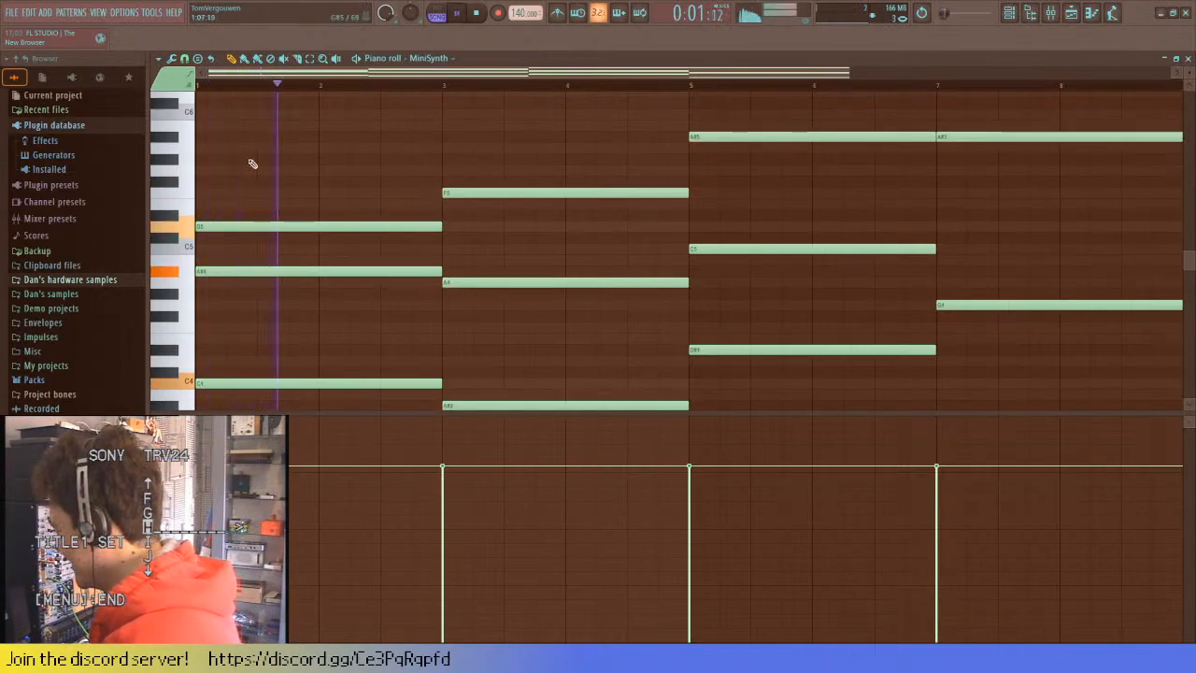
key("space")
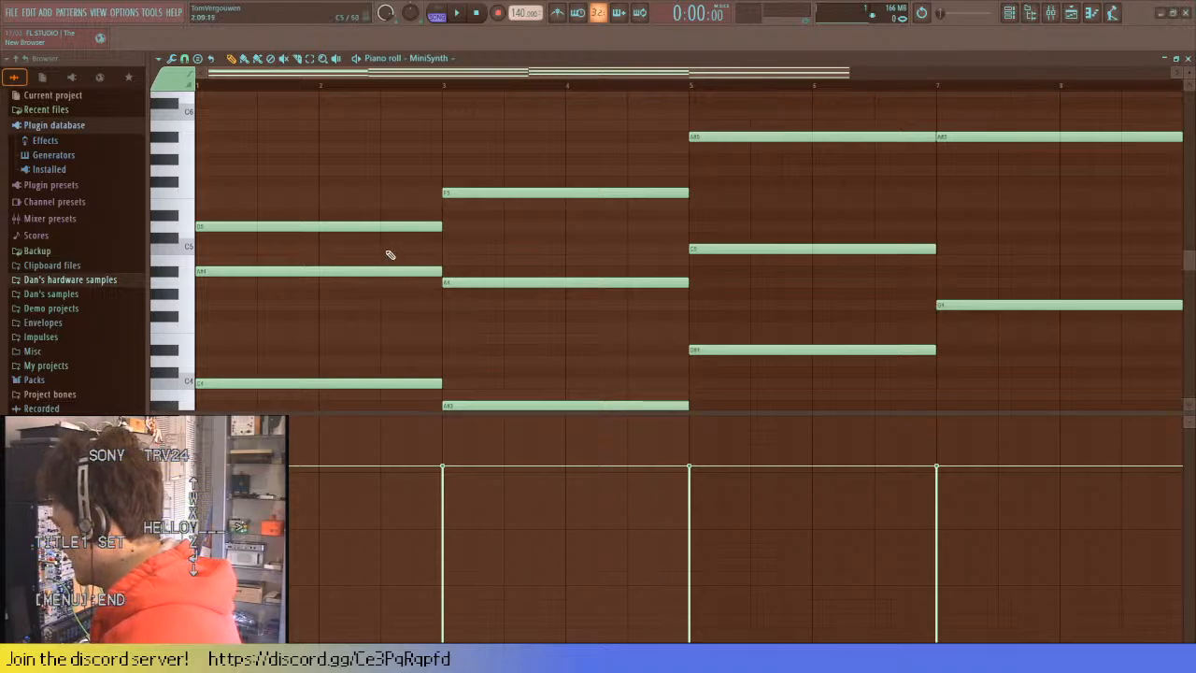
scroll(346, 215, "up", 3)
key("space")
scroll(248, 146, "down", 3)
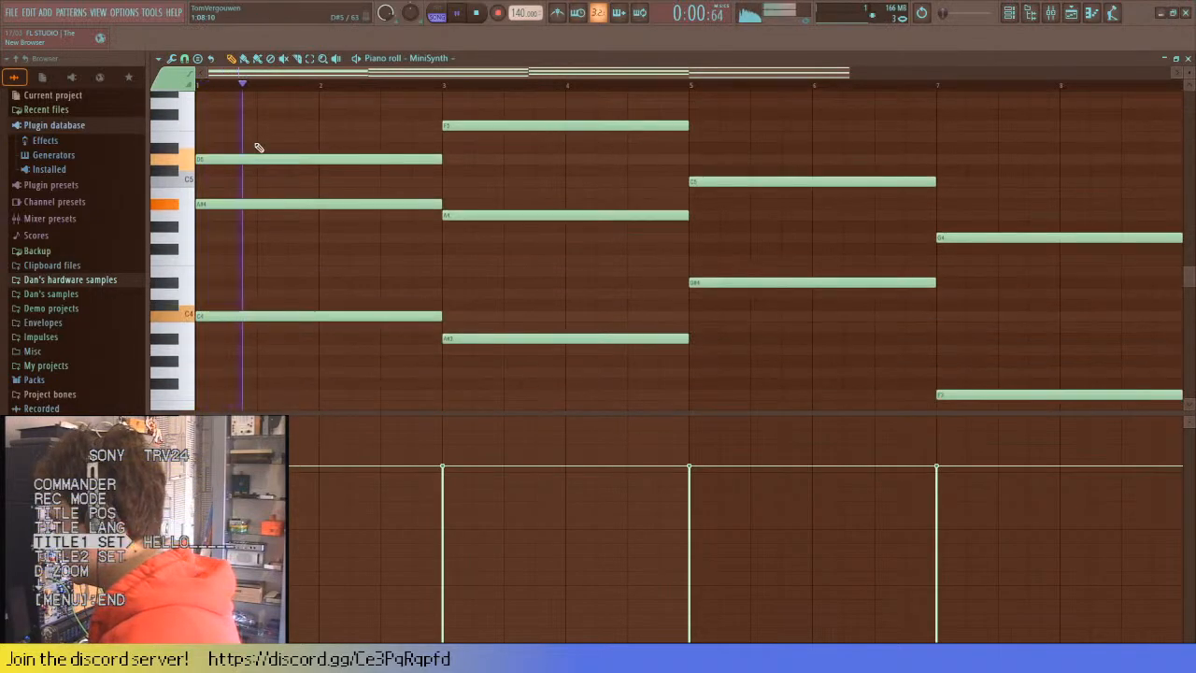
key("space")
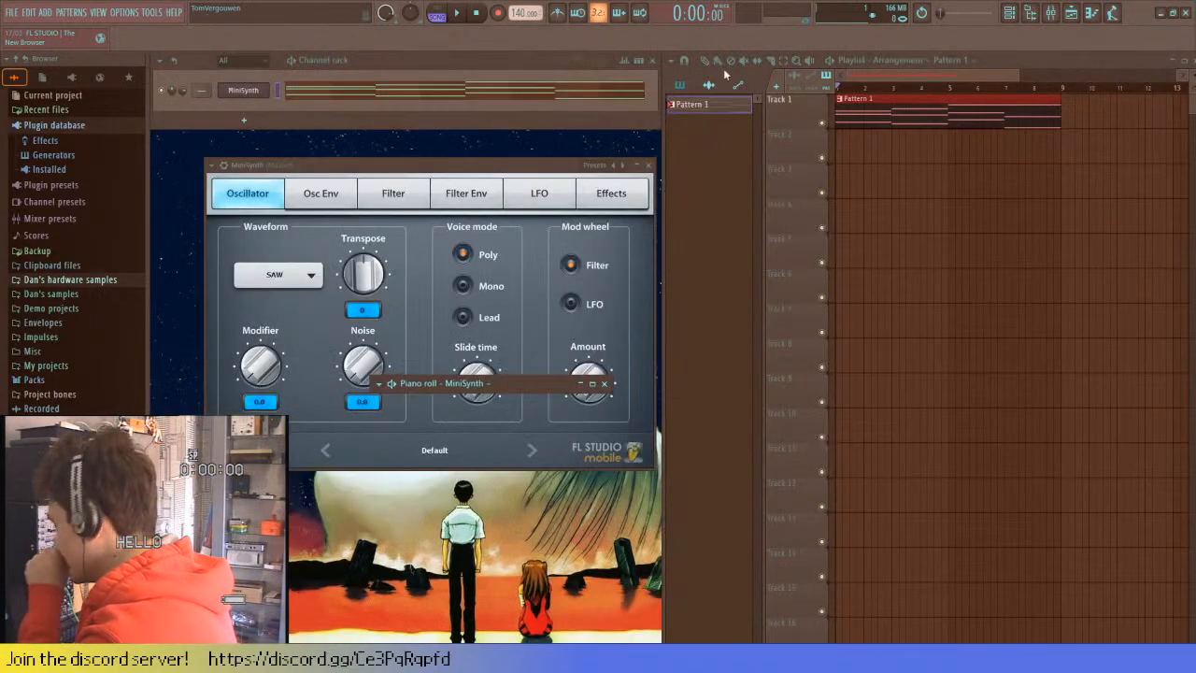
- Minimize the piano roll, play the arrangement and lower the MiniSynth channel volume to 51%
left_click(1164, 58)
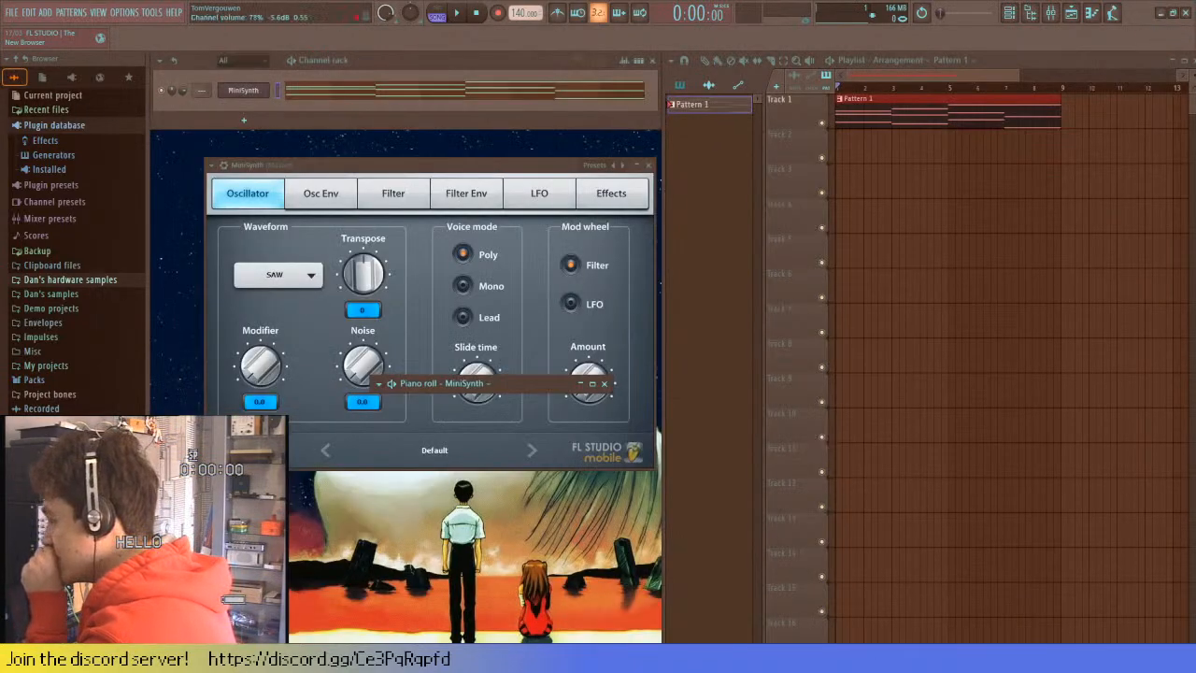
left_click(853, 88)
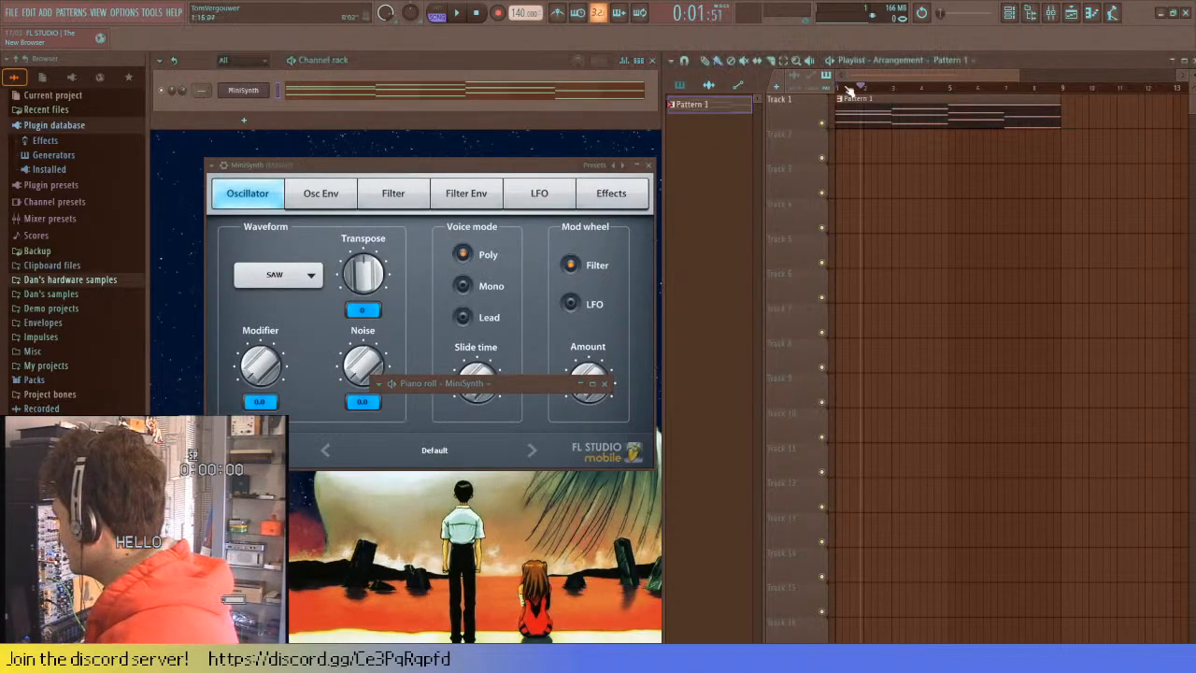
key("space")
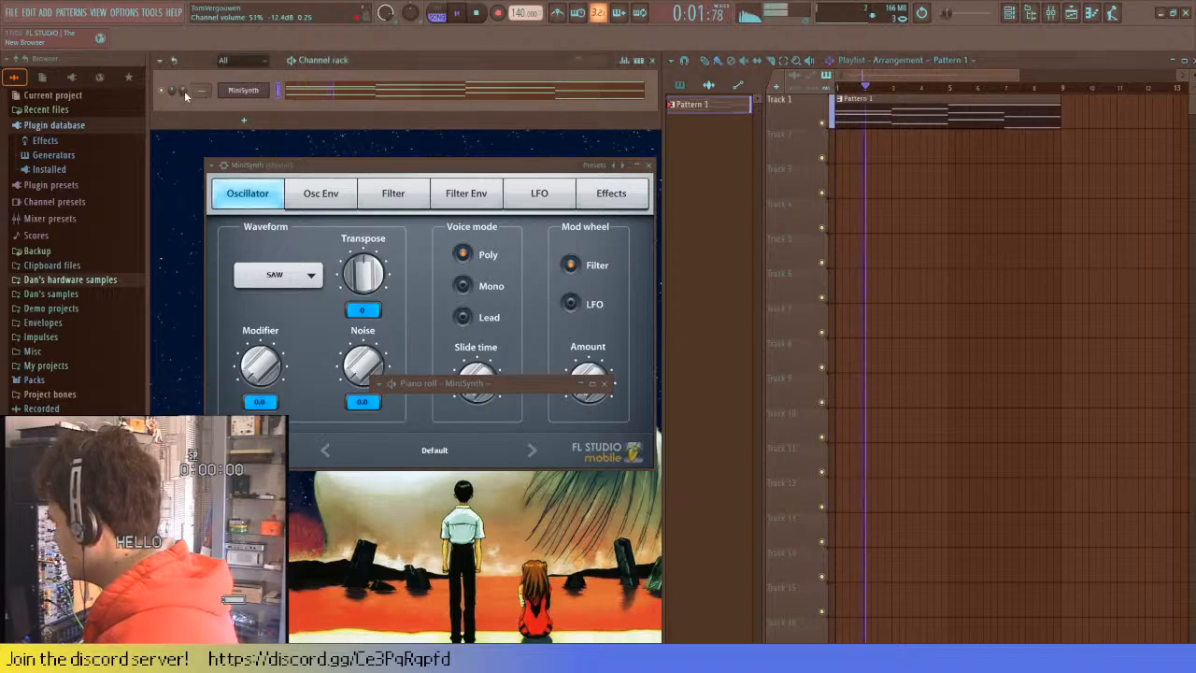
key("space")
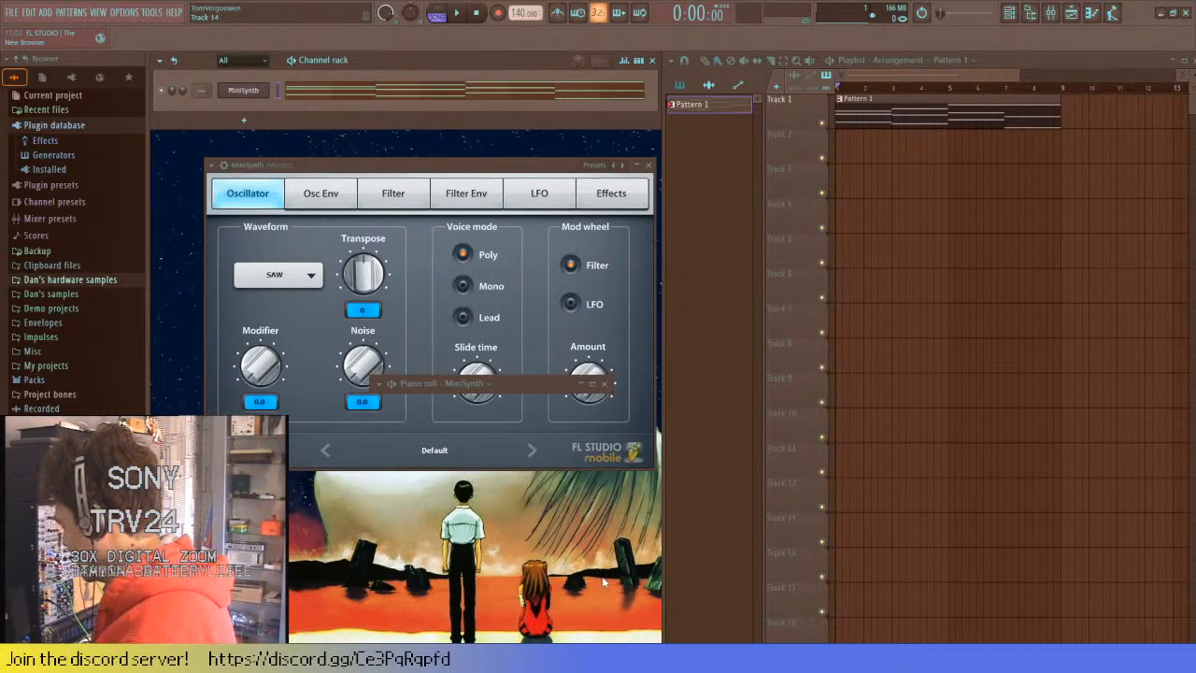
- Close the minimized piano roll, then reopen the MiniSynth notes in a maximized piano roll
left_click(604, 384)
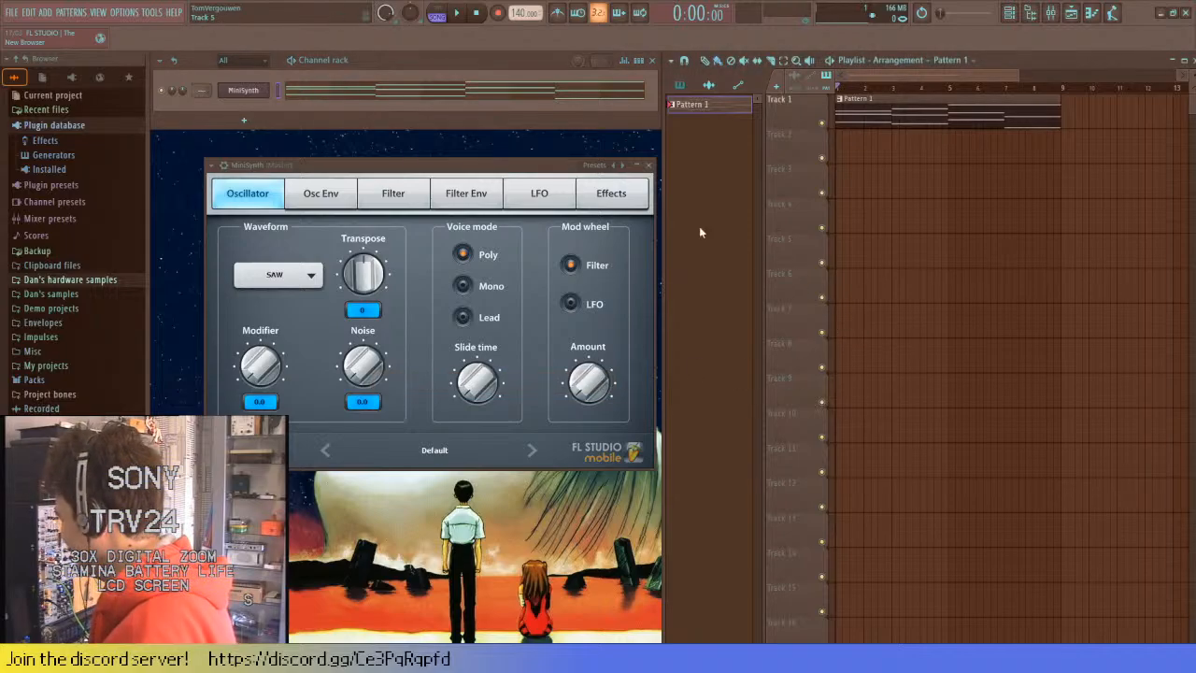
left_click(347, 90)
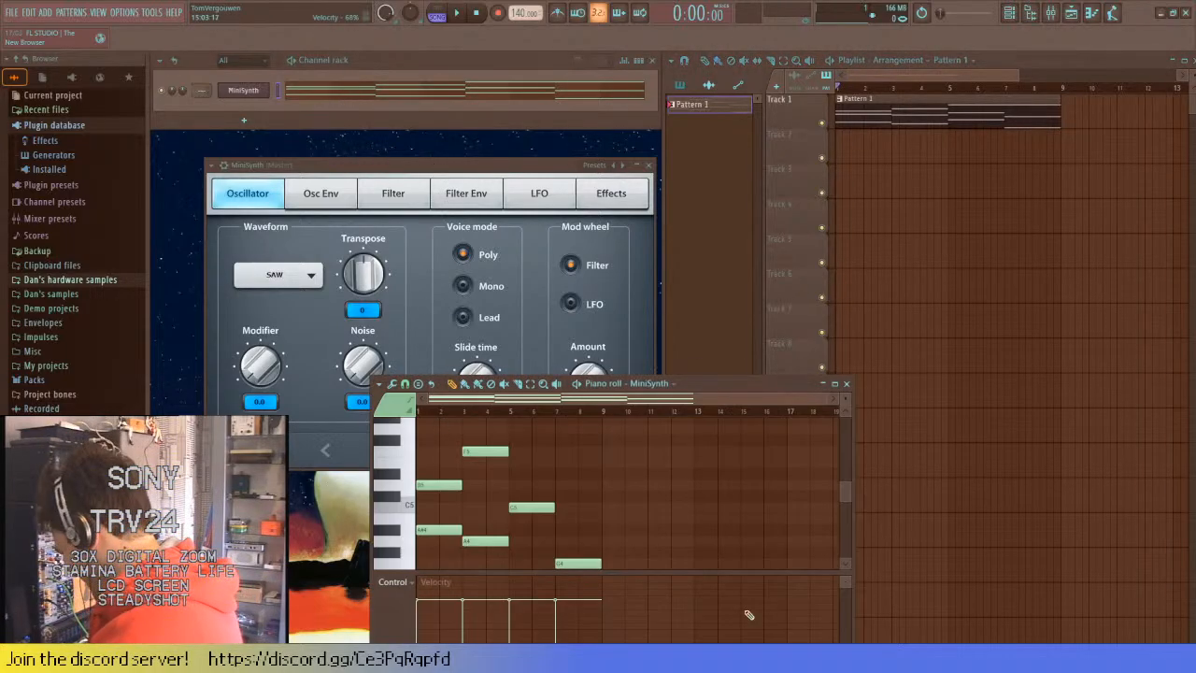
left_click(332, 90)
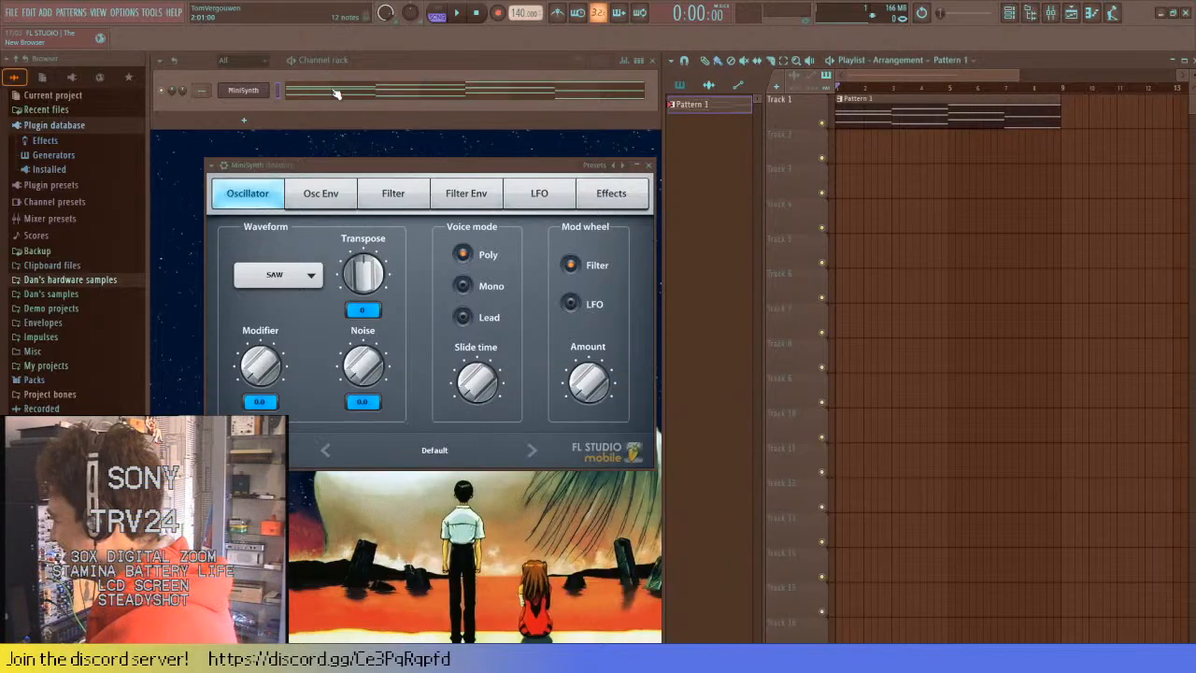
left_click(337, 95)
double_click(768, 381)
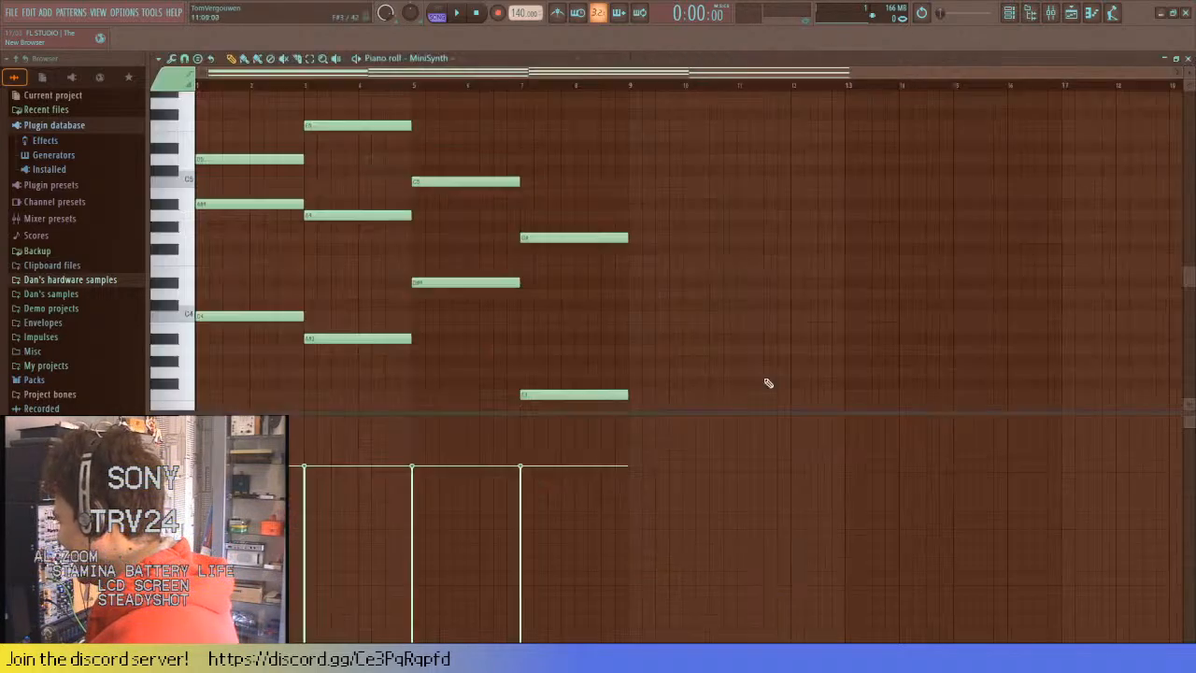
scroll(326, 337, "up", 1)
scroll(313, 332, "down", 1)
scroll(192, 225, "up", 2)
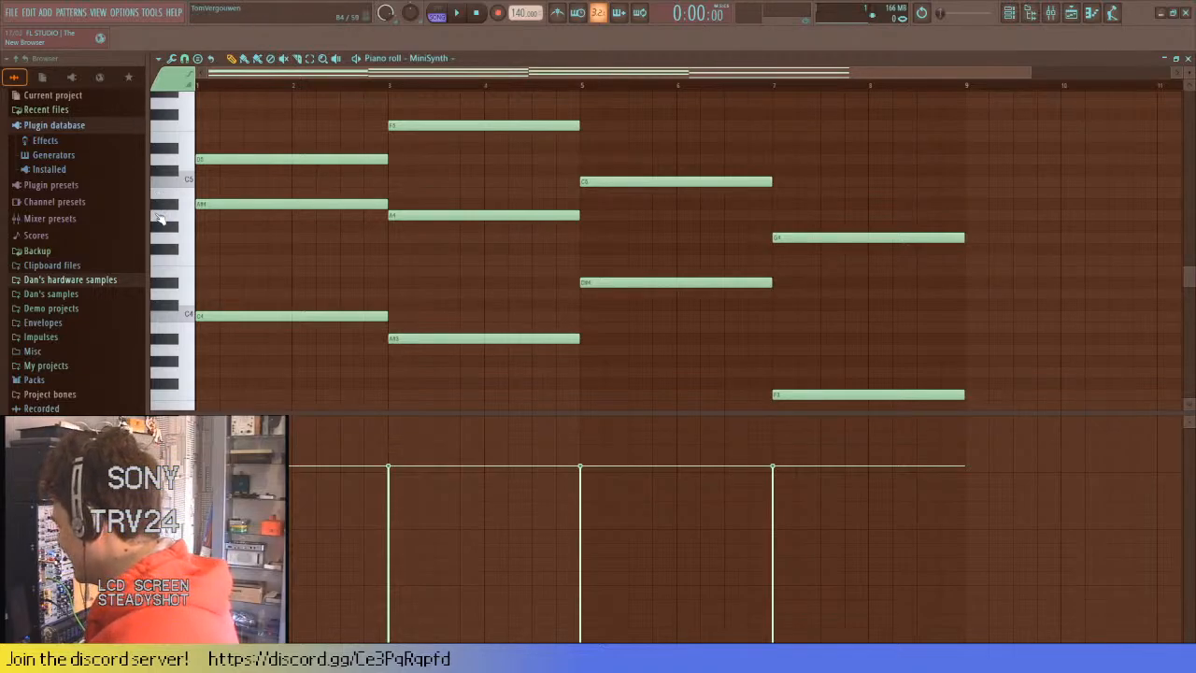
- Play the MiniSynth progression from the start into the third chord, keeping the chords' top notes in view
key("space")
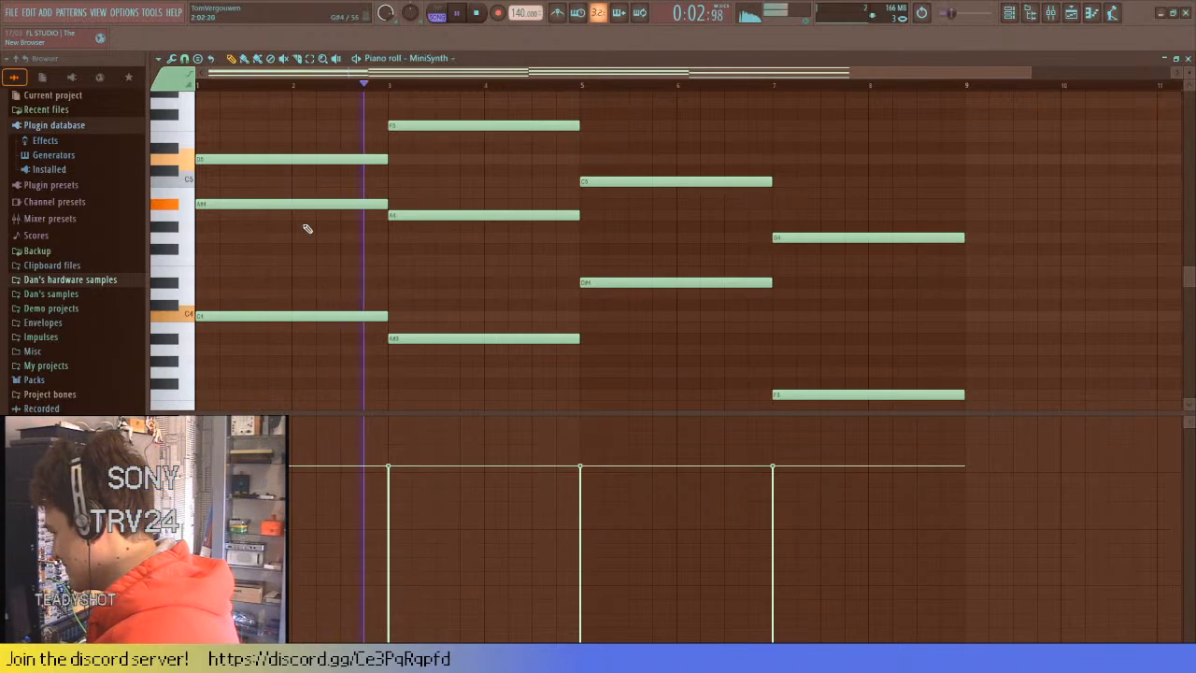
scroll(515, 240, "up", 2)
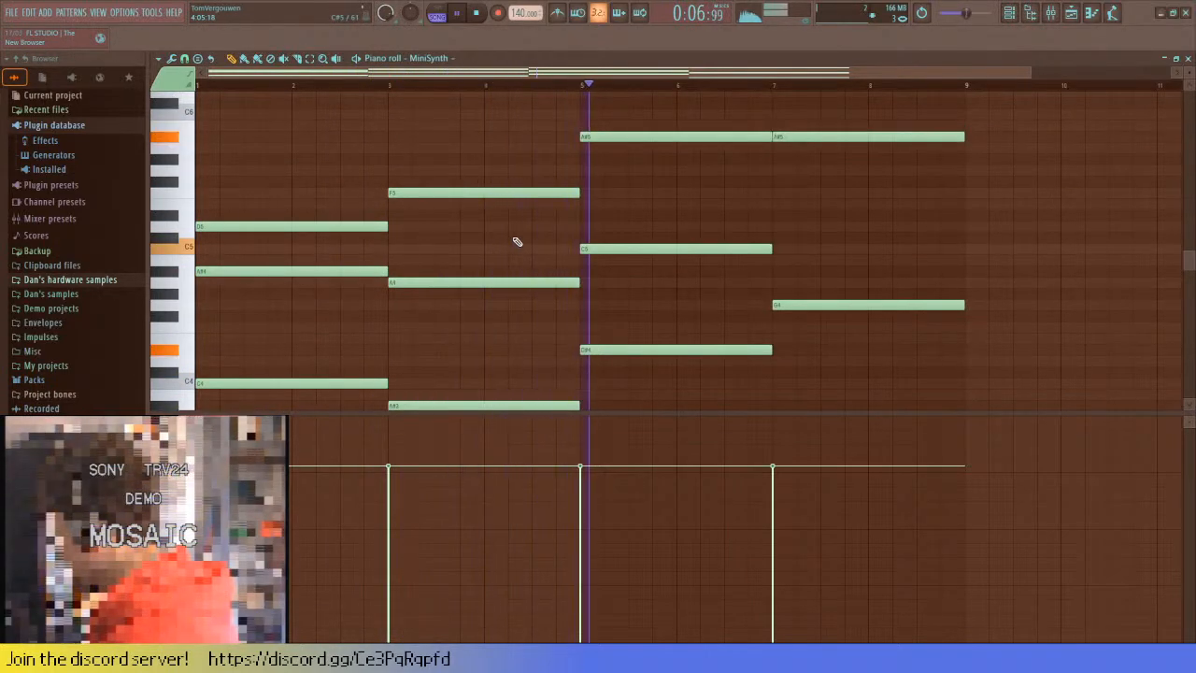
key("space")
- Try the third chord's top A#5 note an octave lower, delete it, and play the remaining notes from bar 5
left_click(624, 136)
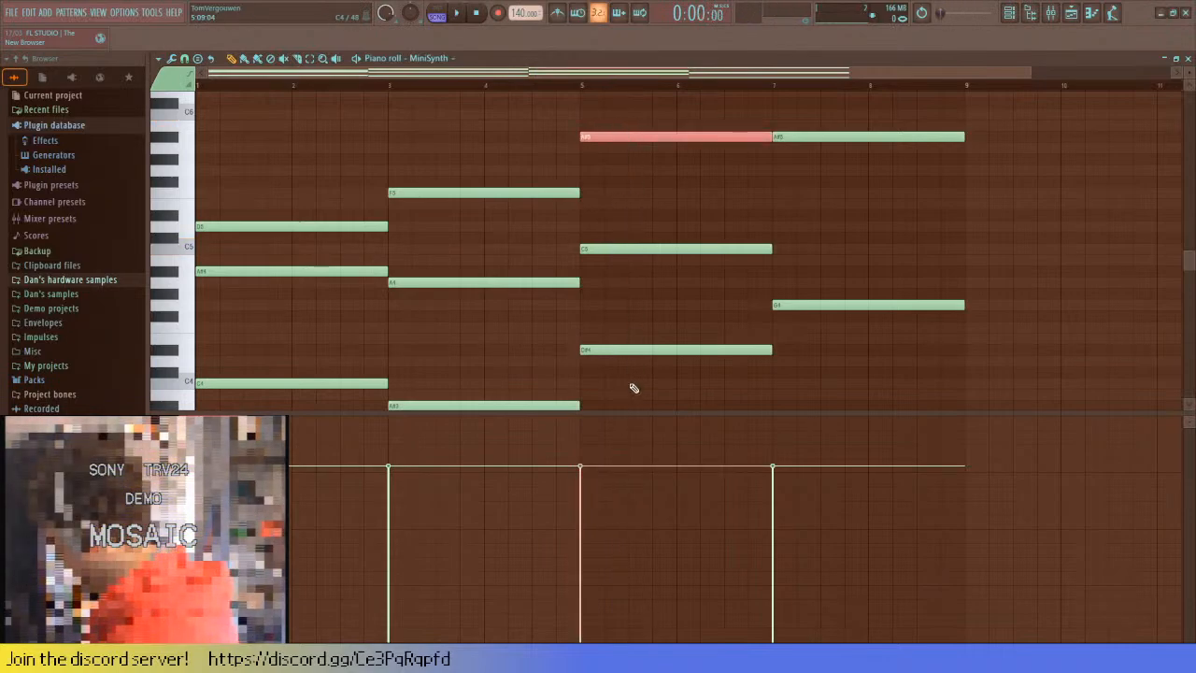
key("ctrl+Down")
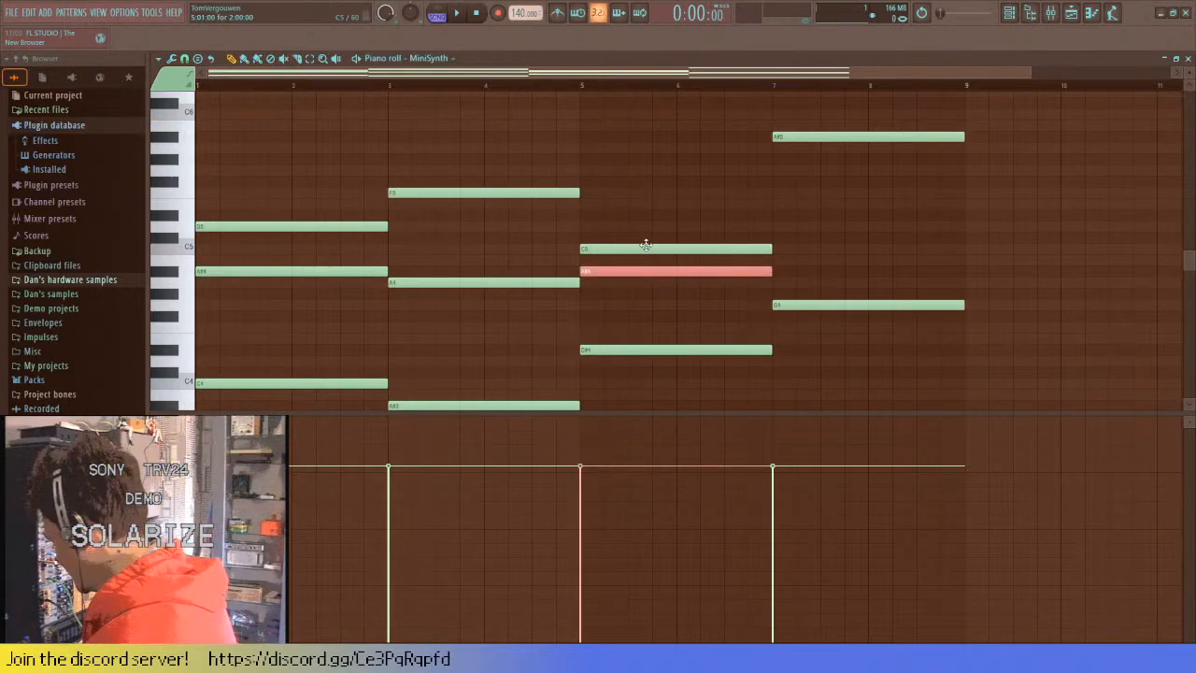
key("ctrl+Down")
key("ctrl+Up")
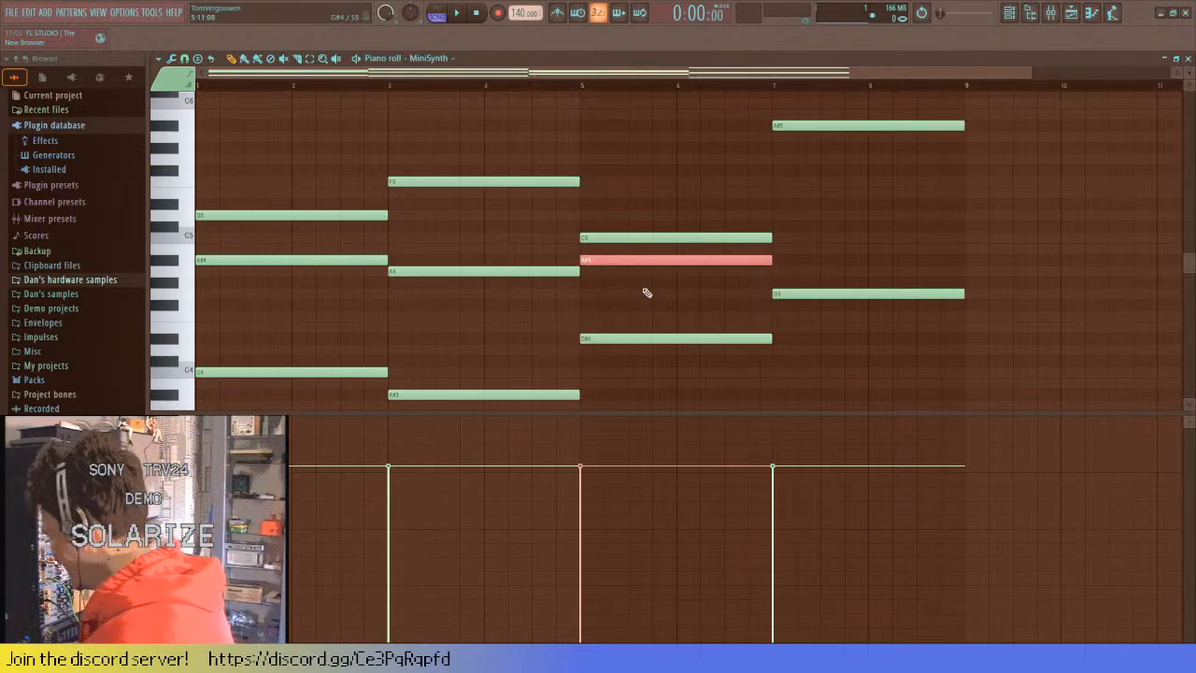
right_click(640, 260)
left_click(569, 86)
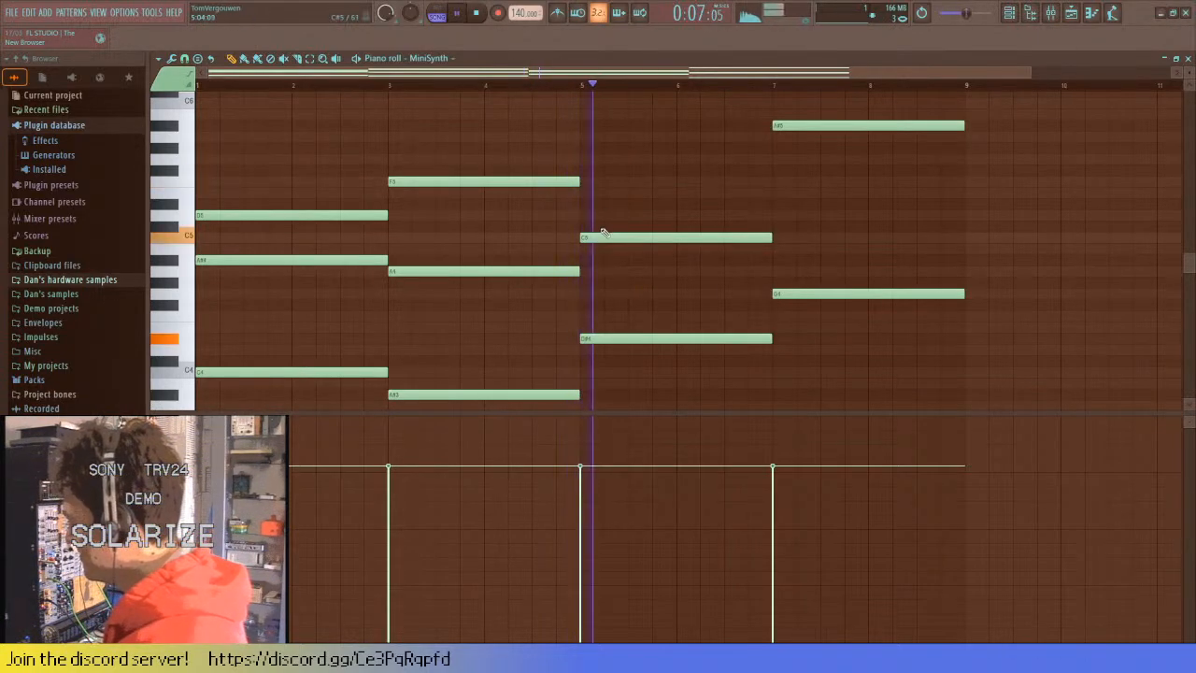
key("space")
- Try a two-bar A3 bass note under the third chord and play it from bar 5
scroll(604, 342, "down", 3)
left_click_drag(580, 349, 580, 338)
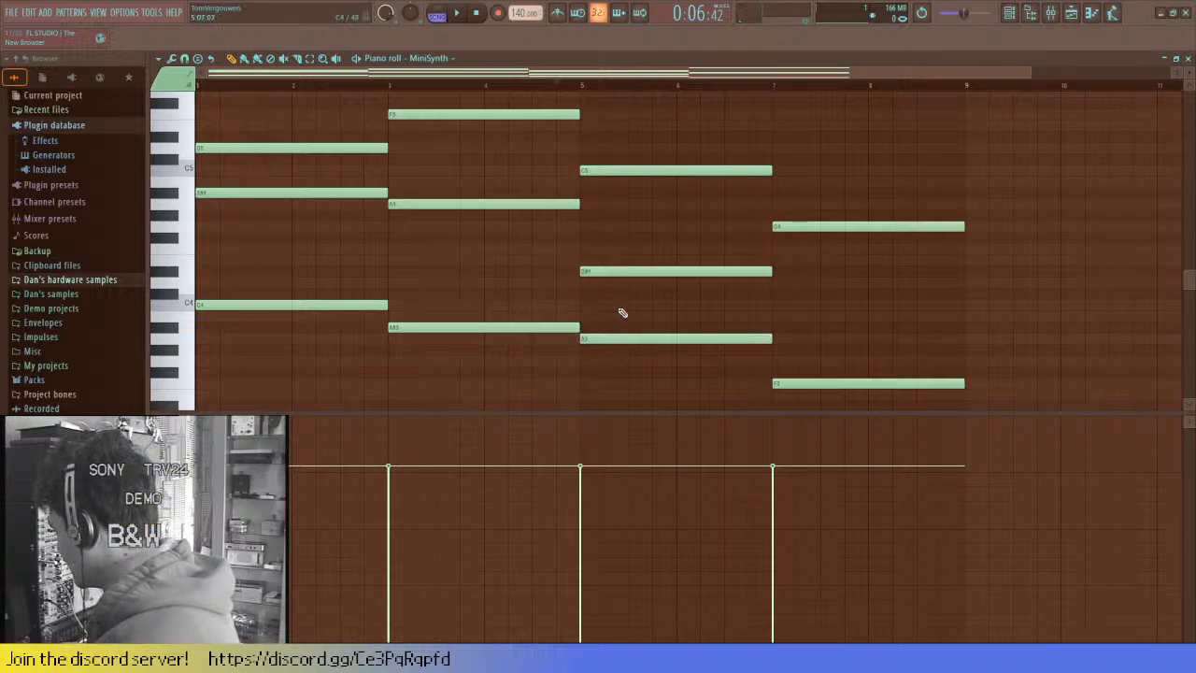
left_click(570, 87)
key("space")
- Add a two-bar G5 note on top of the third chord at bar 5 and play the result
scroll(609, 335, "up", 3)
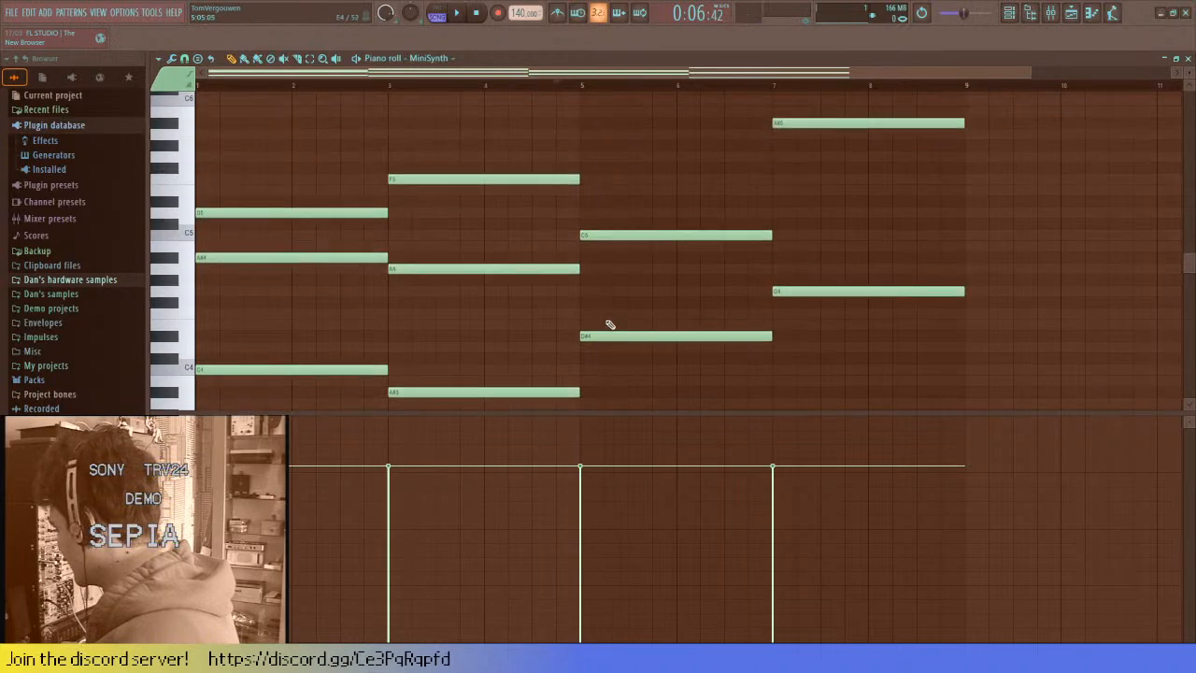
scroll(585, 154, "up", 3)
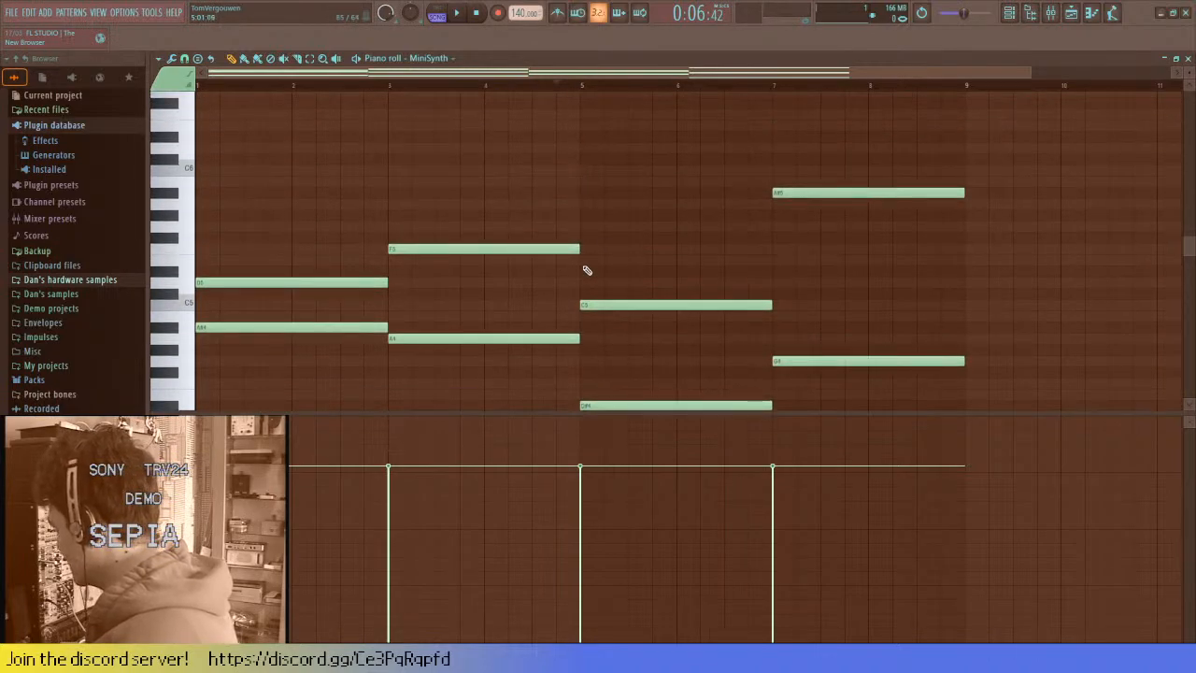
left_click(581, 226)
key("space")
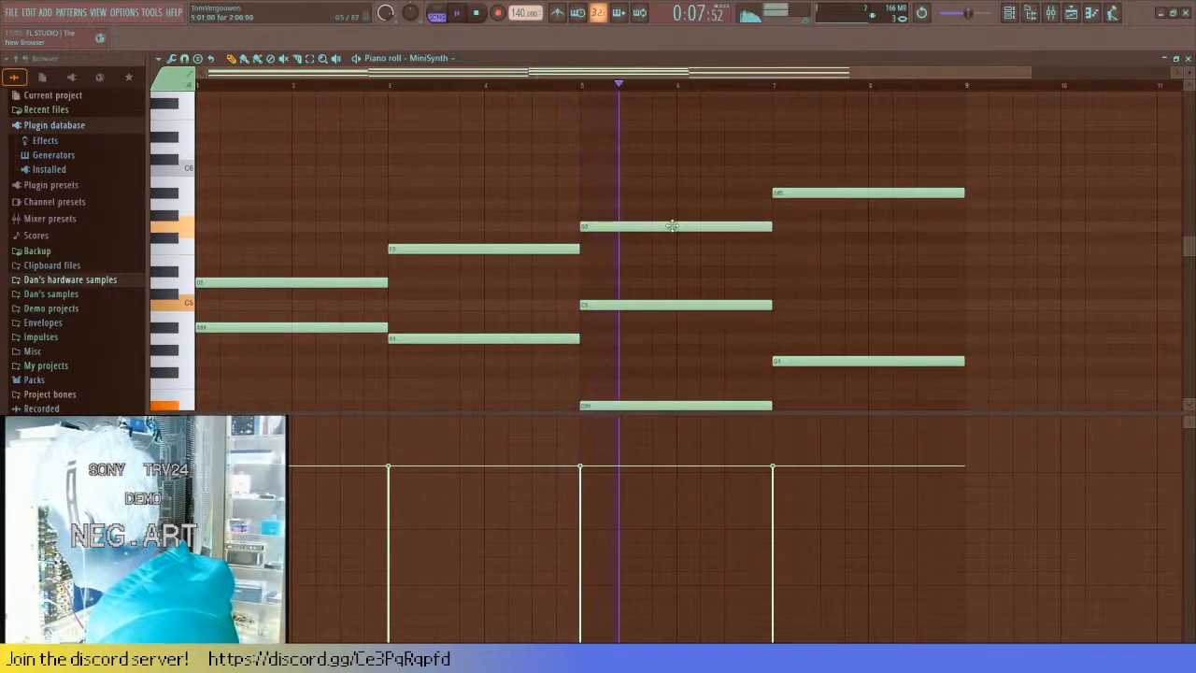
scroll(781, 112, "down", 4)
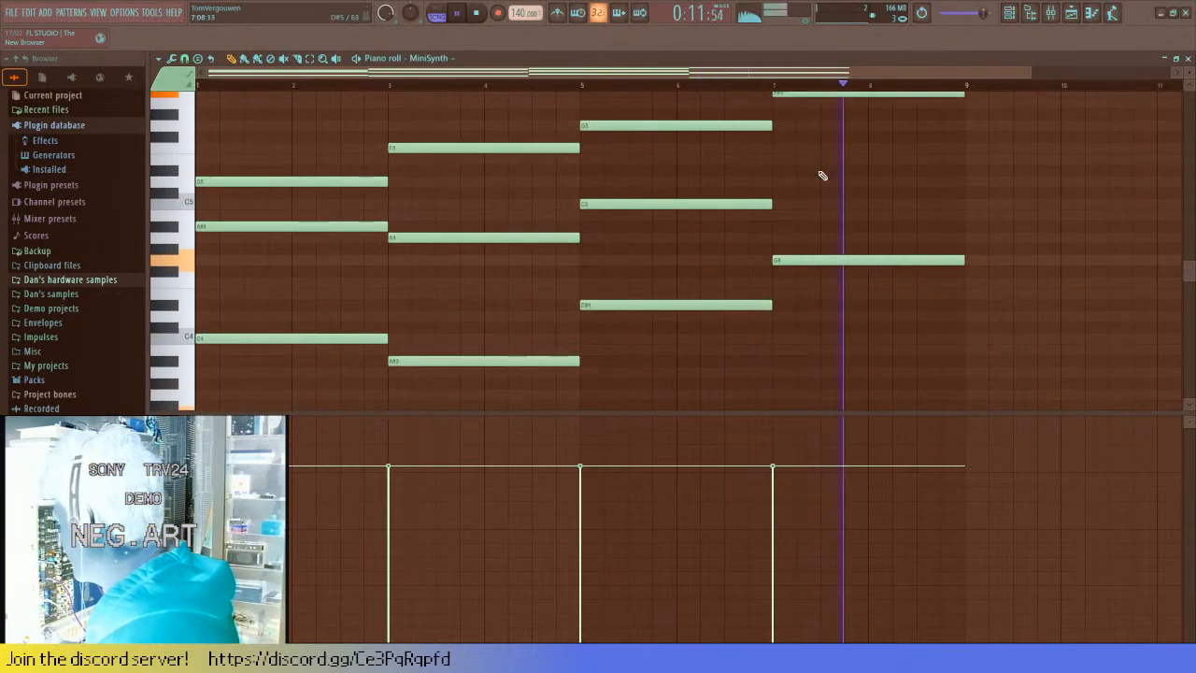
- Return to the playlist, duplicate the Pattern 1 clip to bar 9 on Track 1, and make the copy a unique pattern
key("F7")
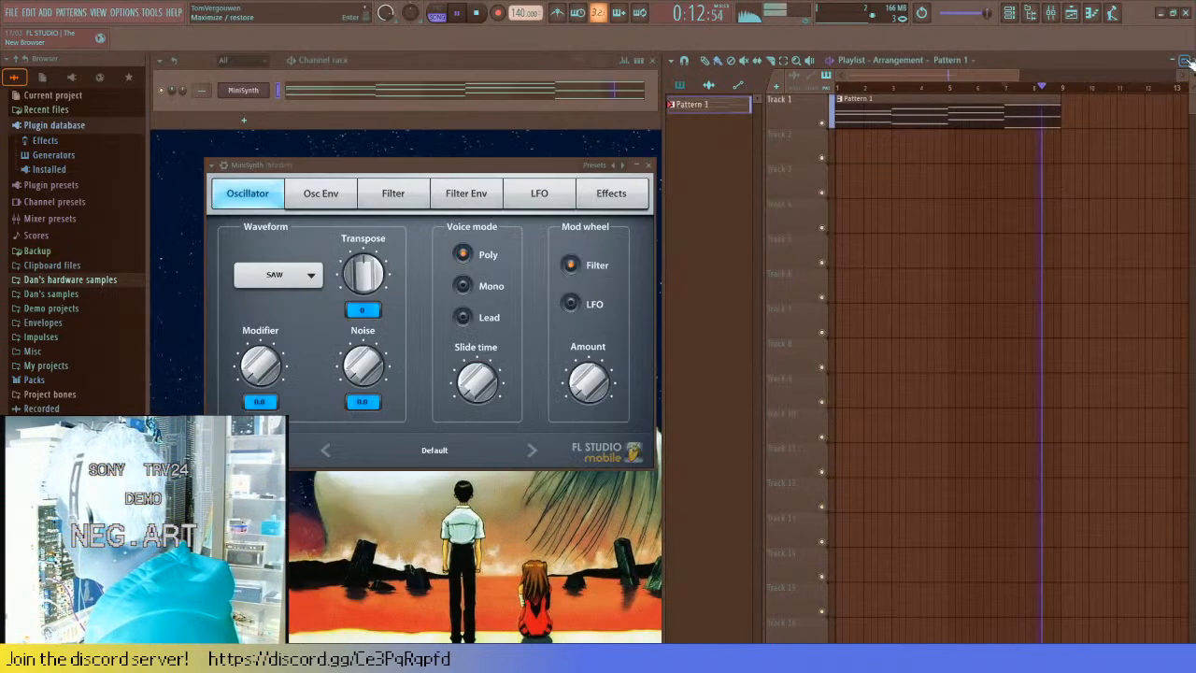
left_click(1006, 122)
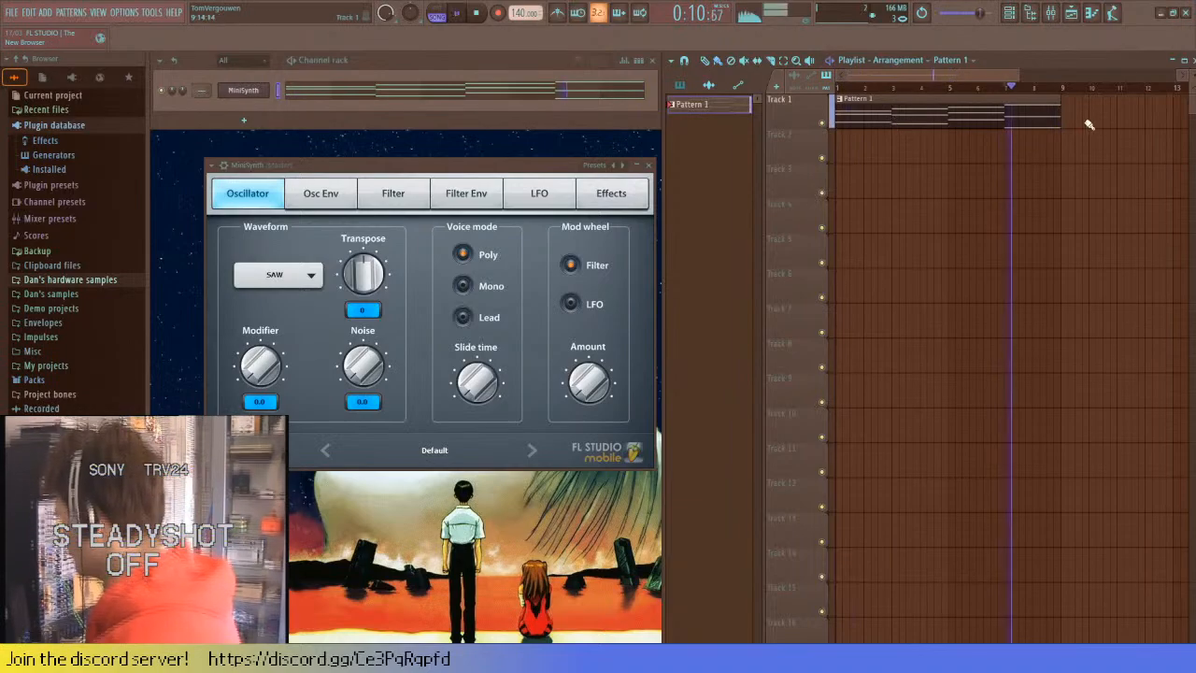
scroll(1015, 112, "down", 2)
left_click(955, 104)
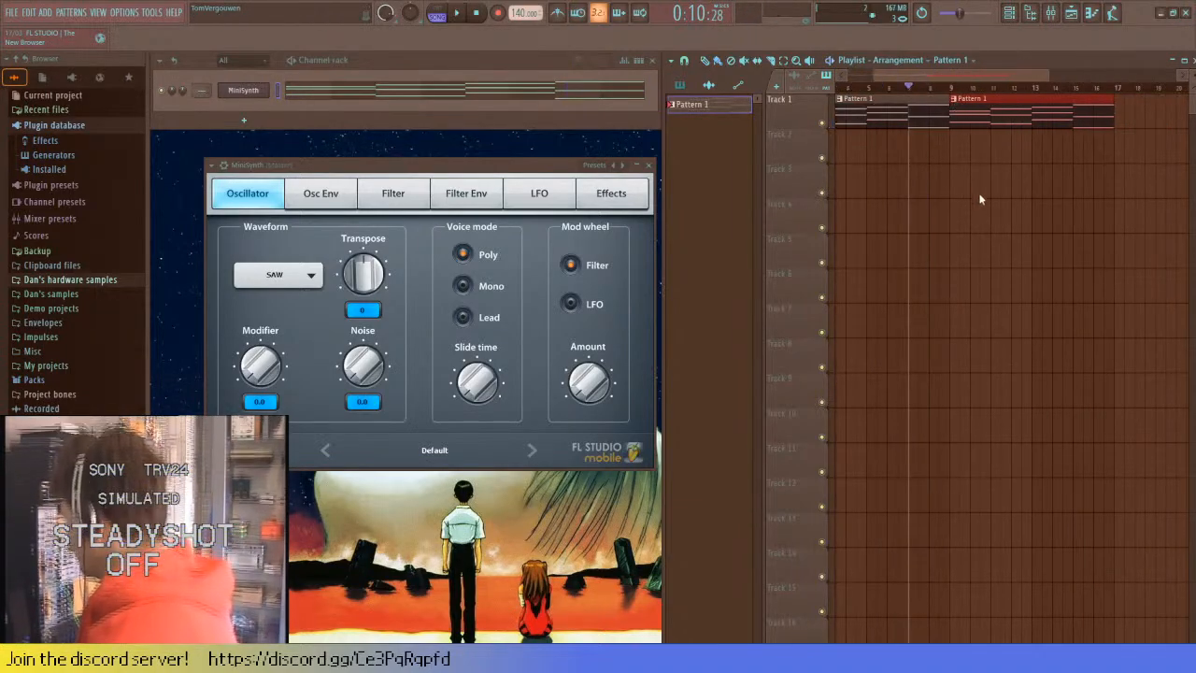
key("shift+ctrl+c")
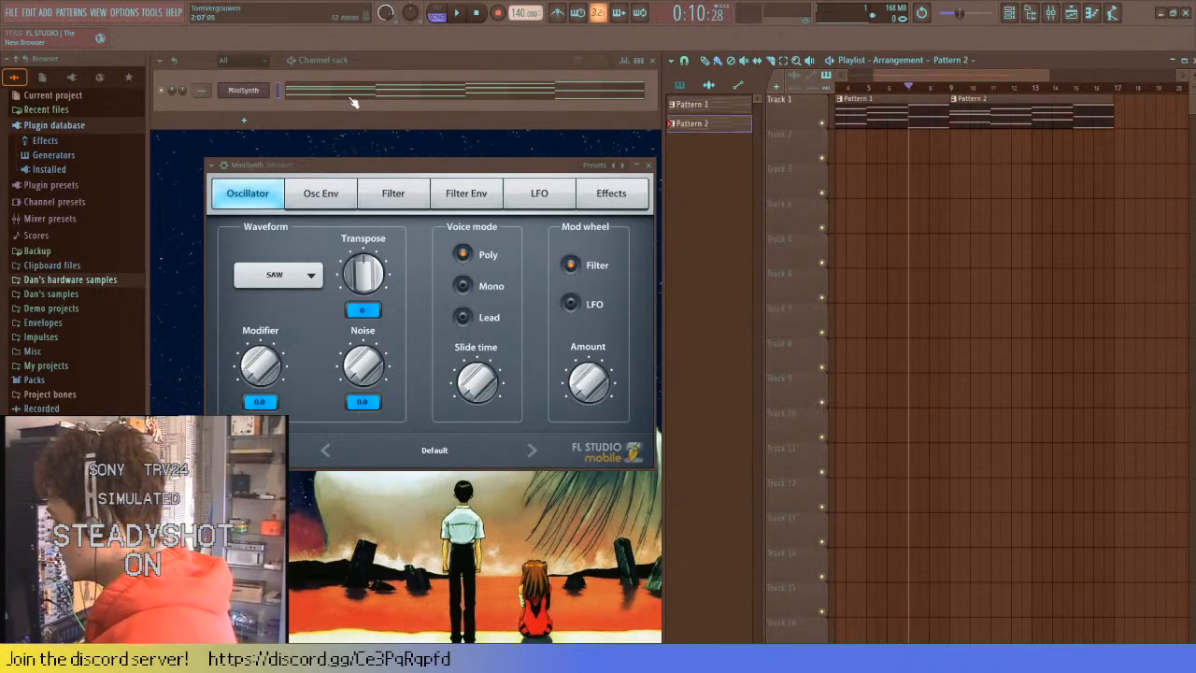
- Open the copied pattern's MiniSynth notes, look over its chords, and close the piano roll
left_click(354, 103)
key("alt+y")
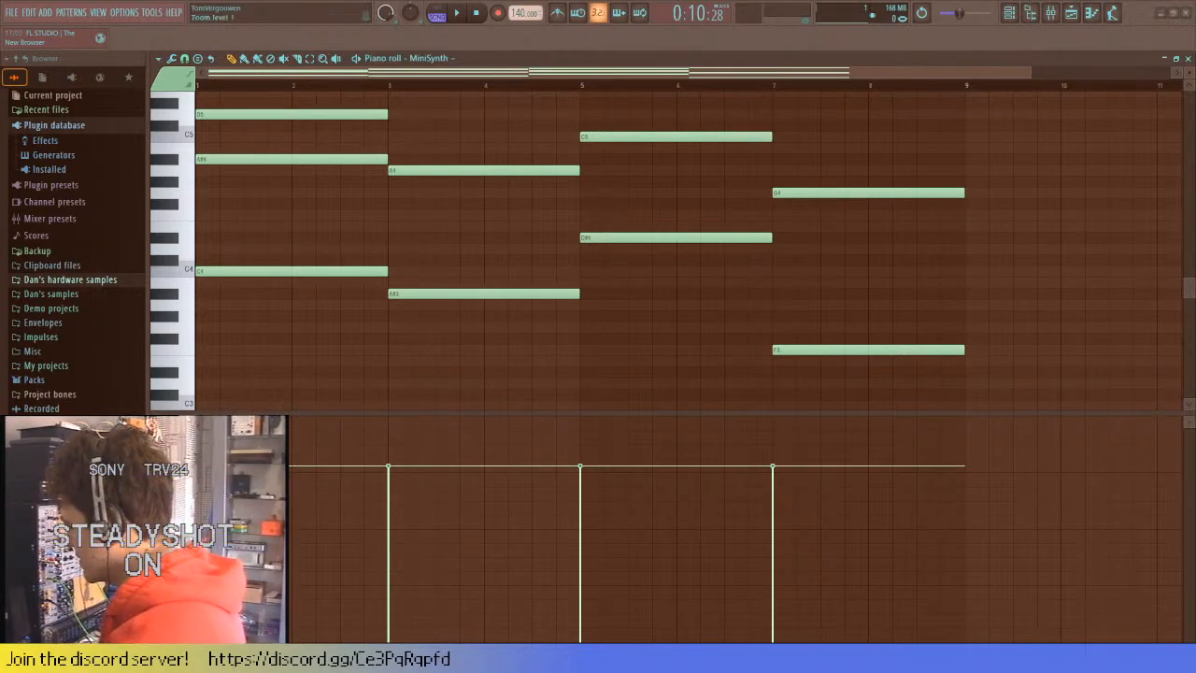
scroll(443, 408, "up", 3)
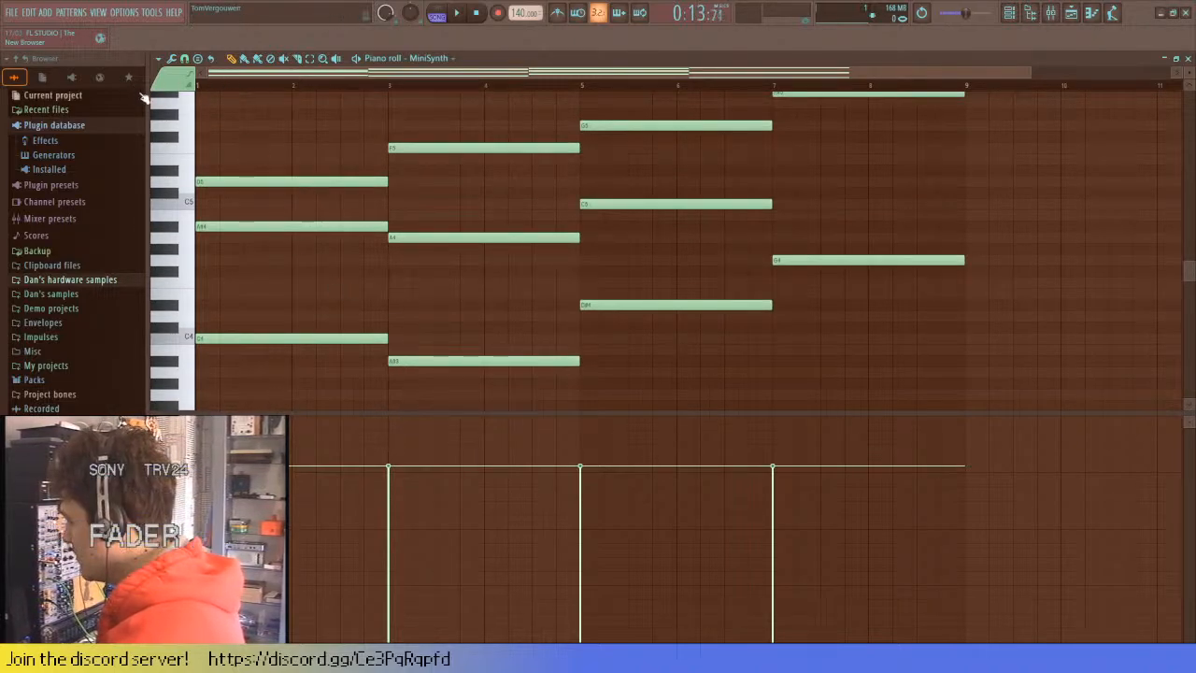
scroll(592, 196, "down", 2)
left_click(1188, 58)
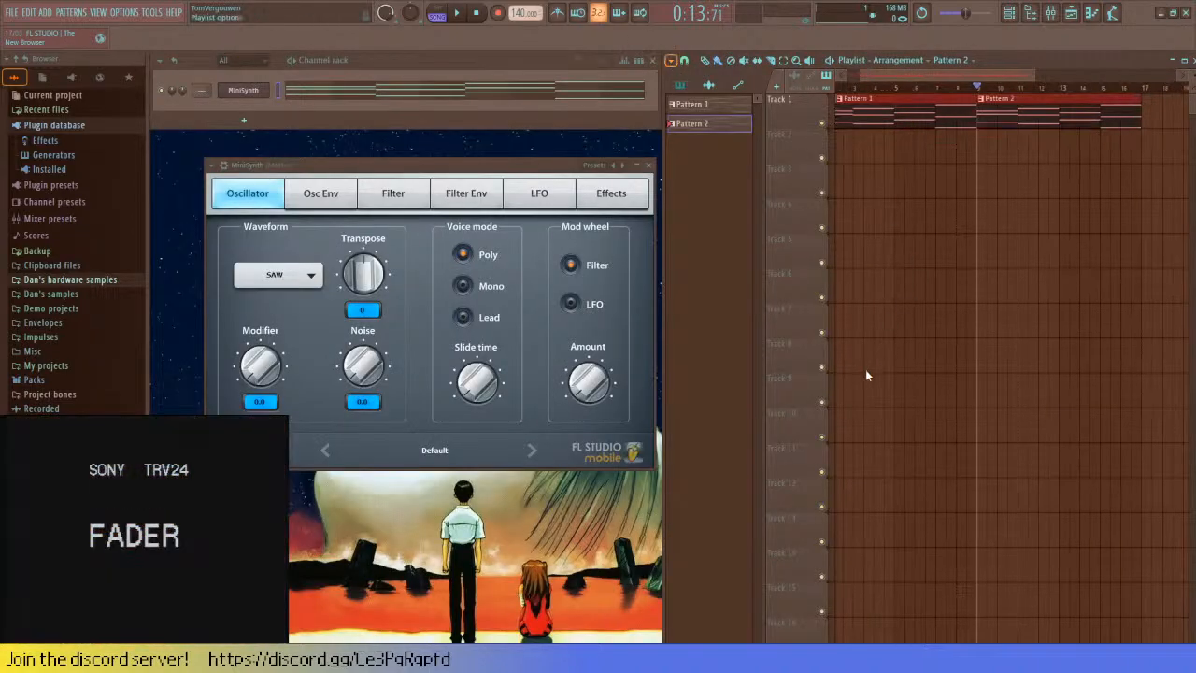
- Merge the two pattern clips on Track 1 into one clip, clear the selection, and move the playhead to the start
key("ctrl+g")
key("ctrl+d")
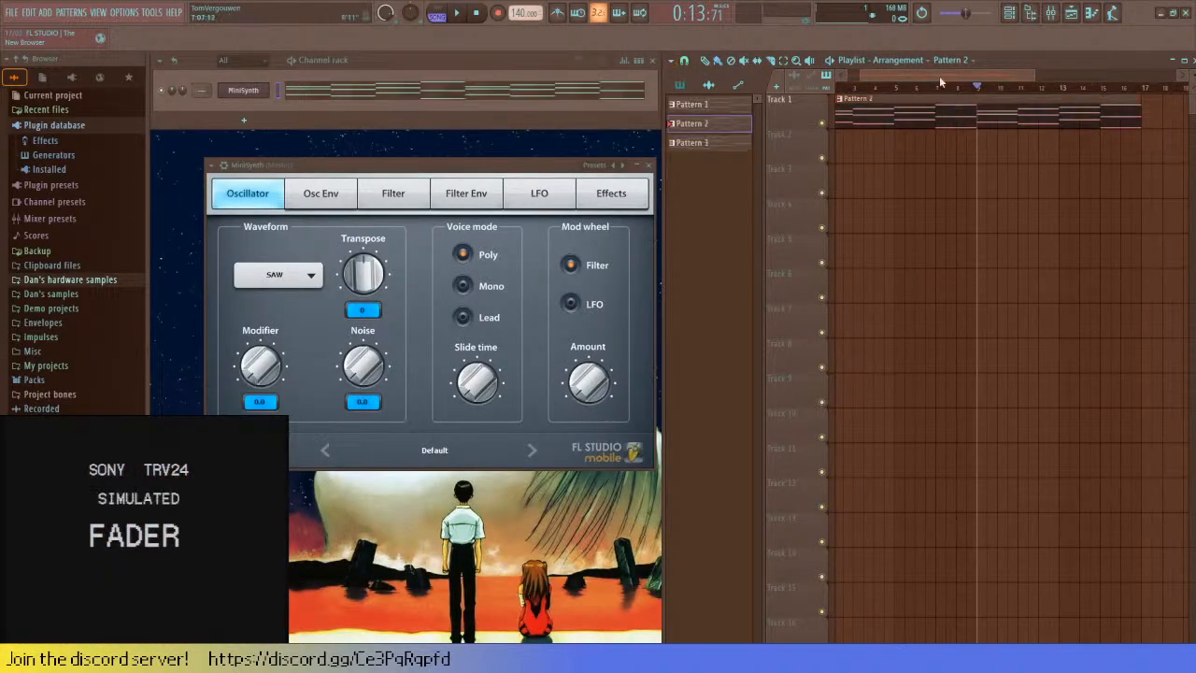
left_click_drag(939, 84, 627, 79)
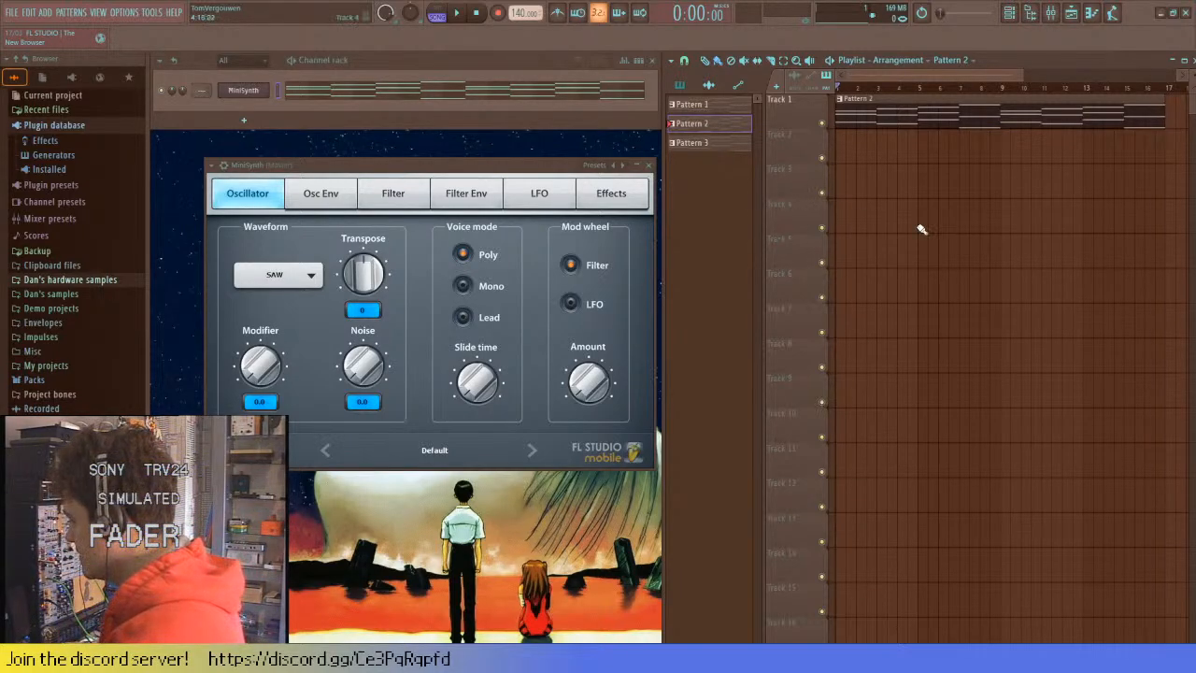
- Open the merged pattern's MiniSynth notes and briefly play the repeated progression from bar 9
left_click(491, 105)
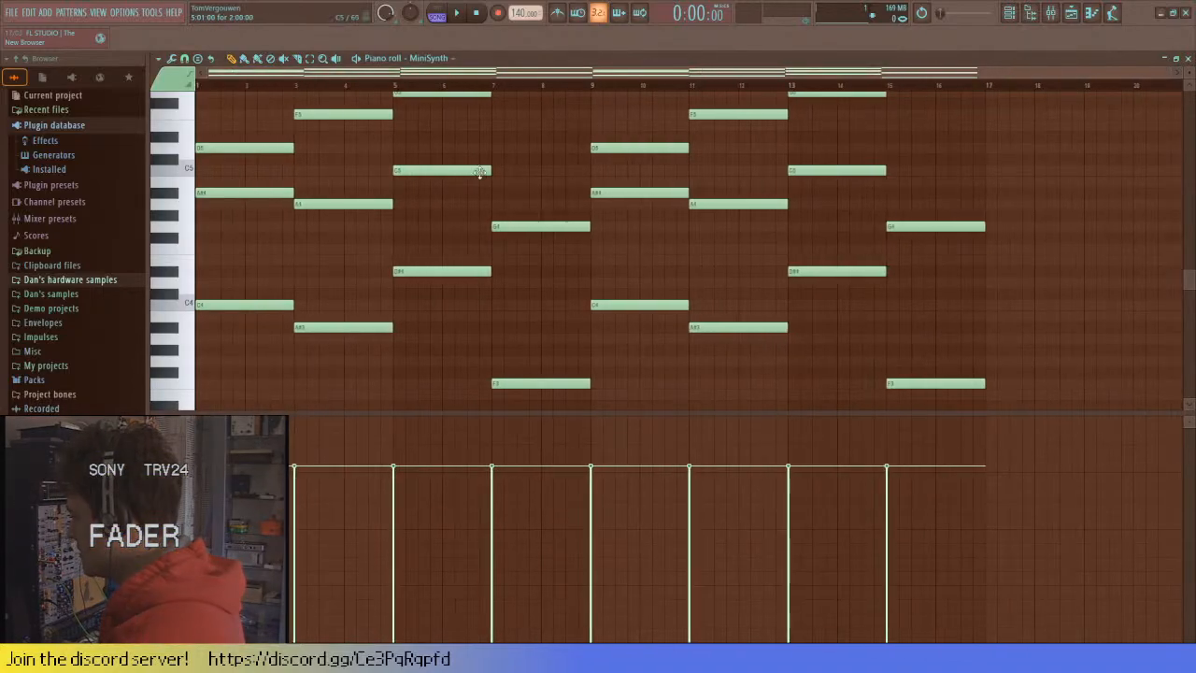
scroll(515, 195, "up", 2)
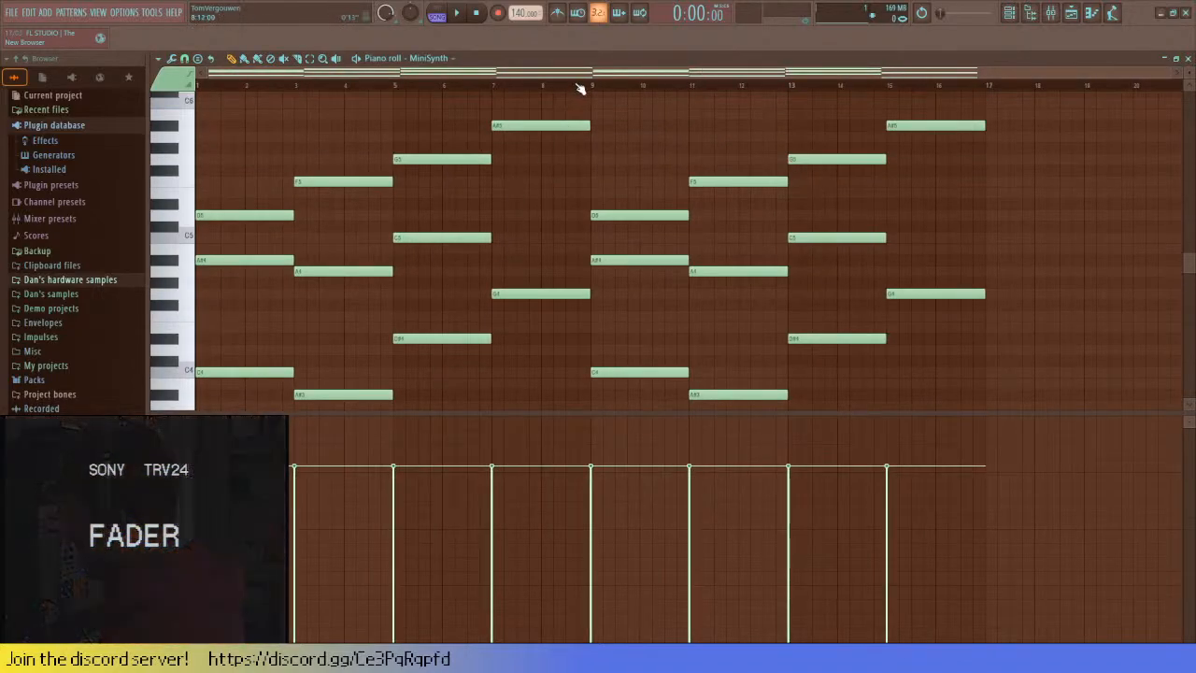
left_click(585, 87)
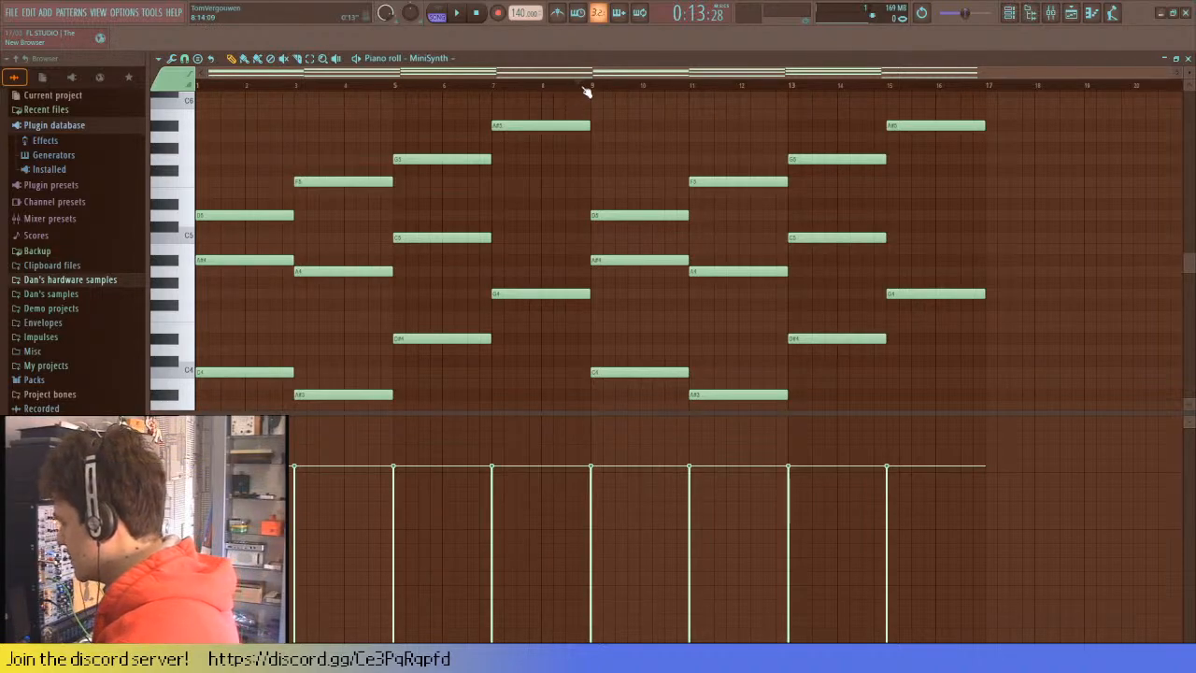
key("space")
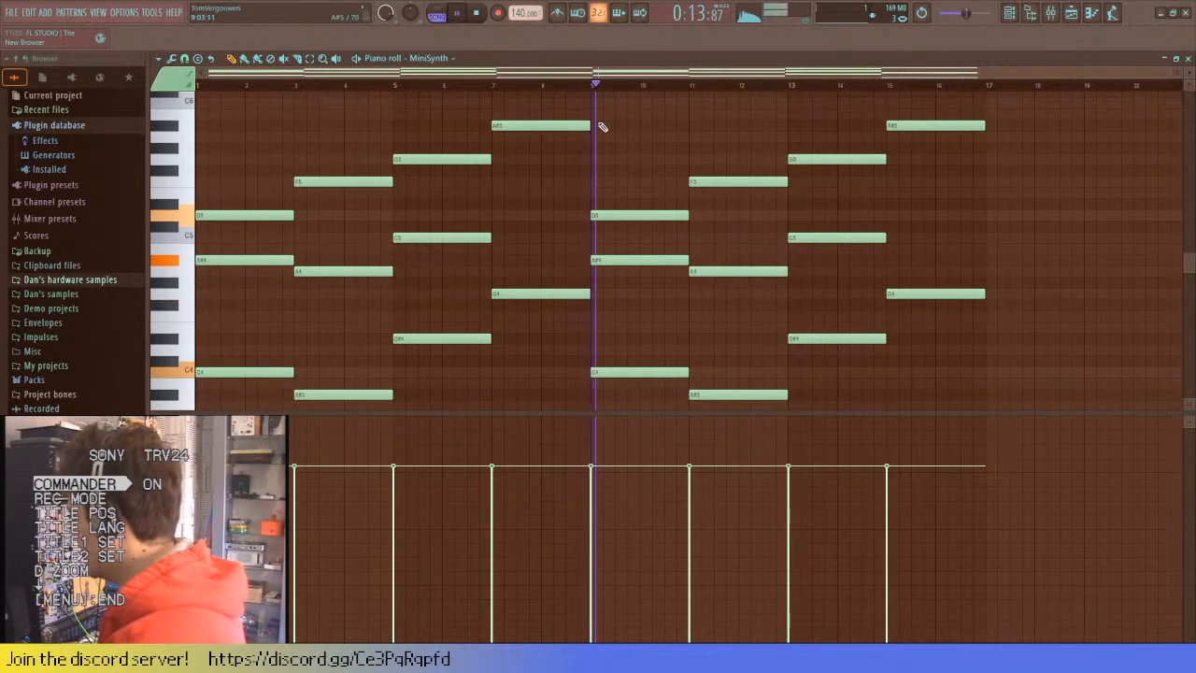
key("space")
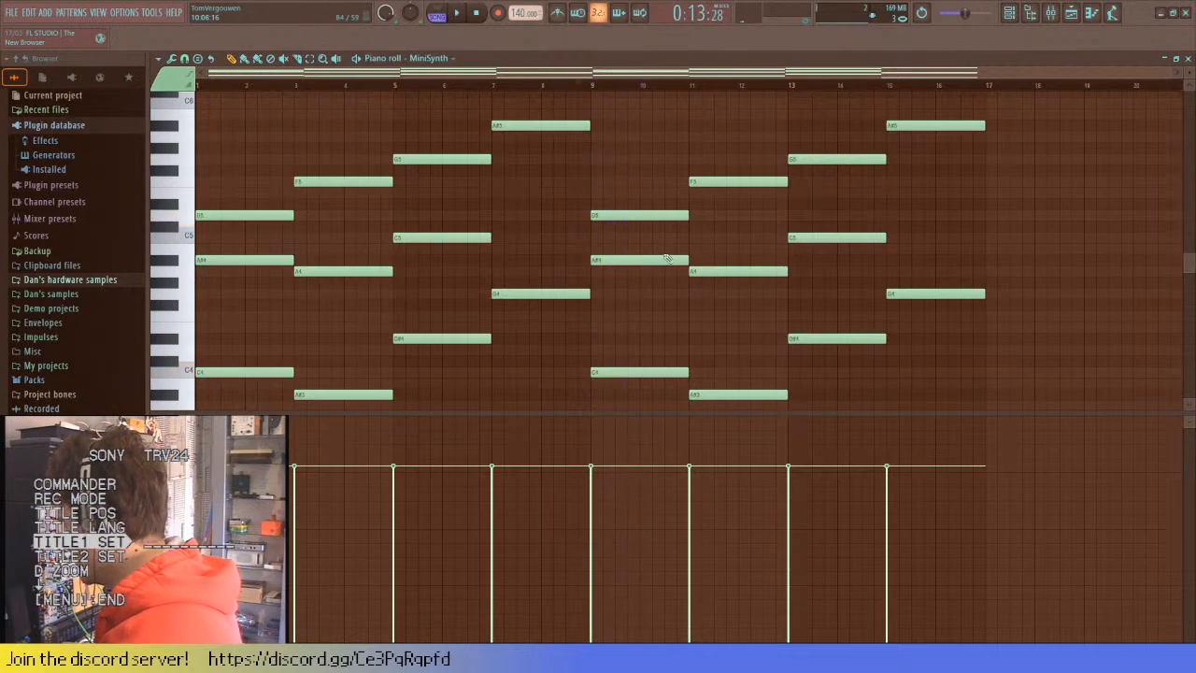
- Raise the bar 9 chord's top note to F5 and lower the bar 11 chord's top note to D#5
scroll(608, 258, "up", 3)
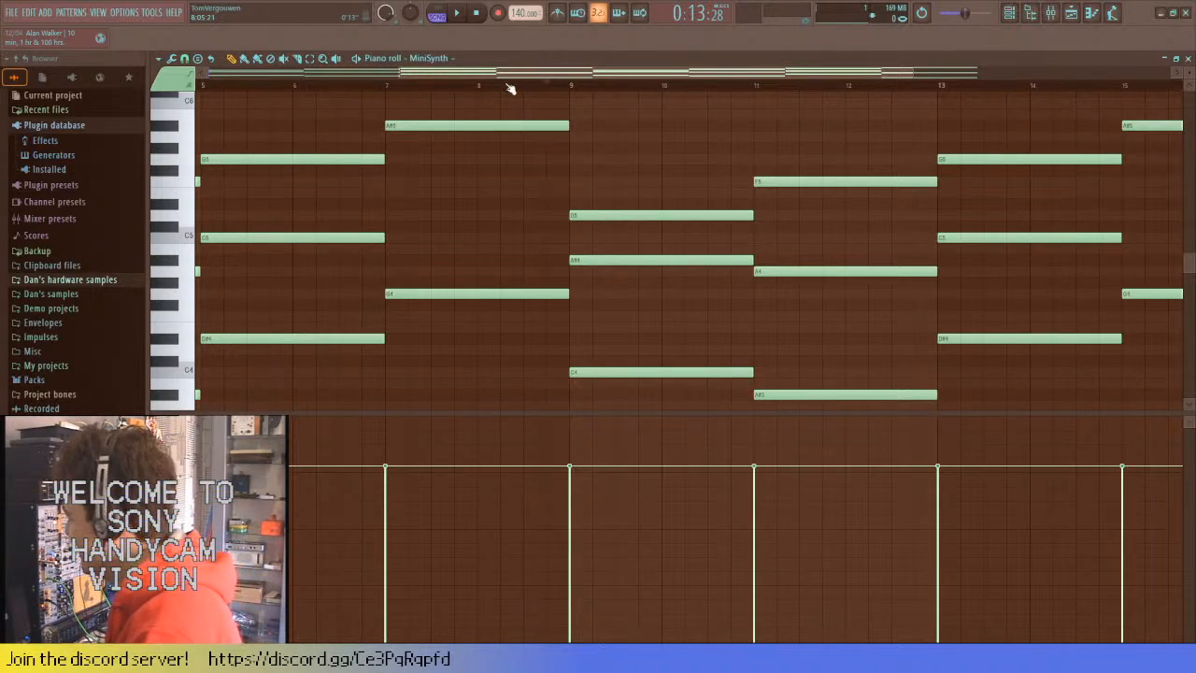
left_click(565, 90)
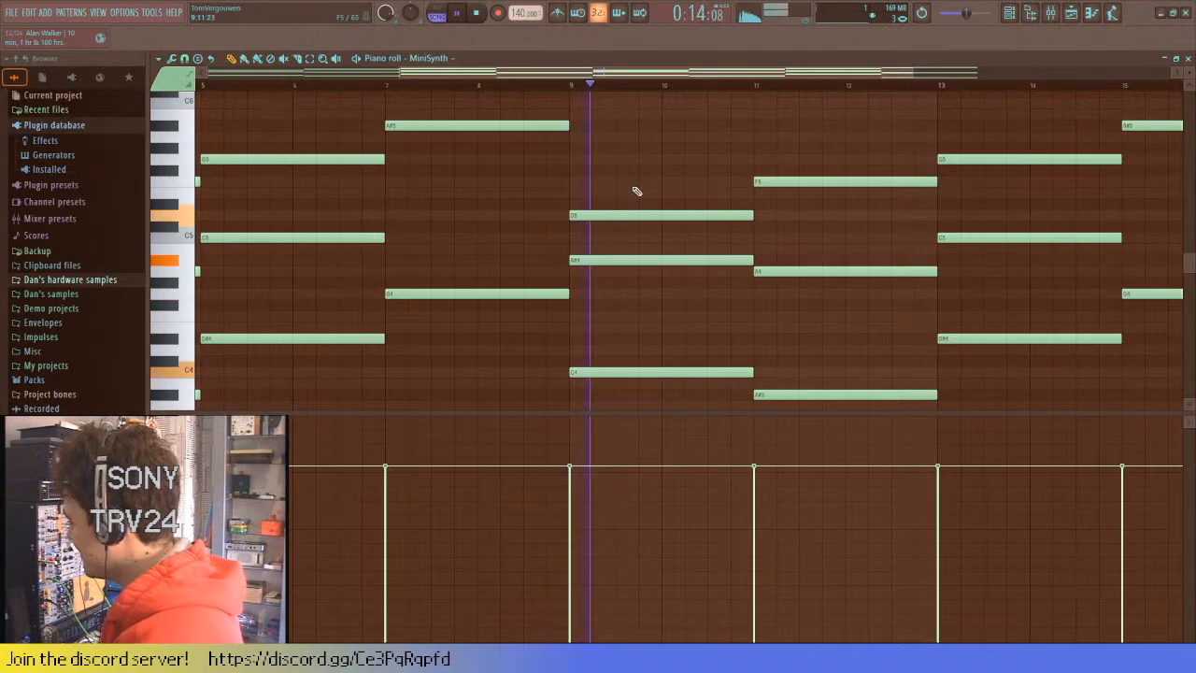
left_click_drag(614, 217, 612, 181)
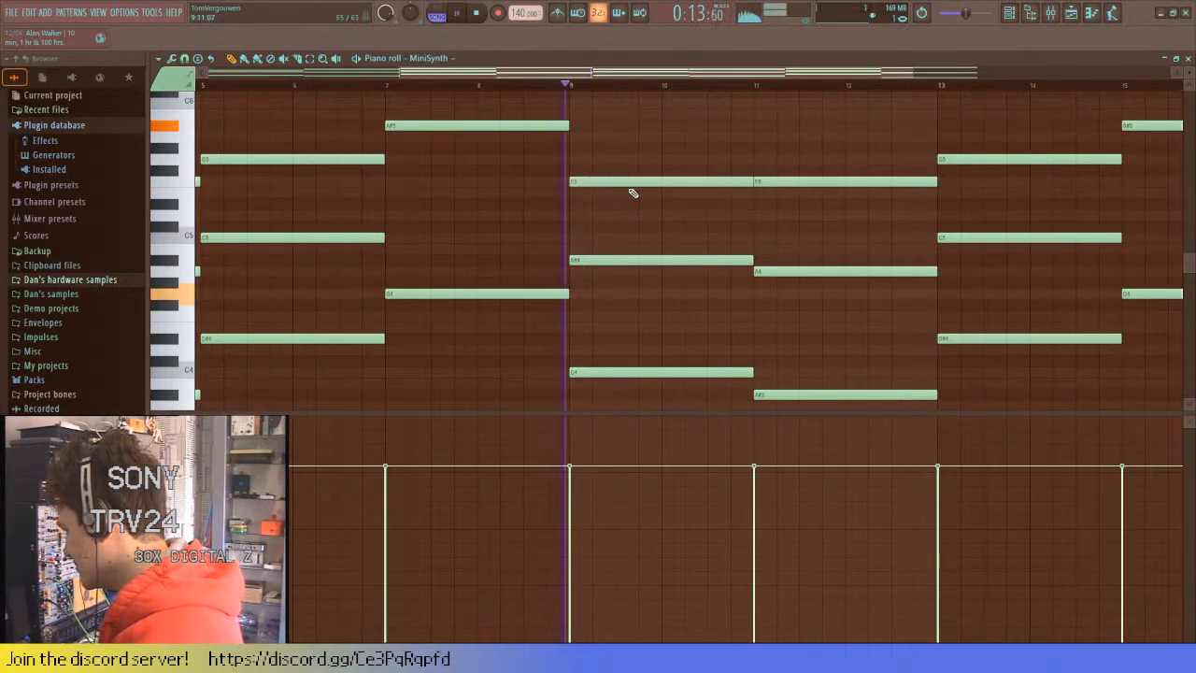
left_click_drag(759, 181, 759, 204)
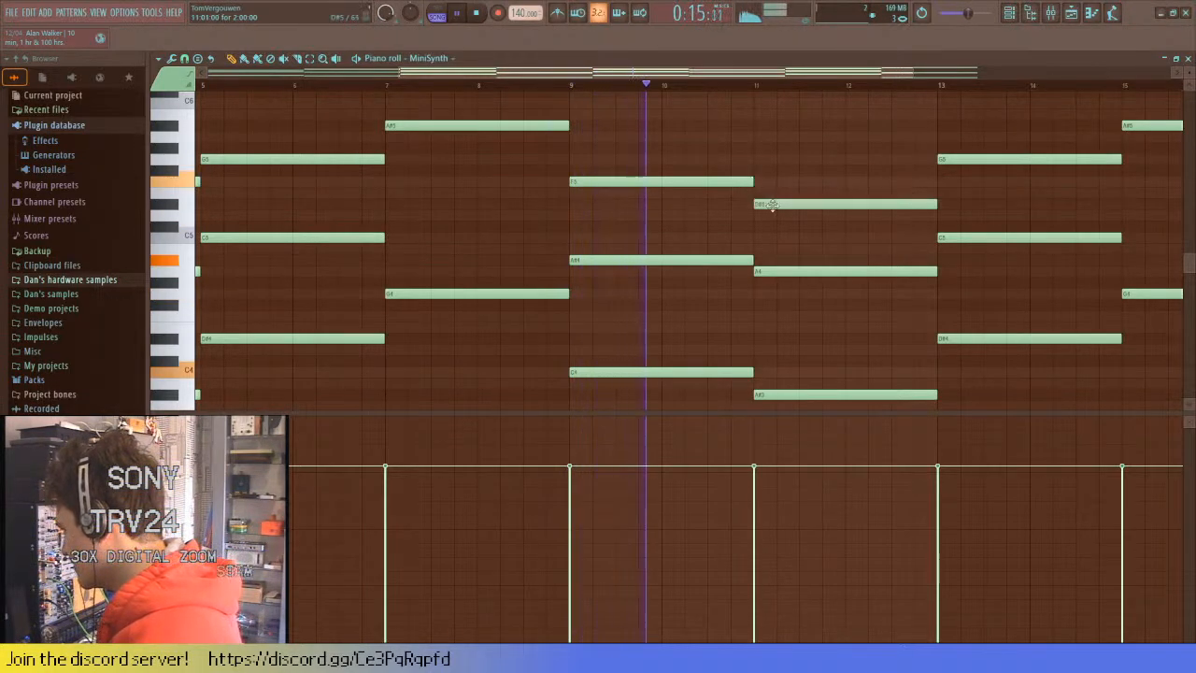
left_click(759, 93)
key("space")
- Delete the A#3 bass note from the bar 11 chord, clear the stray note beside it, and play the change
left_click(775, 396)
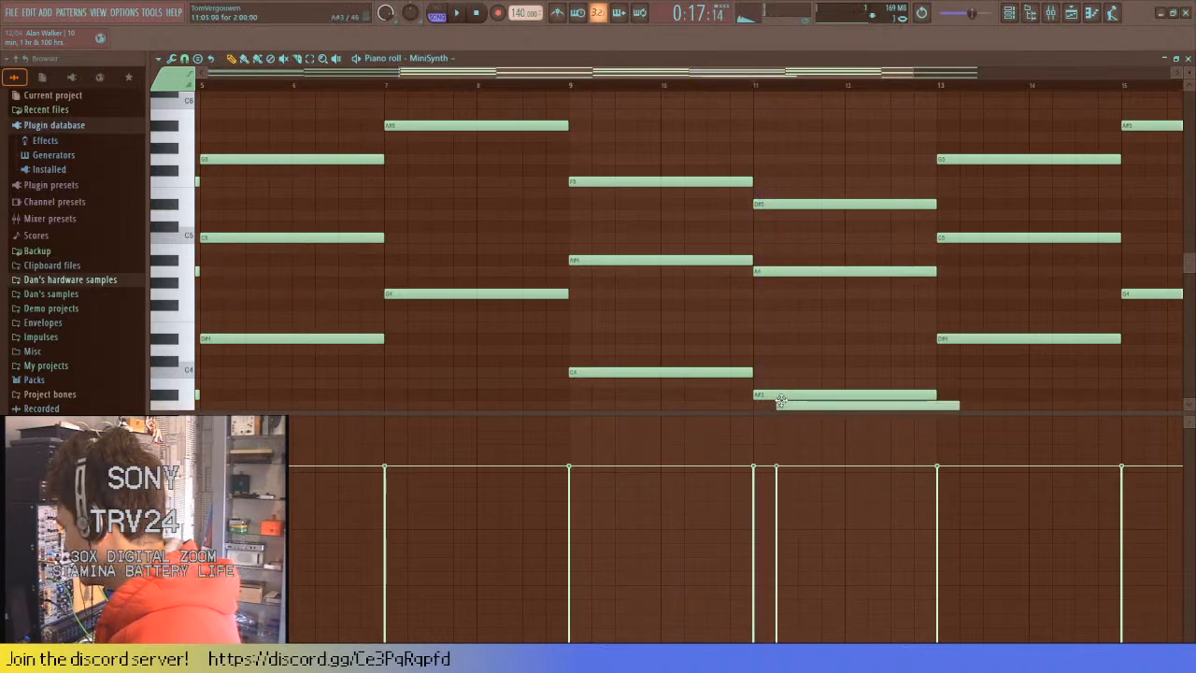
mouse_move(775, 396)
left_mouse_down()
mouse_move(775, 420)
mouse_move(773, 397)
left_mouse_up()
scroll(809, 320, "down", 1)
right_click(782, 366)
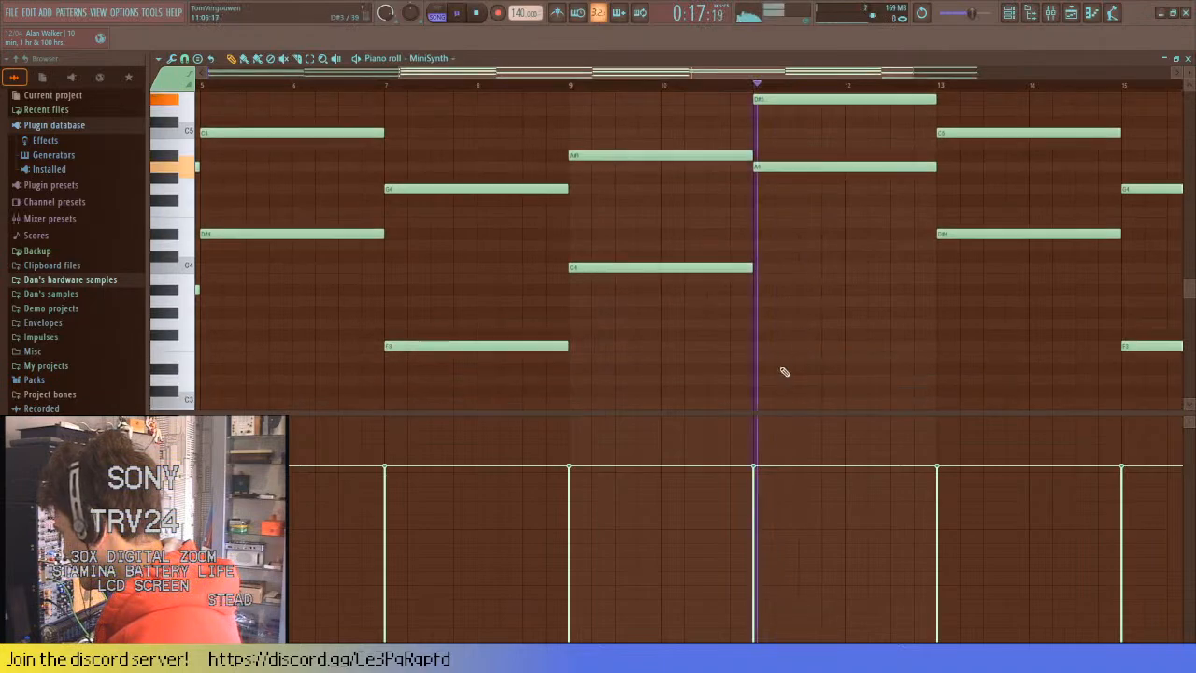
scroll(782, 366, "up", 1)
key("space")
scroll(819, 224, "up", 1)
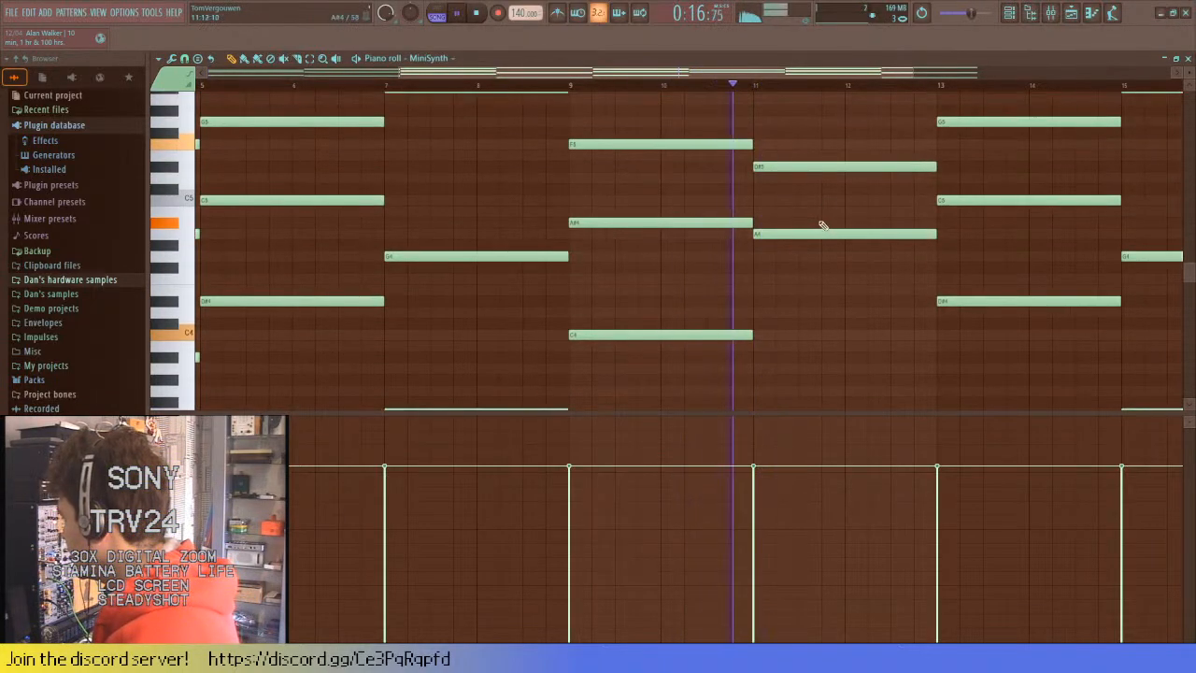
key("space")
- Lower the bar 11 chord's A4 note to F4, place a two-bar A#3 bass note beneath it, and play it
left_click(801, 166)
left_click_drag(790, 232, 791, 280)
key("space")
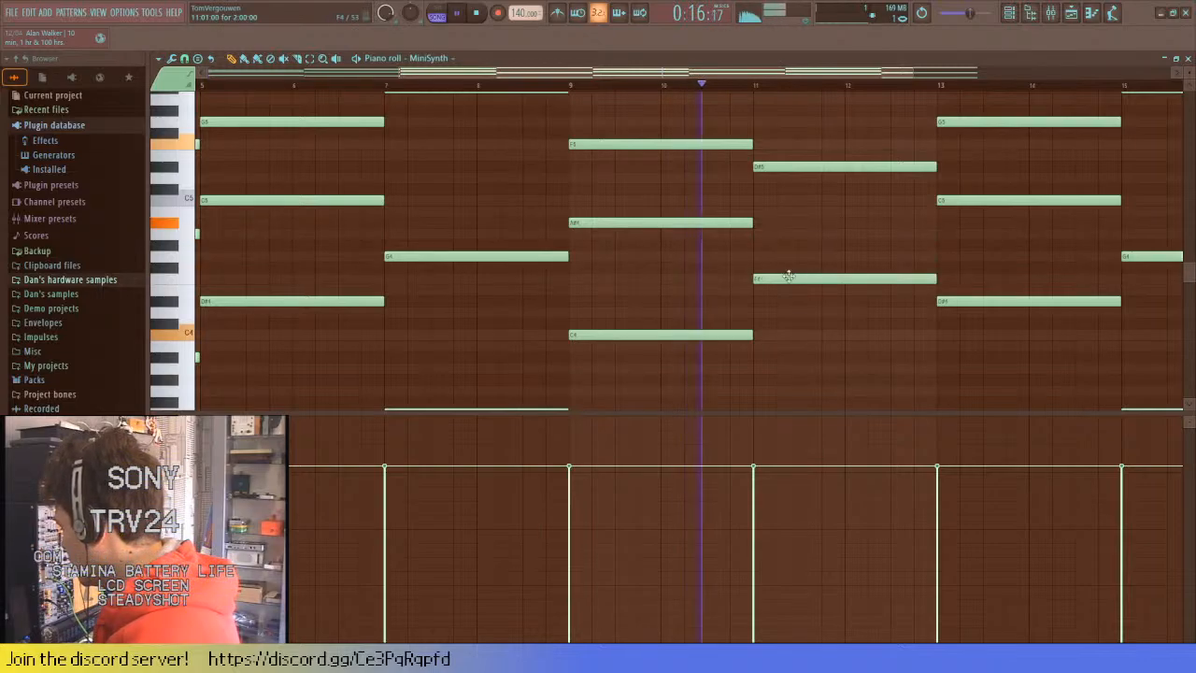
key("space")
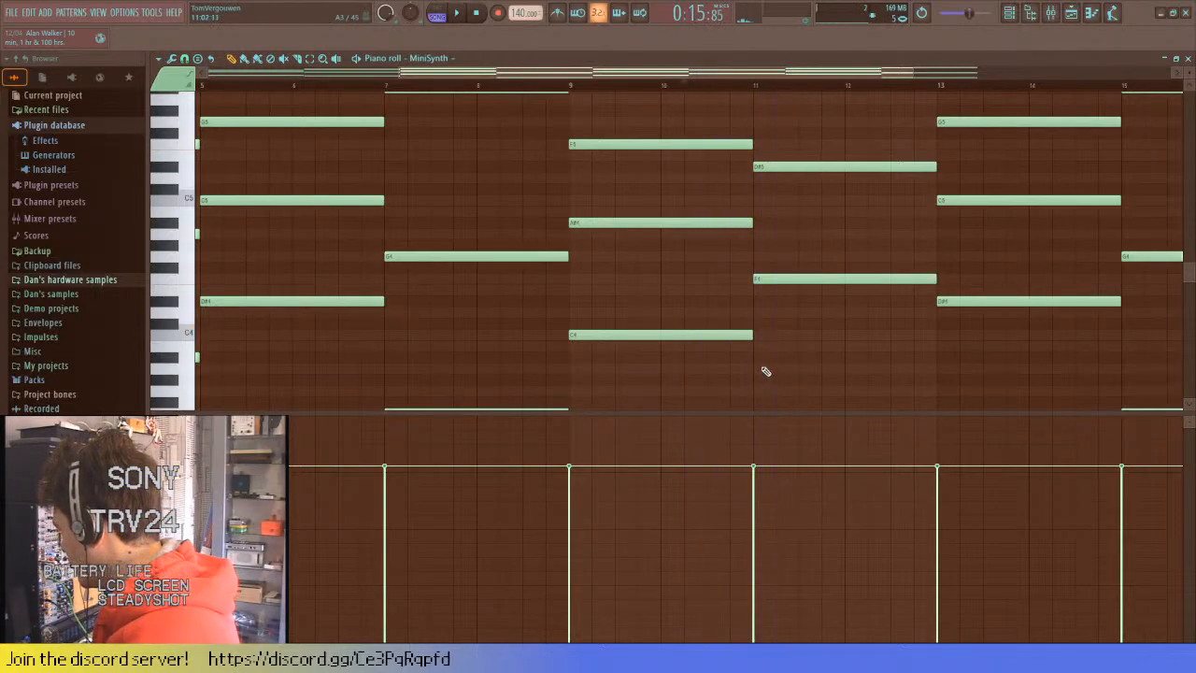
left_click_drag(760, 378, 758, 353)
key("space")
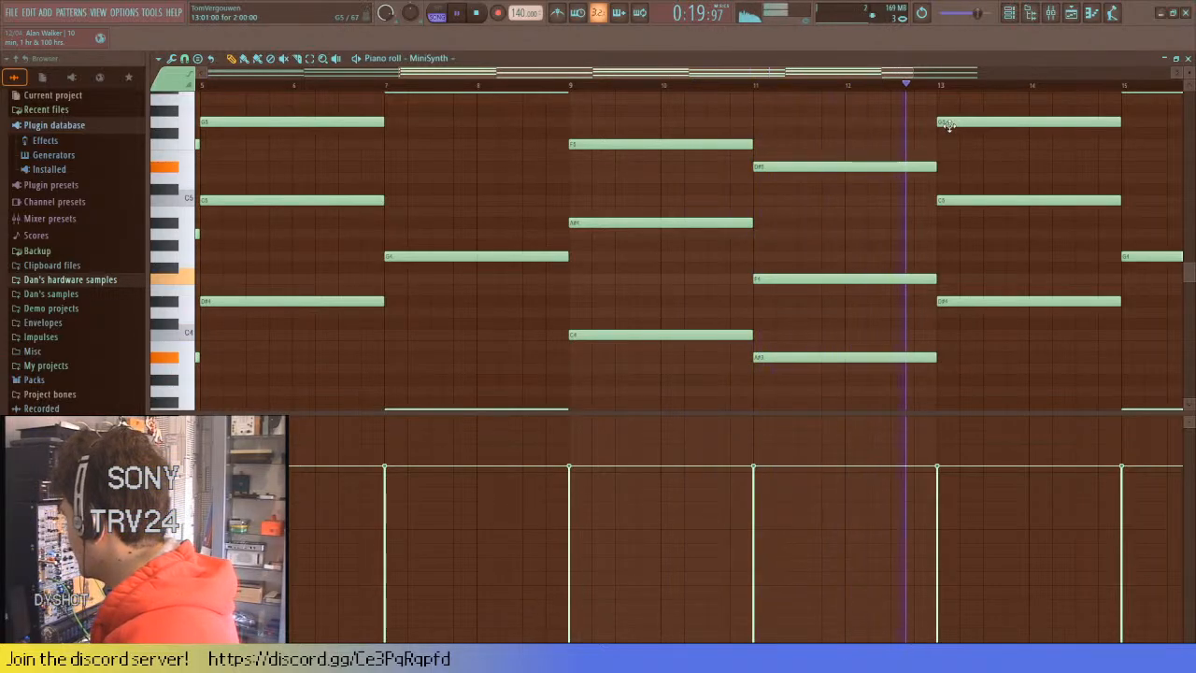
- Play the varied second half from bar 9 into the bar 11 and bar 13 chords
key("space")
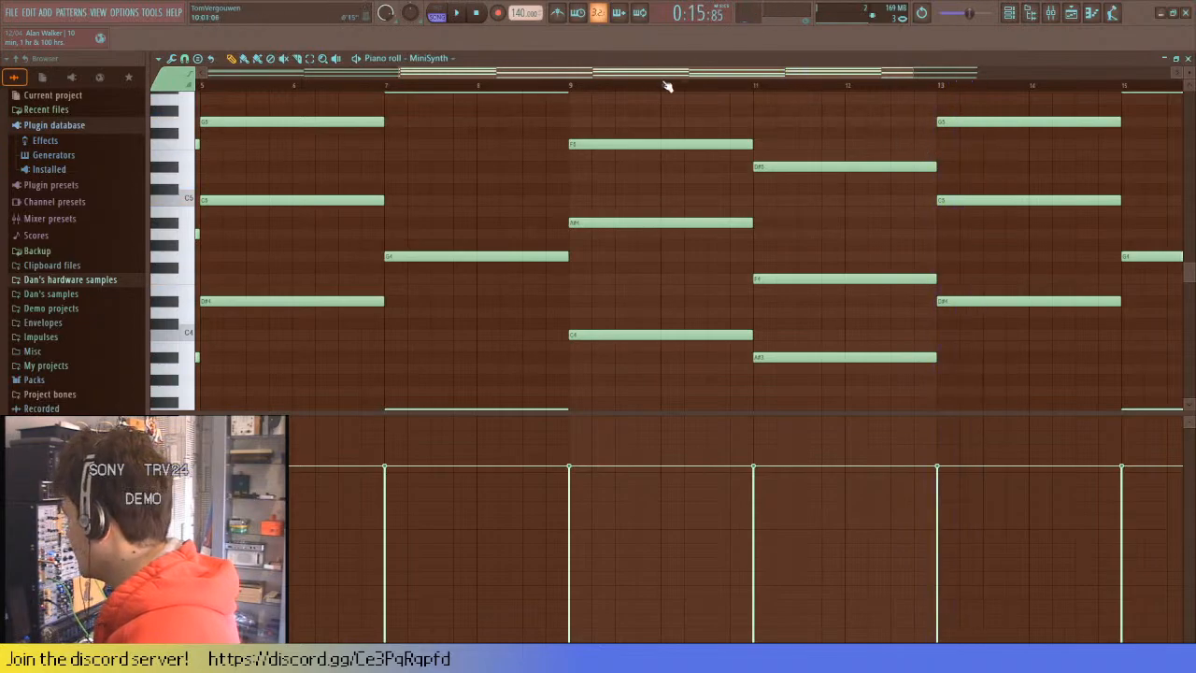
key("space")
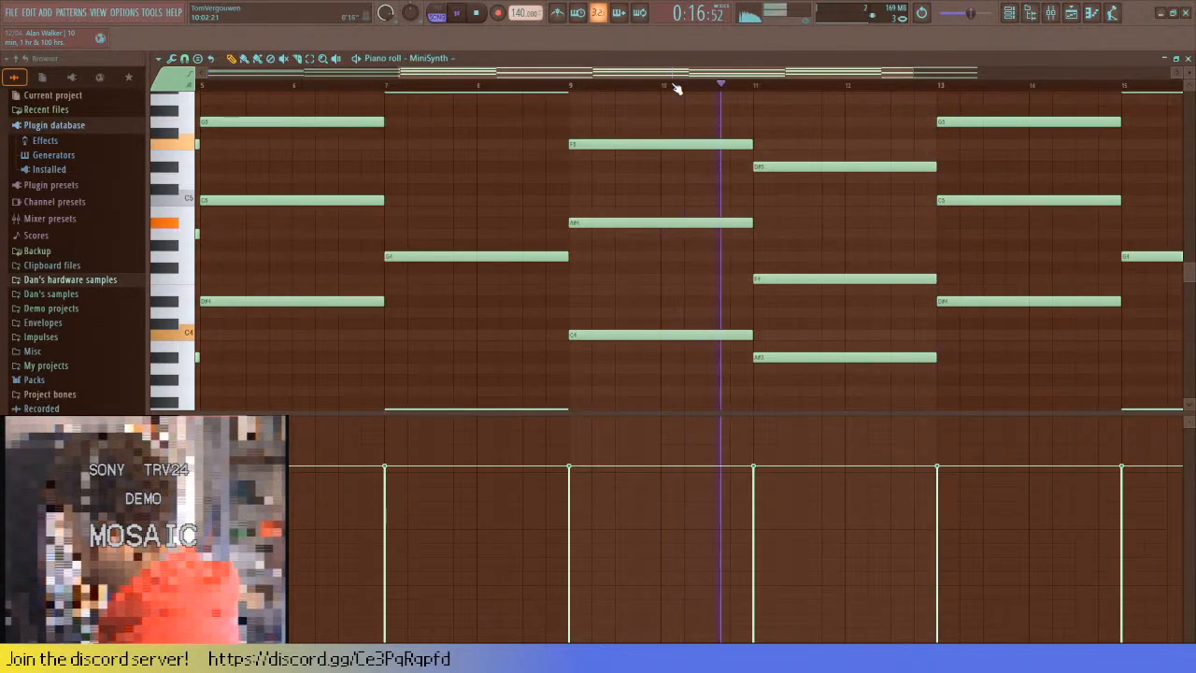
key("space")
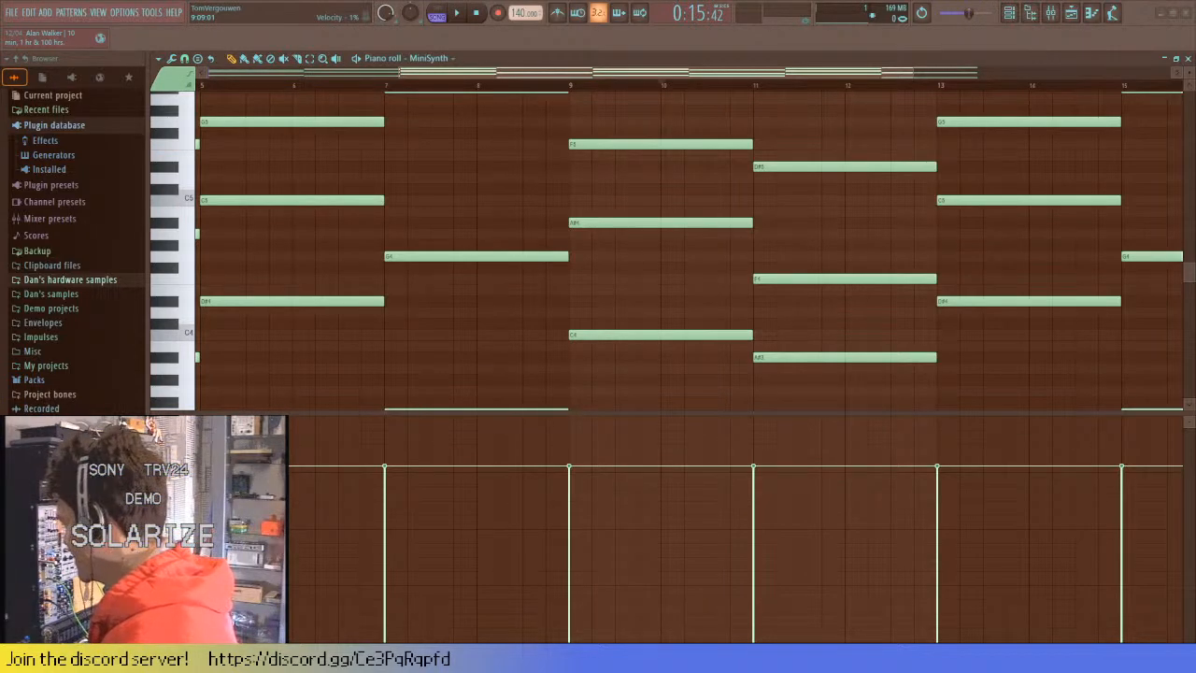
key("space")
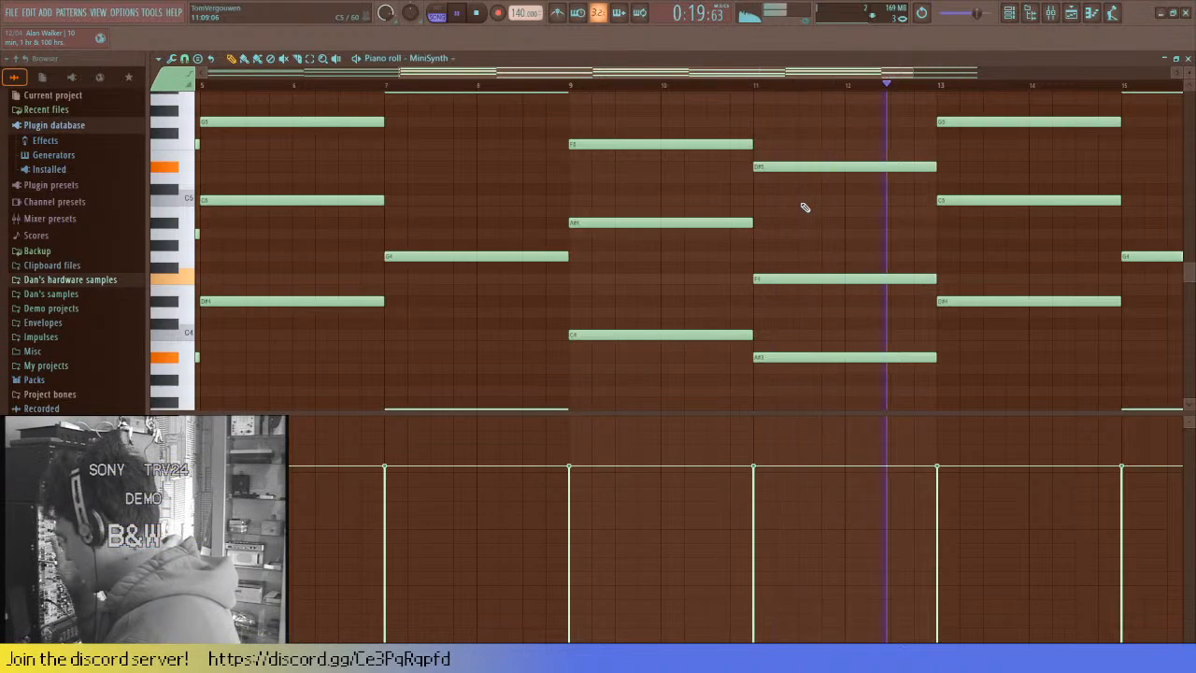
- Play the full progression from the start, then continue listening from bar 9
scroll(790, 218, "down", 3)
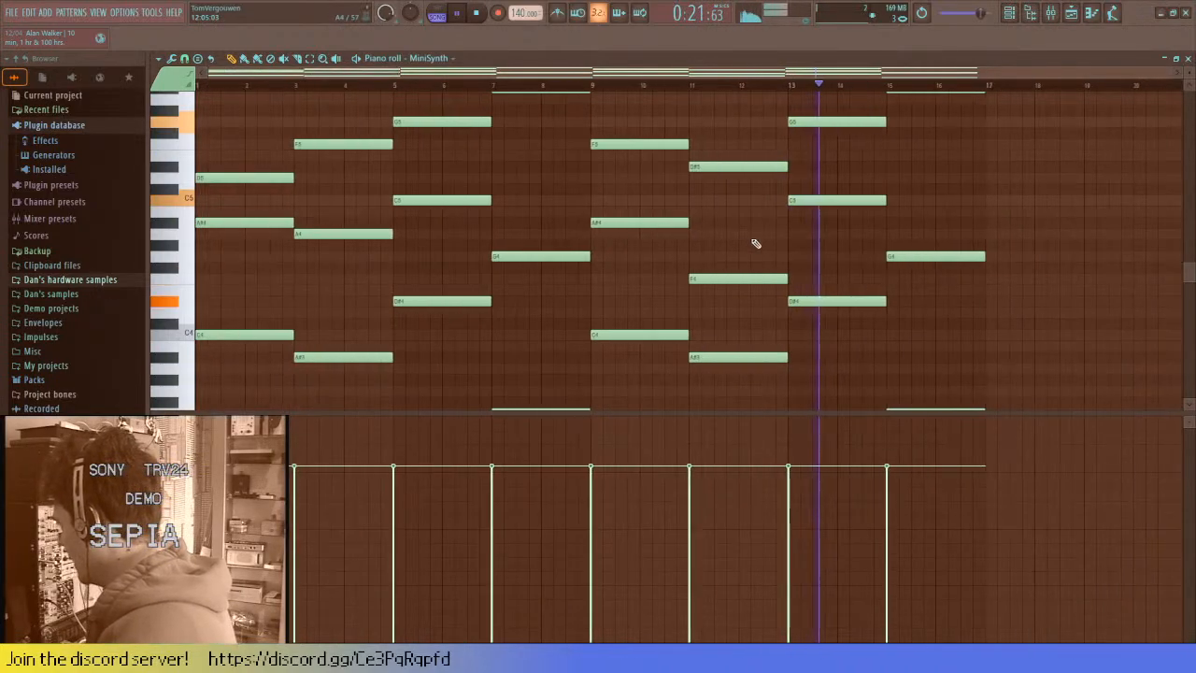
scroll(529, 181, "up", 3)
scroll(483, 160, "down", 1)
key("space")
key("space")
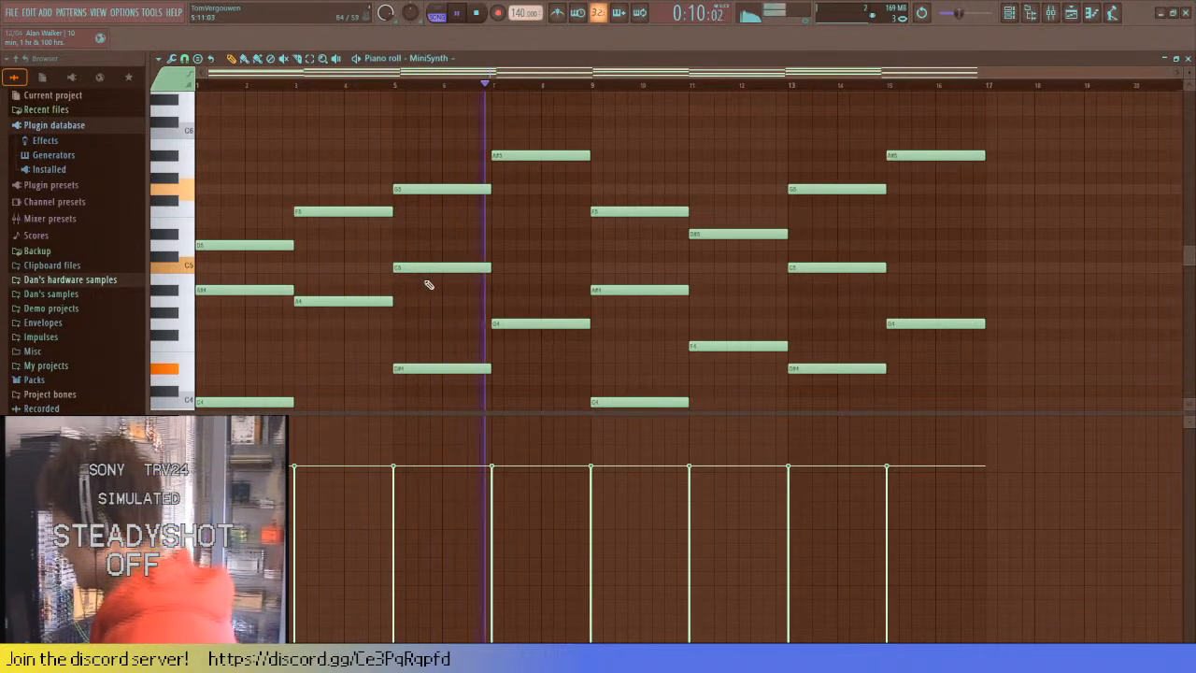
left_click(593, 85)
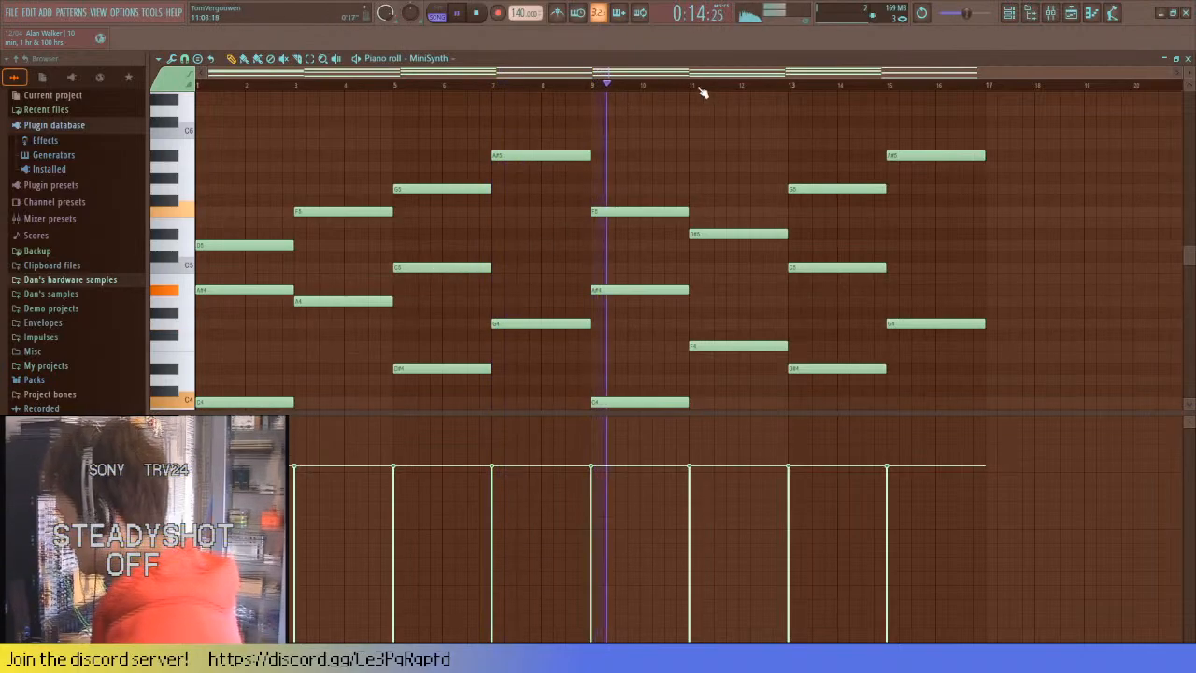
- Replace the bar 11 chord's A#3 bass note with a two-bar A#4 note
scroll(742, 294, "down", 2)
right_click(716, 389)
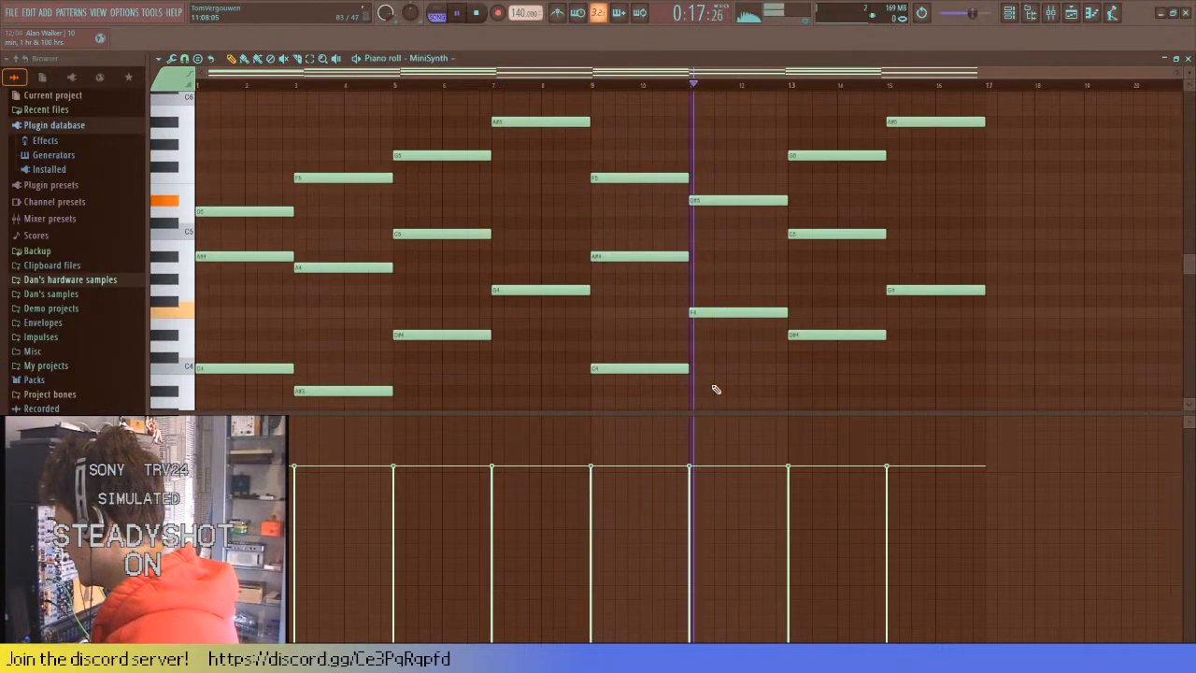
left_click(714, 310)
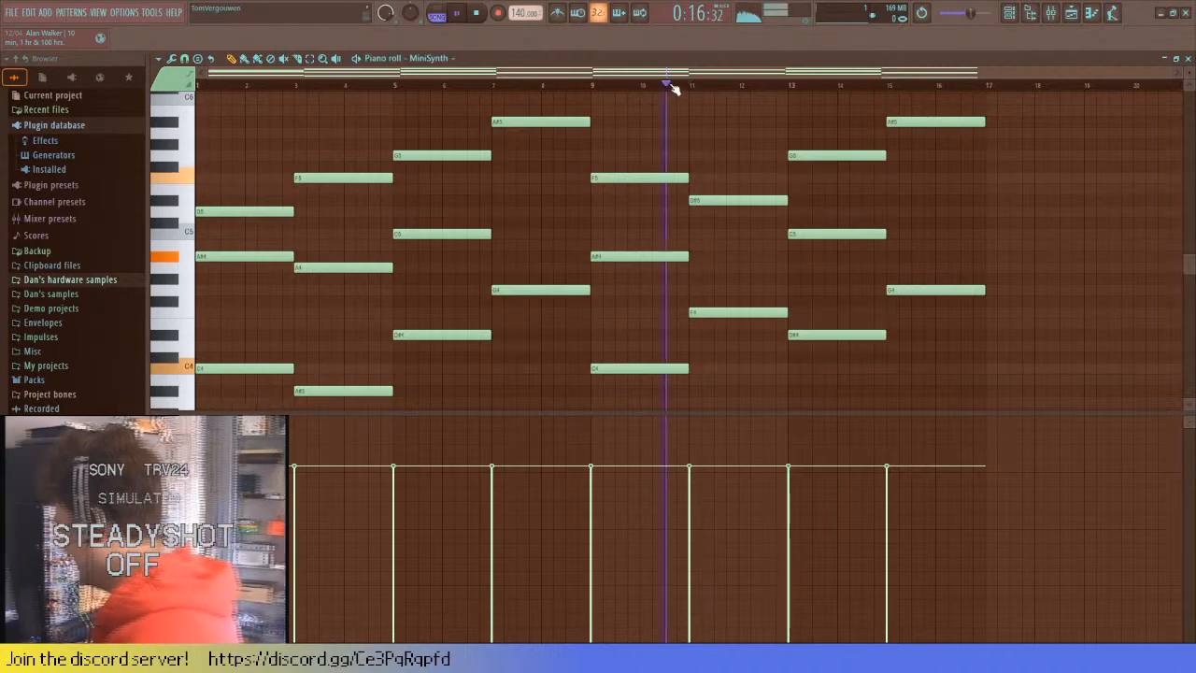
scroll(727, 295, "down", 4)
left_click(700, 278)
left_click_drag(697, 276, 694, 187)
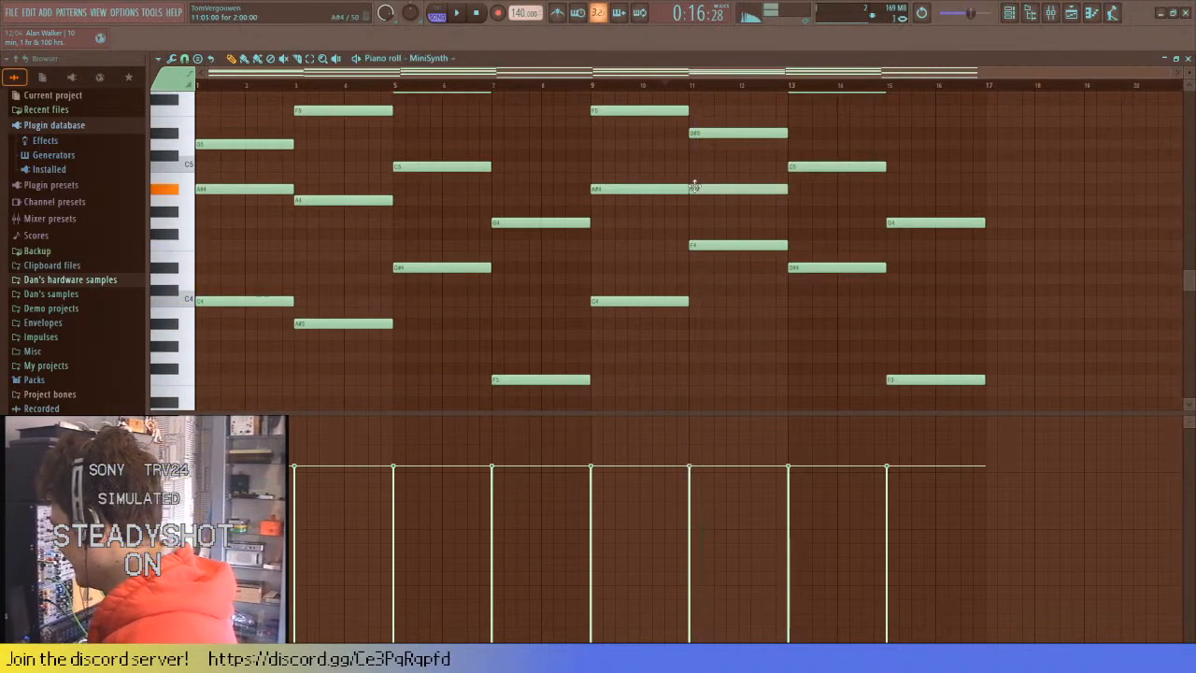
- Play the revised bar 11 chord and the last chord at bar 15, then close the piano roll
scroll(713, 211, "up", 2)
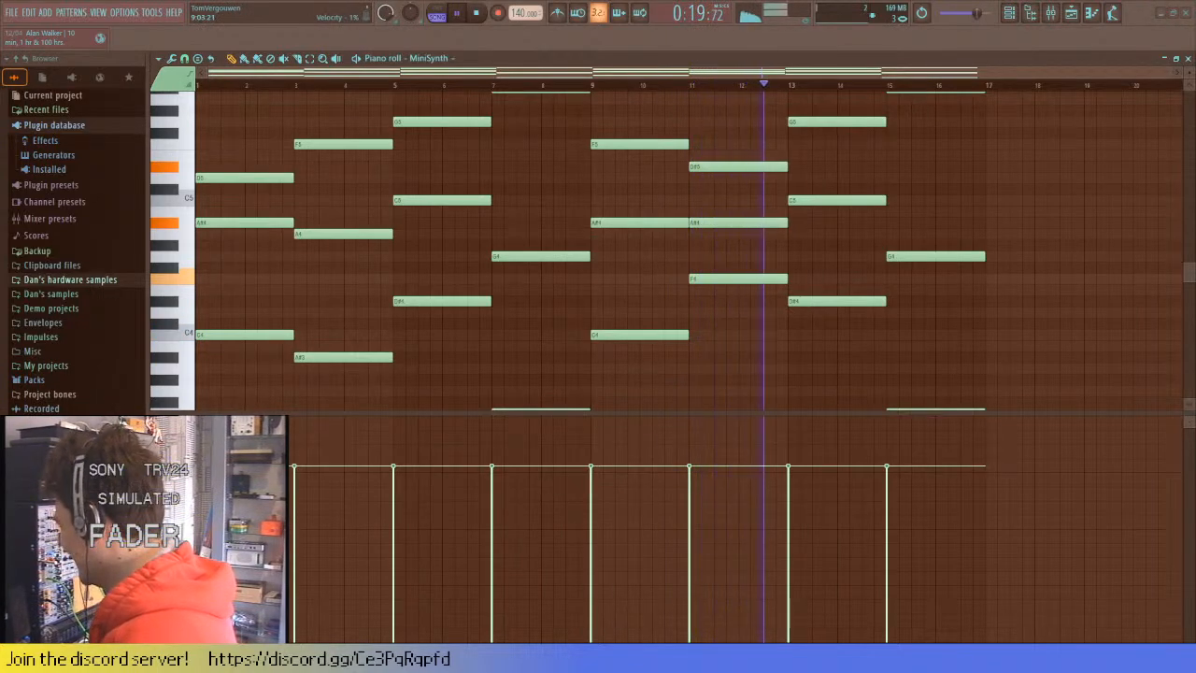
scroll(766, 224, "up", 2)
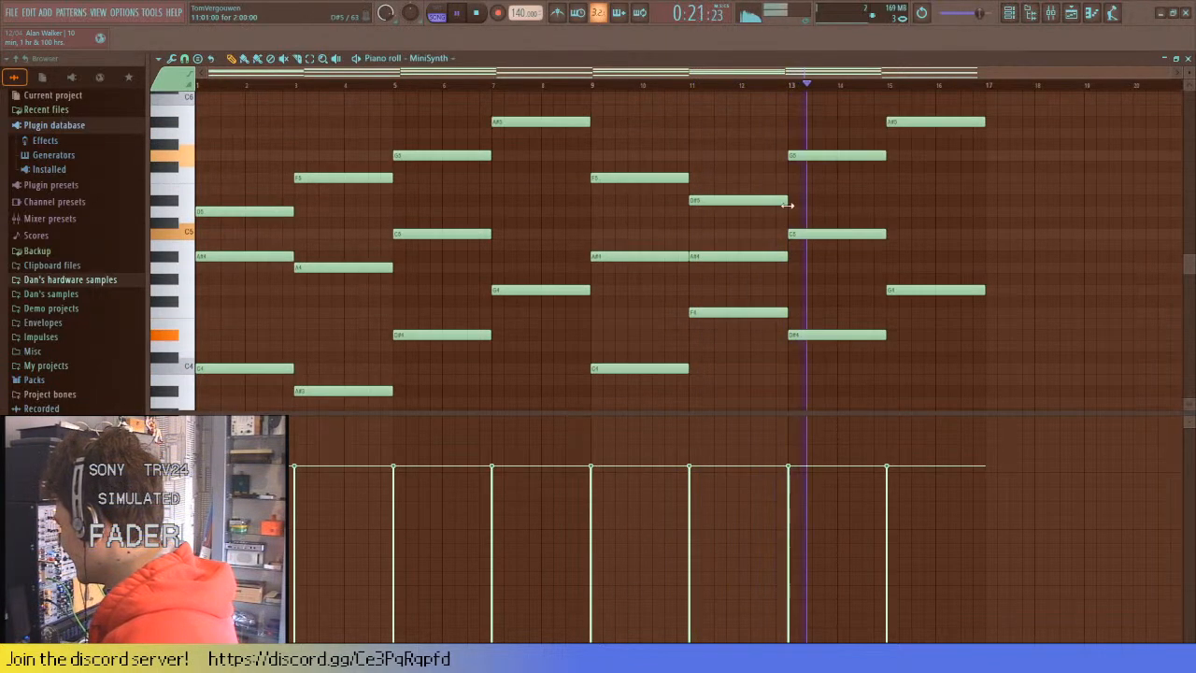
left_click(890, 89)
scroll(895, 131, "down", 4)
key("F7")
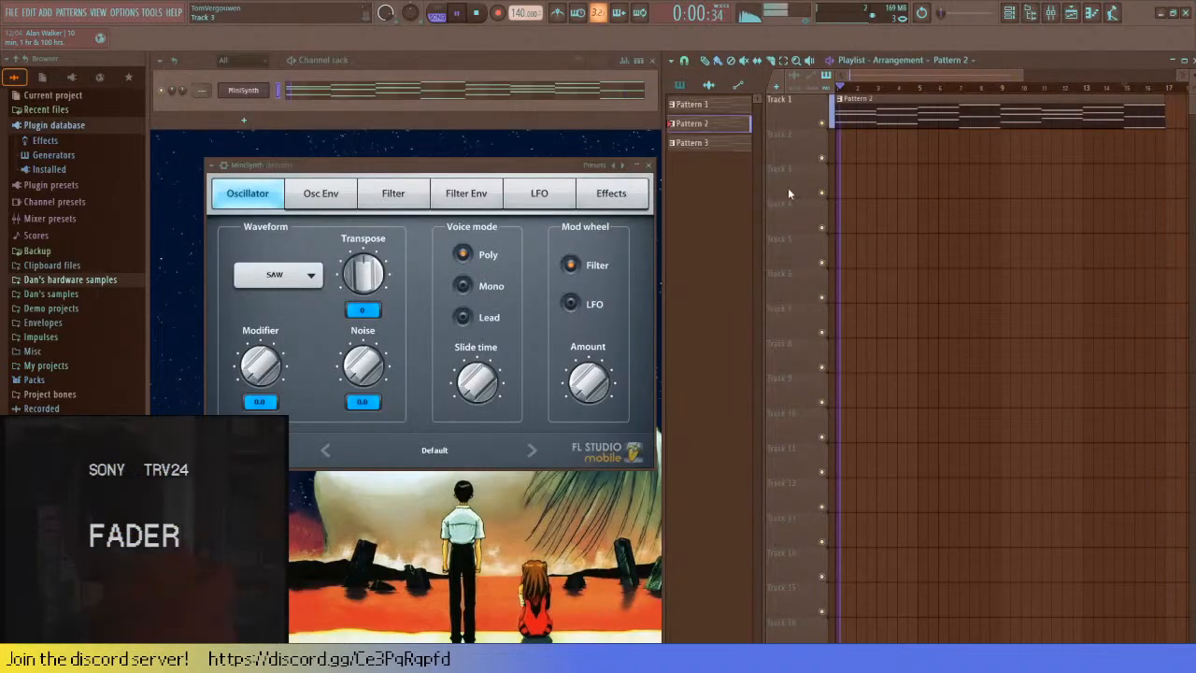
key("space")
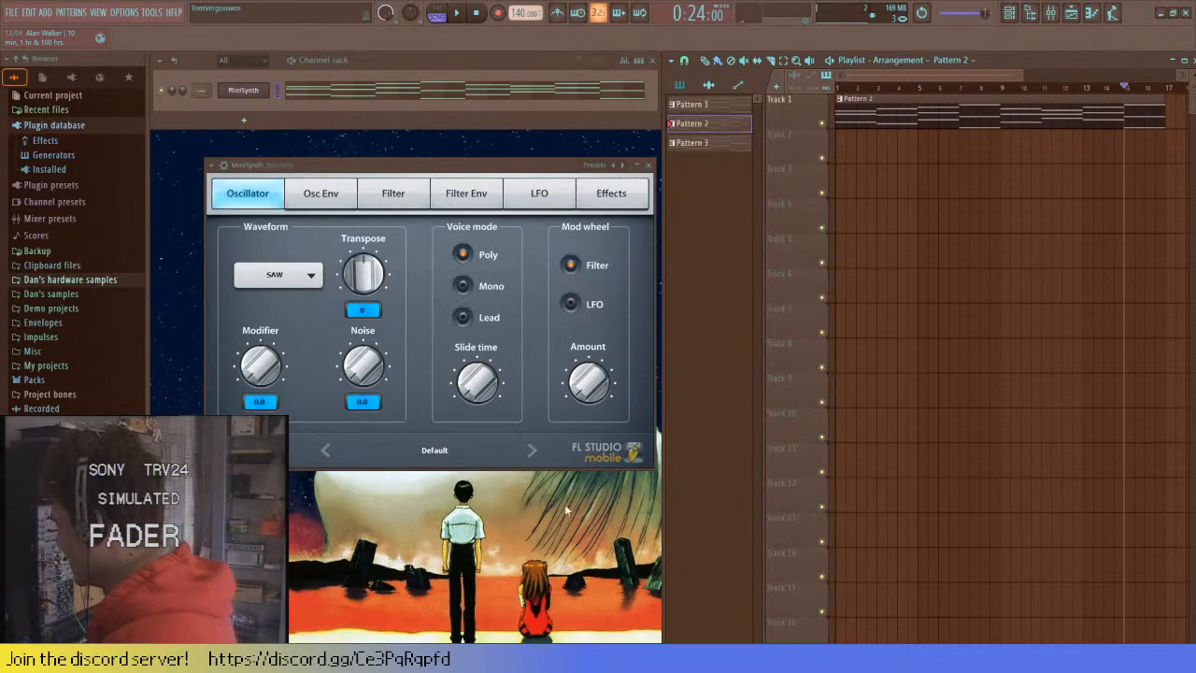
- Set MiniSynth's arpeggiator direction to up in its channel settings and play the result
left_click(648, 166)
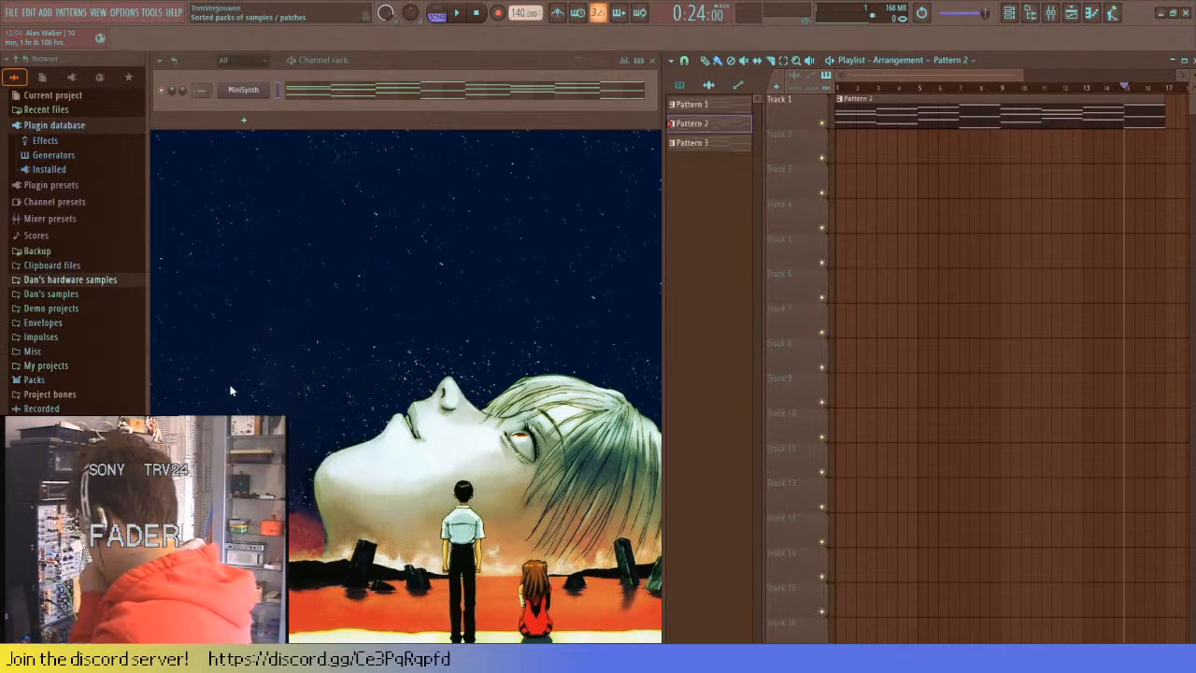
left_click(242, 91)
left_click(248, 187)
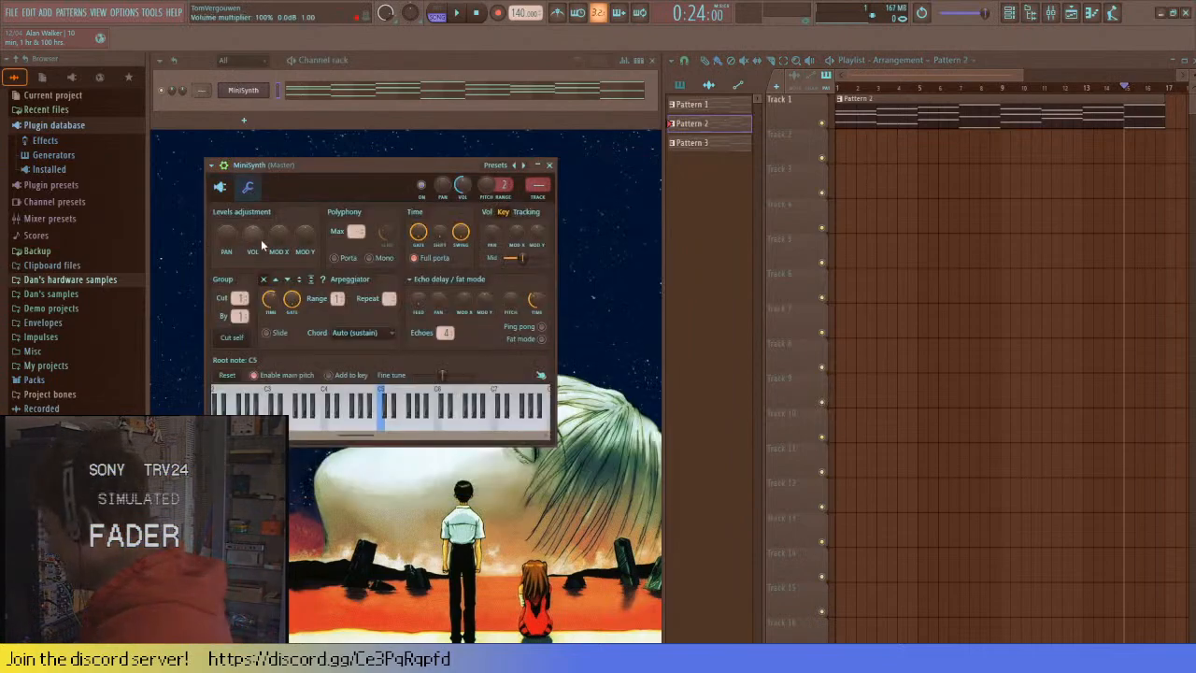
left_click(275, 278)
key("space")
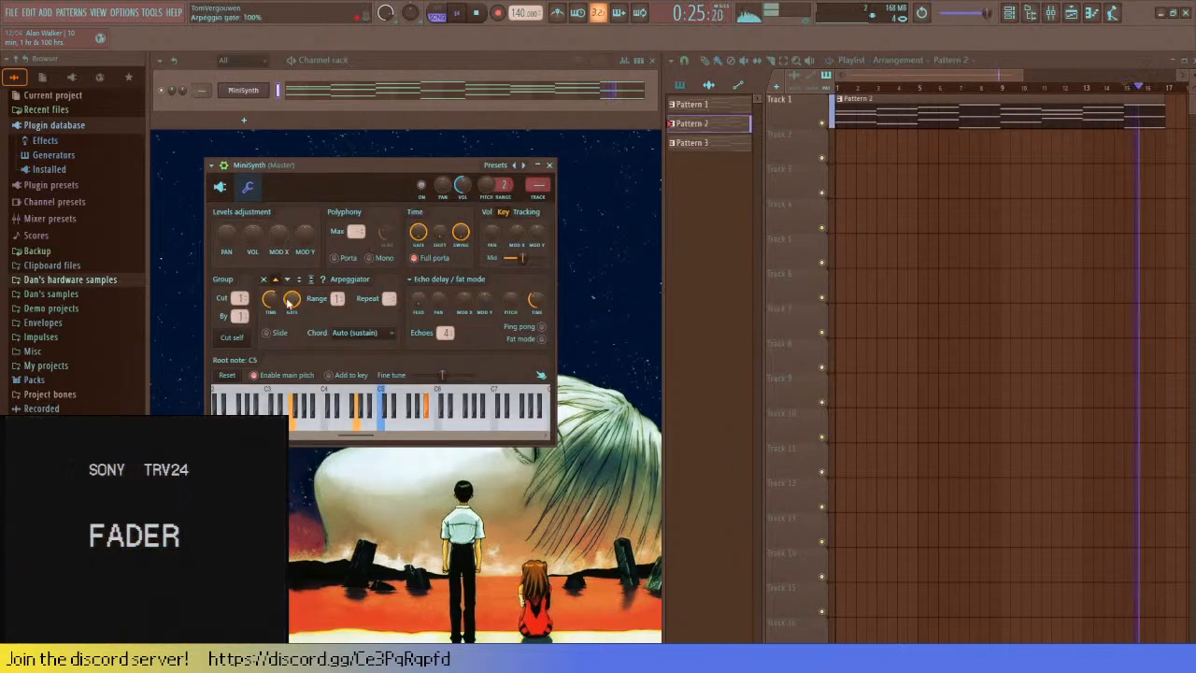
- Set the tempo to 128 BPM and add a MIDI Out channel on port 1
left_click_drag(524, 13, 524, 27)
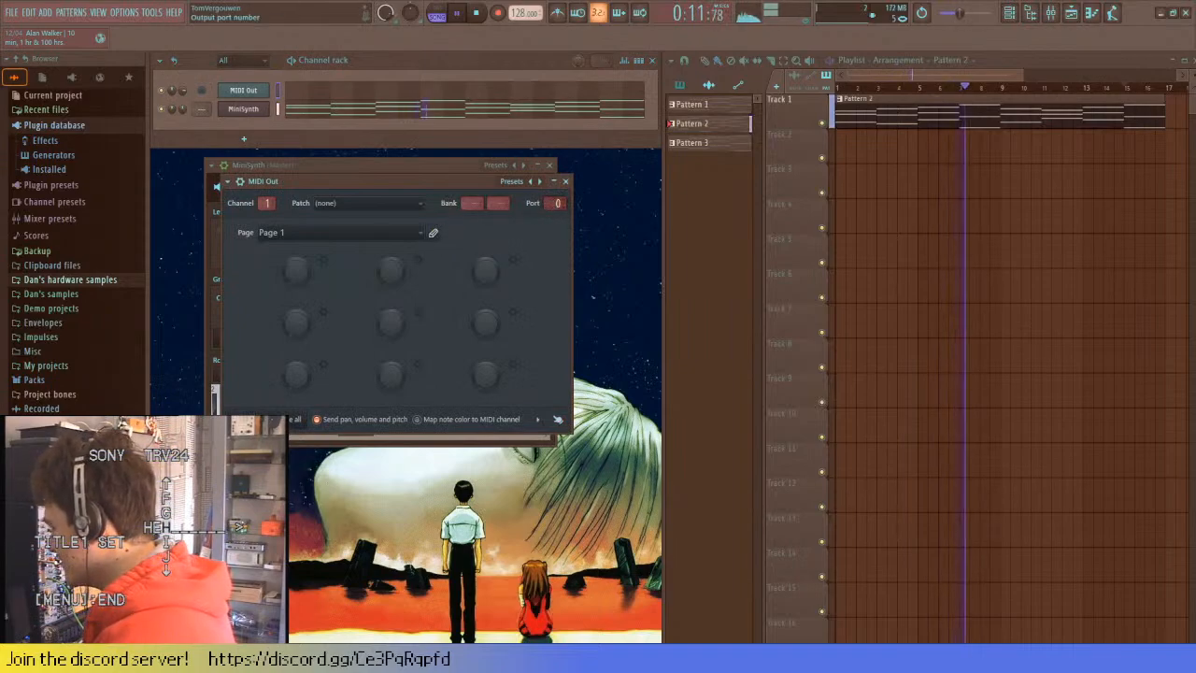
scroll(557, 202, "up", 1)
key("space")
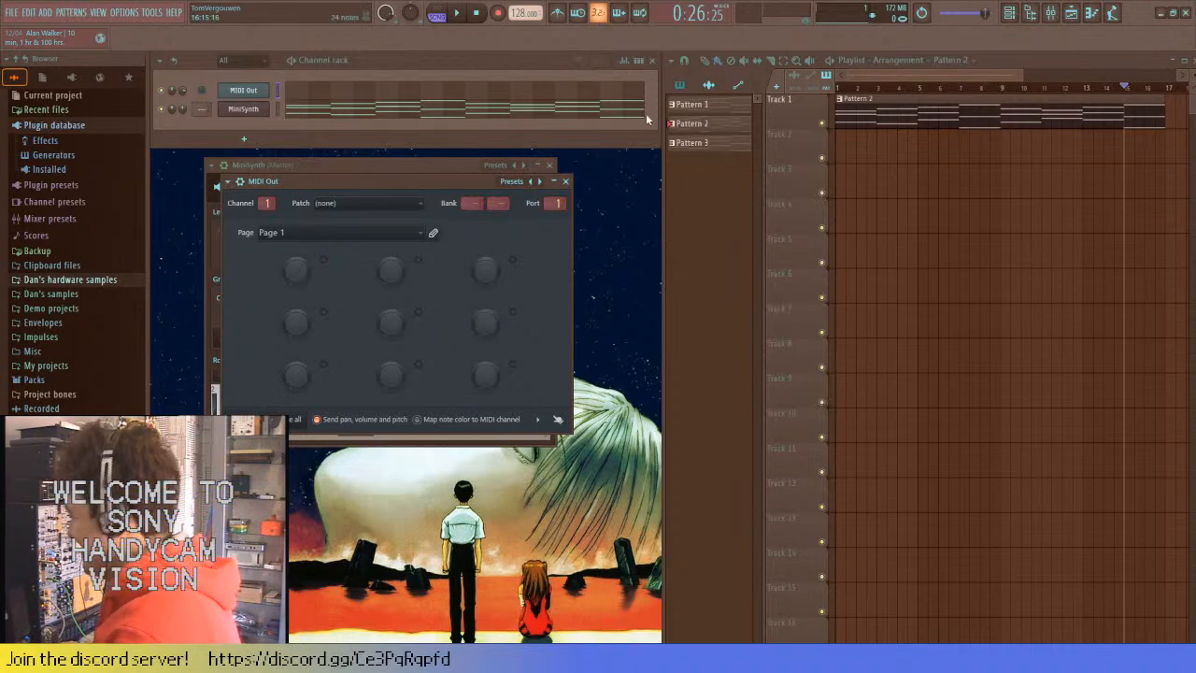
- Move all the chord notes from the MiniSynth channel to the MIDI Out channel
left_click(277, 111)
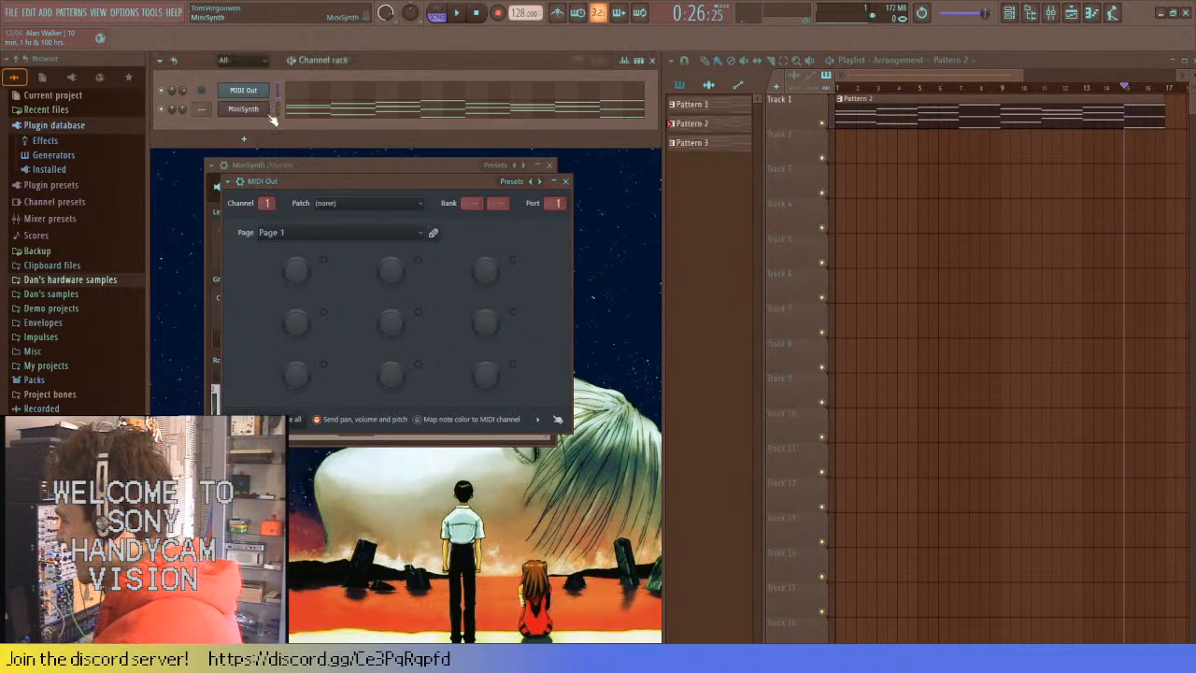
key("ctrl+x")
key("ctrl+v")
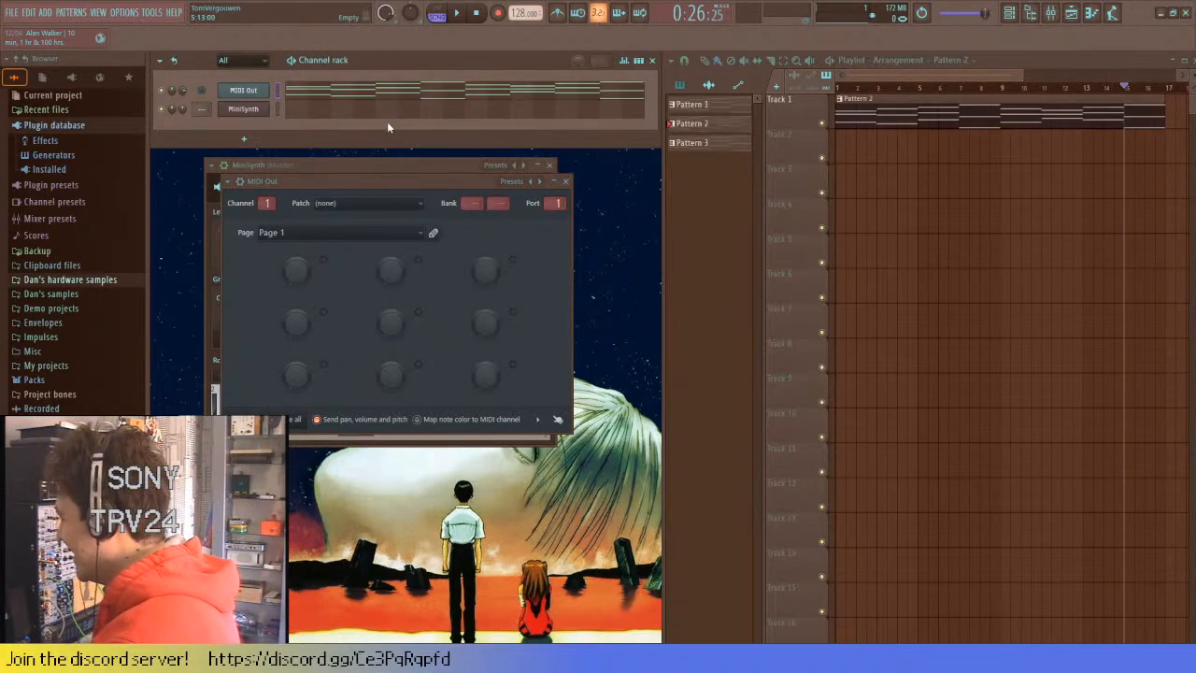
- Route the MiniSynth channel to mixer track 1 and play the pattern
left_click(250, 97)
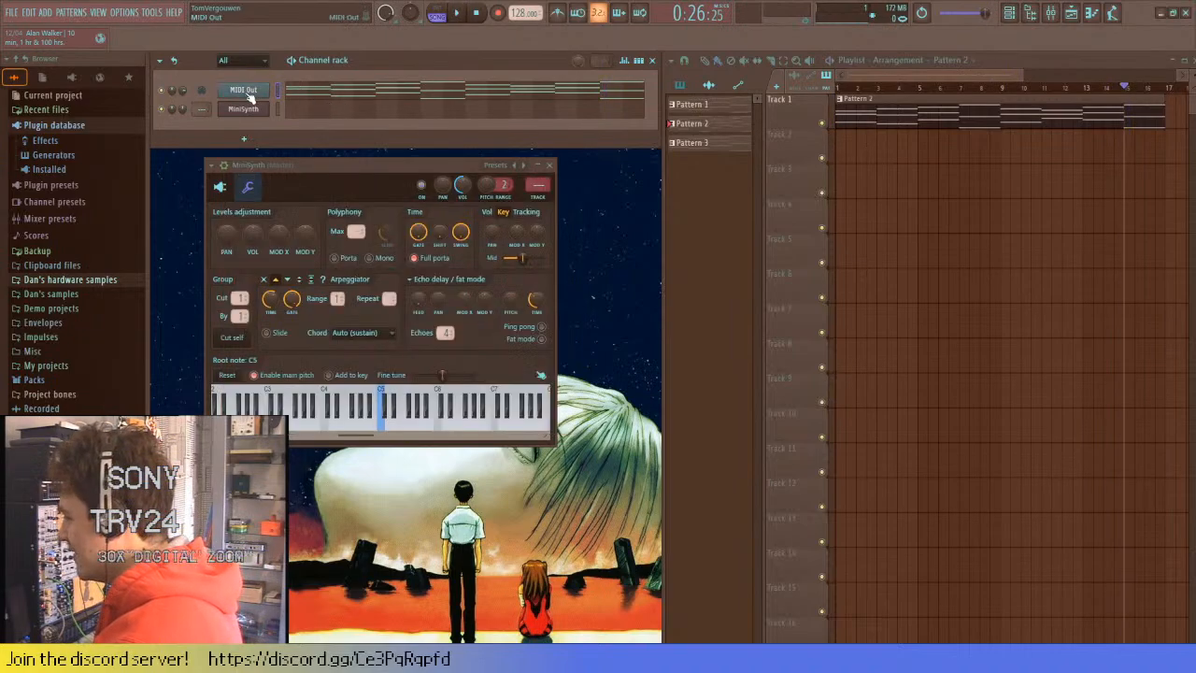
left_click(251, 98)
left_click(251, 101)
scroll(538, 184, "up", 1)
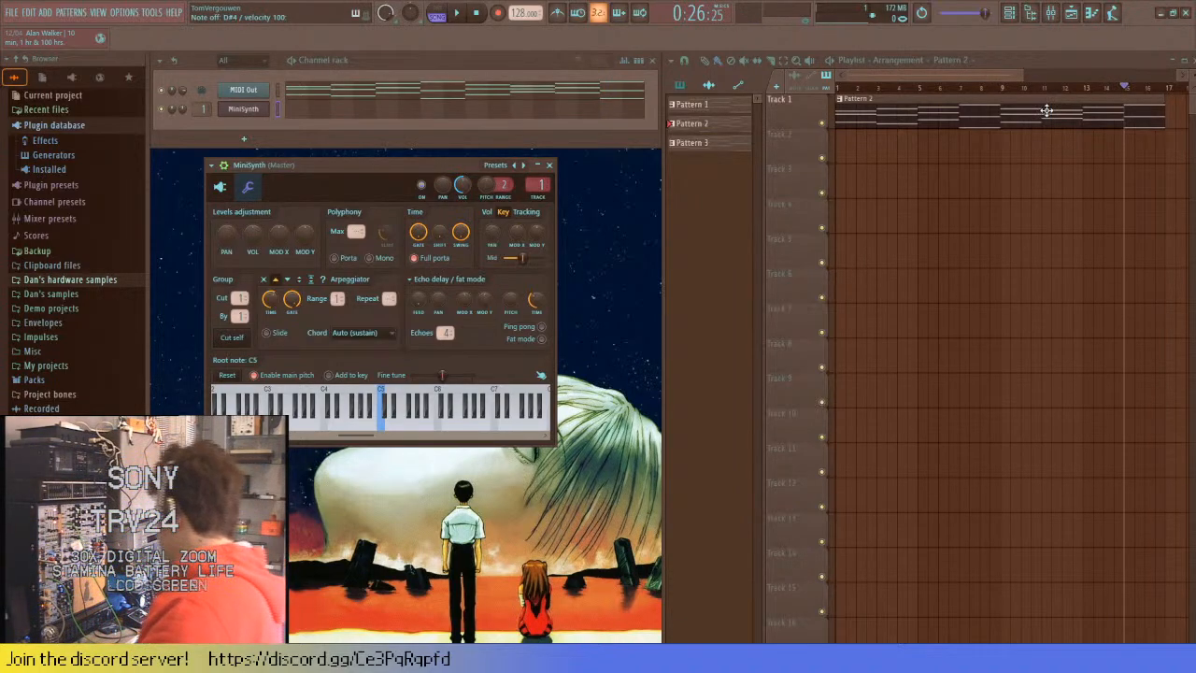
key("space")
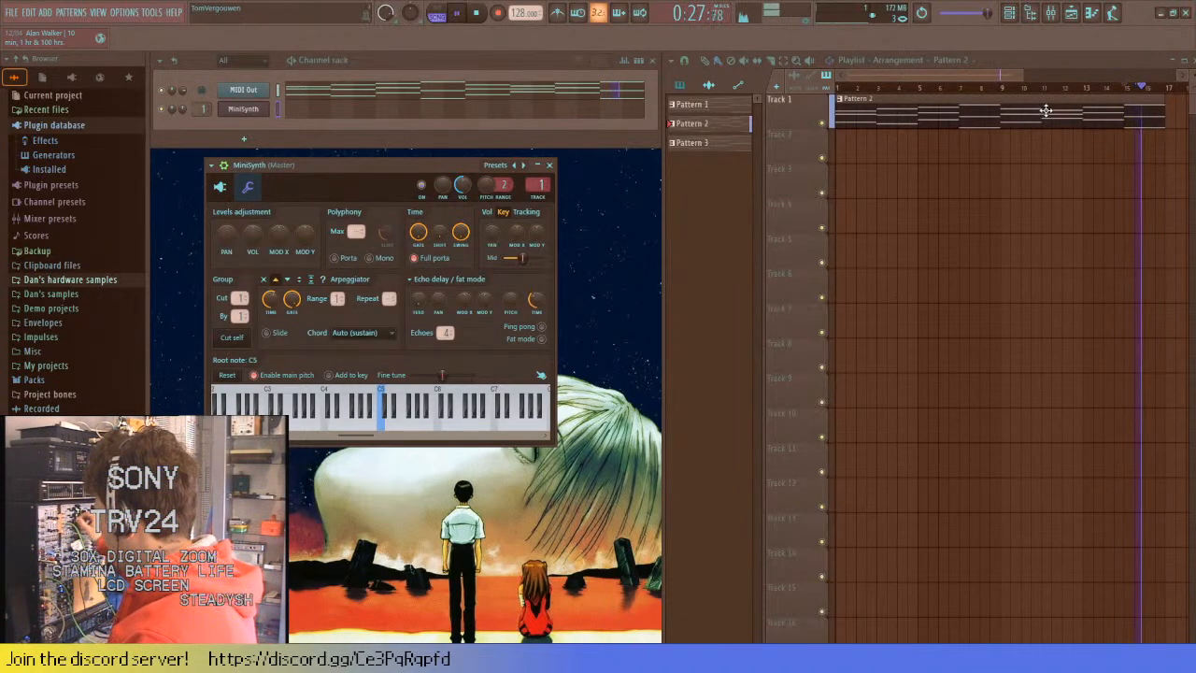
- Set the MIDI Out channel's arpeggiator direction to up while the pattern plays, then stop playback
left_click(243, 91)
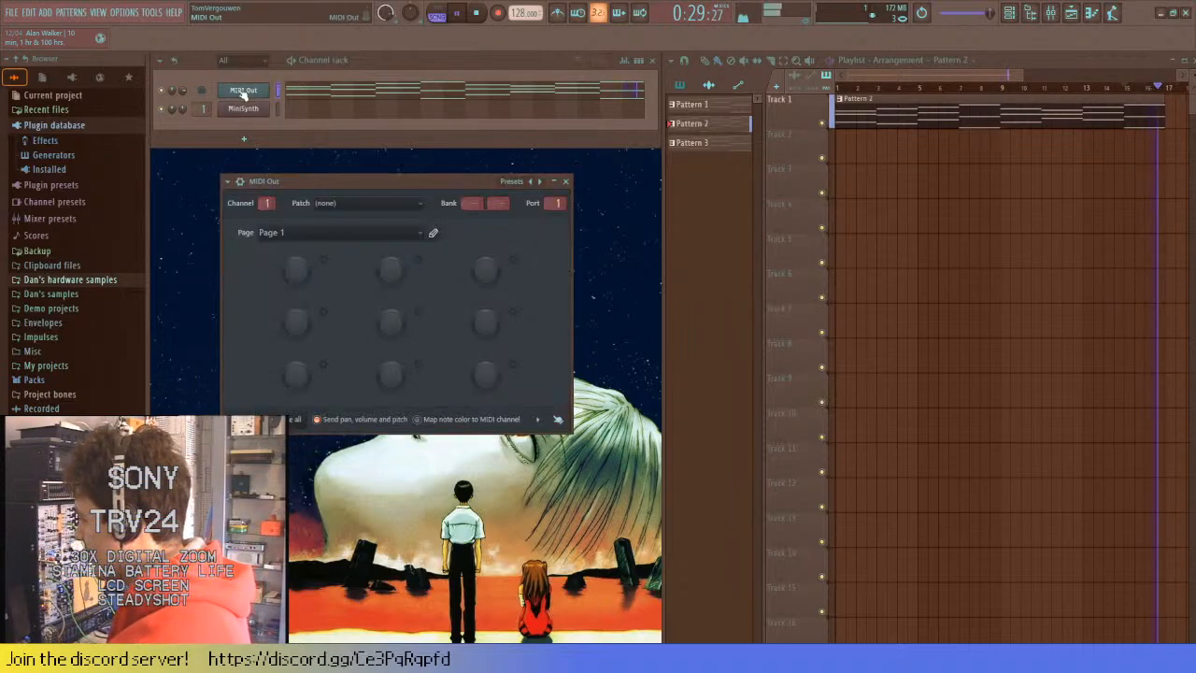
left_click(239, 181)
left_click(265, 202)
left_click(291, 295)
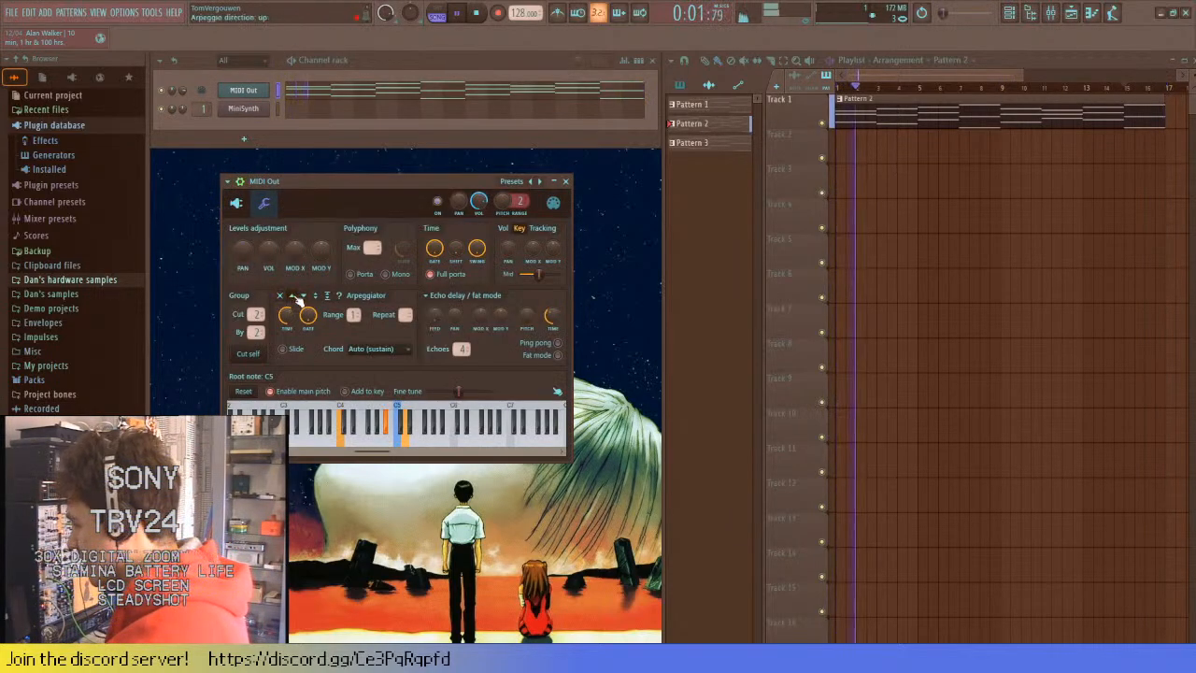
key("space")
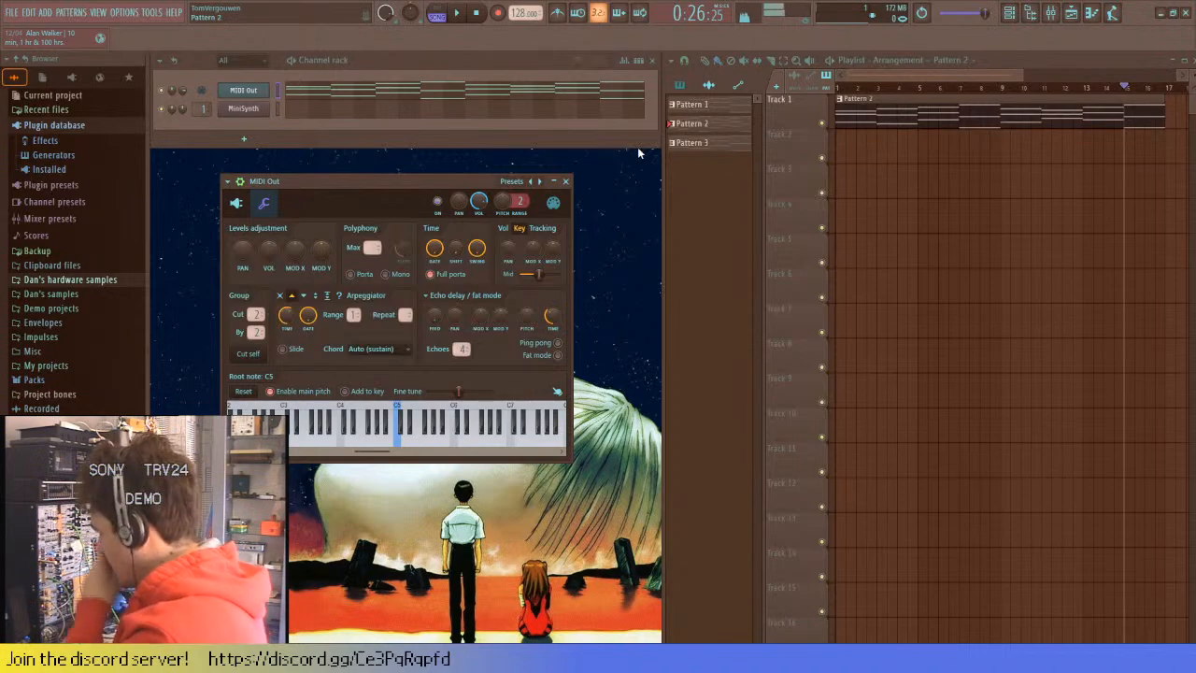
- Play the arpeggiated MIDI Out pattern several times to check the external synth's sound
key("space")
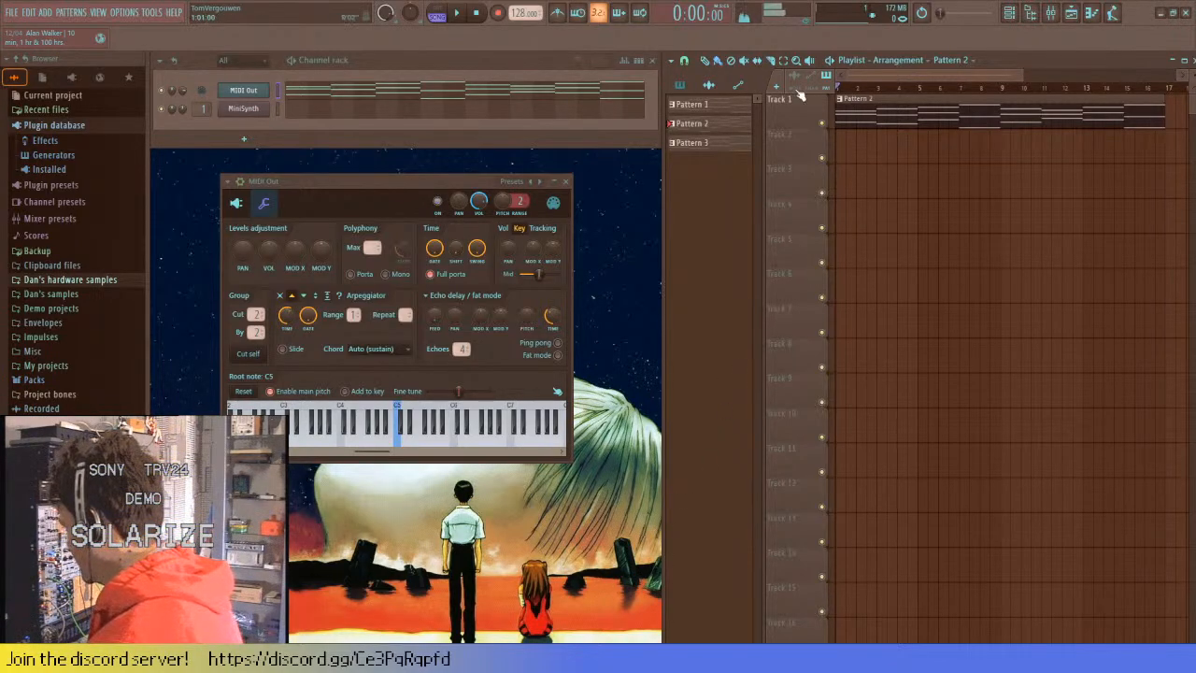
key("space")
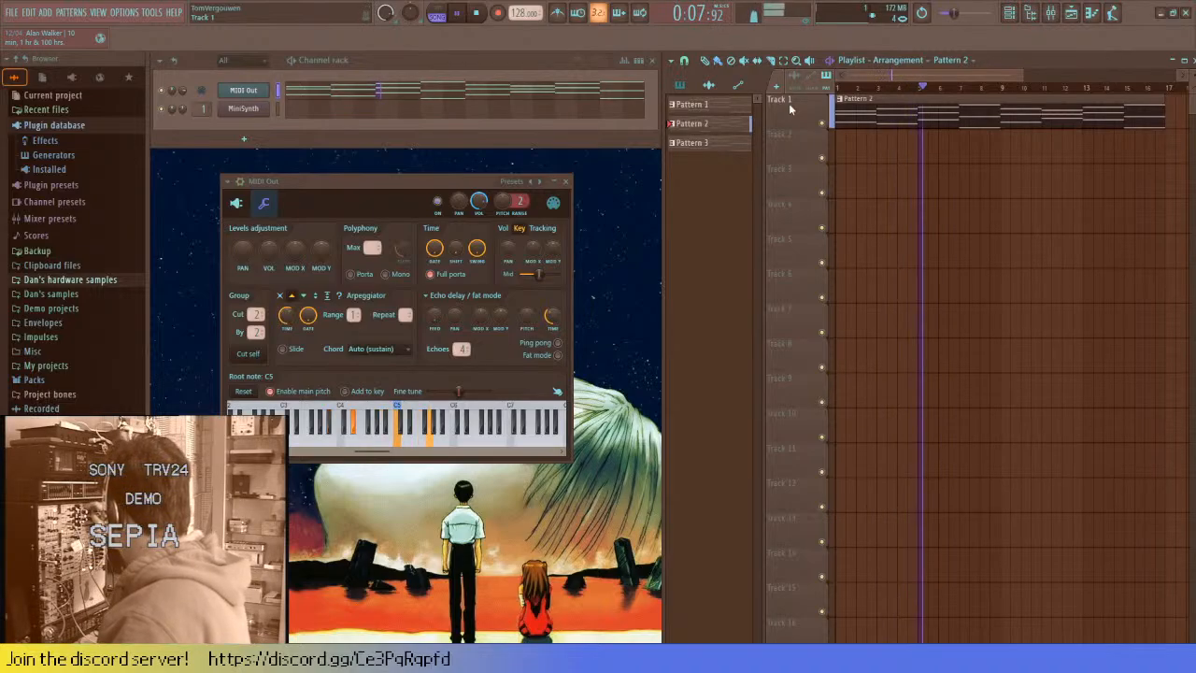
key("space")
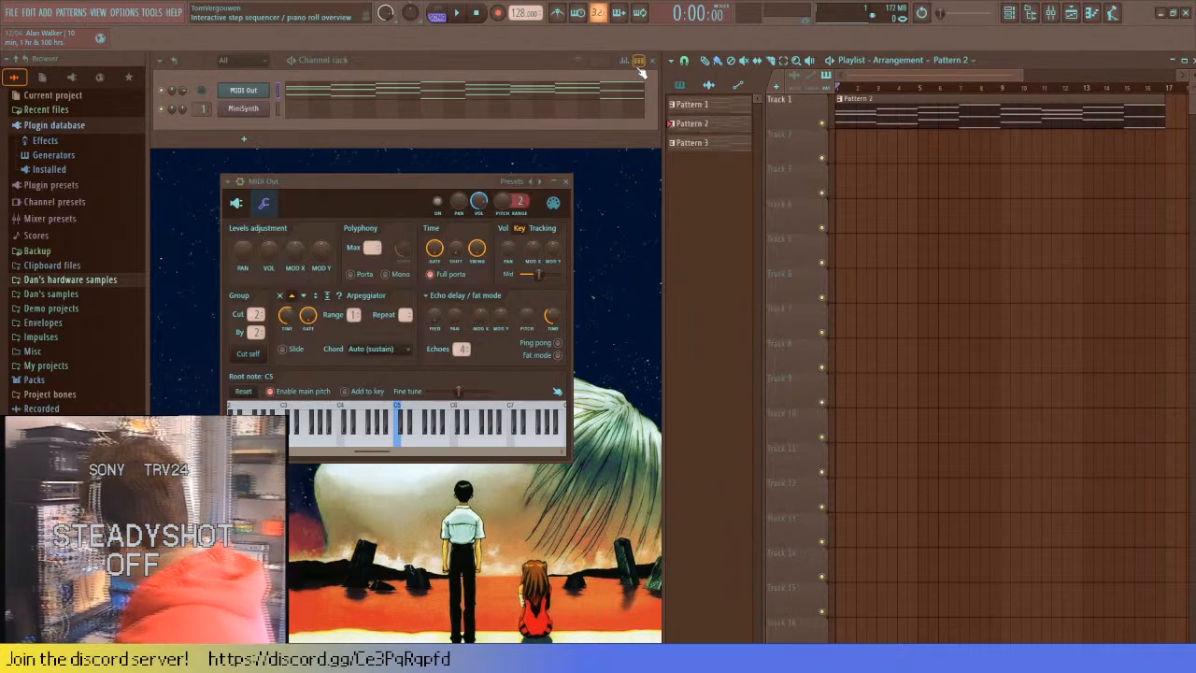
key("space")
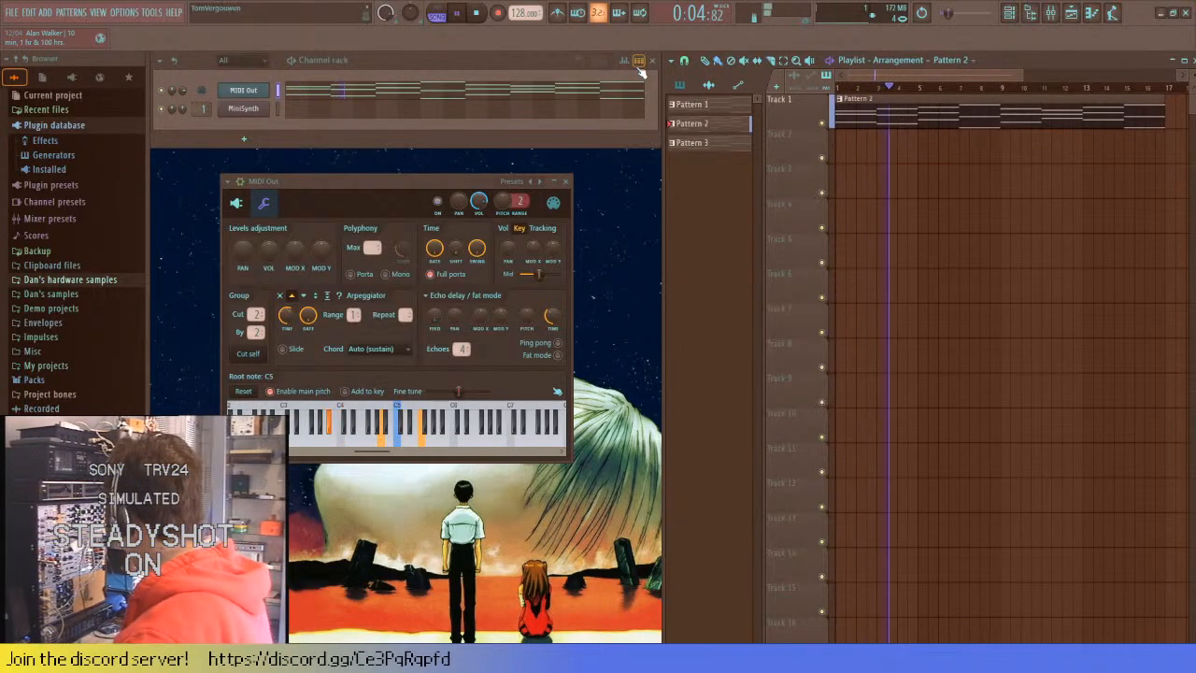
key("space")
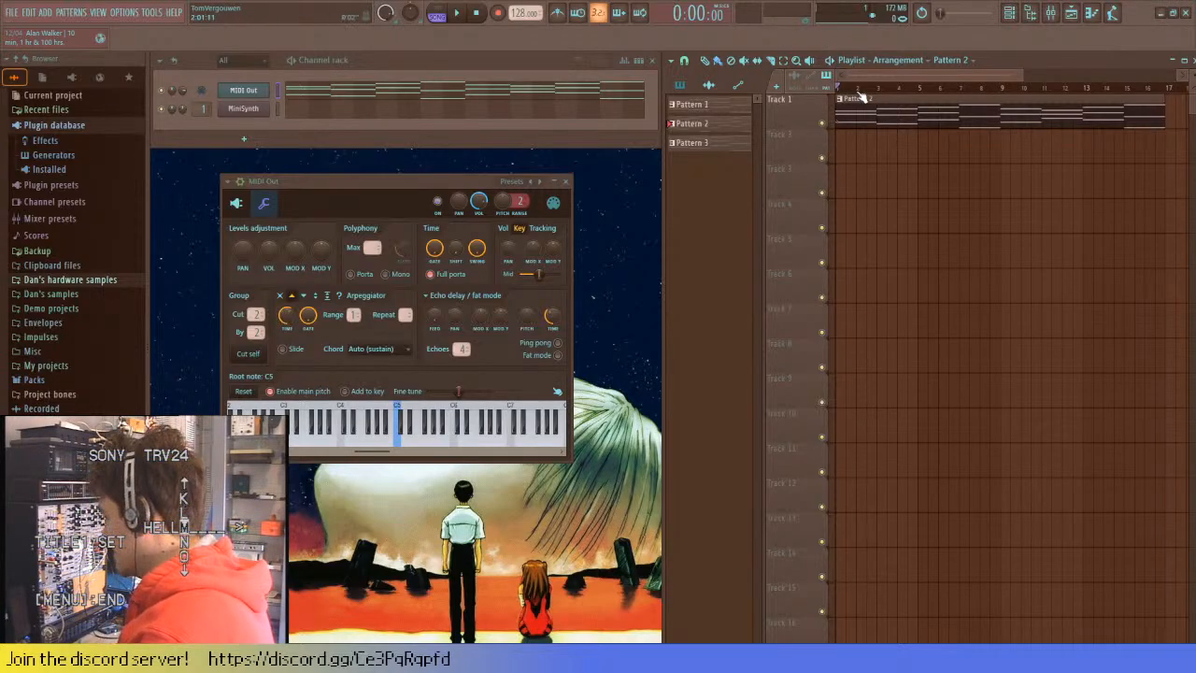
key("space")
key("space")
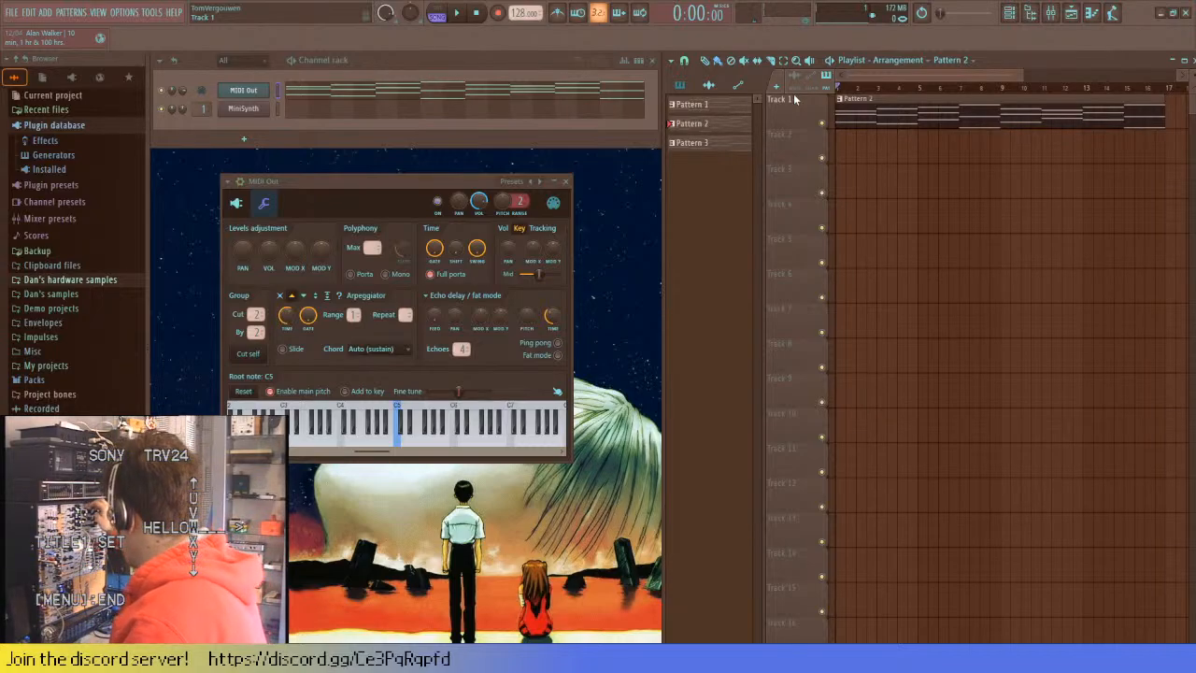
- Lower the MIDI Out channel's arpeggiator gate slightly while the pattern plays, then stop playback
key("space")
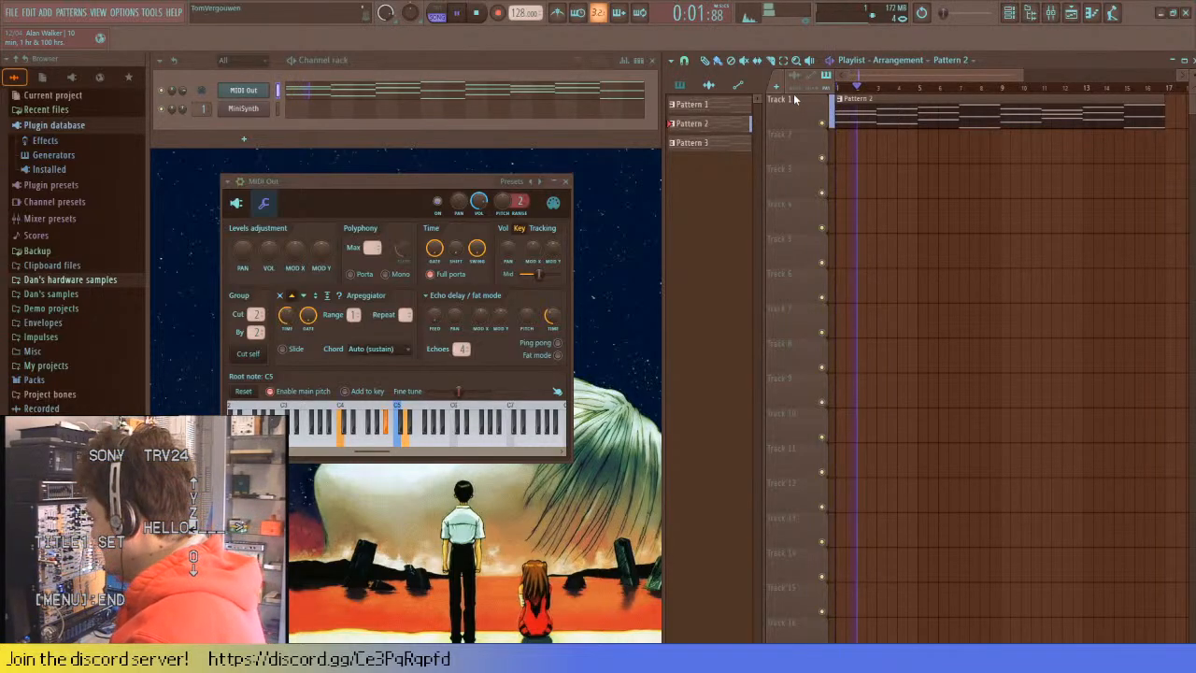
left_click(257, 86)
left_click(256, 87)
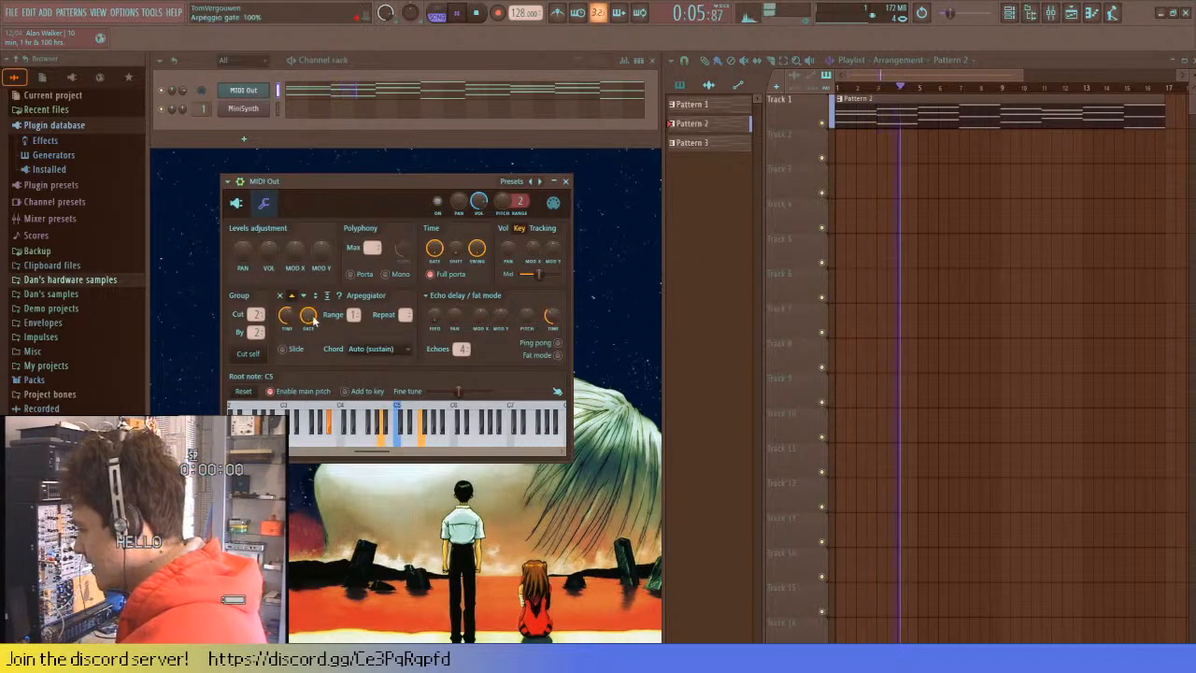
left_click_drag(308, 315, 308, 321)
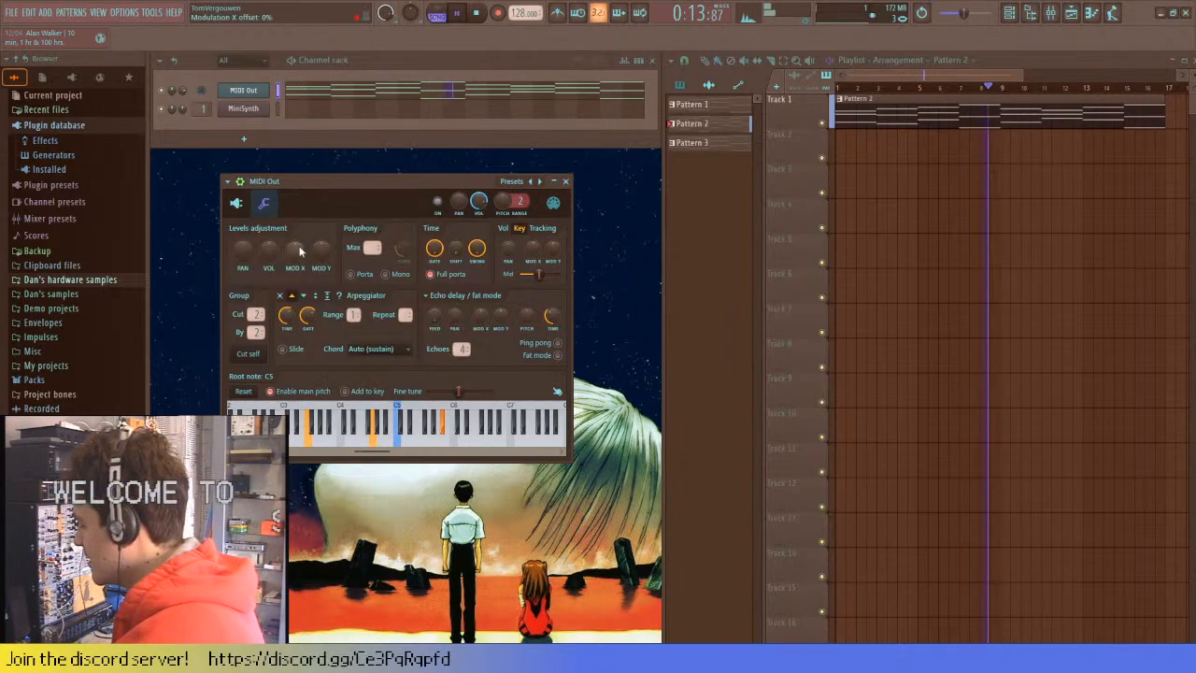
left_click(239, 204)
left_click(264, 204)
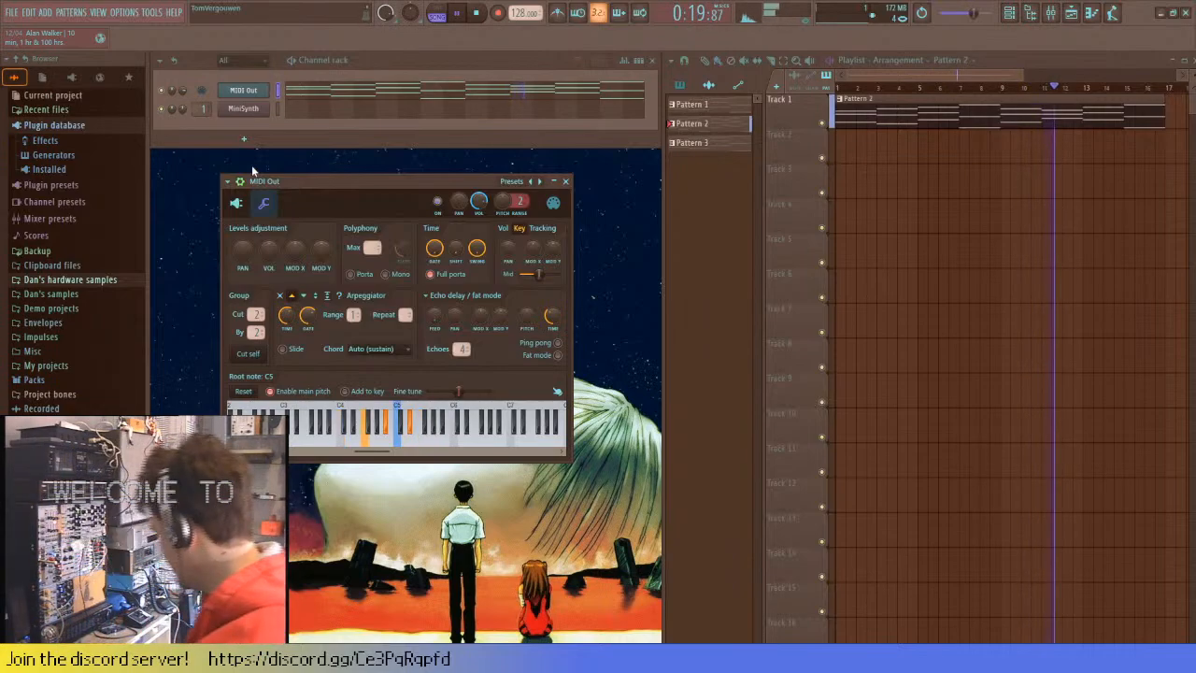
key("space")
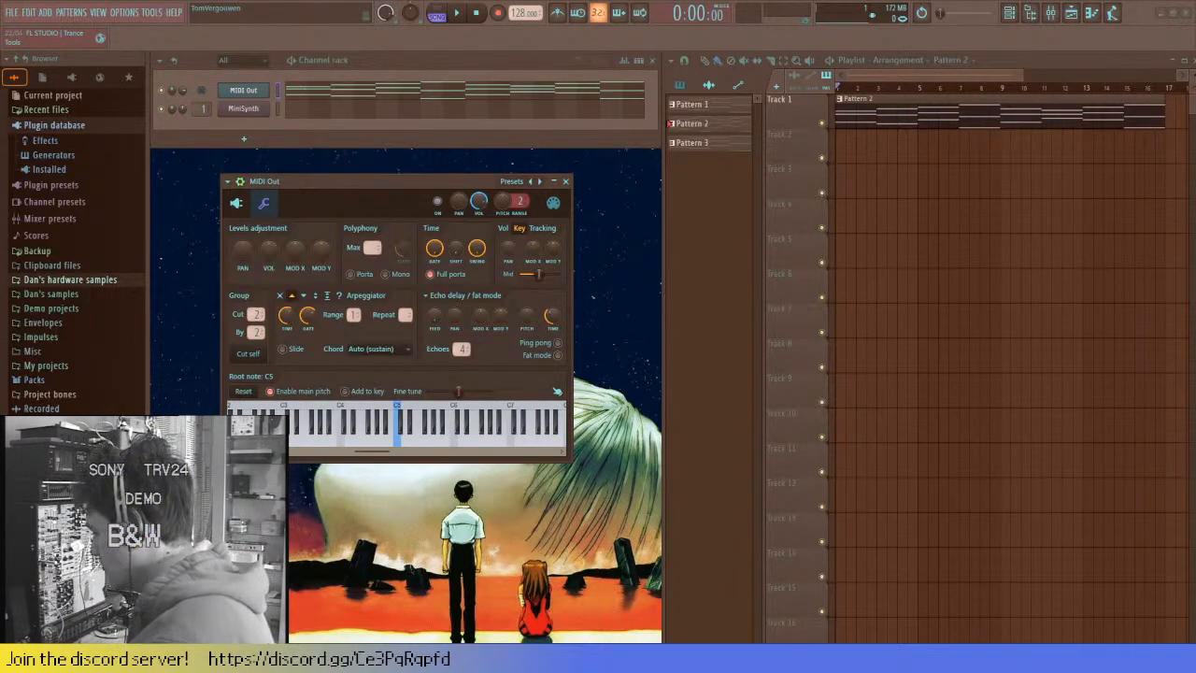
- Increase the MIDI Out channel's arpeggiator time and replay the pattern
key("space")
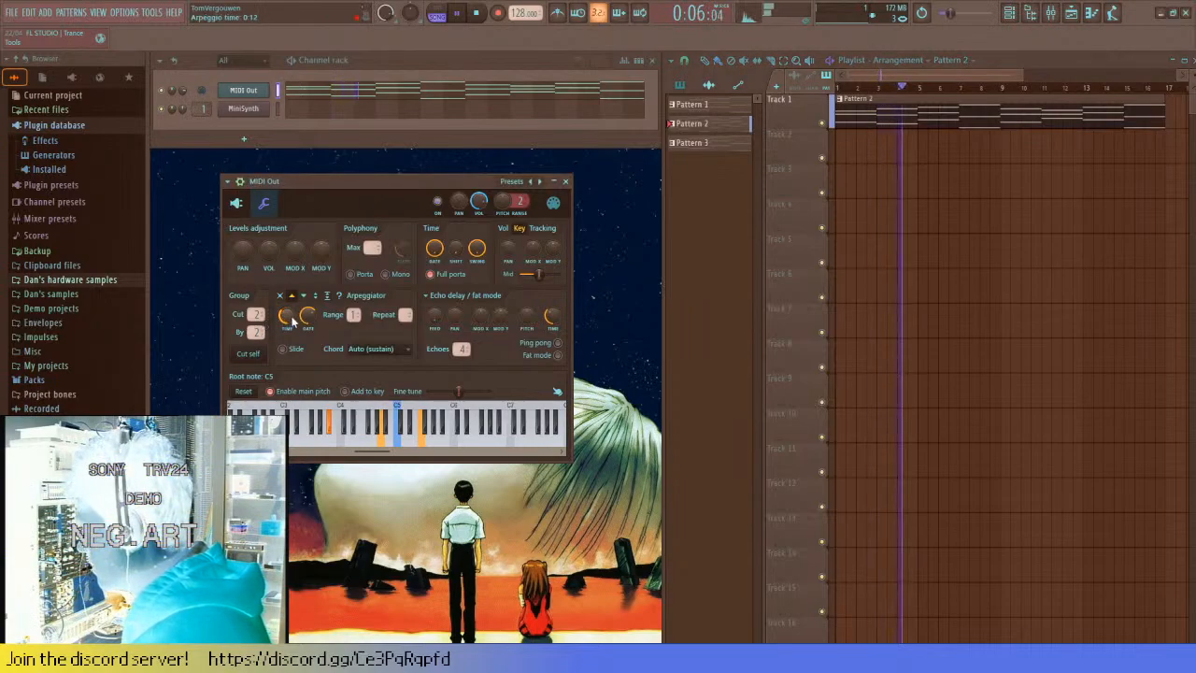
key("space")
left_click_drag(292, 317, 293, 289)
key("space")
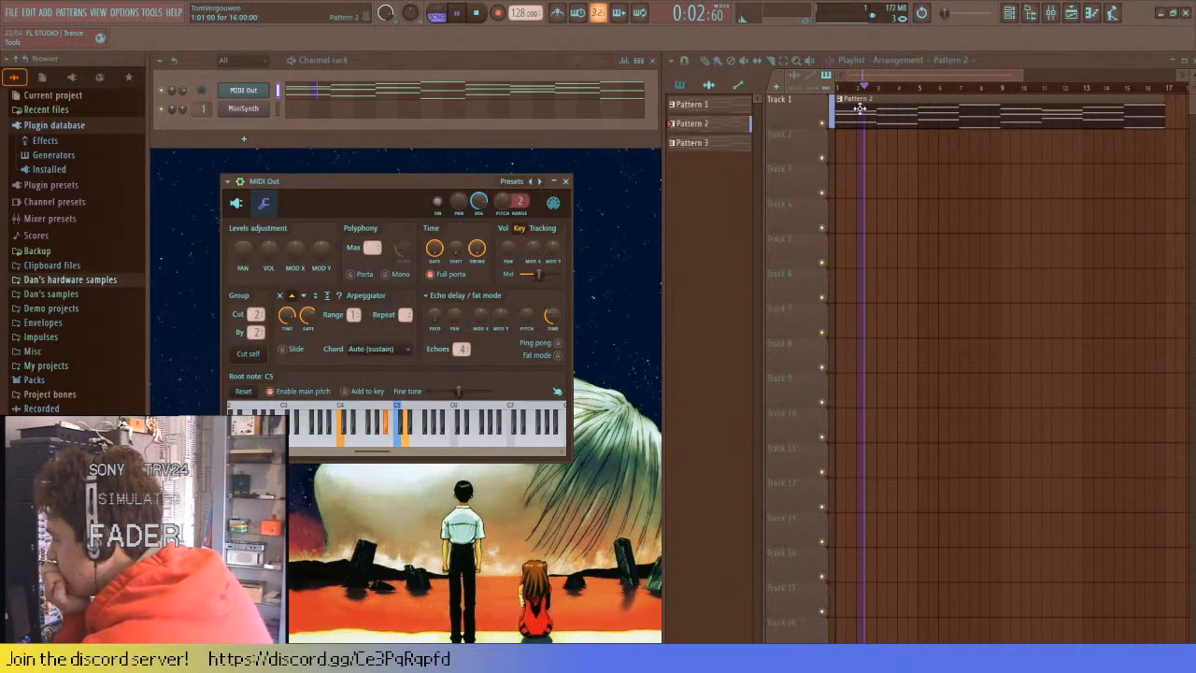
- Review the MIDI Out chord notes in the piano roll during playback, then stop
left_click(310, 83)
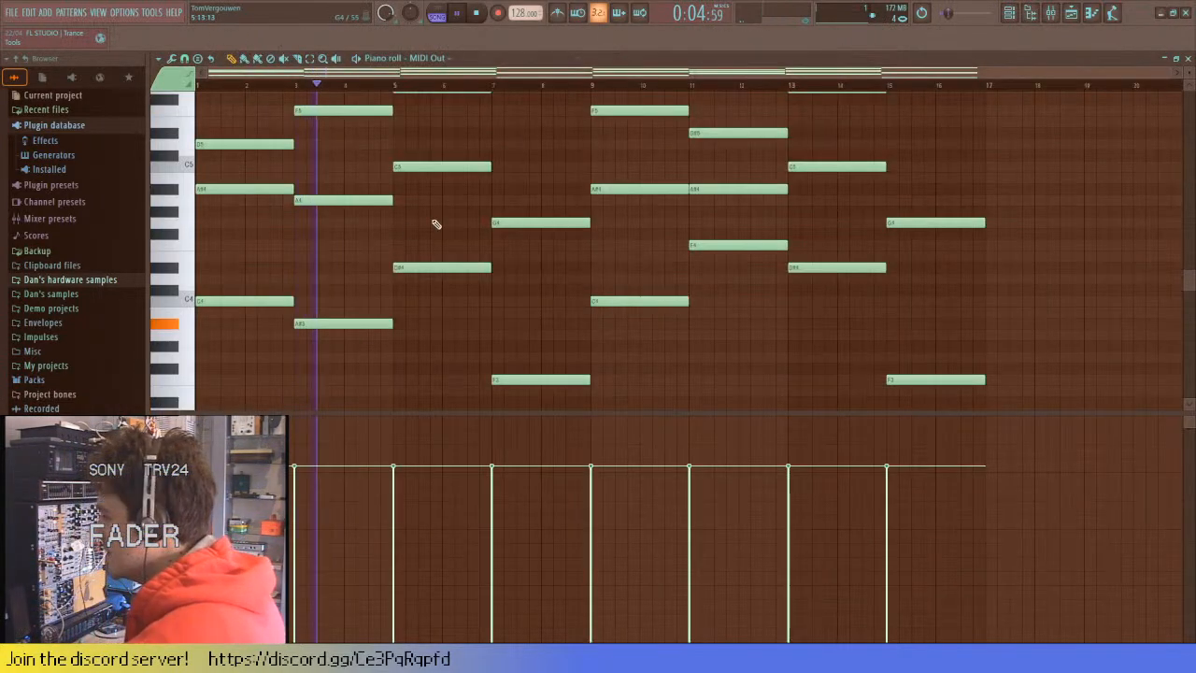
scroll(350, 220, "down", 1)
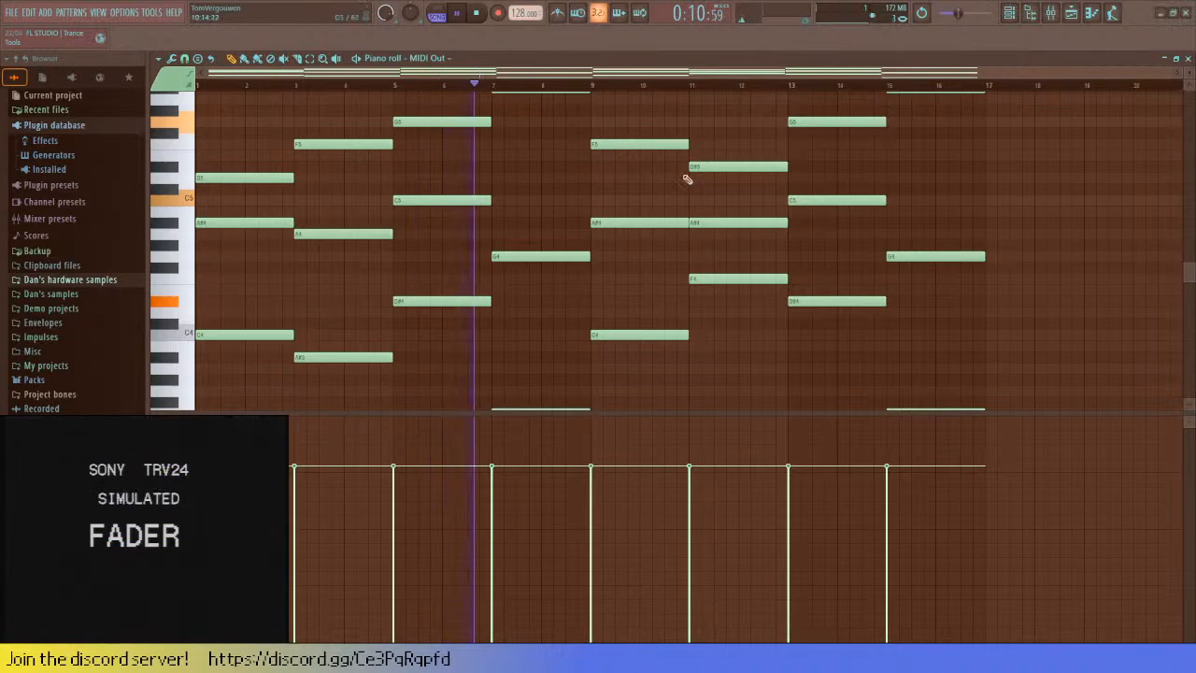
scroll(626, 211, "up", 2)
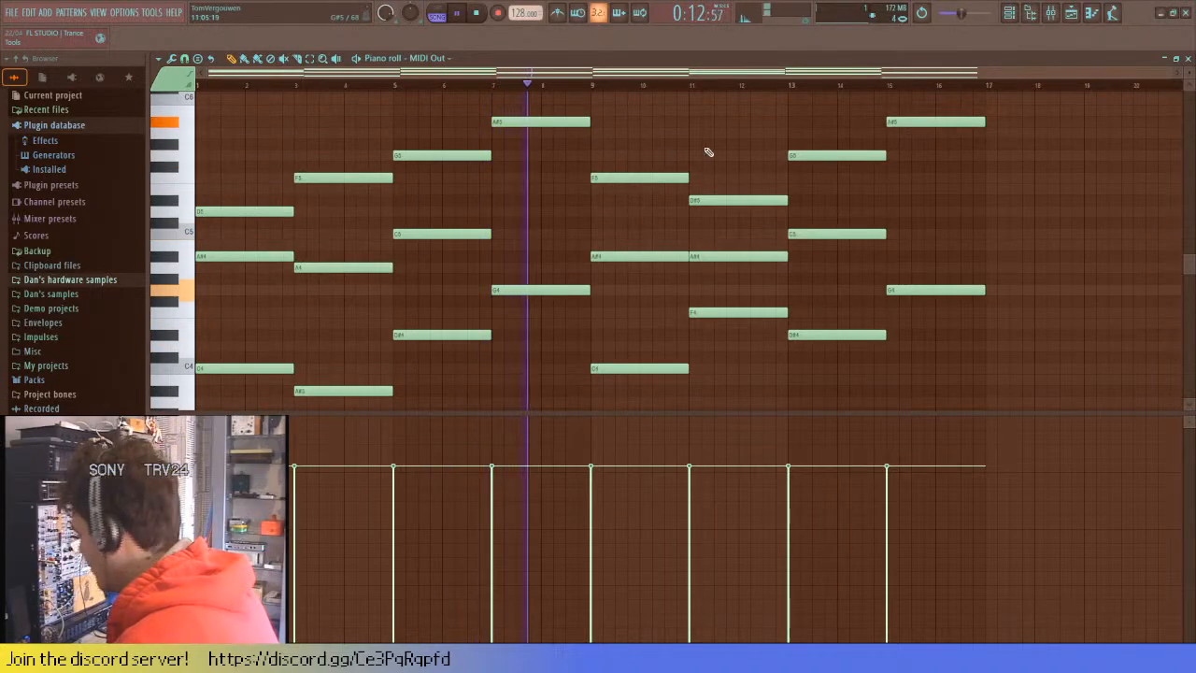
key("space")
left_click(1188, 58)
left_click(397, 92)
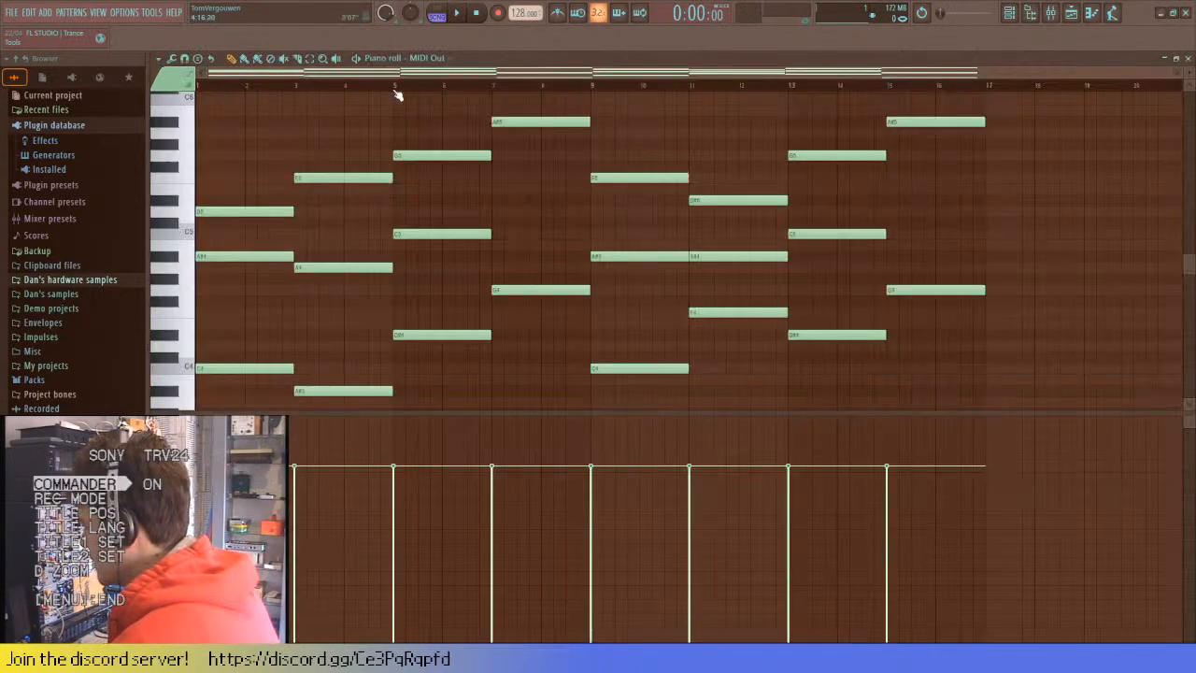
key("ctrl+Down")
scroll(447, 119, "down", 5)
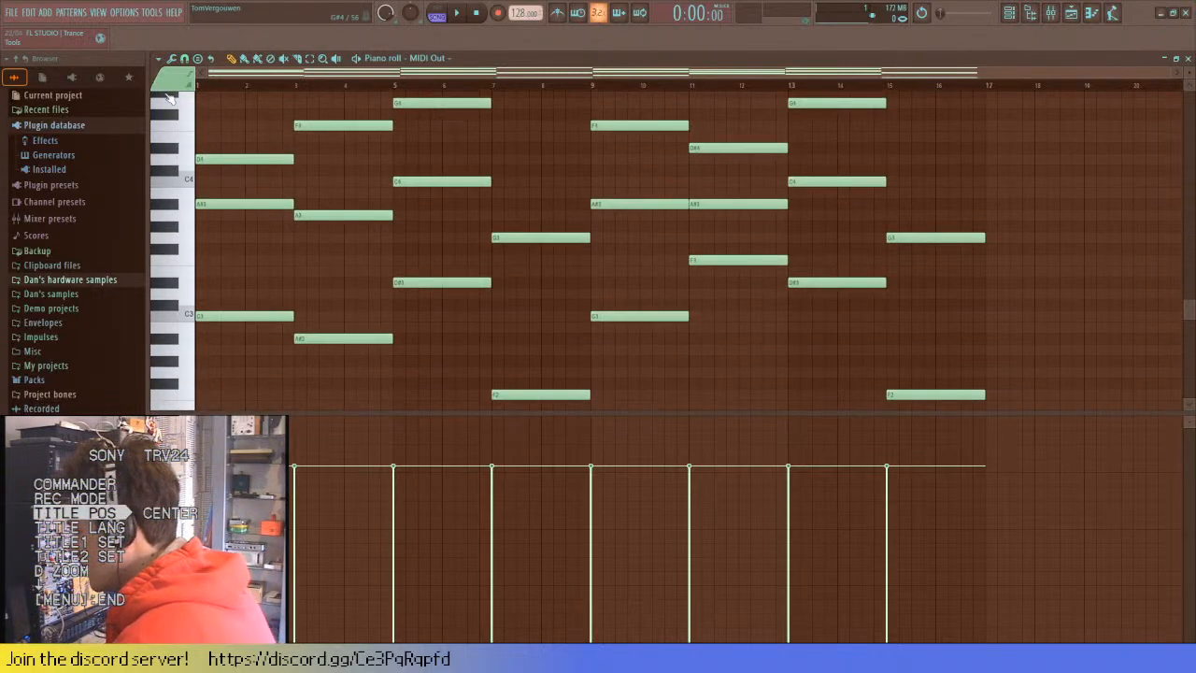
key("ctrl+Up")
scroll(234, 178, "up", 5)
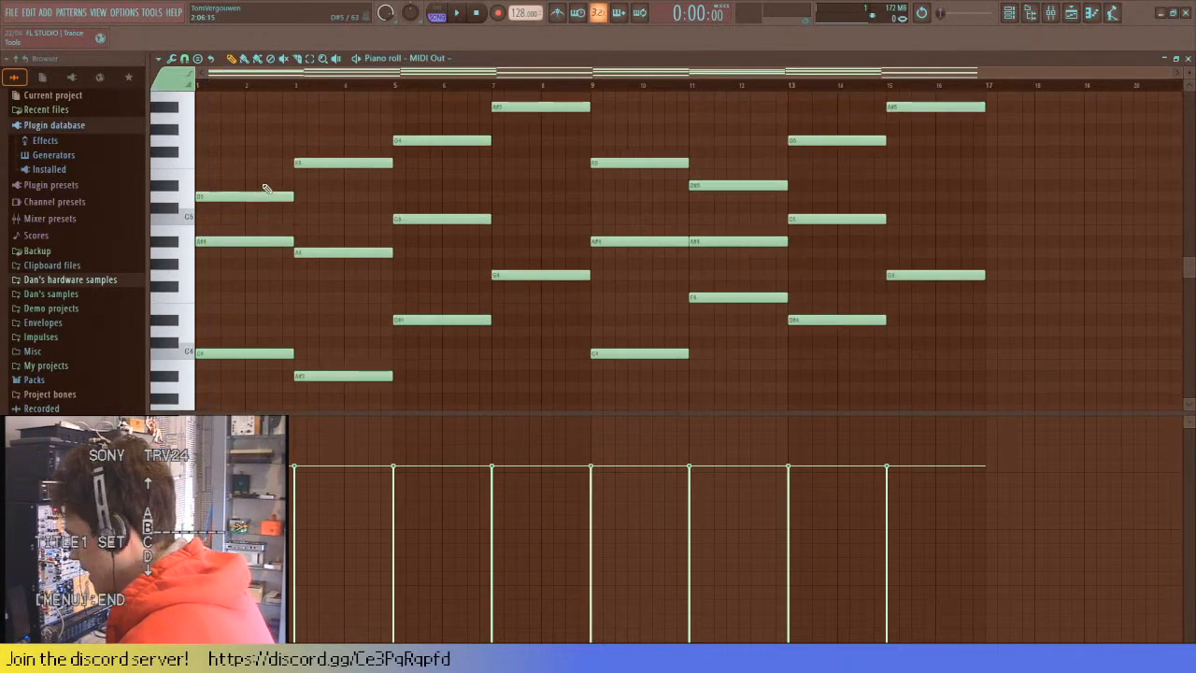
- Transpose all the MIDI Out chord notes up two octaves and play the pattern
key("ctrl+Up")
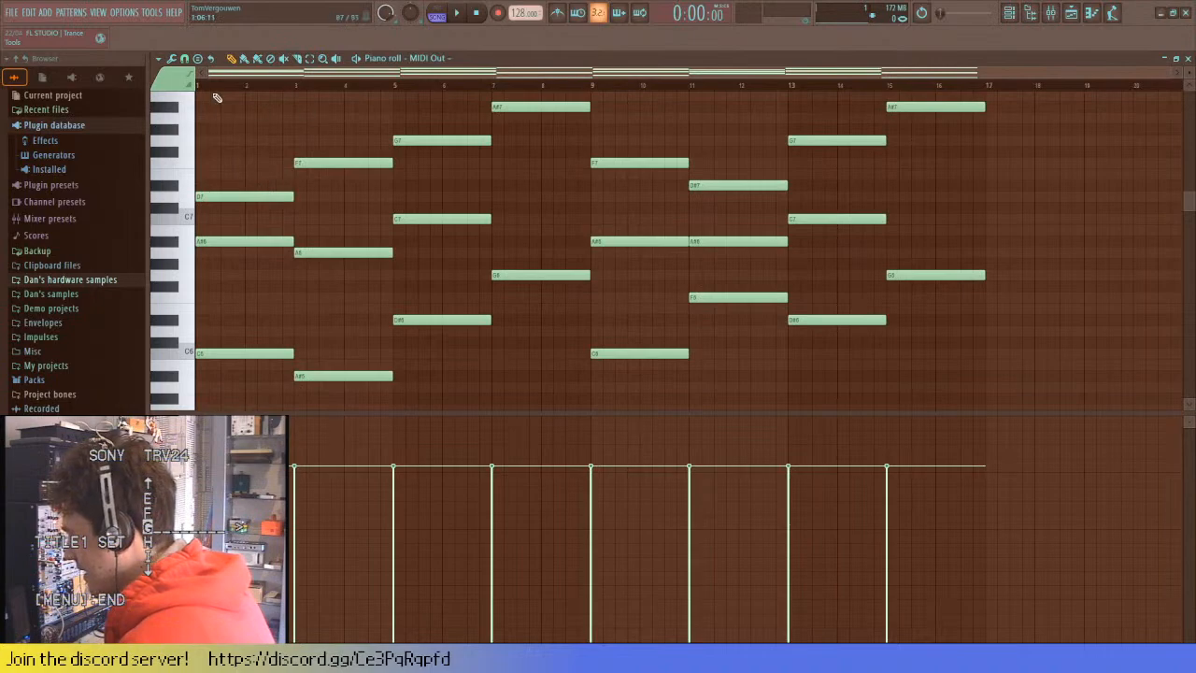
key("space")
scroll(526, 208, "down", 1)
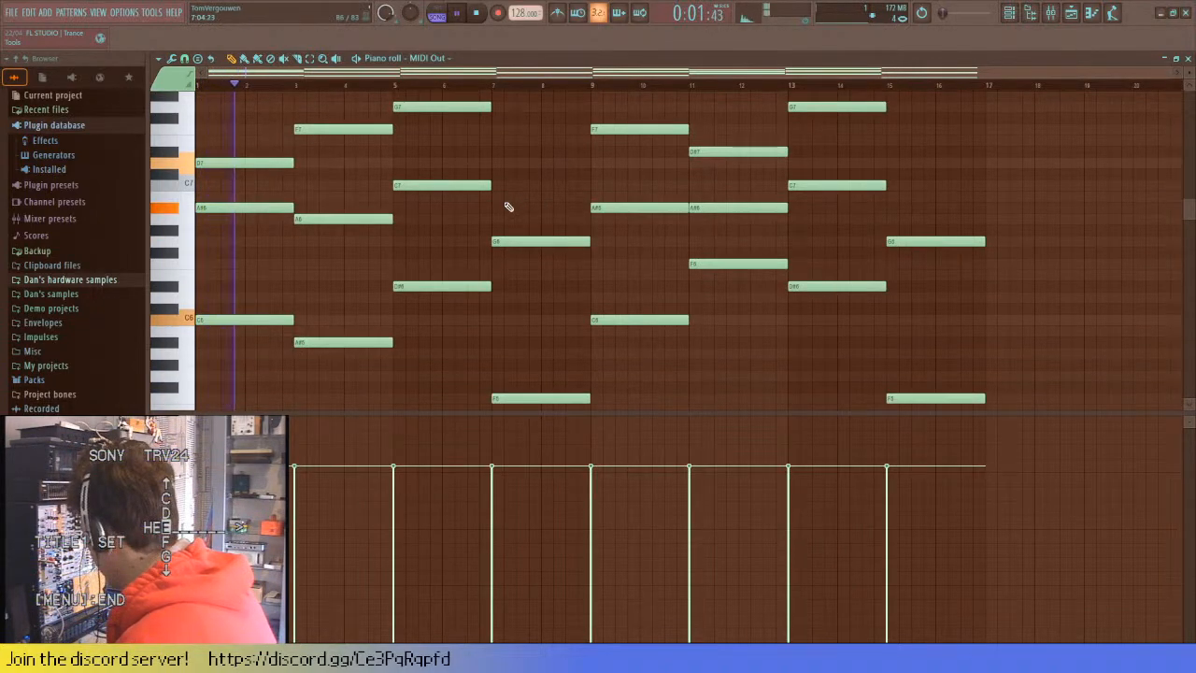
scroll(502, 214, "down", 1)
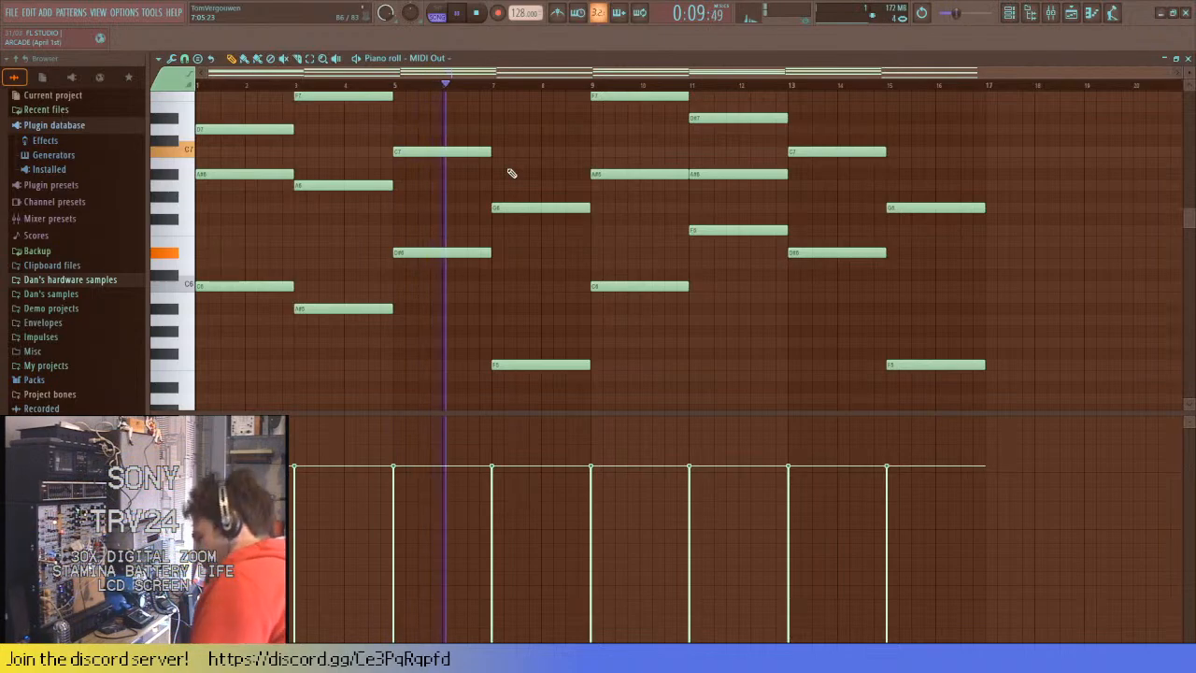
key("space")
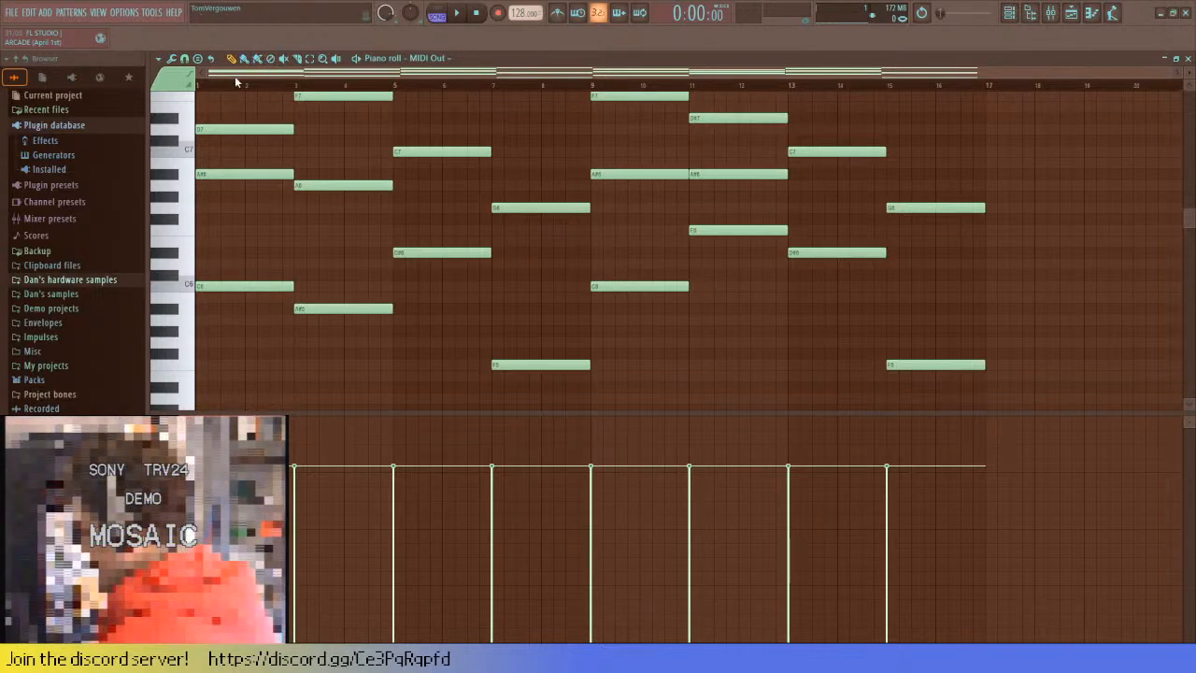
- Play the transposed arpeggio, close the piano roll to return to the playlist, and stop playback
scroll(371, 248, "up", 3)
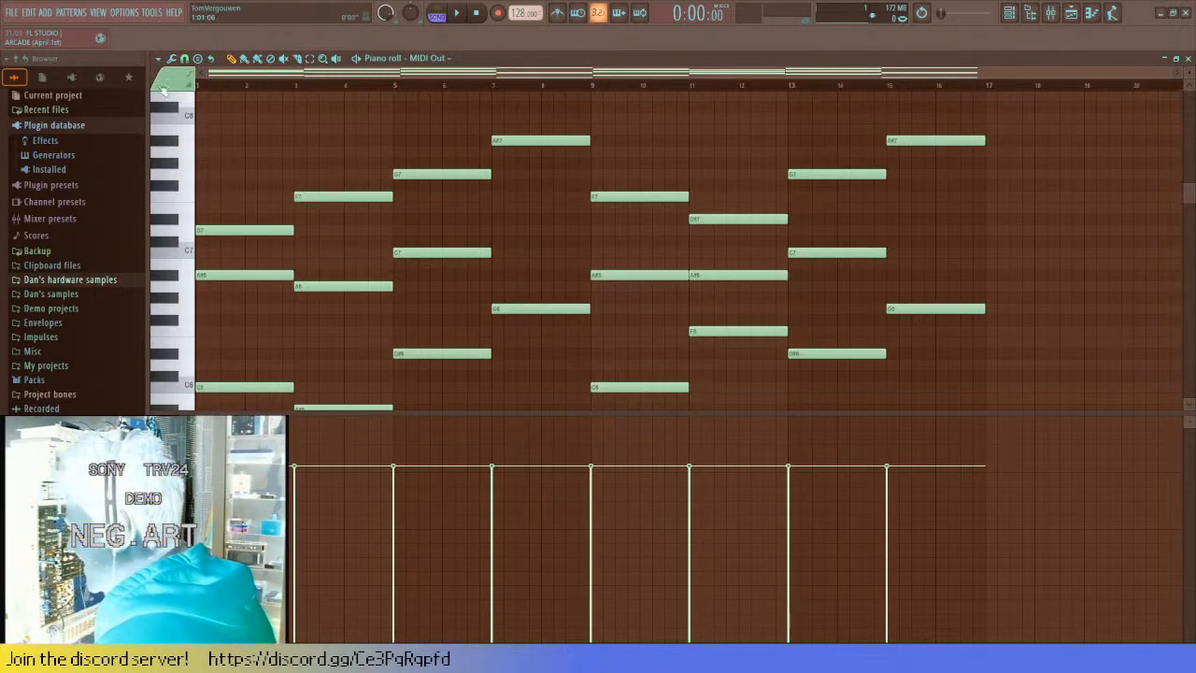
key("space")
left_click(1187, 59)
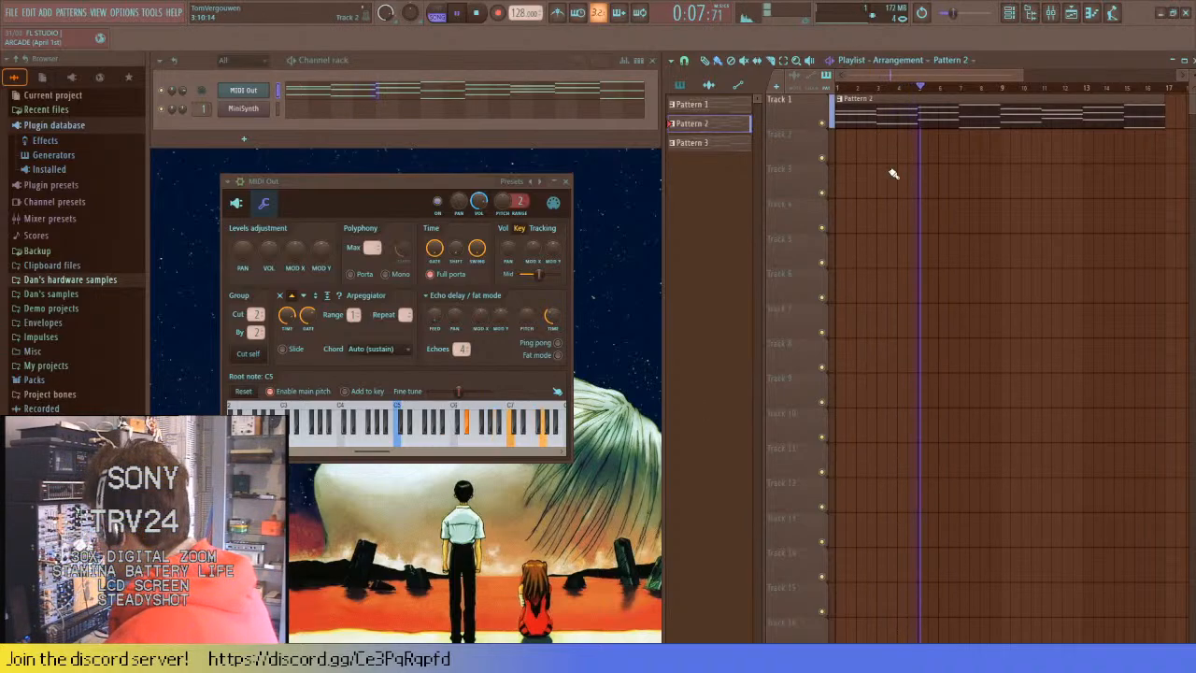
scroll(901, 159, "down", 1)
key("space")
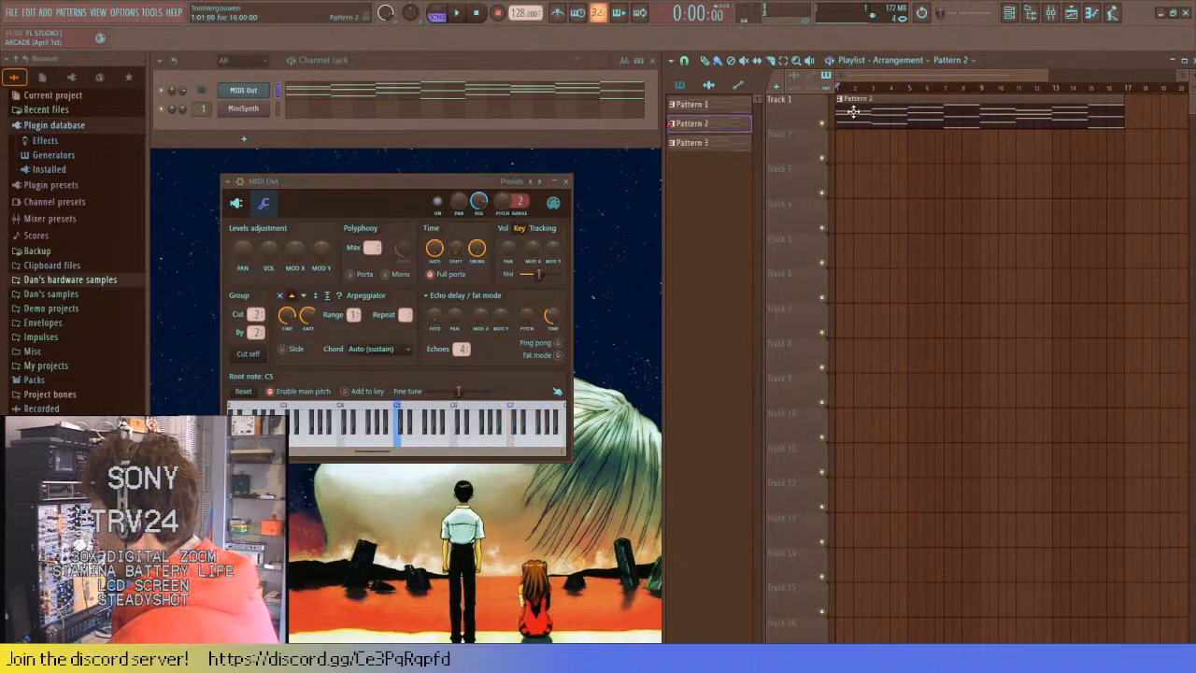
- Shift the Pattern 2 clip slightly later on Track 1 and record the synth's audio through the REC mixer track into the playlist
left_click_drag(853, 111, 857, 112)
scroll(857, 85, "up", 2)
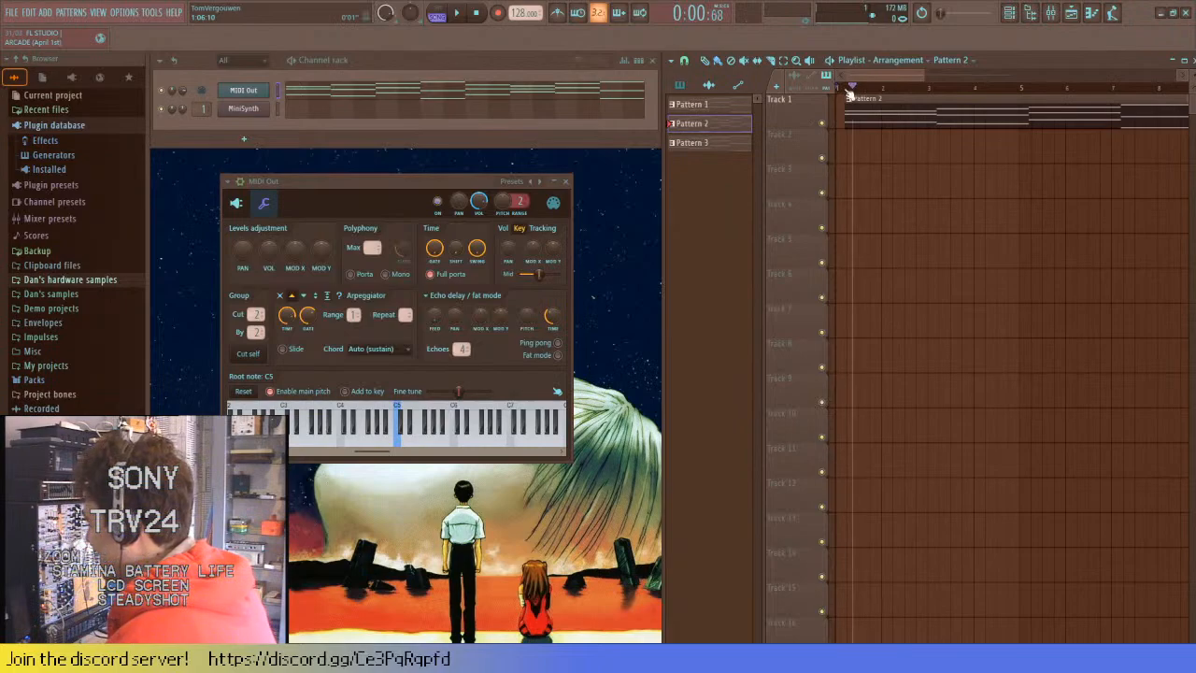
key("F9")
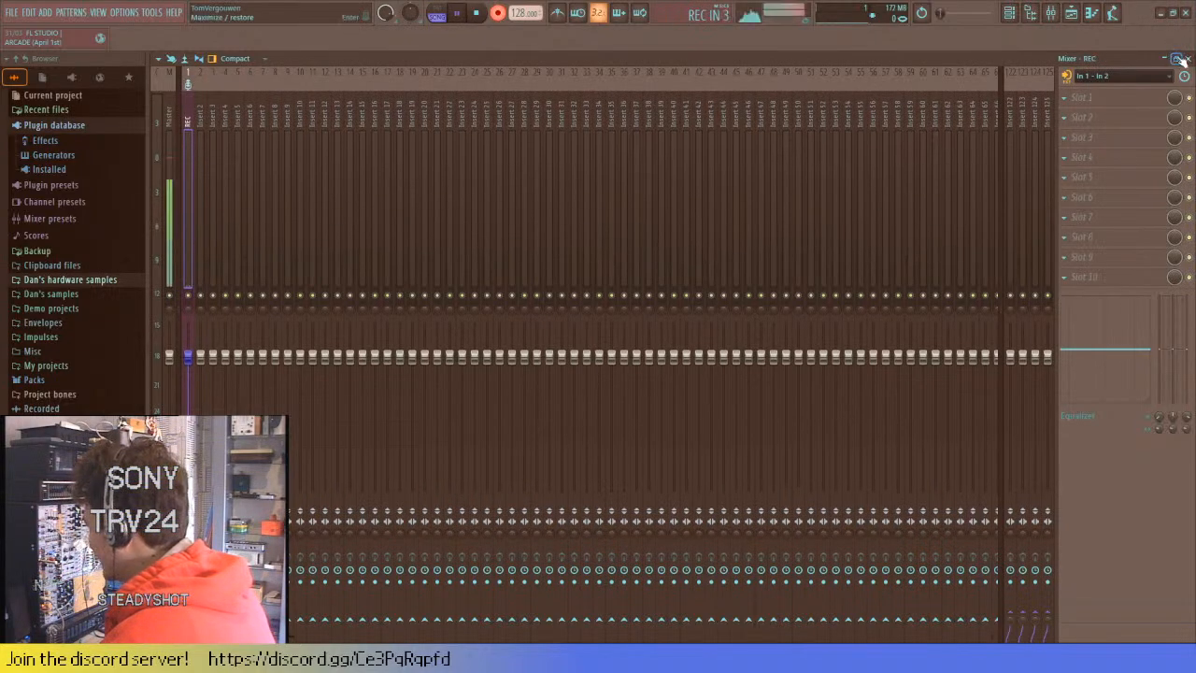
key("F9")
key("space")
scroll(845, 98, "down", 2)
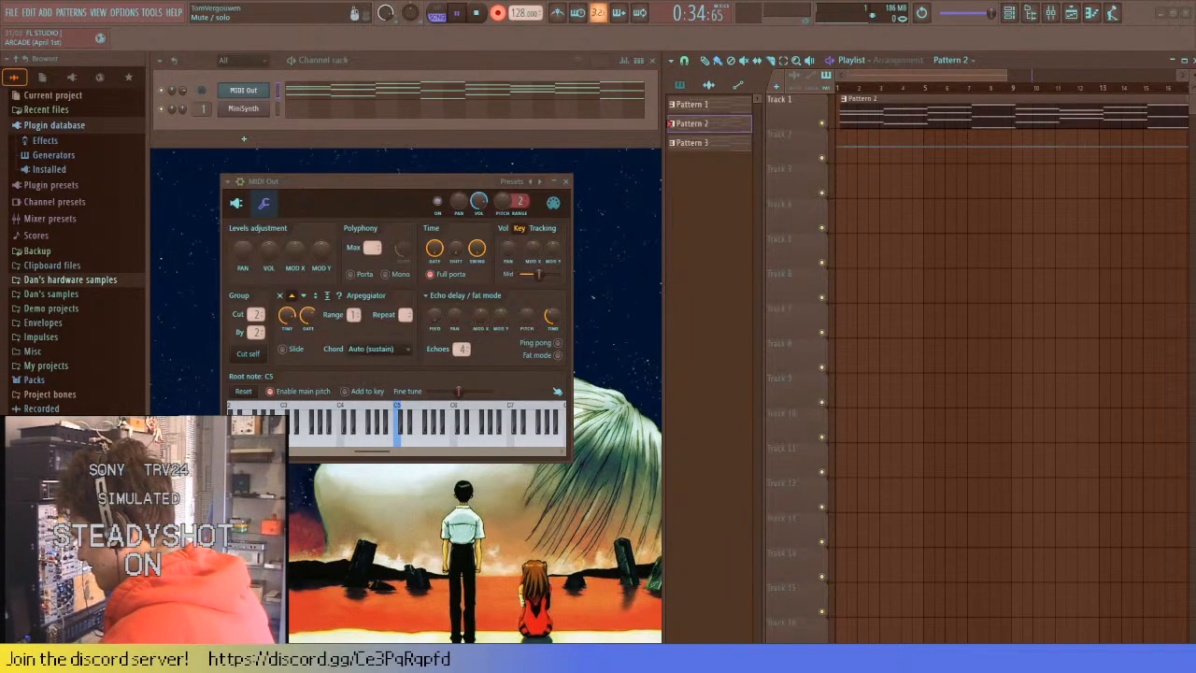
key("space")
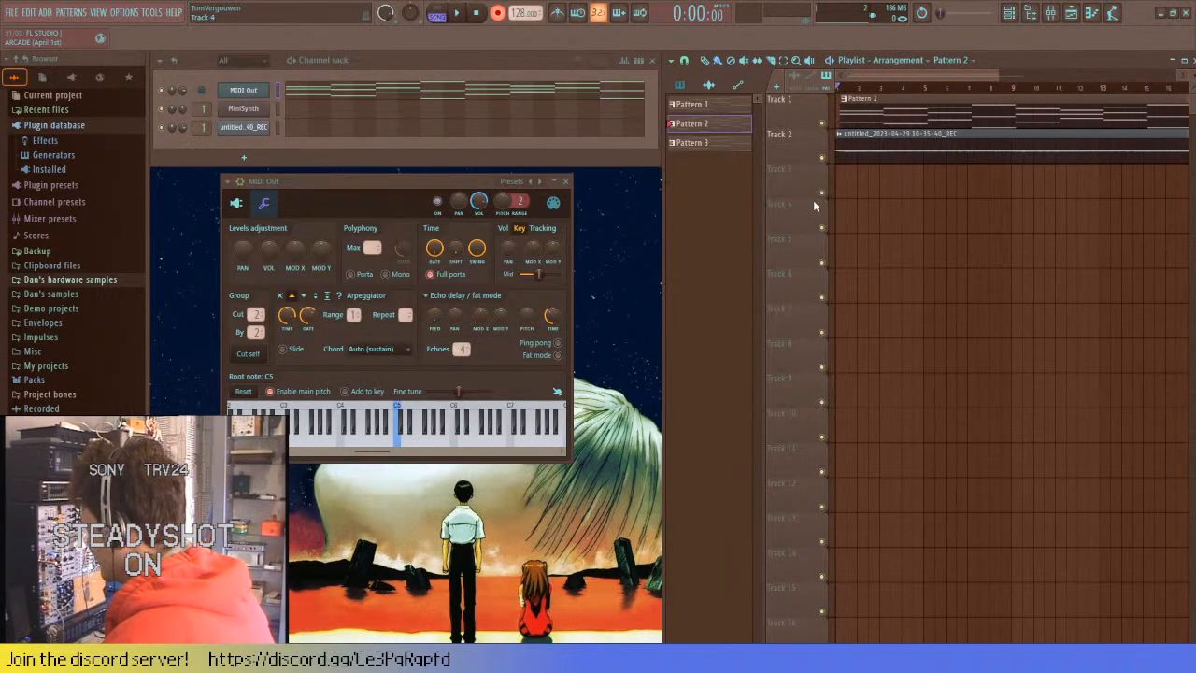
- Normalize the recorded audio clip and mute Track 1 in the playlist
double_click(929, 147)
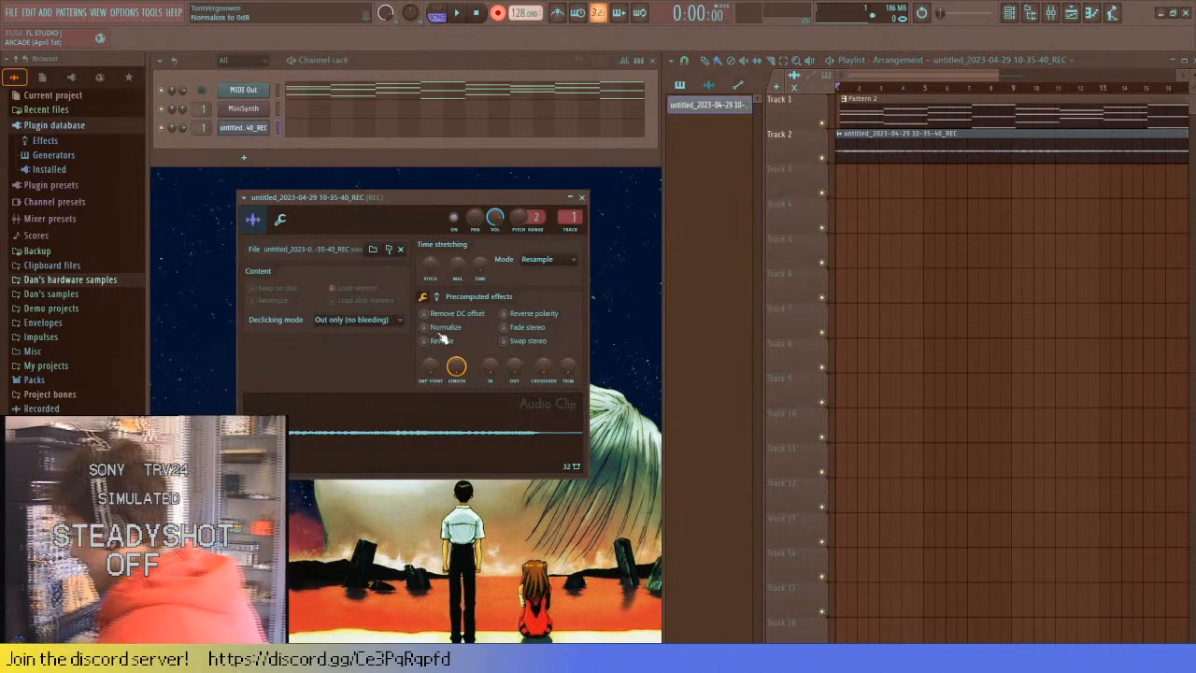
left_click(425, 327)
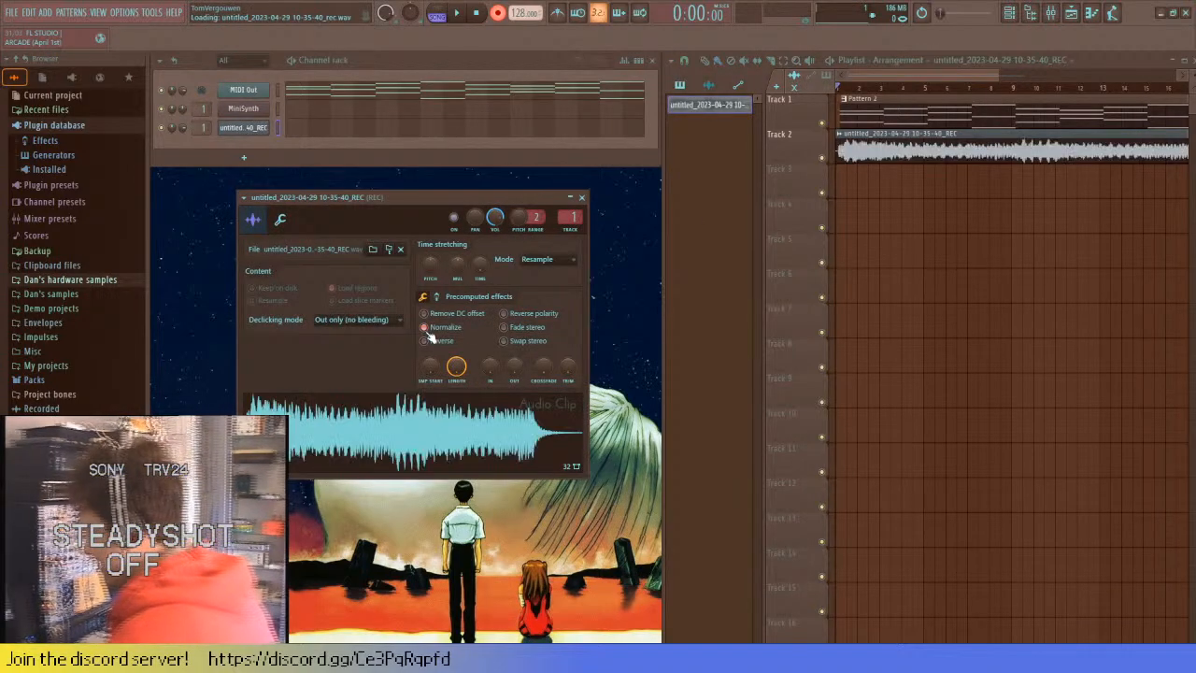
left_click(822, 124)
left_click_drag(841, 94, 793, 181)
scroll(793, 176, "up", 2)
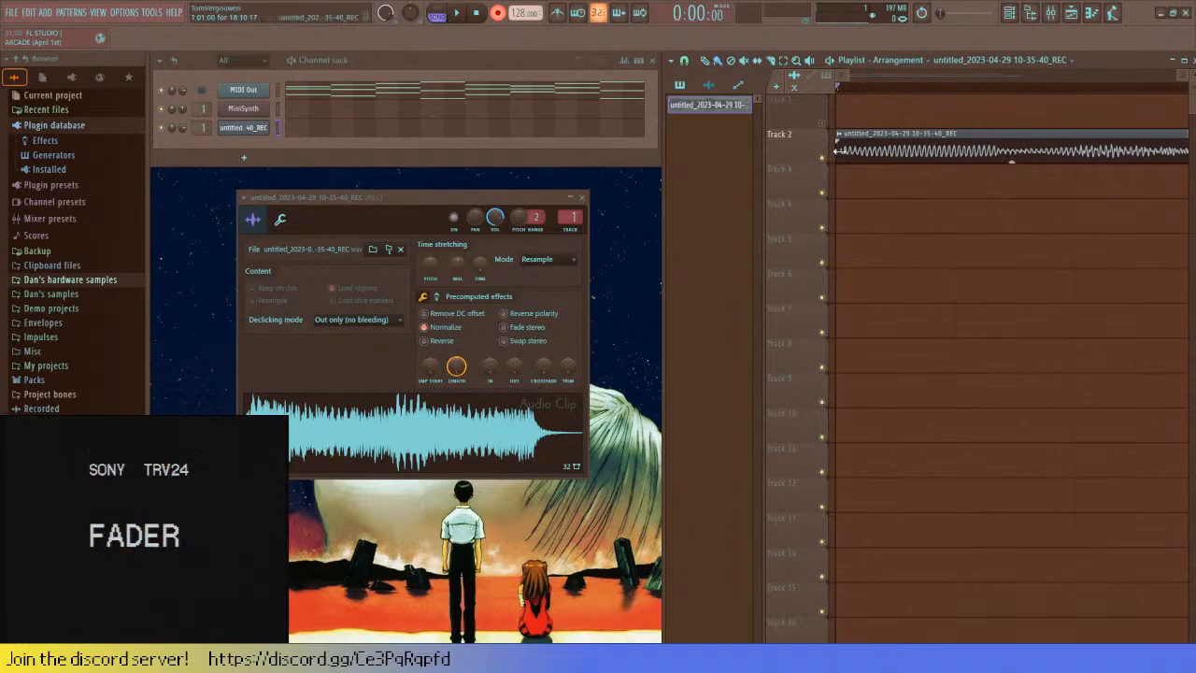
scroll(875, 194, "down", 3)
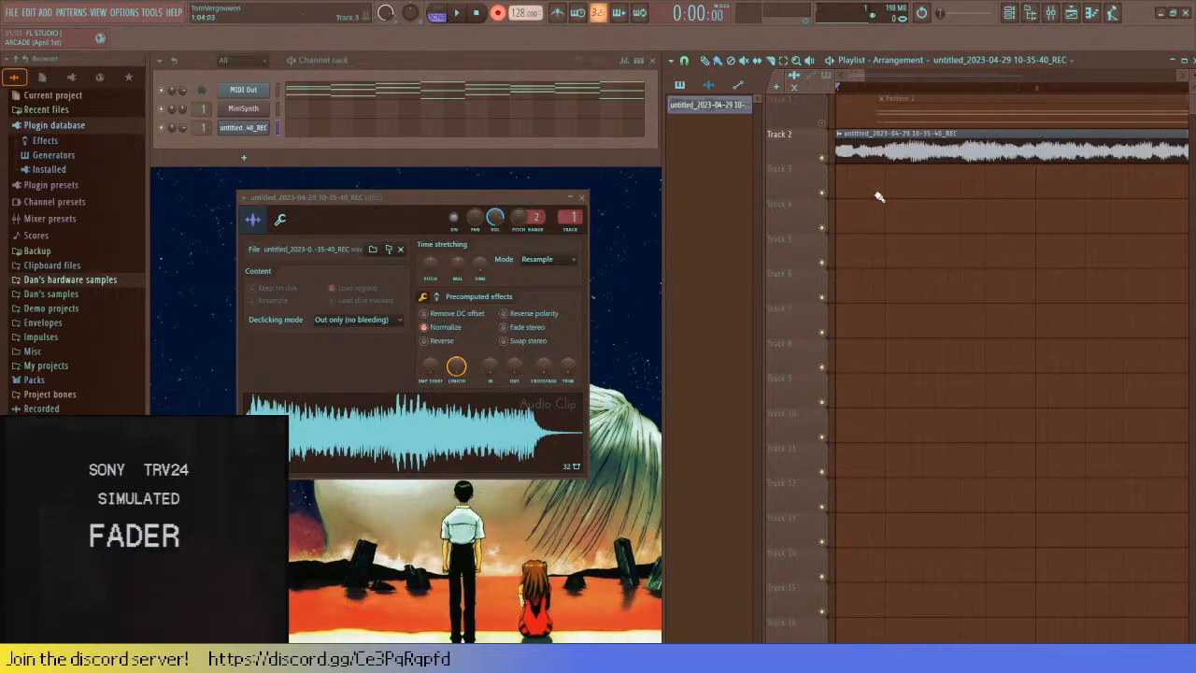
scroll(879, 197, "down", 2)
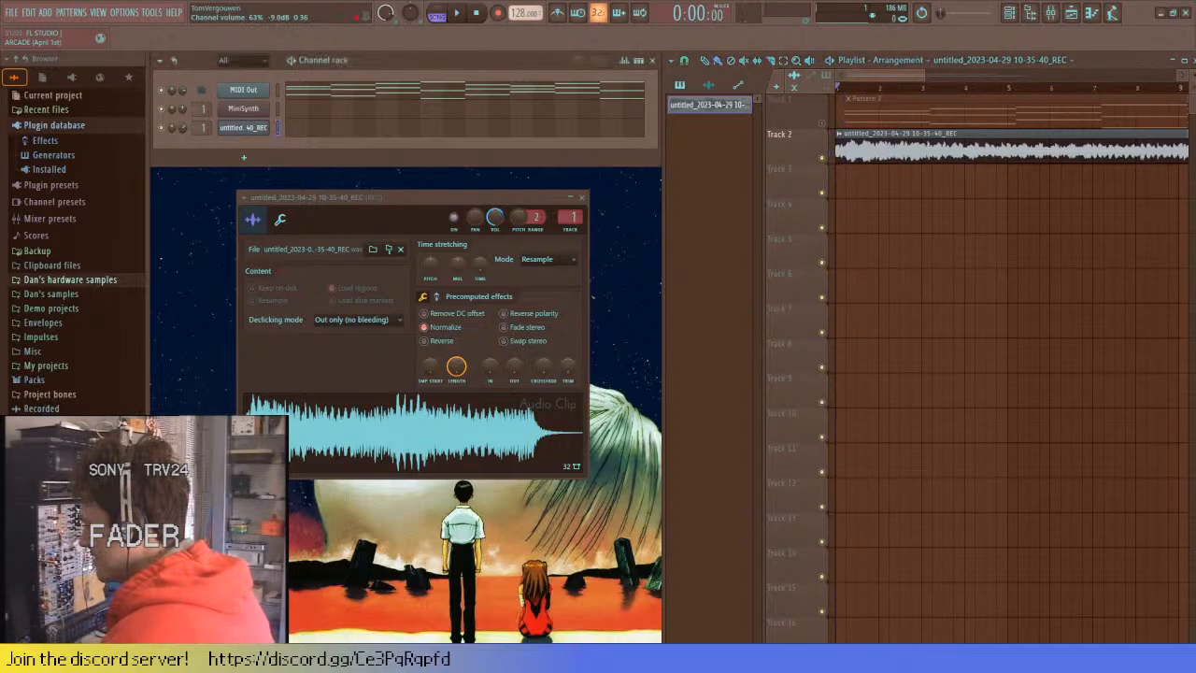
- Lower the recorded clip's channel volume to 27% and play the recording
key("space")
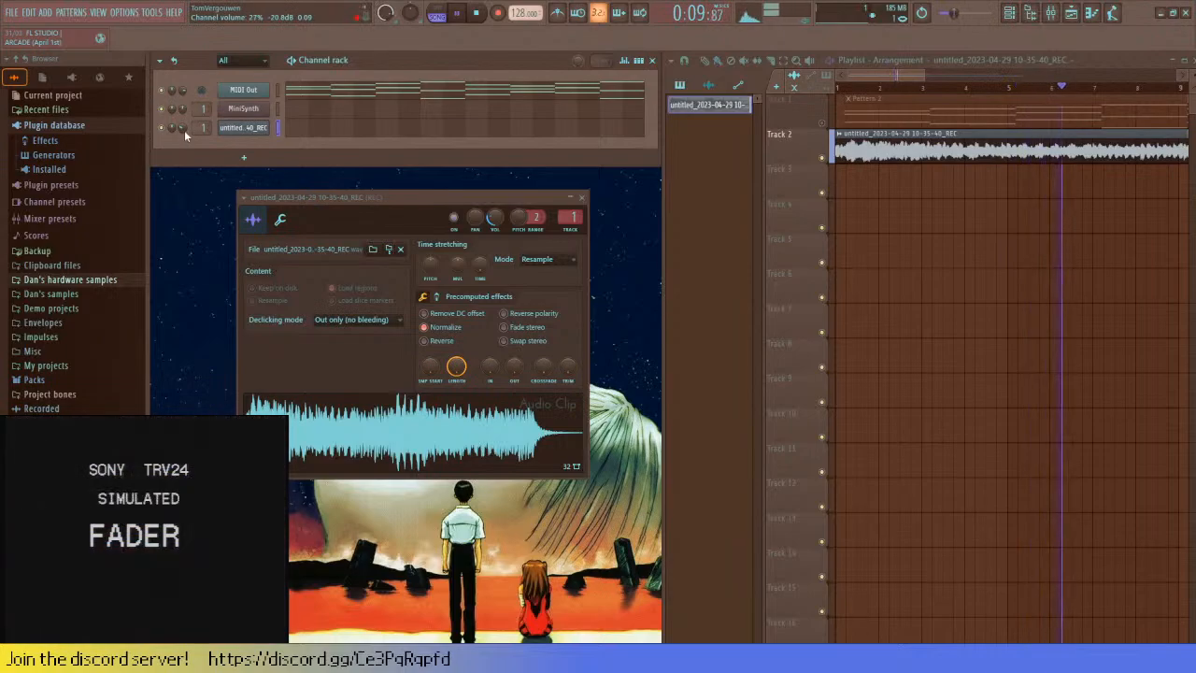
scroll(952, 198, "down", 3)
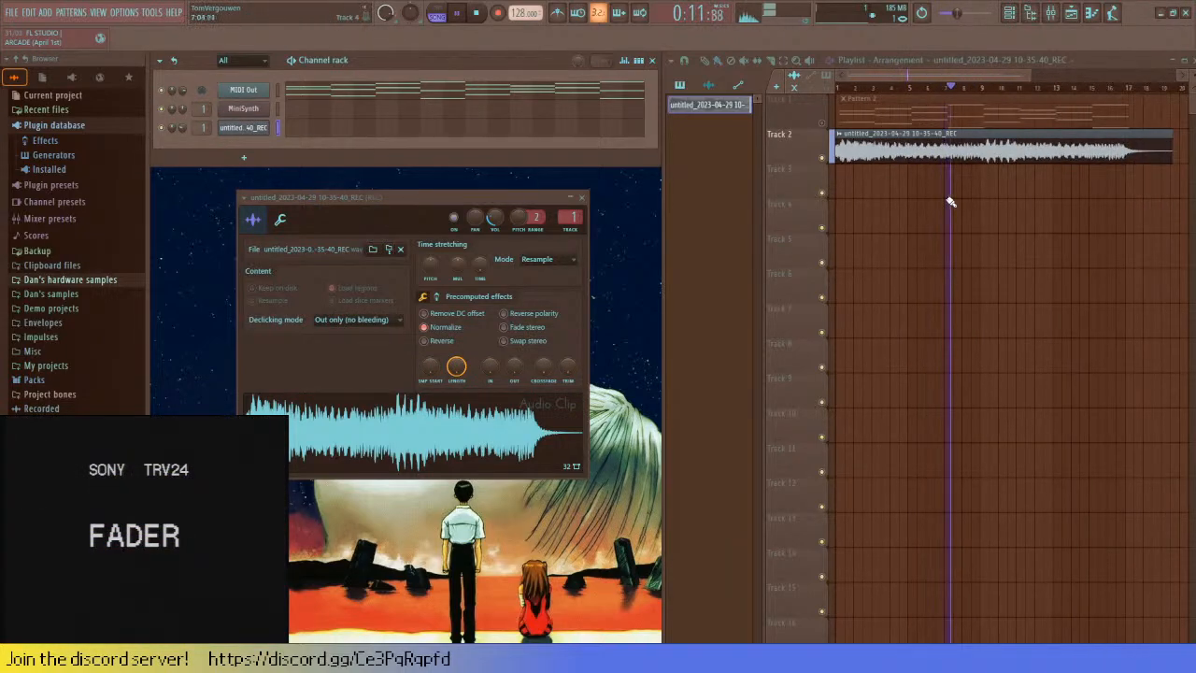
key("space")
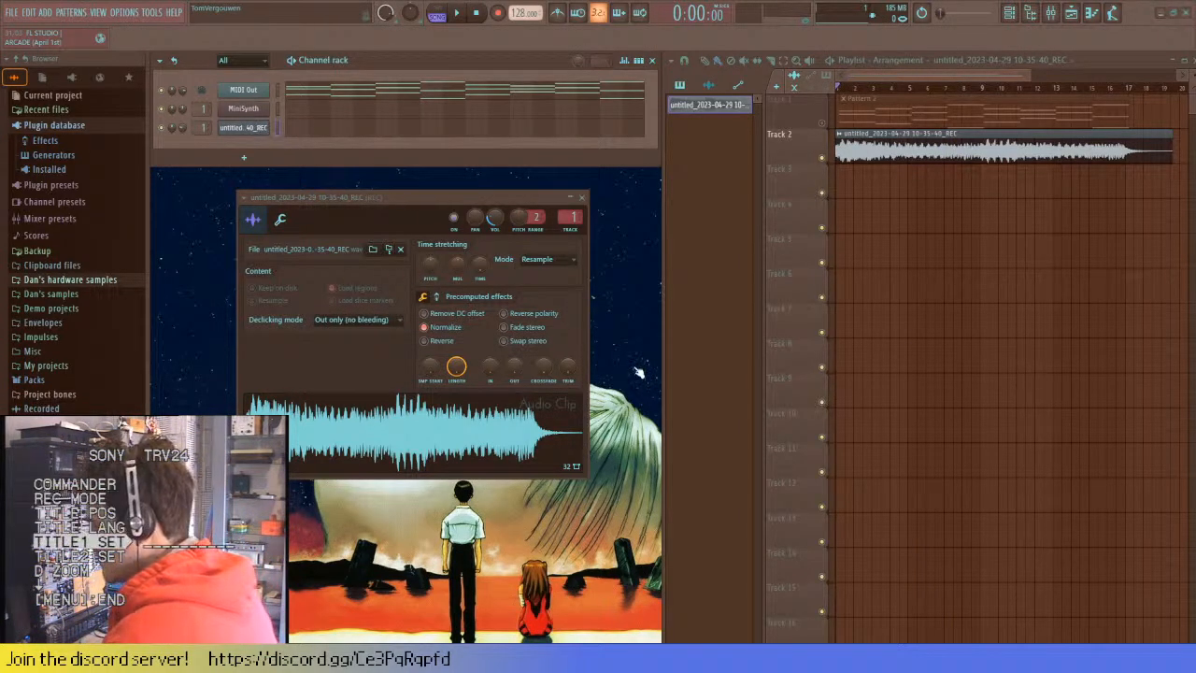
- Undo the audio recording and reopen the MIDI Out channel's arpeggiator settings
key("ctrl+z")
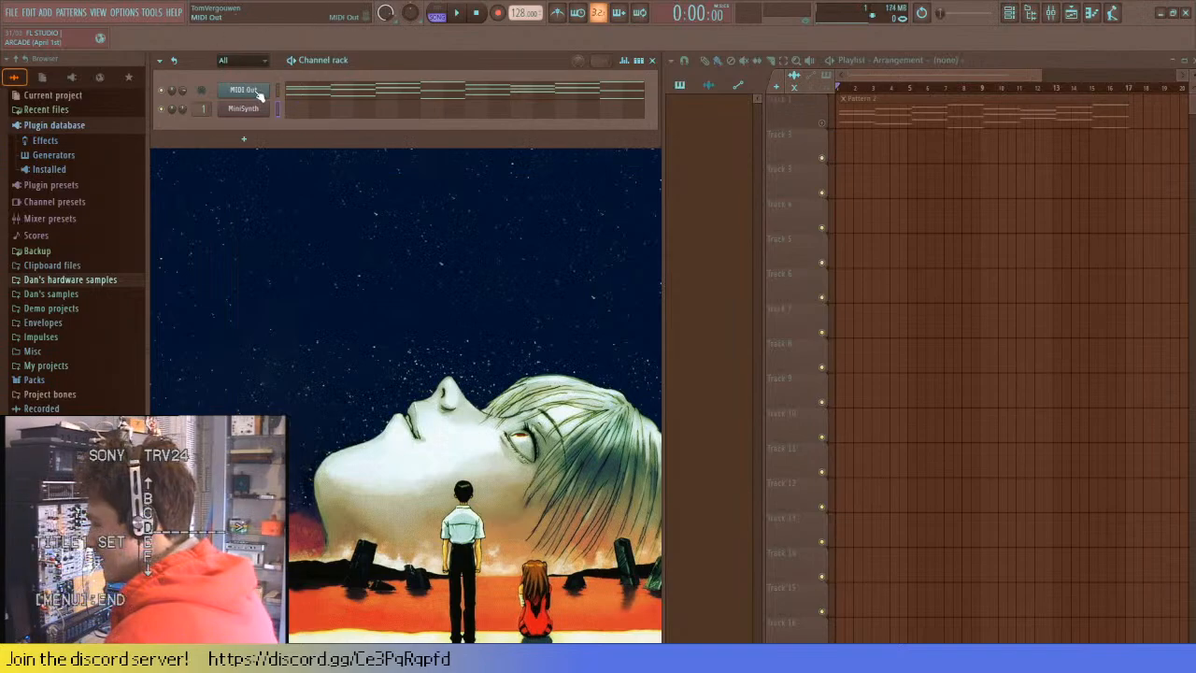
left_click(259, 93)
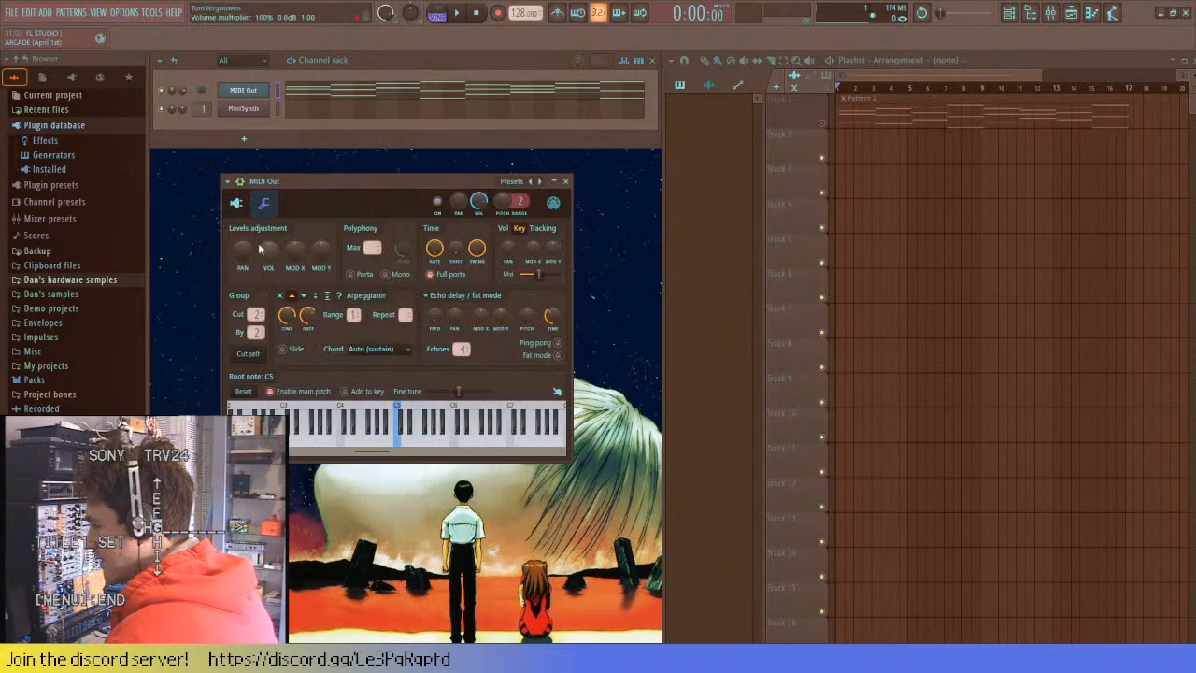
left_click(237, 203)
left_click(265, 204)
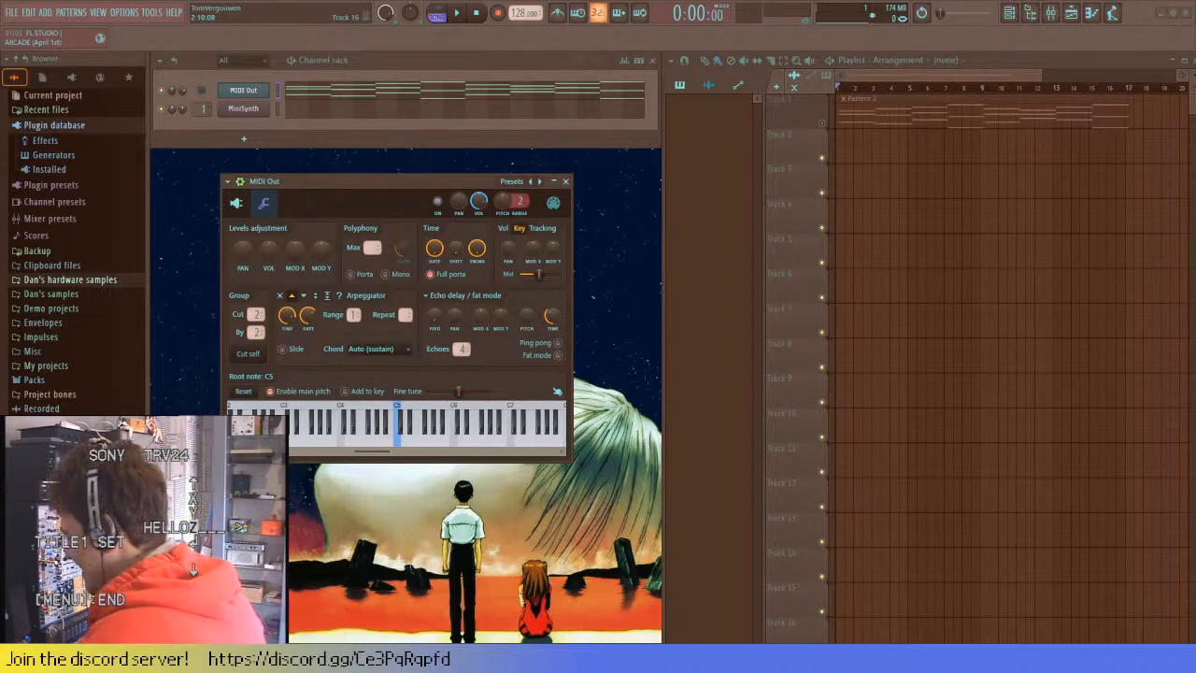
- Unmute Track 1 in the playlist and move the Pattern 2 clip back to the start of bar 1
left_click(823, 123)
left_click(845, 99)
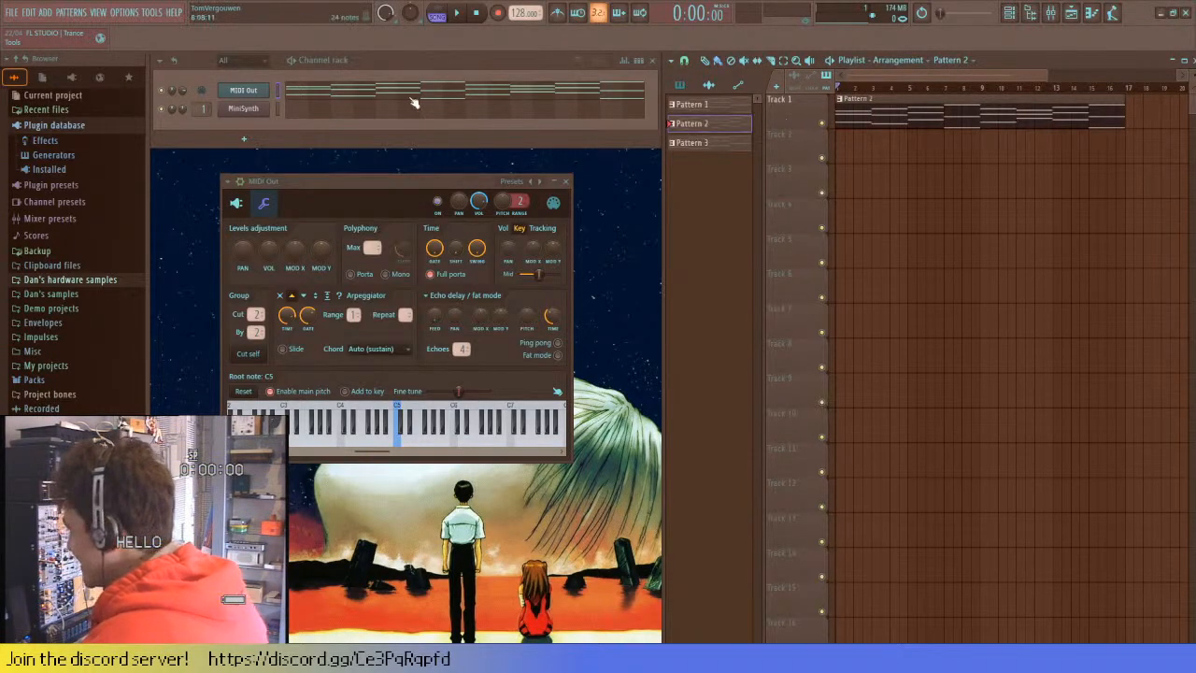
- Turn off the MIDI Out channel's arpeggiator and clear the chord notes from that channel in Pattern 2
left_click(243, 91)
left_click(243, 90)
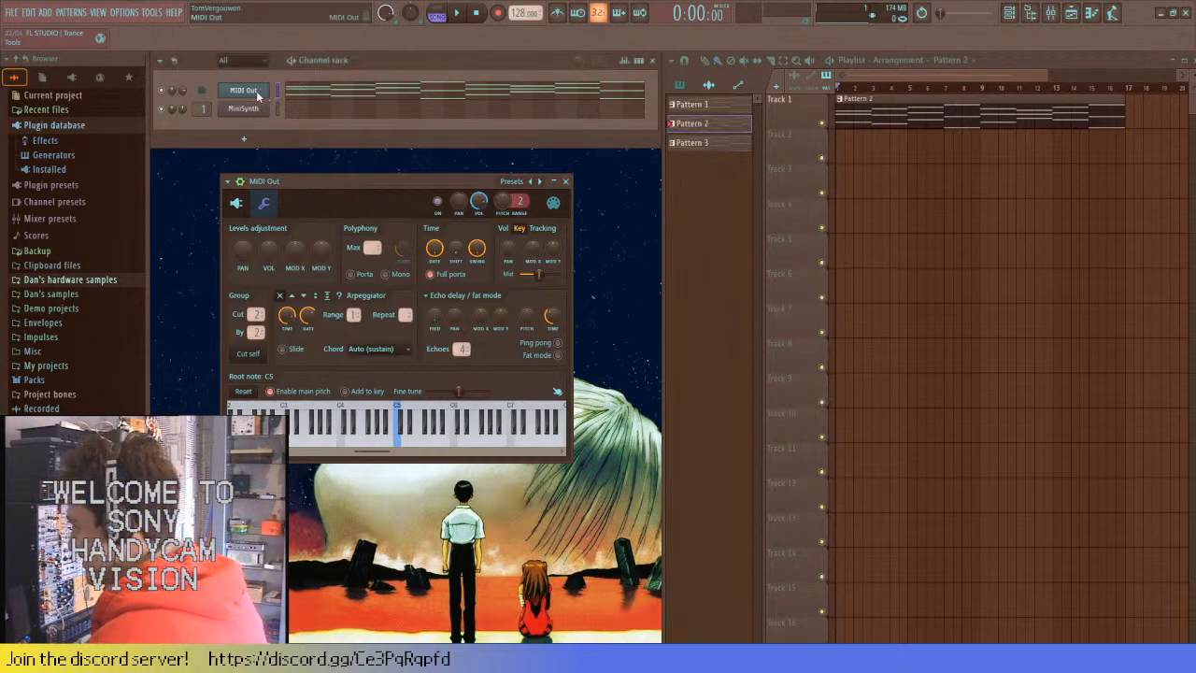
key("ctrl+z")
left_click(299, 116)
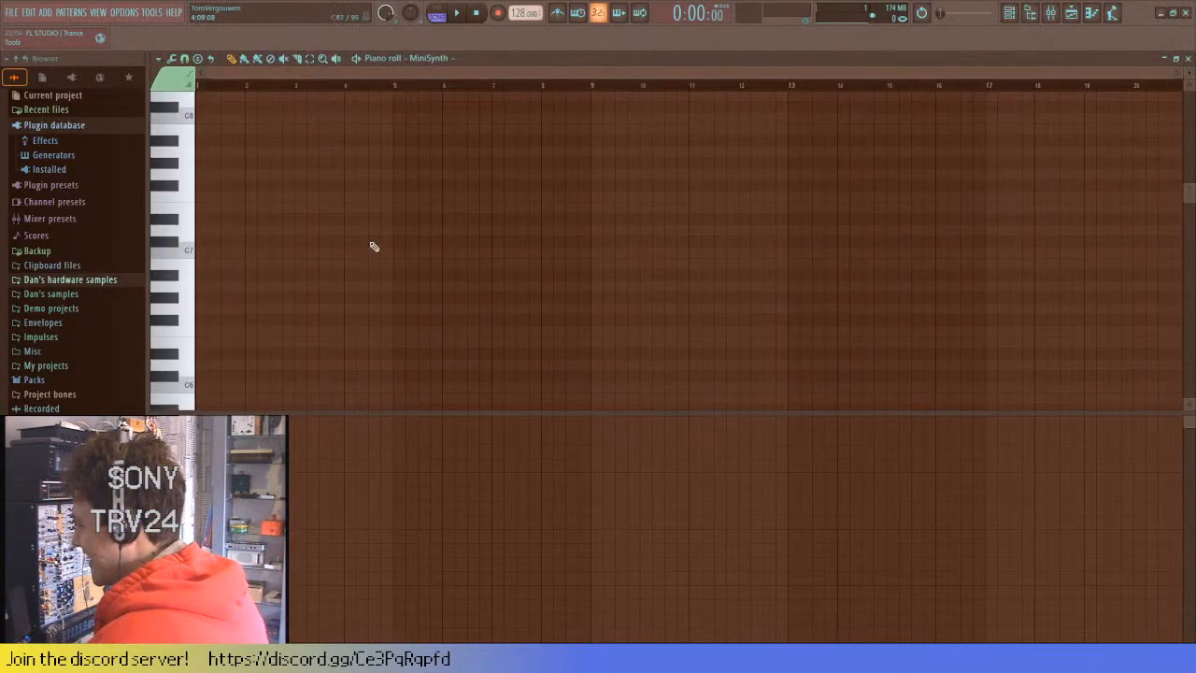
scroll(341, 266, "down", 3)
left_click(239, 288)
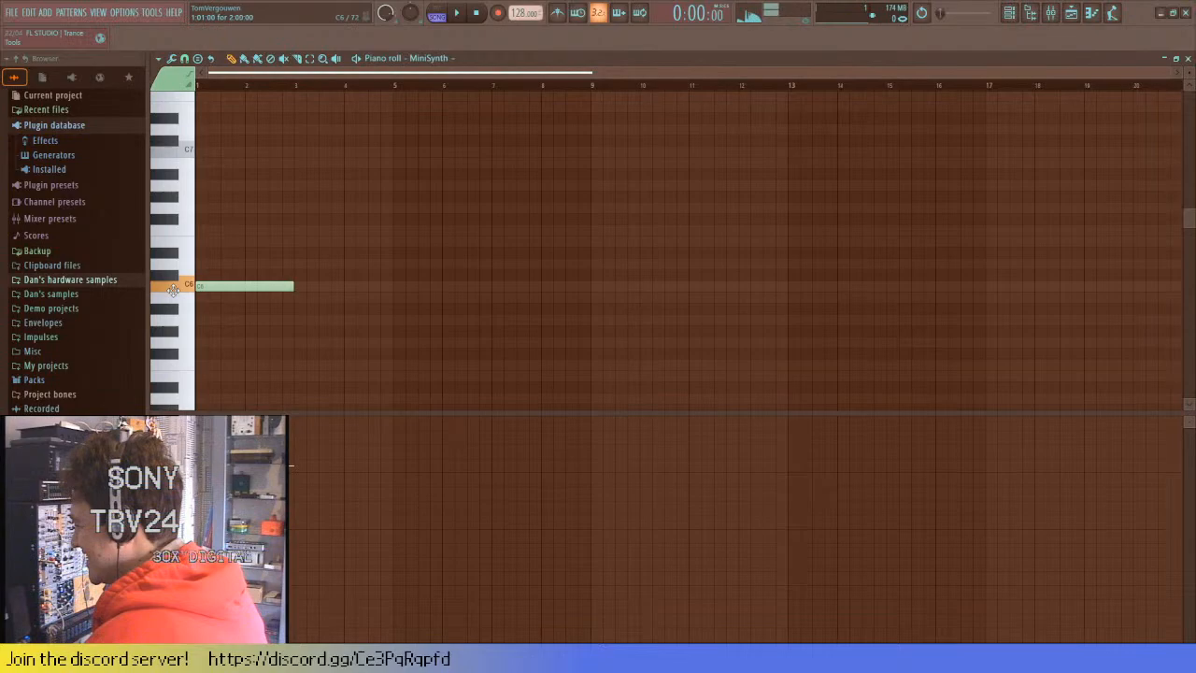
right_click(260, 290)
scroll(240, 322, "up", 3)
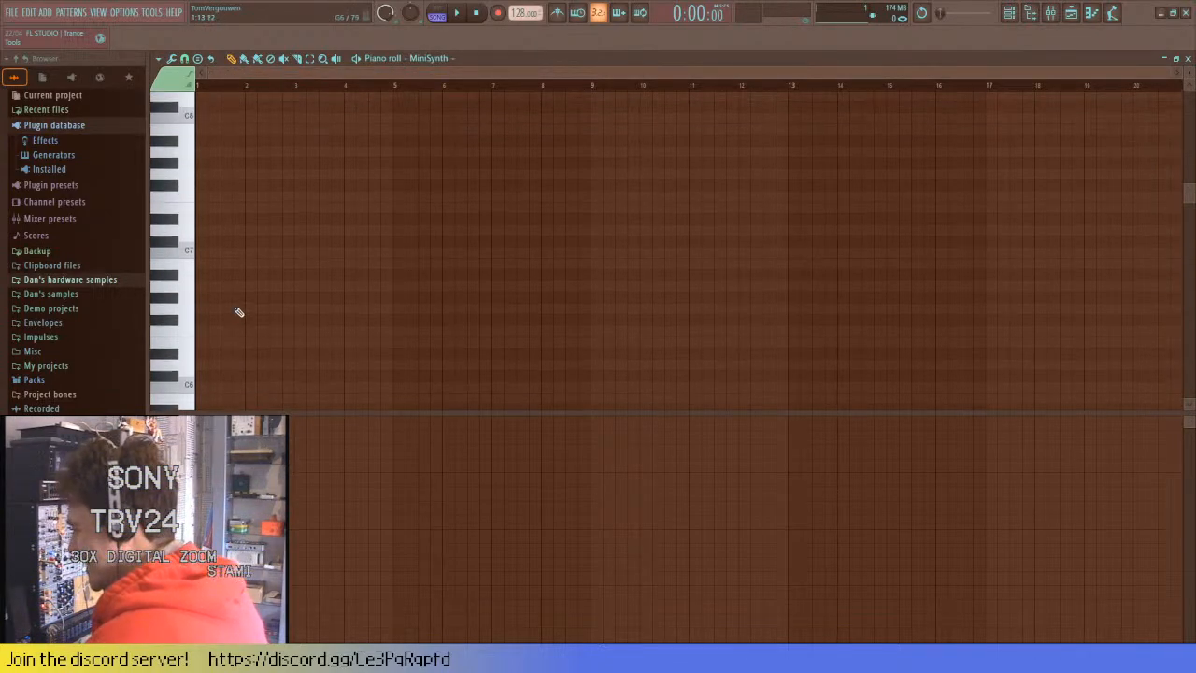
left_click(234, 256)
right_click(221, 256)
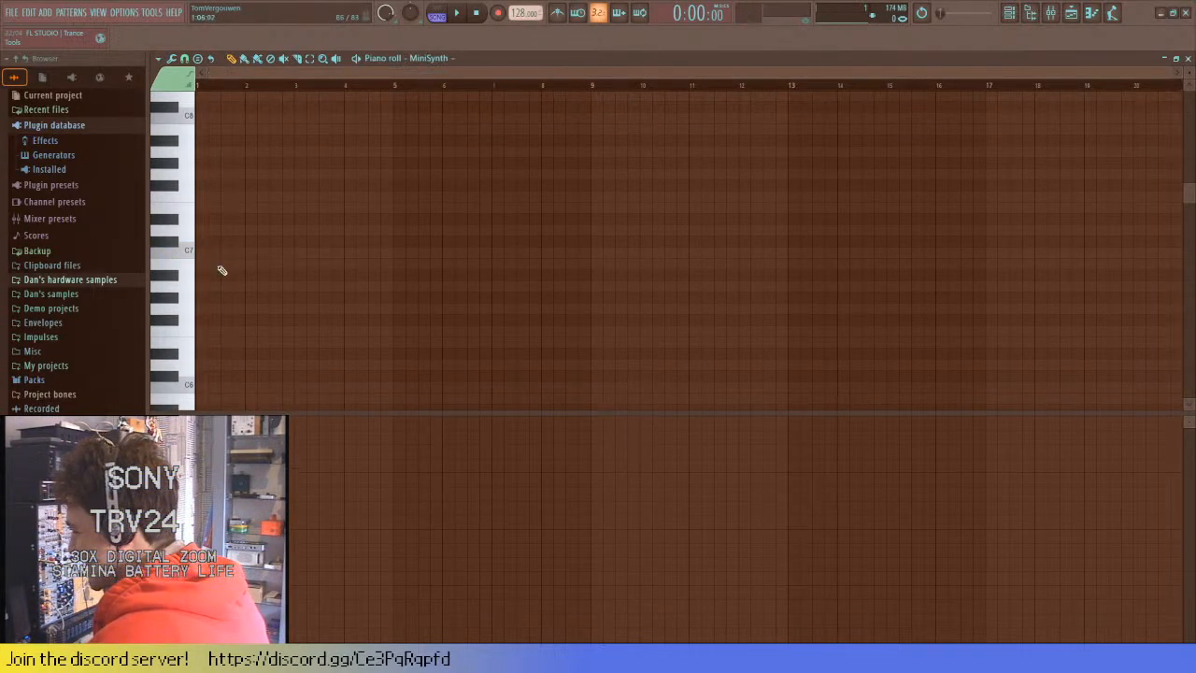
scroll(225, 299, "down", 3)
left_click(207, 297)
right_click(199, 297)
left_click(200, 286)
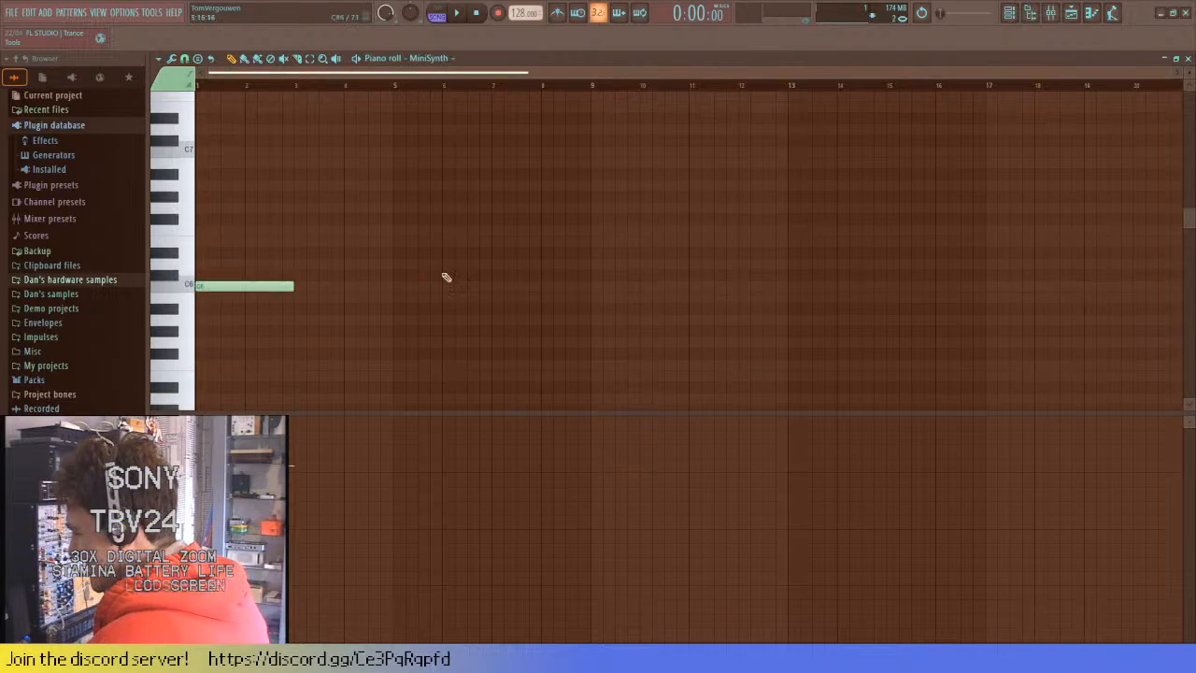
left_click(1187, 57)
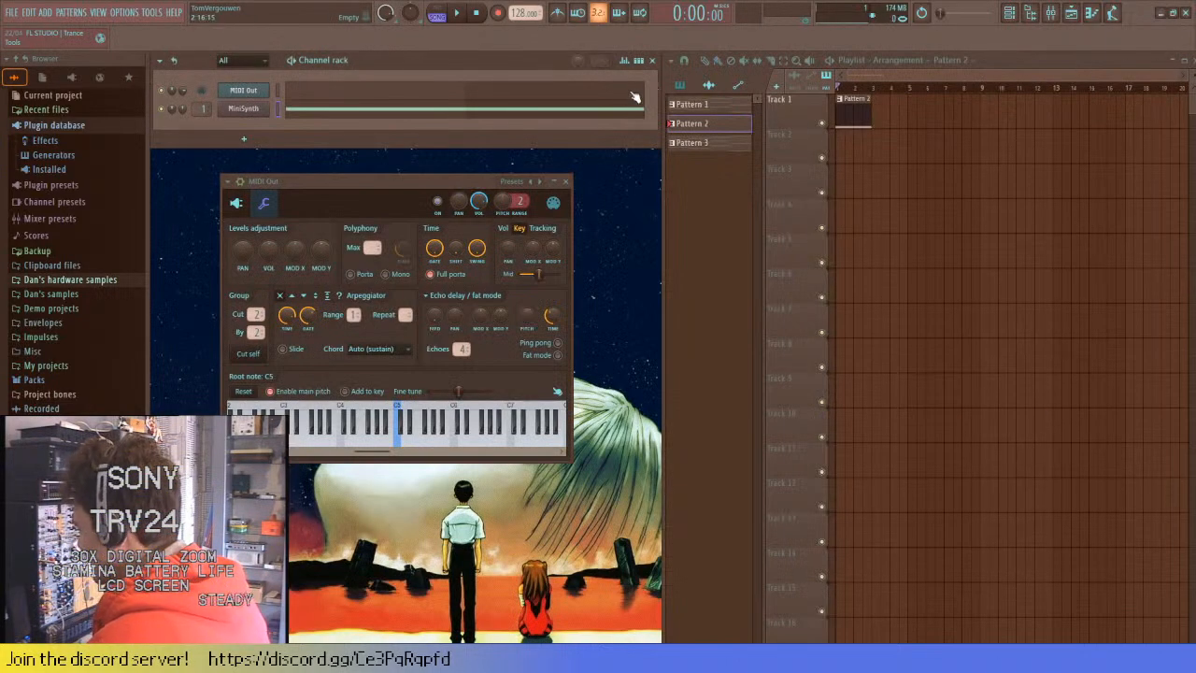
left_click(361, 120)
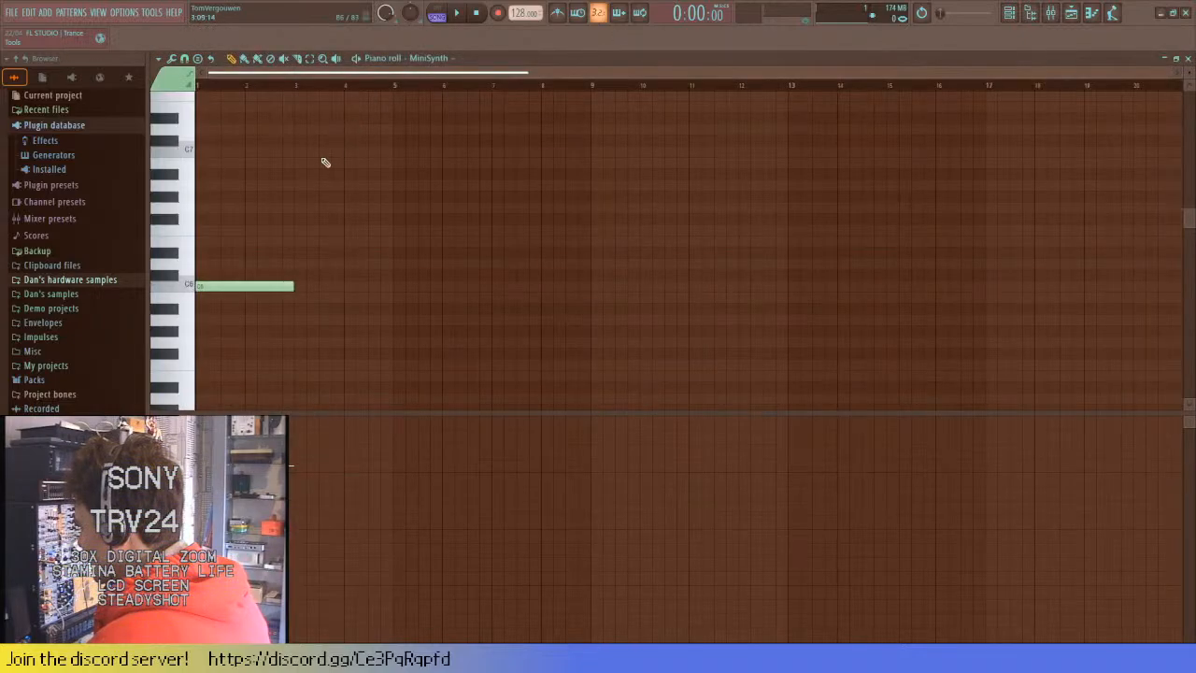
scroll(292, 281, "up", 5)
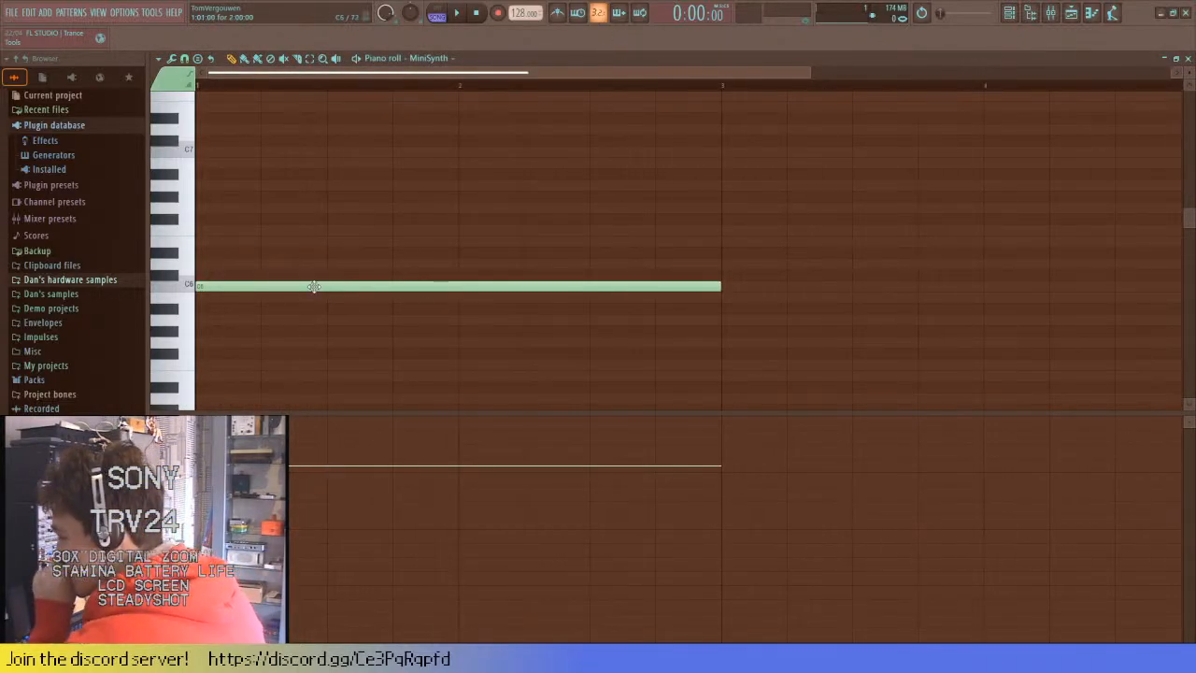
scroll(310, 289, "up", 2)
right_click(295, 342)
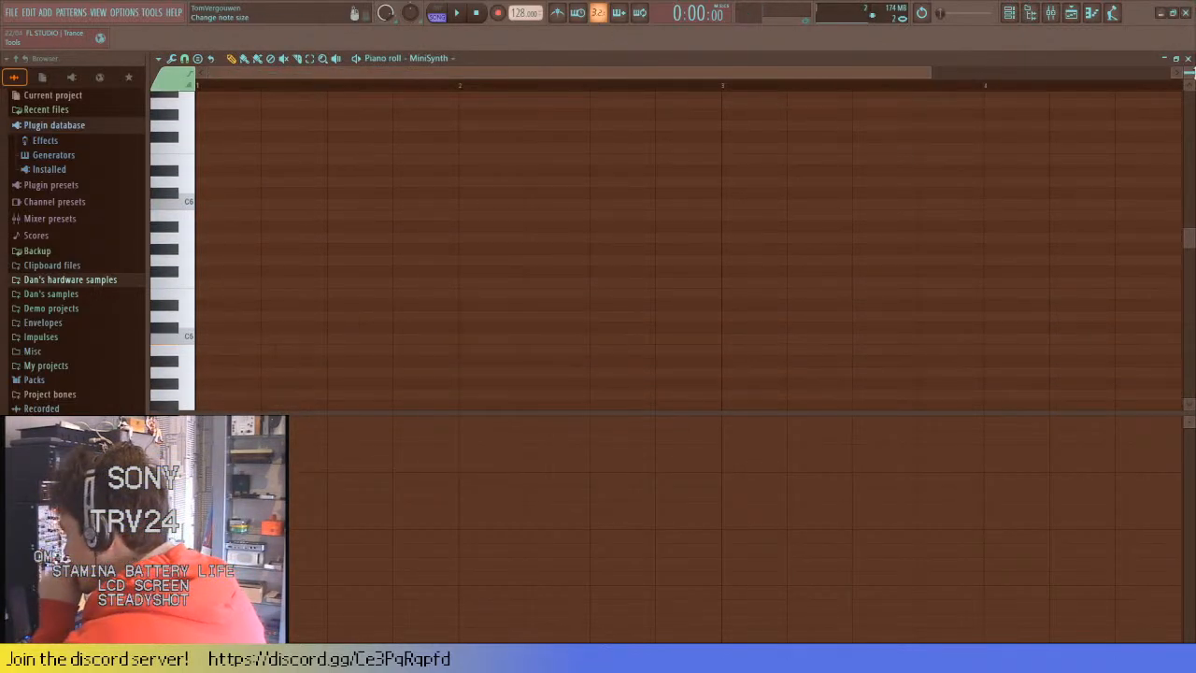
left_click(1188, 58)
- Add a C6 note at bar 1 of the MIDI Out piano roll, audition it and set its length to one bar
left_click(313, 97)
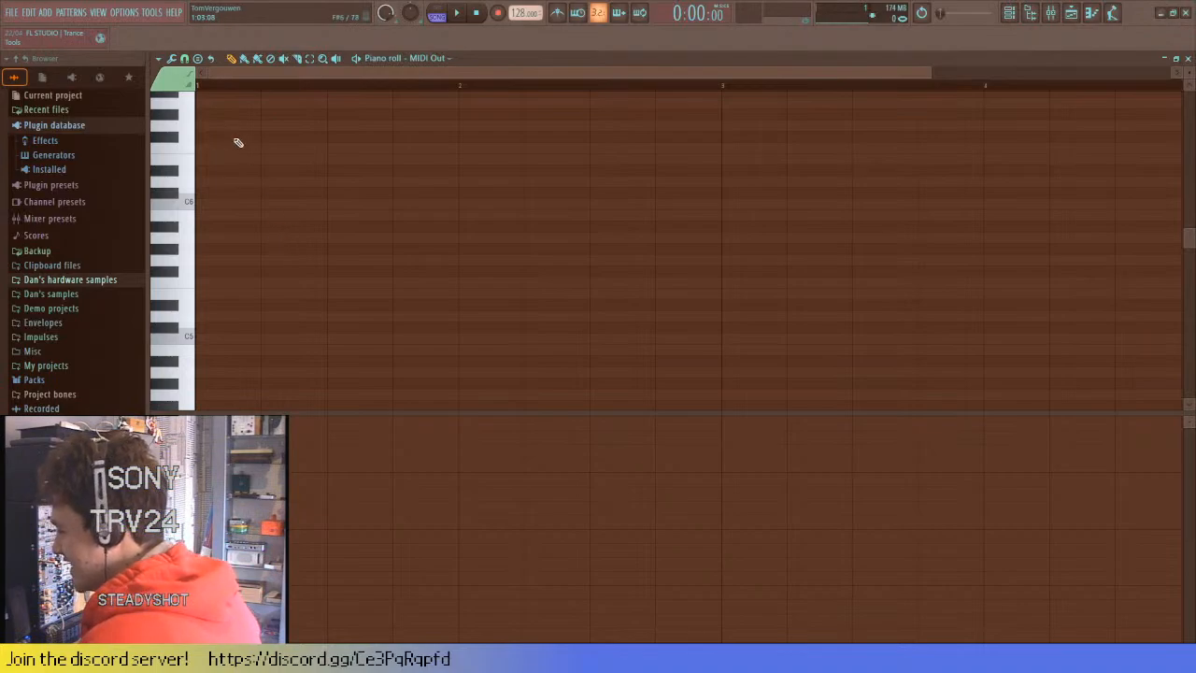
left_click(236, 204)
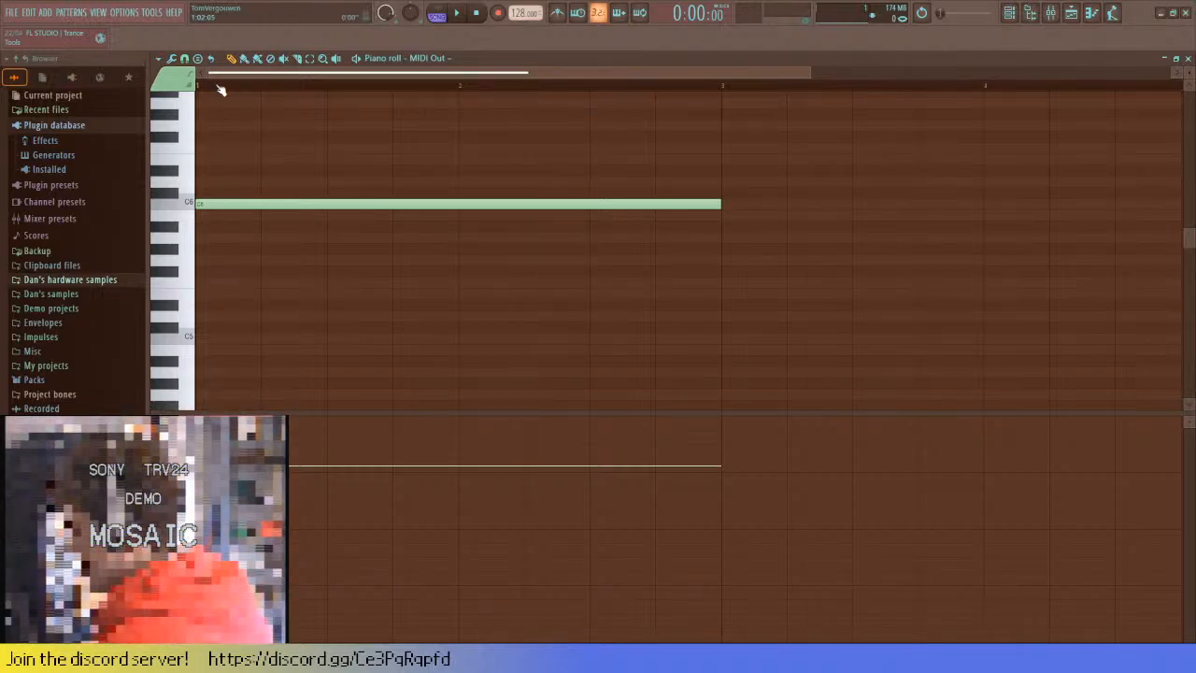
left_click_drag(720, 203, 346, 205)
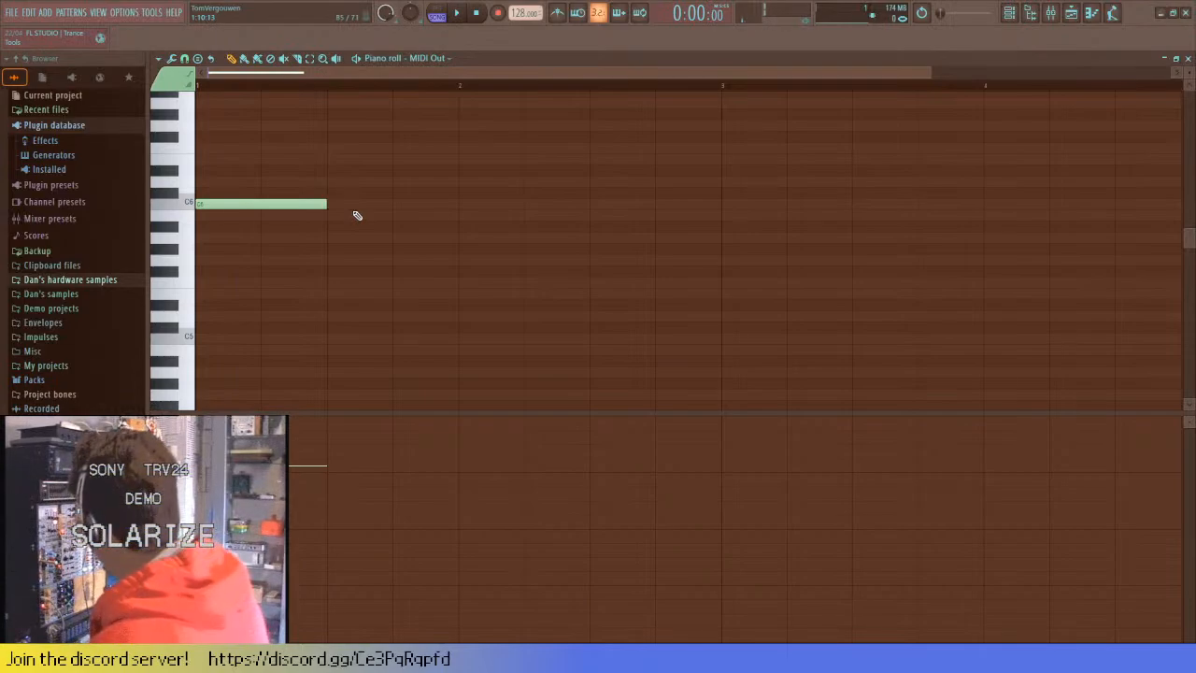
key("space")
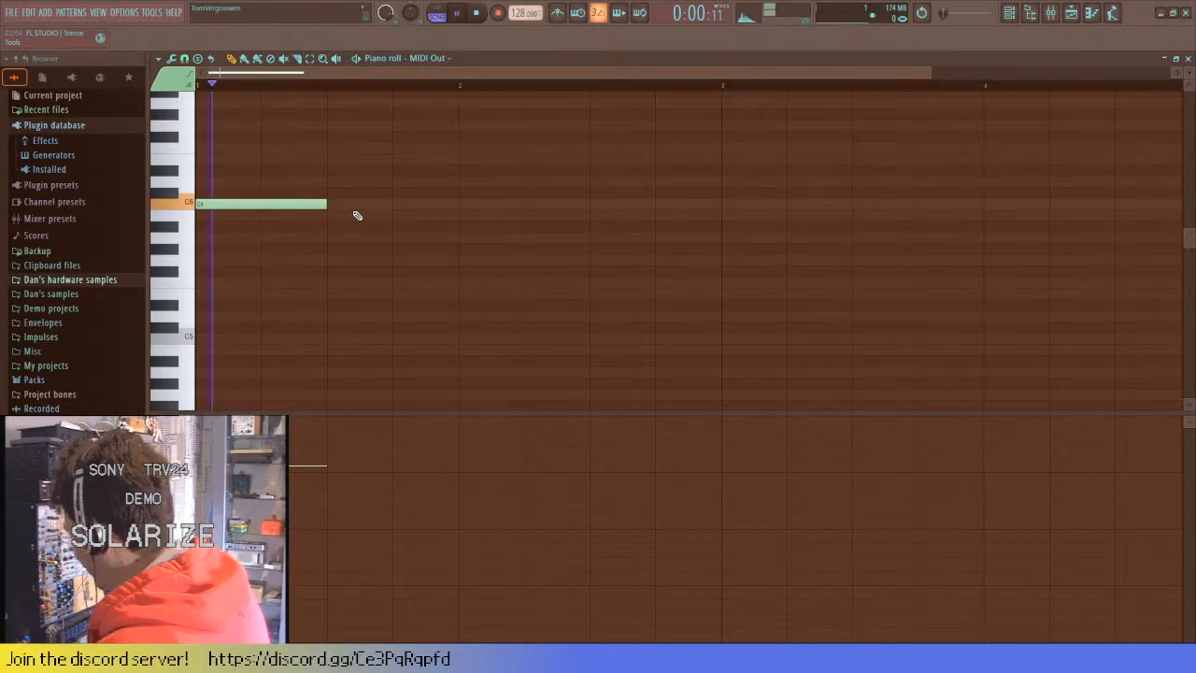
key("space")
scroll(346, 262, "up", 3)
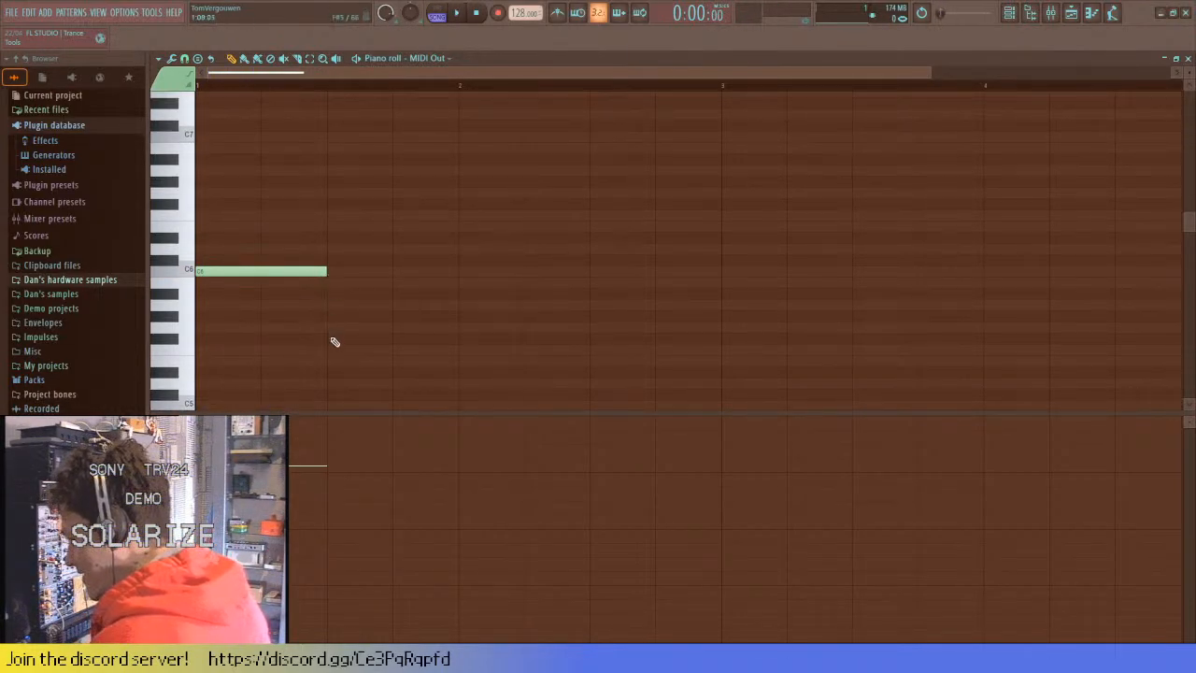
left_click_drag(329, 278, 462, 290)
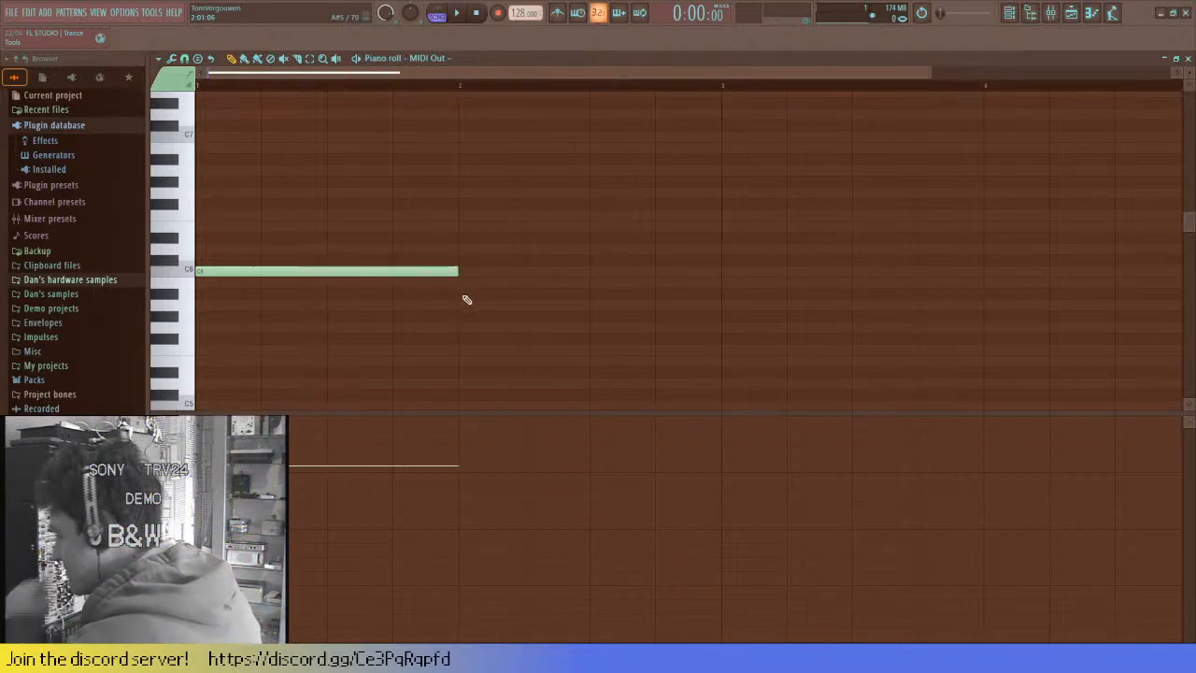
- Add a one-bar F5 note at bar 2 and a two-bar G5 note at bar 3 while auditioning the pattern
key("space")
left_click(461, 349)
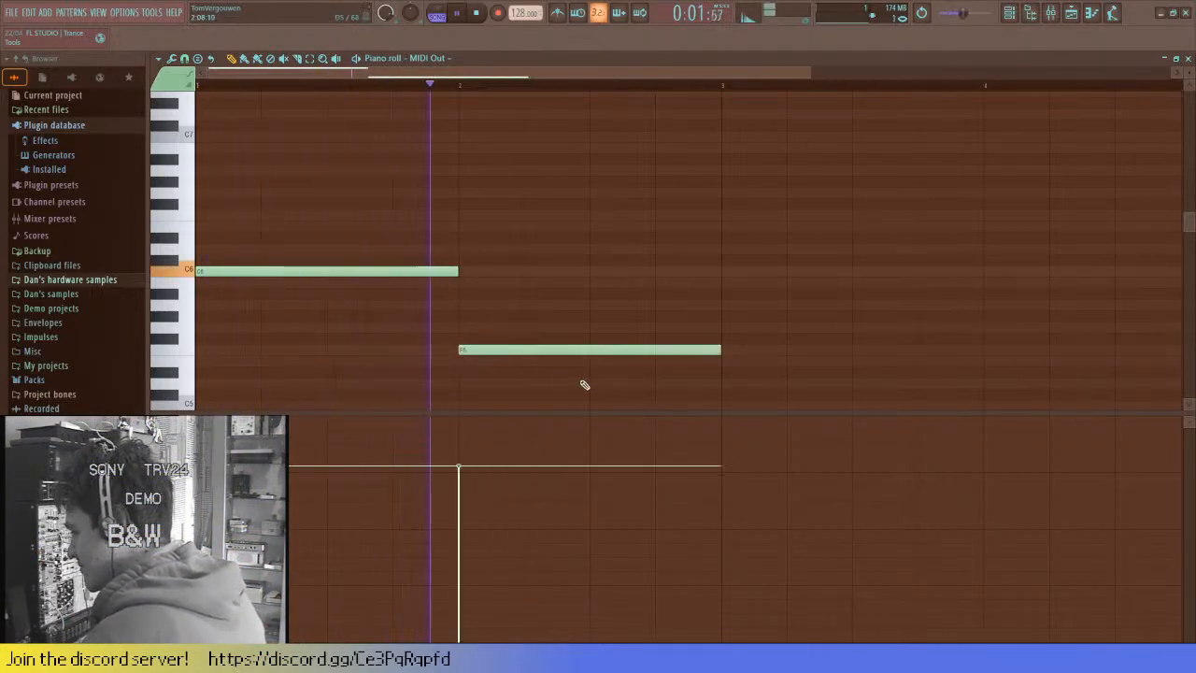
key("space")
left_click(723, 327)
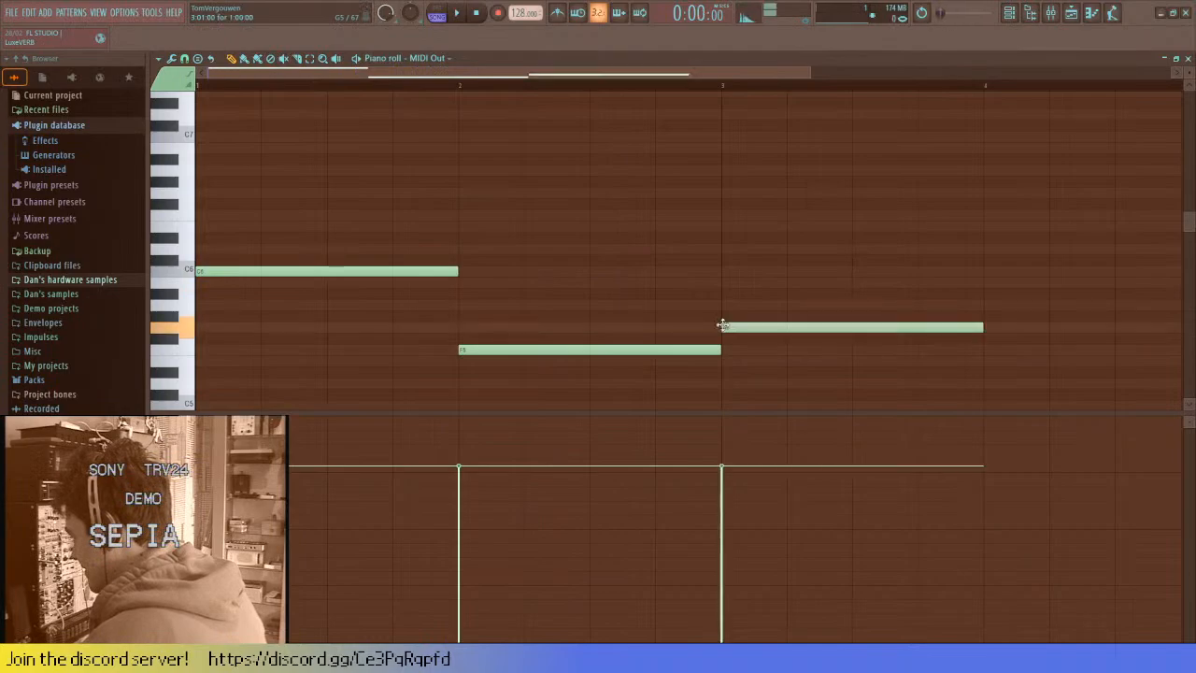
key("space")
scroll(665, 346, "down", 2)
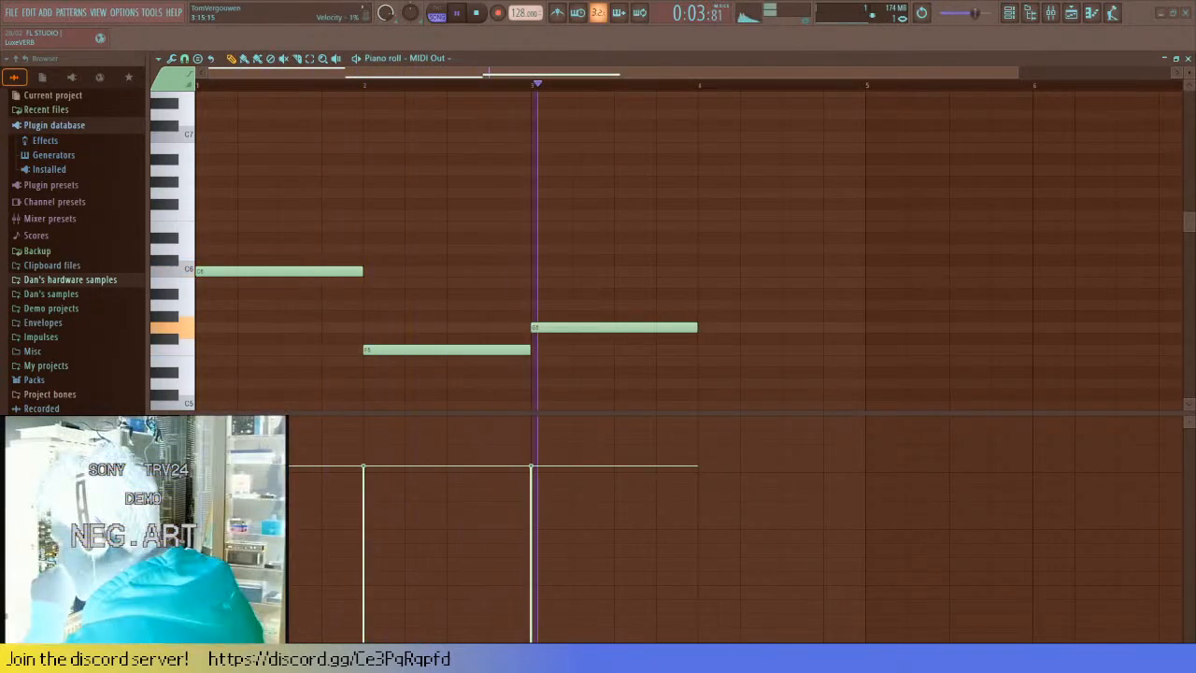
key("space")
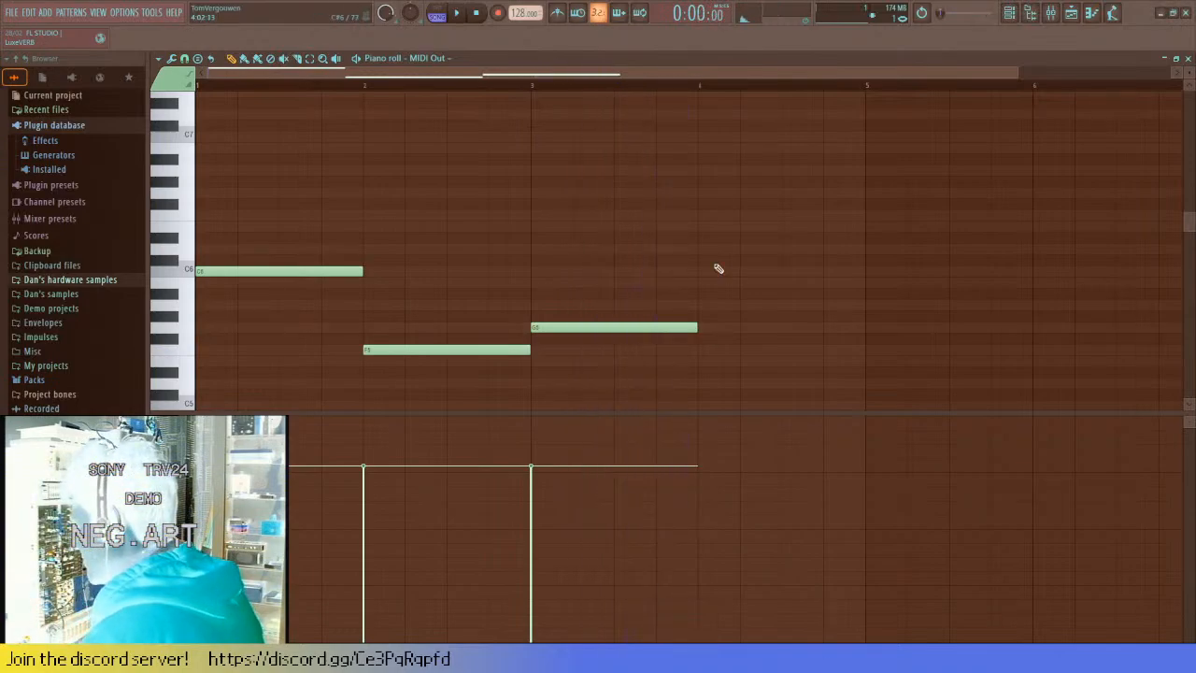
left_click_drag(704, 329, 903, 339)
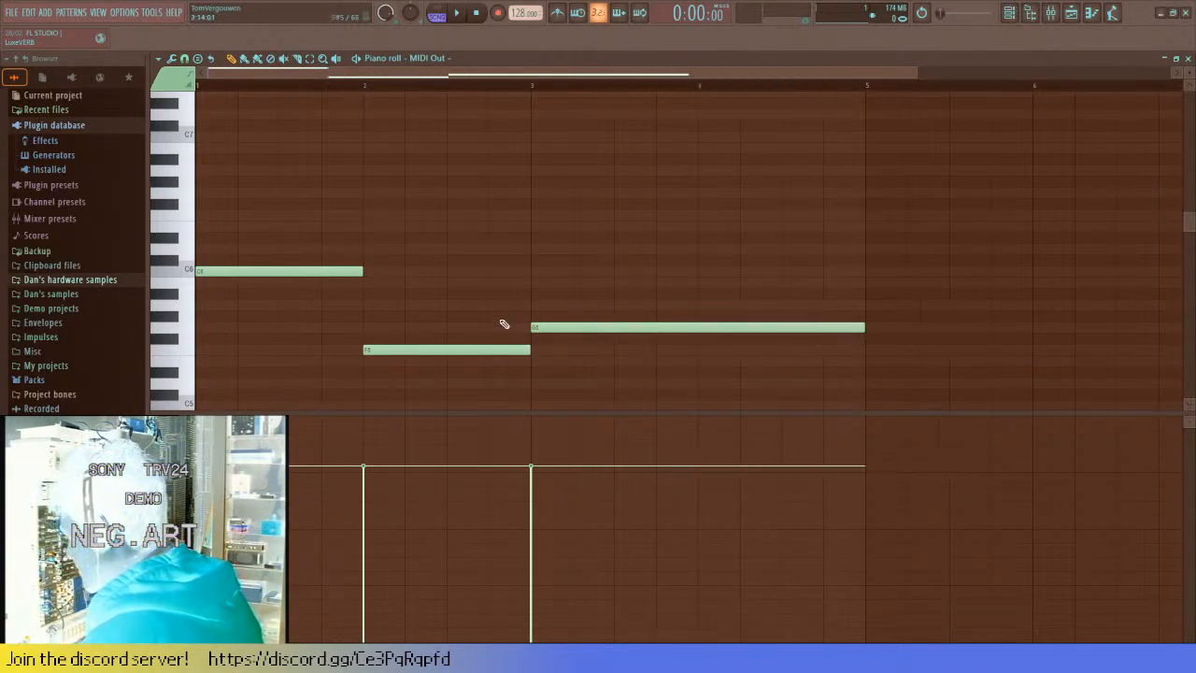
- Load Tuner on the REC mixer track and play the pattern to check the synth's tuning
left_click(1057, 16)
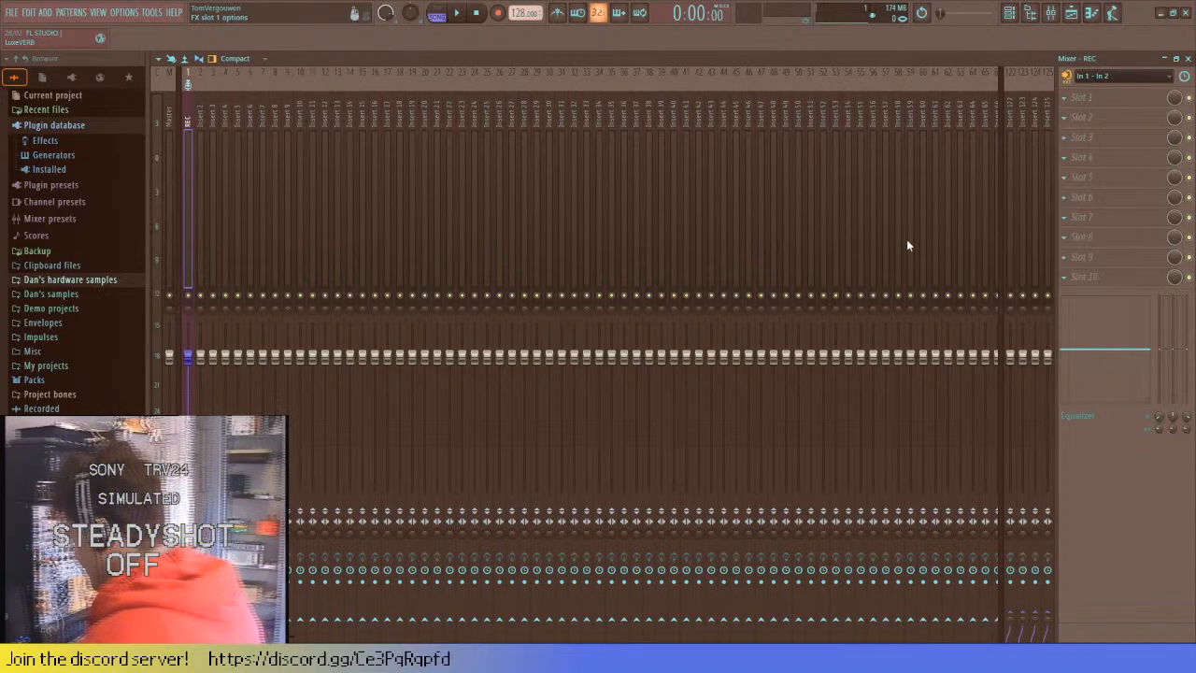
left_click(1188, 59)
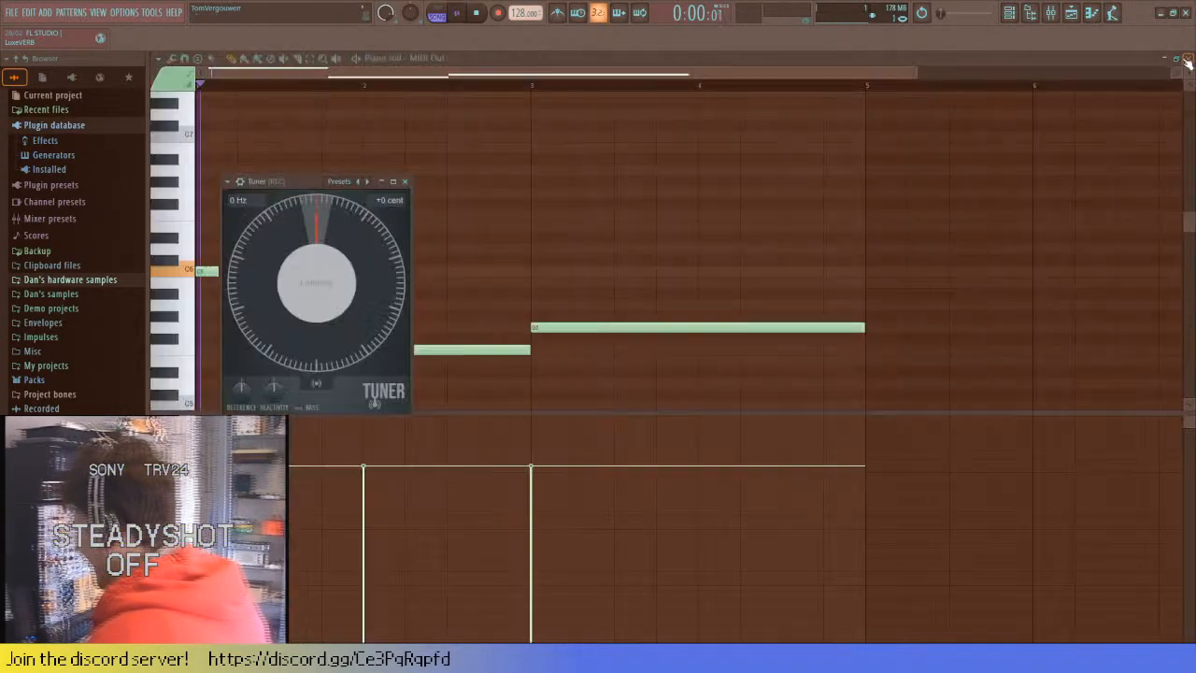
key("space")
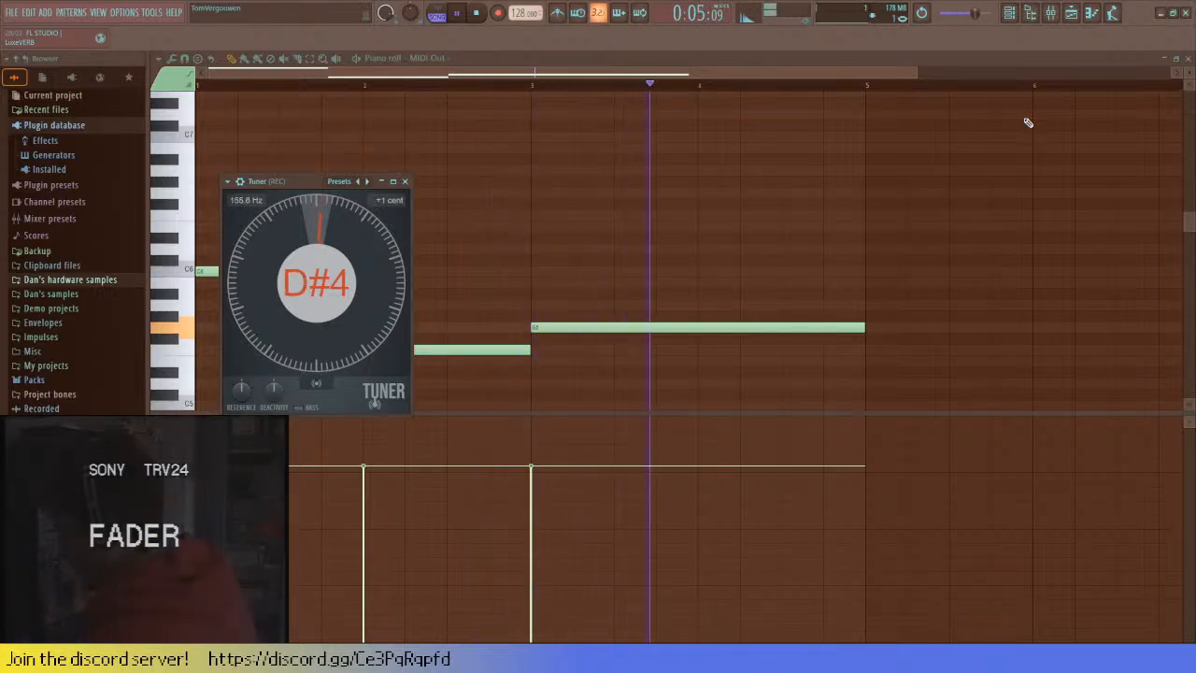
key("space")
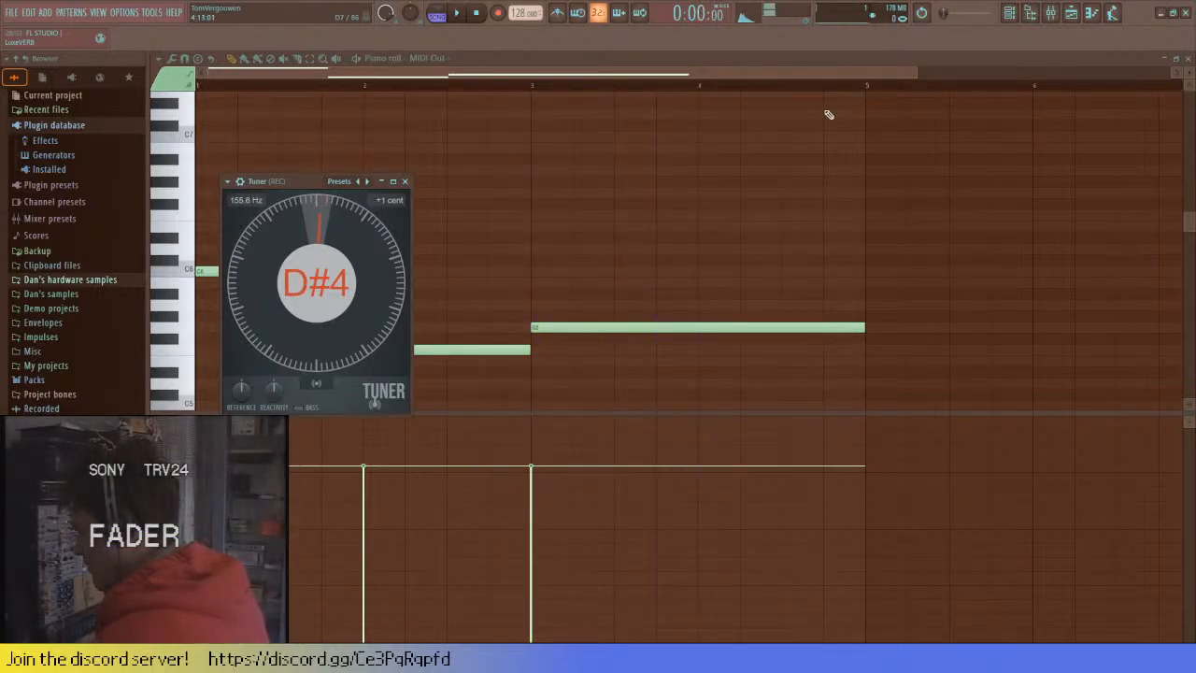
left_click(406, 181)
- Add a one-beat C7 note on beat 2 of bar 1 and play the pattern
scroll(218, 270, "up", 2)
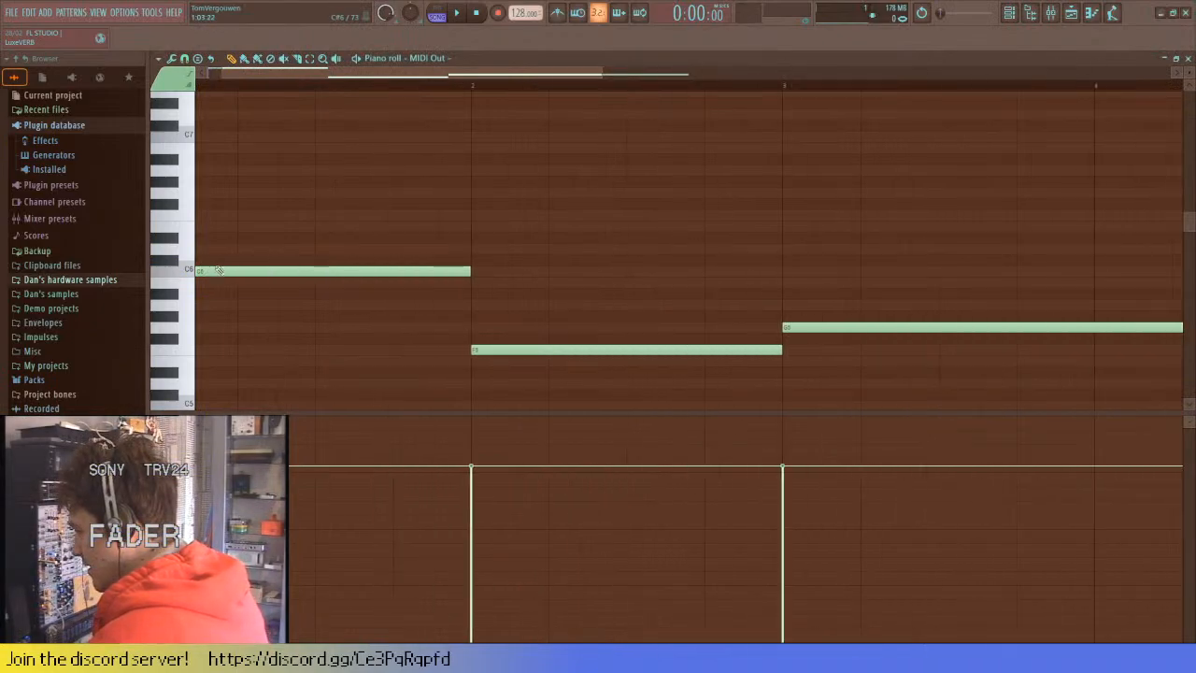
left_click_drag(241, 179, 253, 137)
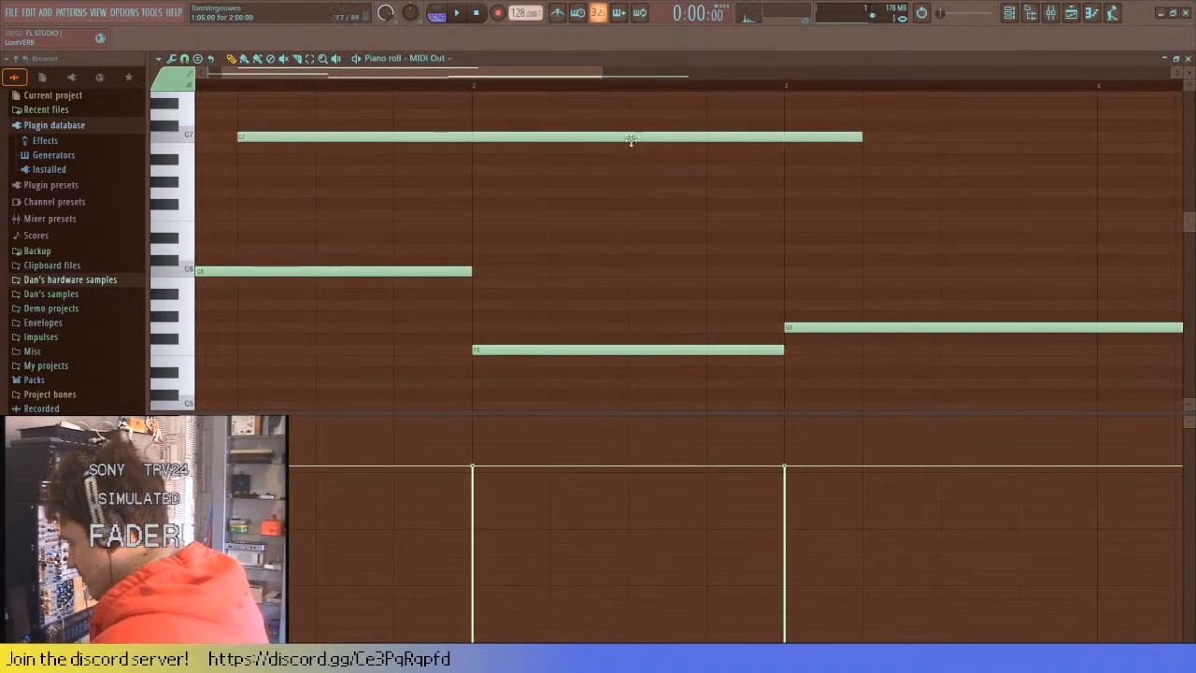
left_click_drag(858, 136, 310, 155)
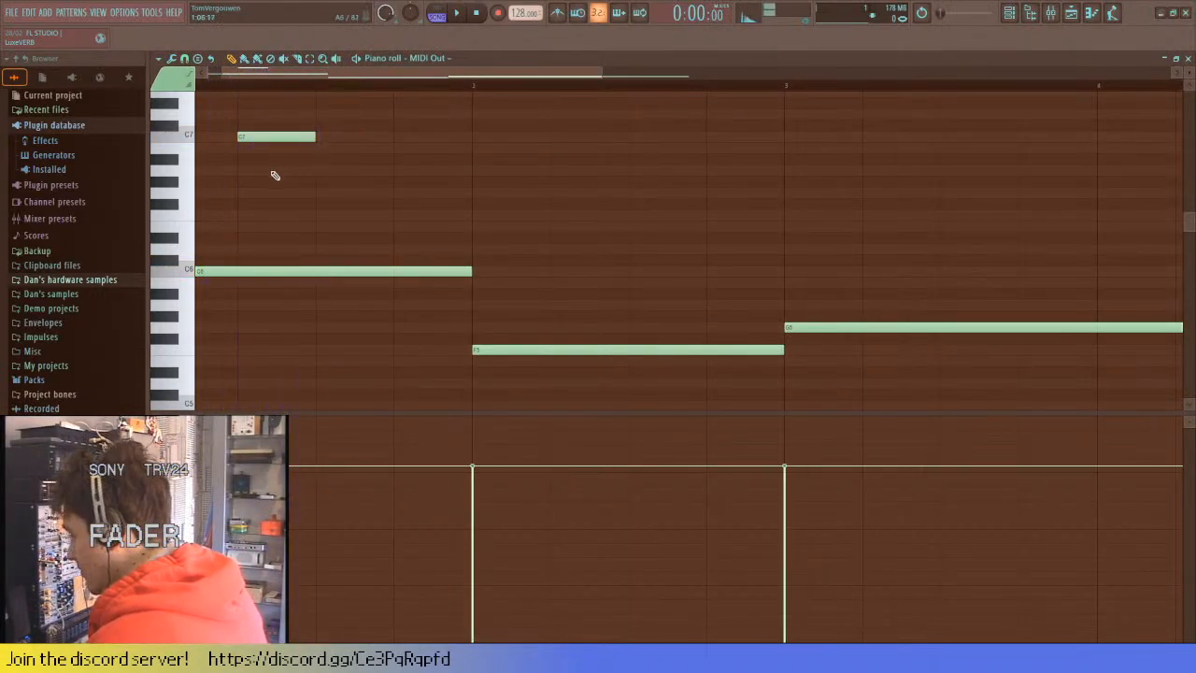
key("space")
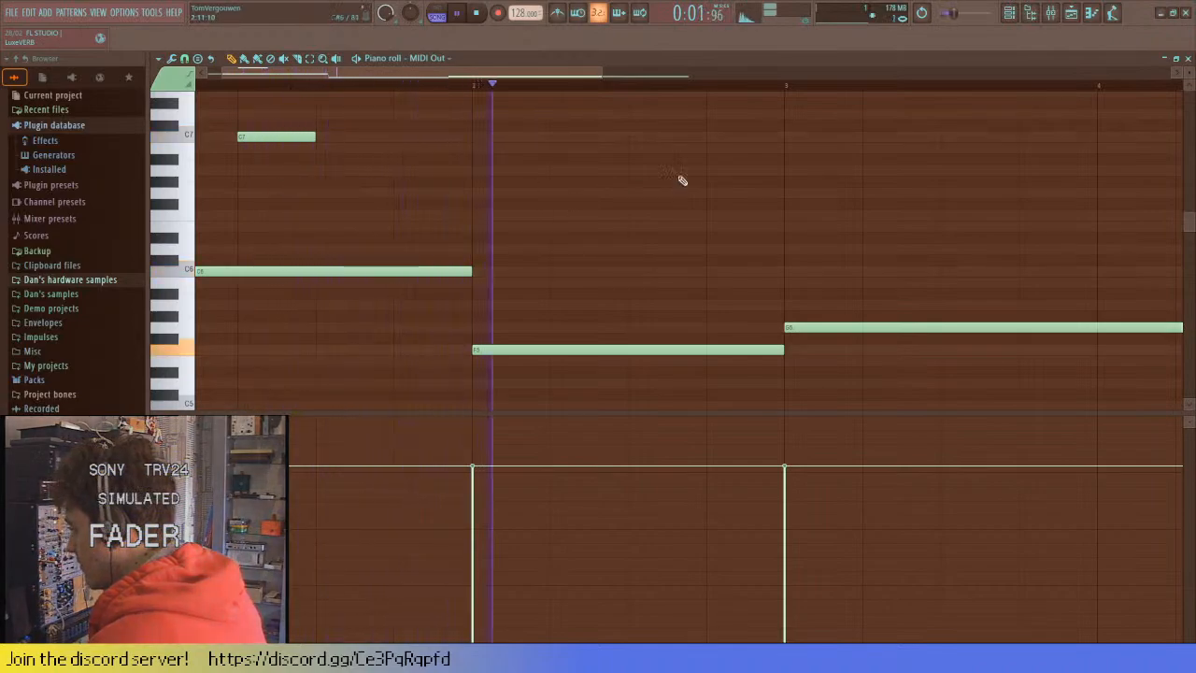
- Add one-beat G6 notes on beat 3 of bars 3 and 4 and play the pattern in the playlist
scroll(799, 187, "up", 1)
scroll(766, 240, "down", 2)
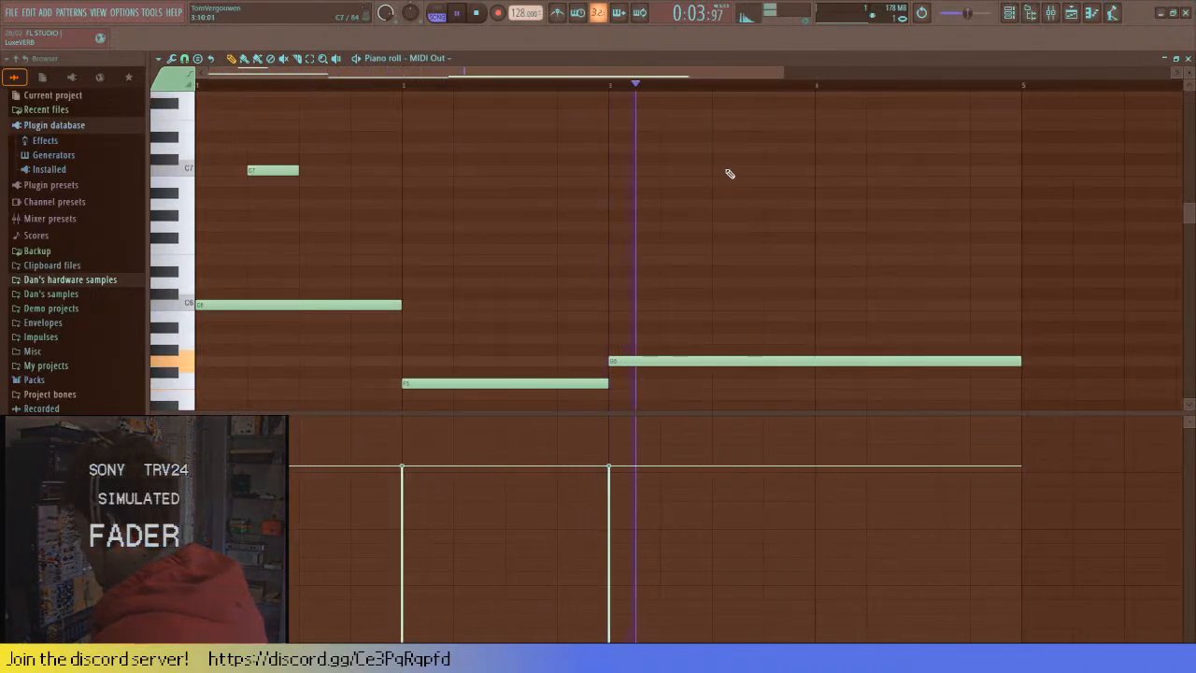
left_click(729, 161)
right_click(748, 157)
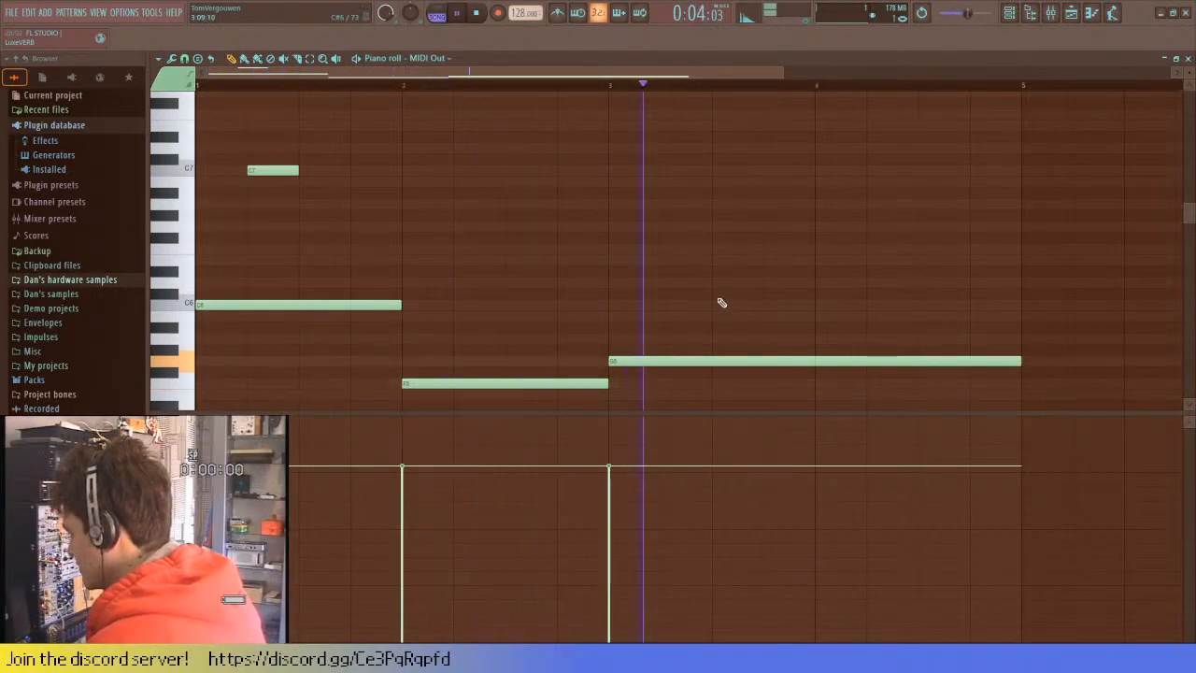
key("space")
left_click_drag(721, 297, 742, 239)
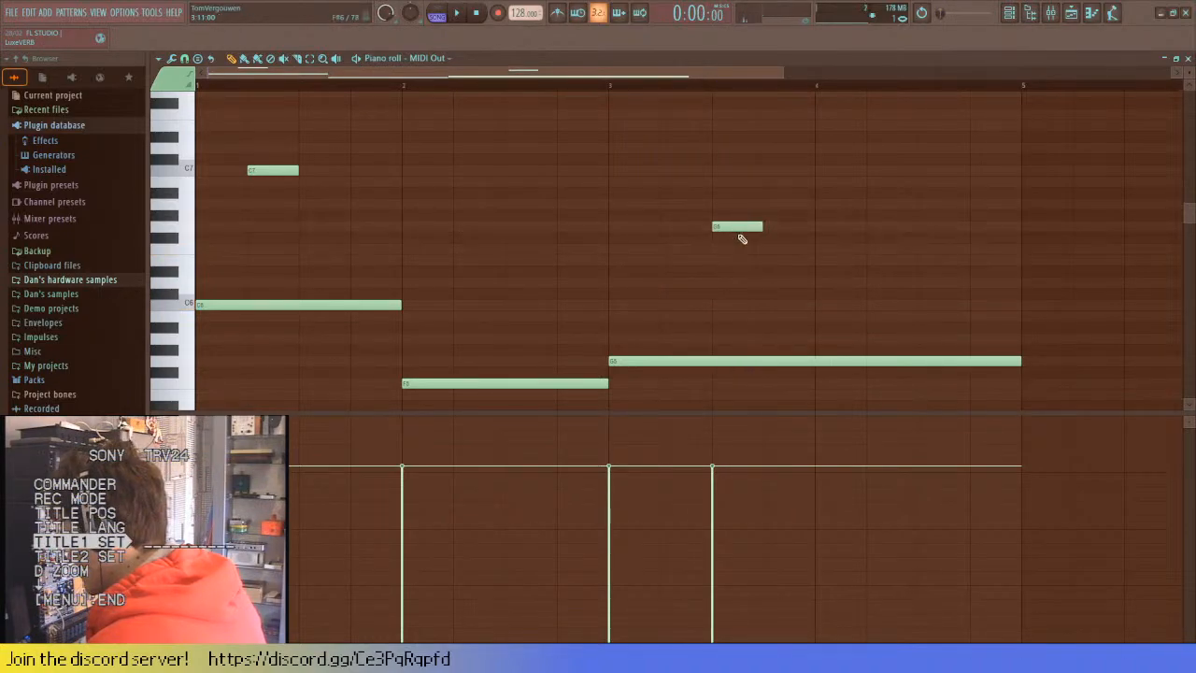
scroll(742, 238, "down", 2)
left_click(769, 228)
key("space")
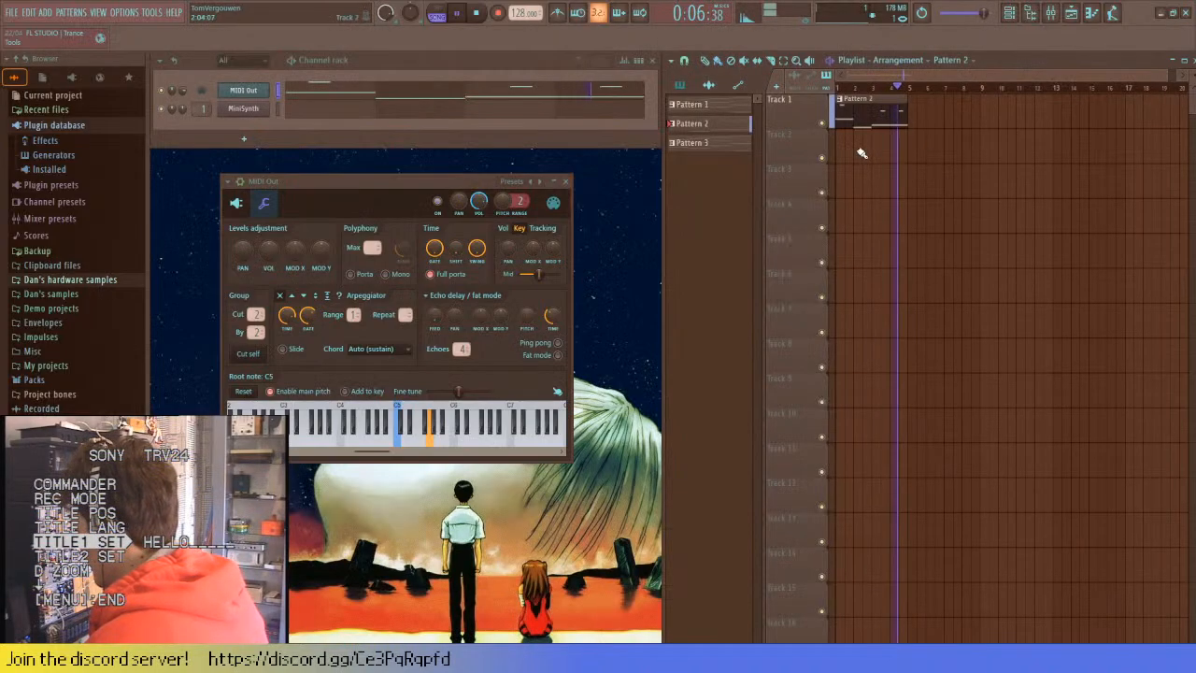
key("space")
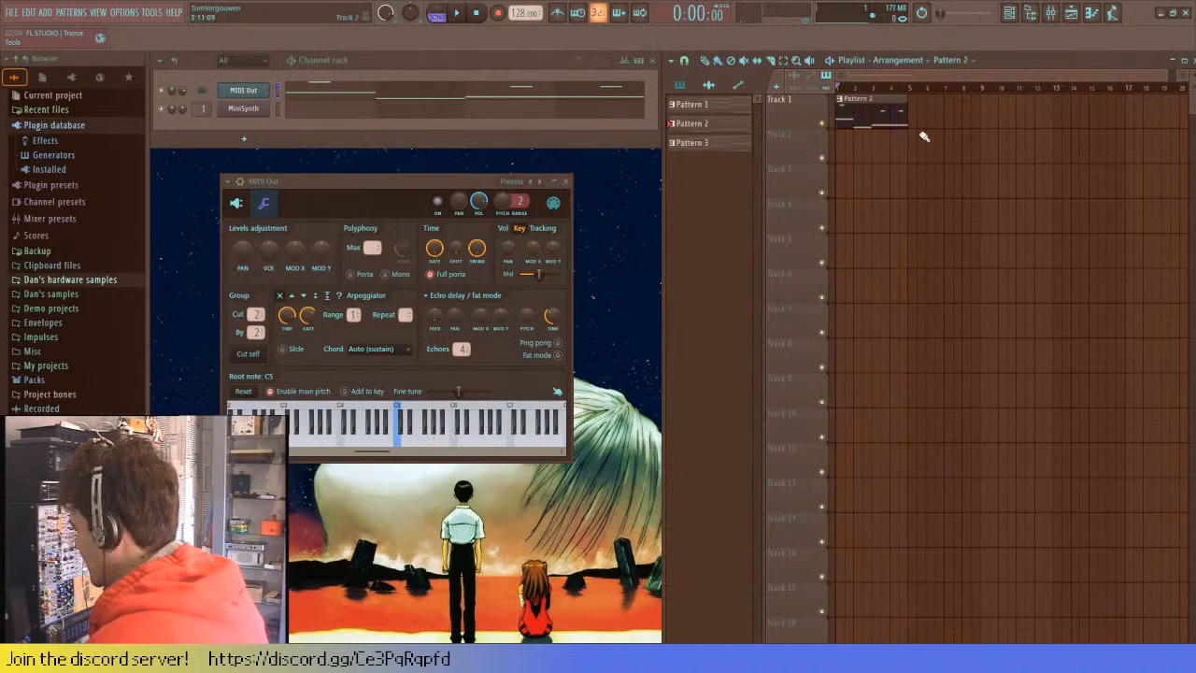
left_click_drag(957, 115, 857, 109)
key("ctrl+b")
scroll(753, 182, "up", 3)
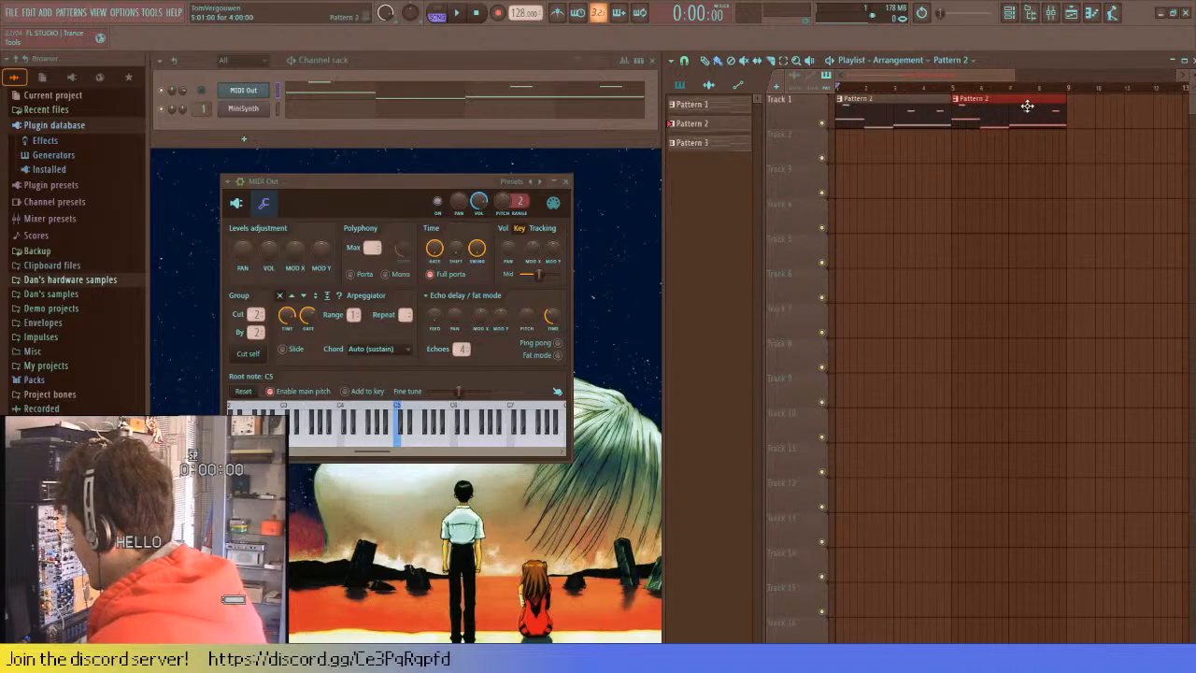
right_click(1027, 106)
- Play Pattern 2 in the playlist and shift its clip one beat later on Track 1
key("space")
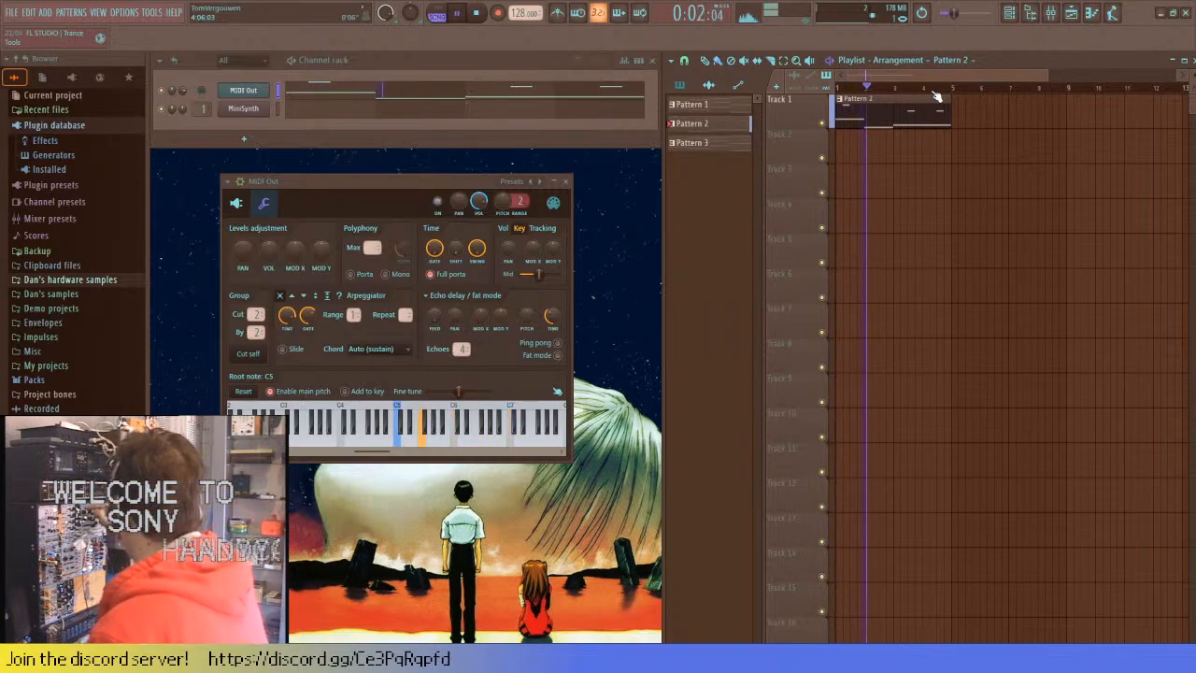
key("space")
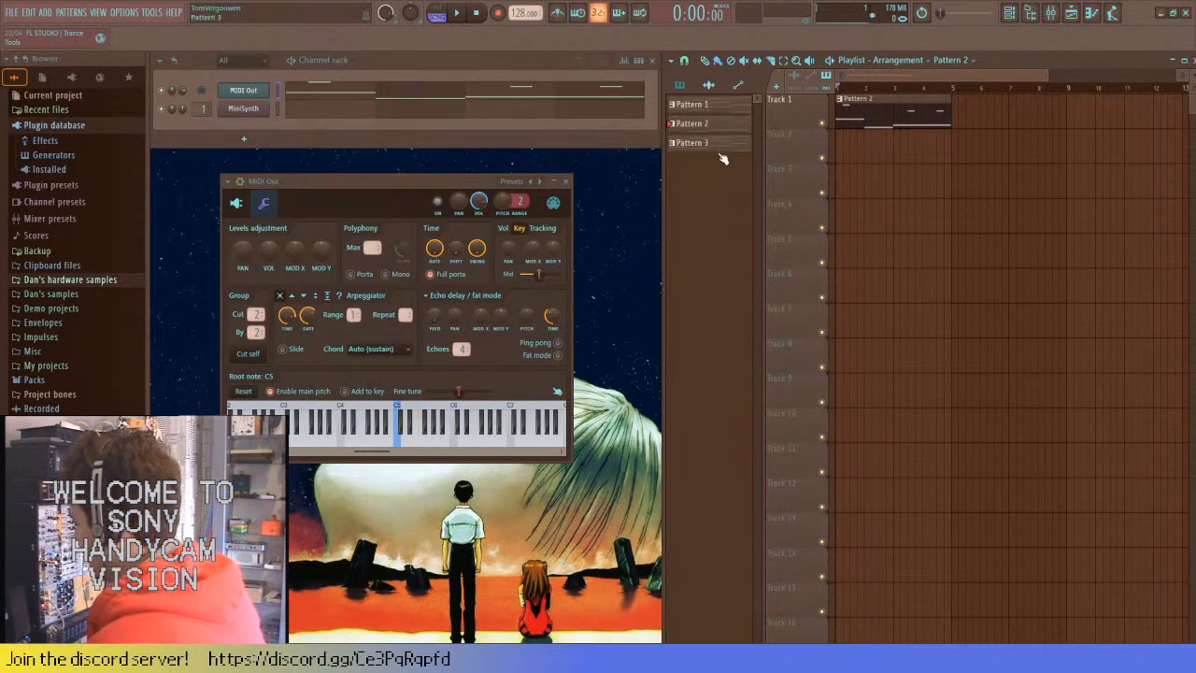
scroll(866, 120, "up", 3)
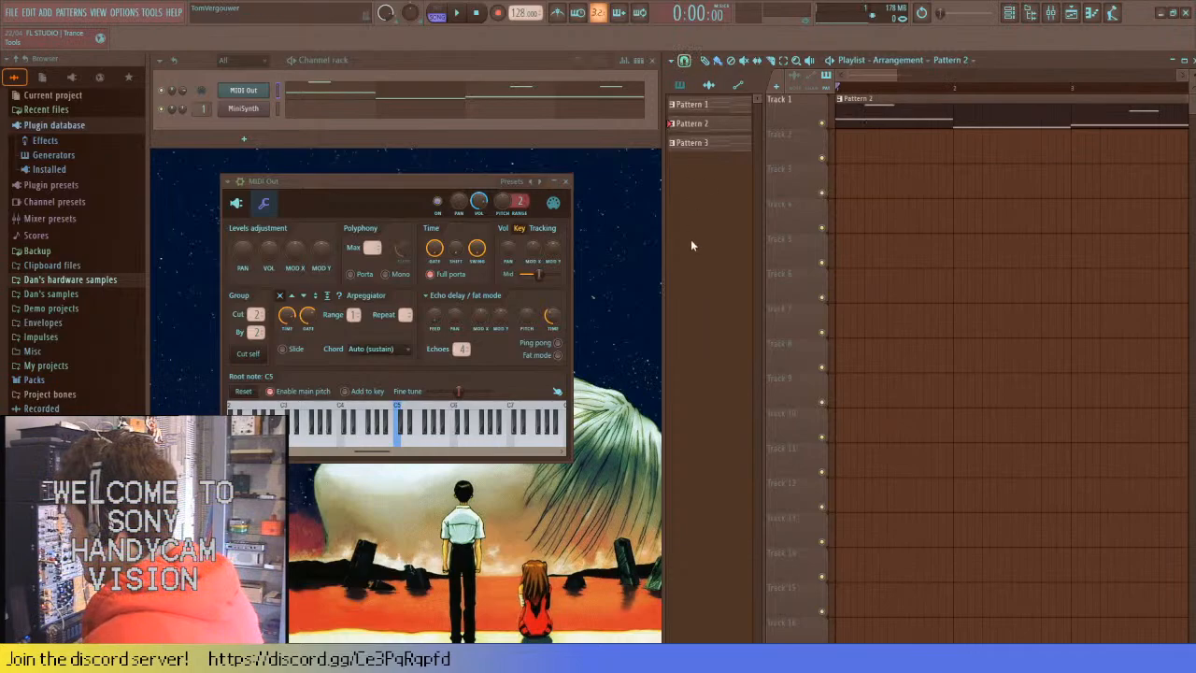
left_click_drag(883, 112, 912, 111)
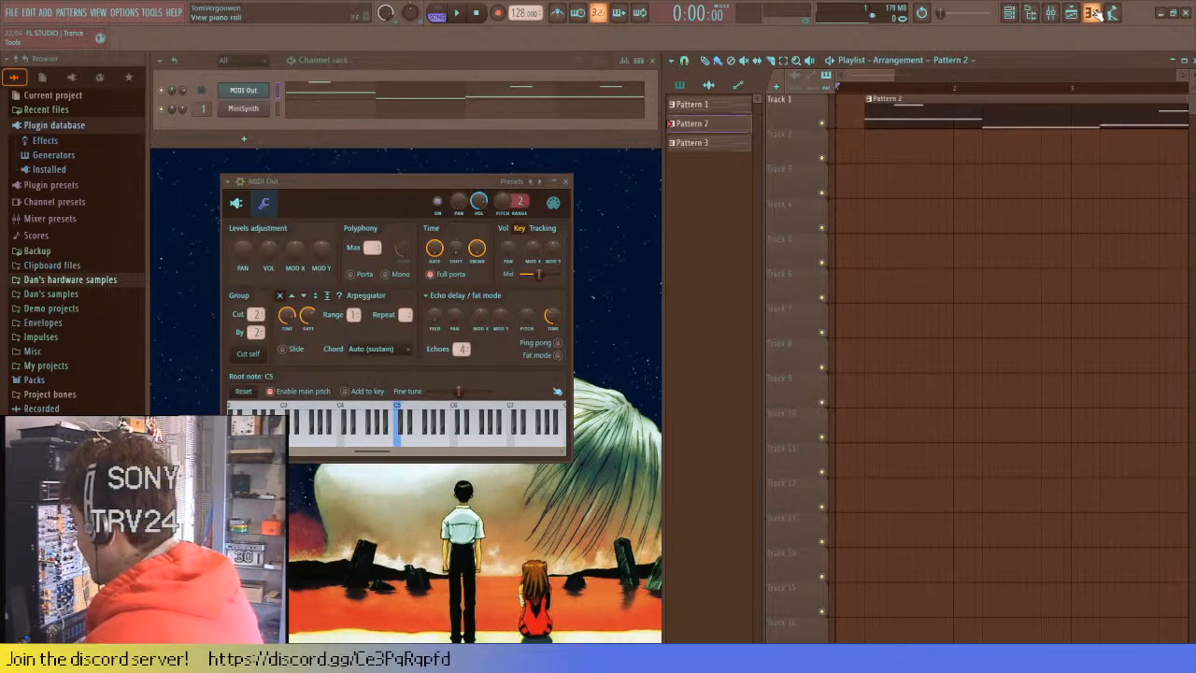
- Record the synth's audio through the REC mixer track into the playlist while the full four-bar pattern plays
left_click(1051, 12)
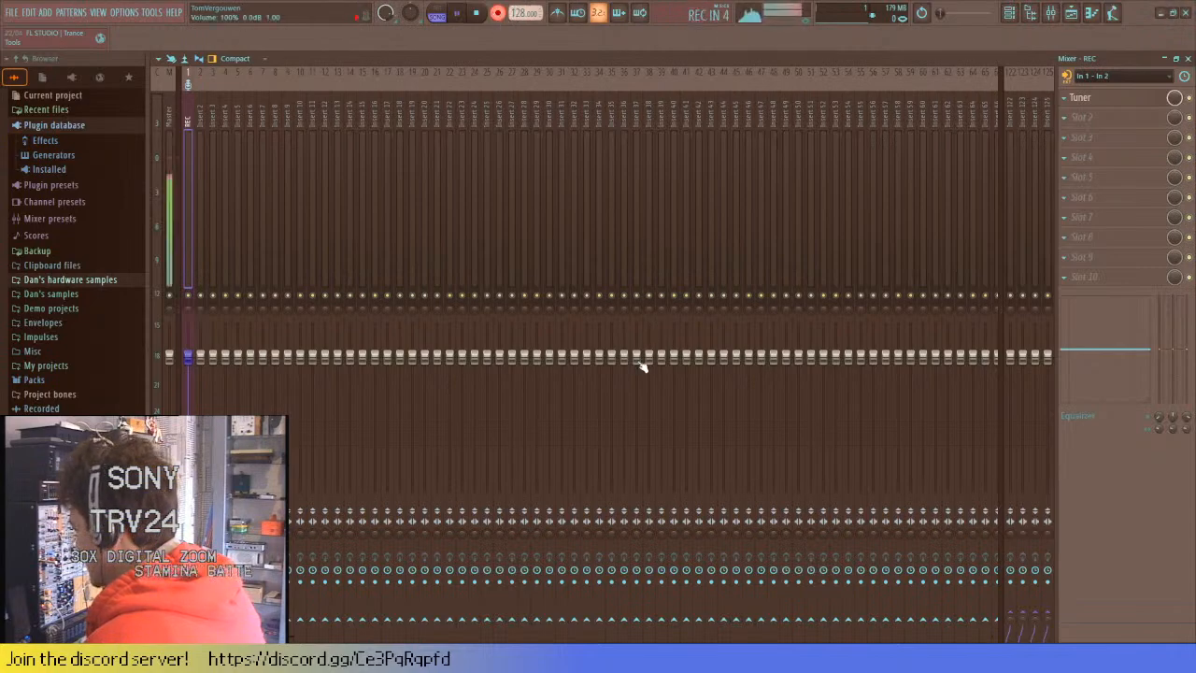
key("F9")
key("space")
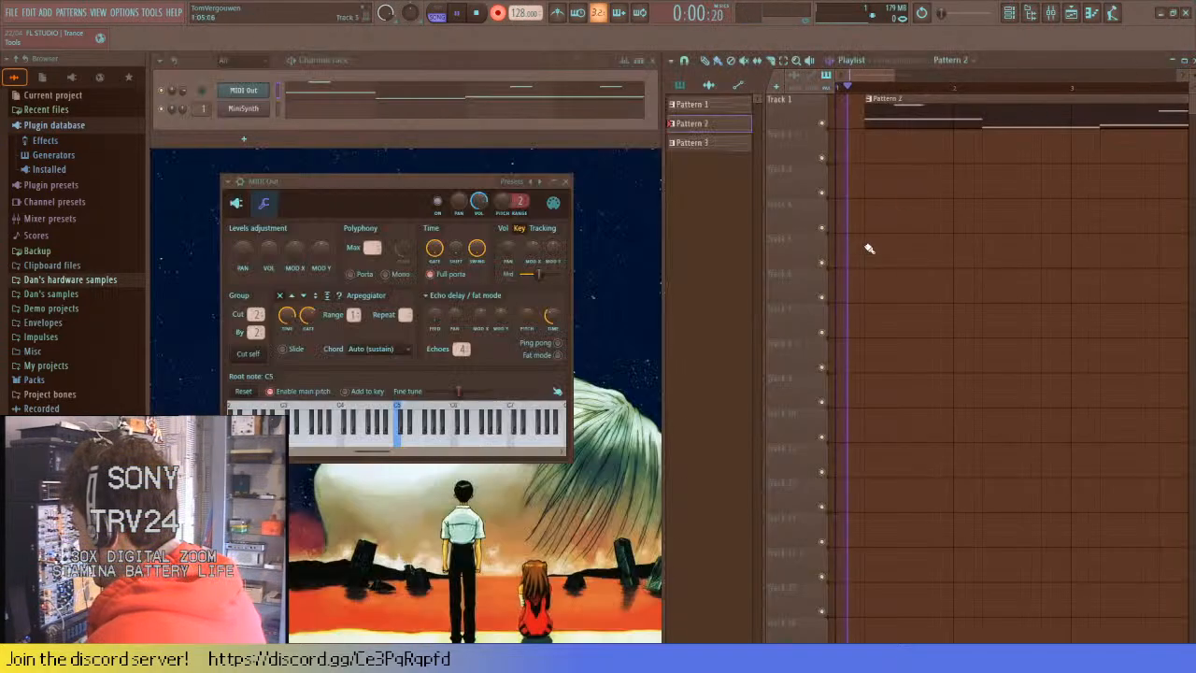
scroll(868, 246, "down", 3)
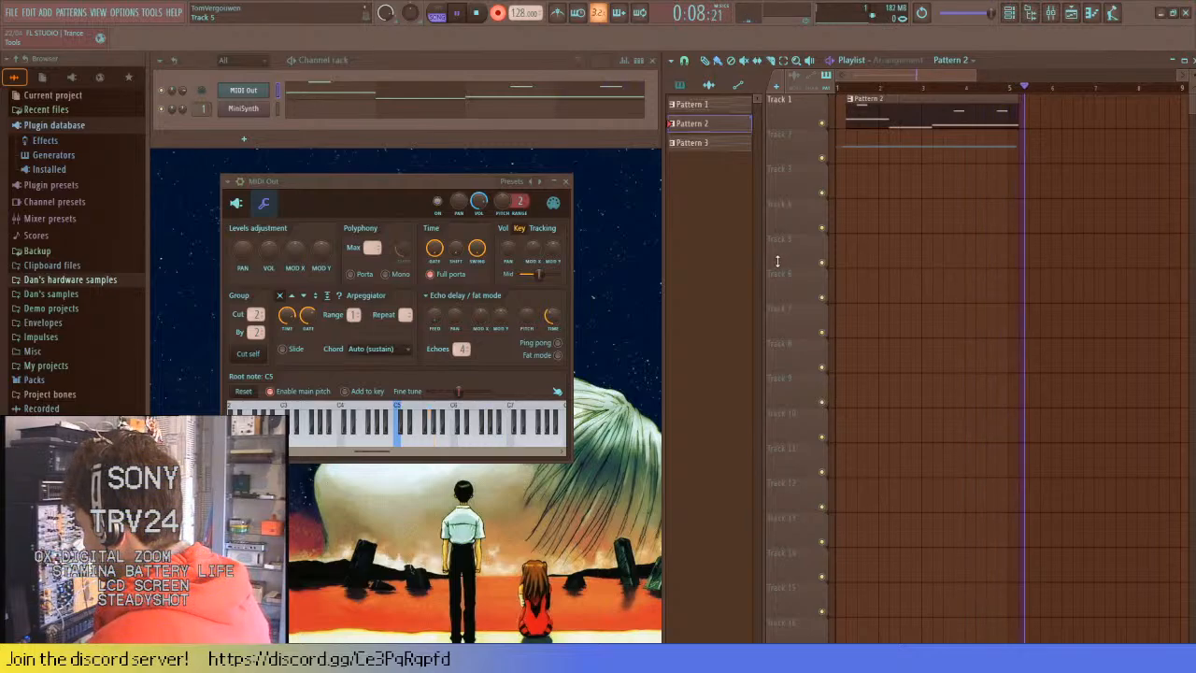
key("space")
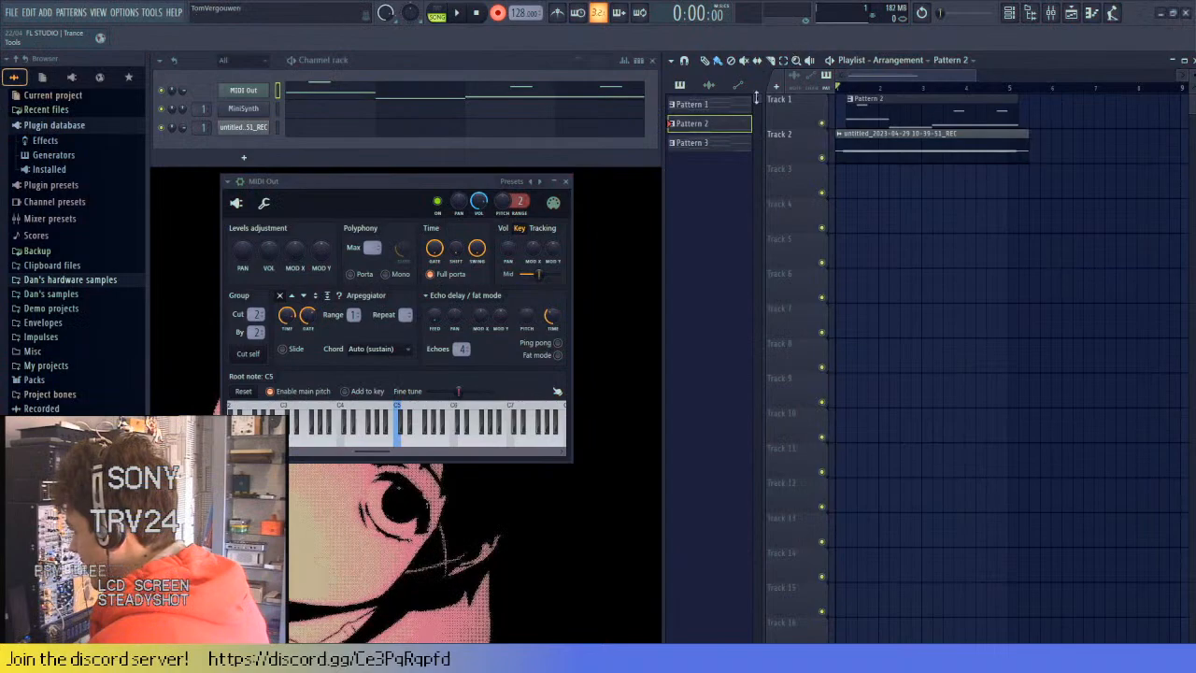
- Normalize the recorded audio clip in its channel settings
left_click_drag(480, 180, 491, 155)
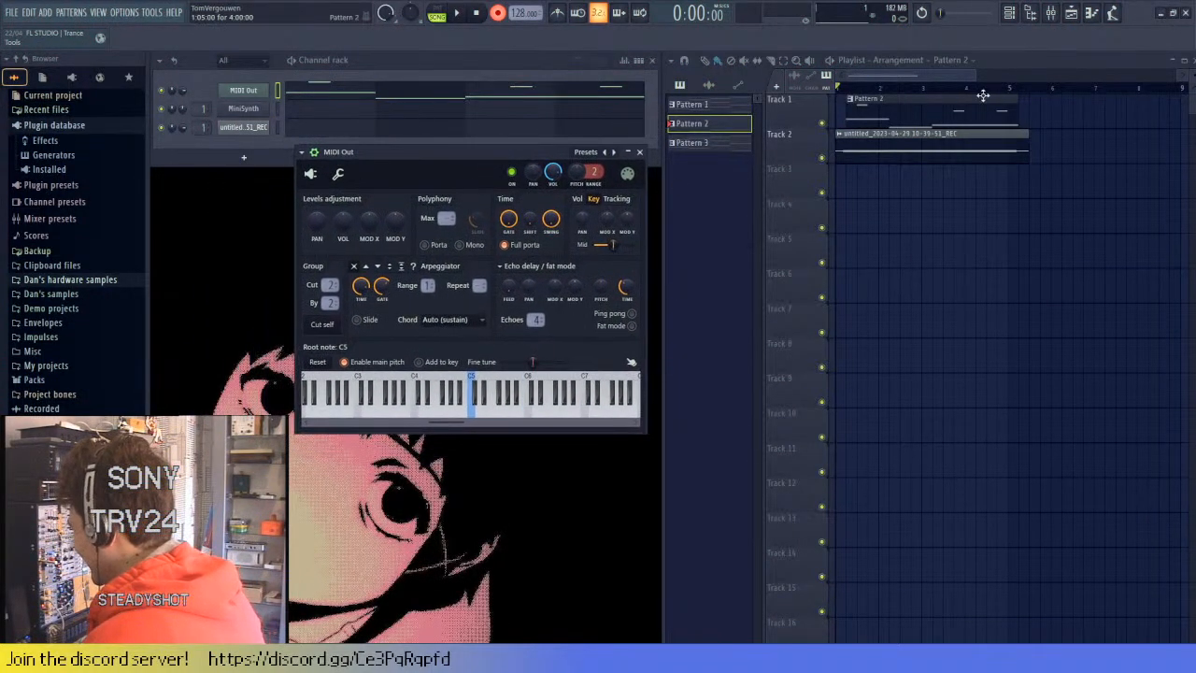
double_click(870, 142)
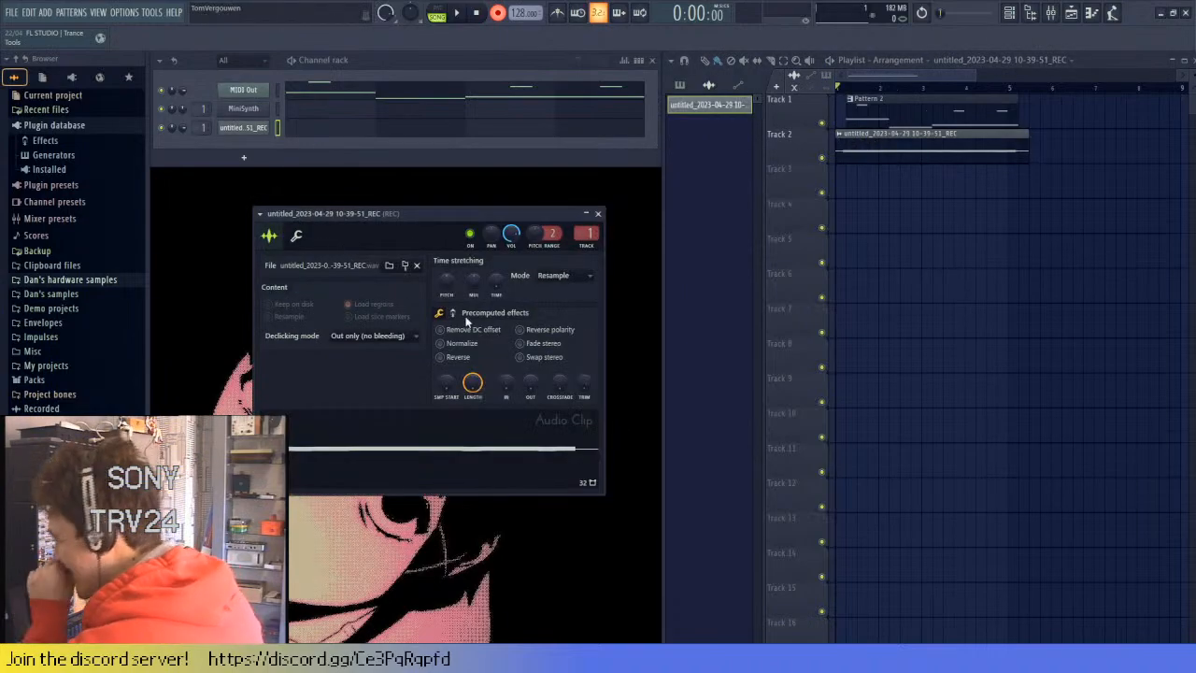
left_click(441, 343)
left_click(599, 214)
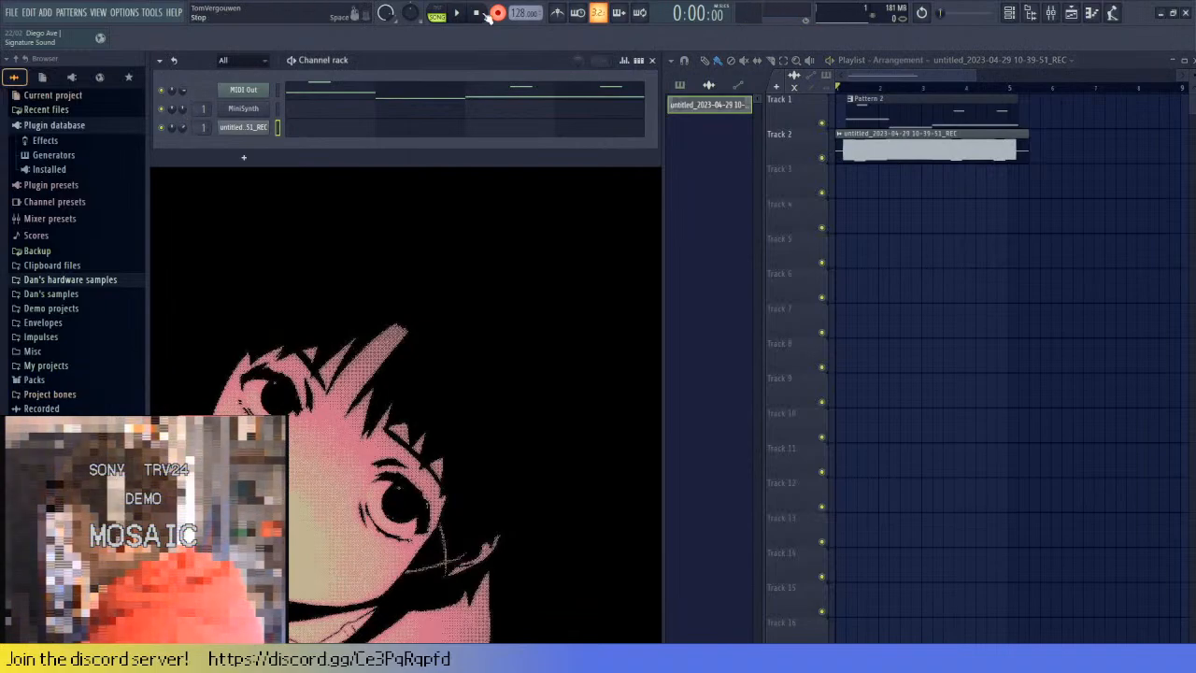
- Delete the Pattern 2 clip from Track 1 and trim the recording's silent start so its sound begins at bar 1
right_click(908, 110)
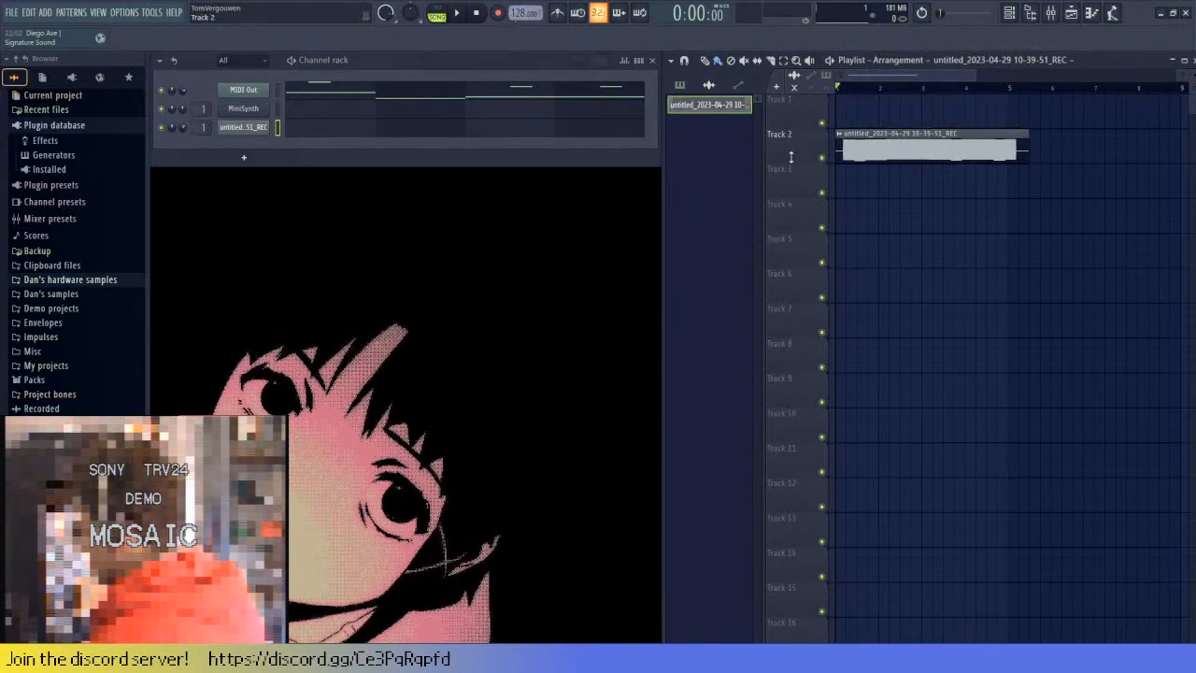
scroll(798, 160, "up", 4)
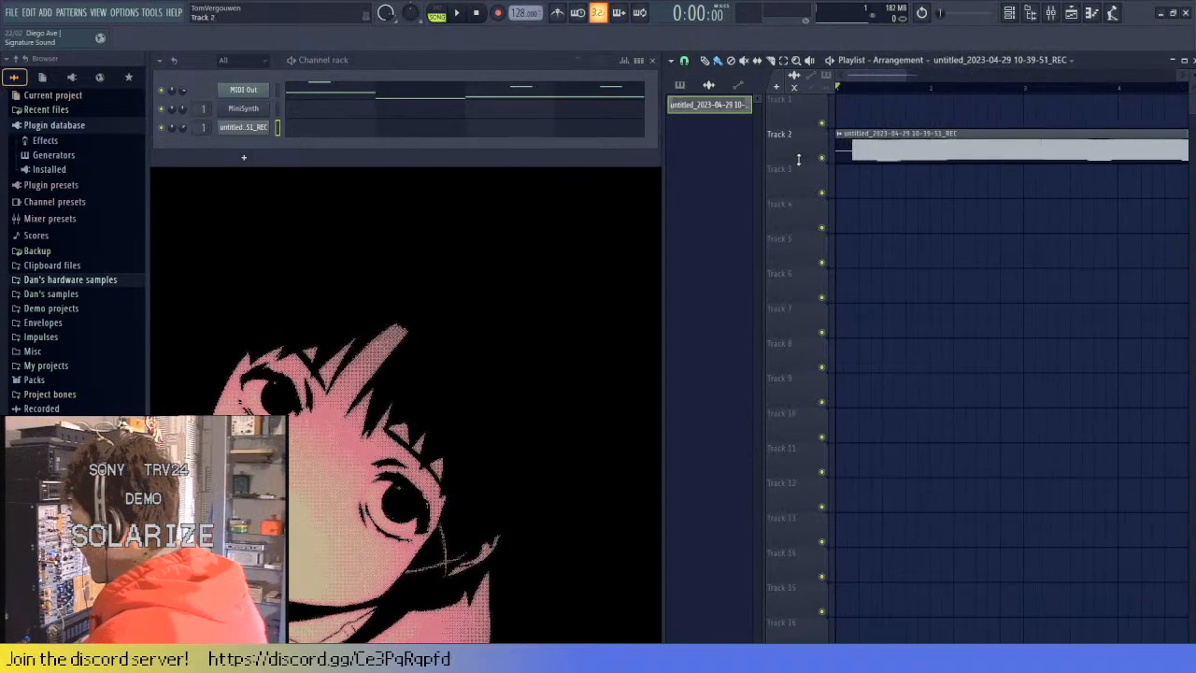
left_click_drag(837, 156, 888, 161)
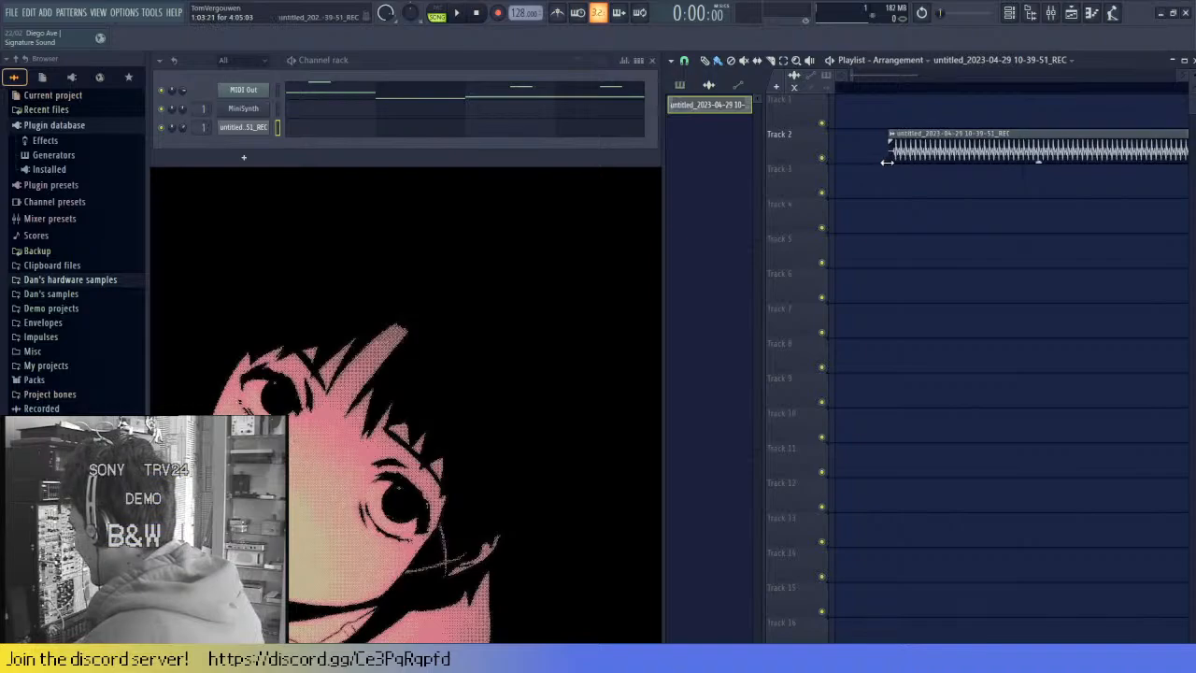
scroll(871, 176, "down", 4)
scroll(871, 176, "down", 3)
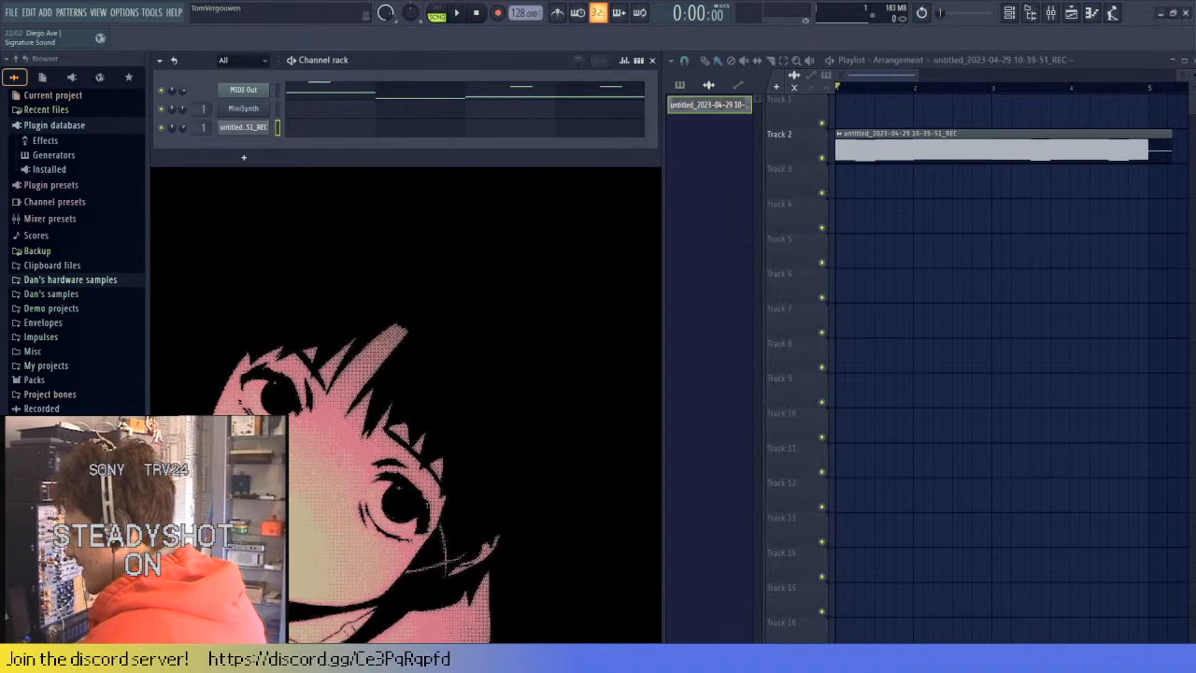
- Load the normalized recording into a new Slicex channel and delete its audio clip from the playlist
double_click(974, 160)
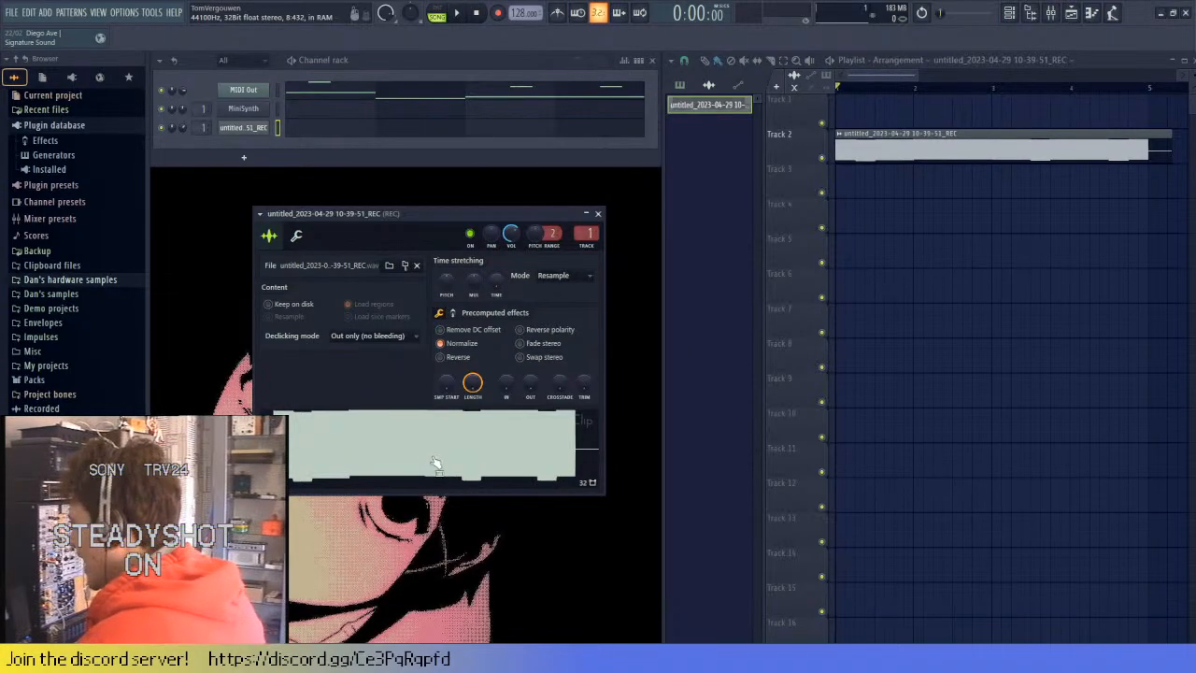
left_click_drag(434, 459, 258, 146)
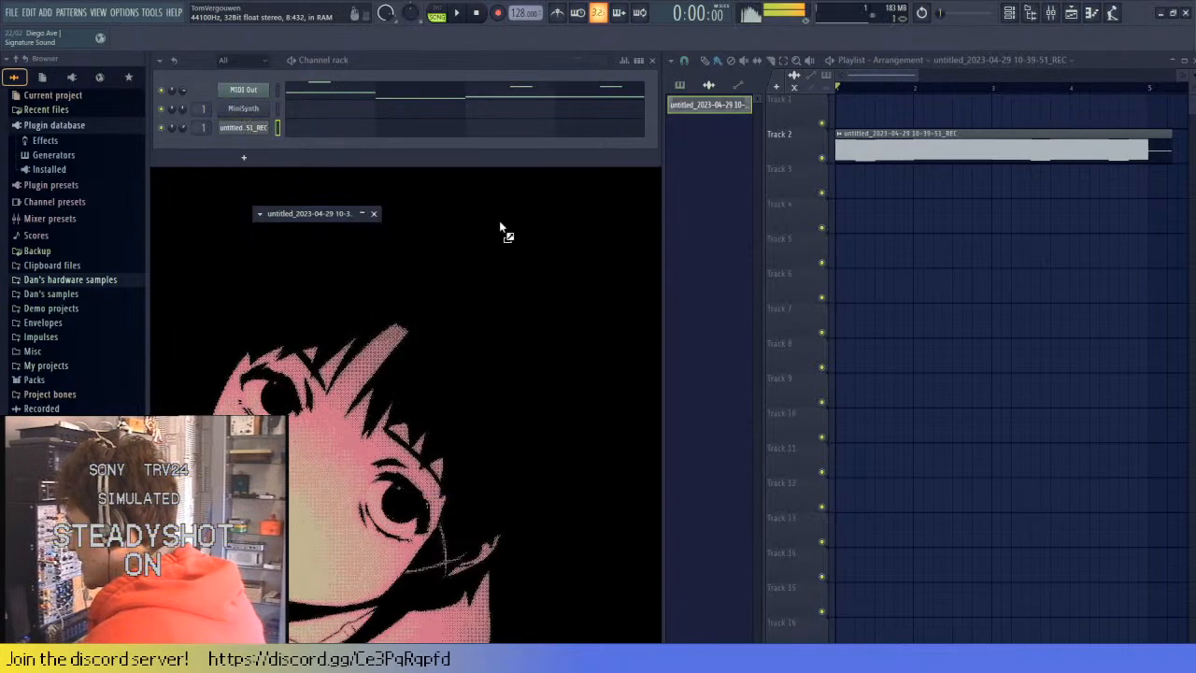
left_click_drag(499, 228, 923, 282)
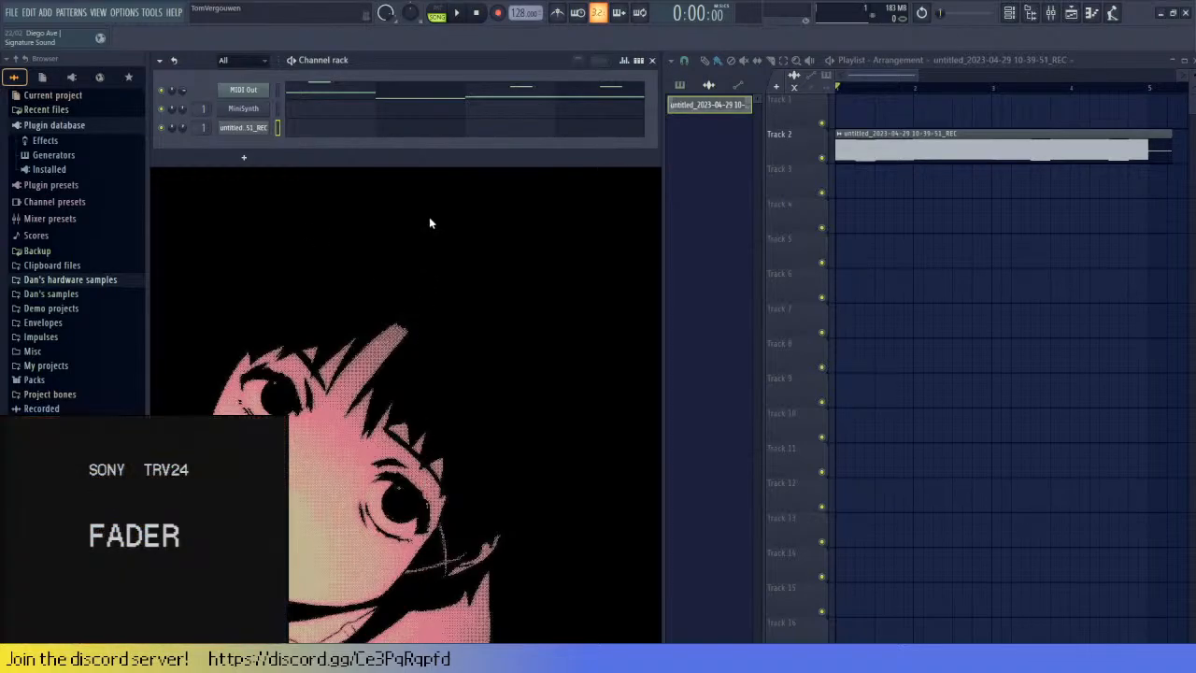
left_click(330, 193)
left_click(257, 148)
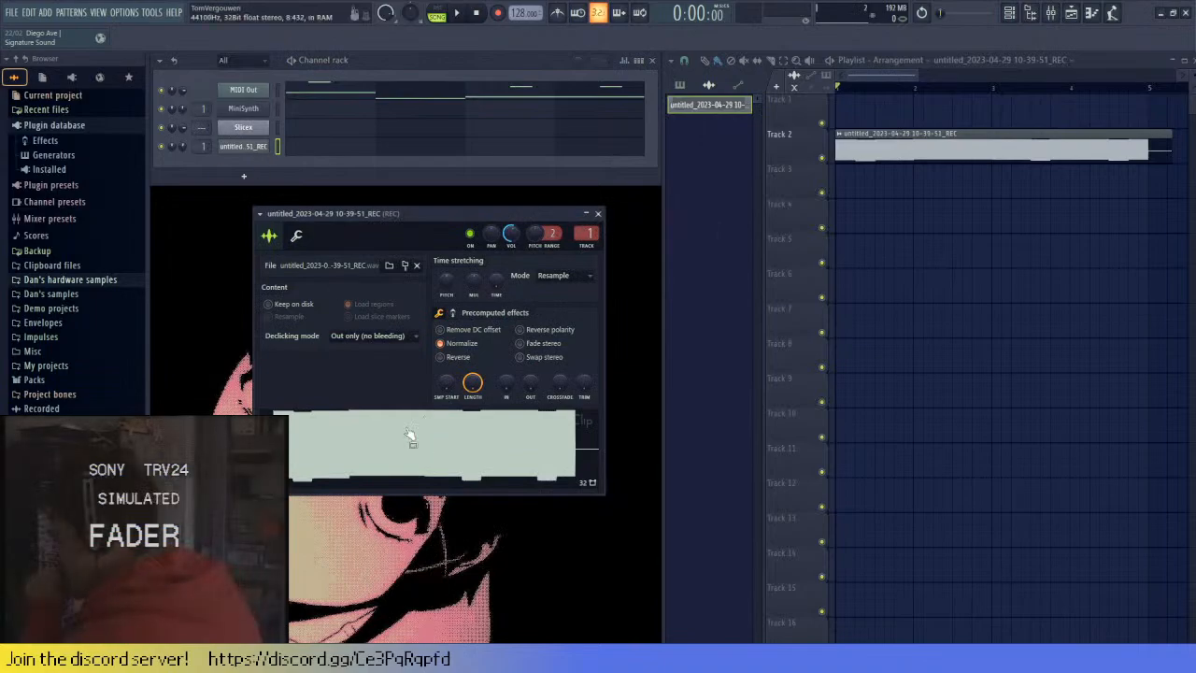
left_click_drag(410, 435, 241, 128)
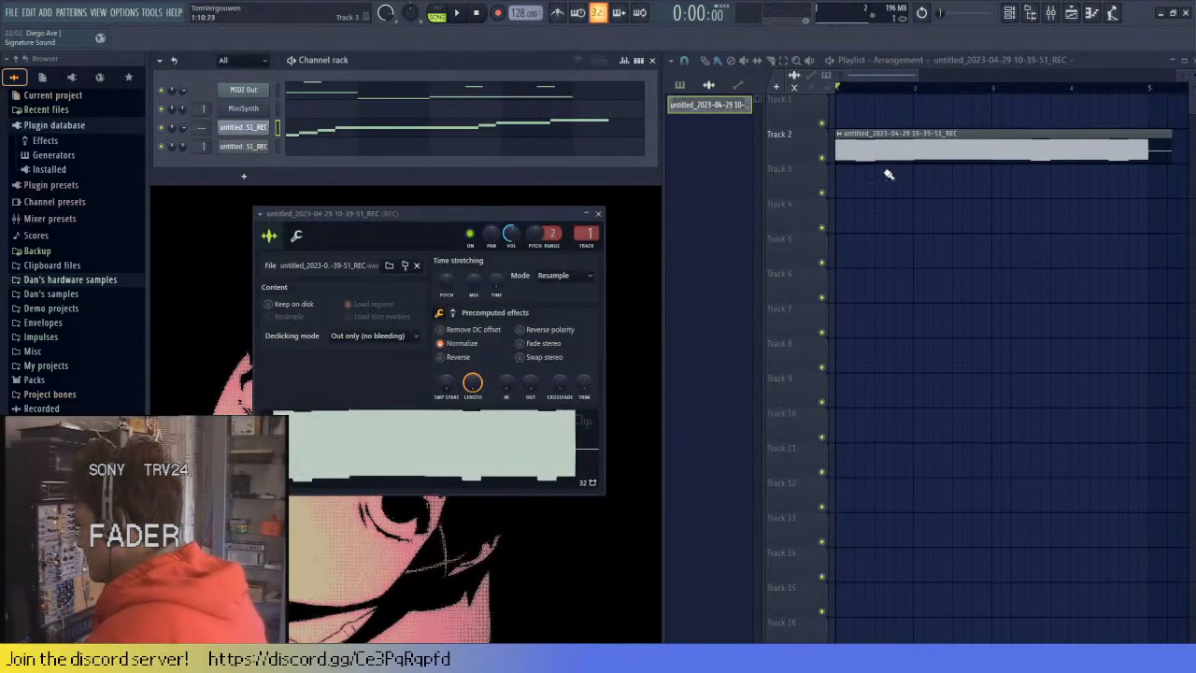
right_click(888, 152)
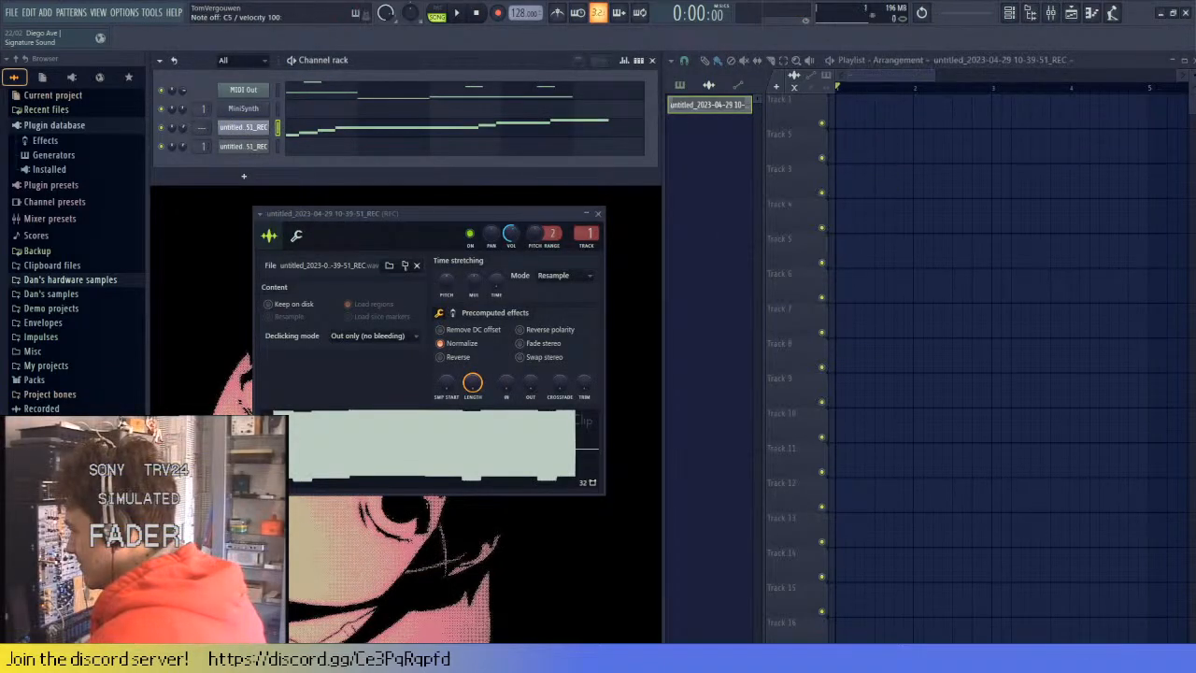
- Raise the Slicex channel's volume multiplier to 155% and audition the channel
left_click(255, 129)
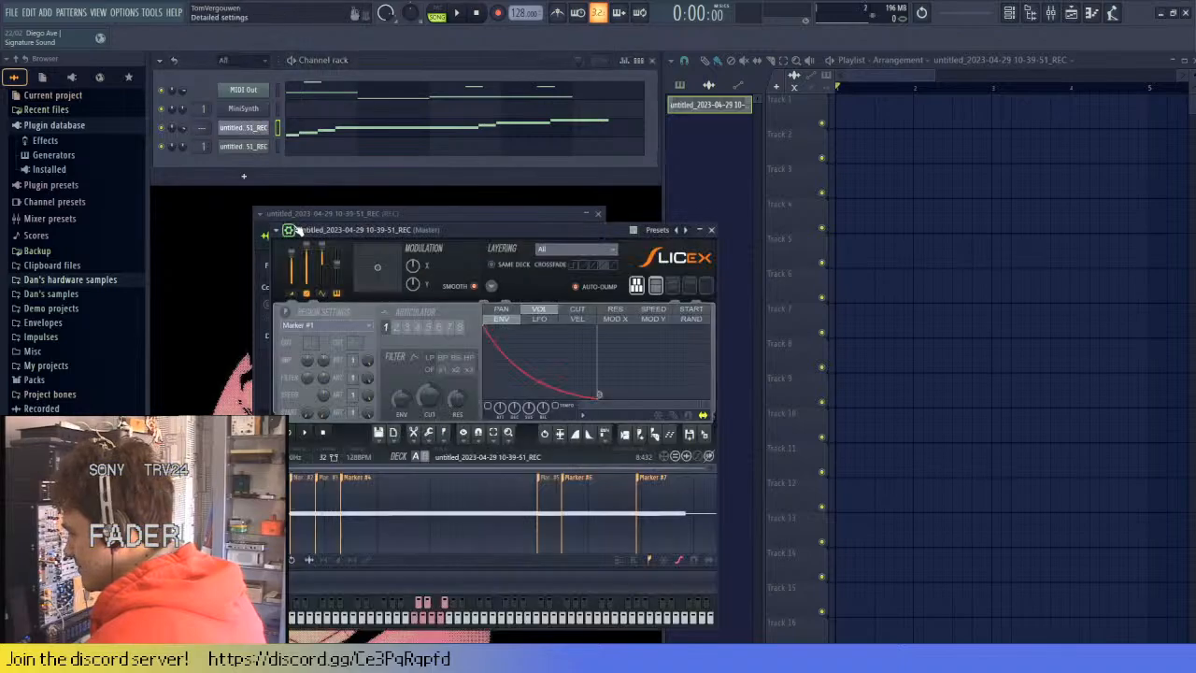
left_click(290, 230)
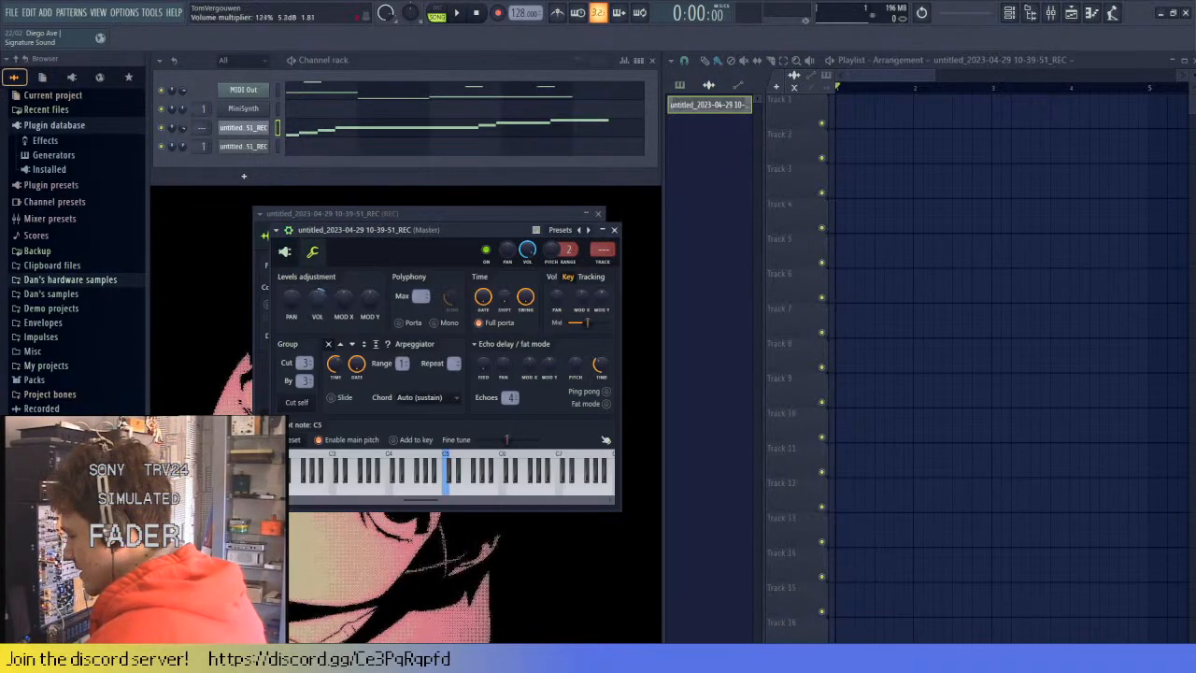
left_click(279, 133)
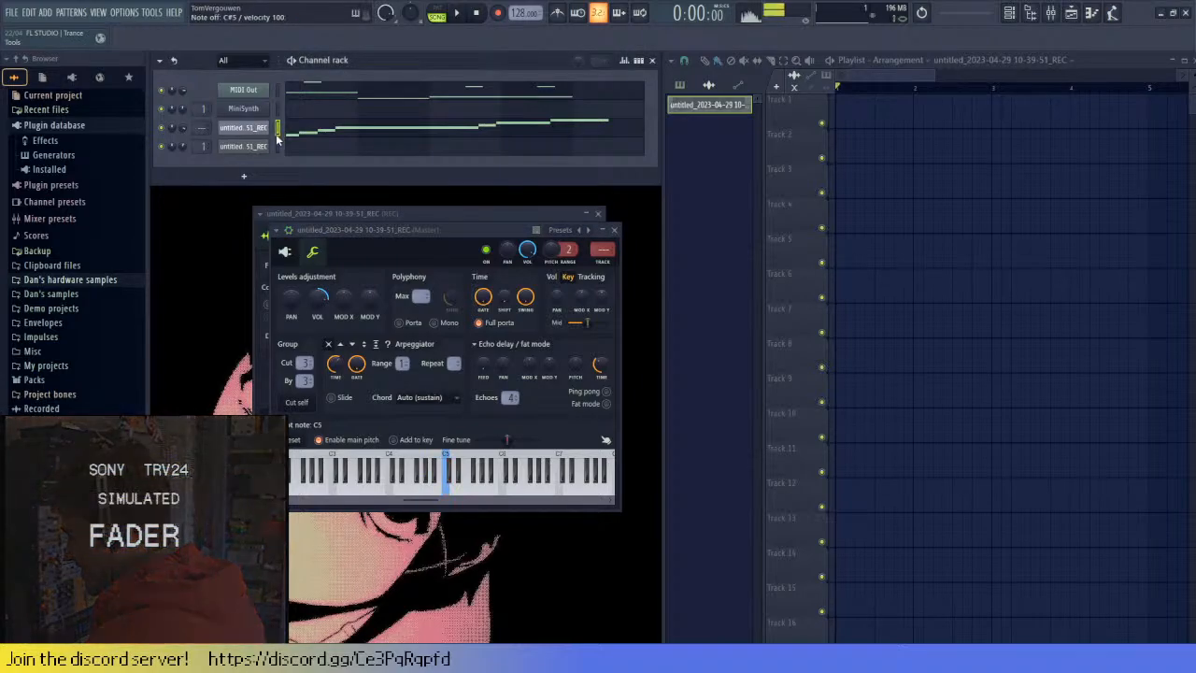
left_click_drag(331, 304, 320, 298)
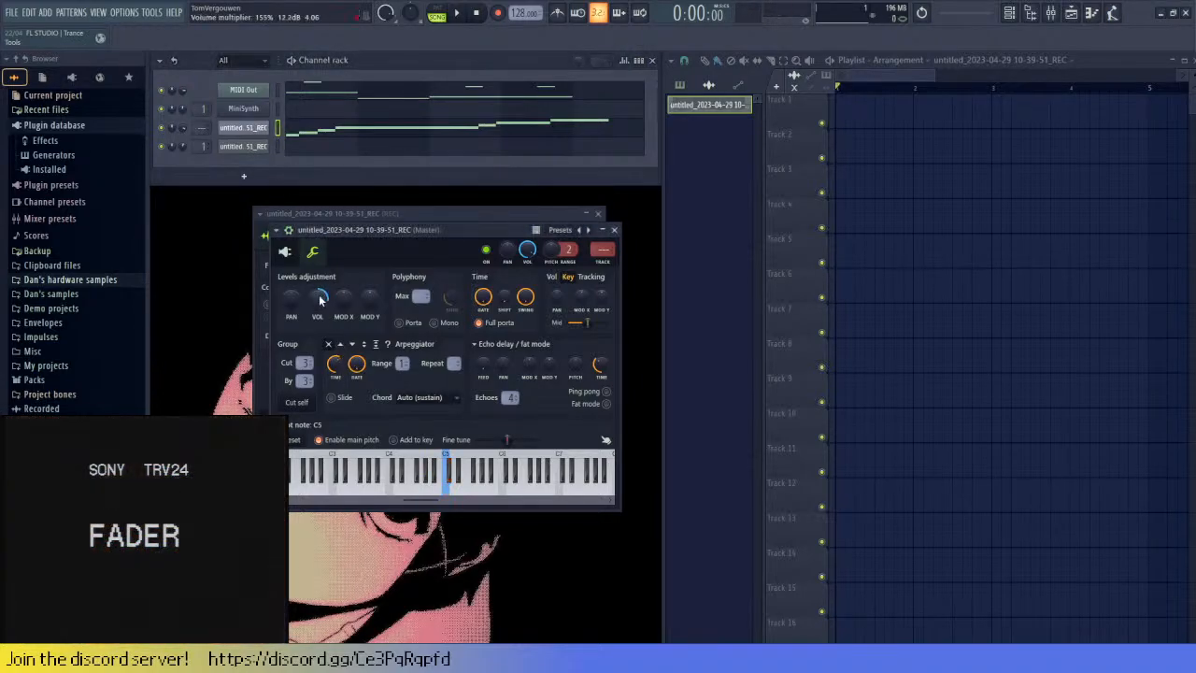
left_click(281, 131)
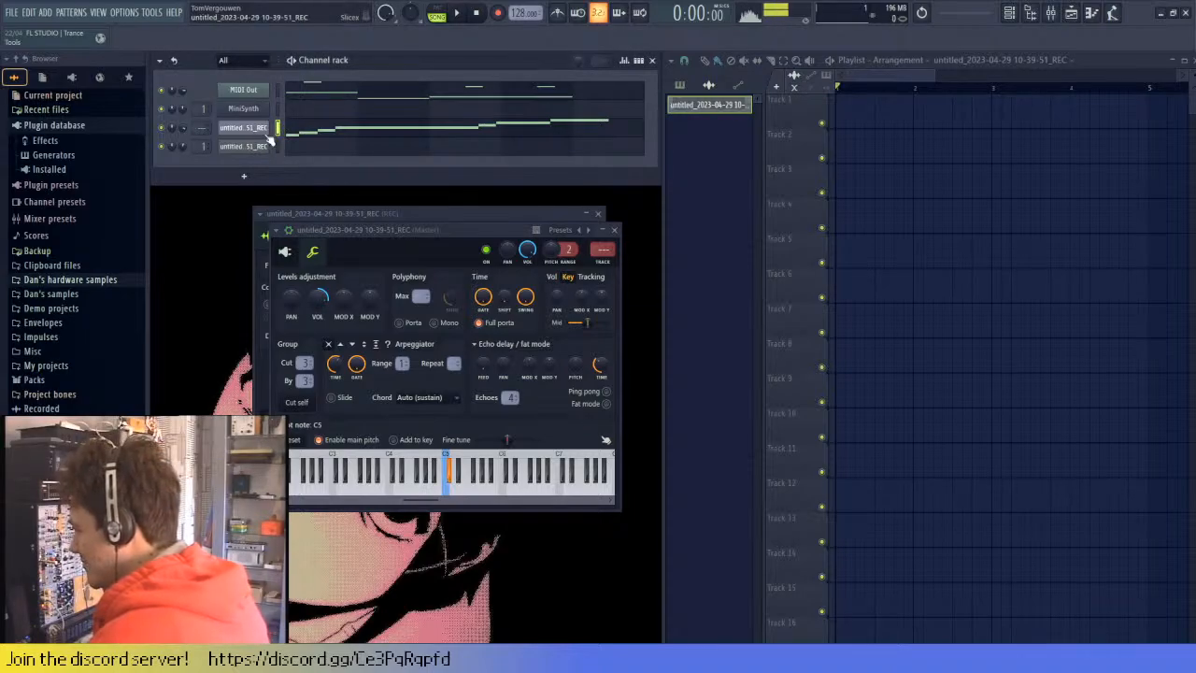
- Clear the notes from Pattern 2 and place its clip at bar 1 of Track 1
left_click(250, 89)
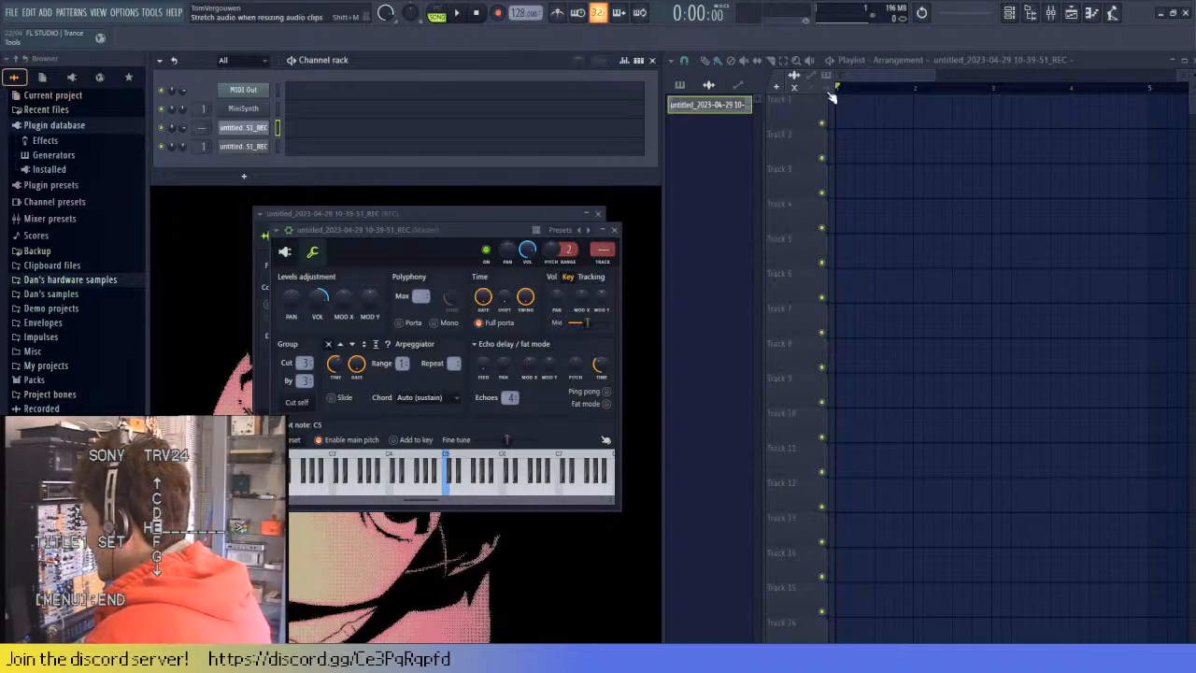
left_click(689, 85)
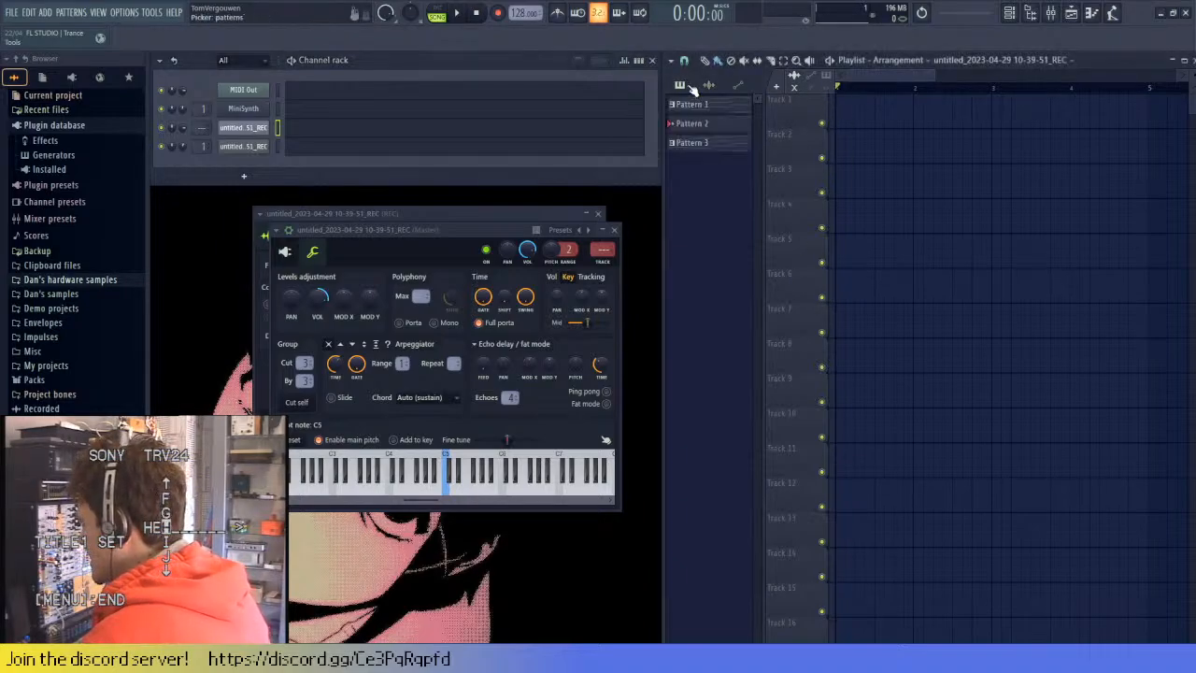
left_click(708, 130)
left_click(876, 114)
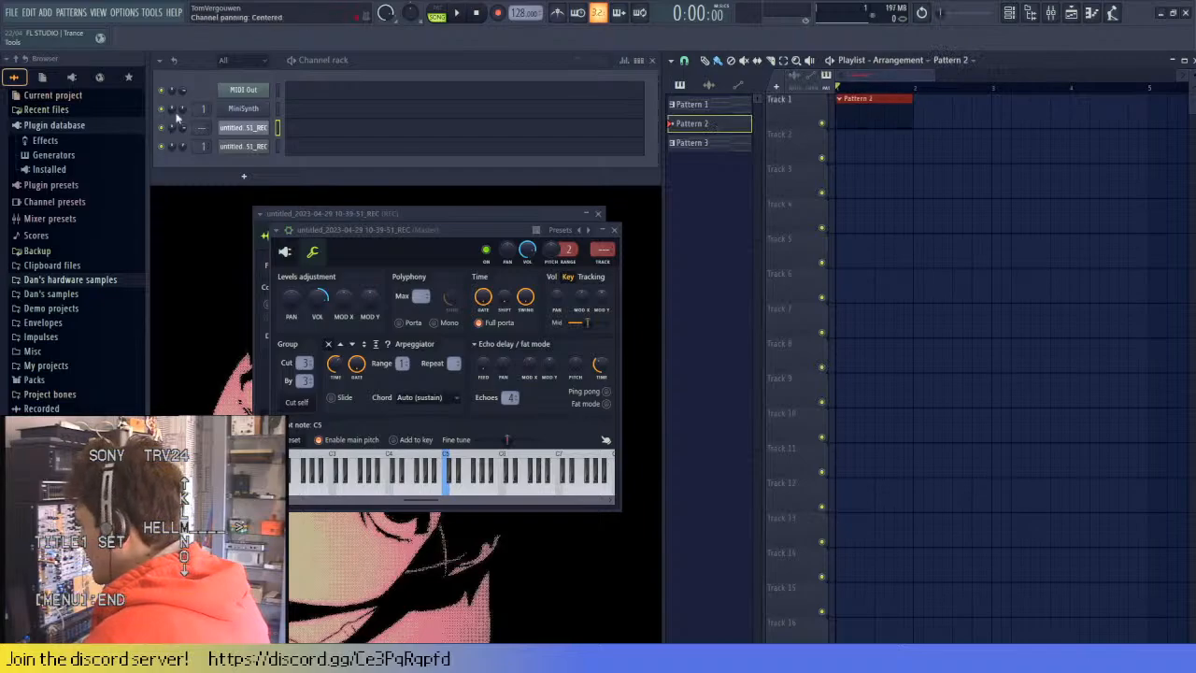
- Add three two-step Marker #2 notes to the Slicex channel in Pattern 2, at steps 1, 4 and 7 of bar 1
left_click(331, 134)
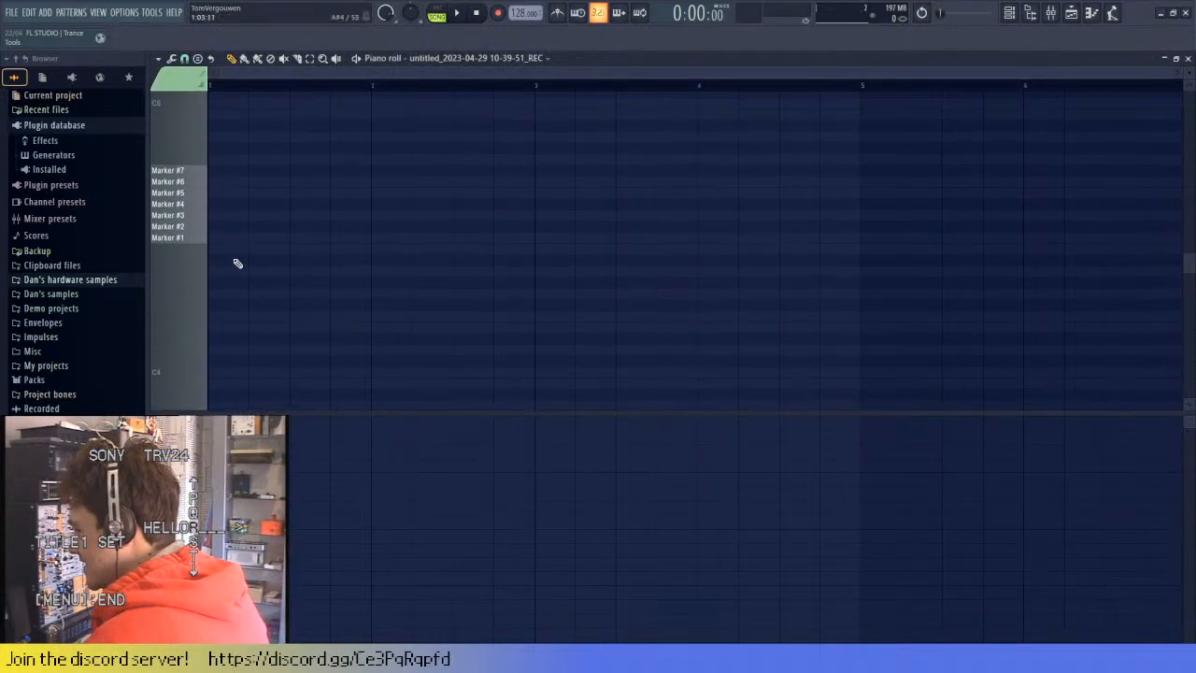
left_click(233, 259)
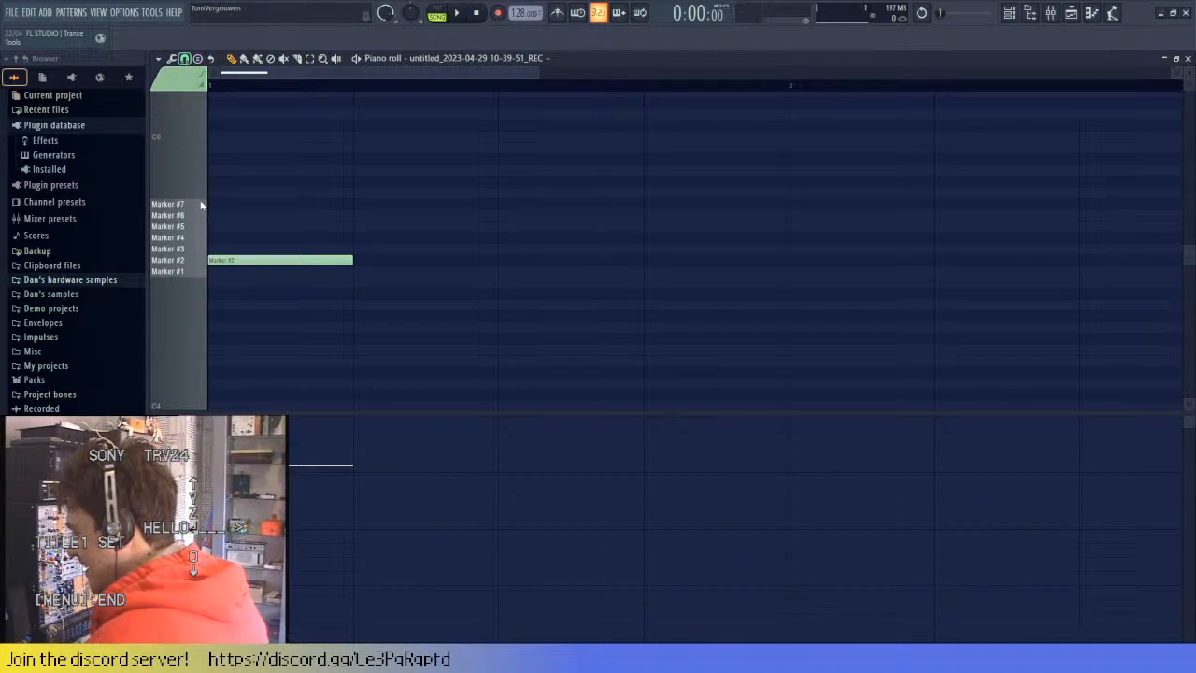
left_click_drag(350, 261, 268, 258)
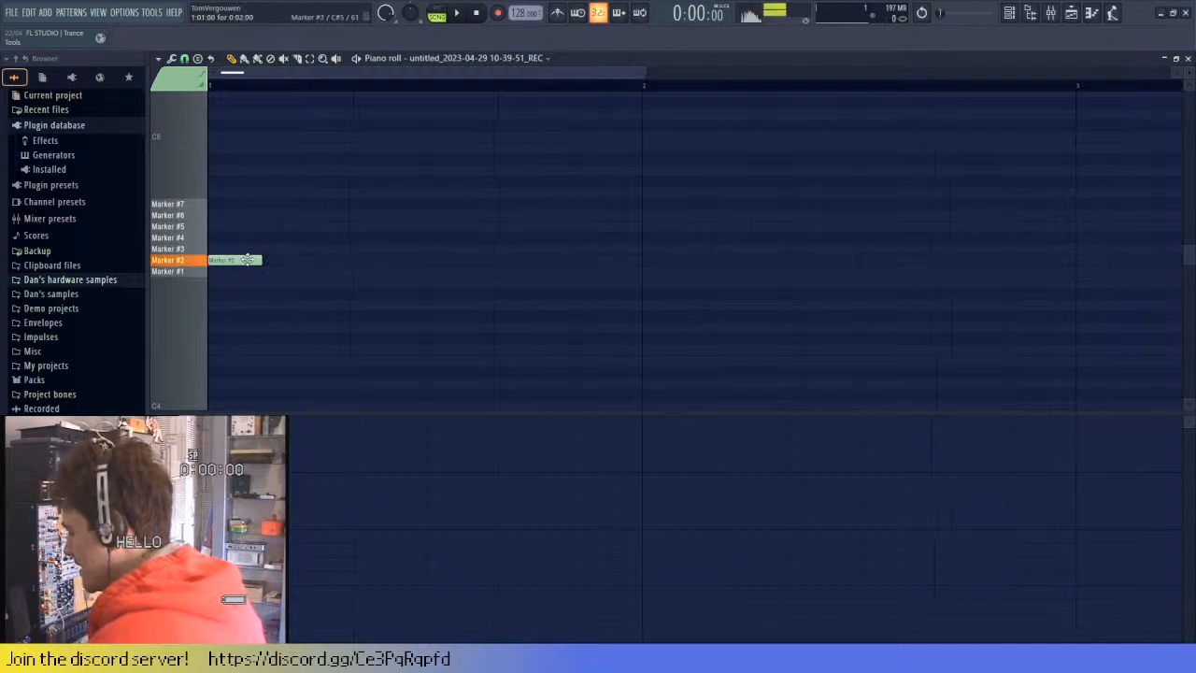
left_click(322, 260)
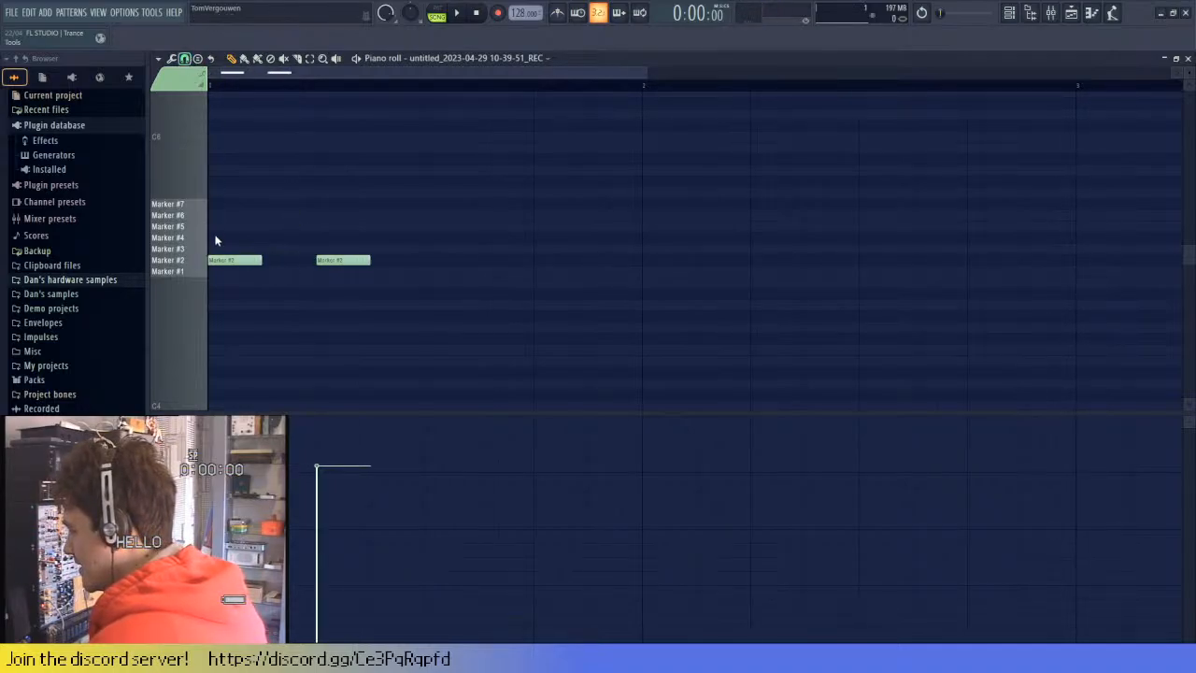
right_click(322, 260)
left_click(293, 260)
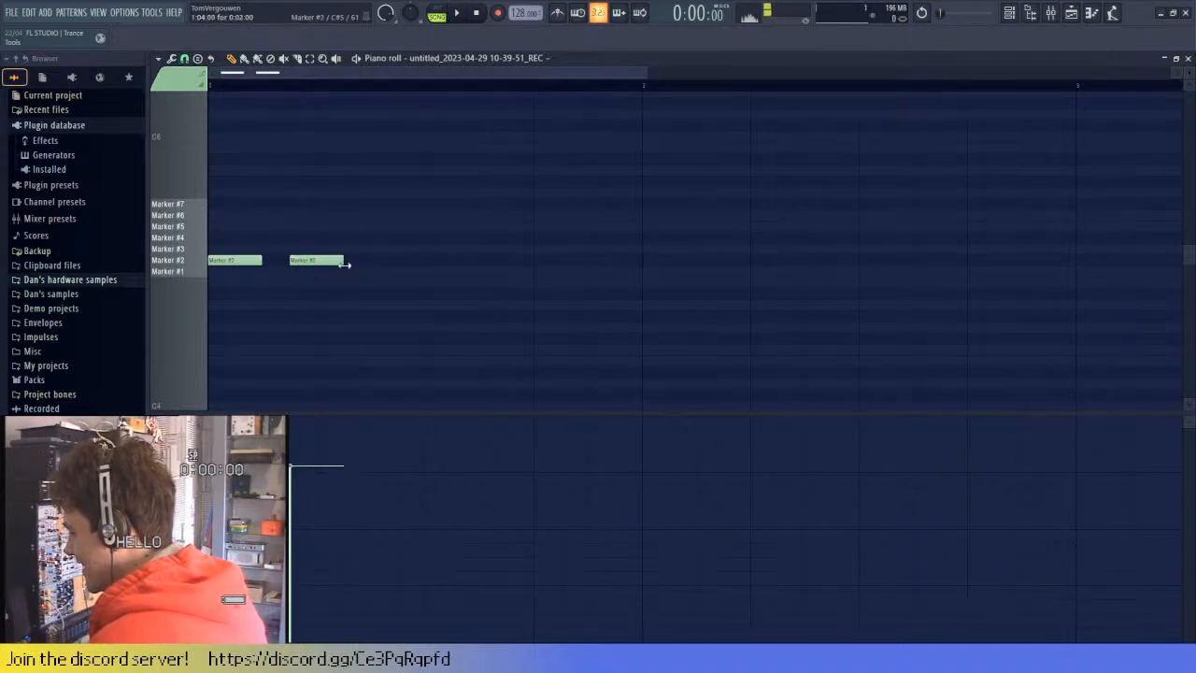
left_click(373, 262)
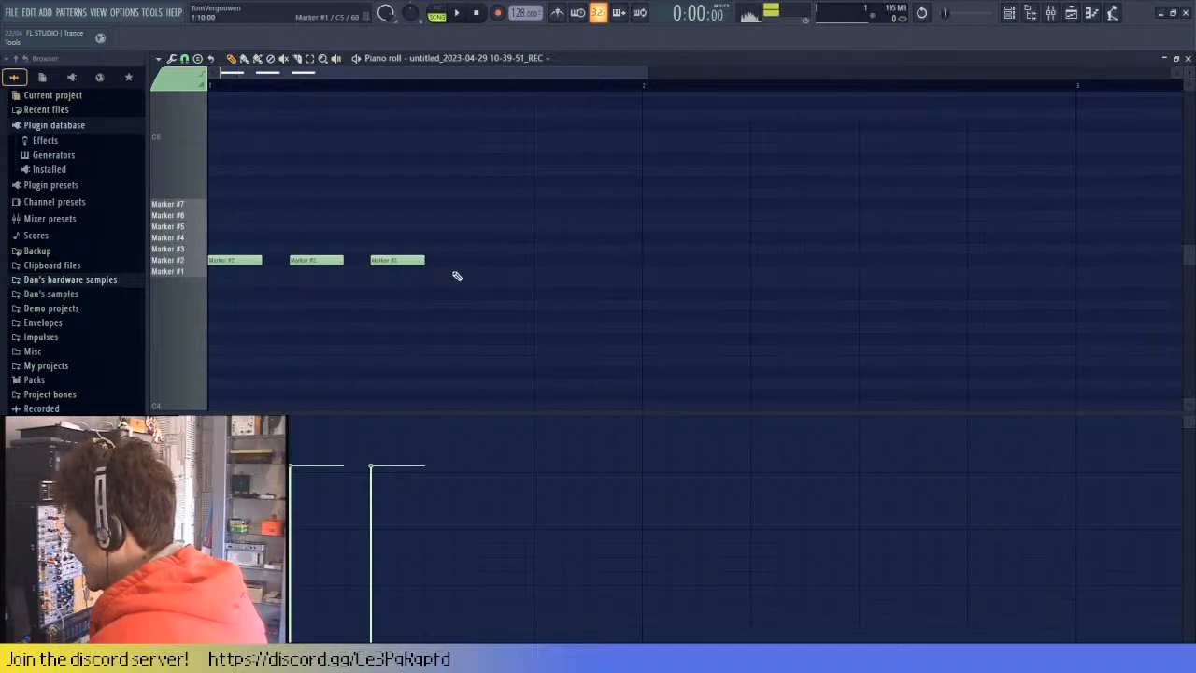
left_click(1188, 57)
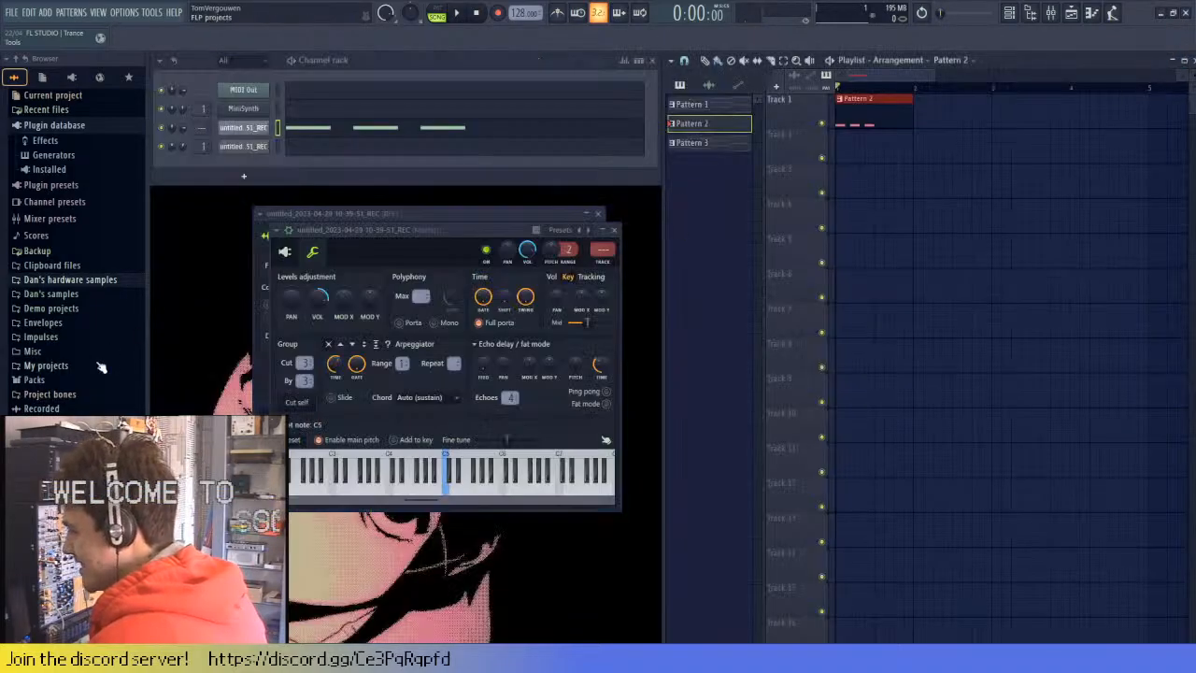
- Browse into the WAVETABLES sample library and close both open recording channel windows
left_click(34, 381)
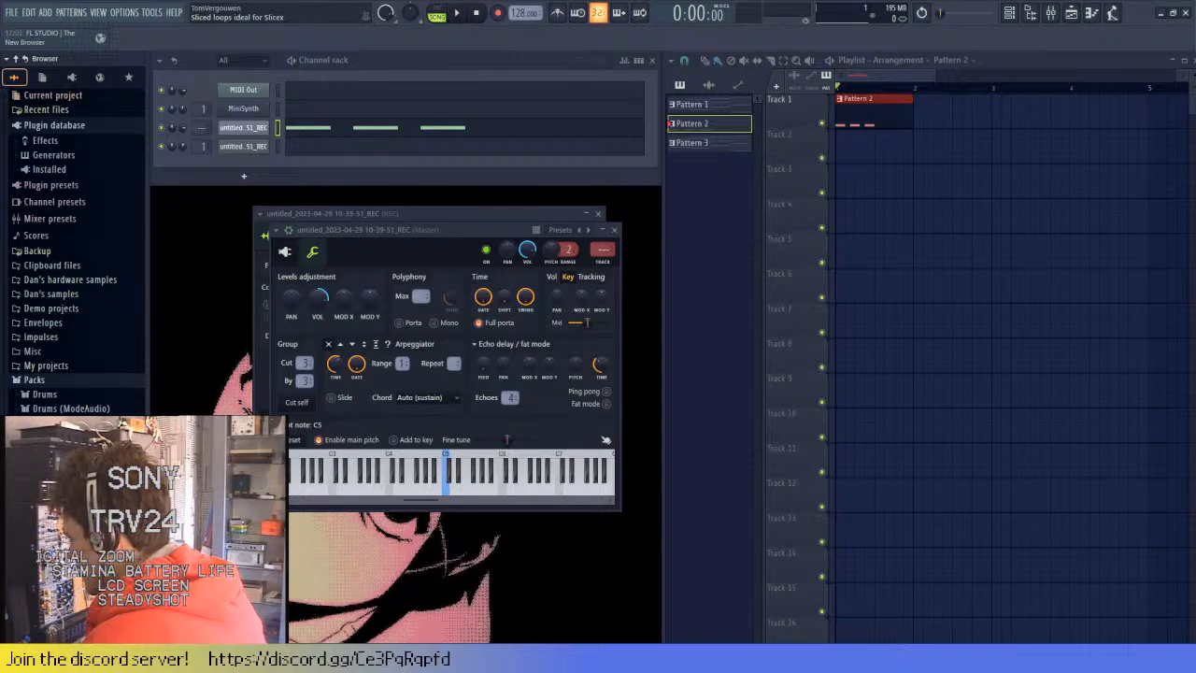
left_click(47, 293)
scroll(72, 353, "down", 7)
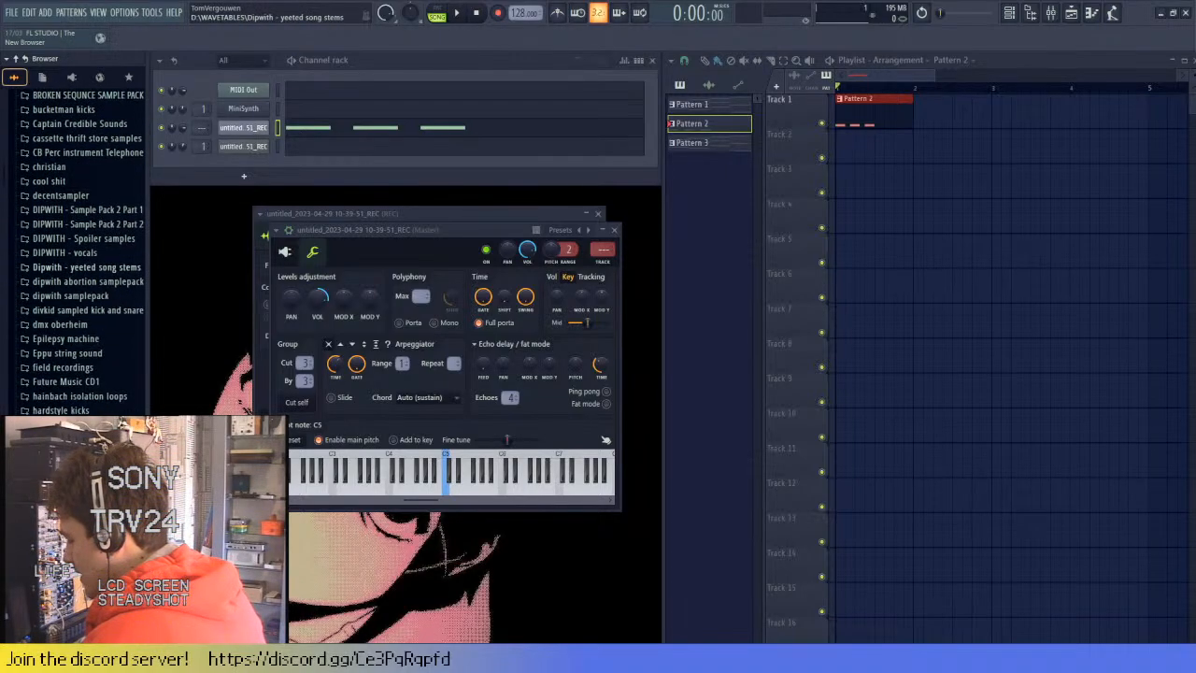
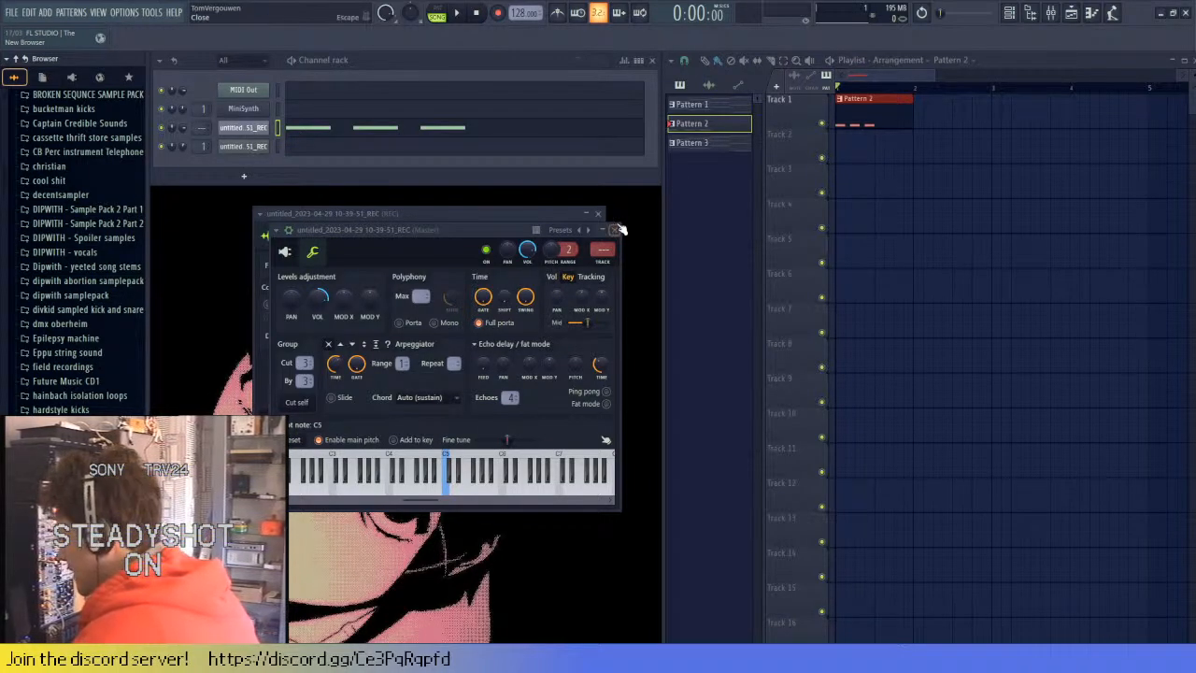
left_click(613, 229)
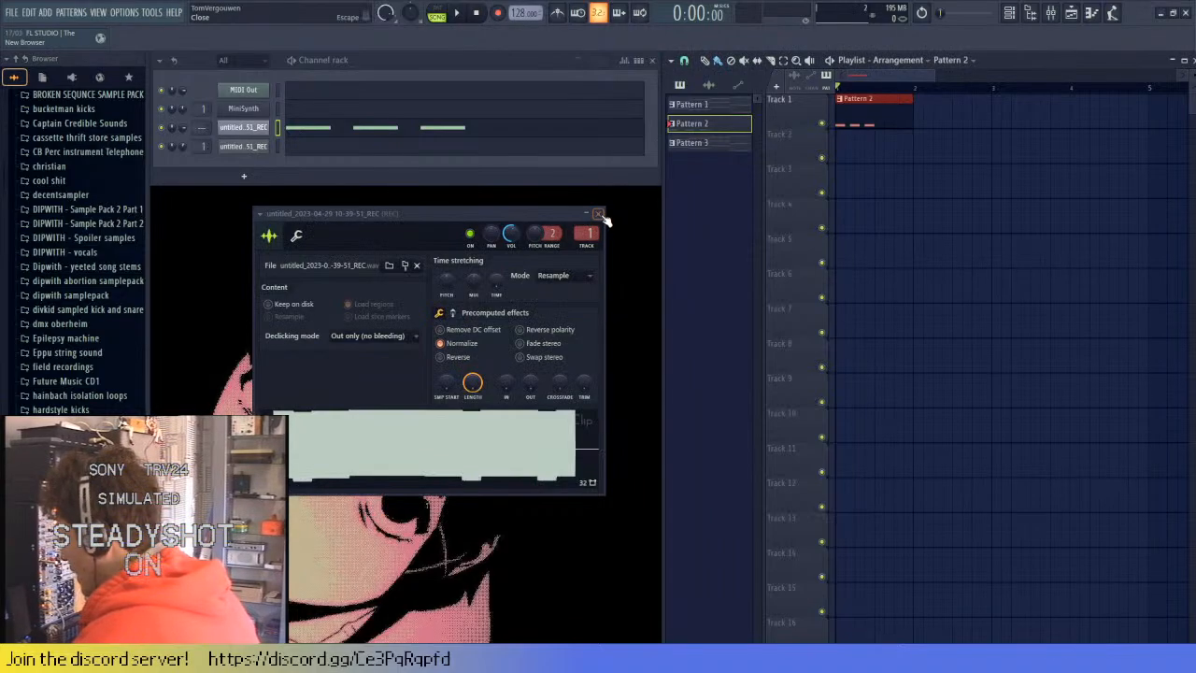
left_click(599, 215)
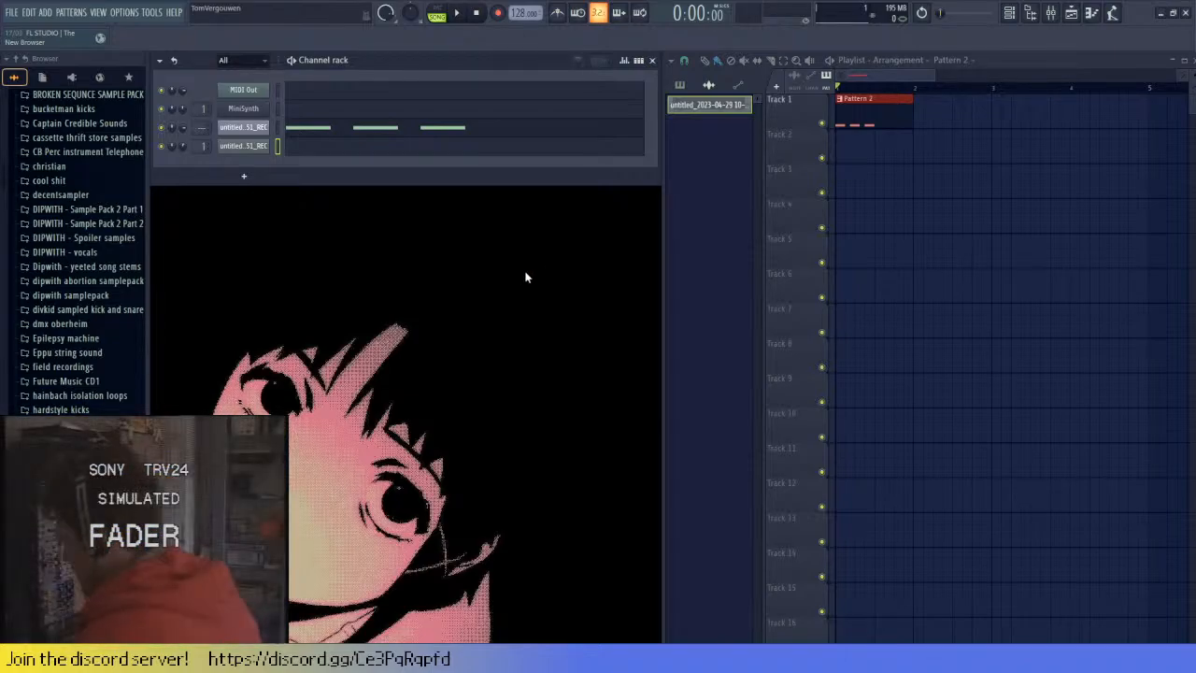
- Find the straight breaks folder inside zerog guy and place the Condition 162 loop at bar 1 of Track 2
scroll(75, 285, "down", 5)
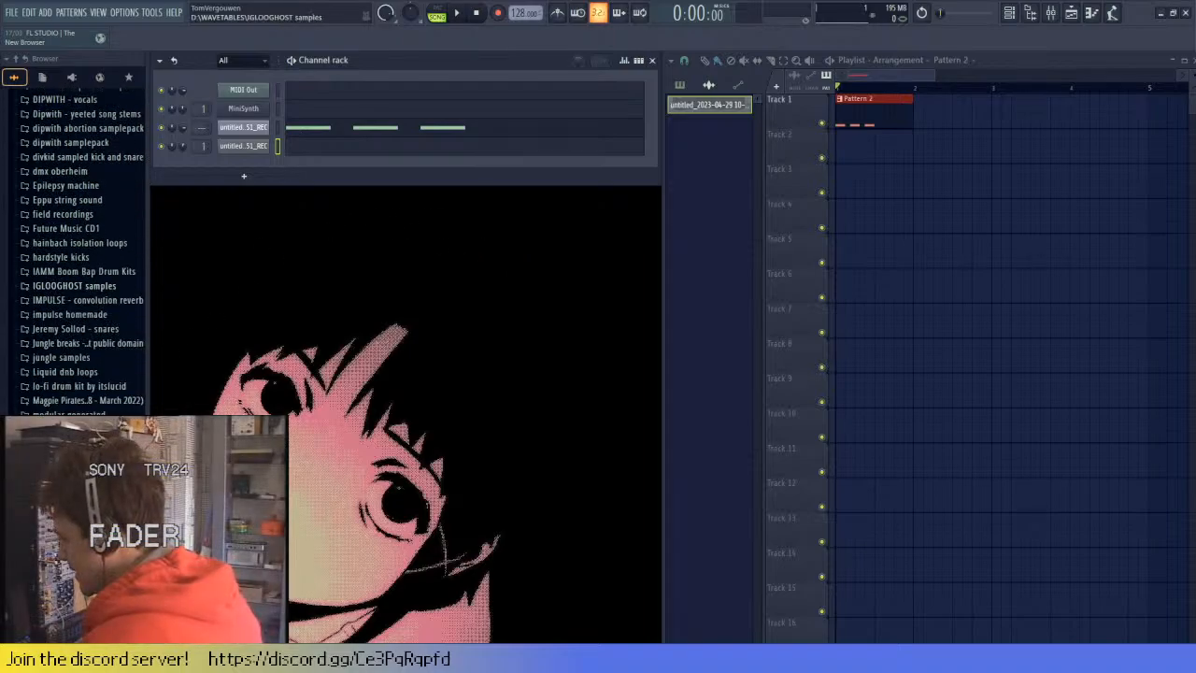
scroll(75, 285, "down", 3)
scroll(75, 285, "down", 3)
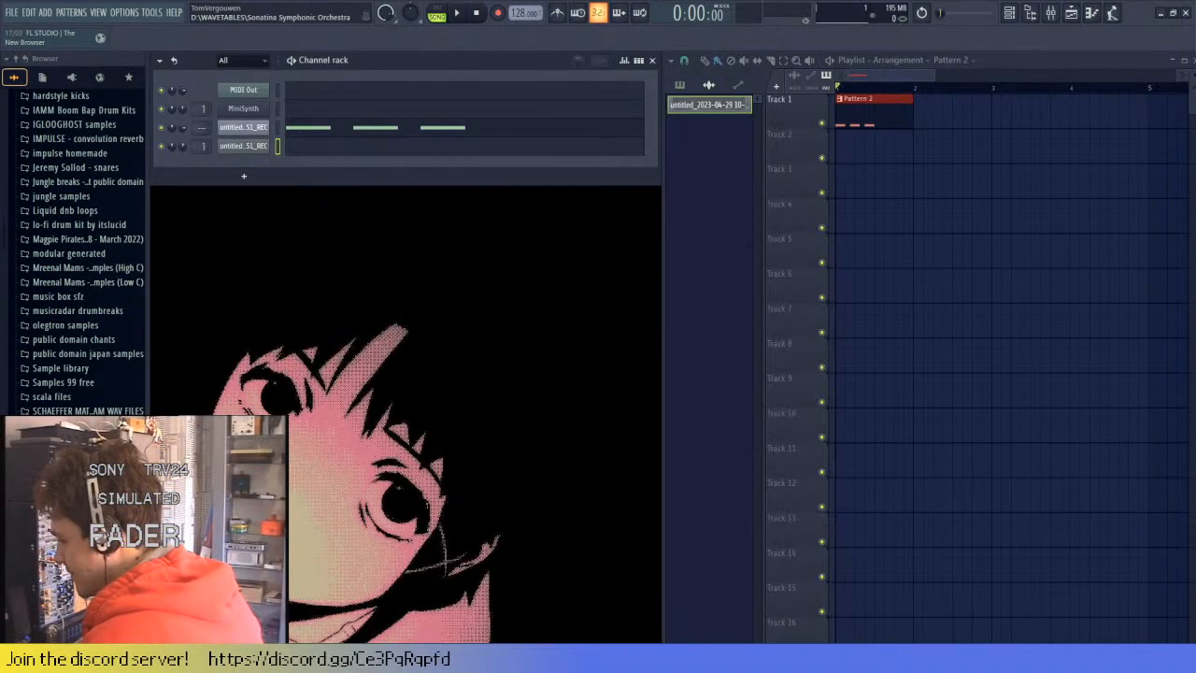
scroll(75, 285, "down", 3)
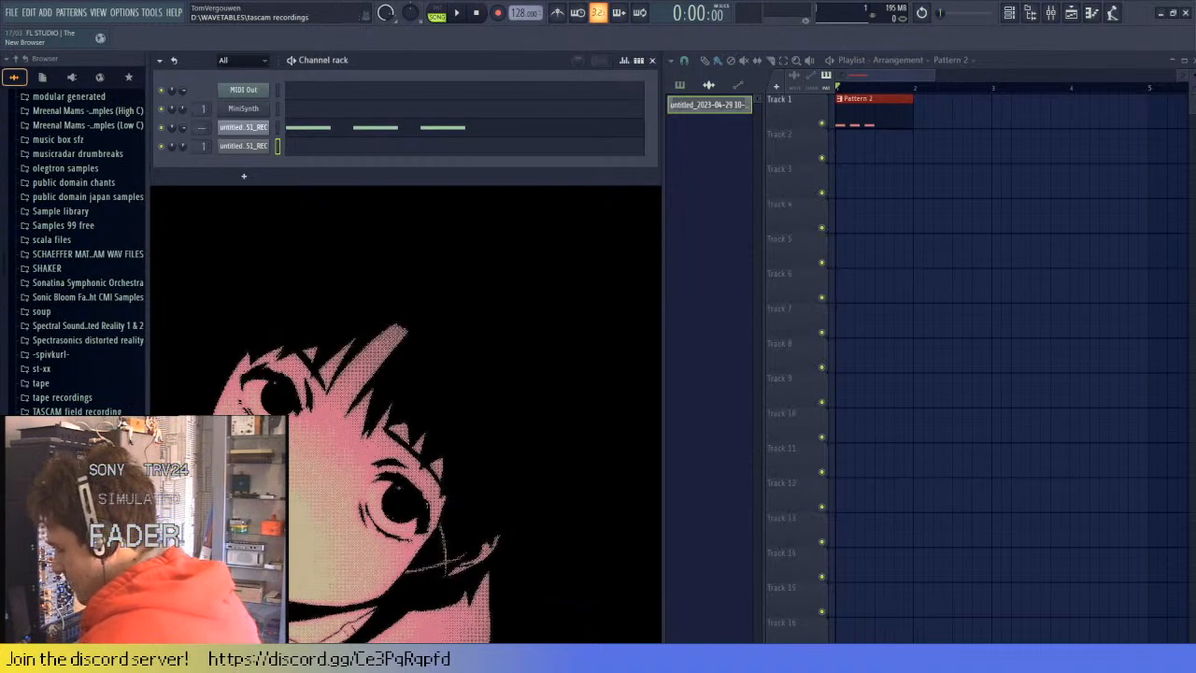
scroll(75, 285, "down", 3)
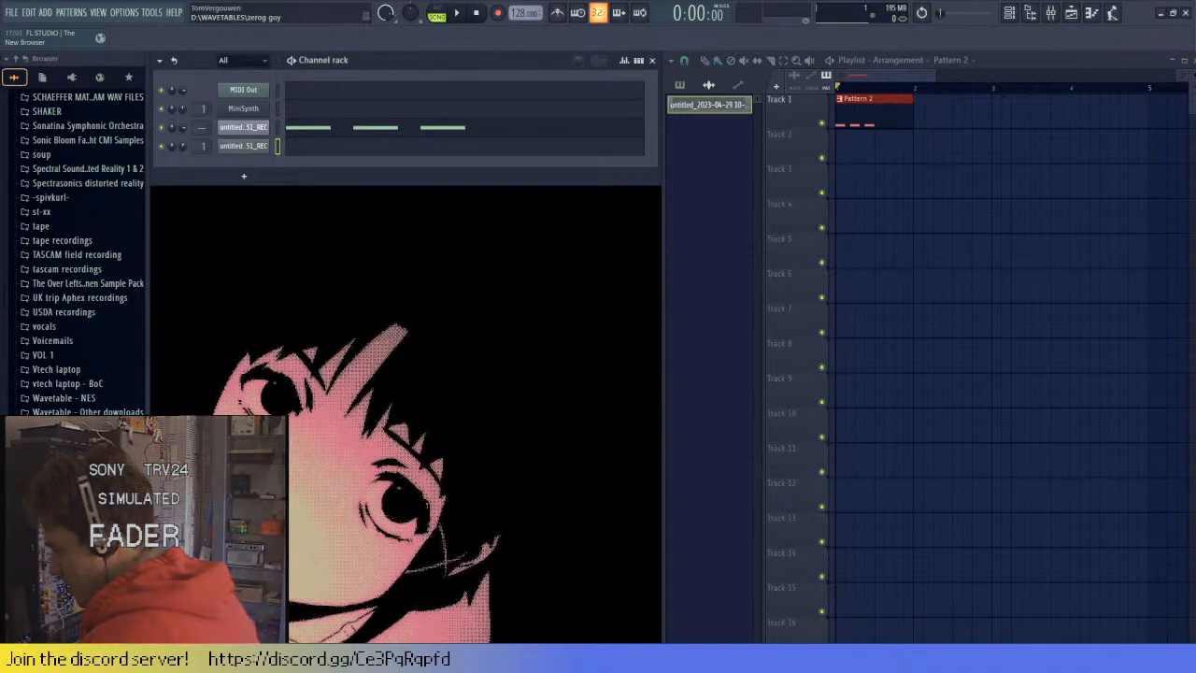
scroll(75, 252, "down", 3)
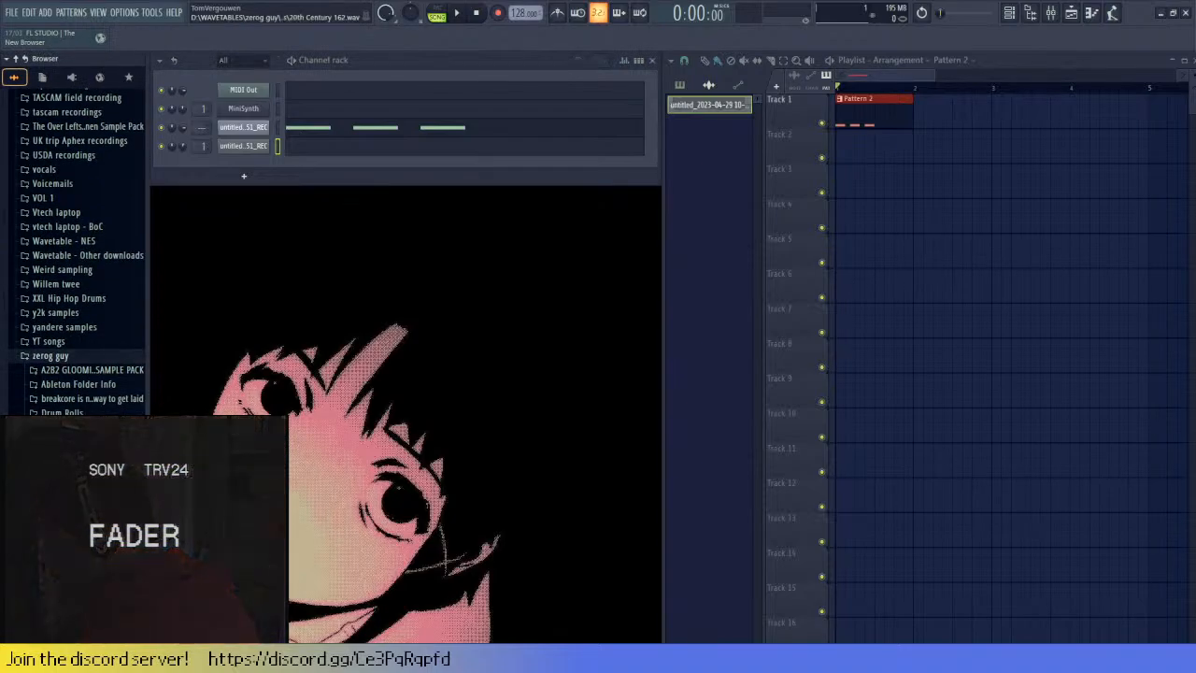
scroll(74, 252, "down", 2)
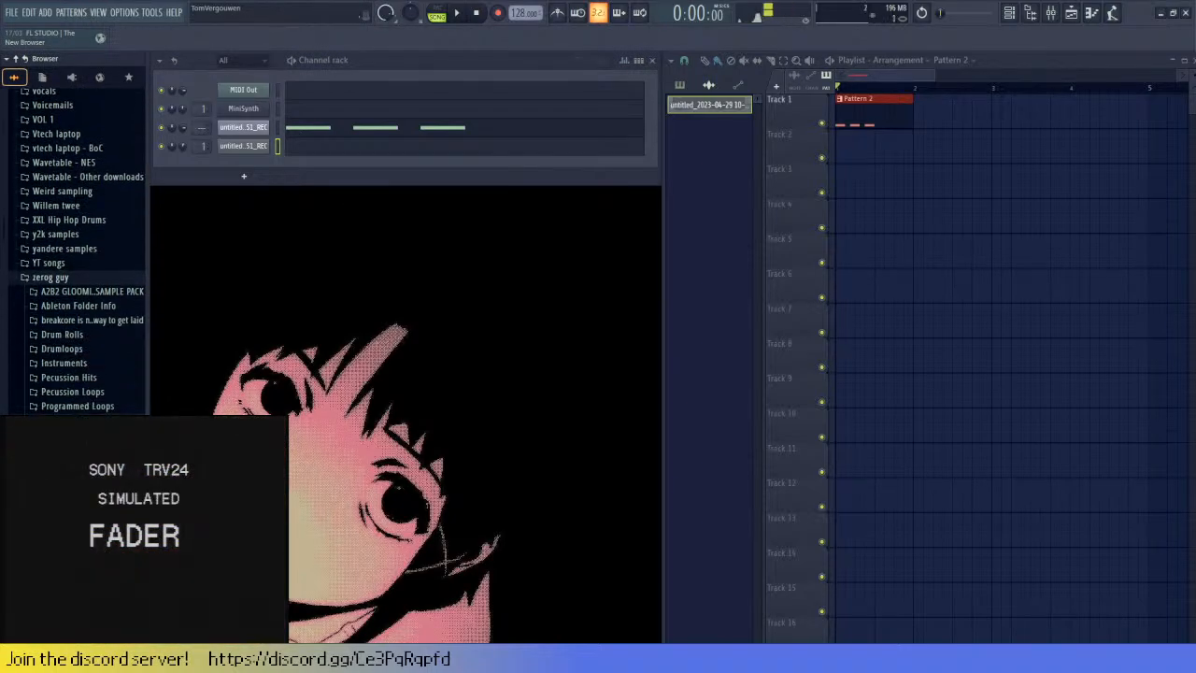
left_click(70, 420)
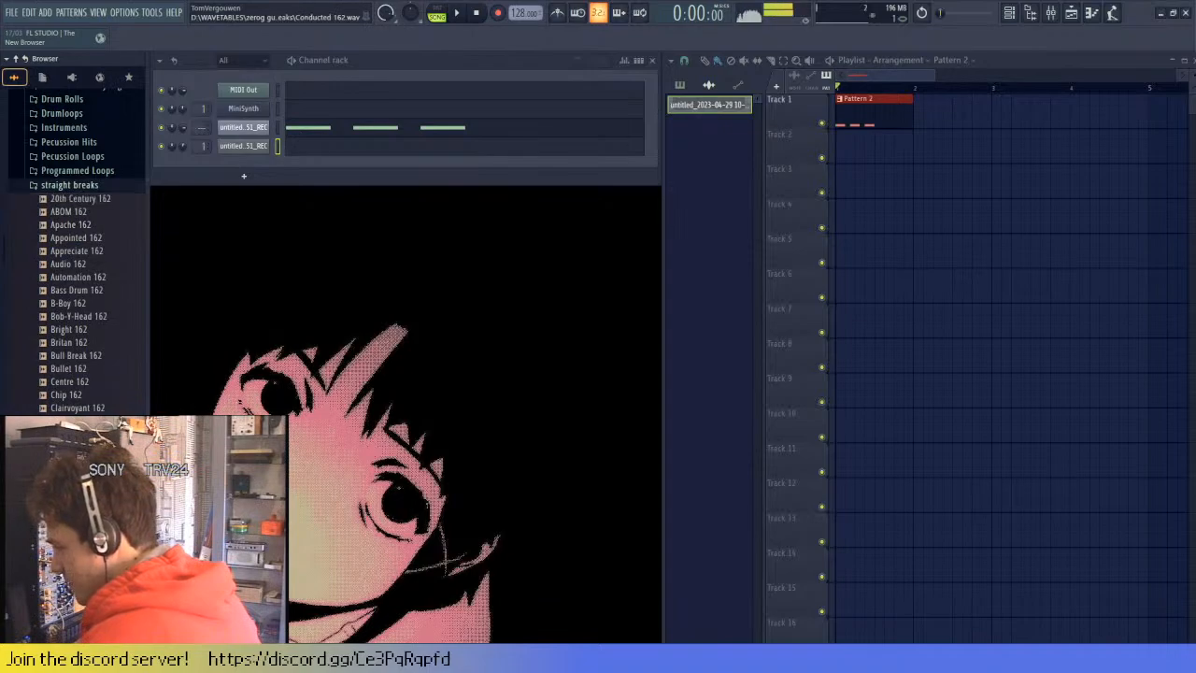
left_click_drag(70, 421, 916, 150)
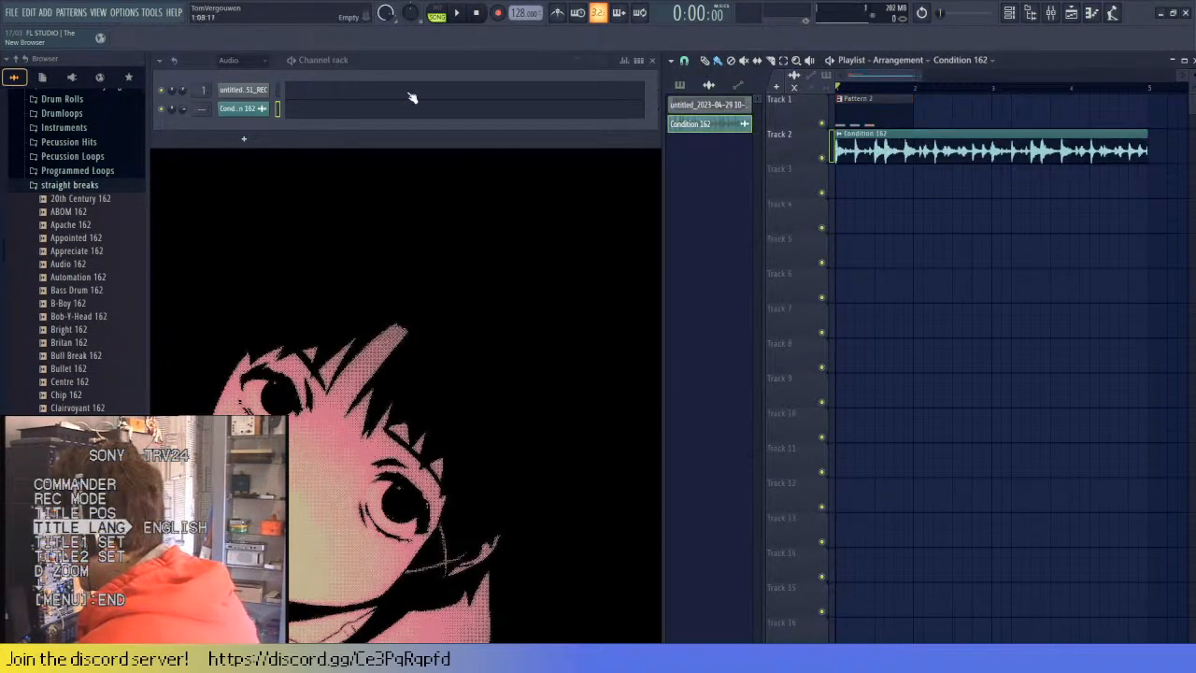
- Set the Condition 162 clip's time stretching mode to Resample and lower its channel volume during a short playback
left_click(241, 111)
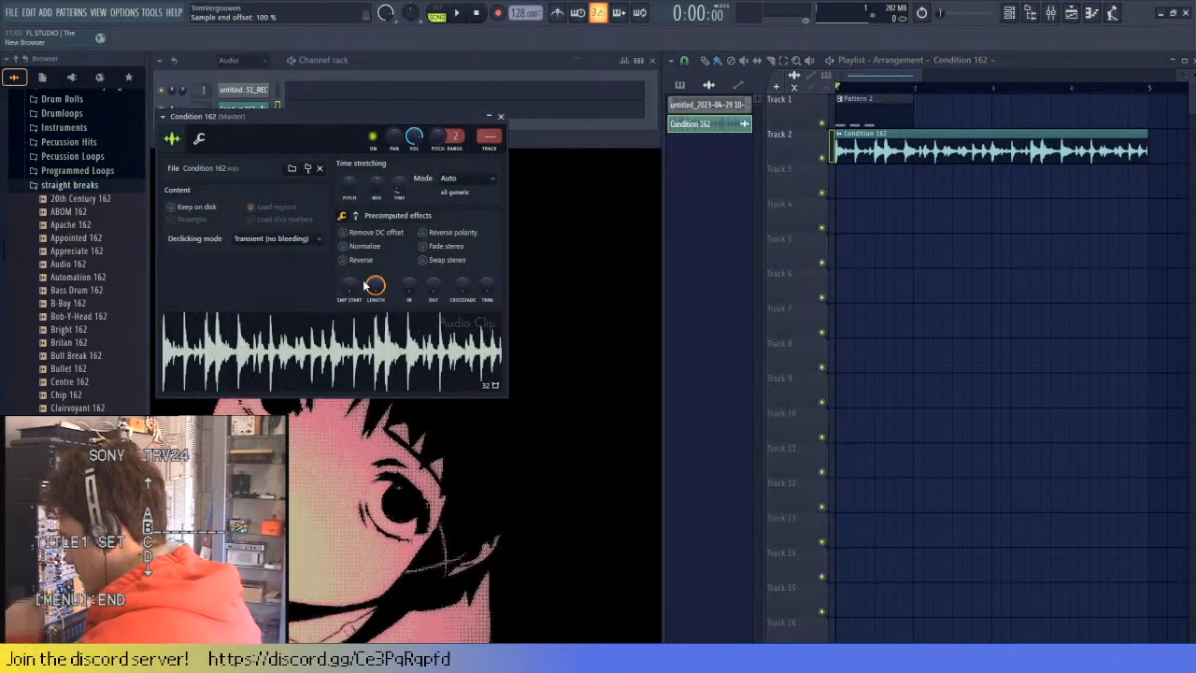
left_click(458, 177)
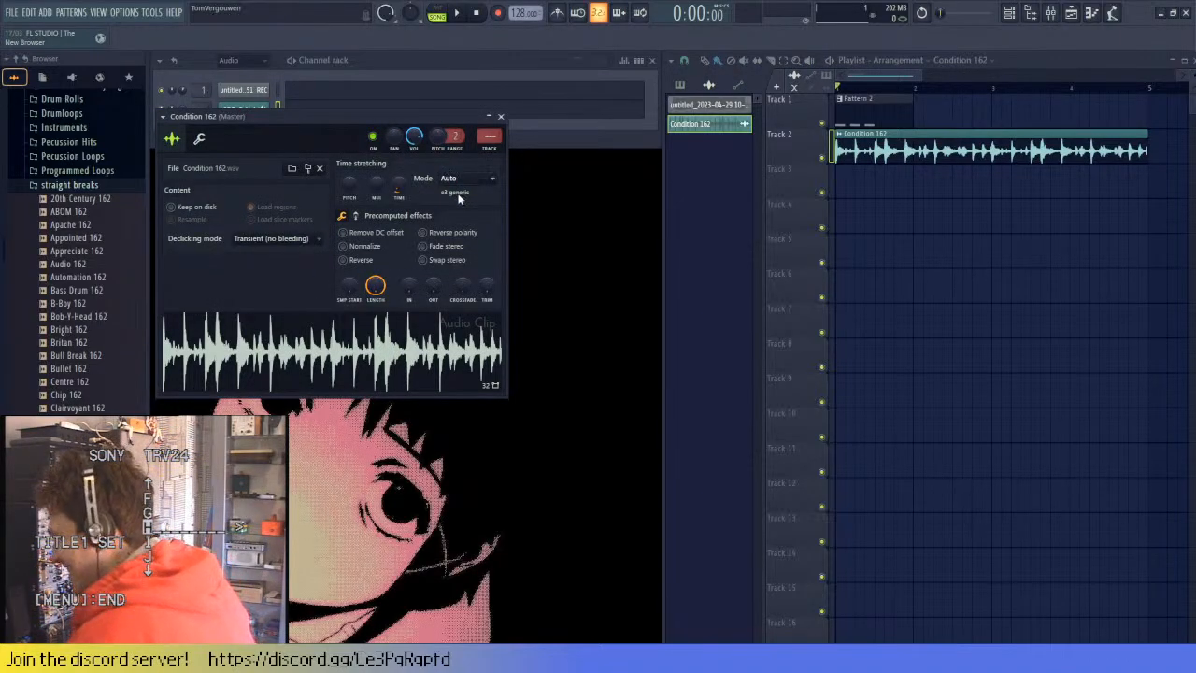
left_click(461, 200)
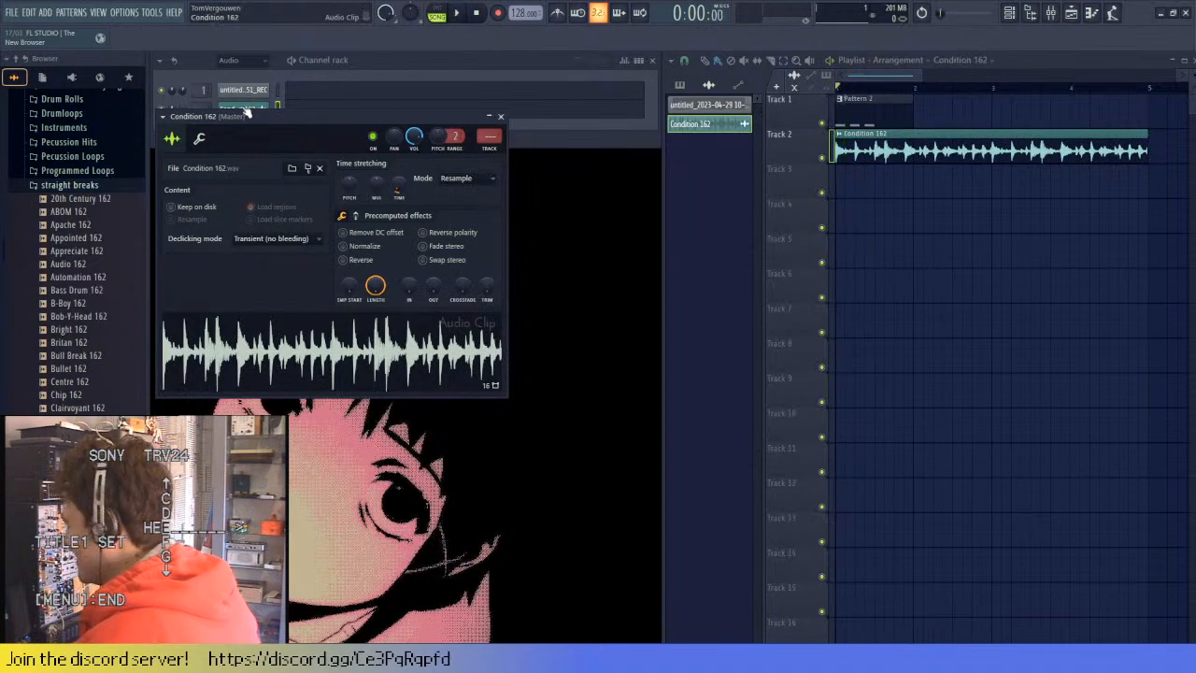
left_click_drag(210, 125, 204, 176)
key("space")
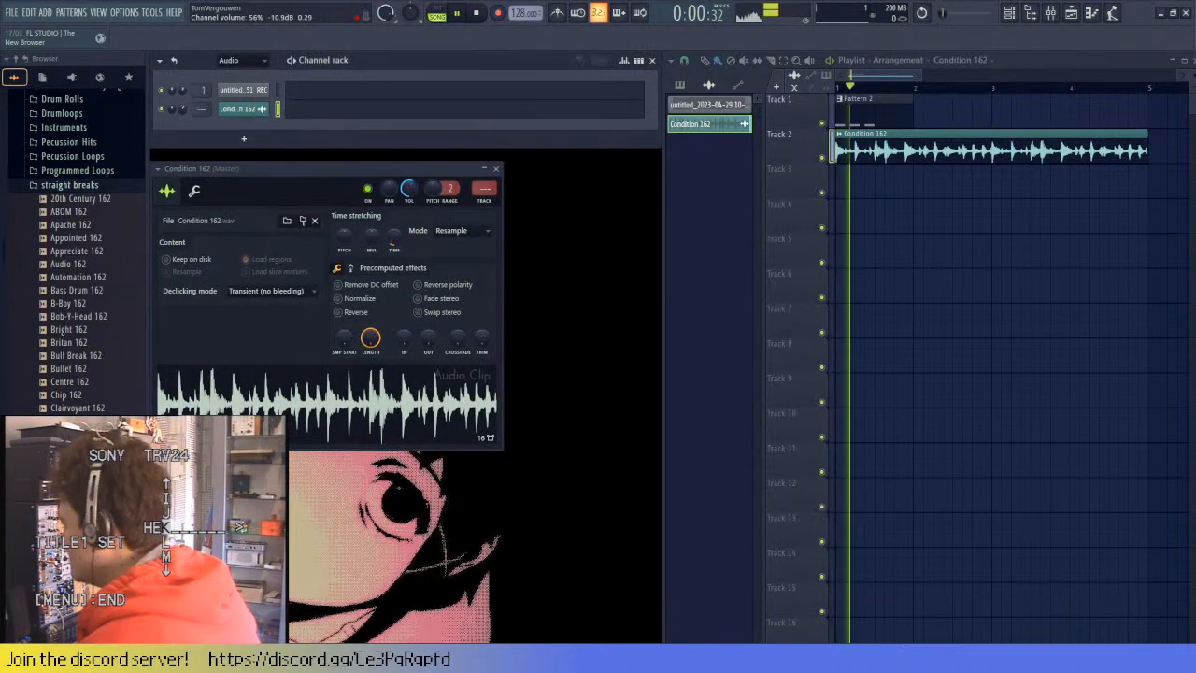
key("space")
- Delete the Marker #2 notes at steps 4 and 7 of Pattern 2's Slicex channel and play the arrangement
left_click(868, 115)
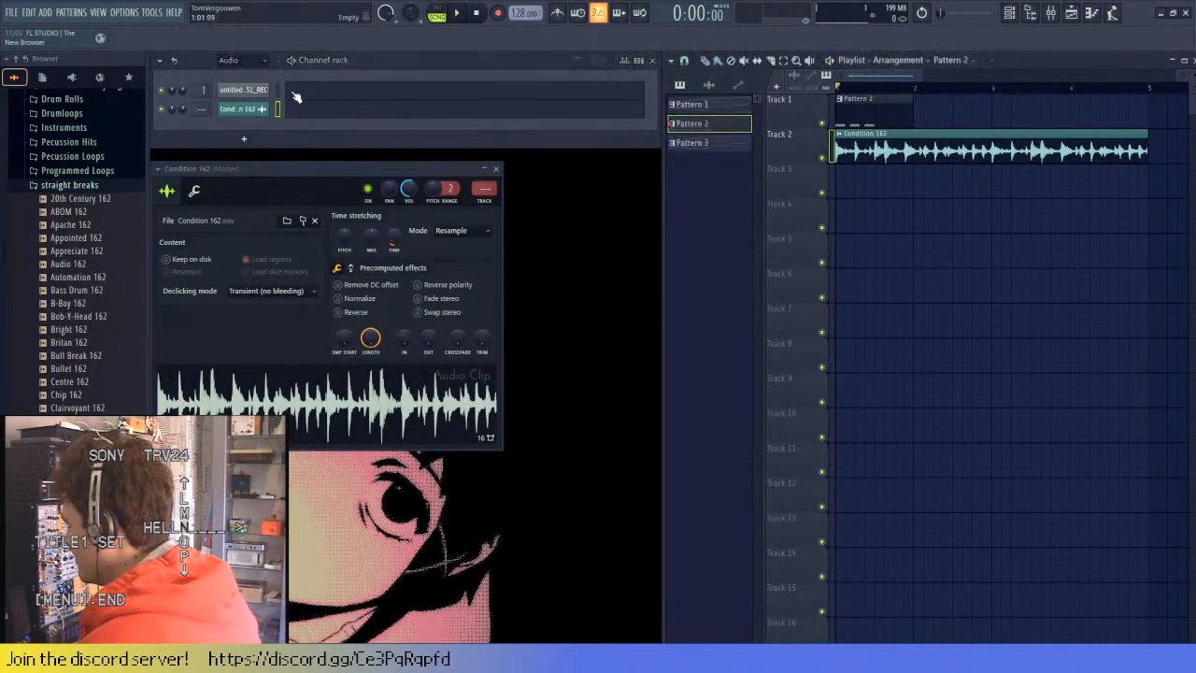
left_click(369, 118)
right_click(338, 260)
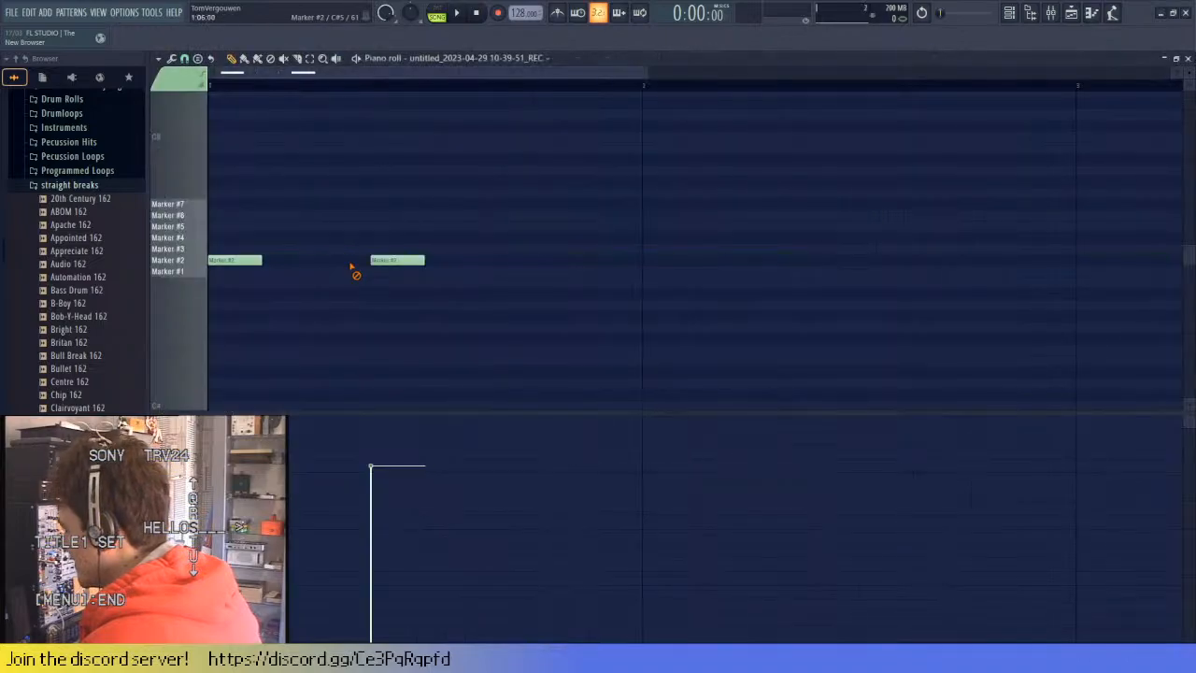
right_click(374, 262)
key("space")
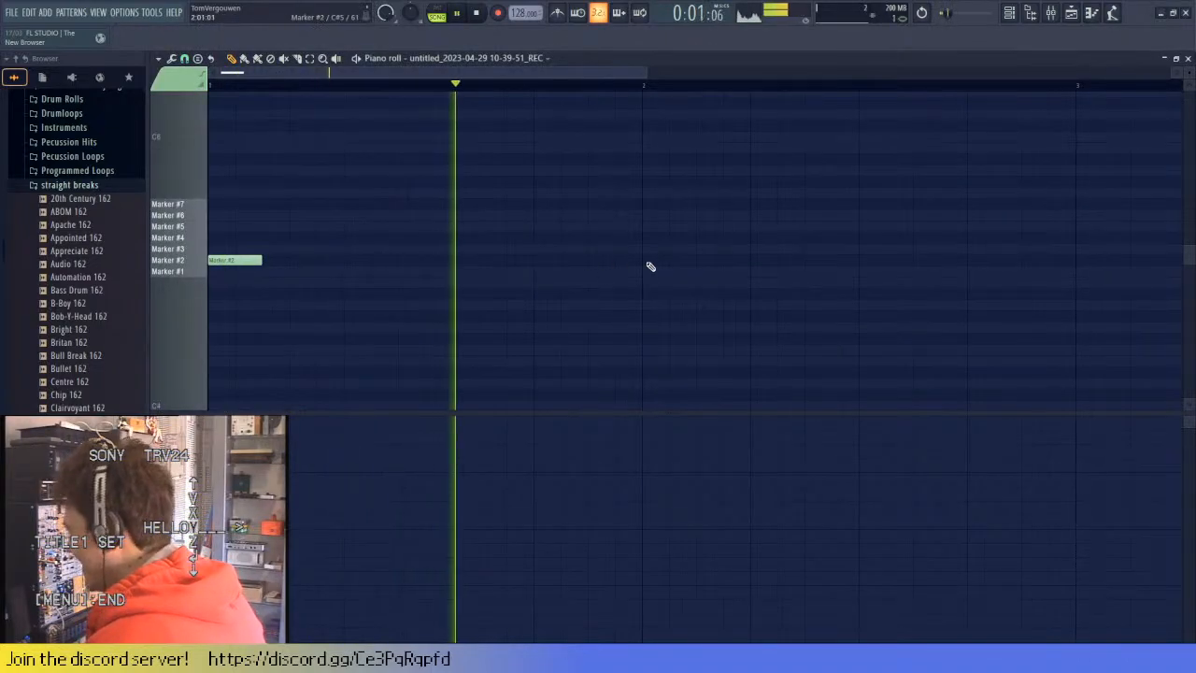
- Try Marker #3 and Marker #2 slice notes around the start of bar 2 and remove them again
left_click(643, 248)
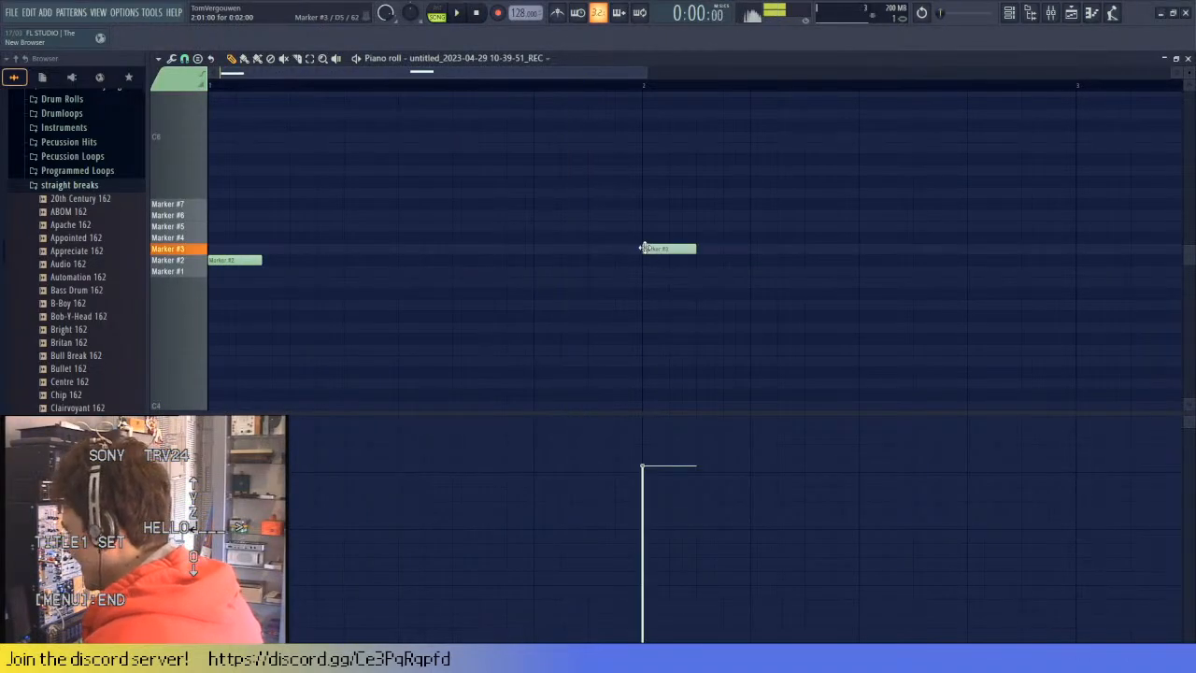
scroll(590, 247, "down", 2)
left_click(565, 228)
right_click(566, 229)
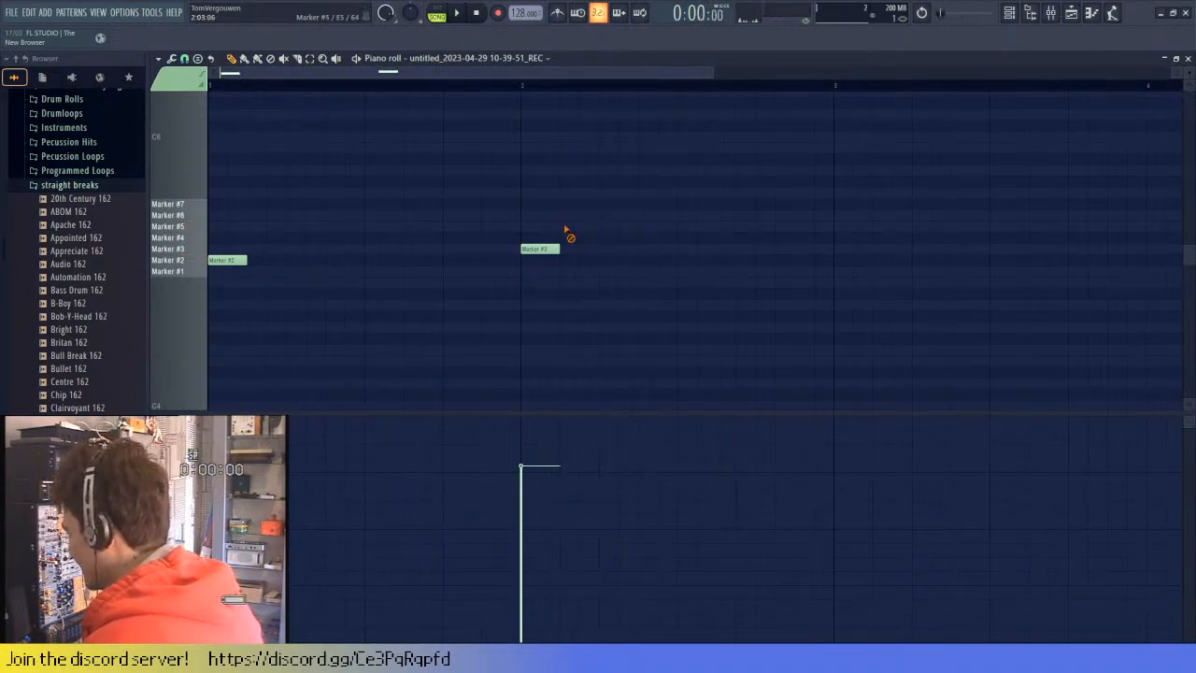
left_click(561, 262)
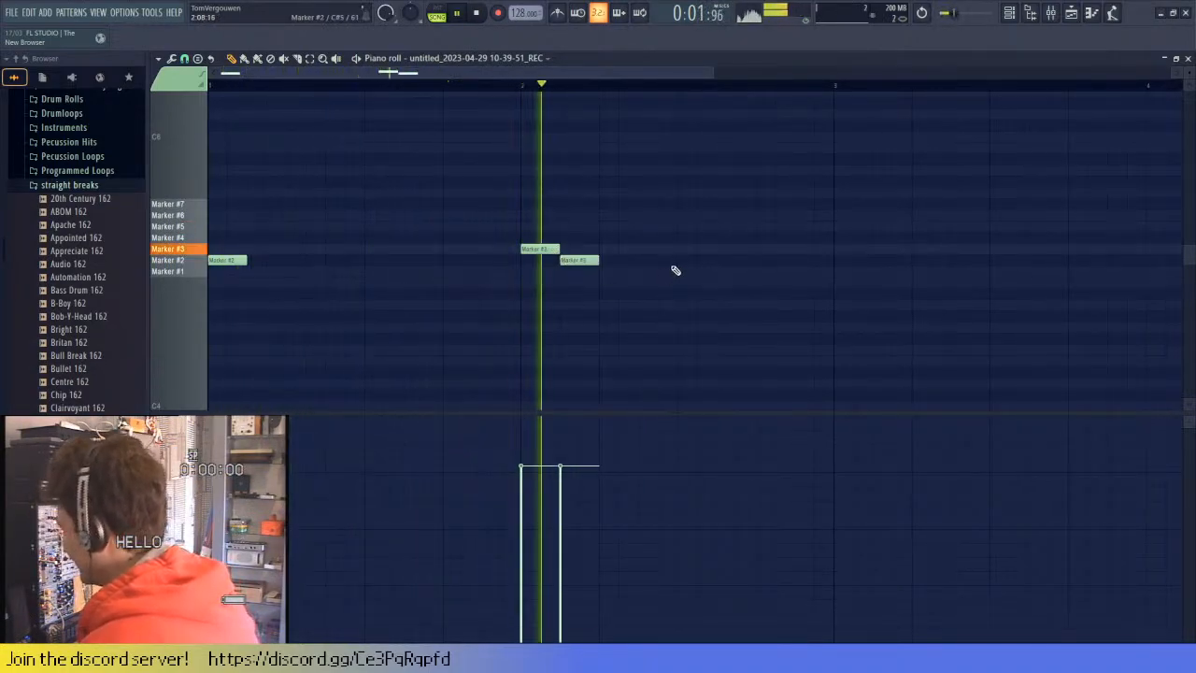
right_click(577, 262)
right_click(537, 249)
left_click(529, 260)
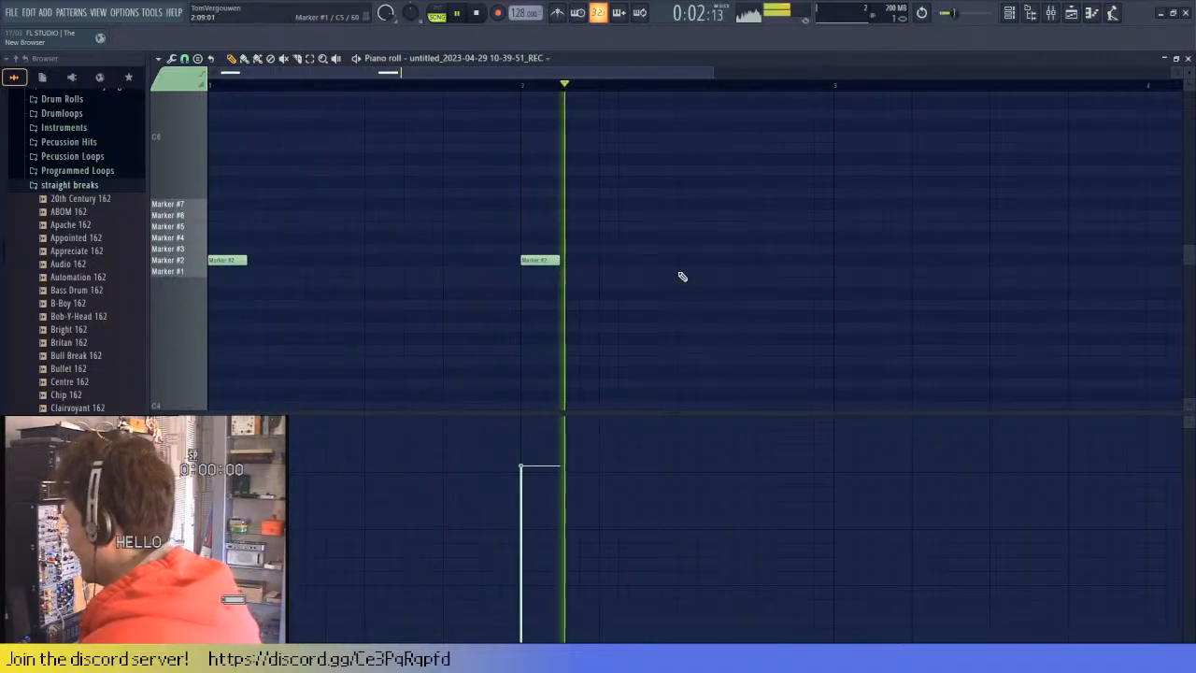
right_click(538, 262)
- Place Marker #2 notes at step 15 of bar 1 and step 9 of bar 2 while checking the timing in playback
left_click(450, 261)
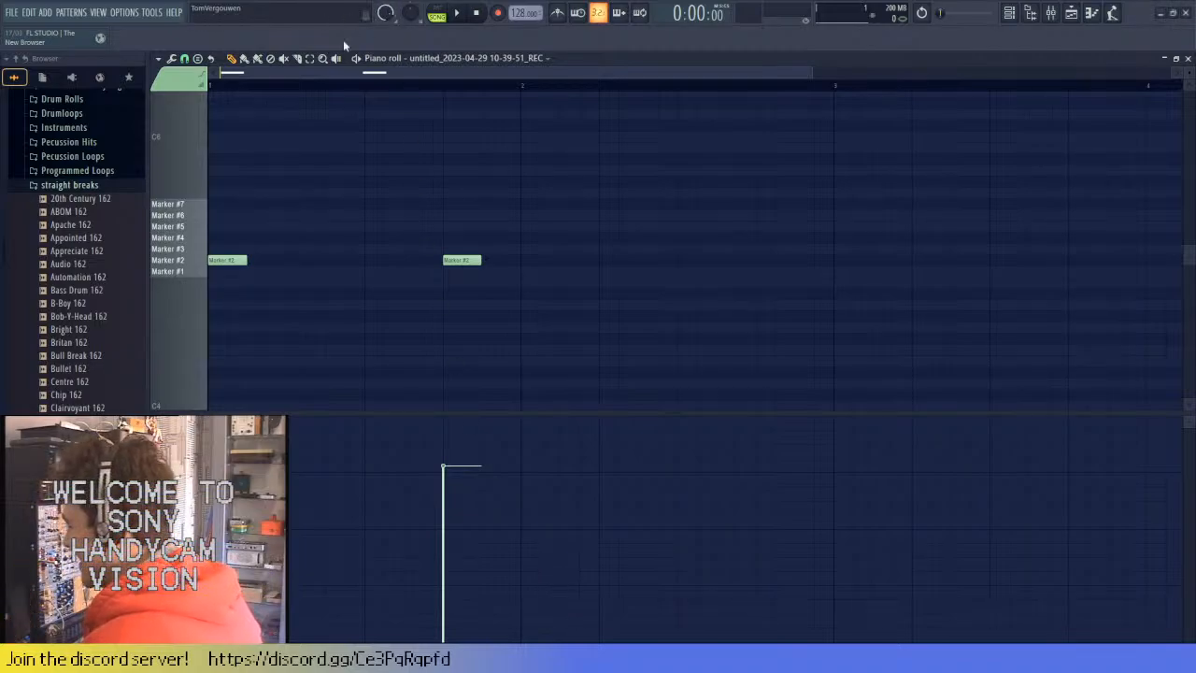
key("space")
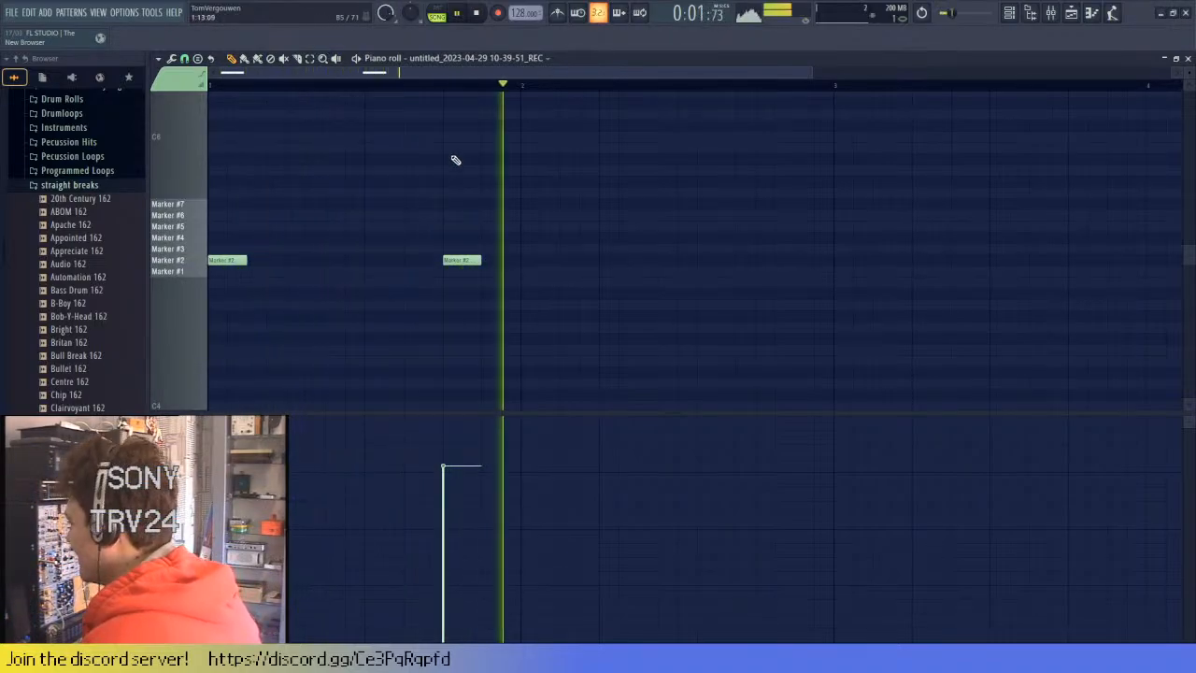
right_click(480, 262)
left_click(483, 261)
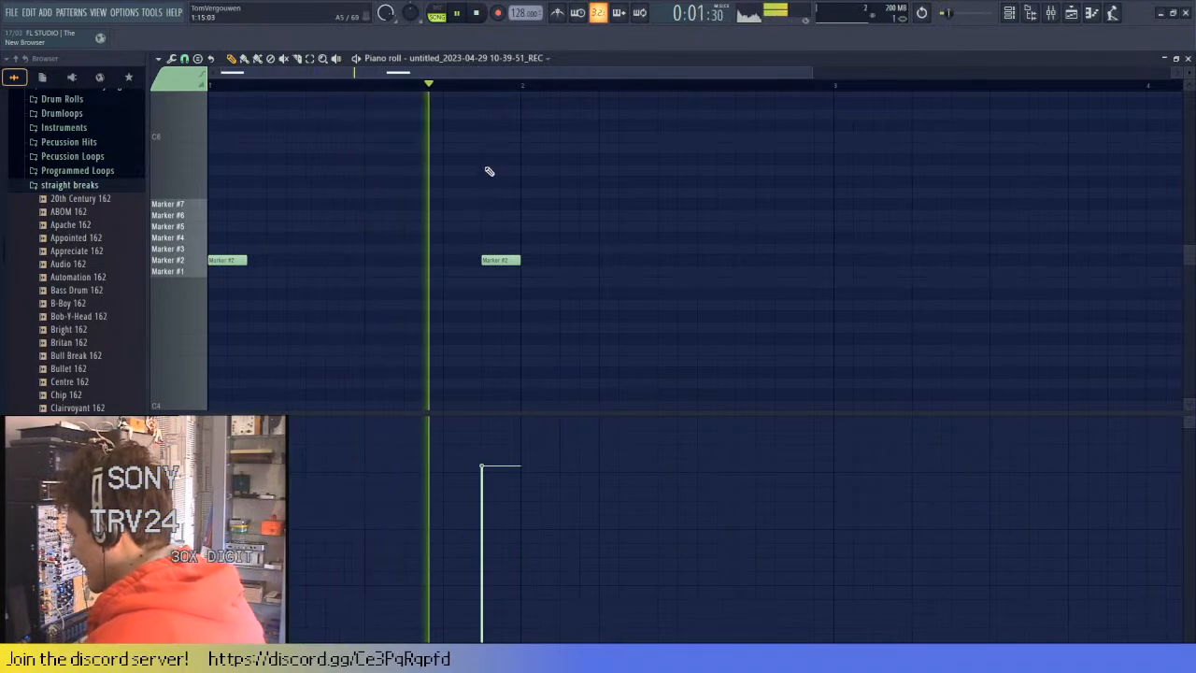
left_click(696, 263)
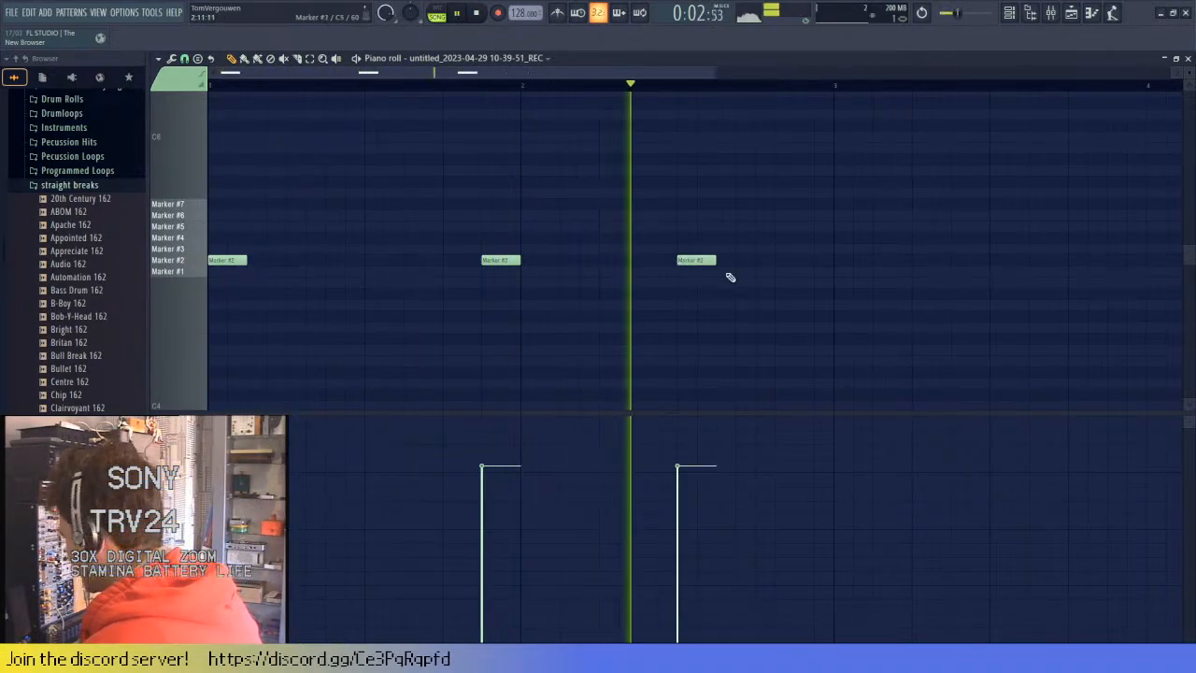
- Place one-step Marker #2 notes at steps 11, 13 and 15 of bar 2 and delete the note at step 9
key("space")
key("space")
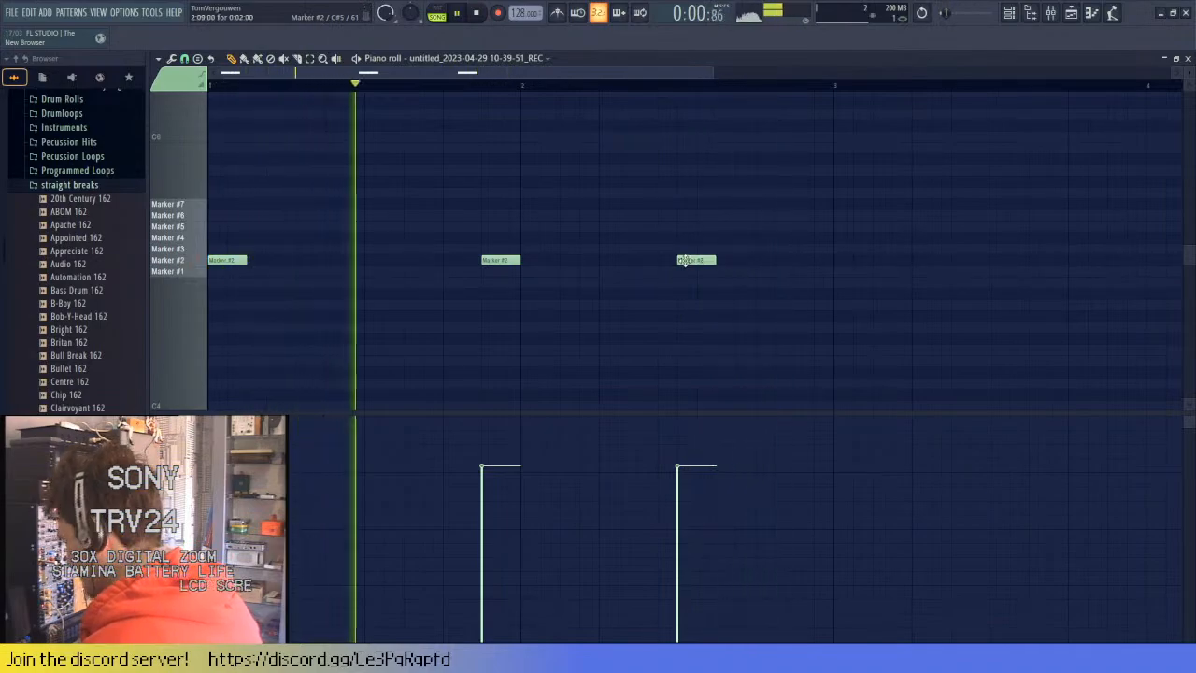
left_click_drag(715, 261, 697, 261)
left_click(725, 261)
left_click(765, 261)
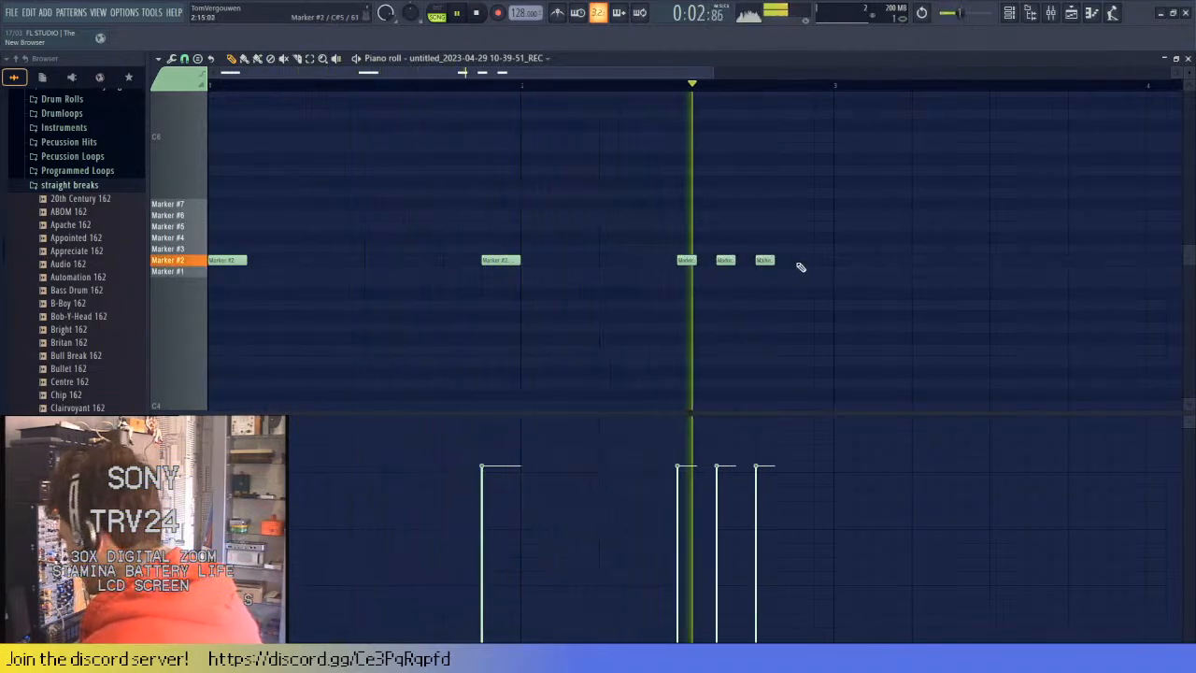
left_click(804, 261)
right_click(687, 262)
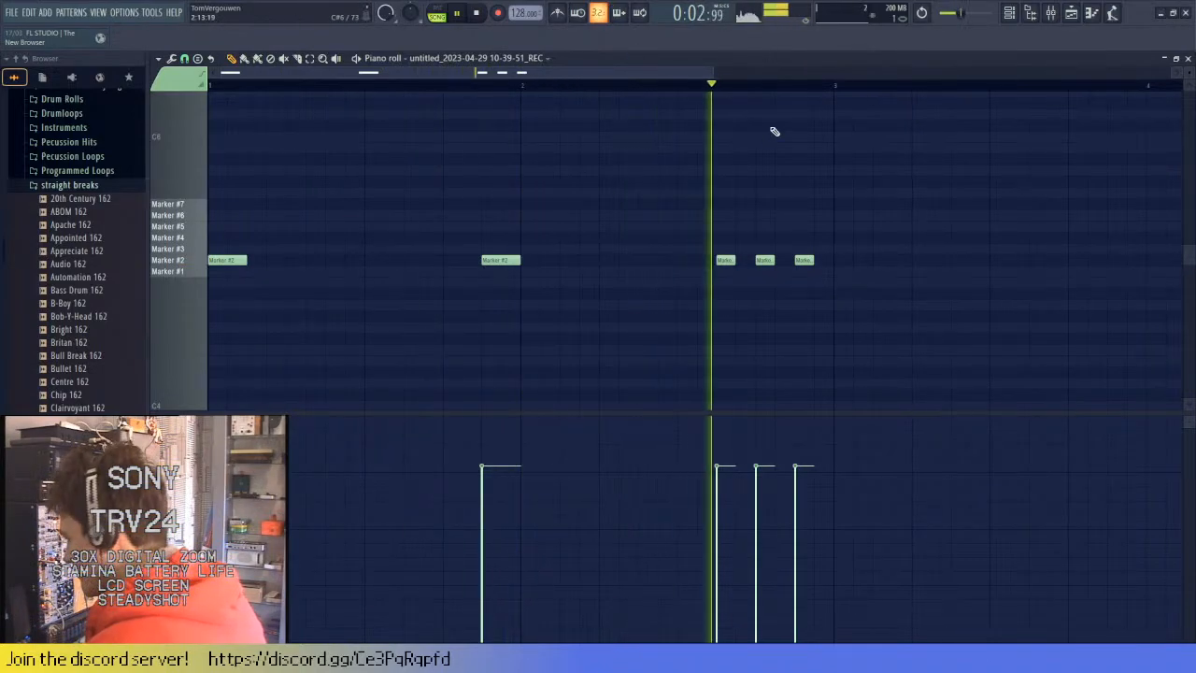
key("space")
left_click(1188, 58)
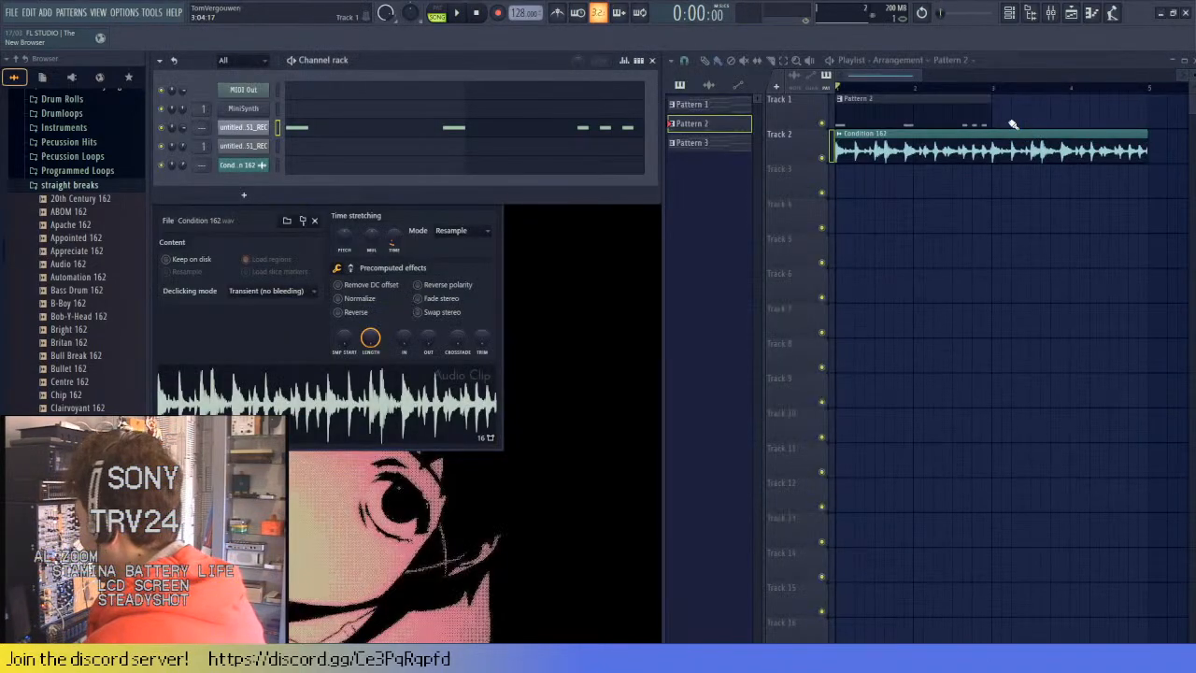
- Duplicate the Pattern 2 clip to bar 3 on Track 1, and repeat the whole four-bar arrangement from bar 5
left_click_drag(919, 111, 1074, 111)
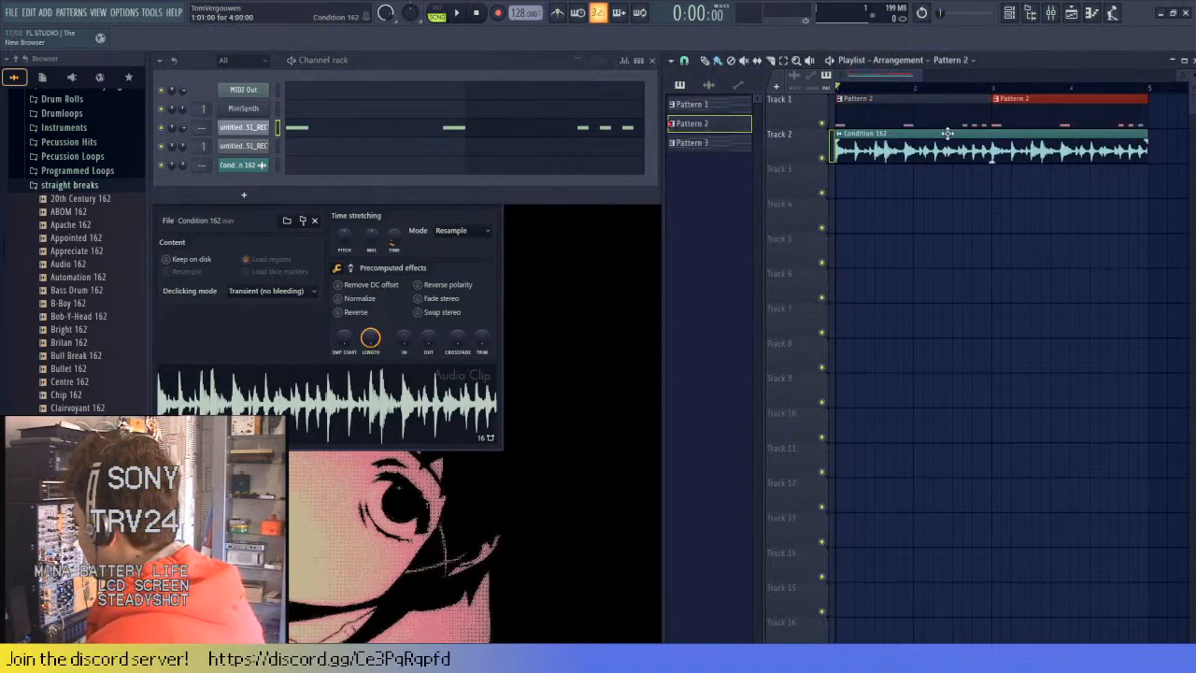
scroll(900, 216, "down", 3)
key("ctrl+a")
key("ctrl+b")
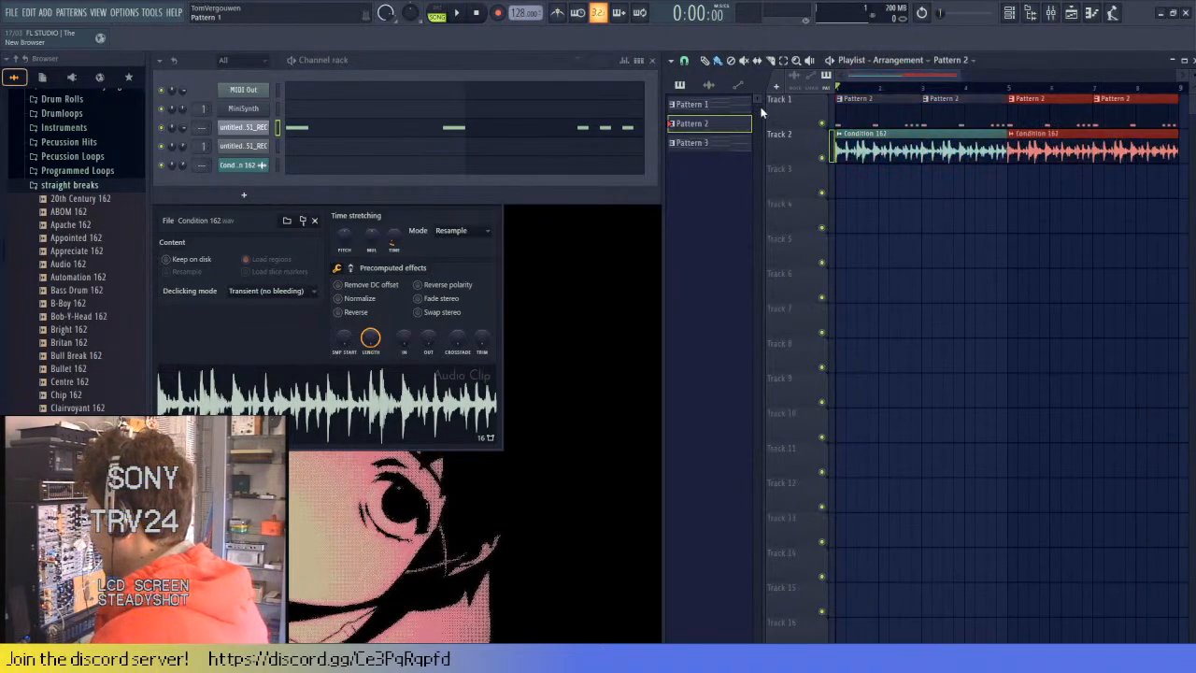
- Play the extended arrangement to check the slice melody against the Condition 162 loop
key("space")
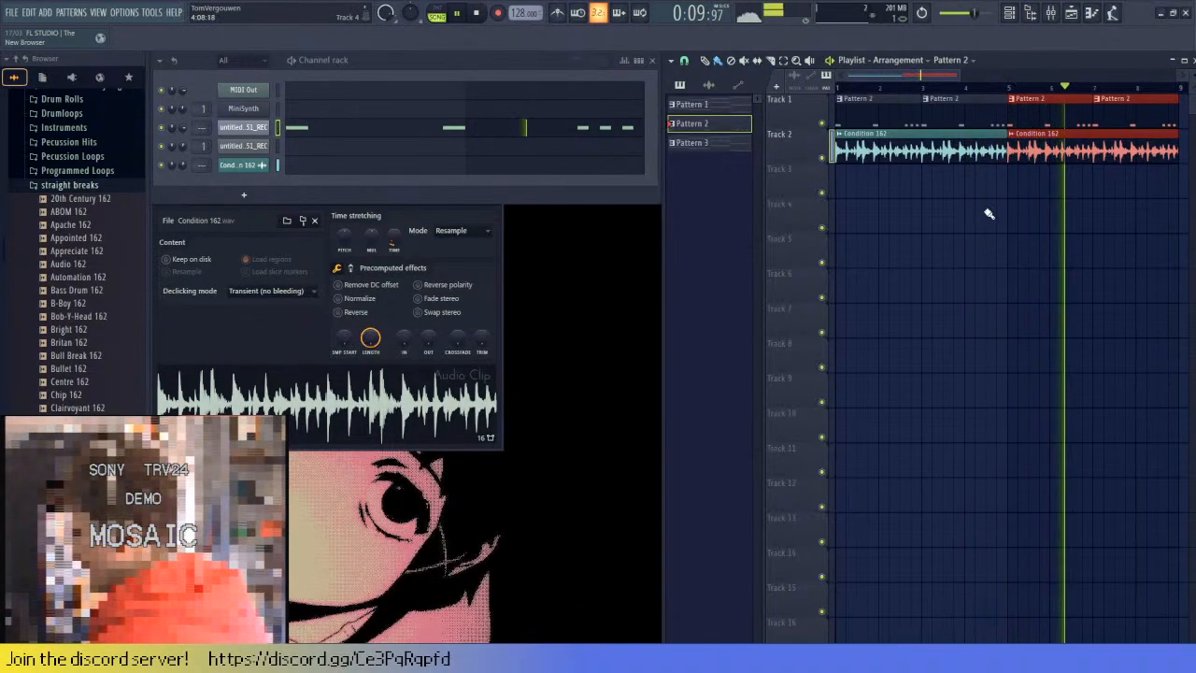
left_click(873, 166)
key("space")
left_click(878, 152)
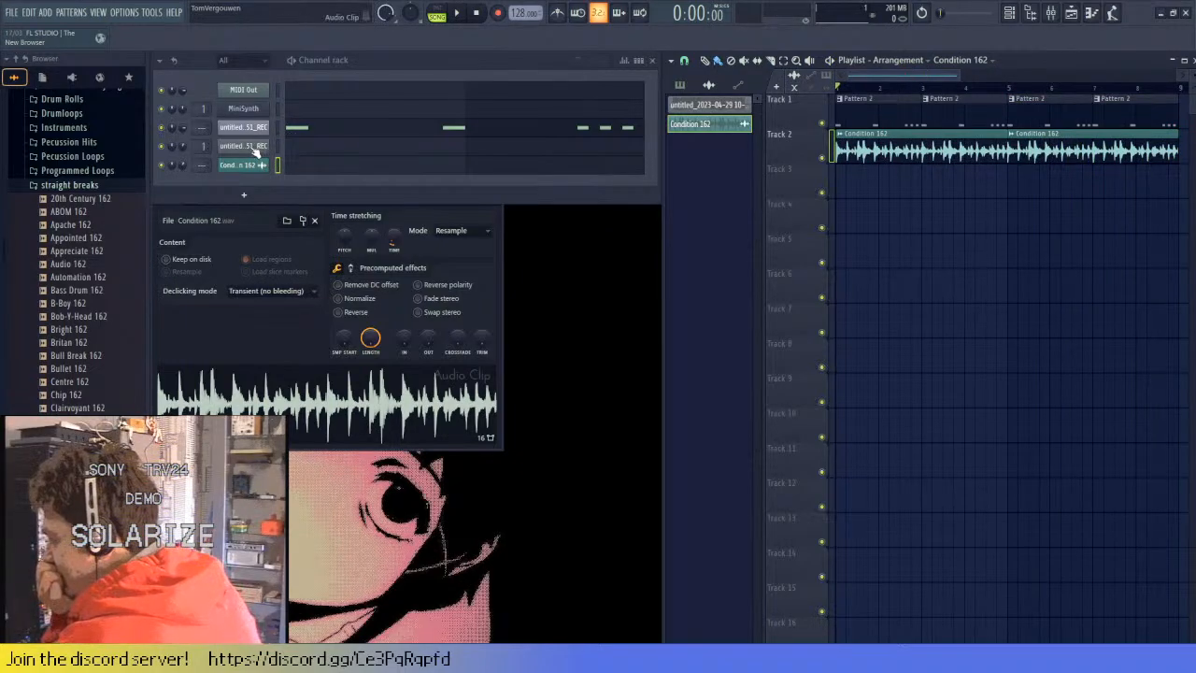
left_click(256, 147)
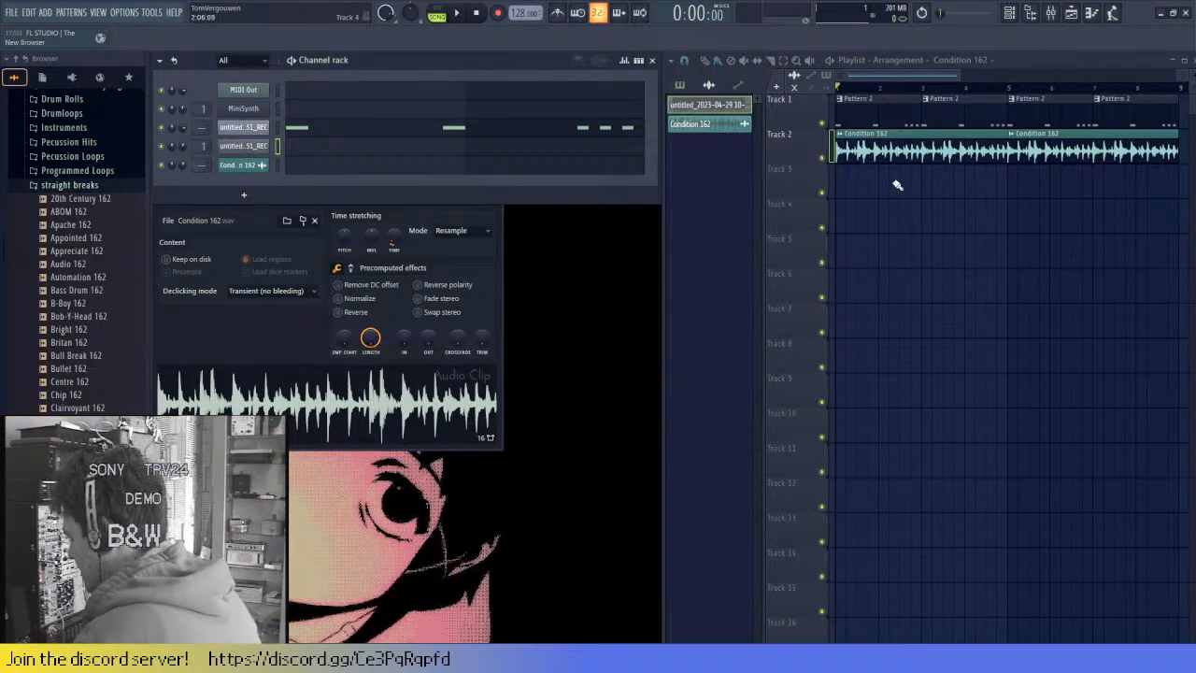
left_click(868, 111)
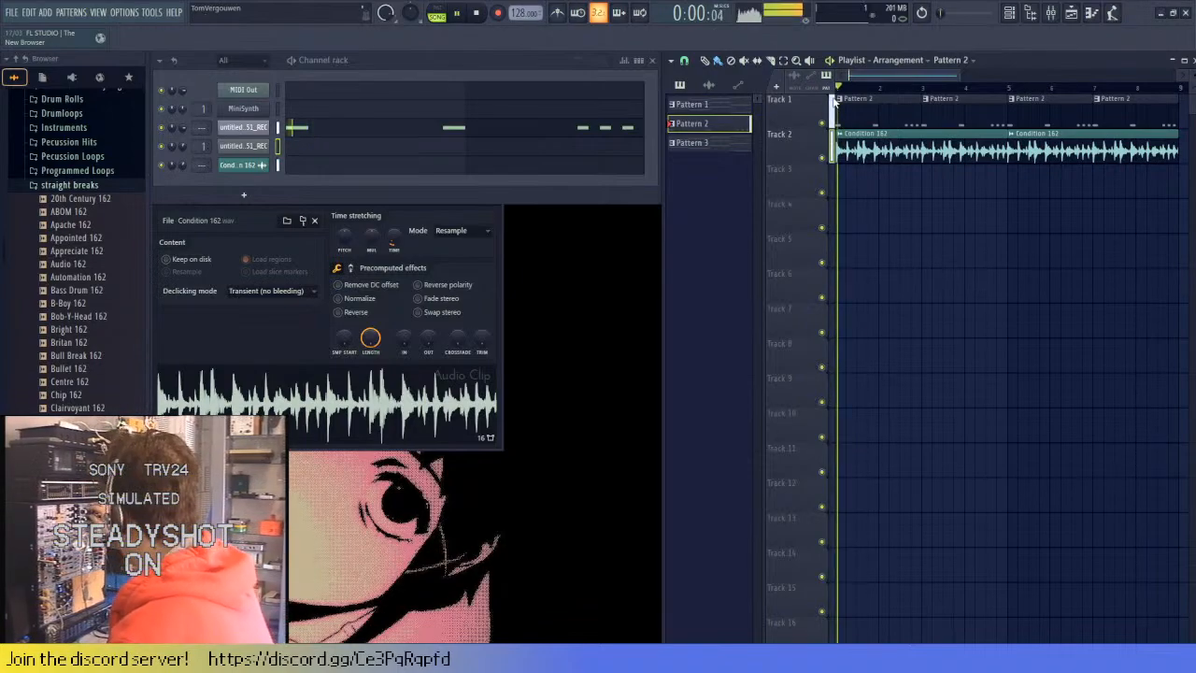
key("space")
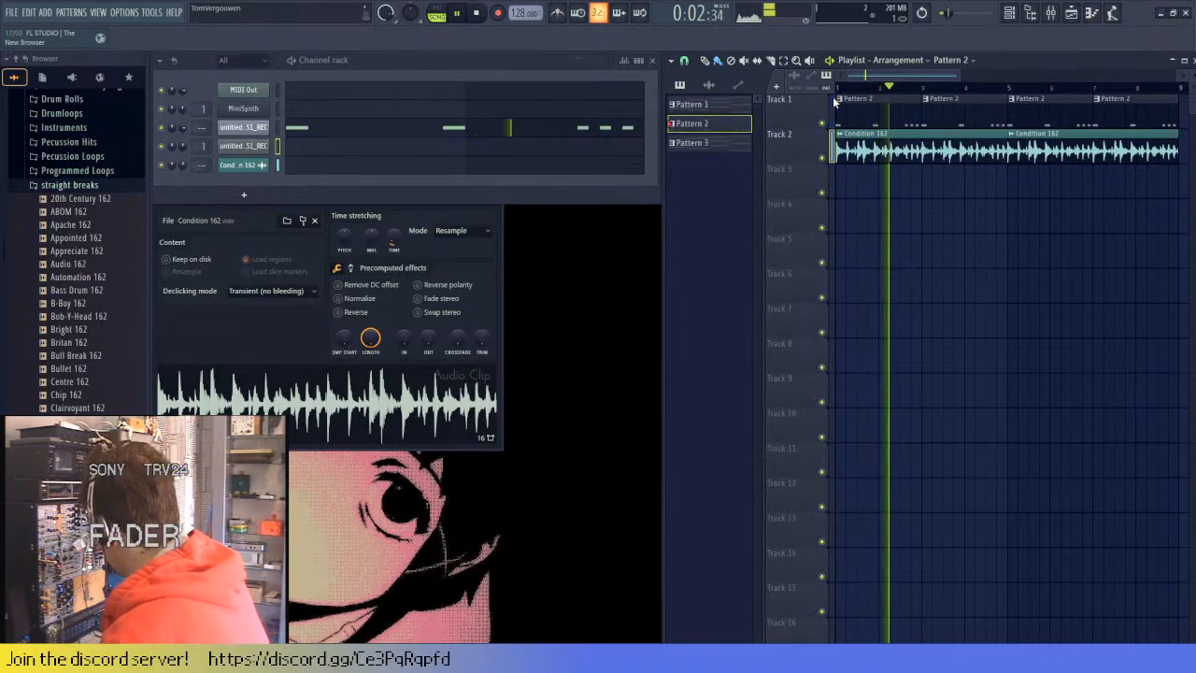
key("space")
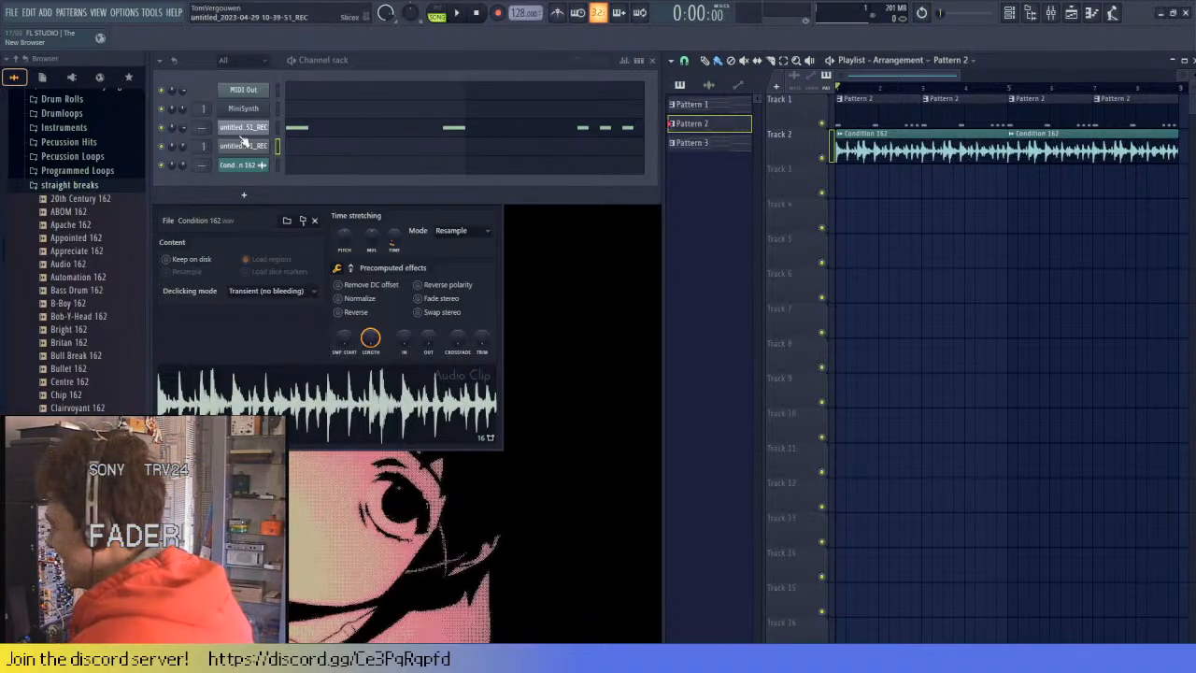
- Add a one-step Marker #5 note in the Slicex channel of Pattern 2 and move it to Marker #6 at step 16 of bar 1
left_click(337, 135)
left_click_drag(257, 260, 257, 236)
right_click(255, 235)
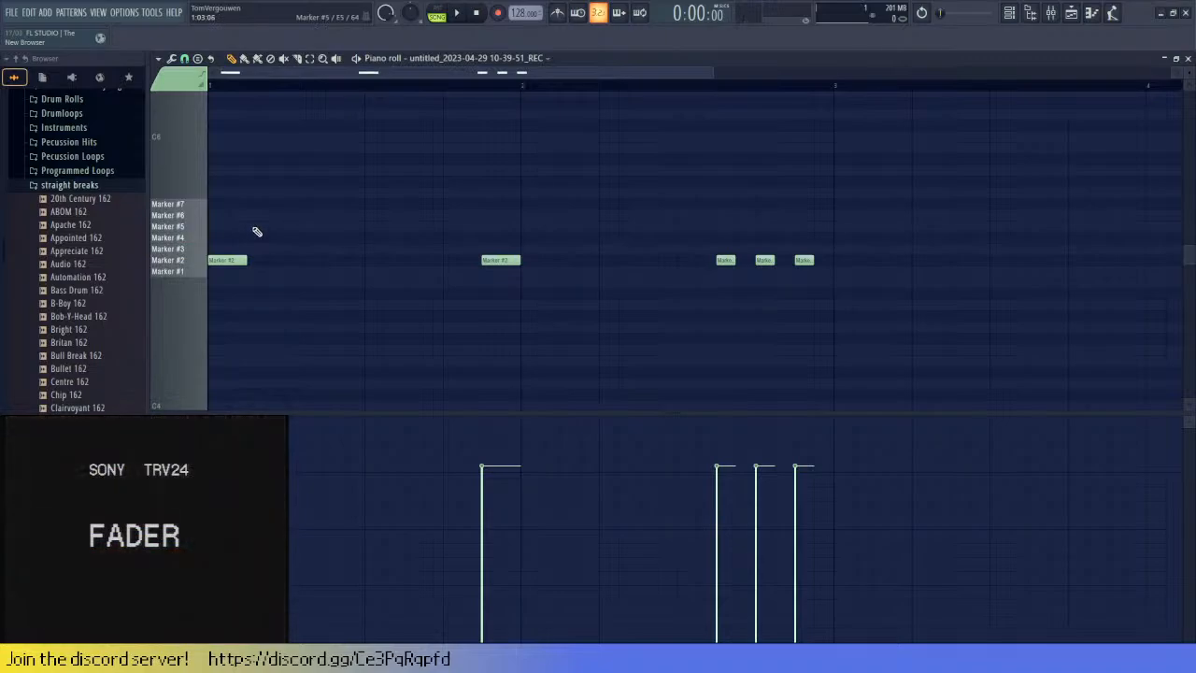
left_click(256, 228)
left_click_drag(257, 226, 291, 226)
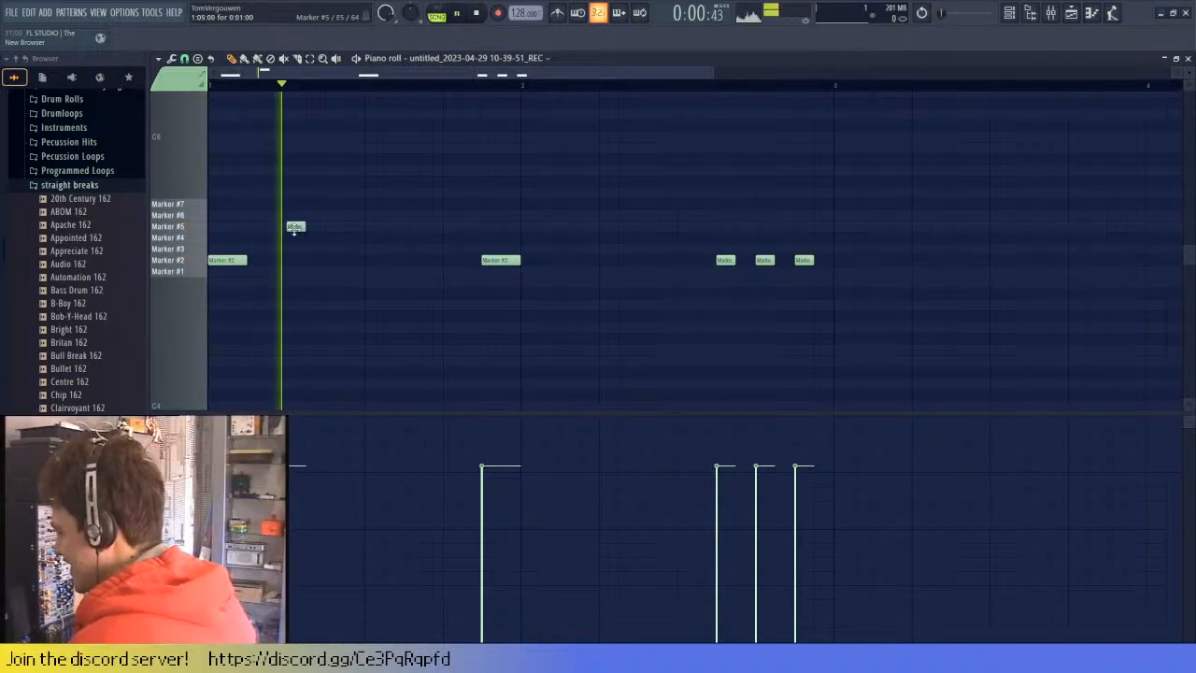
mouse_move(297, 228)
left_mouse_down()
mouse_move(288, 216)
mouse_move(508, 214)
left_mouse_up()
key("space")
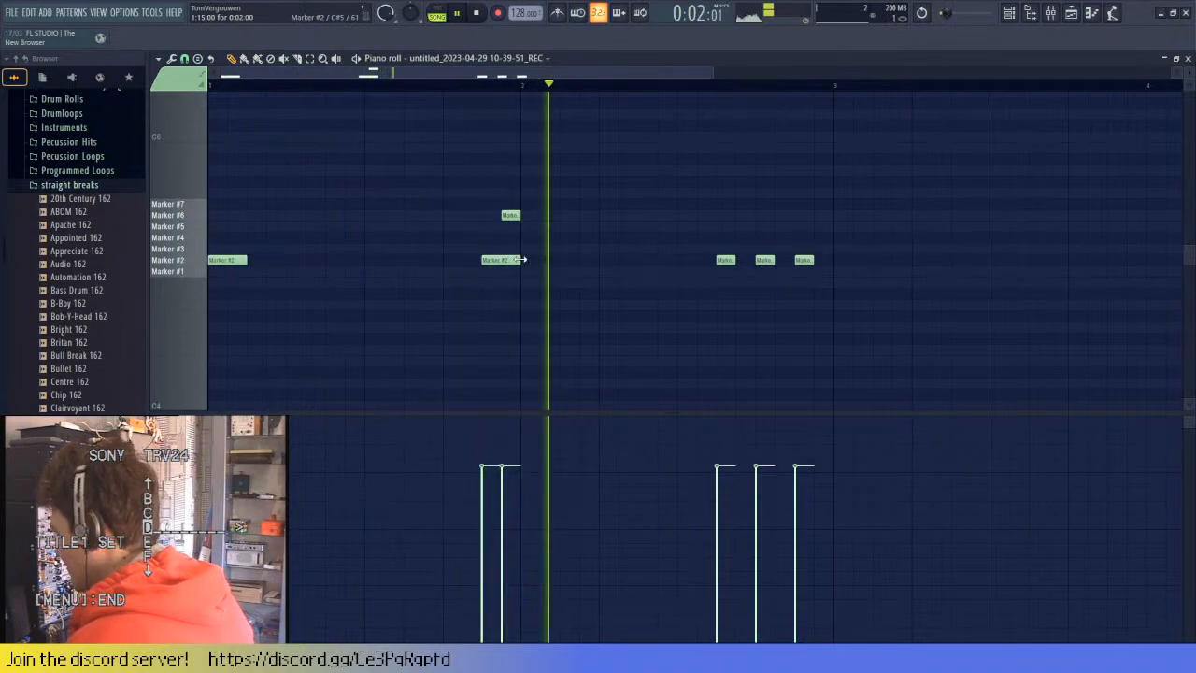
- Shorten the Marker #2 note at step 15 of bar 1 to one step and move the Marker #6 note to step 13 of bar 2
left_click_drag(520, 260, 502, 260)
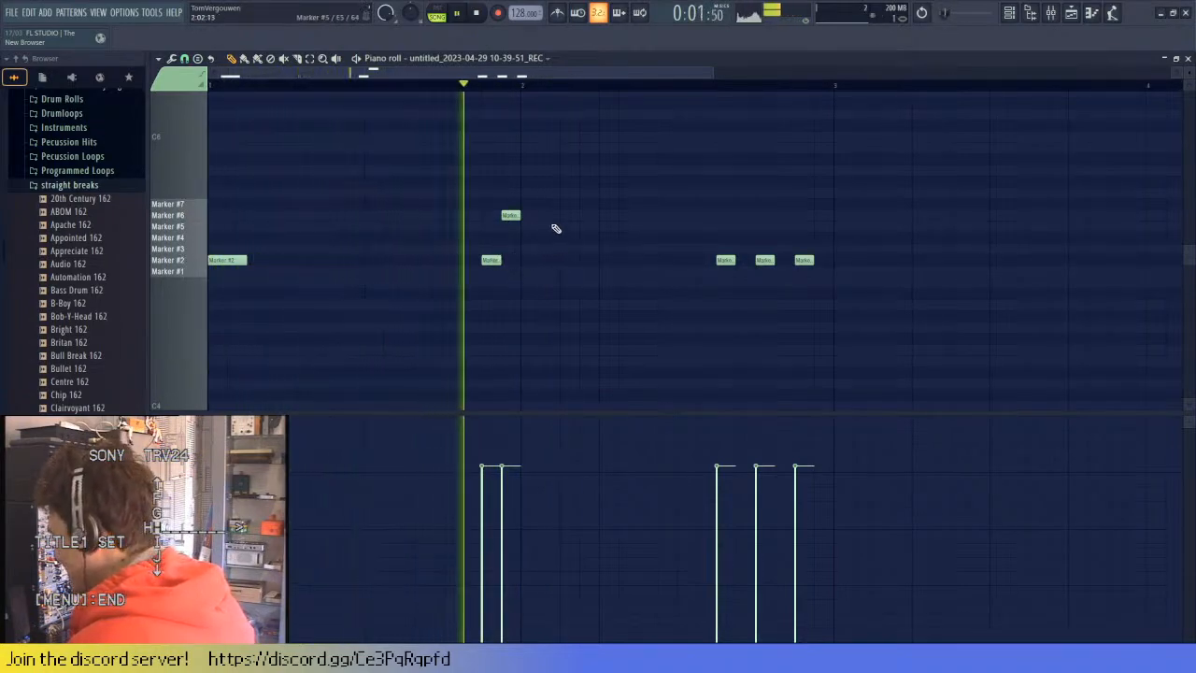
key("space")
left_click_drag(510, 216, 764, 216)
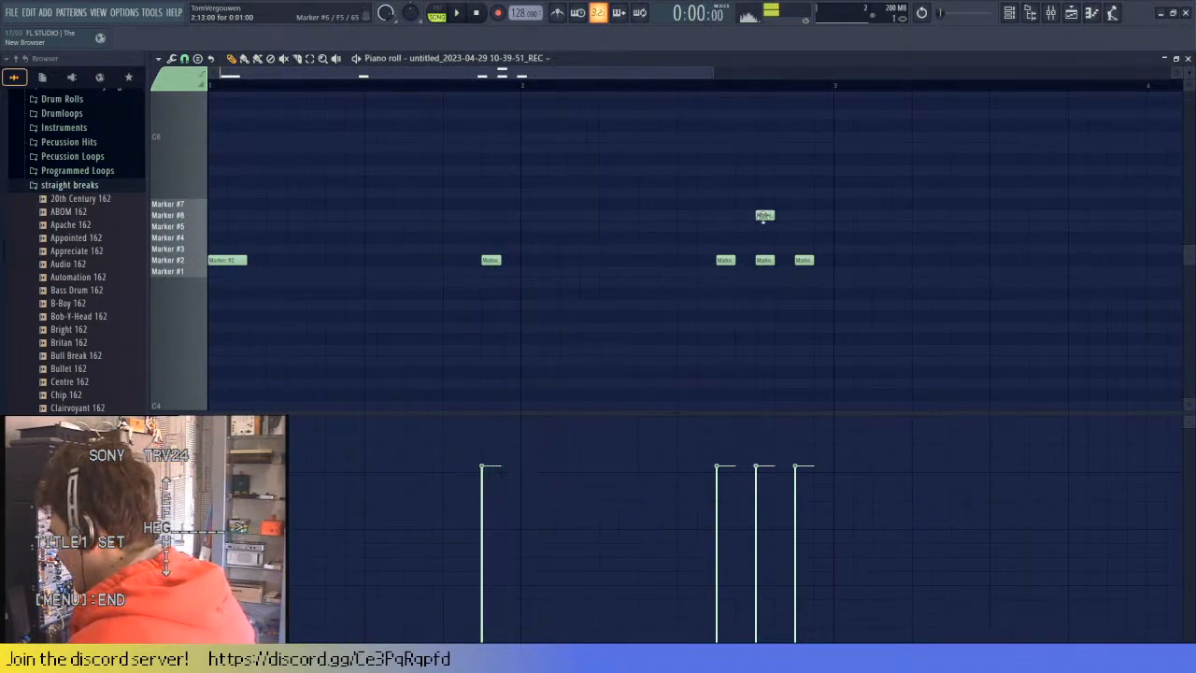
- Clear the Marker #2 notes at step 13 of bar 2 and step 16 of bar 1, and lengthen the step 15 note to two steps
left_click(507, 262)
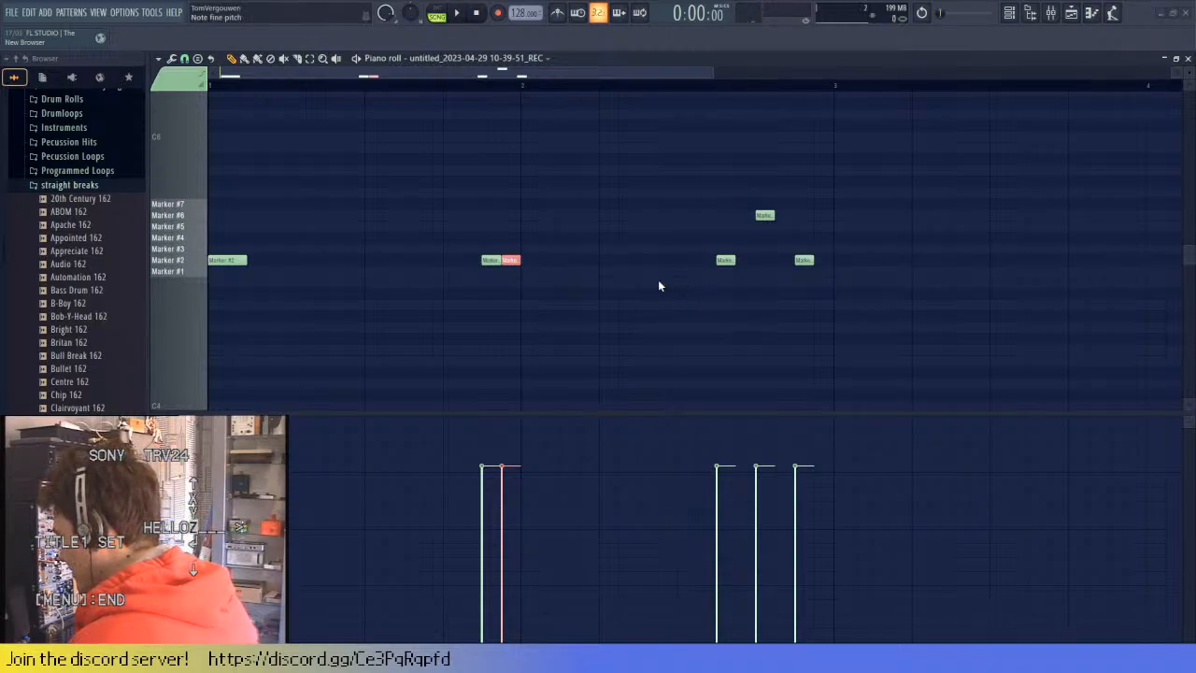
key("space")
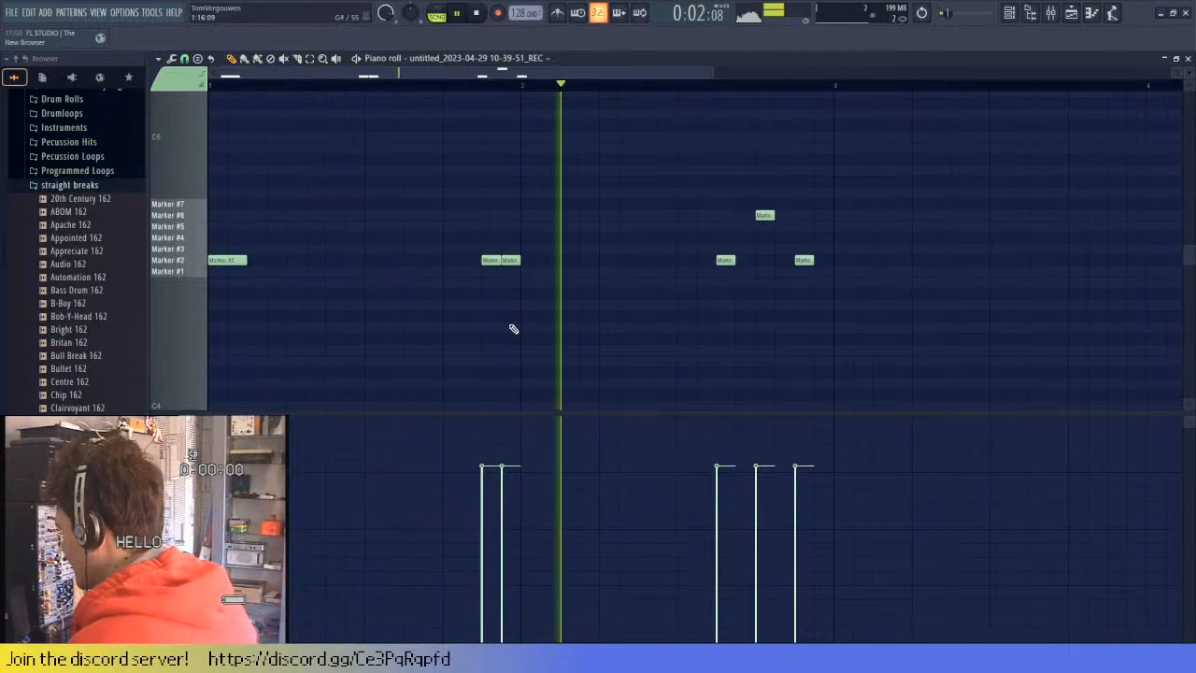
key("space")
right_click(506, 260)
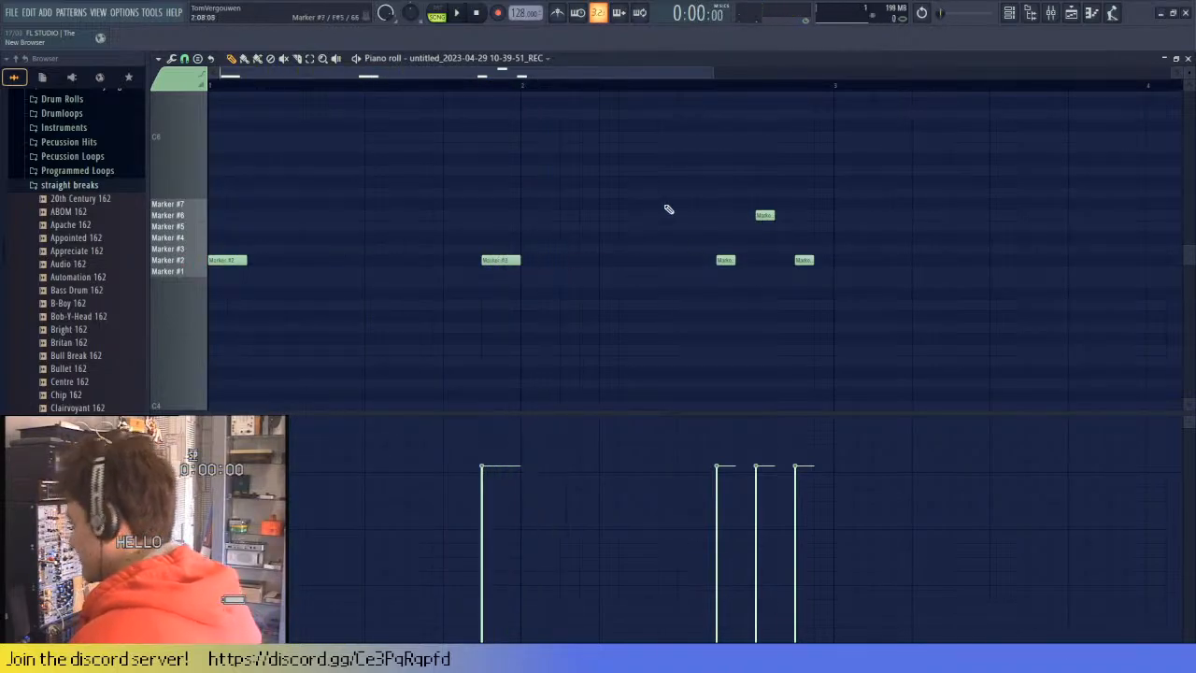
left_click(1189, 58)
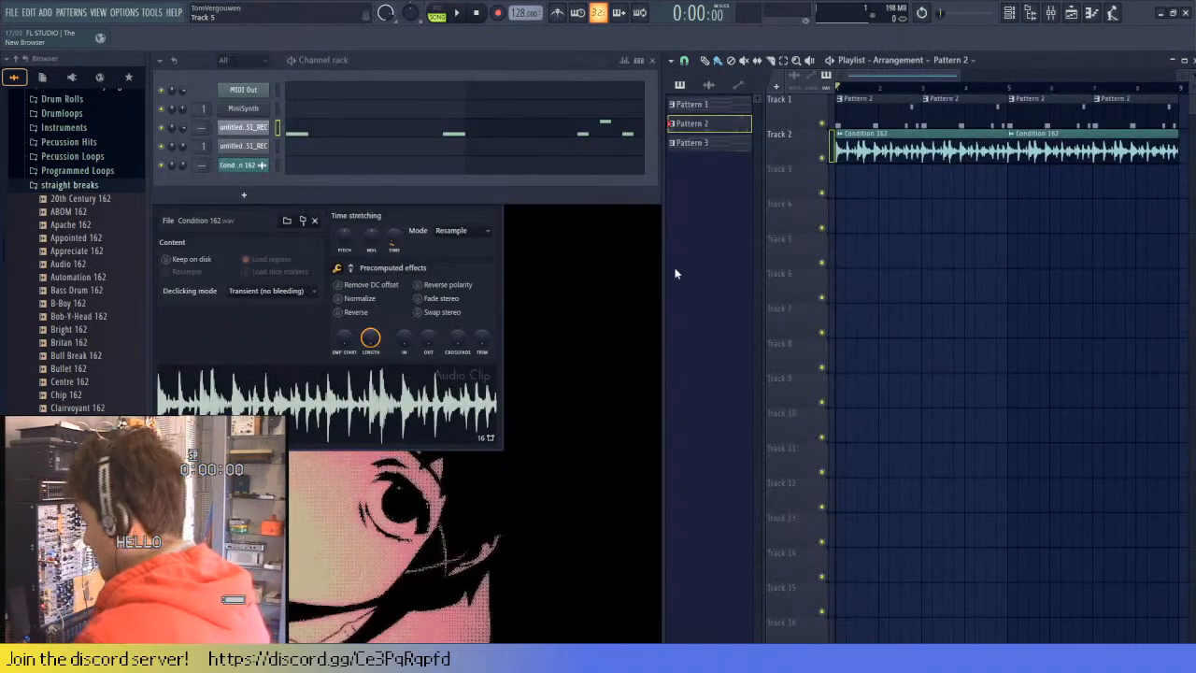
key("space")
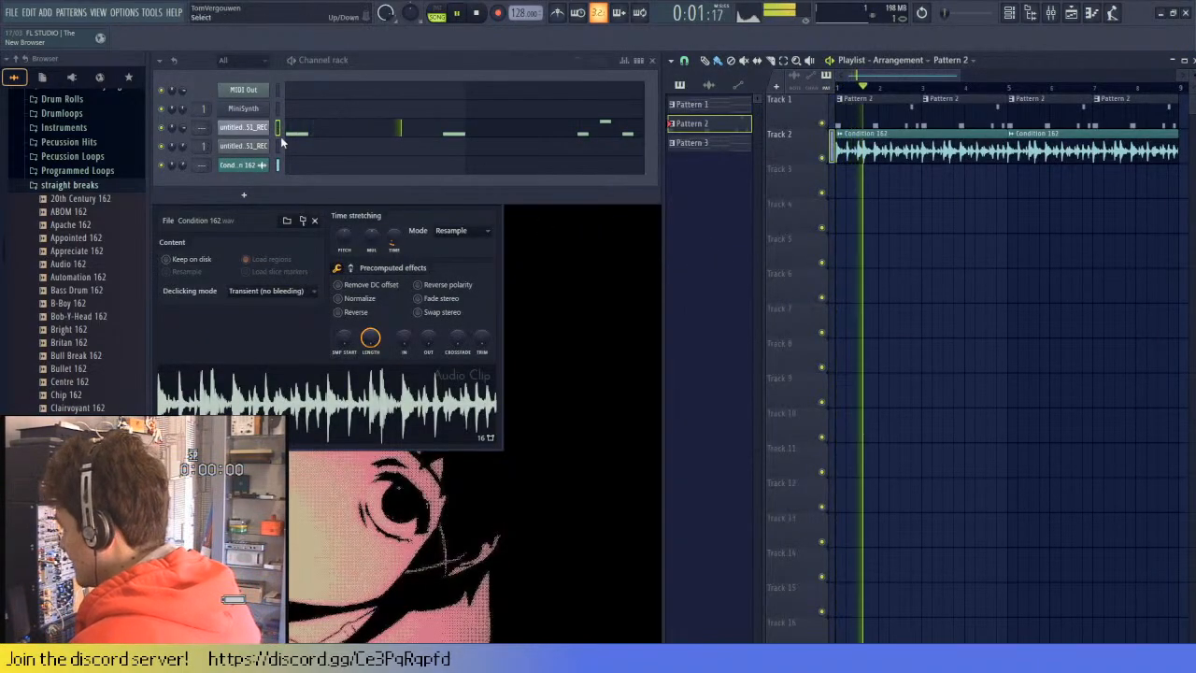
key("space")
- Draw a C#6 note across bar 1 of the MiniSynth channel and try a B5 note across bar 2
left_click(294, 110)
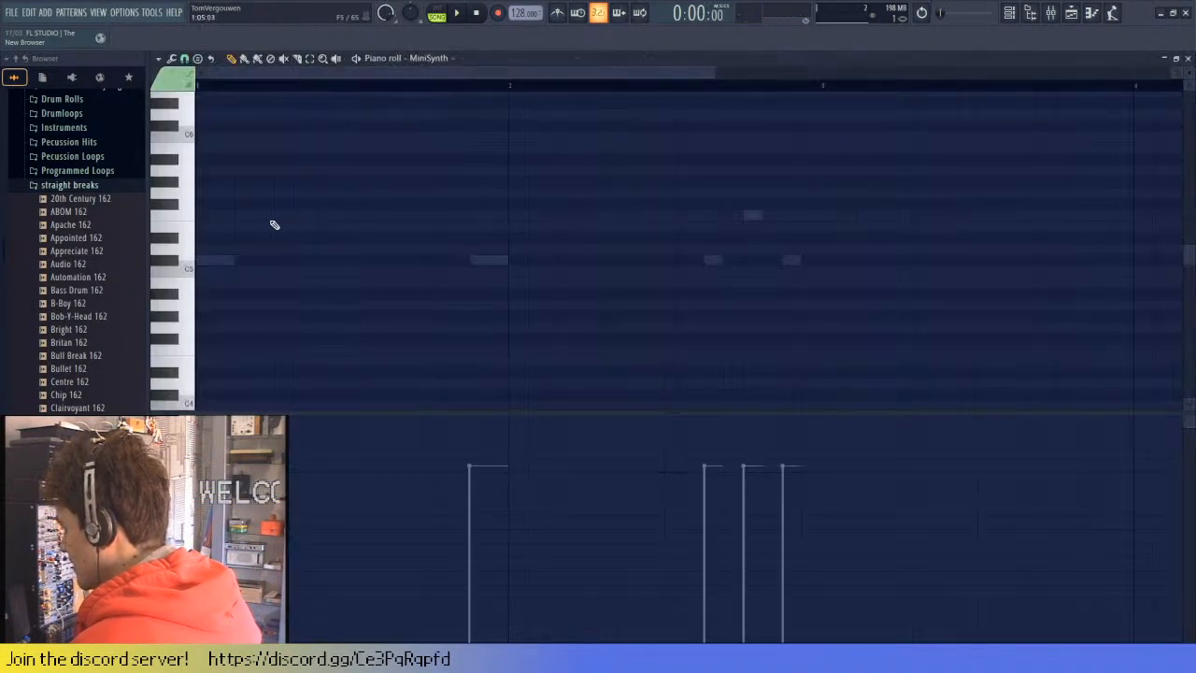
left_click(197, 195)
scroll(197, 194, "up", 2)
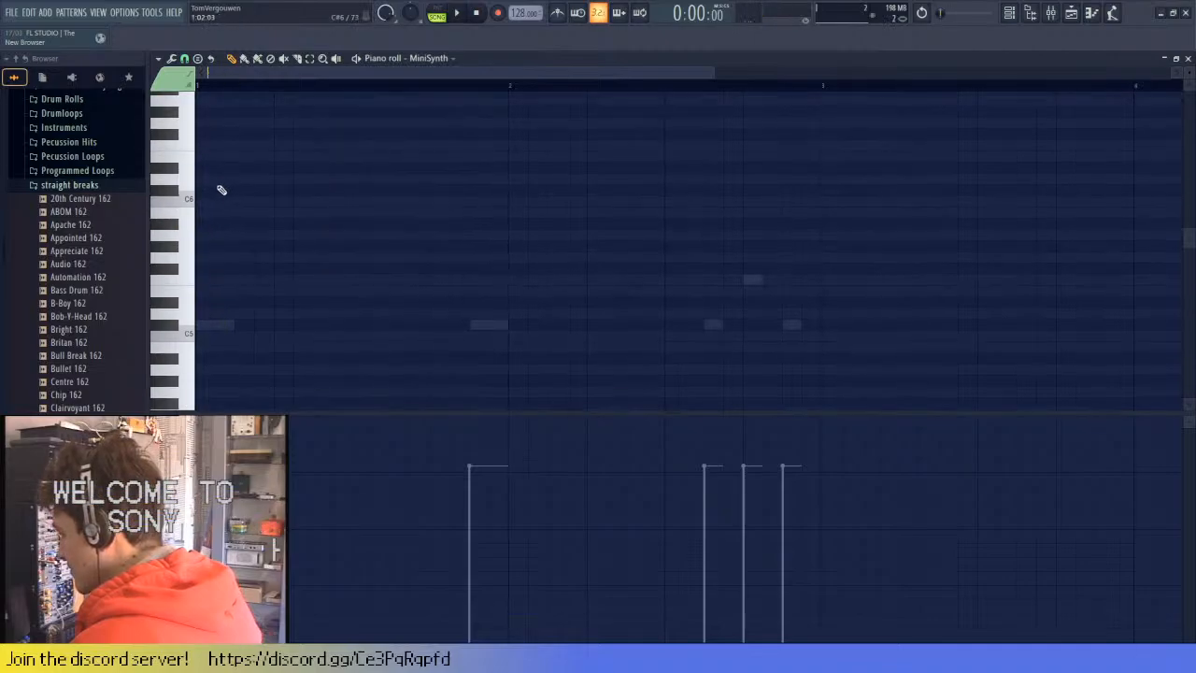
left_click_drag(198, 198, 509, 195)
key("space")
left_click(510, 216)
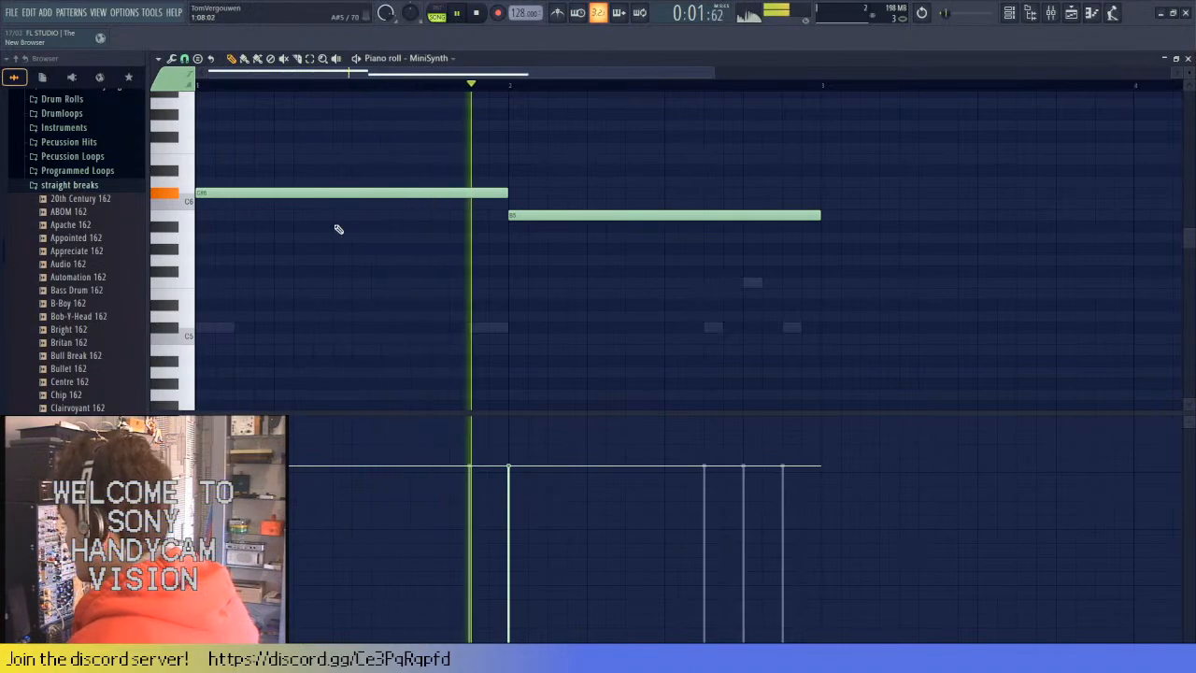
right_click(529, 216)
key("space")
- Add an F6 note across bar 1 above the MiniSynth's C#6 note and play it briefly
scroll(393, 196, "up", 3)
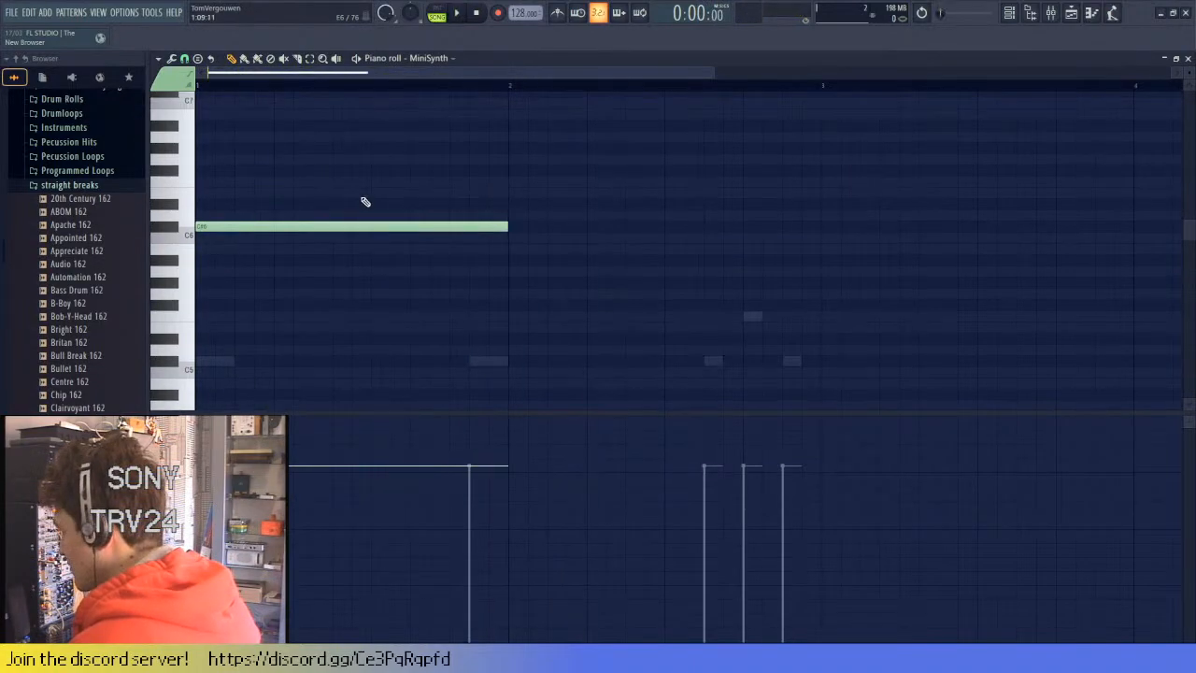
left_click(259, 216)
key("space")
key("space")
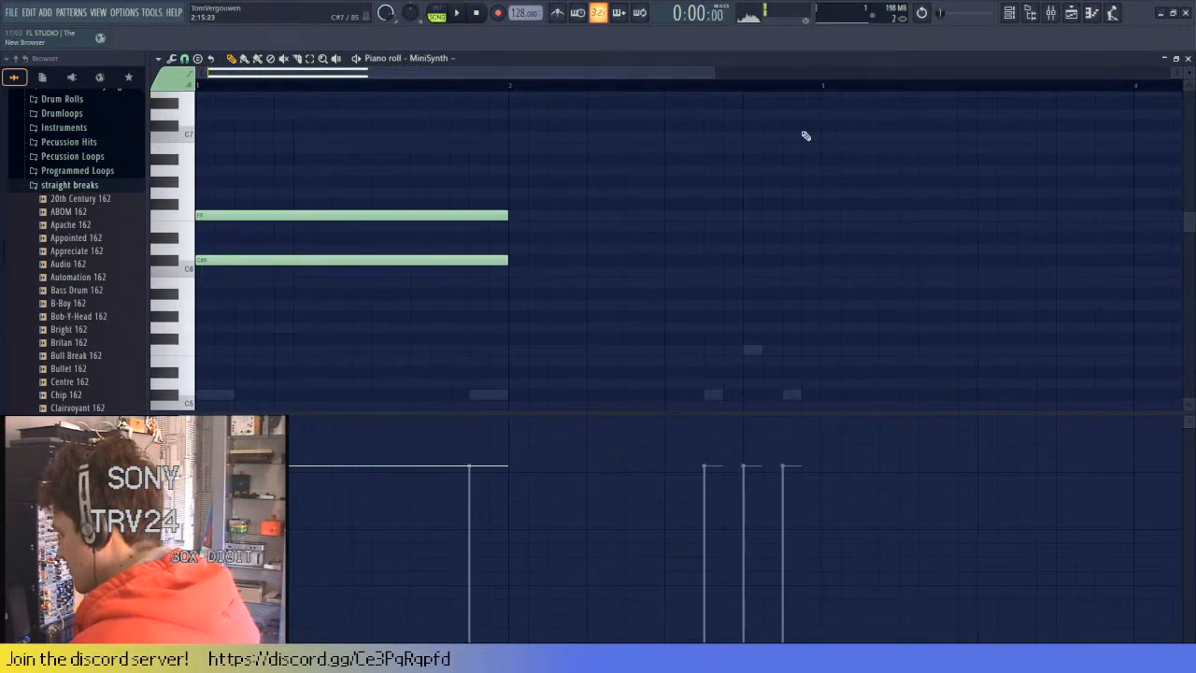
left_click(1188, 58)
- Open the MiniSynth's settings, turn off its arpeggiator and play the arrangement
left_click(245, 108)
left_click_drag(329, 221, 271, 160)
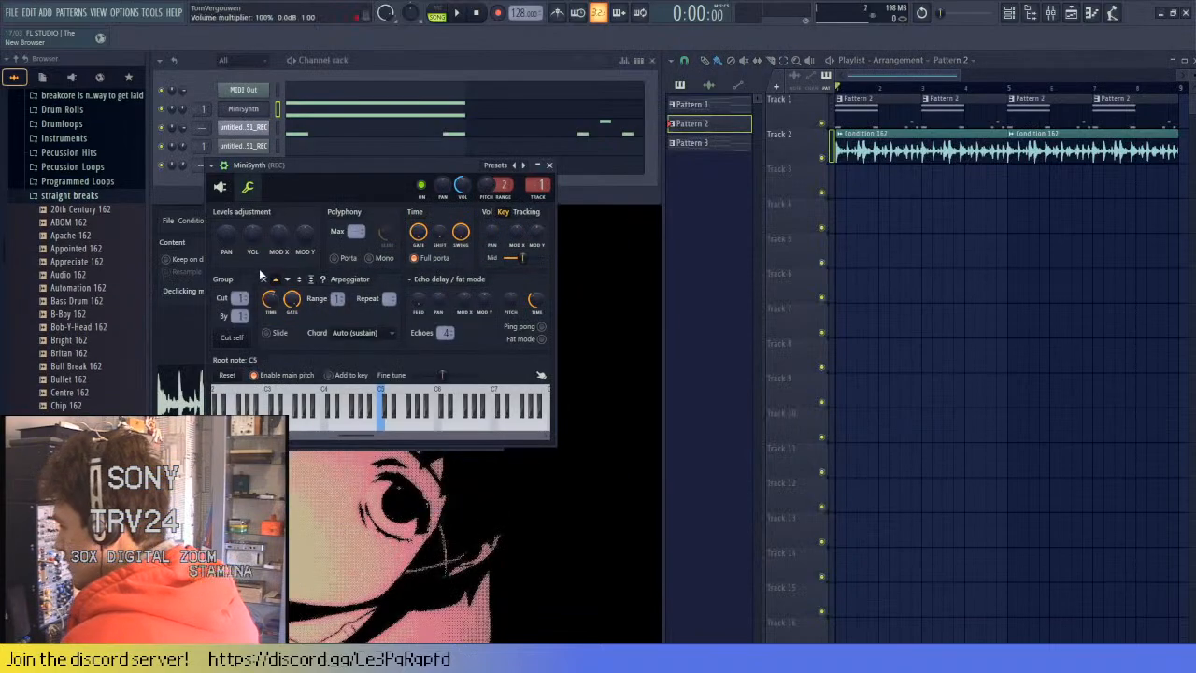
key("space")
- Duplicate the MiniSynth's C#6 and F6 notes into bar 2 and transpose the copies down two semitones
left_click(416, 109)
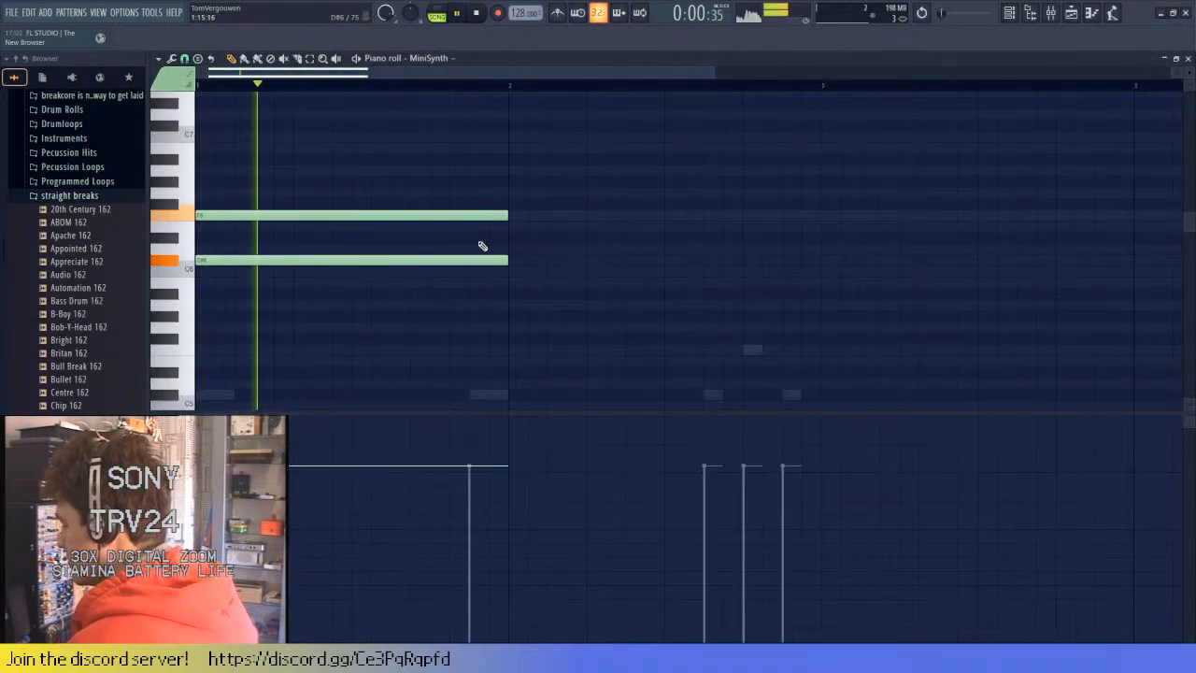
scroll(478, 307, "down", 2)
key("ctrl+a")
key("space")
key("ctrl+b")
key("Down")
key("Down")
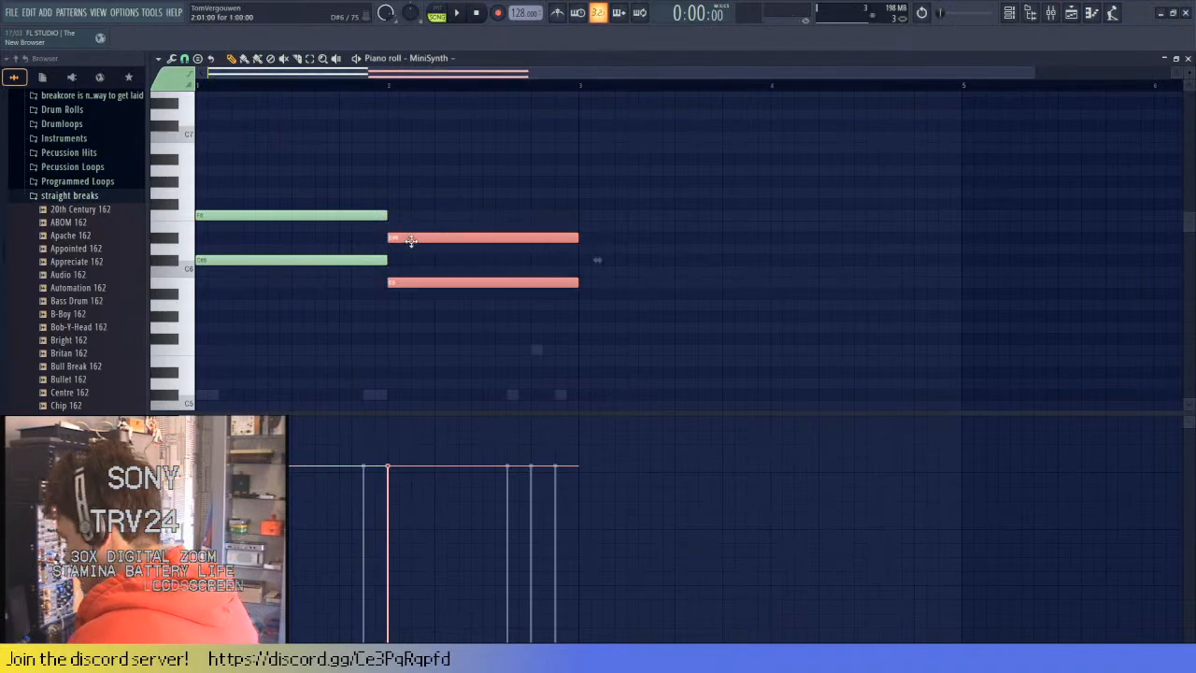
- Try the bar 2 chord one semitone lower in playback, return it to B5 and D#6, and deselect it
key("Down")
key("space")
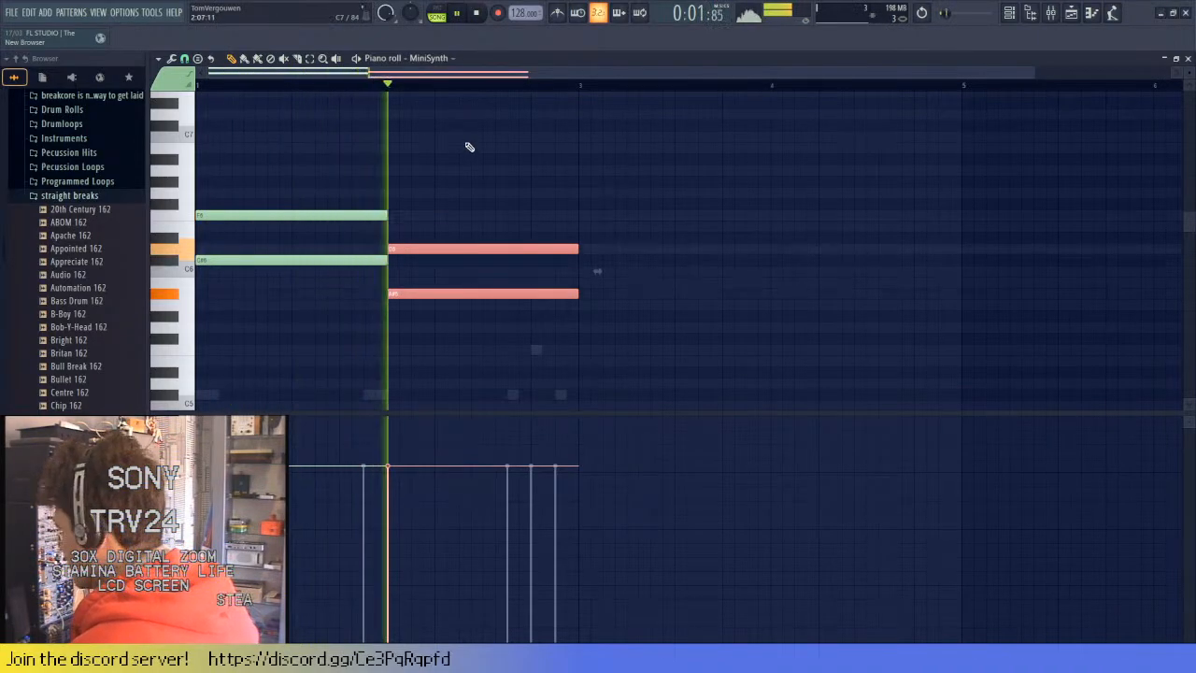
key("space")
key("Up")
key("space")
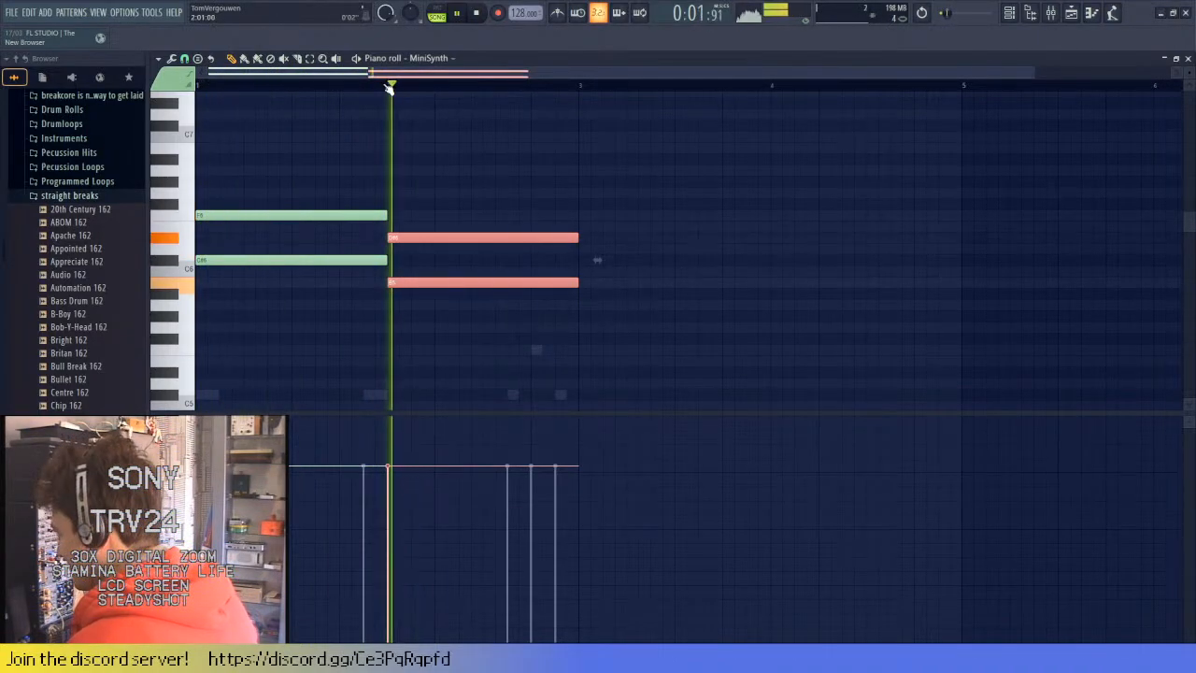
key("ctrl+d")
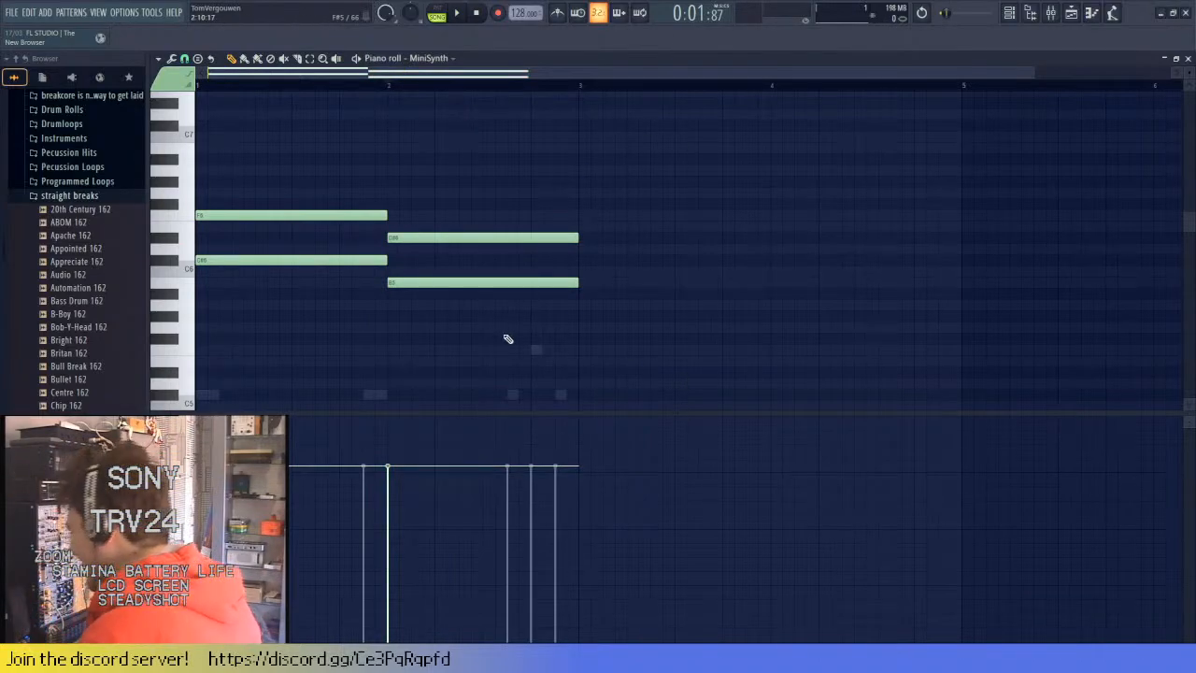
- Lower the bar 2 B5 note to G#5 and play the chord change
left_click_drag(430, 282, 429, 315)
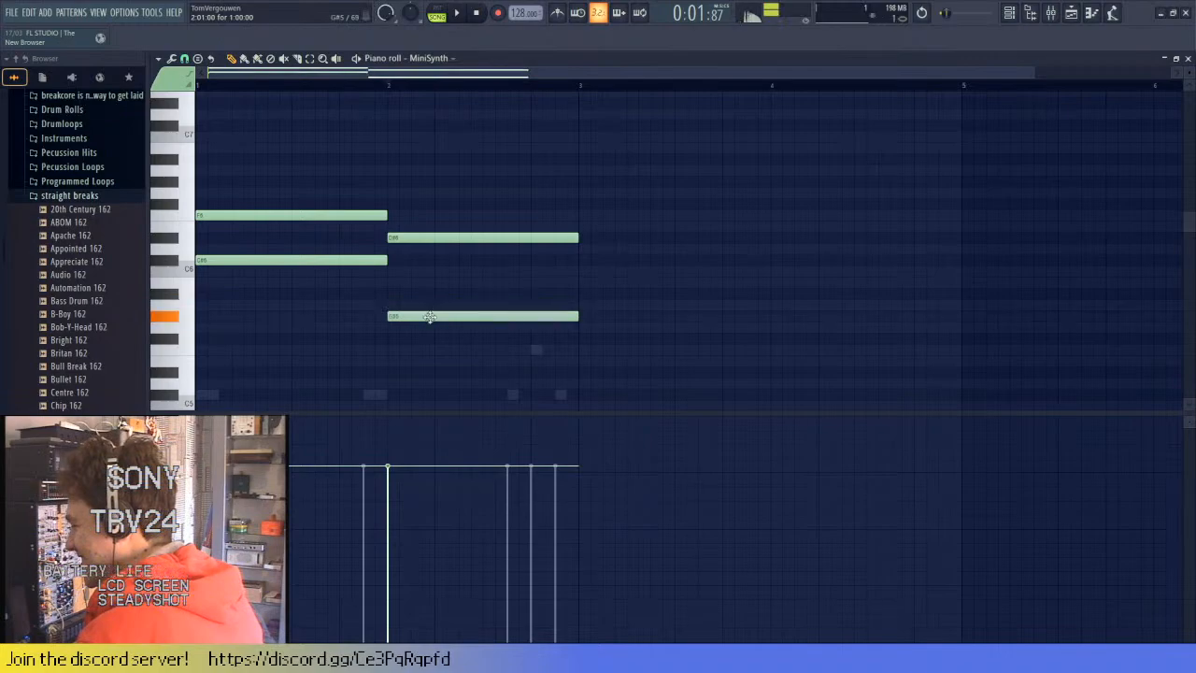
key("space")
key("space")
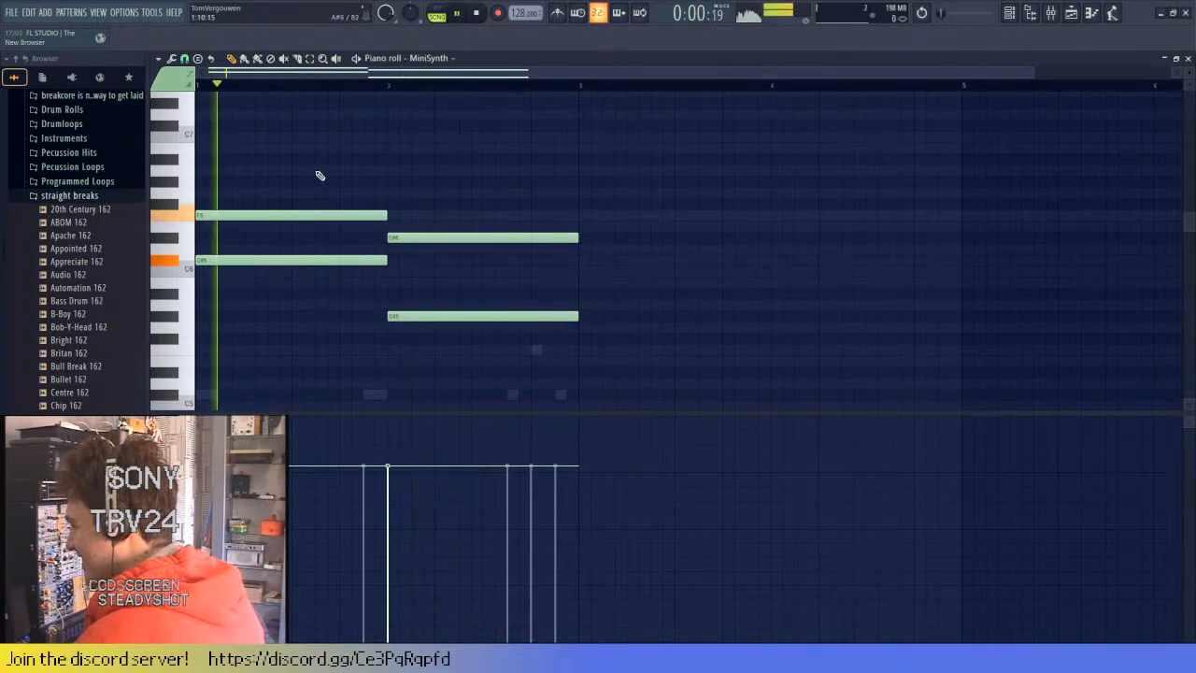
key("space")
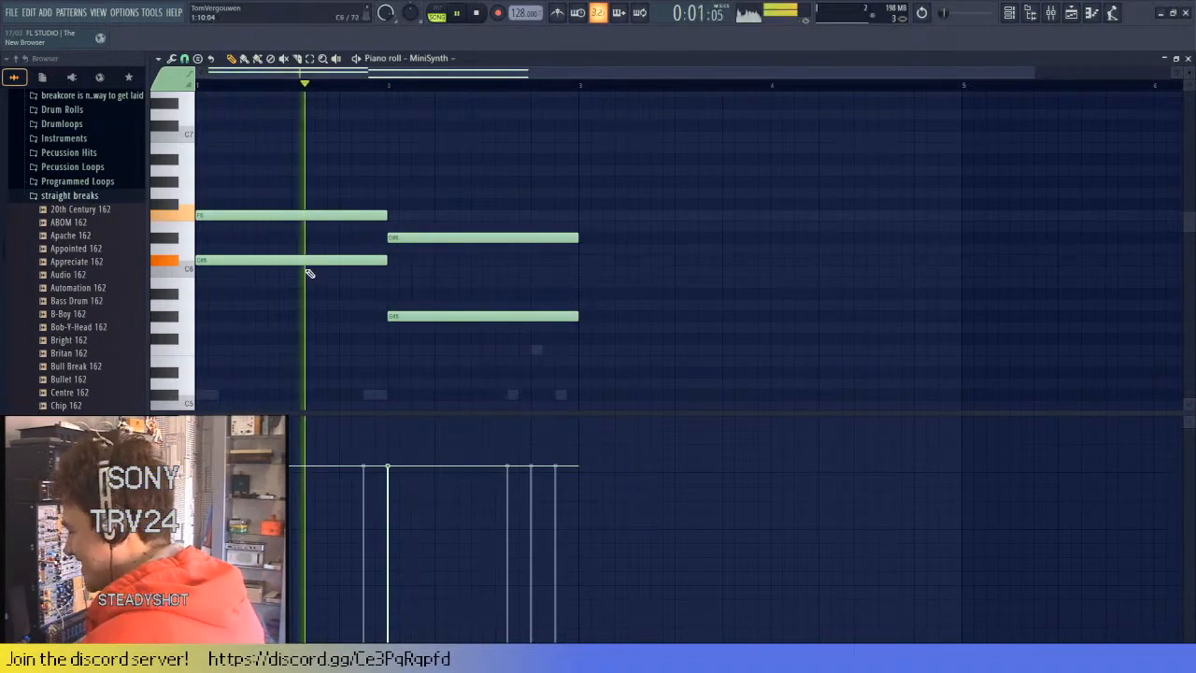
key("space")
- Undo the MiniSynth chord notes in bar 2 and bar 1
key("ctrl+z")
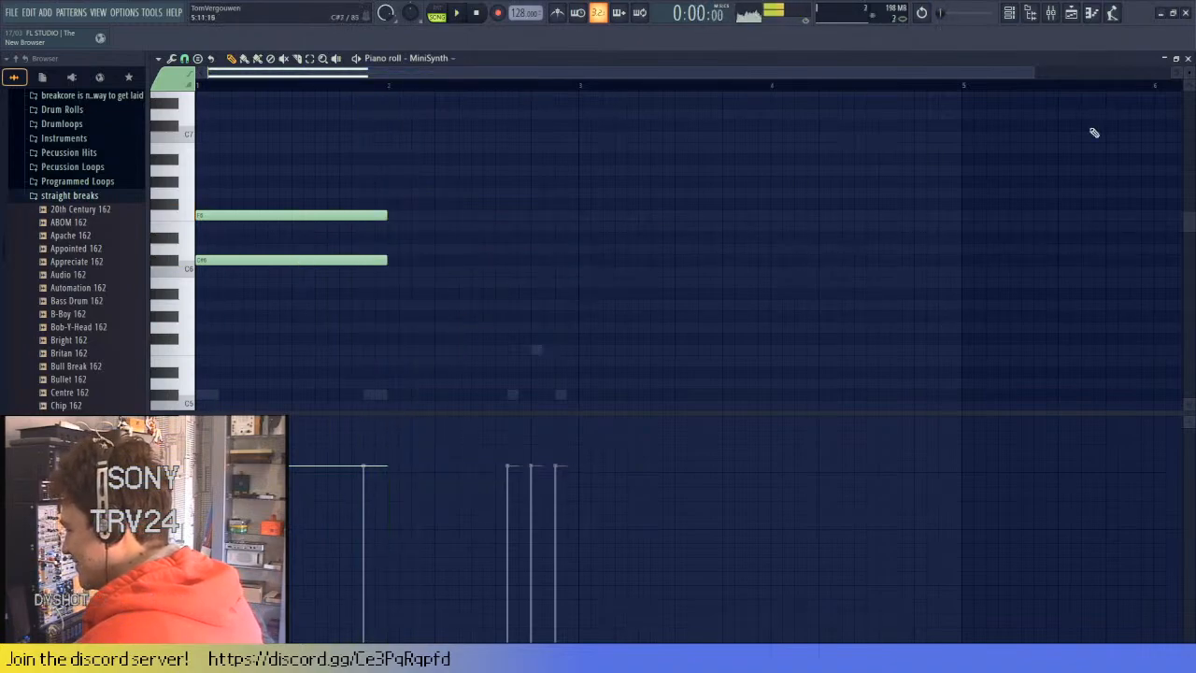
left_click(1188, 59)
left_click(241, 106)
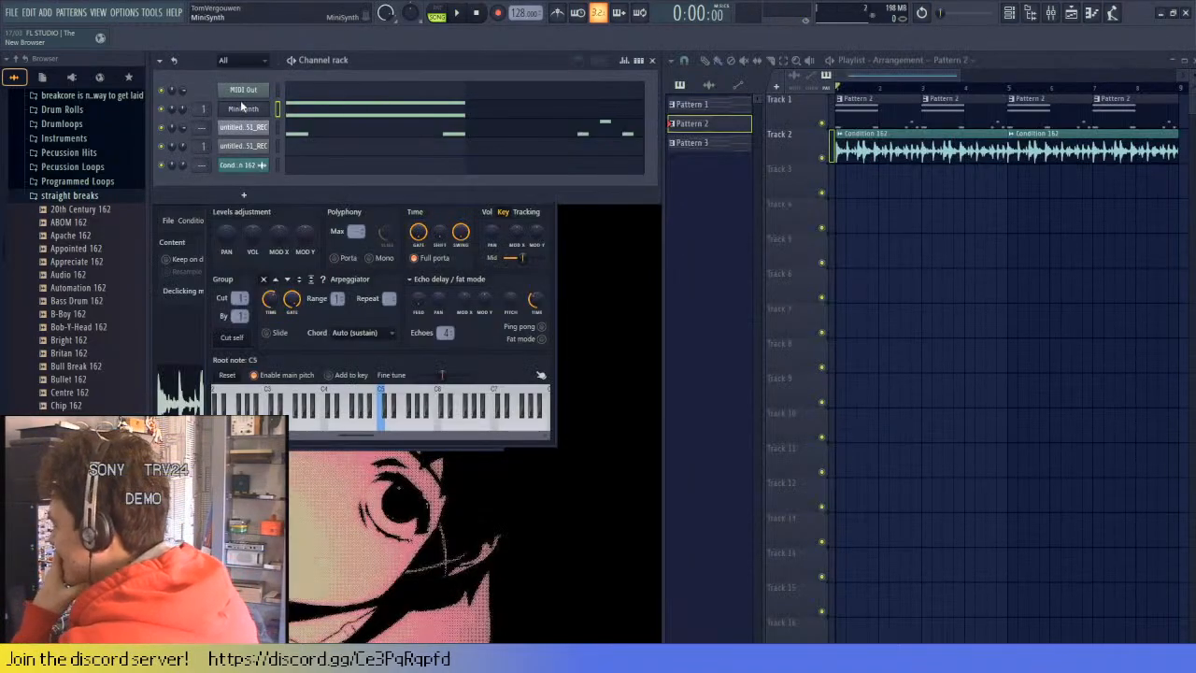
key("ctrl+z")
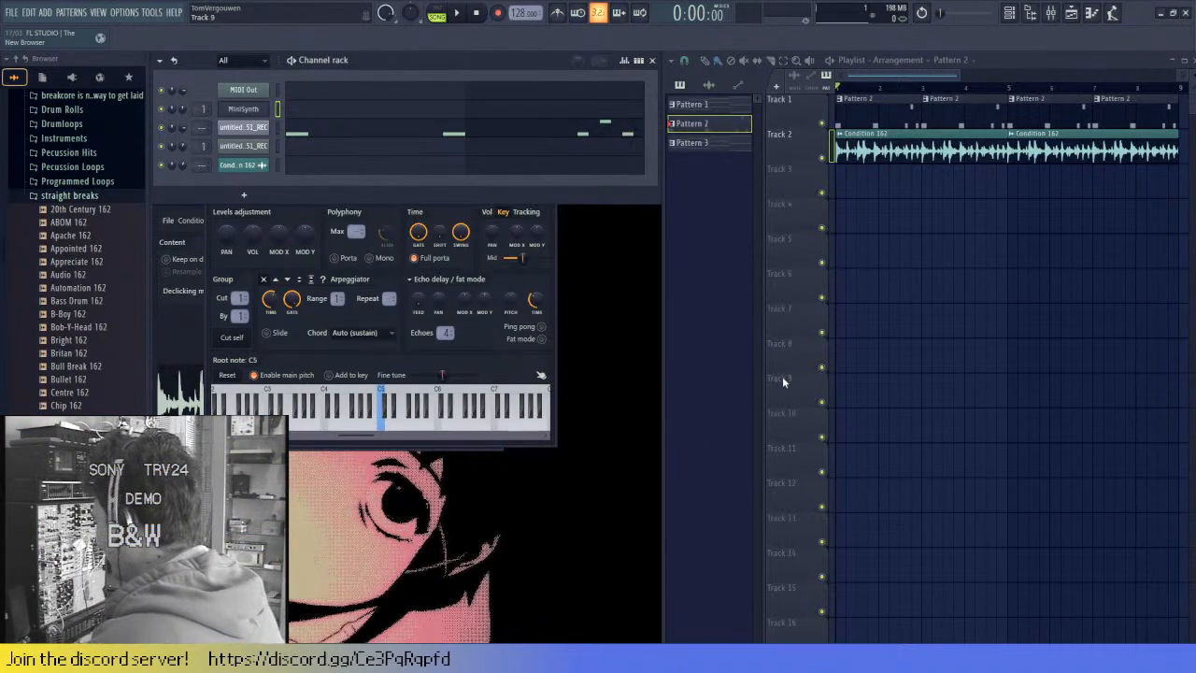
- Mute Track 2 with the Condition 162 clips in the playlist
left_click(822, 157)
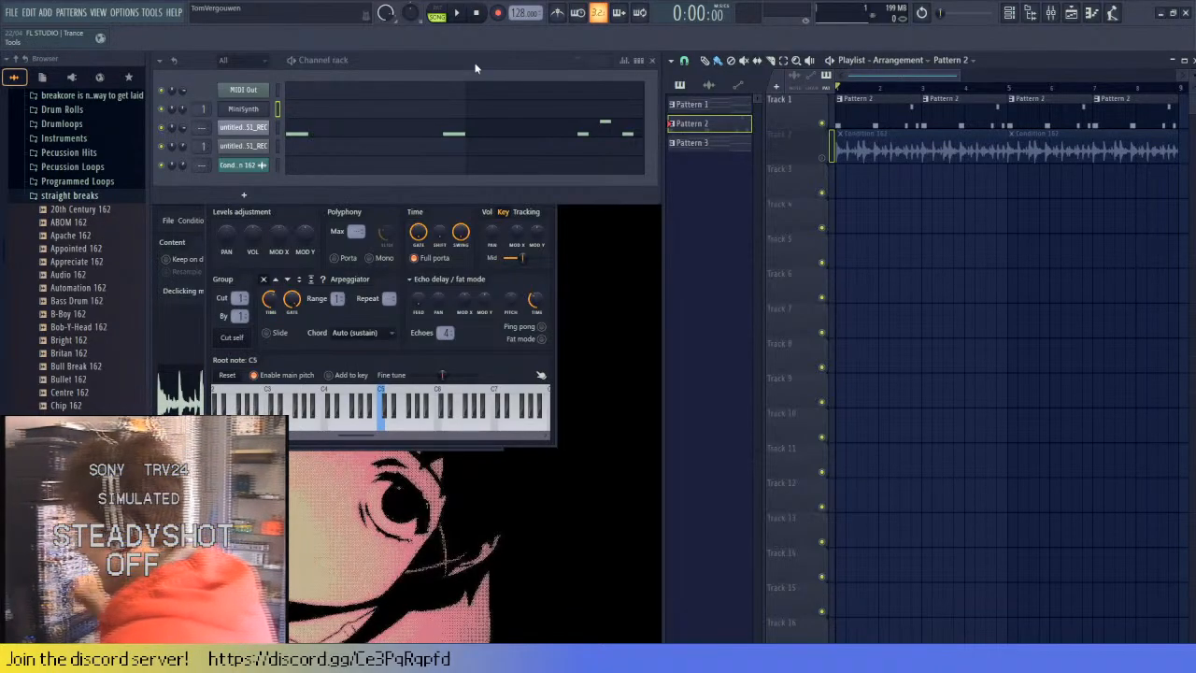
- Close the MiniSynth settings and select the MIDI Out channel in the channel rack
left_click(549, 266)
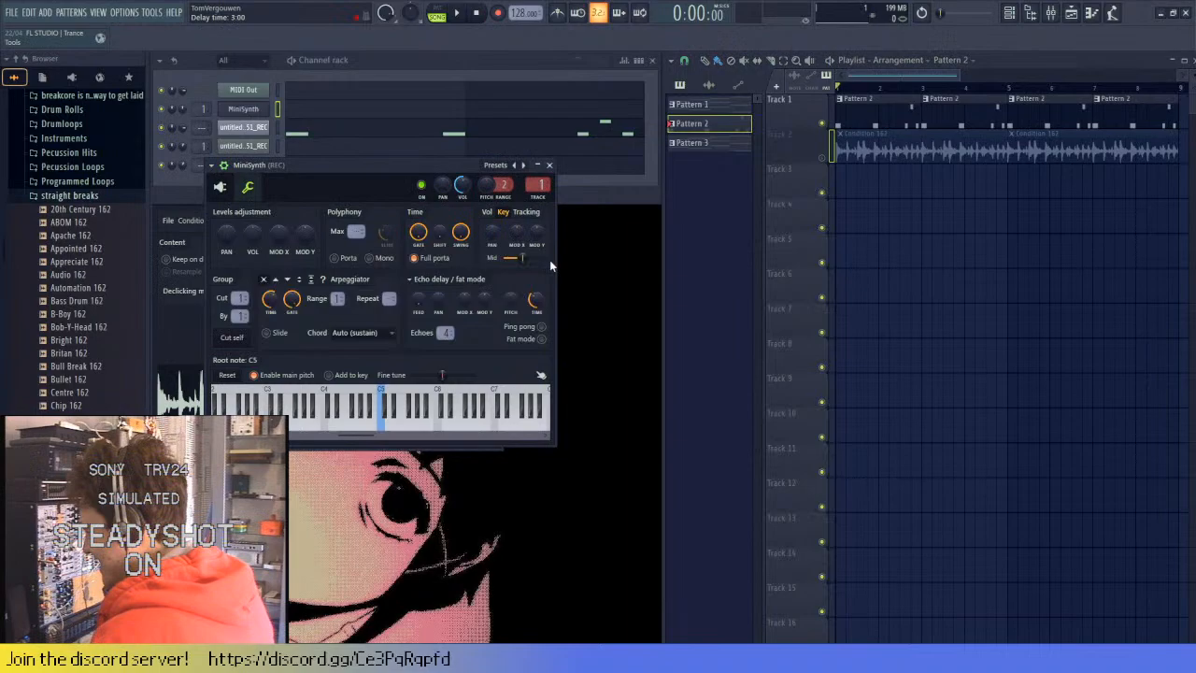
left_click(550, 166)
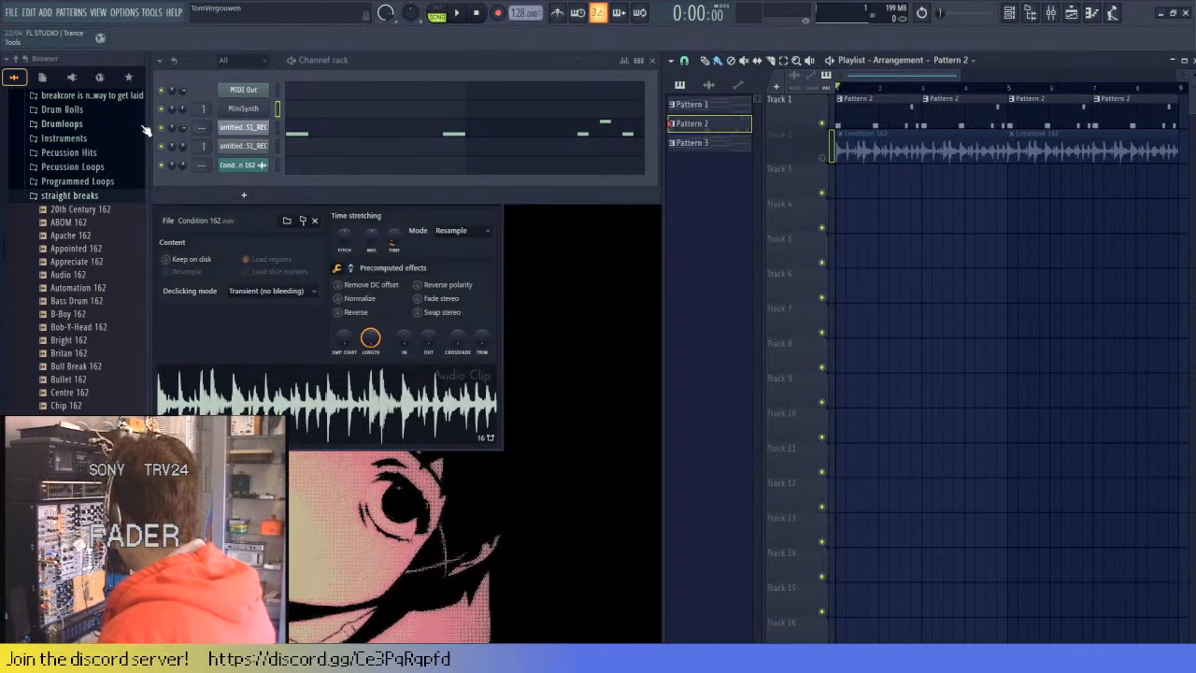
left_click(278, 90)
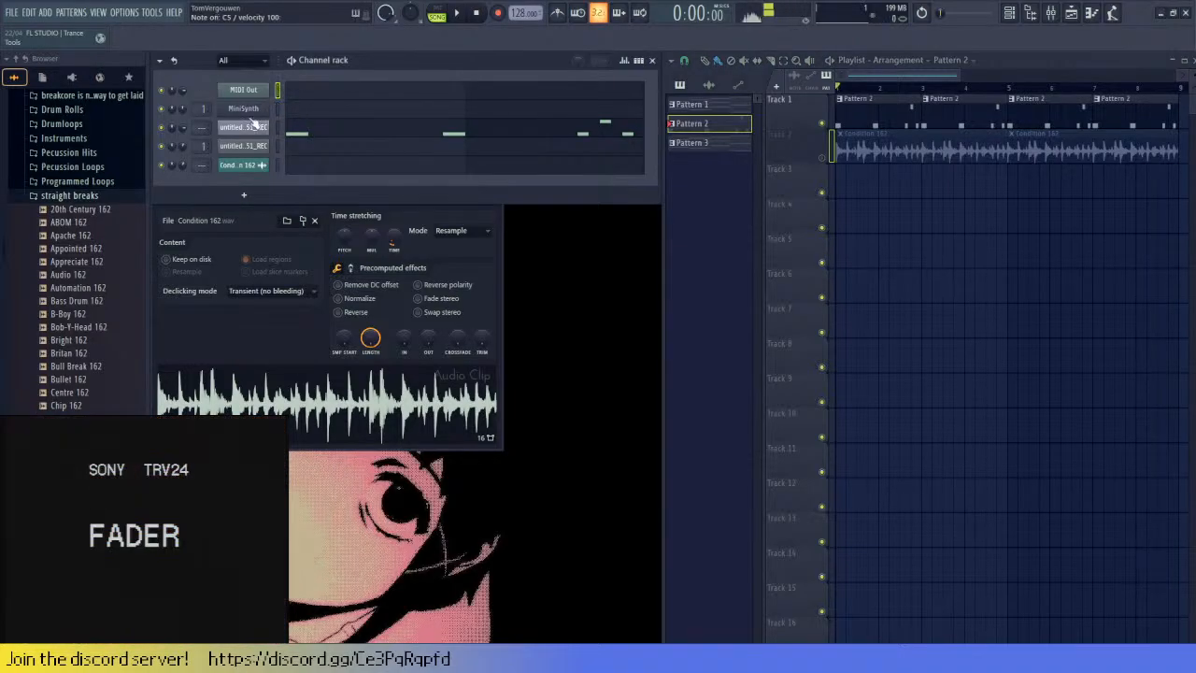
key("space")
key("space")
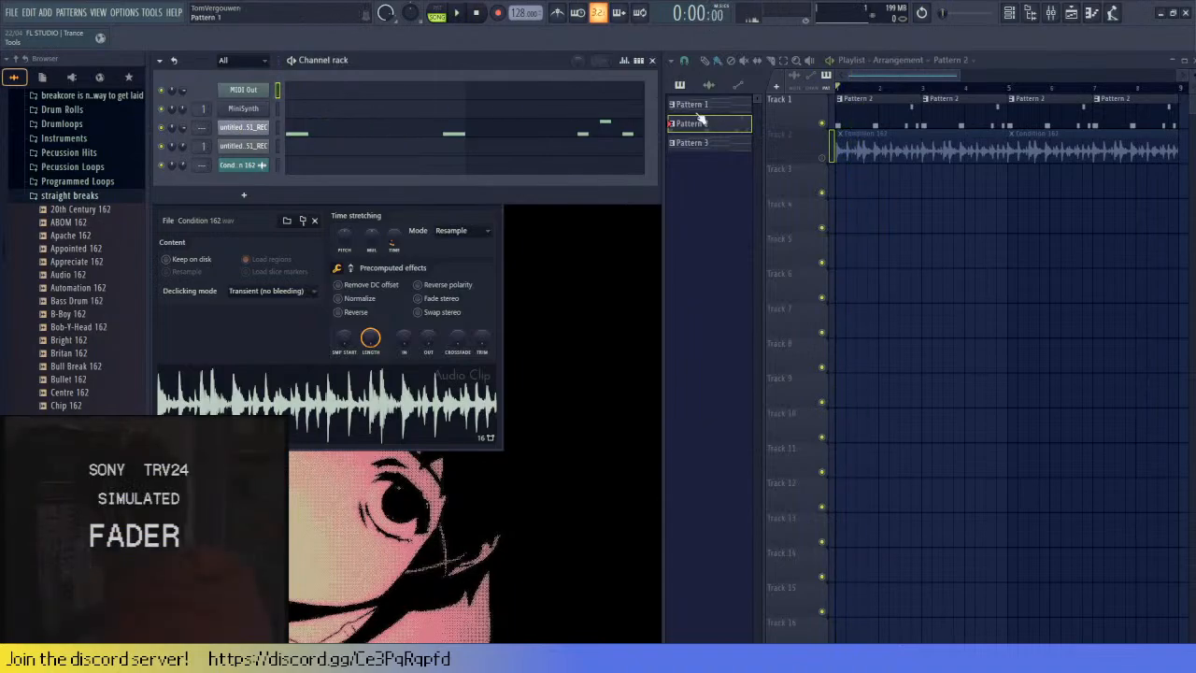
- Unmute Track 2 with the Condition 162 break and play the arrangement
left_click(819, 155)
key("space")
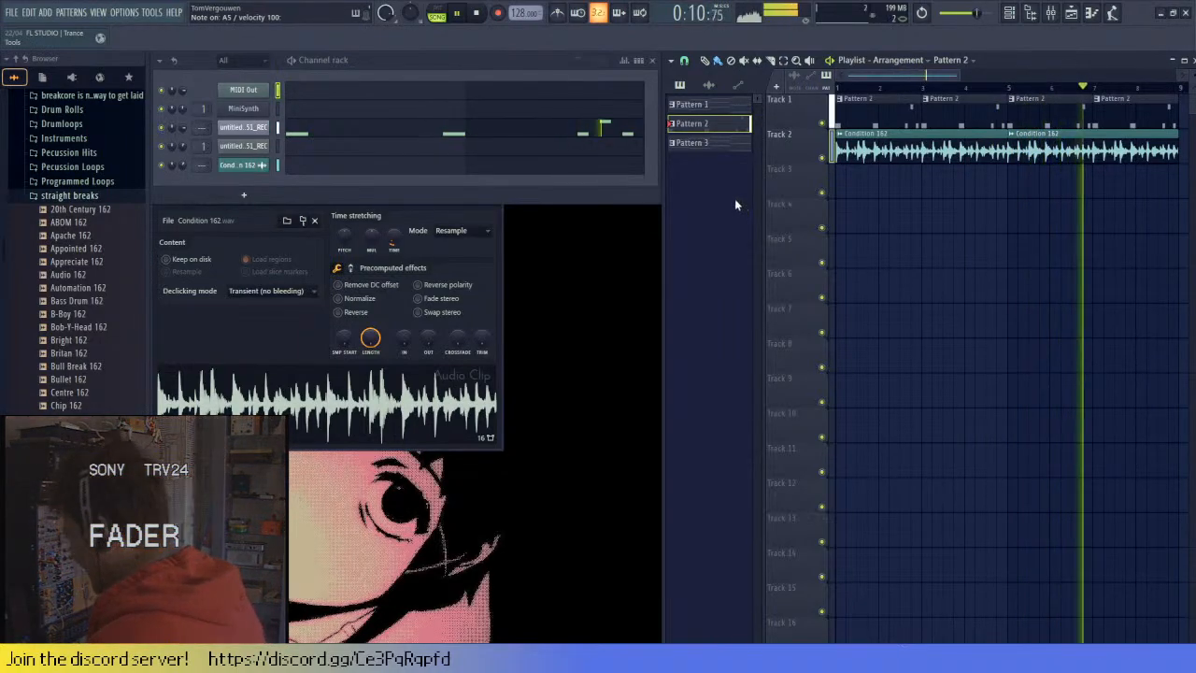
key("space")
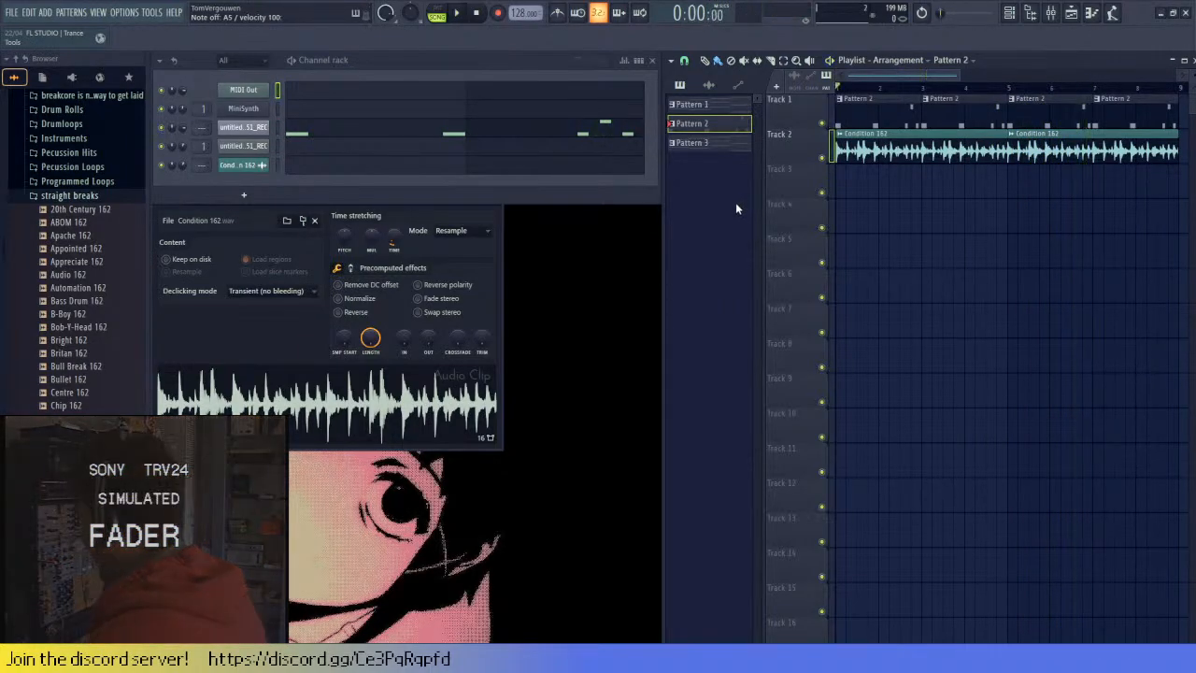
- In Pattern 2's MIDI Out piano roll, enter two-step notes G5 at 1:01, A5 at 1:05, G5 at 1:09 and A5 at 1:11
left_click(335, 99)
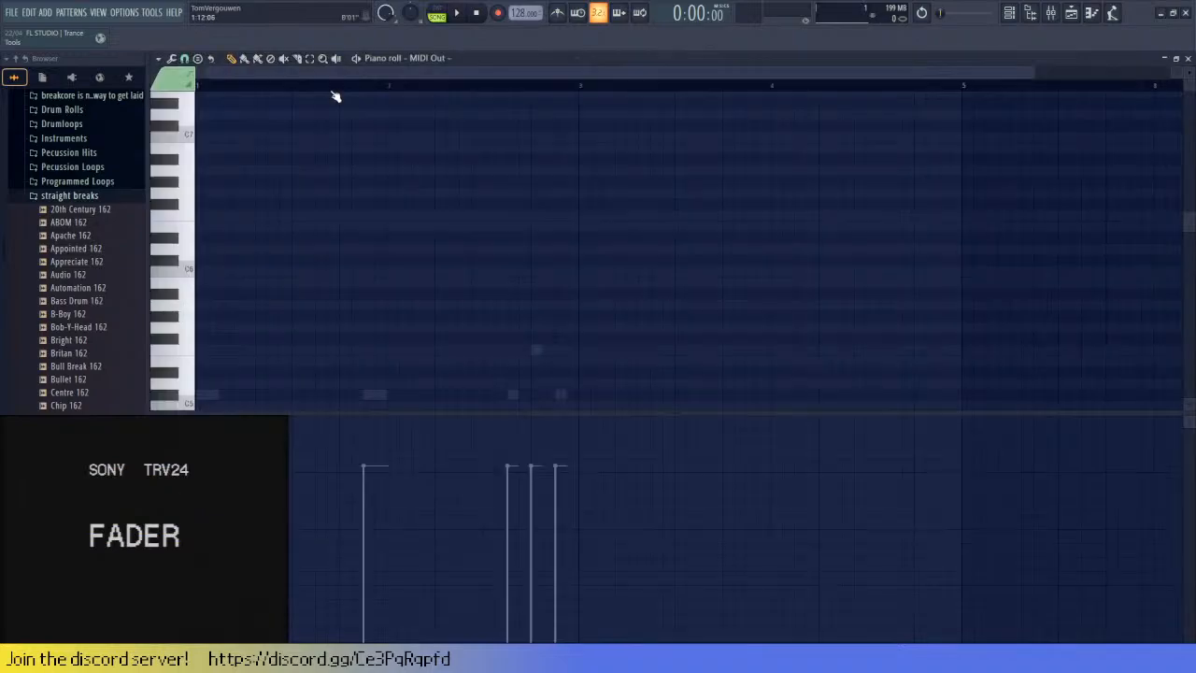
left_click(212, 328)
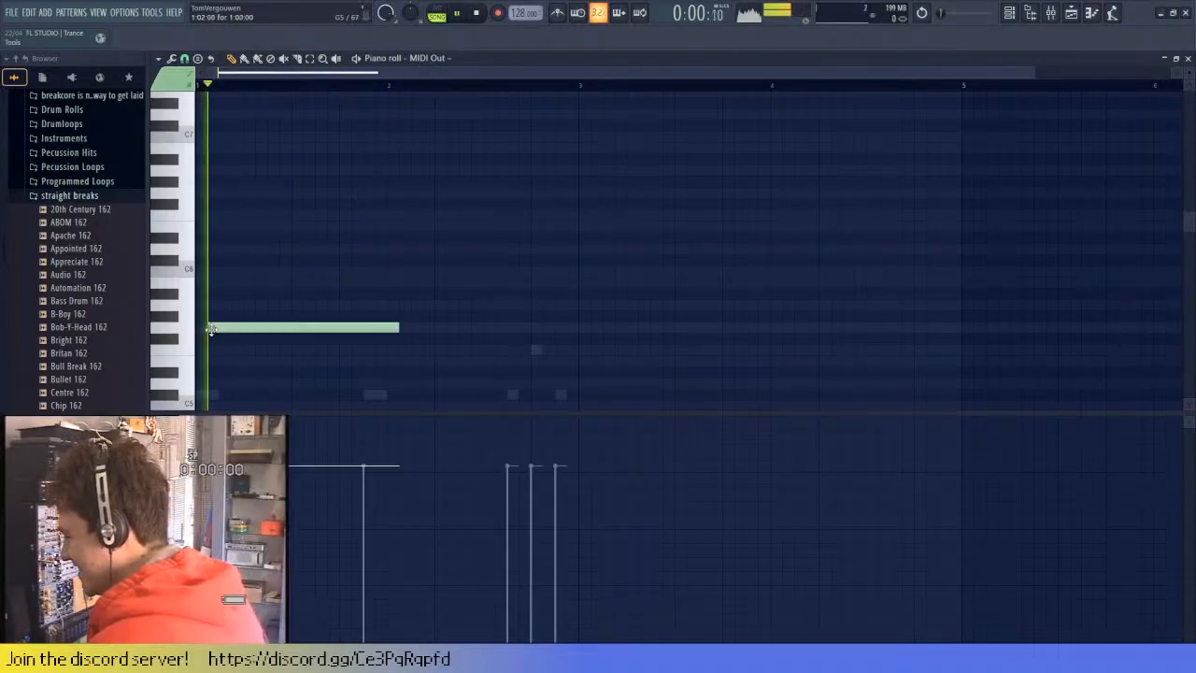
left_click_drag(392, 335, 218, 330)
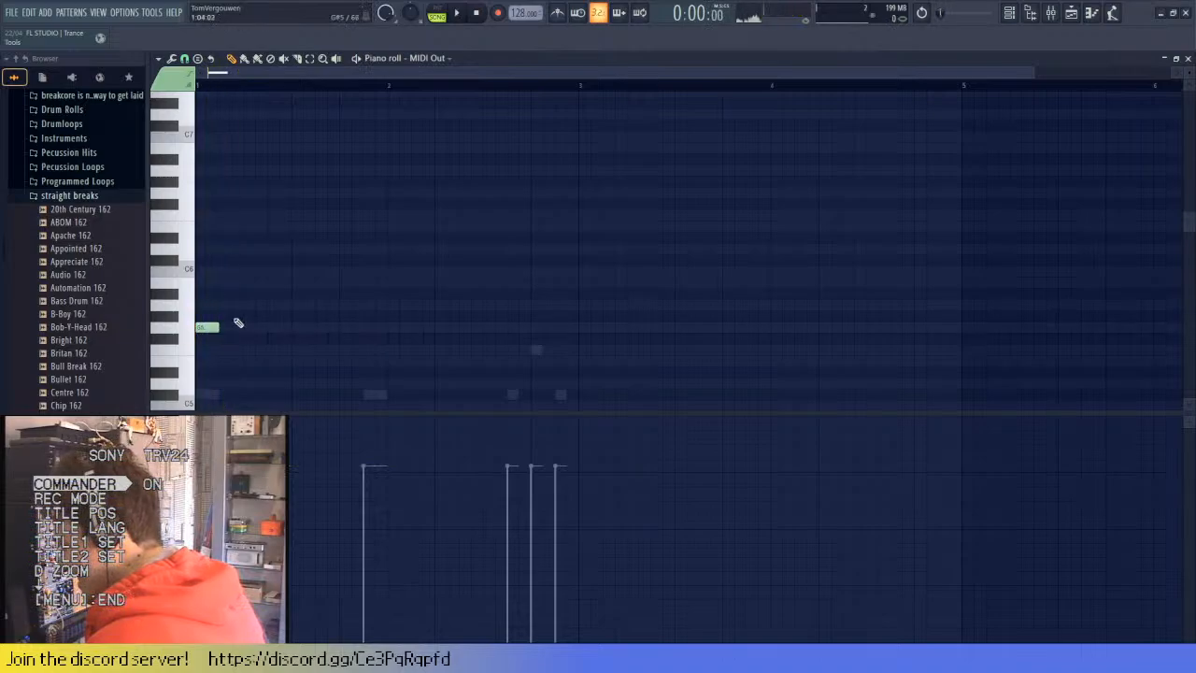
left_click(247, 306)
left_click(297, 327)
key("space")
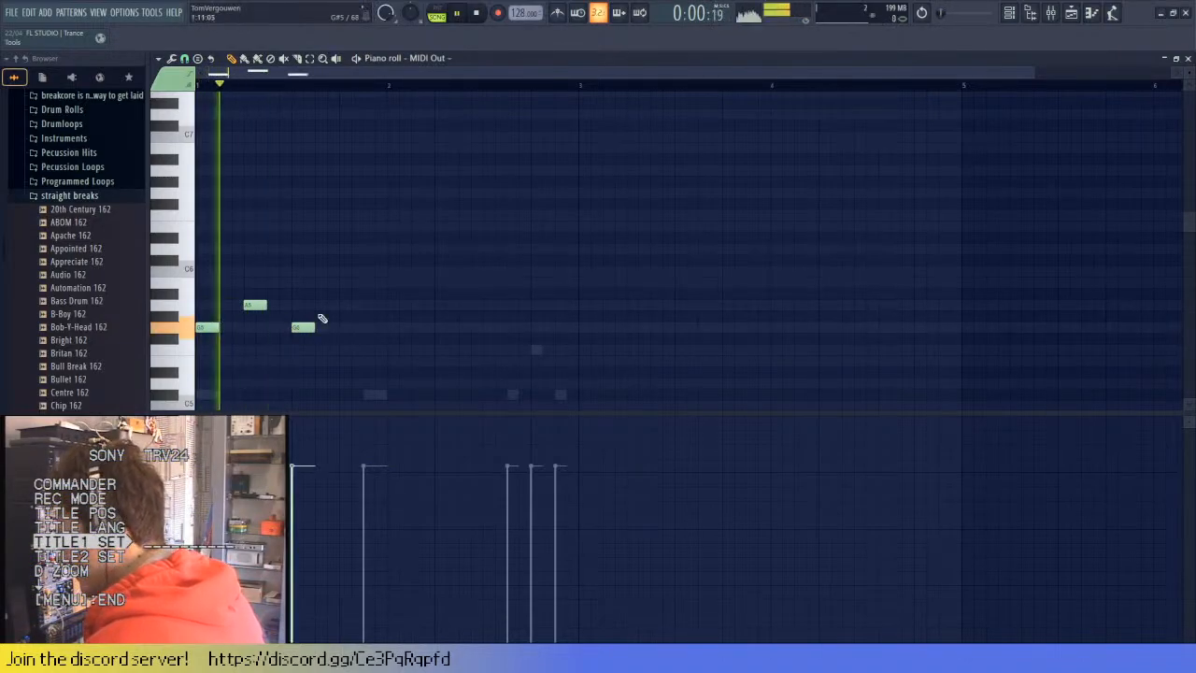
left_click(320, 306)
key("space")
key("space")
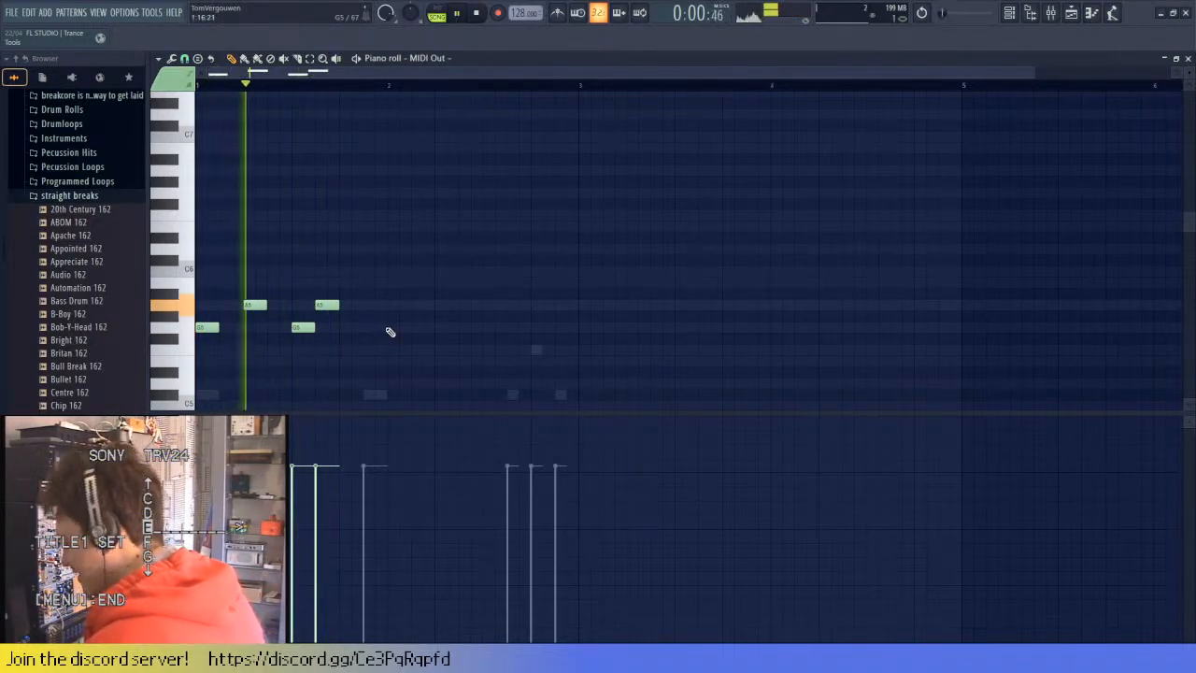
- Continue the melody with two-step notes G5 at 1:15 and 2:03, A5 at 2:05, G5 at 2:09 and A5 at 2:13
left_click(392, 328)
right_click(410, 329)
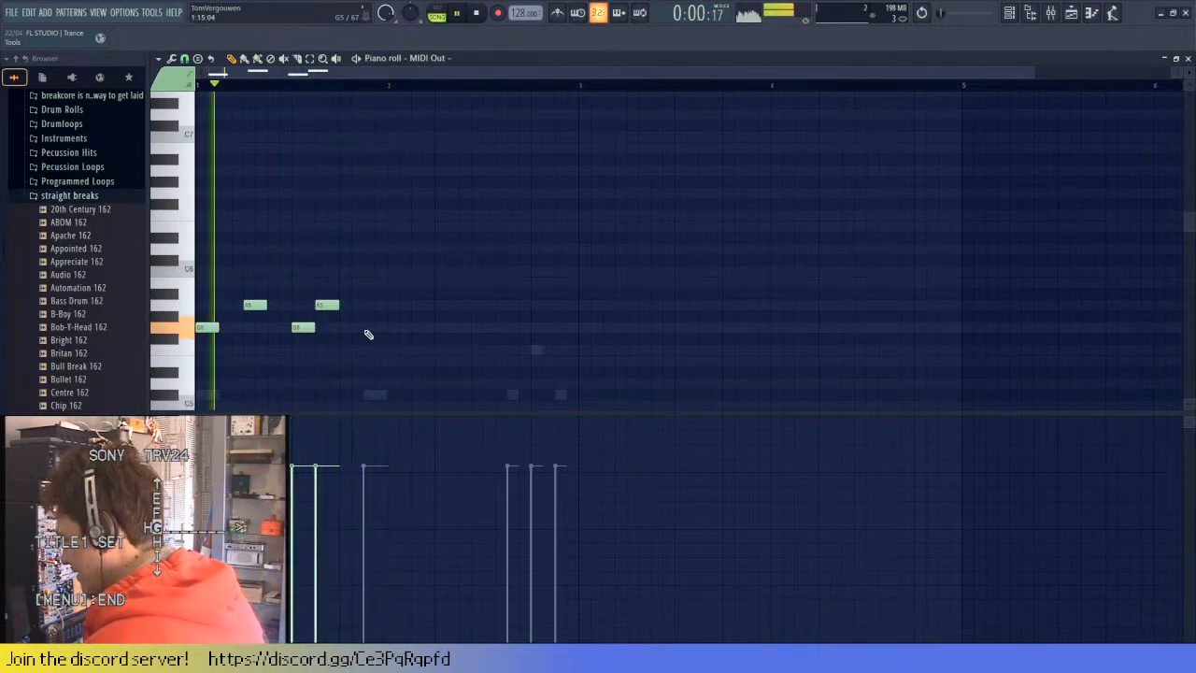
left_click(369, 329)
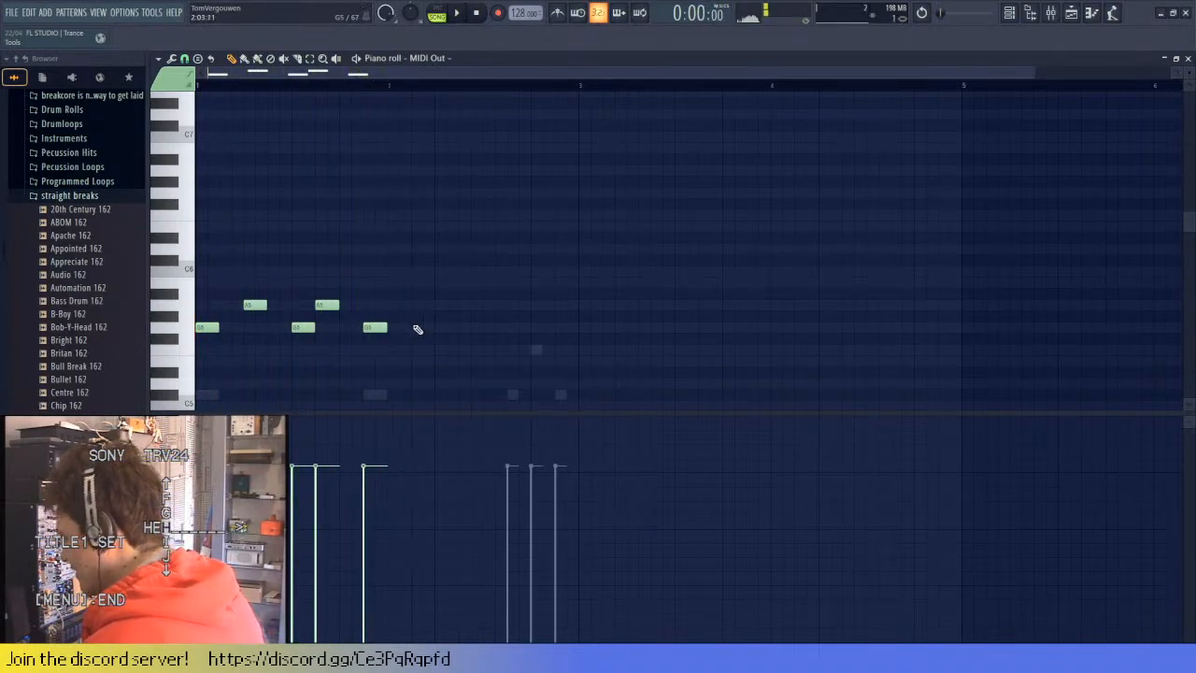
left_click(418, 327)
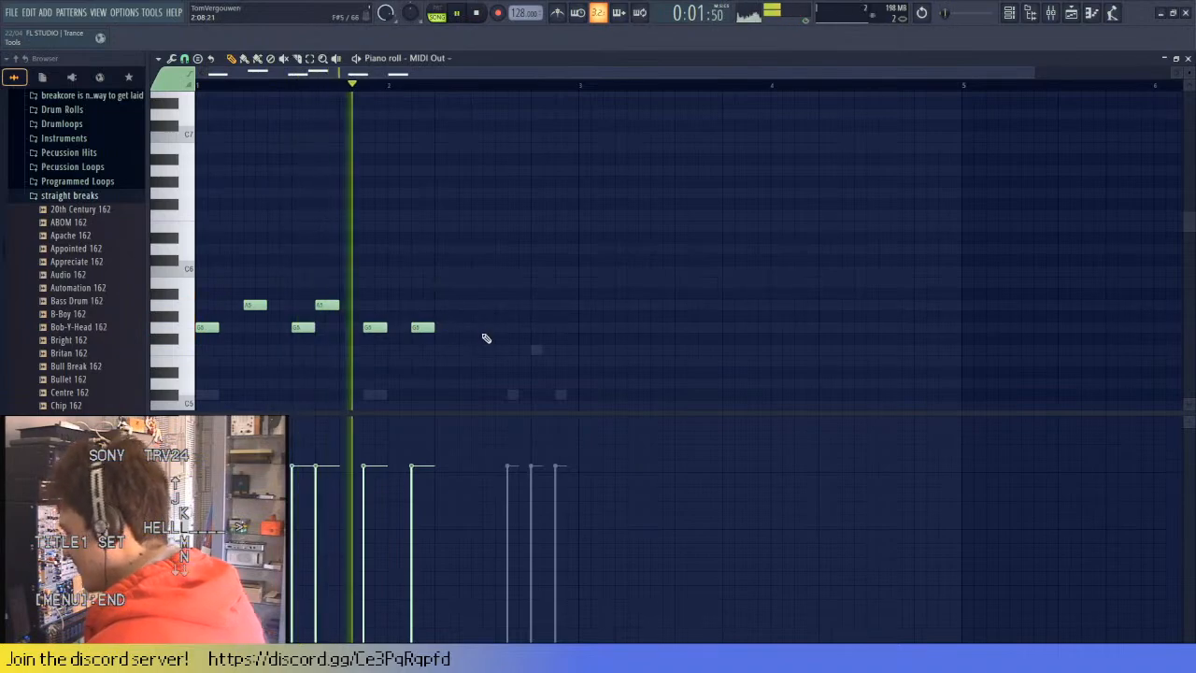
left_click(467, 306)
left_click_drag(470, 303, 446, 304)
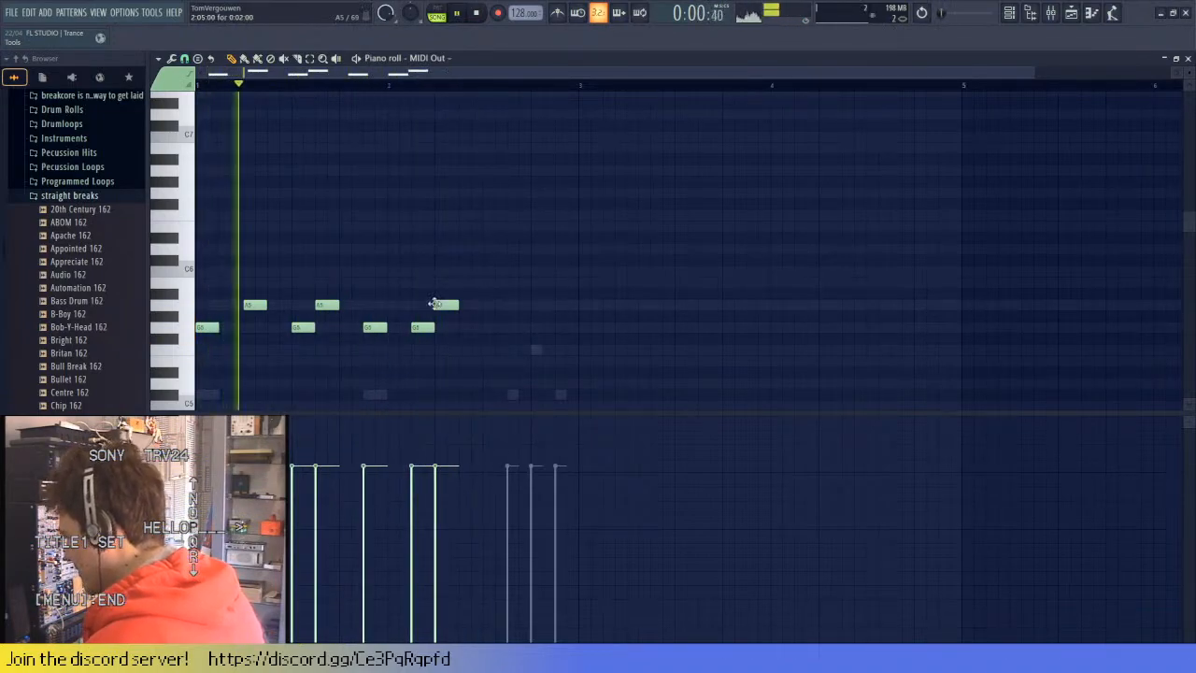
left_click(493, 327)
left_click(535, 307)
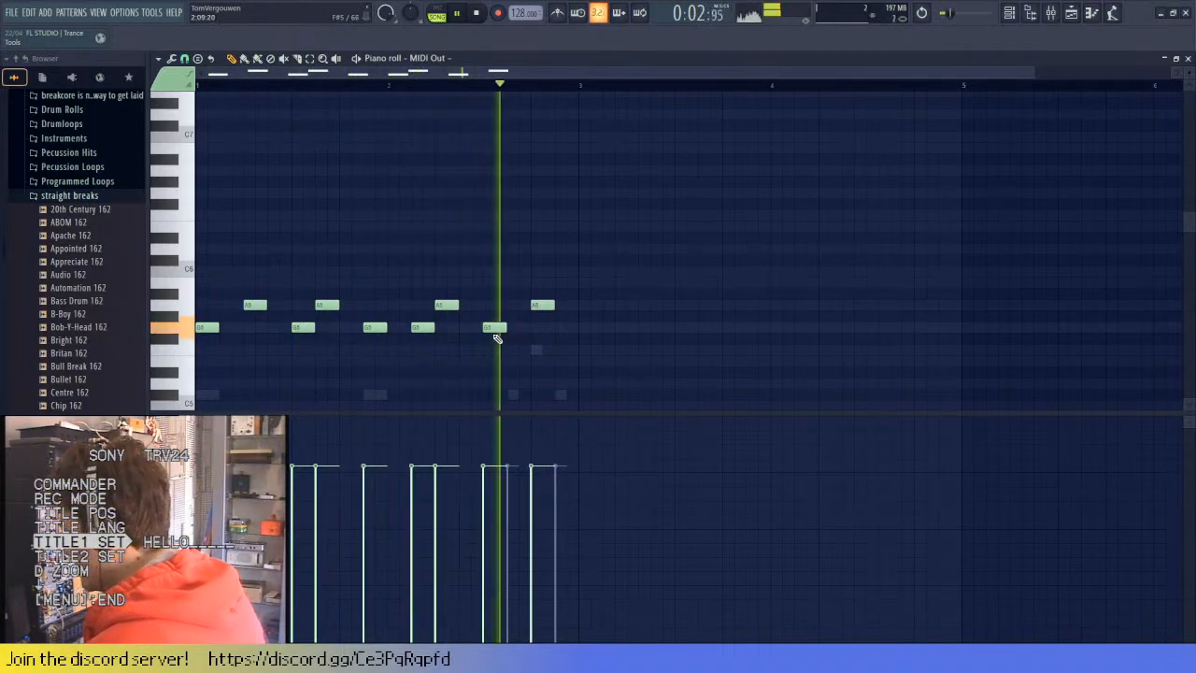
key("space")
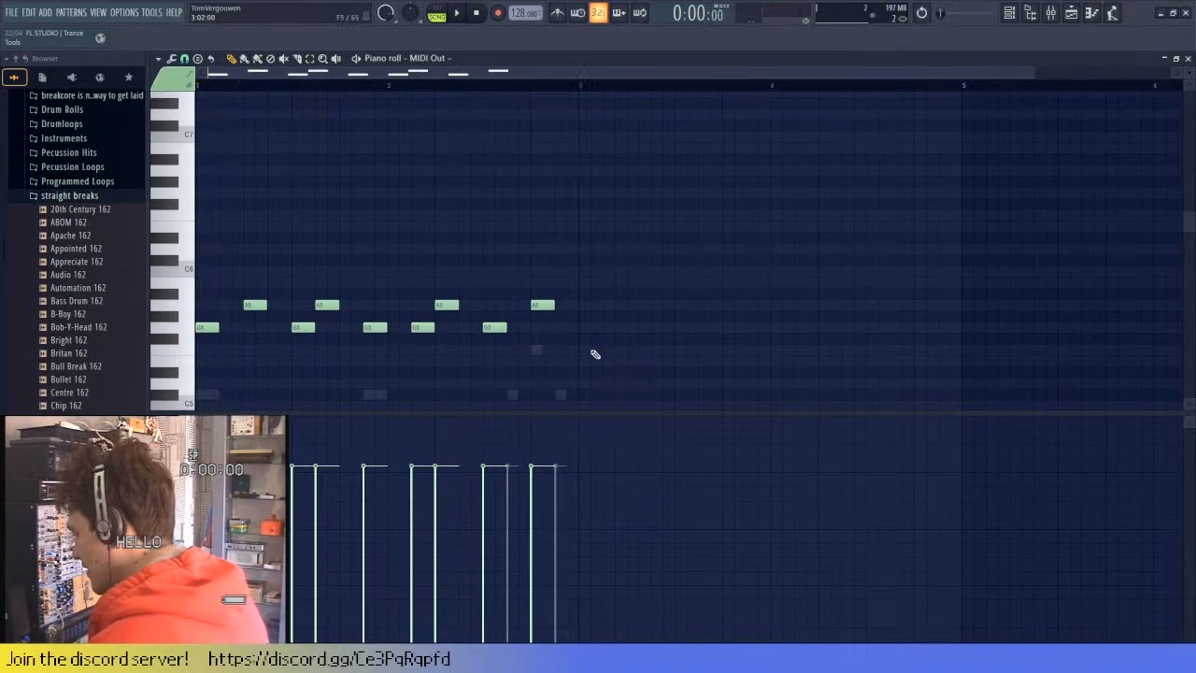
left_click_drag(681, 353, 355, 278)
key("ctrl+a")
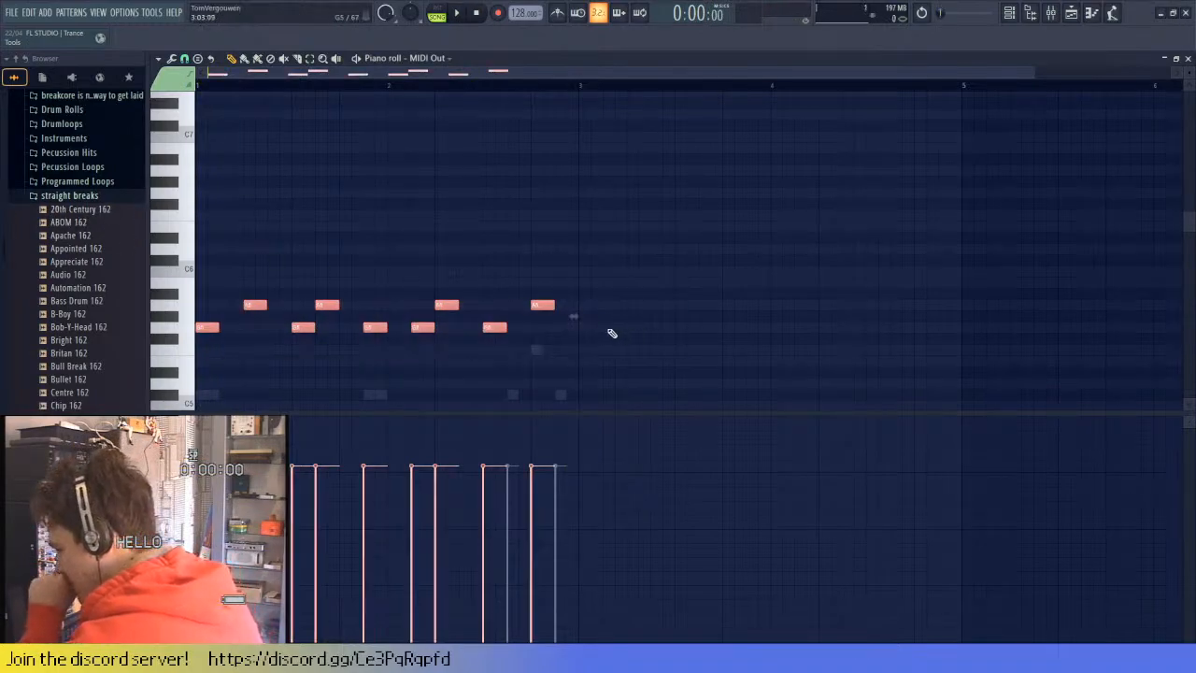
left_click(612, 334)
left_click(580, 328)
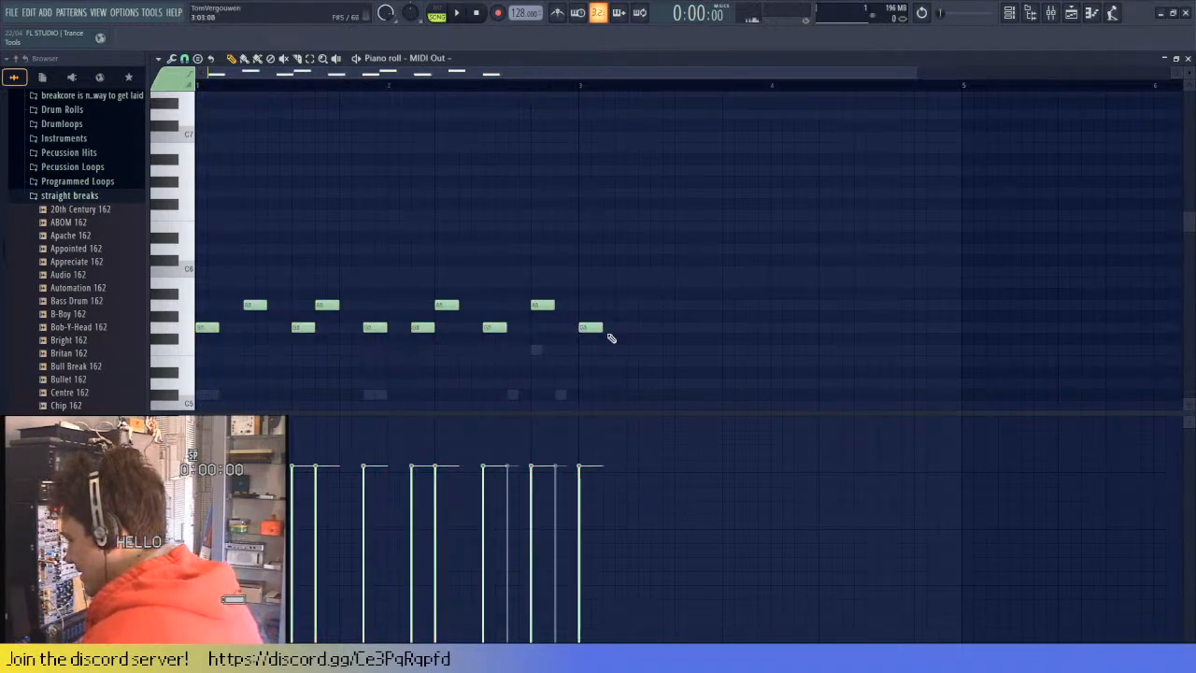
scroll(633, 326, "down", 3)
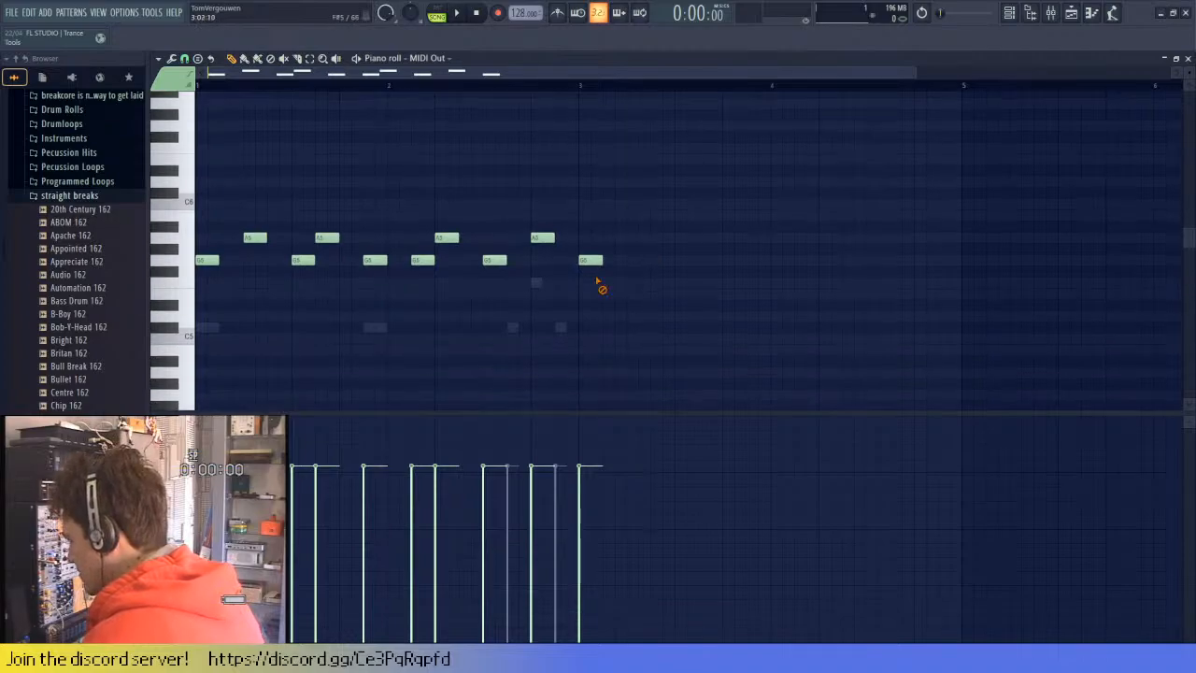
key("ctrl+z")
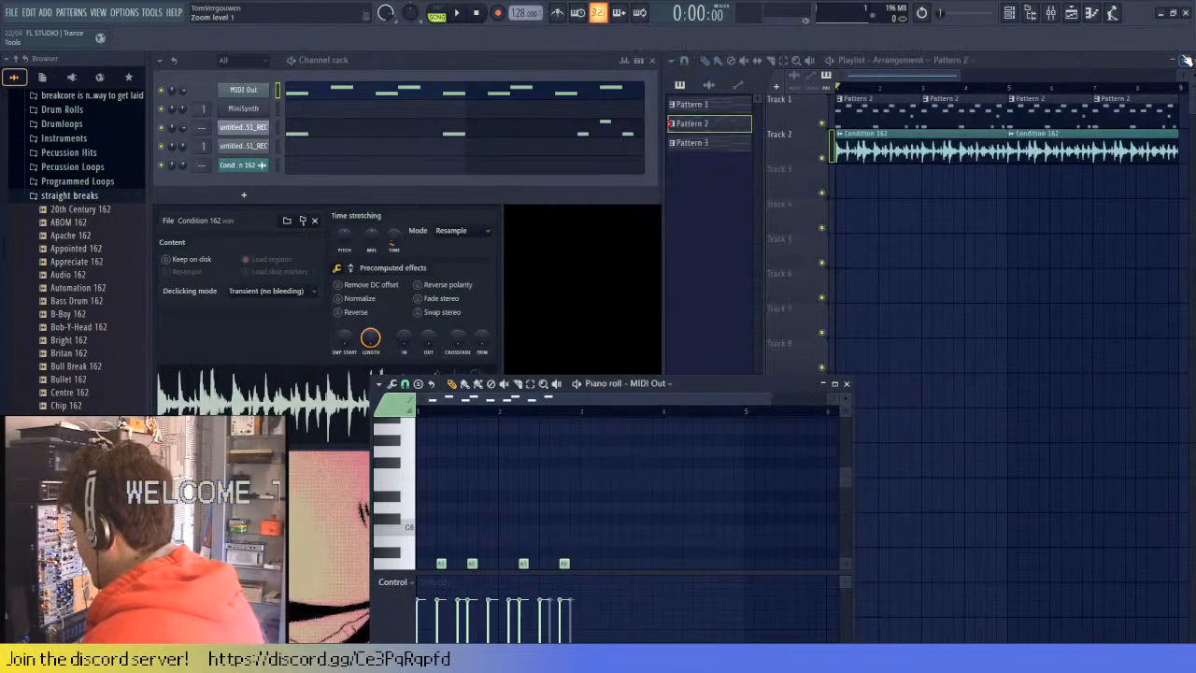
- Merge the first two Pattern 2 clips on Track 1 into one clip and open its MIDI Out notes in the piano roll
left_click(1176, 58)
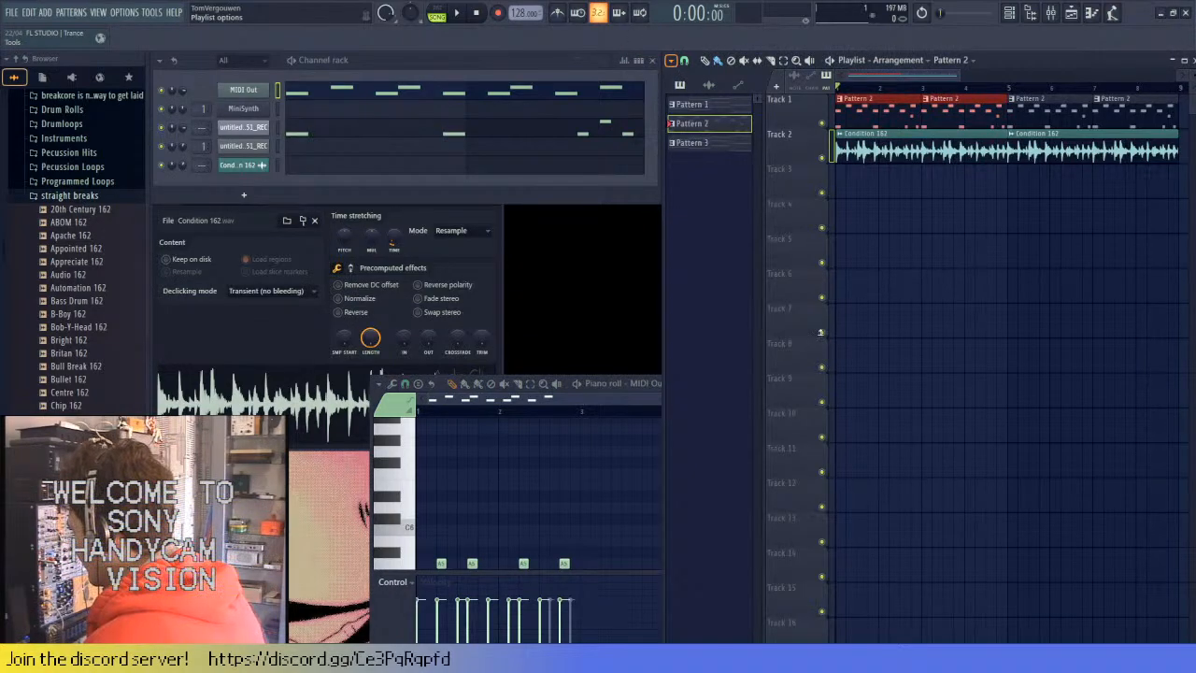
left_click(923, 150)
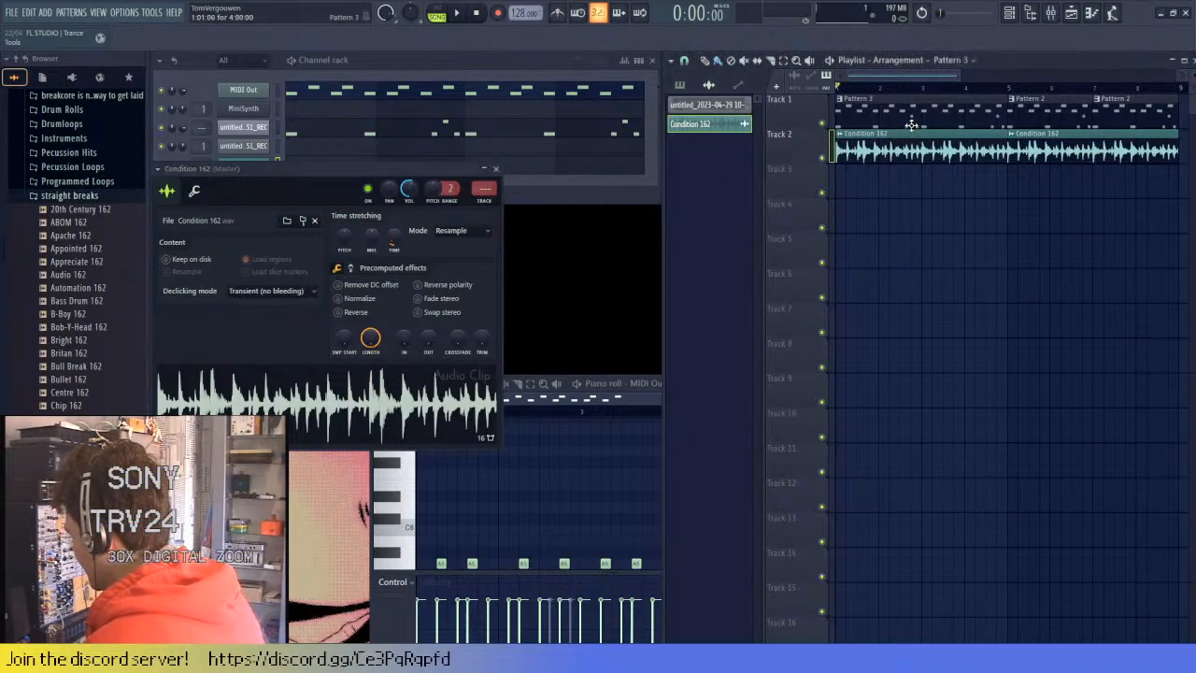
left_click(487, 153)
left_click(382, 87)
left_click(383, 88)
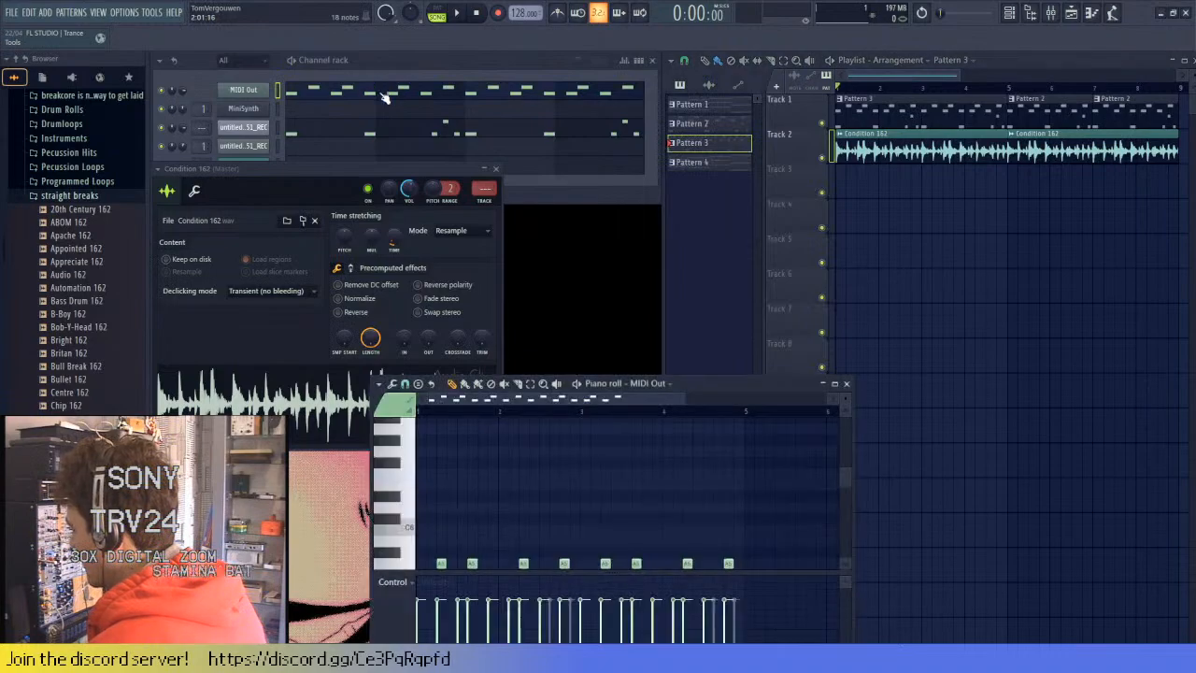
double_click(756, 390)
- Add a high two-step F6 note at 3:03 to the merged melody and play it back
key("space")
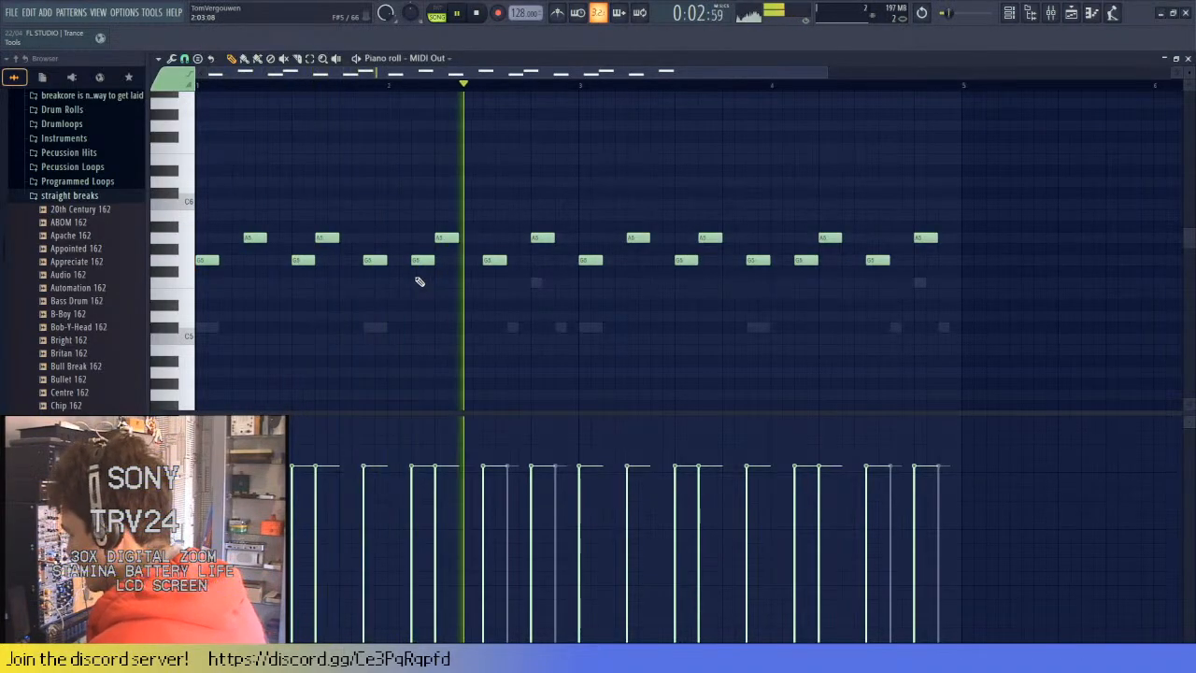
key("space")
left_click(589, 262)
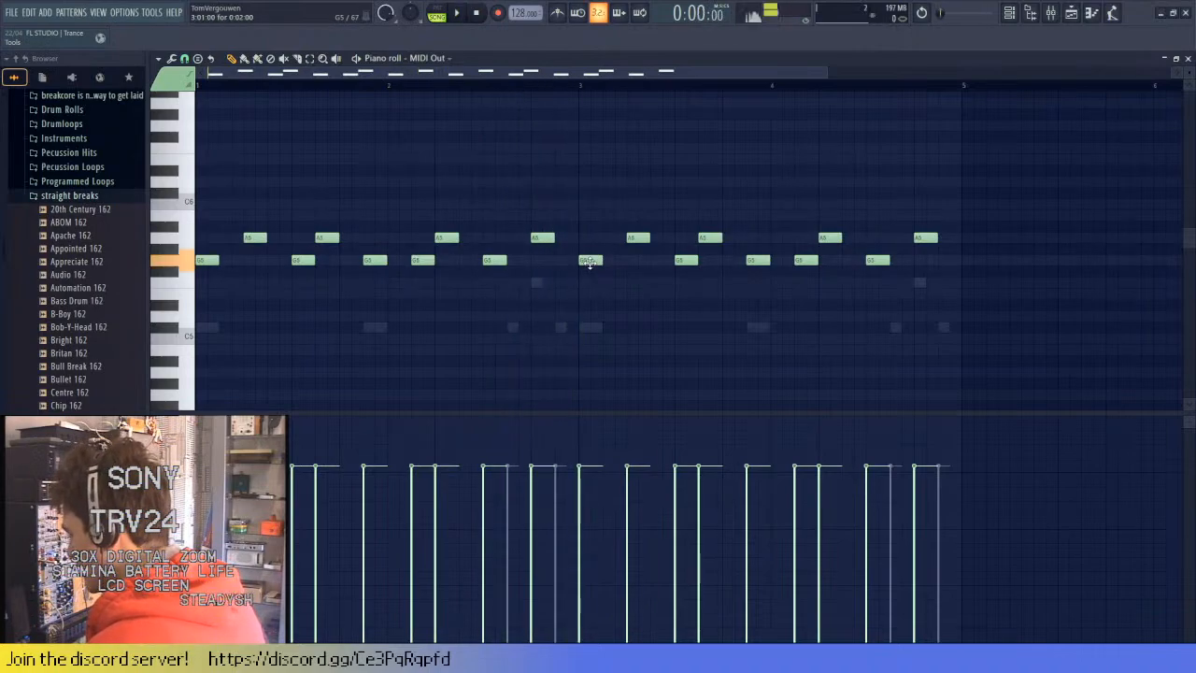
scroll(611, 245, "up", 1)
left_click_drag(610, 217, 613, 183)
key("space")
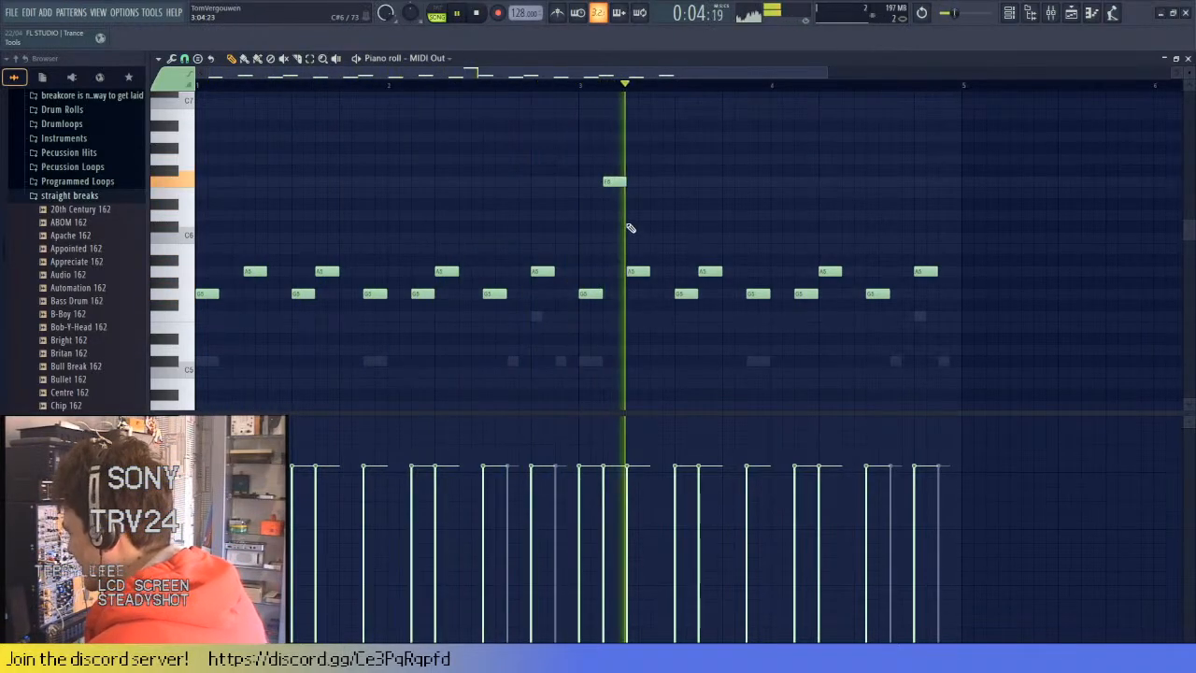
key("space")
- Add two-step F5 notes at 4:01, 4:07 and 4:11 and a D#5 note at 4:15, then play the result
left_click(771, 336)
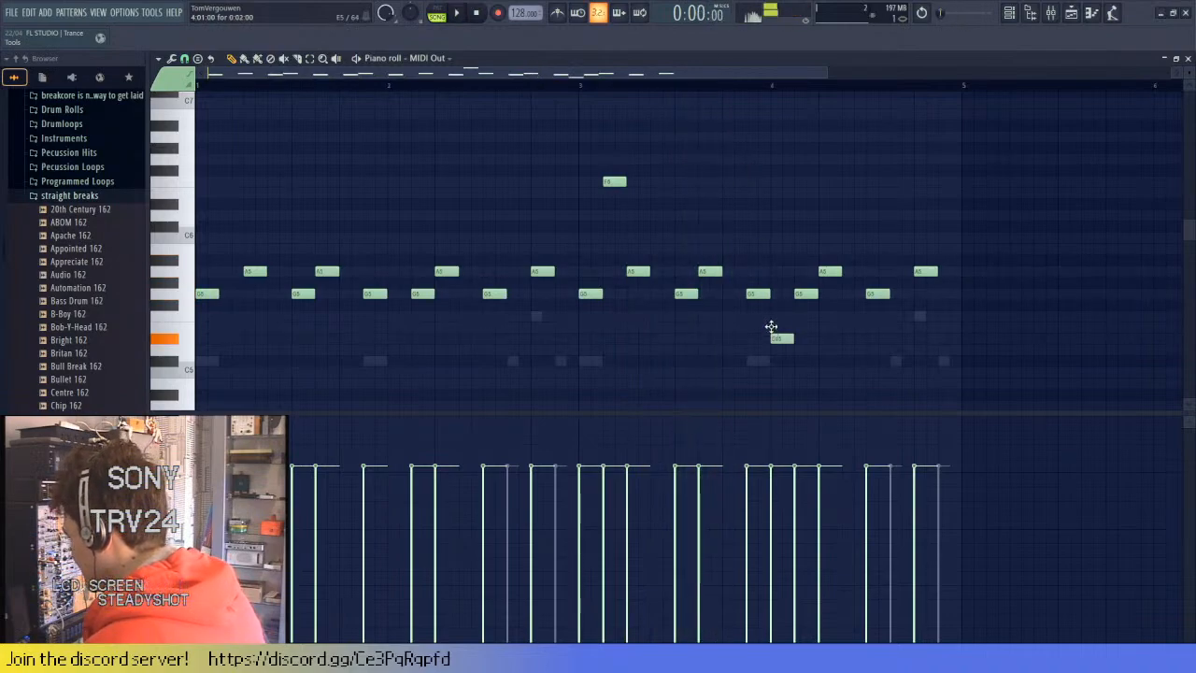
left_click_drag(771, 326, 844, 314)
left_click(893, 316)
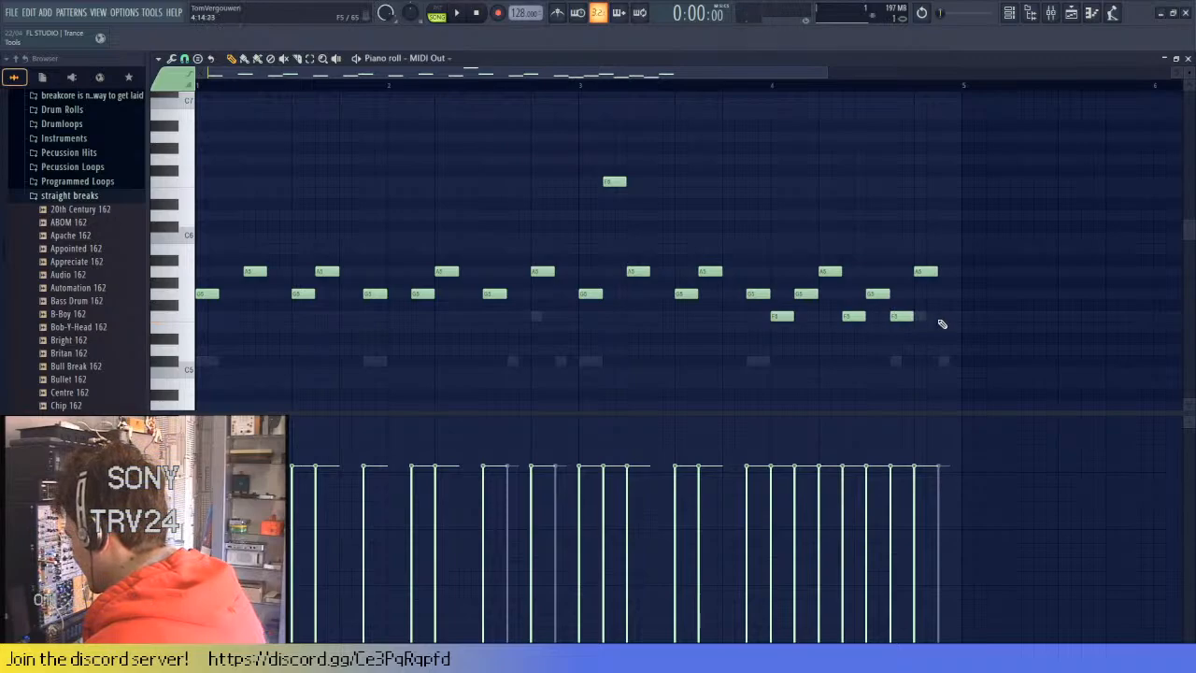
left_click_drag(942, 317, 948, 338)
key("space")
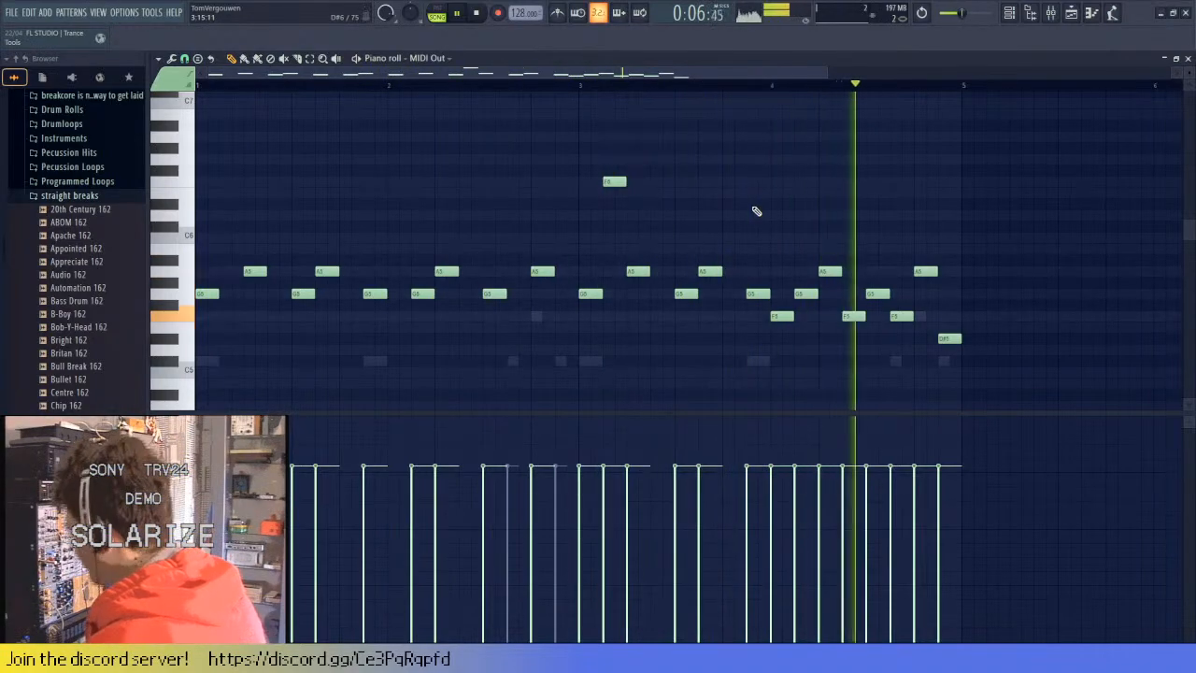
key("space")
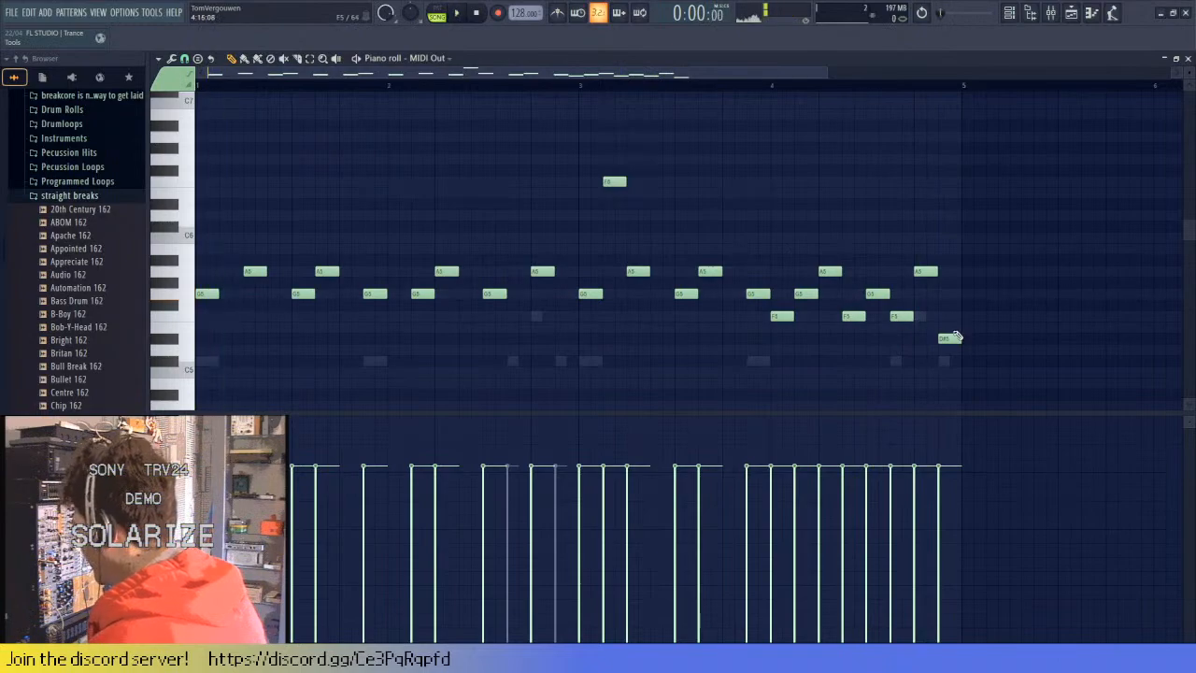
- Lower the last note at 4:15 to C5 and shorten the F5 note at 4:01 to one step
left_click_drag(949, 338, 949, 369)
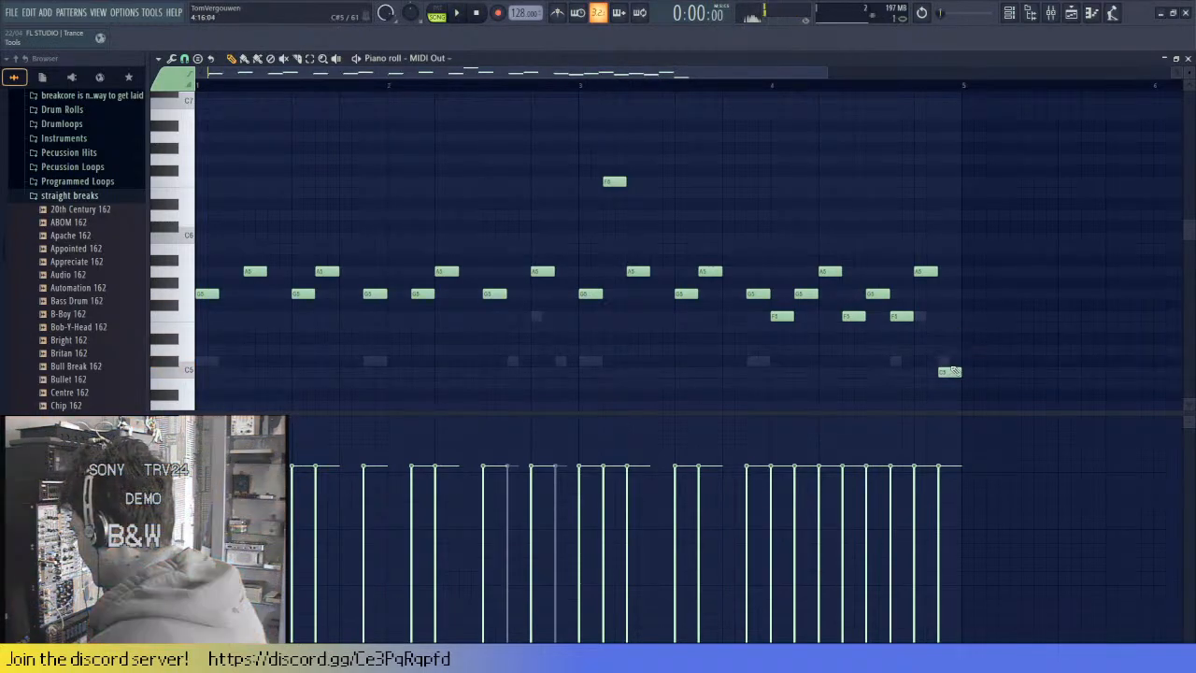
scroll(893, 318, "up", 3)
left_click_drag(757, 317, 740, 317)
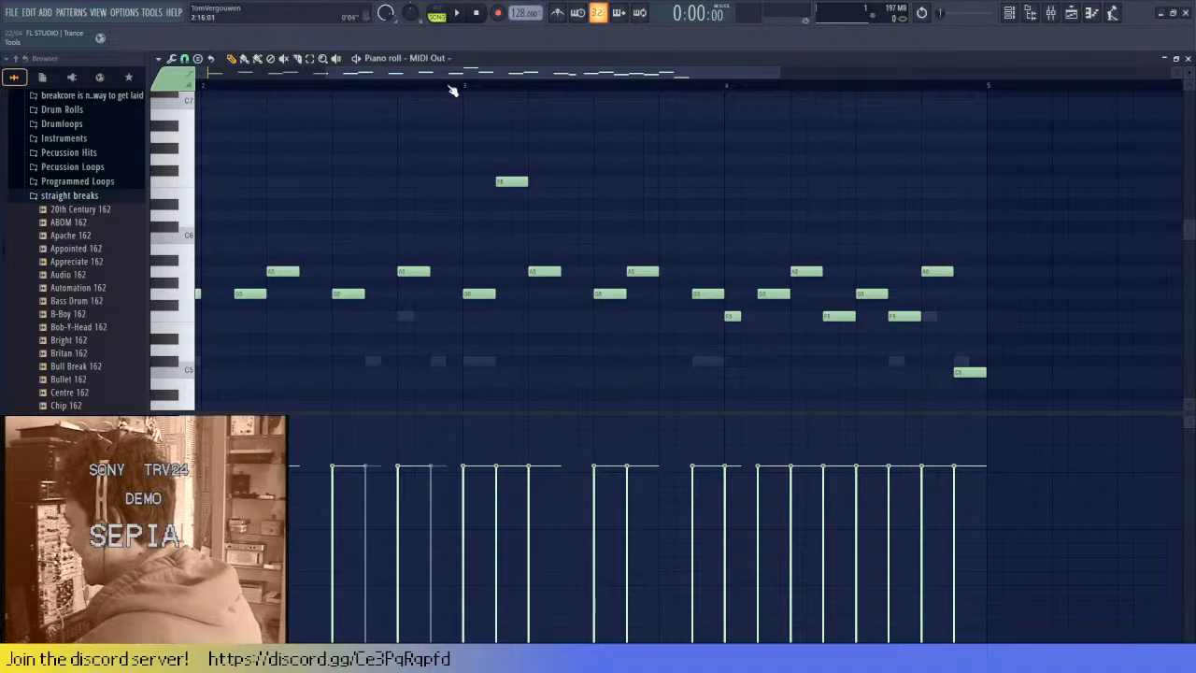
- Shorten the F6 note at 3:03 to one step and play the melody from bar 3
left_click_drag(458, 85, 514, 85)
left_click(521, 182)
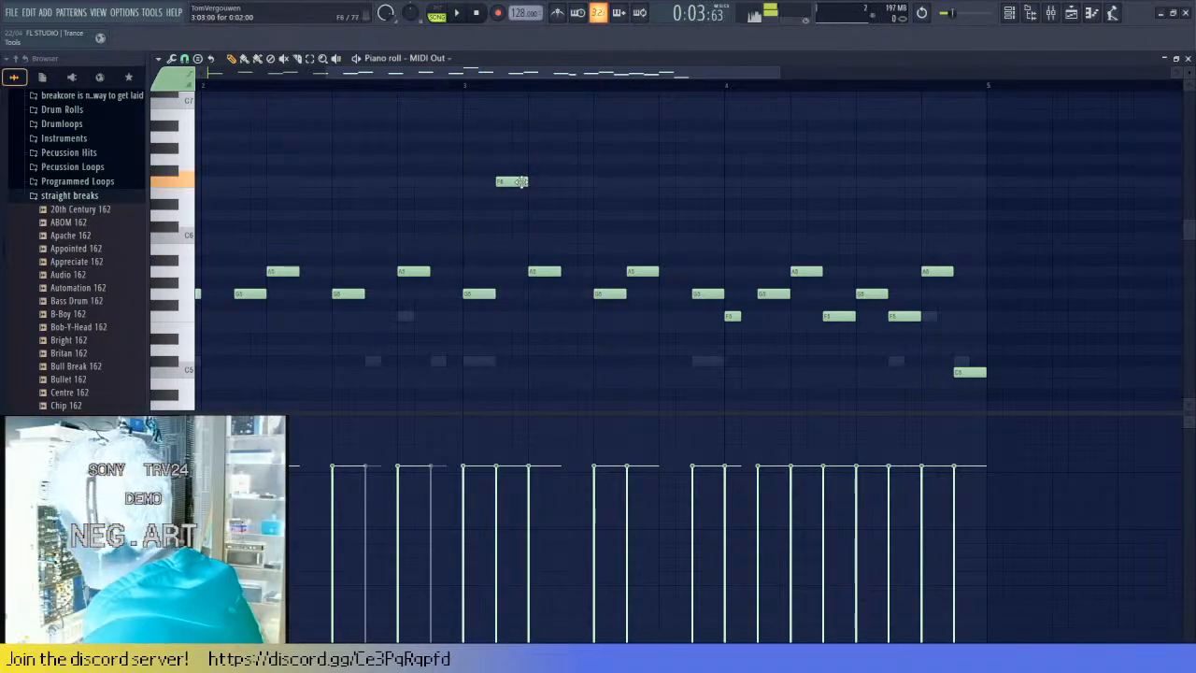
left_click_drag(521, 181, 504, 181)
key("space")
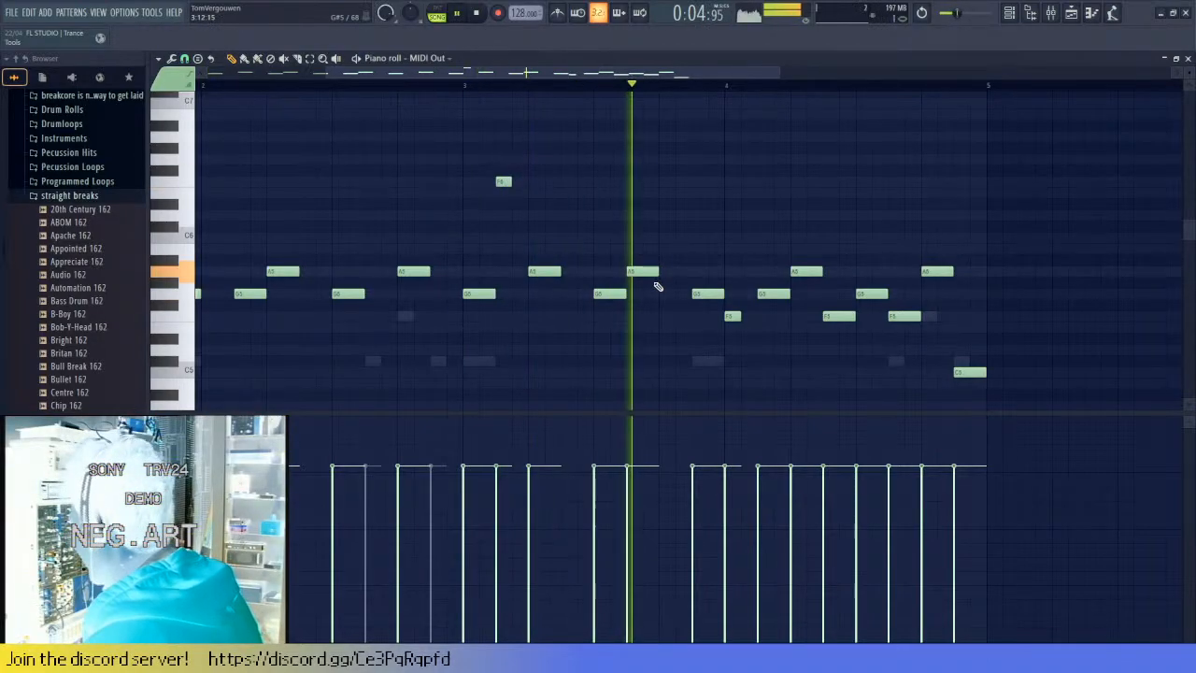
- Delete the A5 note at 4:05 and the F5 note at 4:11, and play the melody back
key("space")
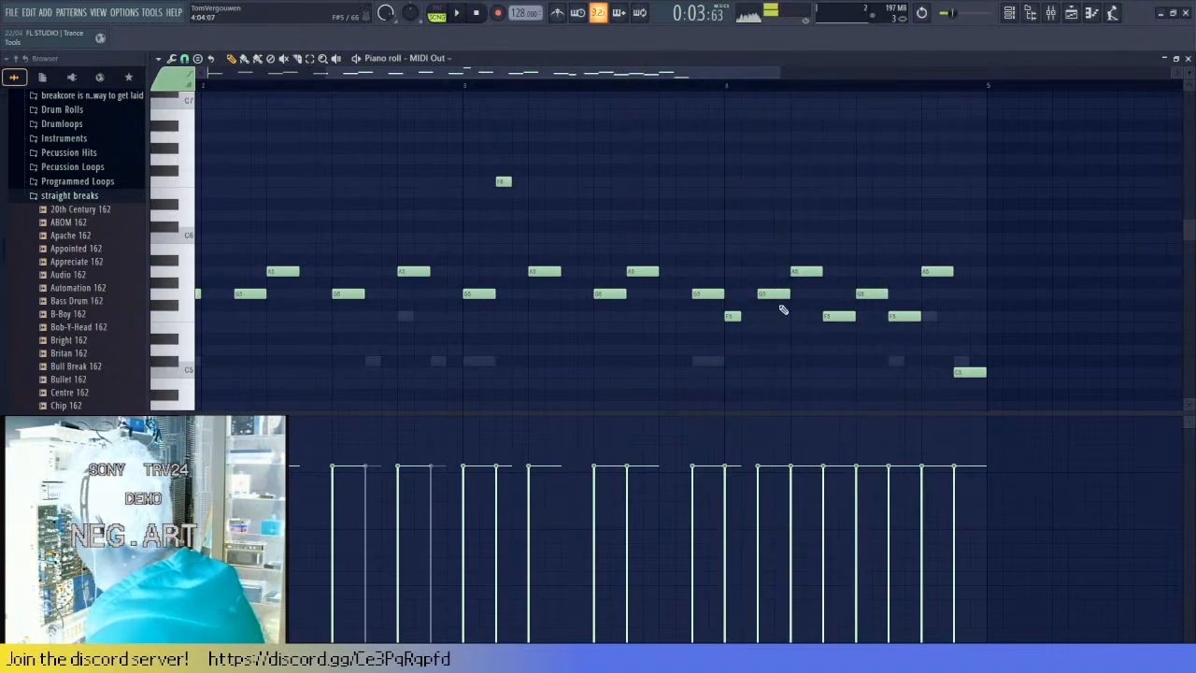
key("space")
right_click(801, 272)
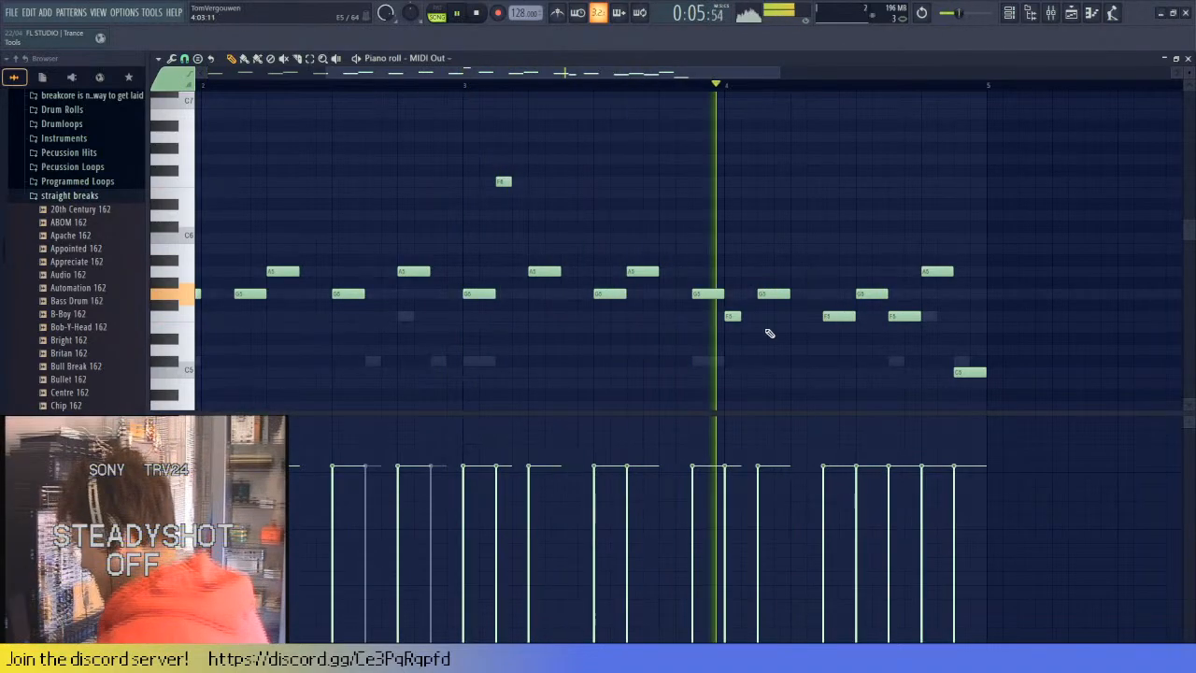
key("space")
right_click(905, 315)
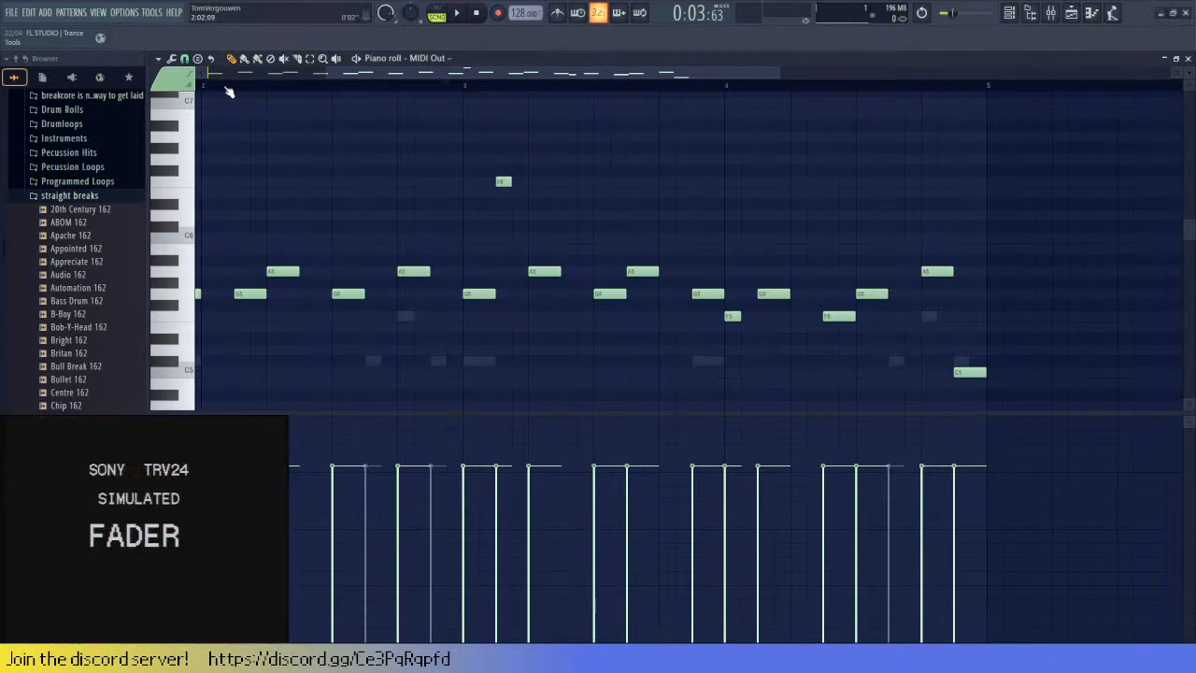
key("space")
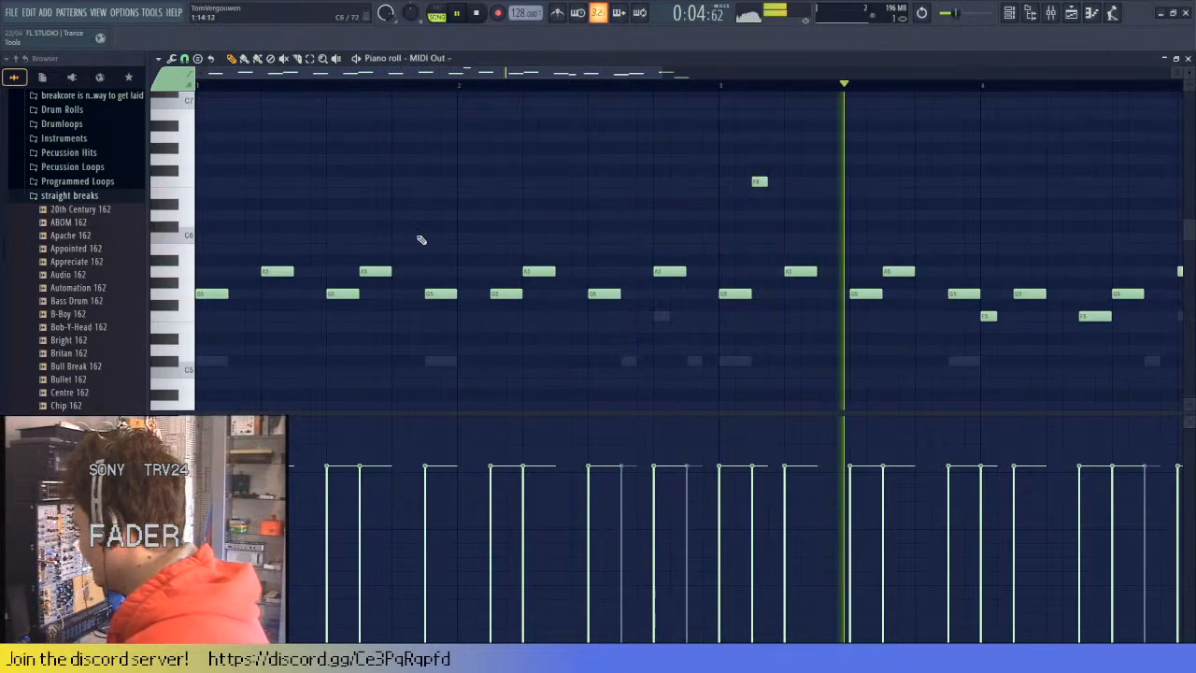
scroll(703, 238, "down", 1)
scroll(719, 239, "up", 1)
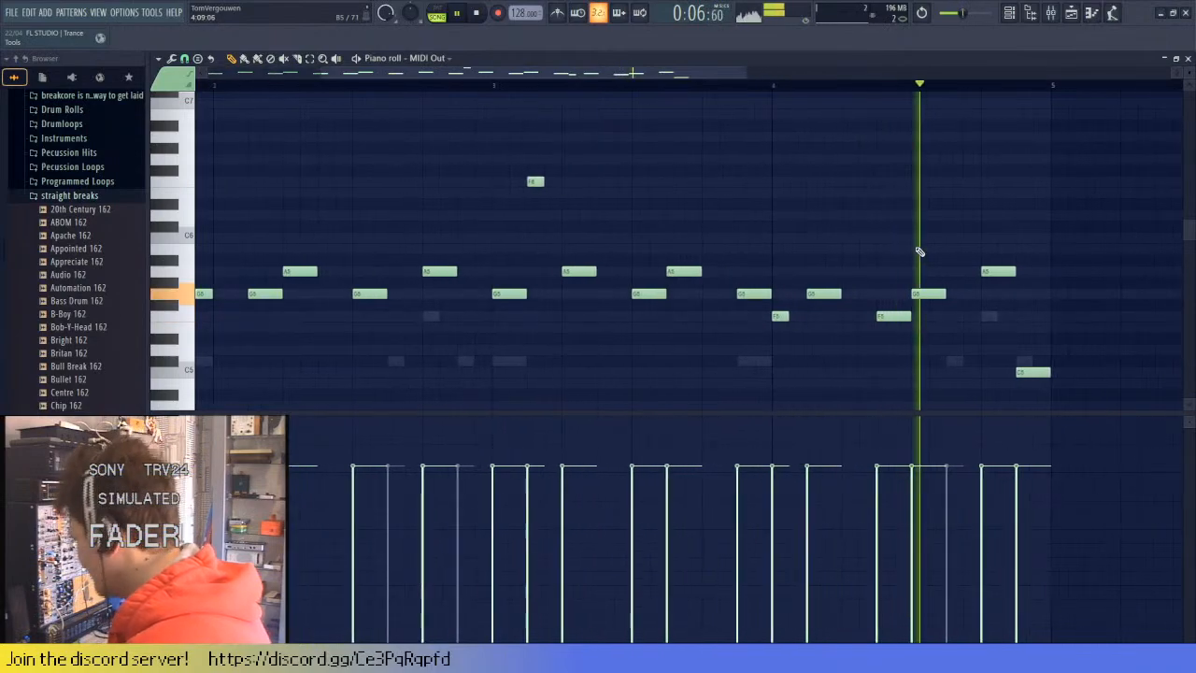
- Lower the bar 4 notes at 4:07 to C5 and at 4:09 and 4:13 to A#4, and play from bar 4
key("space")
left_click(768, 84)
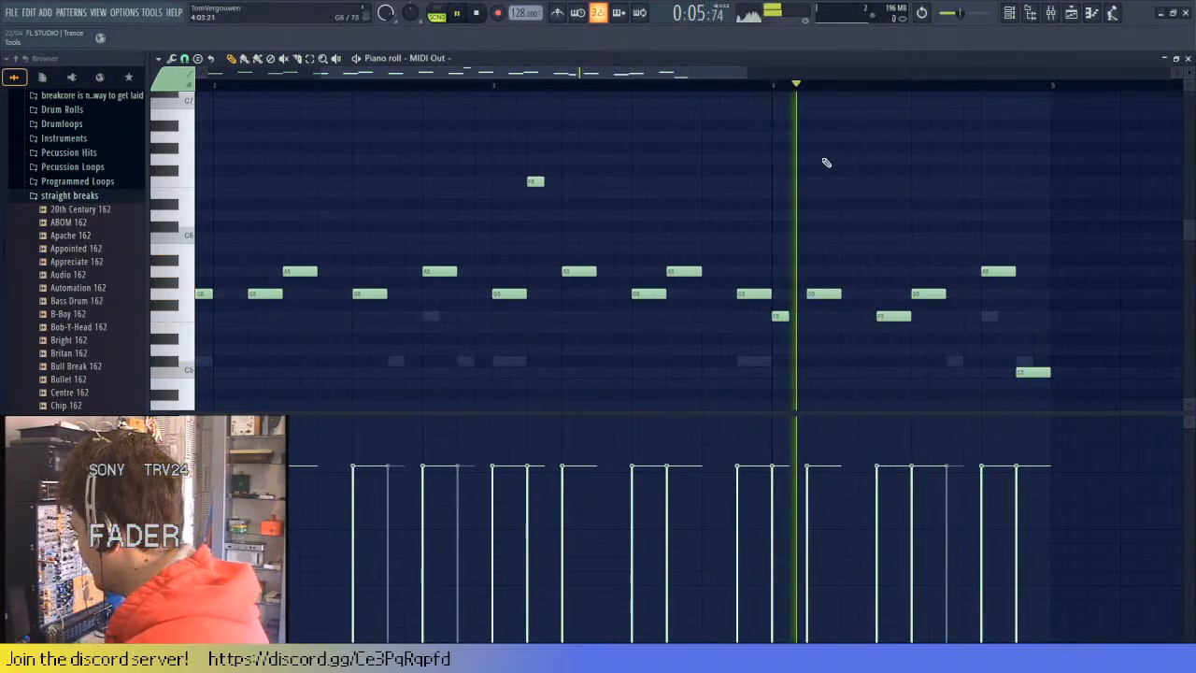
left_click_drag(897, 317, 898, 376)
scroll(929, 355, "down", 1)
left_click_drag(928, 261, 930, 360)
left_click_drag(1000, 238, 999, 362)
key("space")
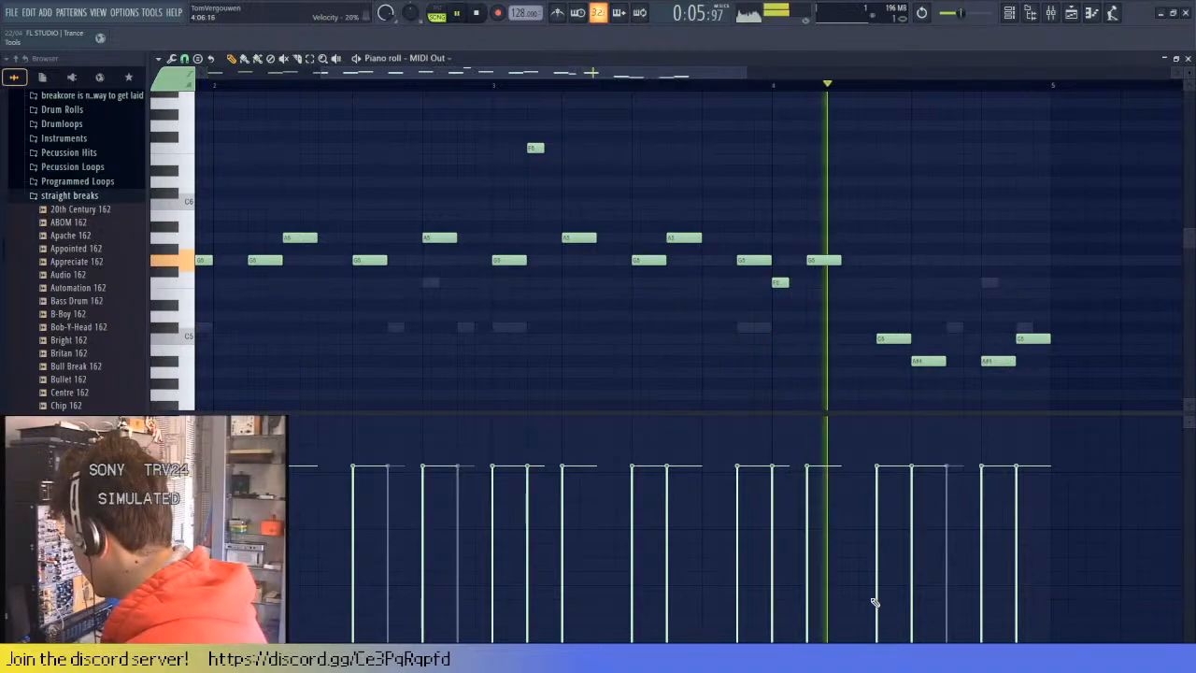
key("space")
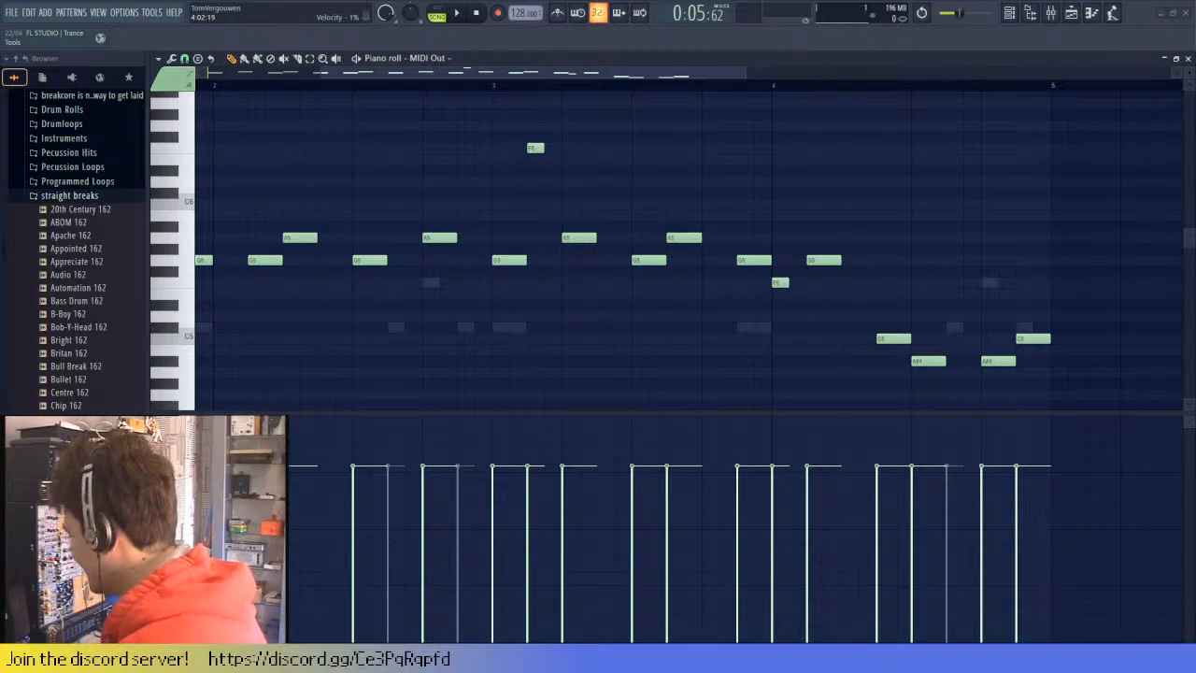
- Return to the playlist and try to shift all clips slightly past the start of bar 1
left_click(1189, 57)
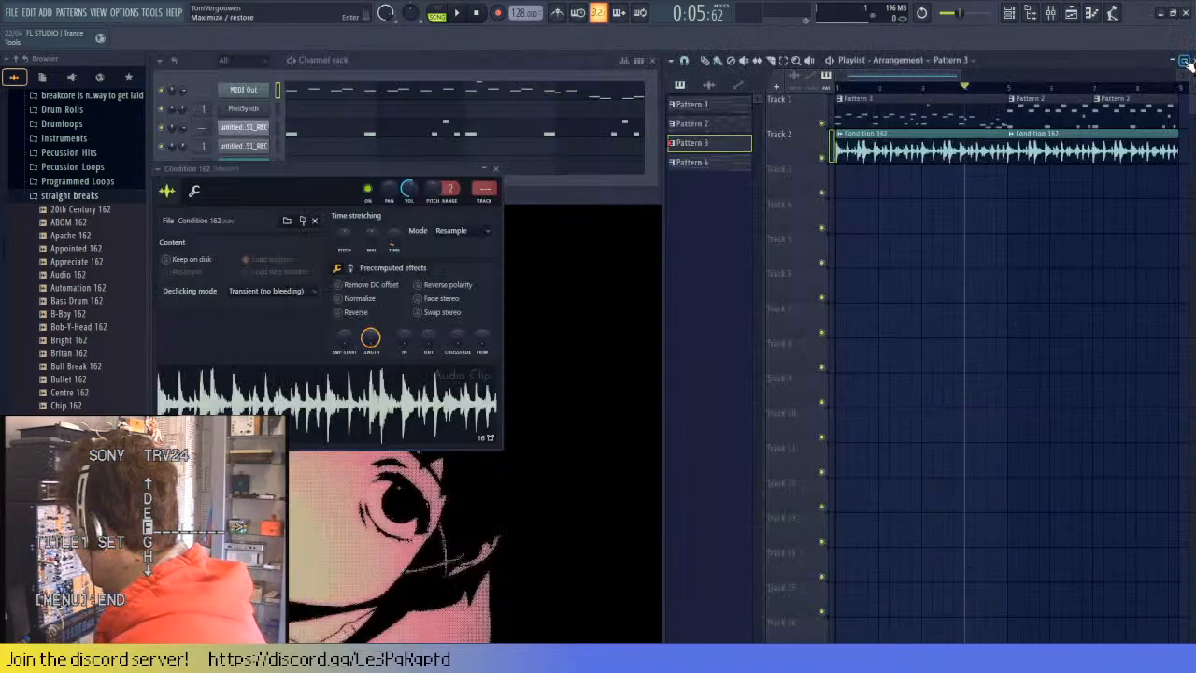
scroll(854, 190, "up", 2)
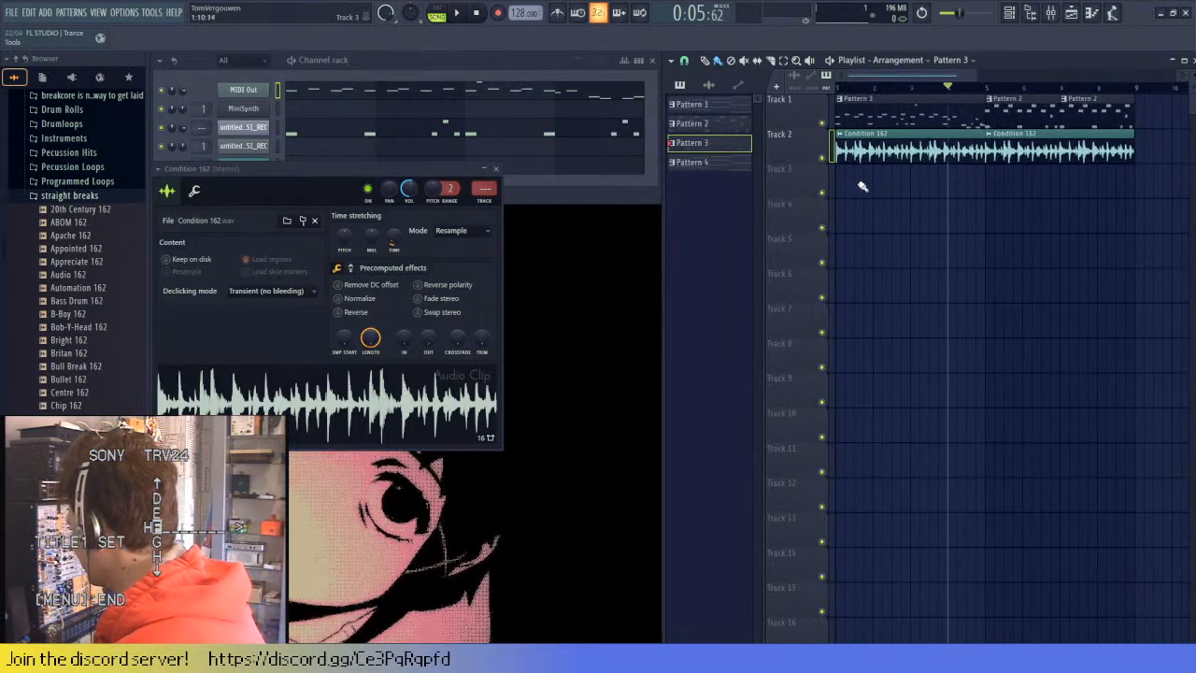
key("ctrl+a")
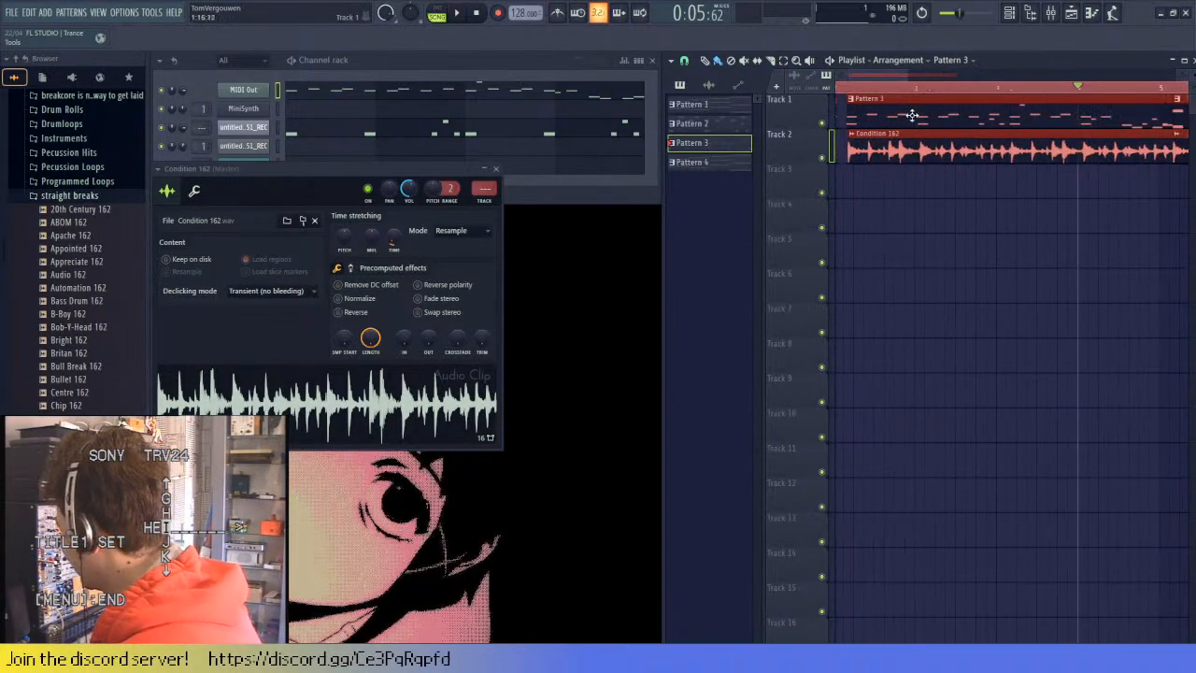
scroll(839, 75, "up", 2)
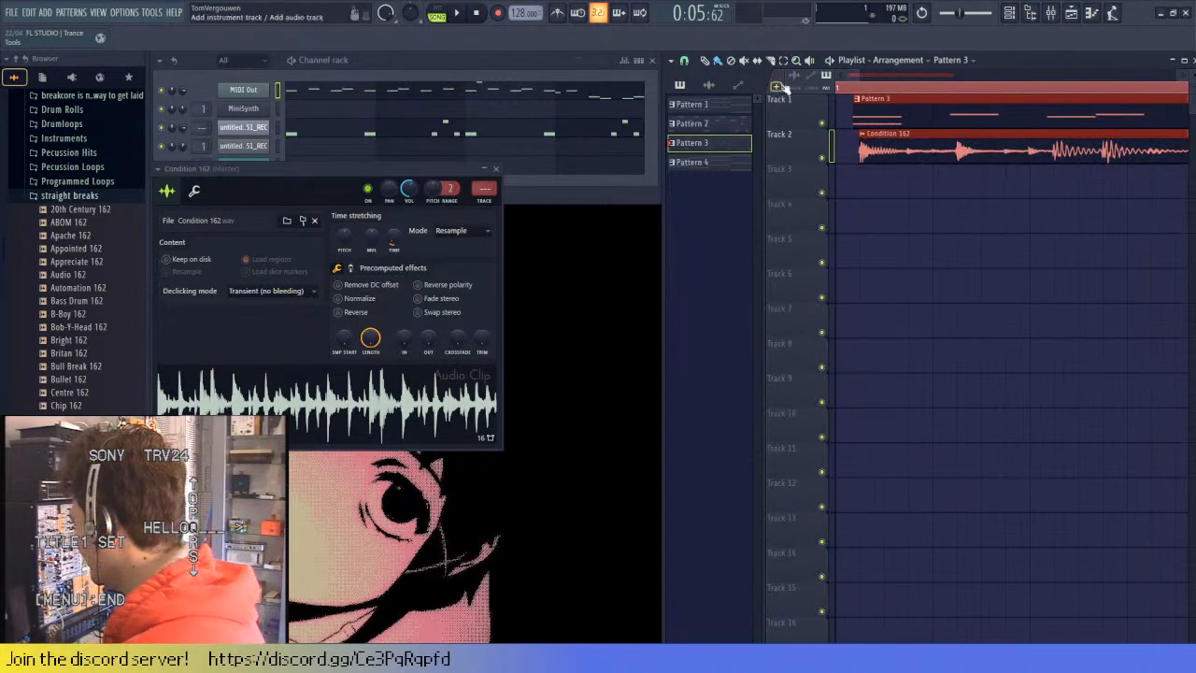
left_click(882, 202)
scroll(882, 202, "down", 1)
key("ctrl+a")
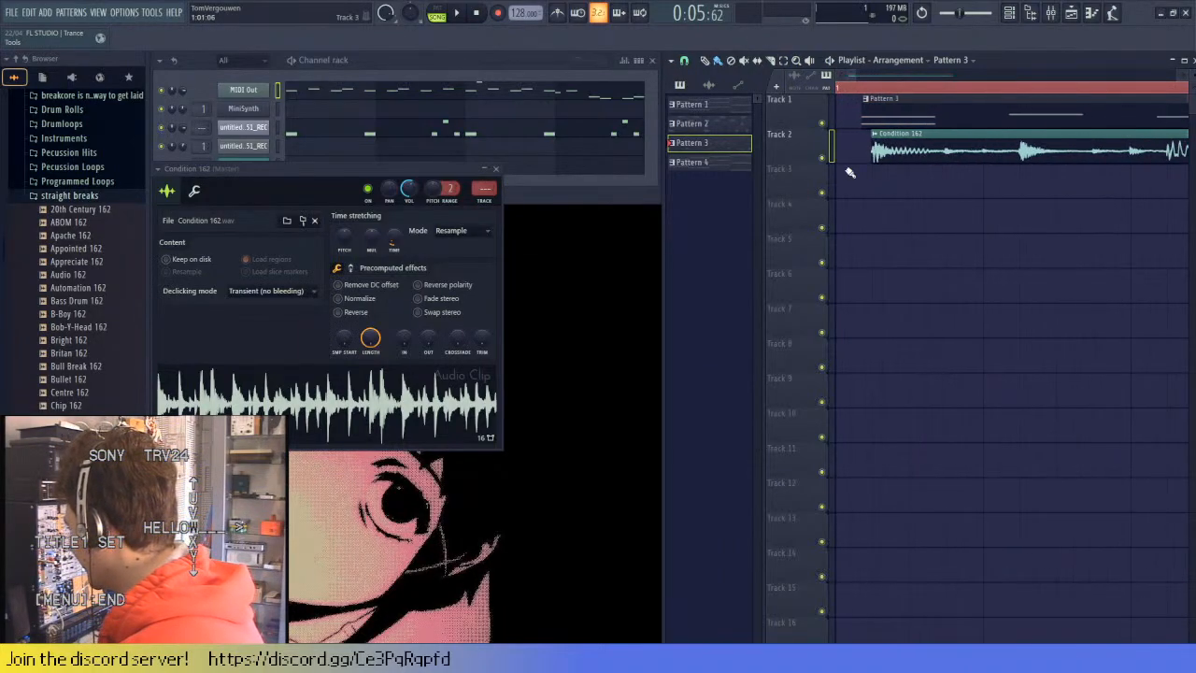
key("space")
scroll(881, 183, "down", 2)
left_click(889, 206, "ctrl")
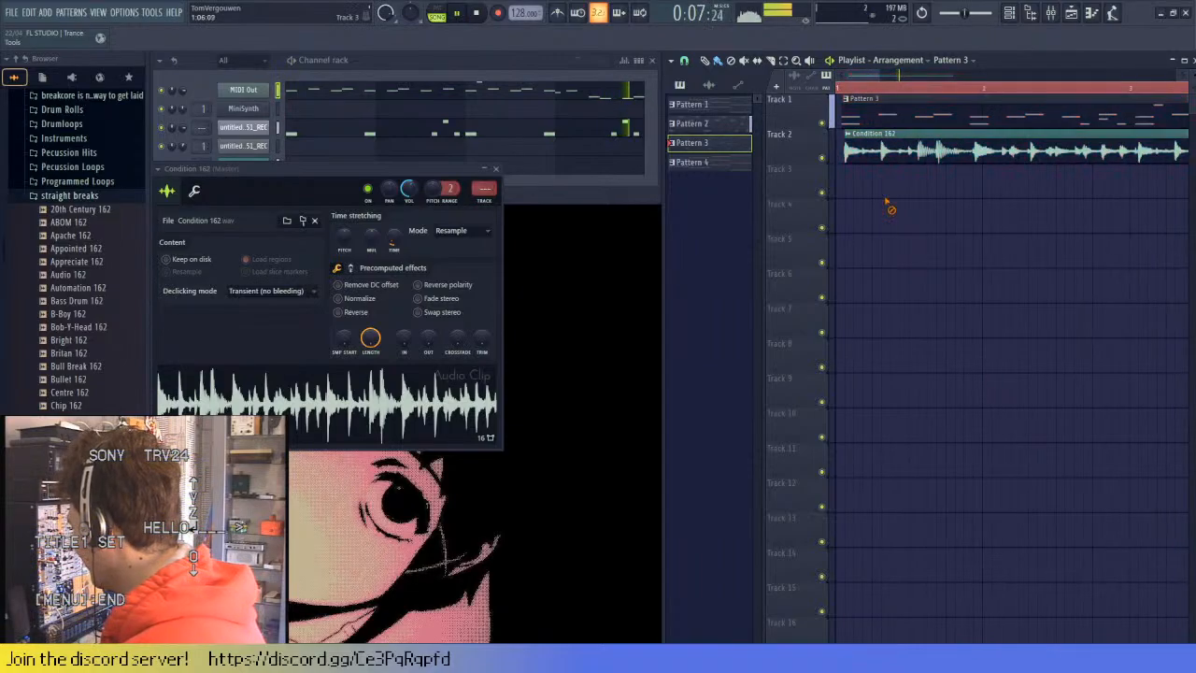
key("space")
left_click_drag(840, 113, 820, 151)
scroll(855, 169, "down", 1)
scroll(855, 169, "down", 2)
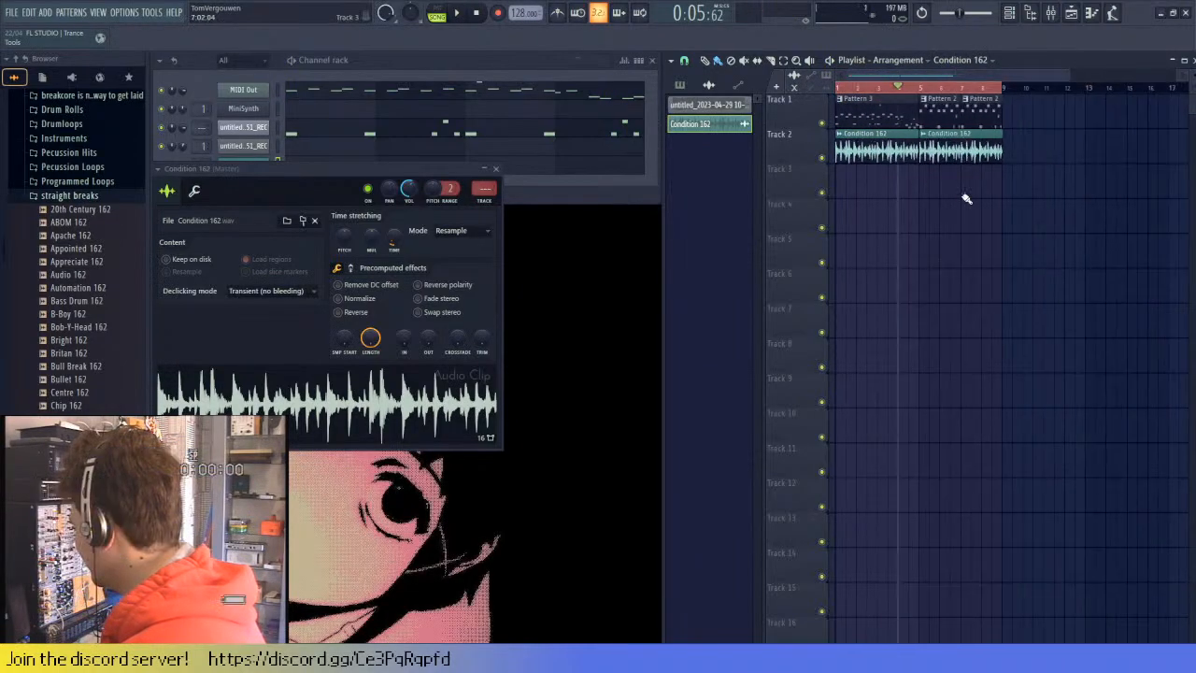
- Delete the second Condition 162 clip and both Pattern 2 clips, and clear the playlist's time selection
right_click(962, 149)
right_click(967, 114)
scroll(879, 90, "up", 1)
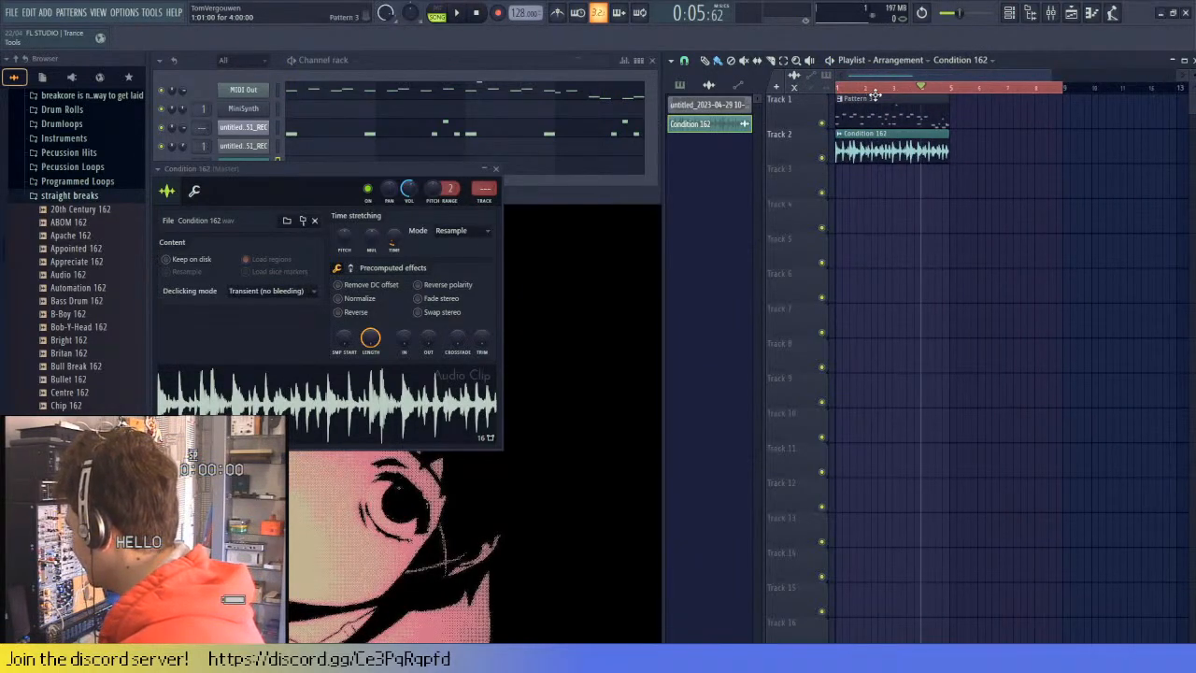
left_click(874, 96)
double_click(873, 89)
key("space")
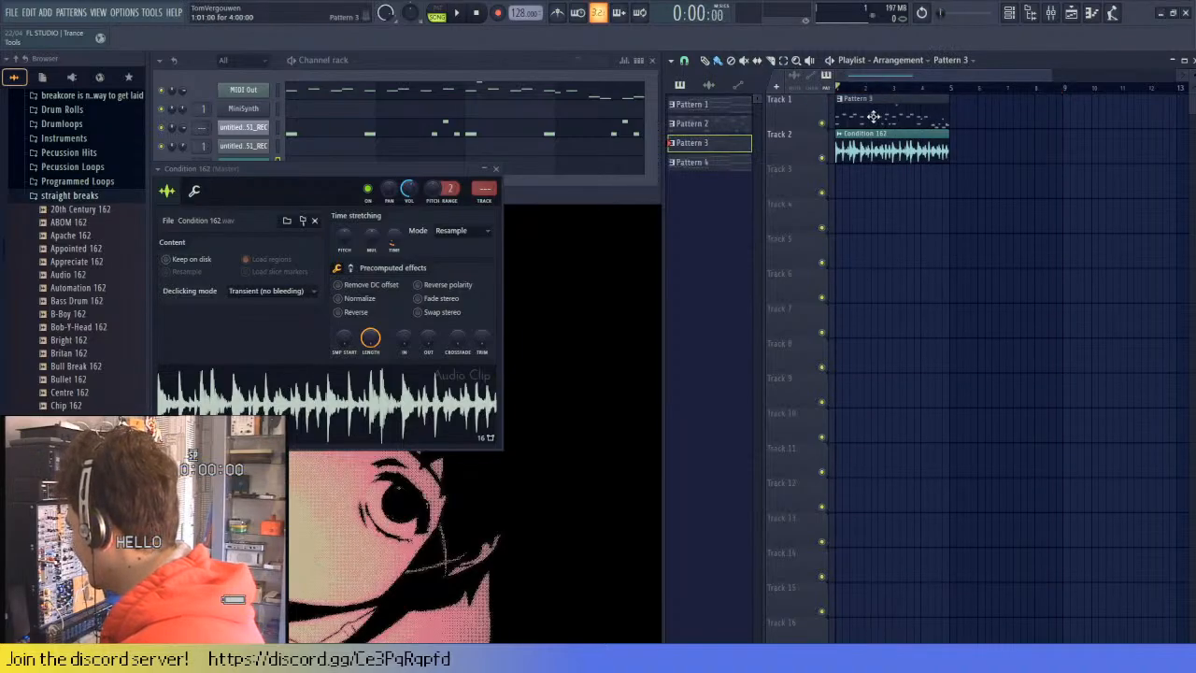
- Move the Pattern 3 and Condition 162 clips together one beat later, to 1:05, and clear the time selection
scroll(838, 134, "up", 3)
key("ctrl+a")
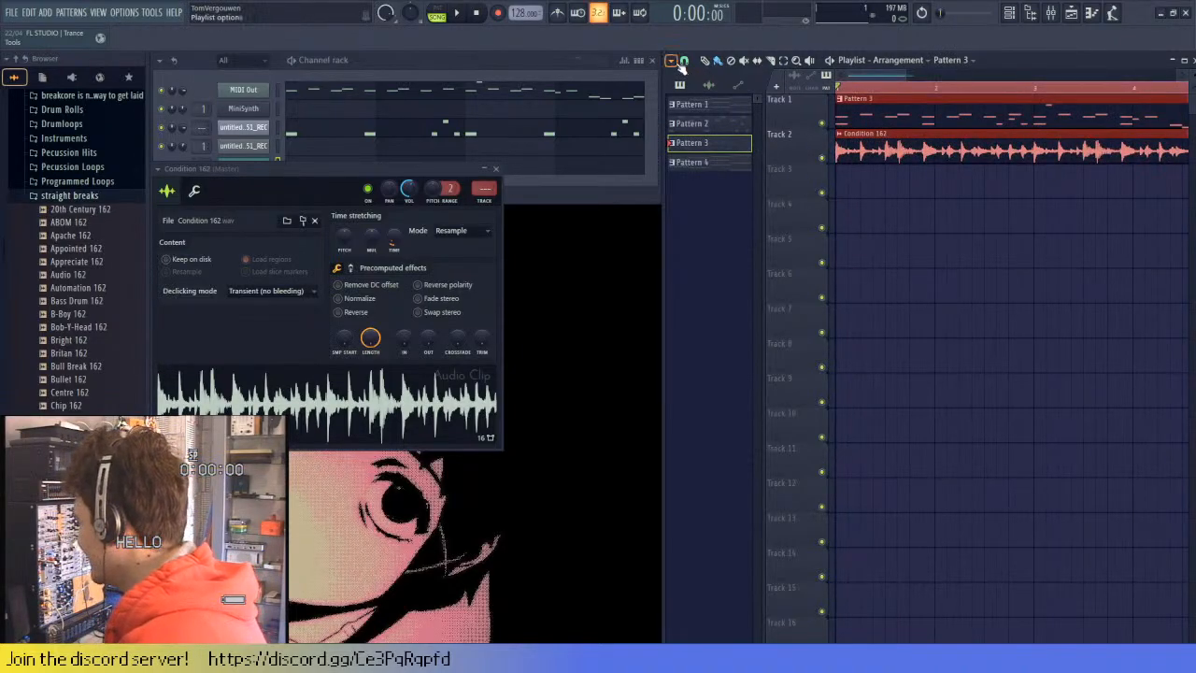
left_click_drag(875, 112, 899, 113)
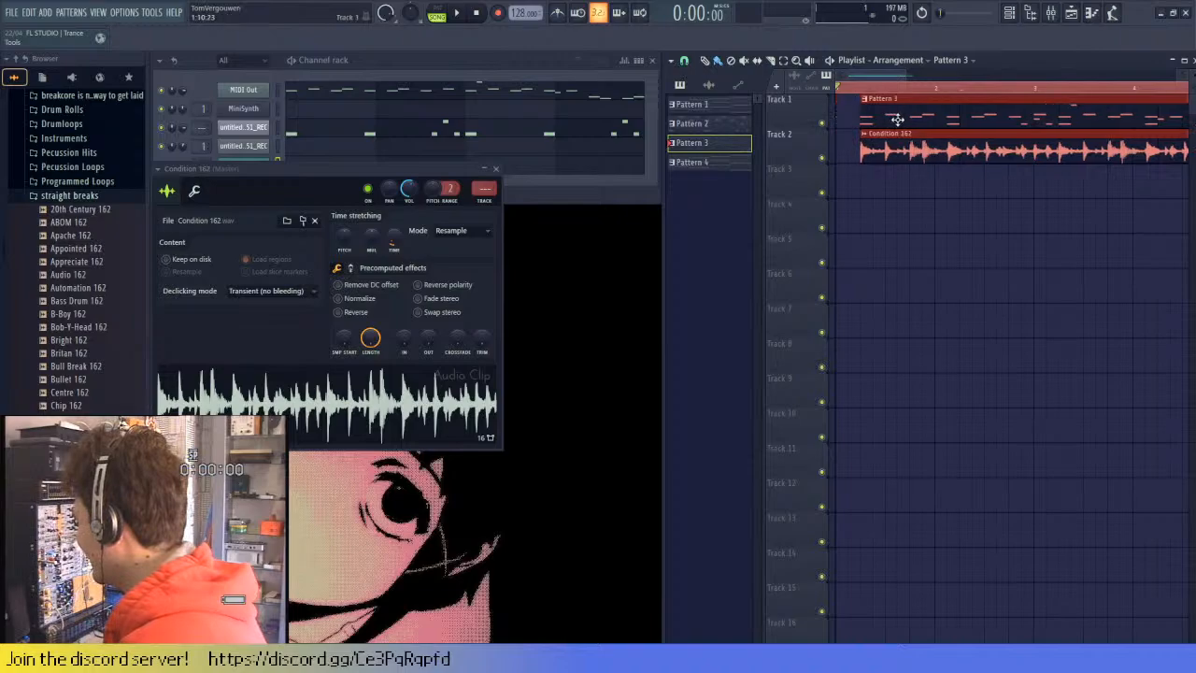
scroll(859, 88, "down", 2)
left_click(852, 88)
left_click_drag(853, 88, 796, 91)
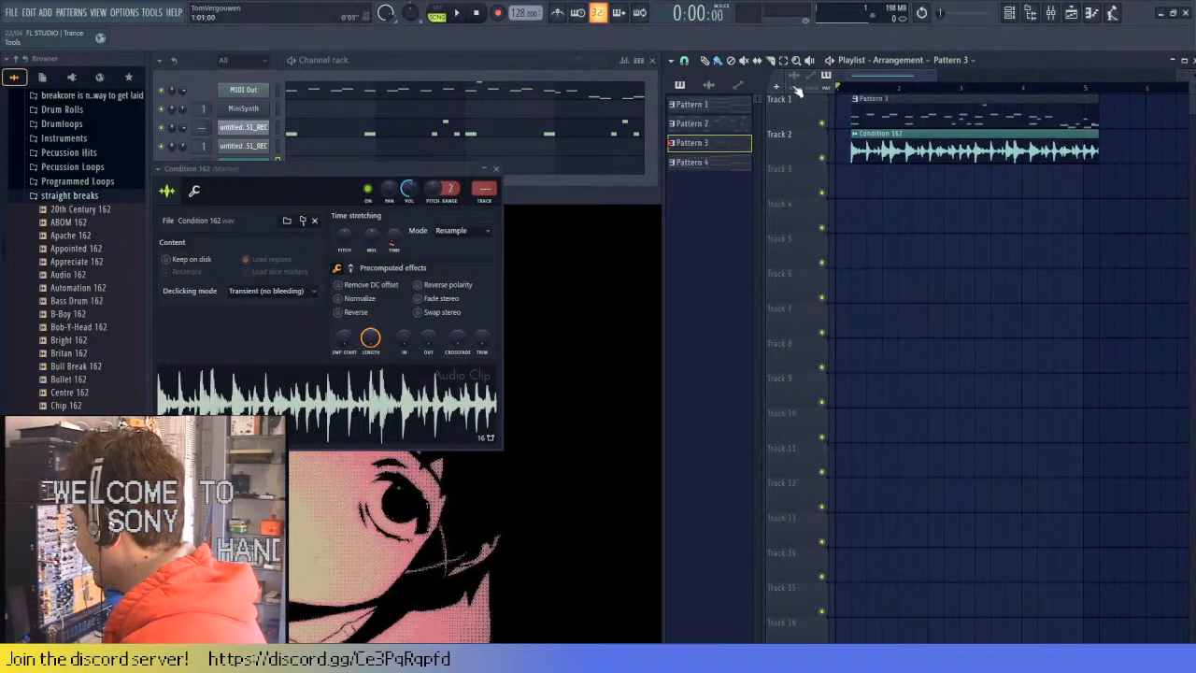
- Record the REC mixer track's input as audio while the arrangement plays through Pattern 3
left_click(1053, 13)
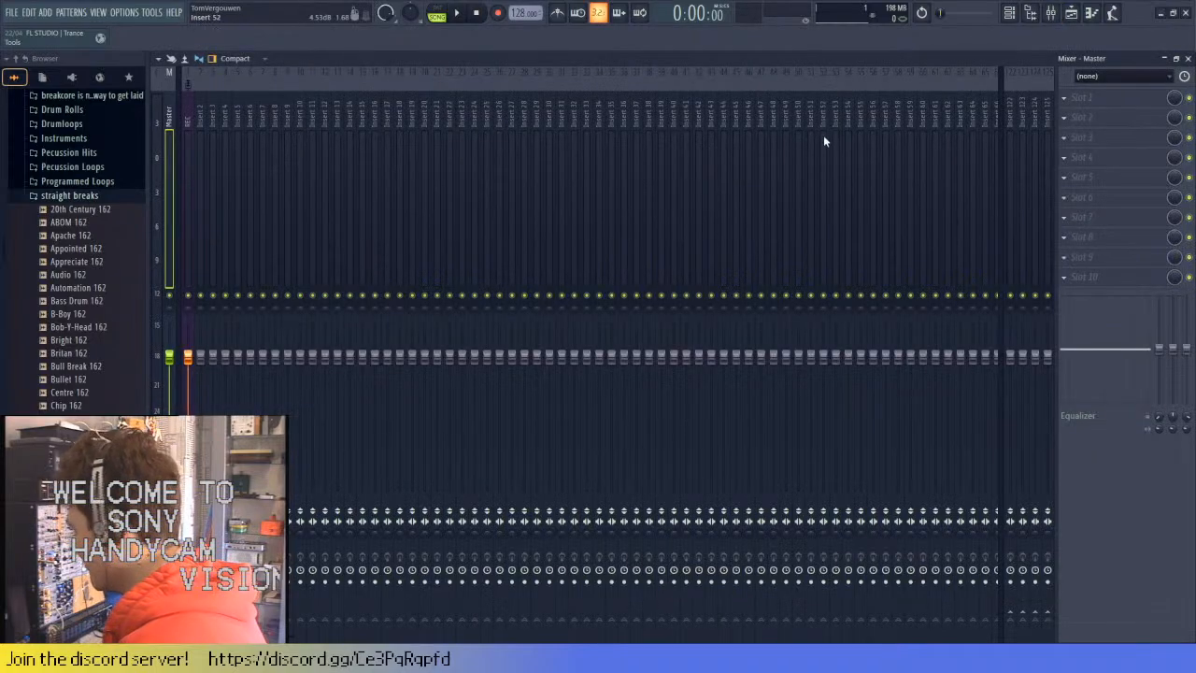
left_click(187, 159)
left_click(497, 13)
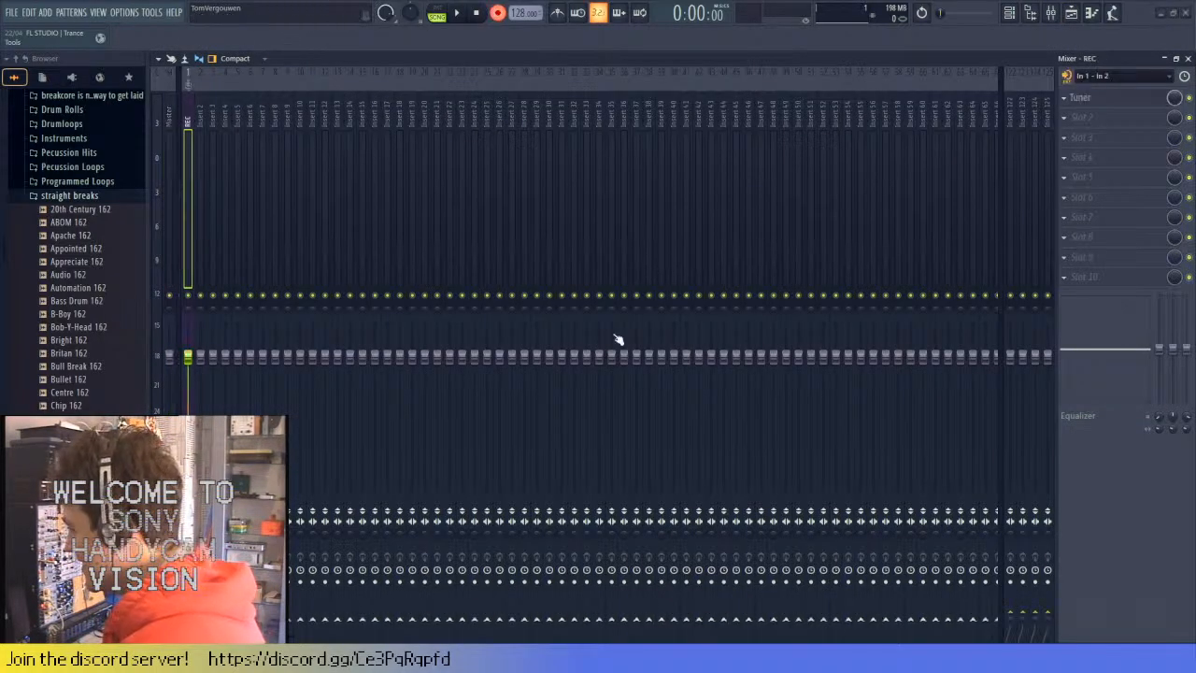
key("space")
left_click(1188, 59)
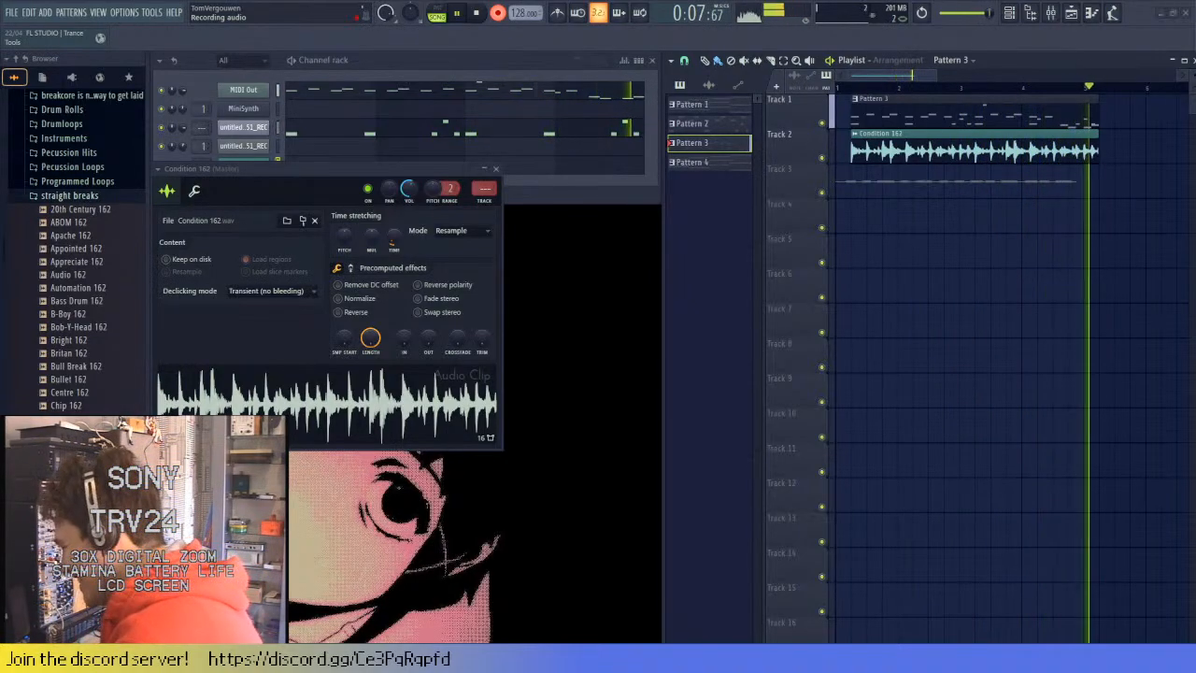
key("space")
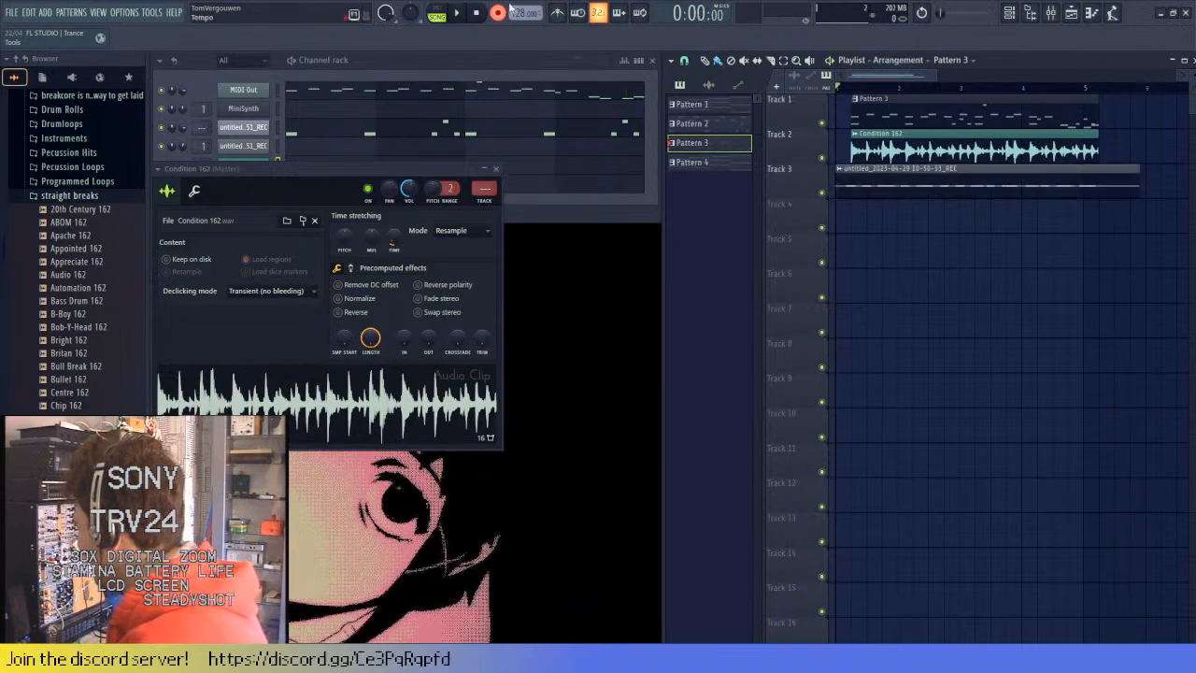
- Enlarge Track 3 and trim the silence before the first note off the recorded clip's start
scroll(784, 205, "up", 5)
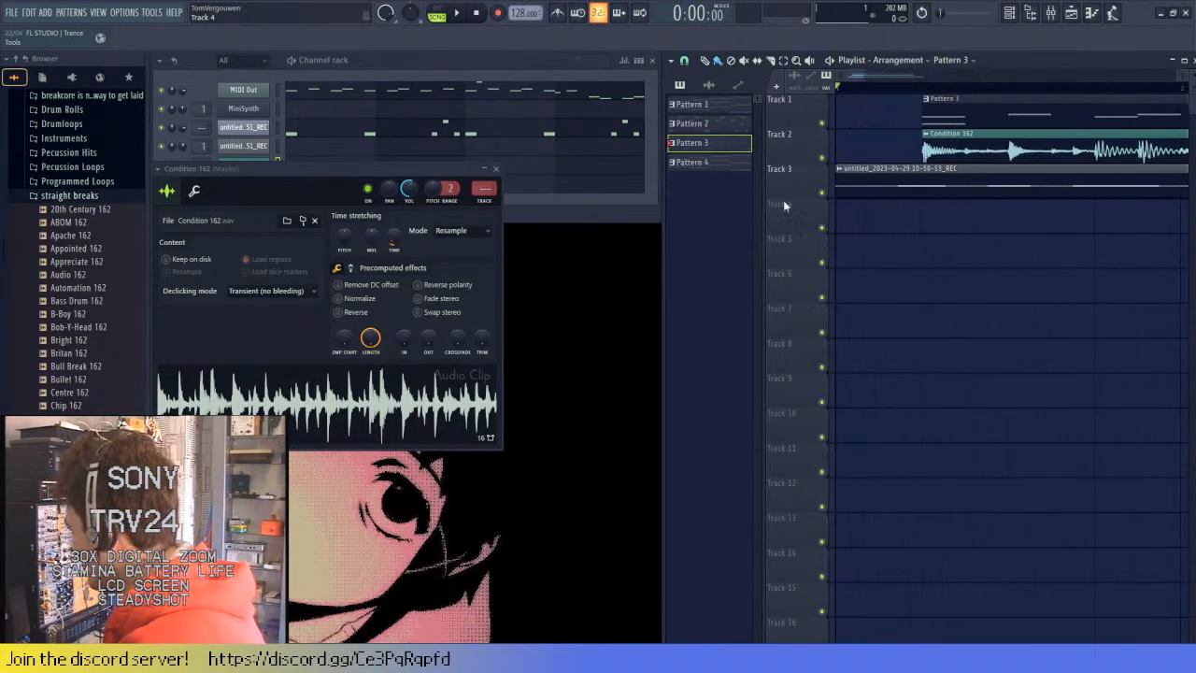
left_click_drag(782, 191, 787, 285)
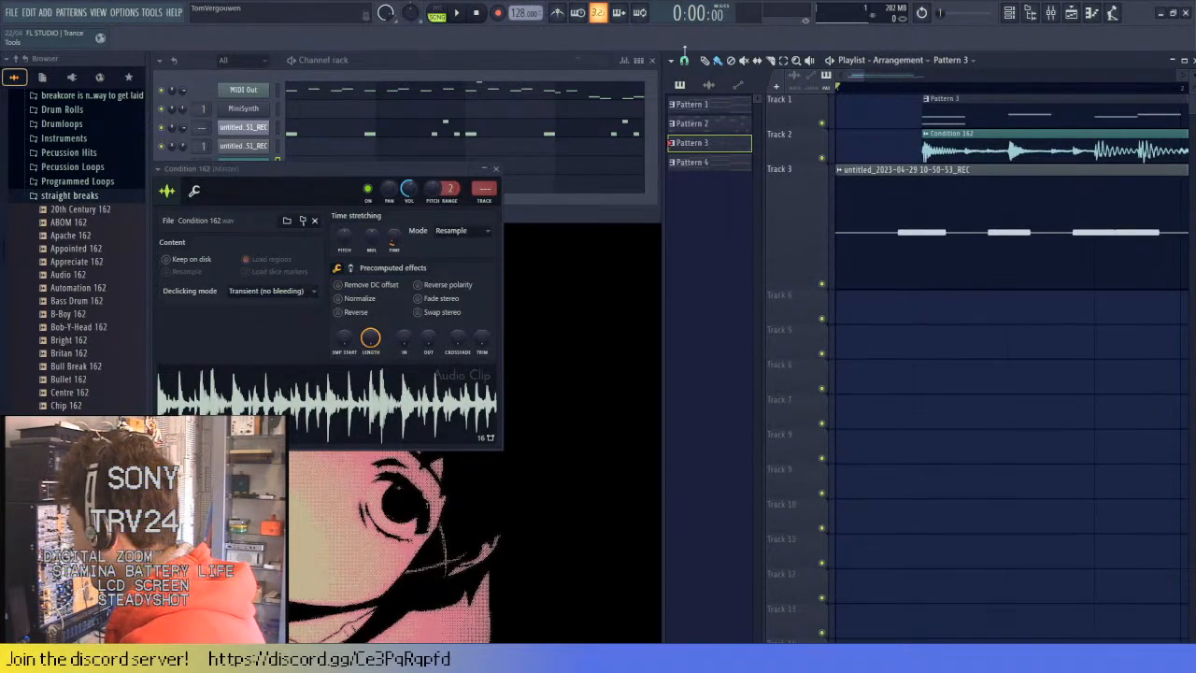
left_click_drag(839, 207, 899, 211)
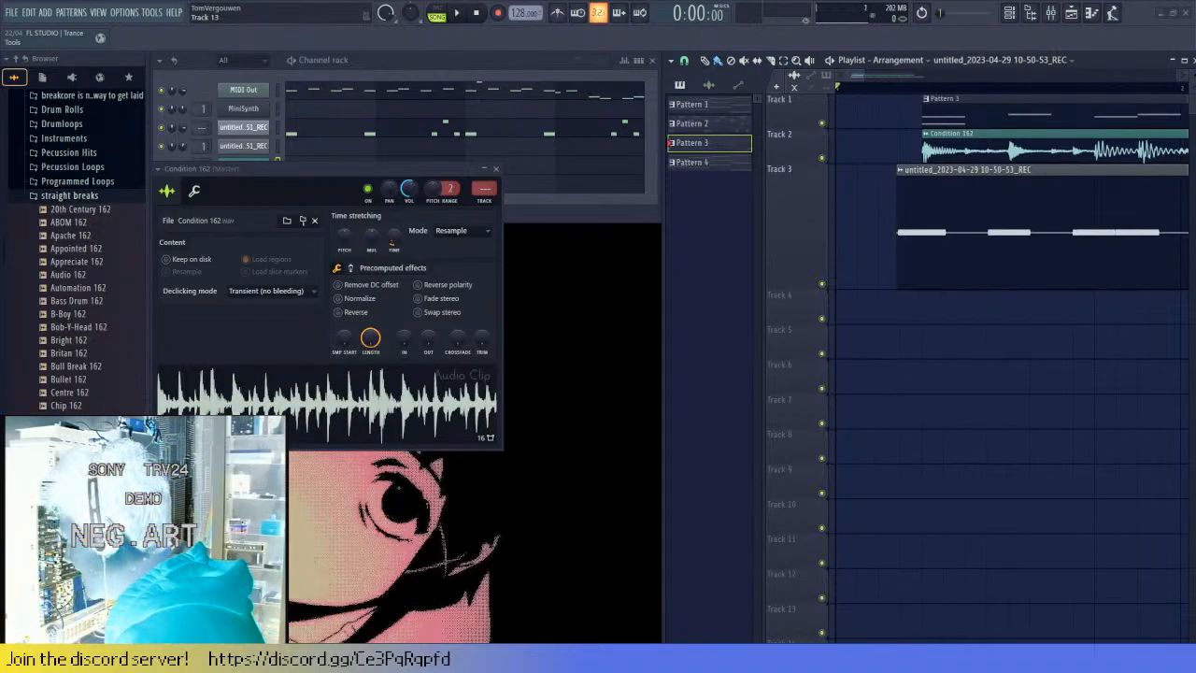
- Place the AC_PERCUSSION_9 sample on Track 5 at the start of bar 1 and play it back briefly
left_click_drag(1195, 346, 1086, 351)
scroll(915, 475, "down", 2)
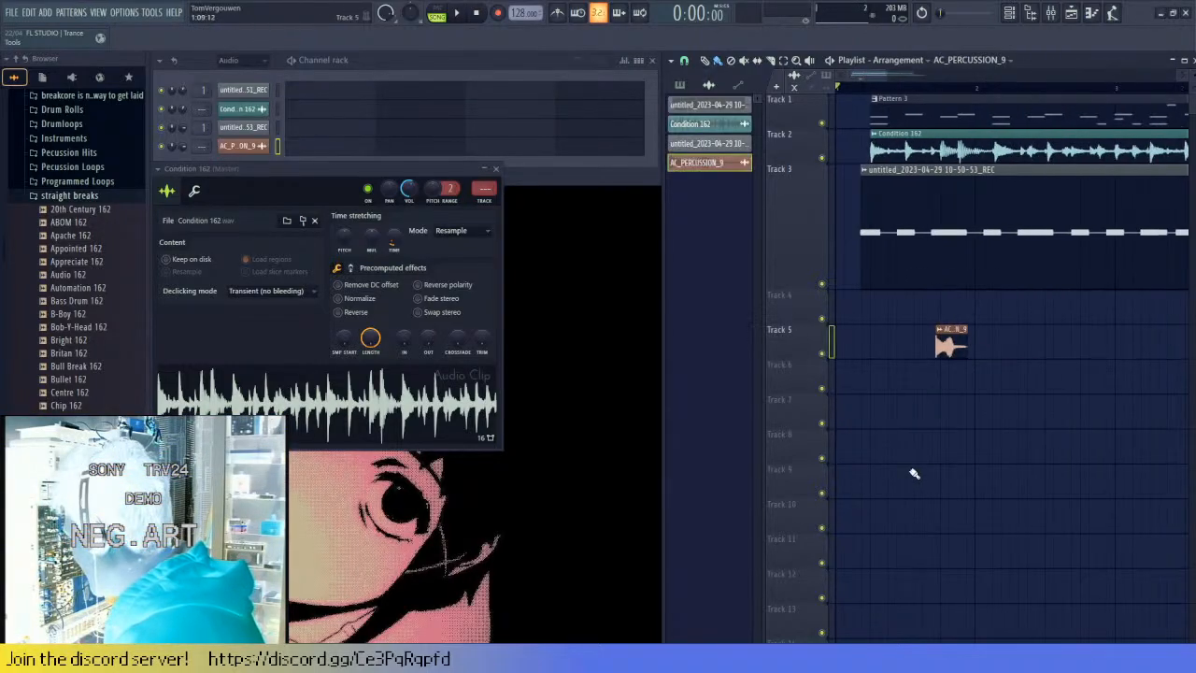
left_click_drag(948, 348, 749, 351)
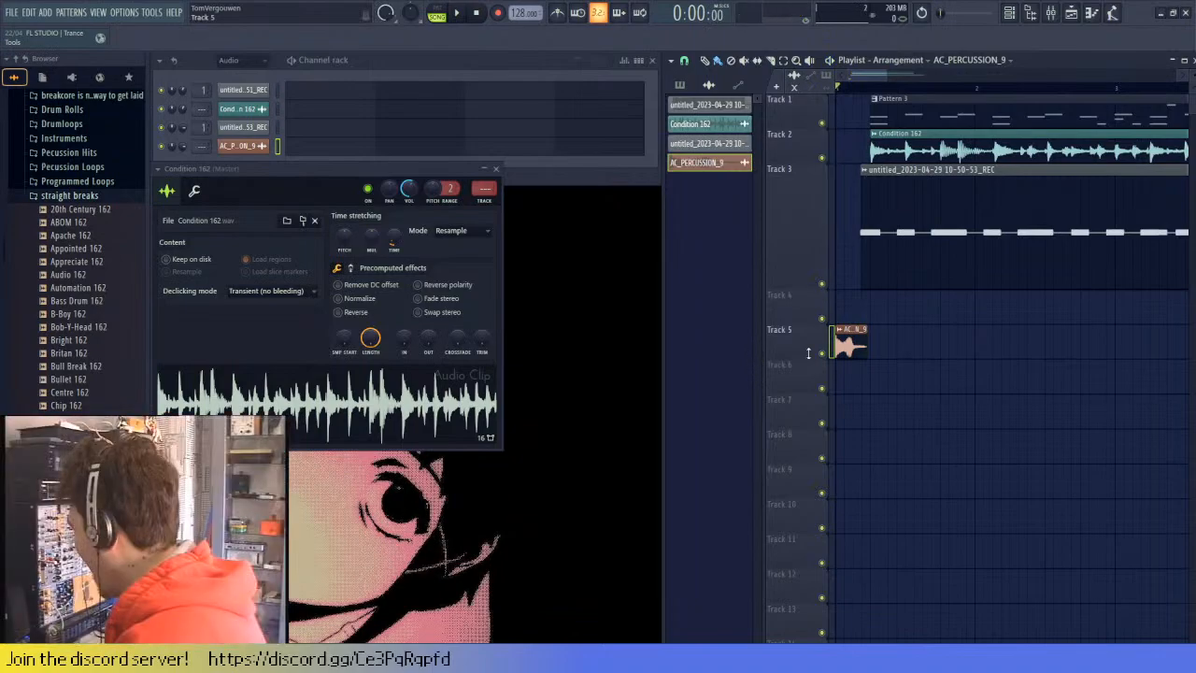
key("space")
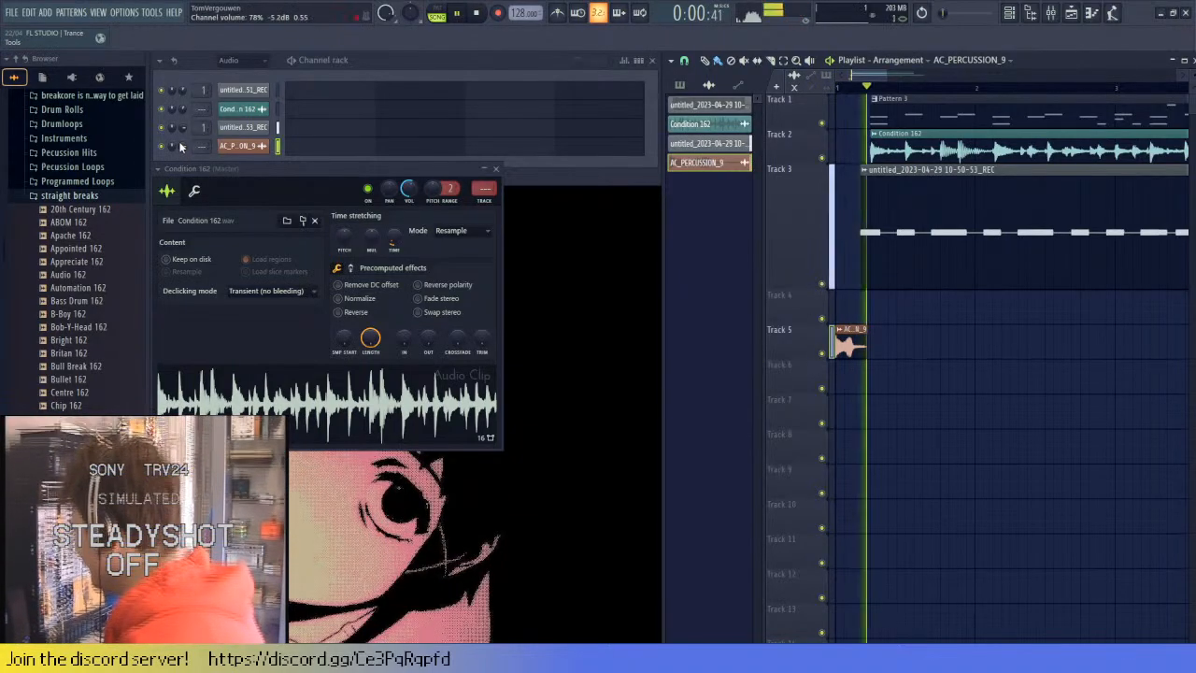
key("space")
- Move the Condition 162 and recorded melody clips to the start of bar 1, and delete the Pattern 3 clip
scroll(823, 187, "up", 2)
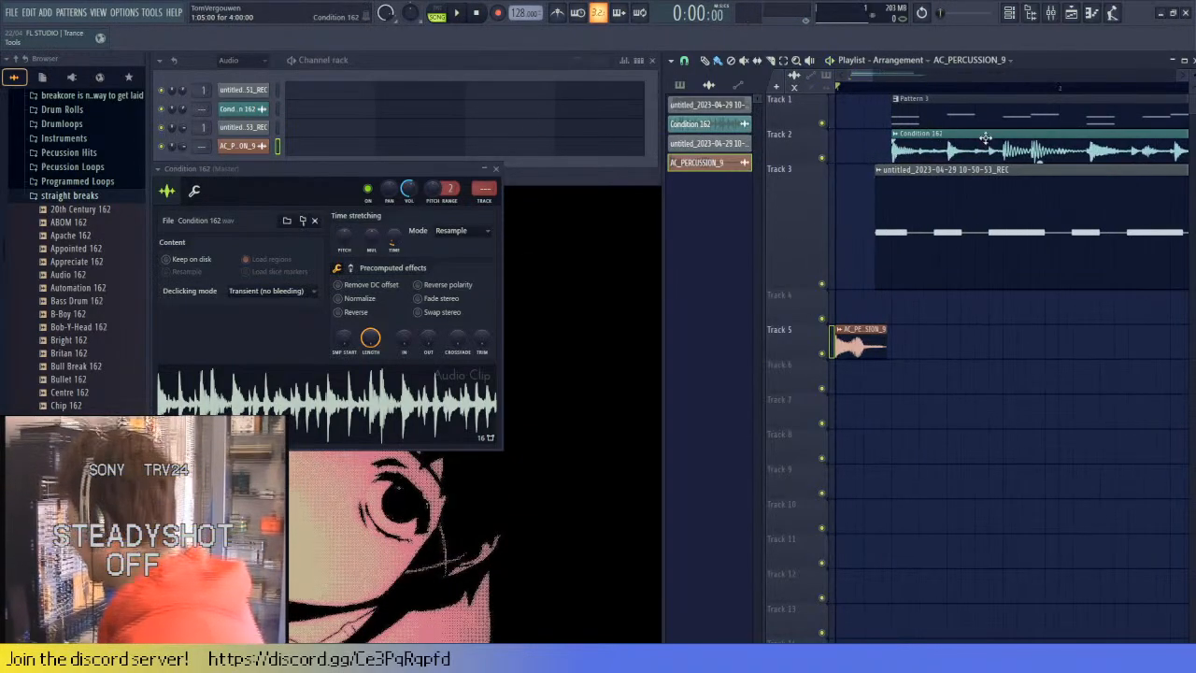
left_click_drag(888, 147, 835, 148)
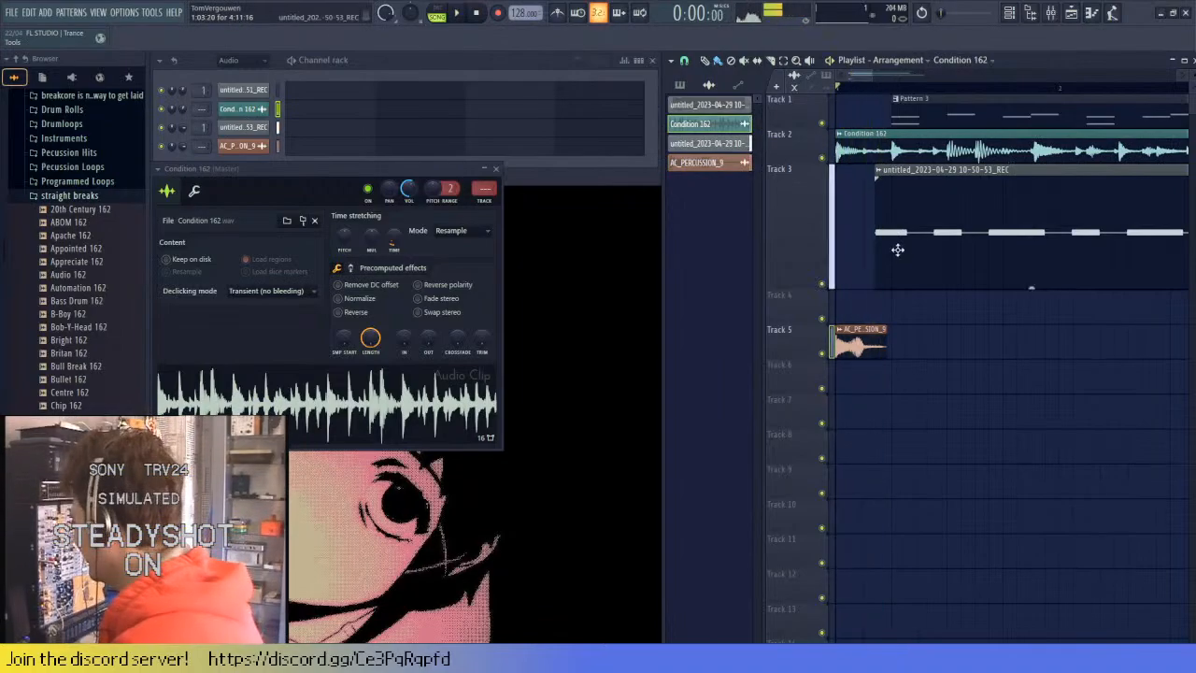
right_click(949, 116)
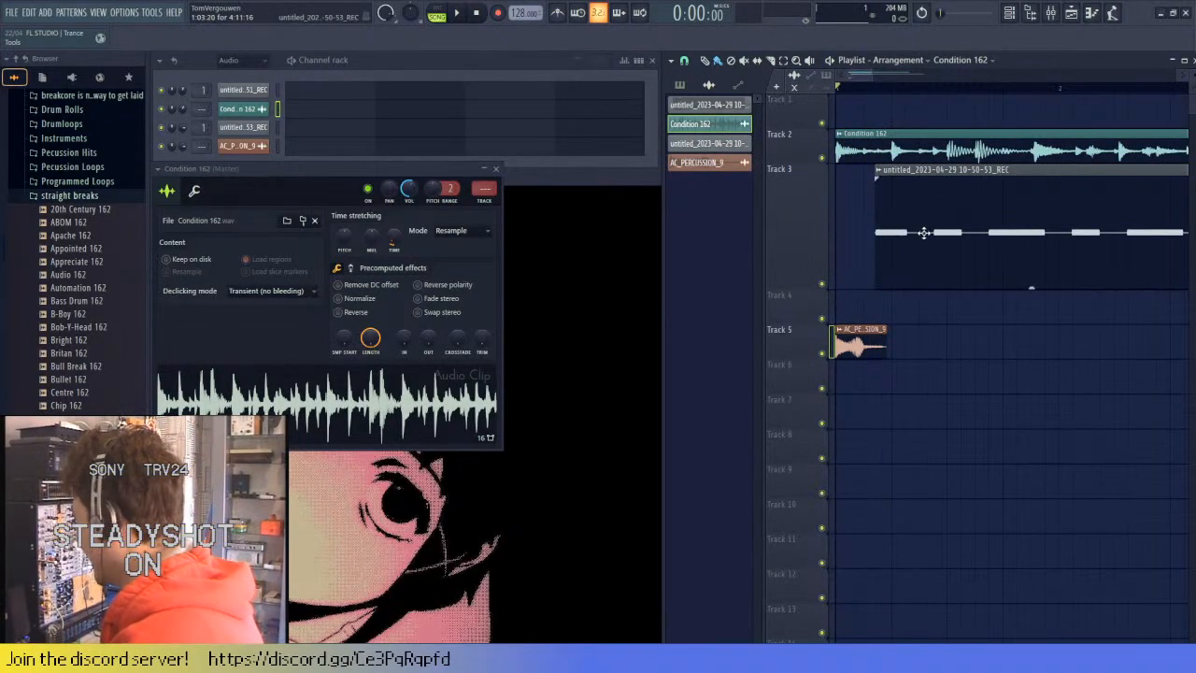
left_click_drag(921, 232, 812, 231)
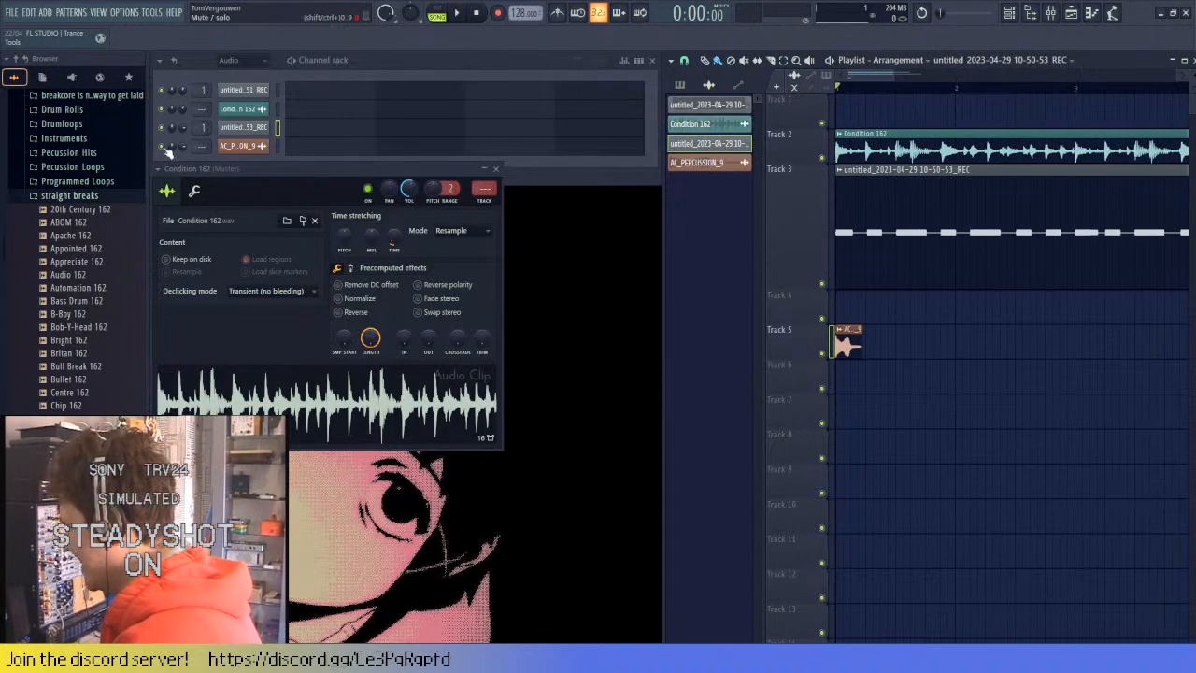
left_click(621, 147)
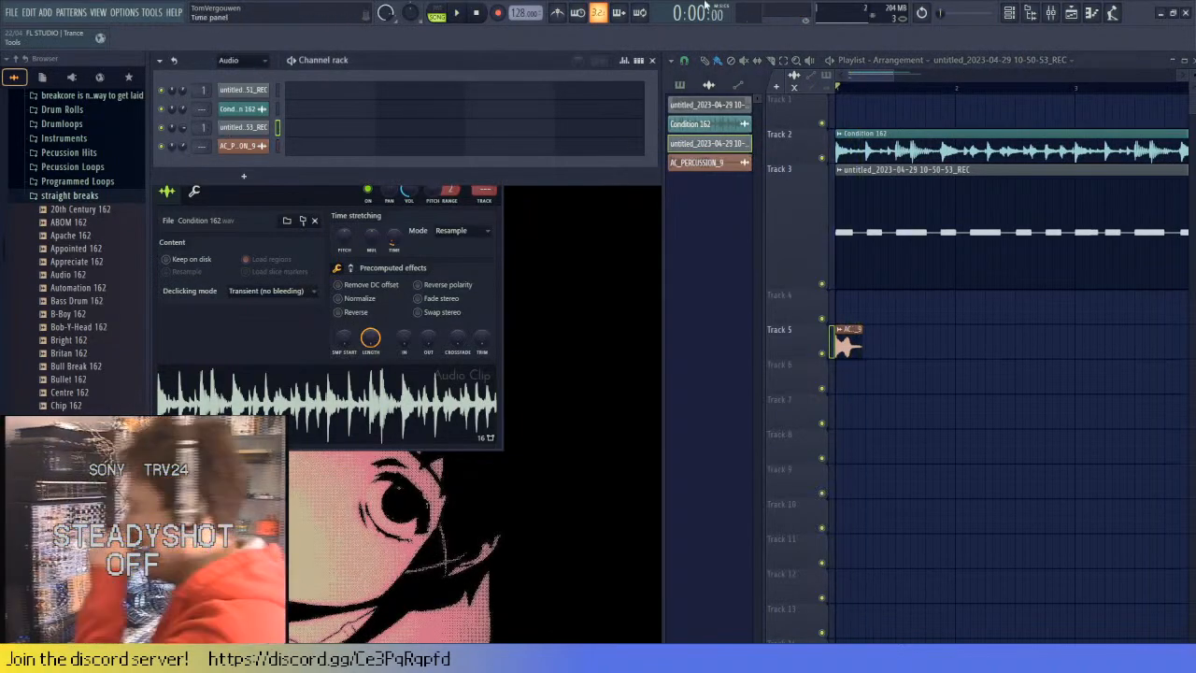
- Move the AC_PERCUSSION_9 clip on Track 5 to the middle of bar 2 and play the arrangement to check its timing
left_click(685, 60)
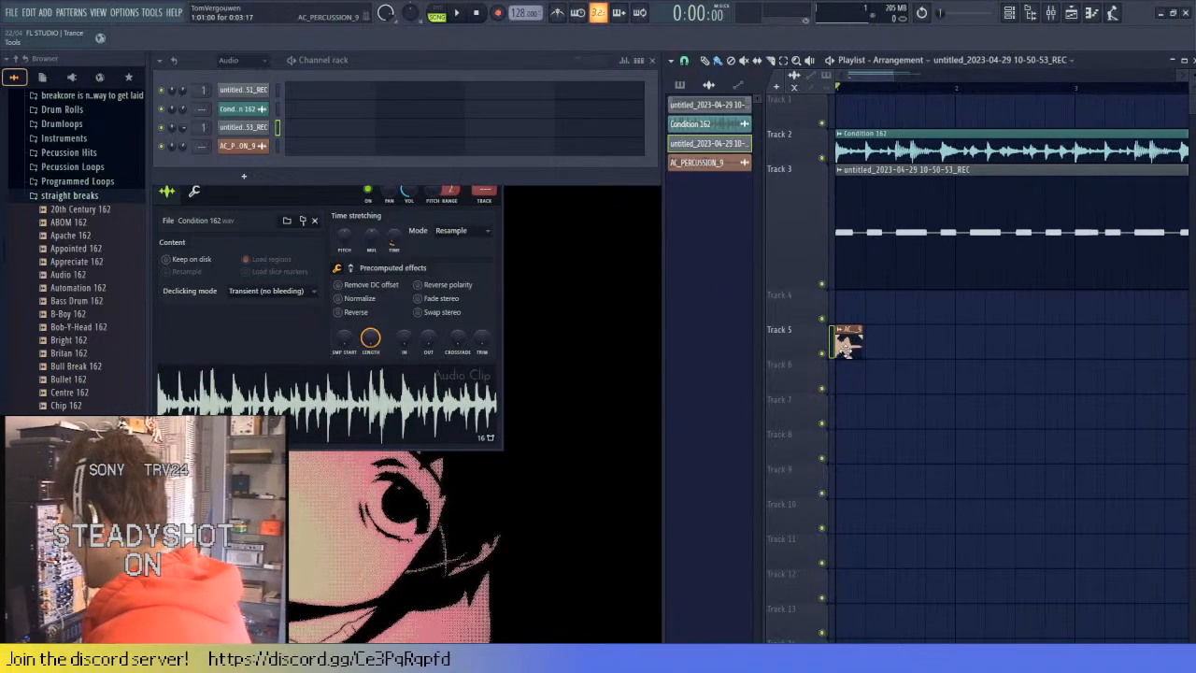
left_click_drag(846, 355, 969, 347)
key("space")
scroll(921, 383, "up", 2)
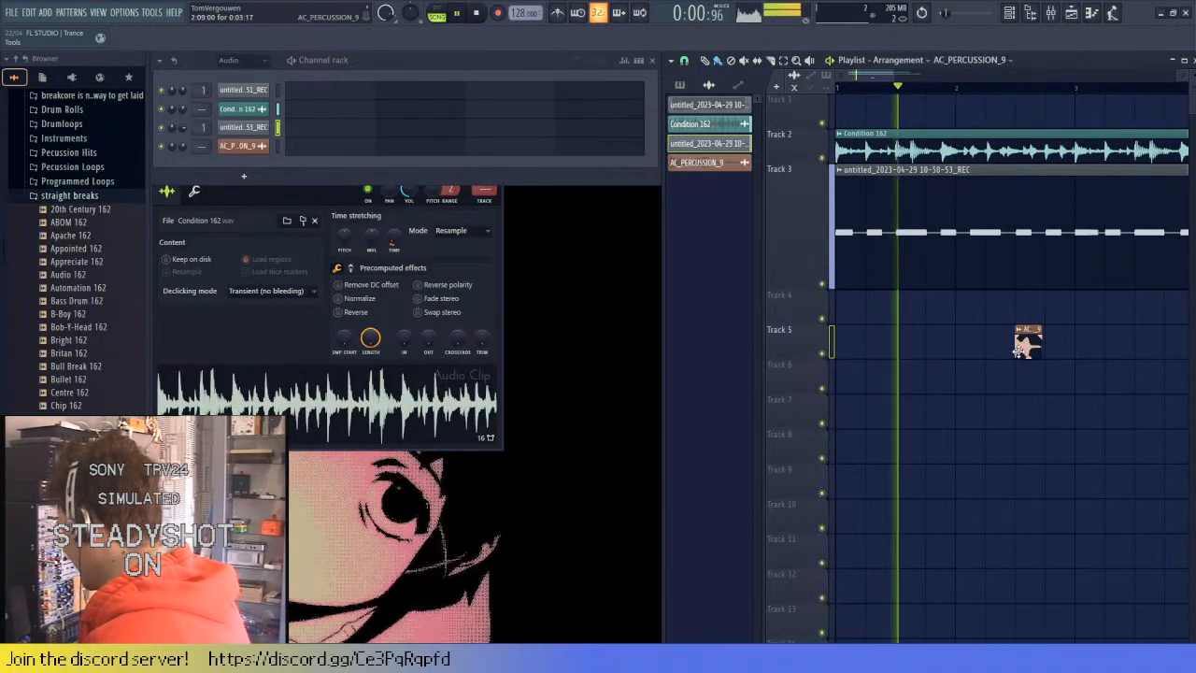
scroll(921, 383, "down", 2)
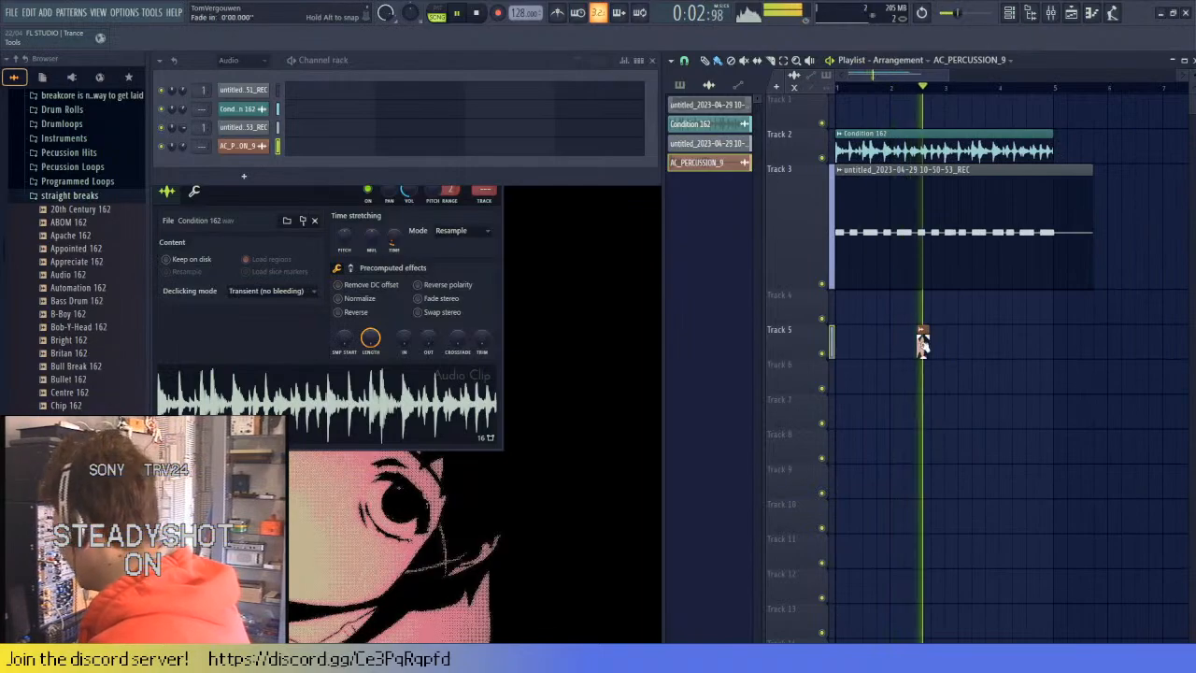
key("space")
key("space")
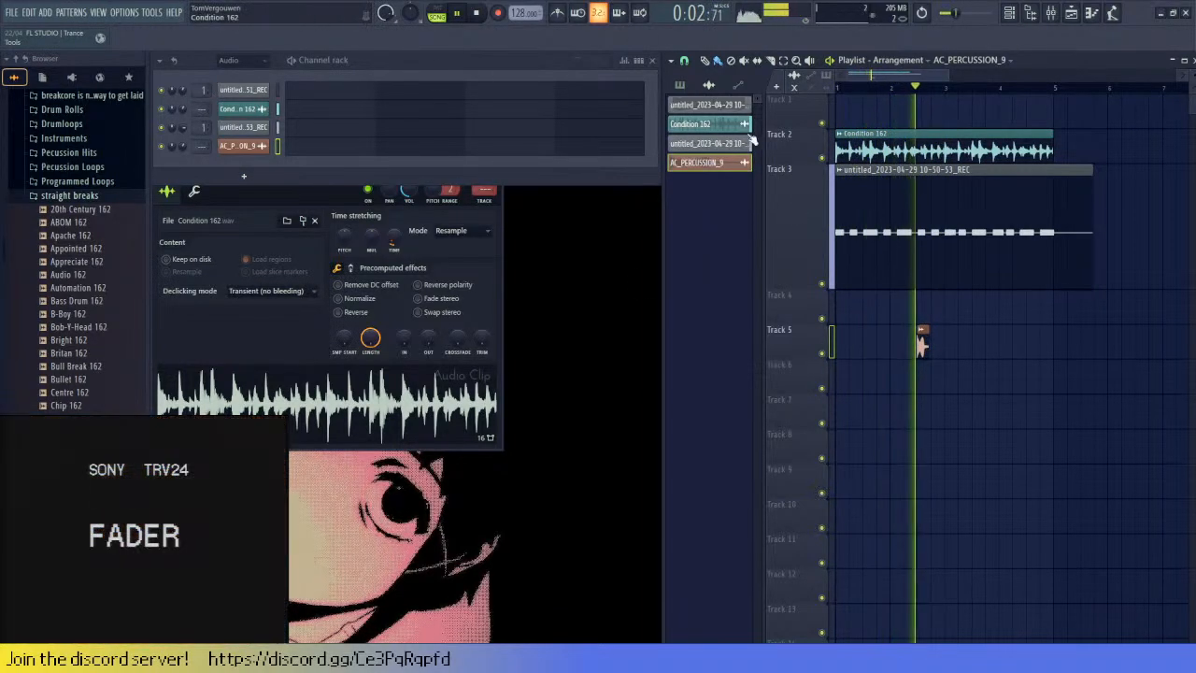
key("space")
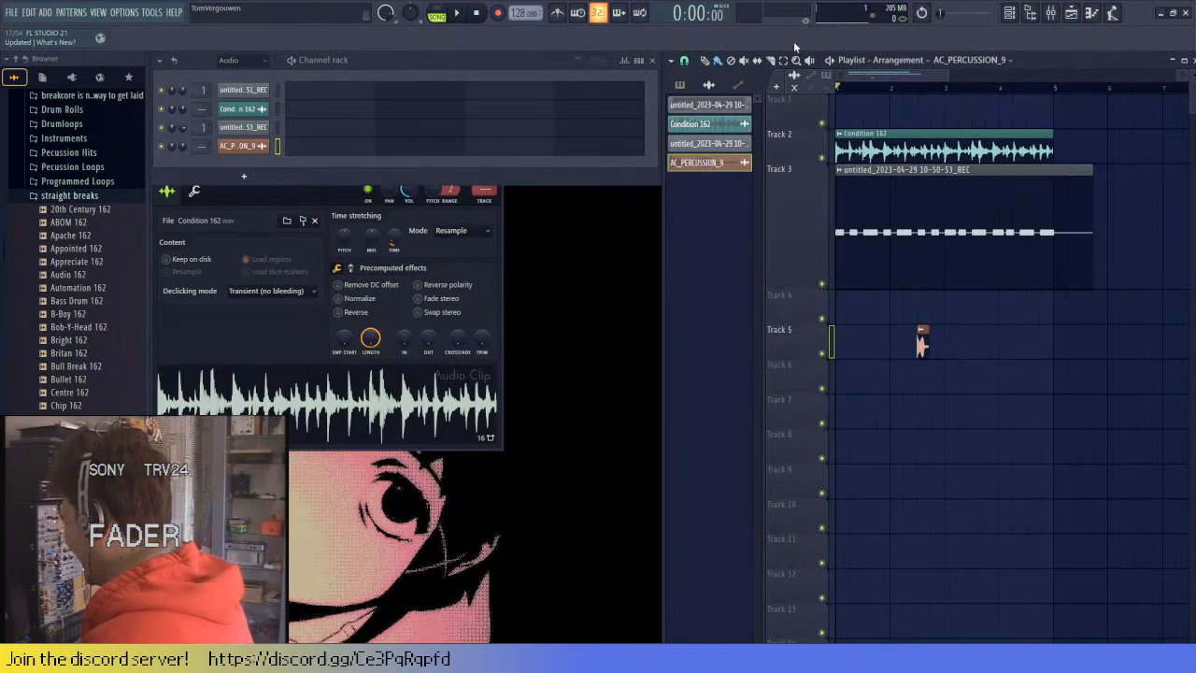
- Trim the recorded melody clip on Track 3 so it ends with the Condition 162 clip at bar 5
scroll(1065, 333, "up", 3)
left_click_drag(1018, 328, 1043, 162)
scroll(1018, 250, "down", 3)
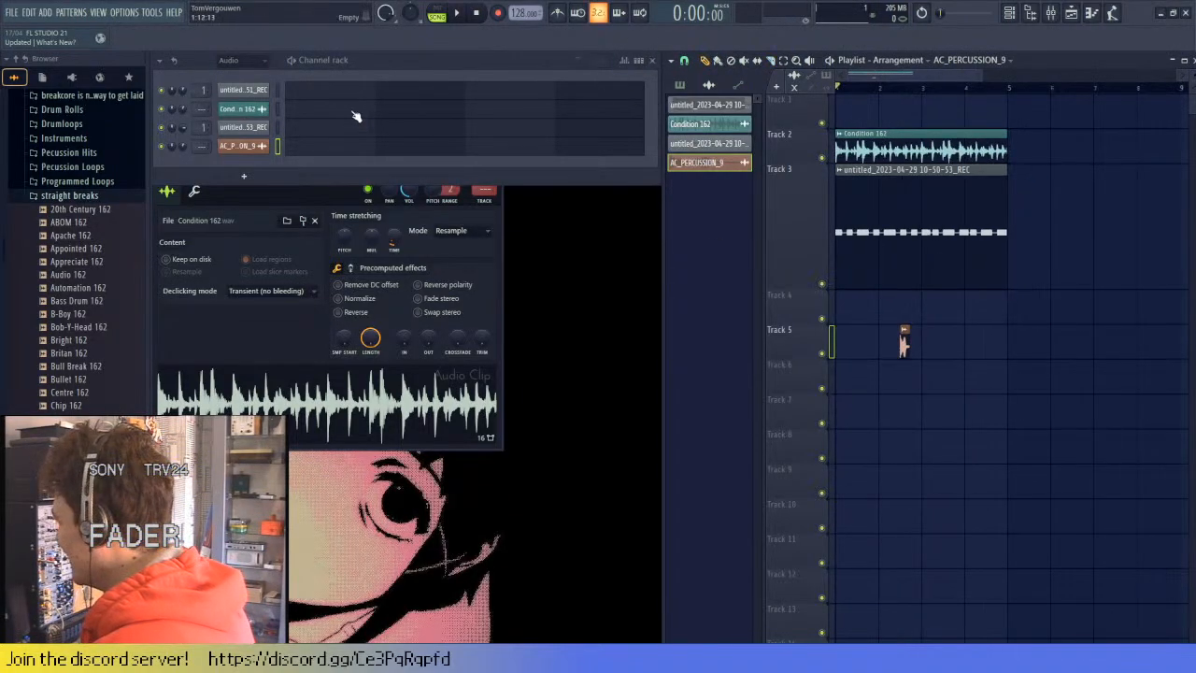
- Place Pattern 3 on Track 1 at the start of bar 1 and play the arrangement
left_click(682, 86)
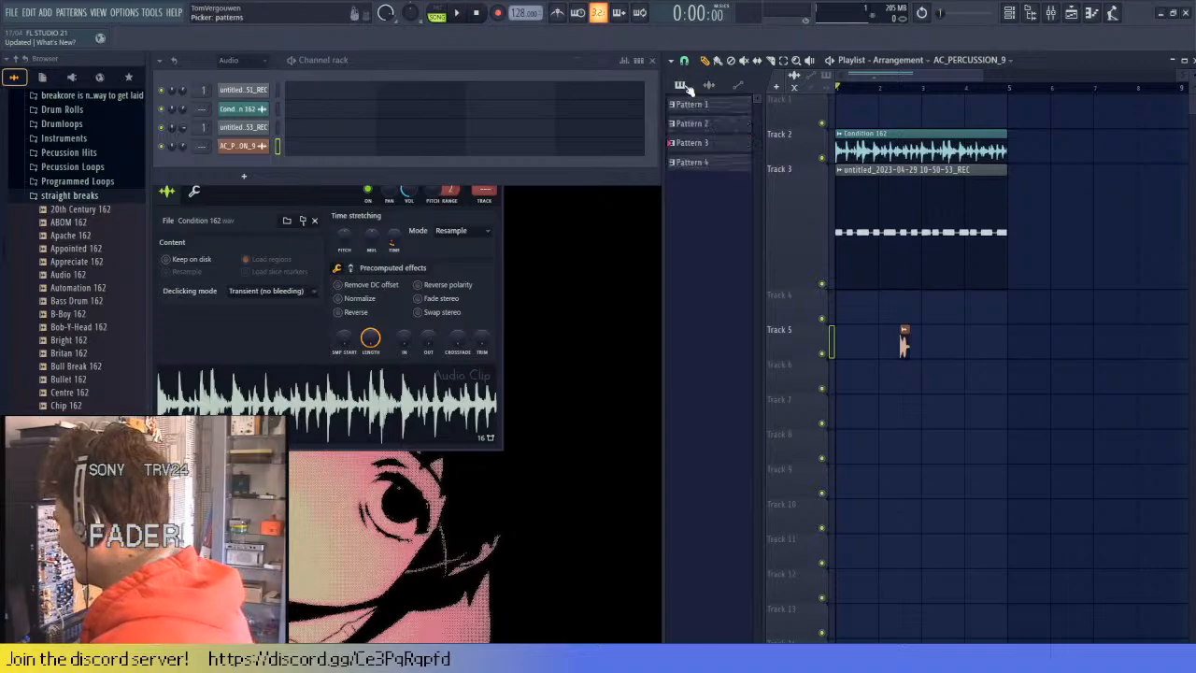
left_click(707, 142)
left_click(912, 114)
left_click_drag(912, 114, 869, 114)
key("space")
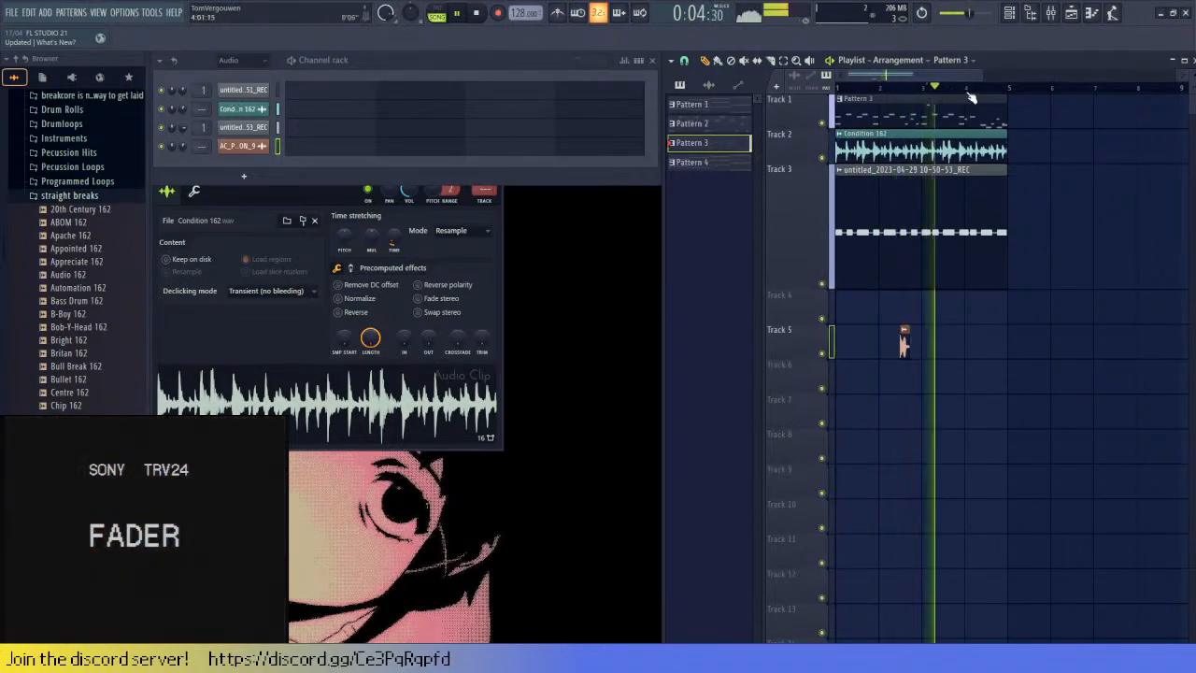
- Show all channels in the channel rack, cut the MIDI Out notes from Pattern 3 and play the arrangement briefly
key("space")
left_click(236, 62)
left_click(245, 82)
left_click(278, 91)
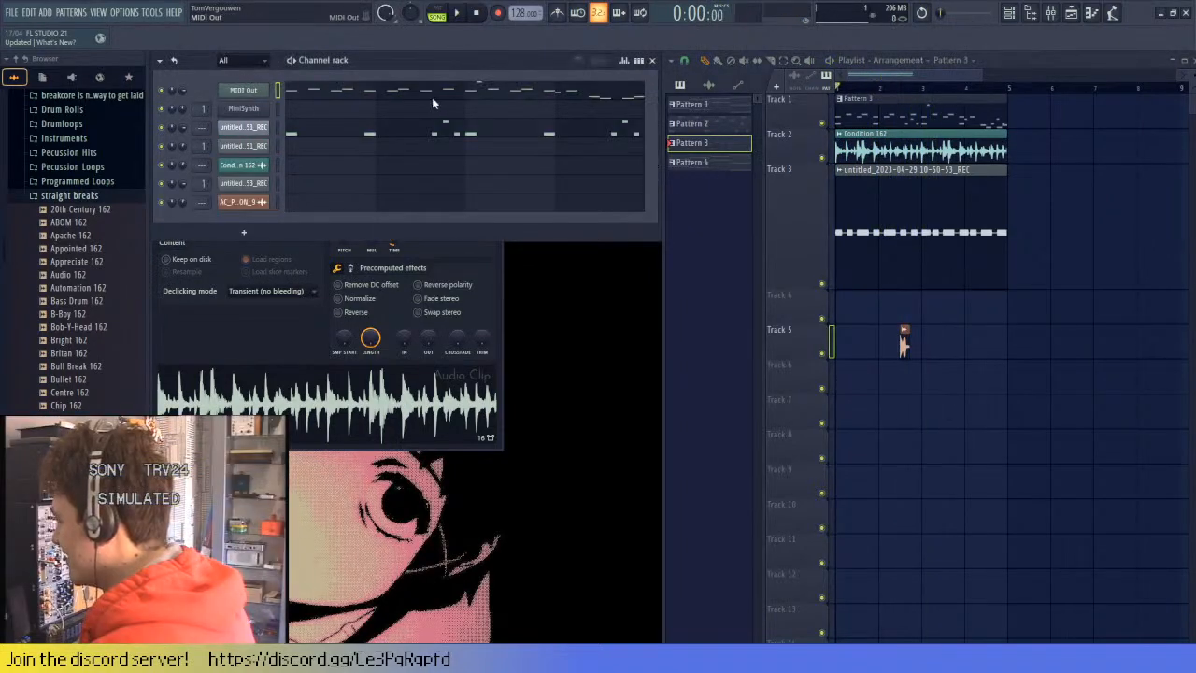
key("ctrl+x")
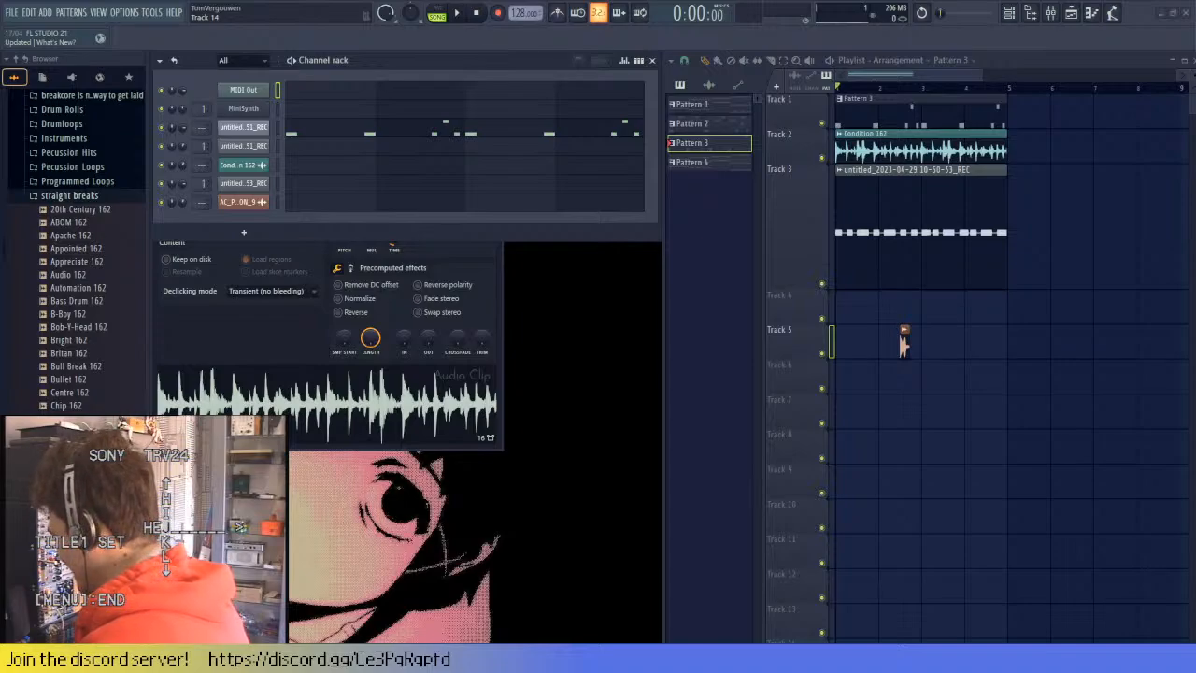
key("space")
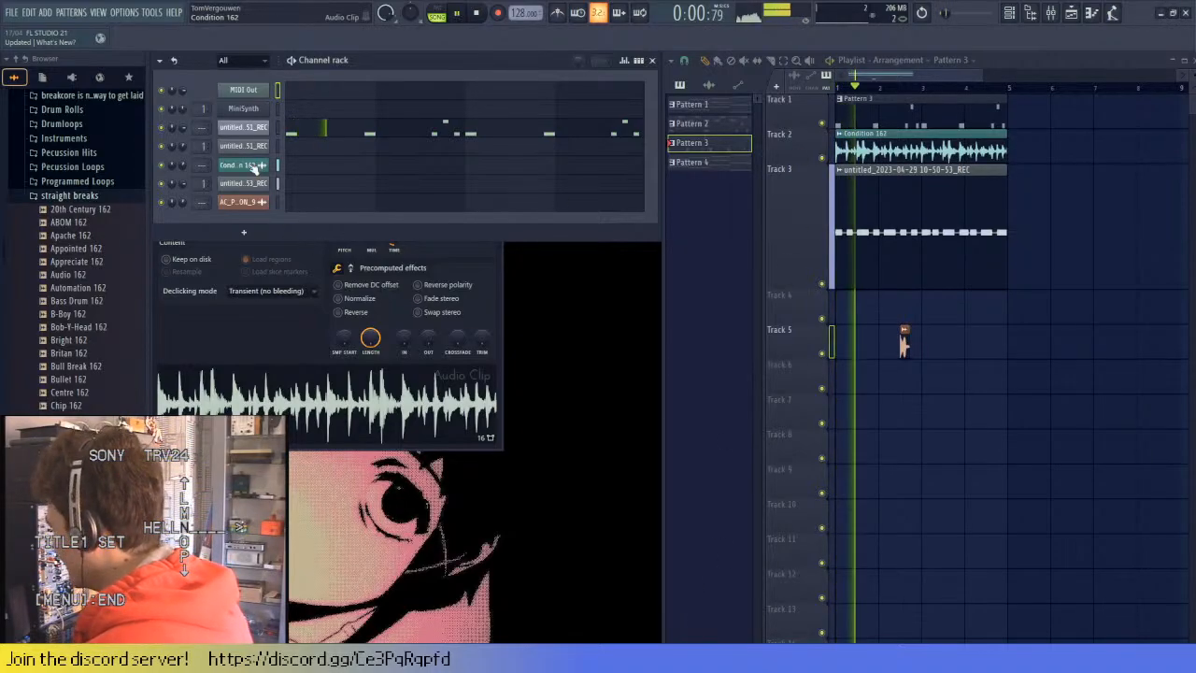
key("space")
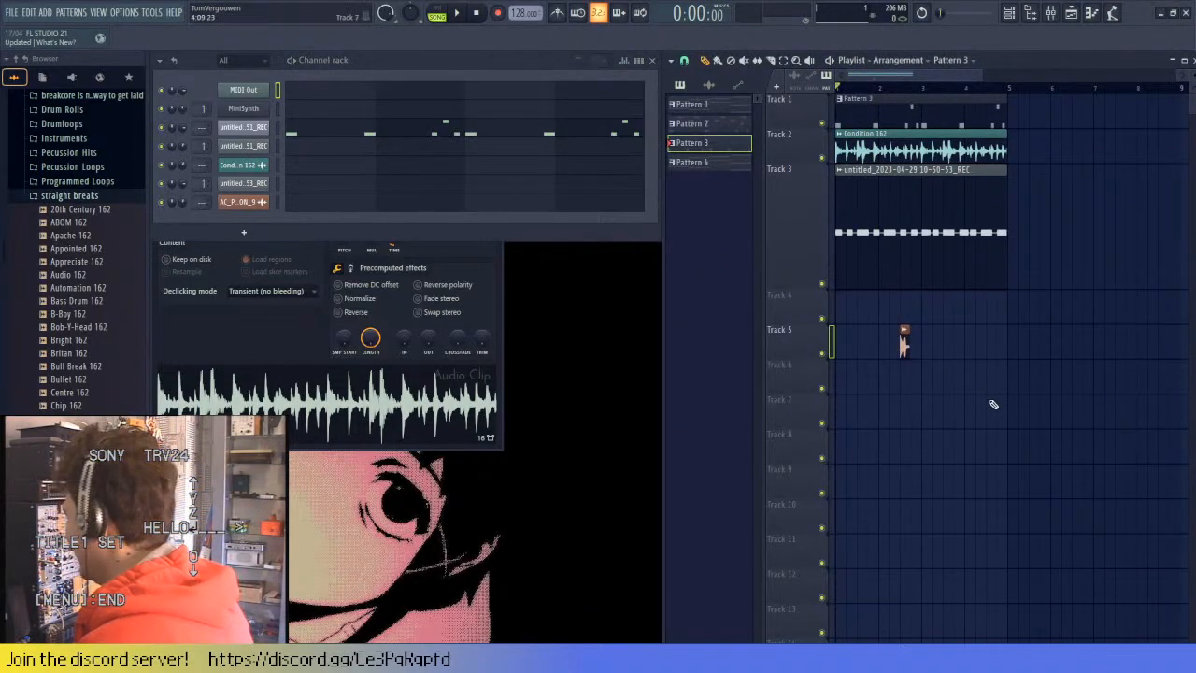
- Place a second AC_PERCUSSION_9 clip on Track 5 at the last beat of bar 4 and play briefly
scroll(911, 385, "up", 3)
left_click(908, 349)
scroll(882, 359, "down", 2)
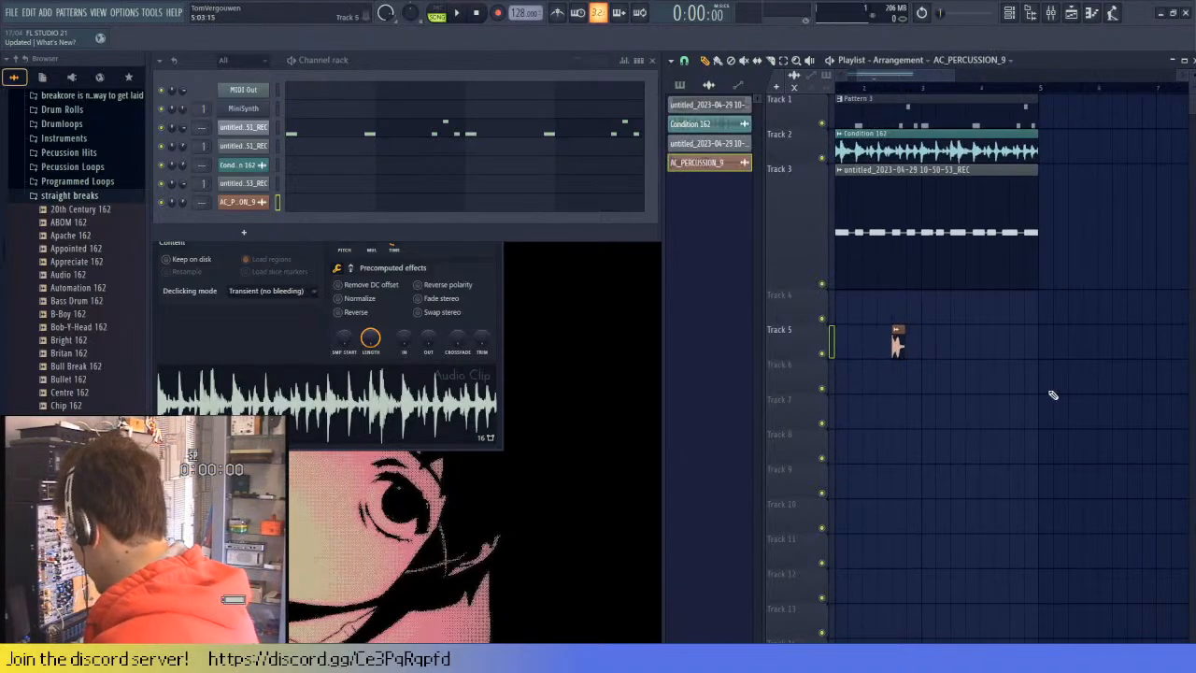
scroll(1056, 392, "up", 3)
left_click(1006, 347)
scroll(897, 339, "down", 2)
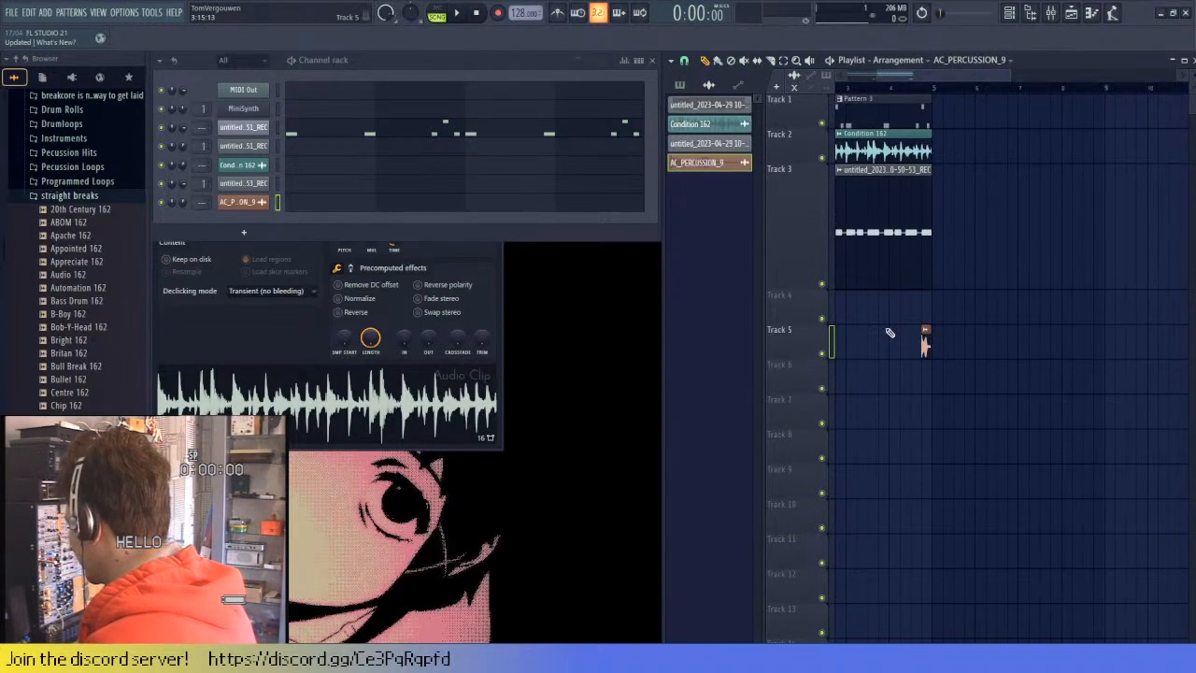
key("space")
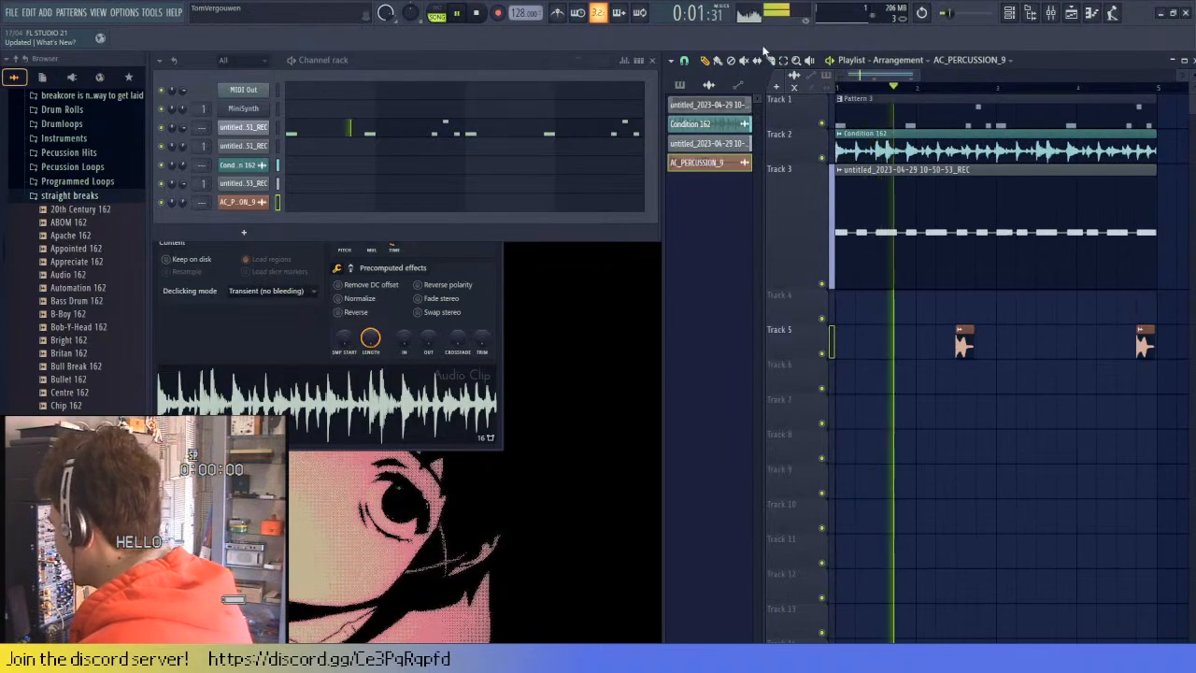
key("space")
- Slice the Condition 162 clip and remove the sections above both AC_PERCUSSION_9 hits, playing the arrangement to check
scroll(962, 171, "up", 2)
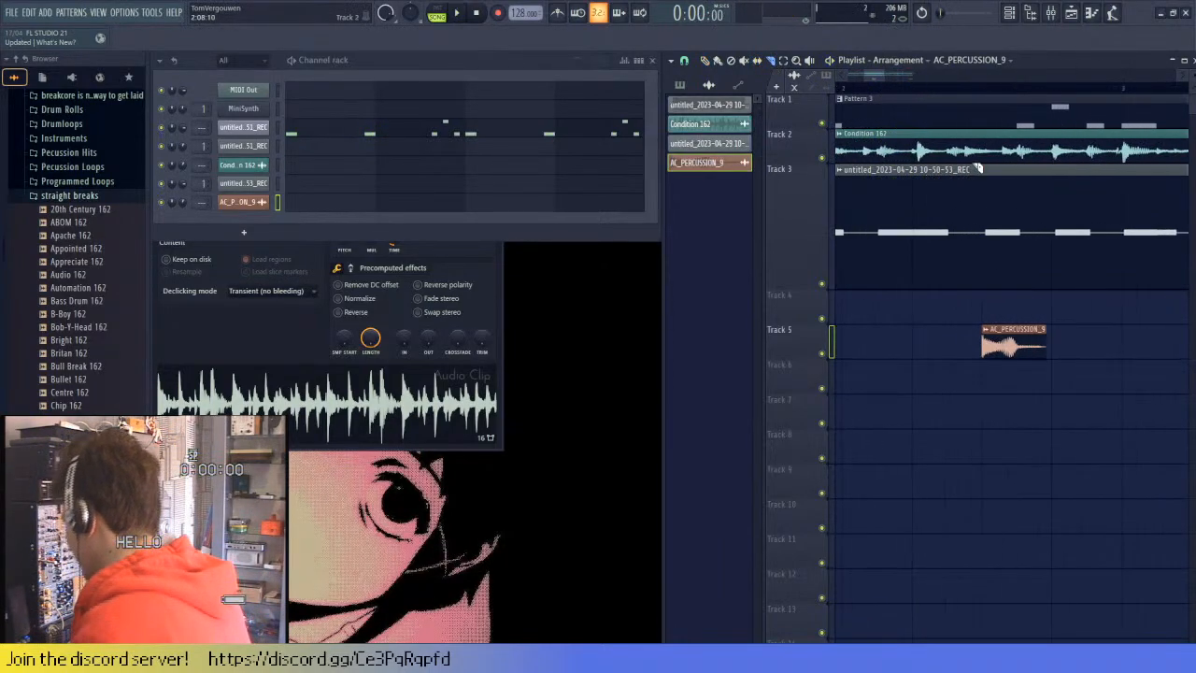
key("space")
scroll(961, 181, "down", 3)
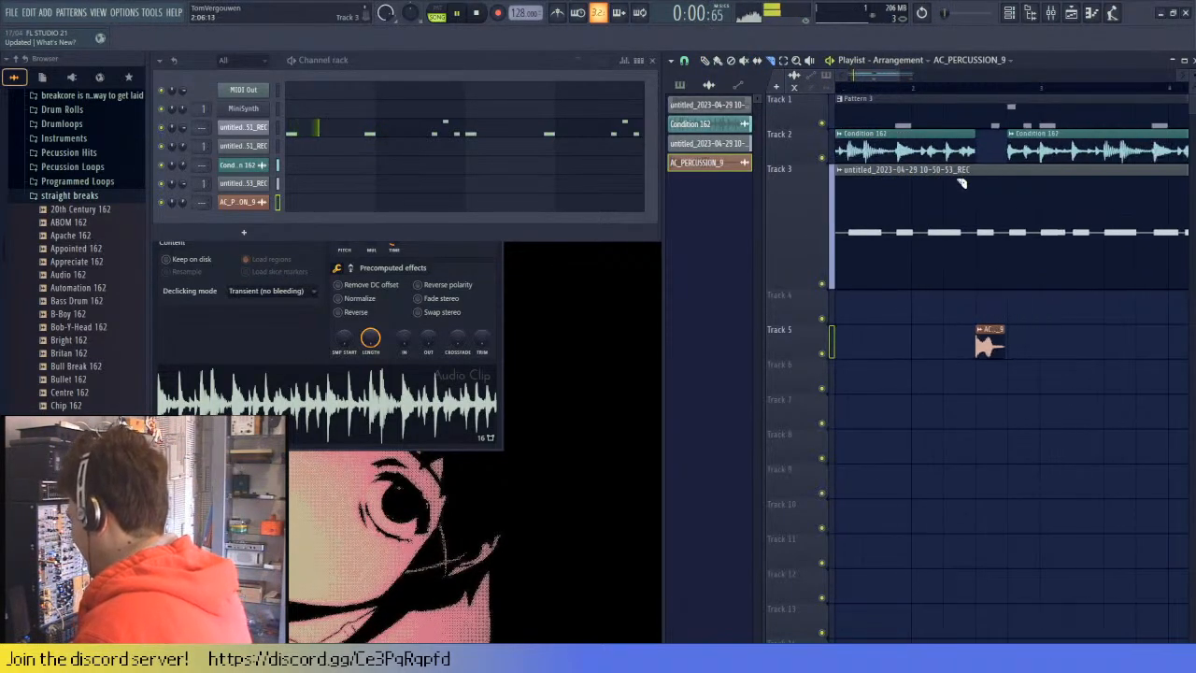
scroll(953, 182, "up", 2)
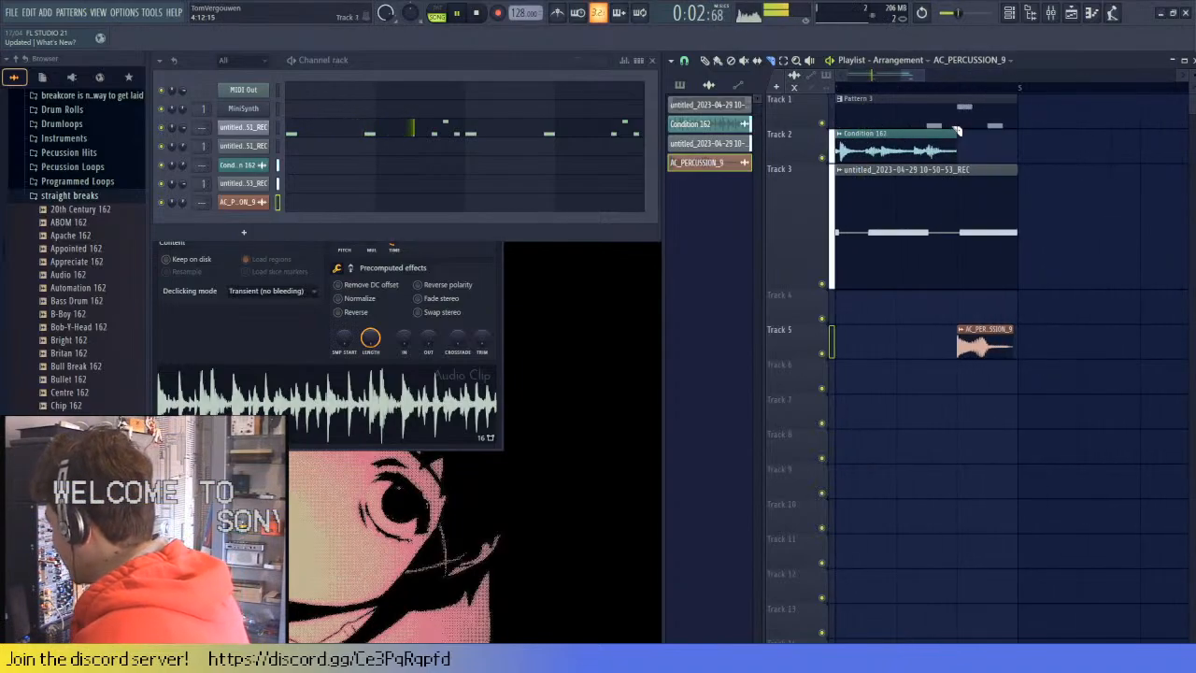
scroll(953, 171, "down", 2)
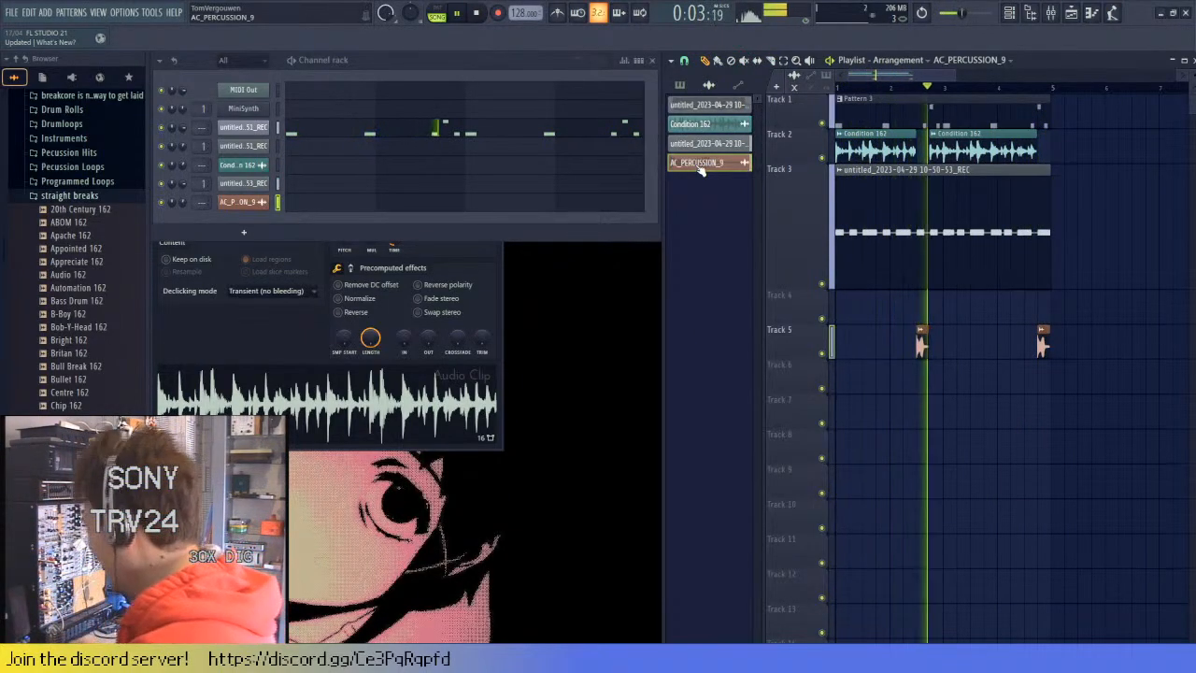
key("space")
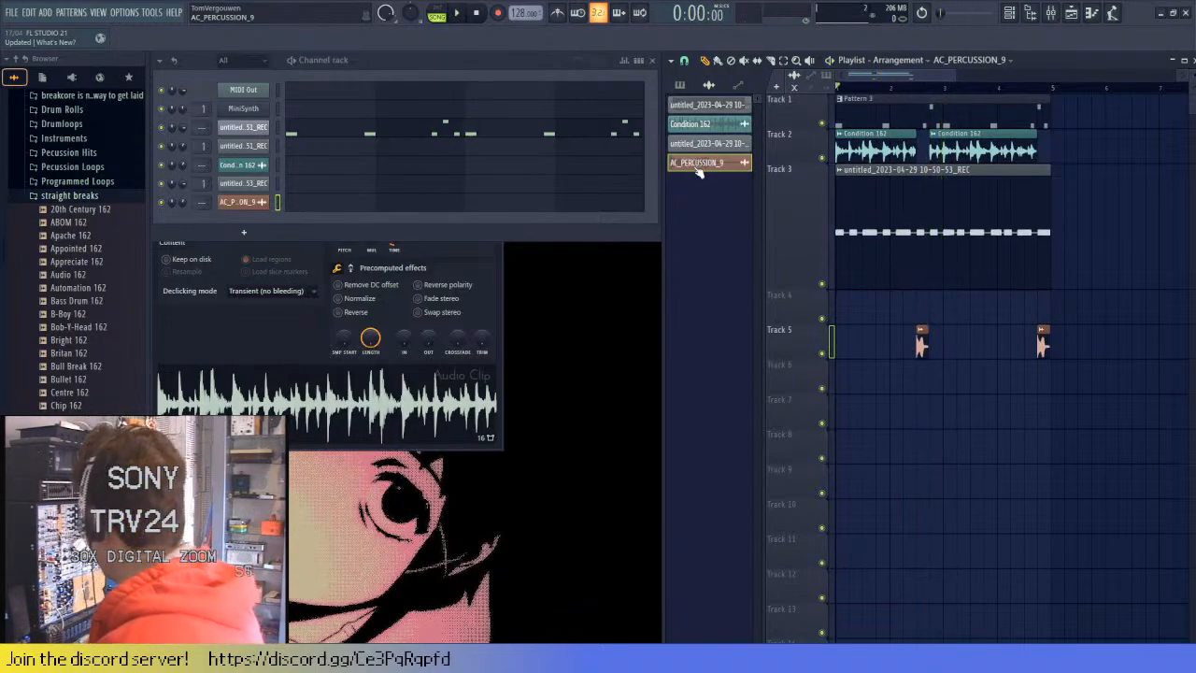
- Select the MIDI Out channel and audition notes on it while the arrangement plays
left_click(277, 90)
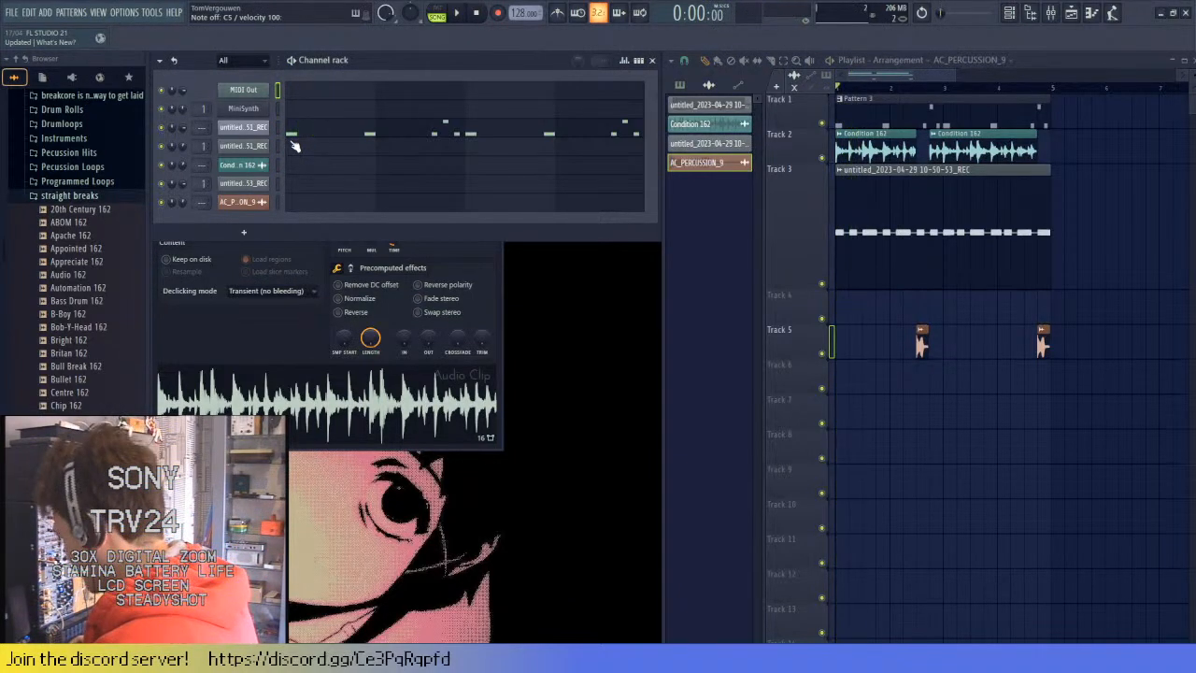
key("space")
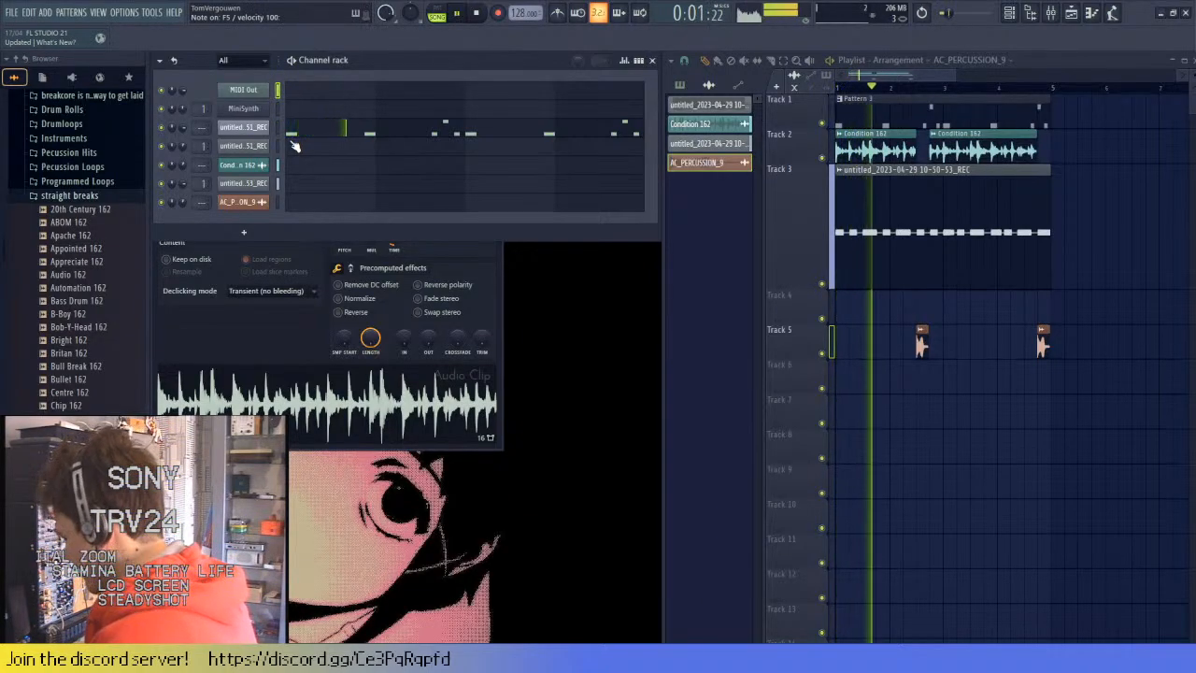
key("space")
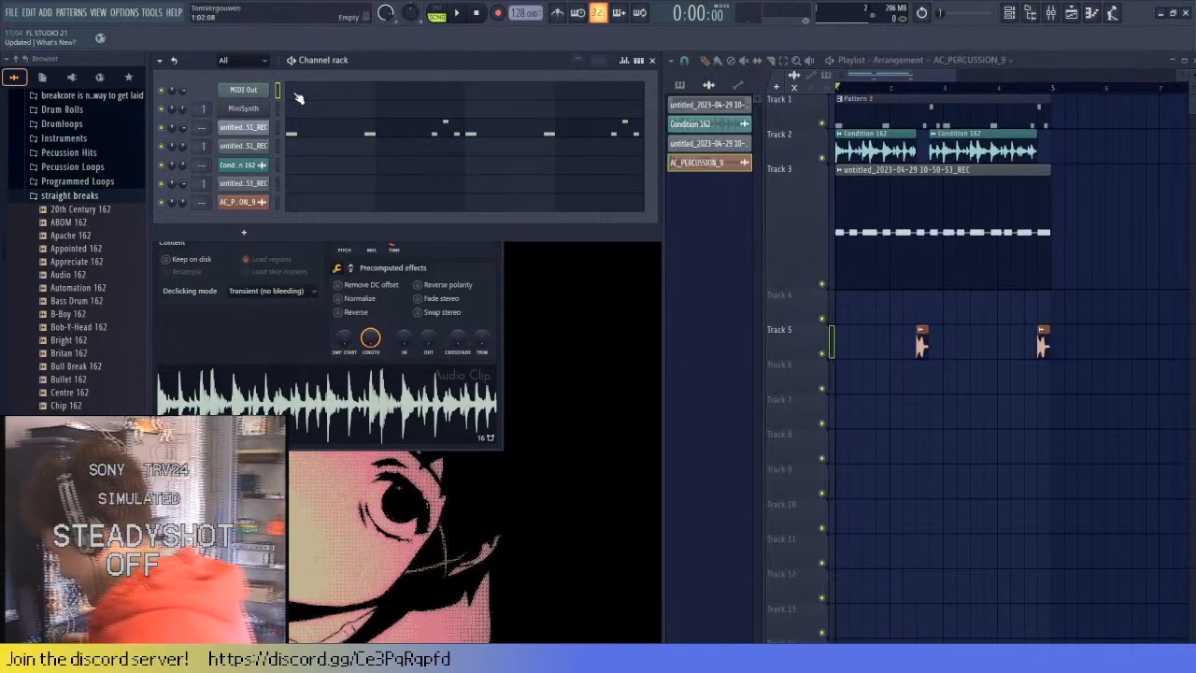
- Create a new pattern named bass and place it on Track 6 at the start of bar 1
key("F4")
type("bass")
key("Return")
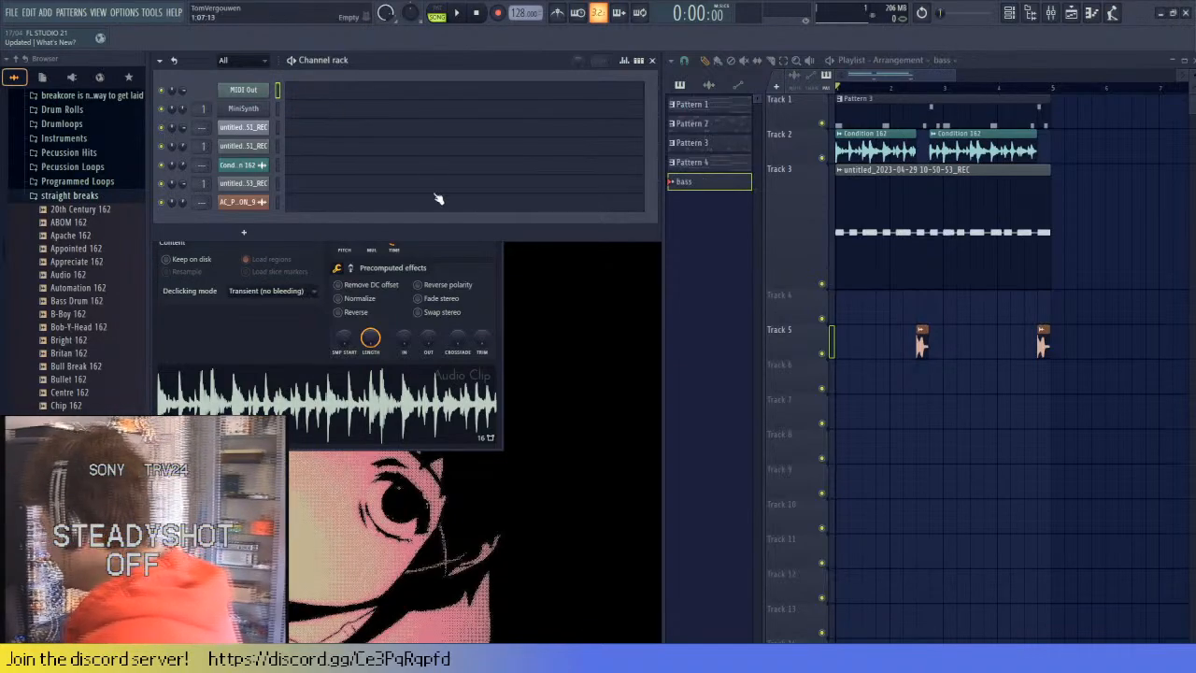
scroll(752, 376, "up", 3)
left_click(855, 379)
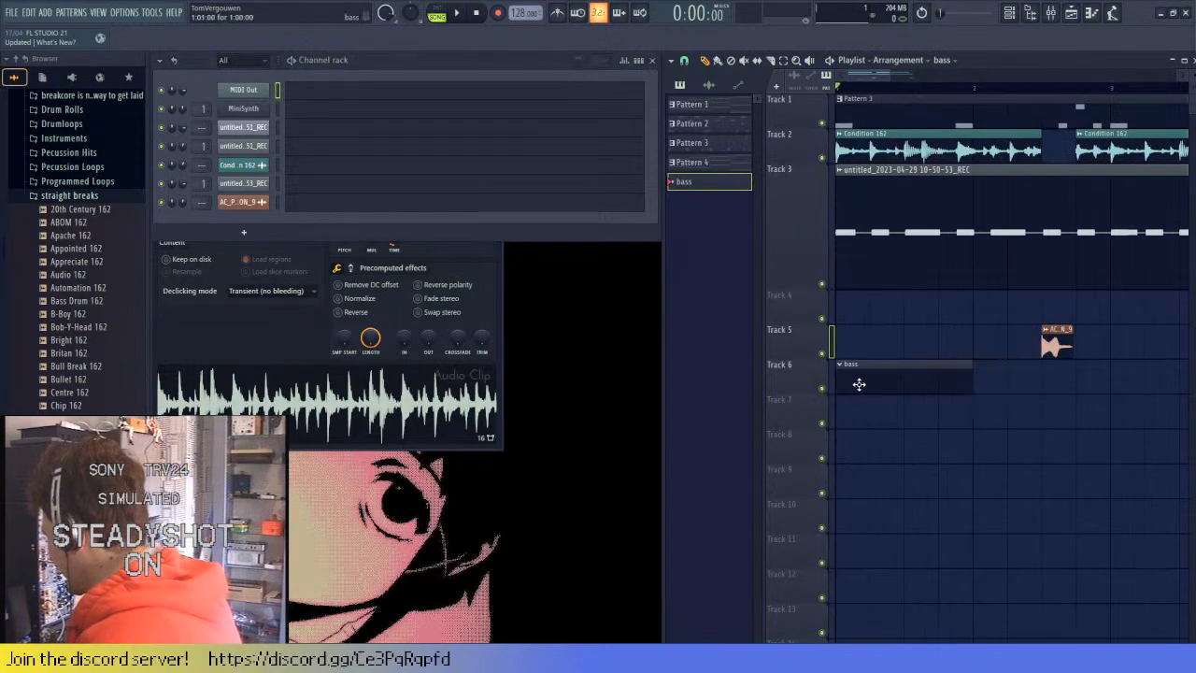
- Open the bass pattern's MIDI Out piano roll, enter a one-bar F5 note in bar 1 and play it
left_click(344, 97)
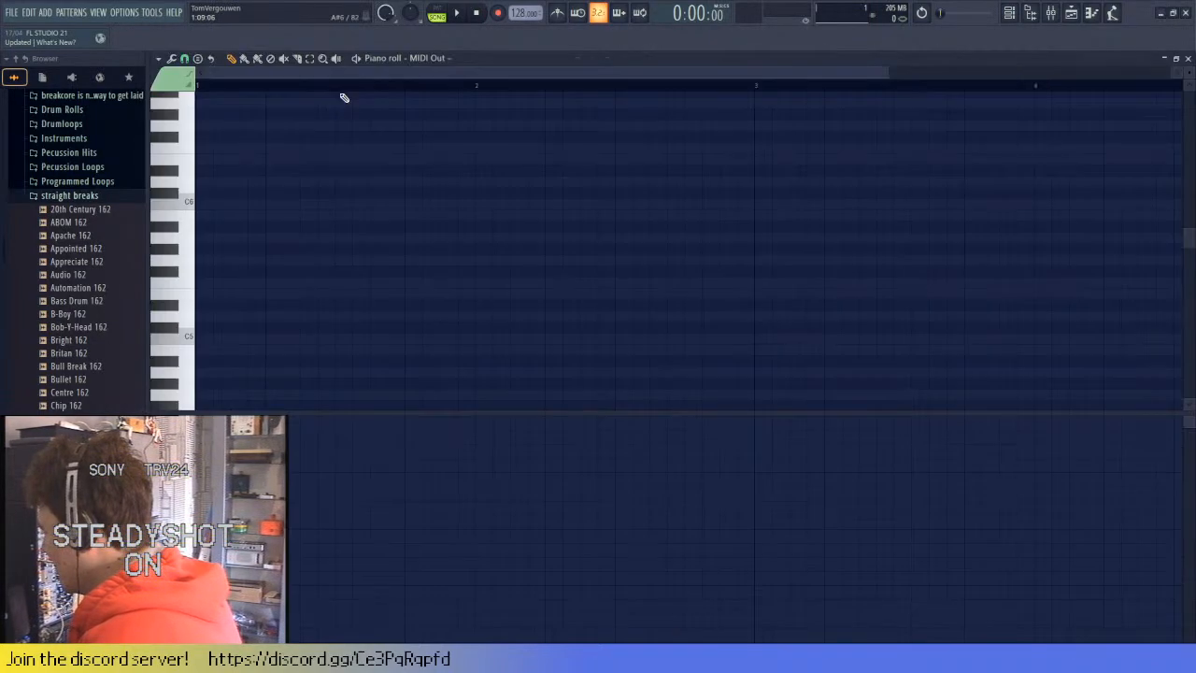
left_click(239, 341)
scroll(221, 360, "down", 2)
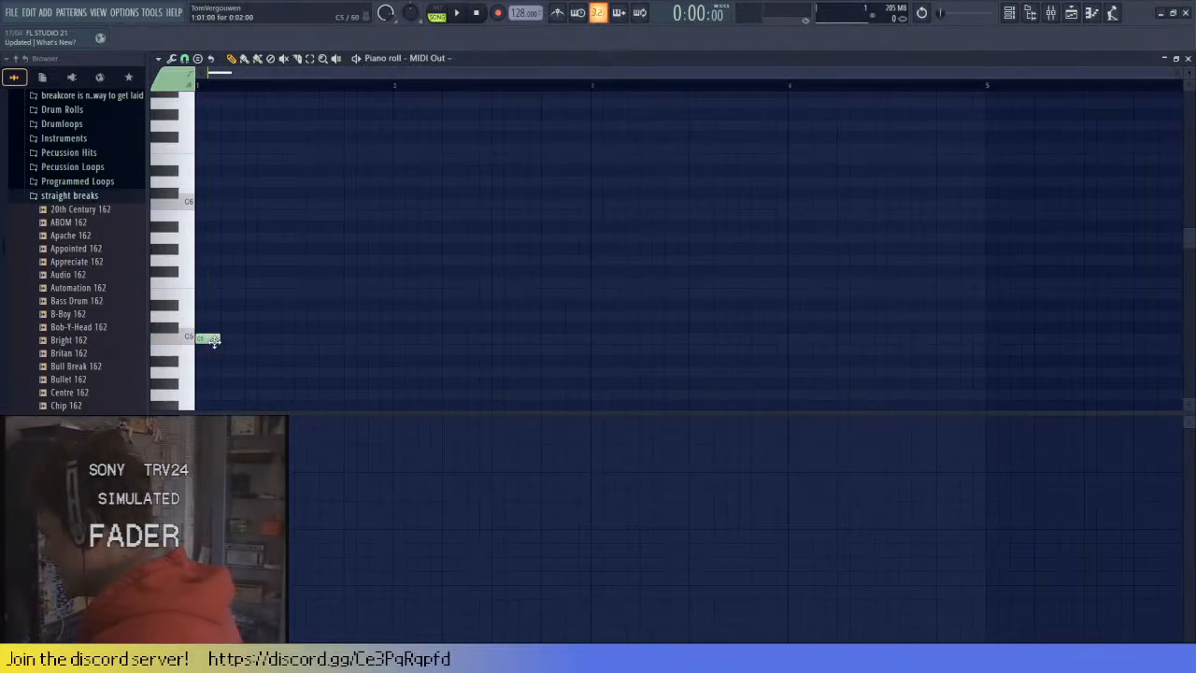
left_click(214, 341)
left_click_drag(214, 341, 357, 285)
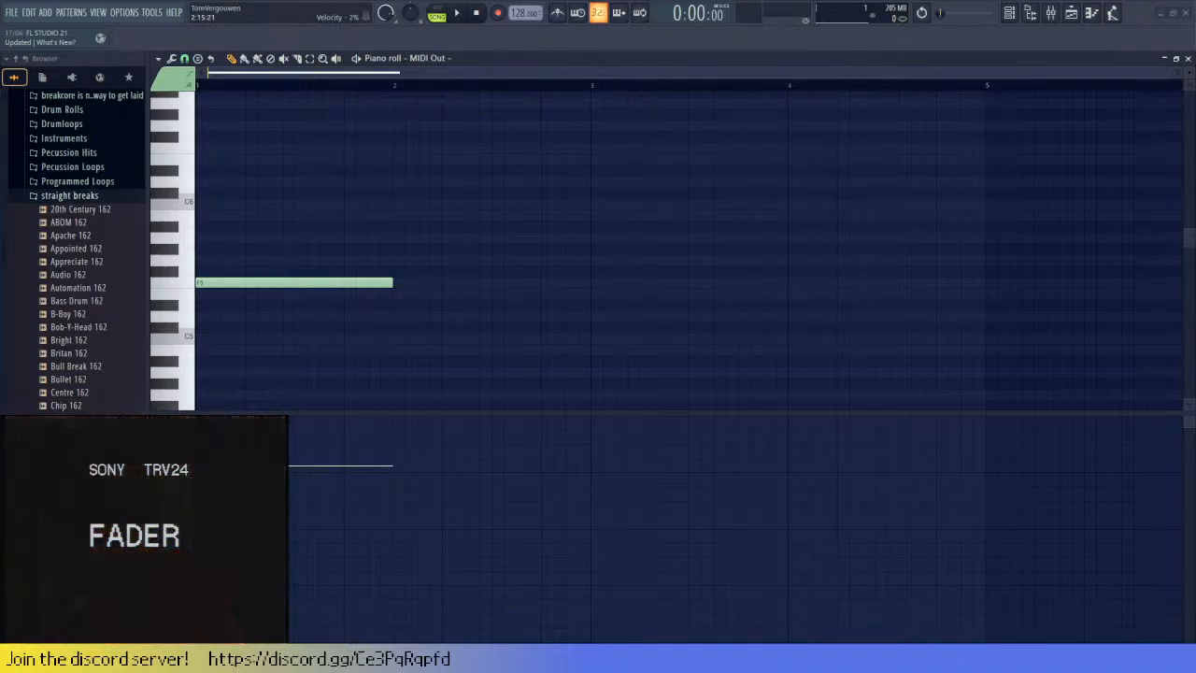
key("space")
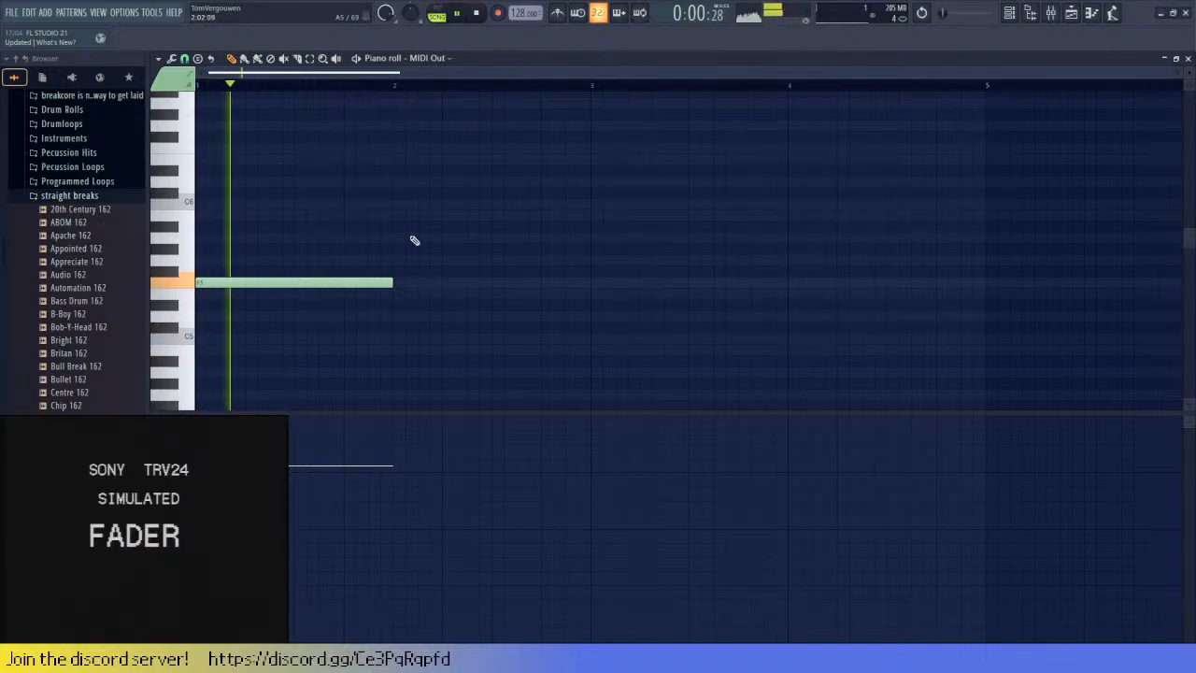
- Add a one-bar note in bar 2, move it to C5 and play the bass line to check it
left_click(402, 326)
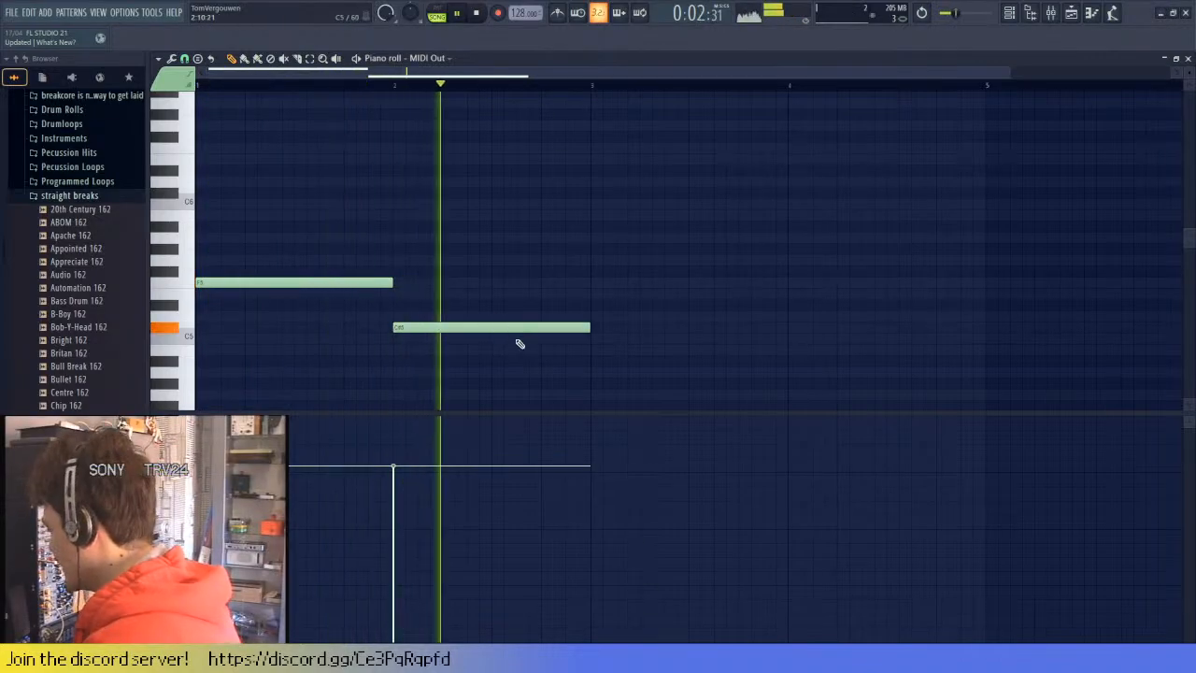
key("space")
left_click_drag(458, 328, 459, 336)
key("space")
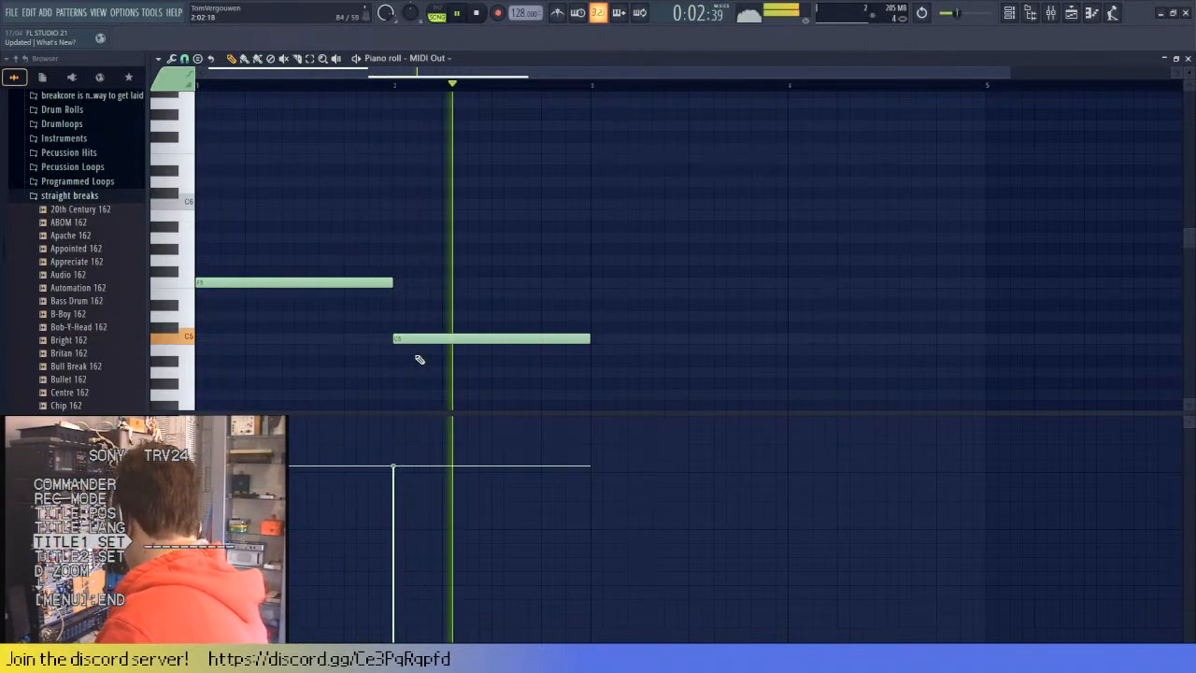
key("space")
key("space")
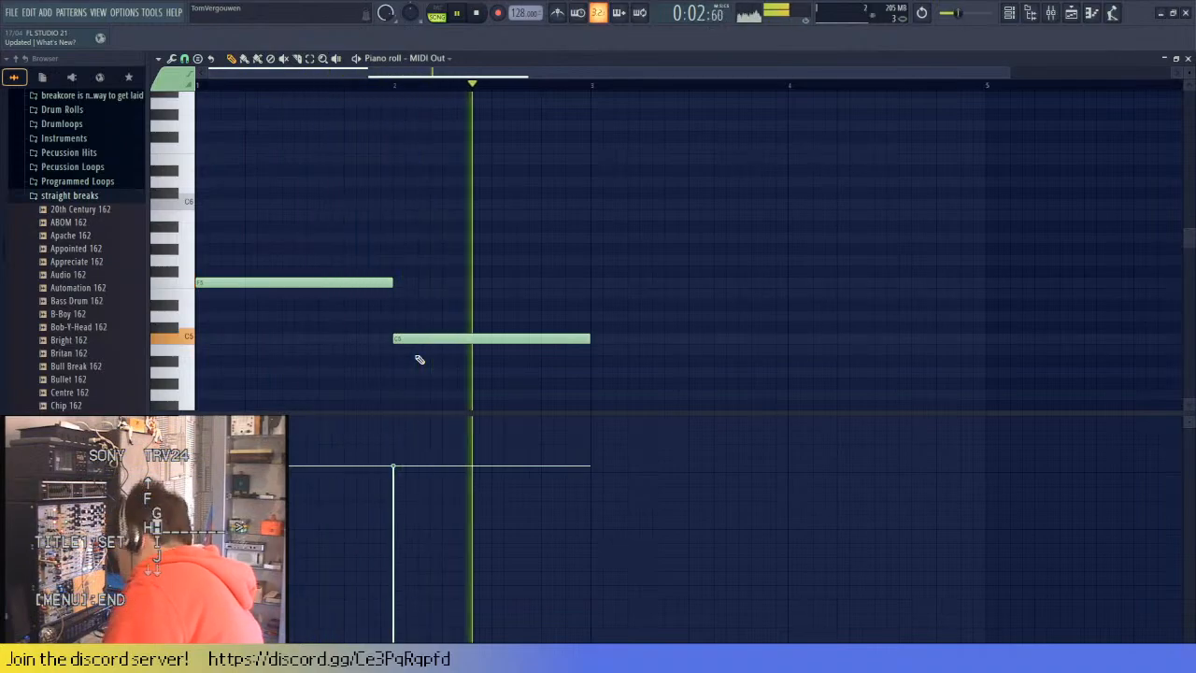
key("space")
- Add one-bar notes D#5 in bar 3 and A#4 in bar 4, playing the bass line between them
left_click(590, 304)
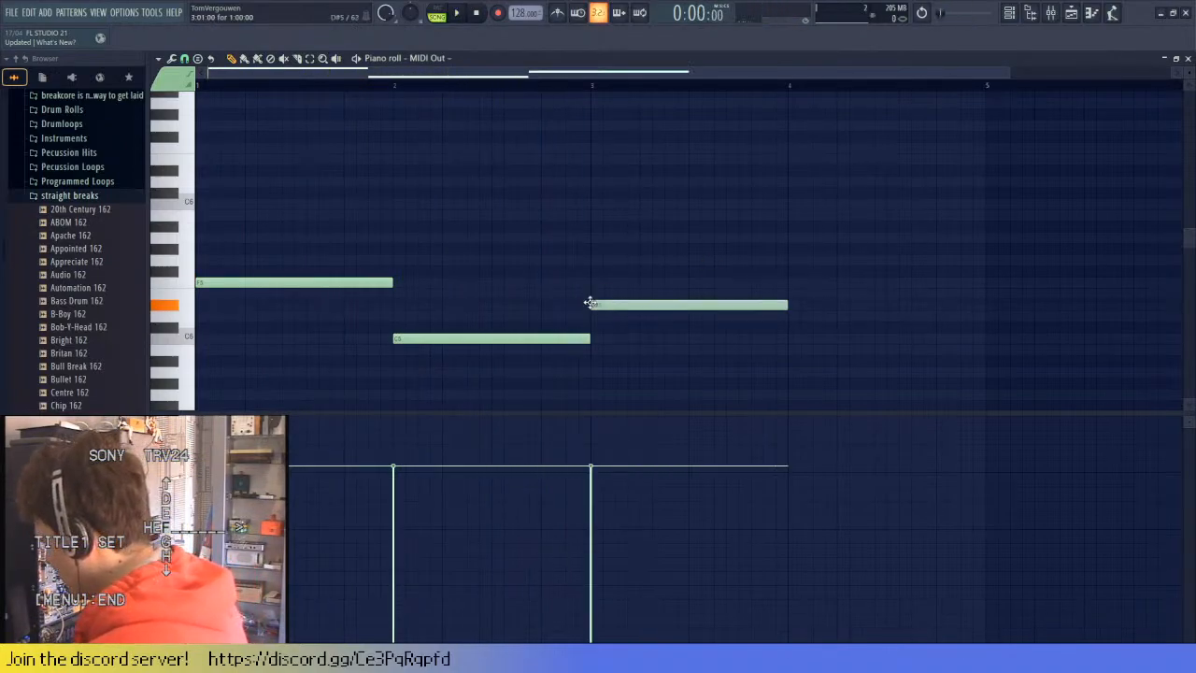
key("space")
left_click(596, 86)
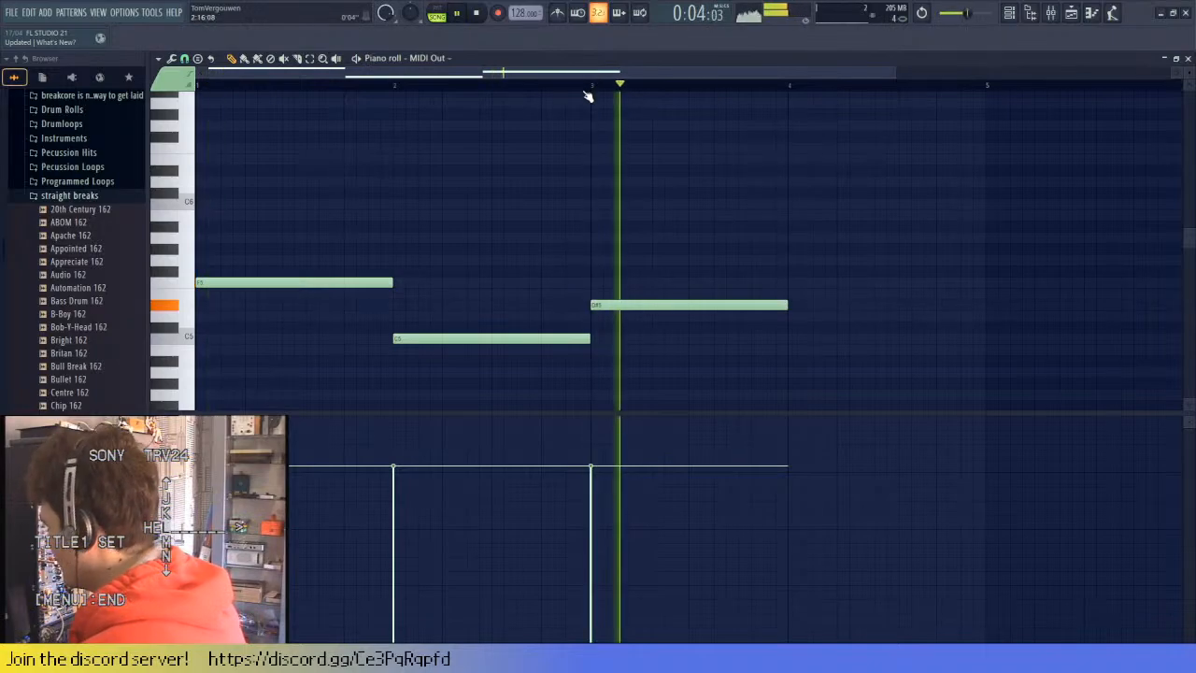
key("space")
left_click(790, 360)
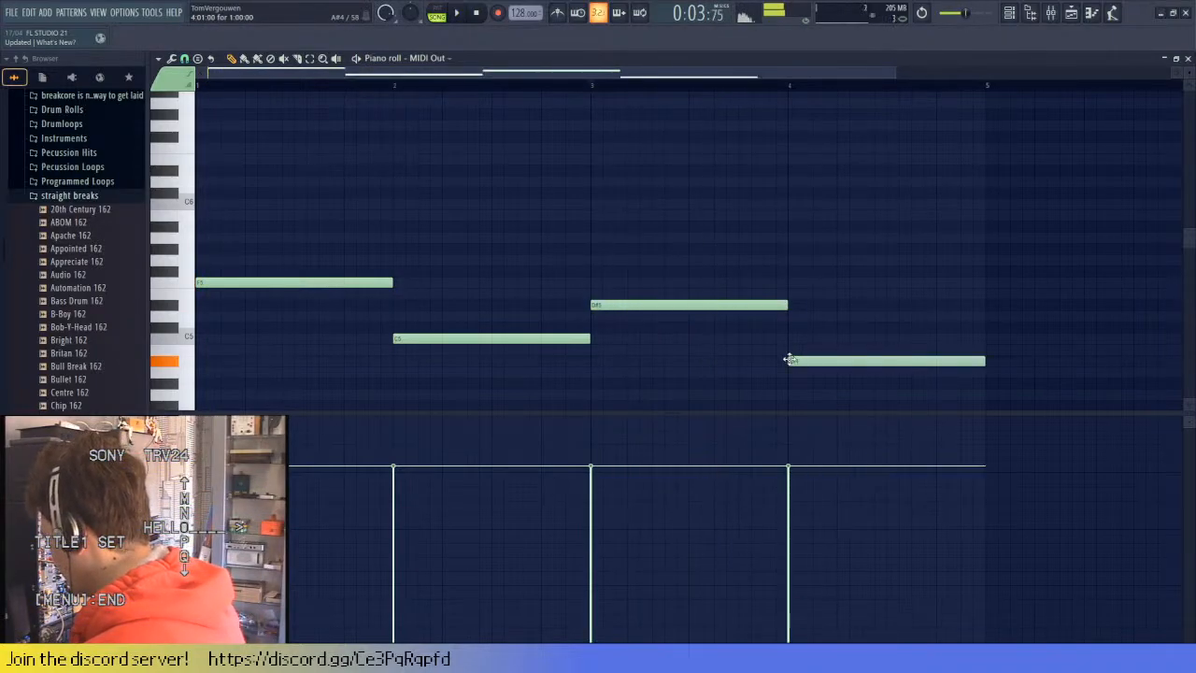
- Play the finished bass line, return from its piano roll to the playlist and listen to it with the full arrangement
scroll(777, 301, "down", 1)
key("space")
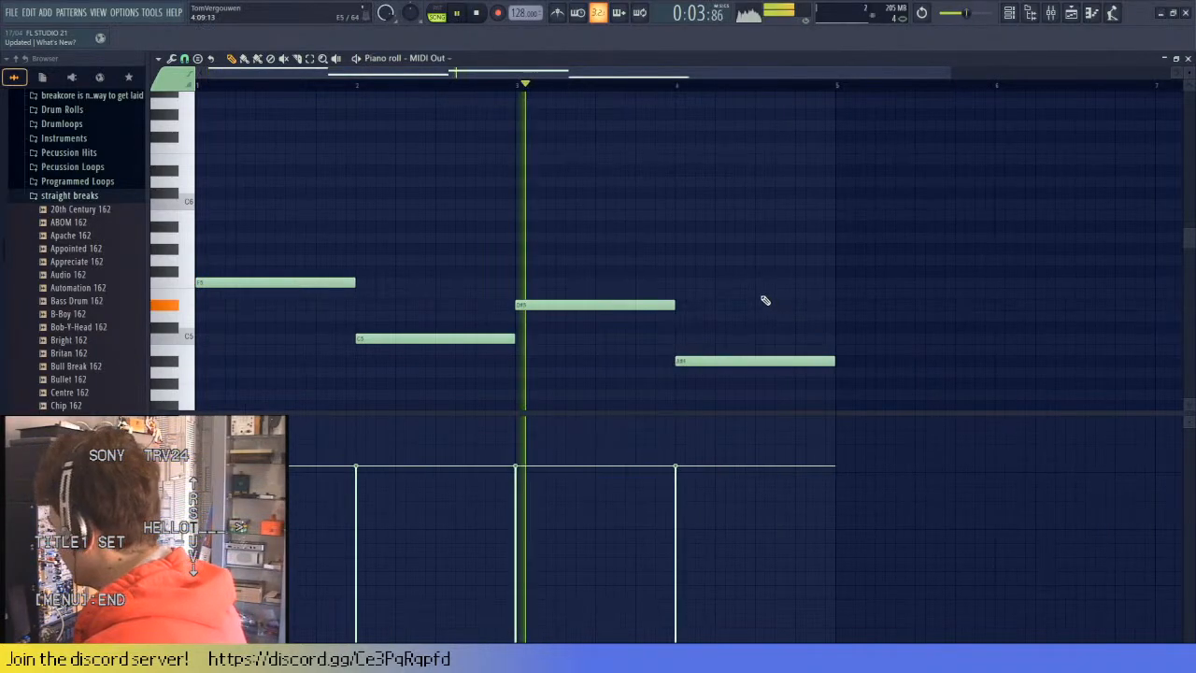
left_click(1187, 58)
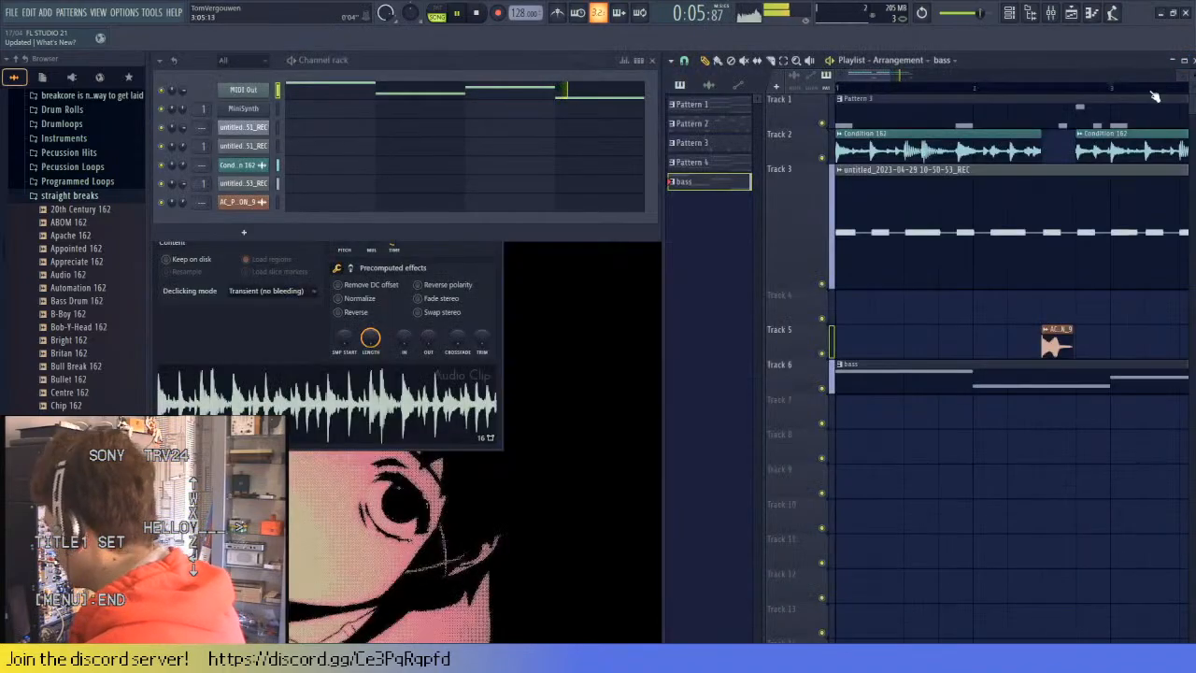
scroll(951, 253, "down", 2)
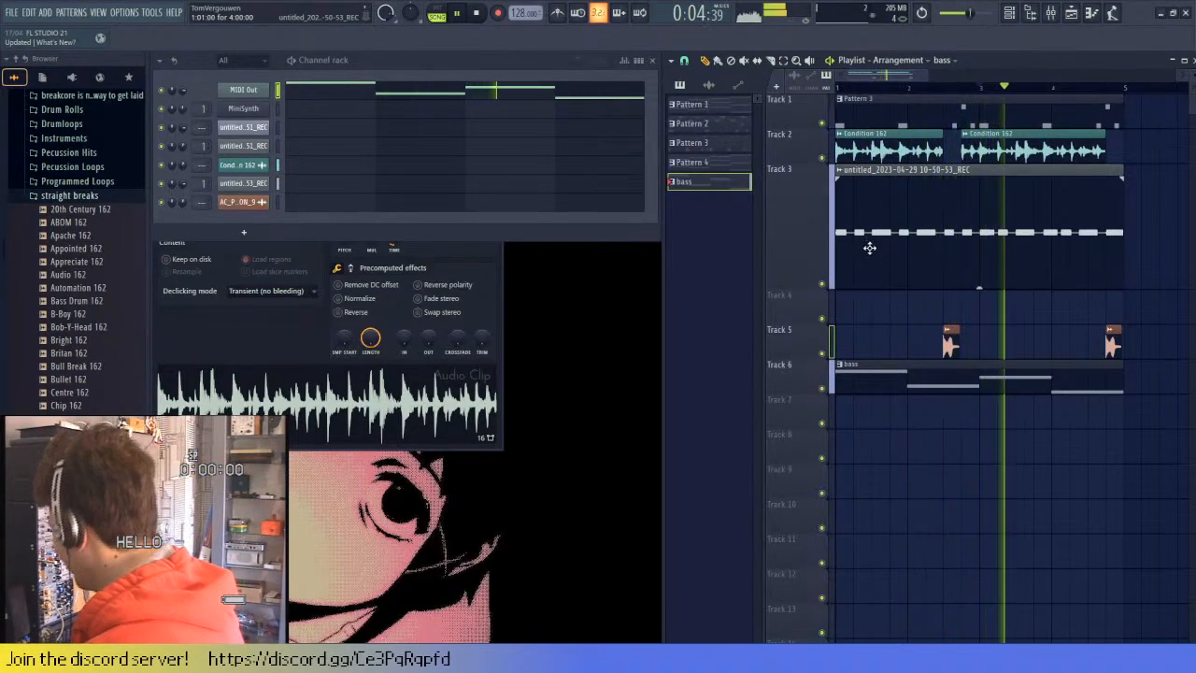
key("space")
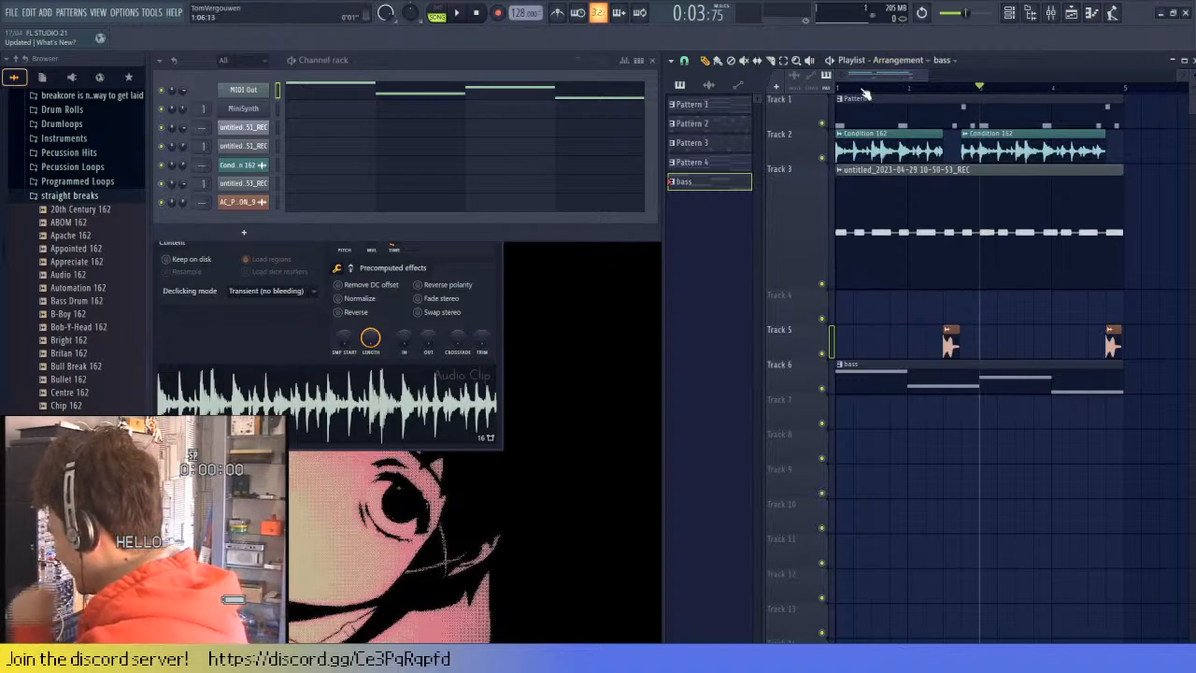
- Shift the bass pattern clip on Track 6 one beat later than the start of bar 1
scroll(865, 93, "down", 2)
scroll(845, 416, "up", 2)
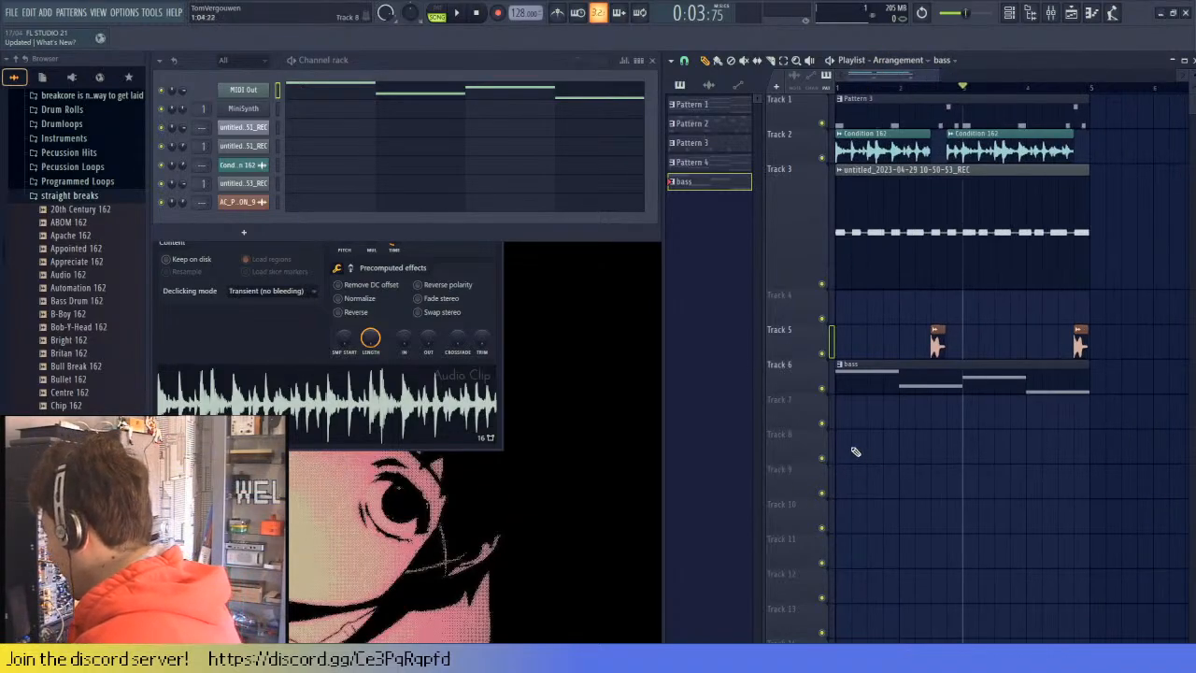
left_click_drag(864, 388, 880, 388)
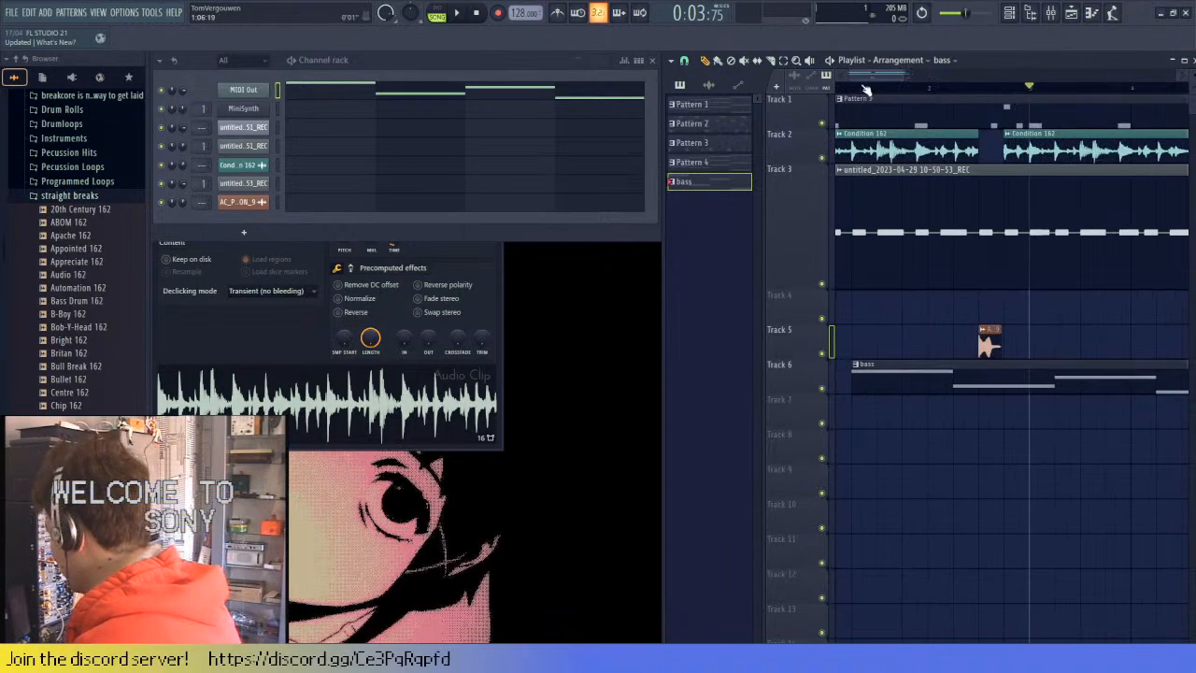
- Check the REC input in the mixer, arm recording and record the four-bar bass line as audio onto Track 4
key("space")
left_click(1050, 12)
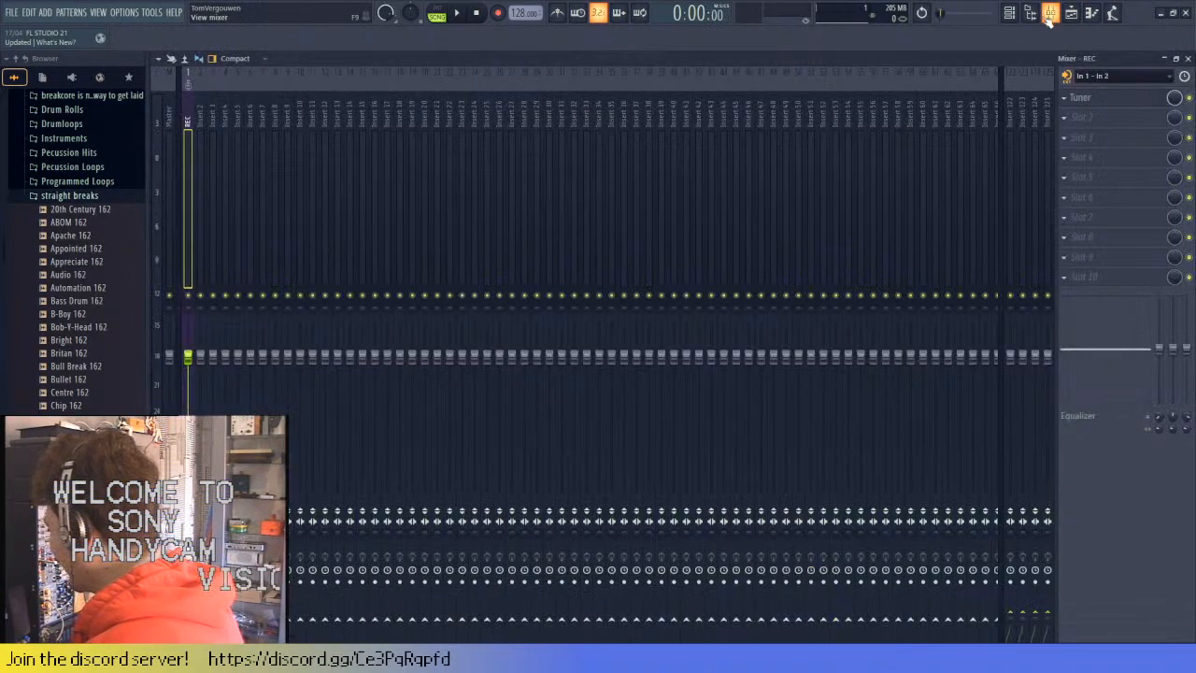
left_click(498, 12)
key("space")
left_click(1188, 58)
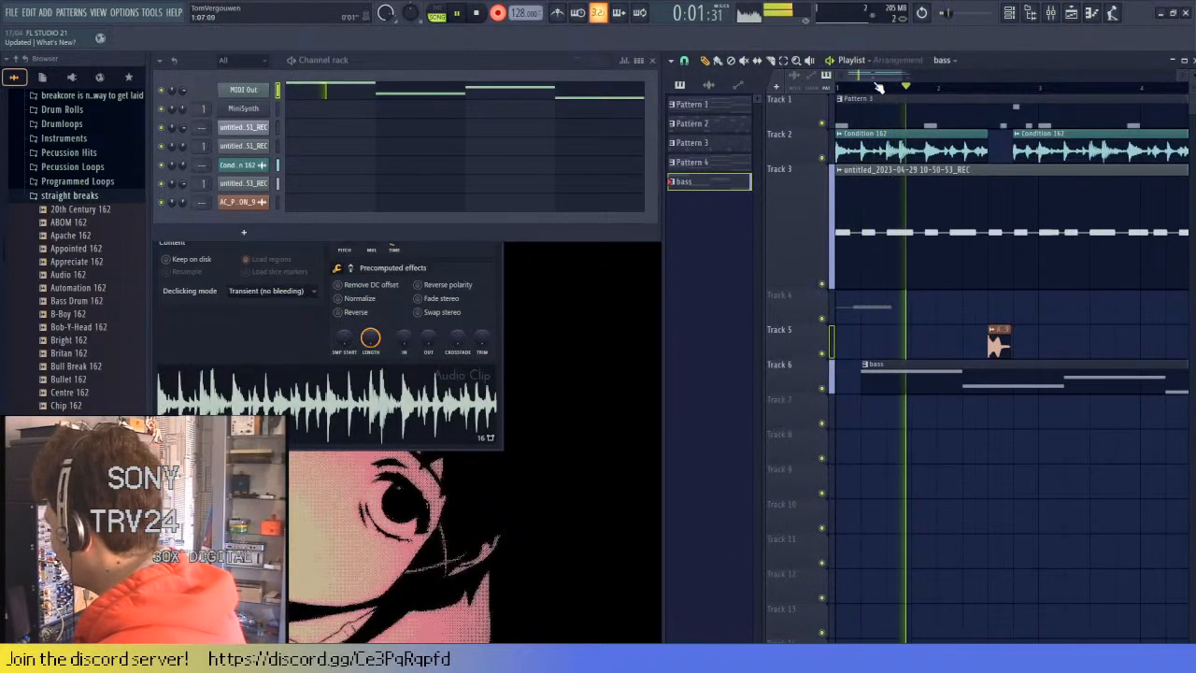
left_click_drag(860, 75, 873, 78)
scroll(874, 77, "down", 4)
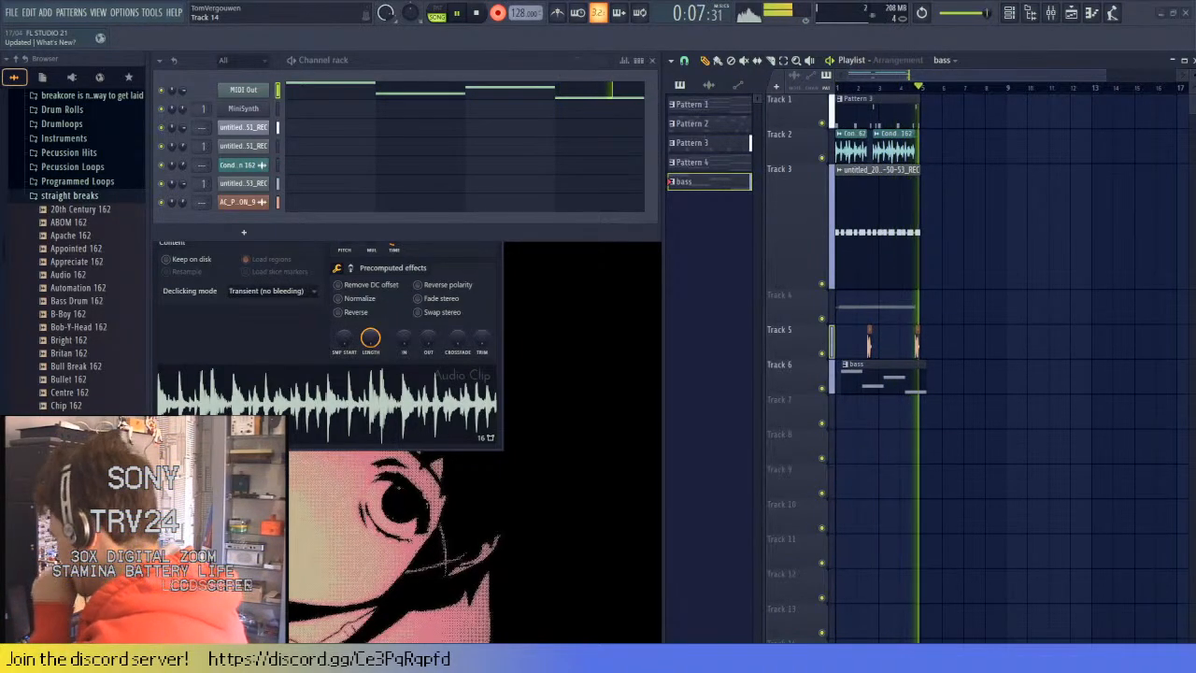
key("space")
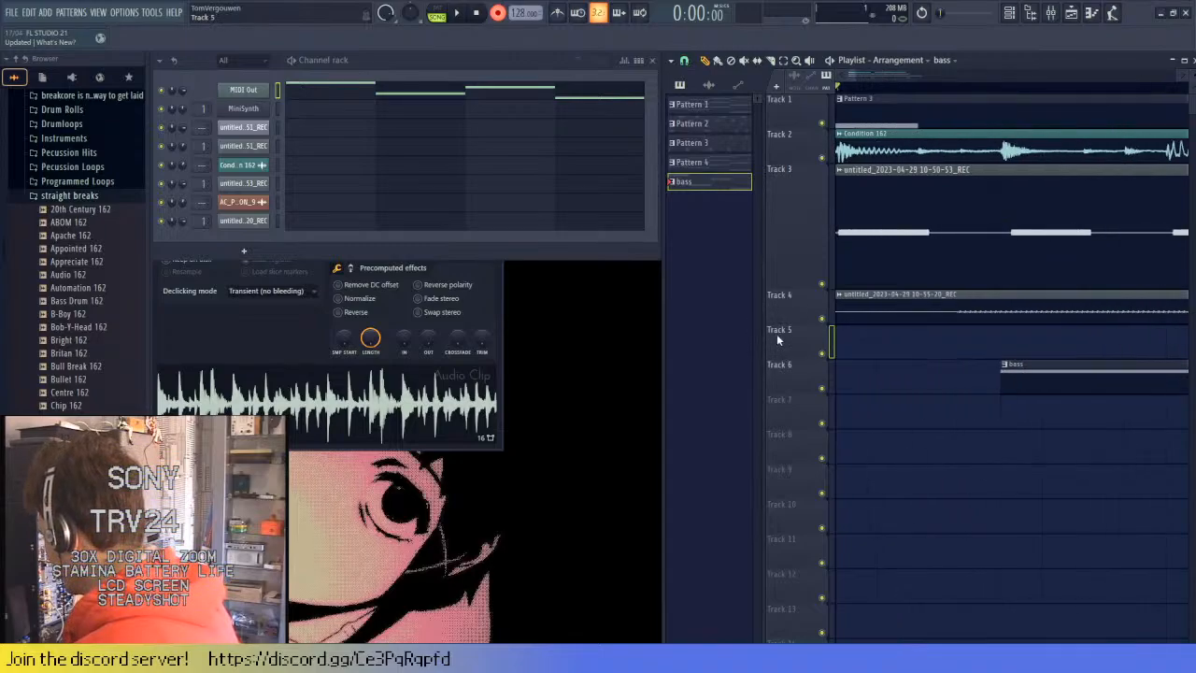
- Enlarge Track 4 and raise the recorded bass clip's gain to about 8.3 dB
left_click_drag(801, 324, 804, 478)
scroll(885, 449, "down", 3)
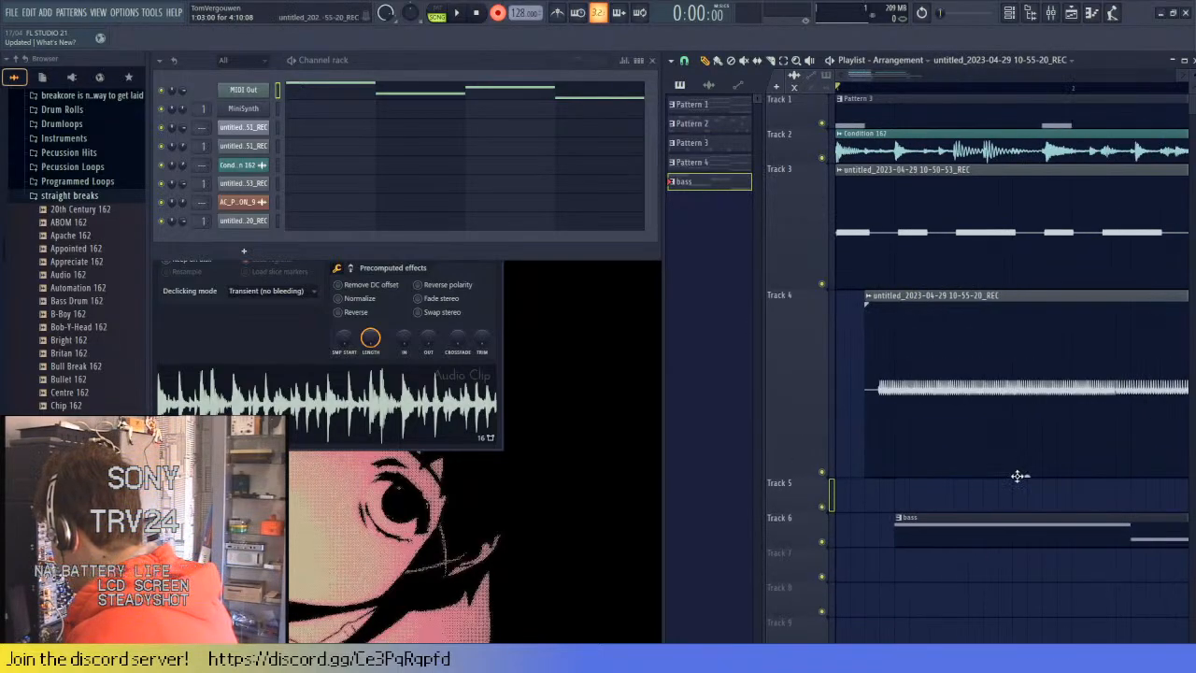
left_click_drag(1019, 477, 1025, 462)
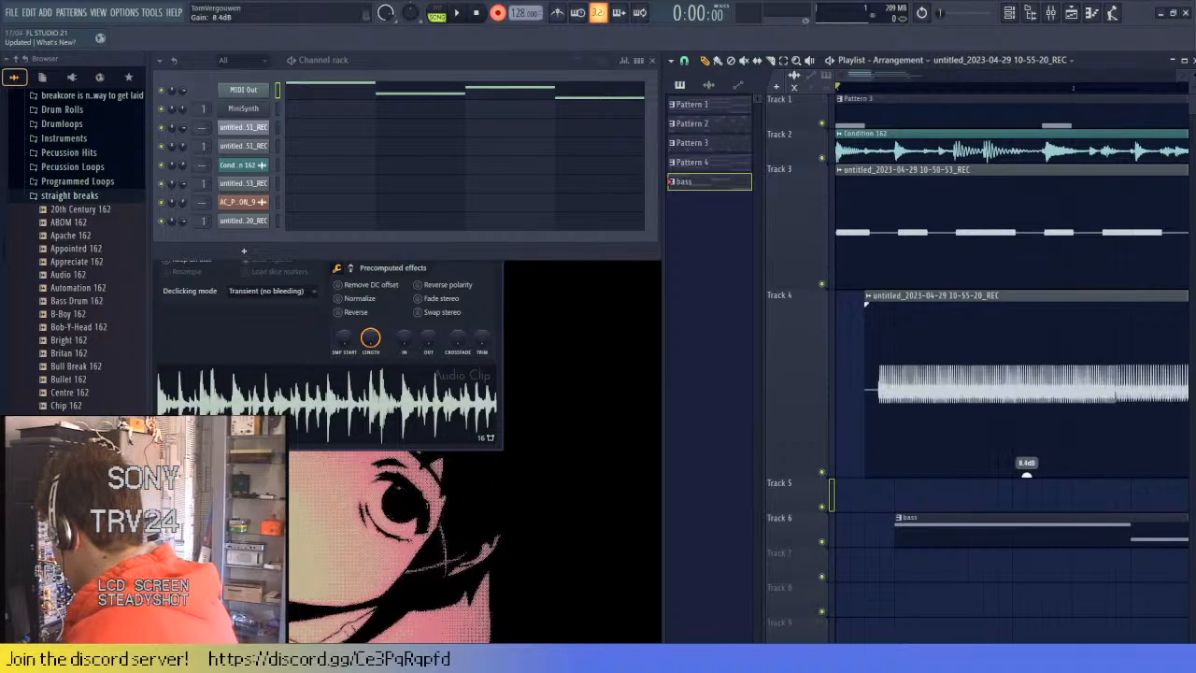
- Delete the bass pattern clip from Track 6, then trim the recorded bass clip's lead-in and align its first note to bar 1
right_click(911, 520)
scroll(829, 407, "up", 2)
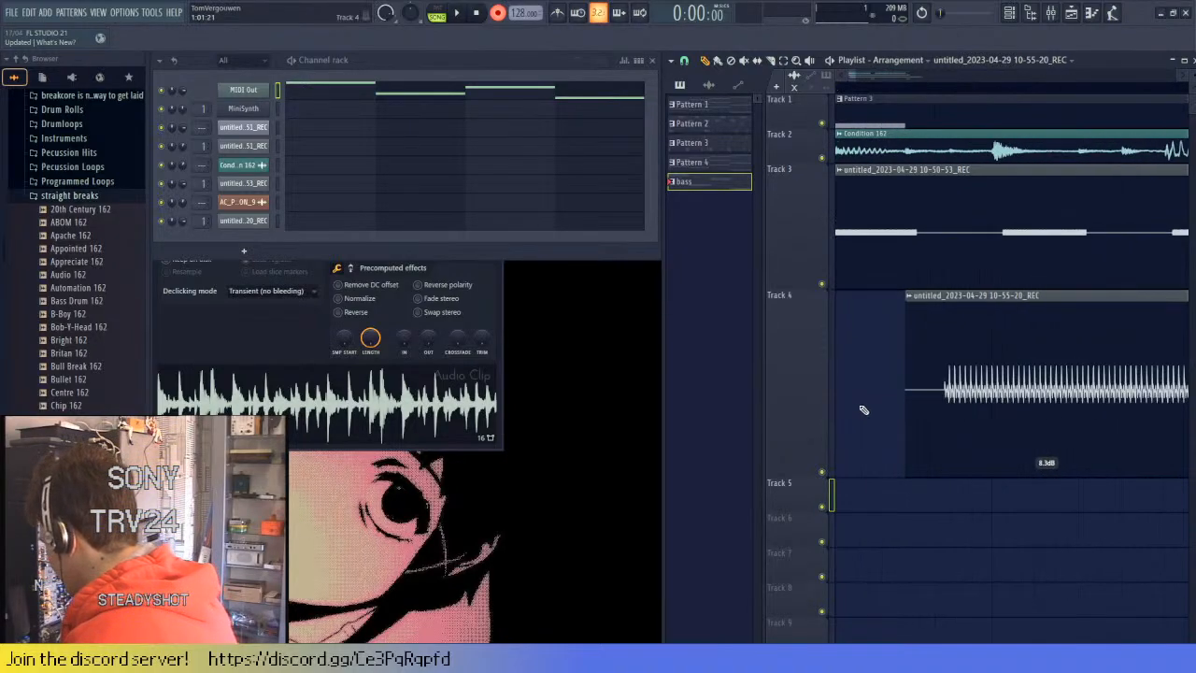
mouse_move(905, 400)
left_mouse_down()
mouse_move(944, 403)
mouse_move(925, 402)
left_mouse_up()
scroll(958, 403, "down", 2)
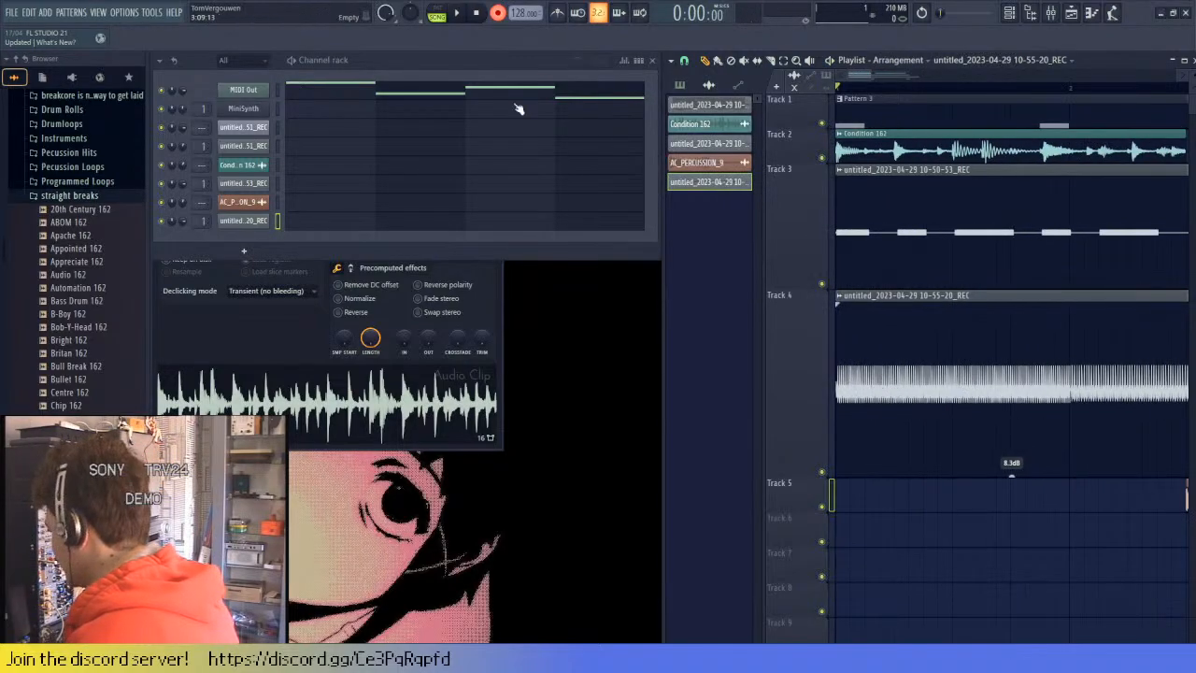
- Play the arrangement with the recorded bass and trim the end of its Track 4 clip at bar 5
key("space")
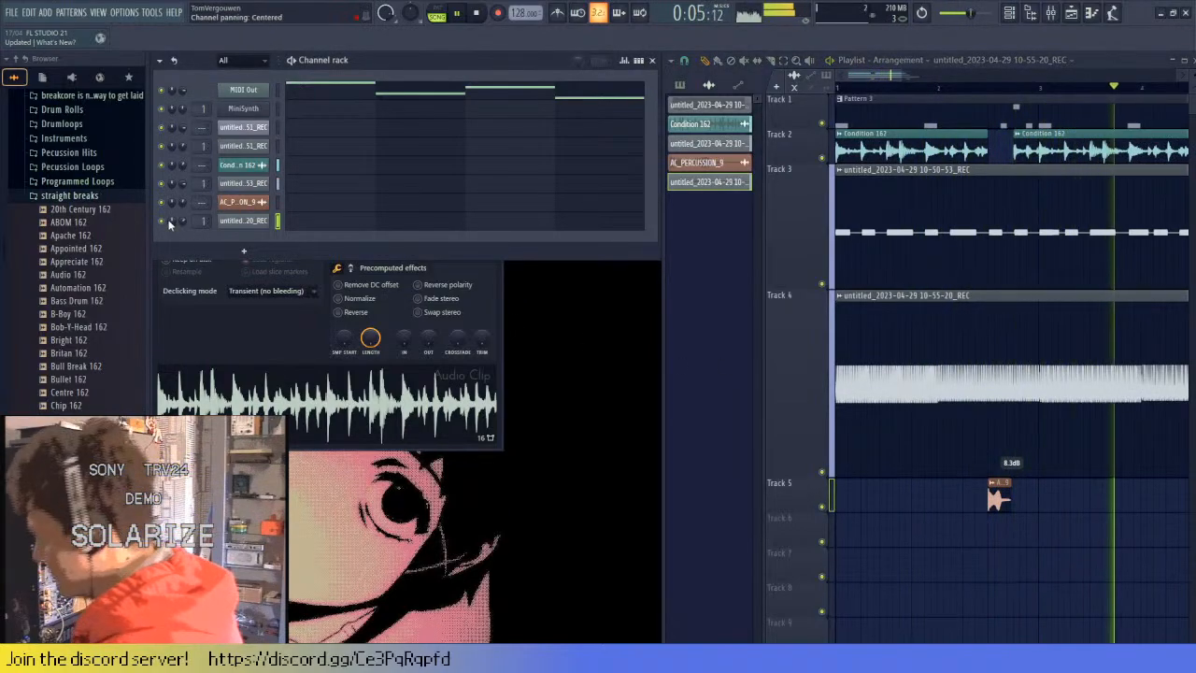
scroll(1047, 339, "down", 2)
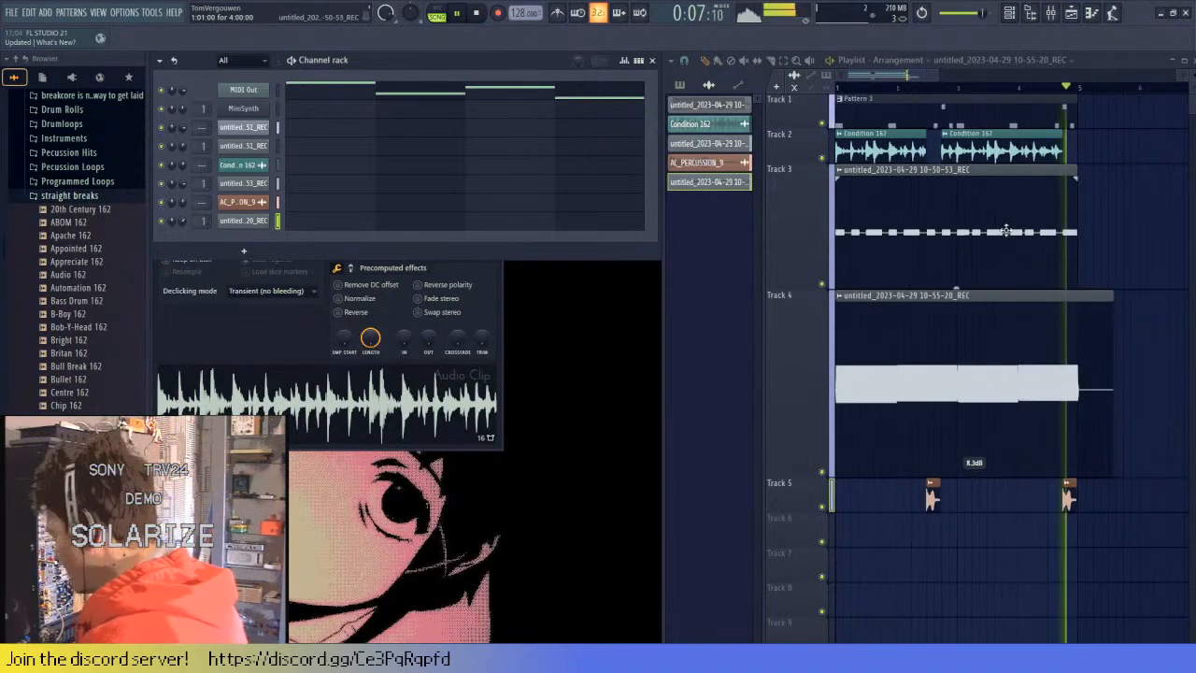
key("space")
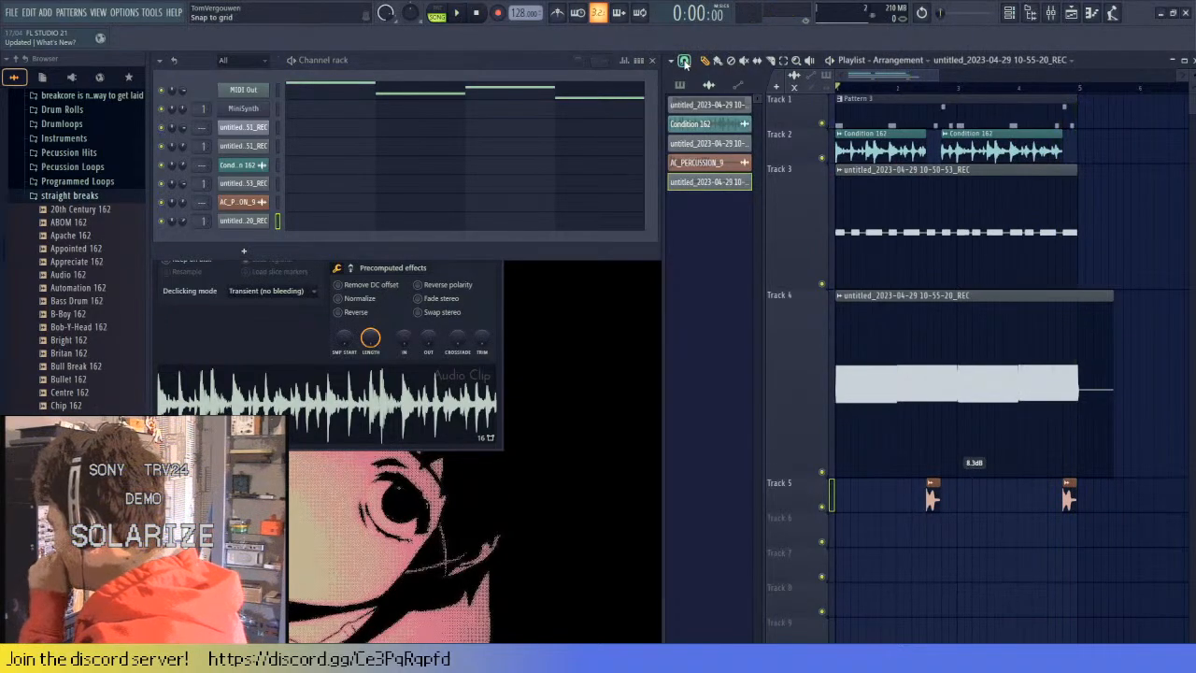
scroll(1075, 476, "up", 2)
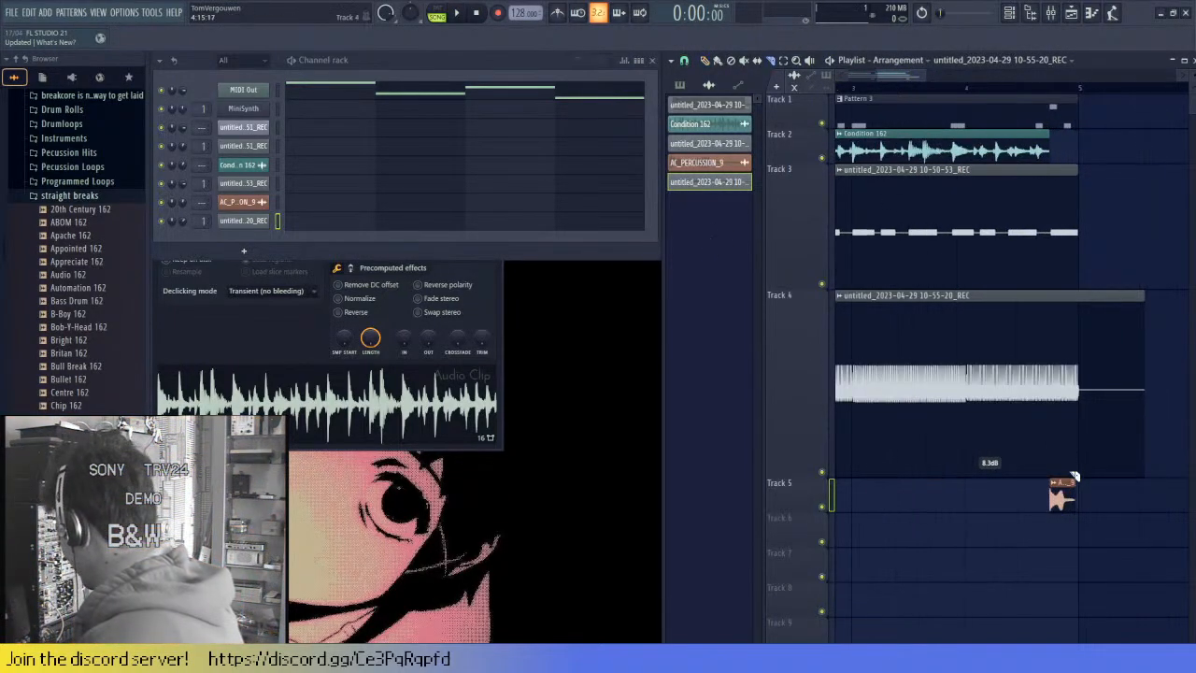
scroll(972, 374, "down", 3)
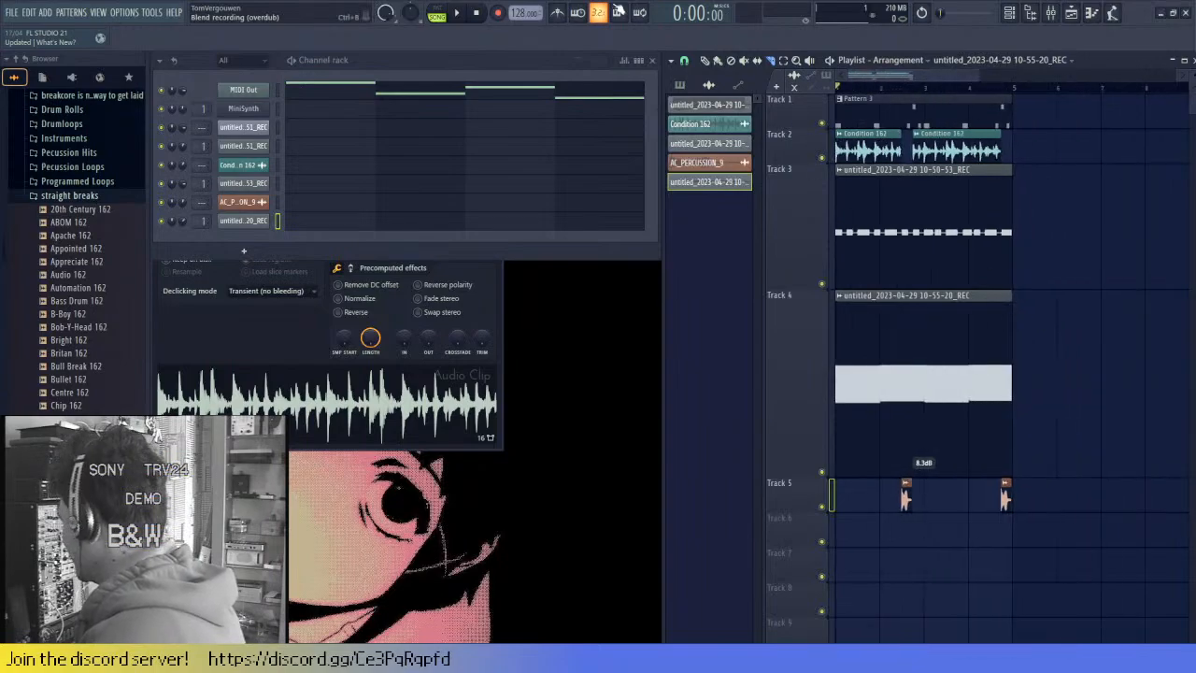
- Duplicate the recorded bass clip on Track 4 to start at bar 5 and delete the original from bars 1 to 4
left_click(913, 402, "ctrl")
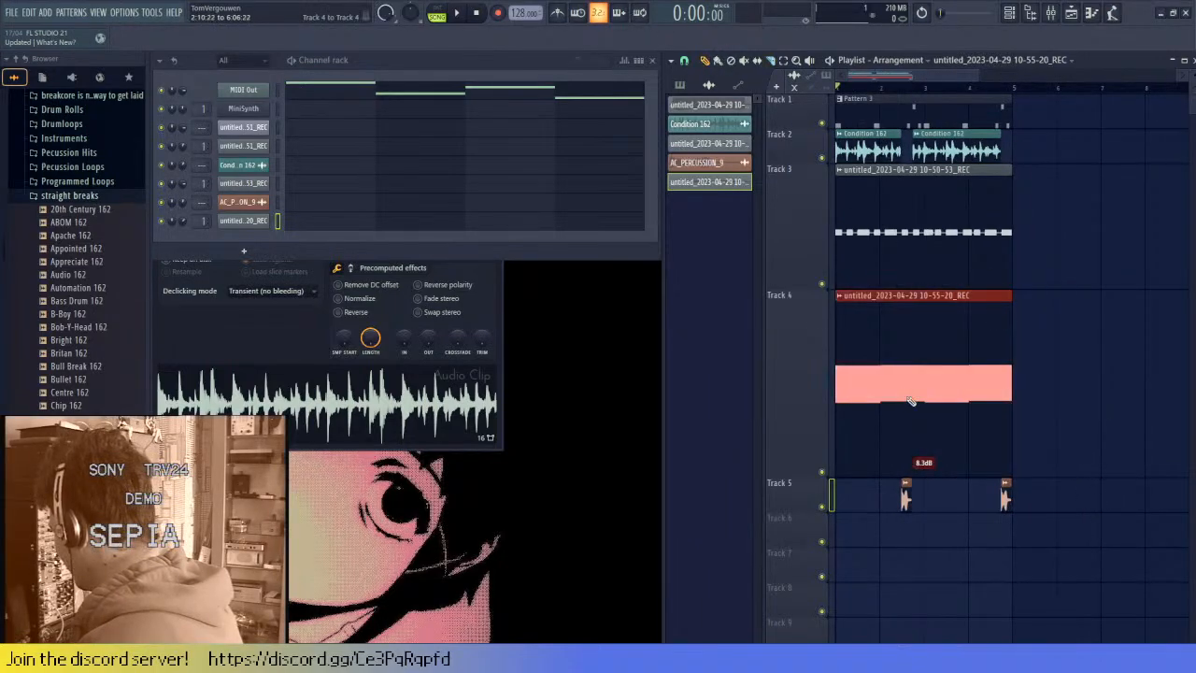
key("ctrl+b")
scroll(899, 427, "down", 3)
right_click(889, 416)
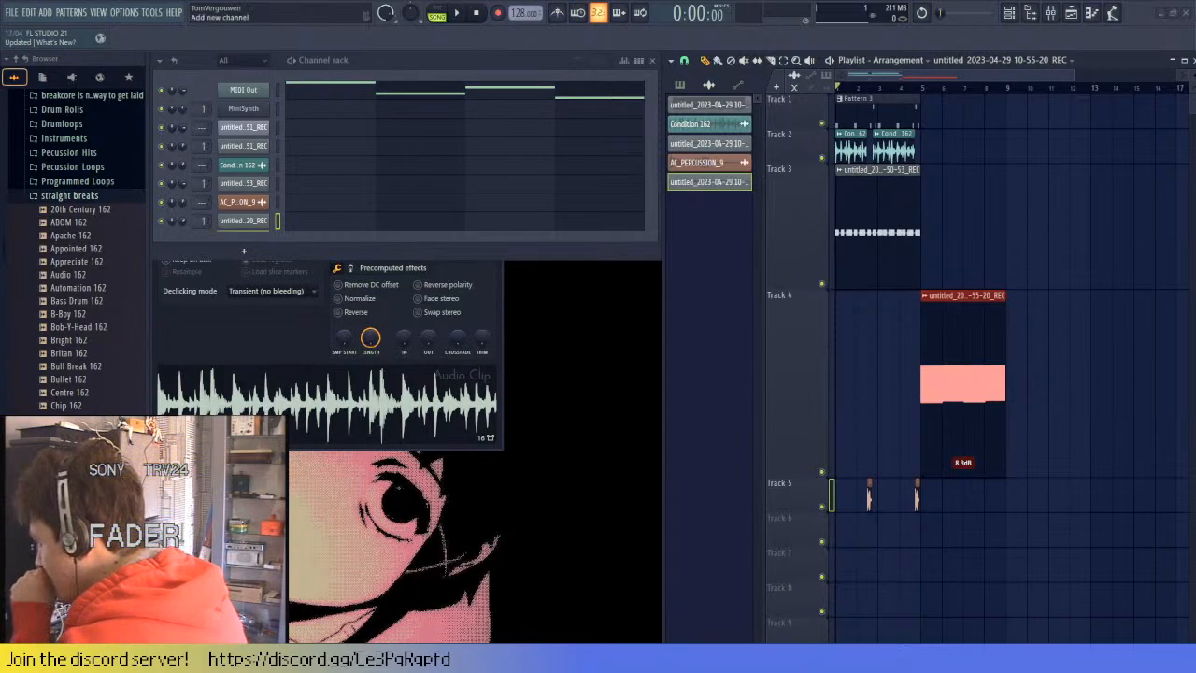
- Add the AC_FX_4 sample as a new sampler channel and play the arrangement
left_click(292, 258)
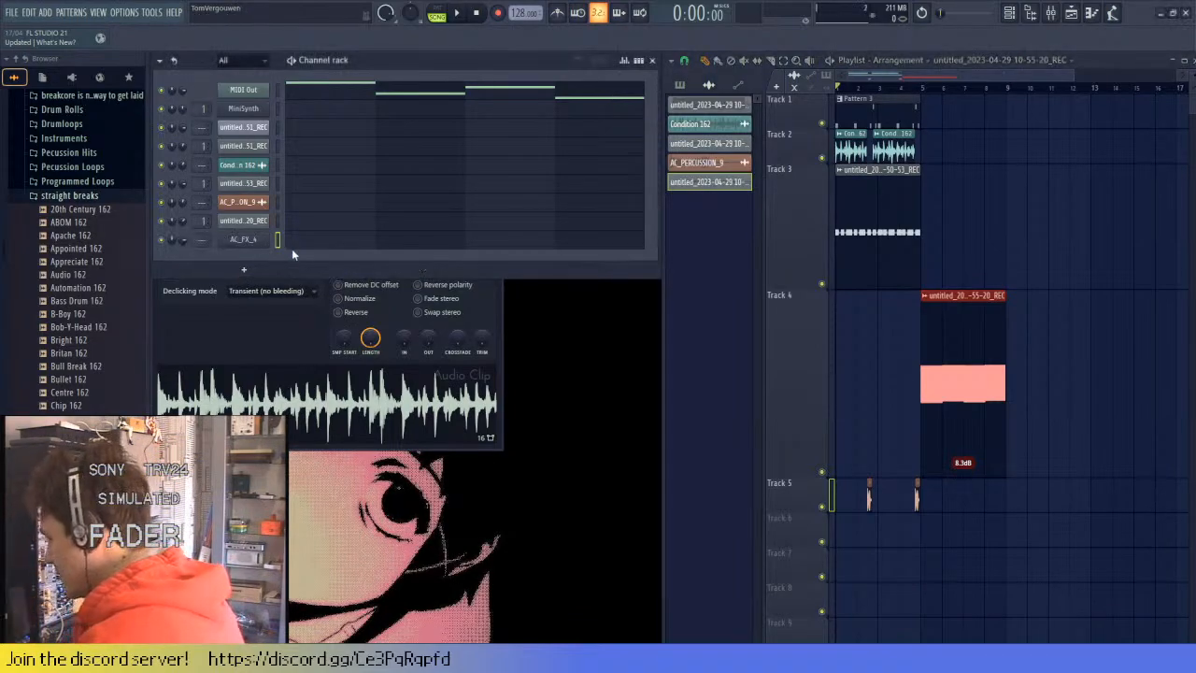
key("space")
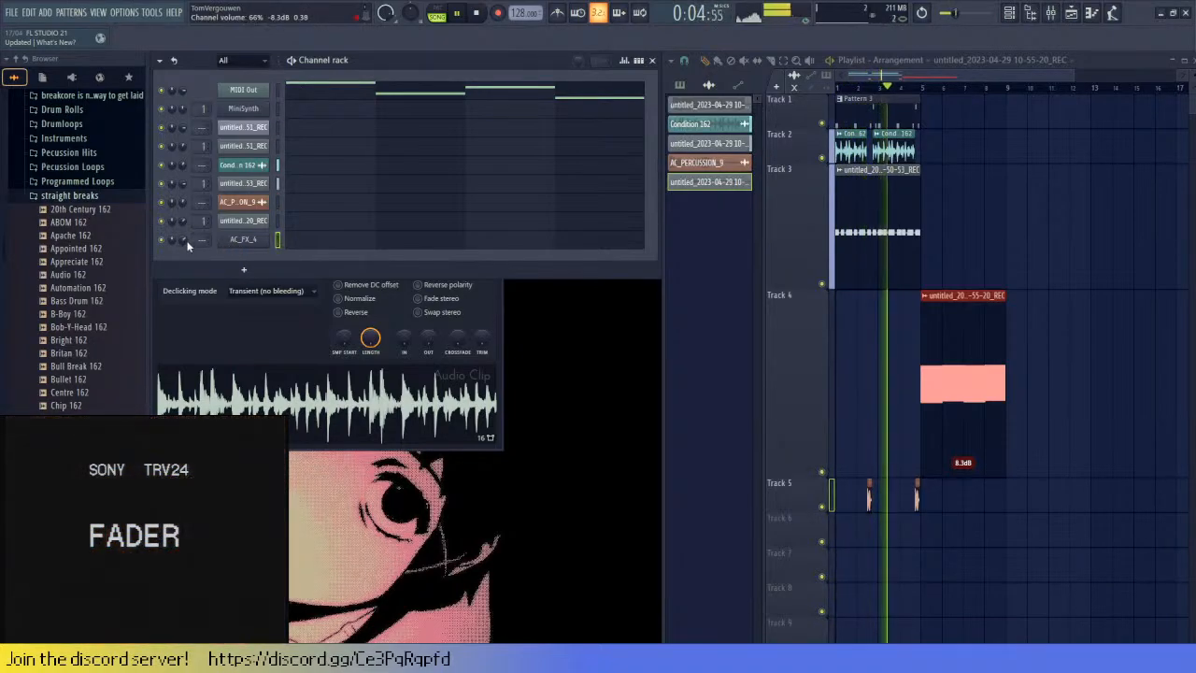
key("space")
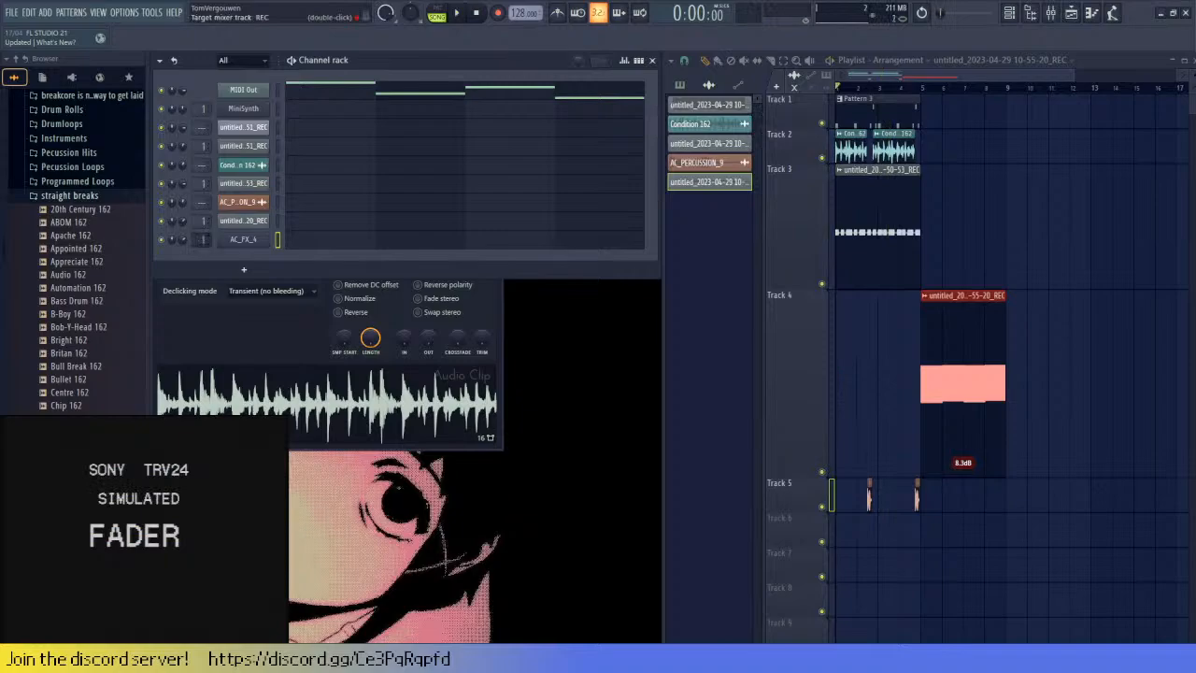
- Route the AC_FX_4 channel to mixer track 2 and load a Tuner on Insert 2
left_click(1051, 13)
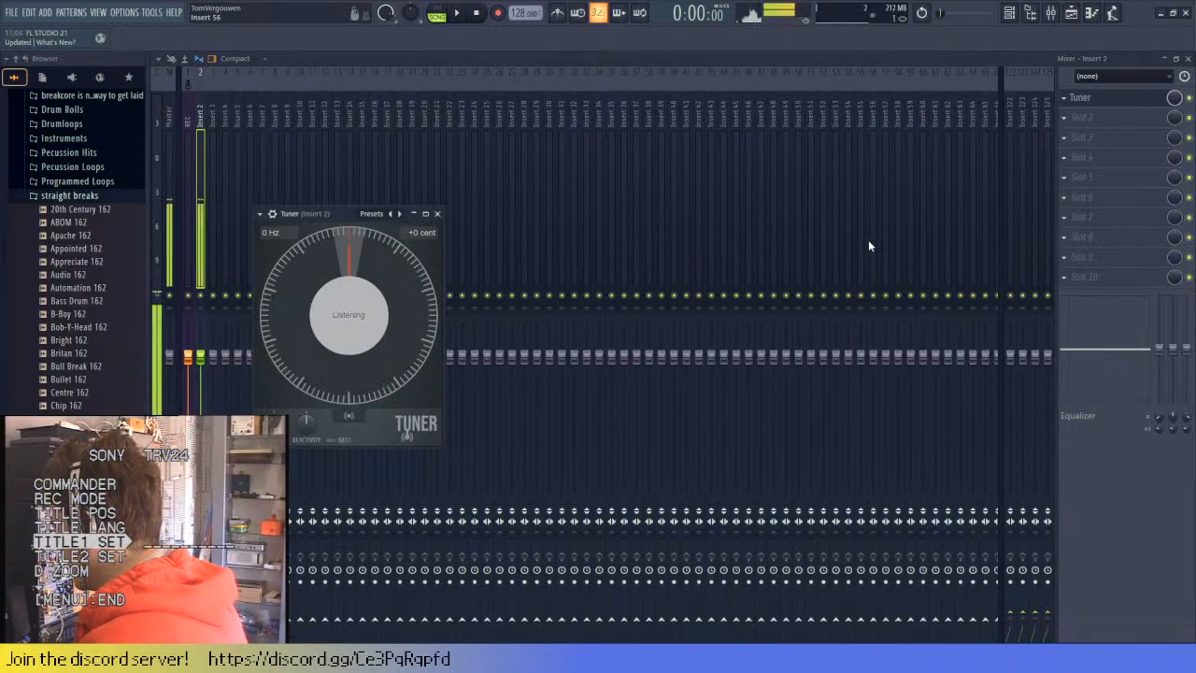
left_click(1188, 58)
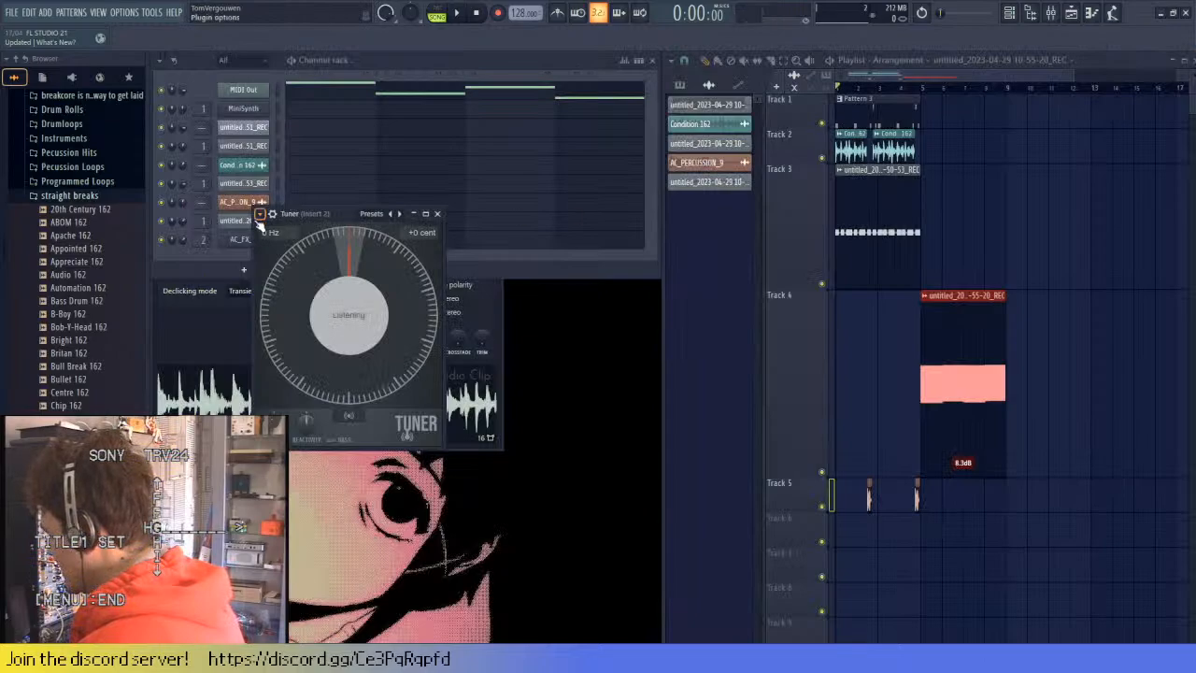
- Select the first half beat of bar 1 in the playlist as a loop and play it
scroll(854, 267, "up", 5)
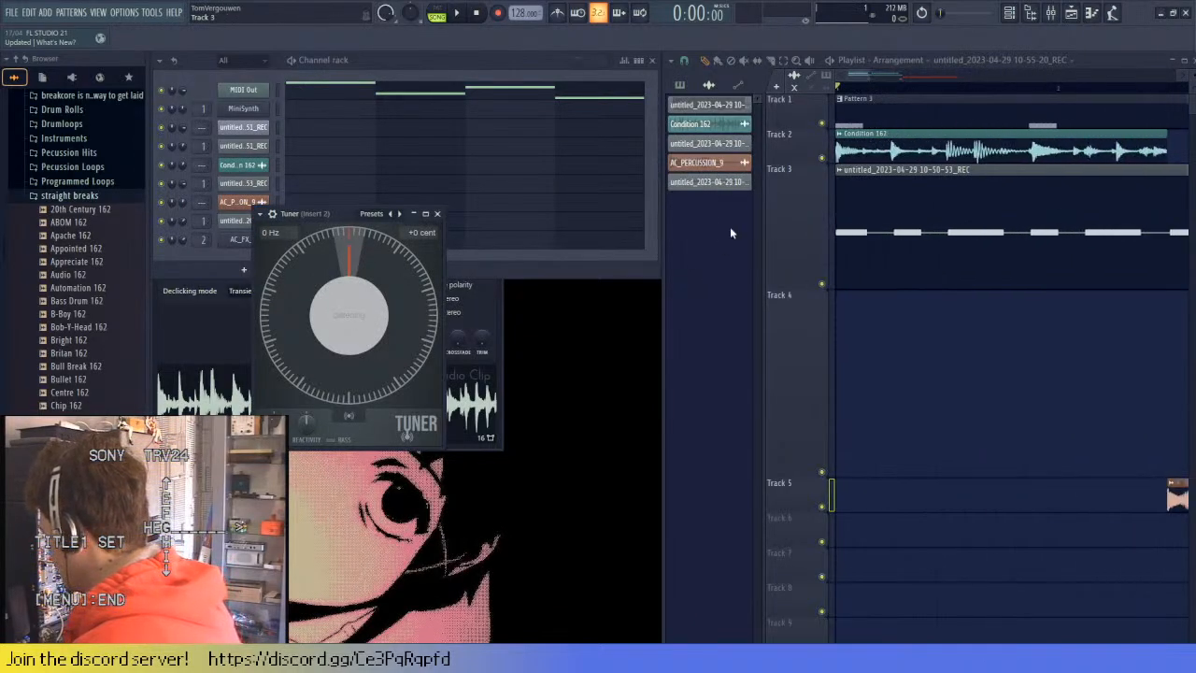
left_click_drag(697, 60, 687, 62)
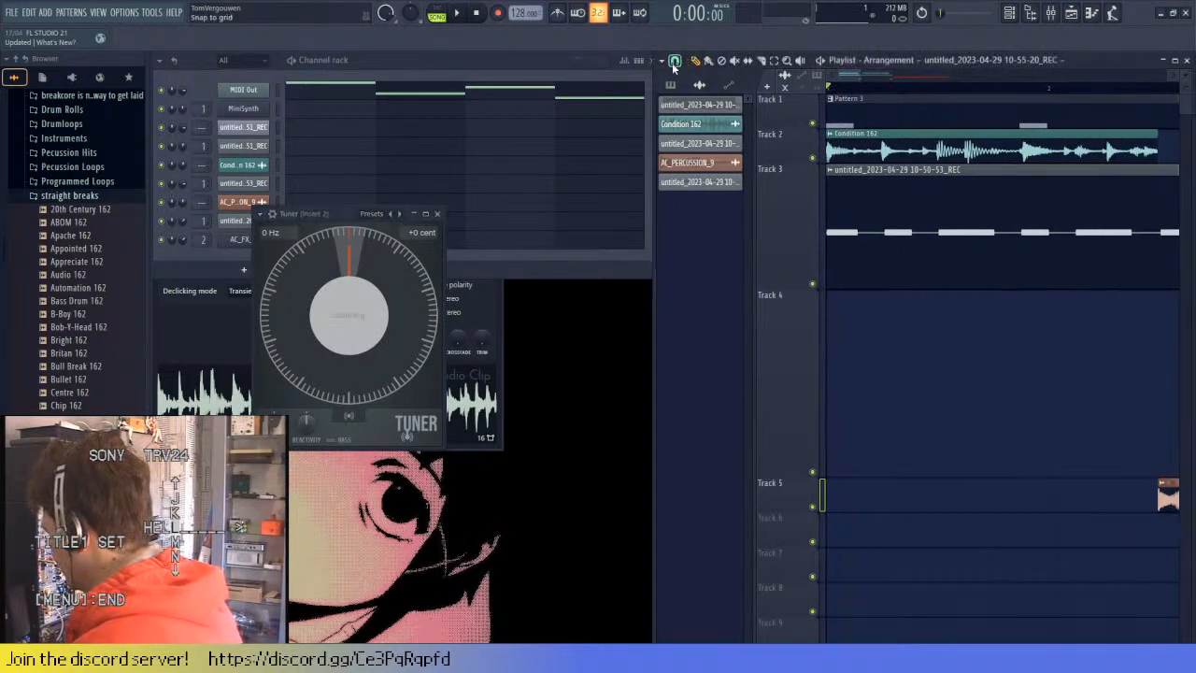
scroll(824, 114, "up", 2)
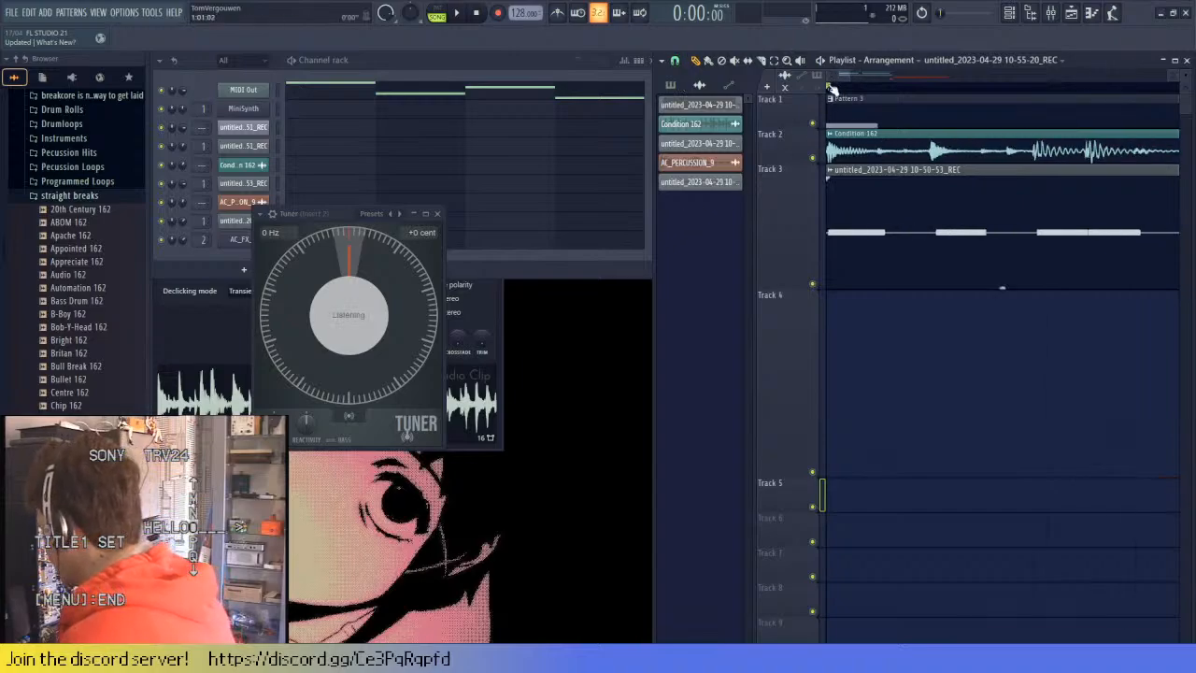
left_click_drag(832, 87, 876, 87)
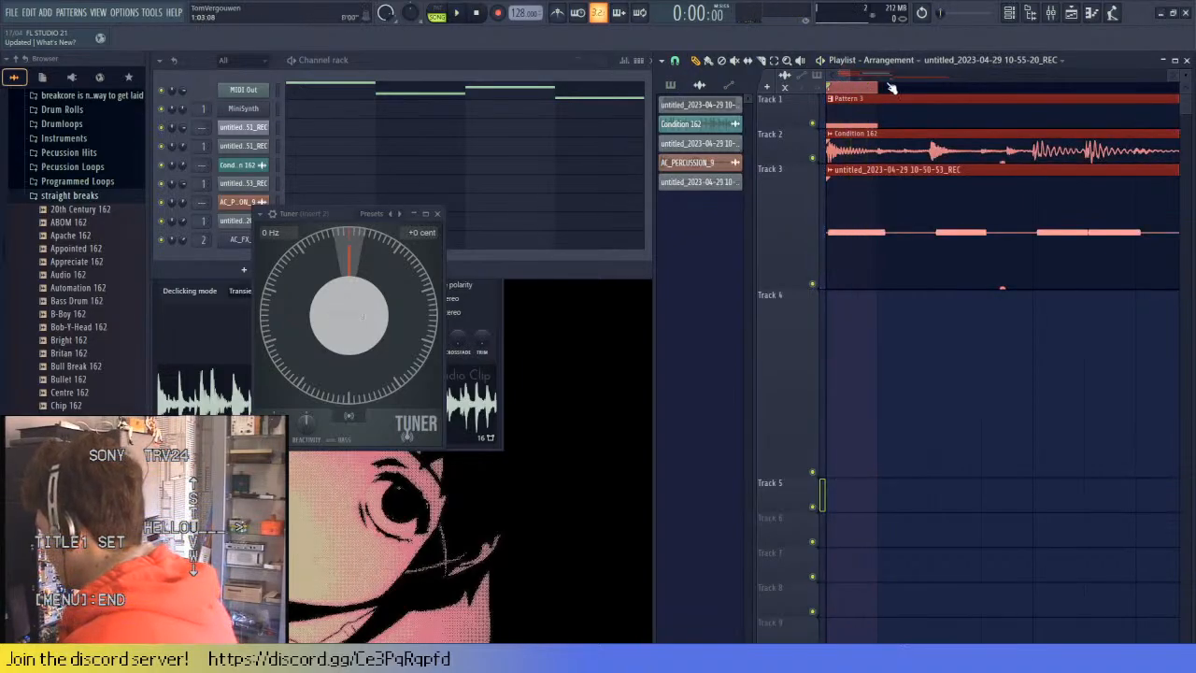
left_click(353, 76)
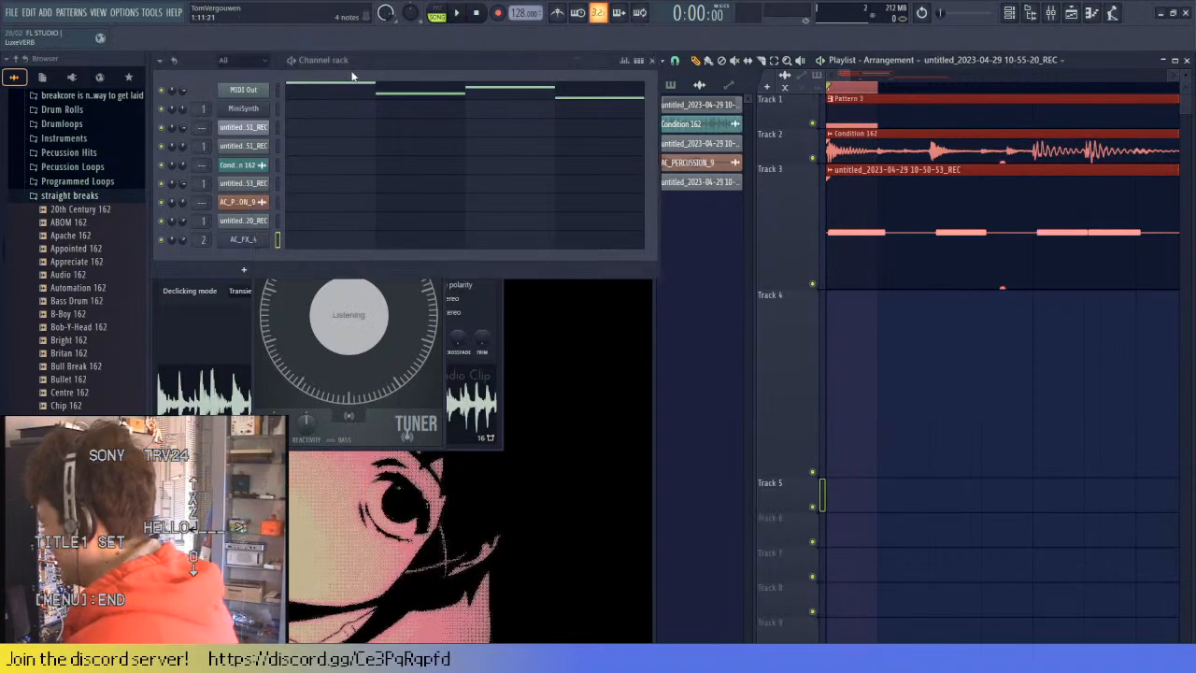
key("space")
- Open the AC_FX_4 sampler settings, adjust its pitch against the looped melody note and set the pitch range to 3 semitones
left_click(253, 241)
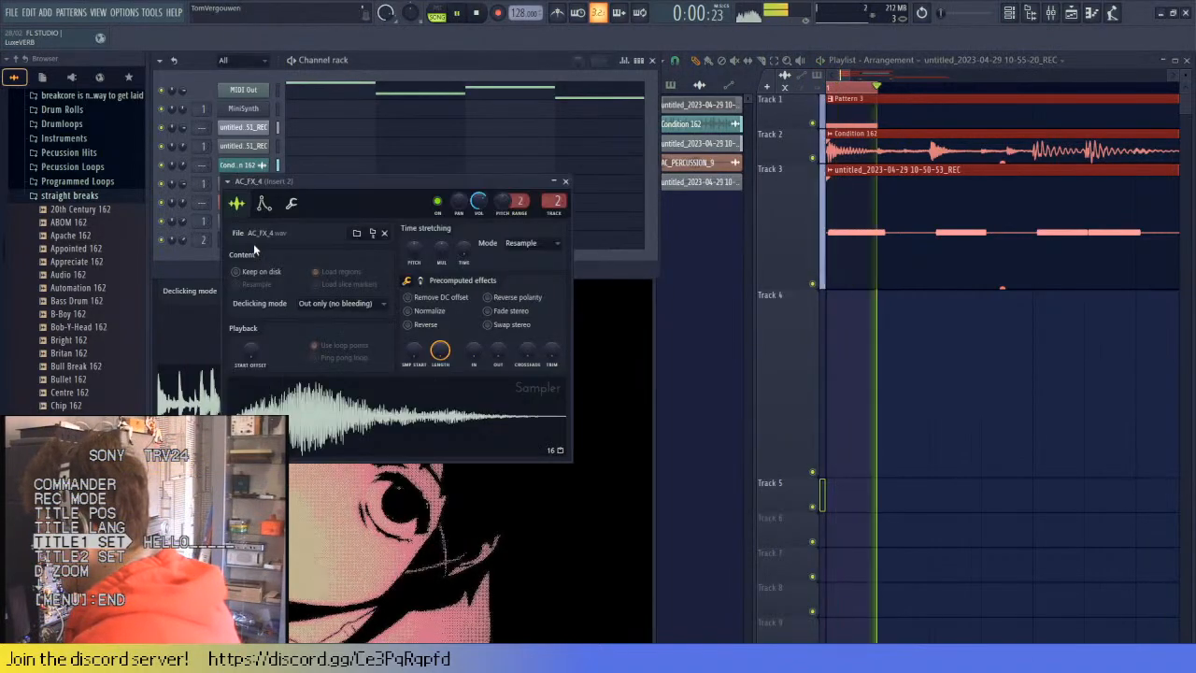
left_click_drag(503, 201, 503, 236)
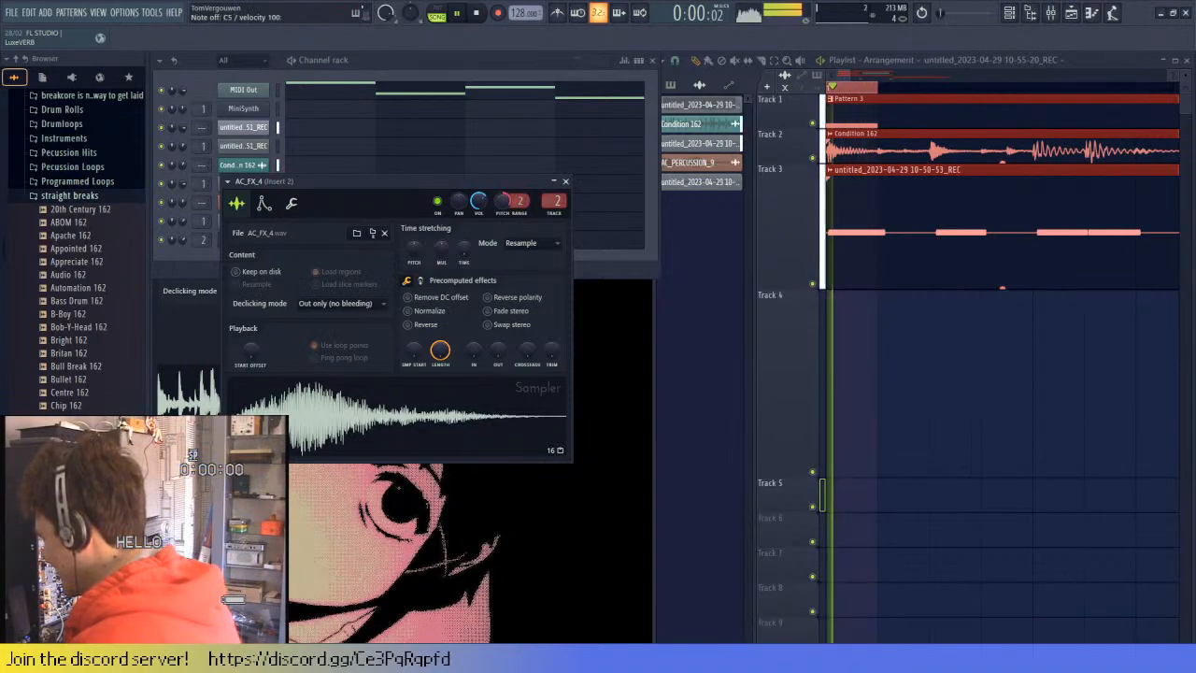
key("space")
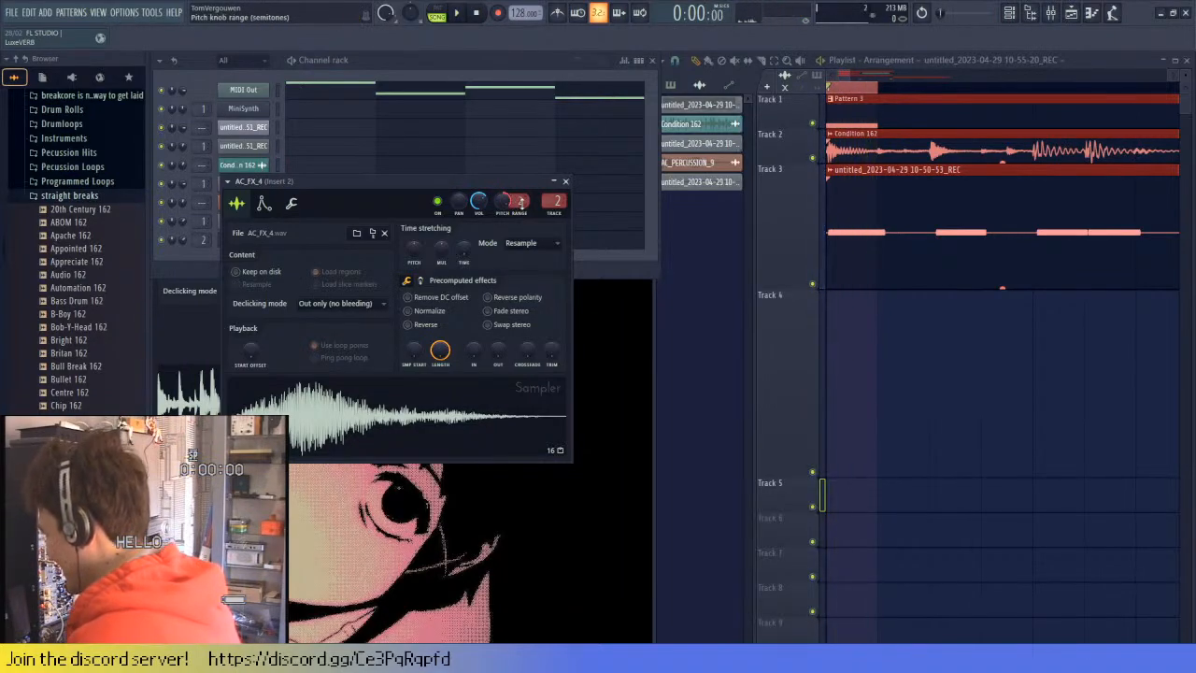
left_click_drag(520, 201, 521, 191)
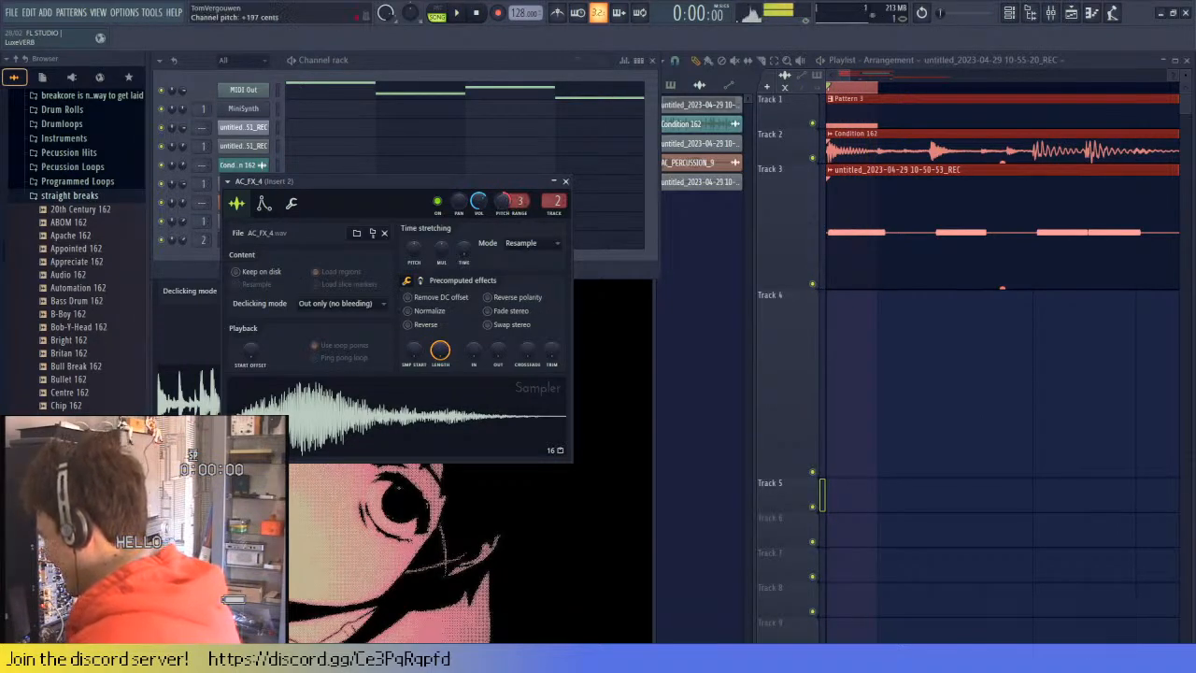
- Clear the loop selection in the playlist and close the AC_FX_4 sampler settings
left_click(836, 88, "ctrl")
scroll(817, 299, "down", 4)
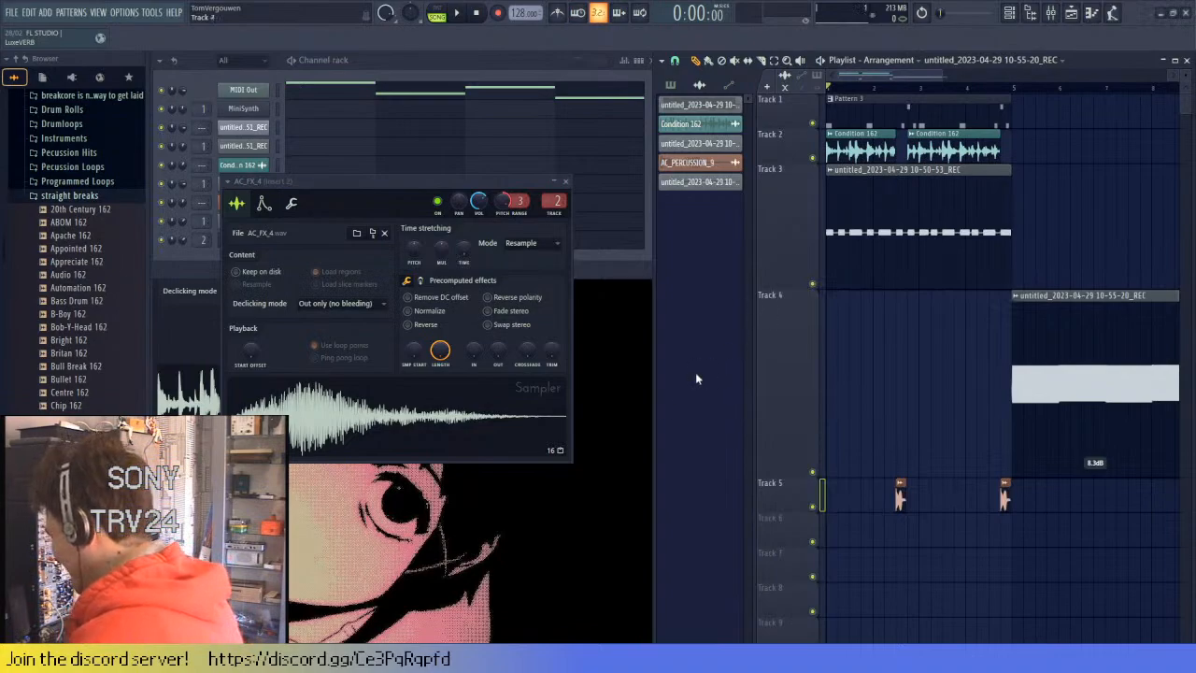
scroll(784, 382, "up", 3)
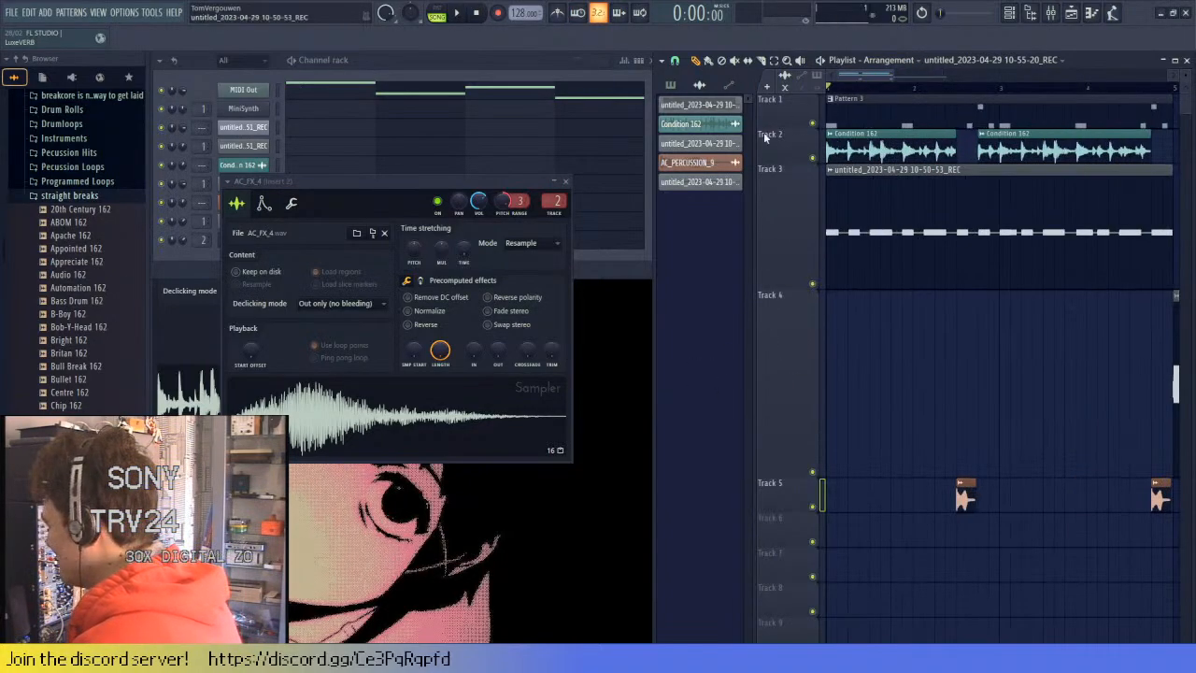
left_click(565, 181)
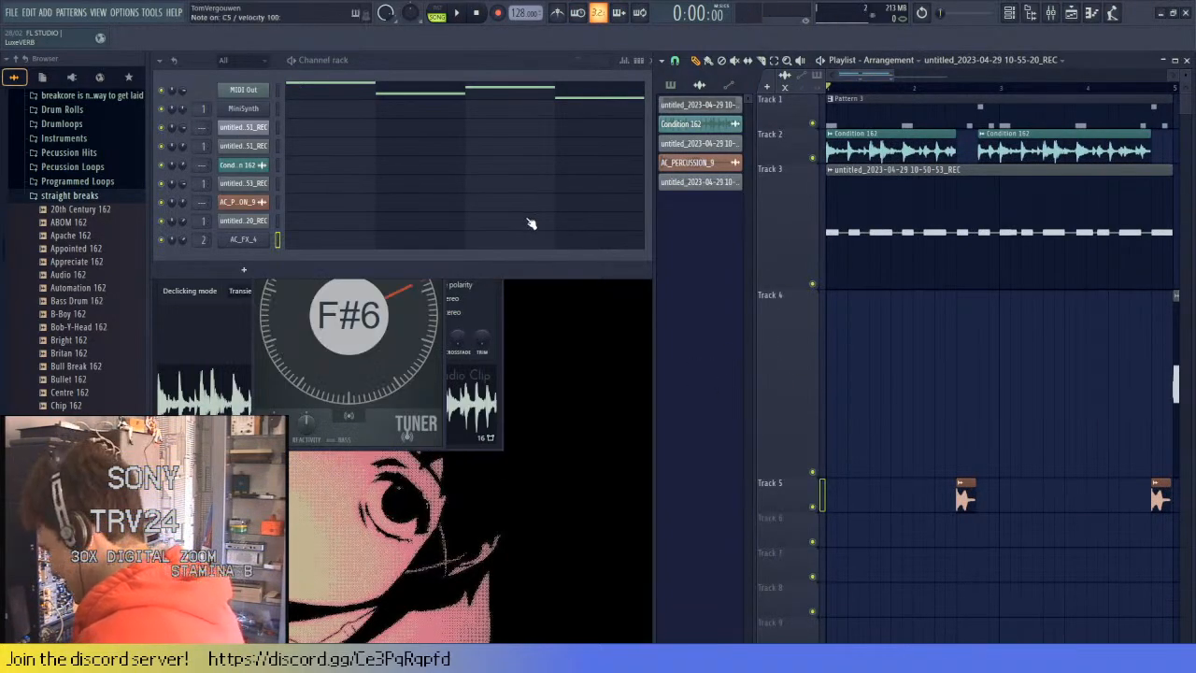
- Create a new pattern named "flute thing" and place its clip on Track 6 at bar 5
key("F4")
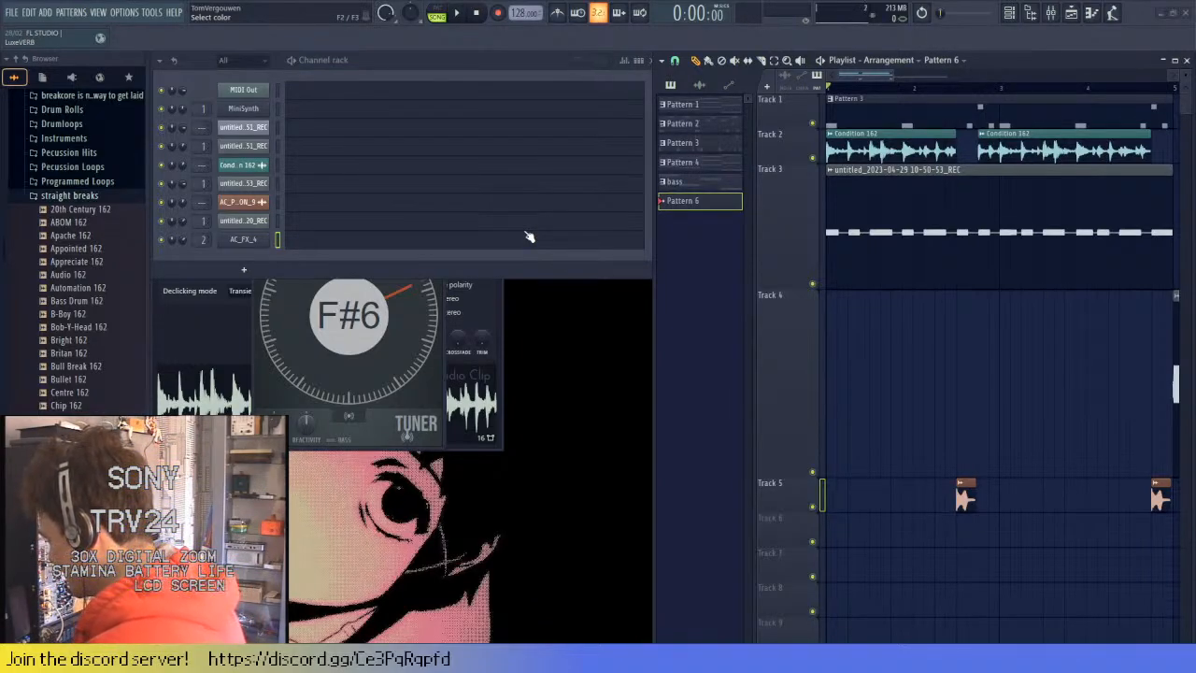
key("Return")
scroll(943, 415, "down", 3)
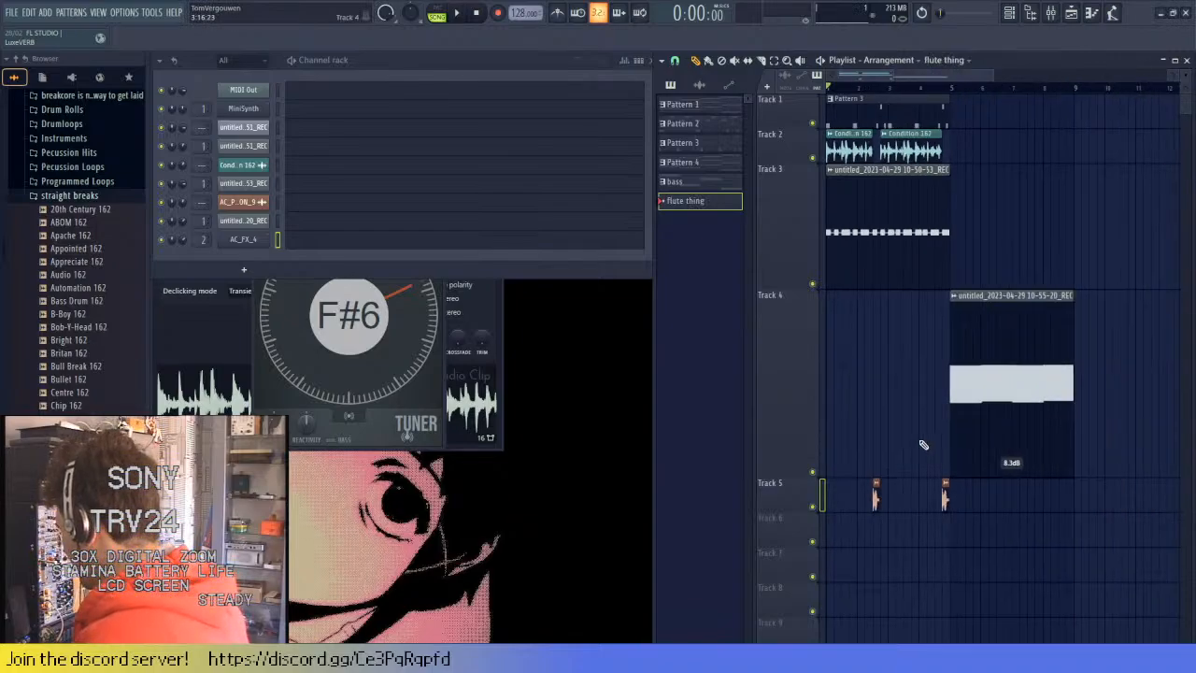
left_click(925, 537)
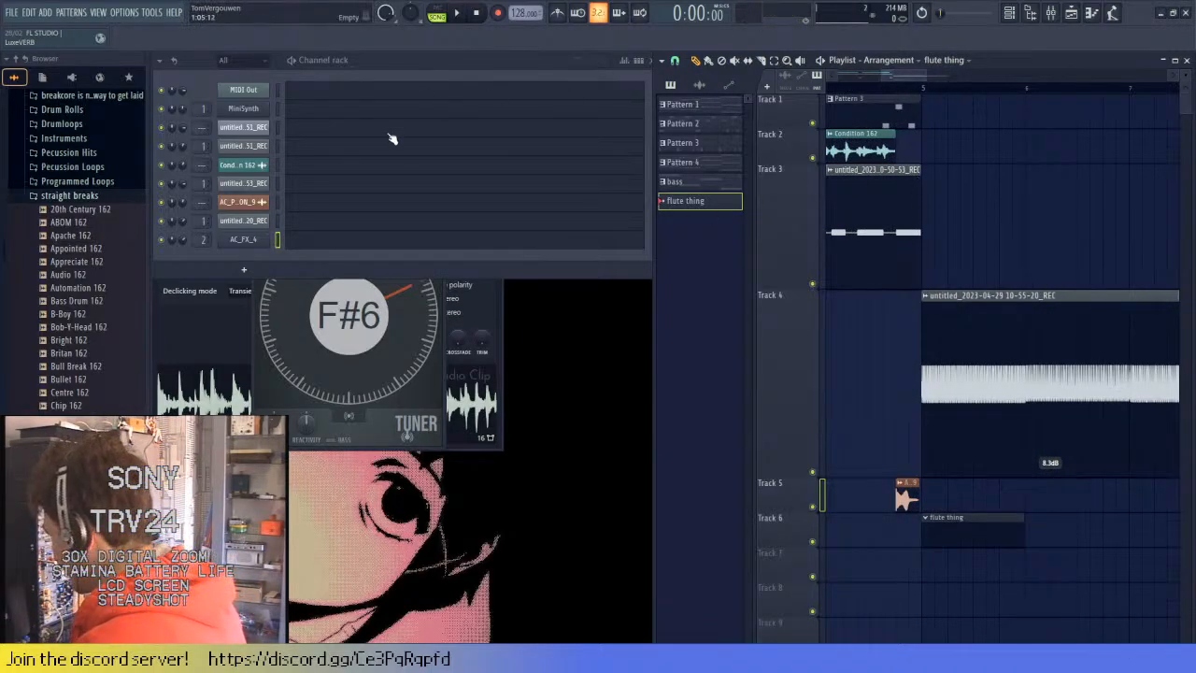
- Duplicate the Pattern 3 clip on Track 1 to bar 5 and play the section
scroll(935, 131, "down", 2)
left_click_drag(925, 121, 778, 102)
key("ctrl+b")
key("space")
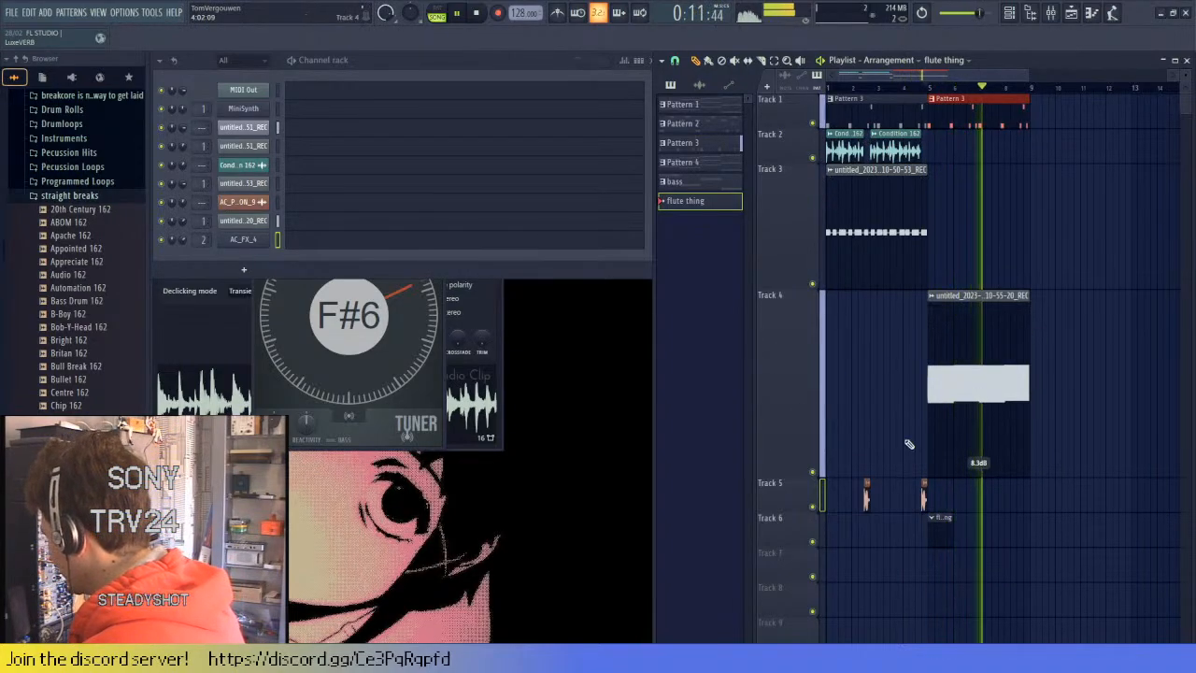
key("space")
- Open the AC_FX_4 piano roll for the flute thing pattern and draw a one-beat C5 note at the start of bar 1
scroll(977, 524, "up", 3)
left_click(895, 526)
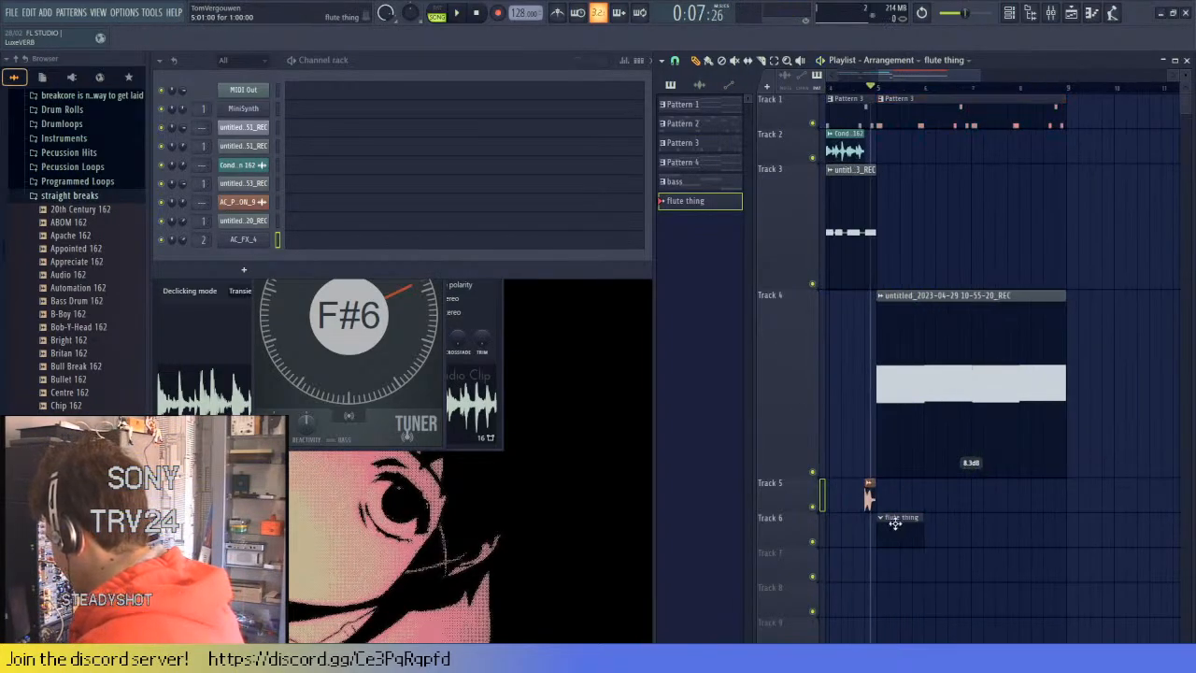
left_click(297, 243)
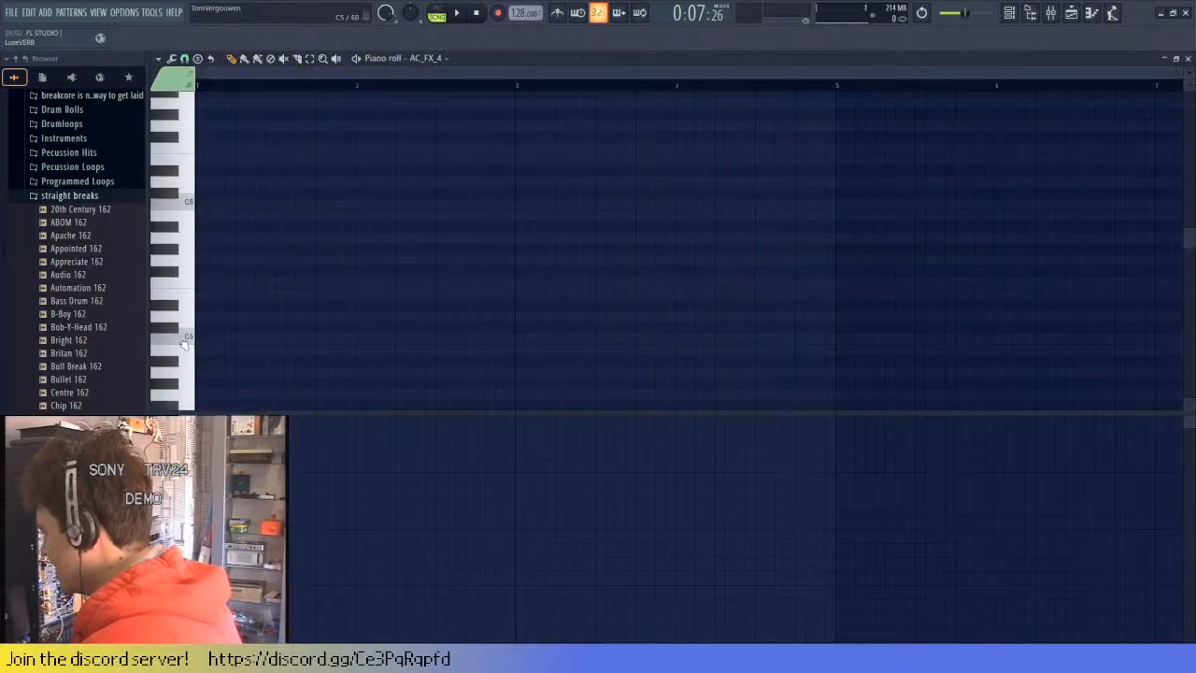
left_click(215, 338)
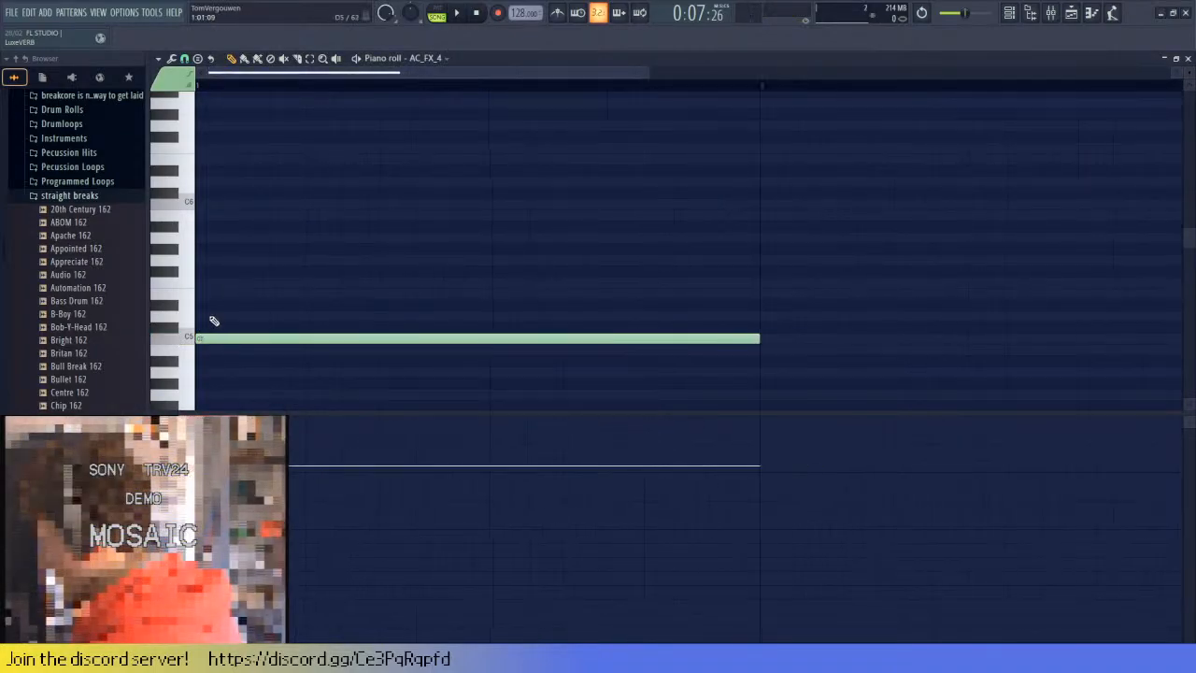
scroll(214, 321, "down", 3)
left_click(297, 339)
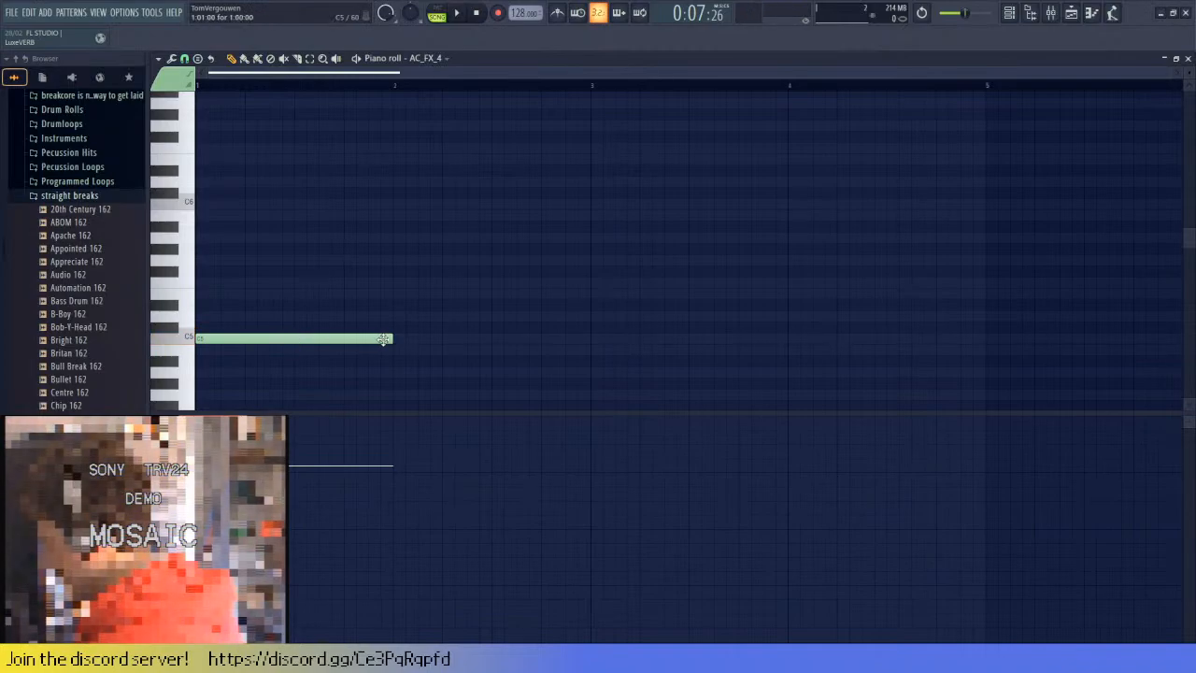
left_click_drag(384, 338, 244, 339)
- Add a one-beat F5 note on beat 2 and two half-beat F5 notes on beat 3, auditioning the phrase
left_click(246, 235)
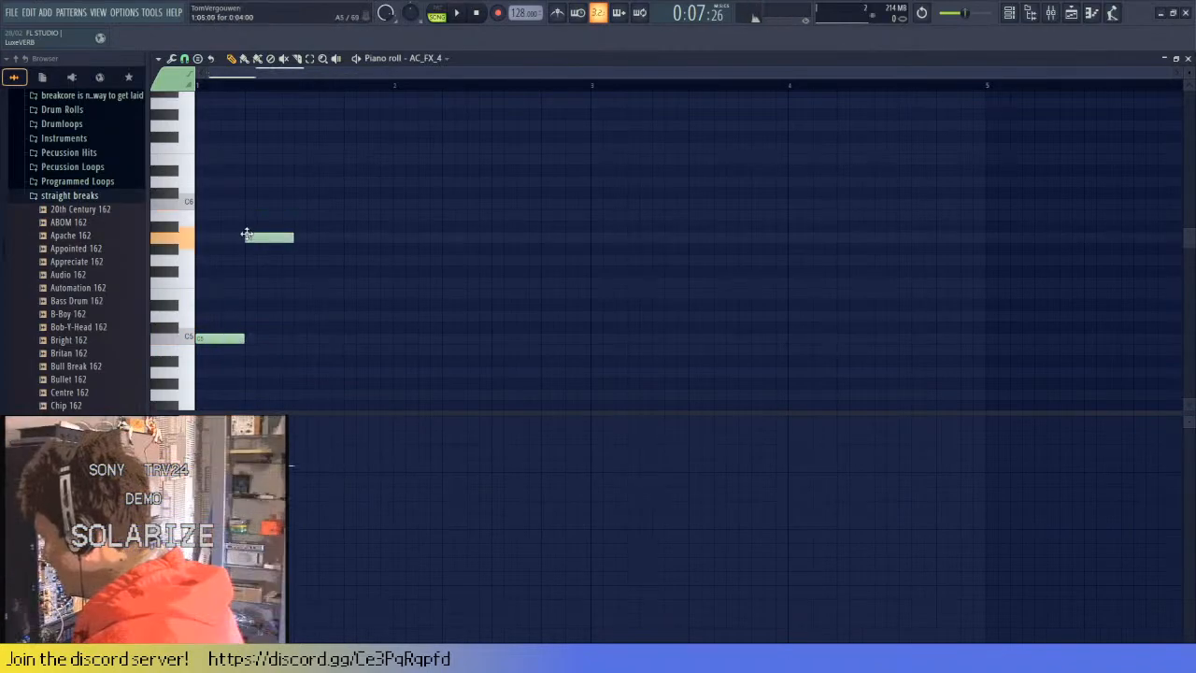
left_click_drag(247, 235, 247, 282)
key("space")
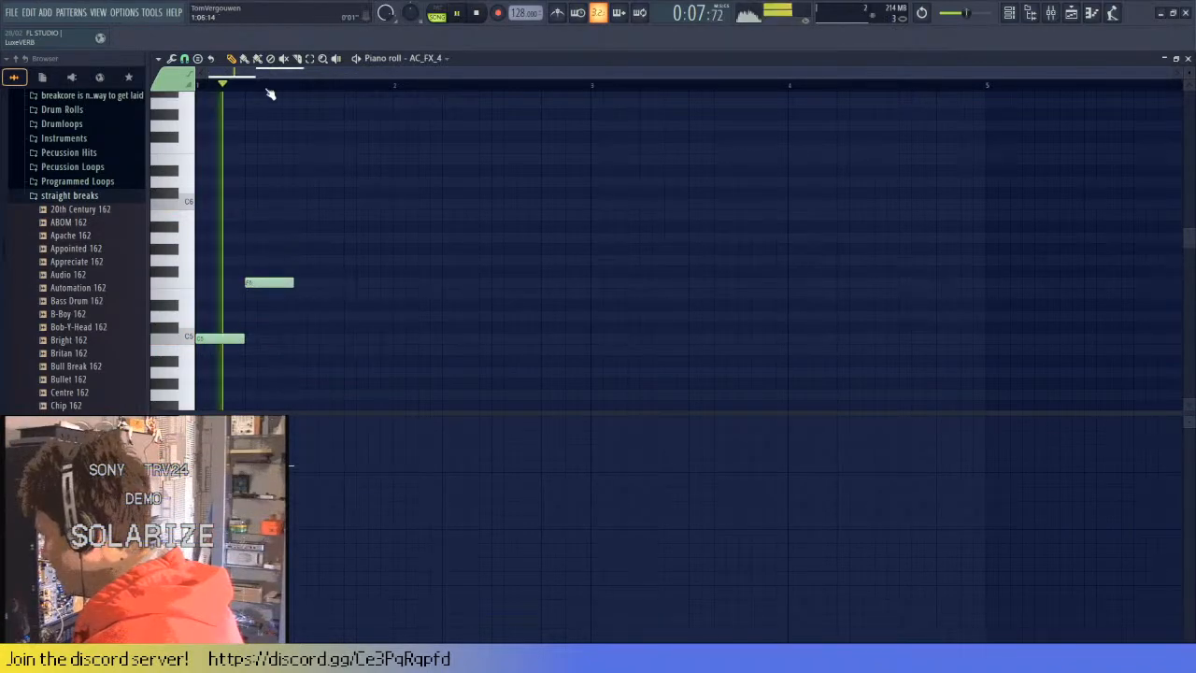
left_click(322, 282)
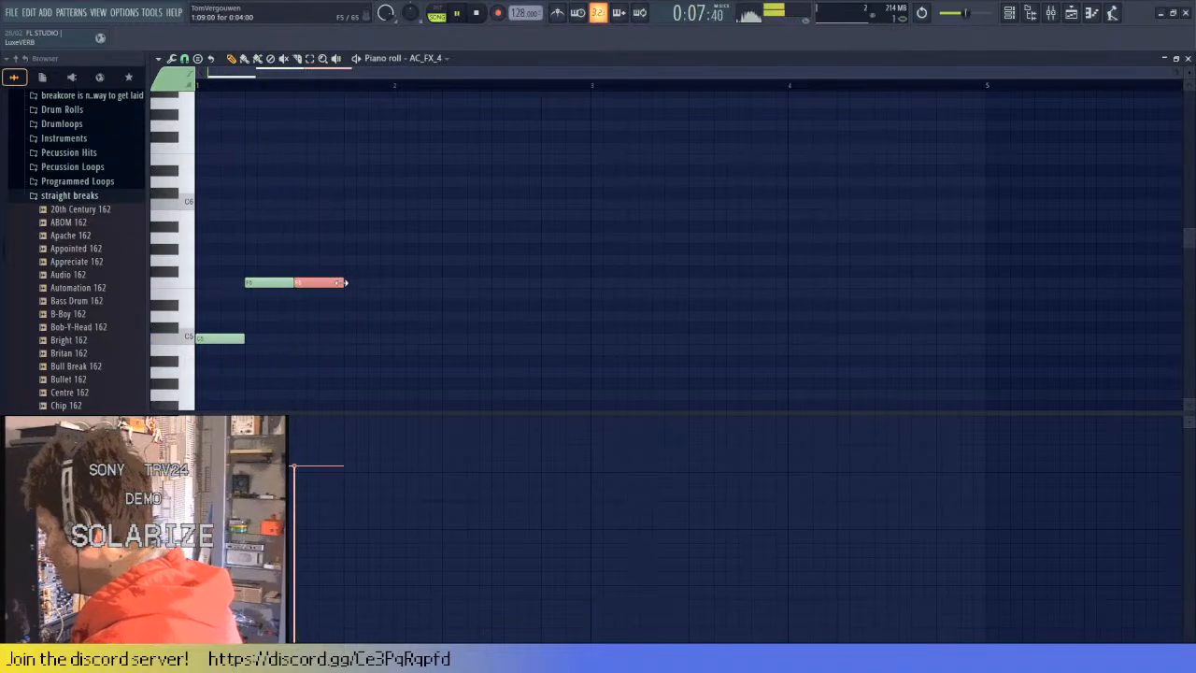
left_click_drag(346, 282, 321, 281)
left_click(323, 282)
key("space")
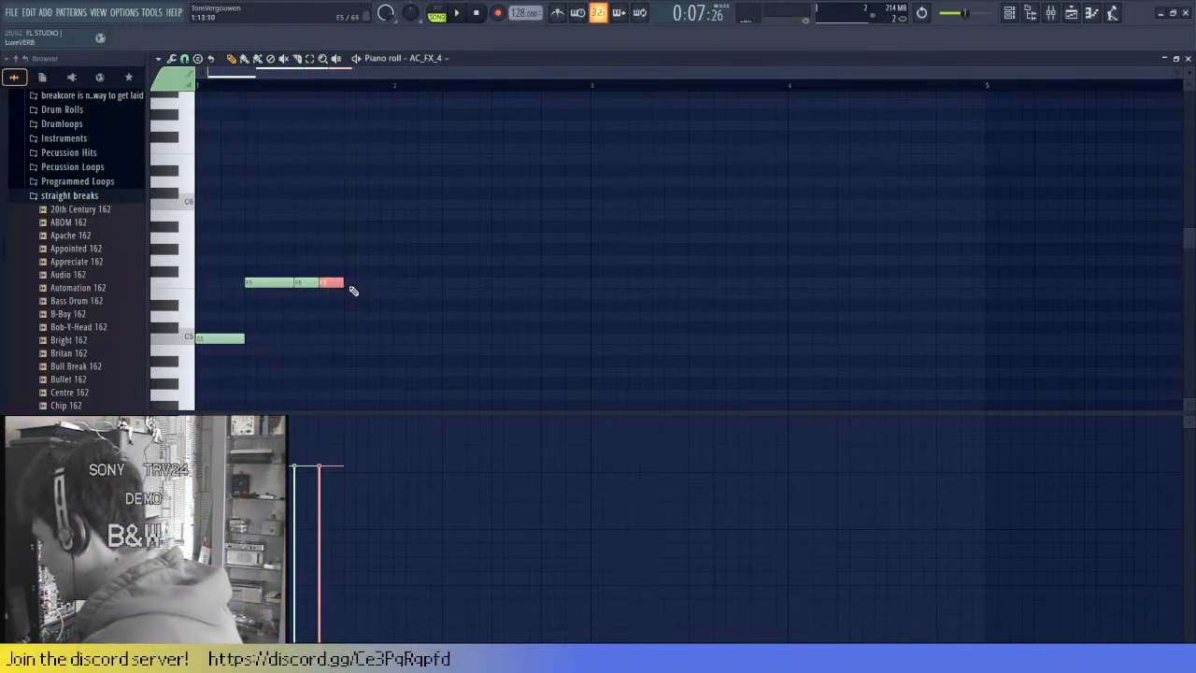
- Add a closing one-beat F5 note, shift it half a beat later with the preceding note extended to meet it, and audition the phrase
left_click(356, 284)
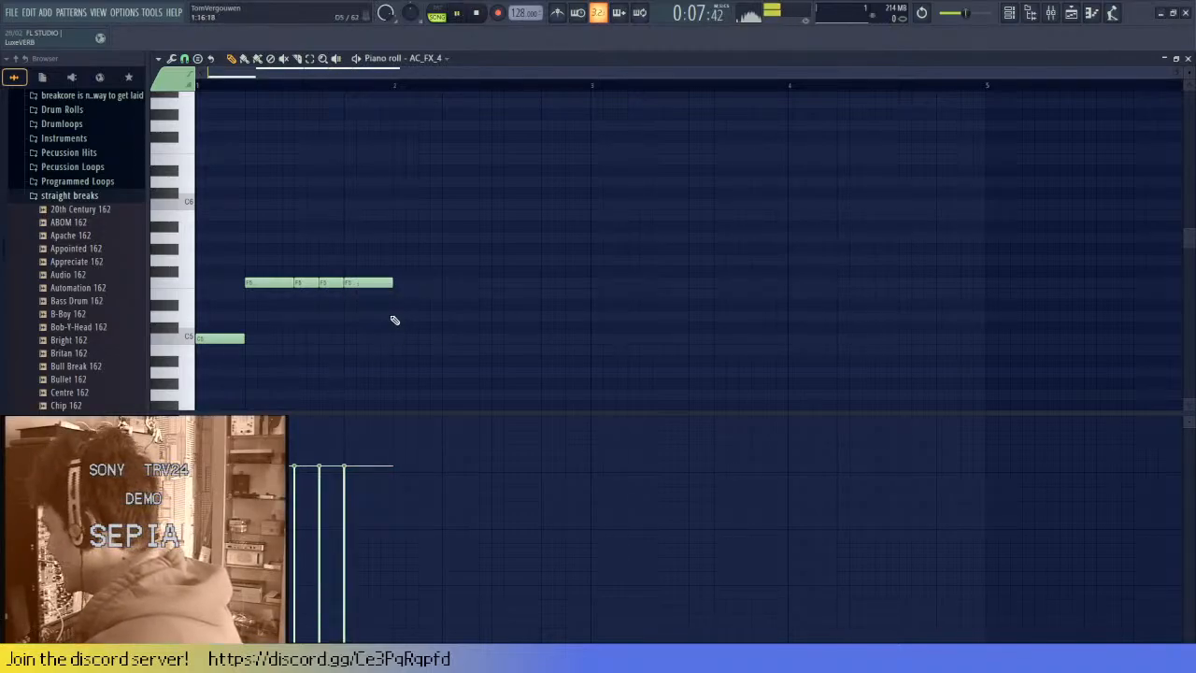
key("space")
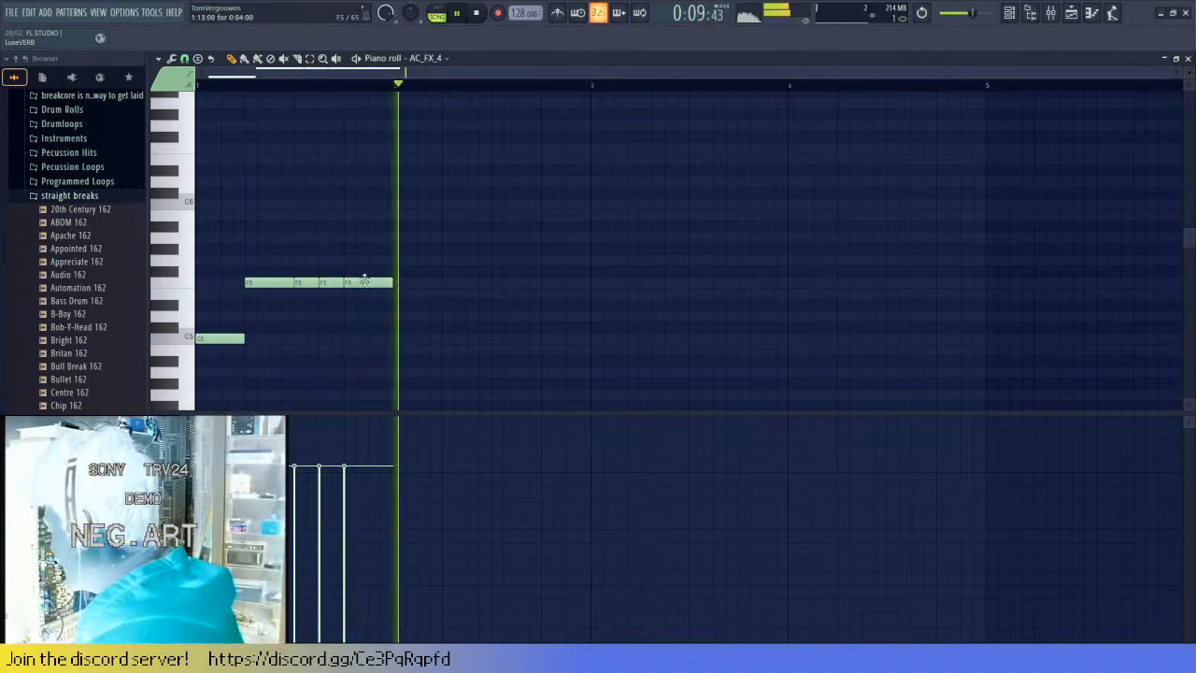
mouse_move(355, 283)
left_mouse_down()
mouse_move(379, 282)
mouse_move(368, 282)
left_mouse_up()
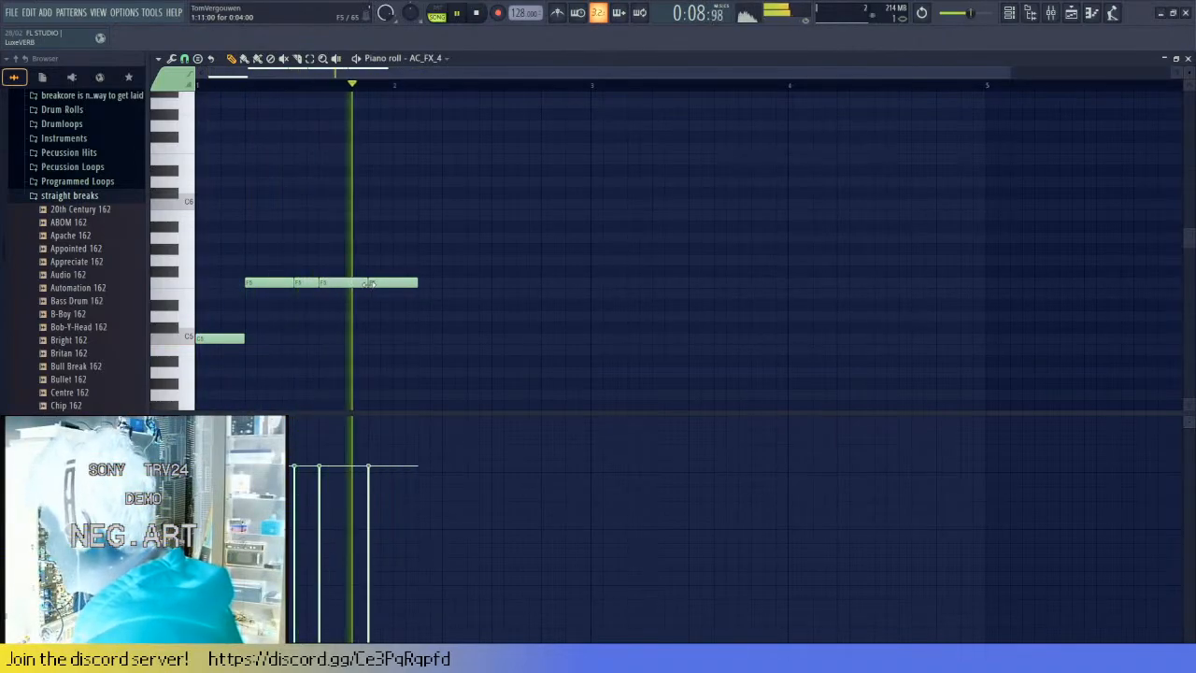
key("space")
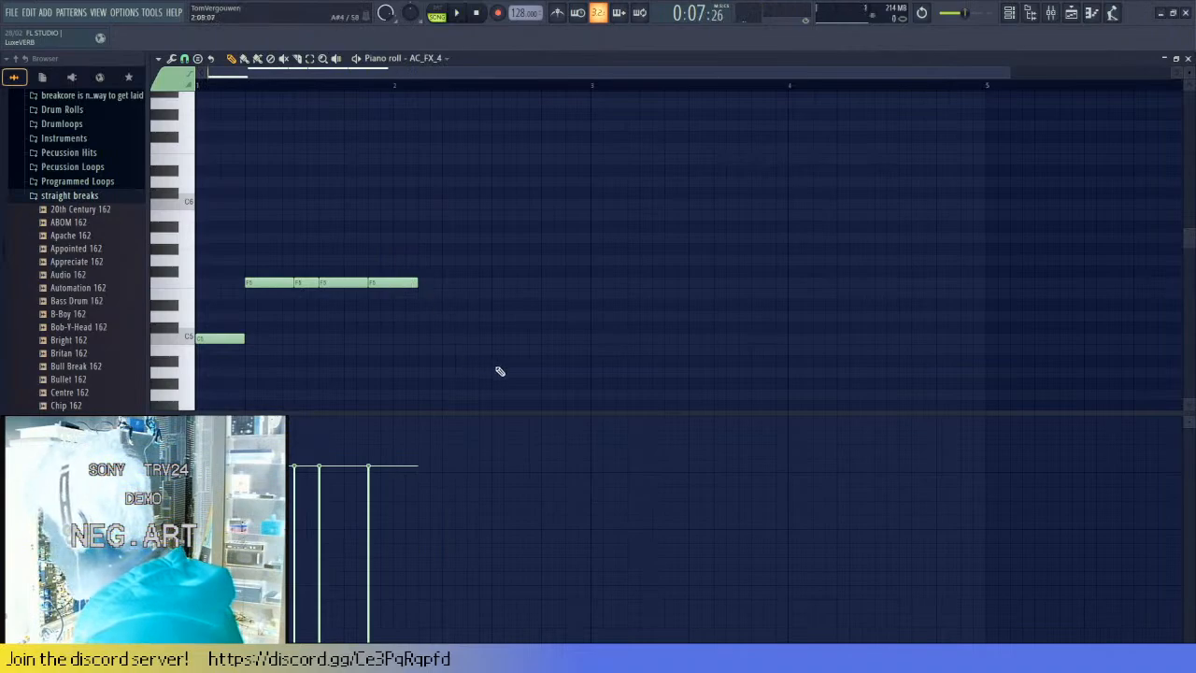
- Duplicate the whole five-note phrase so the copy starts at bar 3, and play it back
key("ctrl+a")
scroll(271, 265, "down", 1)
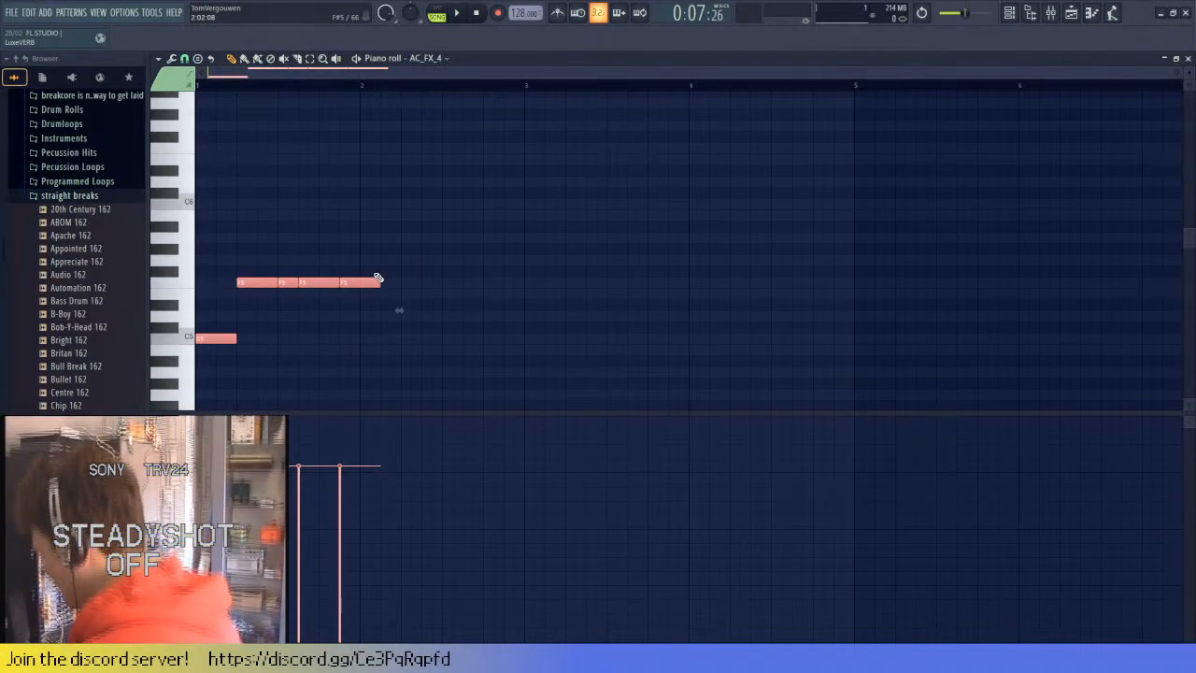
key("ctrl+b")
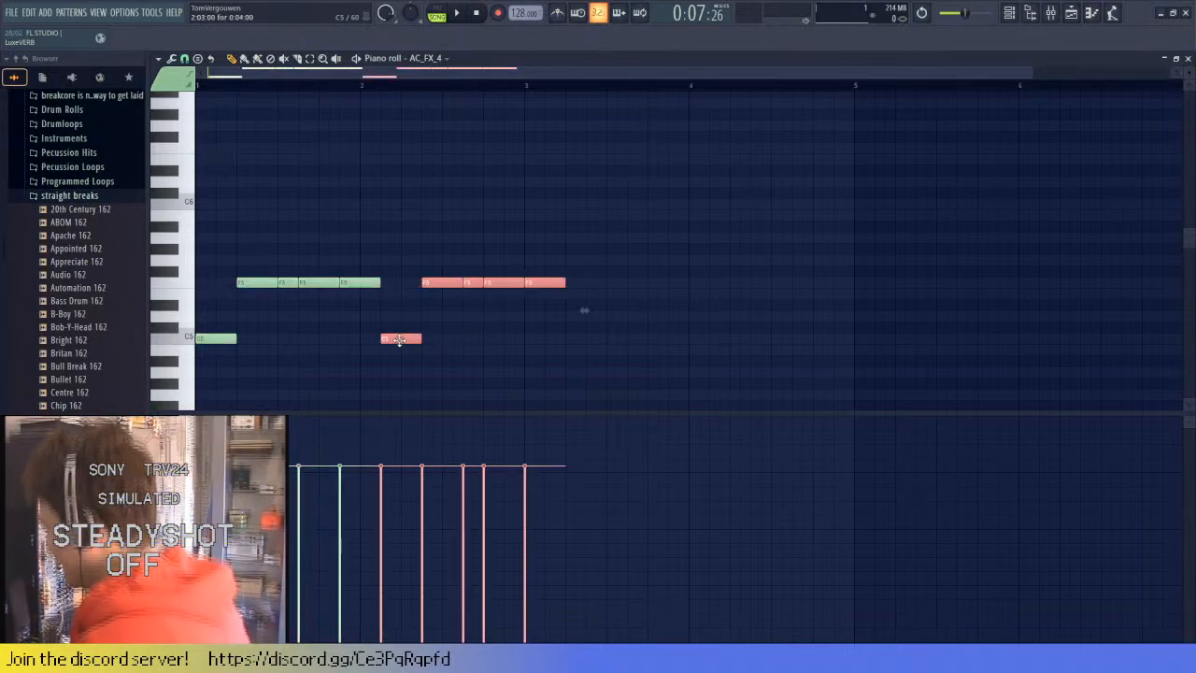
left_click_drag(400, 341, 543, 340)
left_click(508, 274)
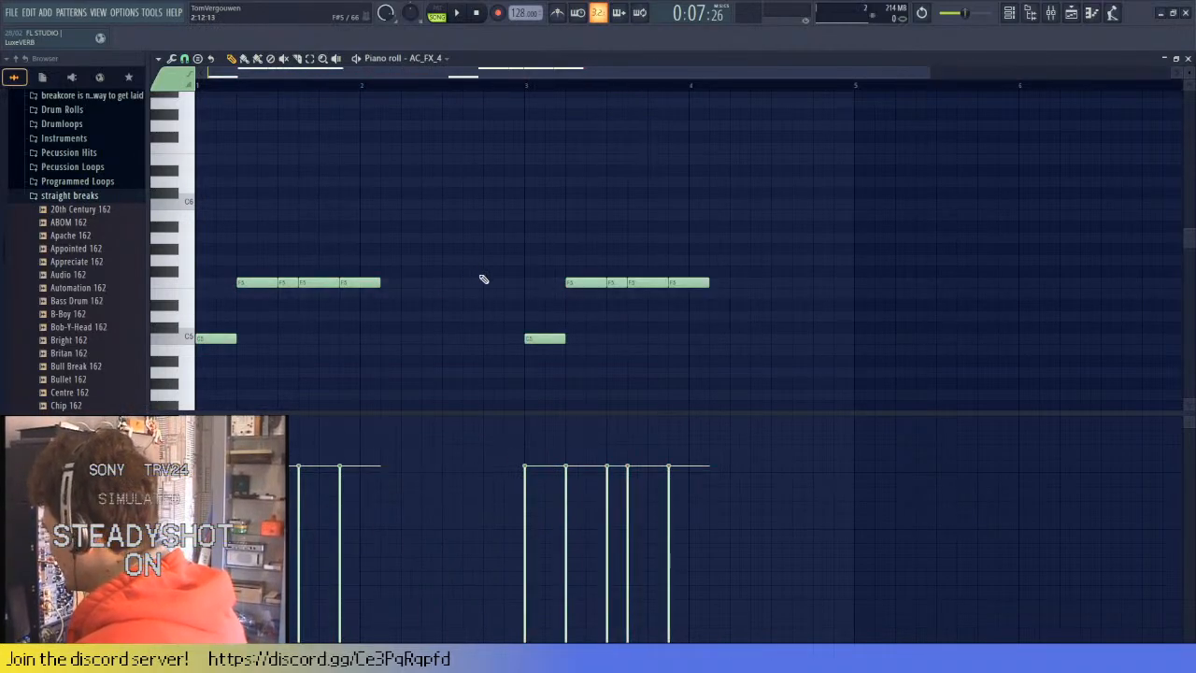
scroll(483, 279, "down", 2)
scroll(402, 270, "down", 3)
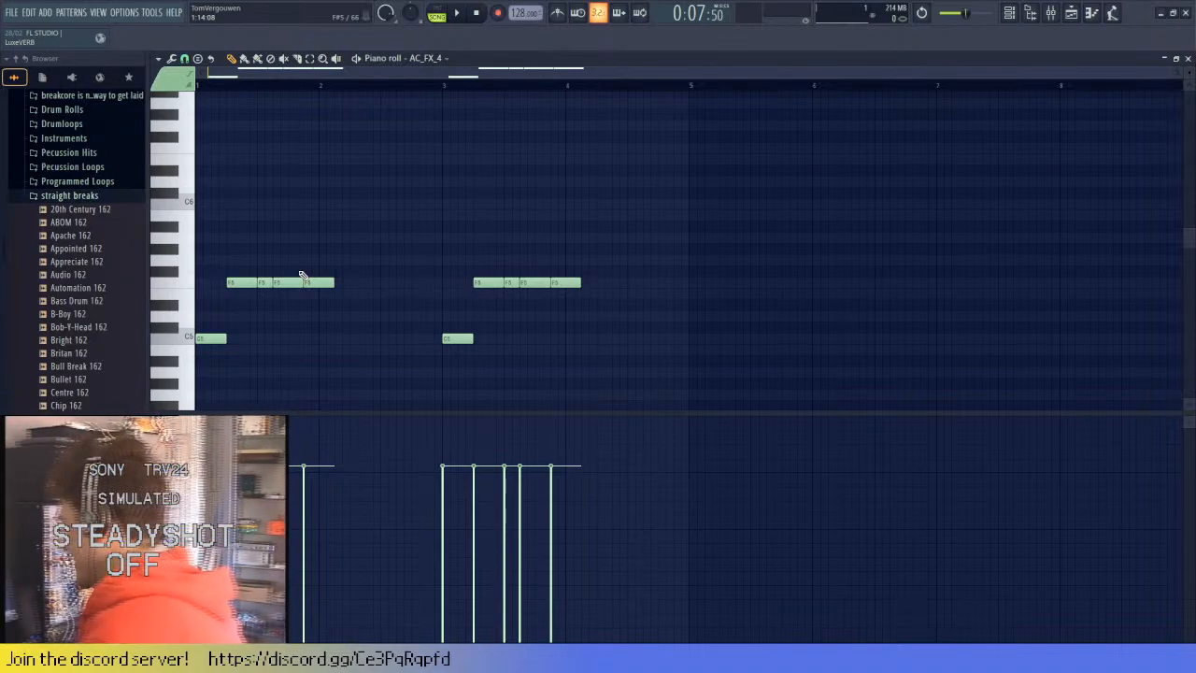
key("space")
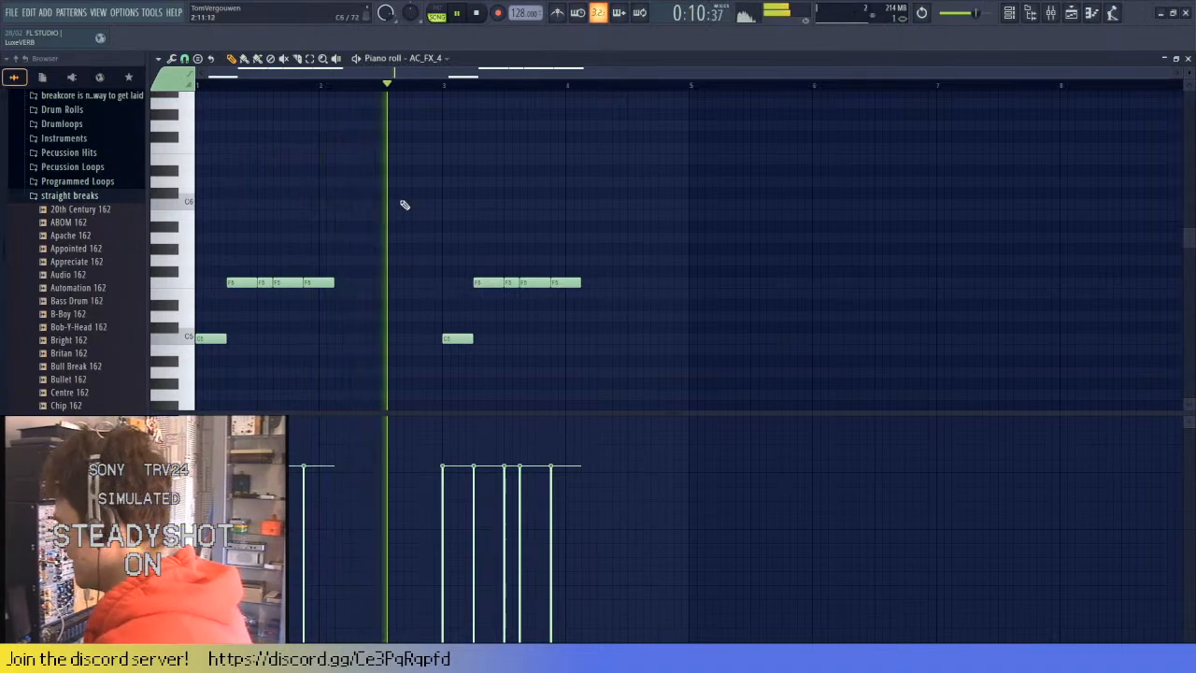
- Close the piano roll and duplicate the flute thing clip on Track 6 to bar 9
left_click(1187, 59)
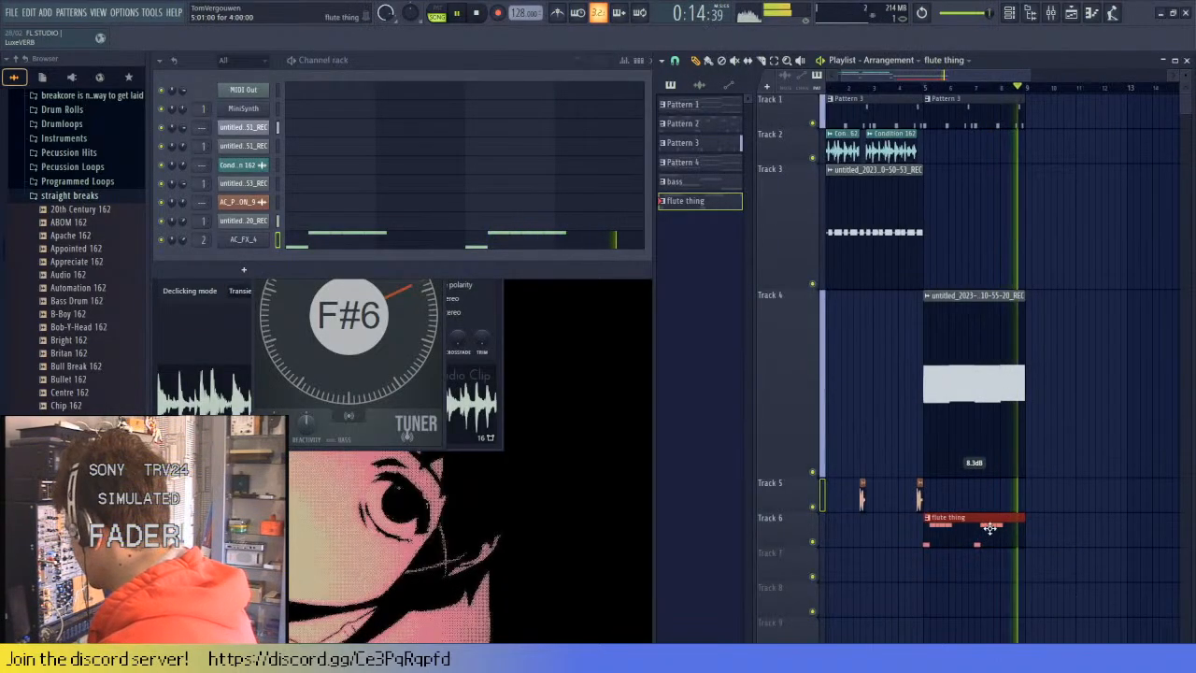
key("ctrl+b")
scroll(869, 177, "down", 2)
key("space")
scroll(868, 178, "left", 1)
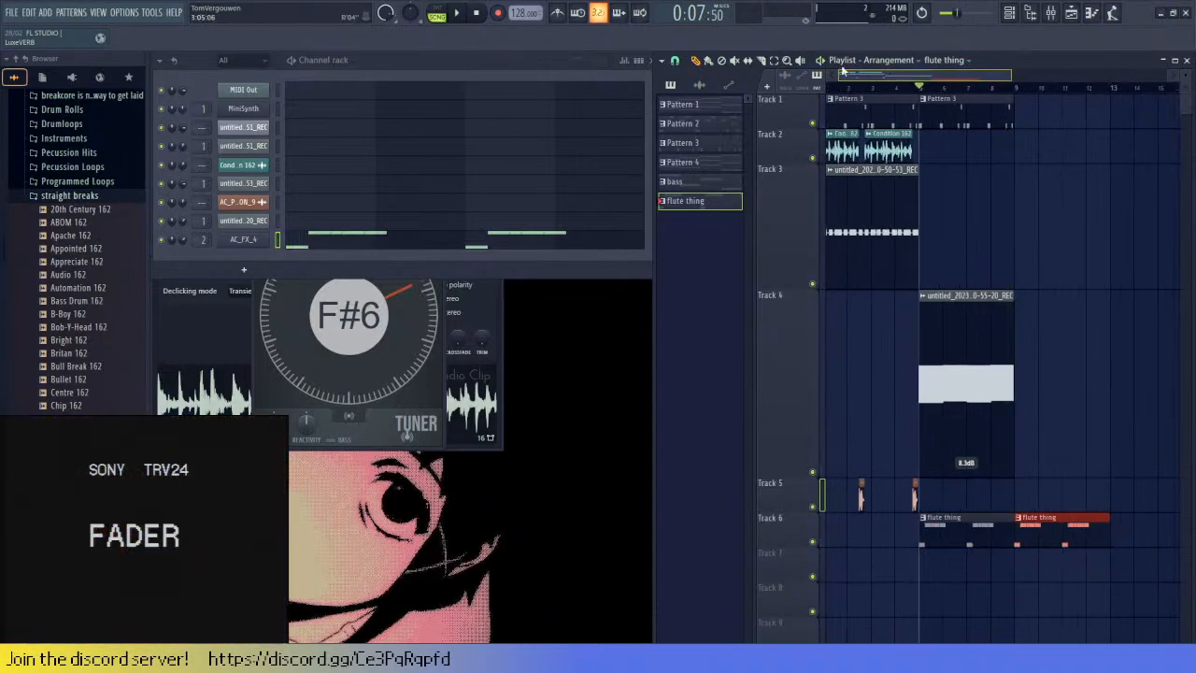
- Duplicate the Condition 162 clips on Track 2 and the recorded audio clip on Track 3 from bar 1 to bar 9
left_click(779, 157)
key("ctrl+b")
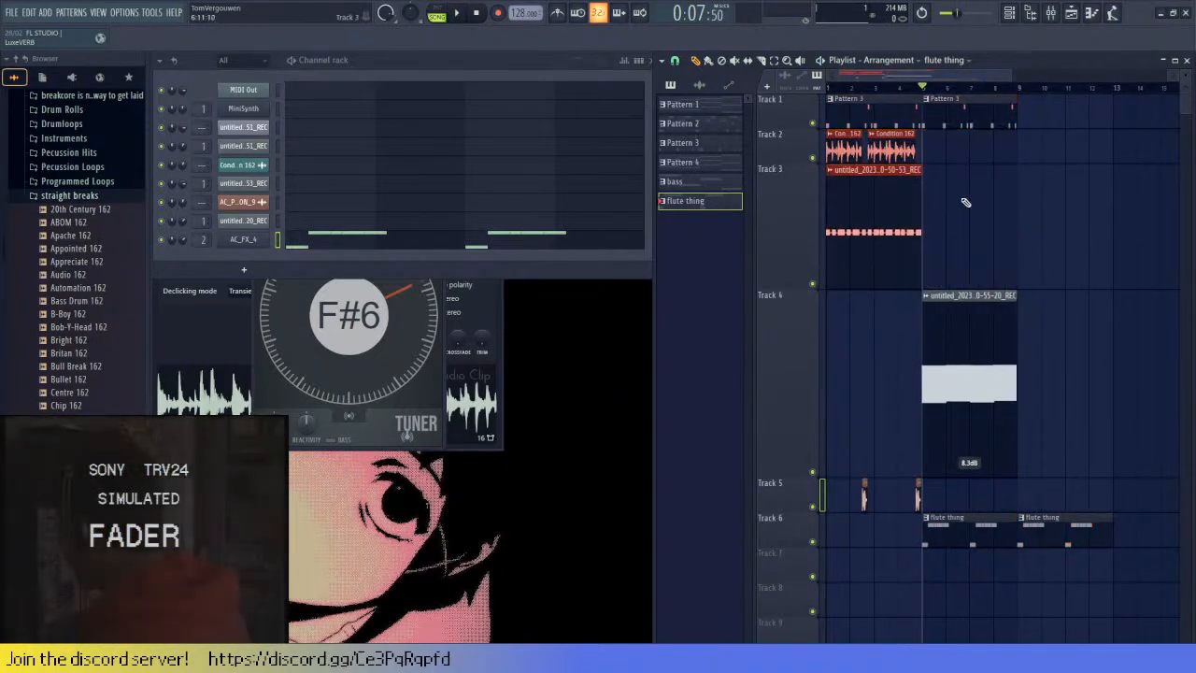
left_click_drag(951, 219, 1043, 219)
scroll(1042, 219, "up", 3)
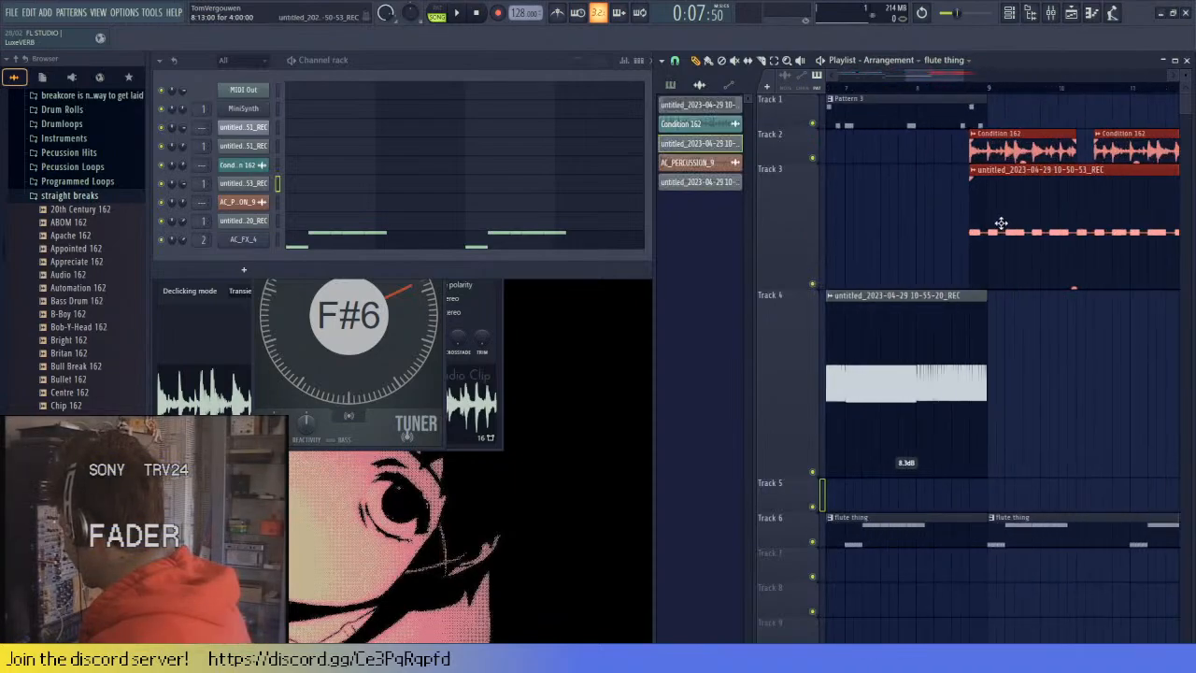
scroll(1007, 182, "down", 3)
- Add Pattern 3 on Track 1 and a copy of the Track 4 recording at bar 9, auditioning the section
left_click(993, 98)
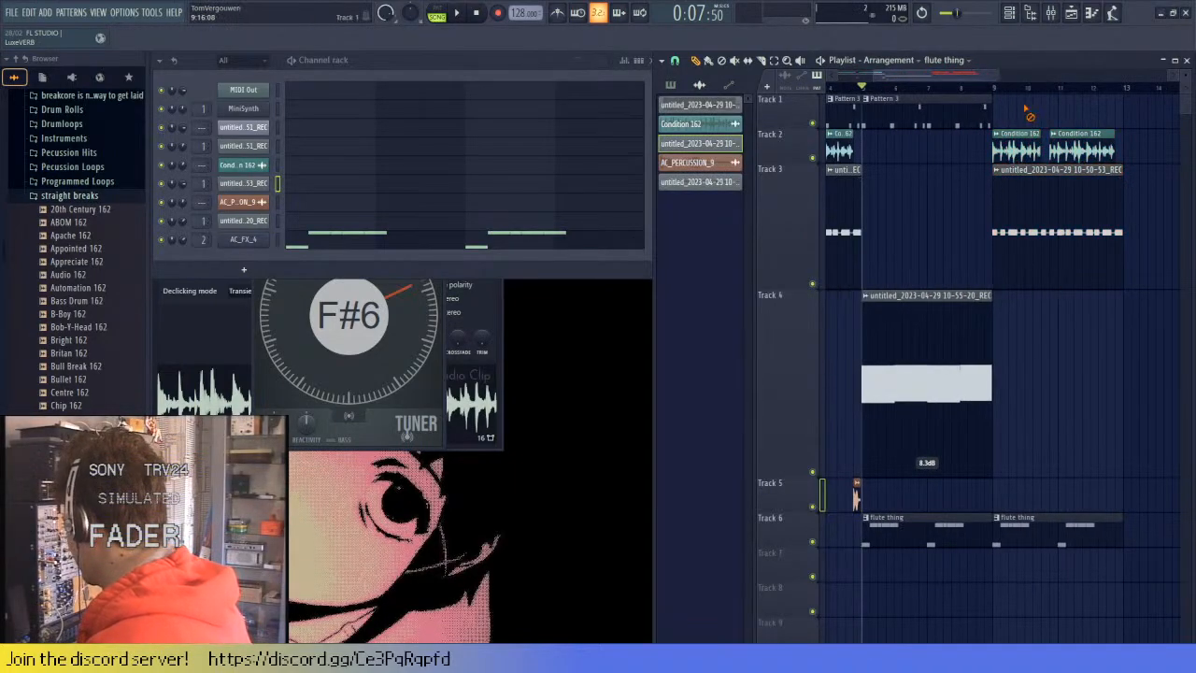
key("space")
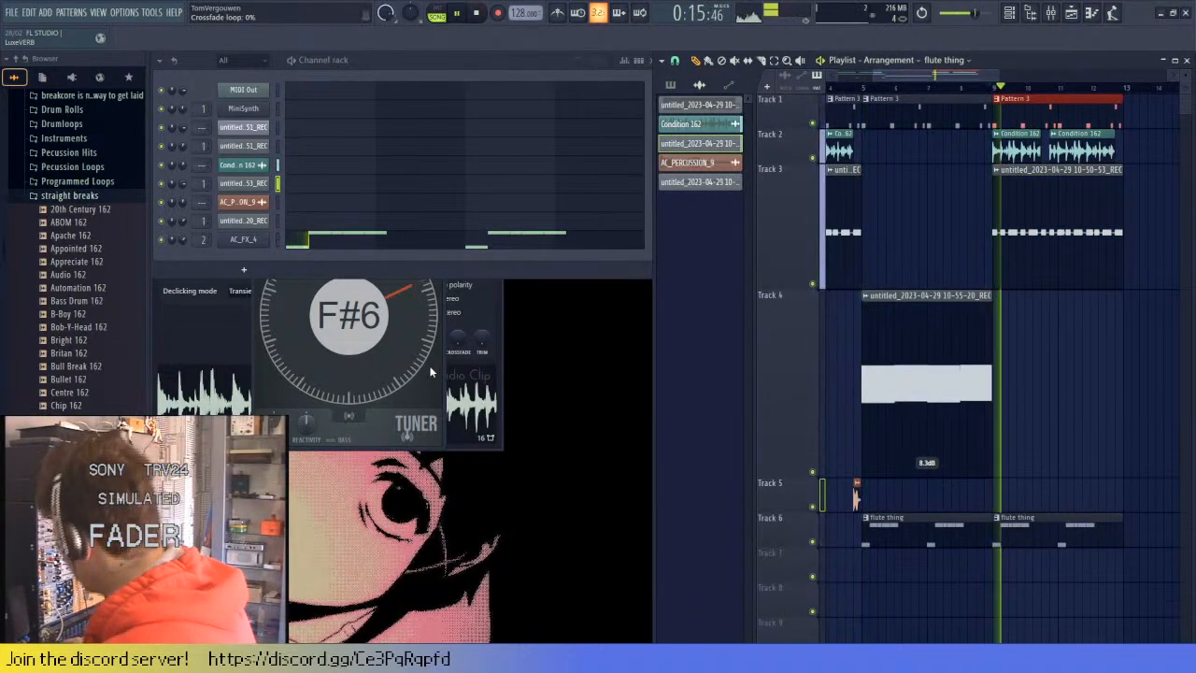
left_click(949, 455)
key("ctrl+b")
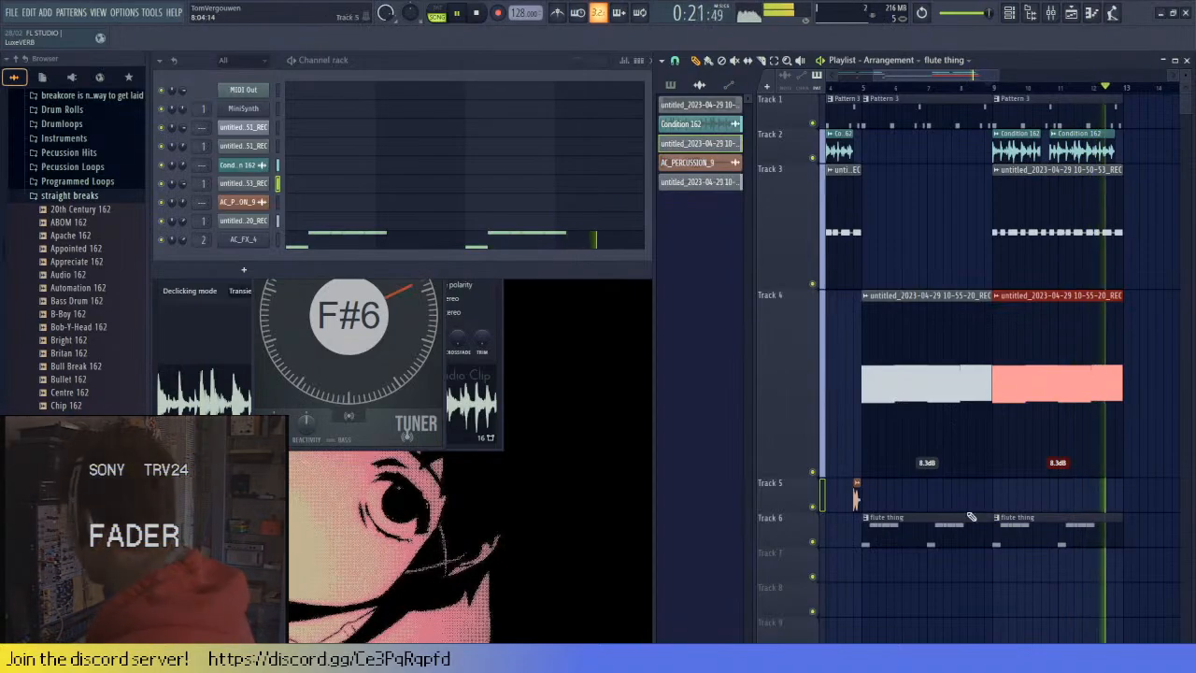
key("space")
- Place AC_PERCUSSION_9 hits on Track 5 at beat 3 of bar 10 and beat 4 of bar 12
left_click(856, 498)
scroll(982, 500, "up", 2)
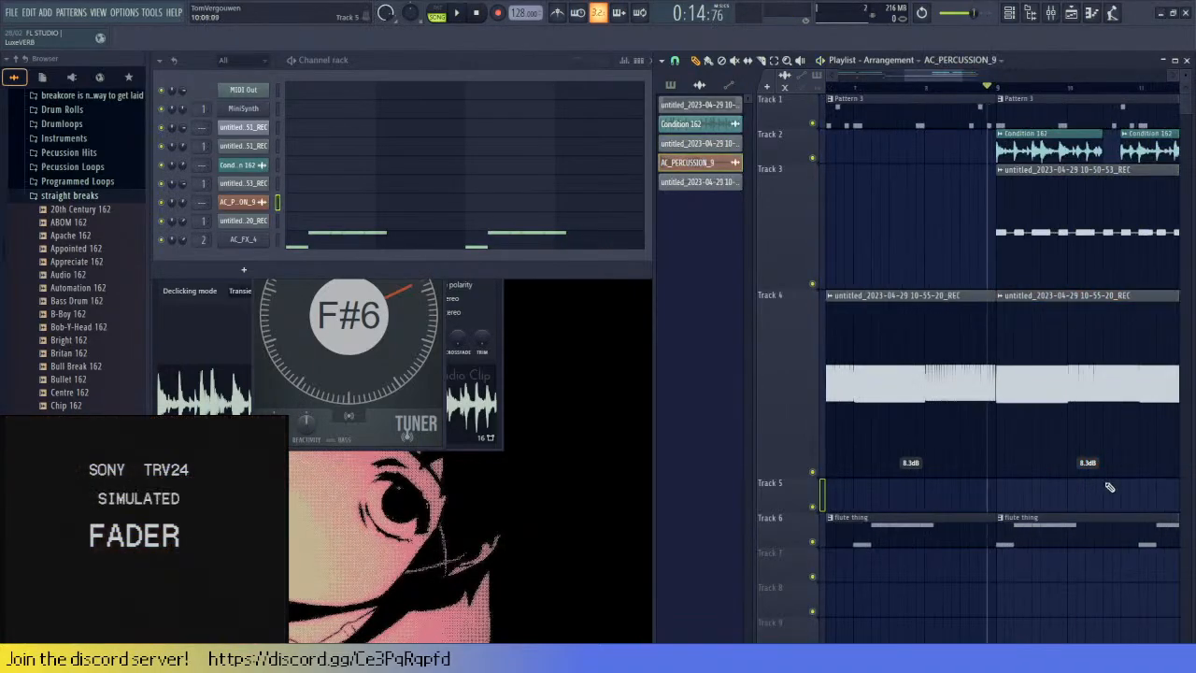
scroll(1109, 487, "up", 4)
left_click(1042, 498)
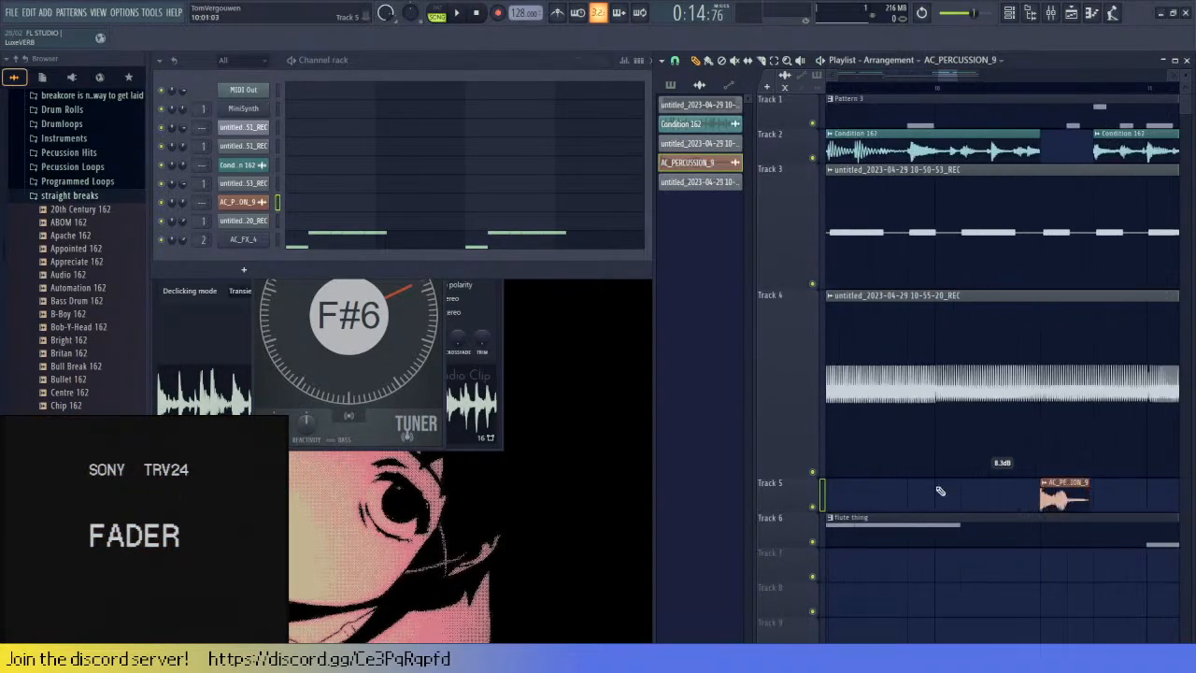
scroll(940, 490, "down", 4)
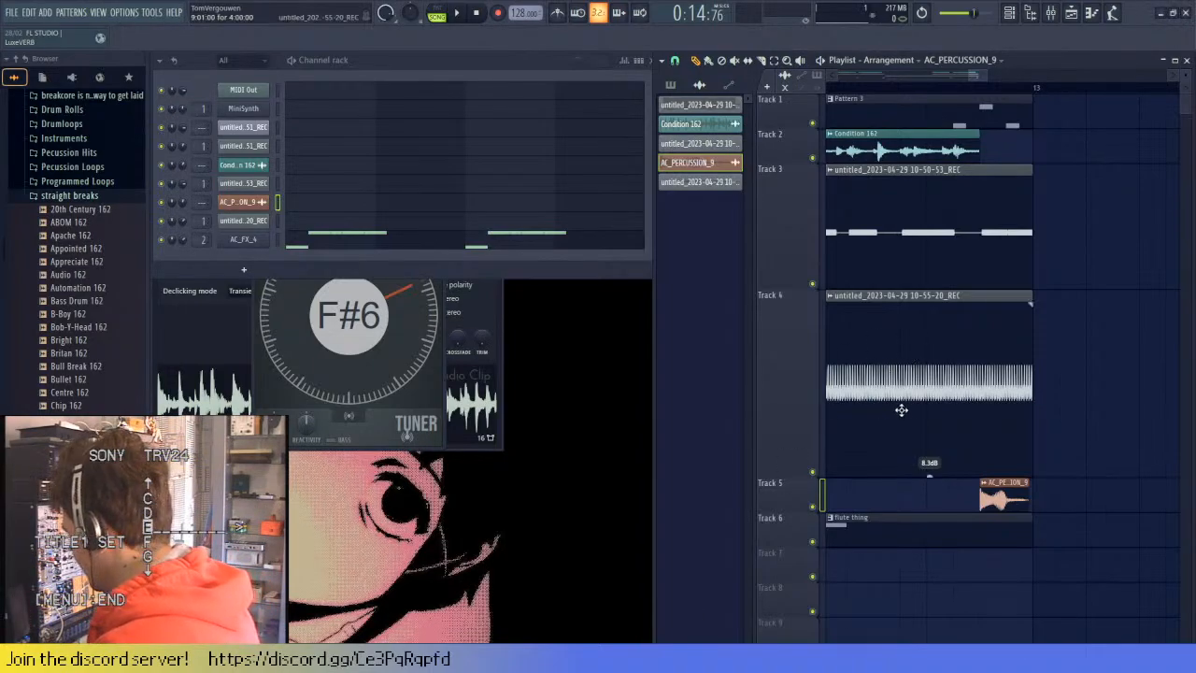
scroll(901, 410, "left", 5)
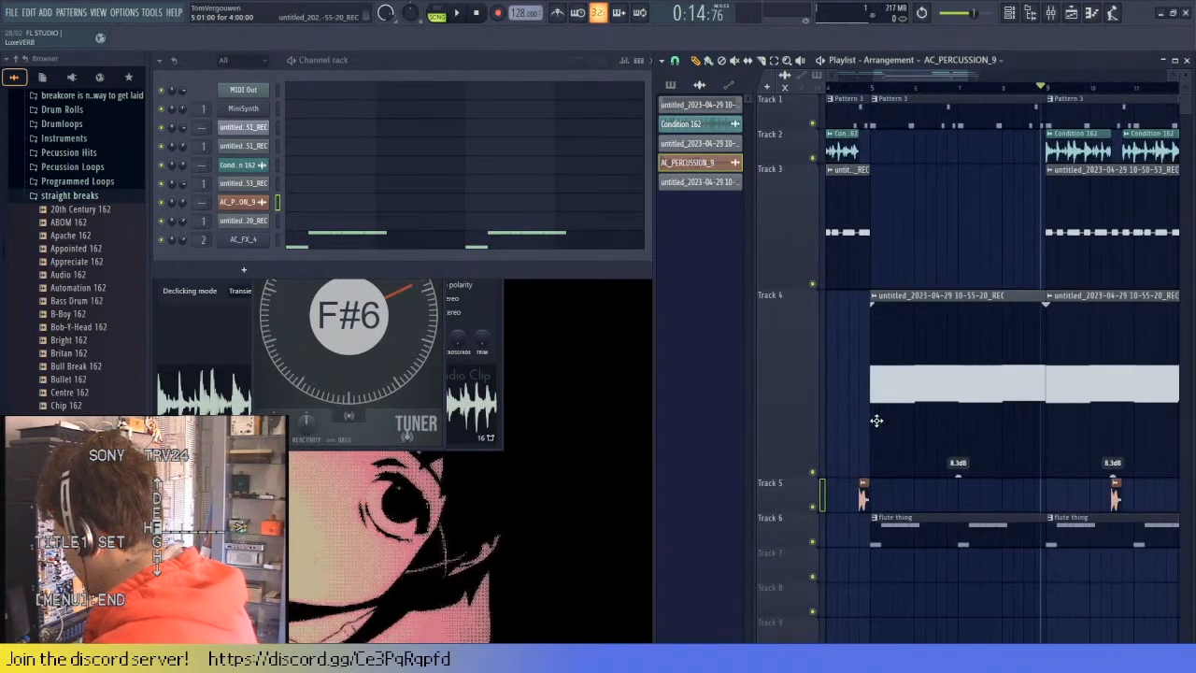
scroll(876, 420, "up", 4)
left_click(953, 313)
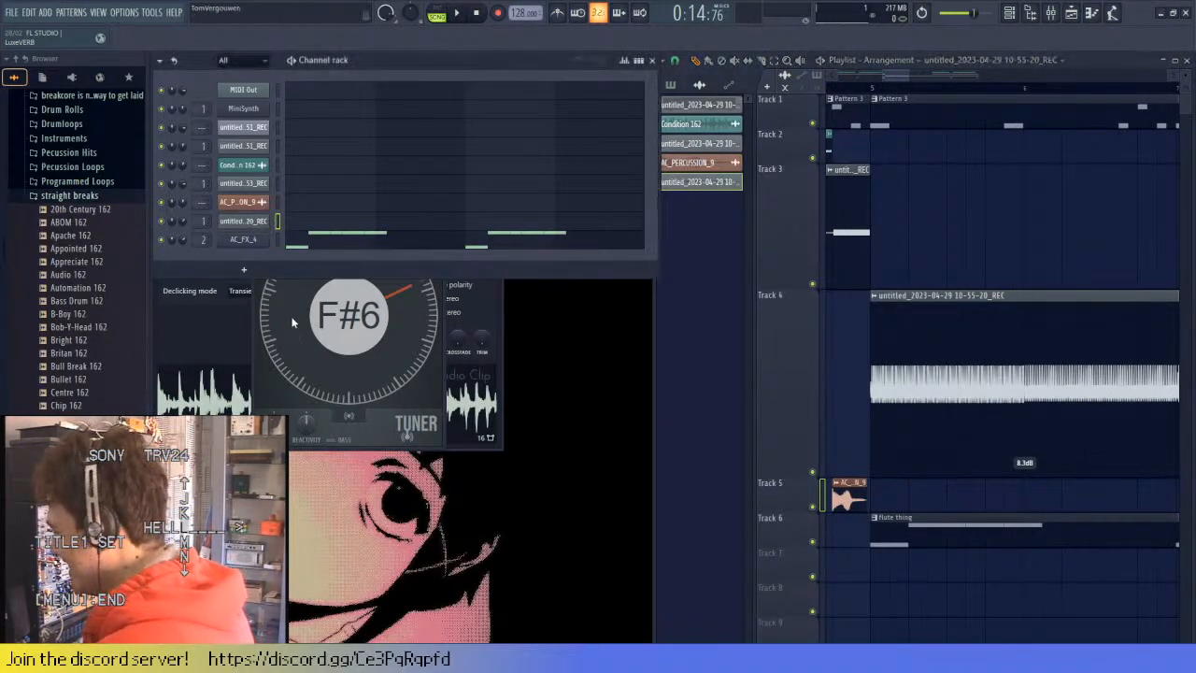
left_click(428, 224)
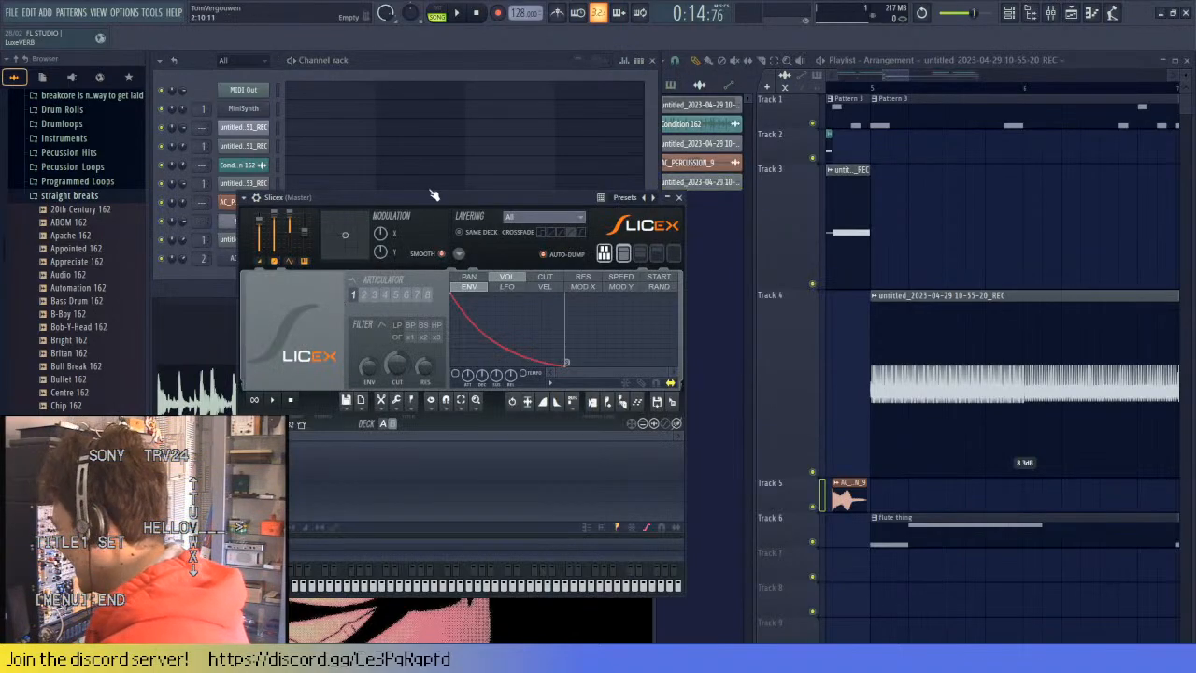
left_click_drag(432, 195, 572, 214)
left_click(240, 241)
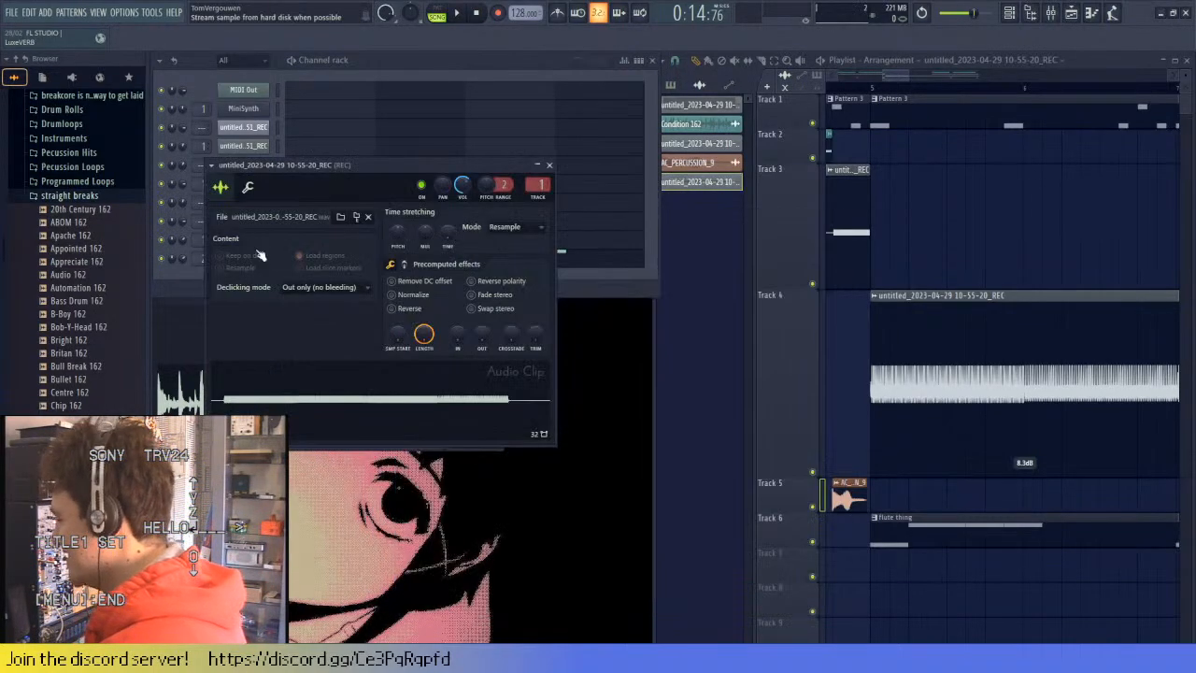
left_click_drag(390, 162, 389, 304)
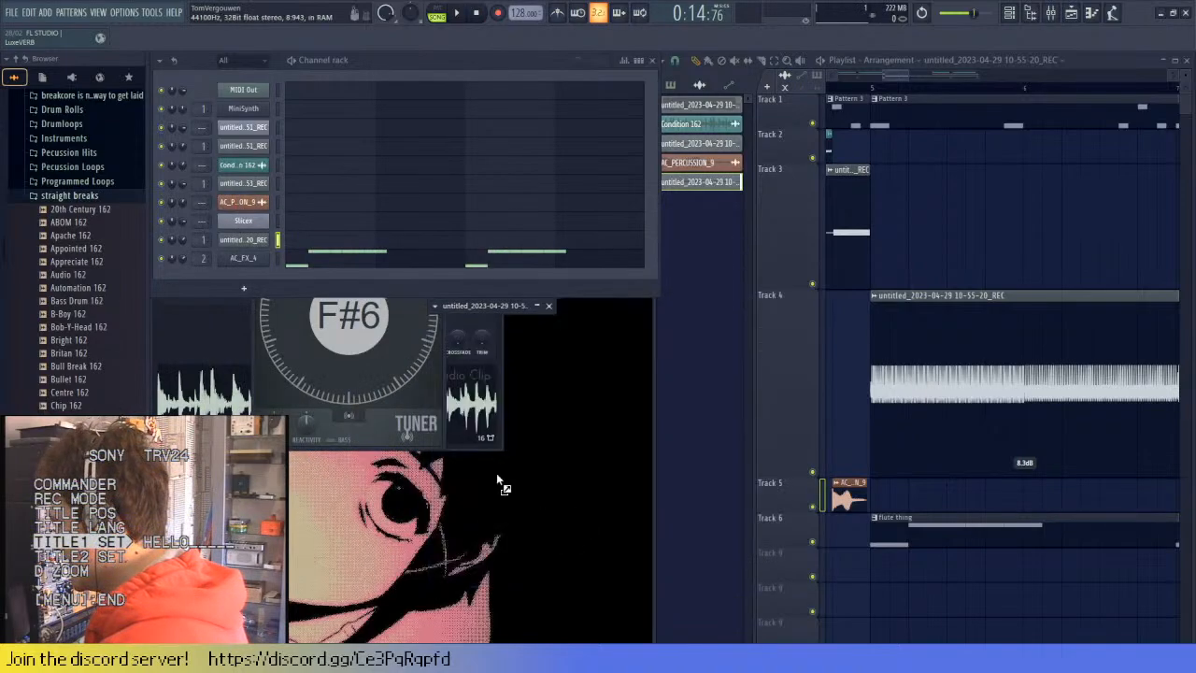
left_click(240, 224)
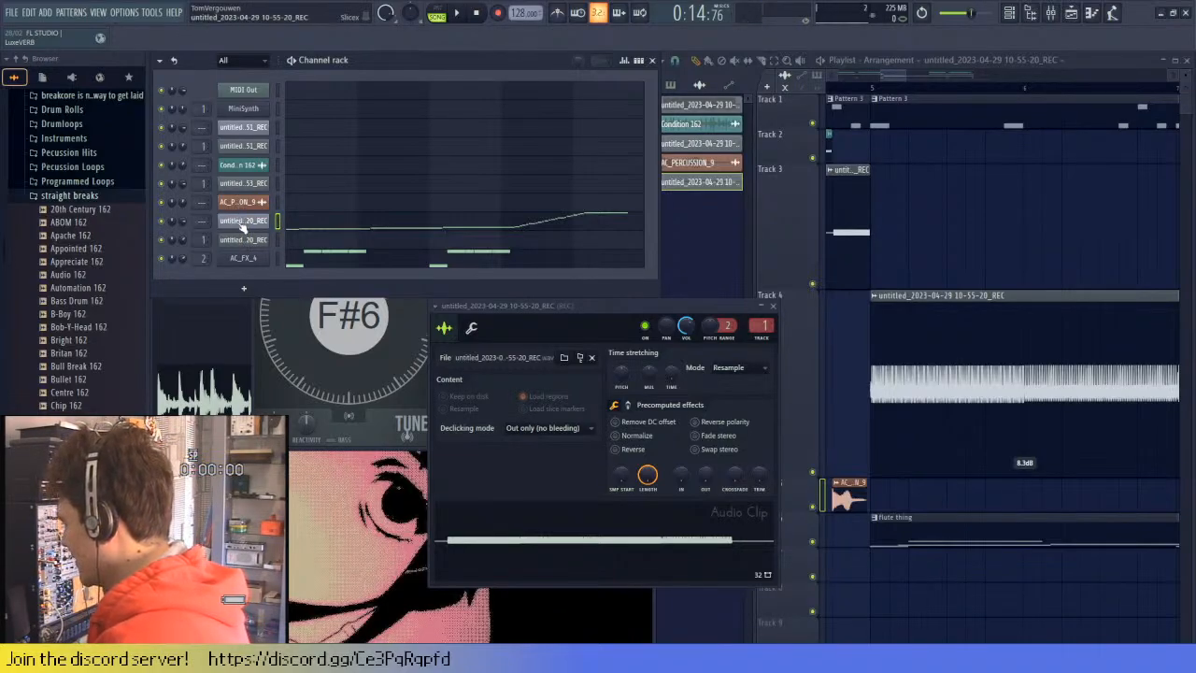
left_click(243, 220)
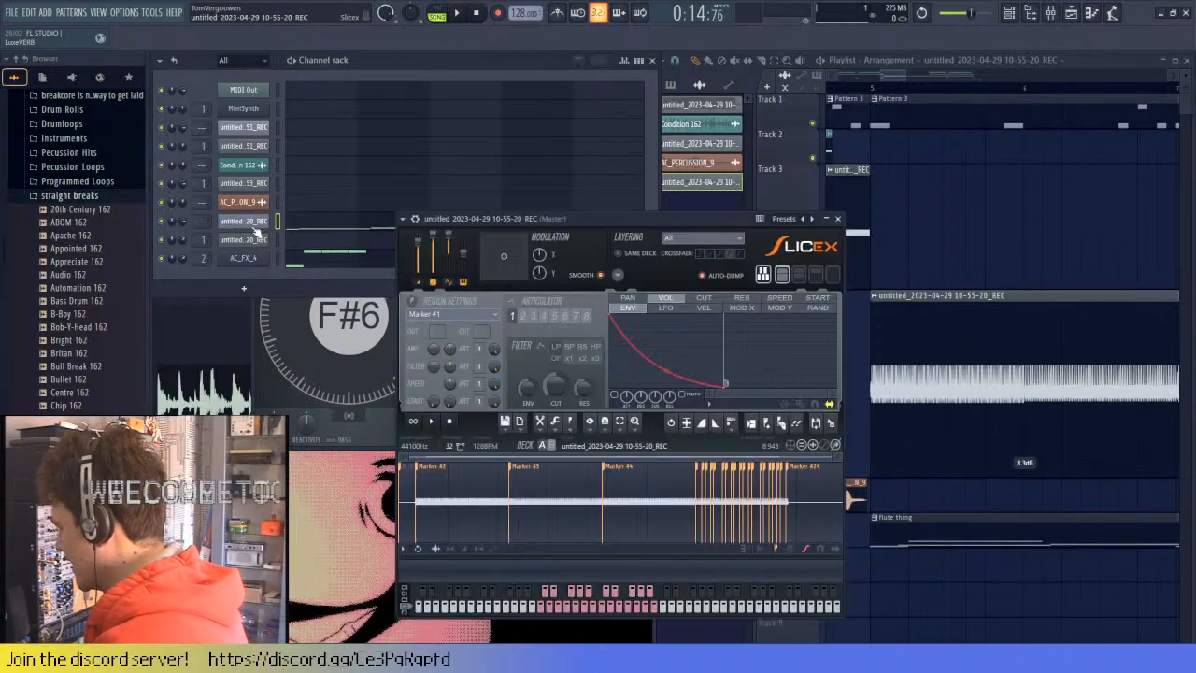
- Audition the long slices and several short end slices of the bass recording in Slicex
left_click(697, 504)
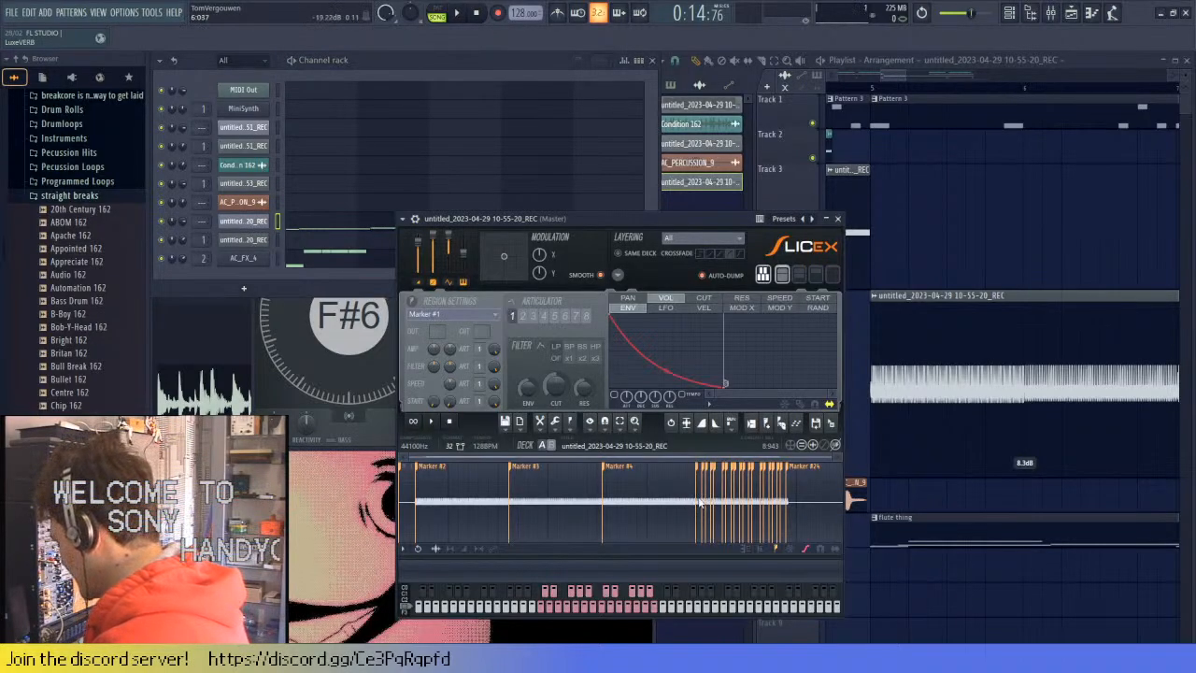
left_click(717, 505)
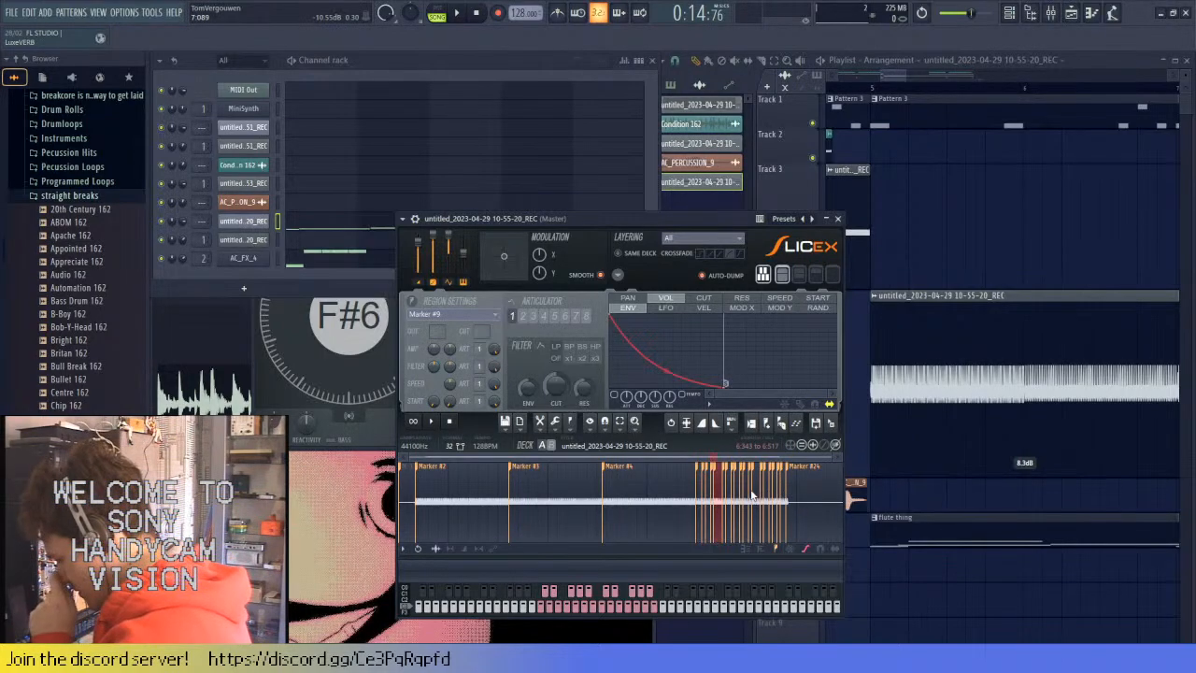
left_click(753, 495)
left_click(638, 489)
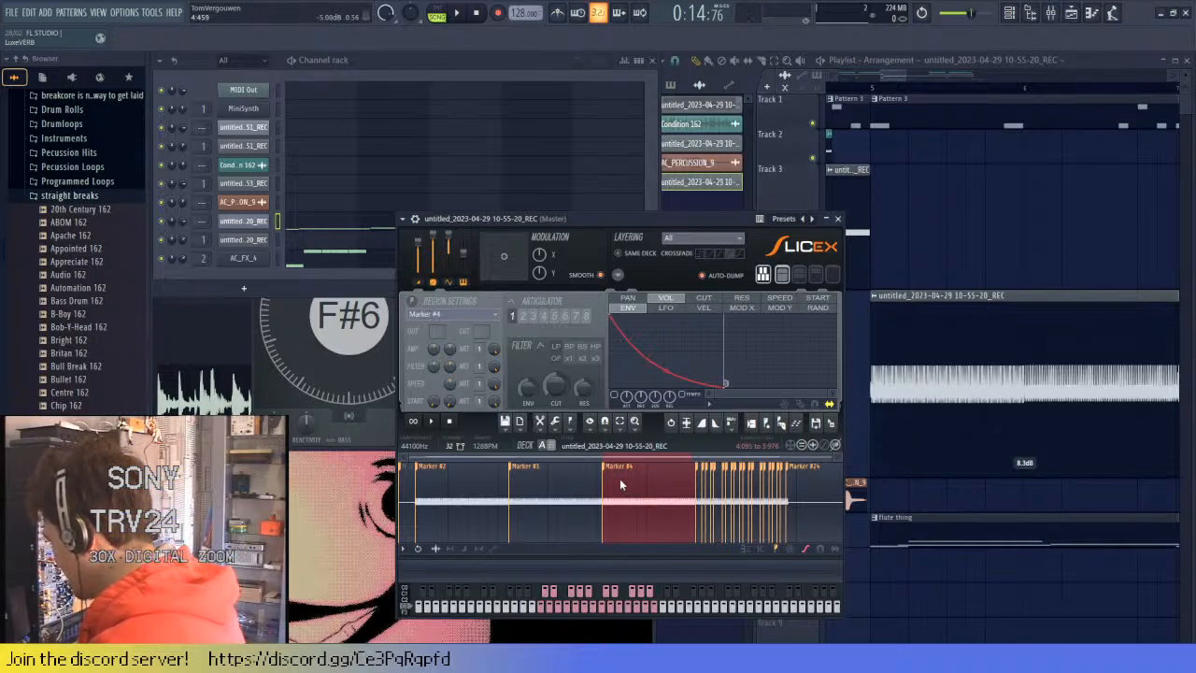
left_click(475, 504)
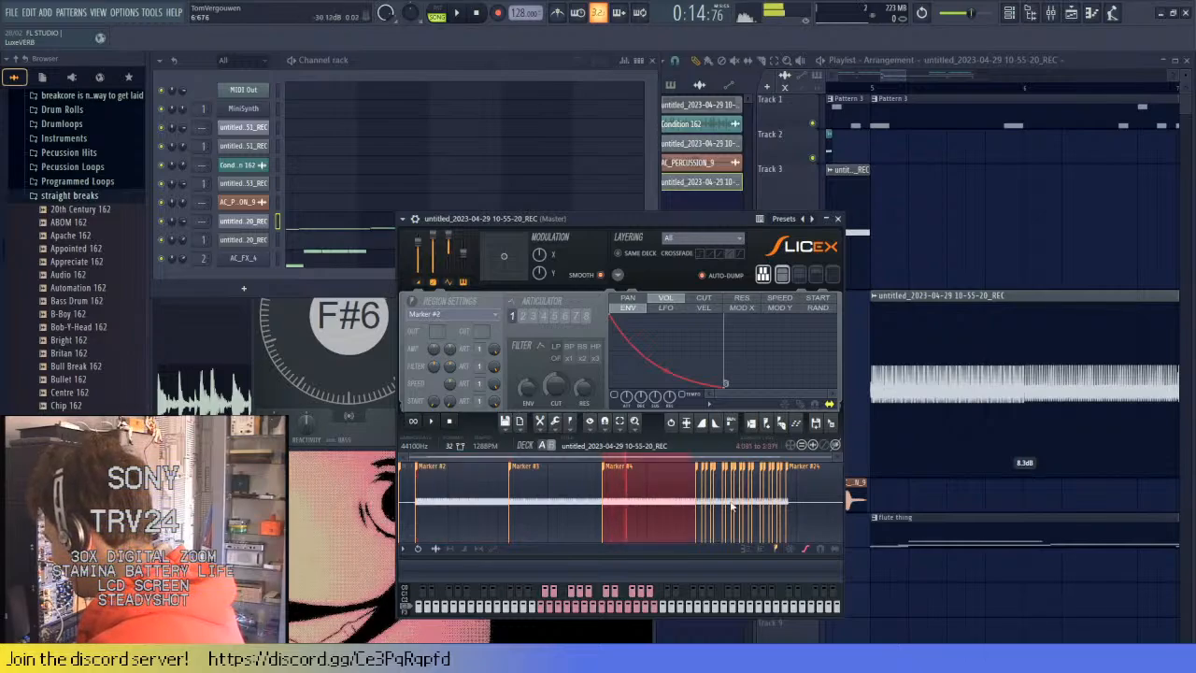
- Delete the surplus slice markers between Marker #5 and the end marker, audition the merged slice and close Slicex
left_click(698, 504)
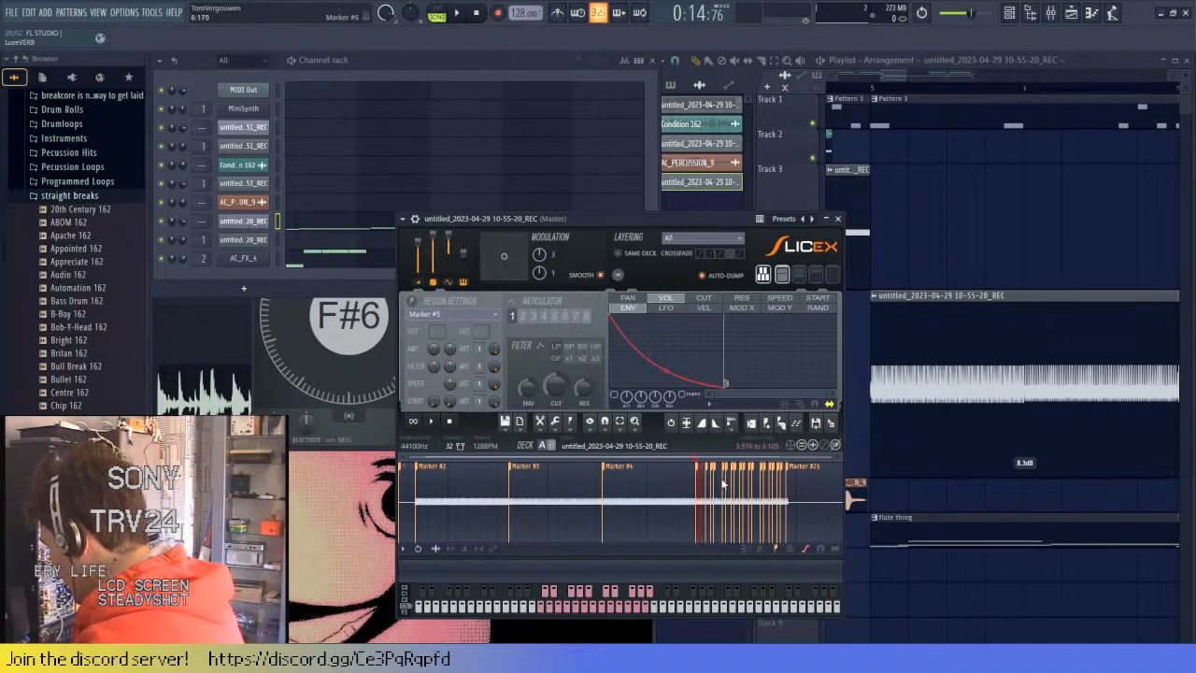
left_click(718, 483)
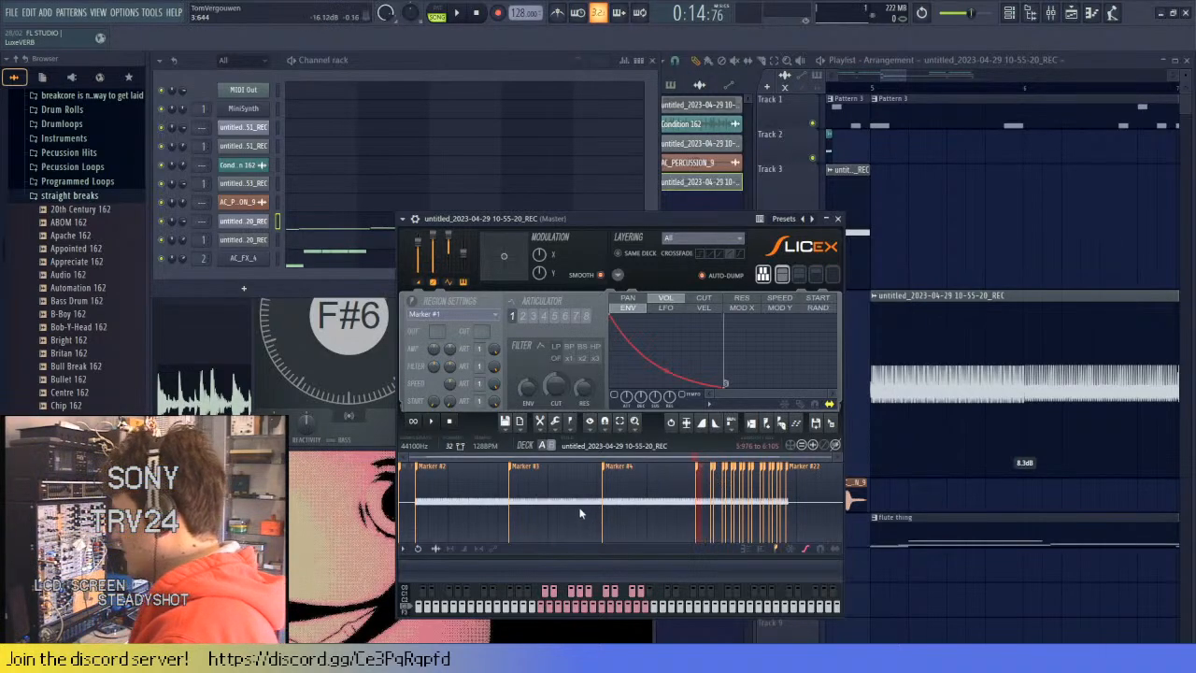
left_click(737, 481)
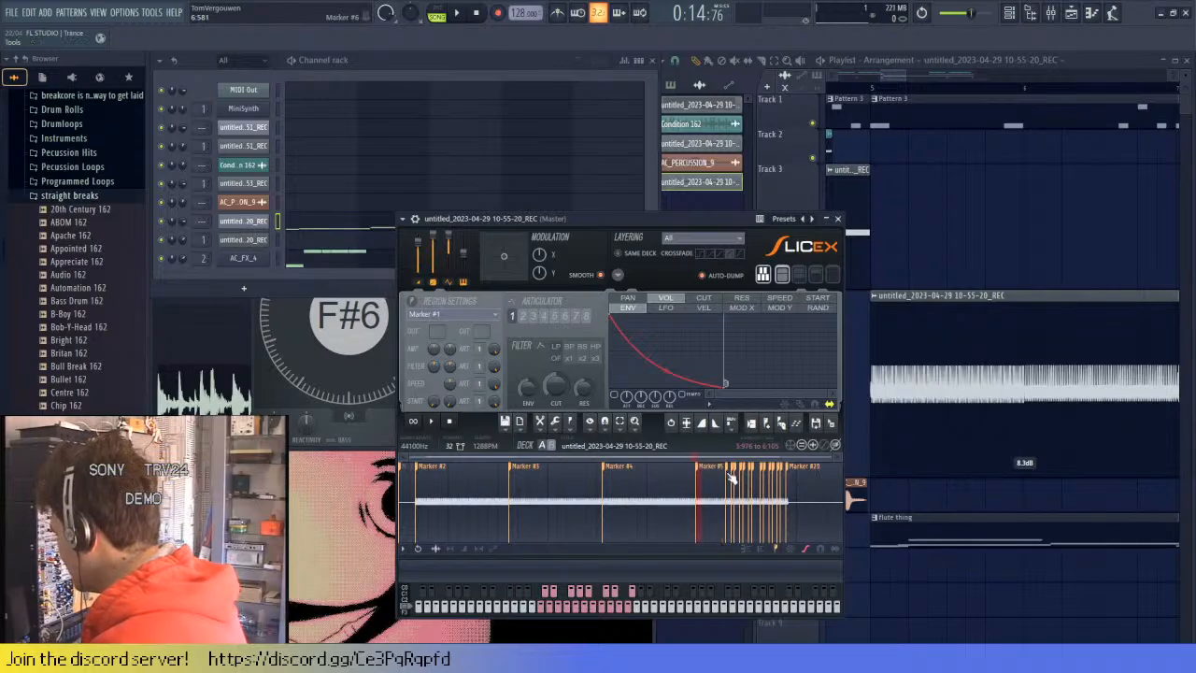
left_click(738, 474)
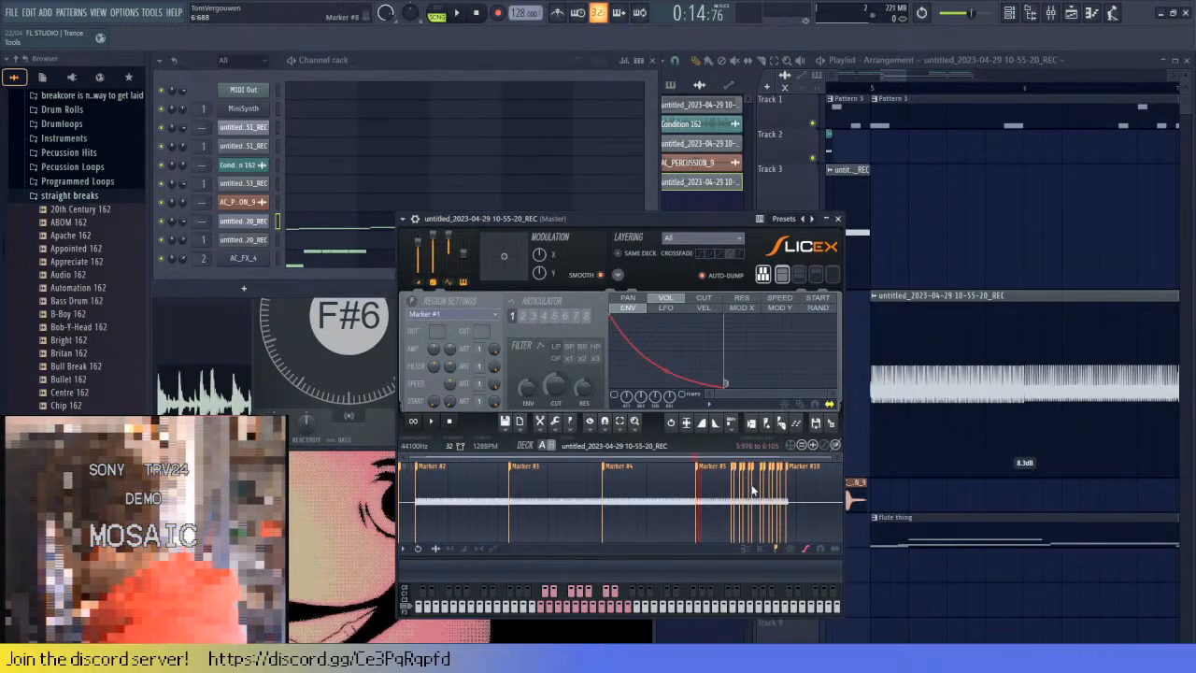
left_click(738, 474)
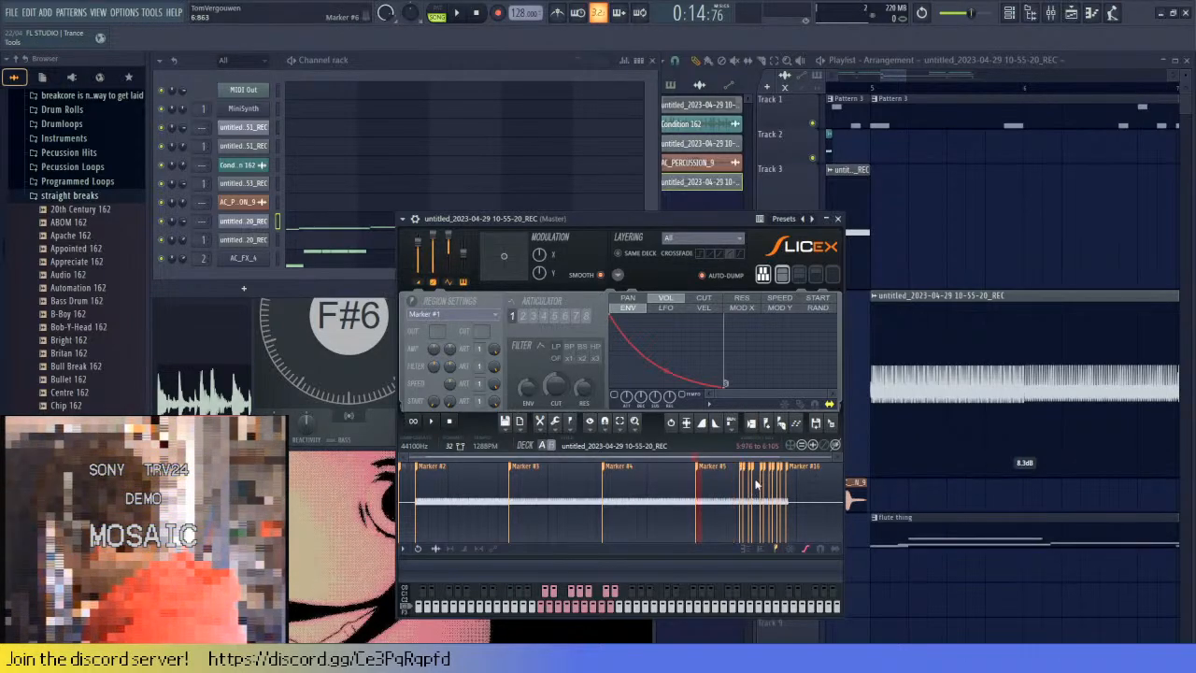
left_click(743, 471)
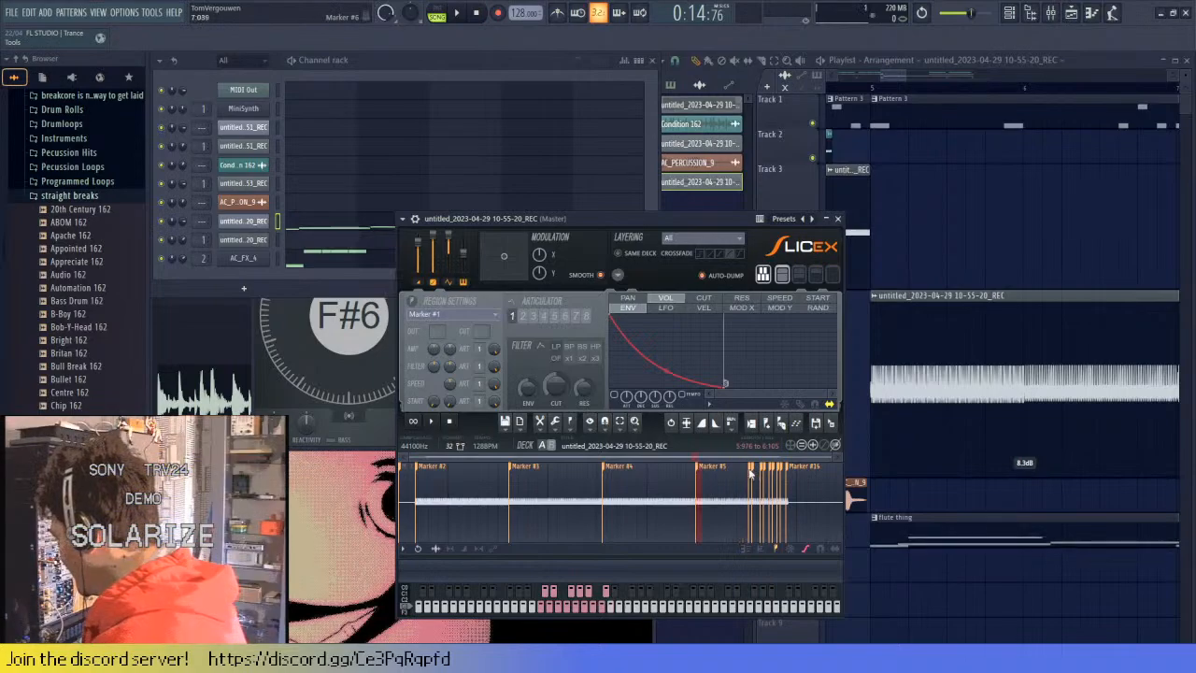
left_click(750, 474)
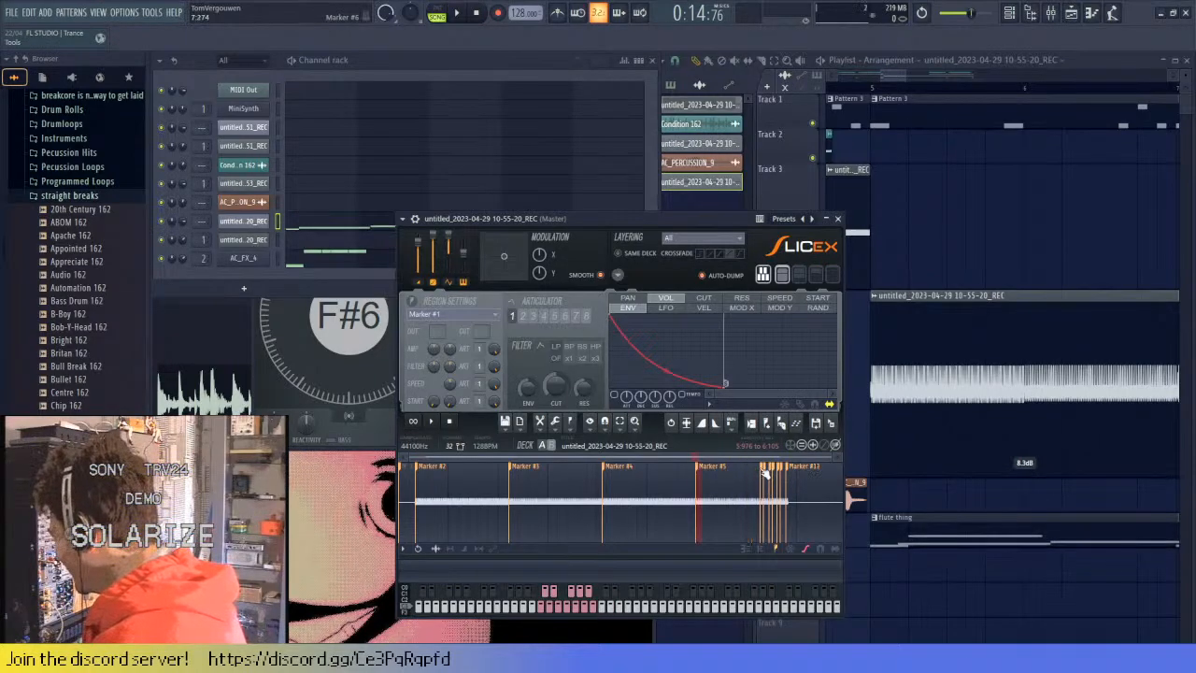
left_click(776, 481)
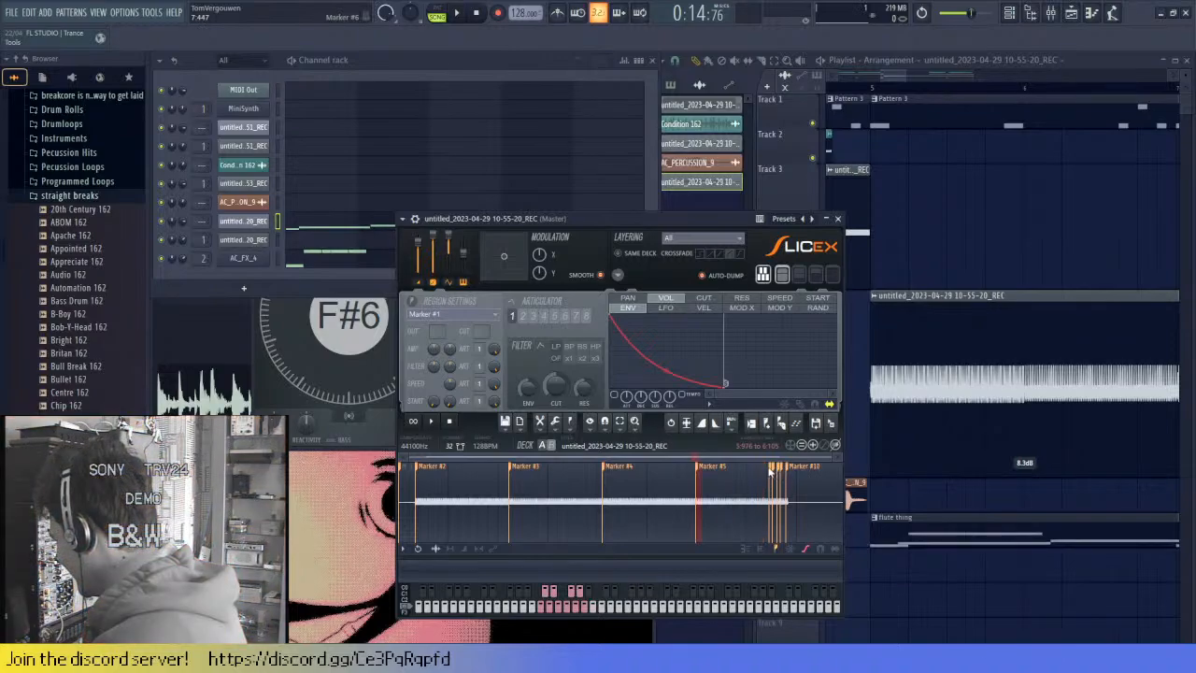
left_click(780, 478)
left_click(785, 475)
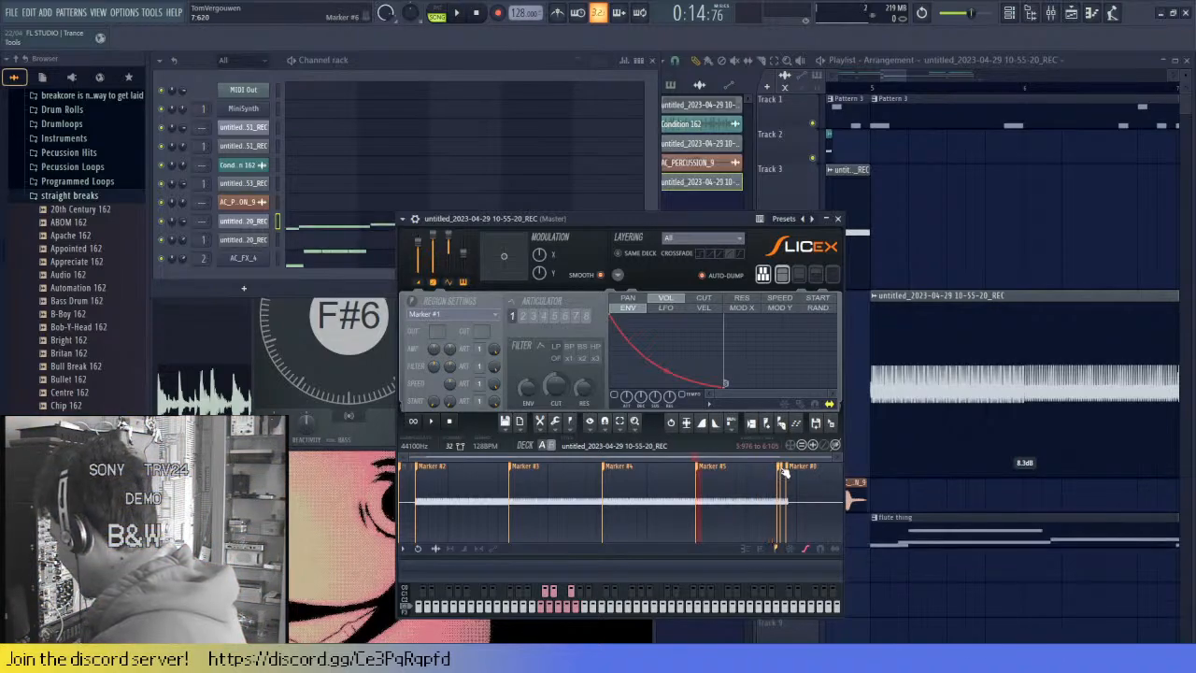
left_click(785, 477)
left_click(785, 494)
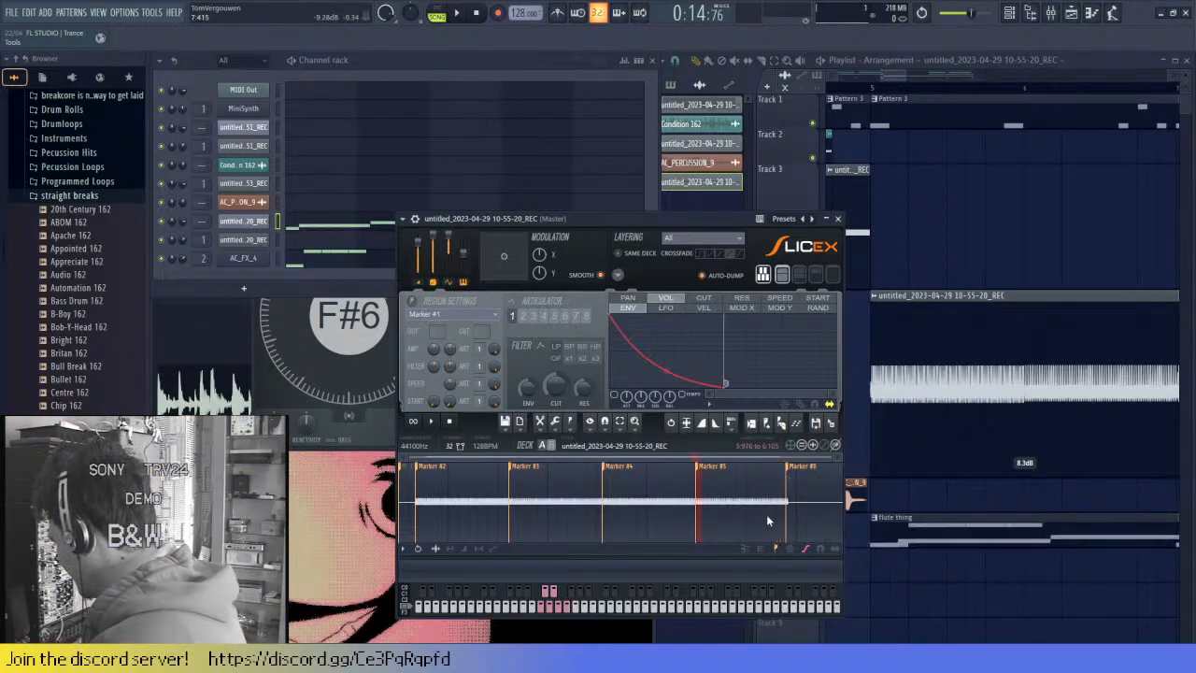
left_click(731, 503)
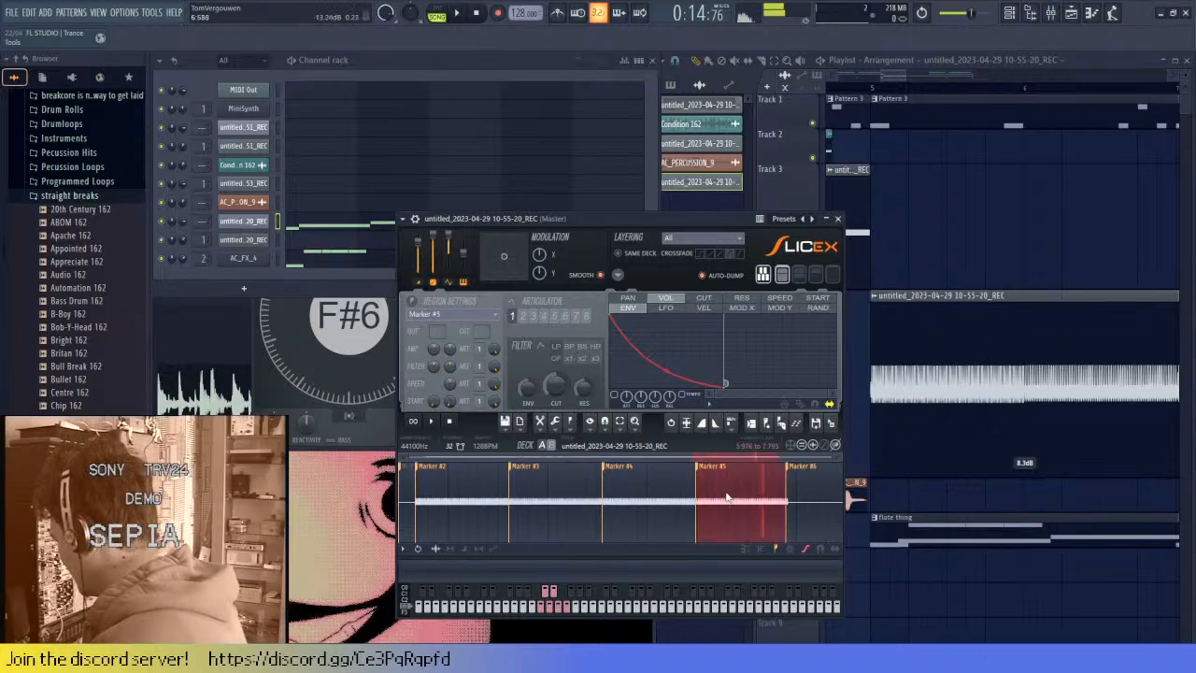
left_click(839, 219)
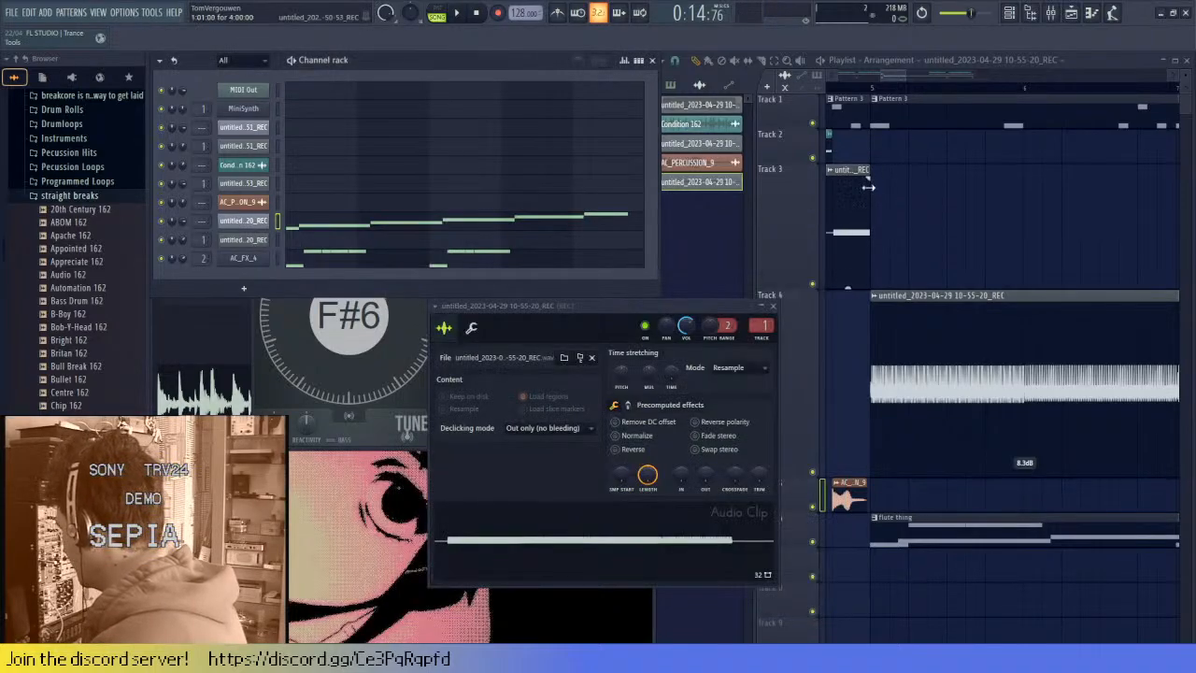
- Clear the notes Slicex dumped into the flute thing pattern on the sliced recording's channel
scroll(870, 200, "down", 5)
scroll(871, 200, "down", 3)
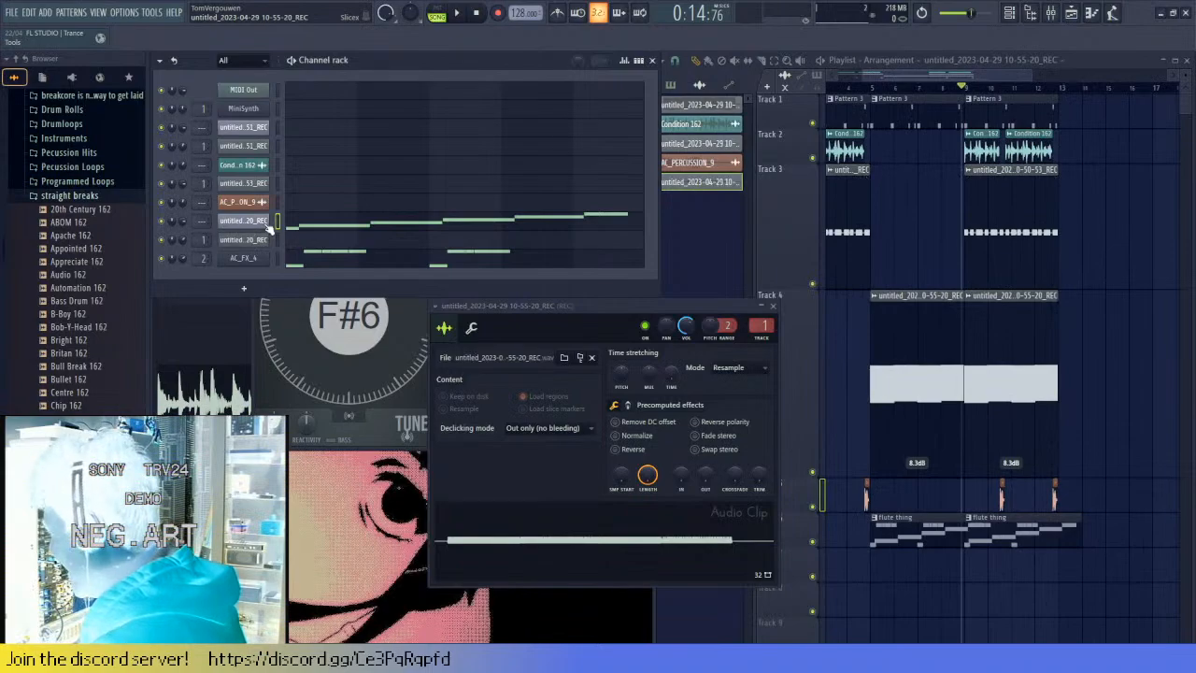
right_click(410, 227)
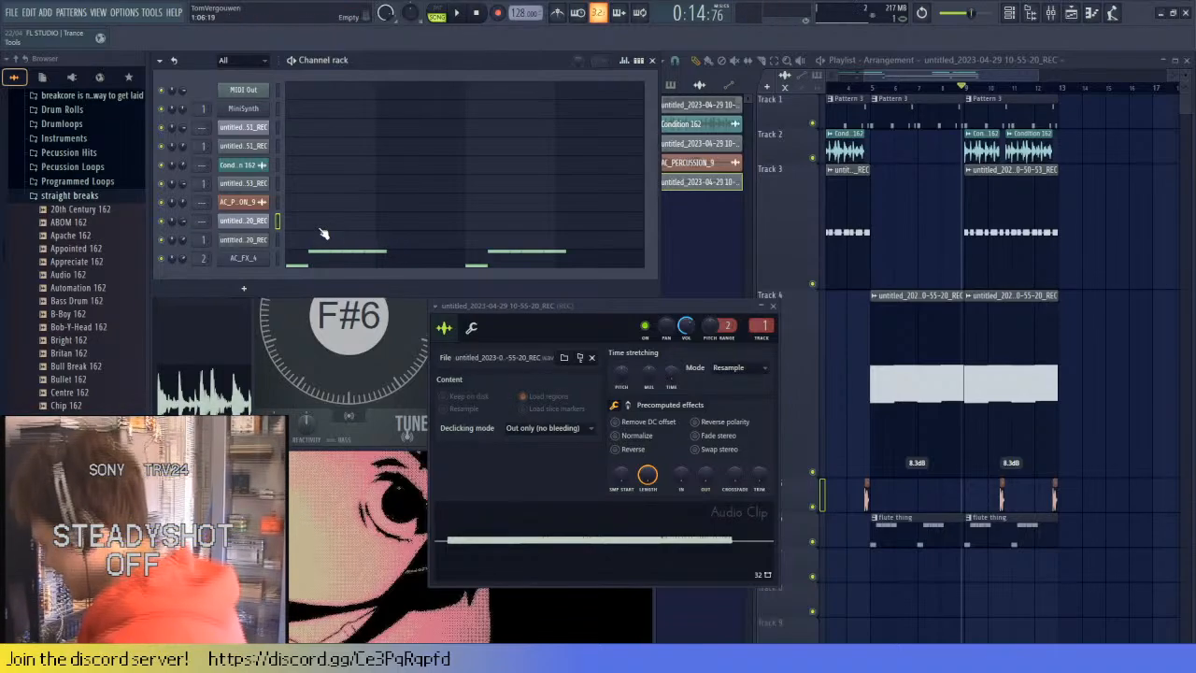
- Create a new pattern named bass, place it on Track 7 at bar 5 and set the playback position there
key("F4")
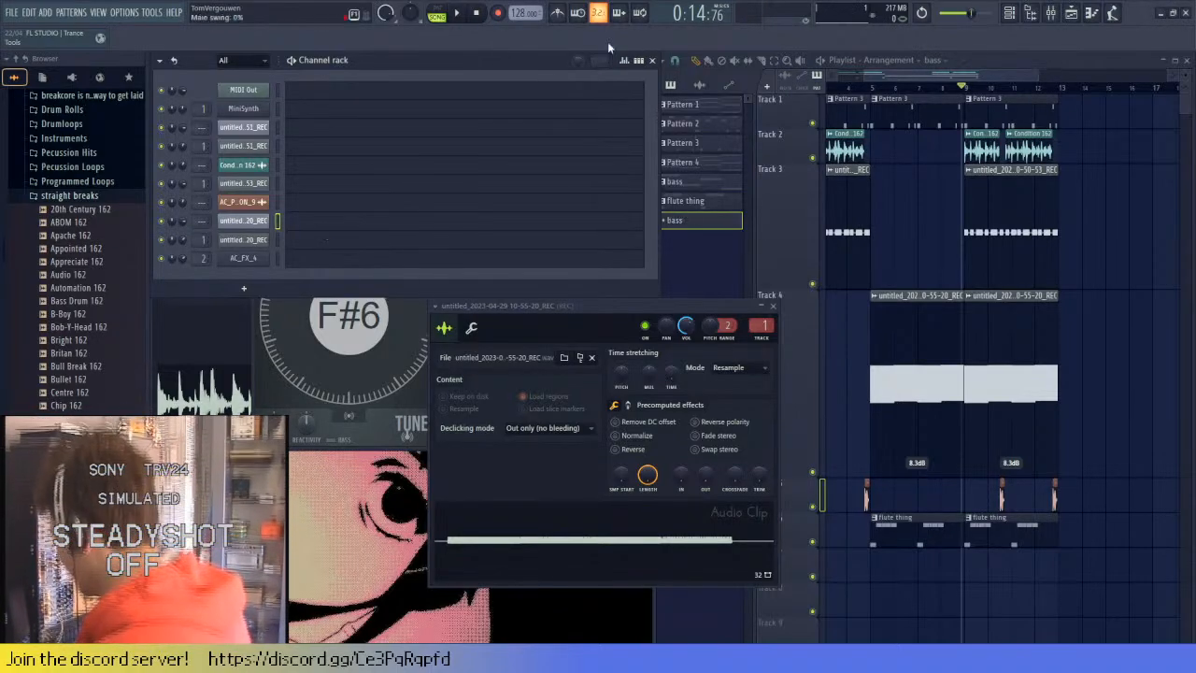
scroll(862, 581, "up", 5)
left_click(918, 573)
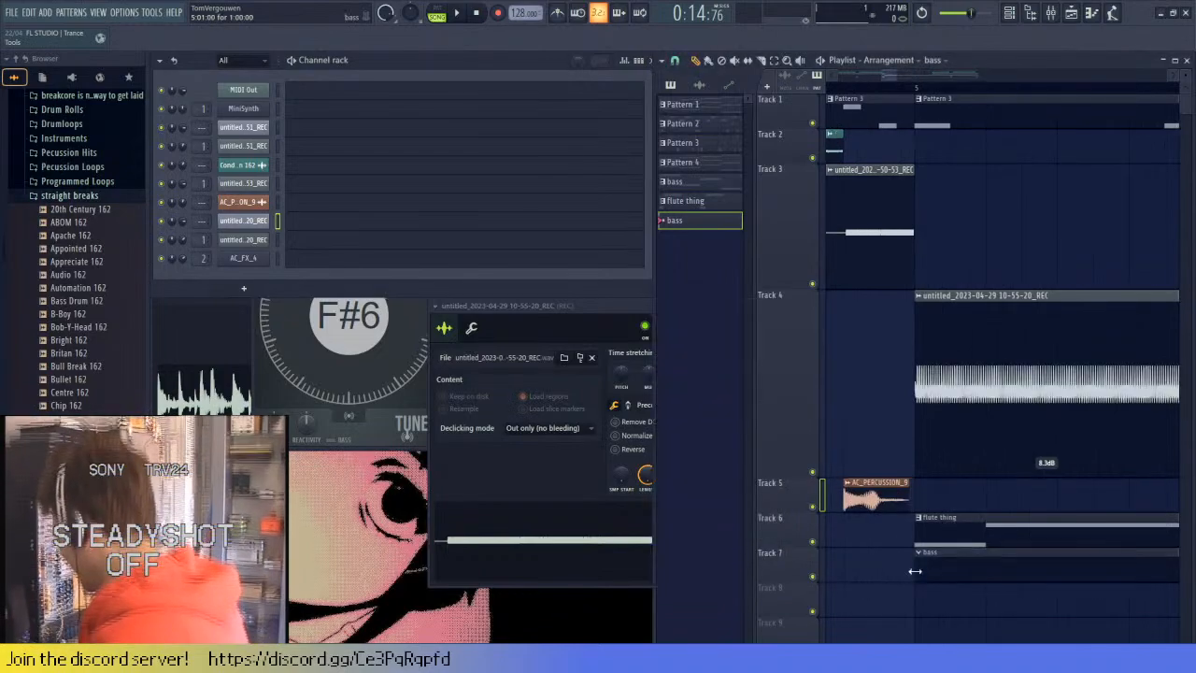
scroll(921, 550, "down", 2)
scroll(947, 489, "up", 3)
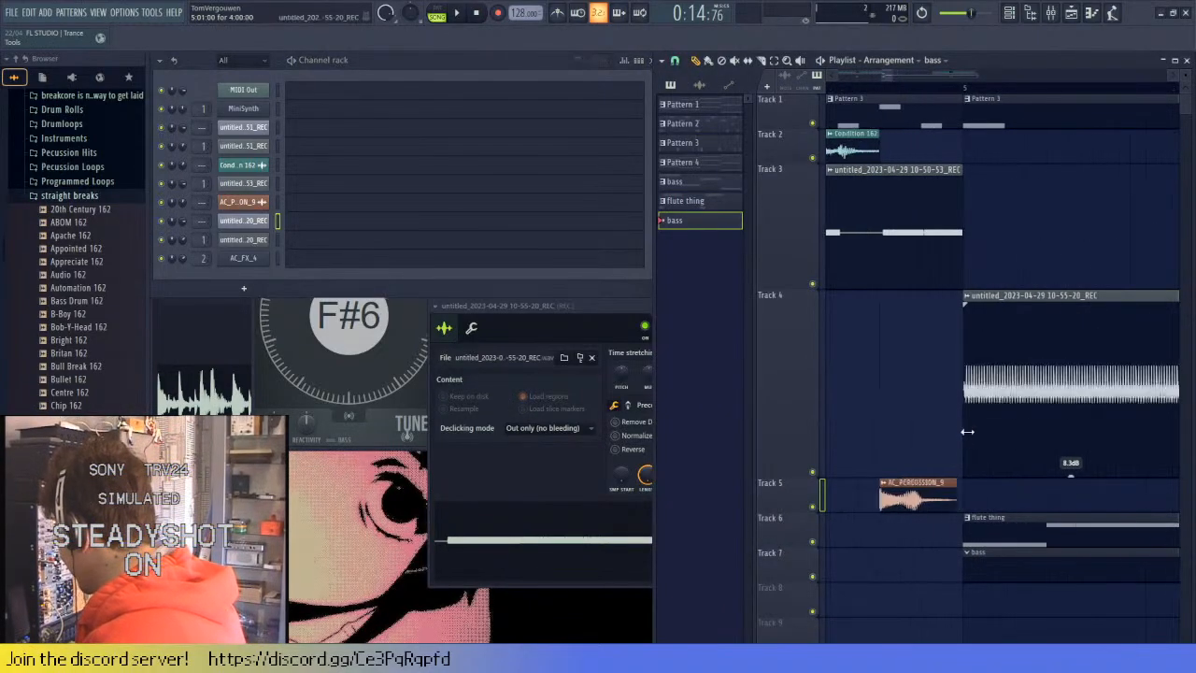
scroll(967, 431, "up", 3)
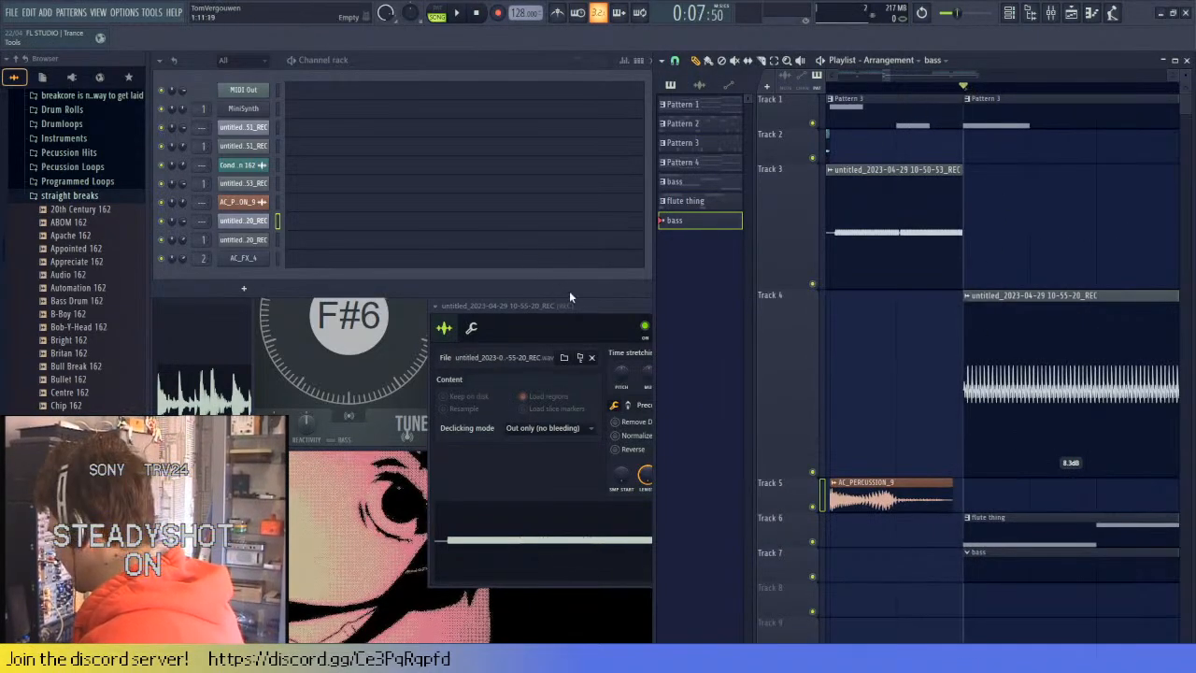
scroll(929, 303, "down", 5)
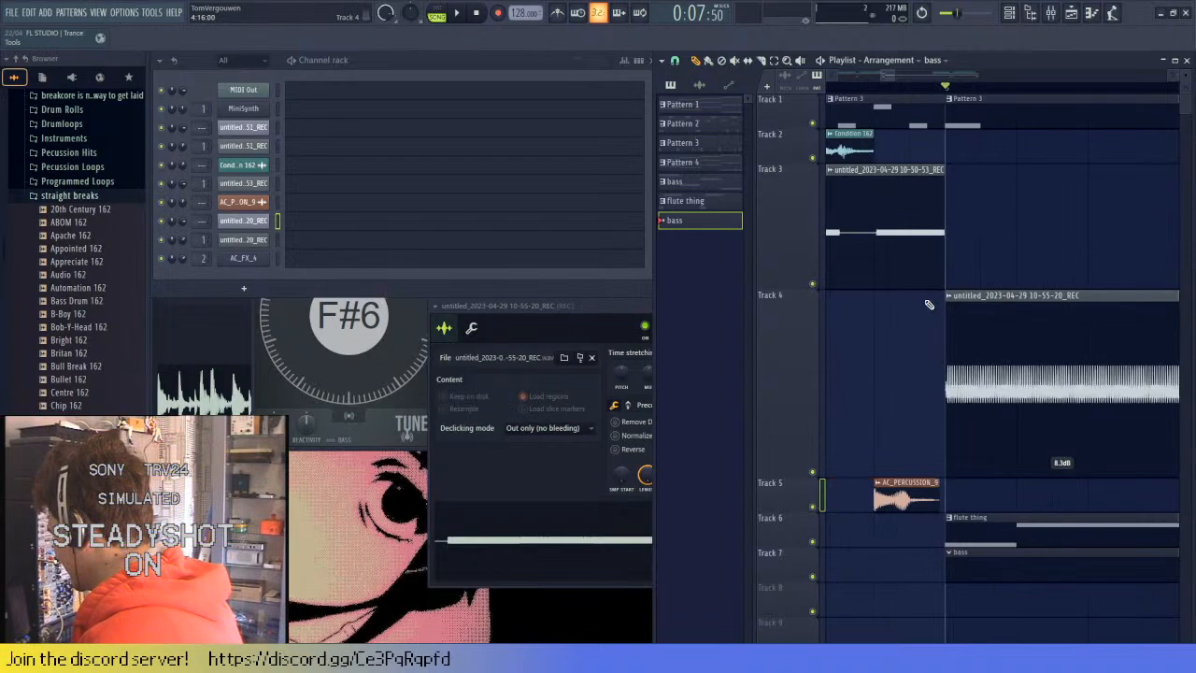
- Add a Marker #2 note at the start of the bass pattern and lengthen it to two beats
left_click(301, 232)
left_click(248, 335)
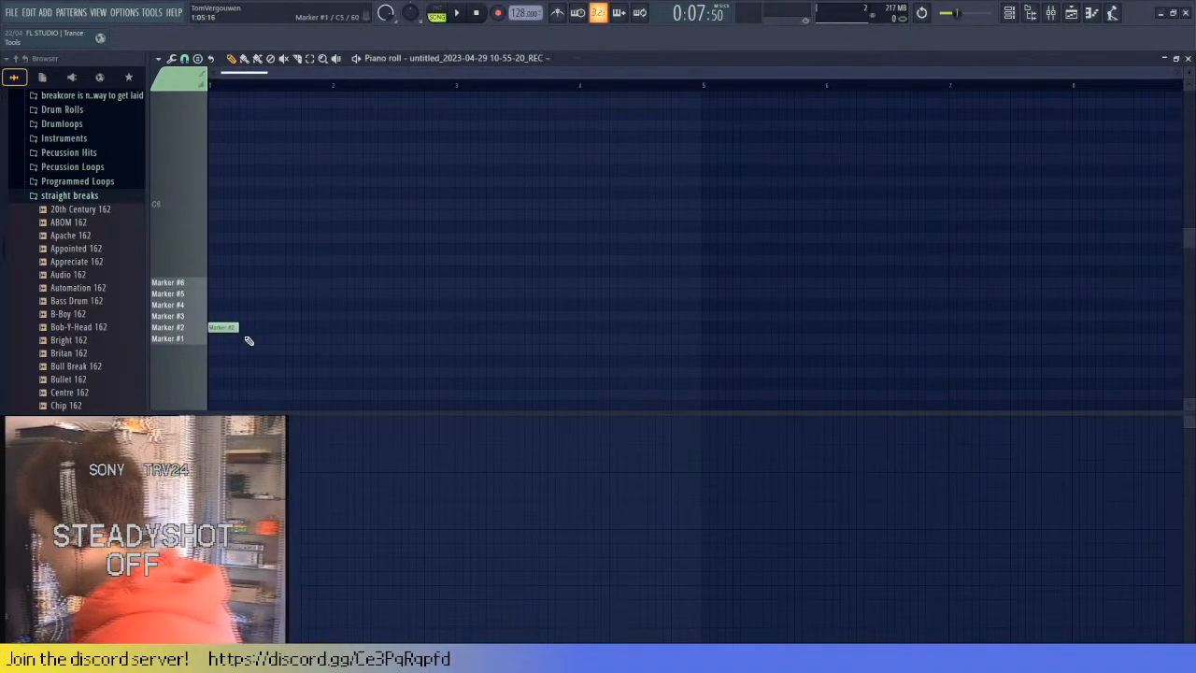
mouse_move(238, 328)
left_mouse_down()
mouse_move(329, 340)
mouse_move(271, 330)
left_mouse_up()
- Audition the Marker #2 bass note from bar 5 several times and close the piano roll
key("space")
key("space")
key("space")
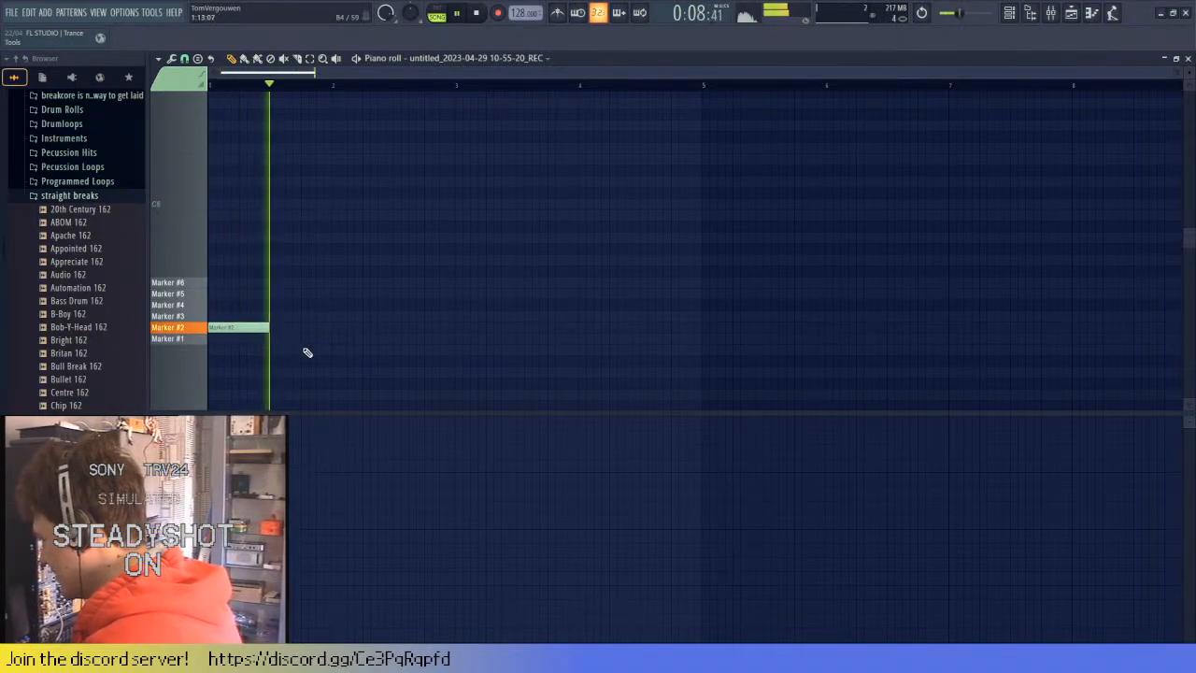
key("space")
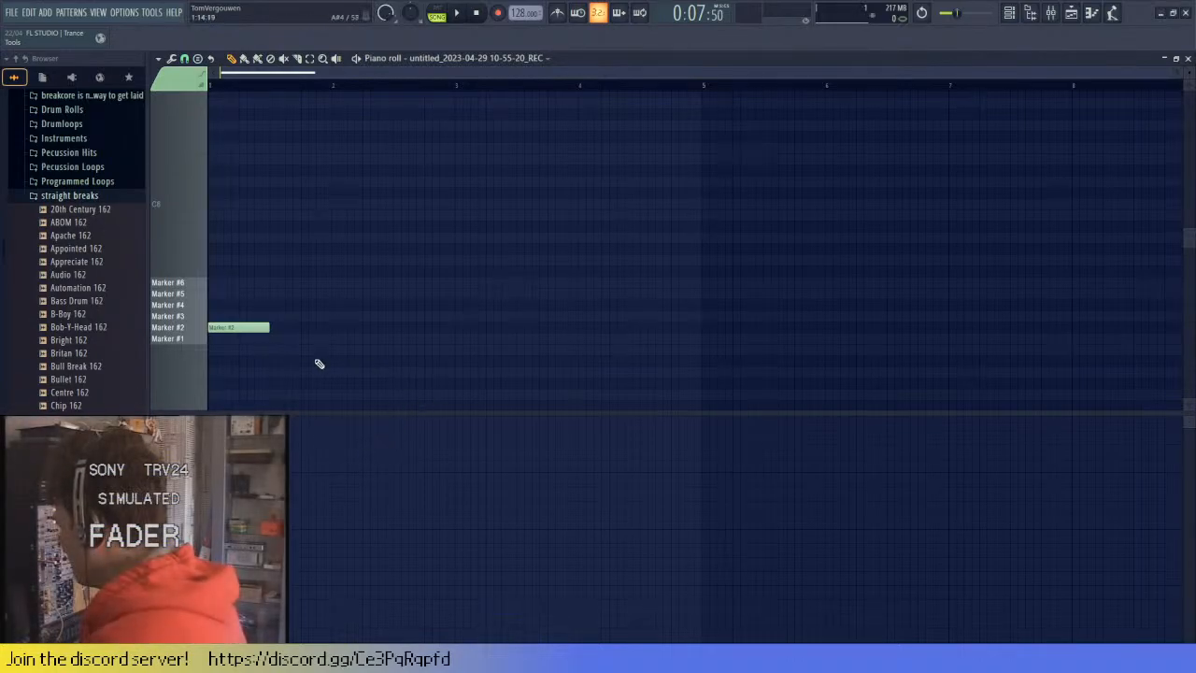
key("space")
scroll(252, 355, "up", 2)
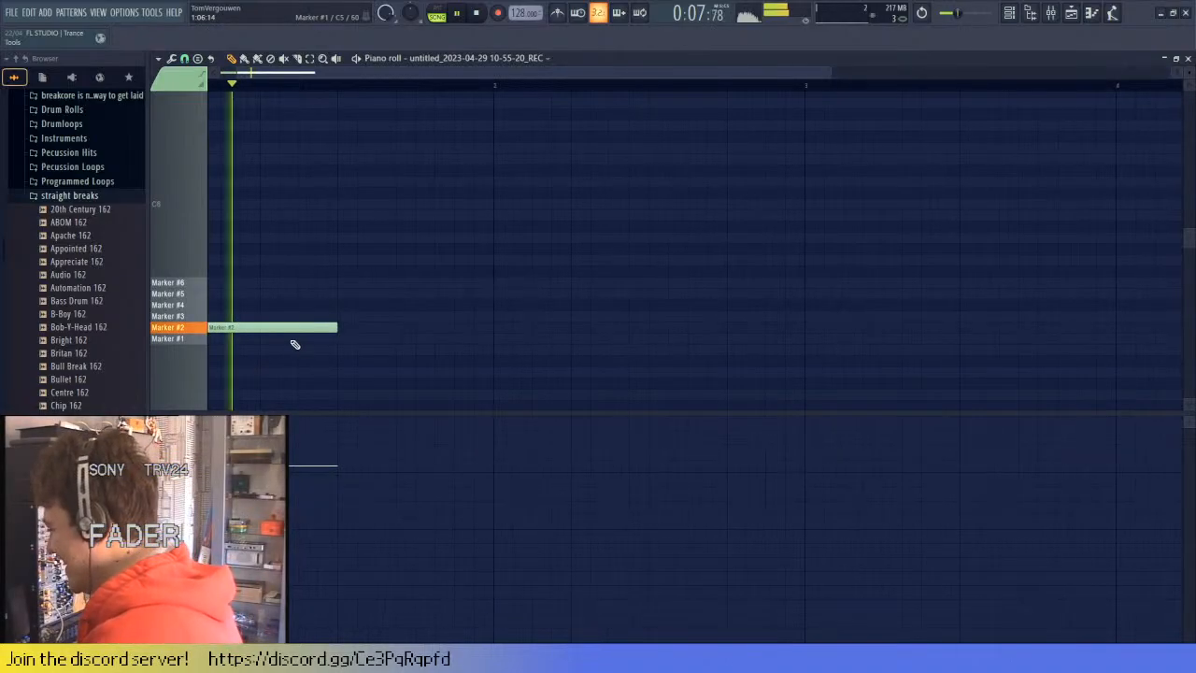
key("space")
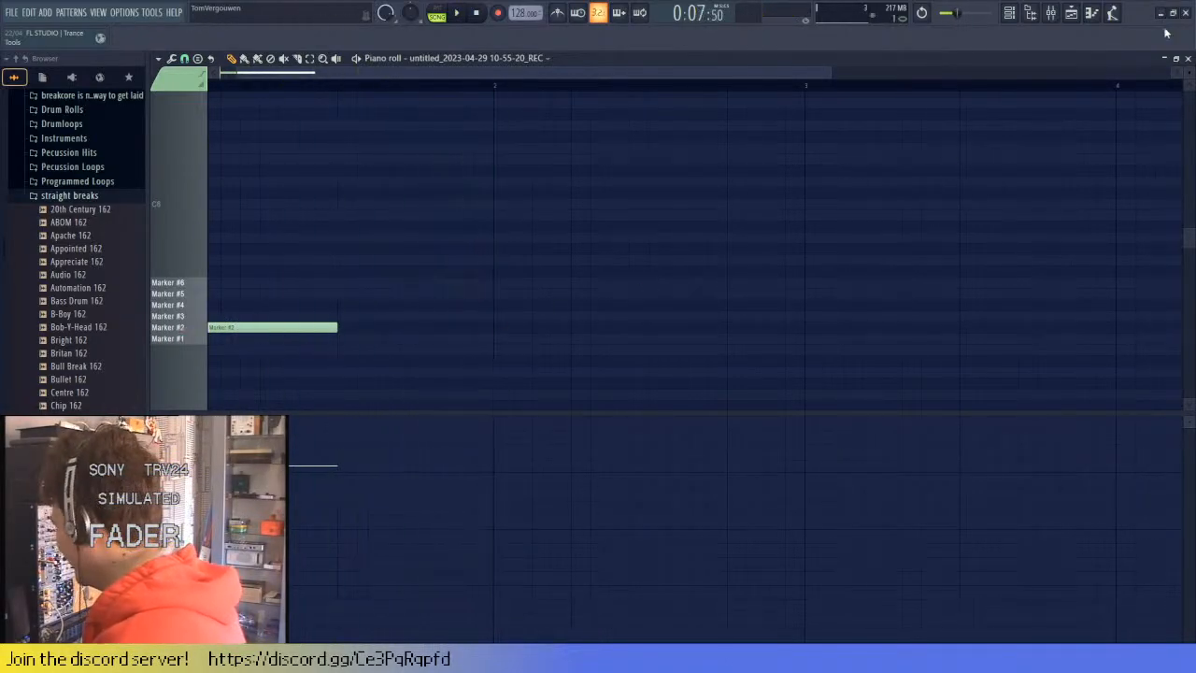
left_click(1188, 58)
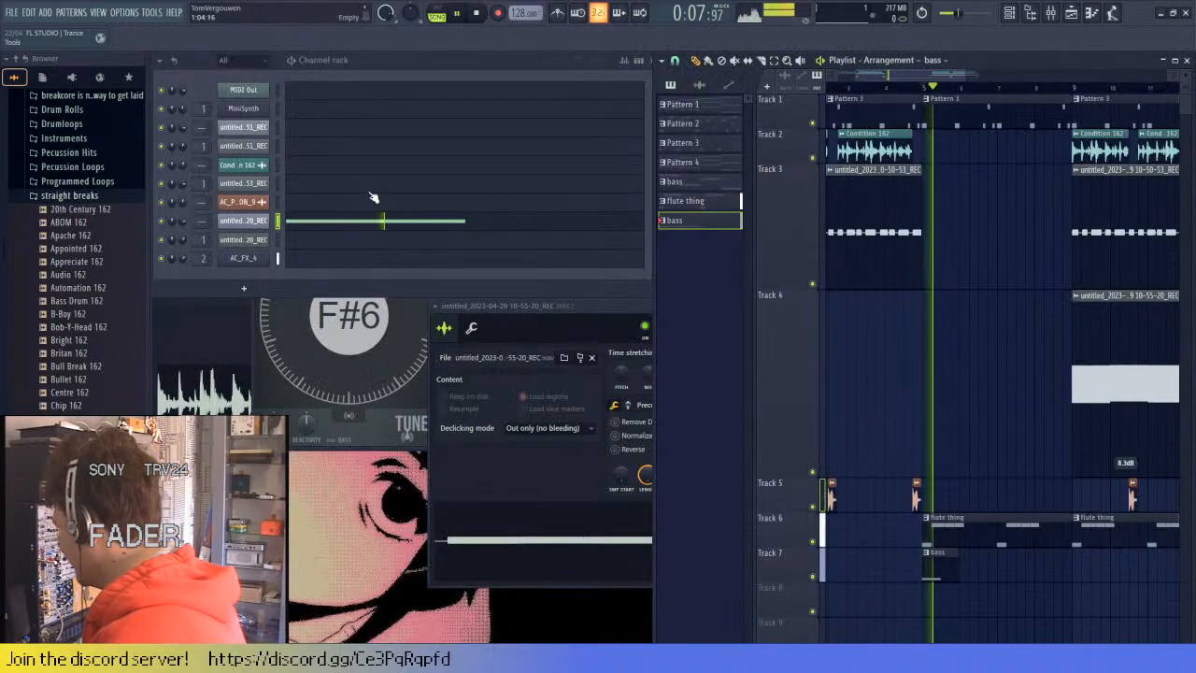
- Set the sliced bass channel's volume multiplier to 120% in its Slicex miscellaneous functions and close the plugin
left_click(180, 223)
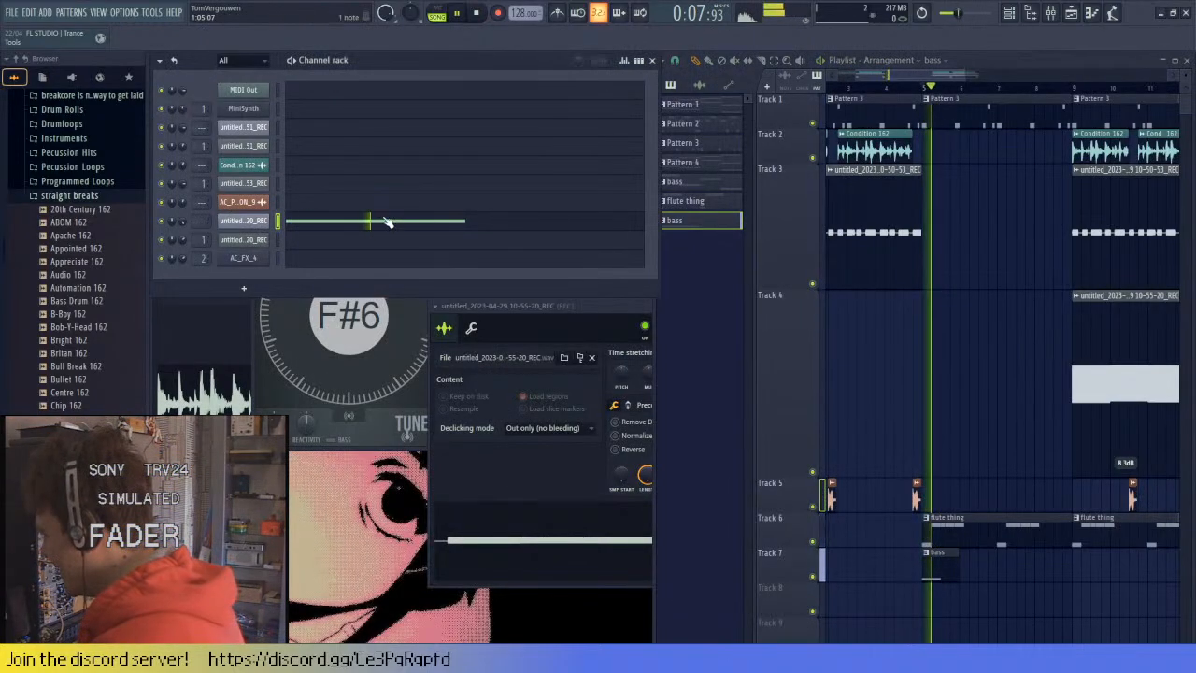
left_click(231, 222)
left_click(414, 220)
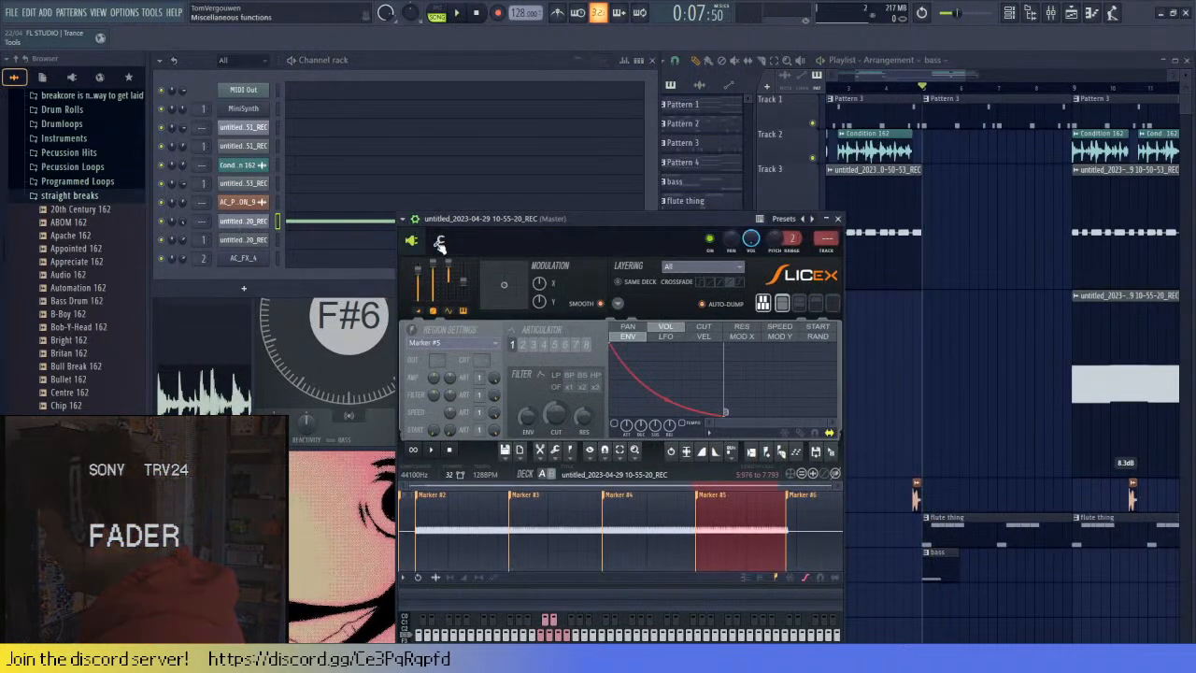
left_click(440, 241)
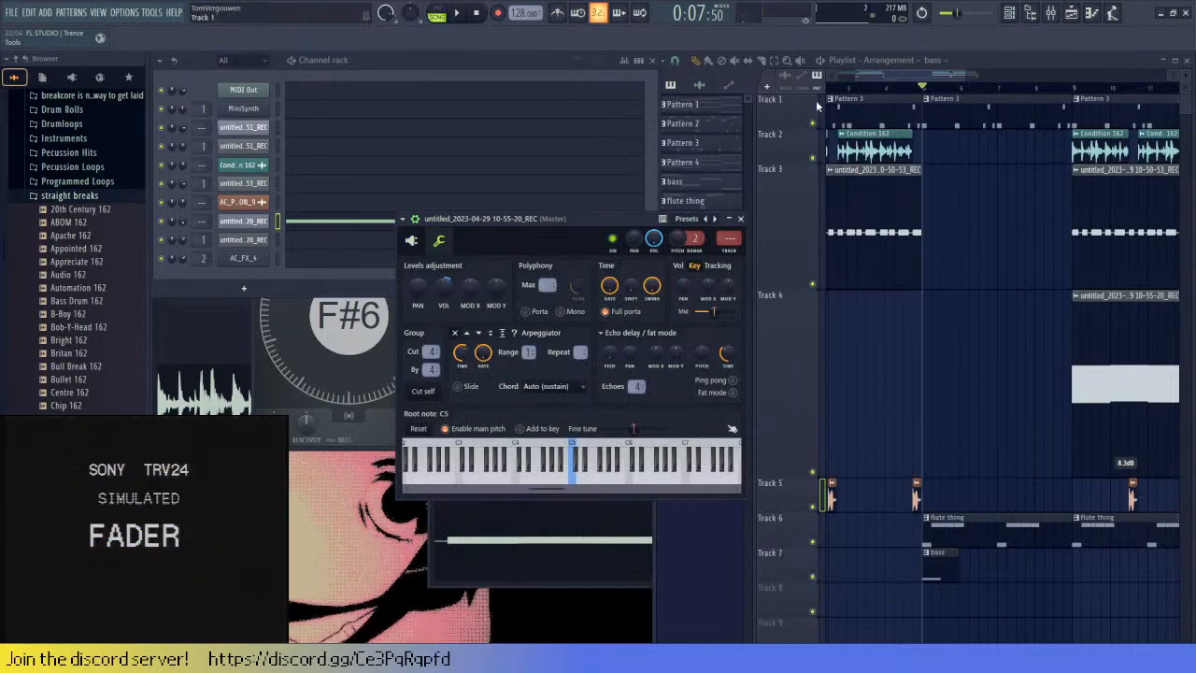
left_click(925, 85)
key("space")
key("space")
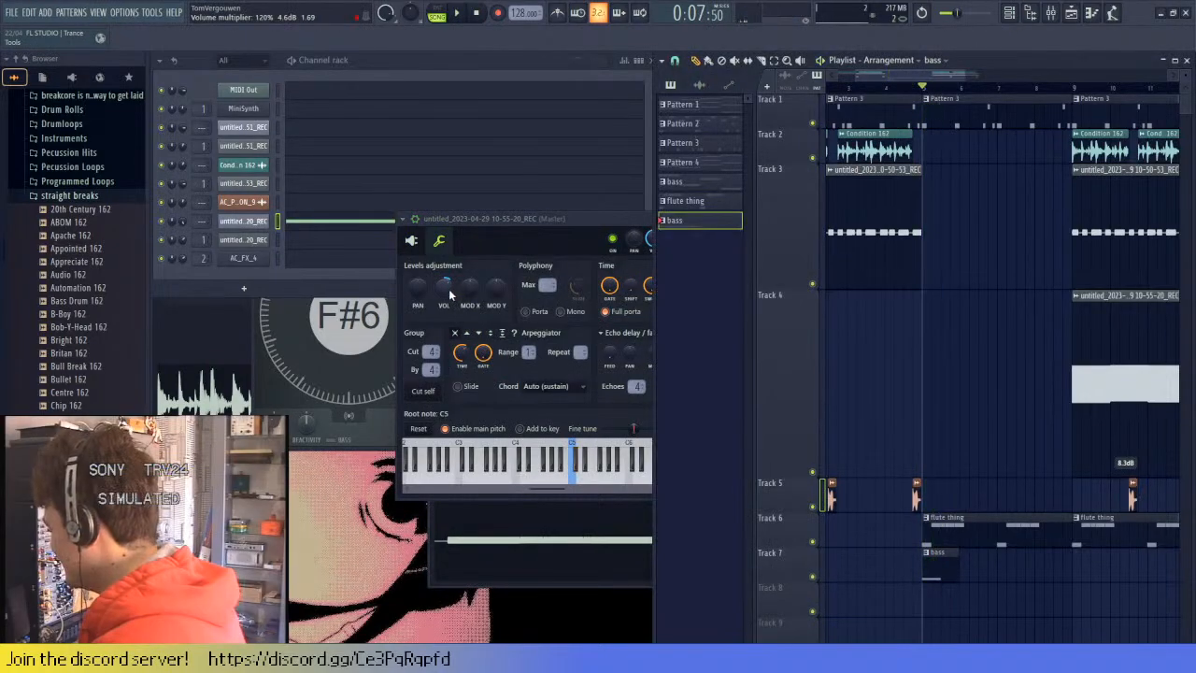
left_click(448, 289)
left_click(741, 219)
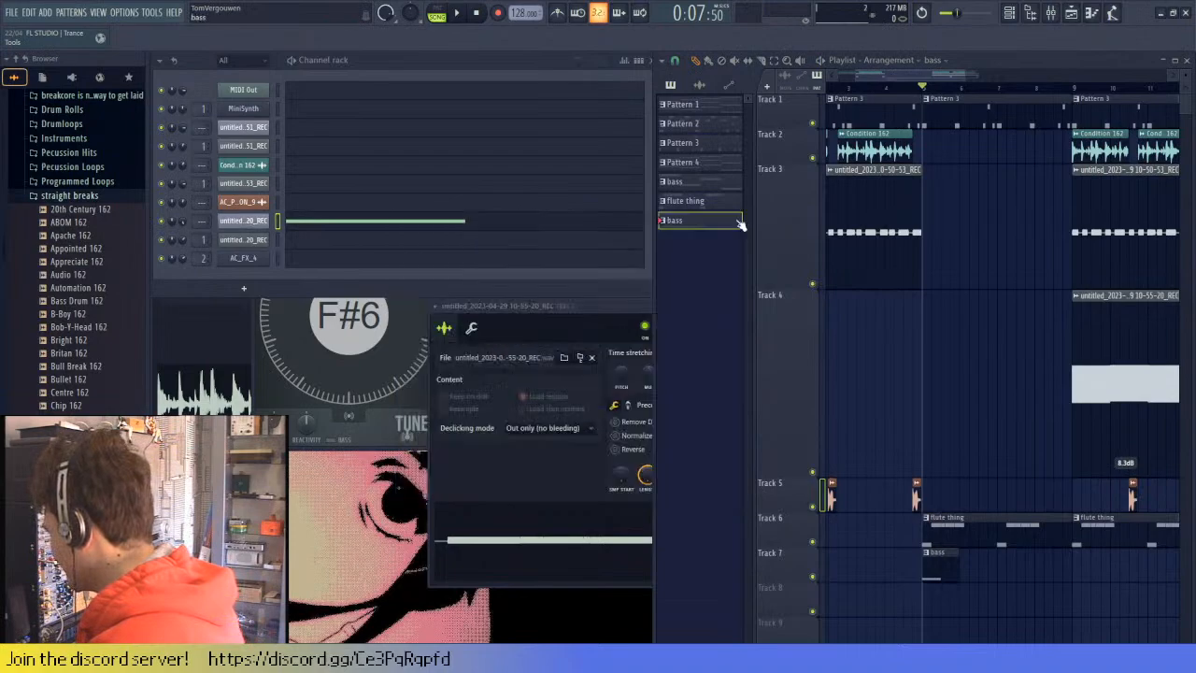
- Add a second two-beat Marker #2 note directly after the first in the bass pattern and audition it
key("space")
left_click(430, 226)
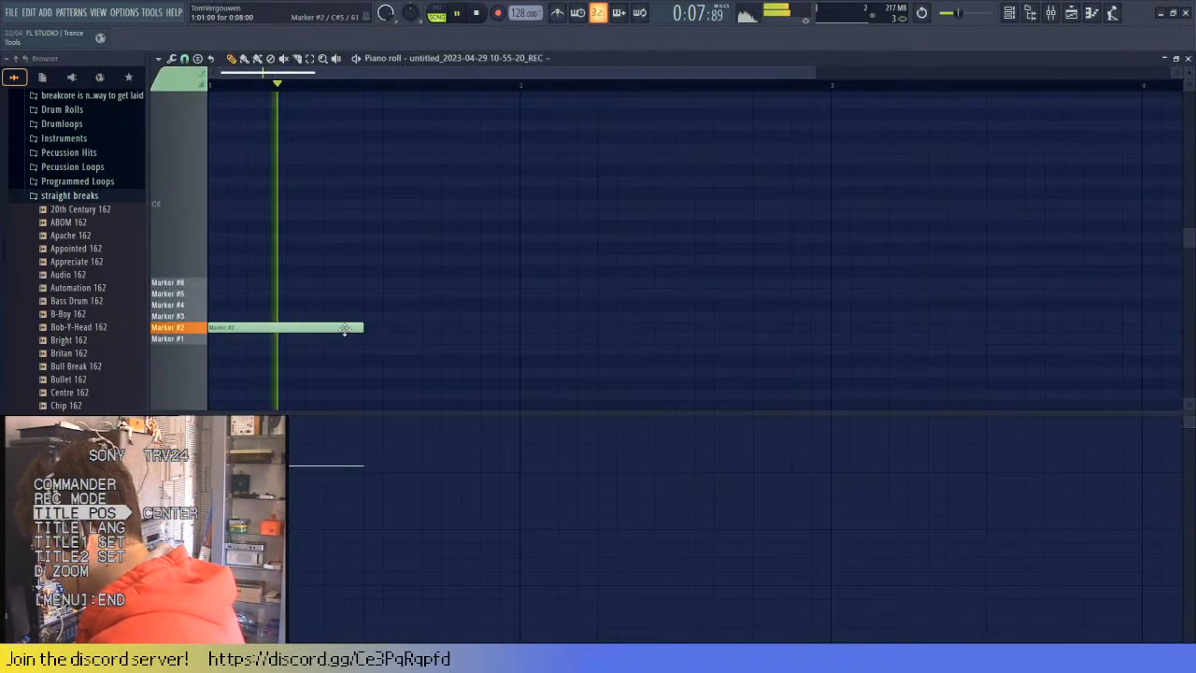
key("space")
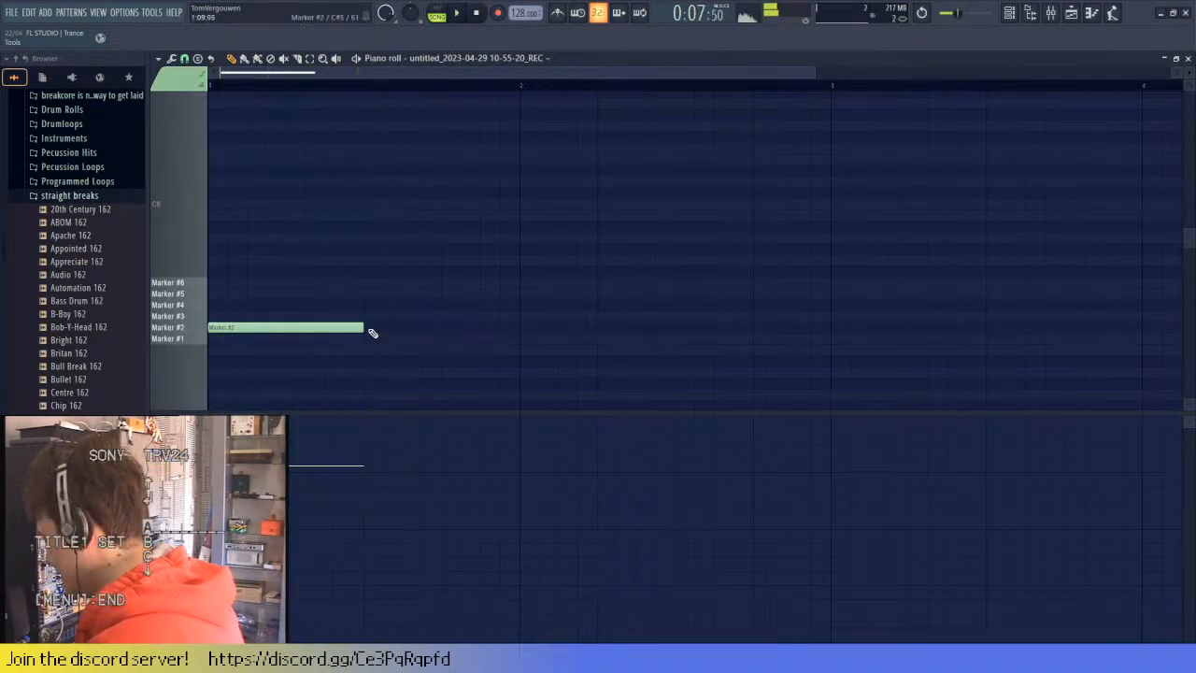
left_click(366, 327)
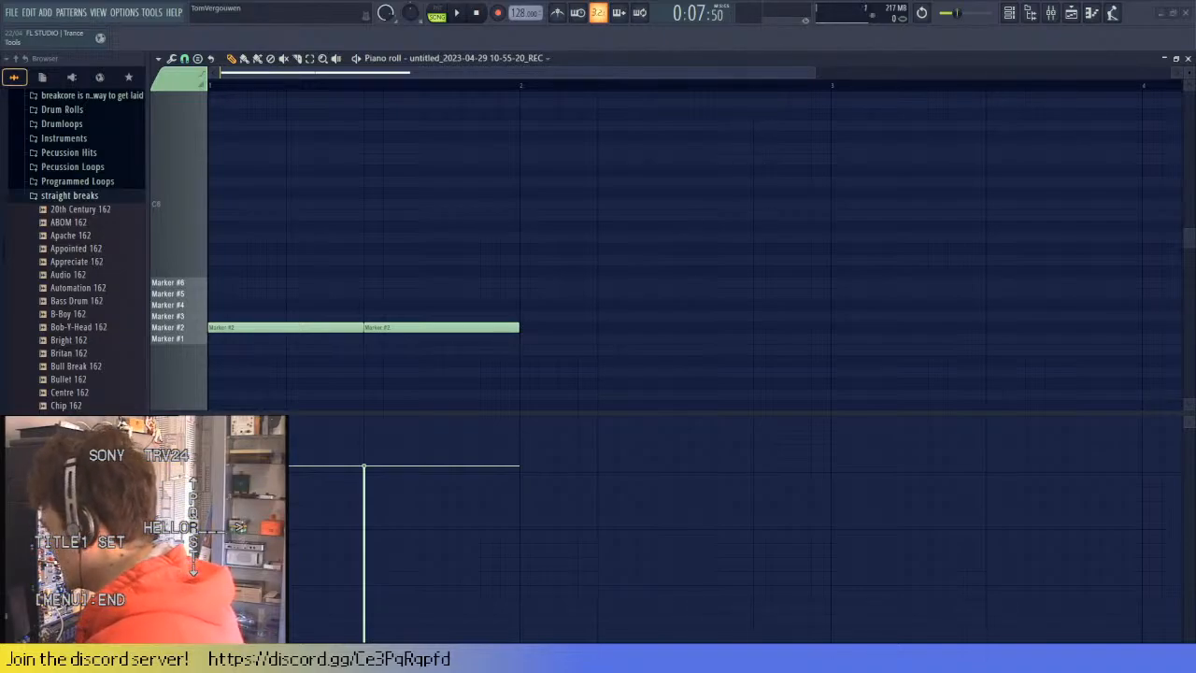
key("space")
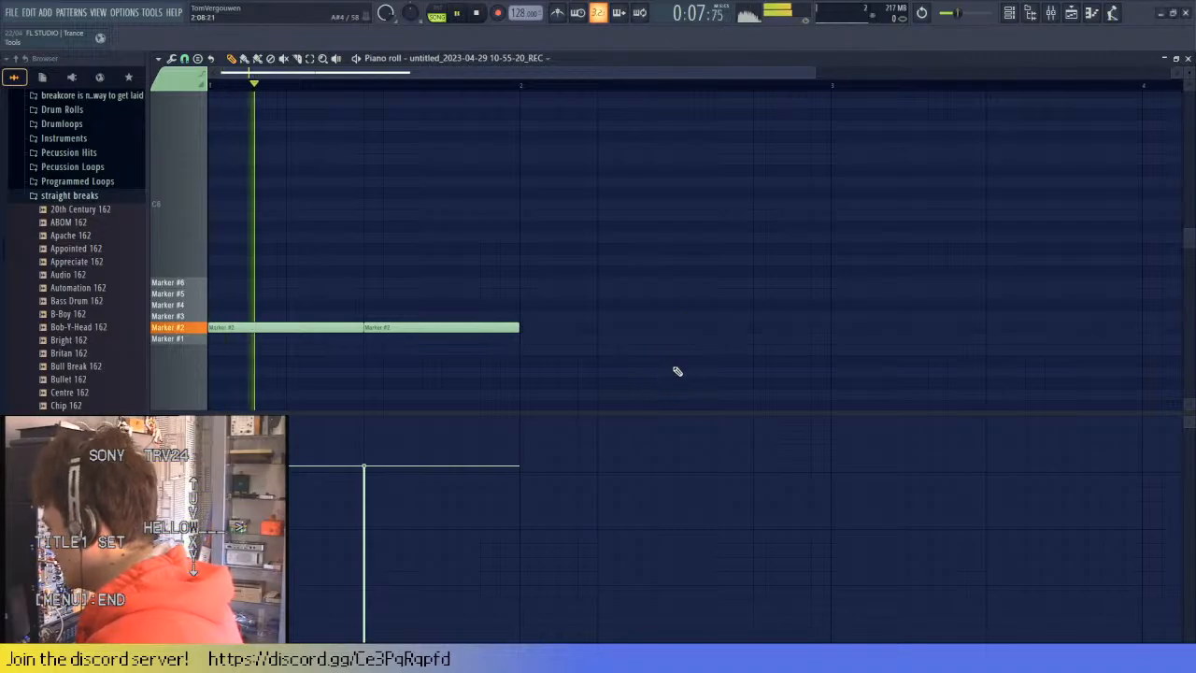
key("space")
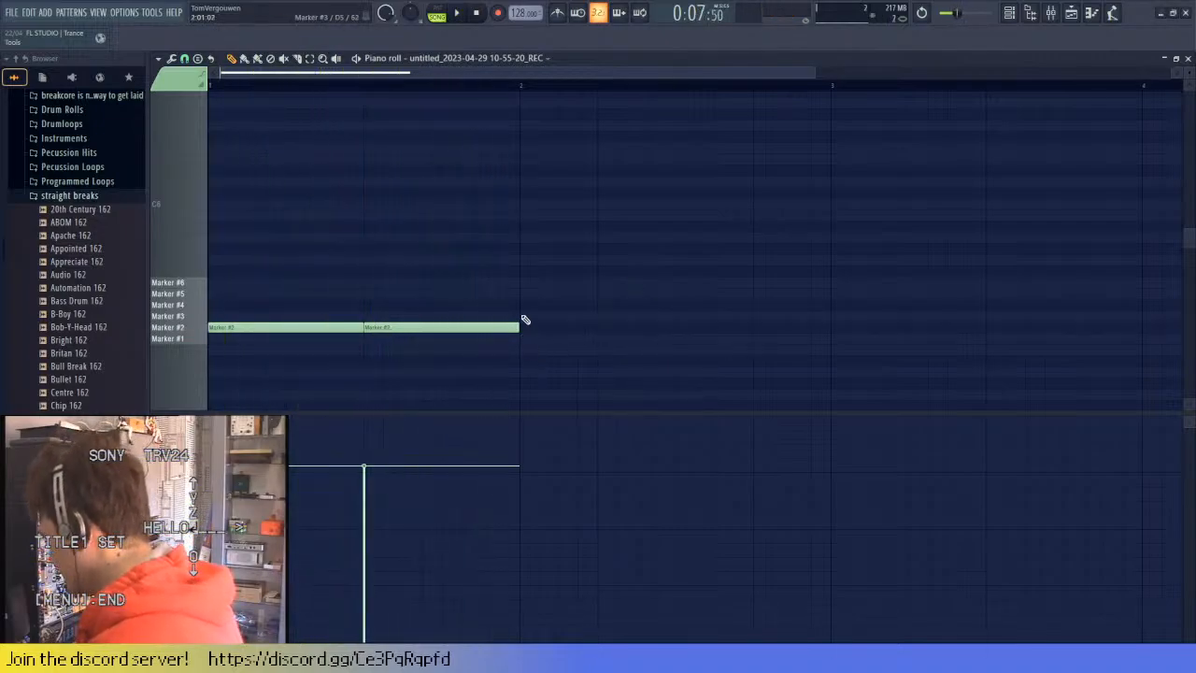
- Add a six-step Marker #3 note at the start of bar 2, duplicate it directly behind itself and audition the result
left_click(522, 317)
left_click_drag(675, 316, 636, 316)
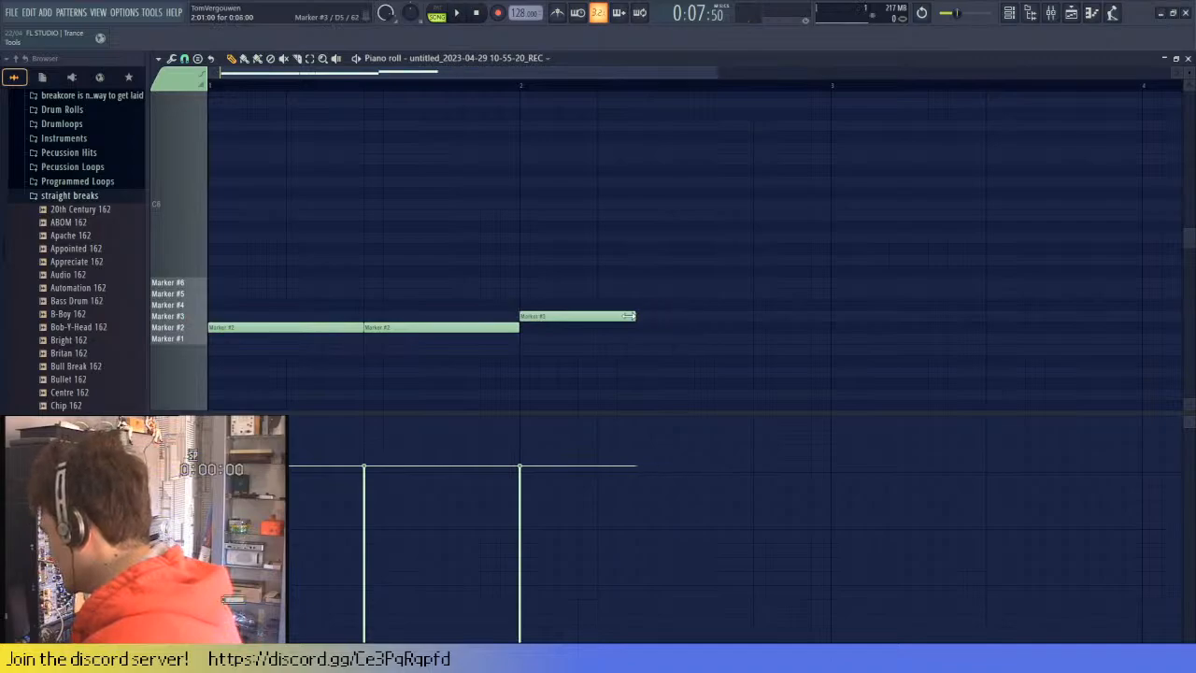
left_click(598, 315, "ctrl")
key("ctrl+b")
key("space")
key("space")
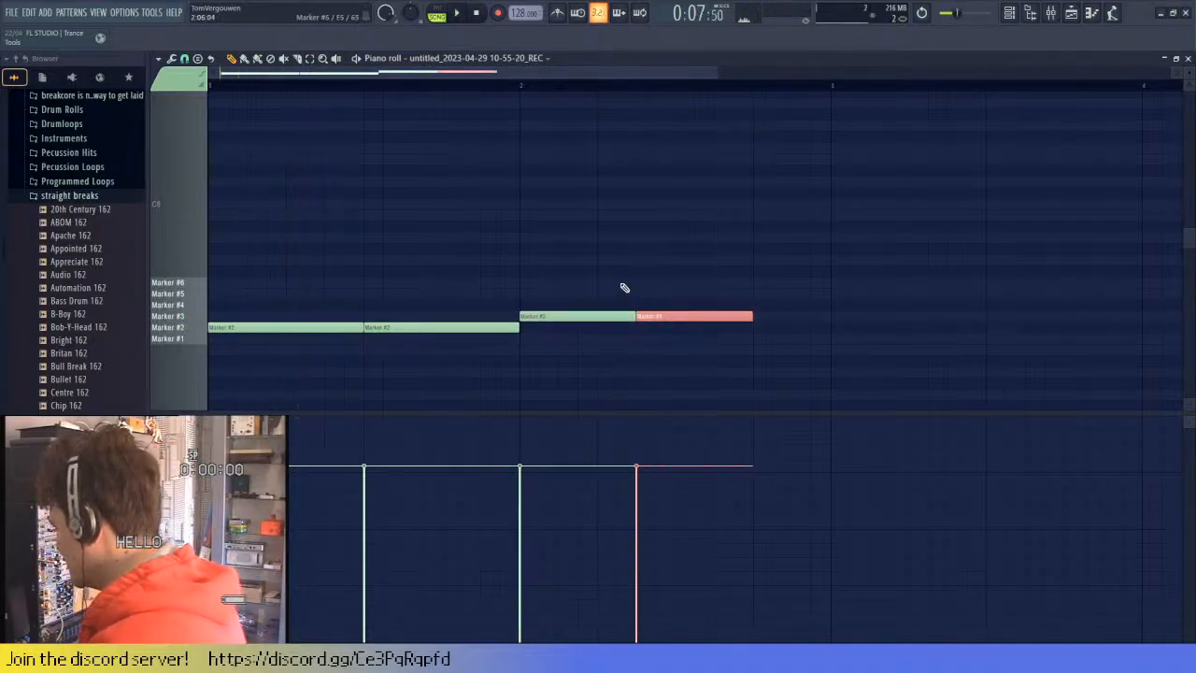
key("space")
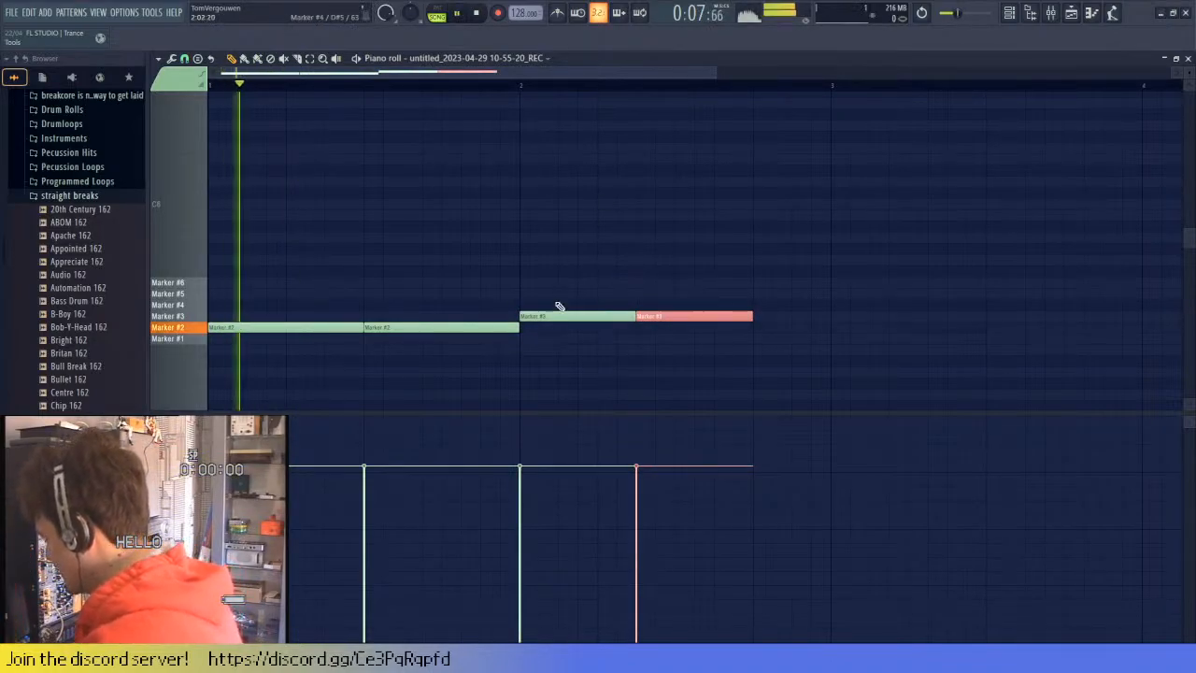
key("ctrl+d")
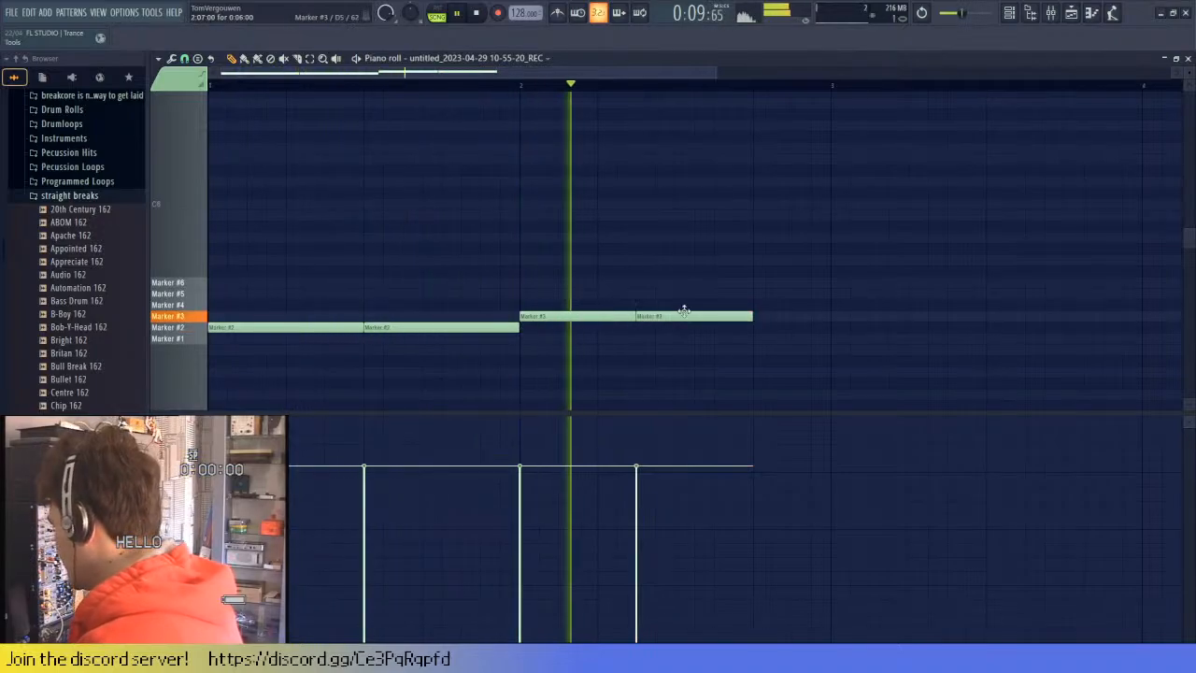
key("space")
- Shorten both Marker #3 notes in bar 2 to five steps and audition the gaps
mouse_move(738, 360)
left_mouse_down()
mouse_move(566, 310)
mouse_move(615, 316)
left_mouse_up()
key("ctrl+d")
key("space")
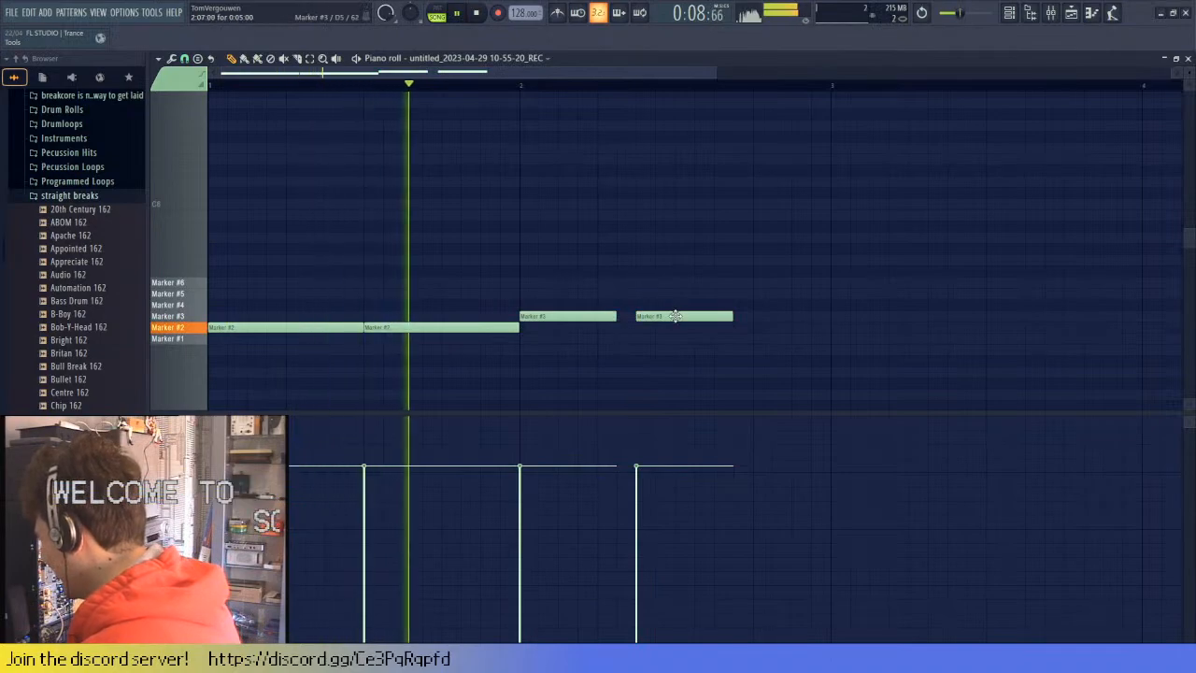
key("space")
- Add a third Marker #3 note on step 13 of bar 2 and shorten it to three steps
left_click(755, 316)
mouse_move(827, 316)
left_mouse_down()
mouse_move(854, 316)
mouse_move(813, 311)
left_mouse_up()
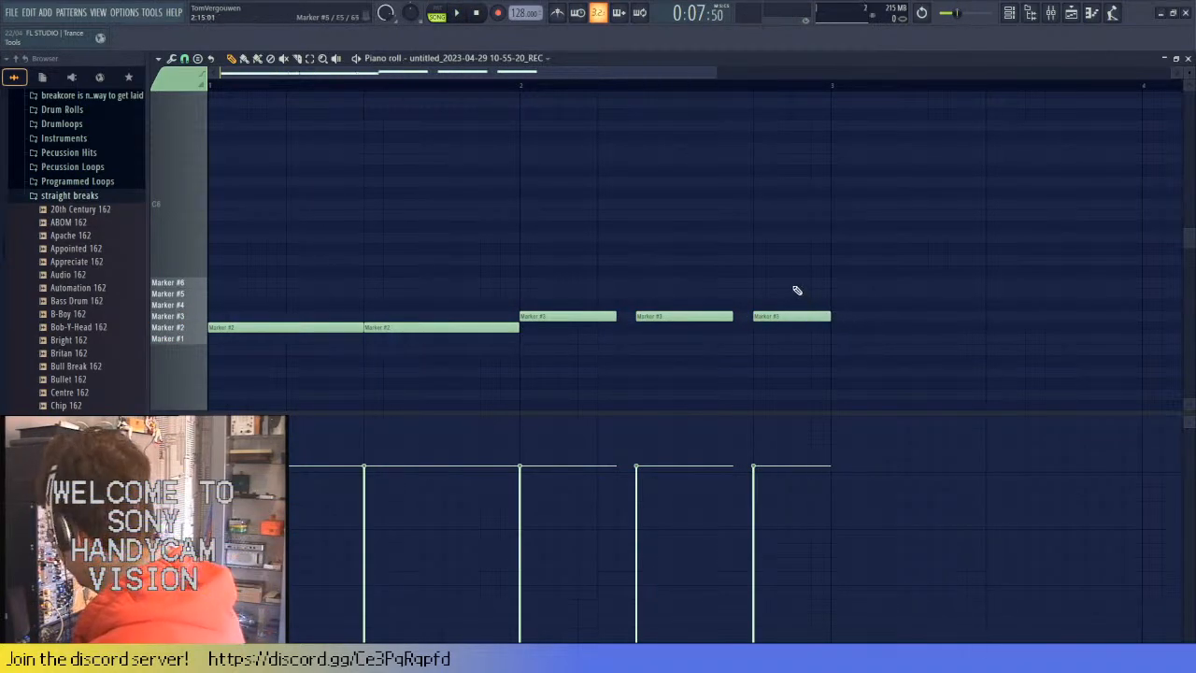
scroll(789, 299, "down", 2)
left_click_drag(680, 315, 667, 316)
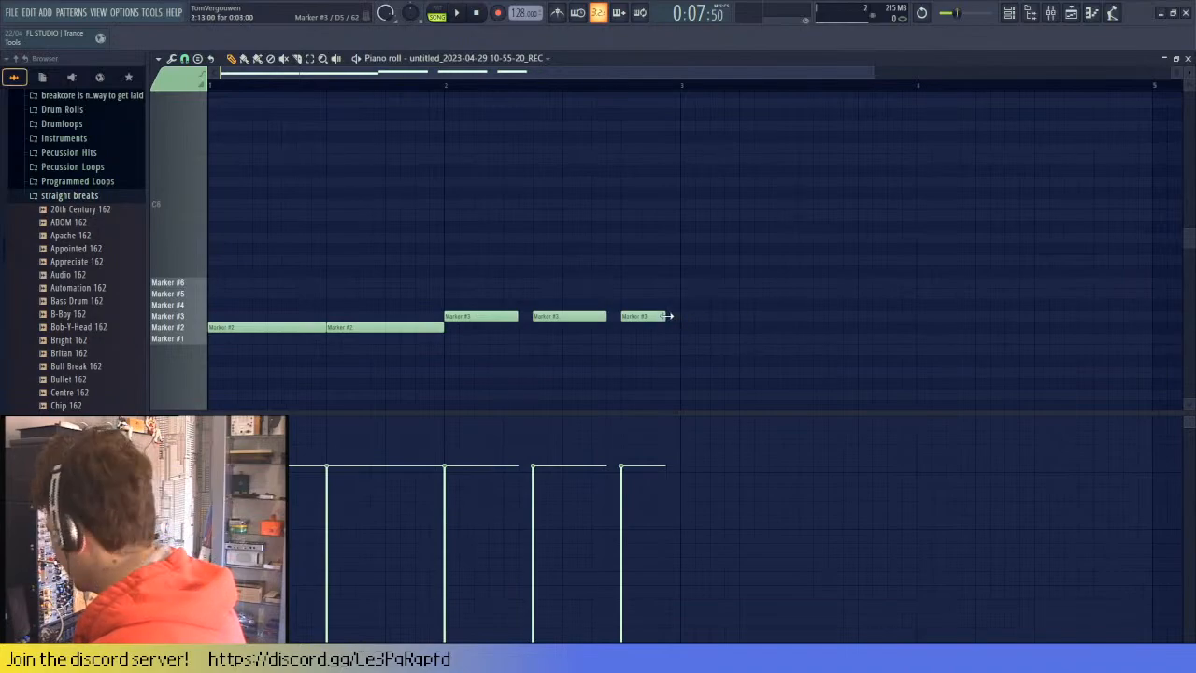
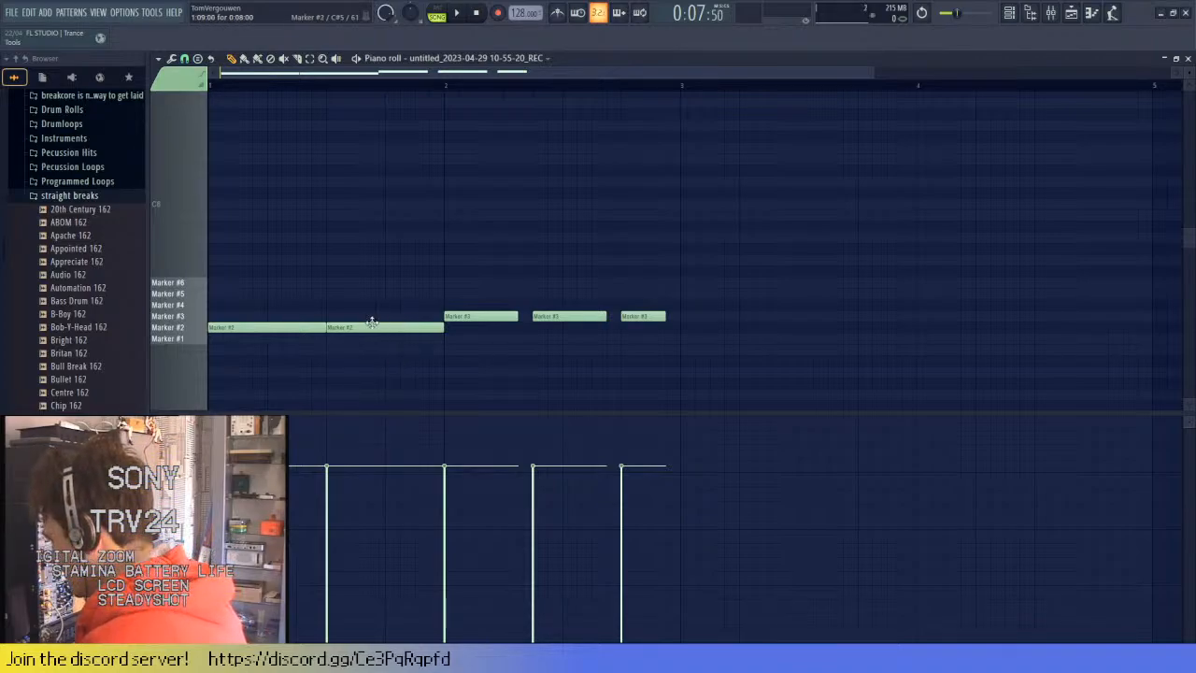
- Shorten both Marker #2 notes in bar 1 to seven steps, close the piano roll and play the pattern from bar 5
left_click(321, 326)
left_click_drag(320, 327, 311, 328)
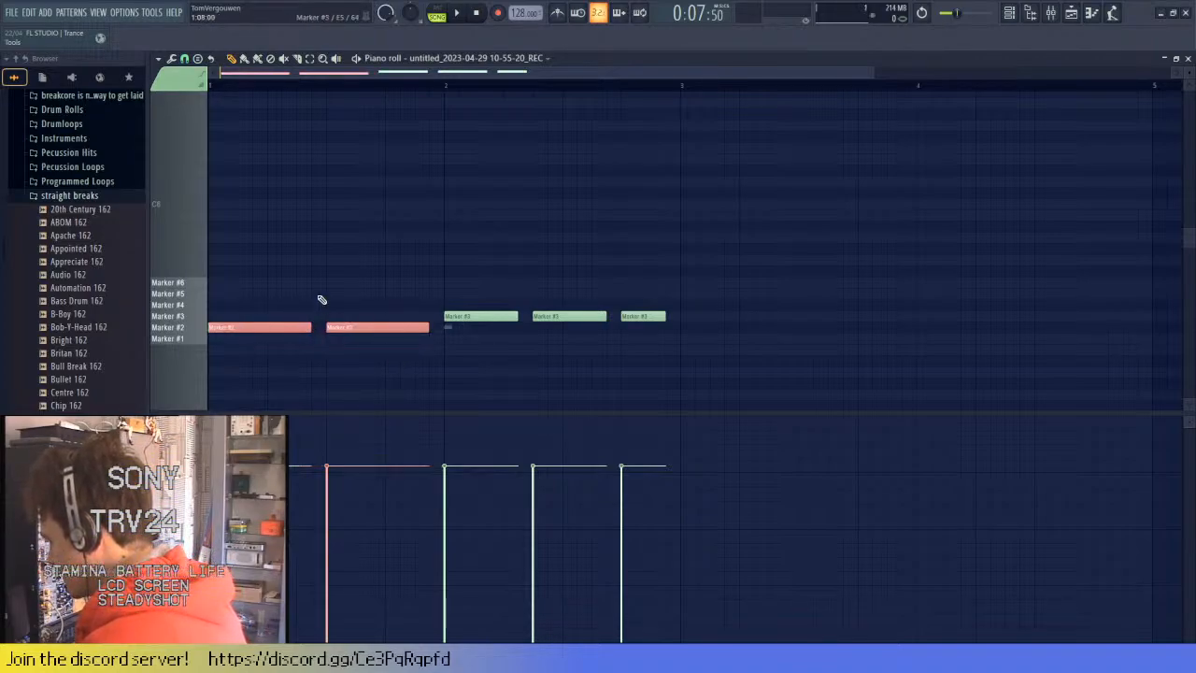
key("ctrl+d")
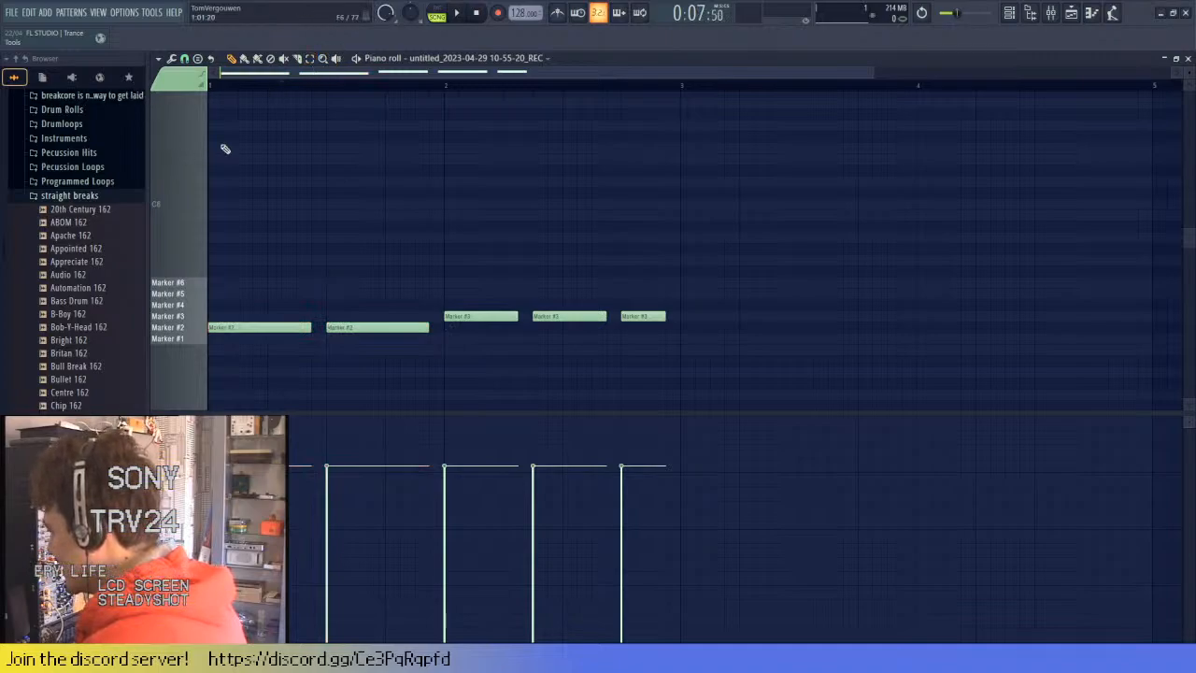
left_click(1188, 58)
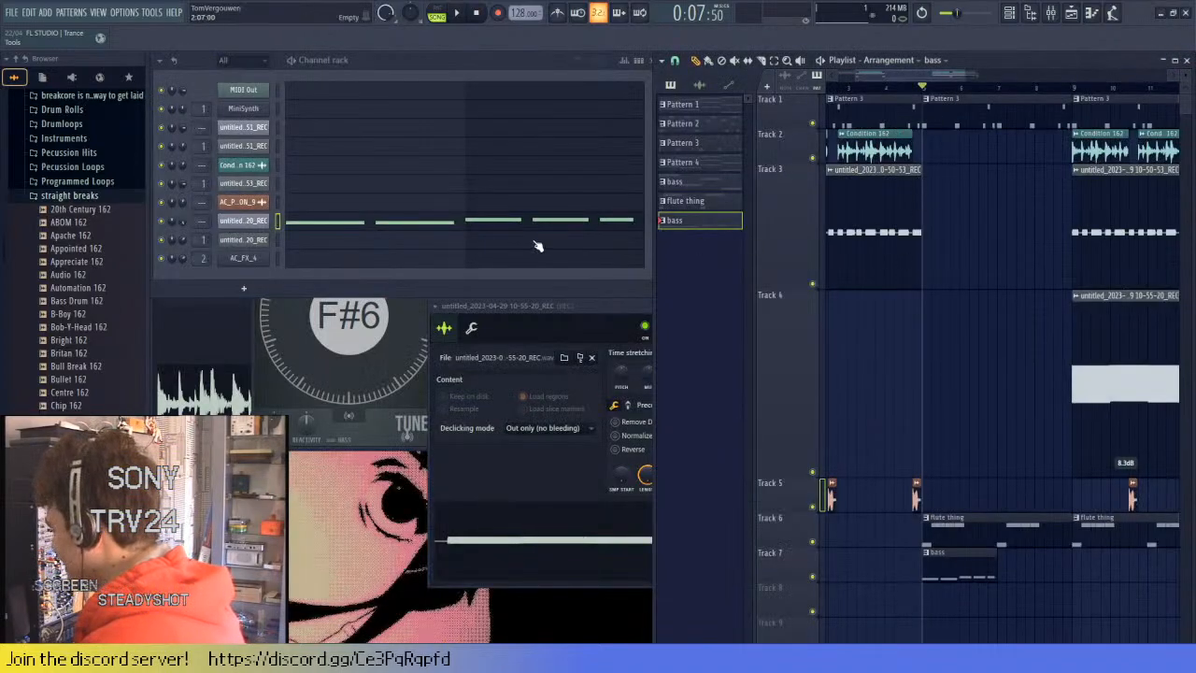
key("space")
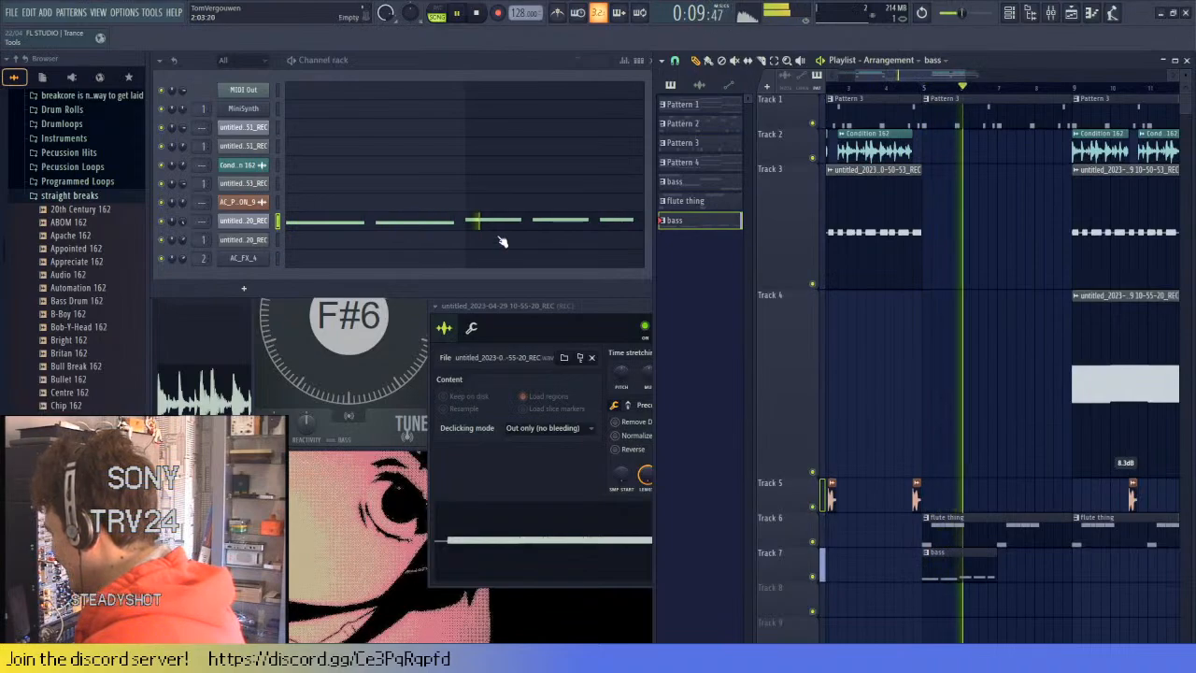
- Reopen the bass pattern's notes and add two seven-step Marker #4 notes on steps 1 and 9 of bar 3
left_click(509, 224)
left_click(677, 304)
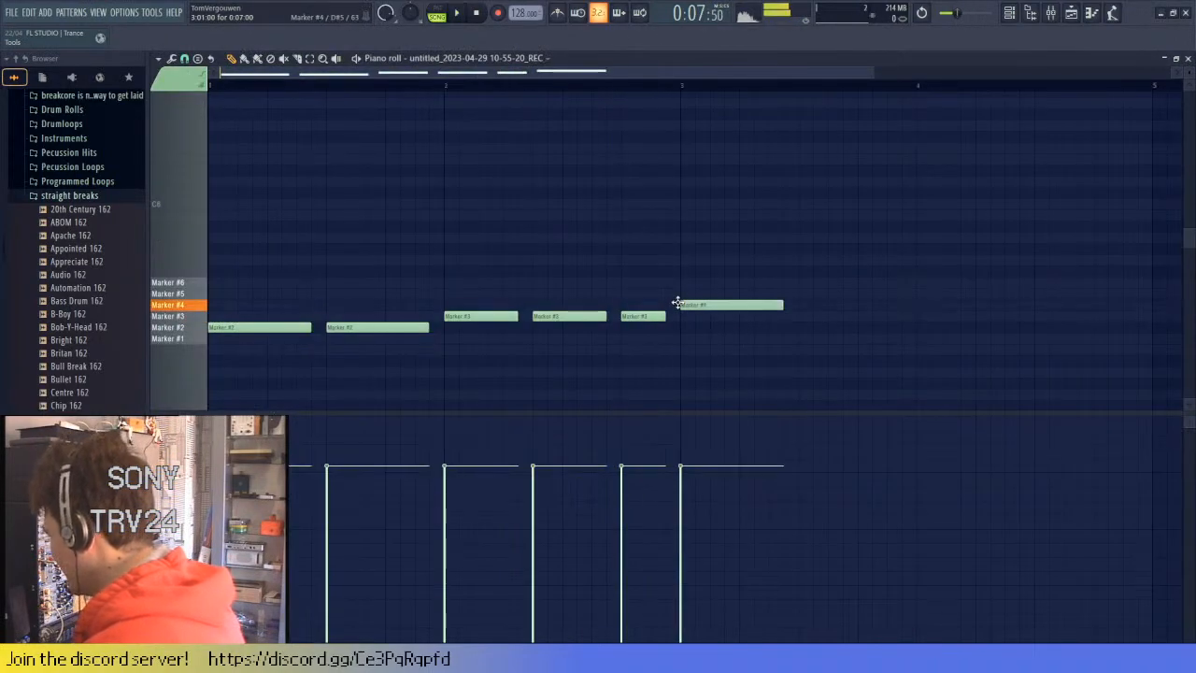
scroll(803, 326, "down", 1)
left_click(729, 306)
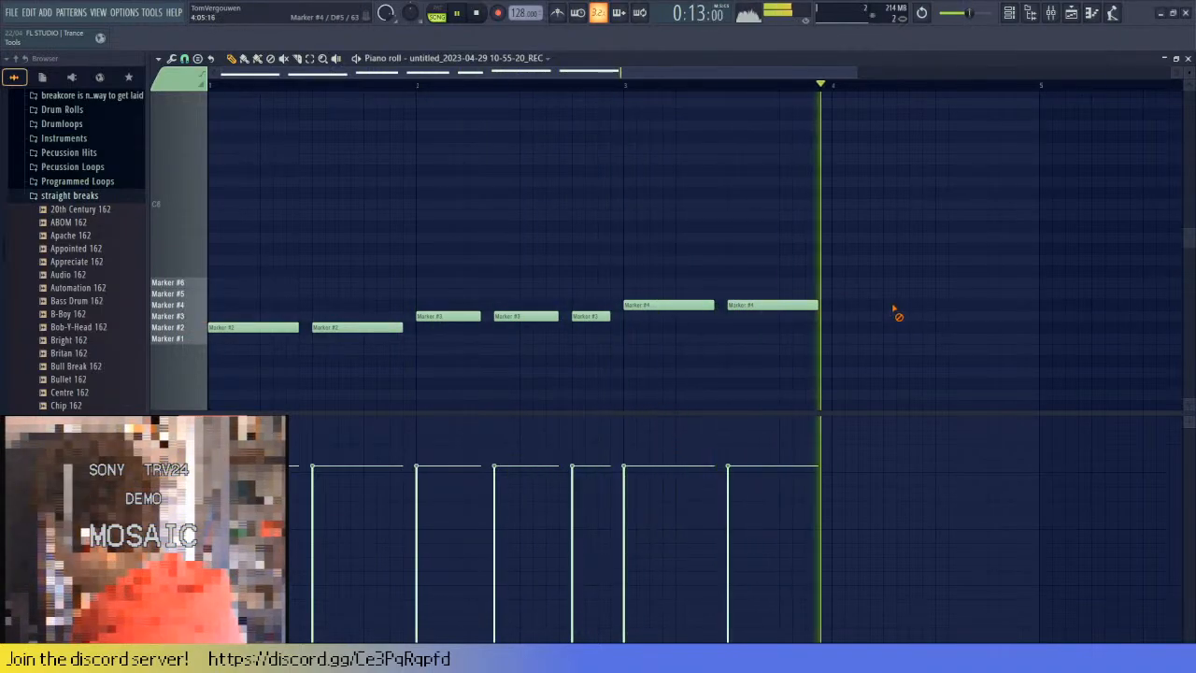
key("space")
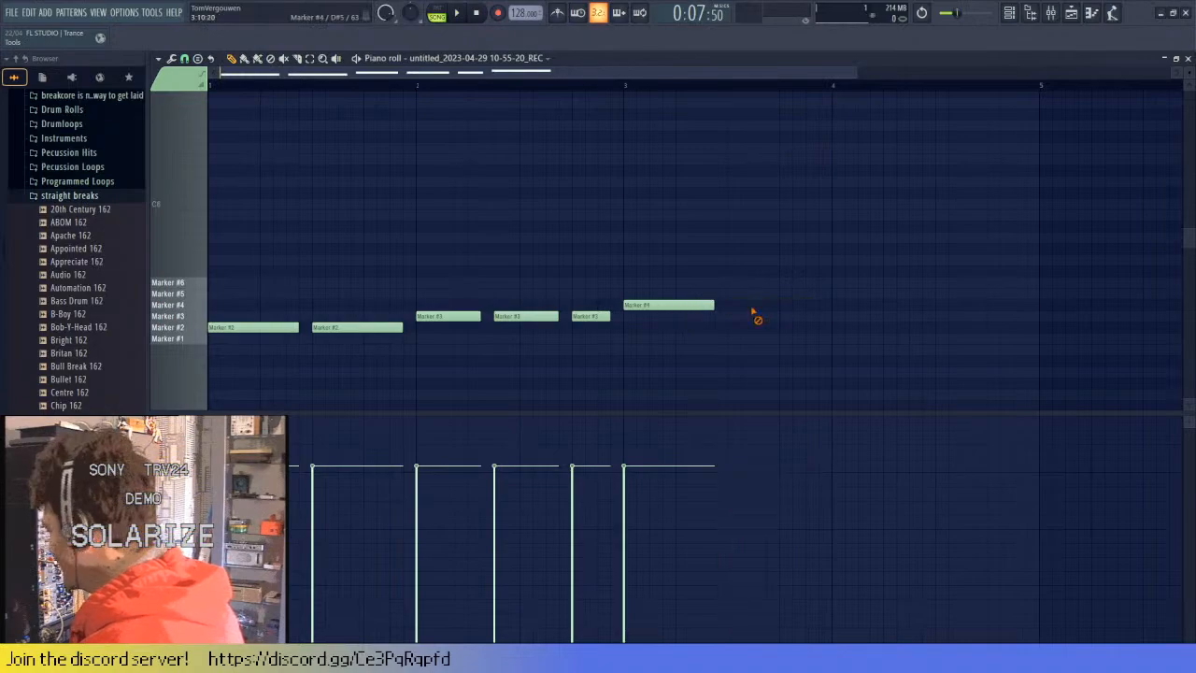
left_click(742, 305)
left_click(747, 305)
- Add three-step Marker #5 notes on steps 1, 5 and 9 of bar 4
left_click_drag(832, 283, 828, 297)
mouse_move(923, 293)
left_mouse_down()
mouse_move(856, 295)
mouse_move(869, 294)
left_mouse_up()
left_click(888, 294)
left_click(938, 294)
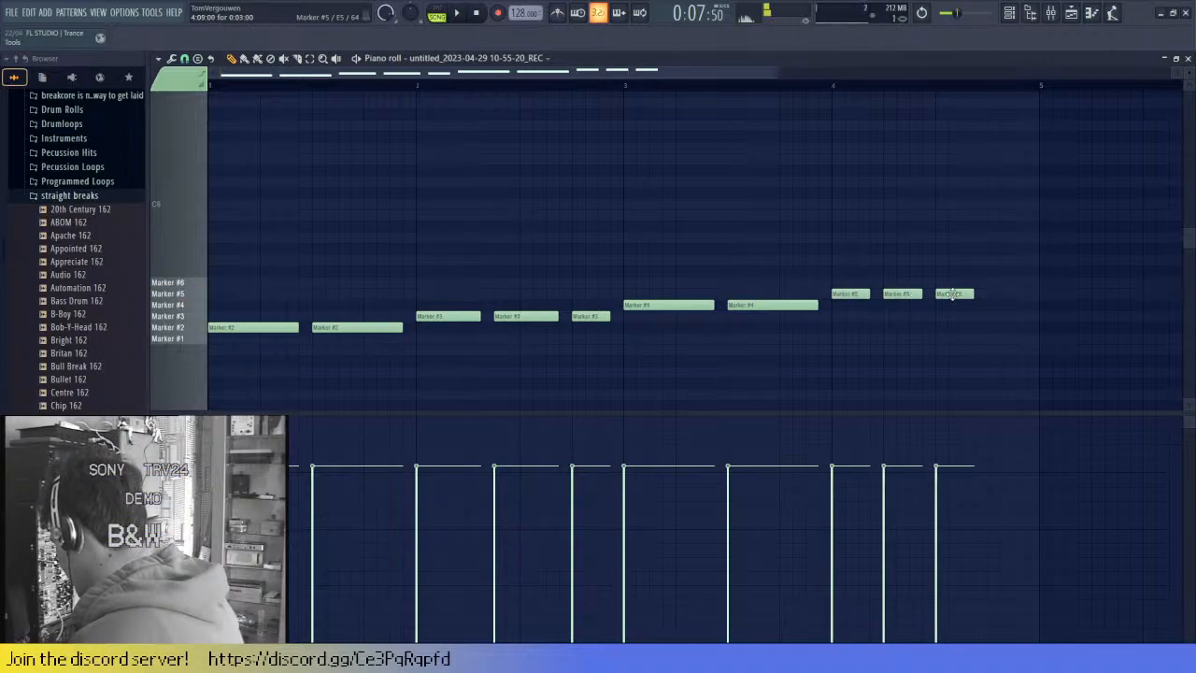
- Turn the second half of bar 4 into four two-step Marker #5 notes, start playback and close the piano roll
mouse_move(970, 294)
left_mouse_down()
mouse_move(1026, 315)
mouse_move(987, 327)
mouse_move(1034, 310)
mouse_move(1019, 293)
left_mouse_up()
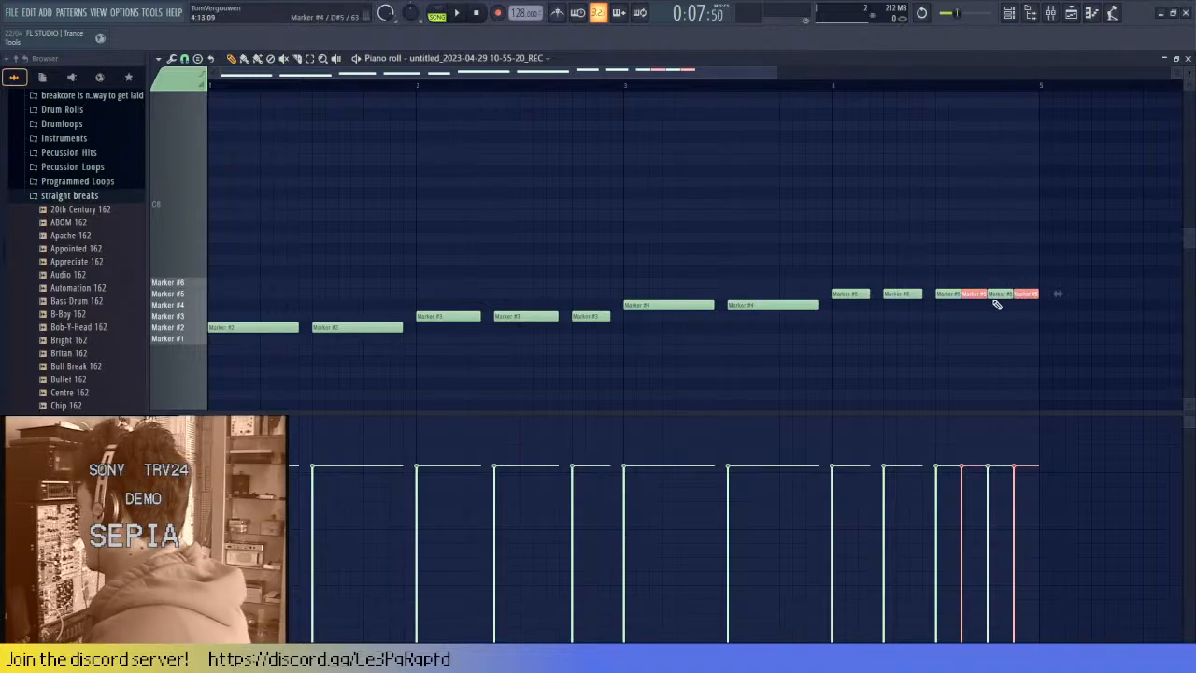
left_click(981, 282)
key("space")
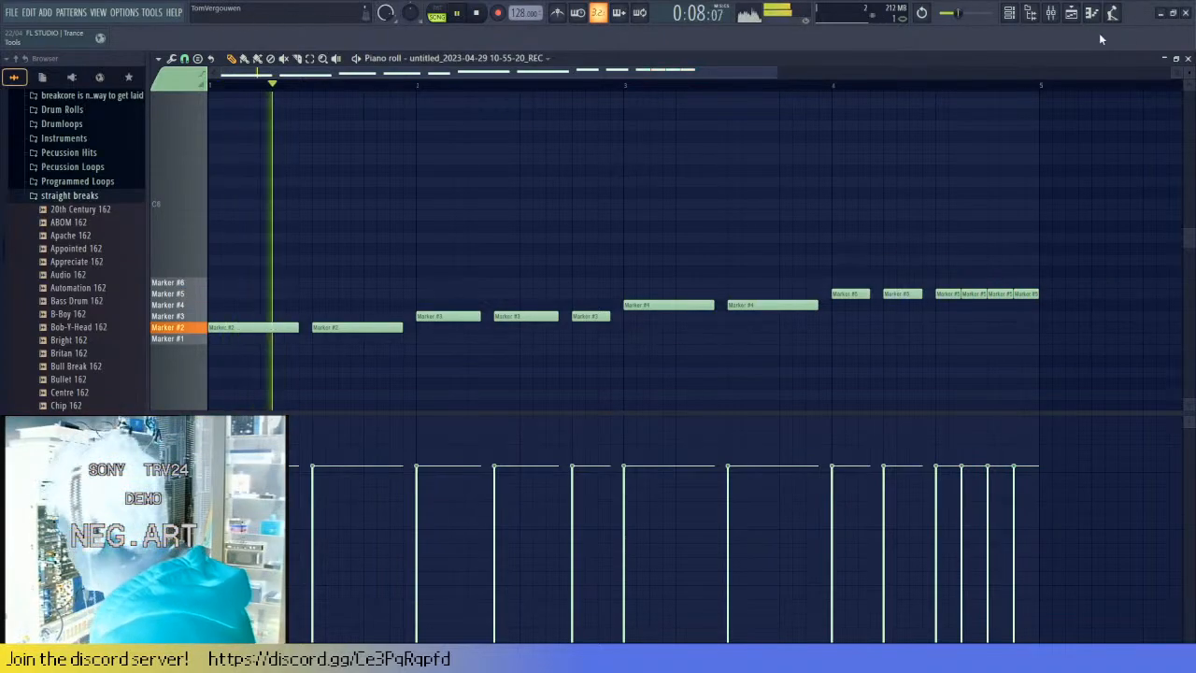
key("F7")
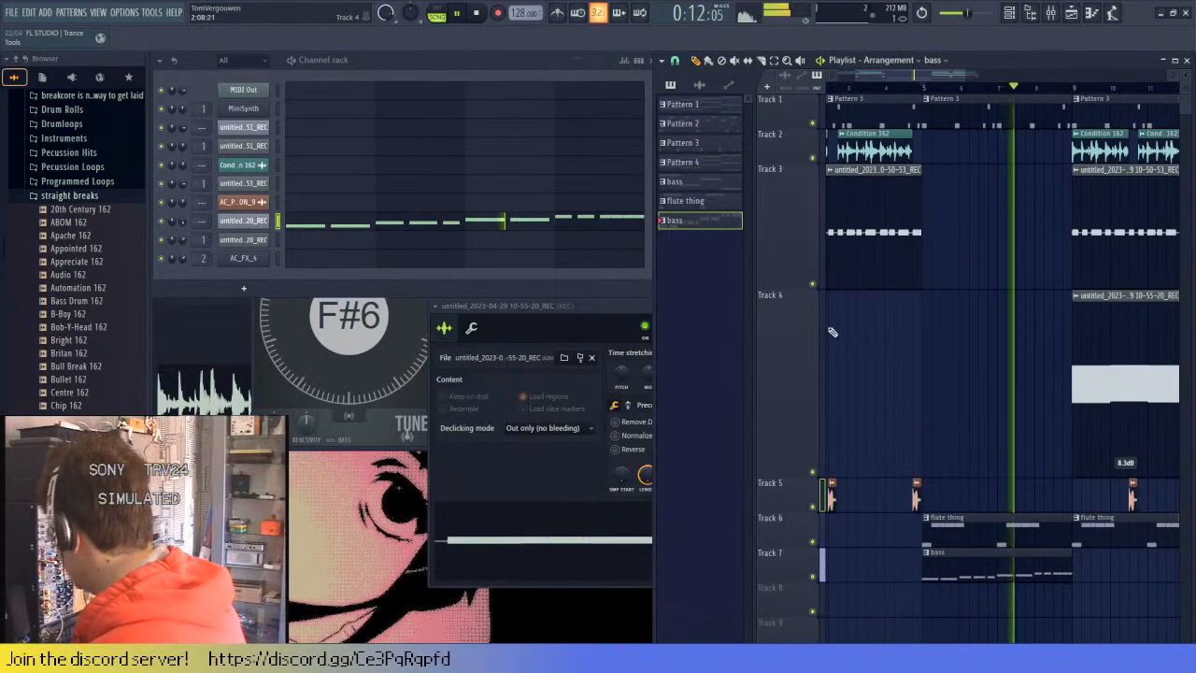
- Place another bass pattern clip on Track 7 at bar 9 and delete the original bass recording from Track 4
left_click(1075, 565)
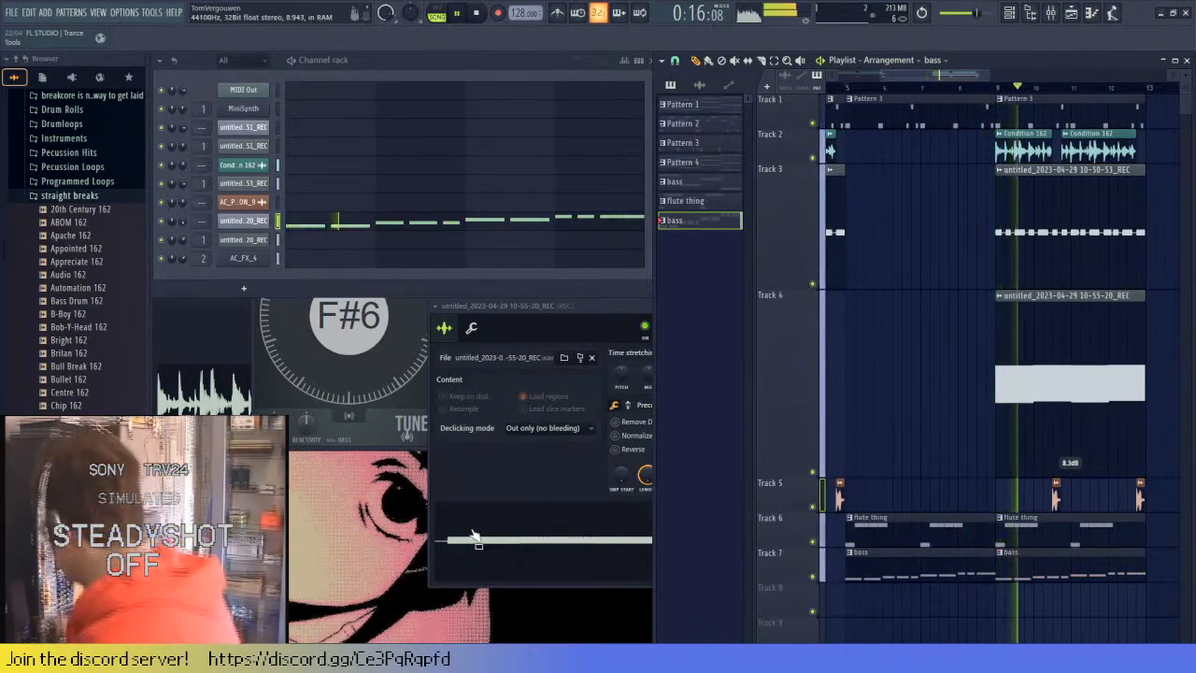
key("ctrl+z")
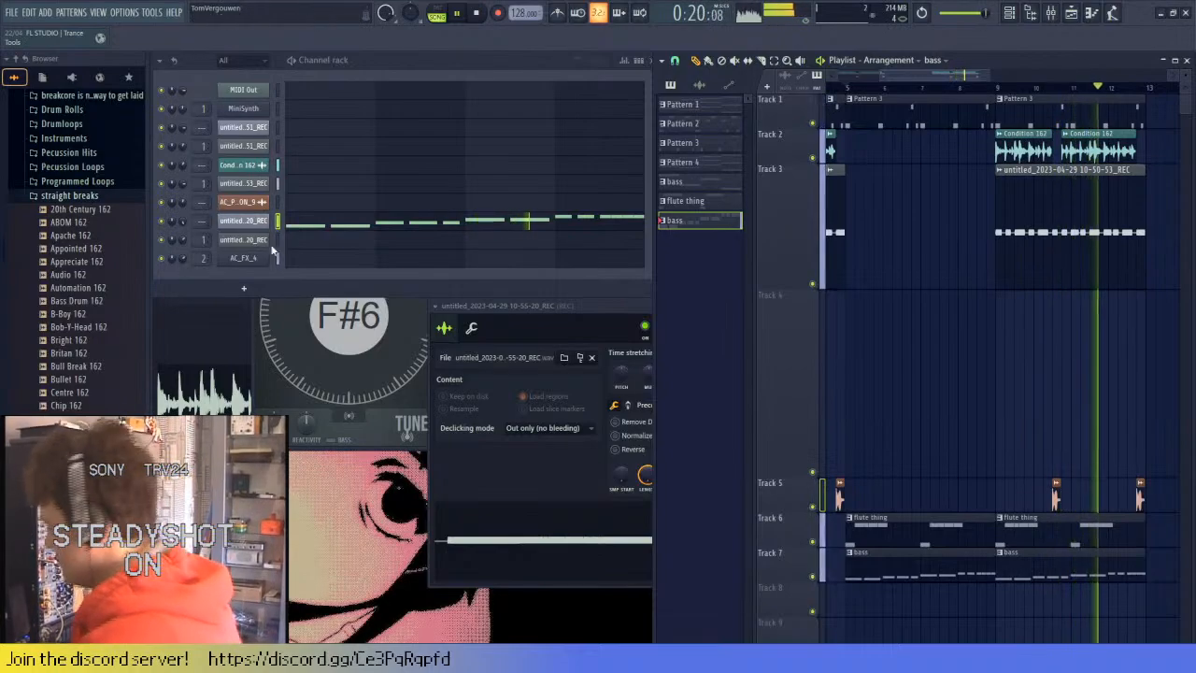
key("space")
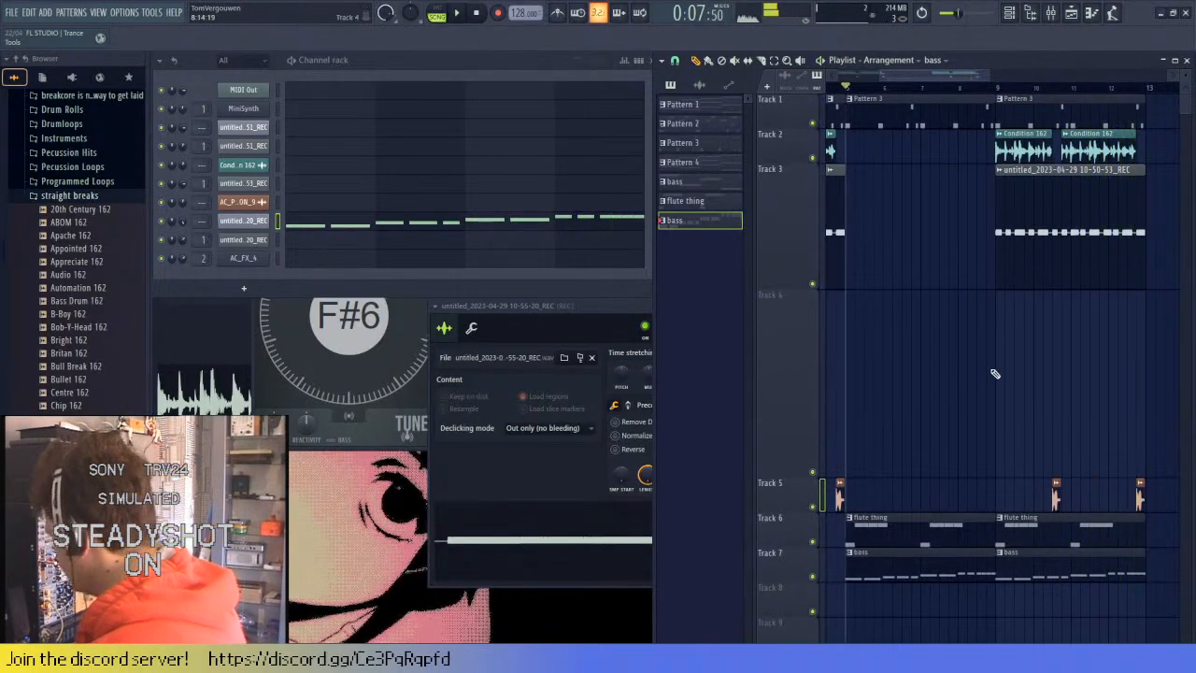
- Select all clips in bars 9 to 12 and duplicate them to bar 13
scroll(995, 373, "down", 4)
left_click_drag(1110, 602, 966, 93)
key("ctrl+b")
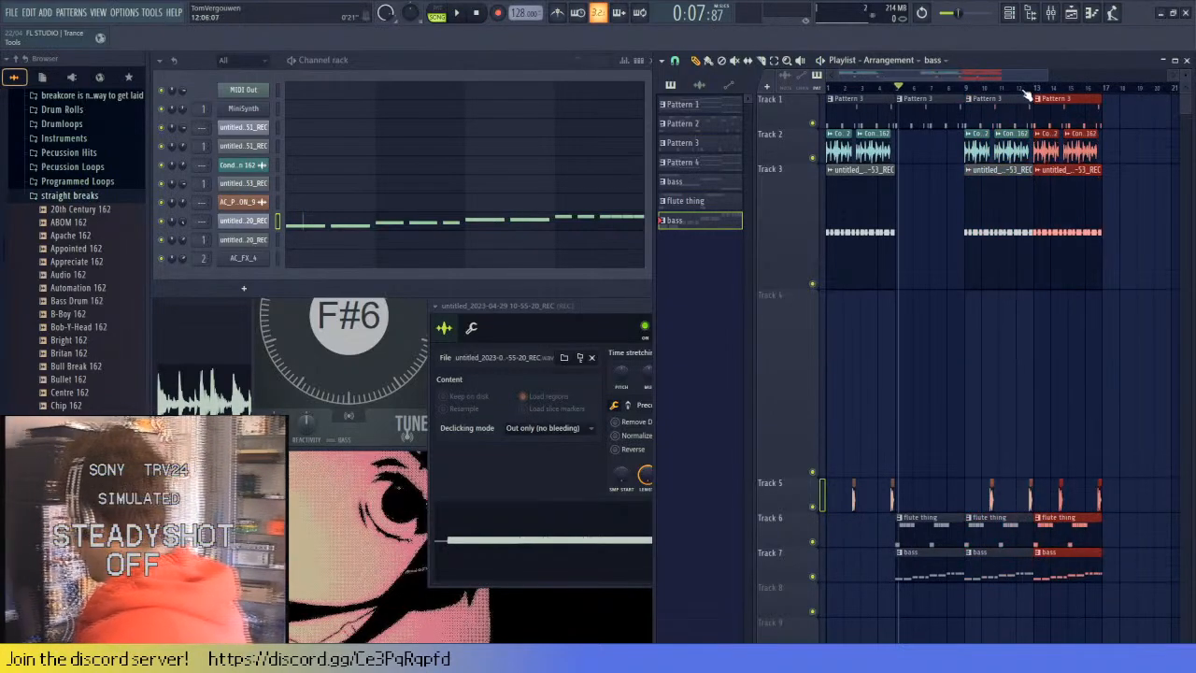
- Play back the extended arrangement to check the new bass pattern with the other tracks
left_click(1023, 89)
key("space")
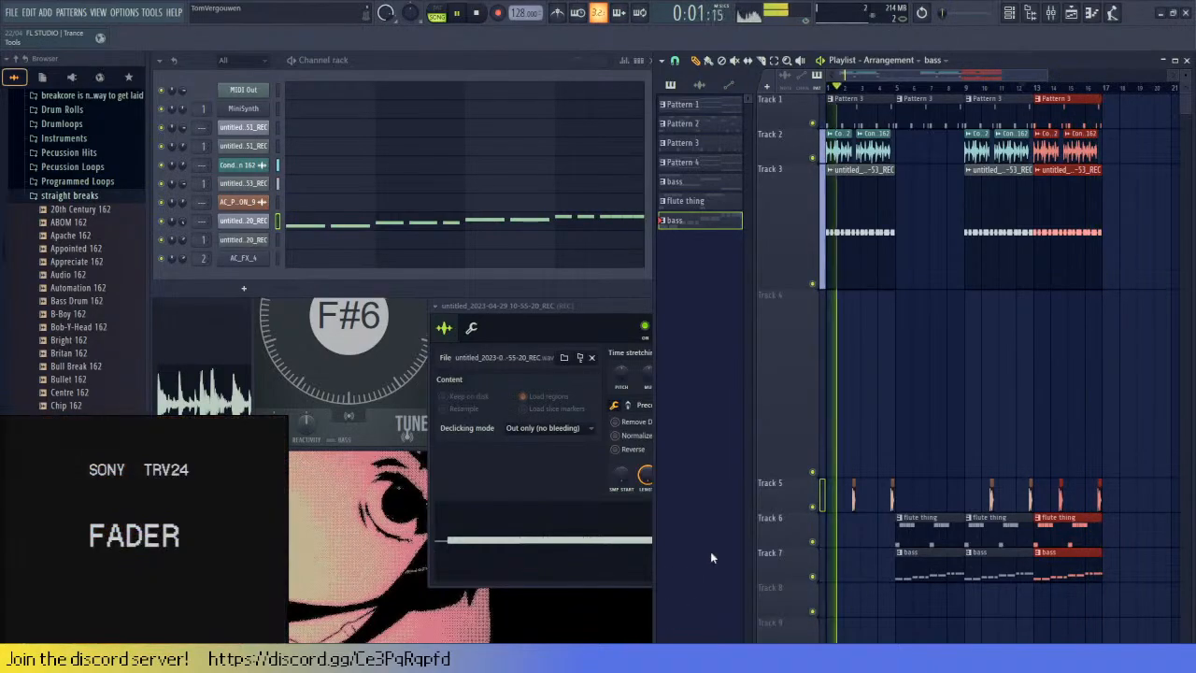
key("space")
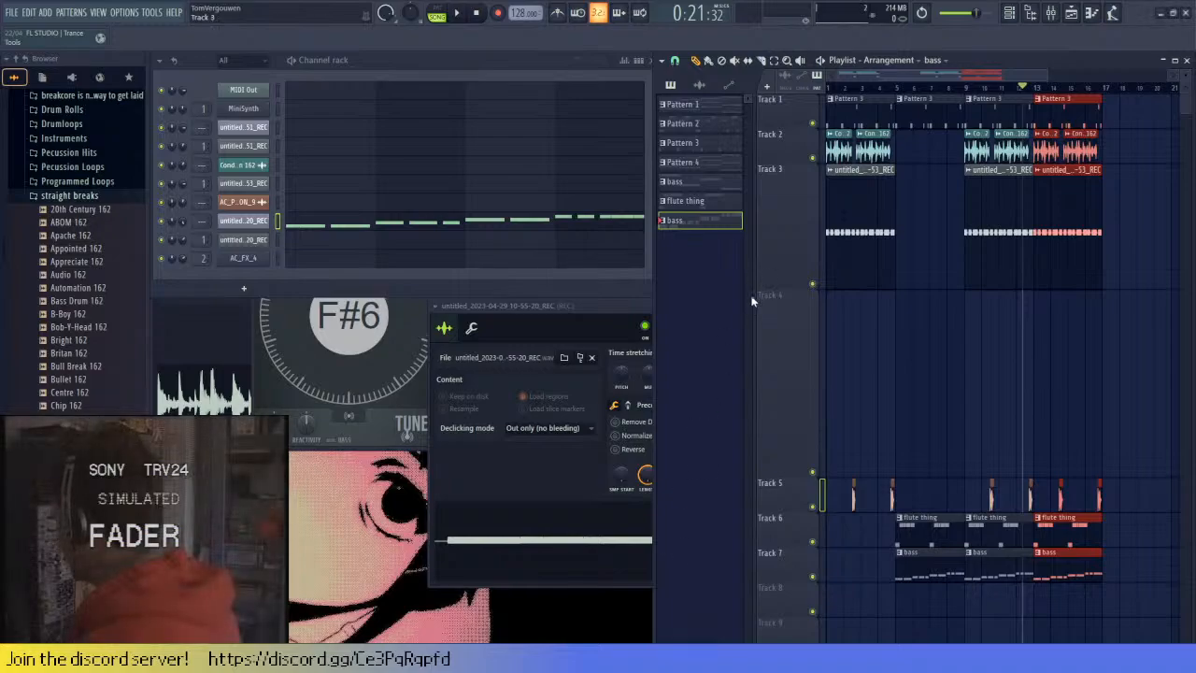
- Play the arrangement from the start, then set the playback position around bar 7
scroll(1069, 382, "up", 3)
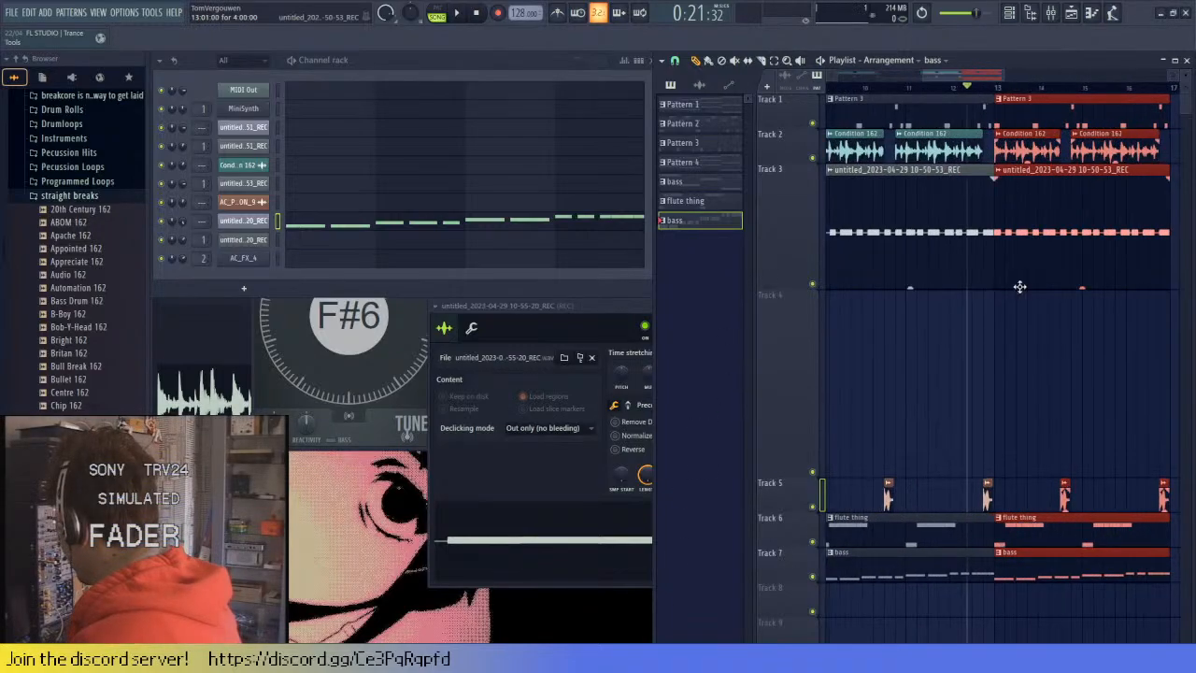
left_click(991, 87)
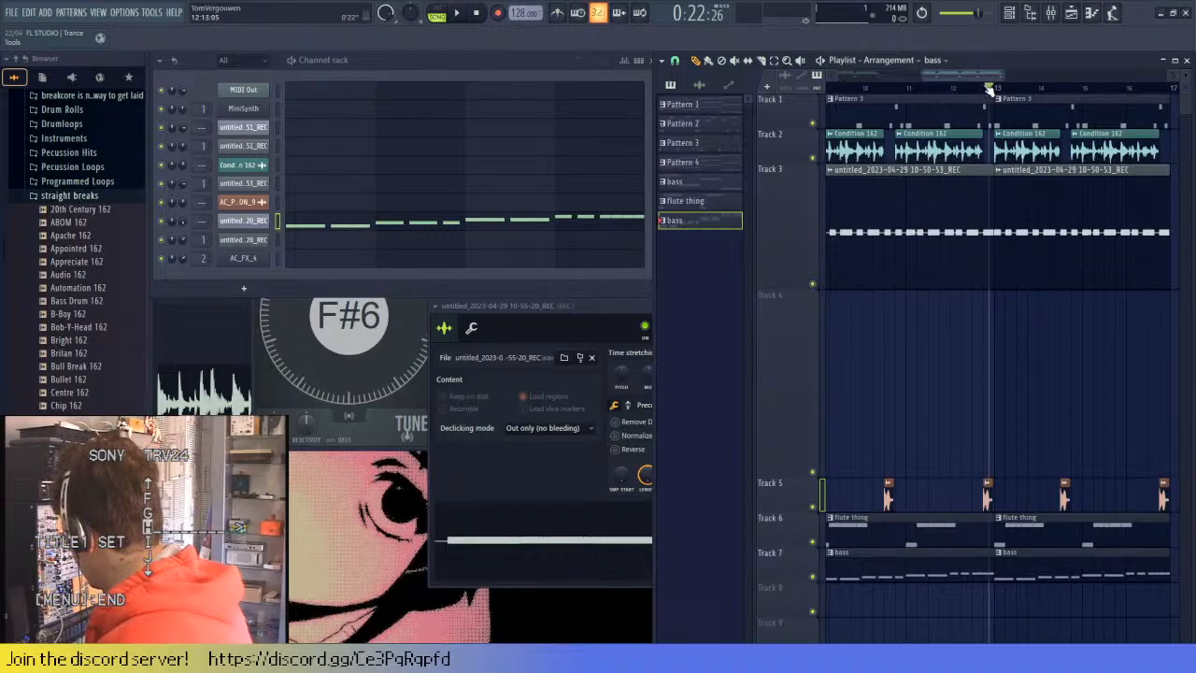
scroll(991, 88, "down", 1)
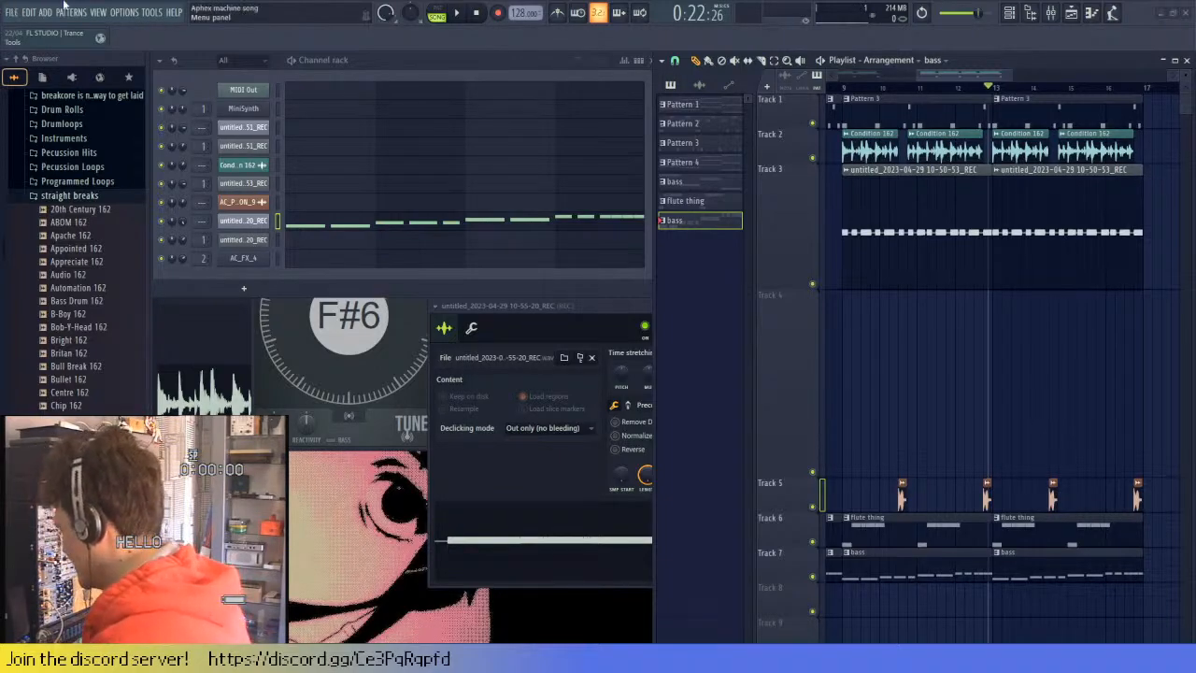
scroll(961, 422, "down", 4)
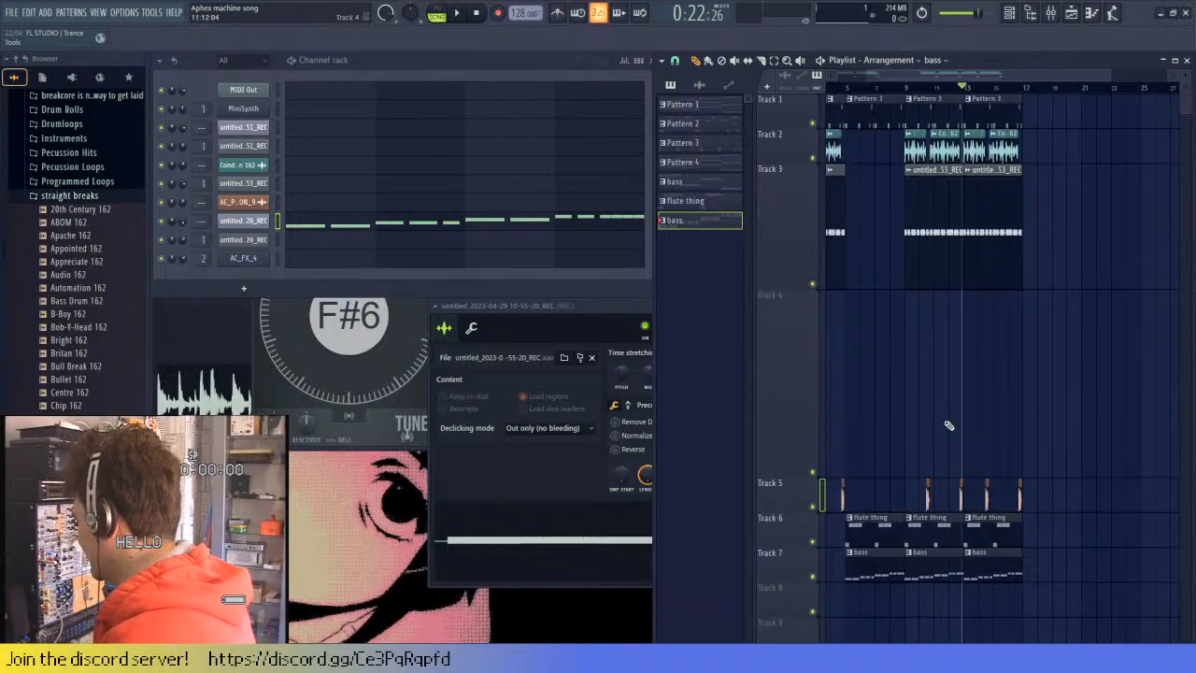
scroll(949, 90, "up", 1)
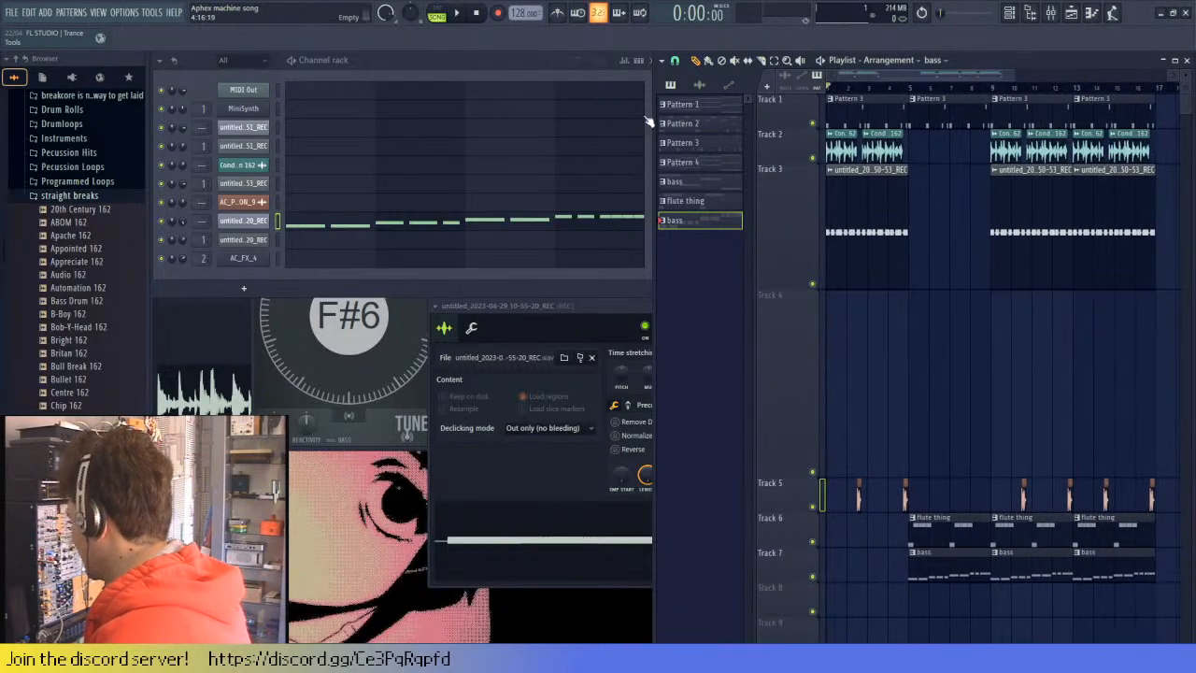
key("space")
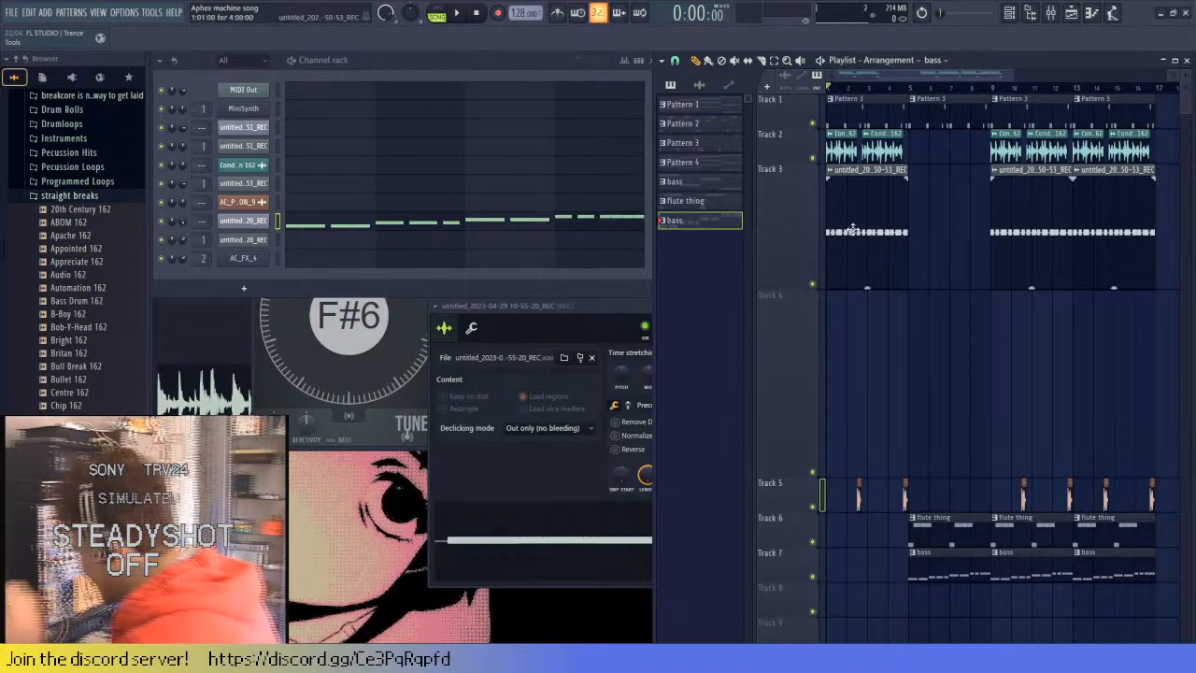
left_click_drag(925, 91, 957, 91)
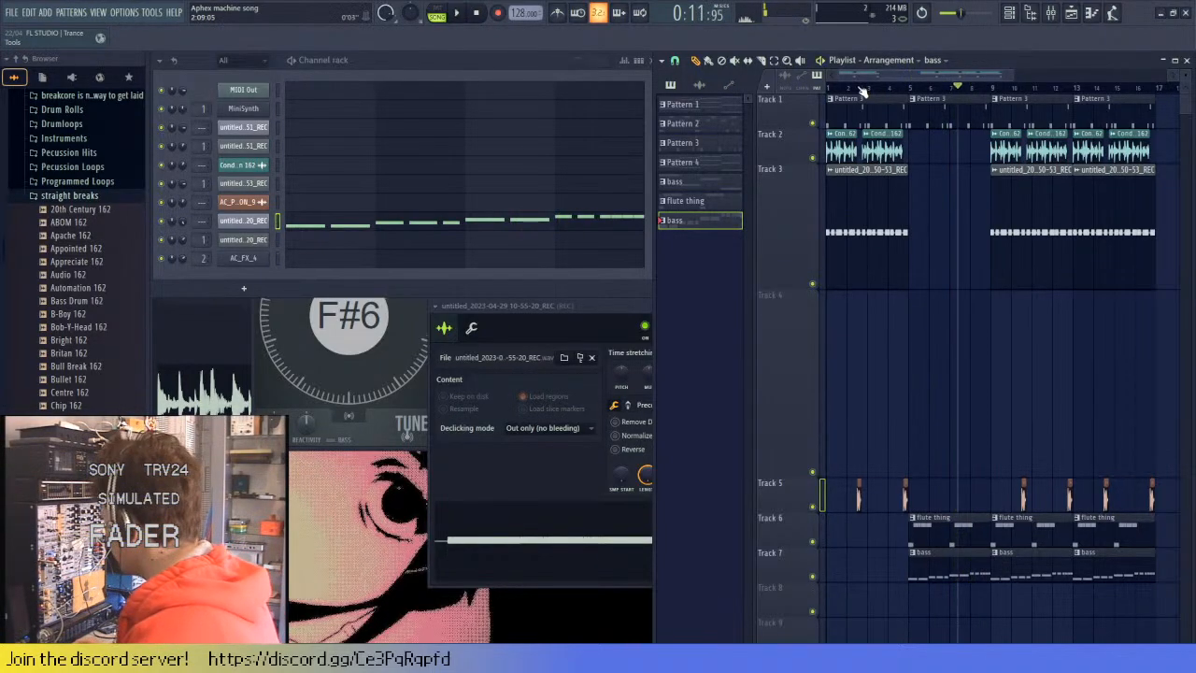
- Select the MIDI Out channel, audition the section and create a new pattern named "add more plink sounds"
left_click(277, 91)
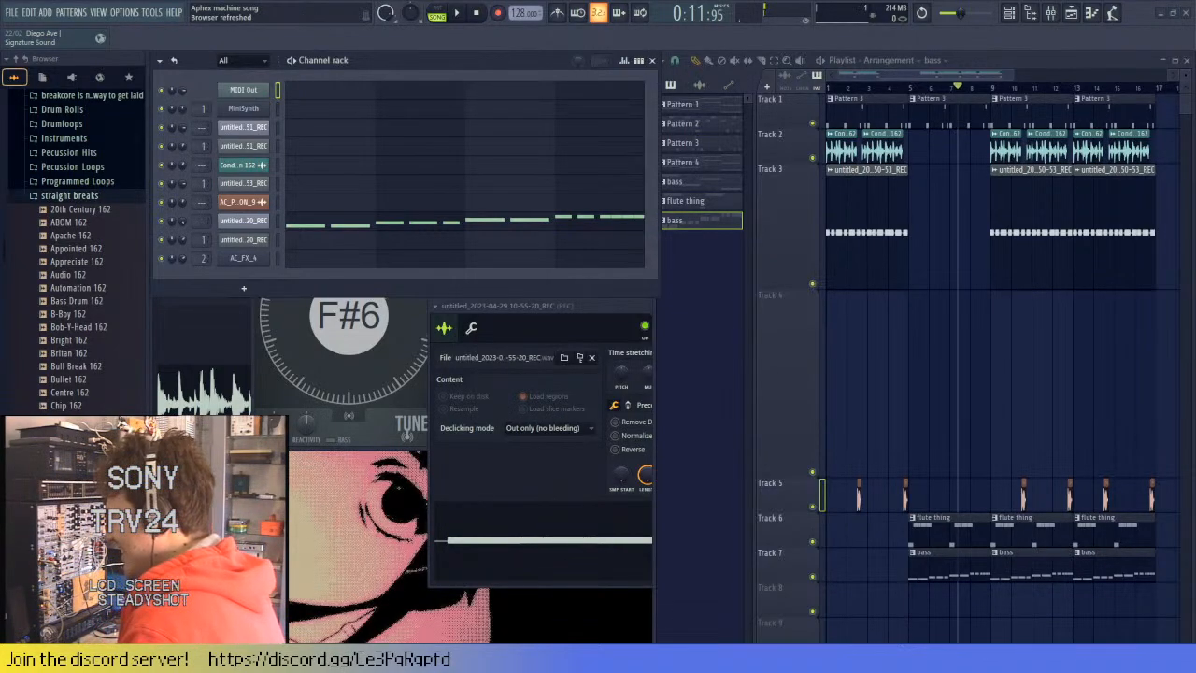
key("space")
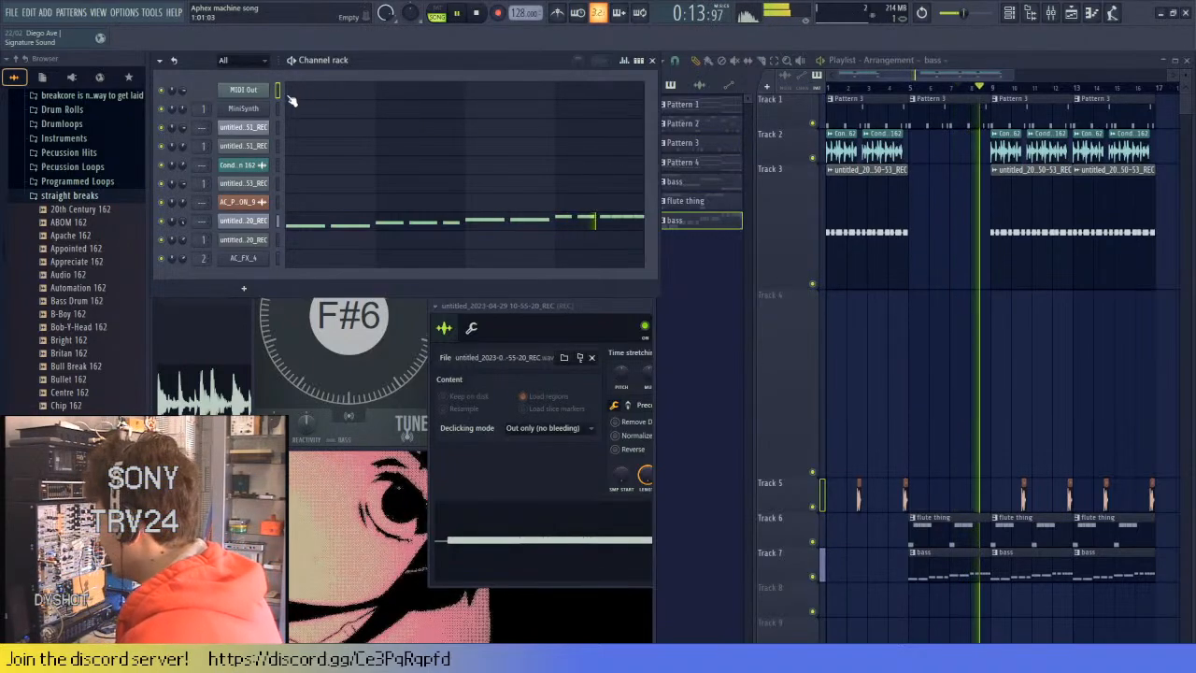
key("space")
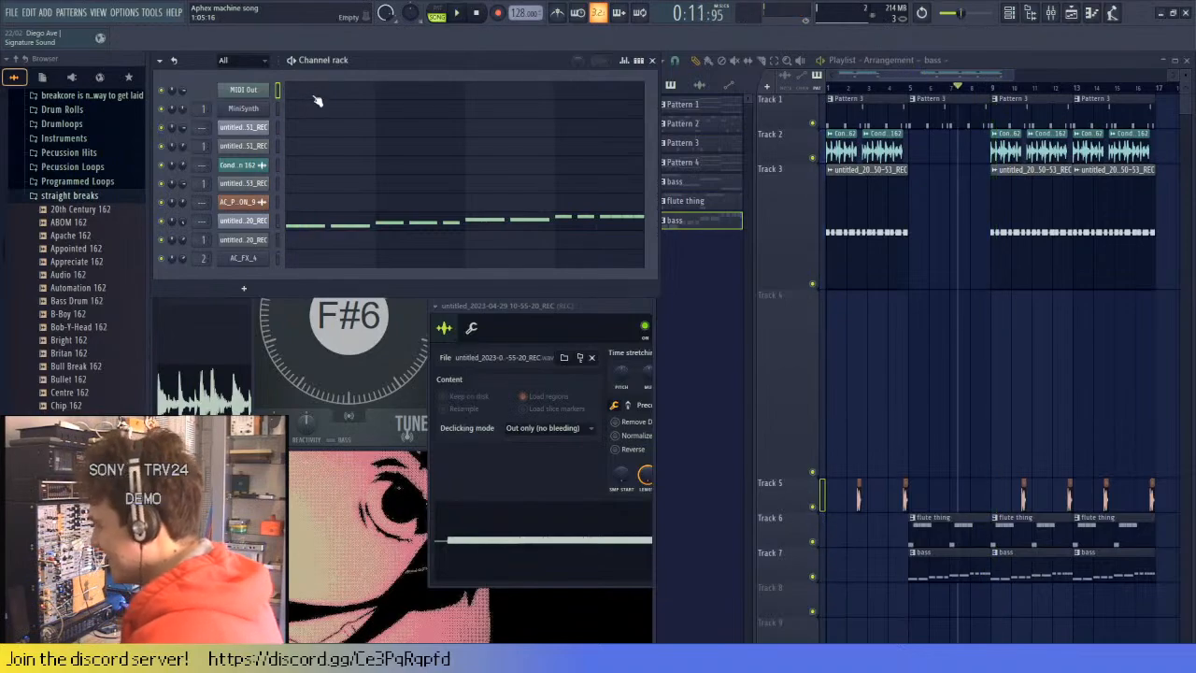
key("F4")
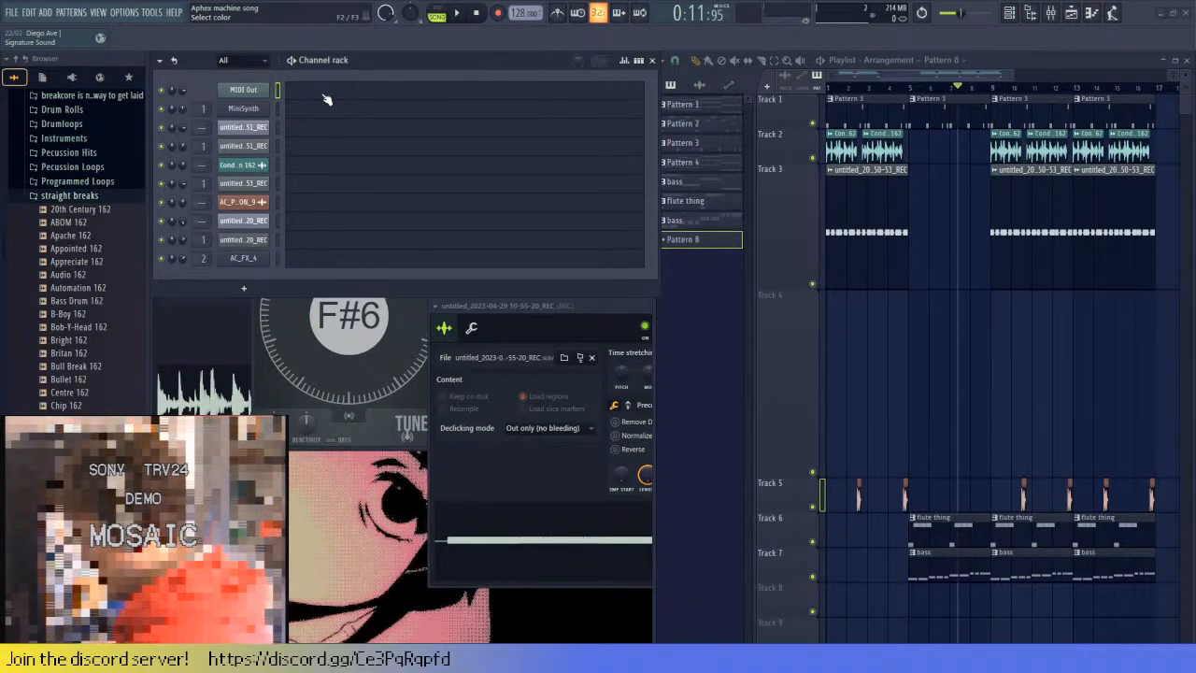
type("add more plink sounds")
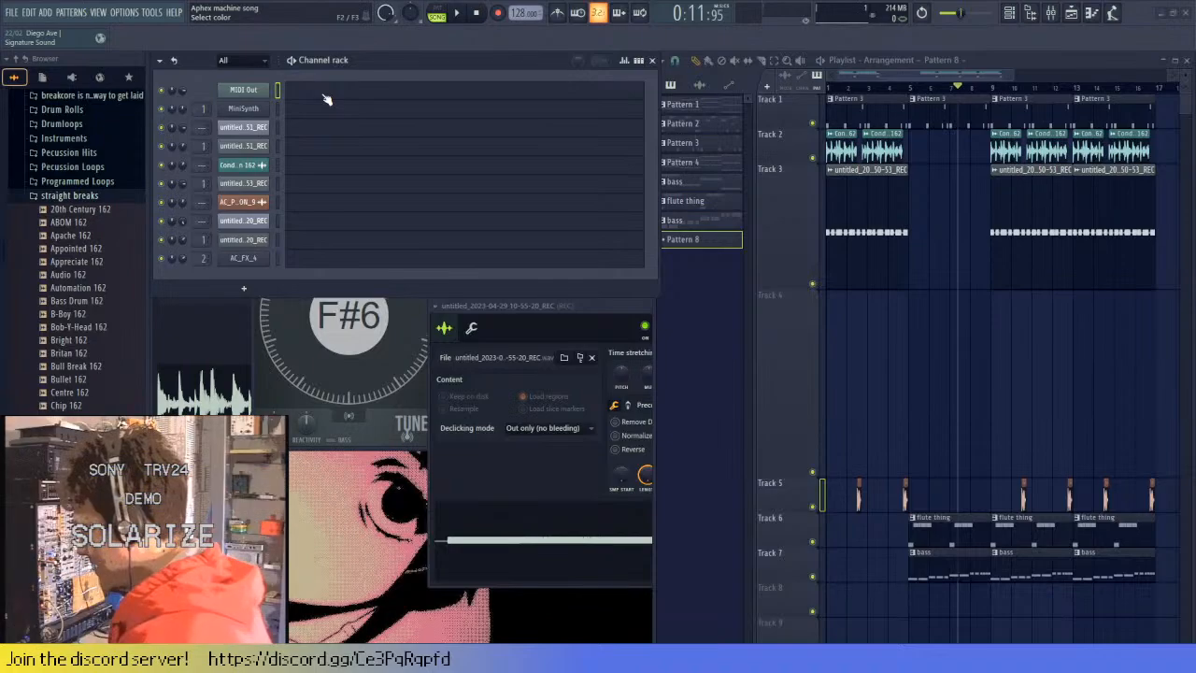
key("Return")
- Place the new pattern on Track 4 at bar 17 and duplicate the last two flute thing and bass clips to bars 17 to 24
scroll(975, 387, "up", 4)
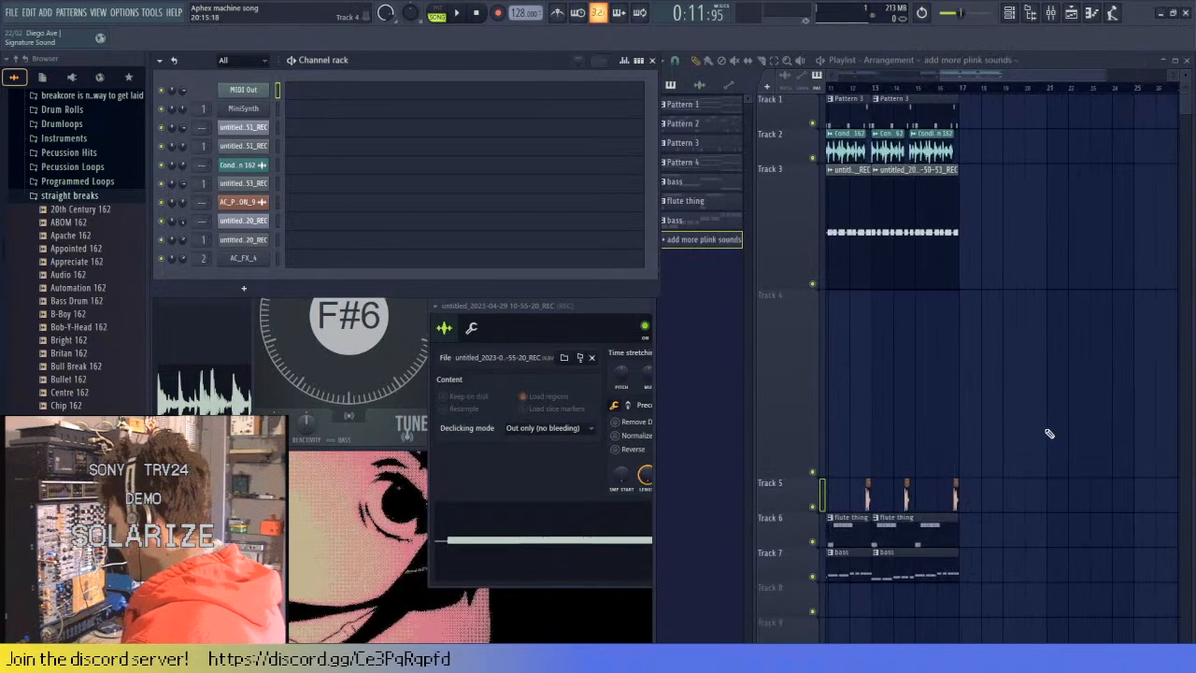
left_click(961, 430)
scroll(961, 428, "down", 4)
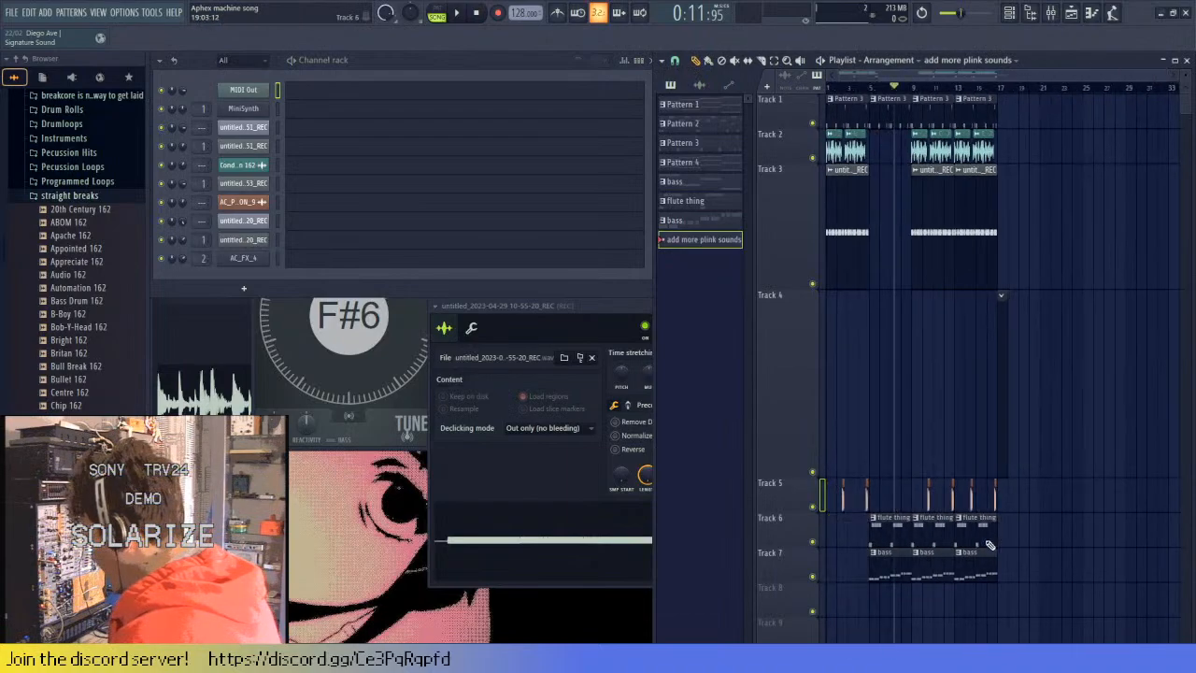
left_click_drag(1032, 581, 938, 542)
key("ctrl+b")
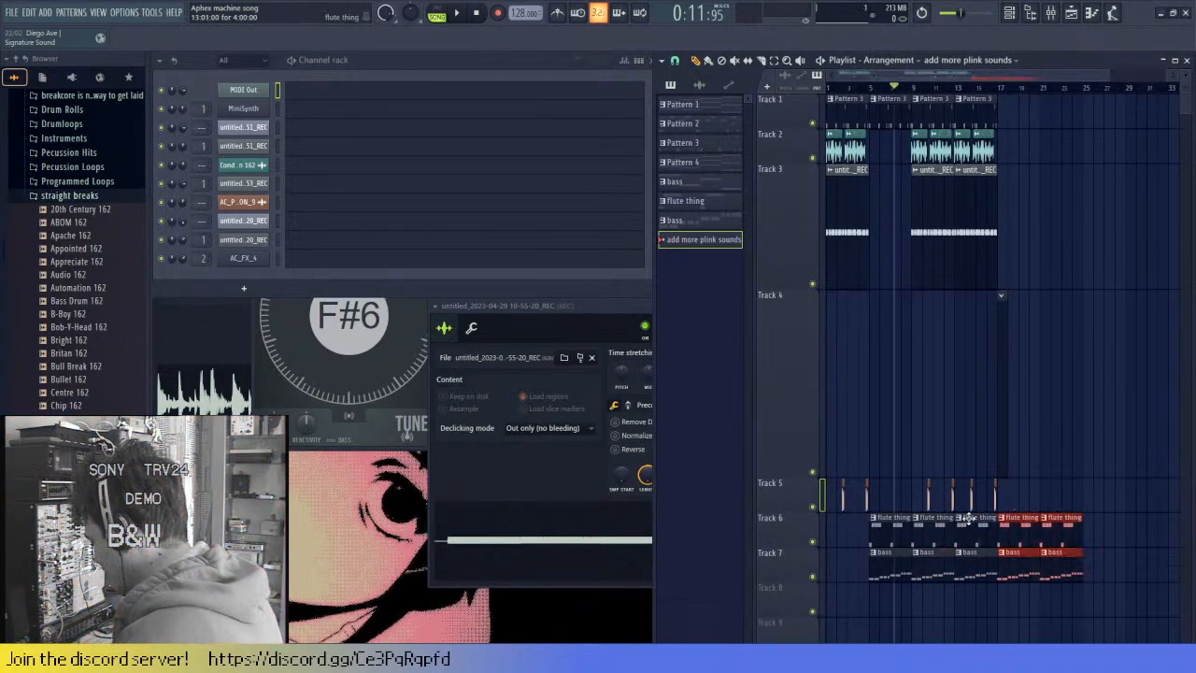
scroll(969, 533, "up", 1)
scroll(1021, 477, "up", 3)
left_click(1050, 457)
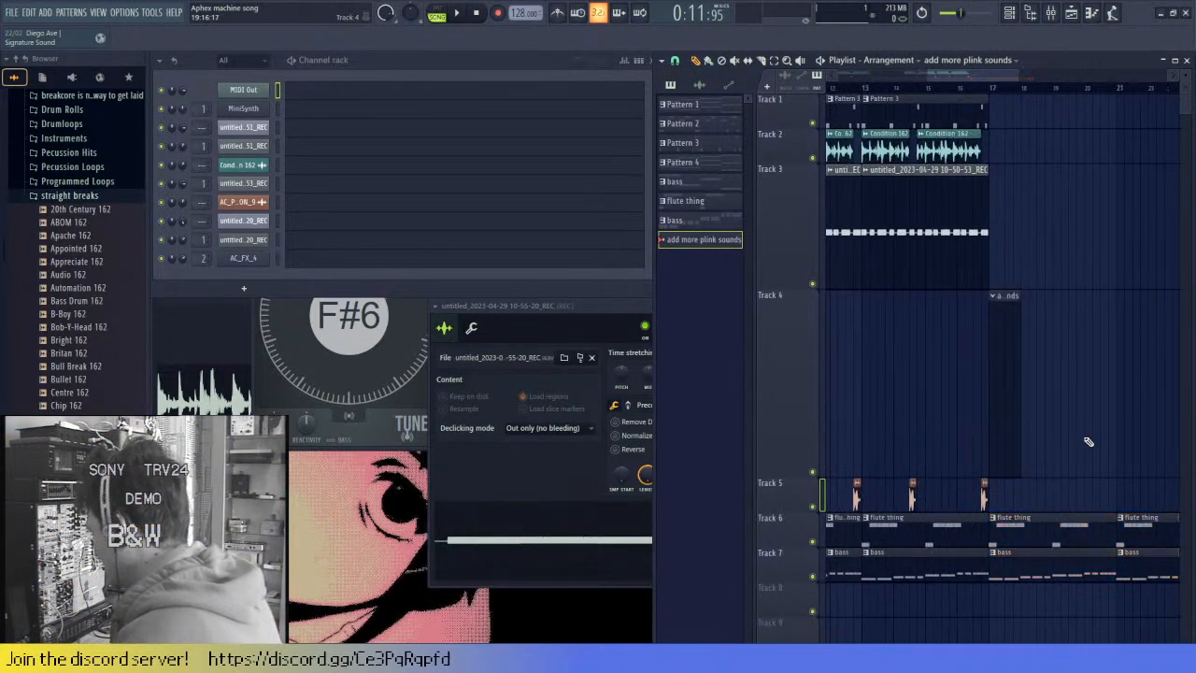
- Add a C6 note at the start of bar 1 in the MIDI Out piano roll and audition it from song bar 17
left_click(994, 91)
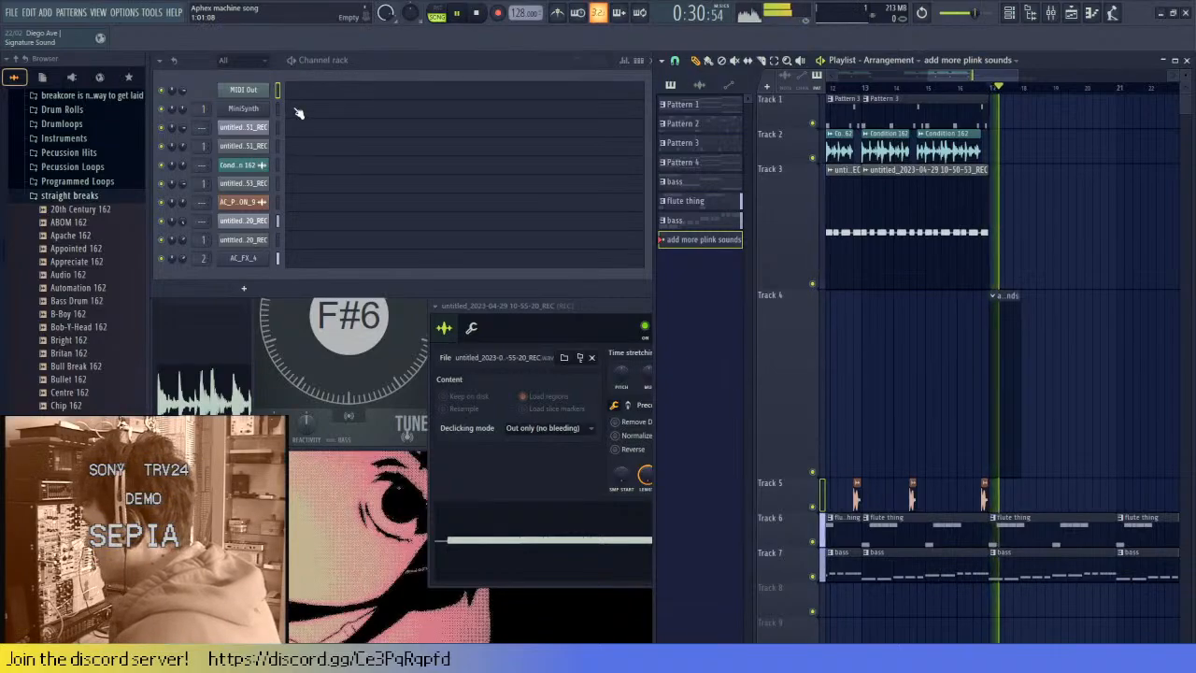
key("F7")
left_click(200, 215)
left_click_drag(198, 207, 200, 198)
key("space")
scroll(364, 267, "up", 2)
key("space")
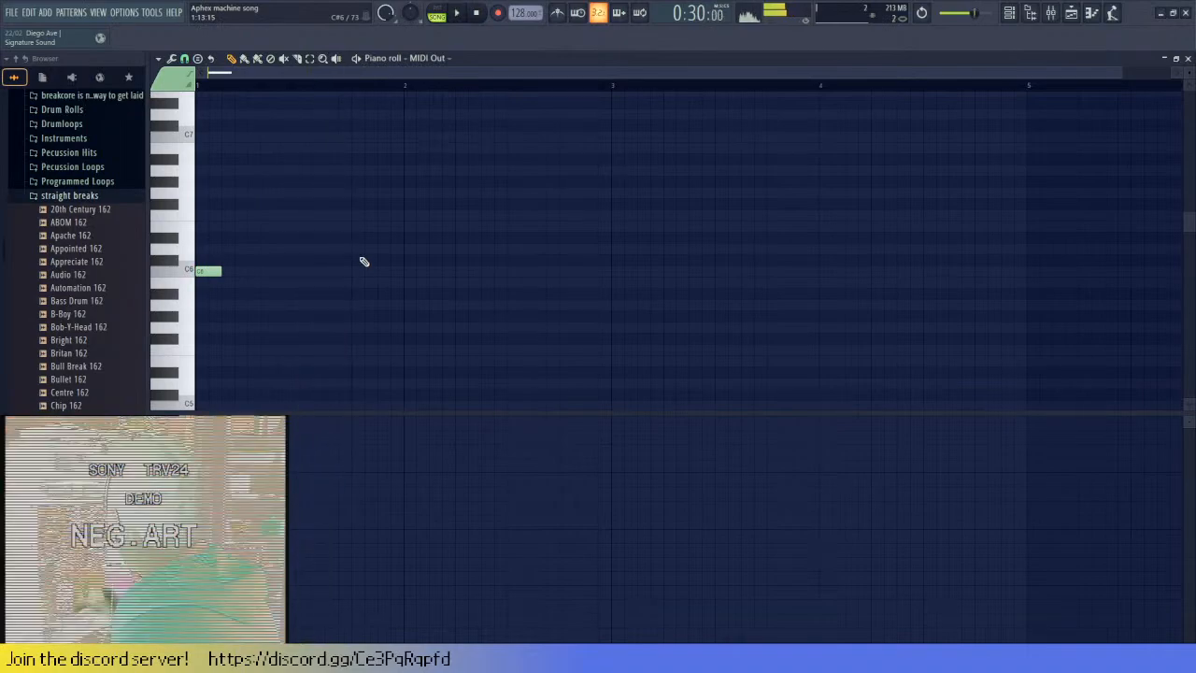
key("space")
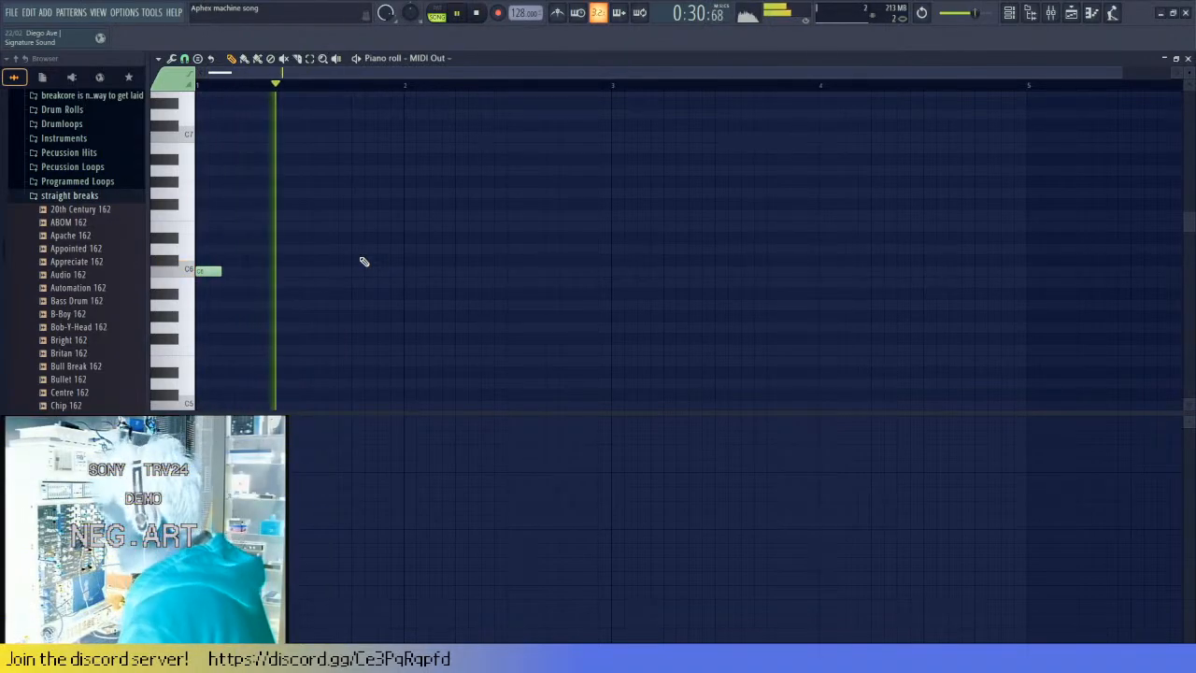
key("space")
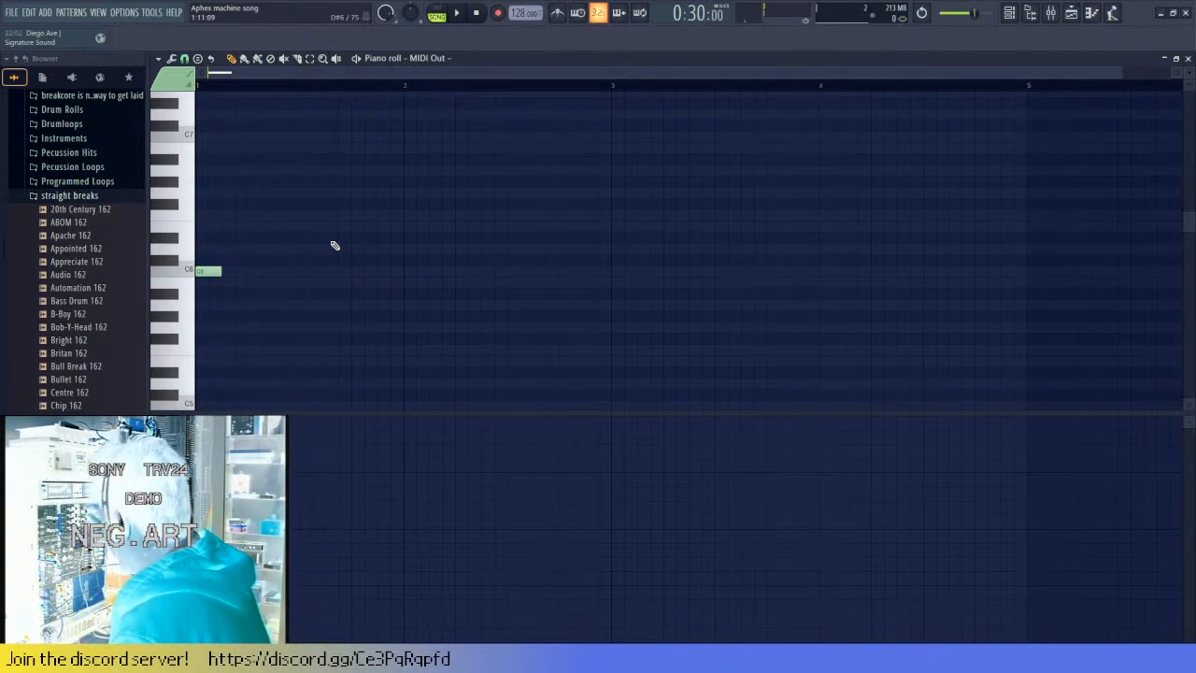
key("space")
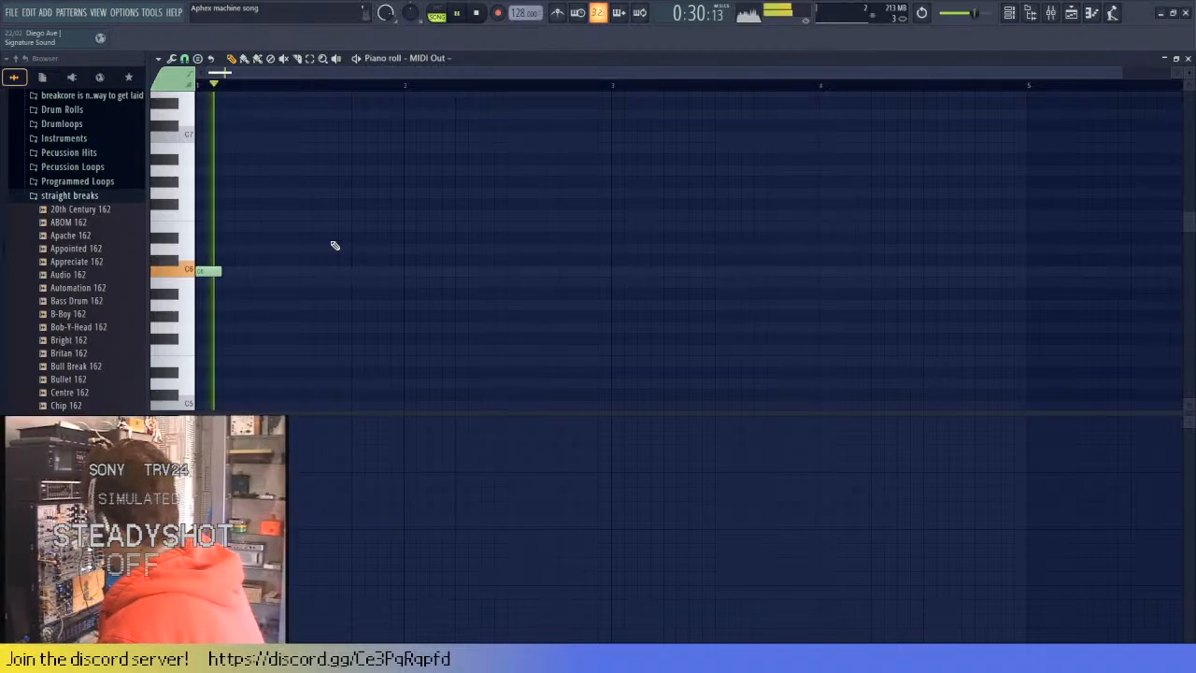
key("space")
- Add A#5, G5 and A#5 notes at the starts of bars 2, 3 and 4, then close the piano roll
left_click(413, 292)
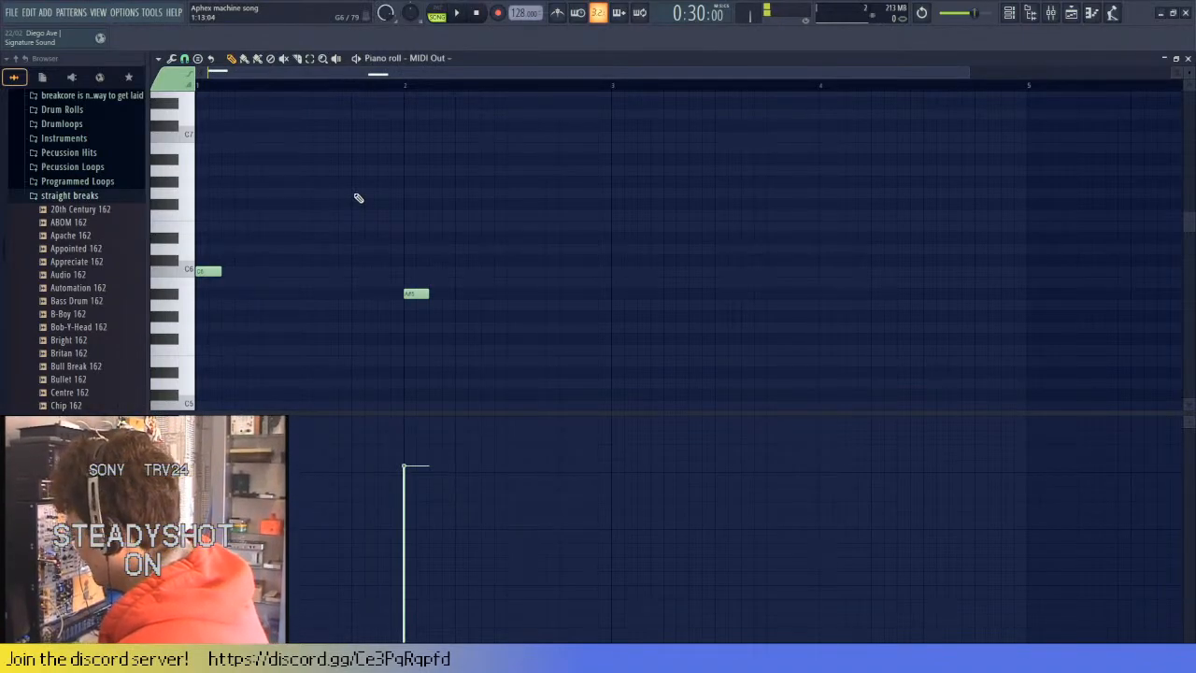
key("space")
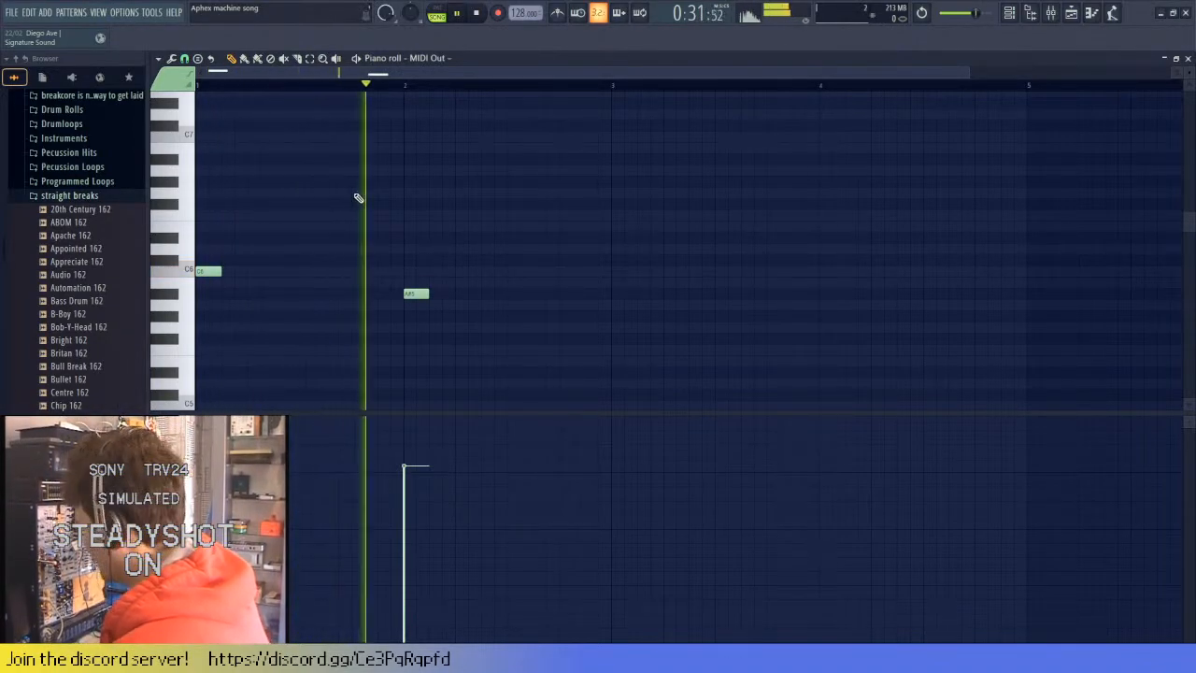
key("space")
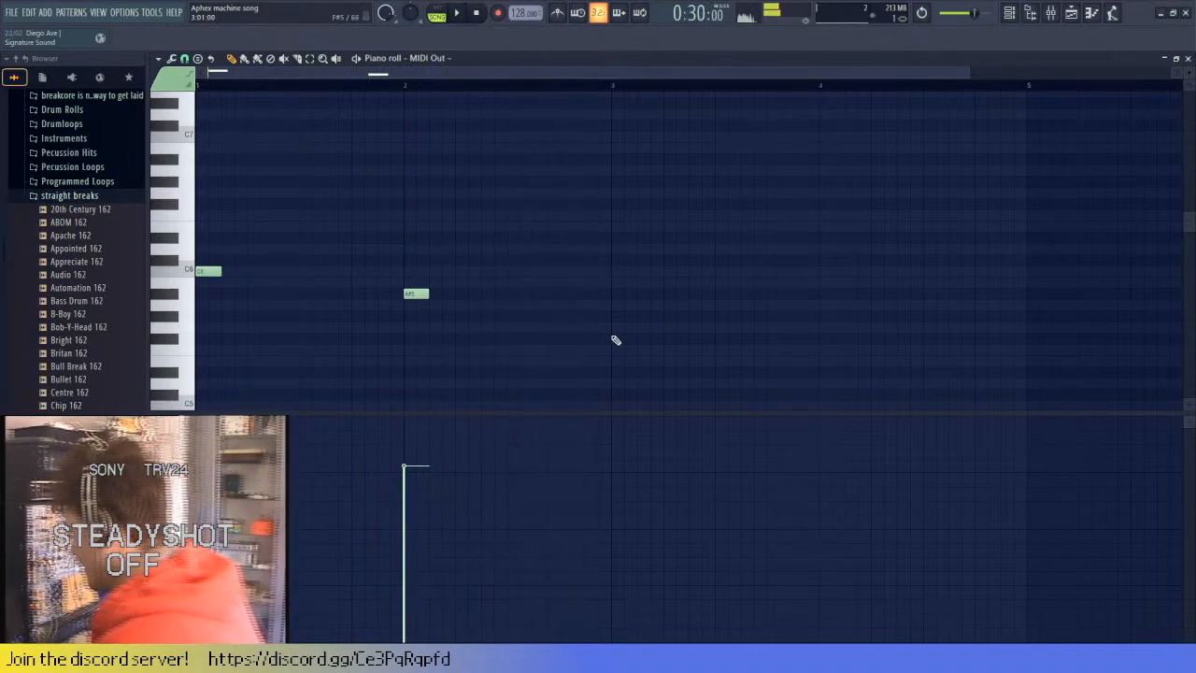
left_click_drag(614, 340, 613, 327)
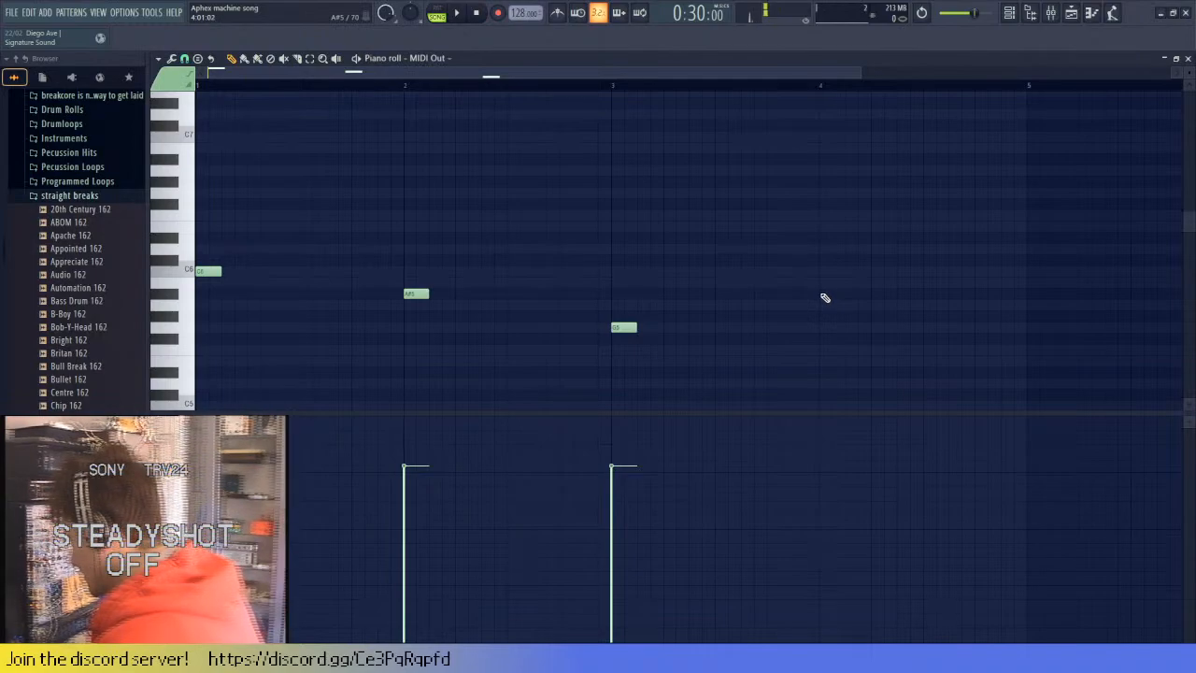
left_click(823, 295)
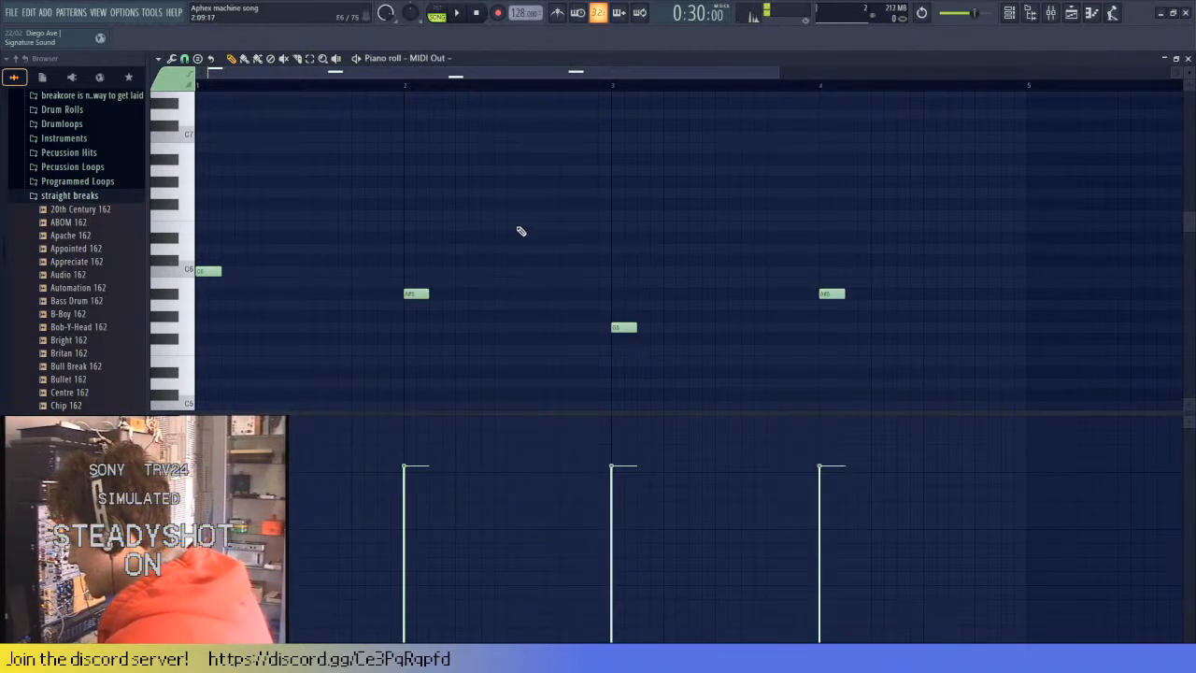
scroll(542, 243, "down", 2)
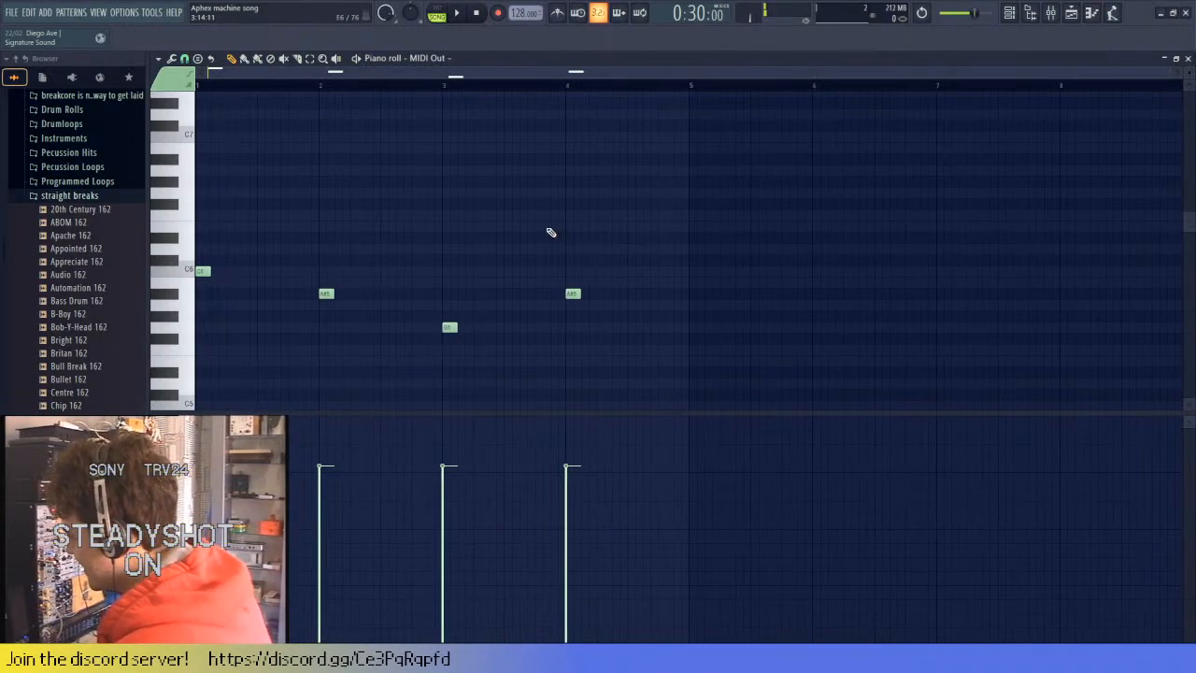
left_click(1188, 58)
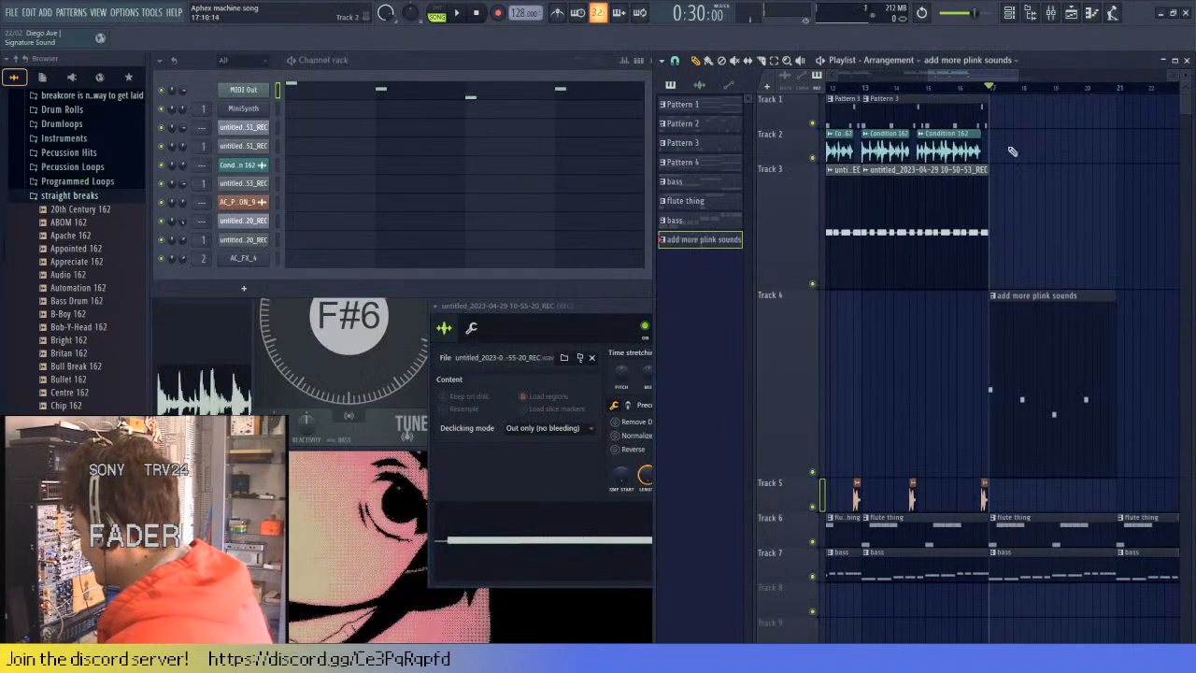
- Extend the plink melody with a C5 note at bar 5 and a D#5 note halfway through that bar, and play it back
key("space")
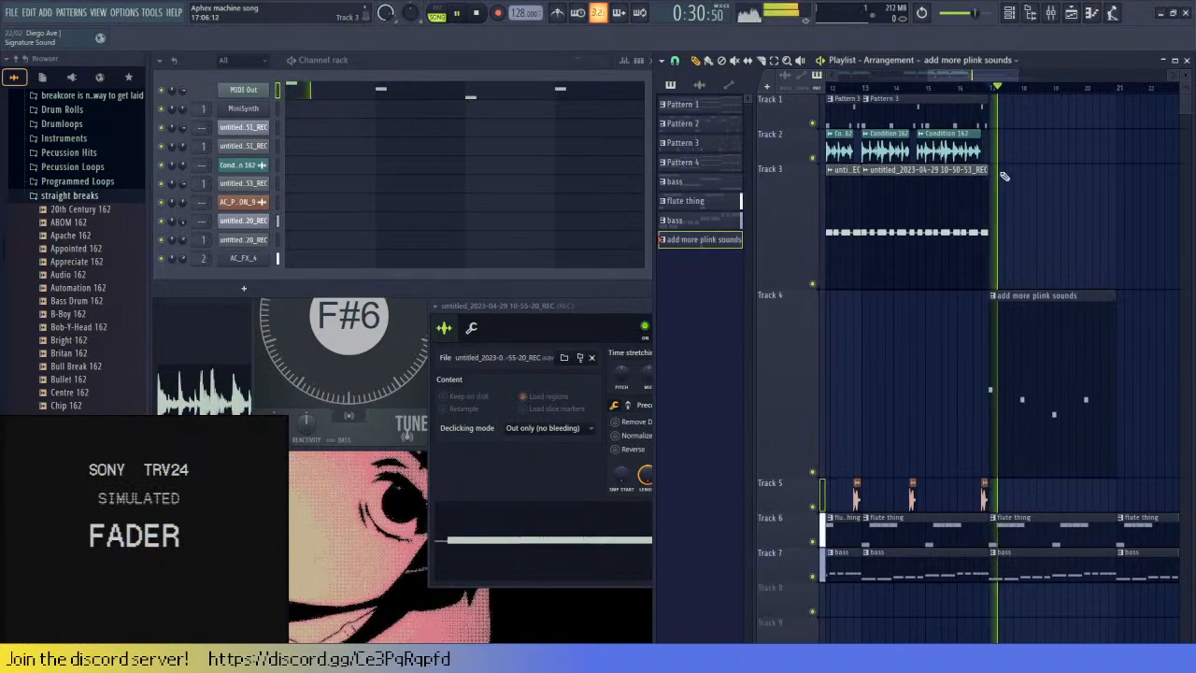
left_click(465, 97)
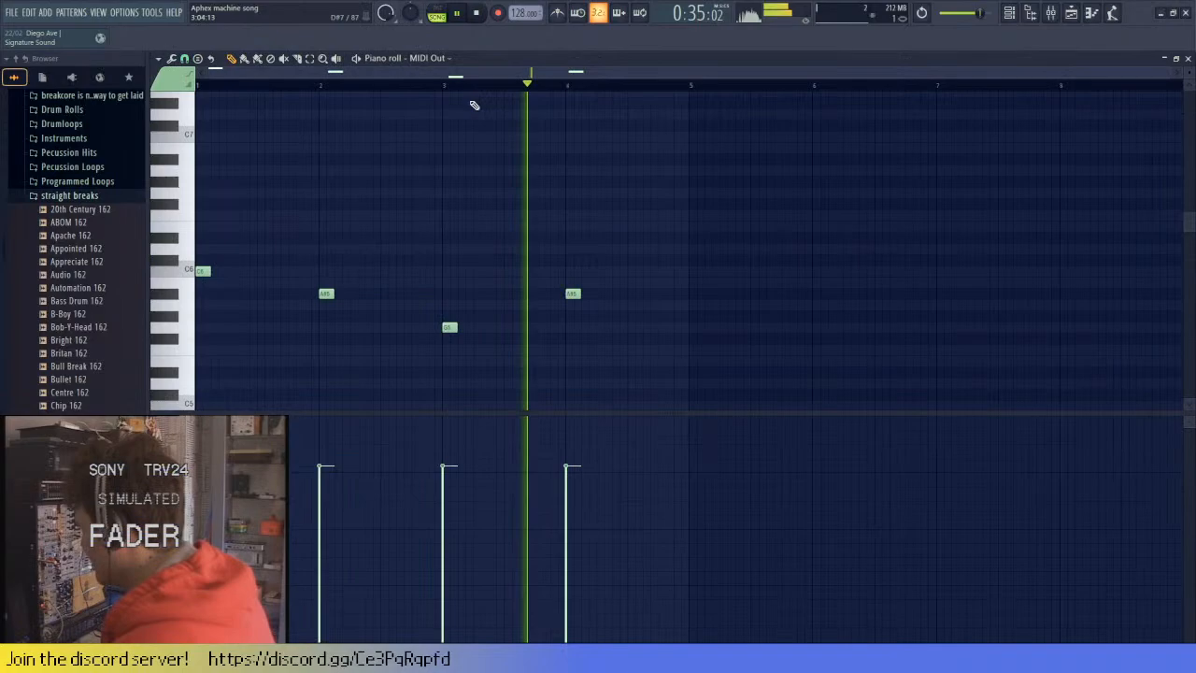
key("space")
left_click(697, 382)
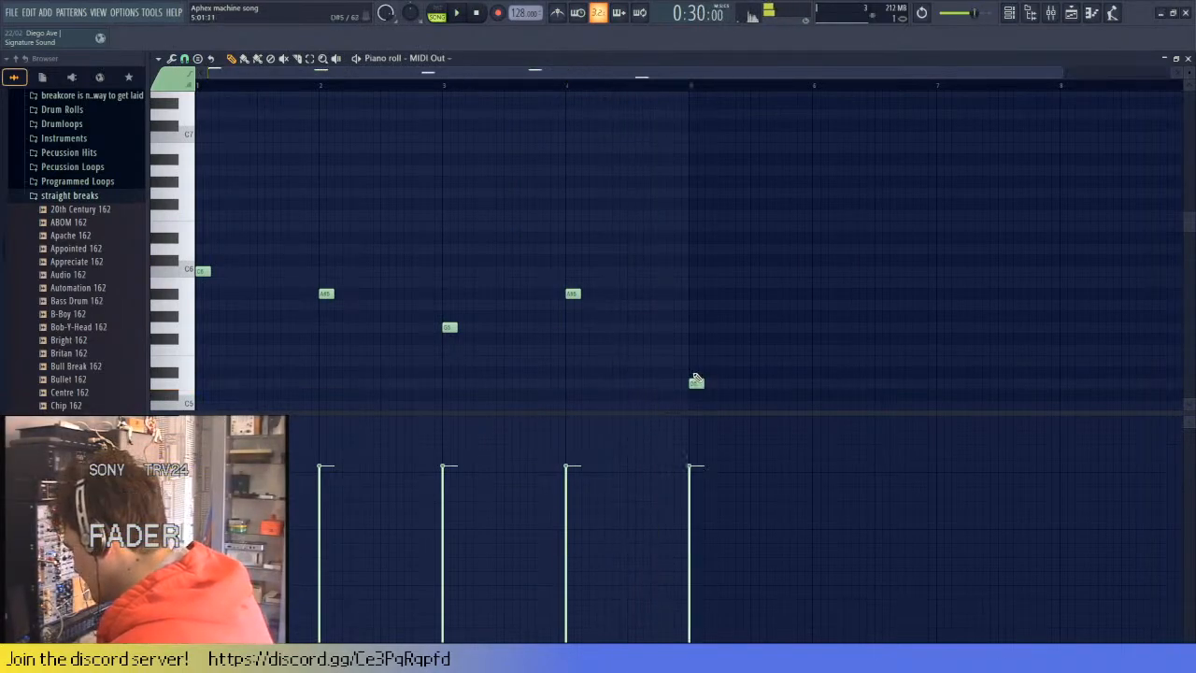
scroll(696, 381, "down", 1)
right_click(696, 381)
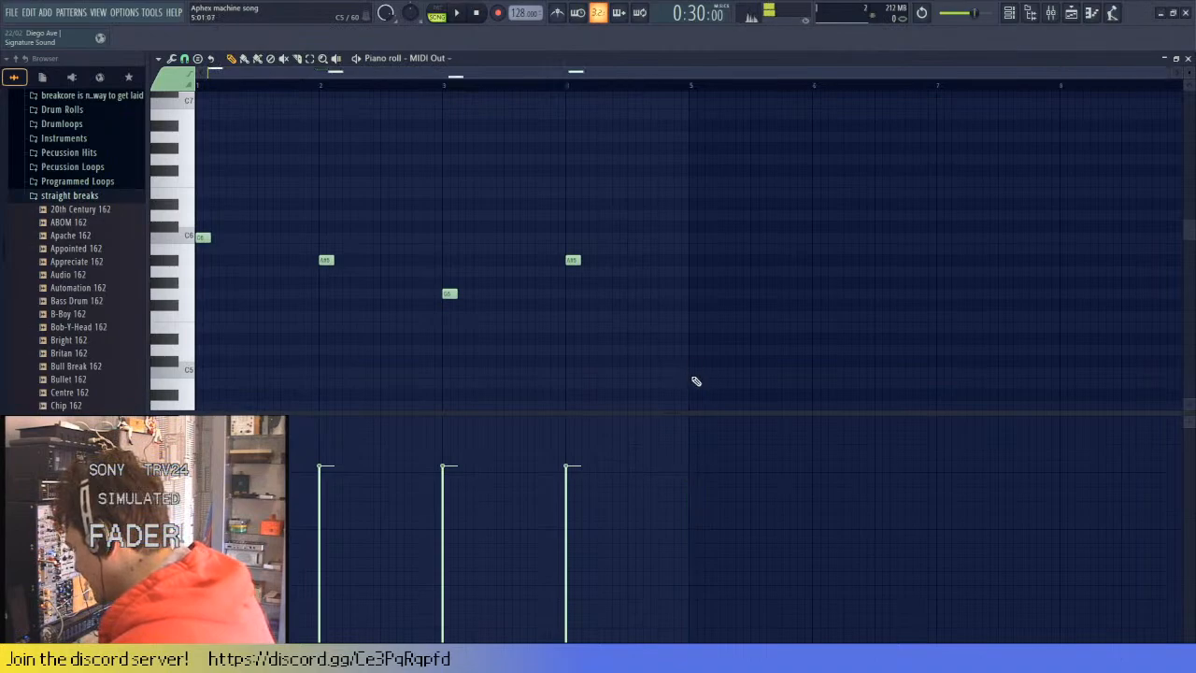
left_click(696, 373)
scroll(726, 326, "down", 1)
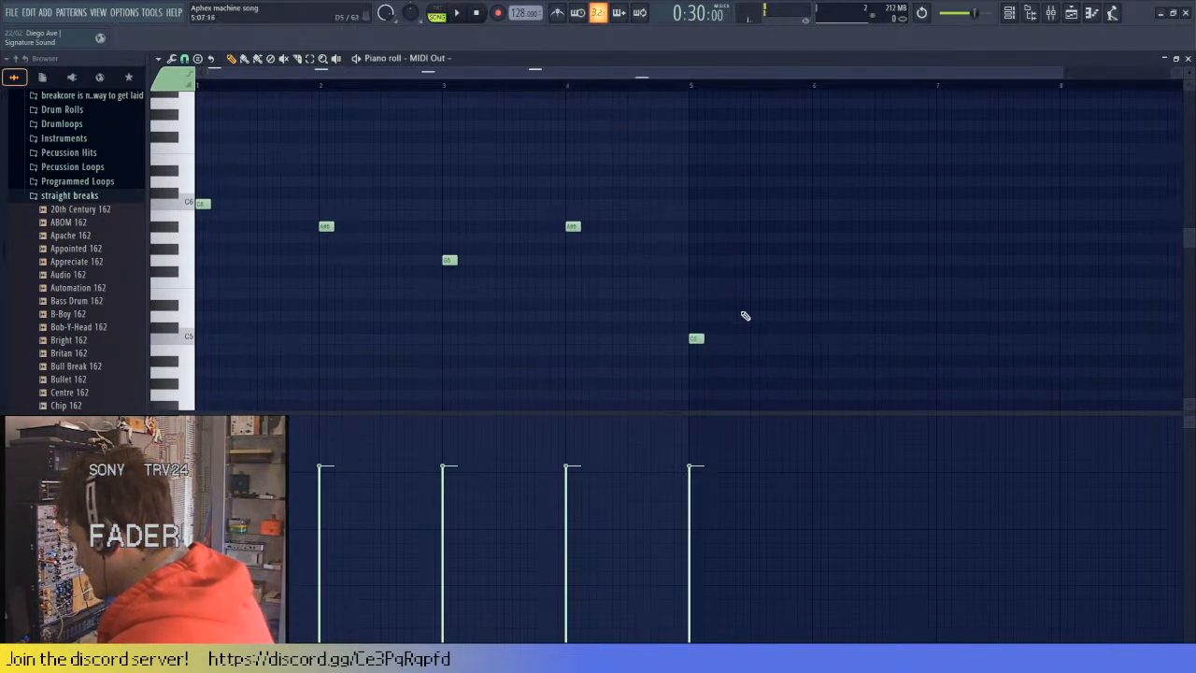
scroll(745, 316, "up", 2)
left_click_drag(751, 309, 770, 304)
scroll(632, 237, "down", 2)
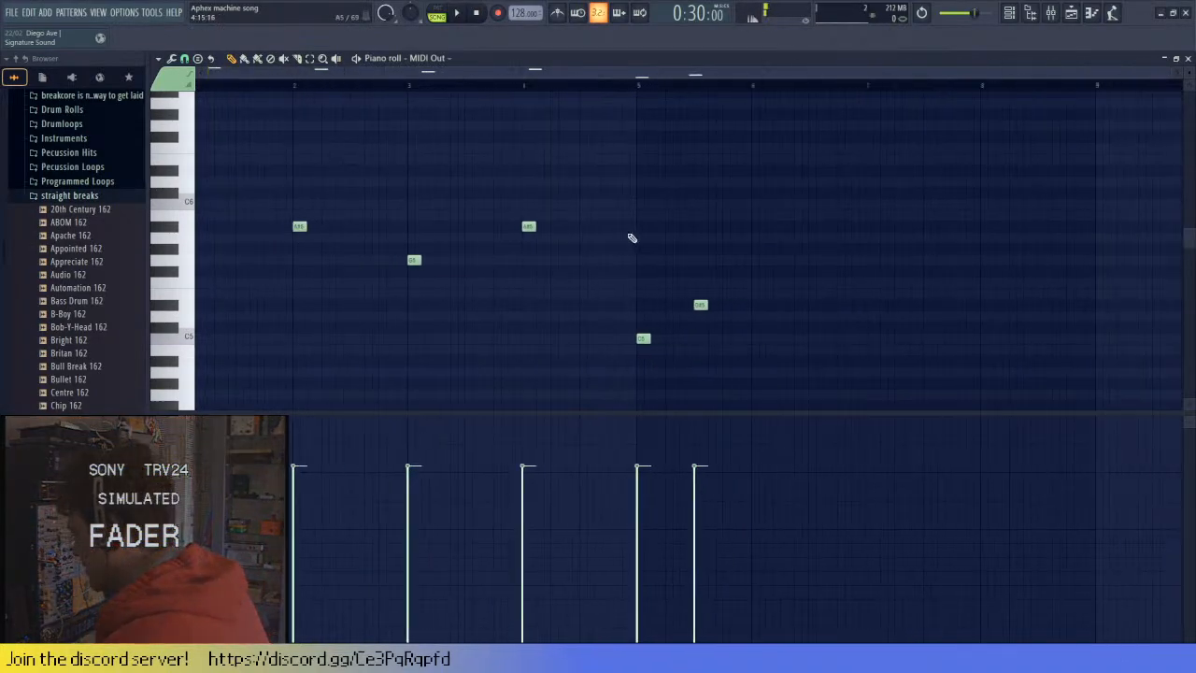
key("space")
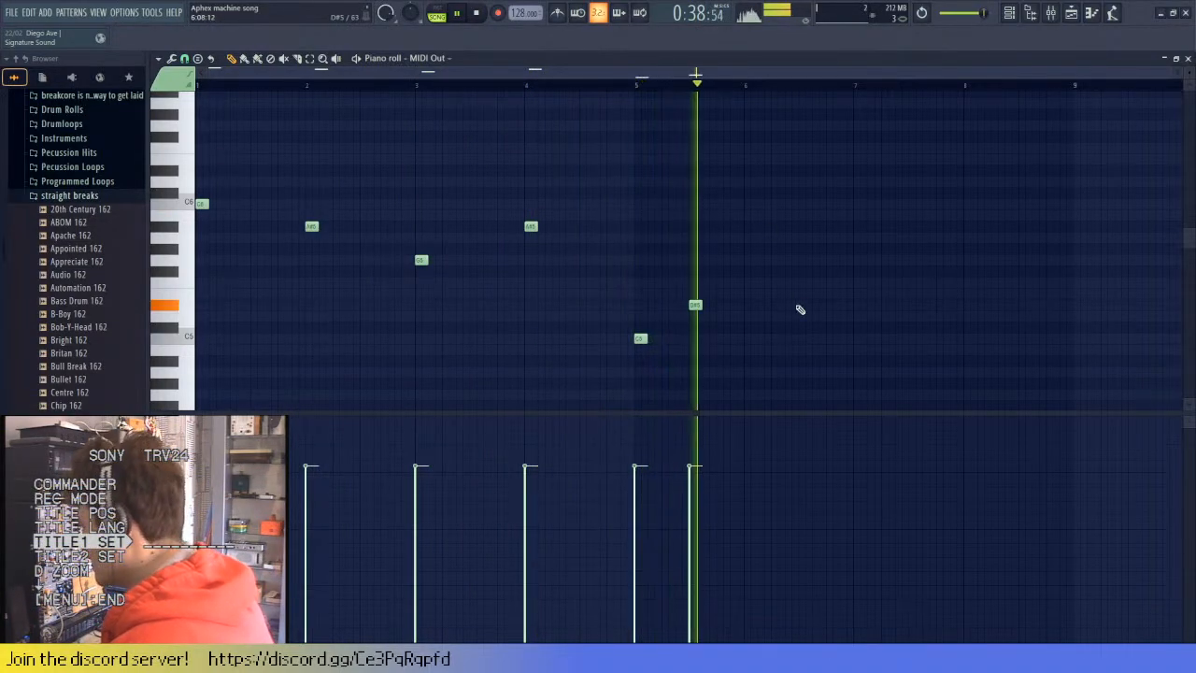
- Raise the note halfway through bar 5 to F5, add a D#5 at bar 6, and play the melody from bar 5
key("space")
mouse_move(696, 305)
left_mouse_down()
mouse_move(694, 271)
mouse_move(697, 282)
left_mouse_up()
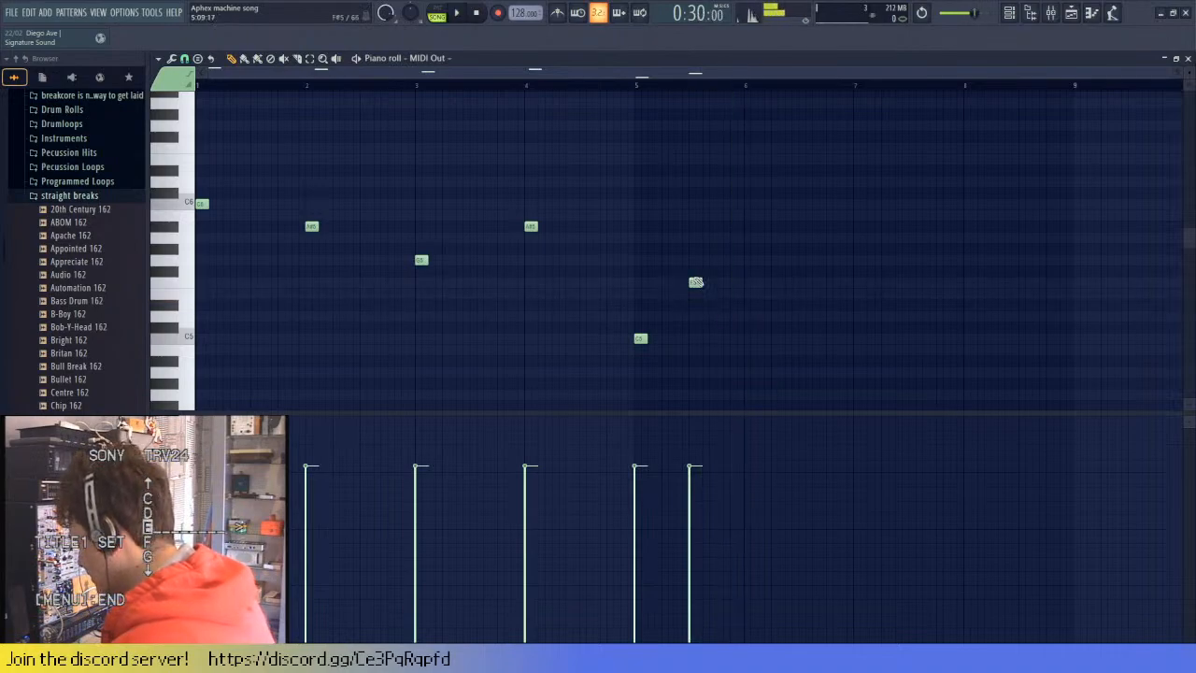
left_click(750, 305)
left_click(636, 87)
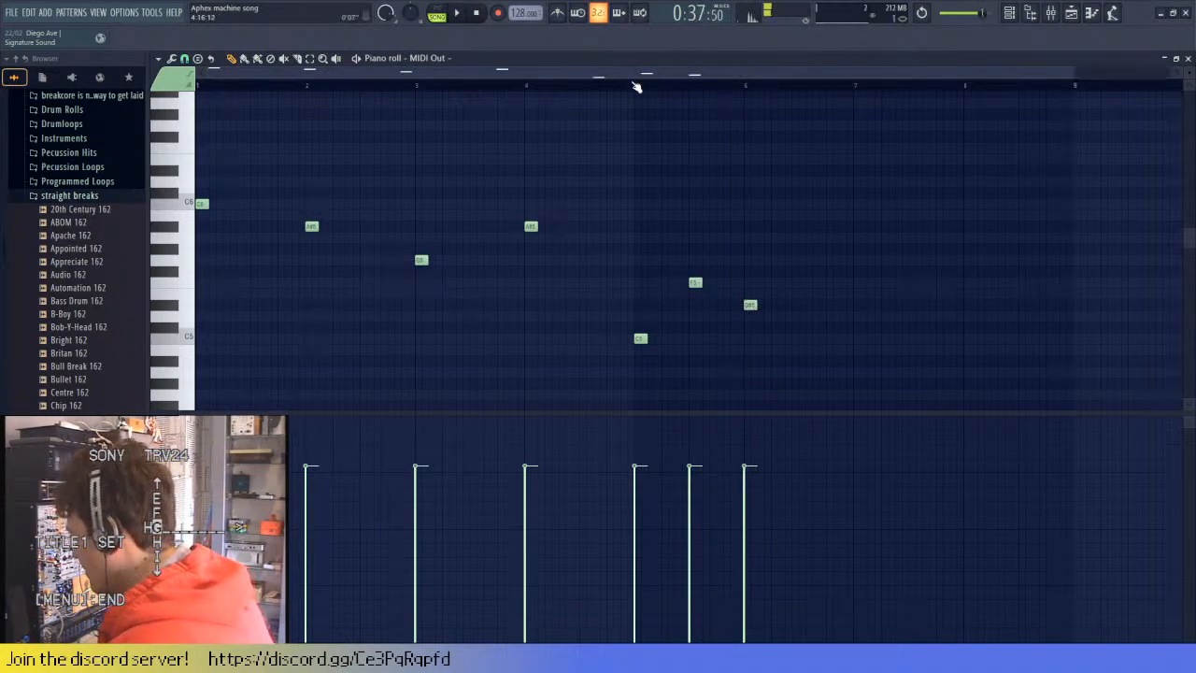
key("space")
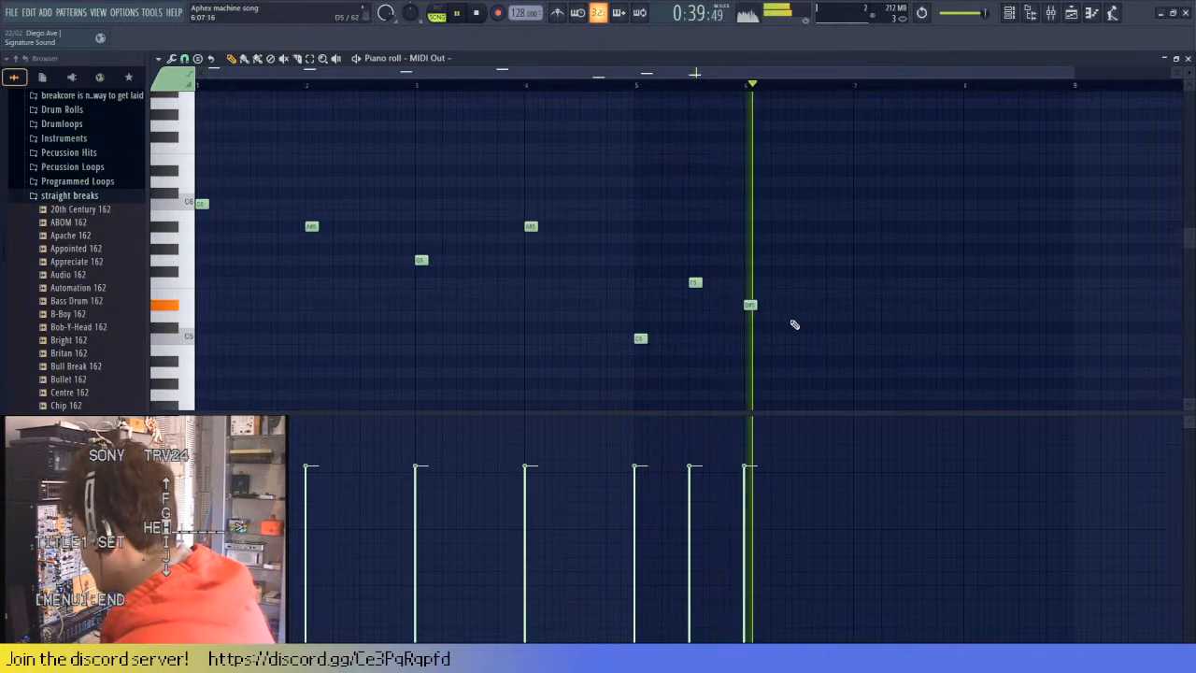
- Finish the plink melody with D5 at bar 7, A#4 halfway through it and C5 at bar 8, and close the piano roll
left_click(857, 318)
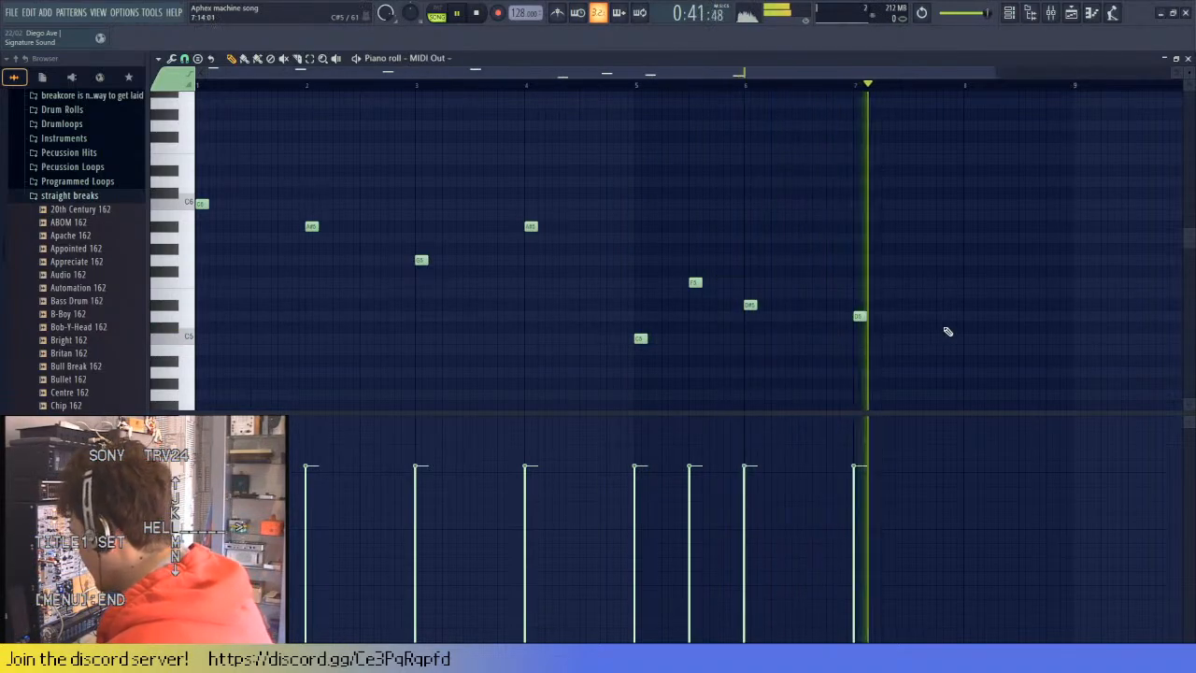
key("space")
left_click(913, 362)
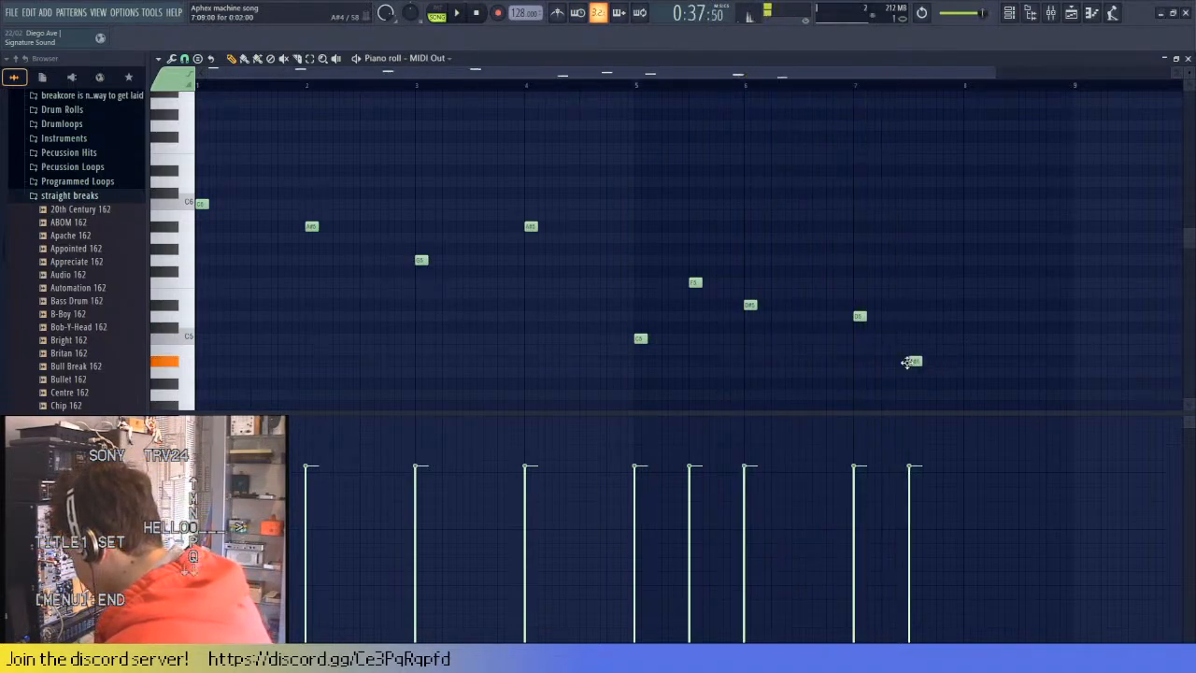
left_click(966, 339)
scroll(1074, 72, "down", 1)
left_click(1188, 59)
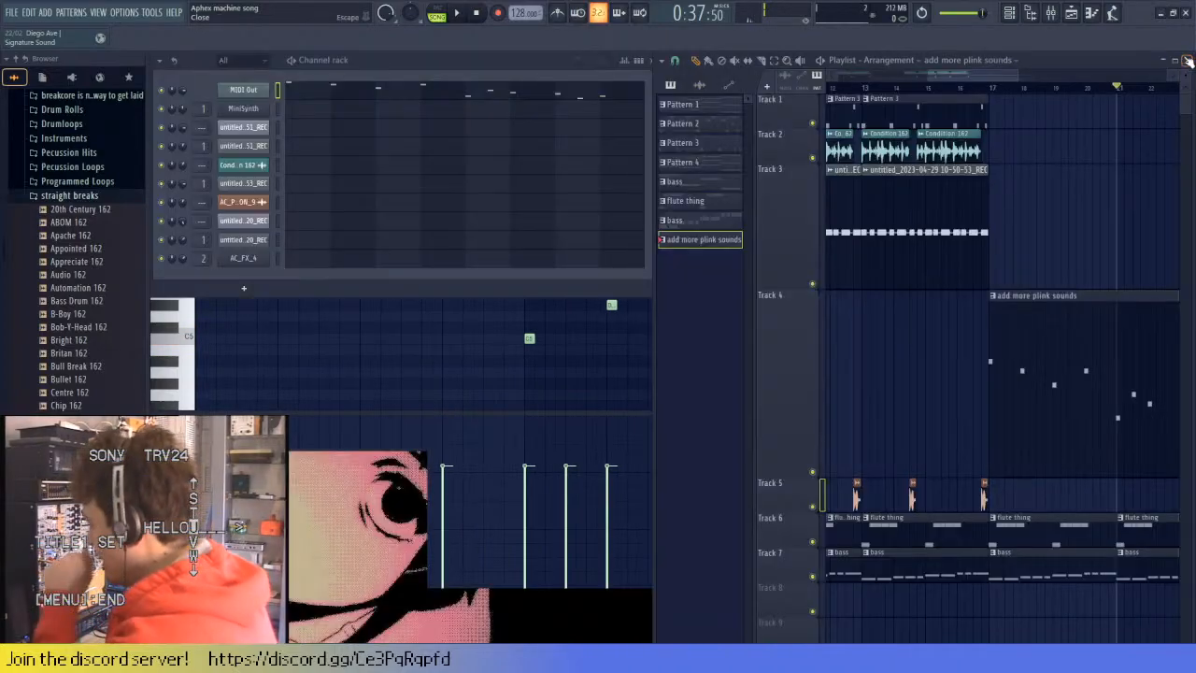
- Record the plink melody as audio through the REC mixer track, from just before bar 17 to the end of bar 24
scroll(1002, 149, "down", 1)
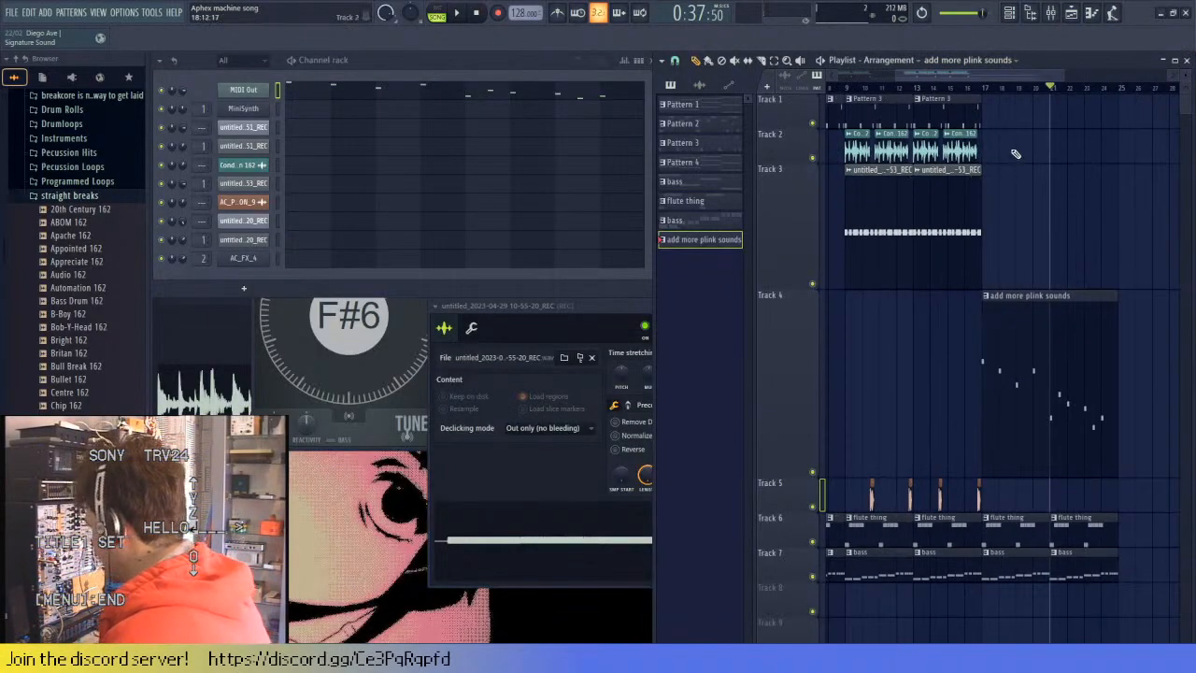
scroll(1016, 155, "up", 1)
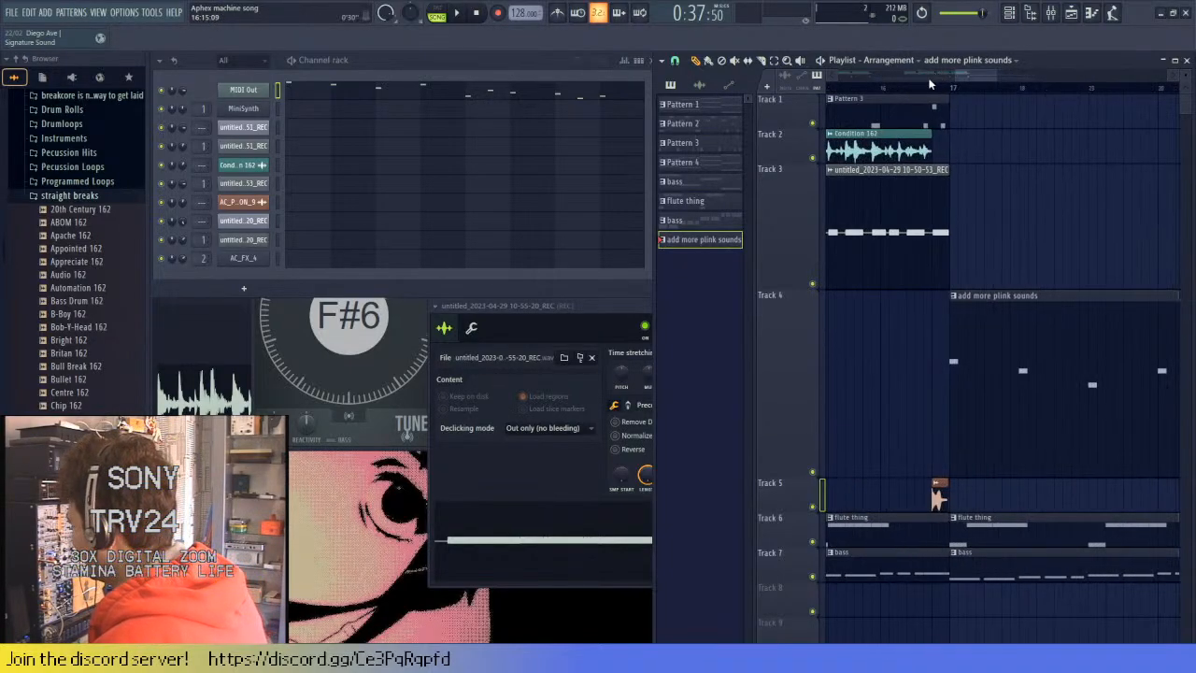
left_click(934, 87)
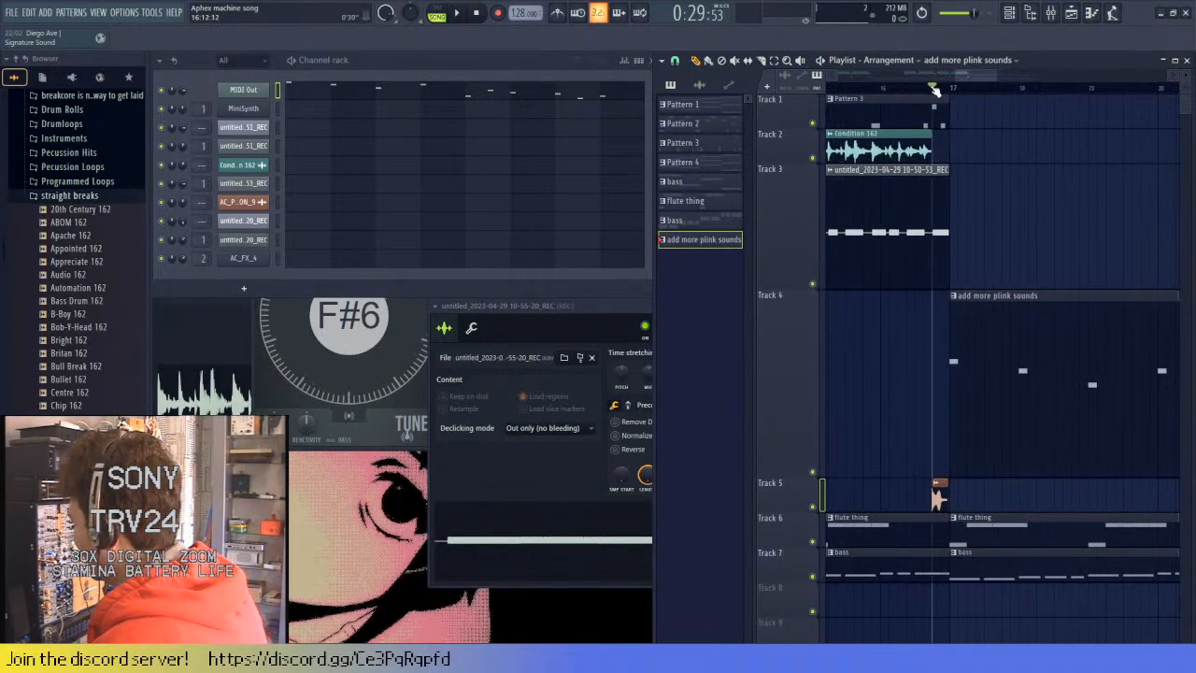
left_click(1052, 14)
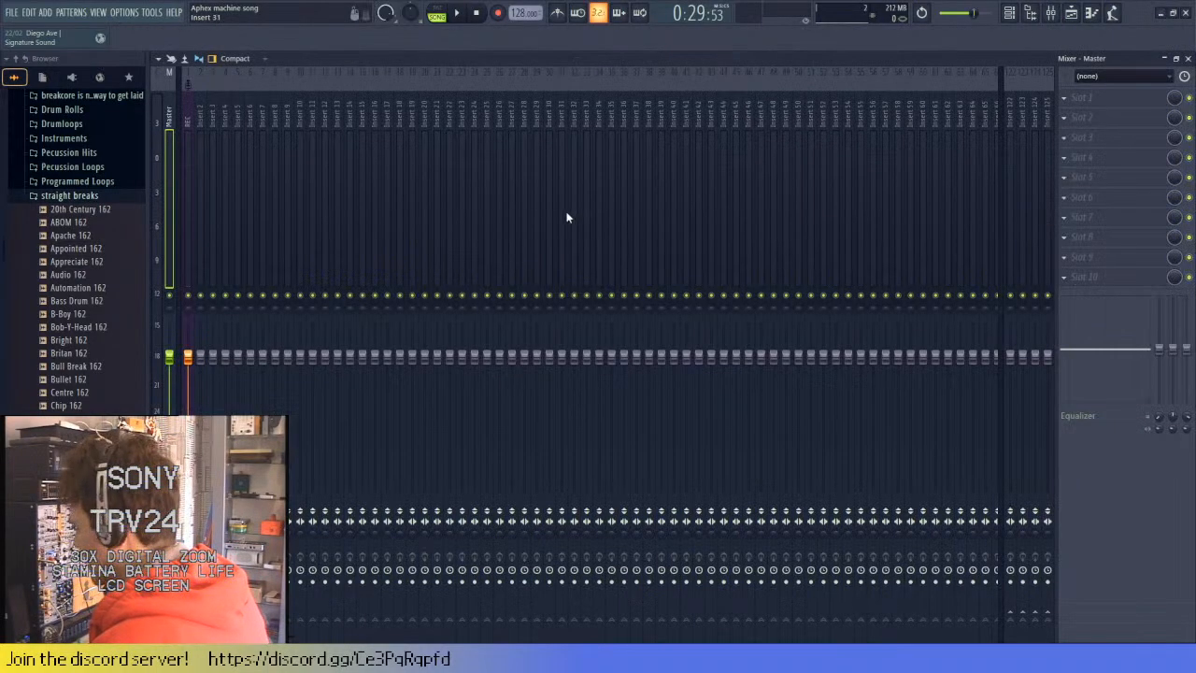
left_click(186, 160)
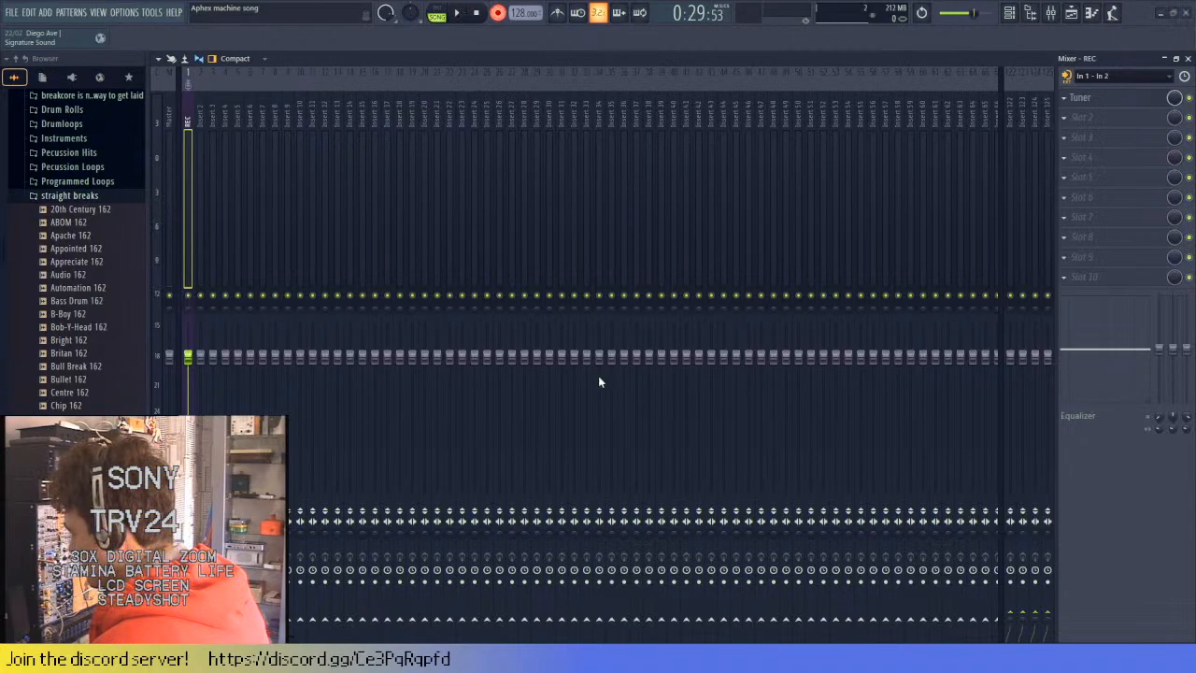
key("space")
left_click(1188, 58)
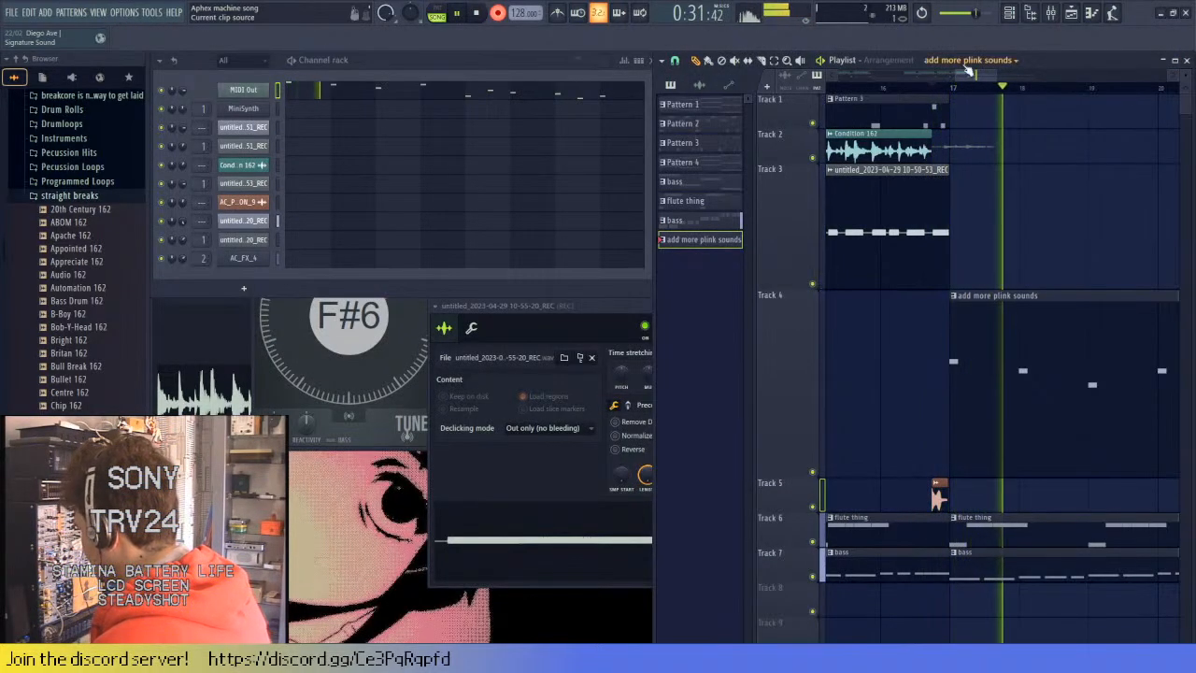
scroll(978, 91, "down", 2)
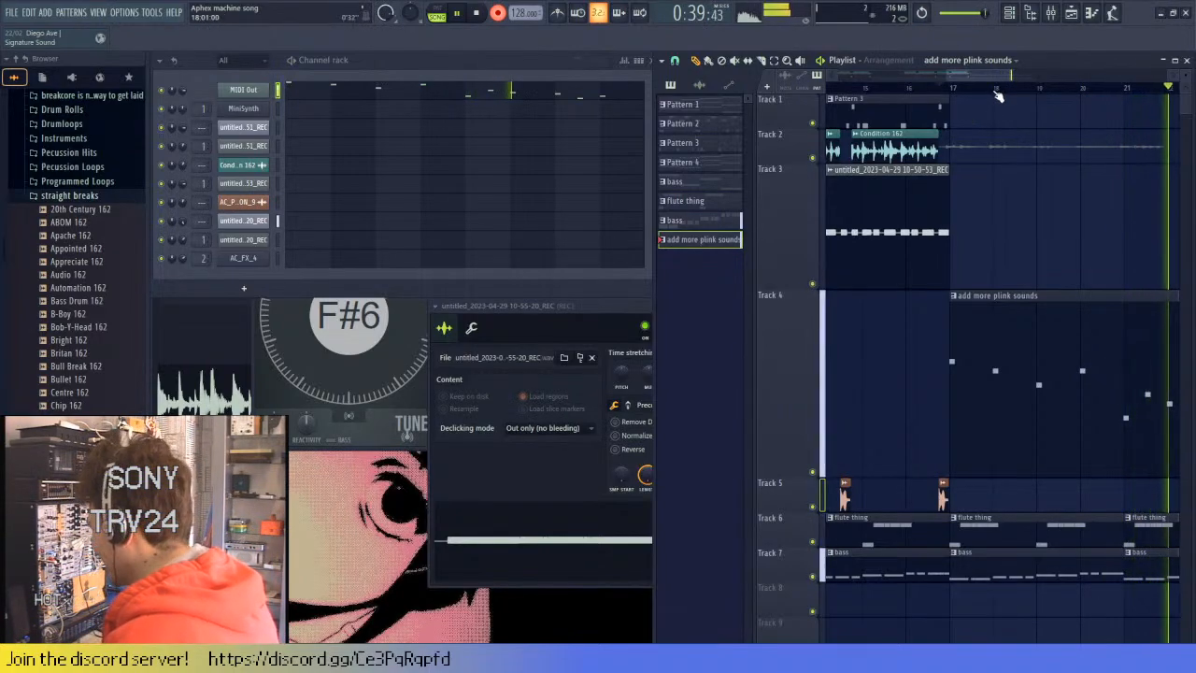
scroll(994, 95, "down", 3)
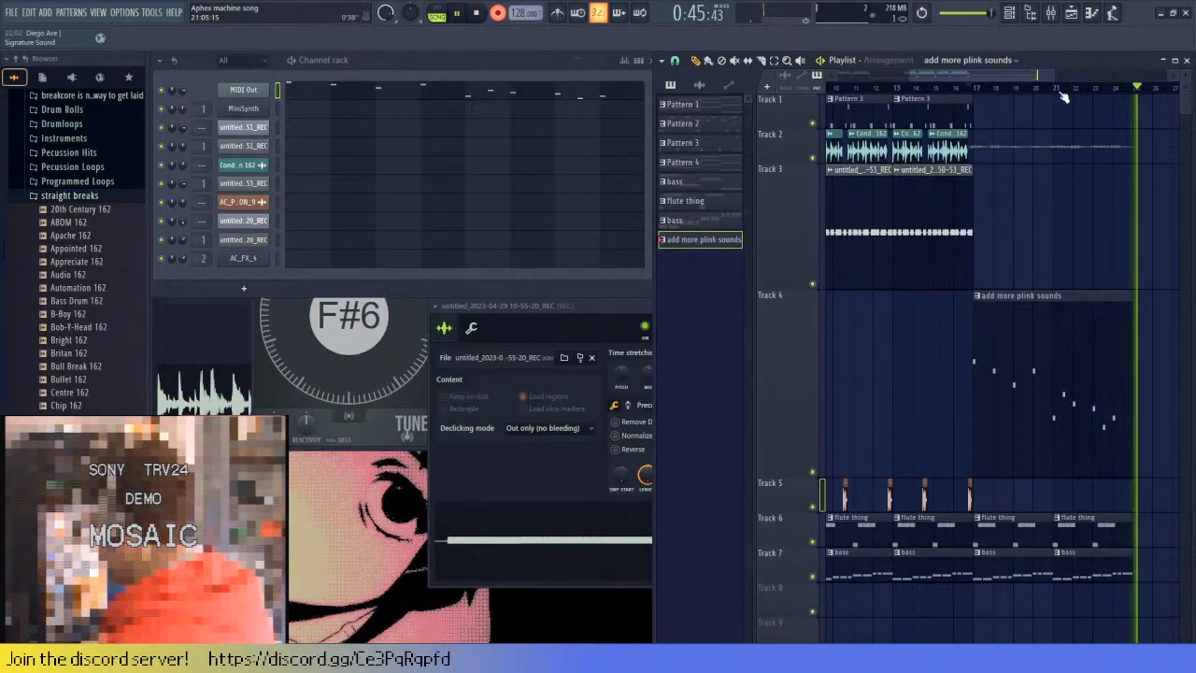
key("space")
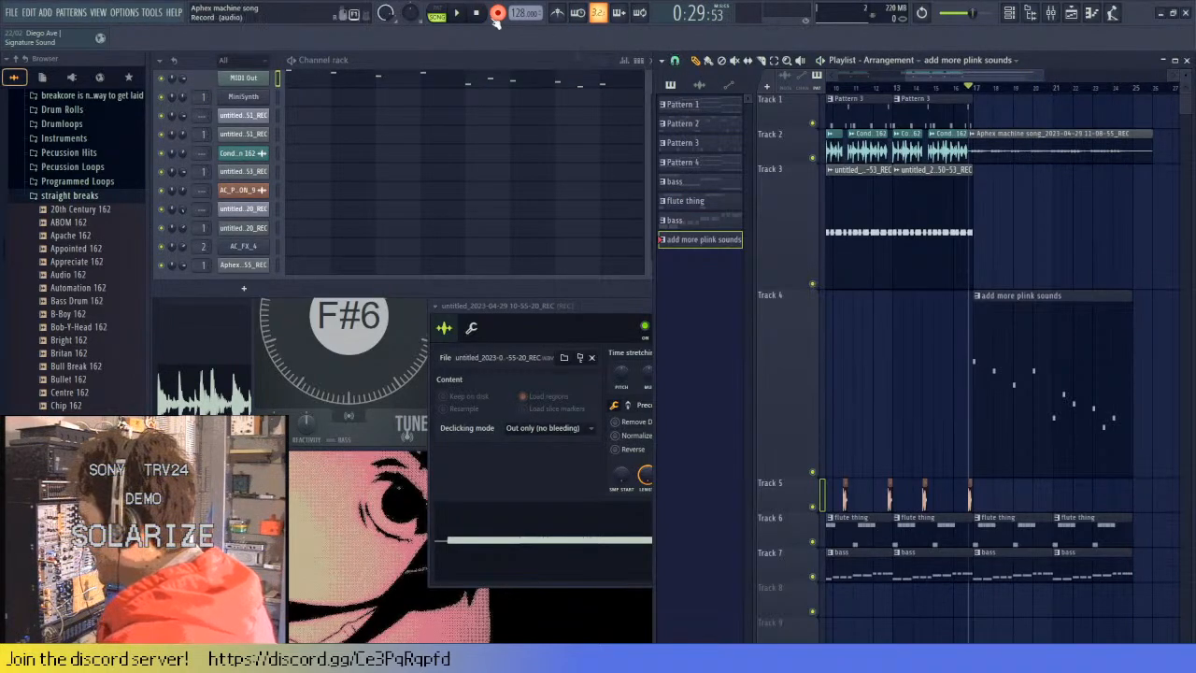
- Enlarge Track 2 and slice off the new recording's silent lead-in so the clip starts with its first sound at bar 17
scroll(925, 151, "up", 5)
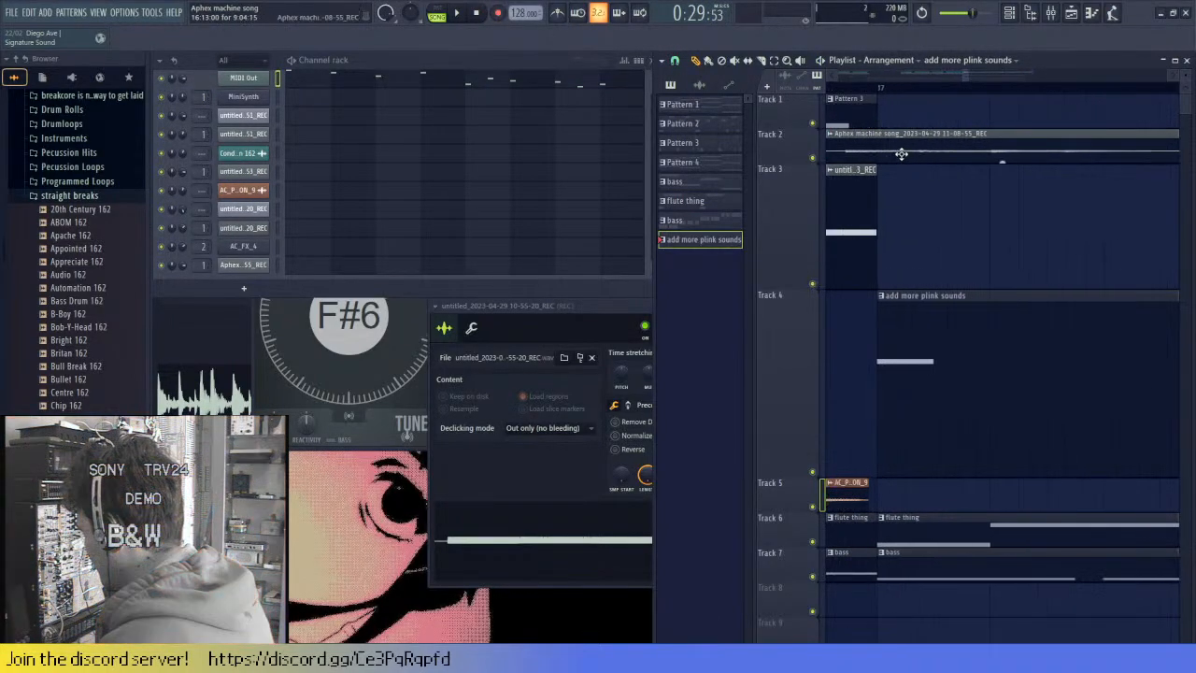
left_click(941, 155)
scroll(757, 172, "up", 2)
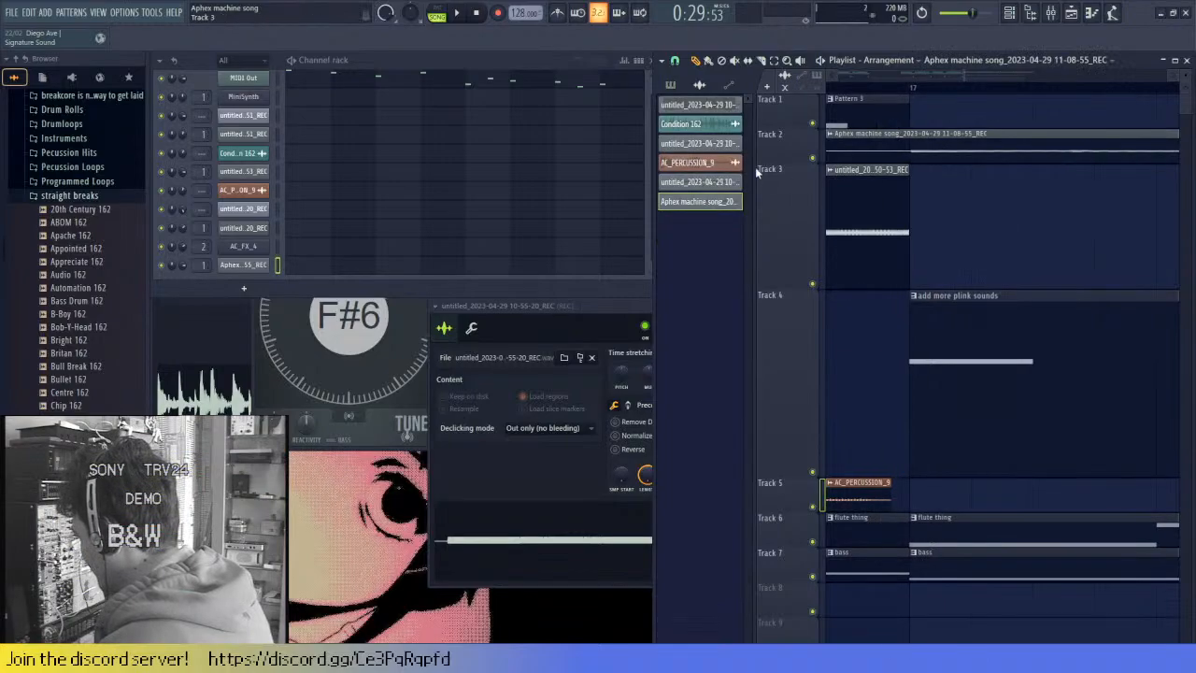
scroll(760, 157, "down", 1)
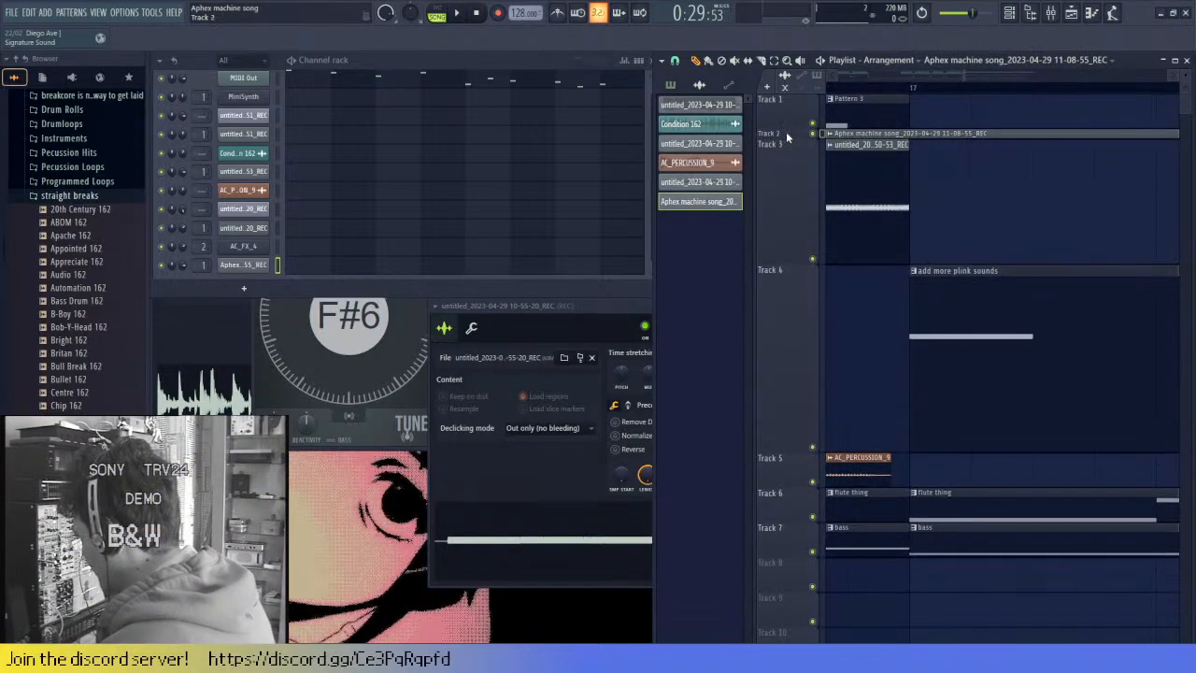
scroll(791, 150, "up", 4)
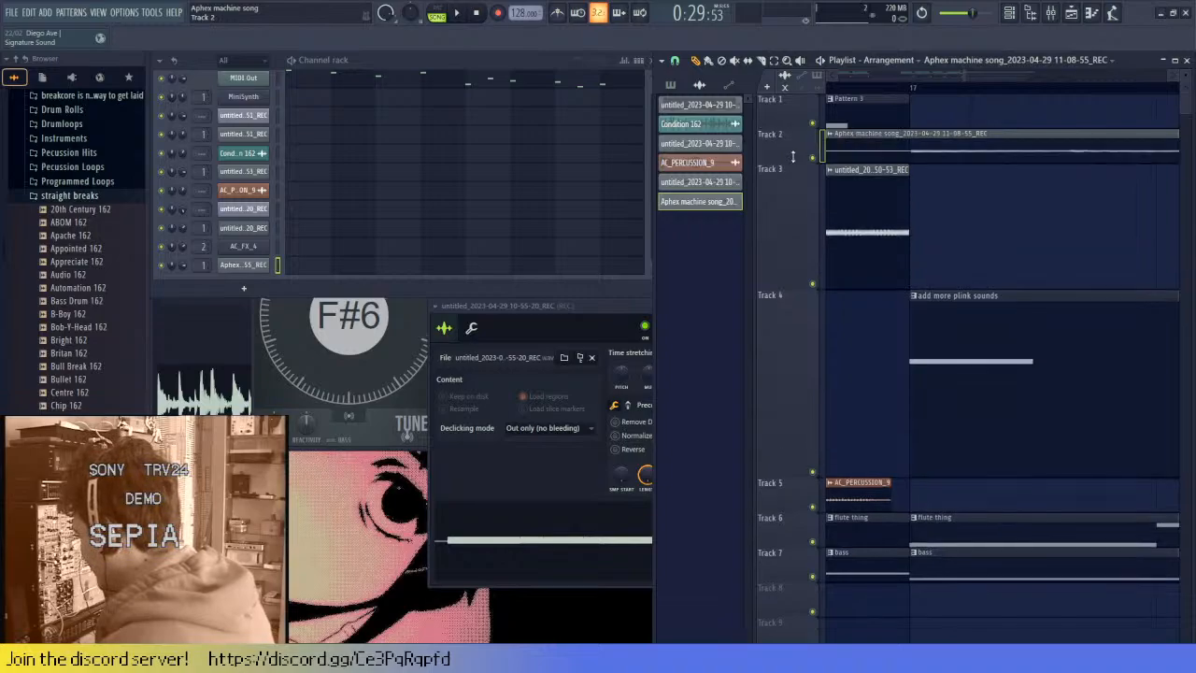
scroll(903, 182, "up", 1)
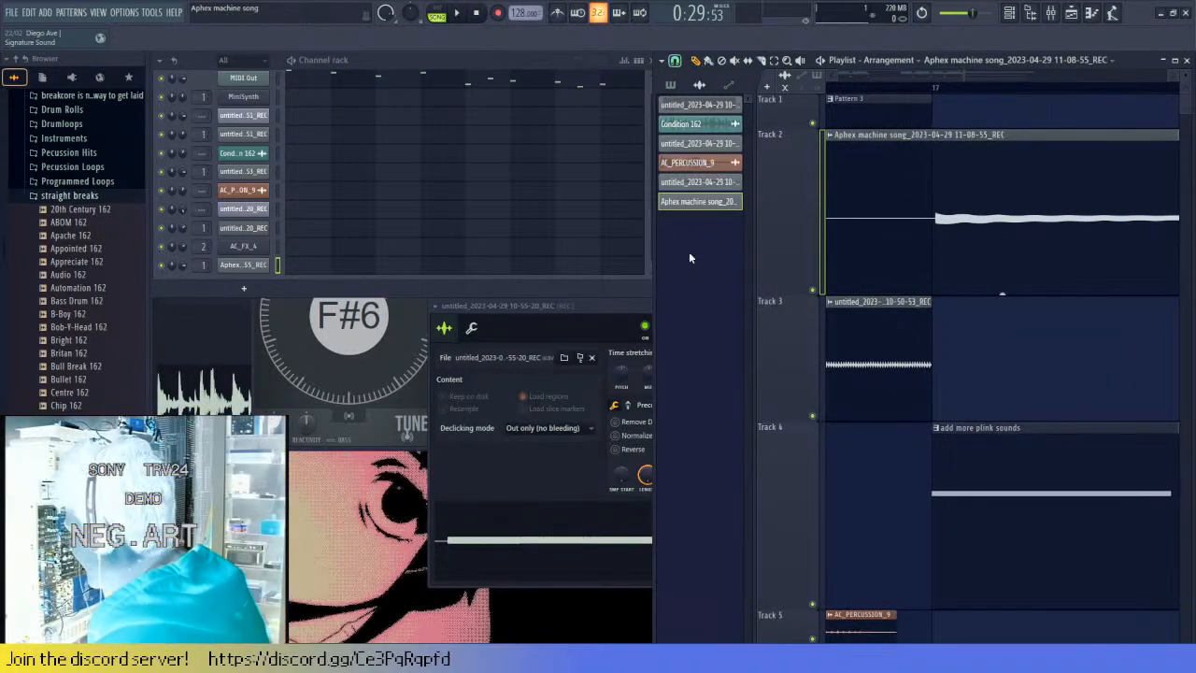
left_click_drag(936, 192, 942, 153)
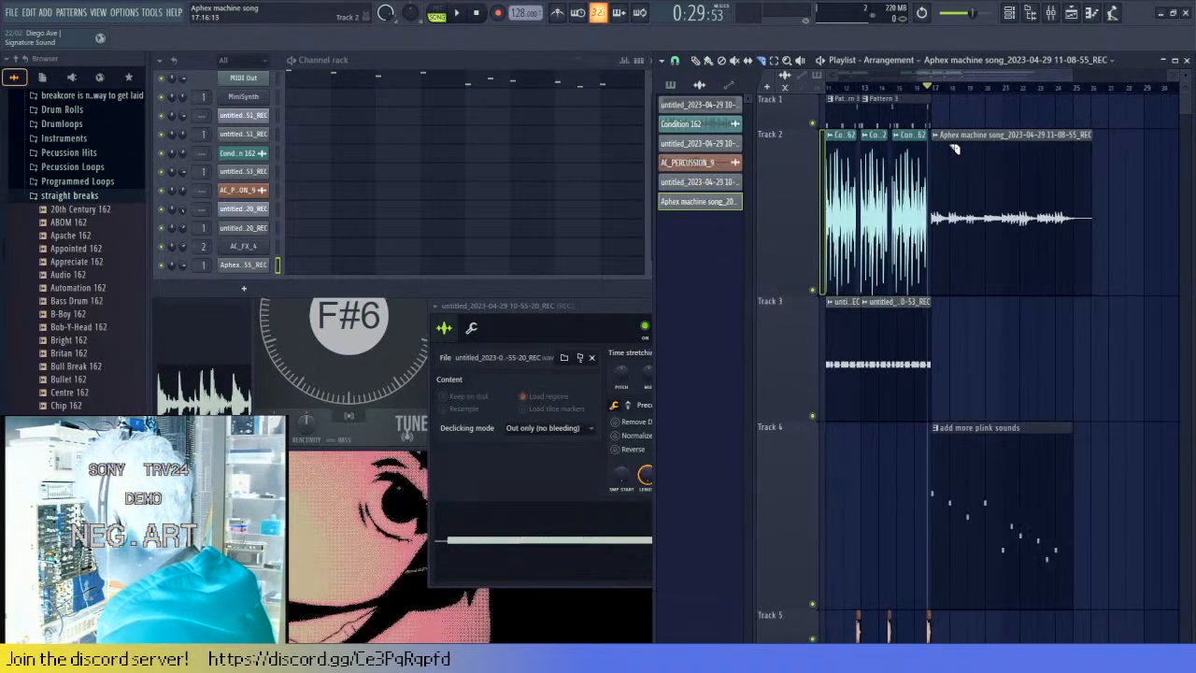
- Cut the recording's tail at bar 25 so the clip ends together with the plink pattern
scroll(1090, 235, "up", 3)
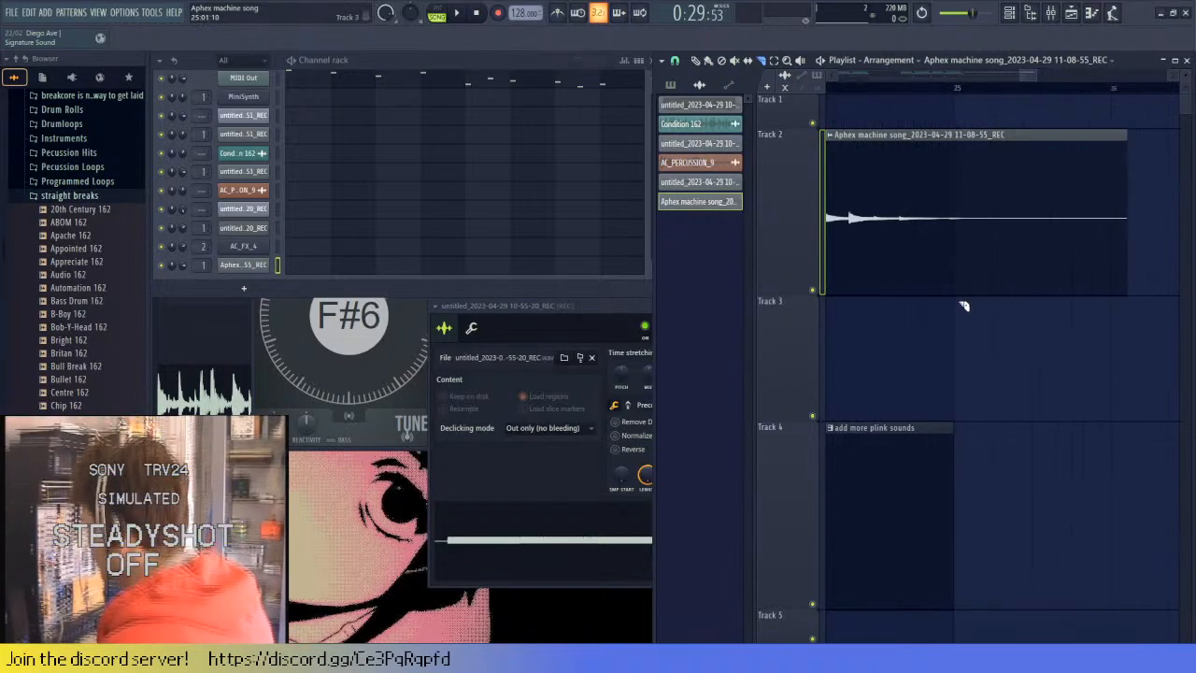
scroll(963, 306, "down", 3)
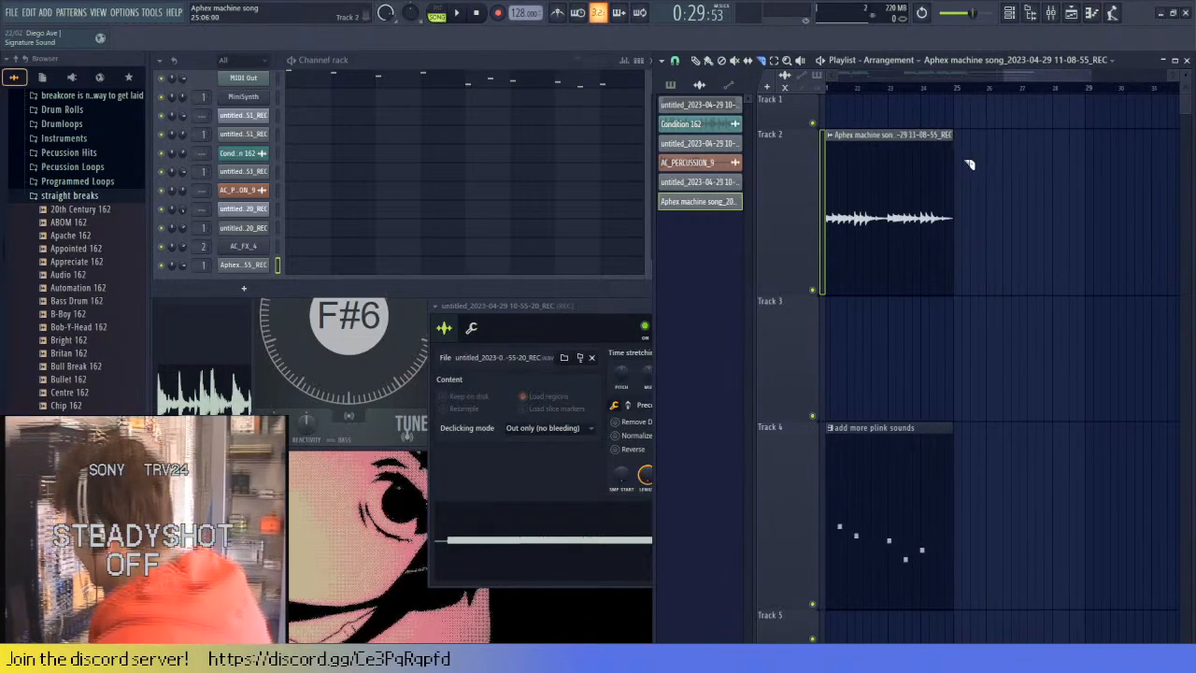
scroll(969, 165, "down", 2)
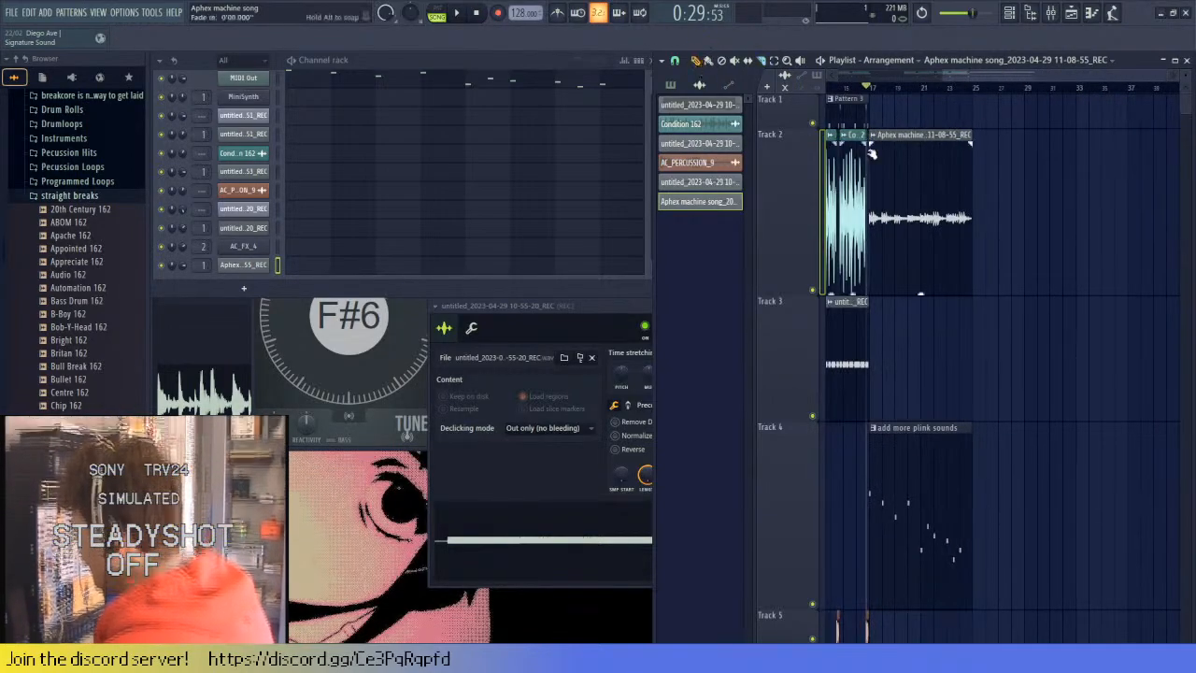
- Reverse the recorded plink audio clip and play it in the song from just before bar 17
double_click(951, 217)
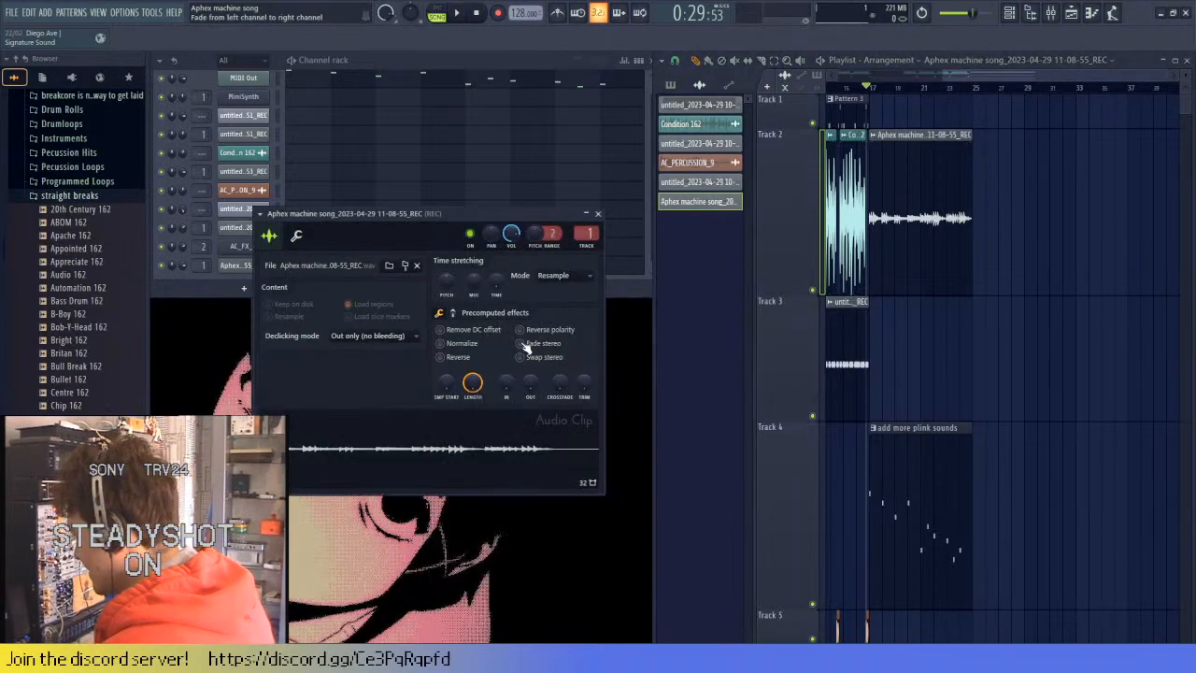
left_click(443, 360)
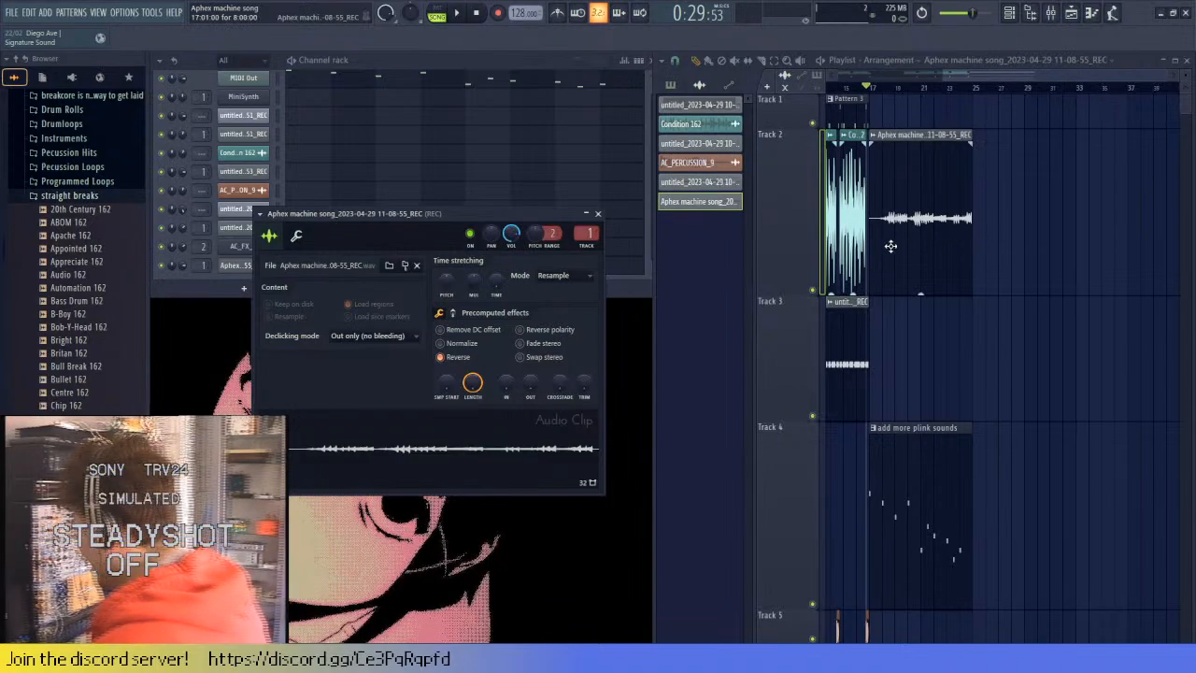
key("space")
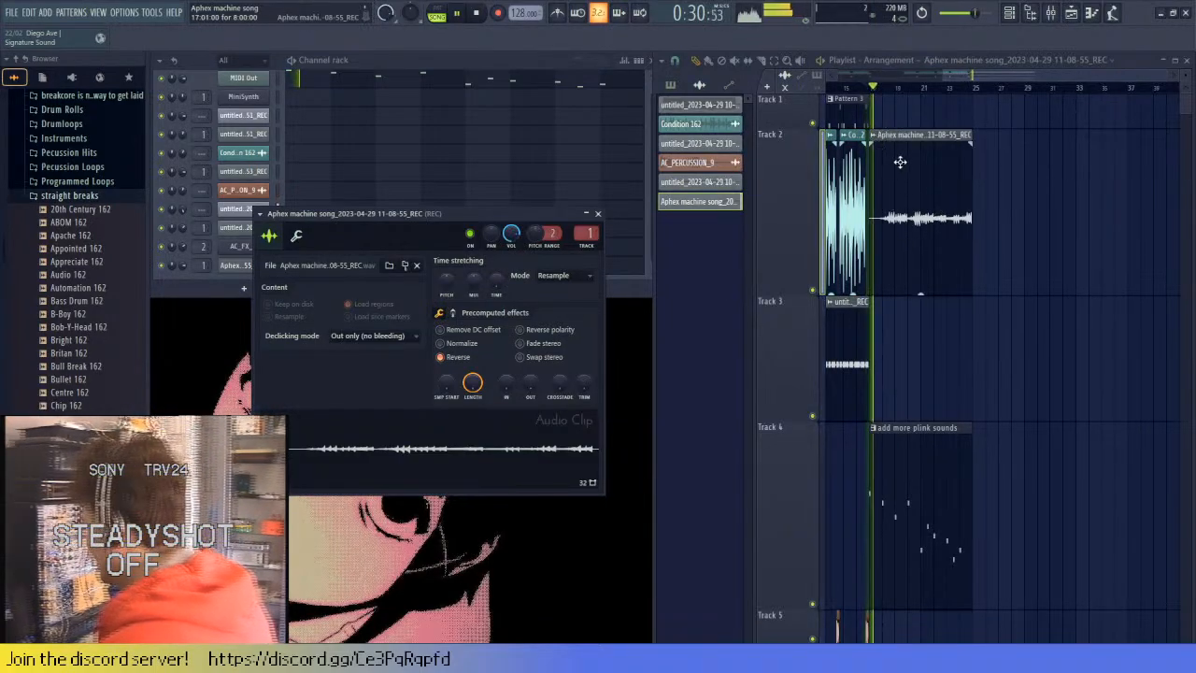
- Mute the MIDI Out channel during playback and listen to the reversed recording through the end of bar 24
left_click(895, 475)
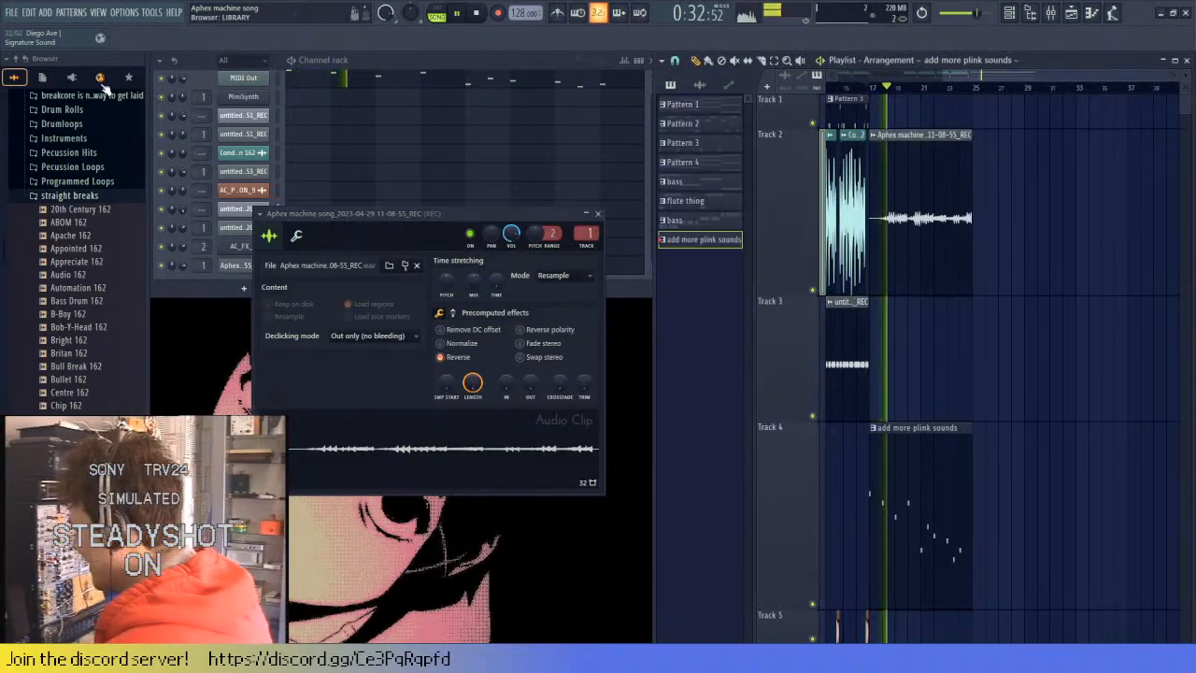
left_click(171, 83)
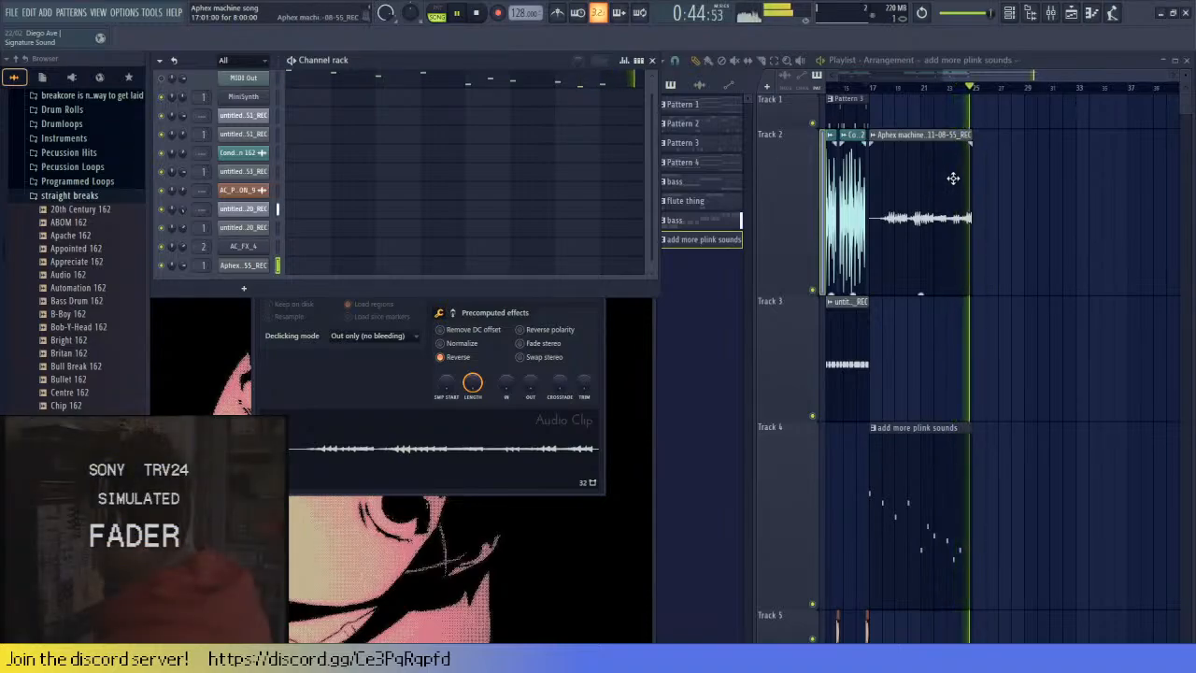
key("space")
scroll(962, 187, "up", 3)
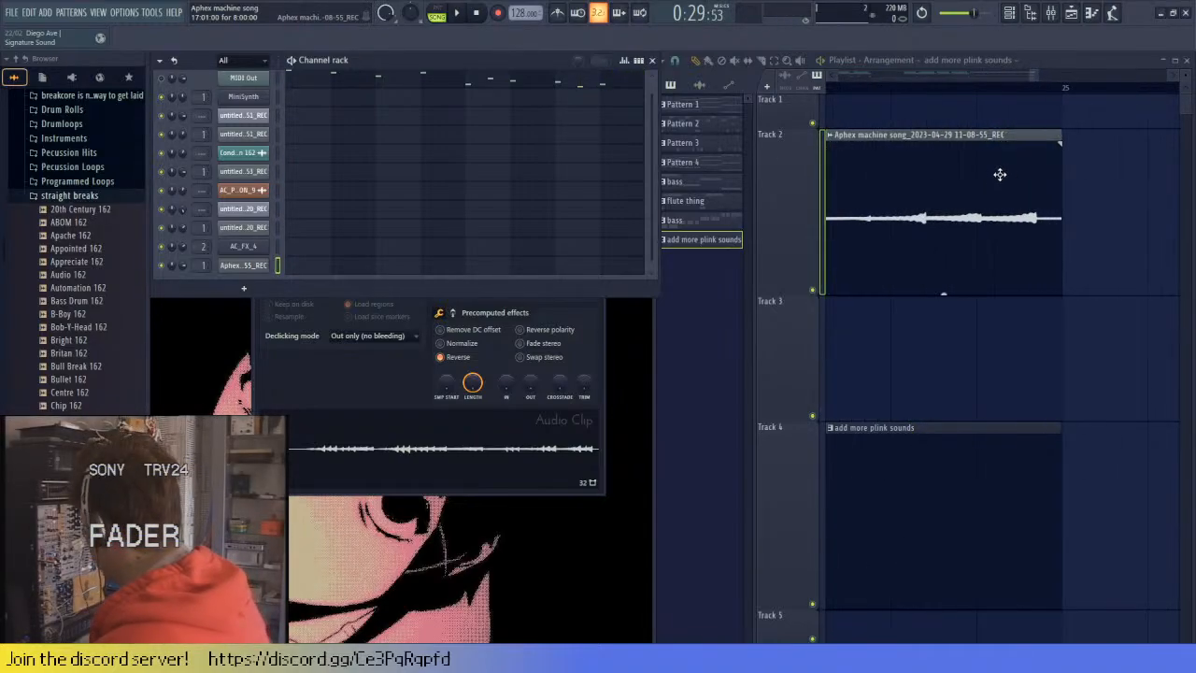
- Play the arrangement from bar 17 to audition the reversed Aphex machine song recording with the surrounding parts
scroll(1027, 182, "down", 4)
key("space")
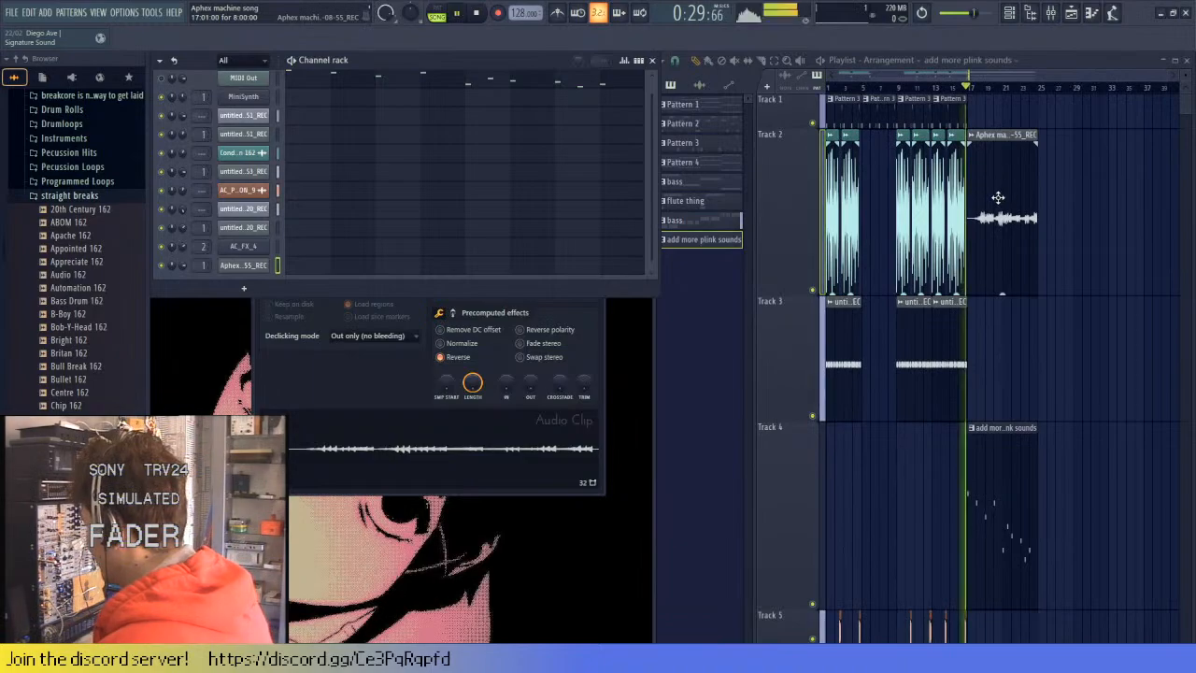
key("space")
scroll(935, 215, "up", 3)
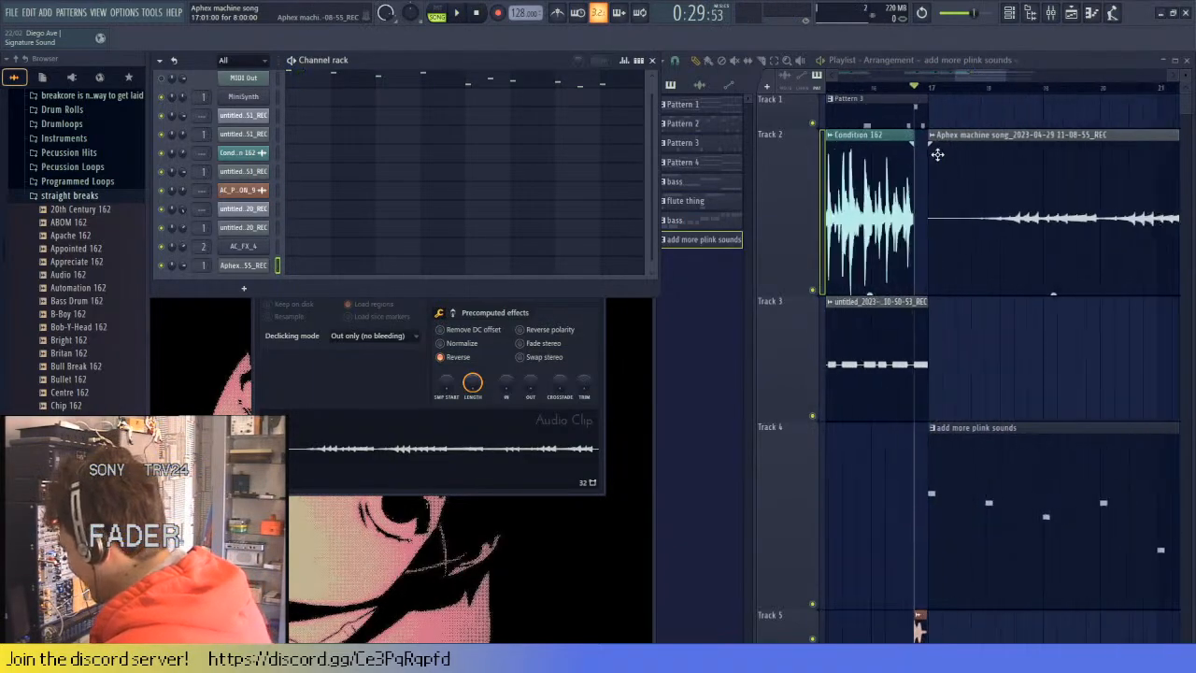
left_click(928, 97)
key("space")
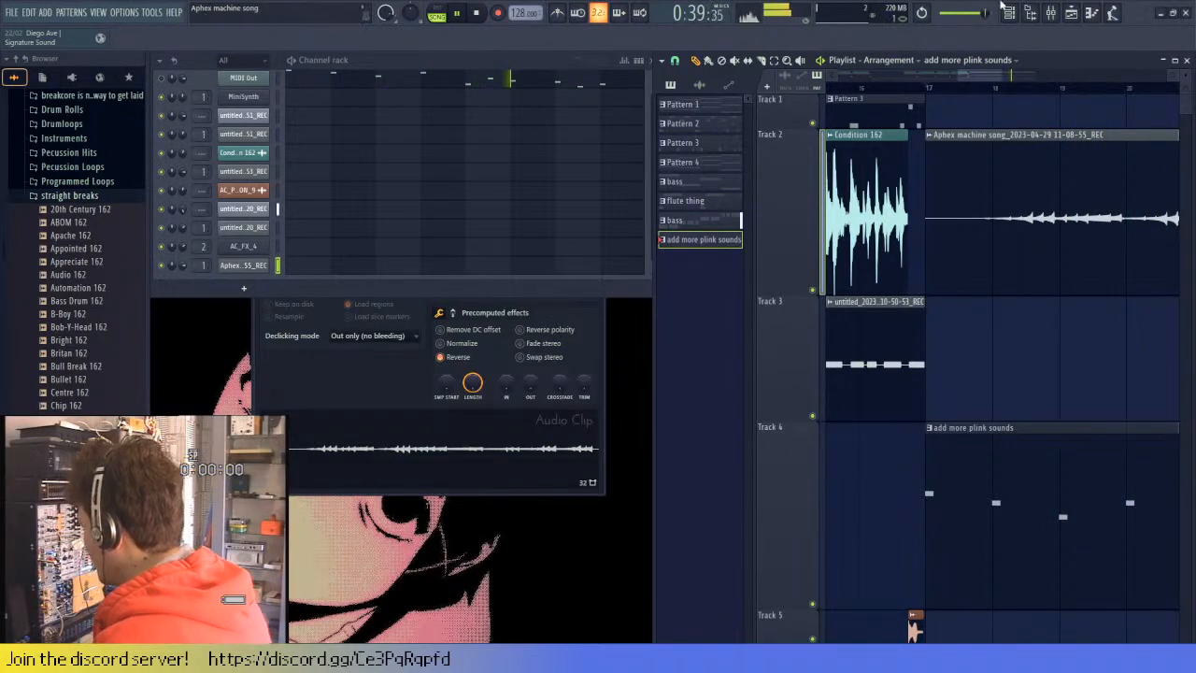
scroll(961, 253, "down", 3)
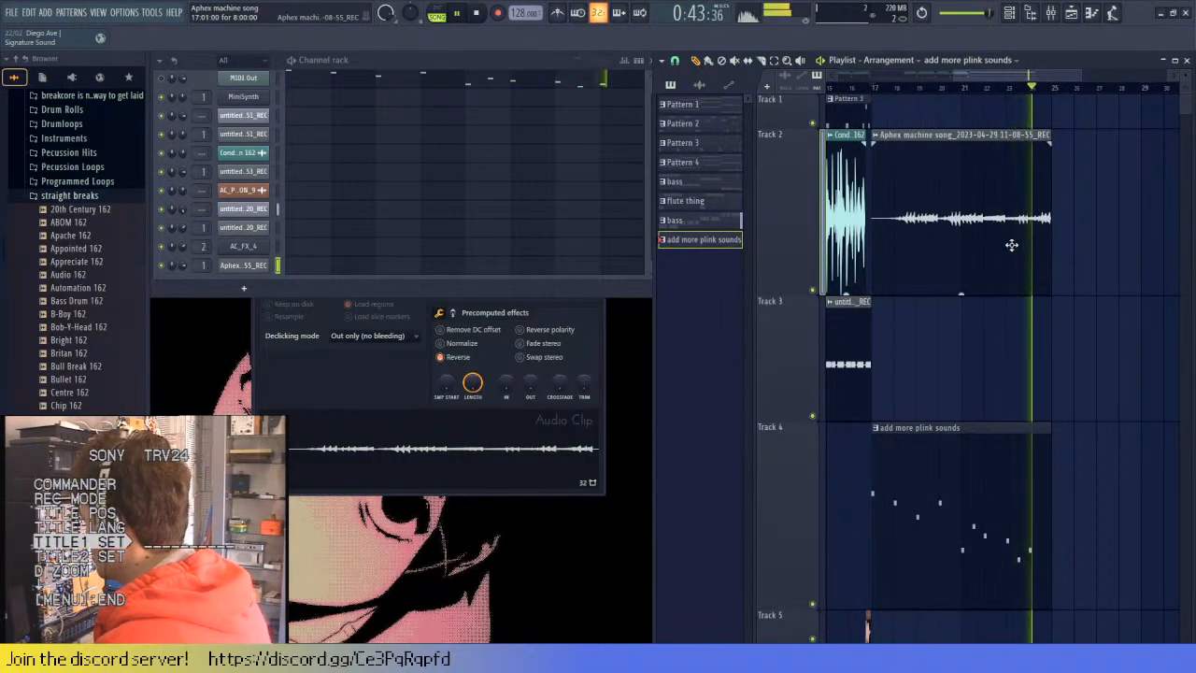
scroll(1005, 246, "down", 3)
key("space")
scroll(1010, 385, "down", 3)
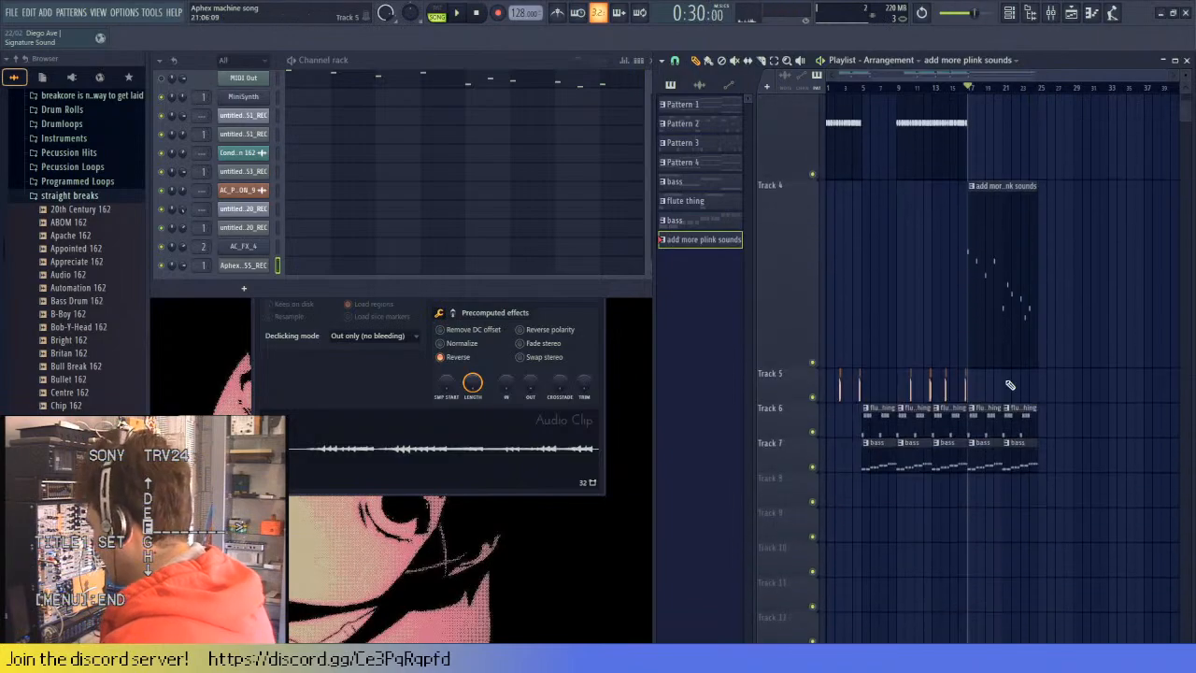
scroll(1010, 385, "up", 3)
scroll(918, 395, "up", 3)
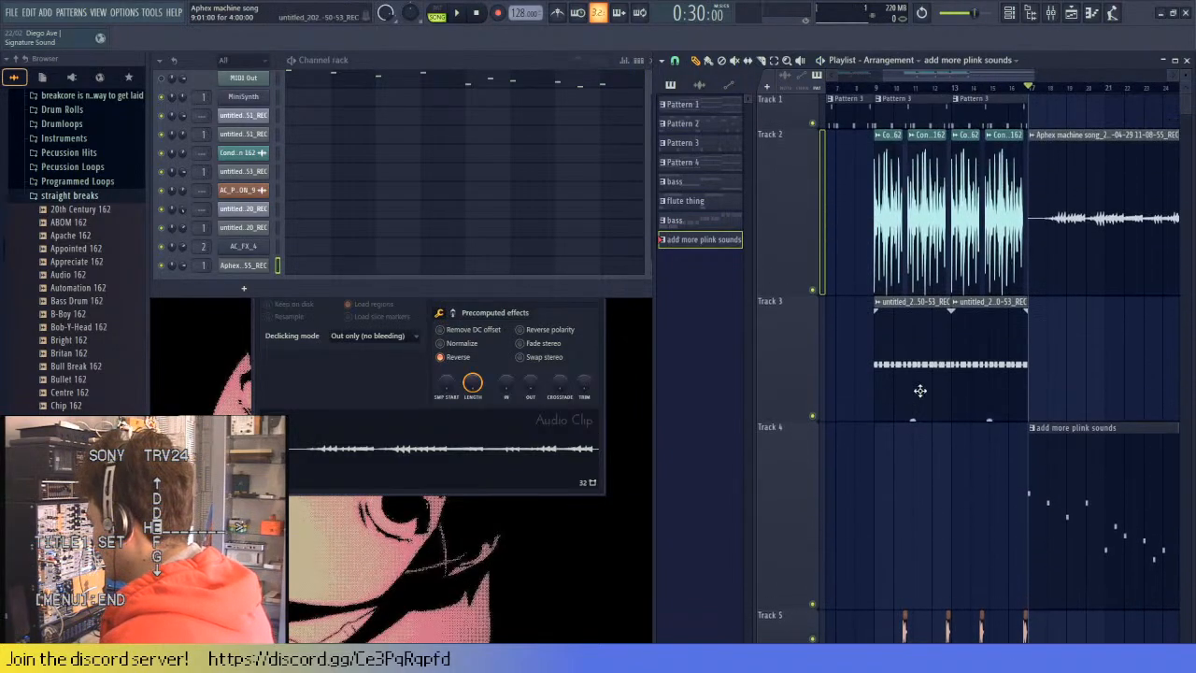
left_click(981, 381)
scroll(986, 385, "right", 5)
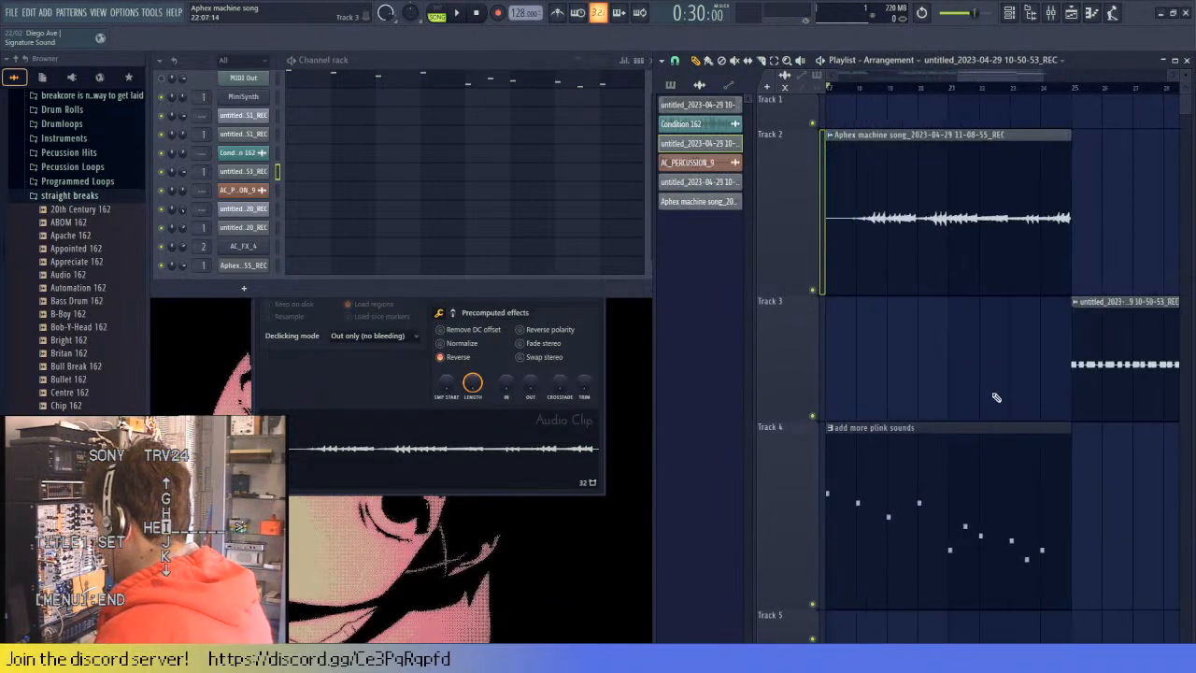
scroll(997, 397, "down", 3)
- Clear the "add more plink sounds" pattern along with its Track 4 clip, and repeat the Track 3 recording at bar 29
left_click(997, 493)
key("space")
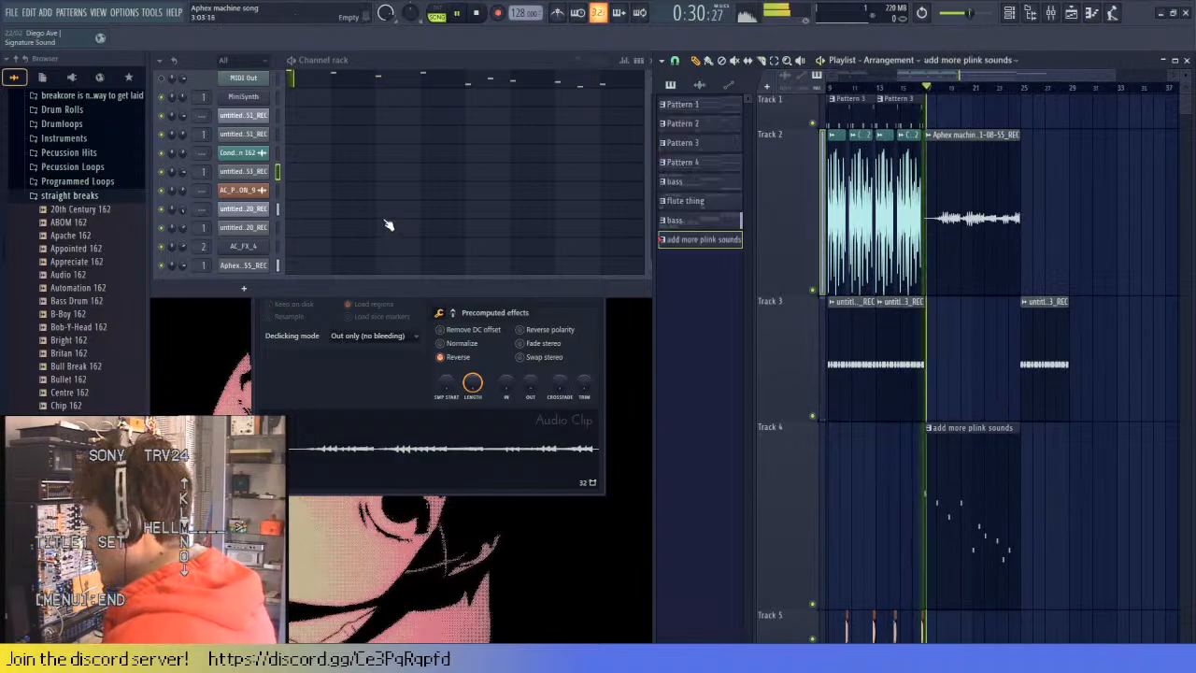
key("space")
key("ctrl+z")
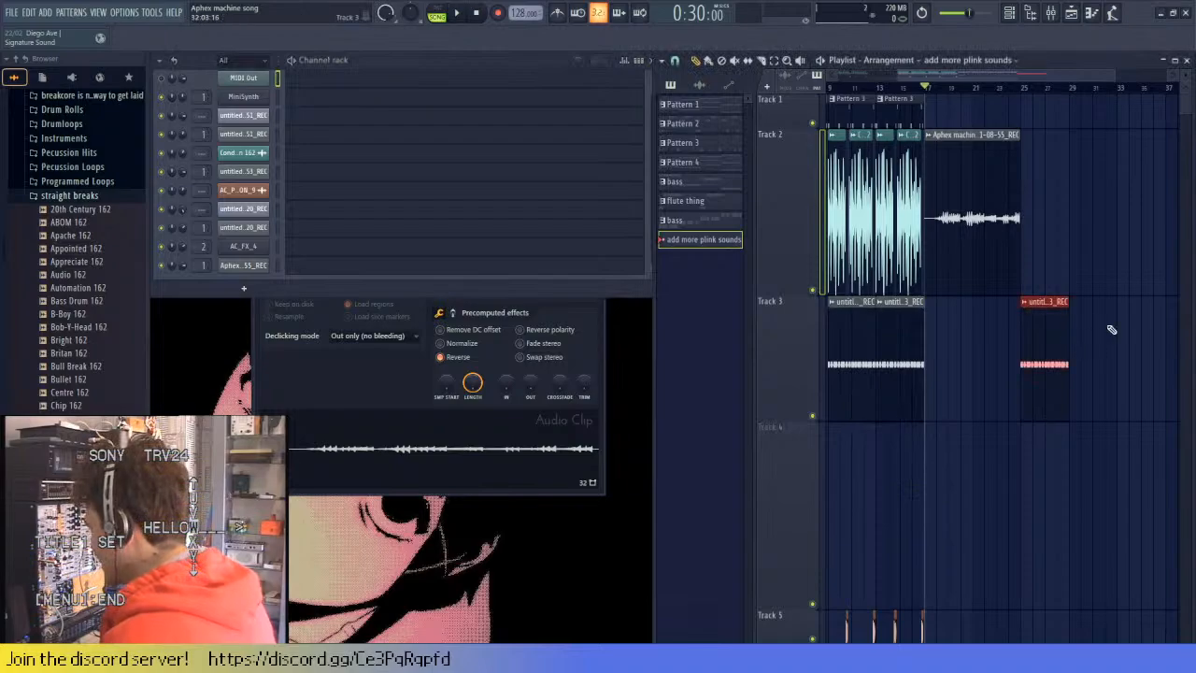
scroll(1027, 294, "up", 2)
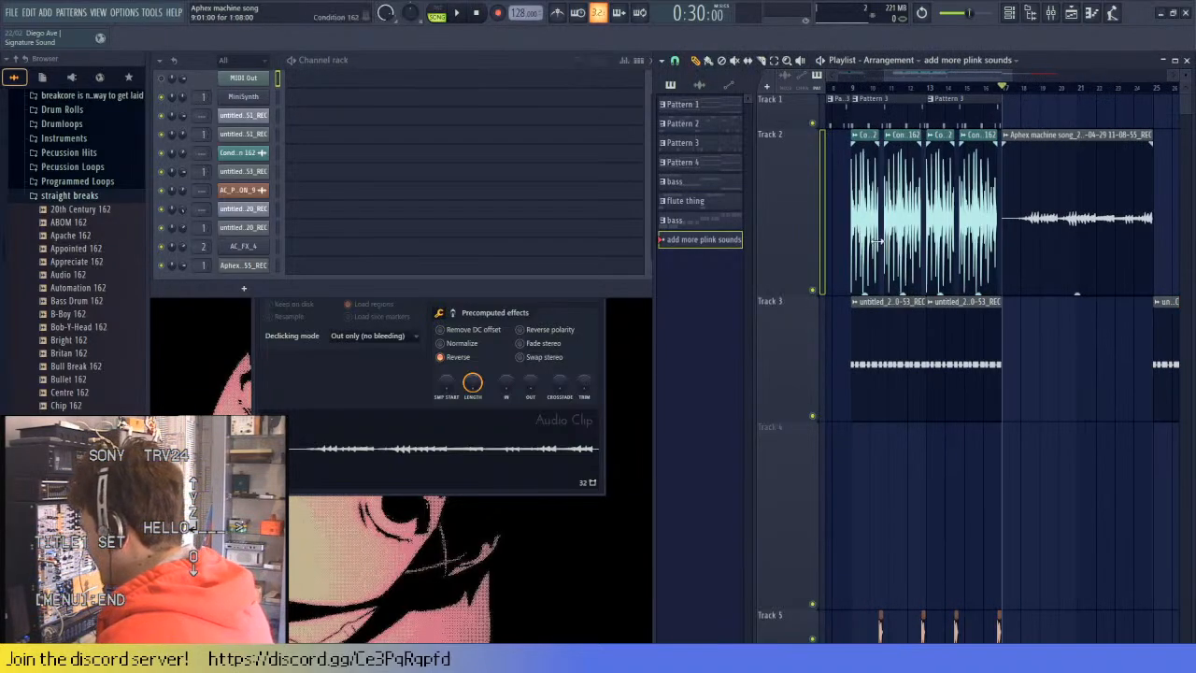
left_click(878, 241)
scroll(882, 250, "up", 4)
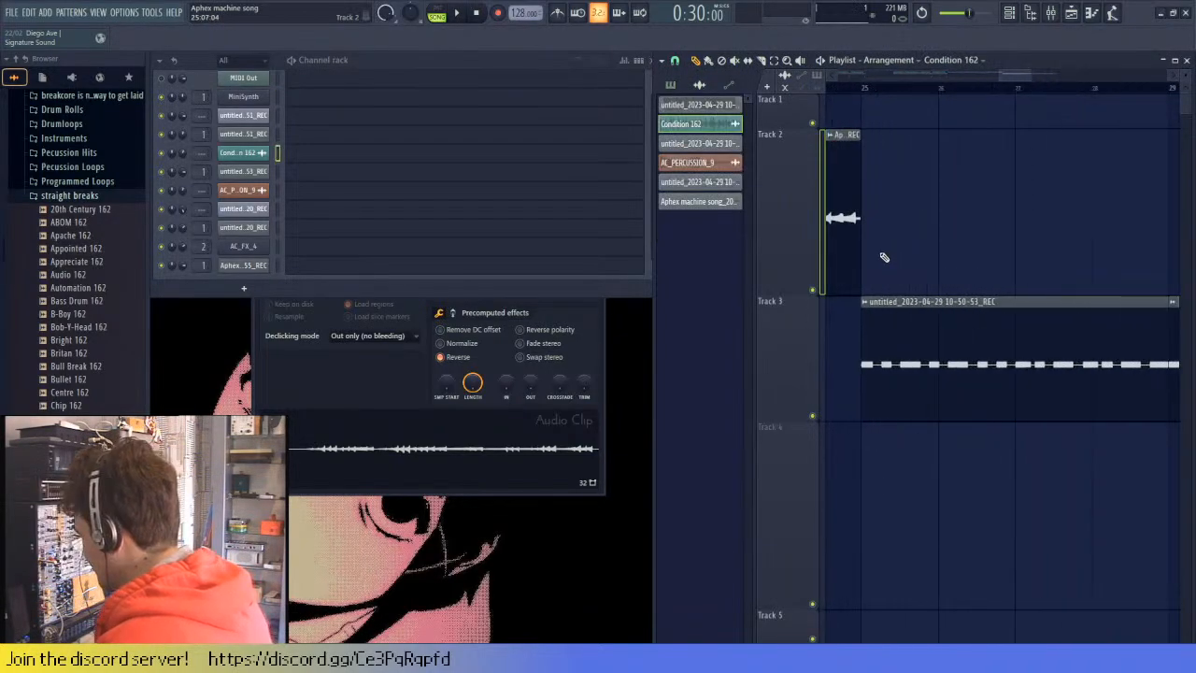
left_click(884, 257)
scroll(925, 191, "down", 3)
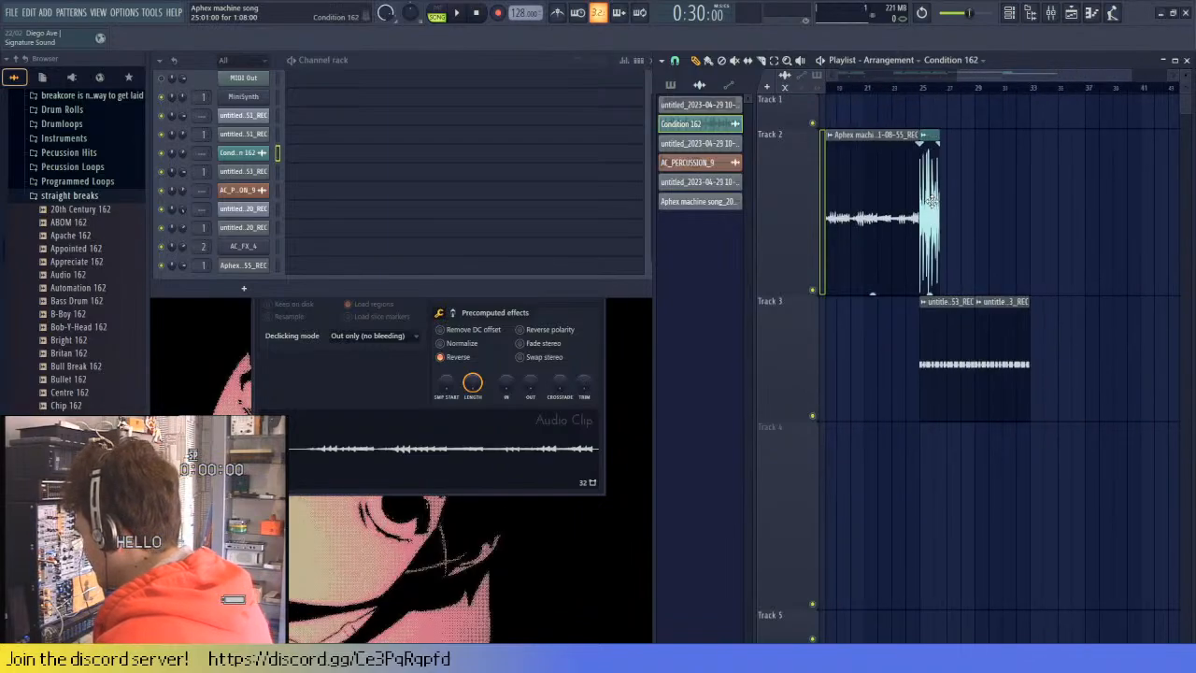
right_click(930, 203)
- Bring an empty track above the Aphex machine song track and shift all Condition 162 clips up onto it as Track 2
scroll(930, 204, "down", 3)
scroll(852, 216, "up", 1)
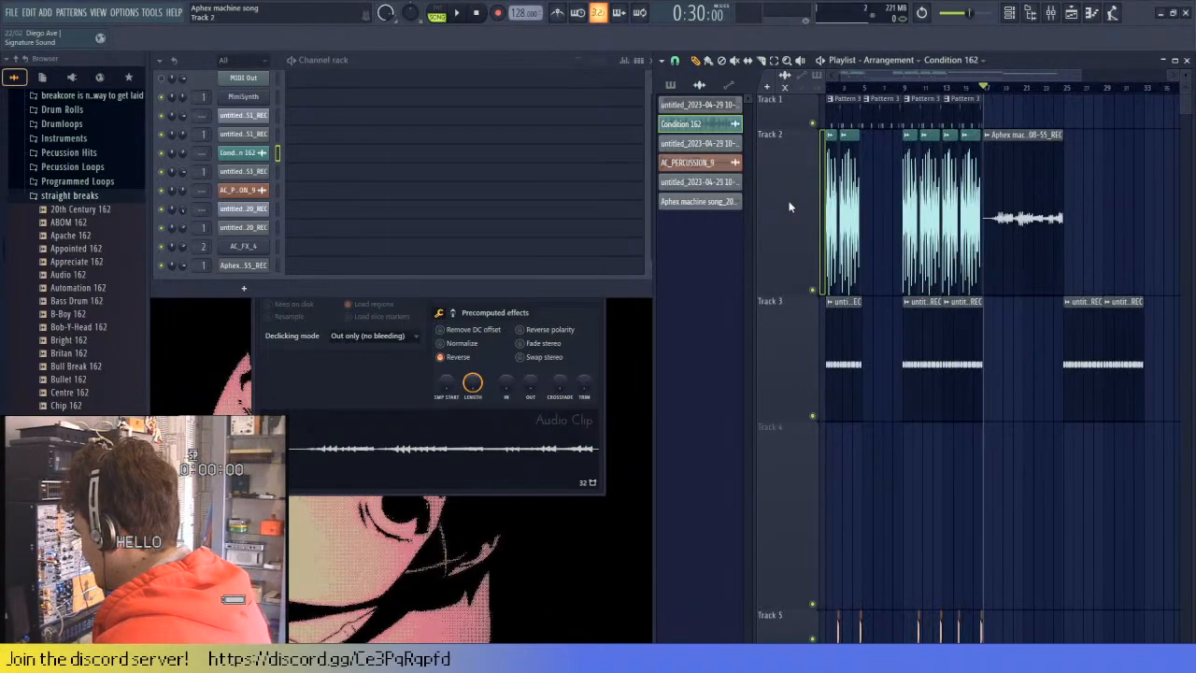
left_click(813, 384)
left_click_drag(973, 227, 723, 235)
key("shift+Up")
scroll(921, 217, "down", 1)
scroll(951, 245, "up", 2)
key("shift+Up")
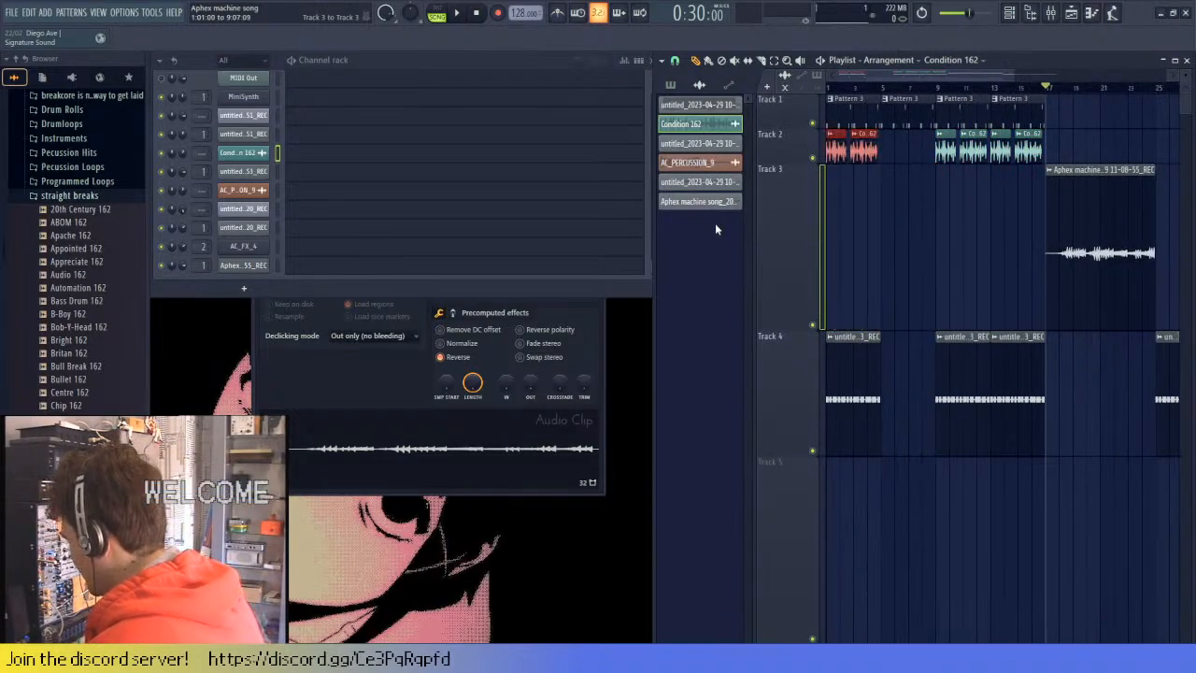
left_click(1022, 259)
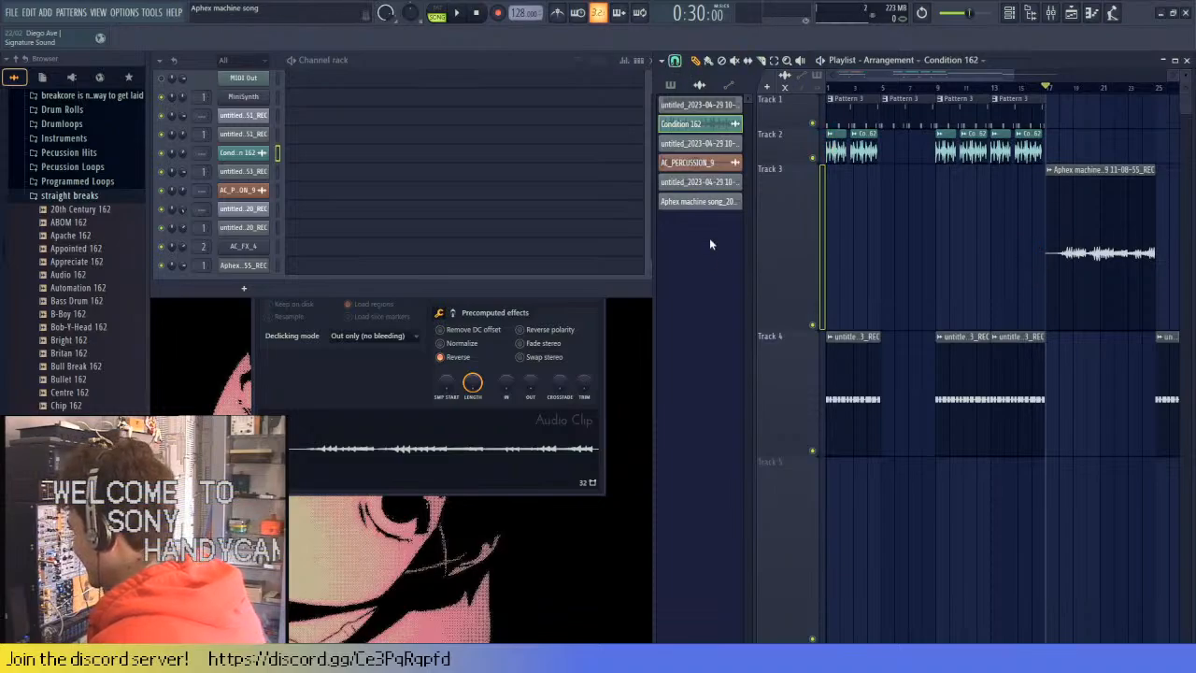
- Duplicate the Condition 162 clips from bars 9 to 17 on Track 2 and move the copies to start at bar 25
scroll(950, 109, "up", 2)
left_click_drag(932, 91, 1076, 110)
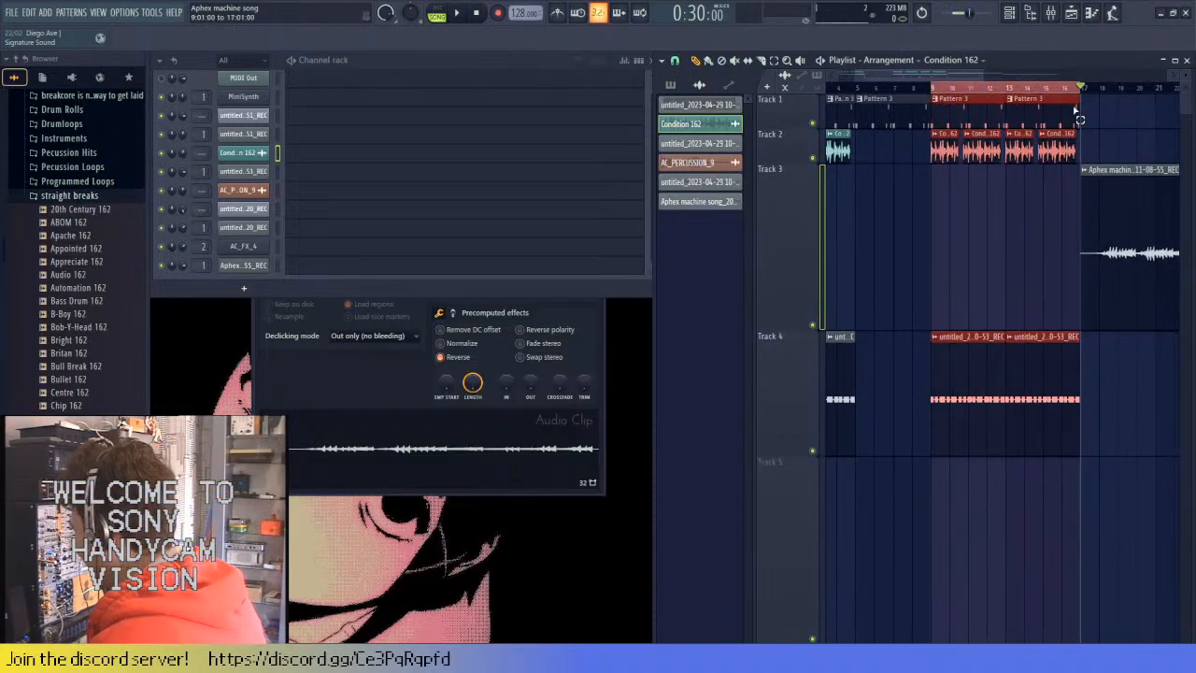
key("ctrl+b")
scroll(1070, 140, "up", 1)
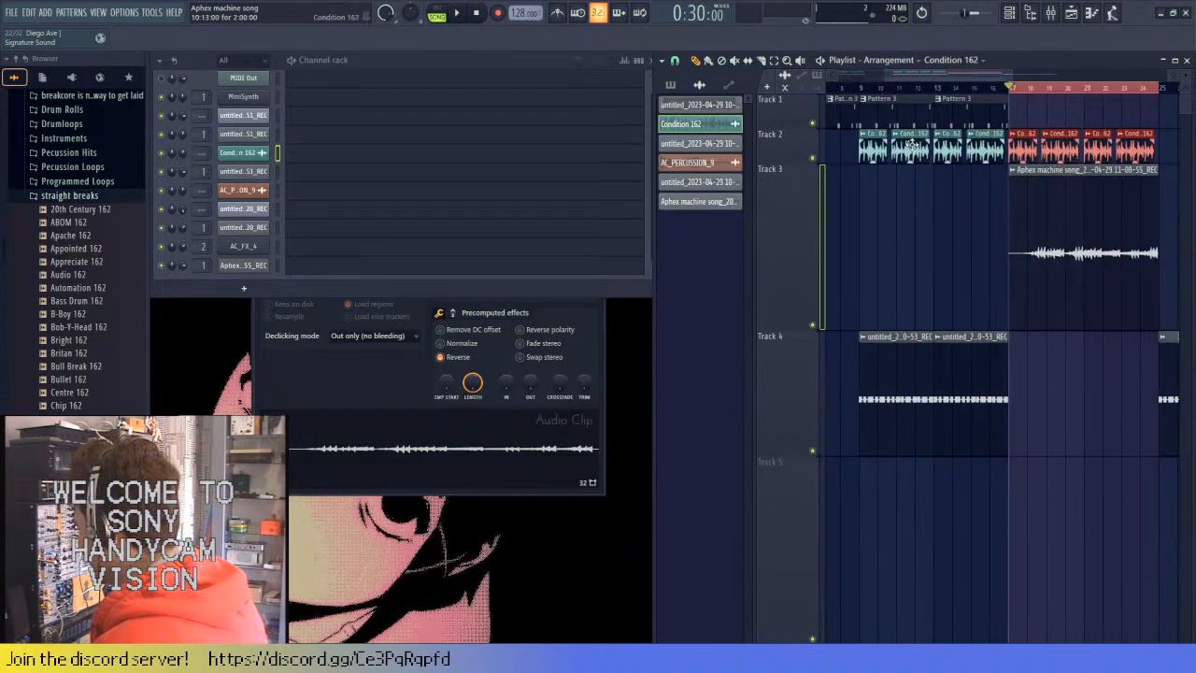
left_click_drag(1004, 152, 1128, 154)
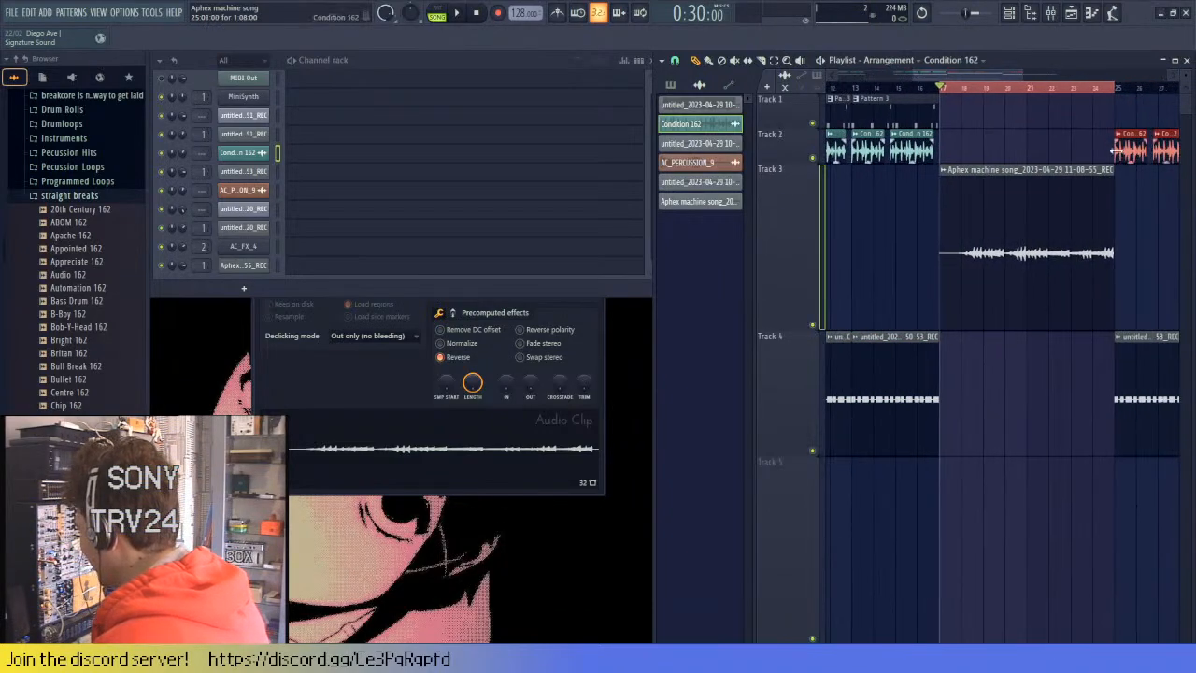
scroll(1080, 99, "down", 2)
left_click(1076, 89)
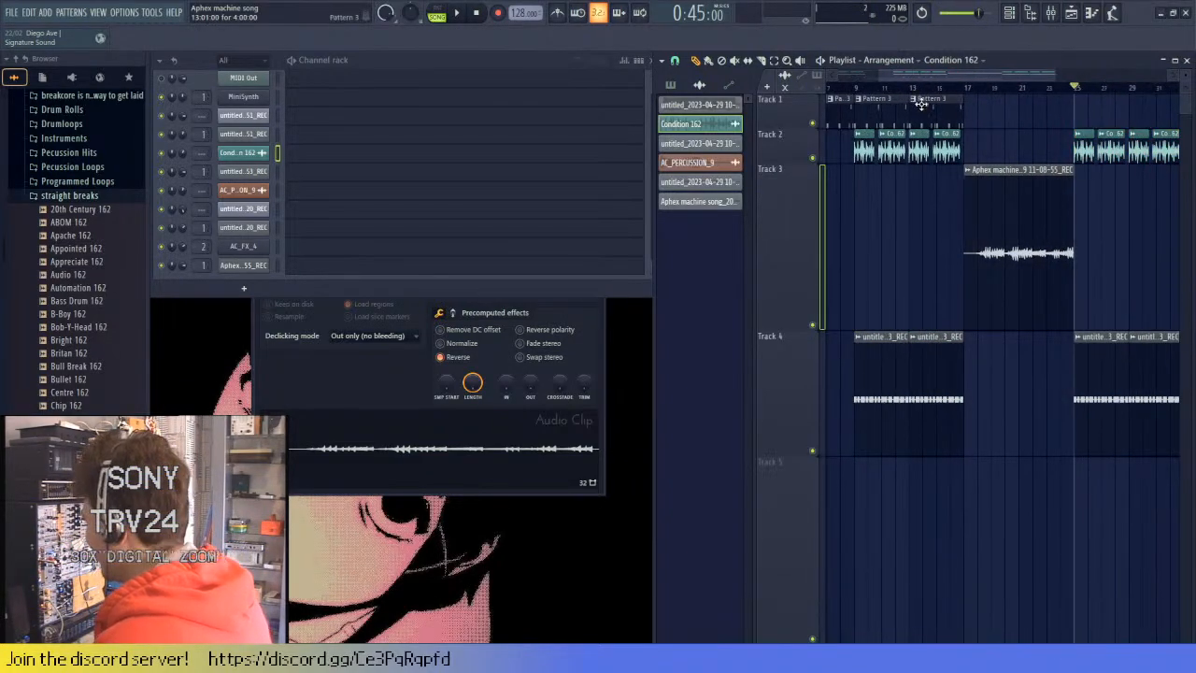
- Place a copy of the Pattern 3 clip on Track 1 at bar 25
left_click(921, 105)
scroll(1075, 112, "up", 3)
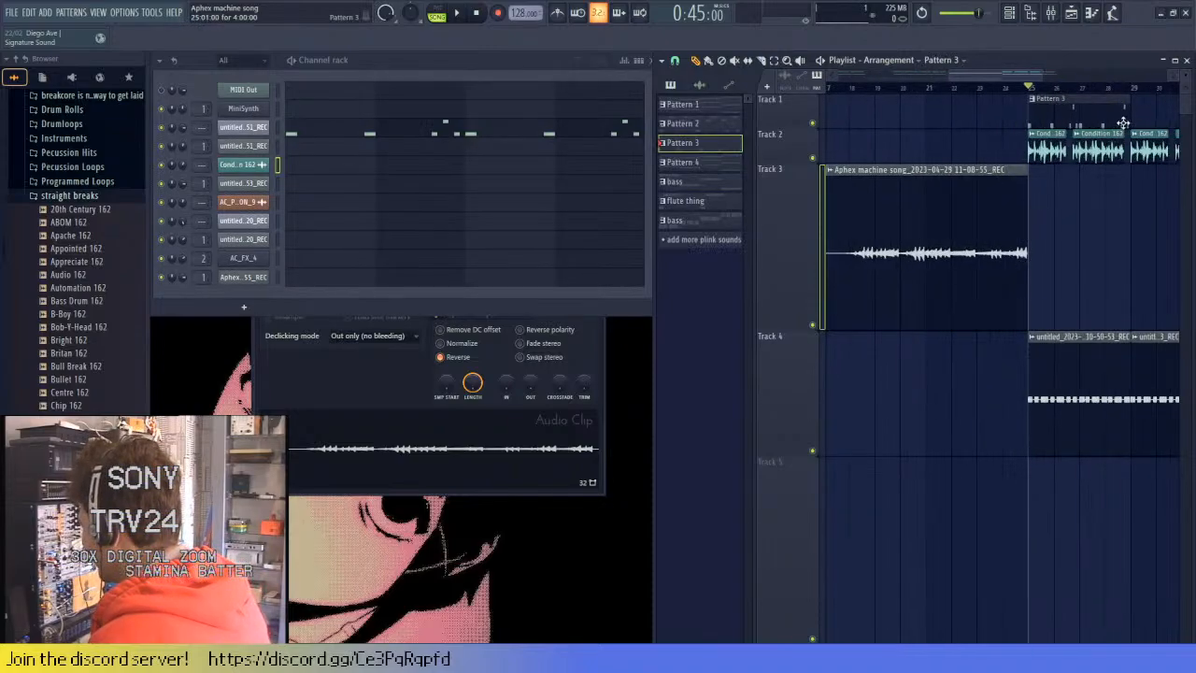
scroll(1004, 116, "down", 5)
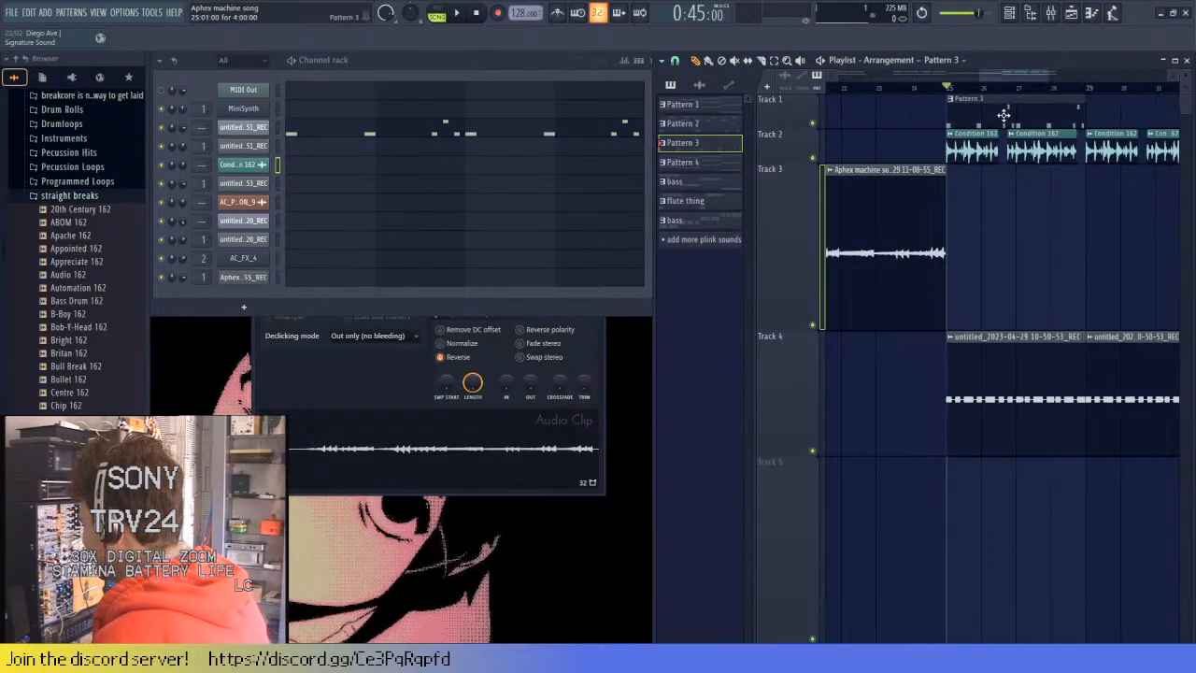
- Pick the AC_PERCUSSION_9 hit at the end of bar 16 on Track 6 as the clip to place
scroll(877, 242, "down", 2)
scroll(876, 242, "down", 2)
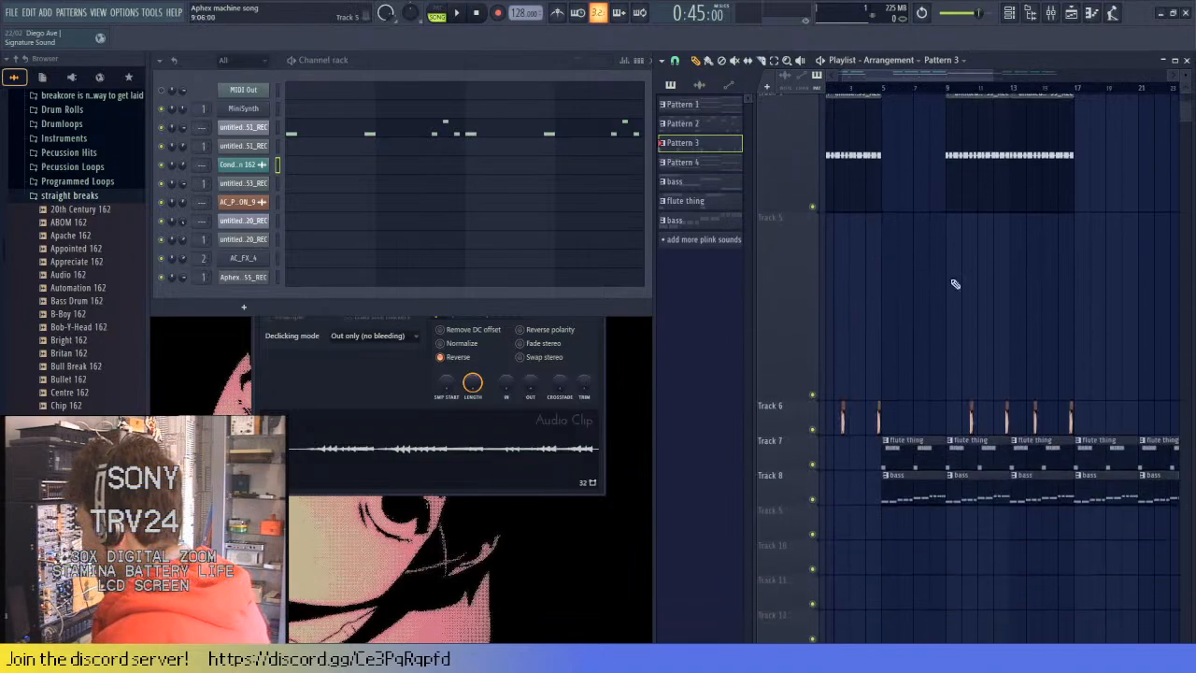
scroll(1093, 409, "up", 2)
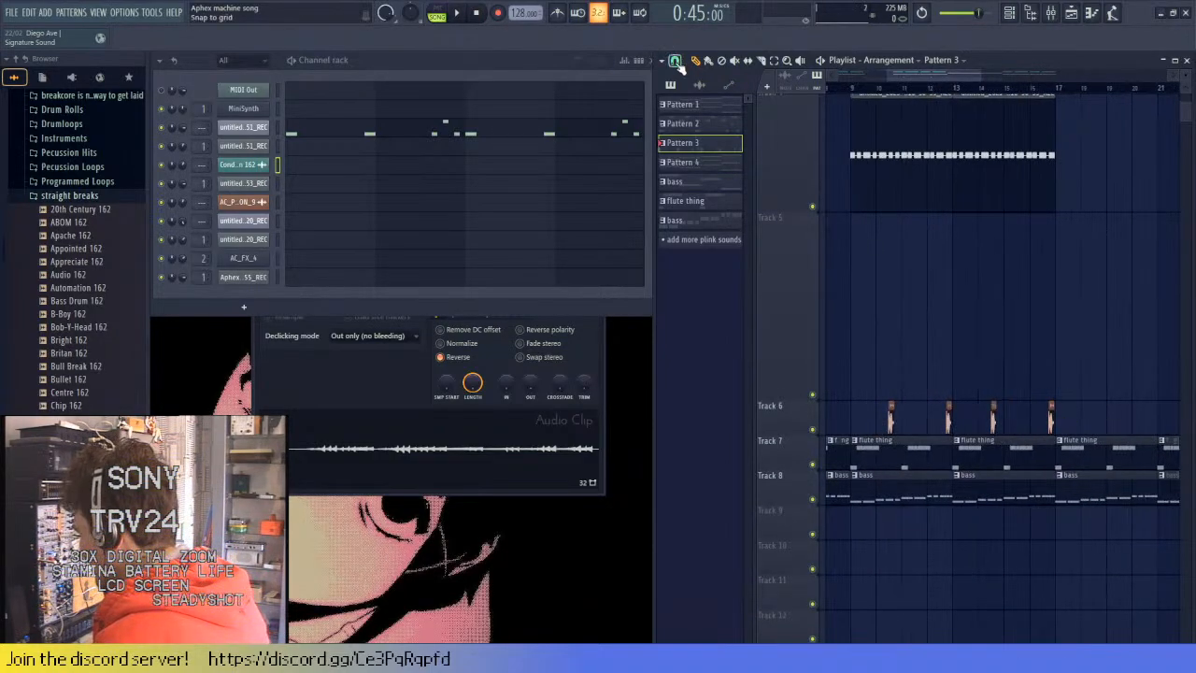
scroll(1042, 419, "up", 3)
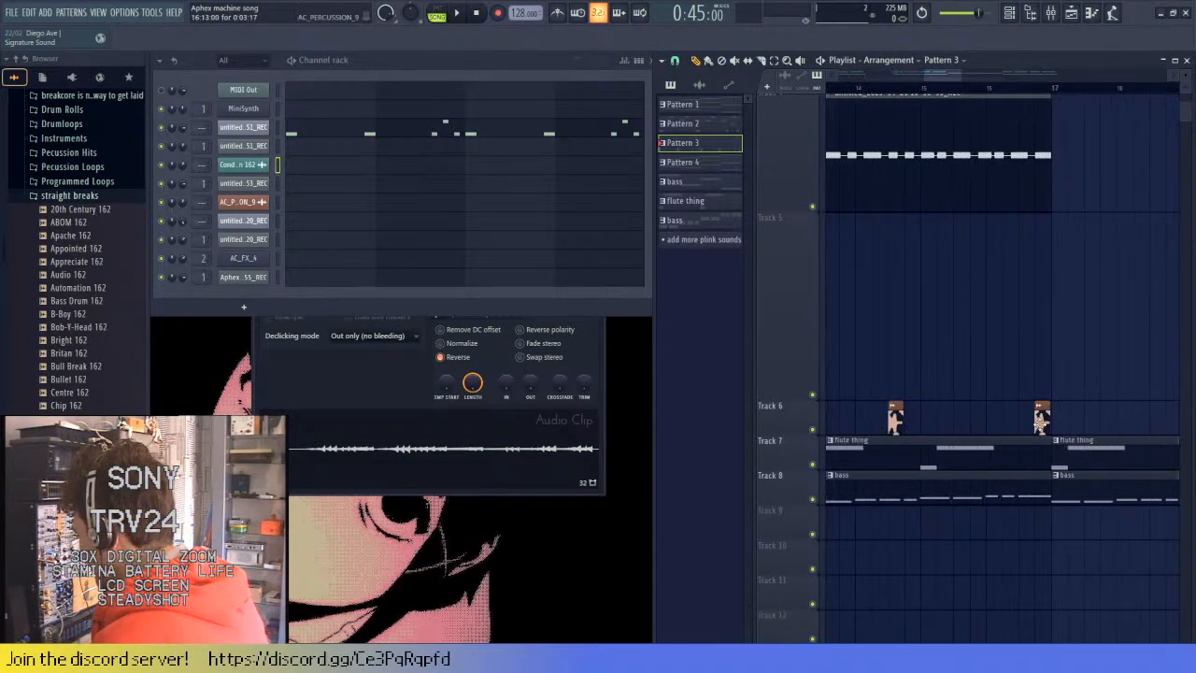
left_click(1040, 423)
scroll(977, 331, "down", 5)
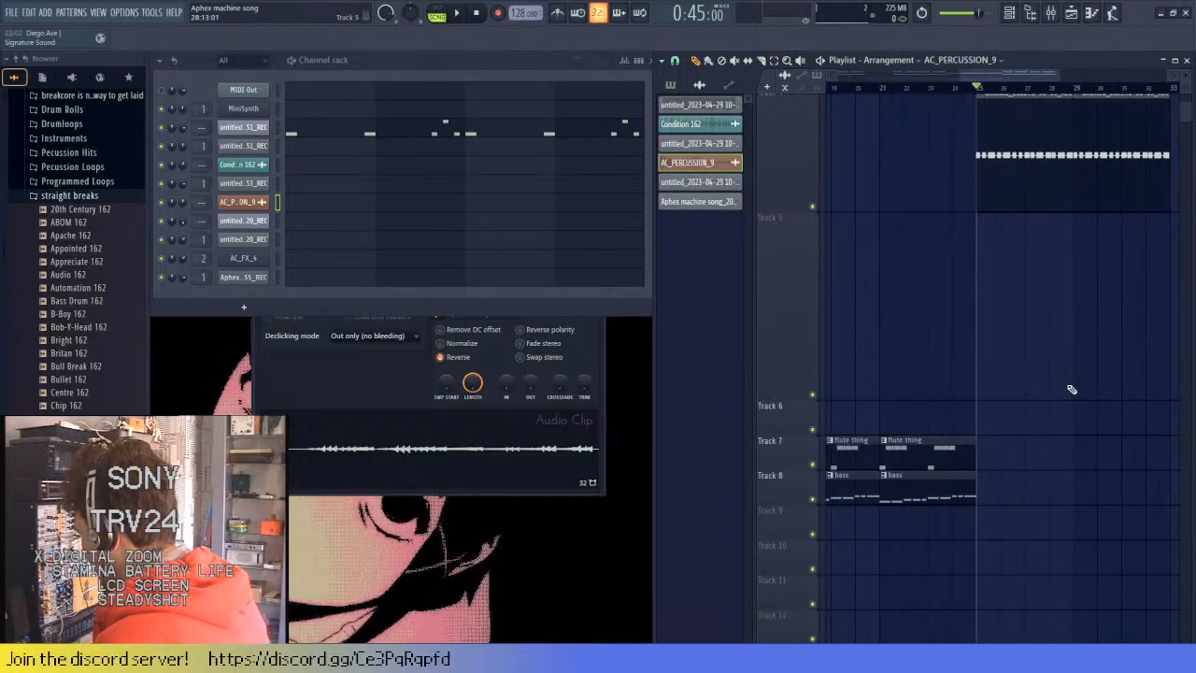
- Bring an empty track up below the Condition 162 track and shift all AC_PERCUSSION_9 clips onto it as Track 3
scroll(1033, 387, "up", 3)
scroll(1021, 357, "down", 5)
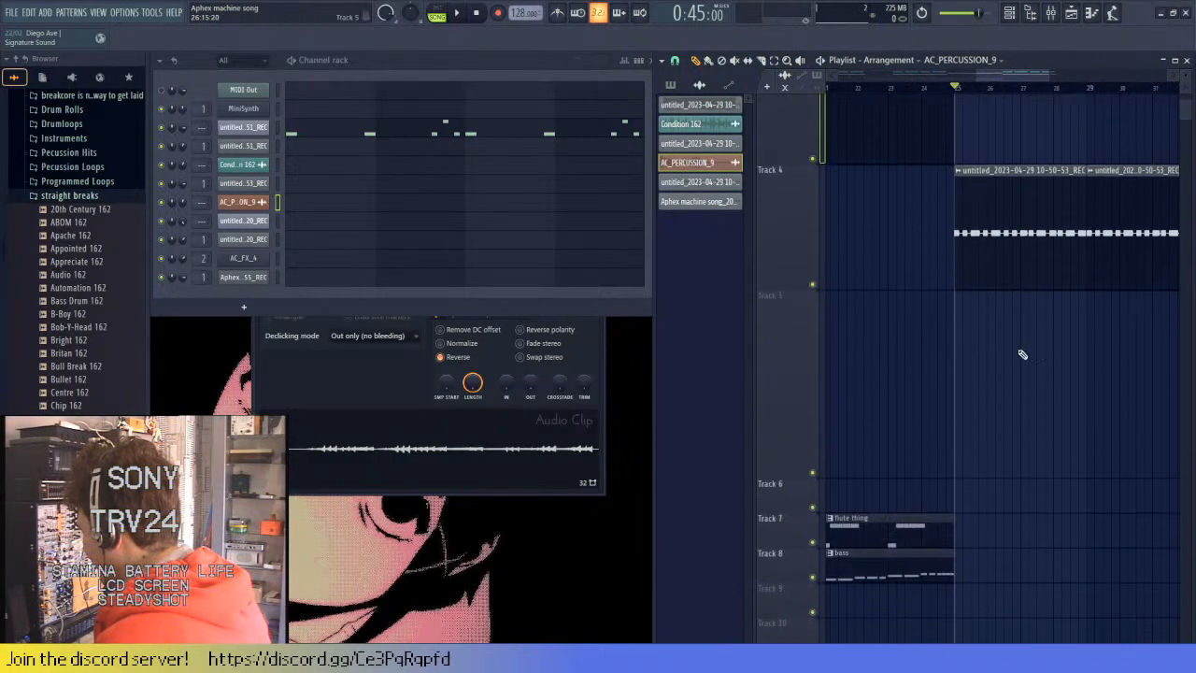
scroll(1014, 362, "down", 2)
scroll(1014, 362, "down", 2)
scroll(910, 343, "up", 5)
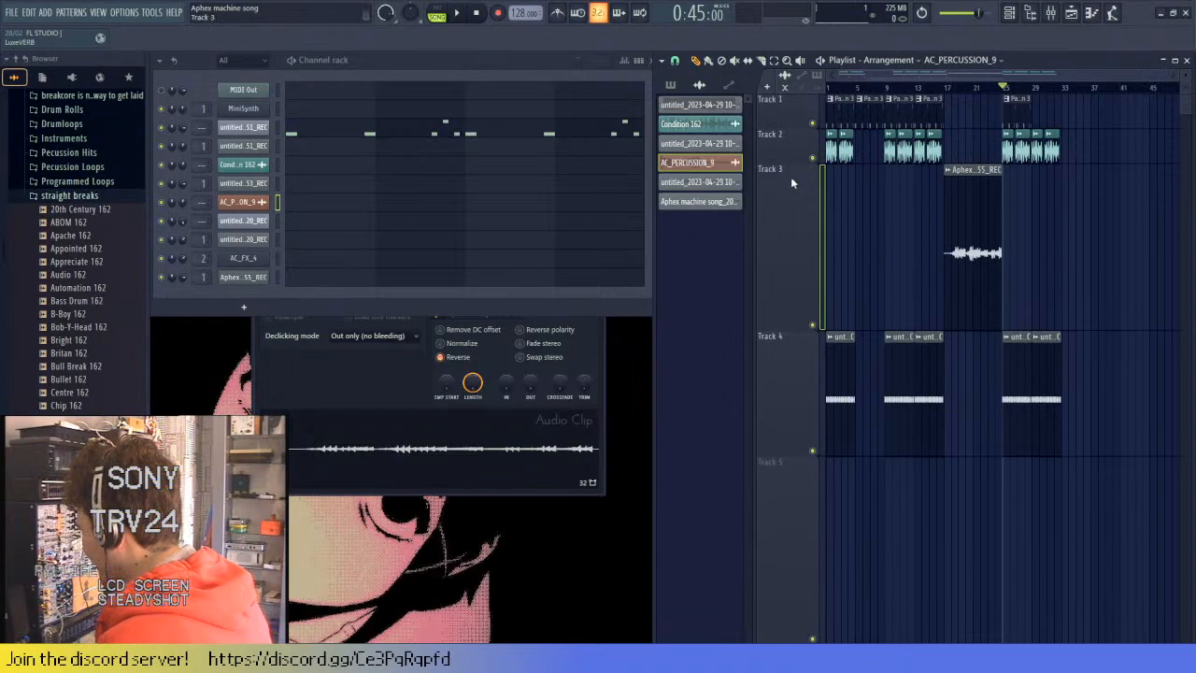
scroll(957, 448, "down", 5)
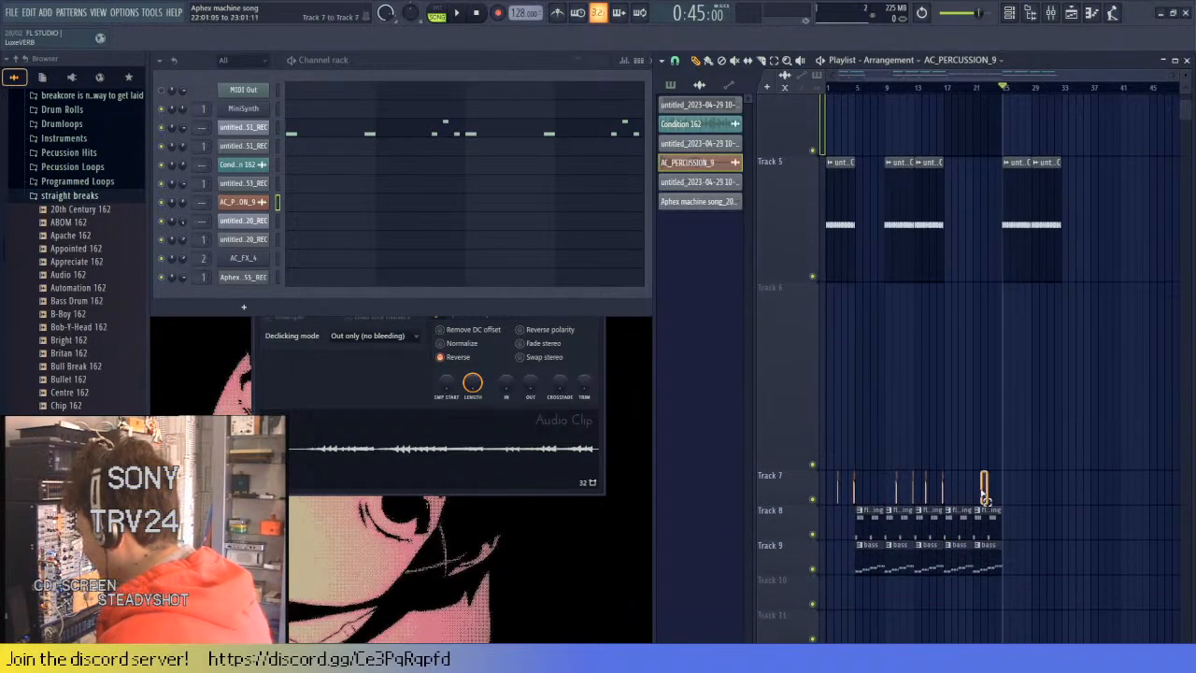
scroll(782, 473, "up", 3)
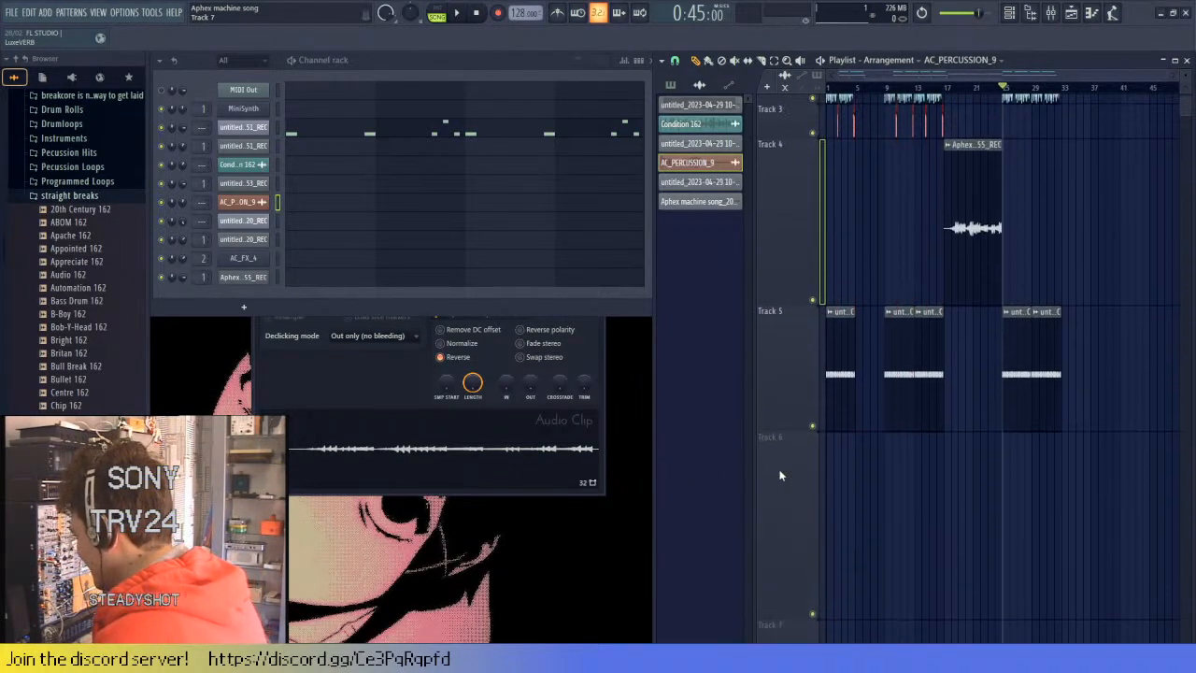
scroll(781, 476, "up", 1)
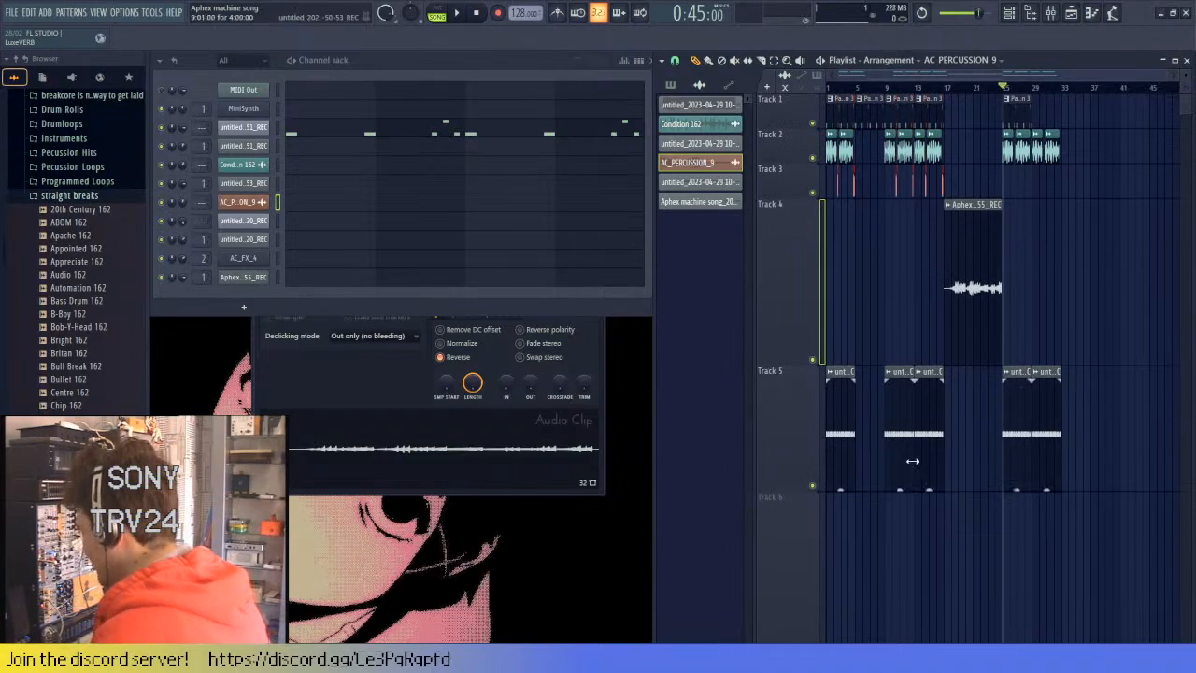
- Place AC_PERCUSSION_9 hits on Track 3 at the end of each Condition 162 clip between bars 25 and 33
scroll(1018, 212, "up", 6)
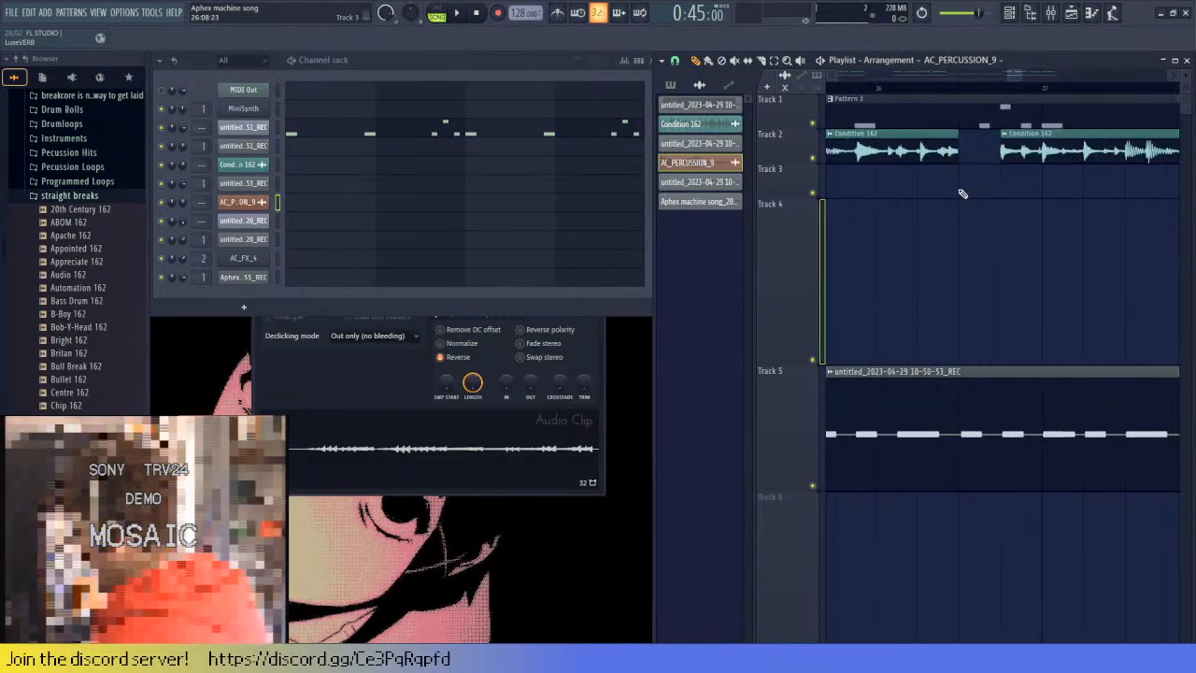
scroll(900, 191, "down", 5)
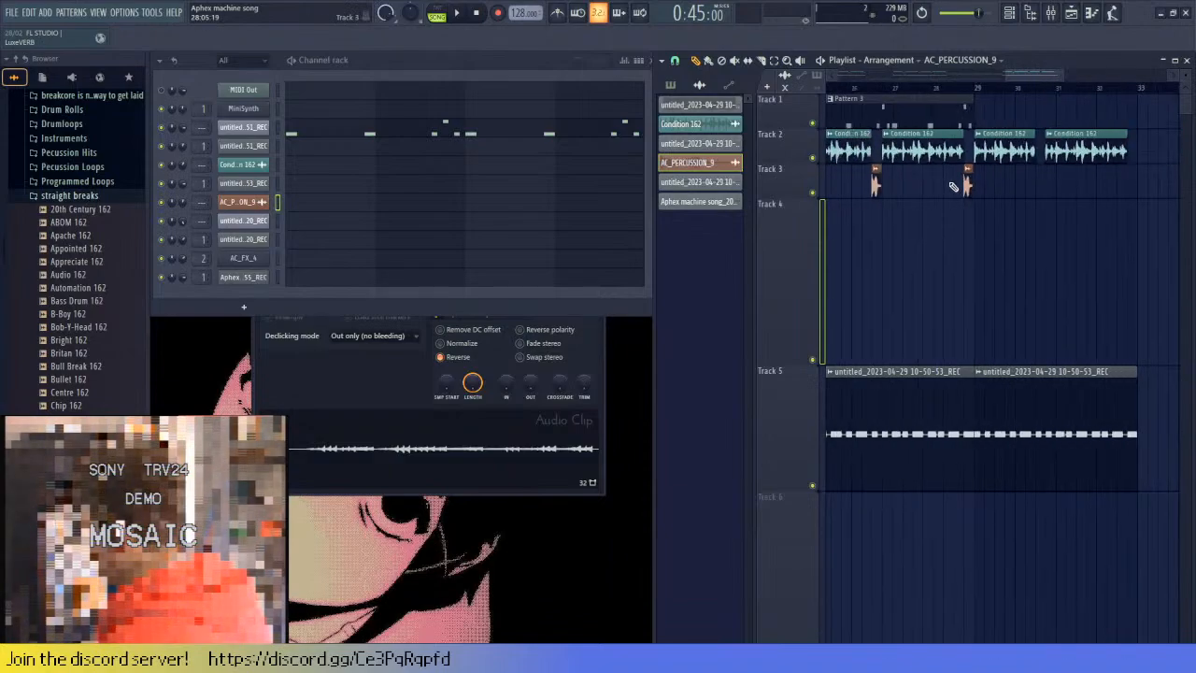
scroll(971, 191, "down", 5)
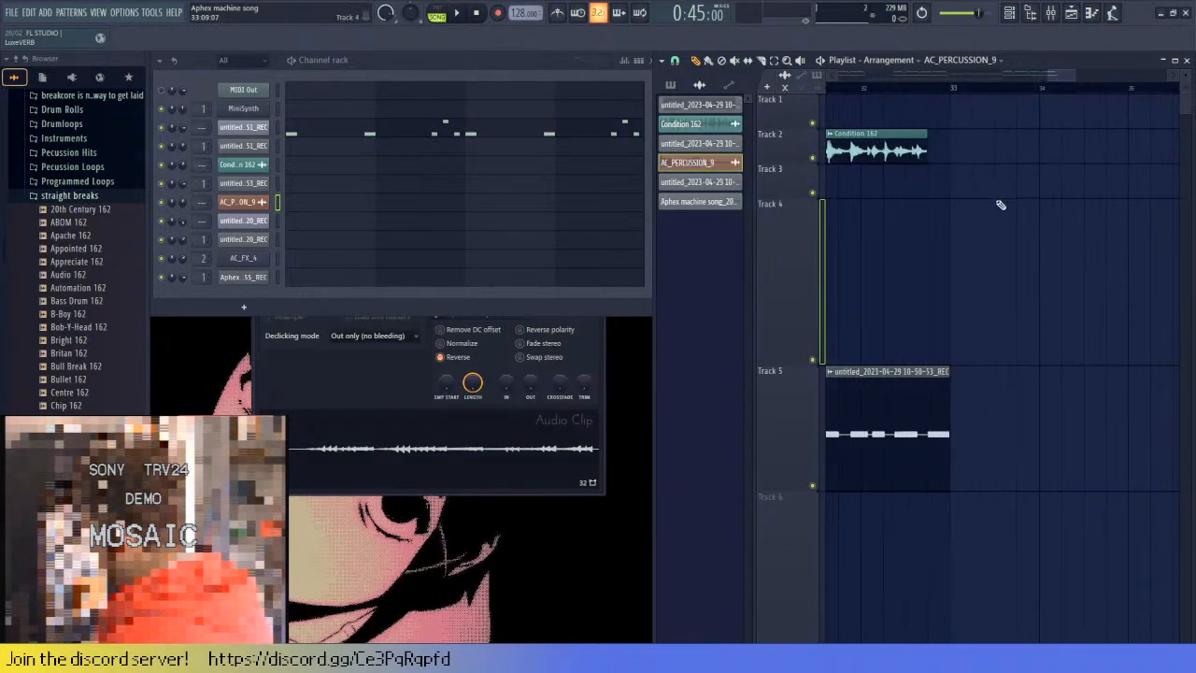
scroll(960, 203, "down", 5)
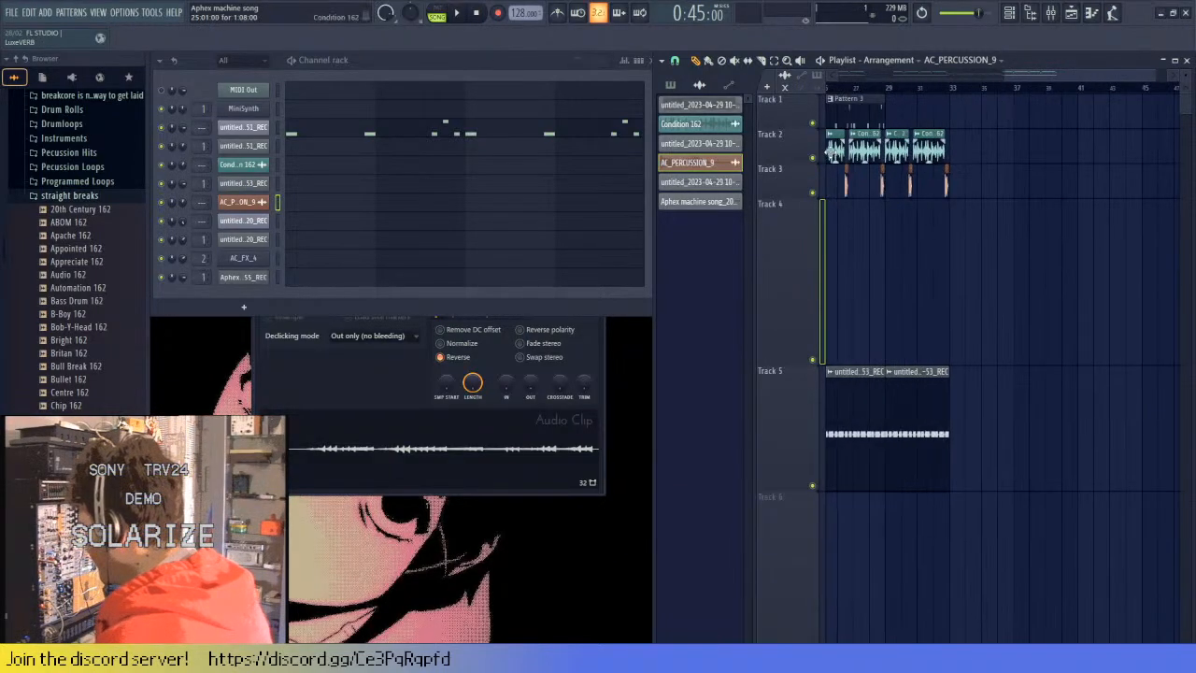
- Add a second Pattern 3 clip on Track 1 at bar 29
left_click(870, 112)
left_click(922, 106)
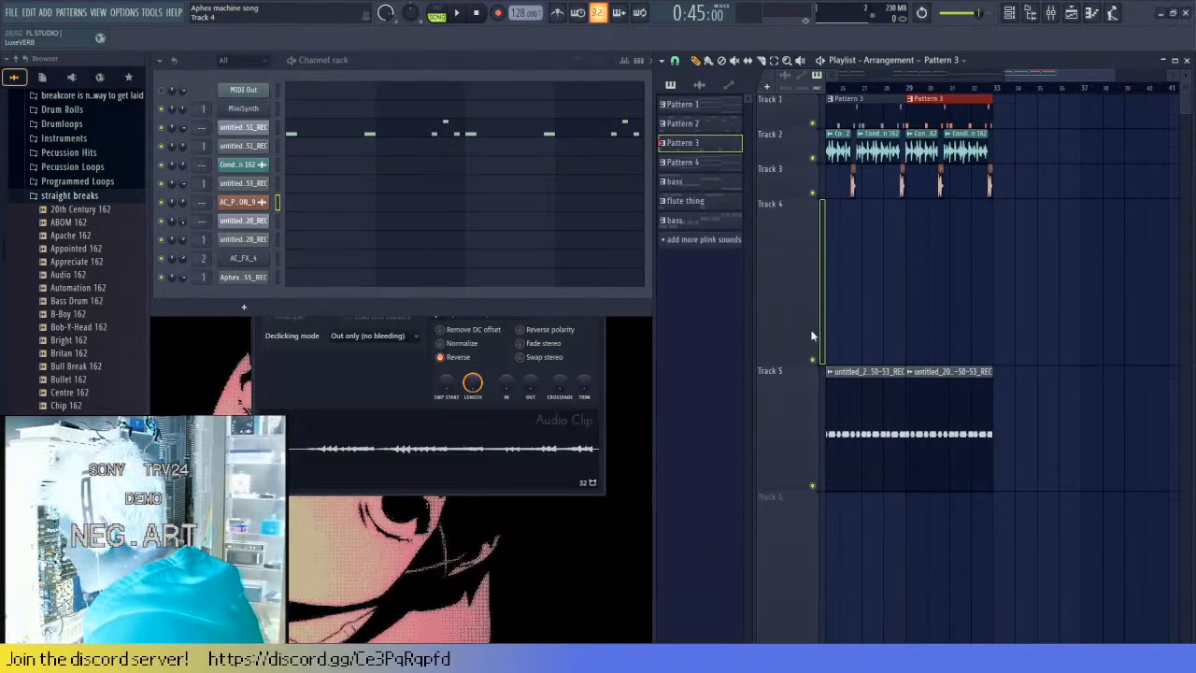
- Duplicate the last two flute thing and bass clips on Tracks 8 and 9 so they cover bars 25 to 33
scroll(878, 276, "down", 3, "ctrl")
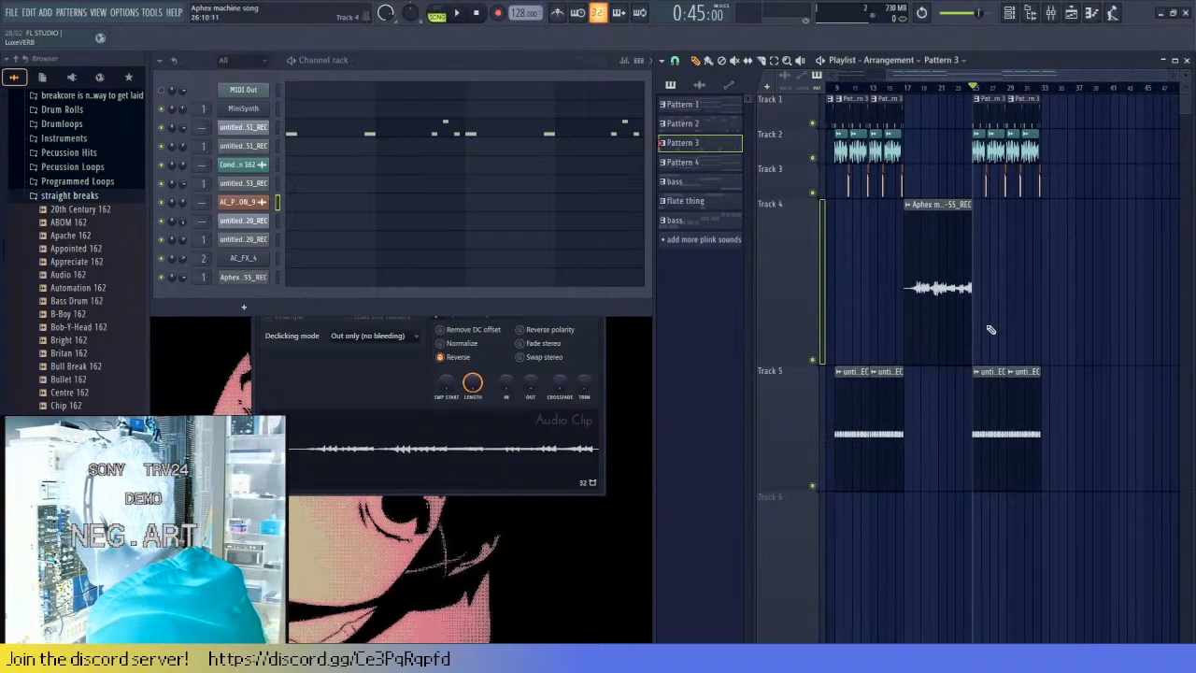
scroll(990, 329, "up", 2, "ctrl")
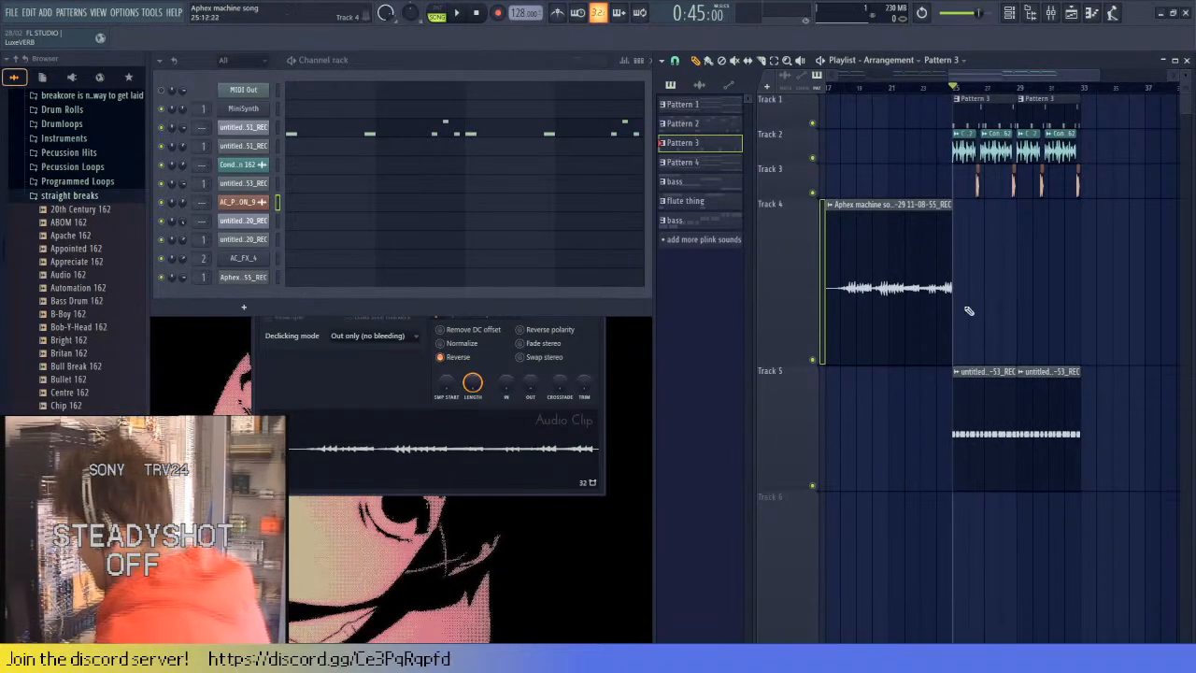
scroll(999, 313, "down", 2, "ctrl")
scroll(999, 313, "up", 3, "ctrl")
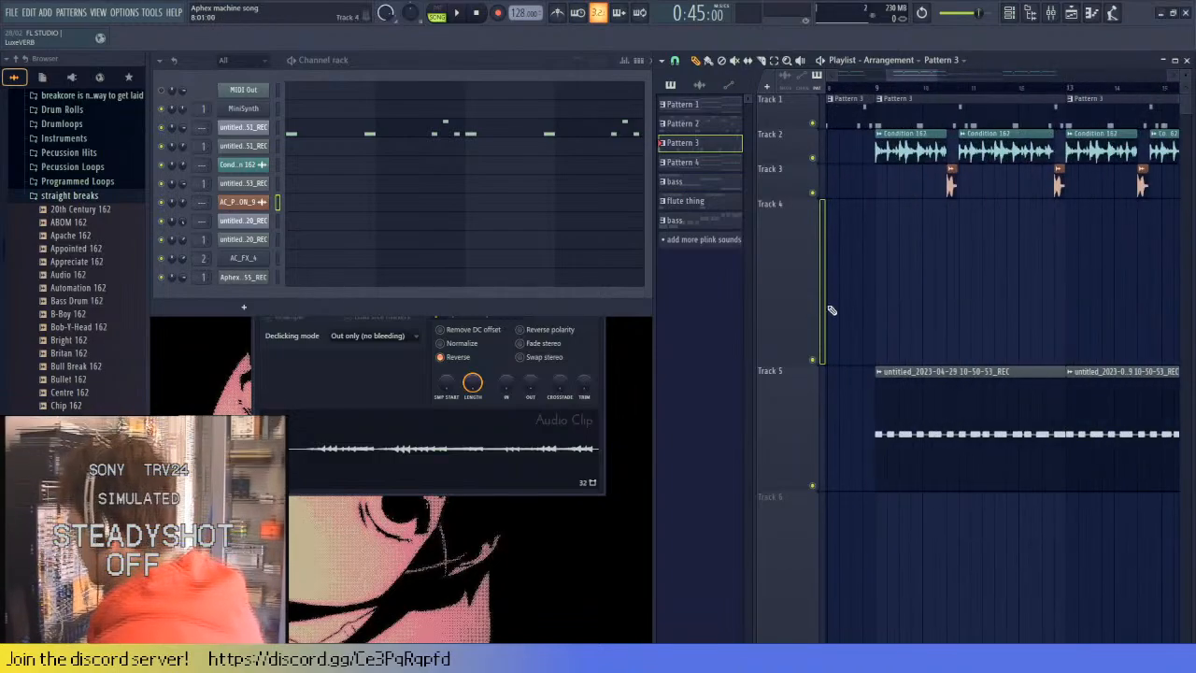
scroll(944, 353, "down", 2, "ctrl")
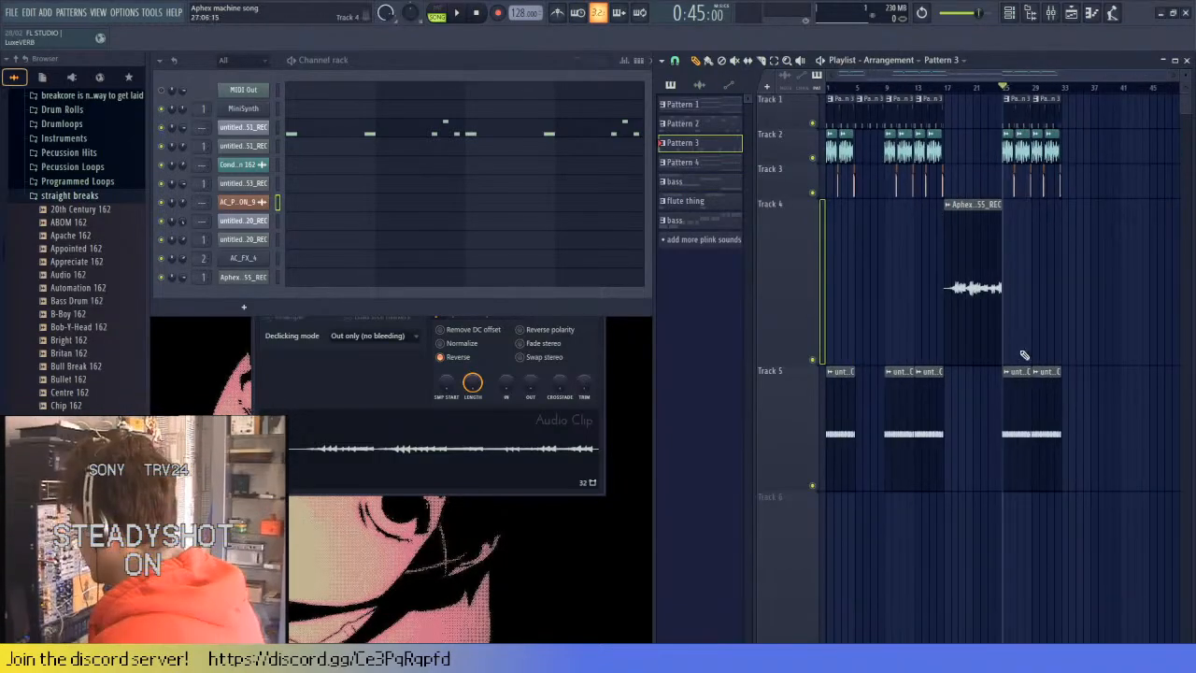
scroll(907, 355, "up", 1, "ctrl")
scroll(903, 348, "down", 3)
left_click_drag(1102, 546, 979, 435)
key("ctrl+b")
scroll(1074, 298, "down", 2)
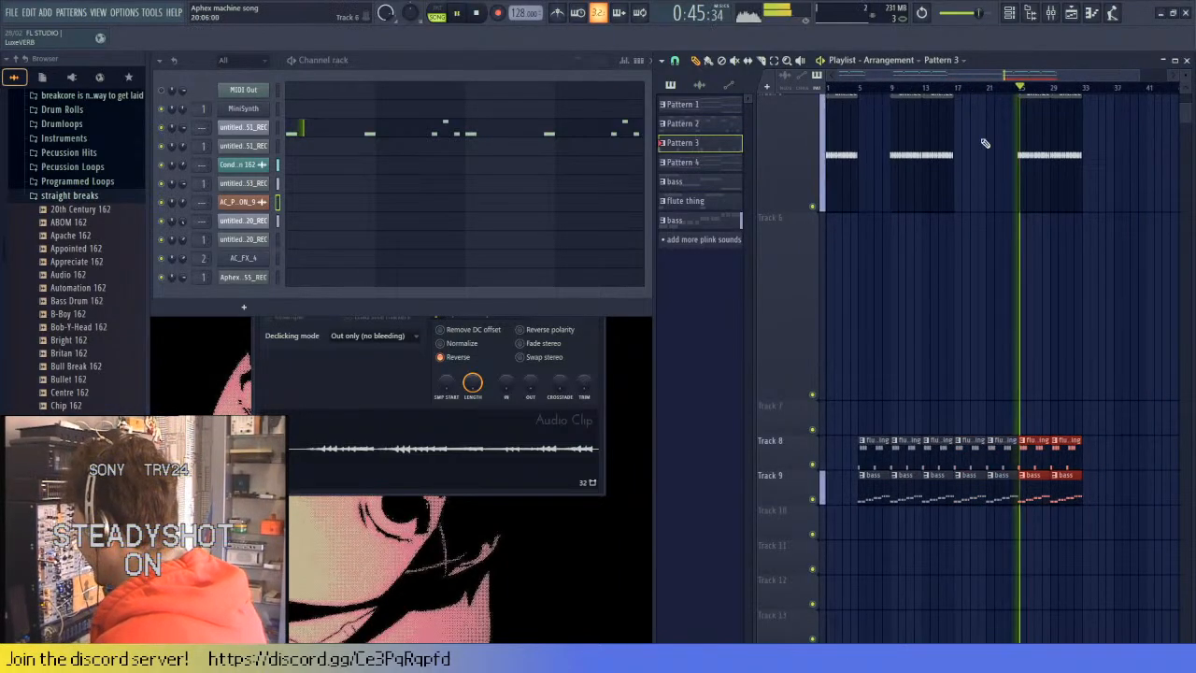
- Listen to the arrangement from bar 25 while checking its drum, flute thing and bass tracks
scroll(1094, 327, "up", 5)
scroll(1107, 360, "down", 4)
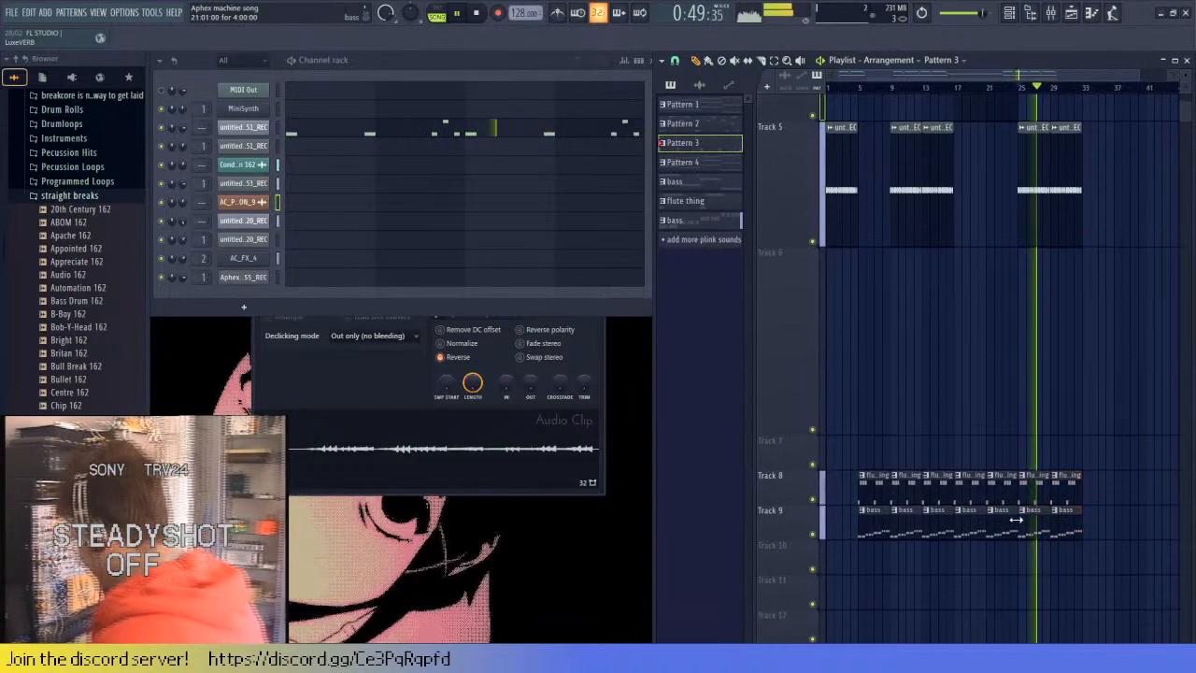
key("space")
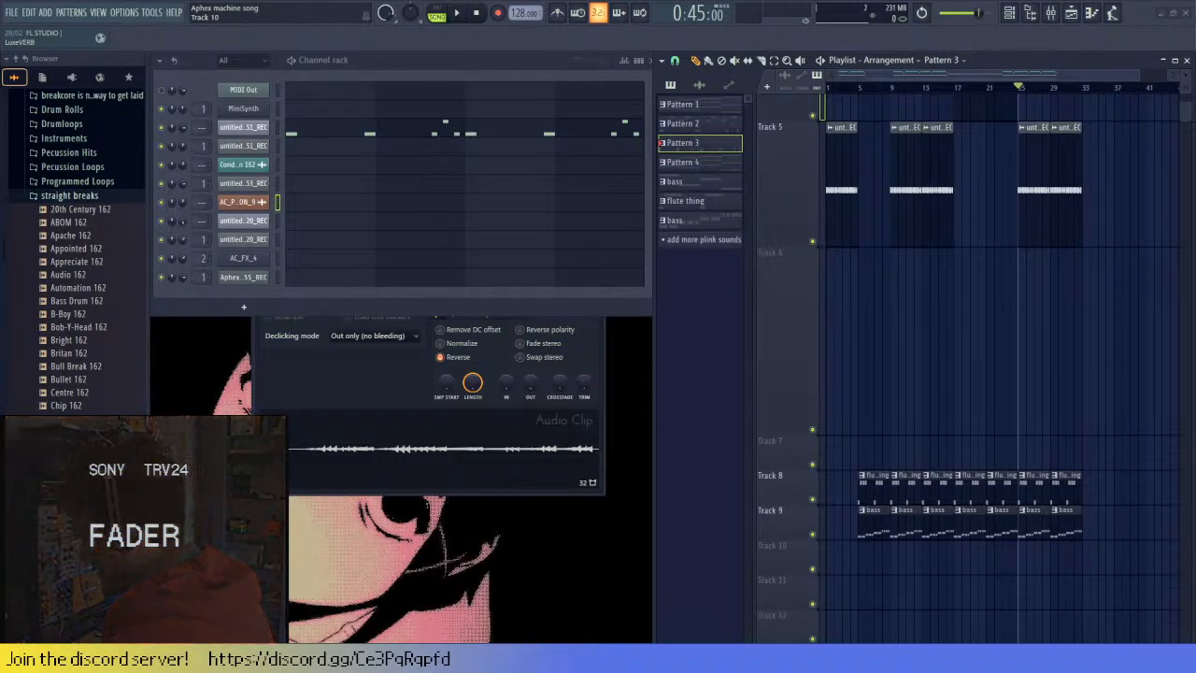
- Examine the clips on all tracks around bars 17 to 33 to judge what the new section still needs
scroll(1043, 410, "up", 2)
scroll(944, 484, "up", 5)
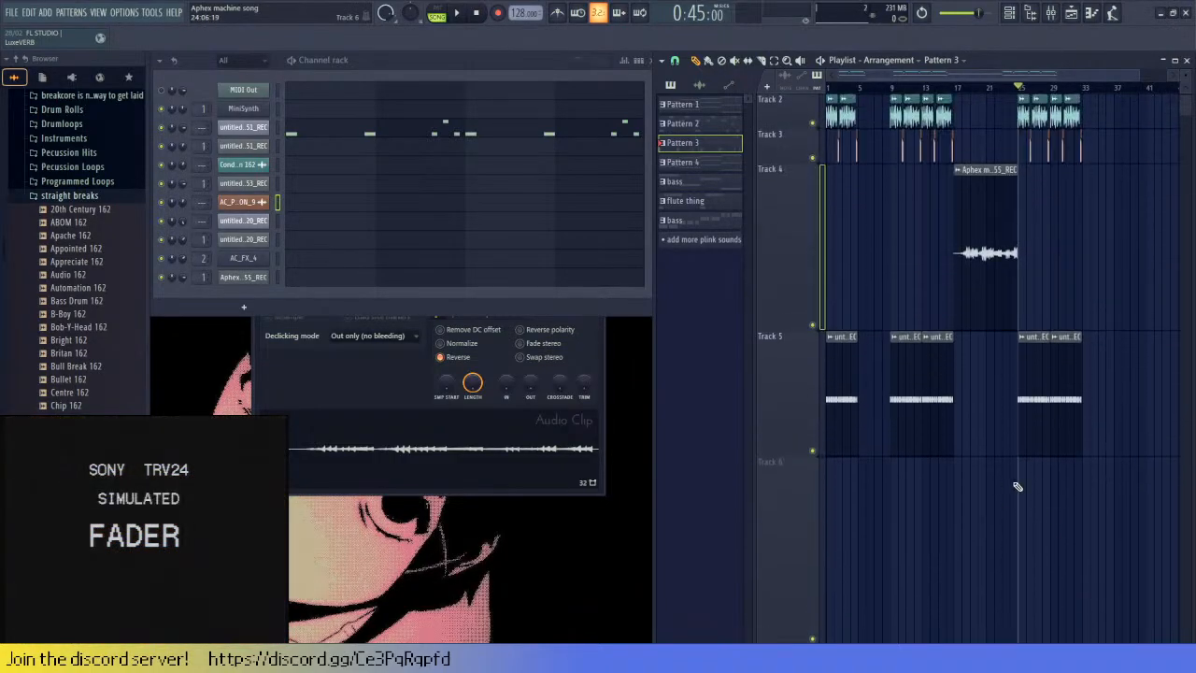
scroll(972, 484, "up", 3)
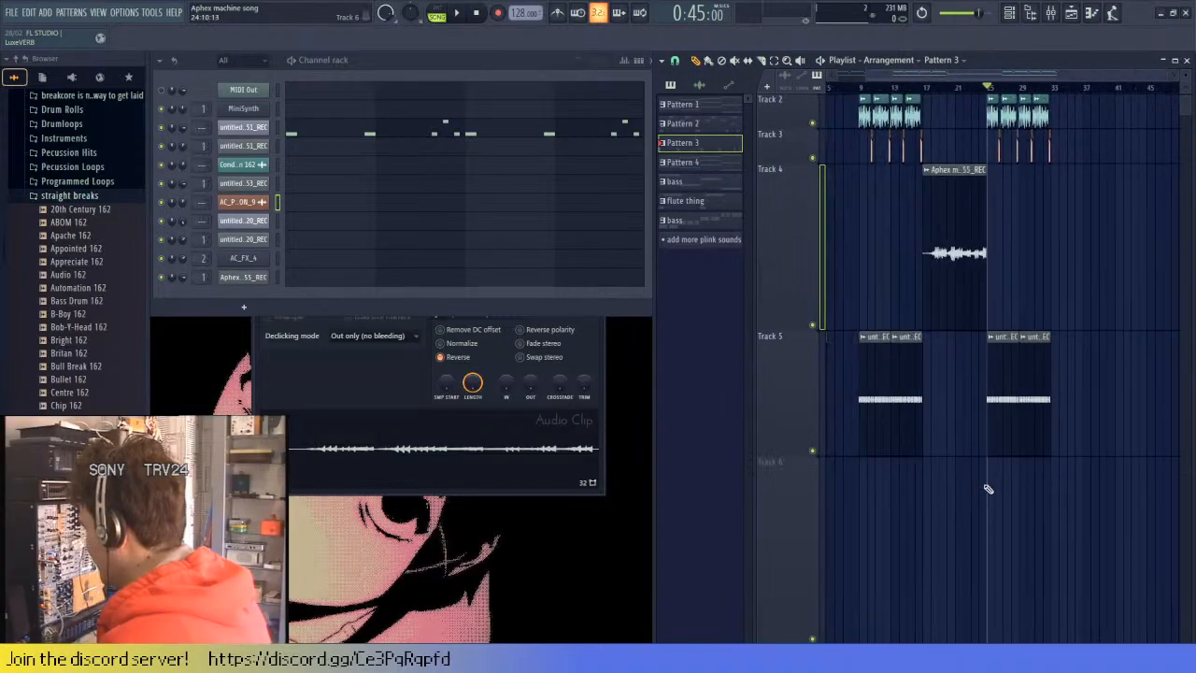
scroll(994, 450, "up", 1)
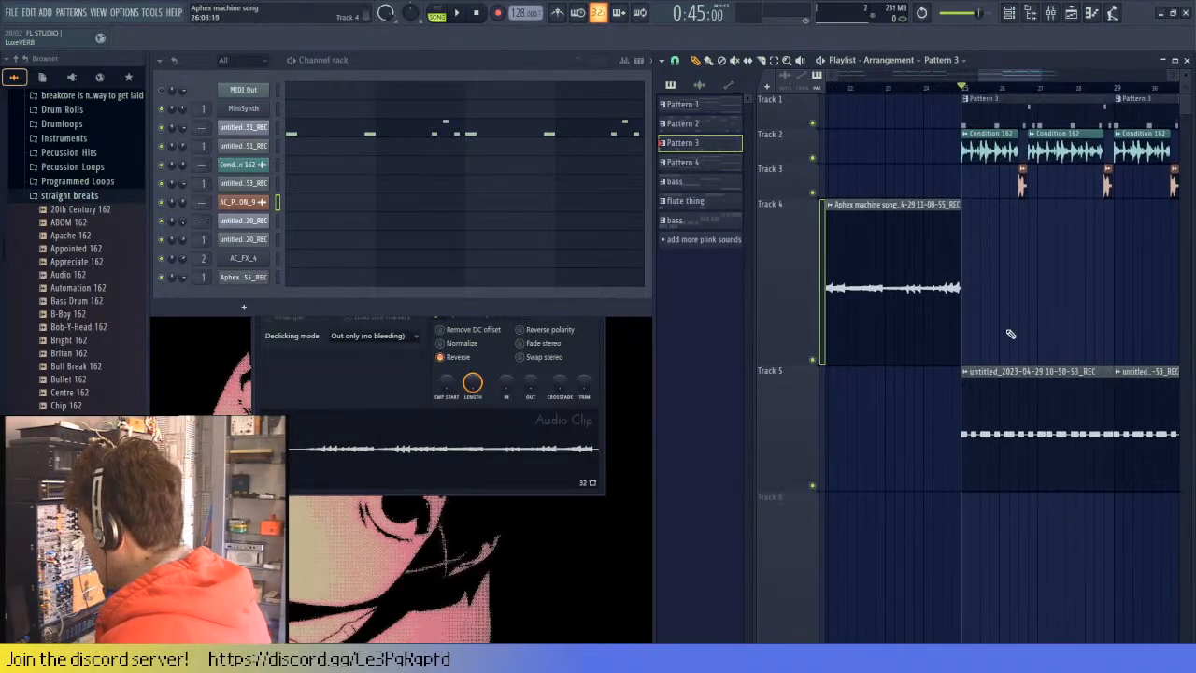
scroll(1005, 336, "down", 3)
scroll(1029, 348, "down", 5)
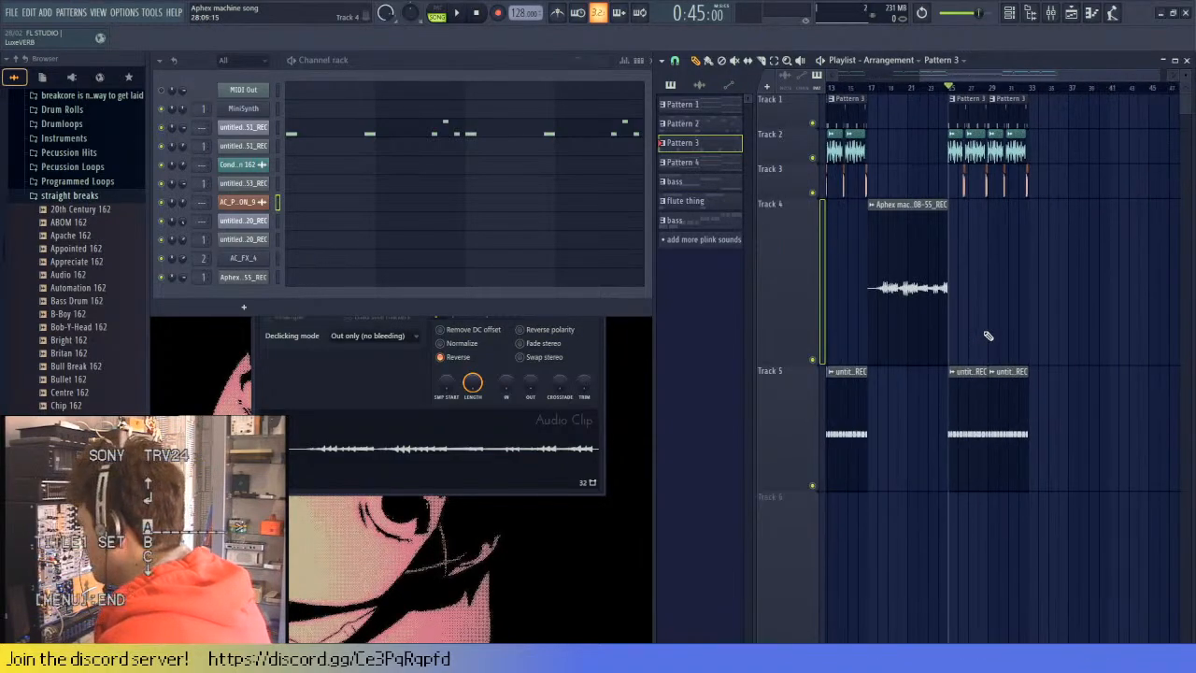
scroll(981, 336, "up", 4)
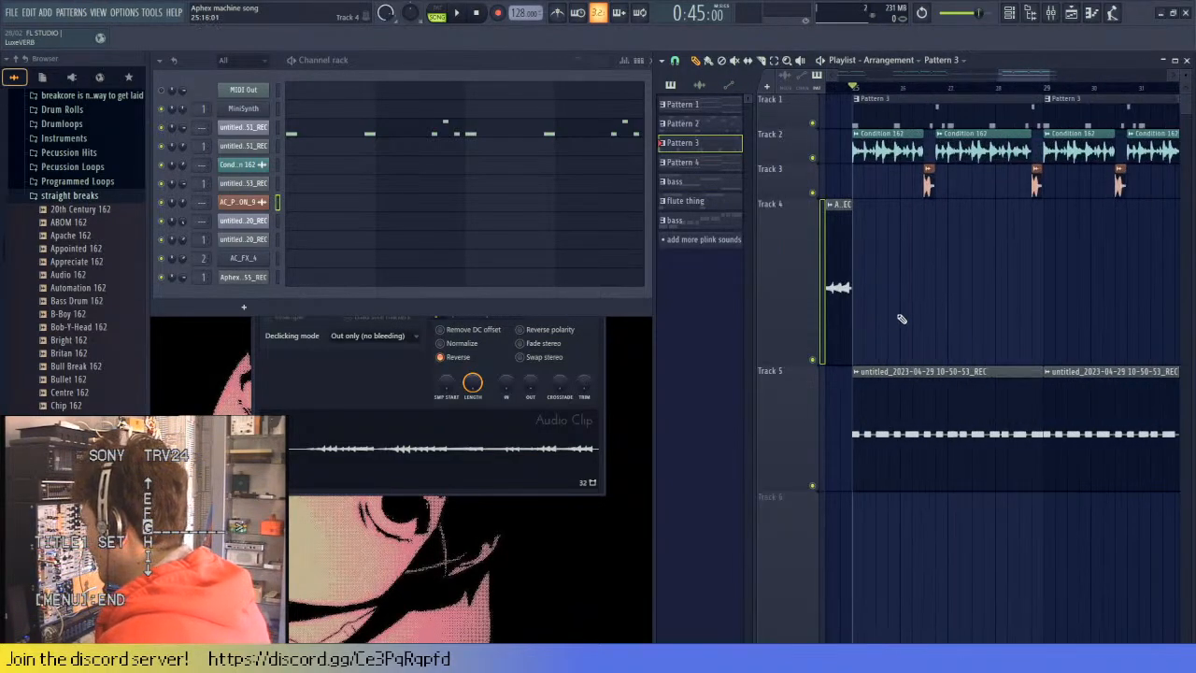
scroll(900, 319, "down", 3)
scroll(907, 336, "down", 4)
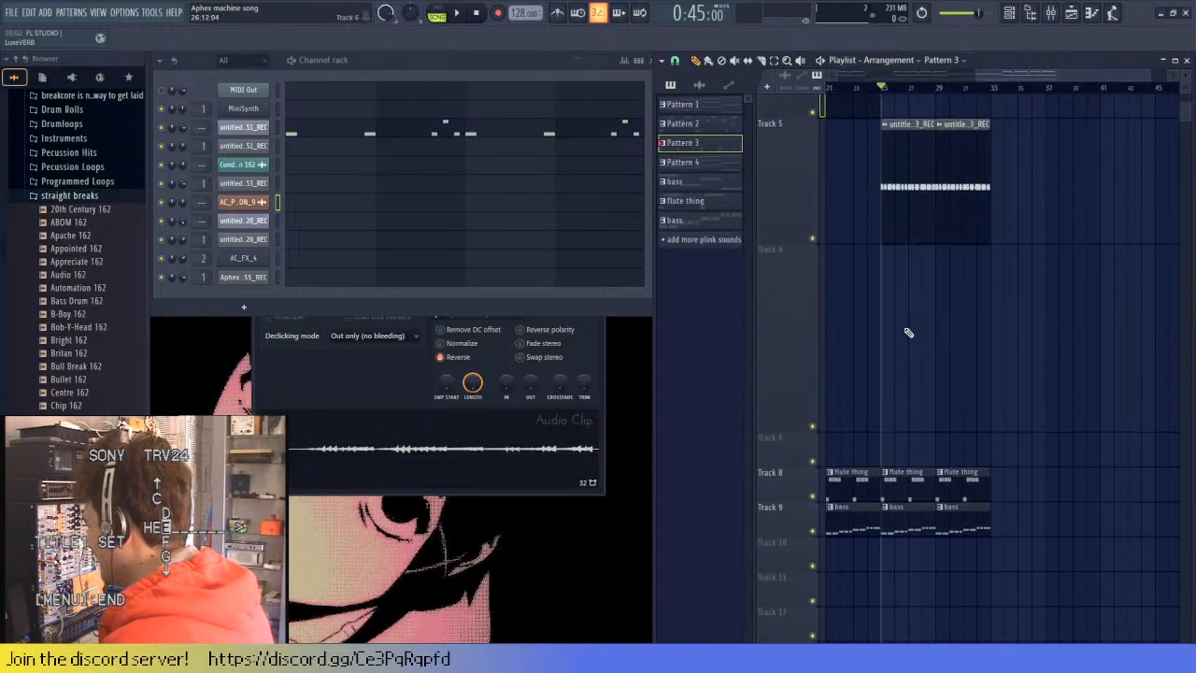
scroll(905, 337, "up", 1)
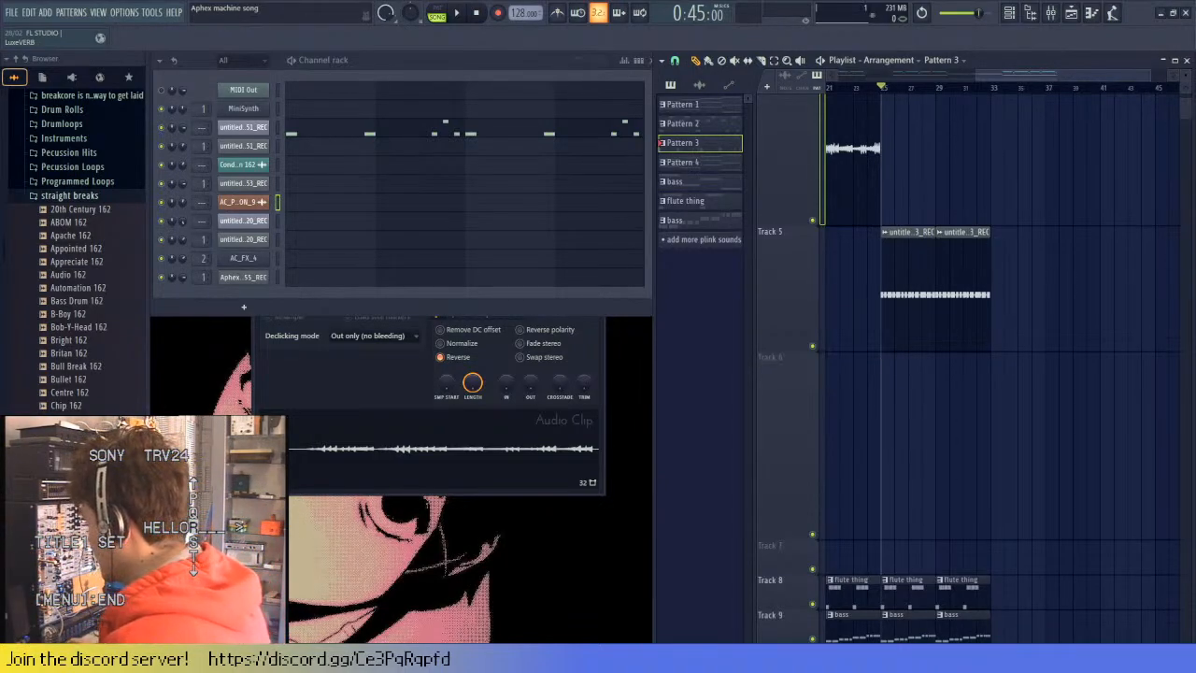
scroll(843, 436, "up", 4)
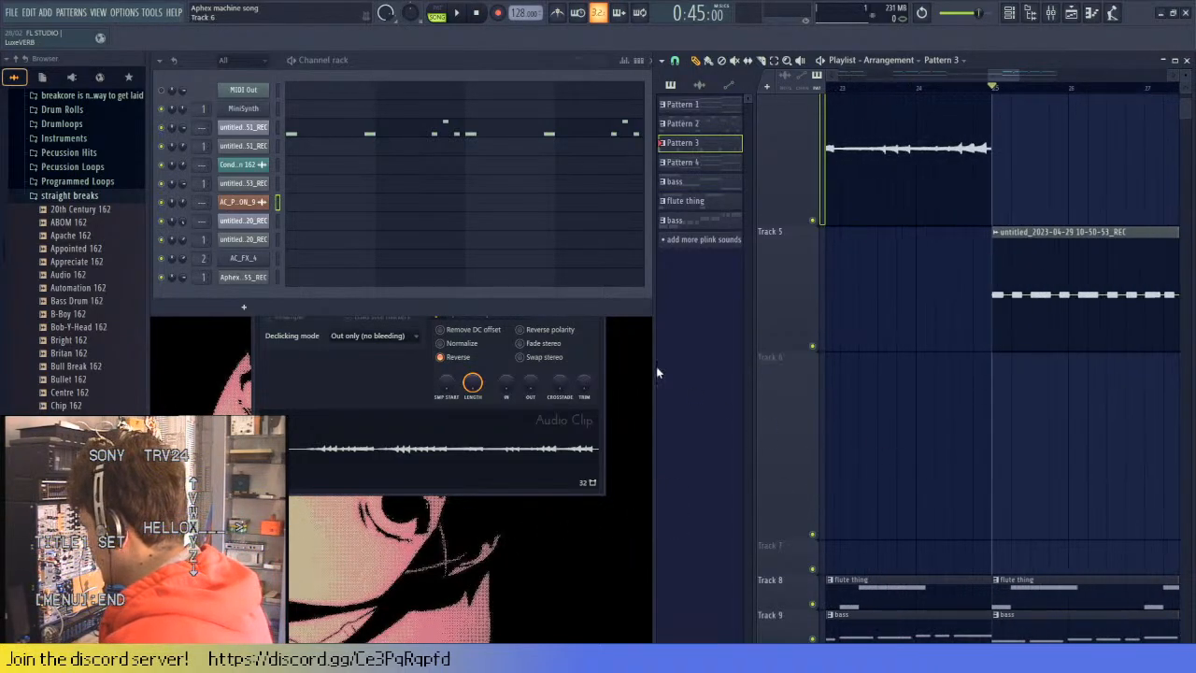
scroll(857, 446, "down", 5)
scroll(846, 472, "up", 1)
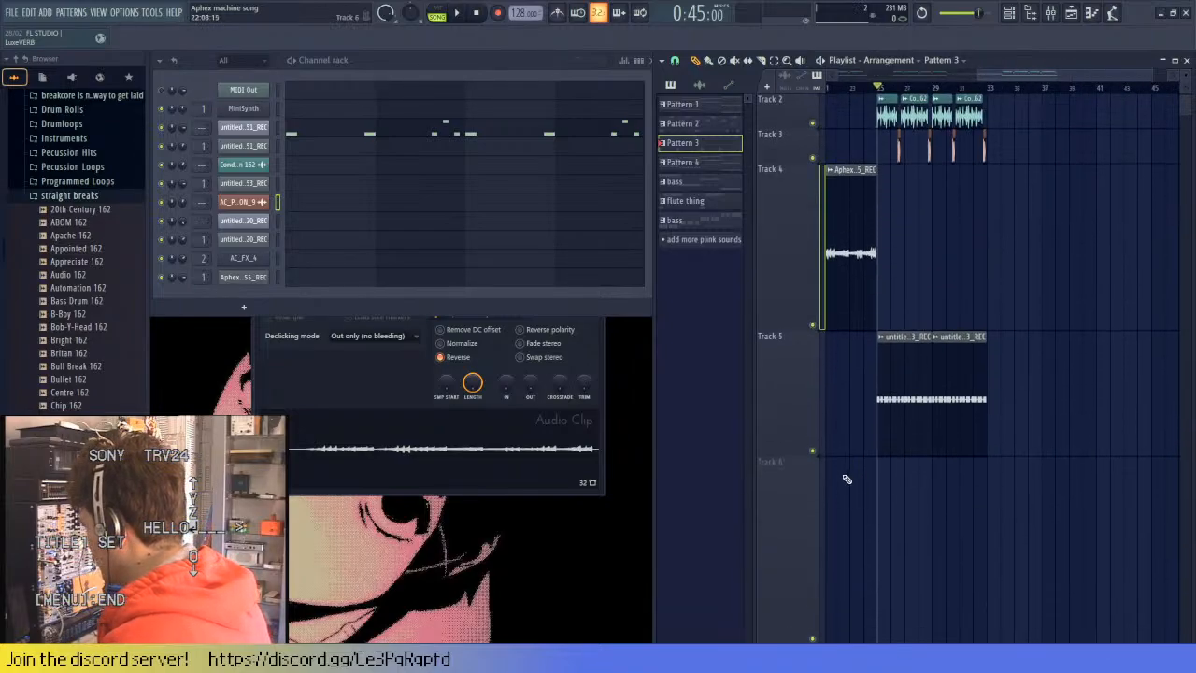
scroll(846, 480, "up", 1)
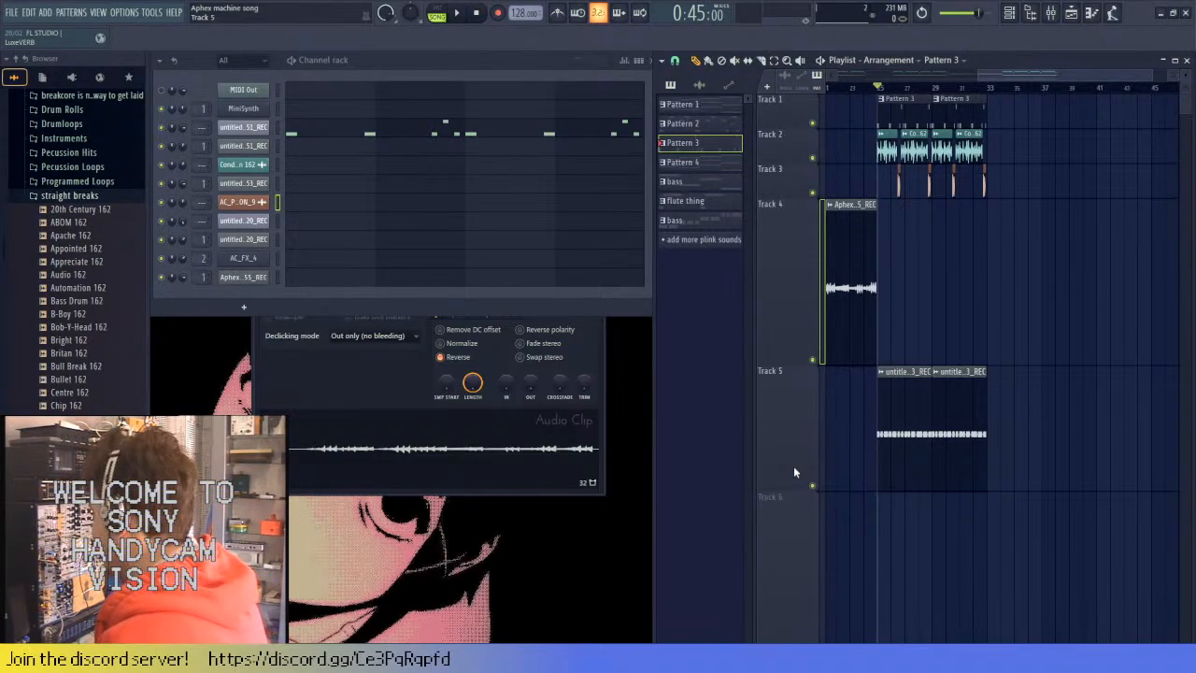
scroll(876, 272, "up", 2)
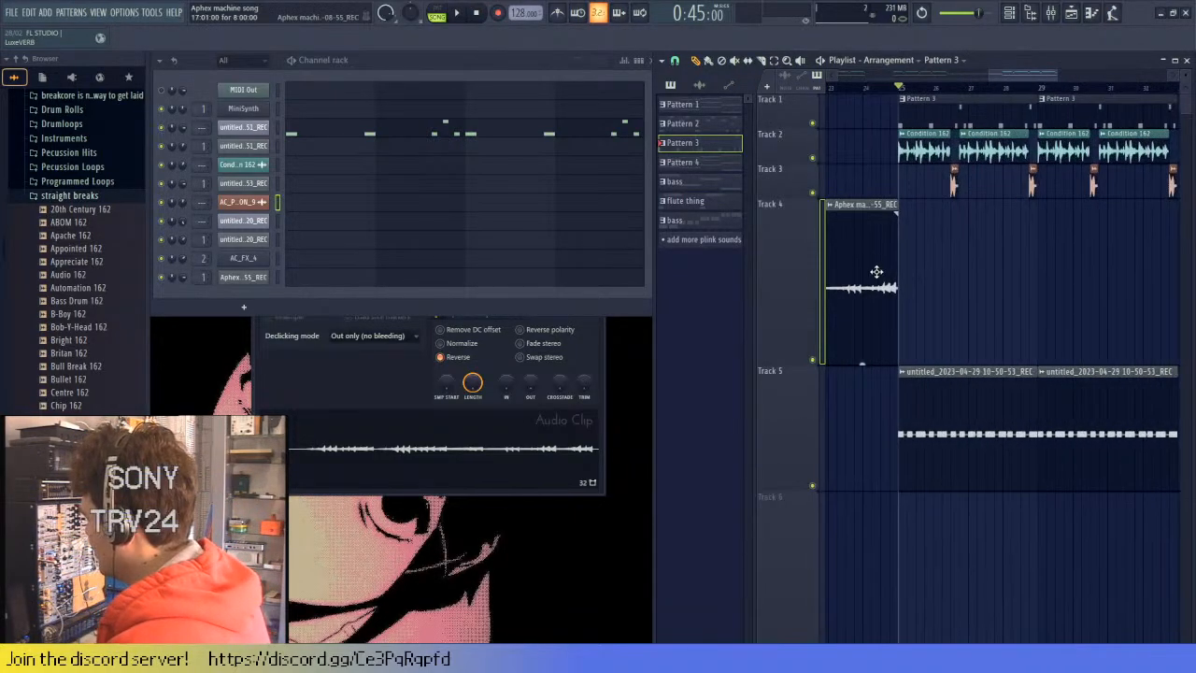
scroll(984, 282, "down", 4)
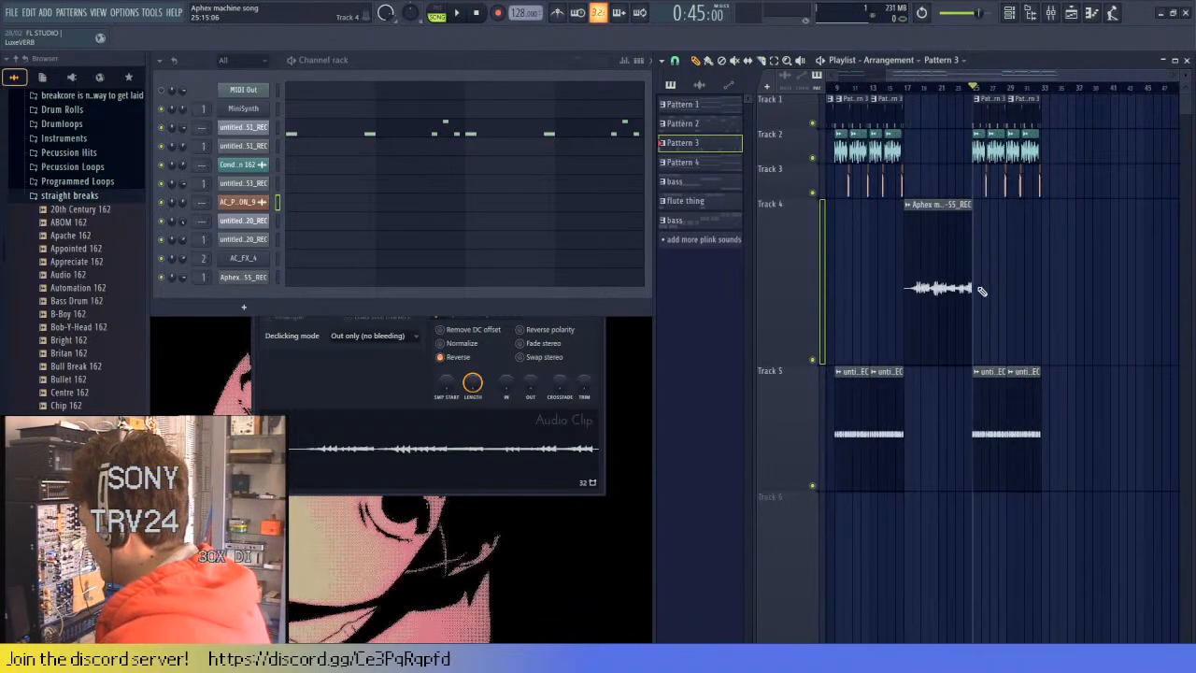
scroll(982, 291, "down", 1)
- Pick the Aphex machine song recording on Track 4 as the clip to place and reduce Track 4's height
left_click(982, 297)
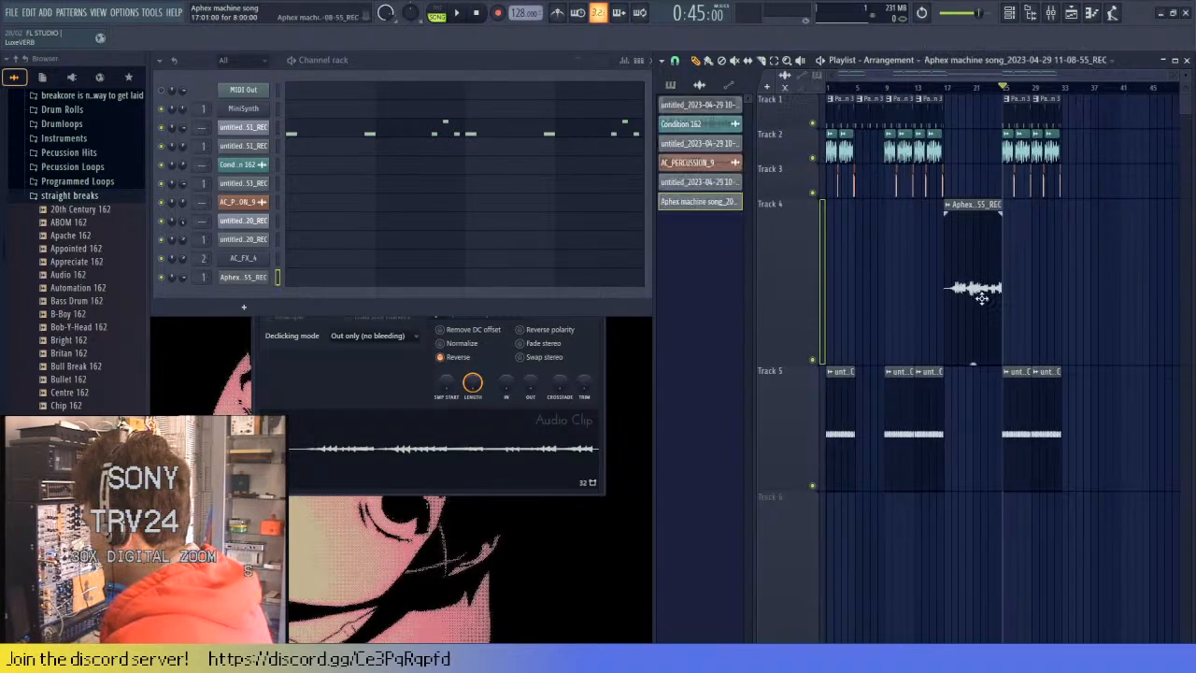
scroll(868, 261, "up", 3)
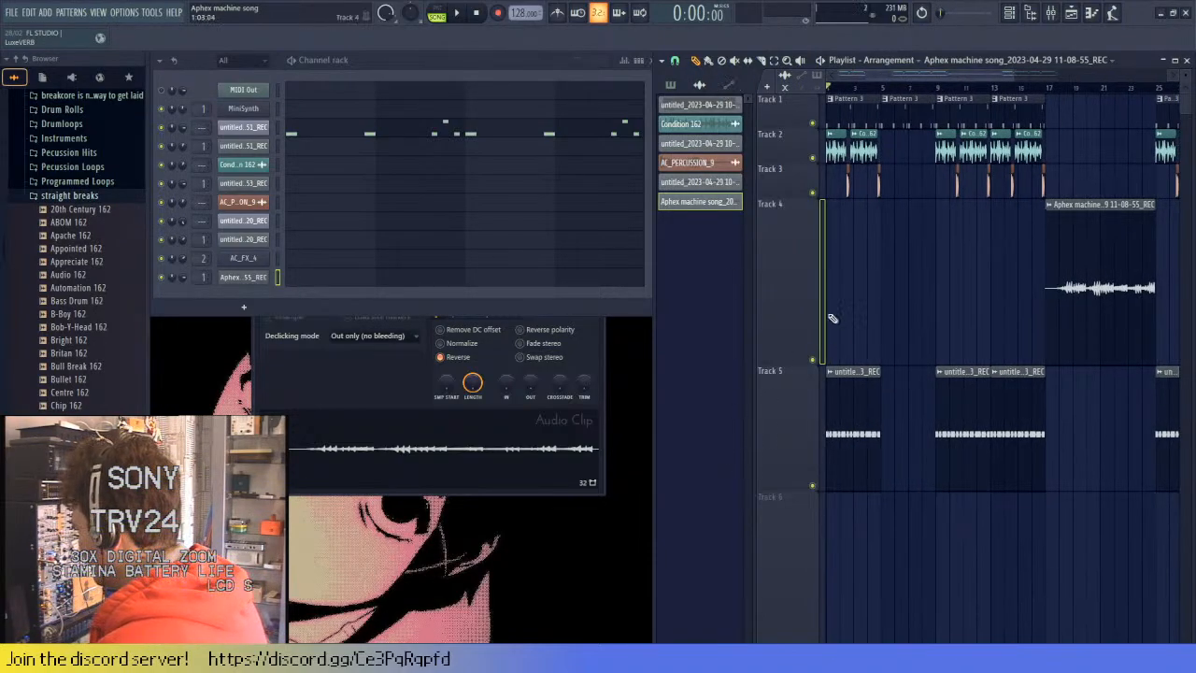
scroll(870, 329, "down", 2)
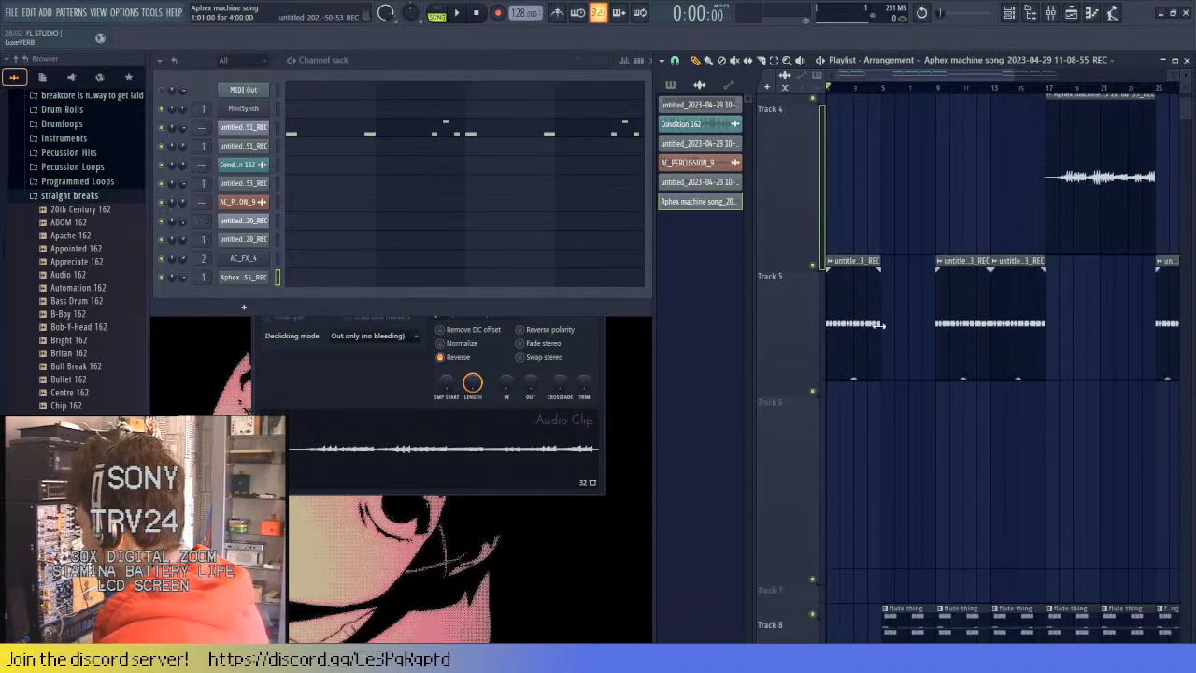
scroll(867, 323, "up", 2)
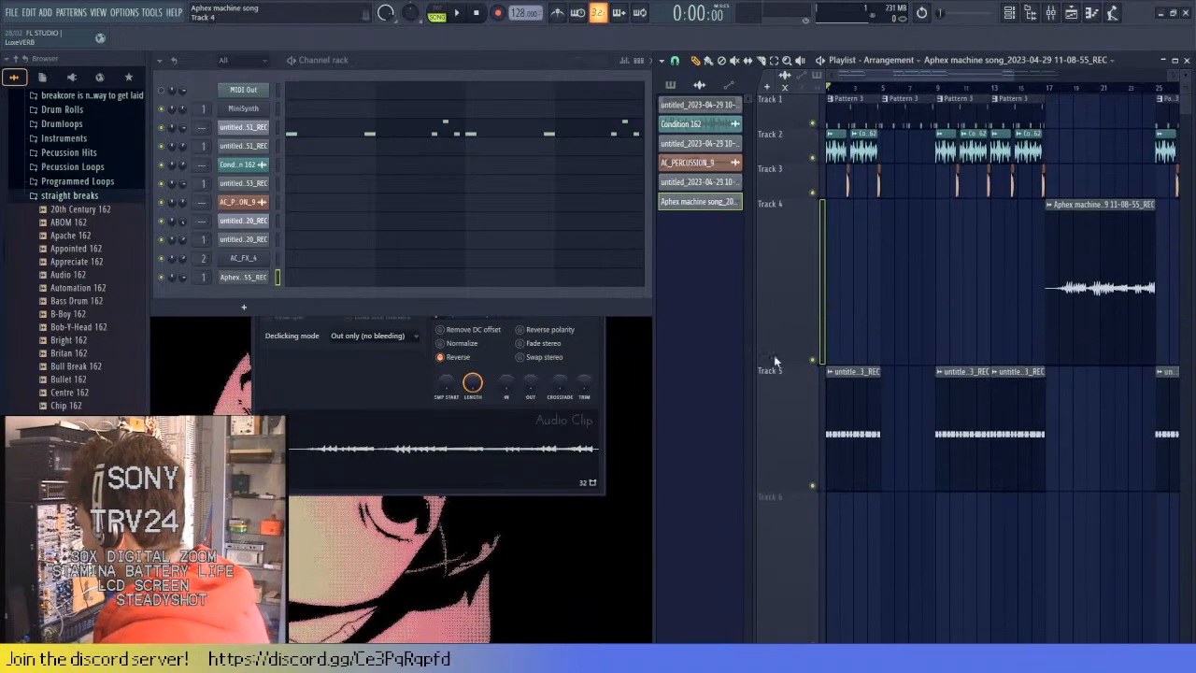
left_click_drag(810, 368, 810, 265)
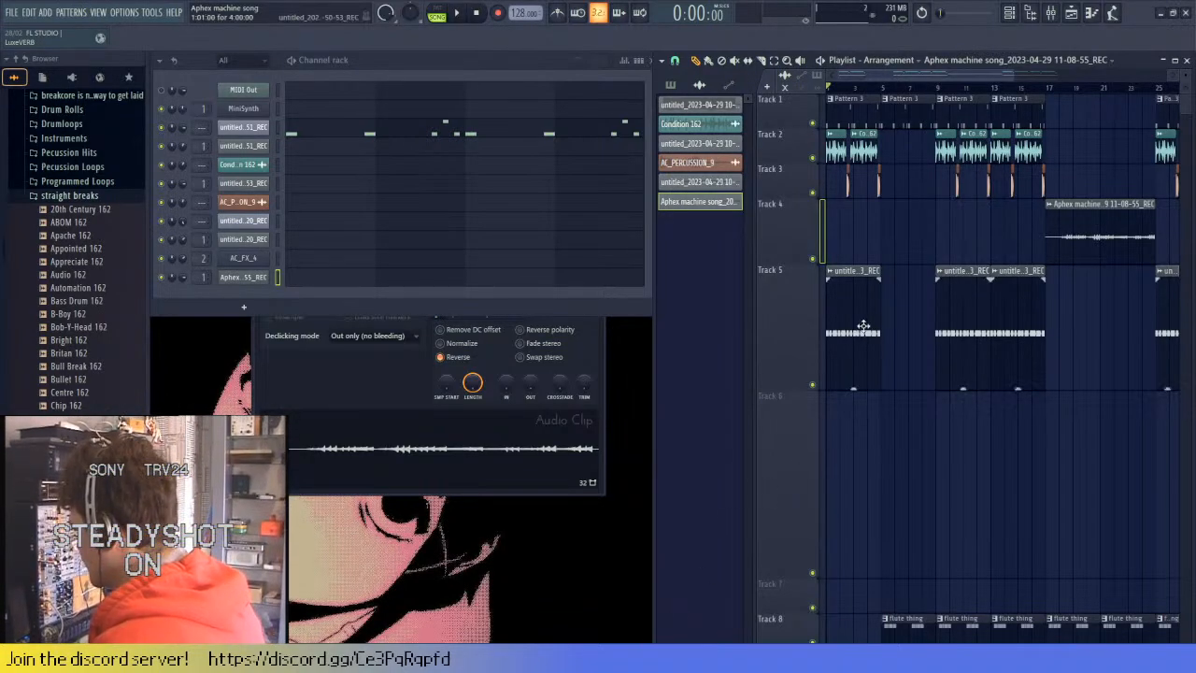
- Set the playback position to the start of bar 25 and listen to the section from there
scroll(869, 438, "down", 3, "ctrl")
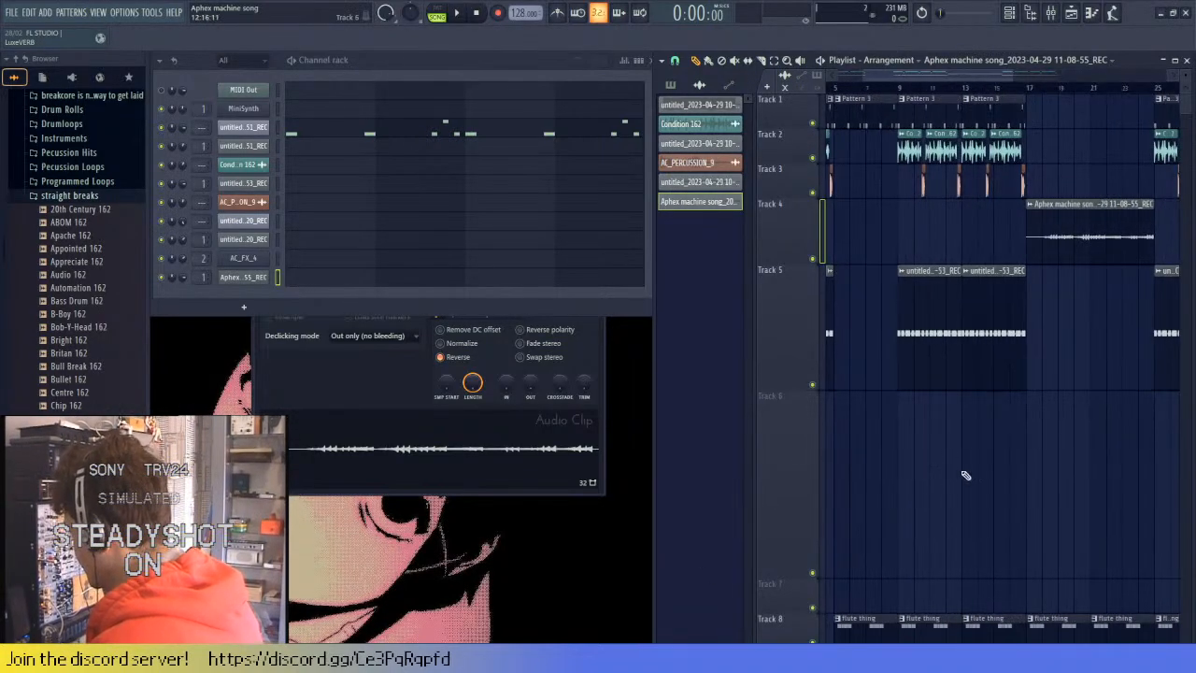
scroll(1002, 465, "up", 2, "ctrl")
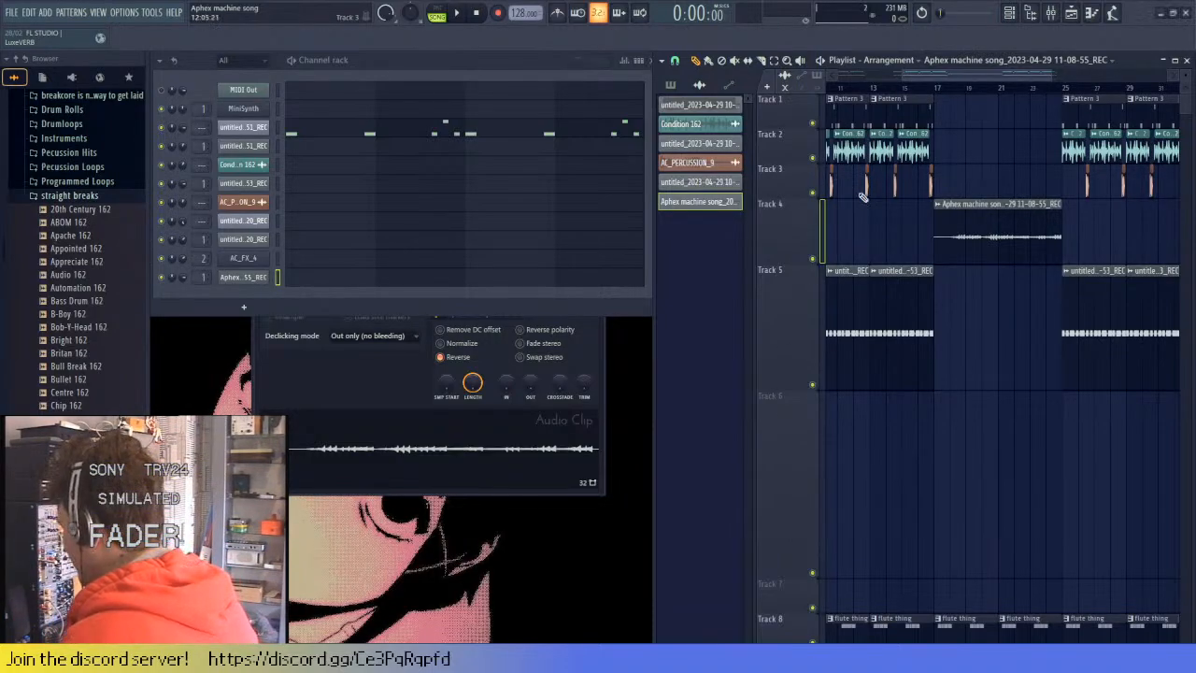
scroll(1128, 283, "down", 4)
scroll(1128, 283, "up", 3)
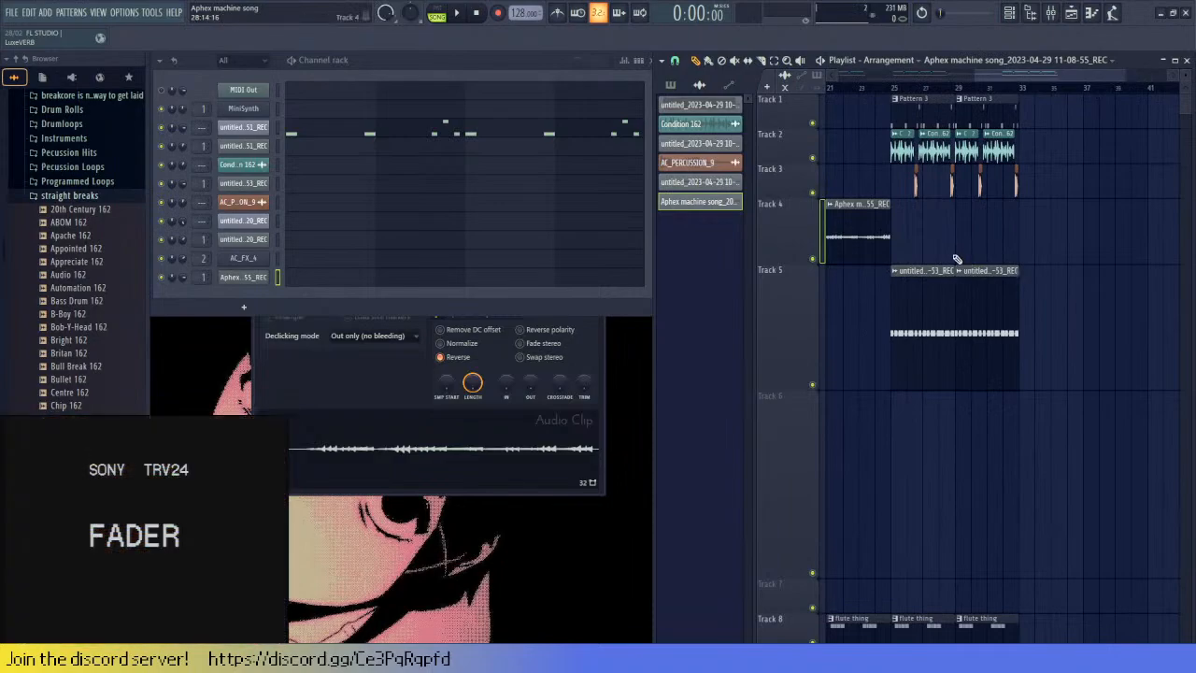
scroll(967, 285, "down", 4)
scroll(959, 307, "up", 4)
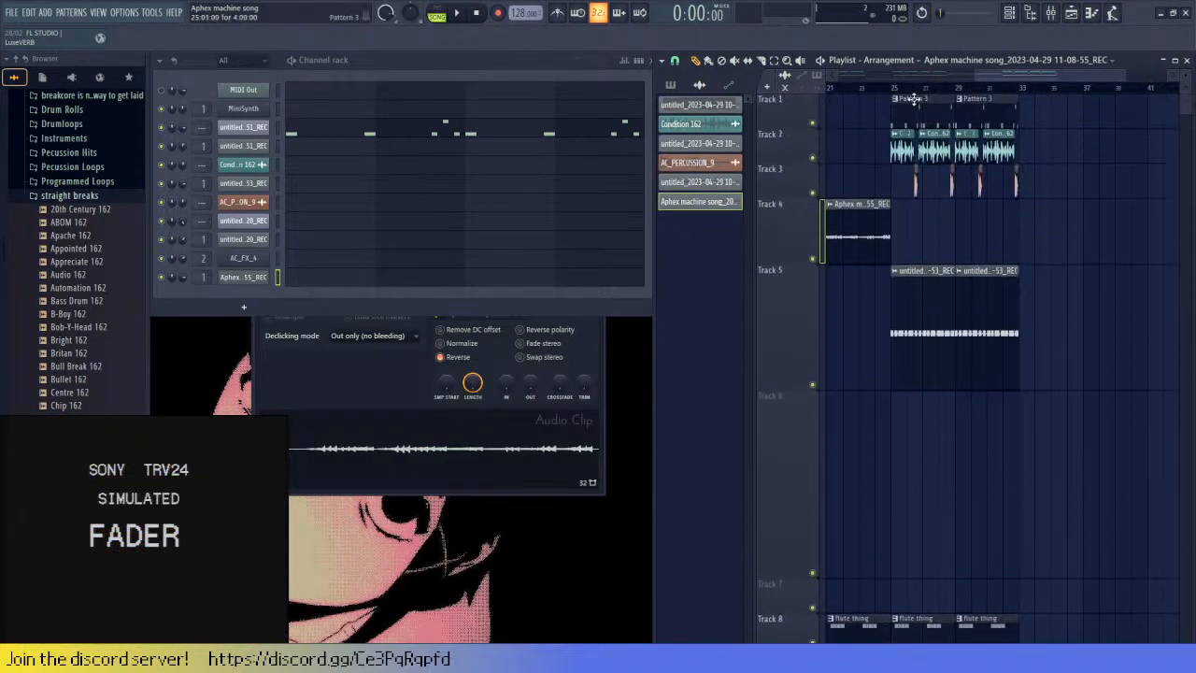
left_click(892, 94)
scroll(953, 336, "down", 4)
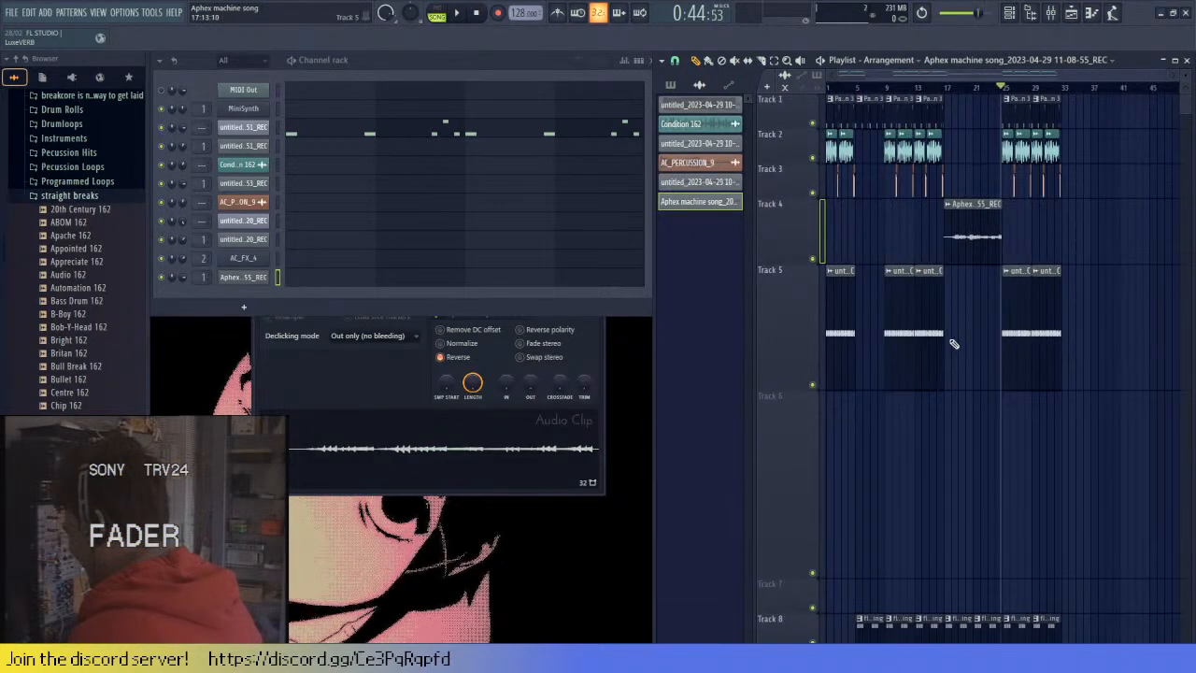
key("space")
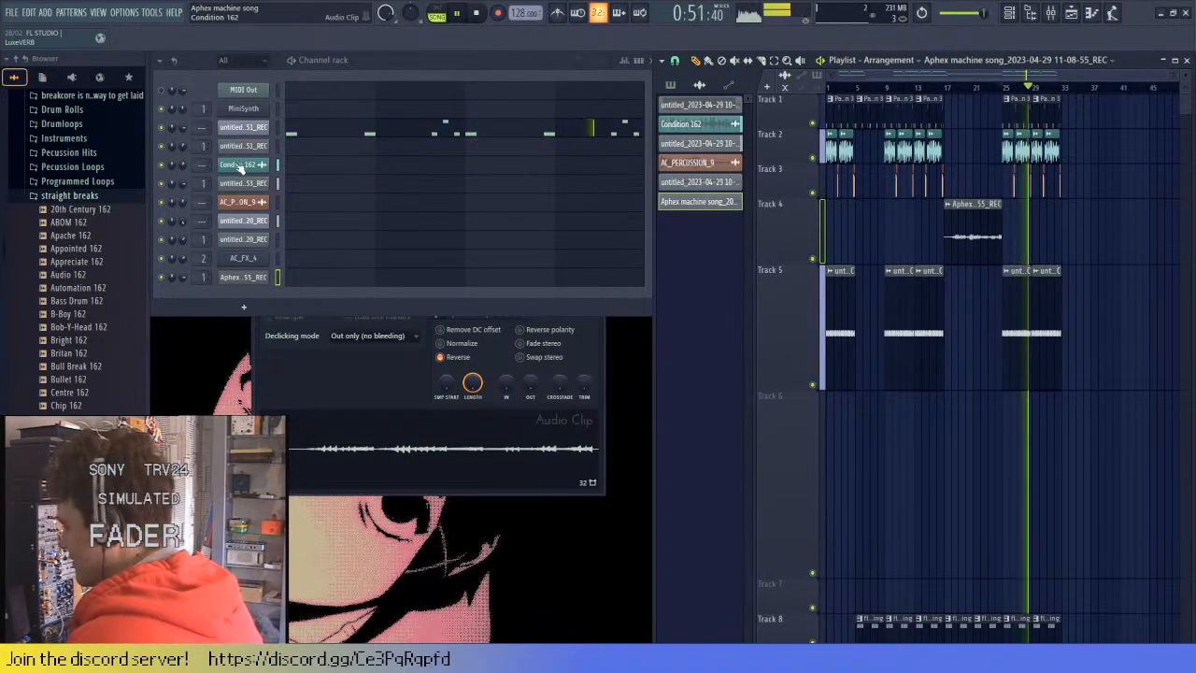
key("space")
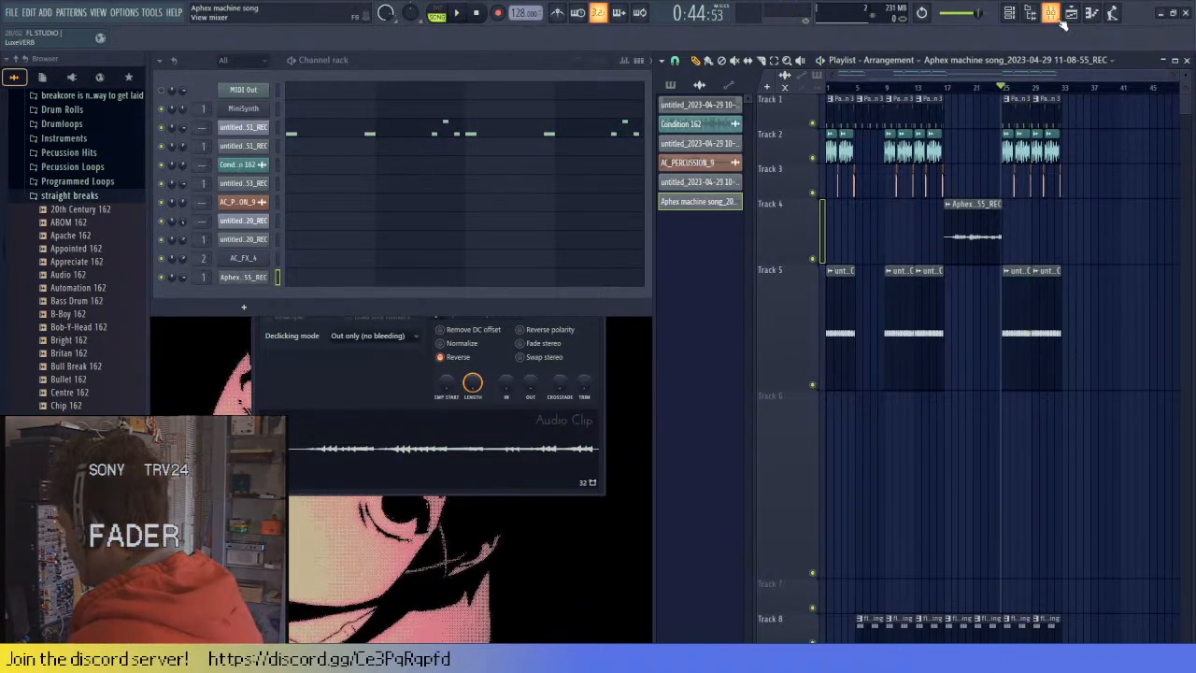
- Lower the wet level of the Fruity Convolver on mixer Insert 2 during playback and adjust that insert's panning
key("F9")
left_click(210, 183)
left_click(199, 140)
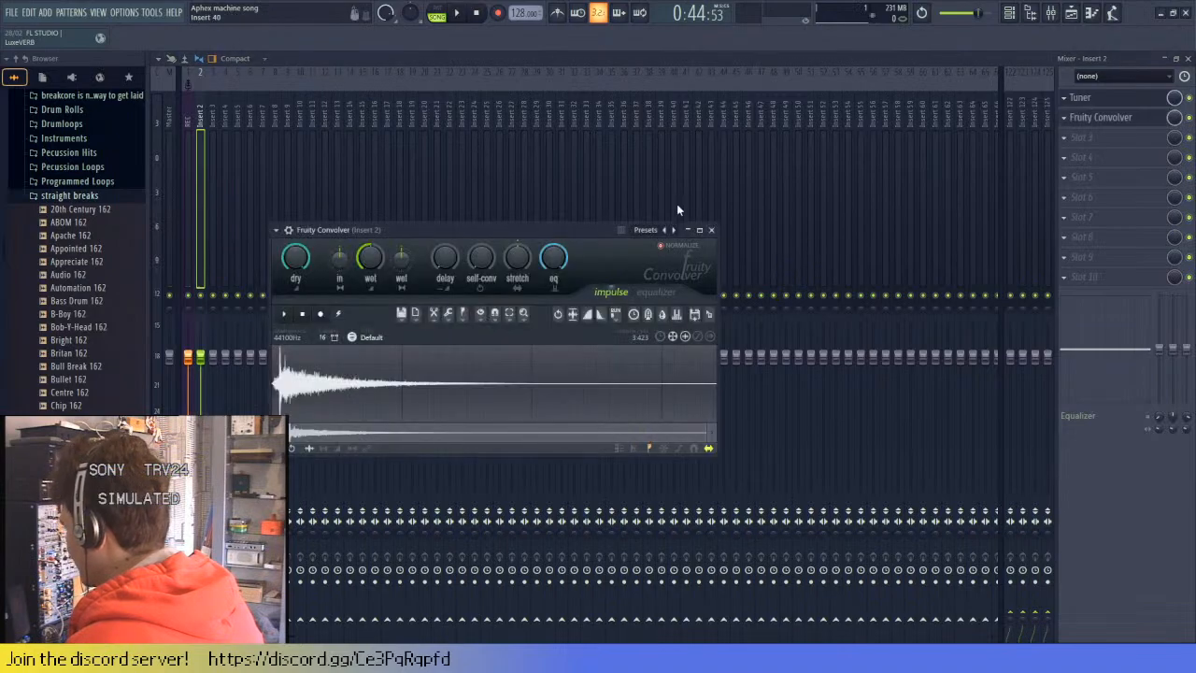
key("space")
left_click_drag(370, 257, 370, 299)
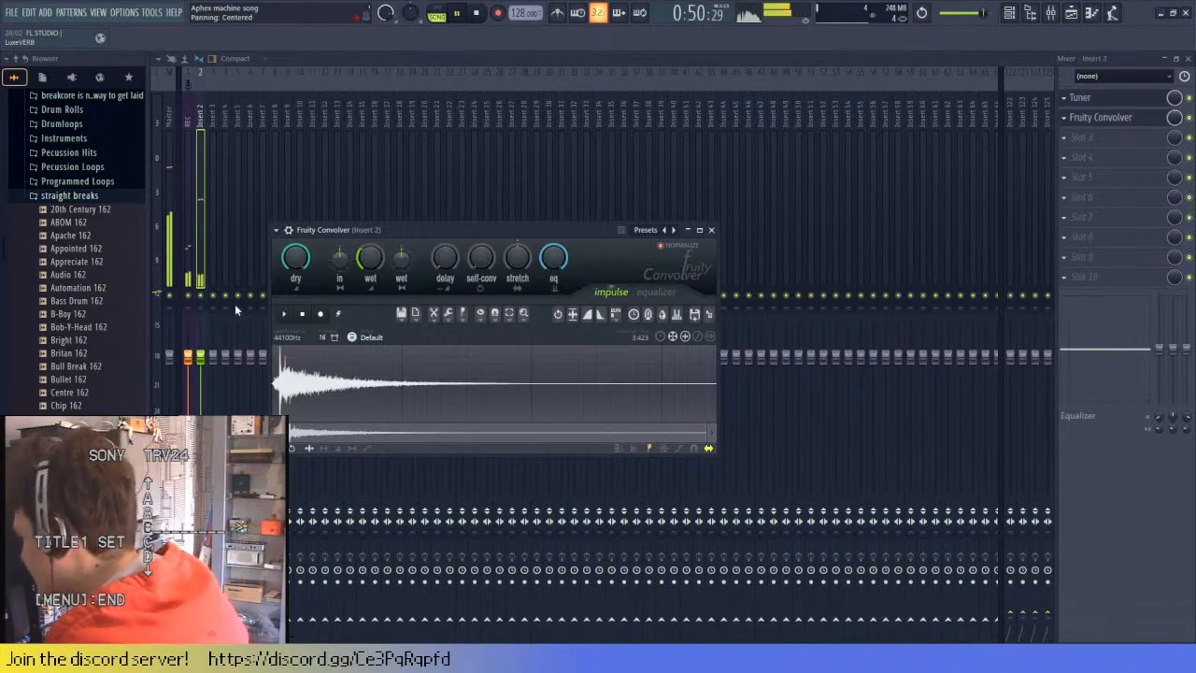
left_click(197, 308)
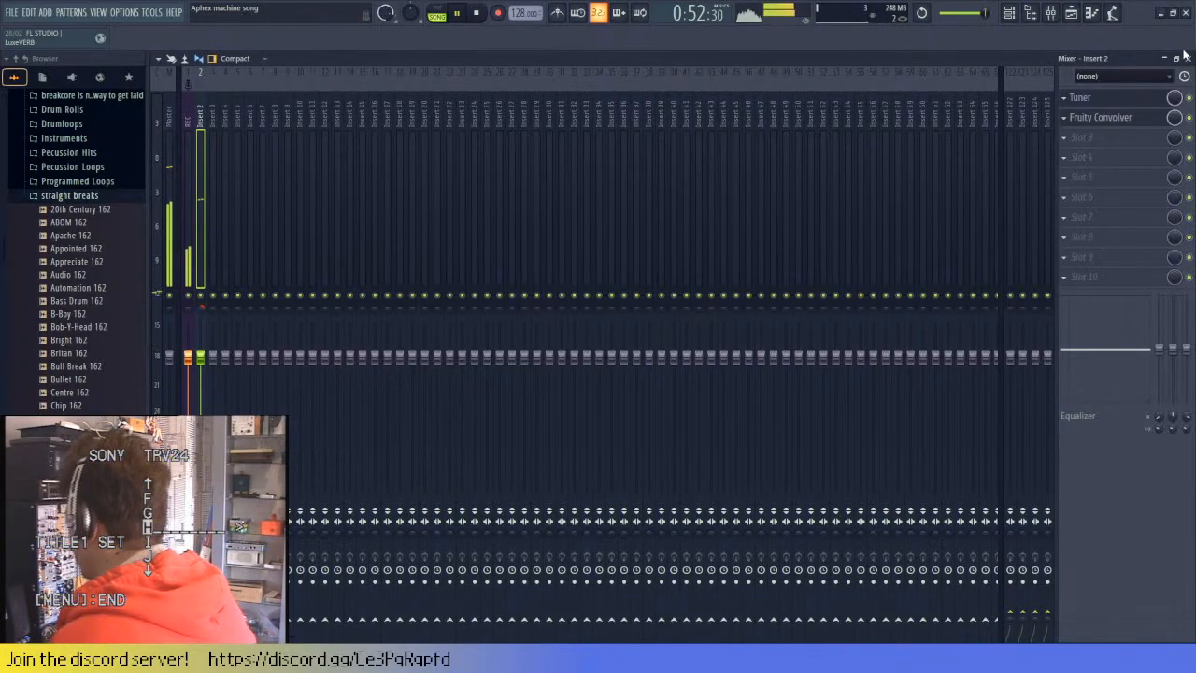
key("F9")
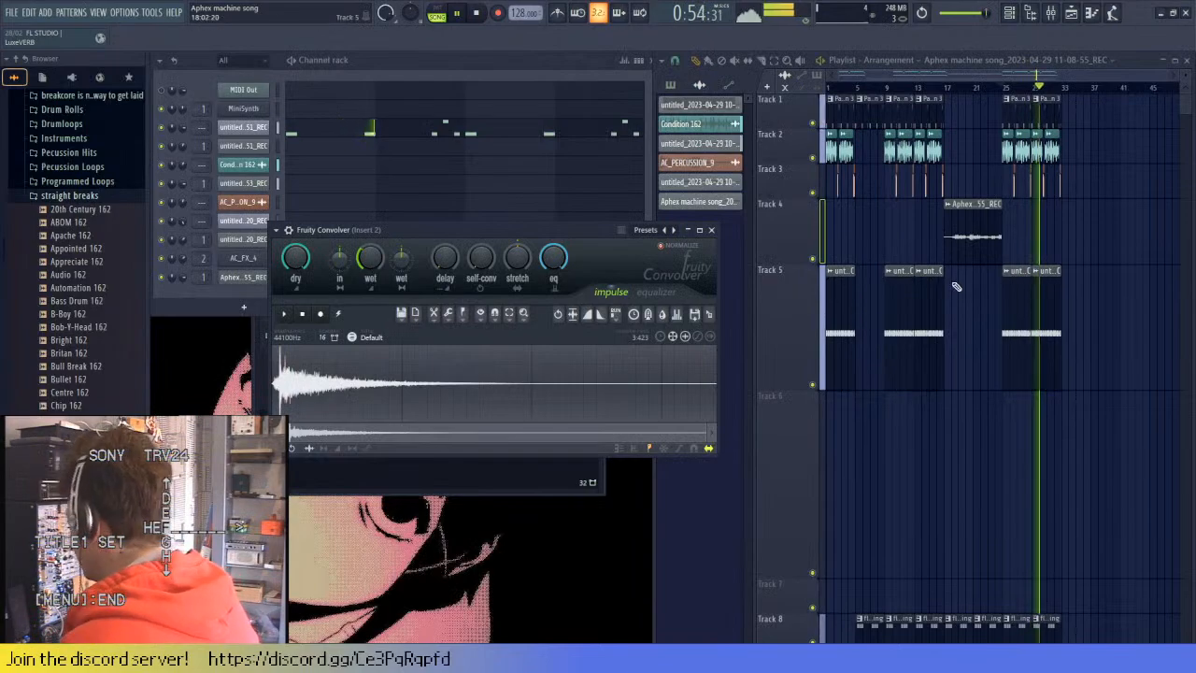
- Listen to the arrangement's opening from bar 1 with Pattern 3 selected, stopping around bar 4
left_click(972, 236)
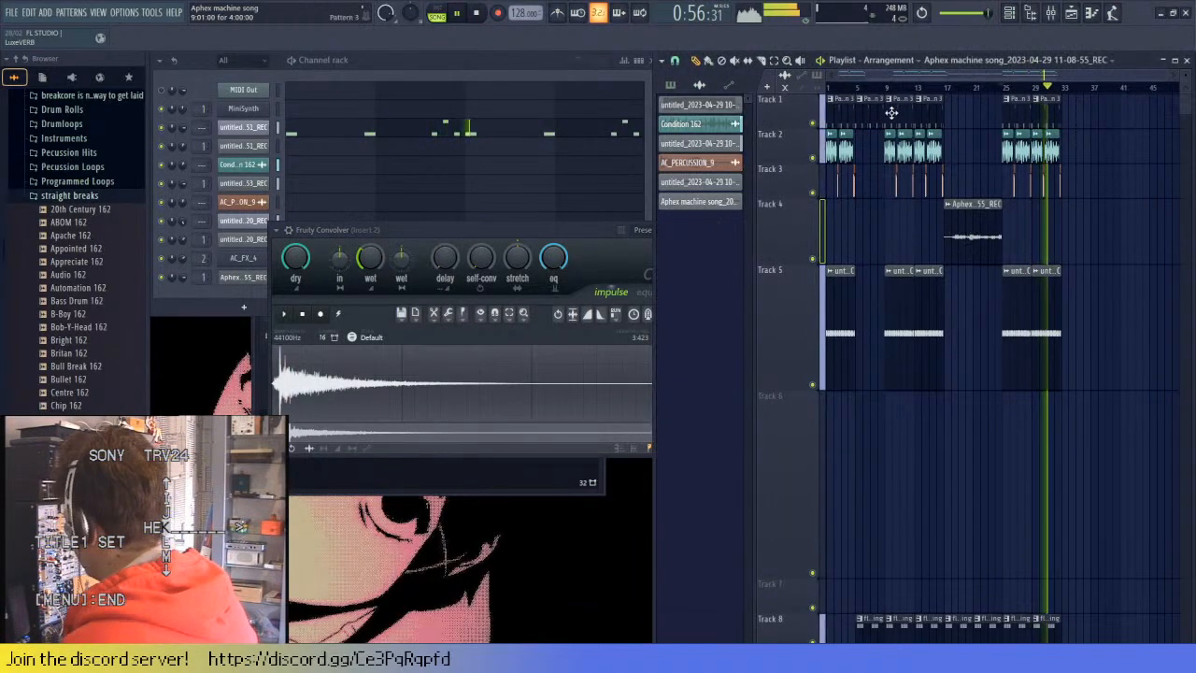
key("space")
left_click(894, 101)
key("Page_Up")
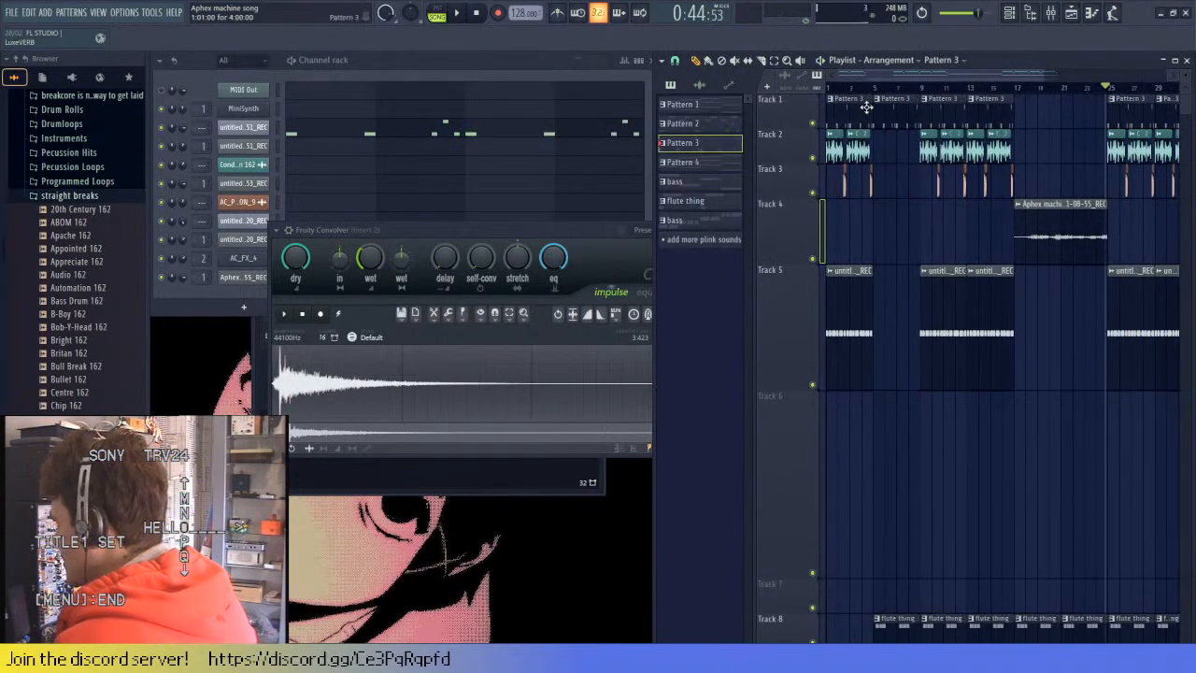
key("space")
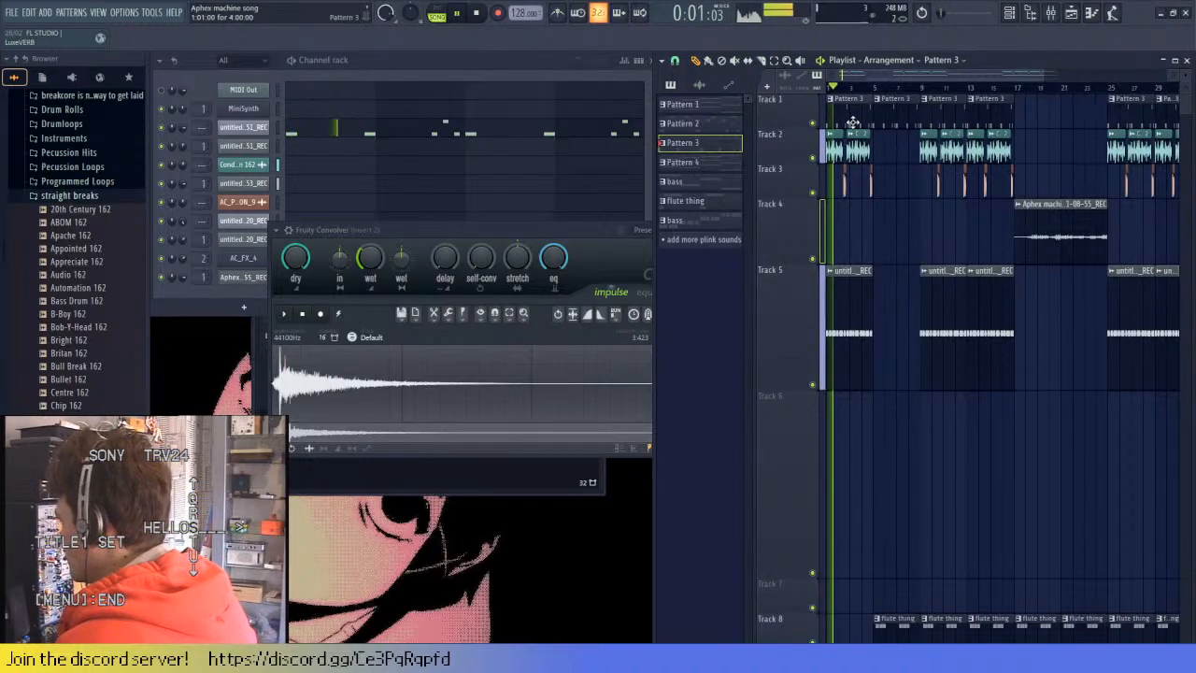
key("Page_Up")
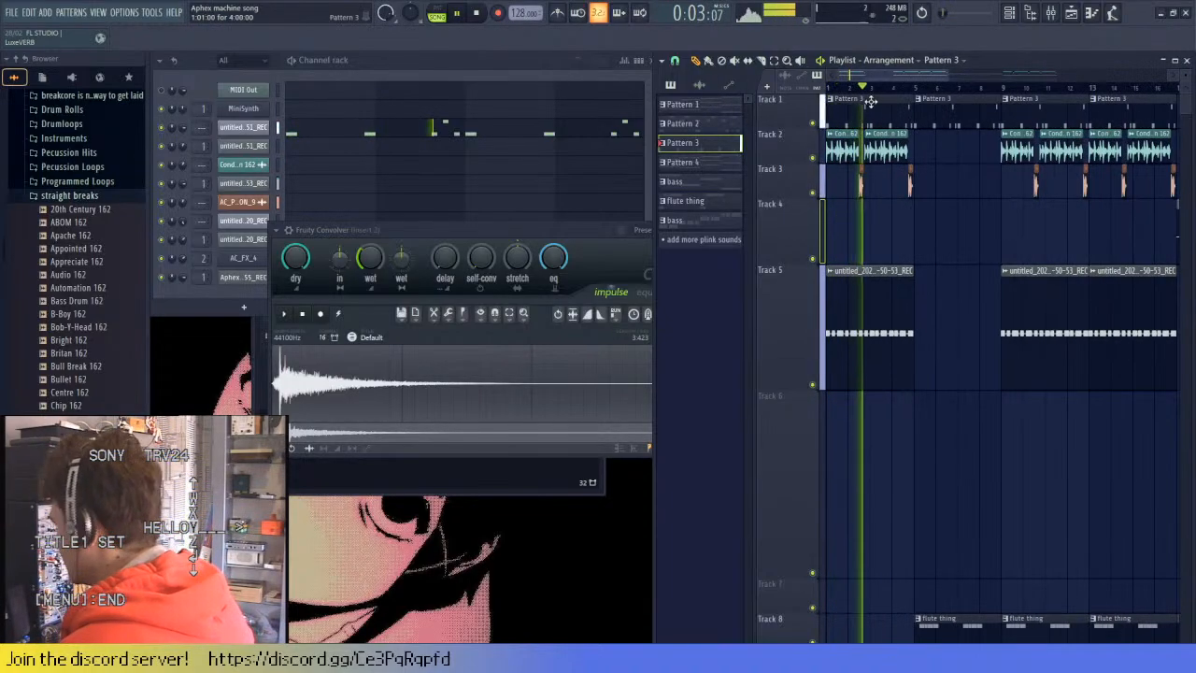
left_click(520, 214)
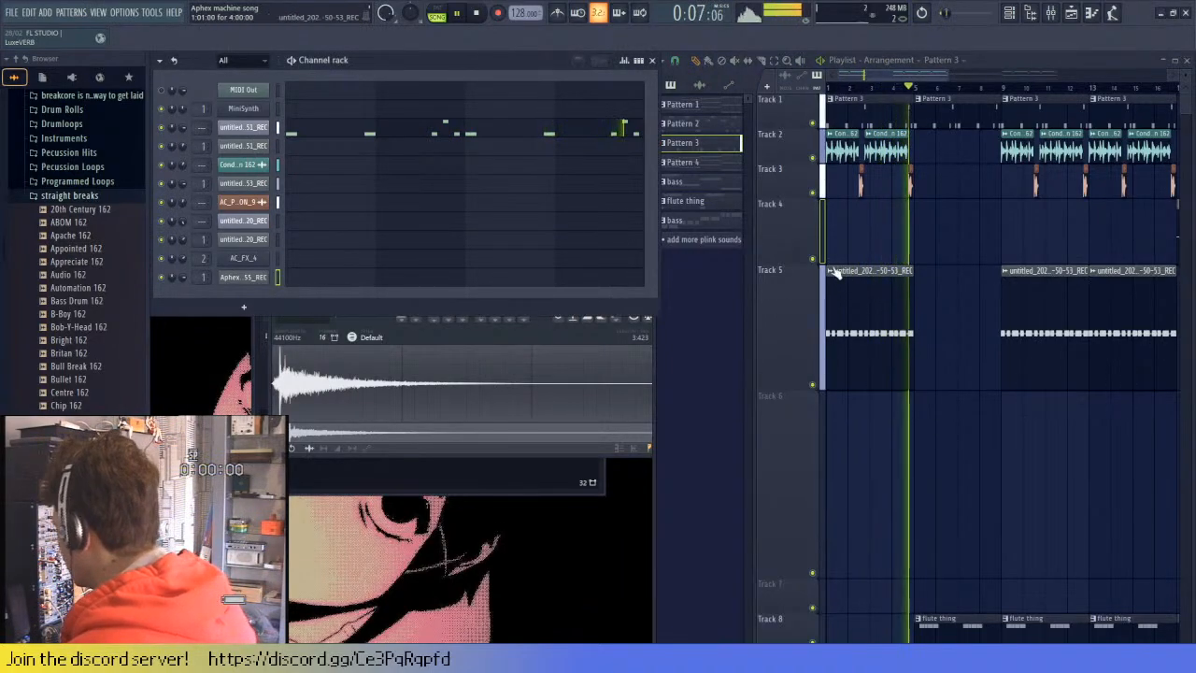
key("space")
- Adjust the channel panning of the Track 5 recording and listen to the opening bars again
scroll(860, 342, "down", 5)
scroll(872, 350, "up", 5)
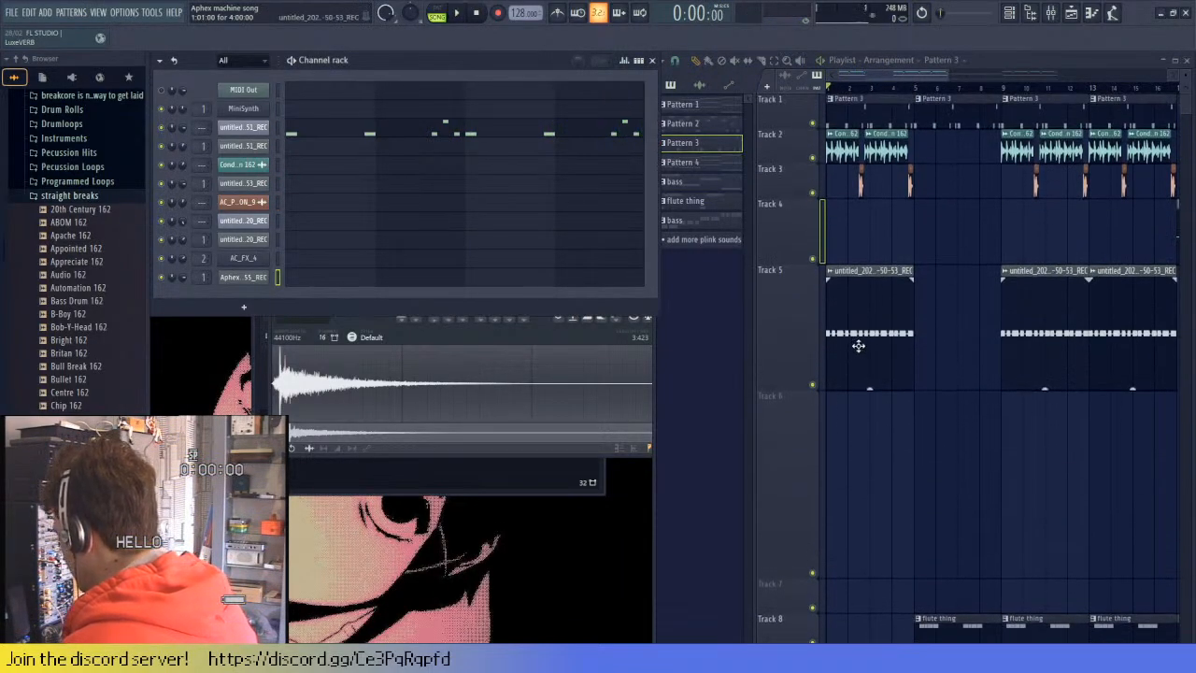
left_click(858, 340)
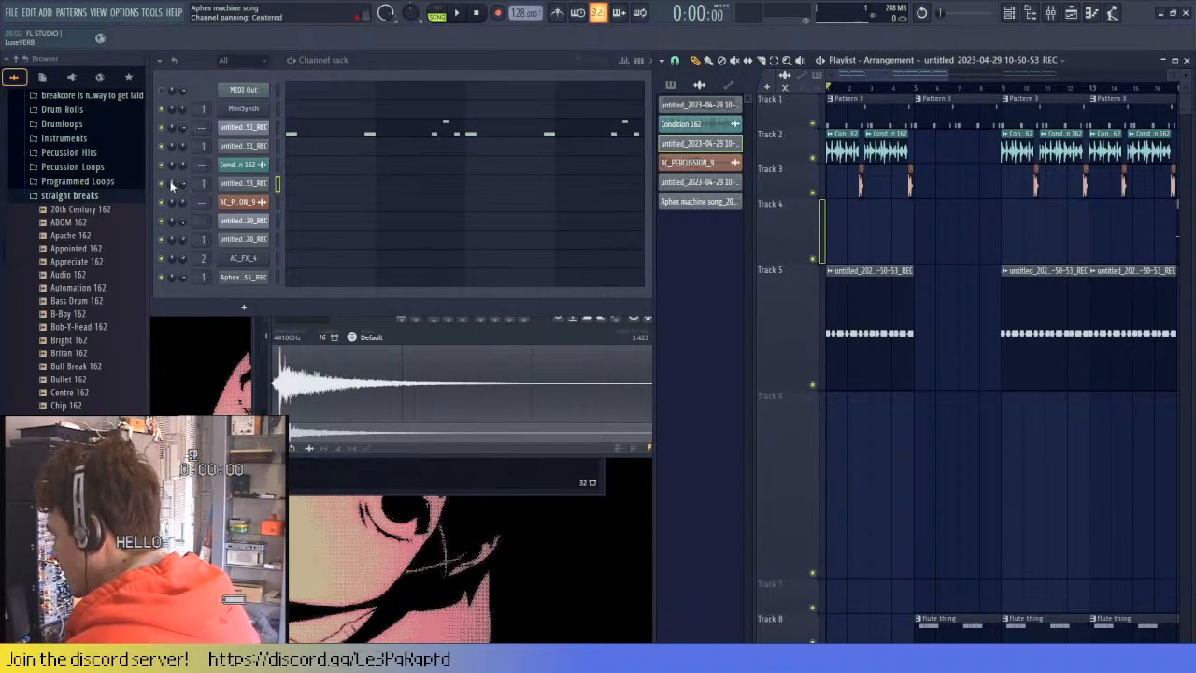
left_click(172, 184)
key("space")
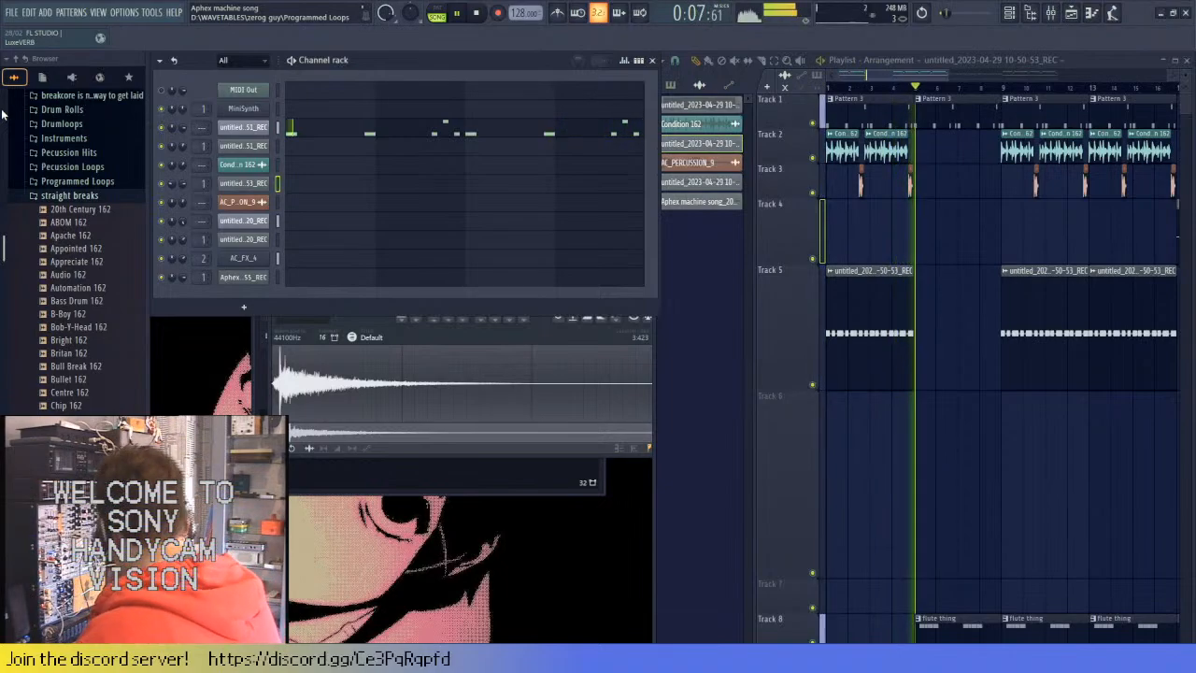
scroll(943, 332, "down", 2)
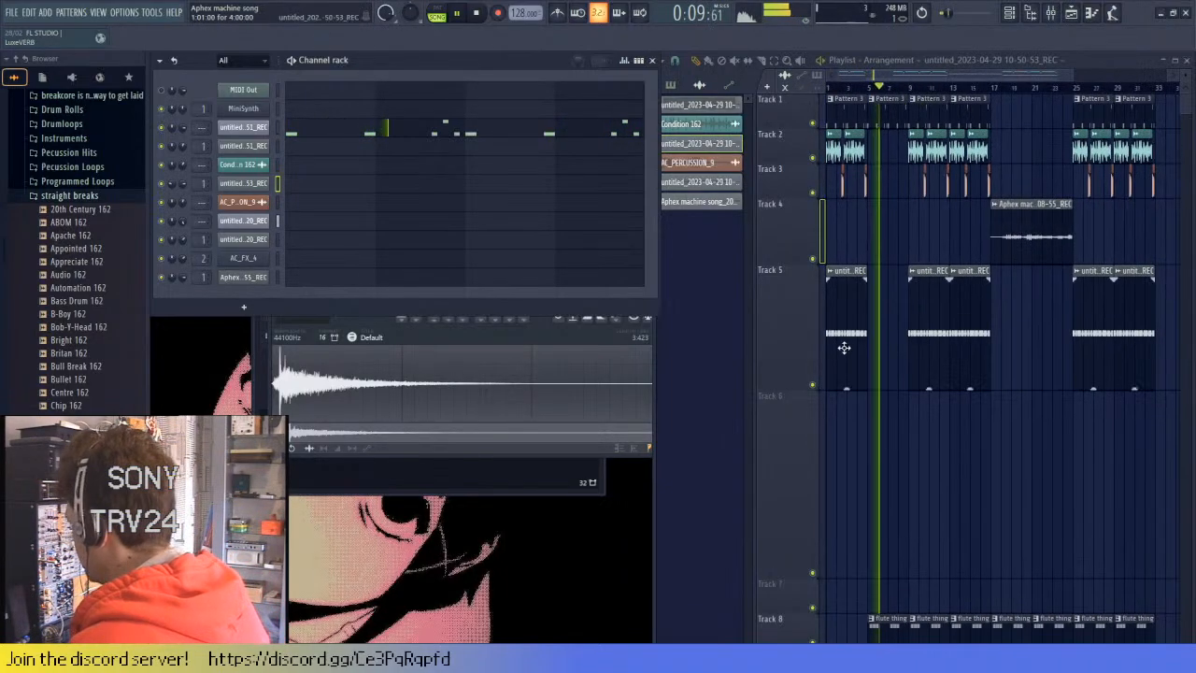
key("space")
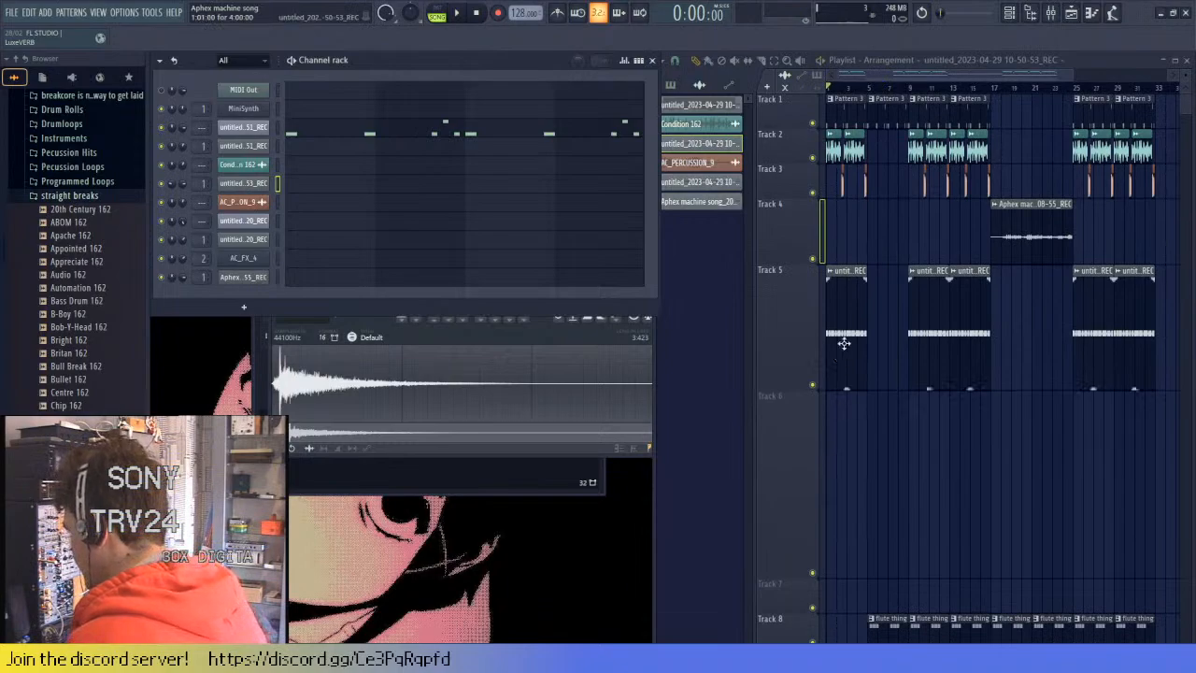
scroll(839, 323, "up", 3)
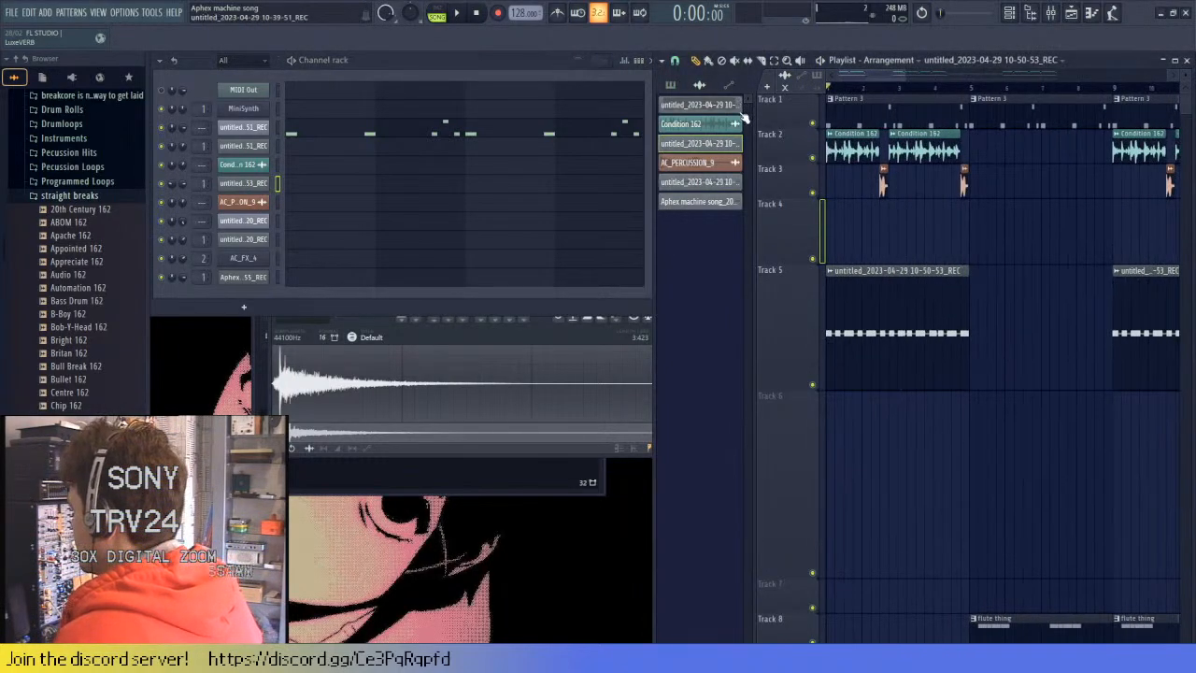
left_click_drag(1028, 262, 782, 147)
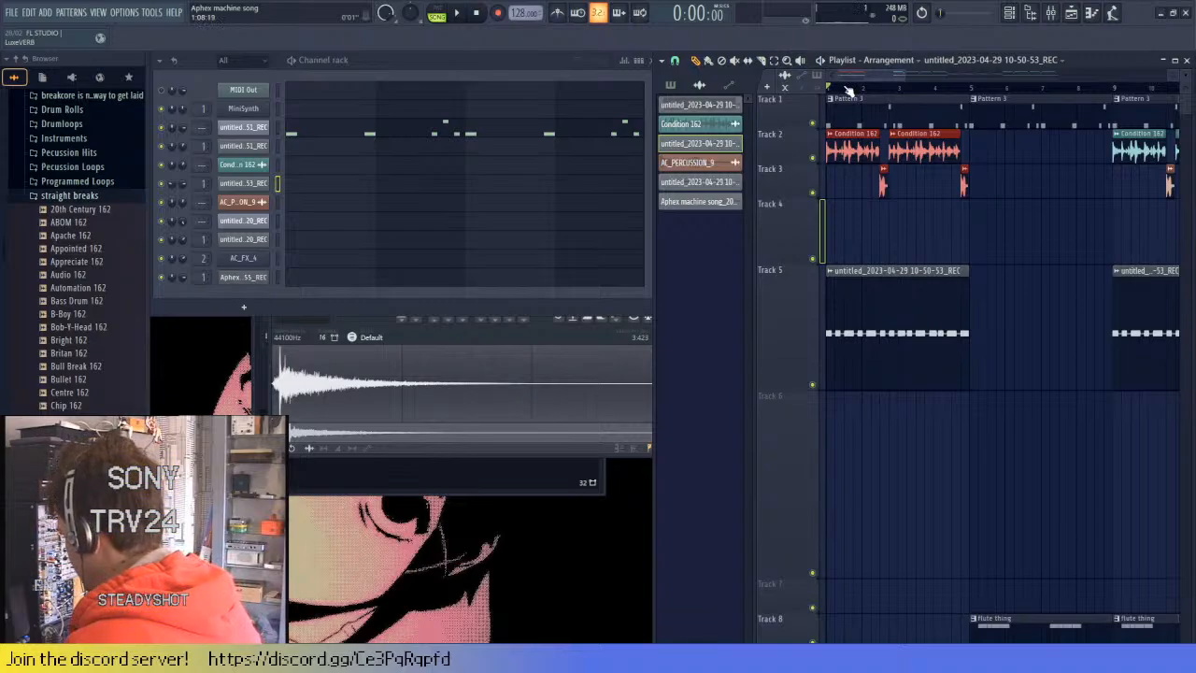
scroll(847, 87, "down", 4)
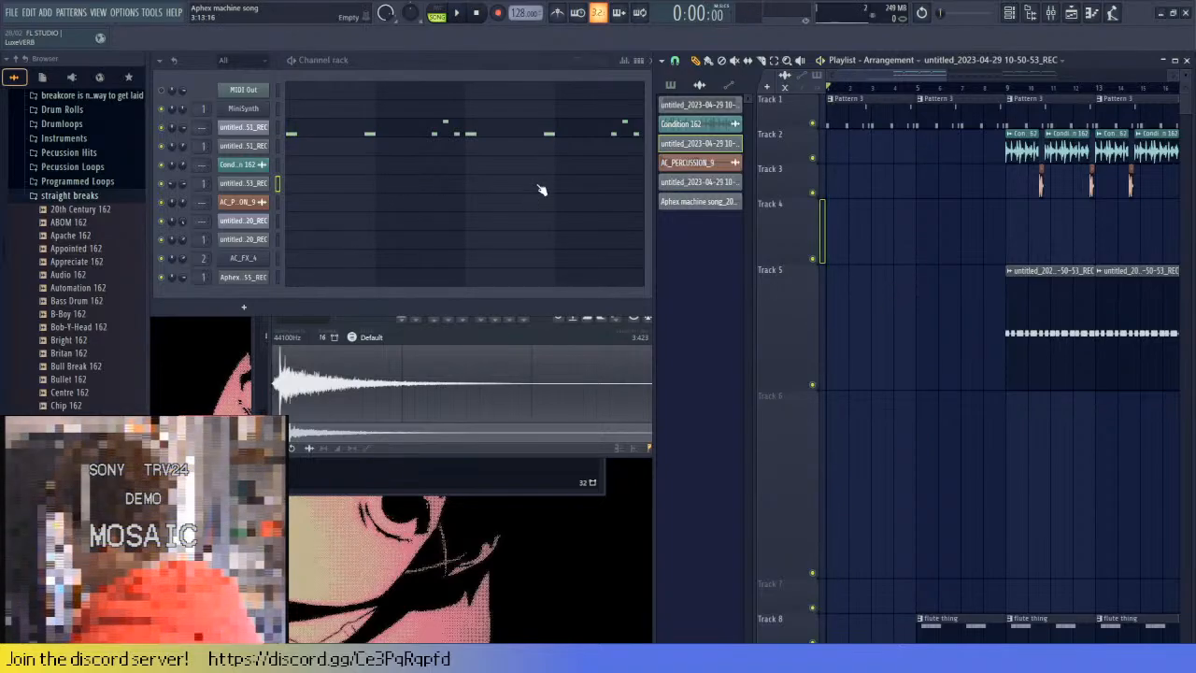
key("ctrl+z")
- Delete the Condition 162 break clips on Track 2 in bars 1 to 4 during playback
key("space")
scroll(848, 288, "down", 5)
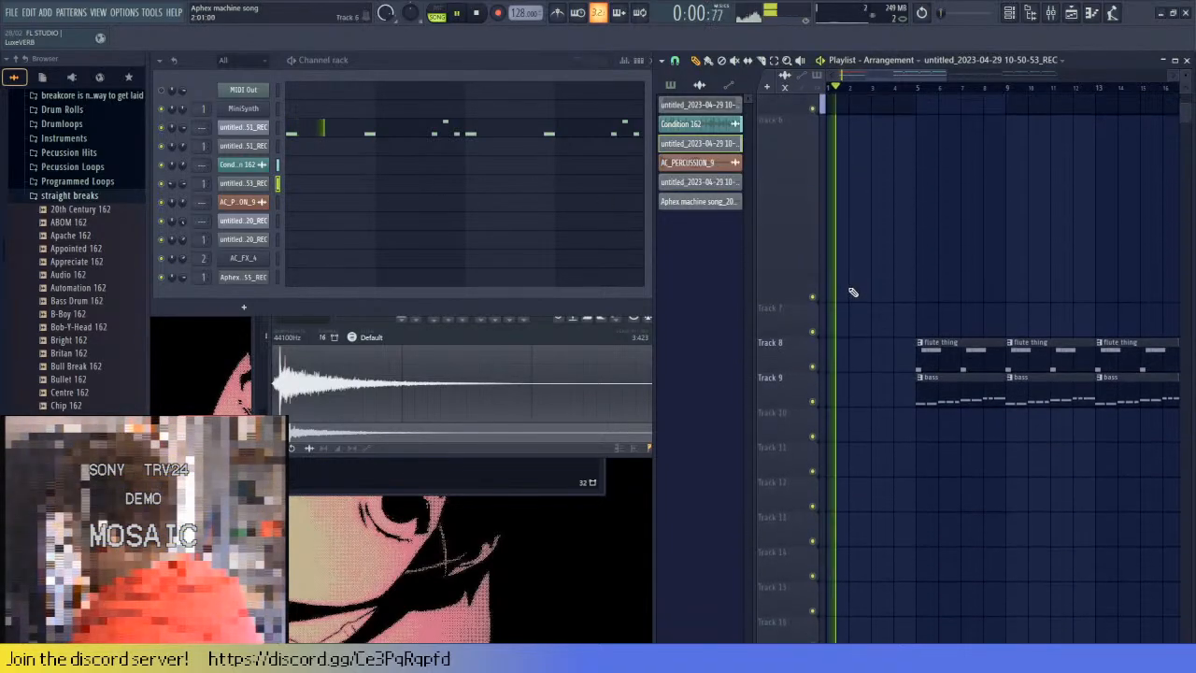
scroll(852, 286, "up", 5)
scroll(852, 281, "up", 1)
left_click(916, 230)
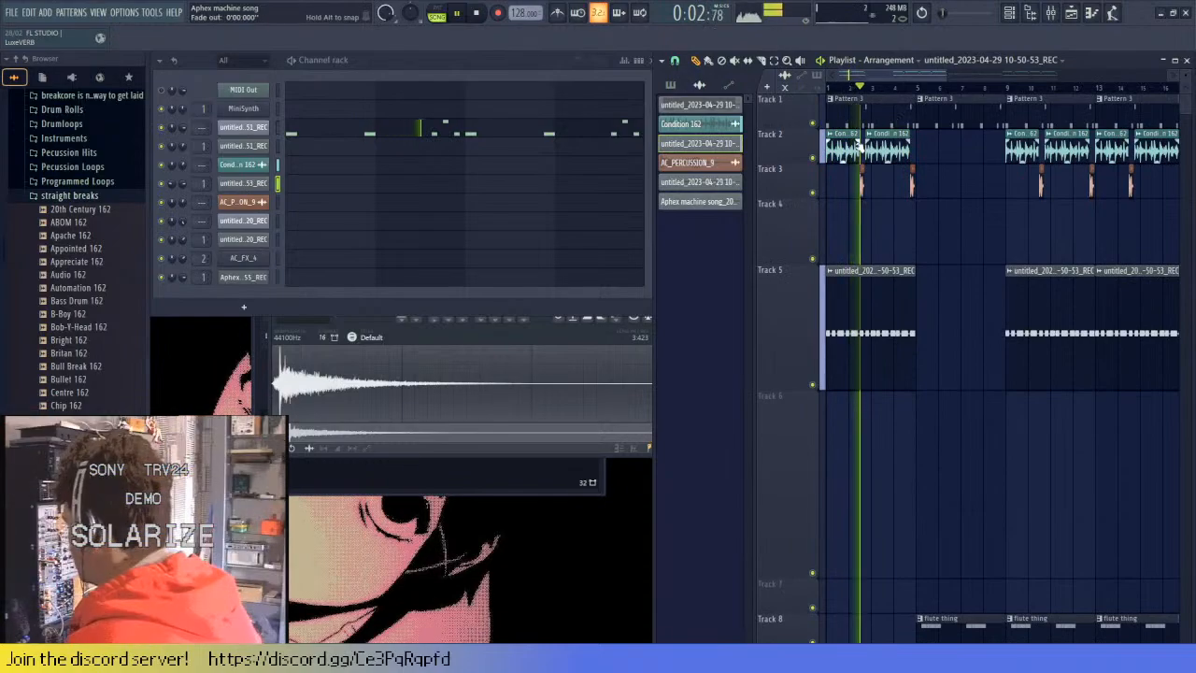
right_click(868, 147)
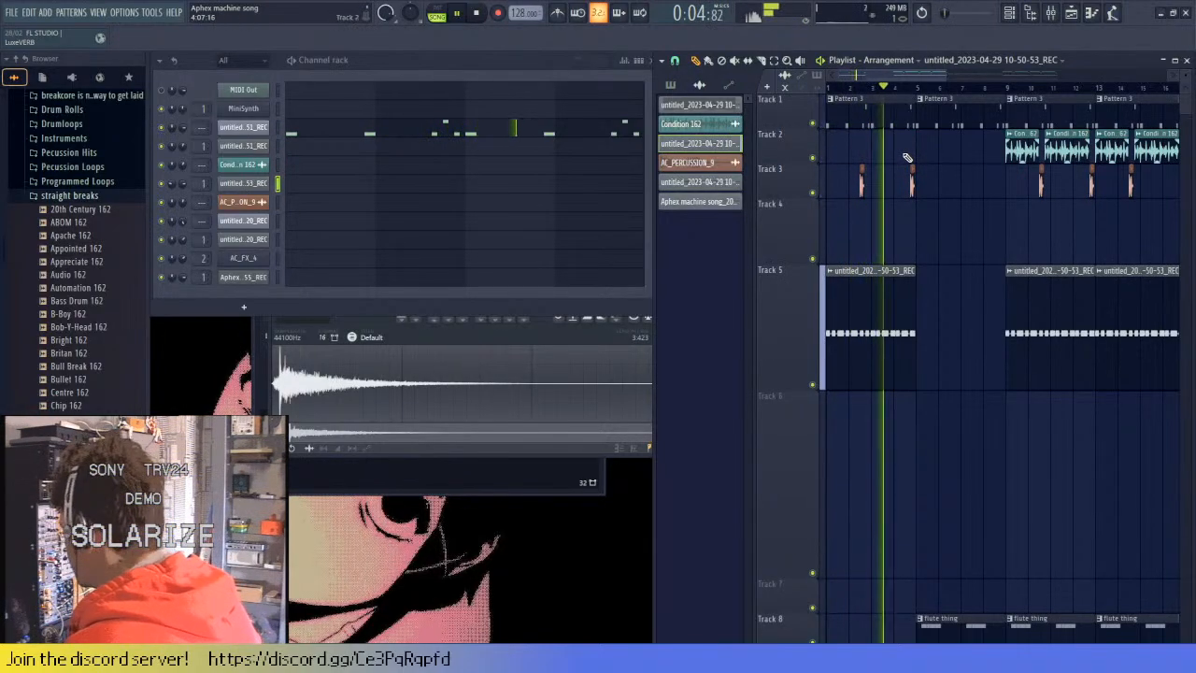
- Shift all clips from bar 5 onwards four bars later so that they start at bar 9
scroll(868, 240, "down", 3)
scroll(1028, 402, "down", 5)
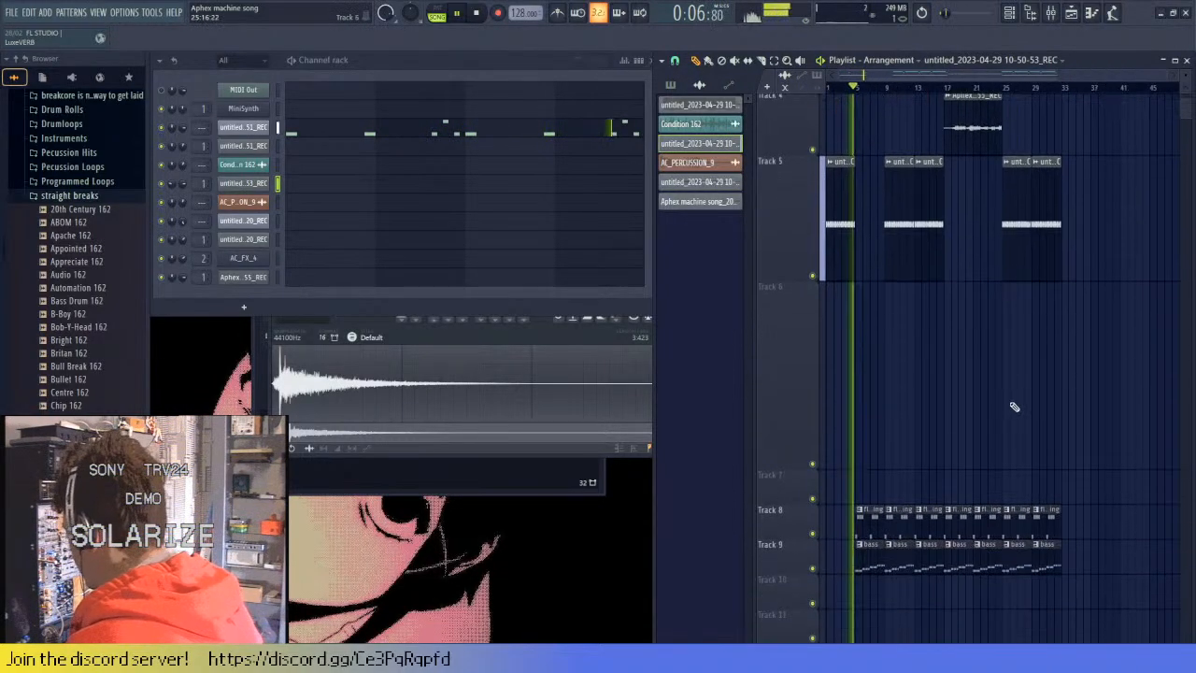
key("space")
left_click_drag(1118, 505, 863, 10)
scroll(867, 617, "up", 4)
left_click_drag(867, 619, 991, 621)
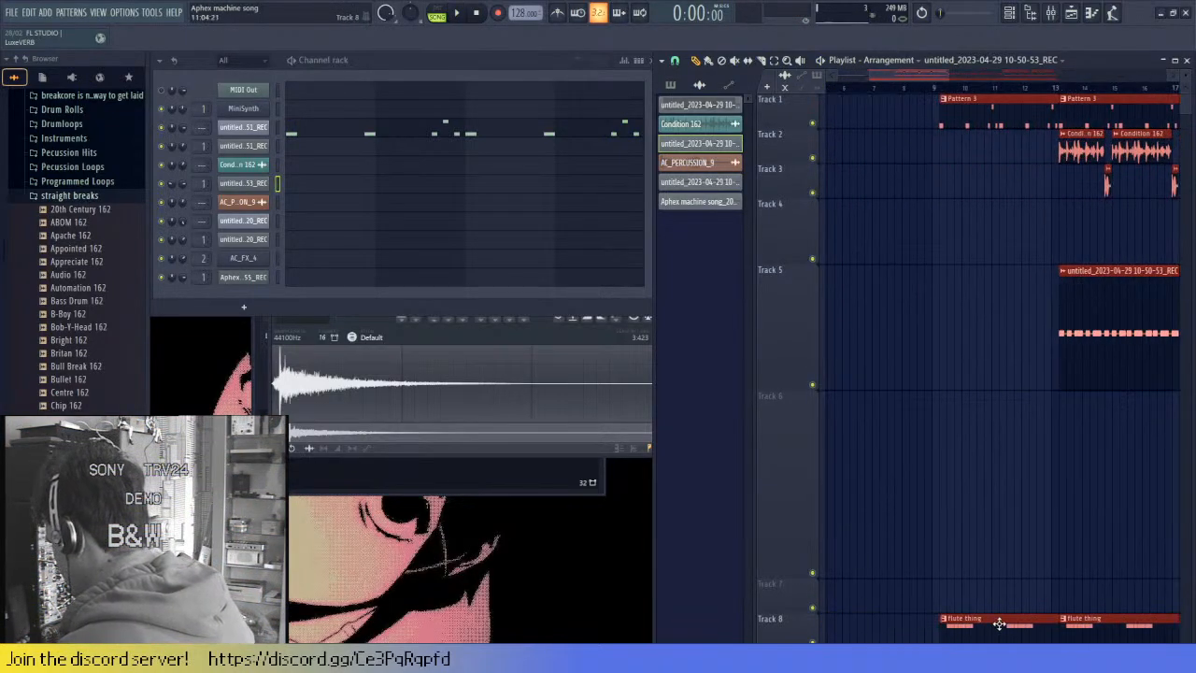
- Duplicate the Pattern 3, percussion and Track 5 clips of bars 1 to 4 into bars 5 to 8 and play the intro
key("ctrl+b")
scroll(915, 420, "down", 3)
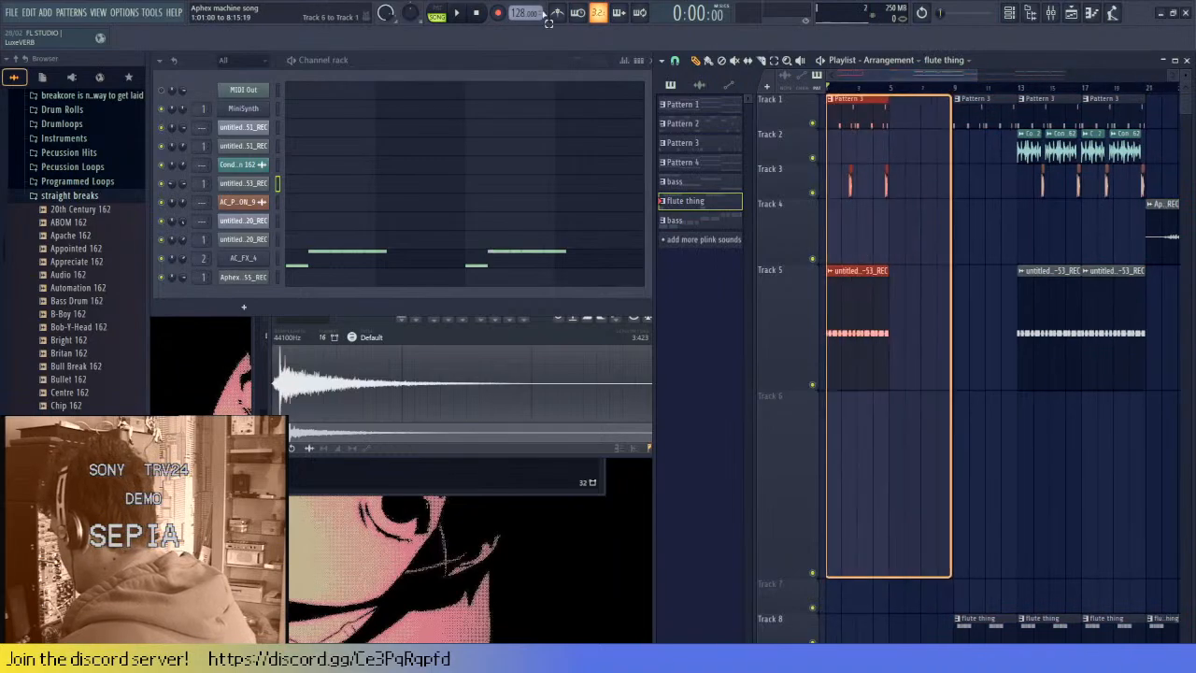
key("ctrl+b")
key("space")
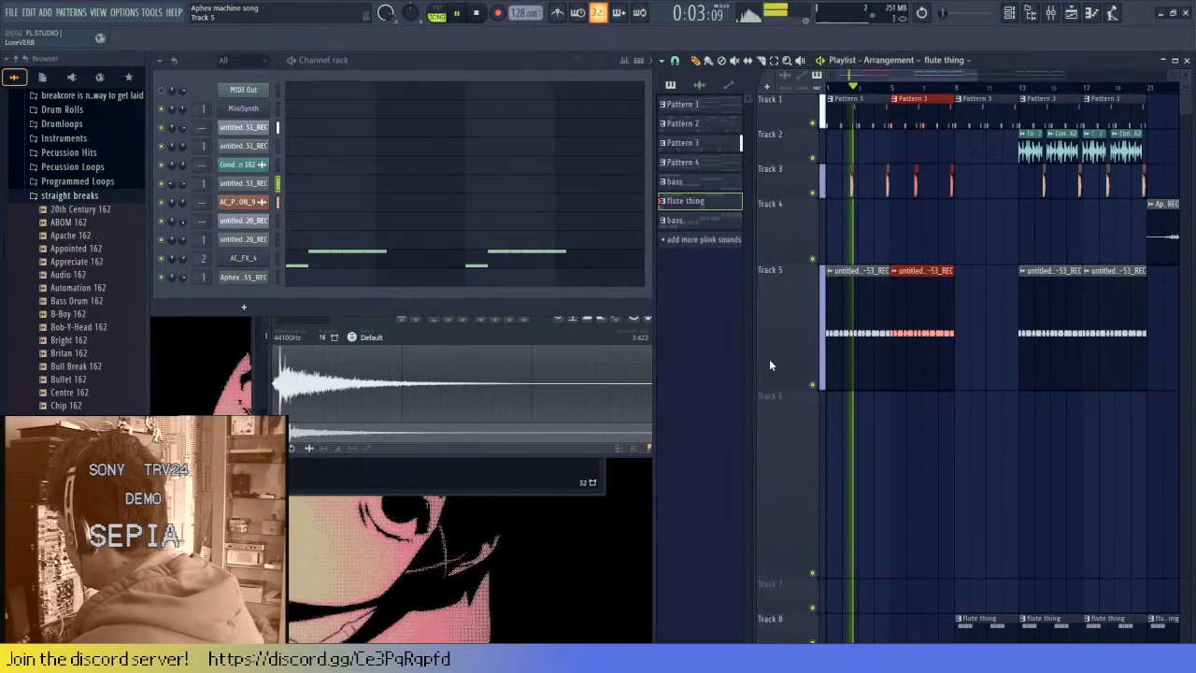
scroll(888, 196, "up", 3)
key("space")
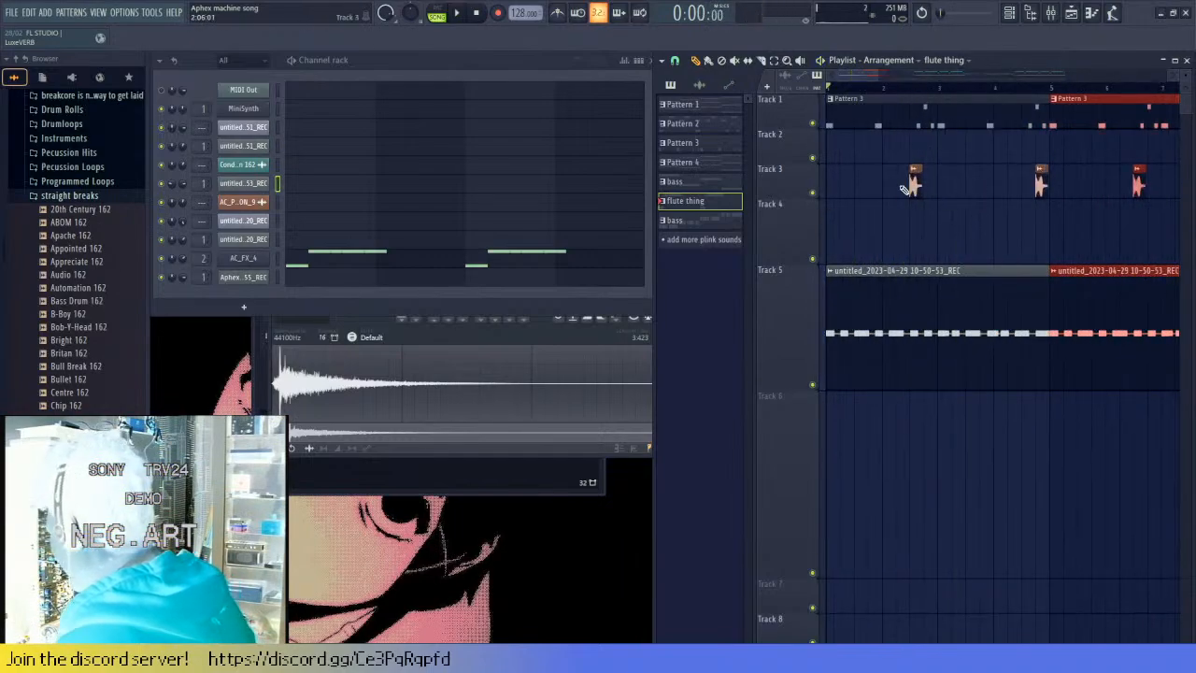
- Route the AC_PERCUSSION_9 channel to mixer Insert 3 and load Fruity parametric EQ 2 on that insert
scroll(914, 182, "up", 3)
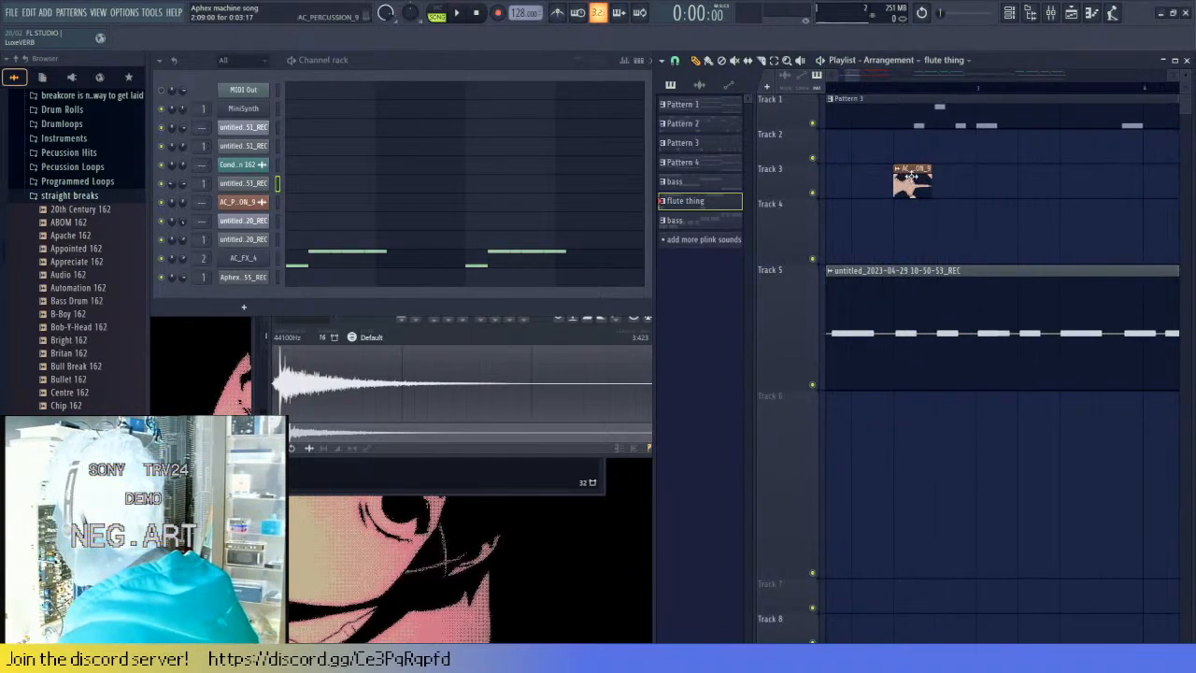
left_click(911, 180)
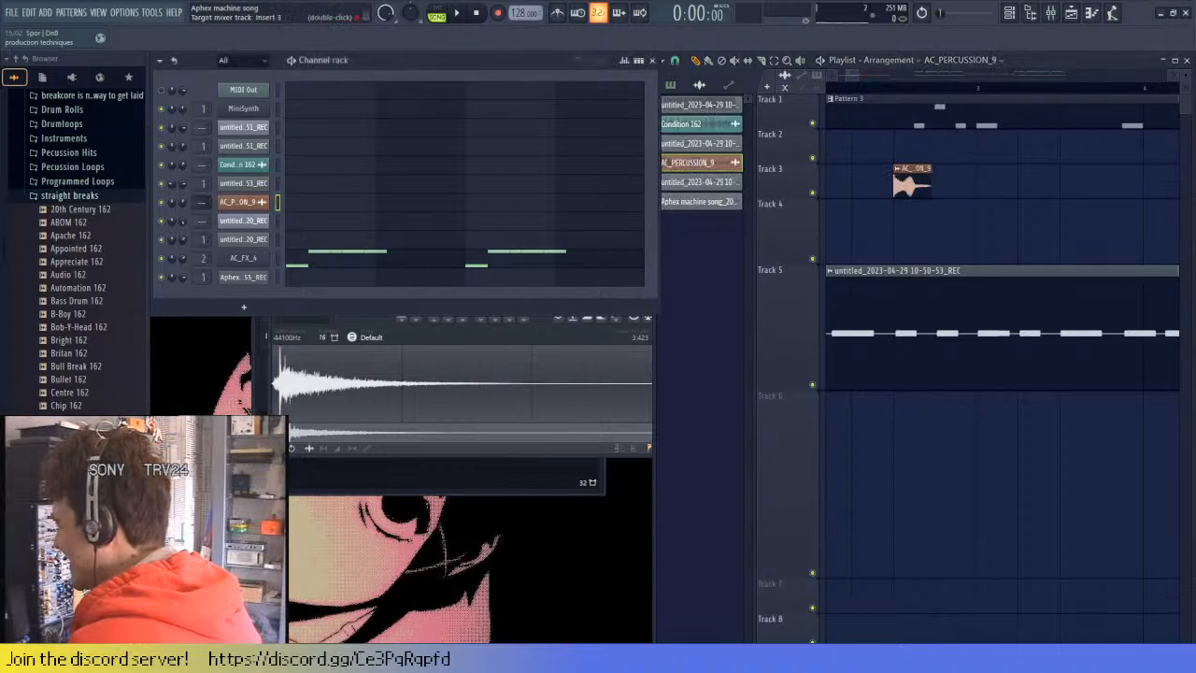
left_click(1051, 13)
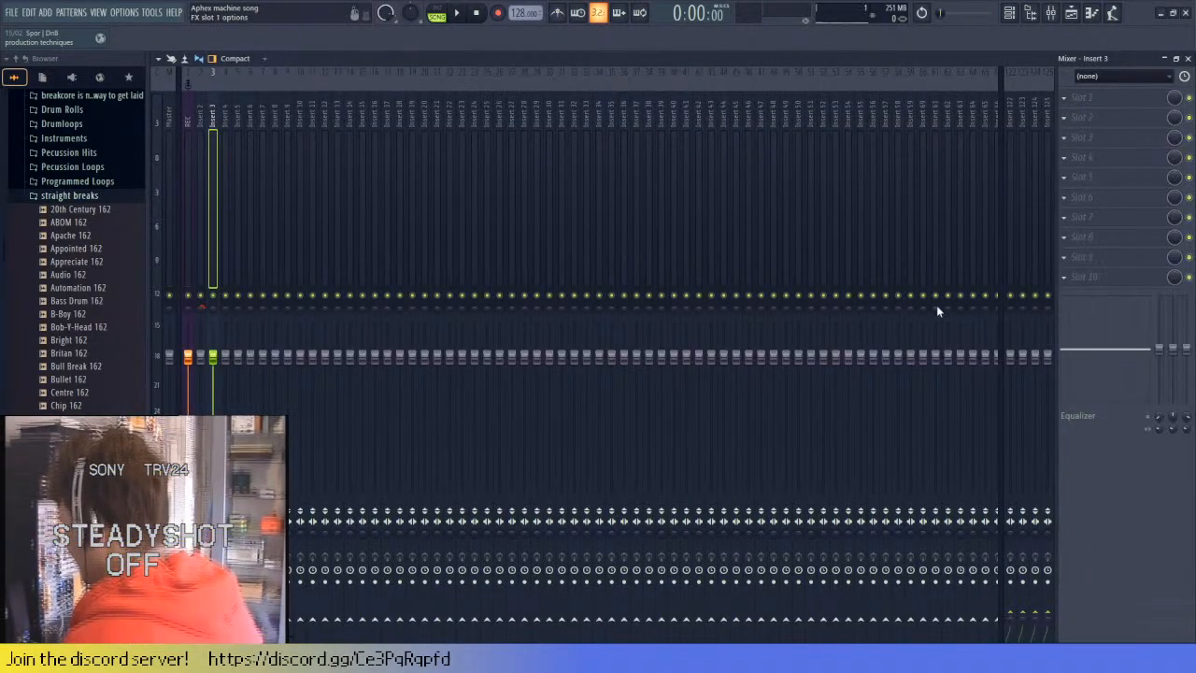
key("space")
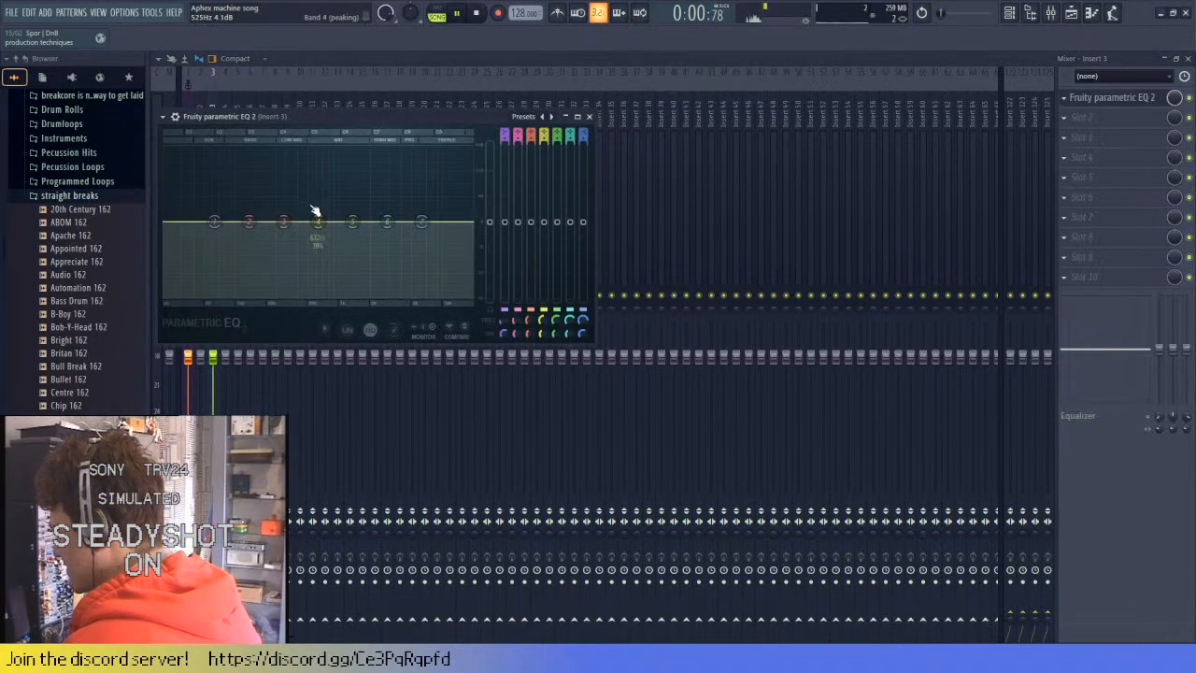
- Make EQ band 2 on Insert 3 a high-pass filter, smooth out its resonant hump and close the mixer
key("space")
right_click(268, 233)
left_click(324, 294)
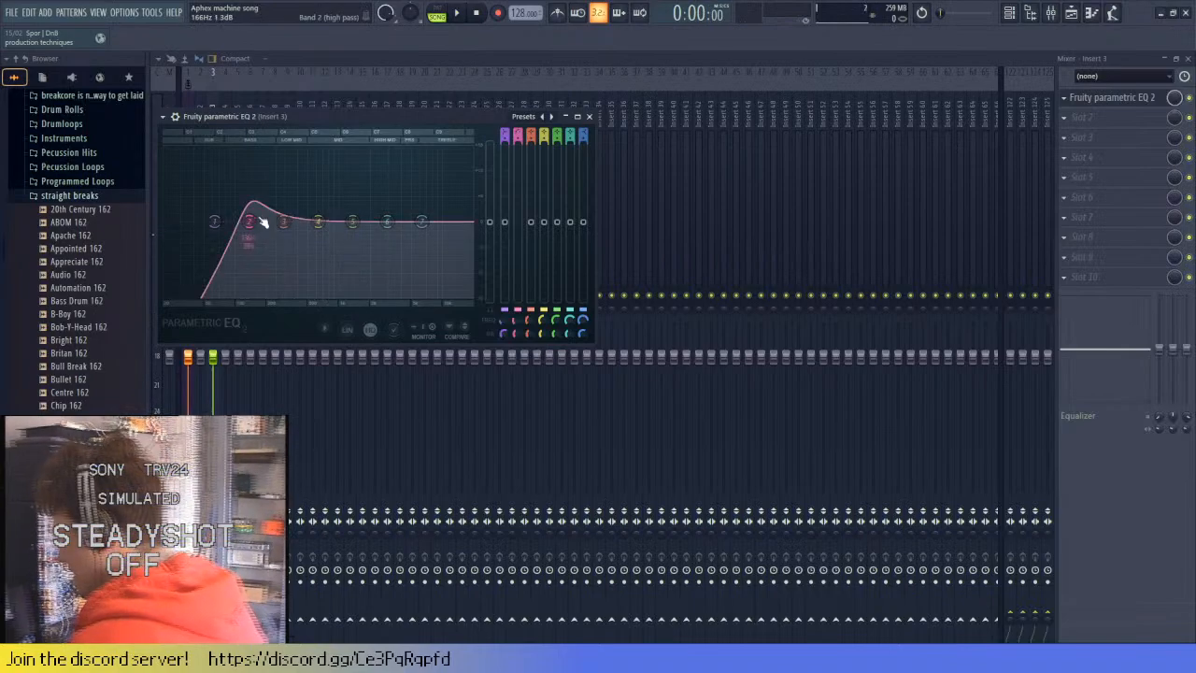
right_click(252, 213)
left_click(348, 268)
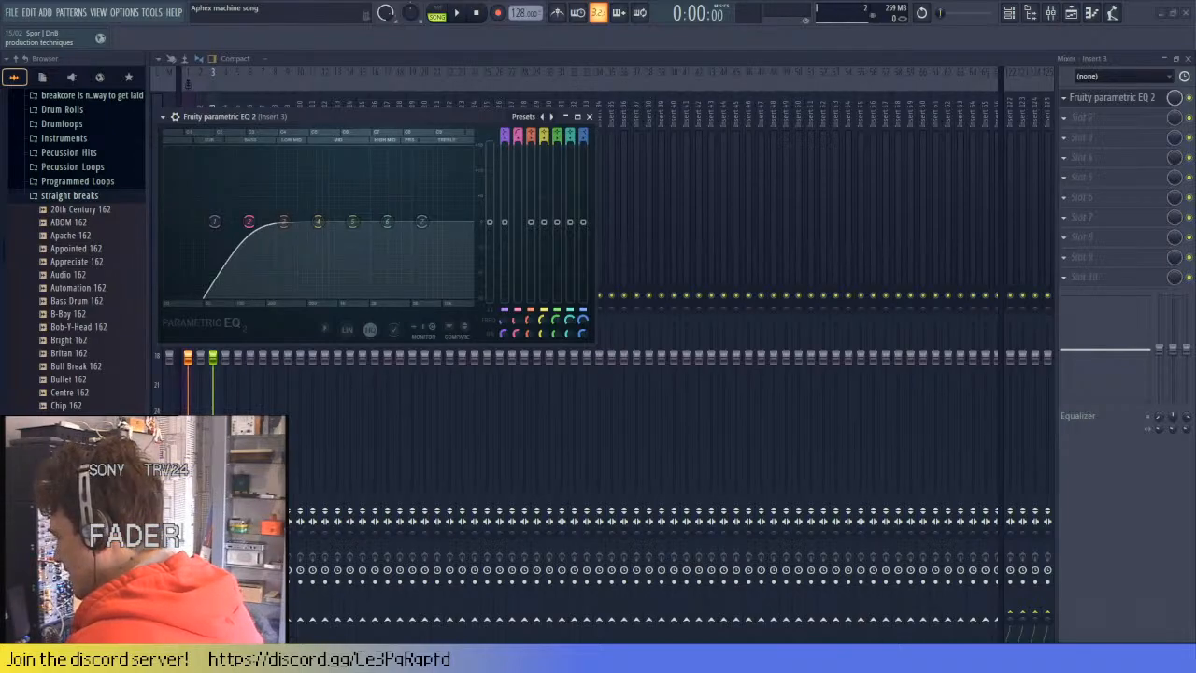
left_click(1188, 58)
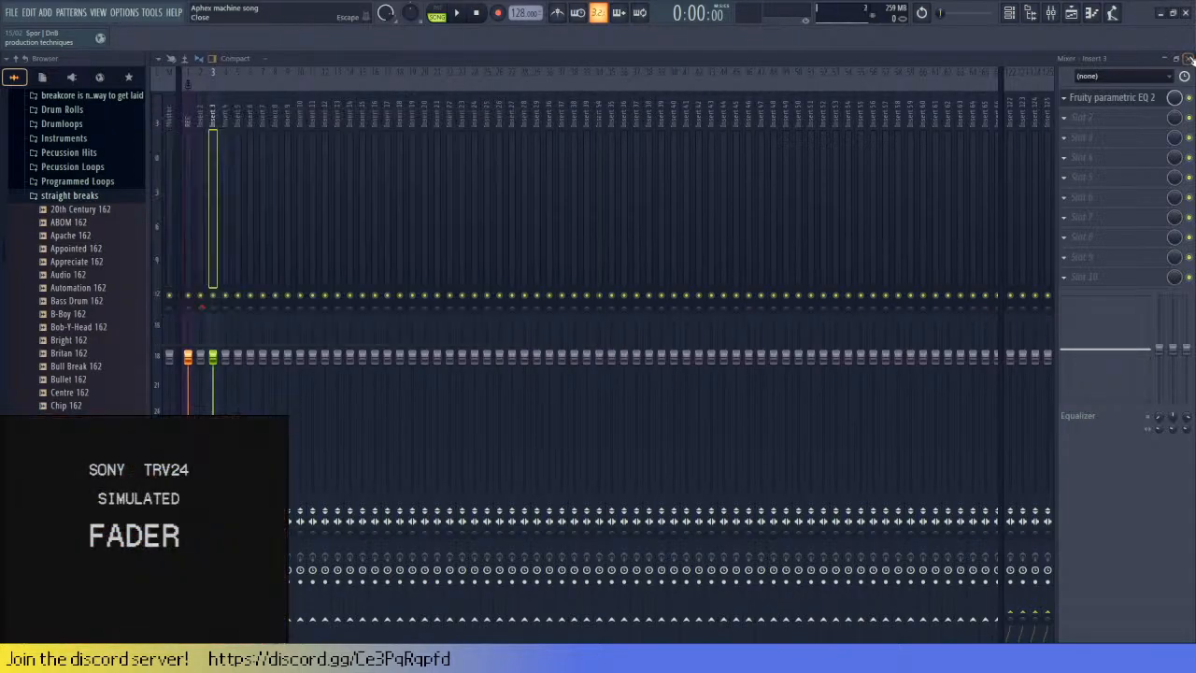
- Browse the zerog guy folders and the loose WAVETABLES samples in the browser for further material
scroll(927, 221, "down", 2)
scroll(72, 357, "up", 6)
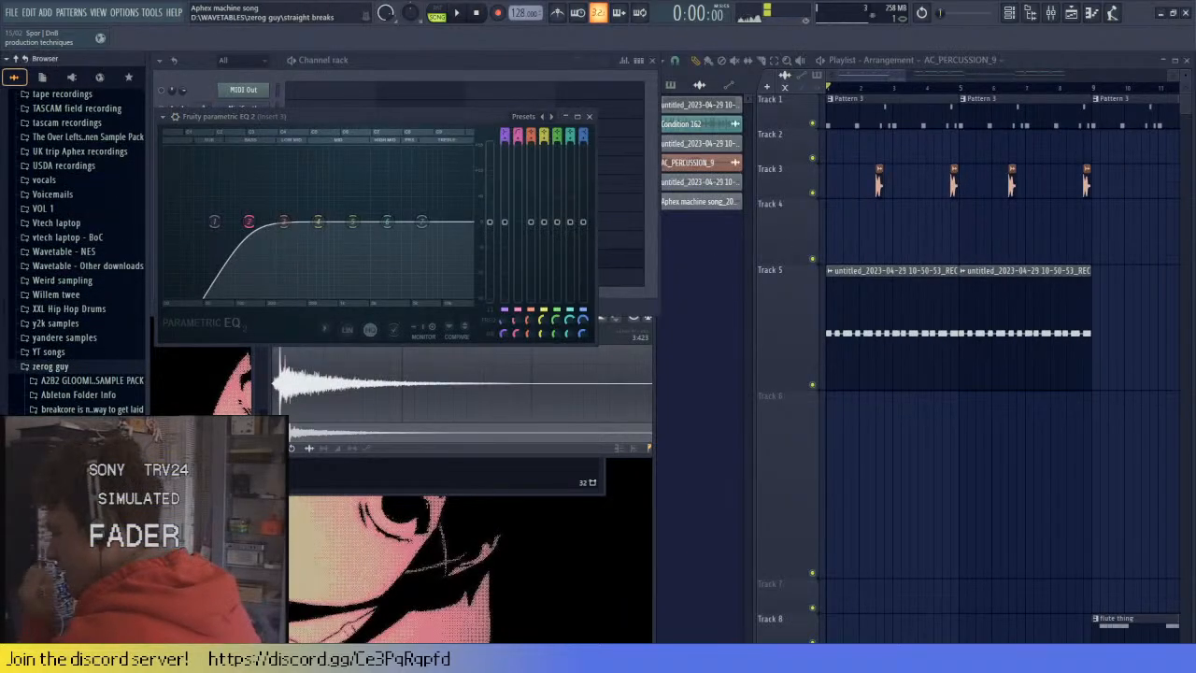
scroll(79, 373, "down", 2)
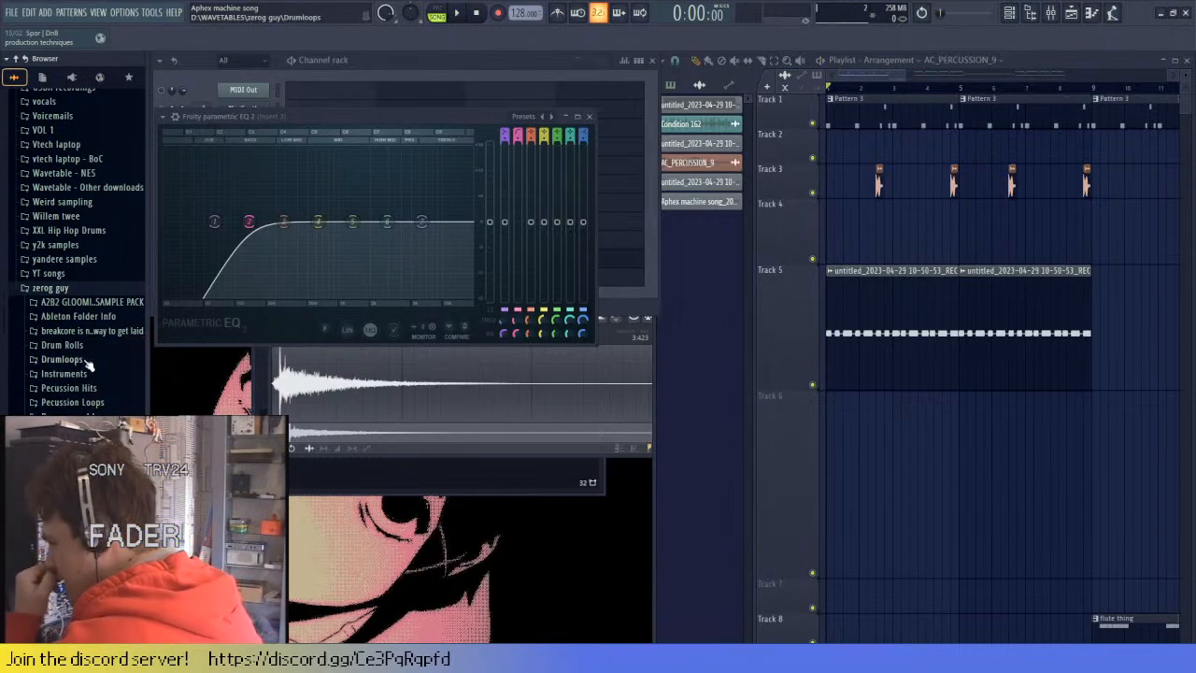
scroll(81, 383, "down", 5)
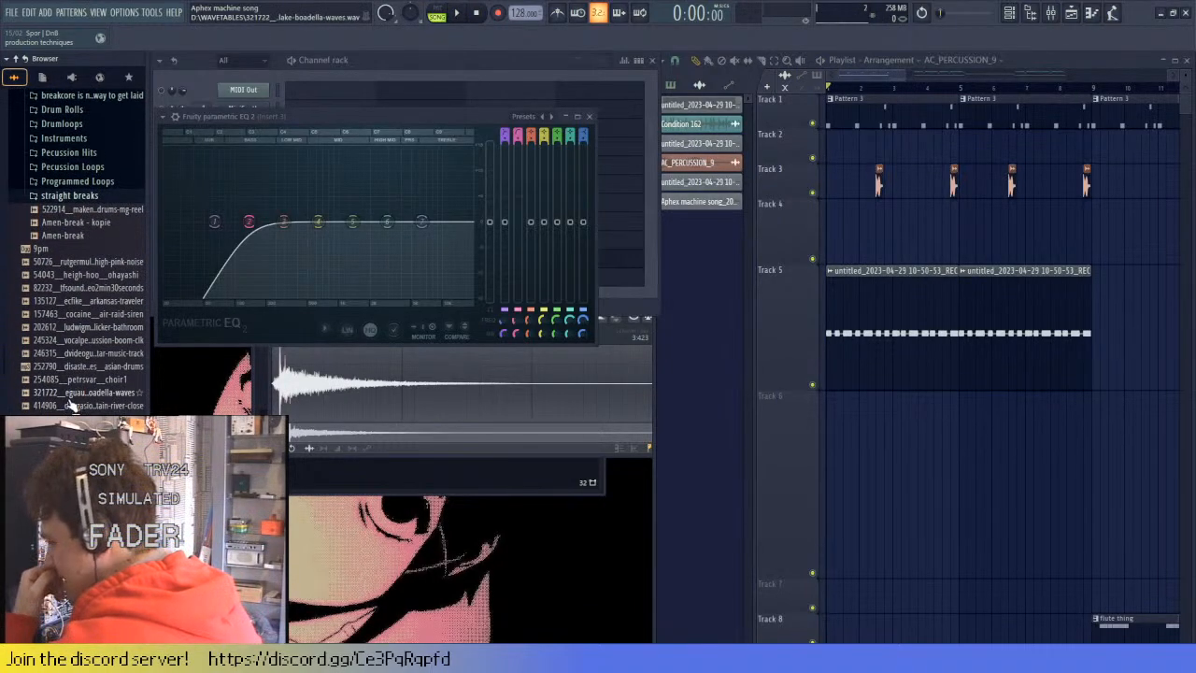
scroll(73, 402, "down", 4)
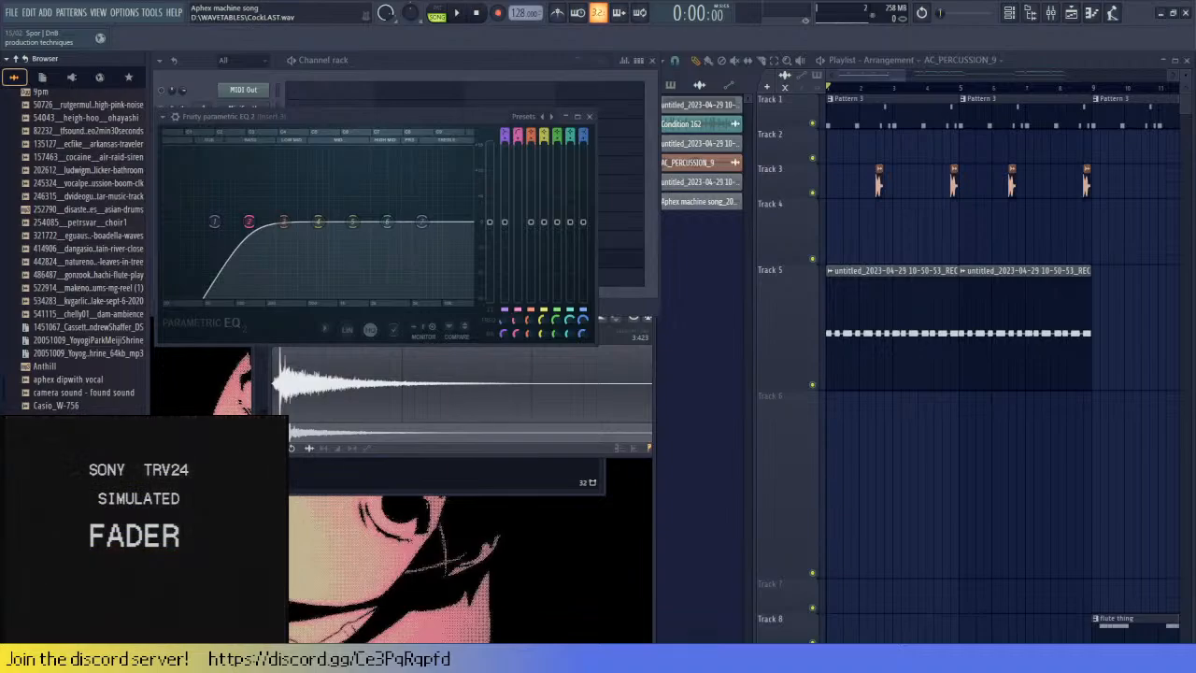
scroll(84, 252, "down", 5)
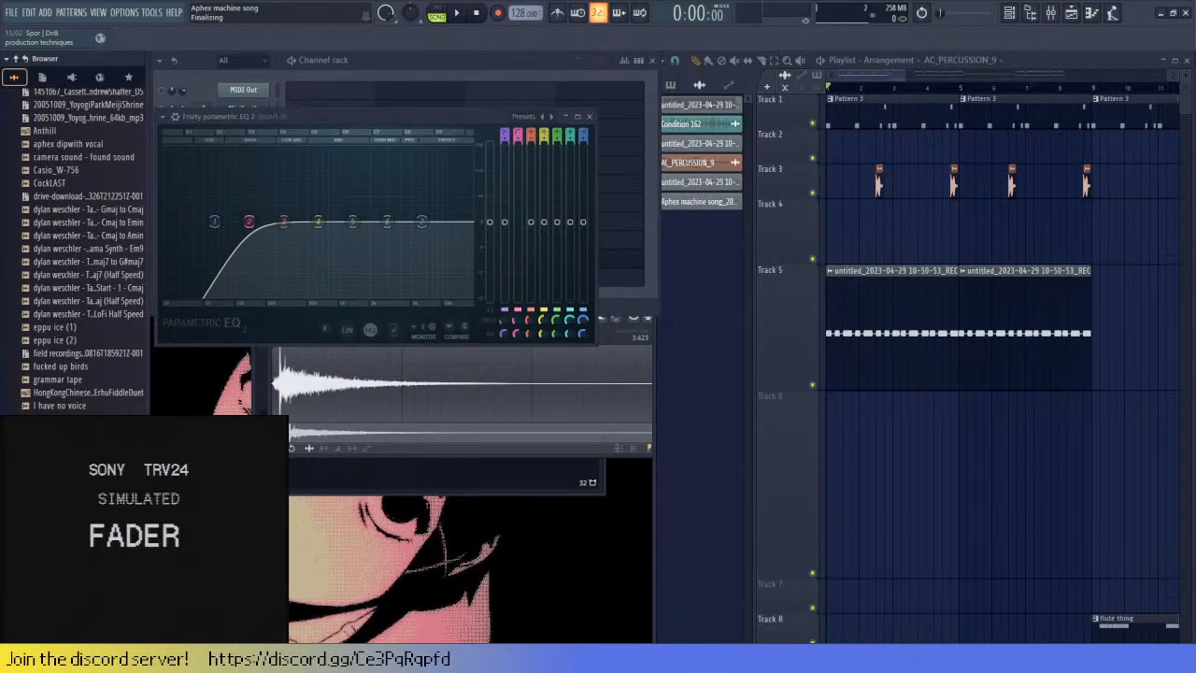
scroll(84, 252, "down", 5)
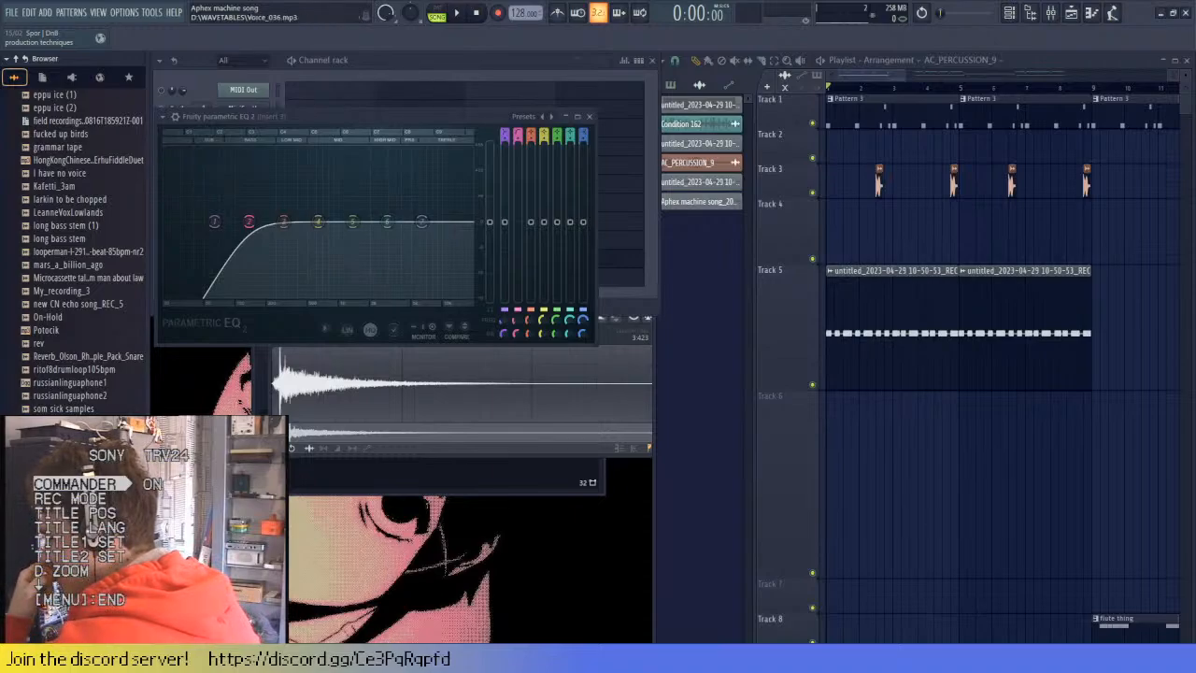
scroll(84, 252, "up", 10)
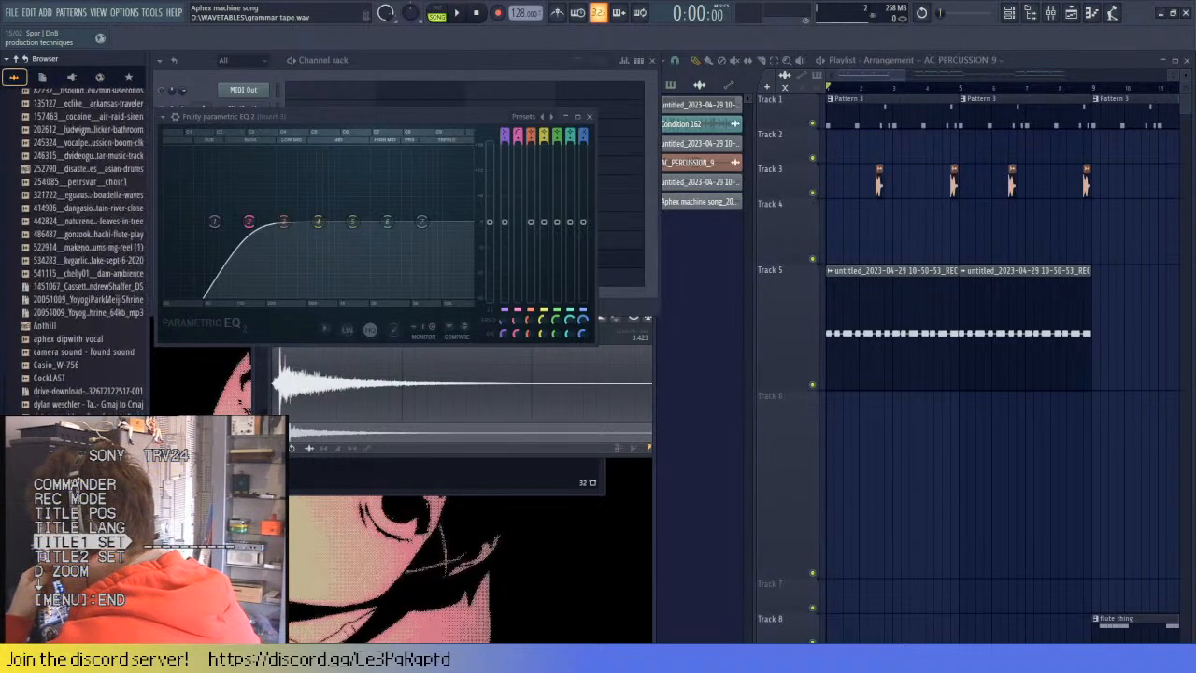
scroll(84, 252, "up", 8)
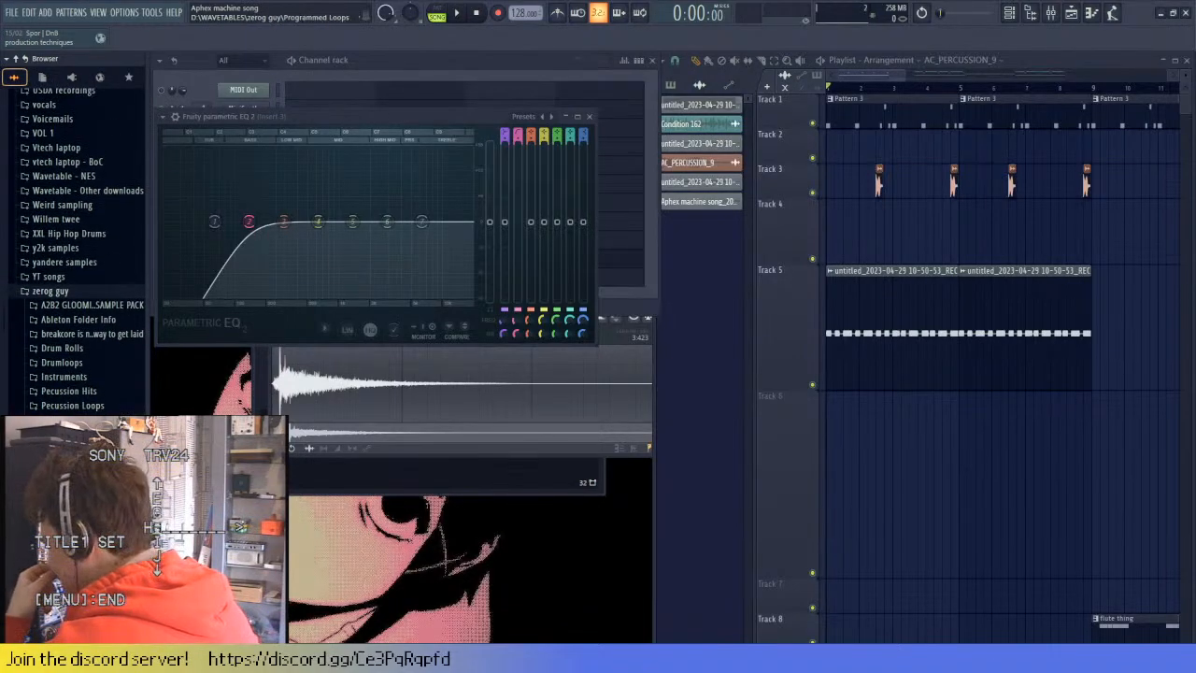
- Expand the A2B2 sample pack folder within zerog guy, look over its subfolders and preview the 82232 sample
left_click(110, 310)
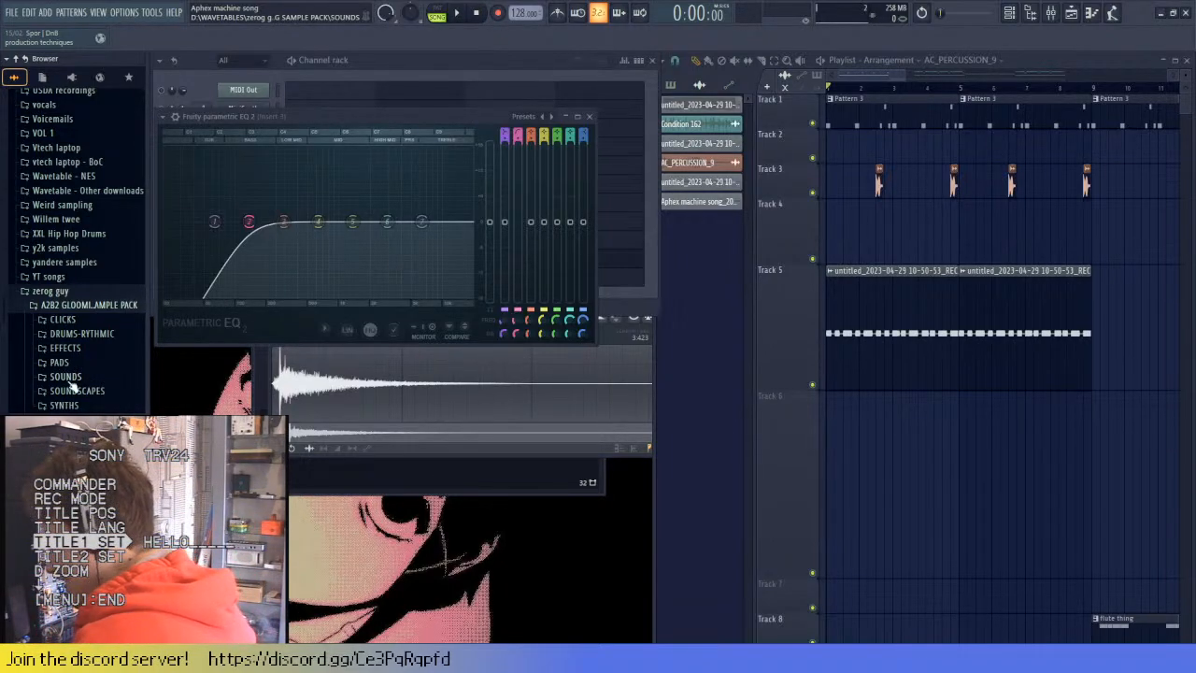
scroll(73, 380, "down", 2)
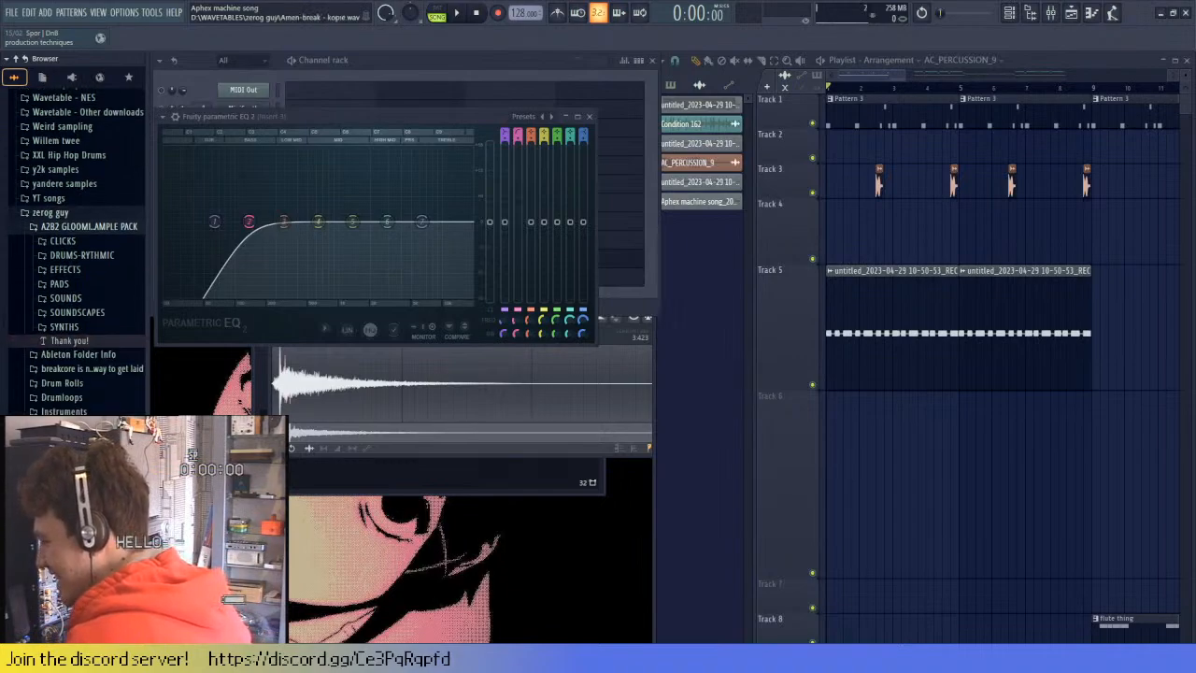
scroll(84, 378, "down", 4)
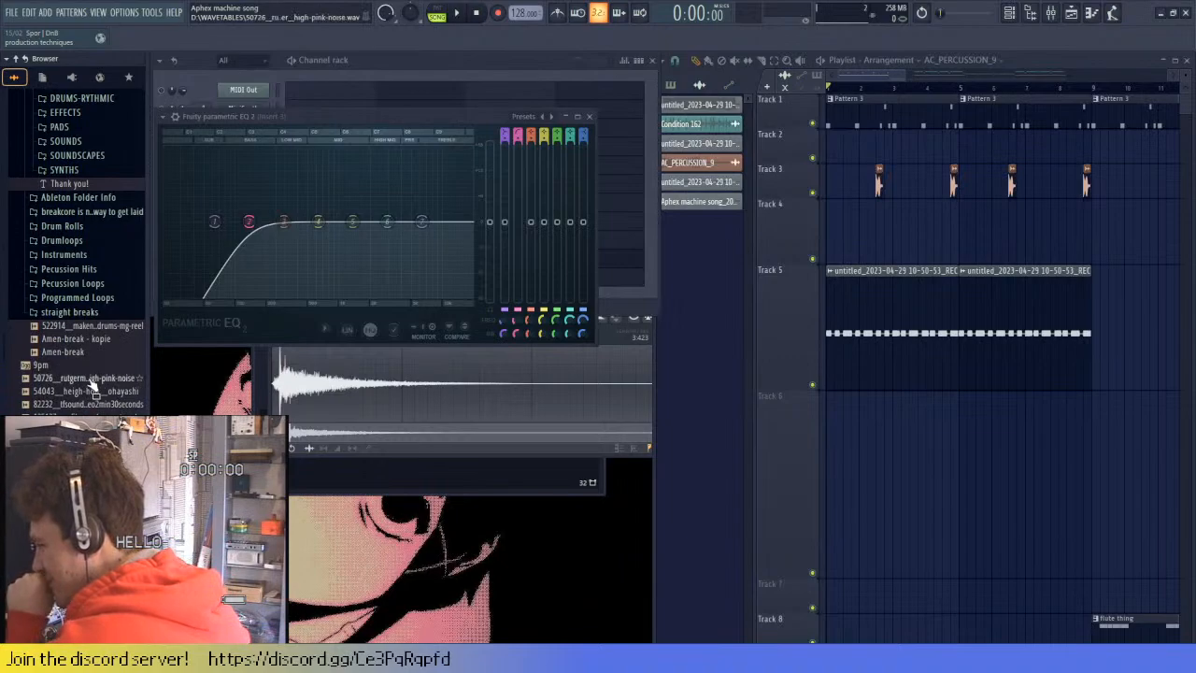
left_click(94, 407)
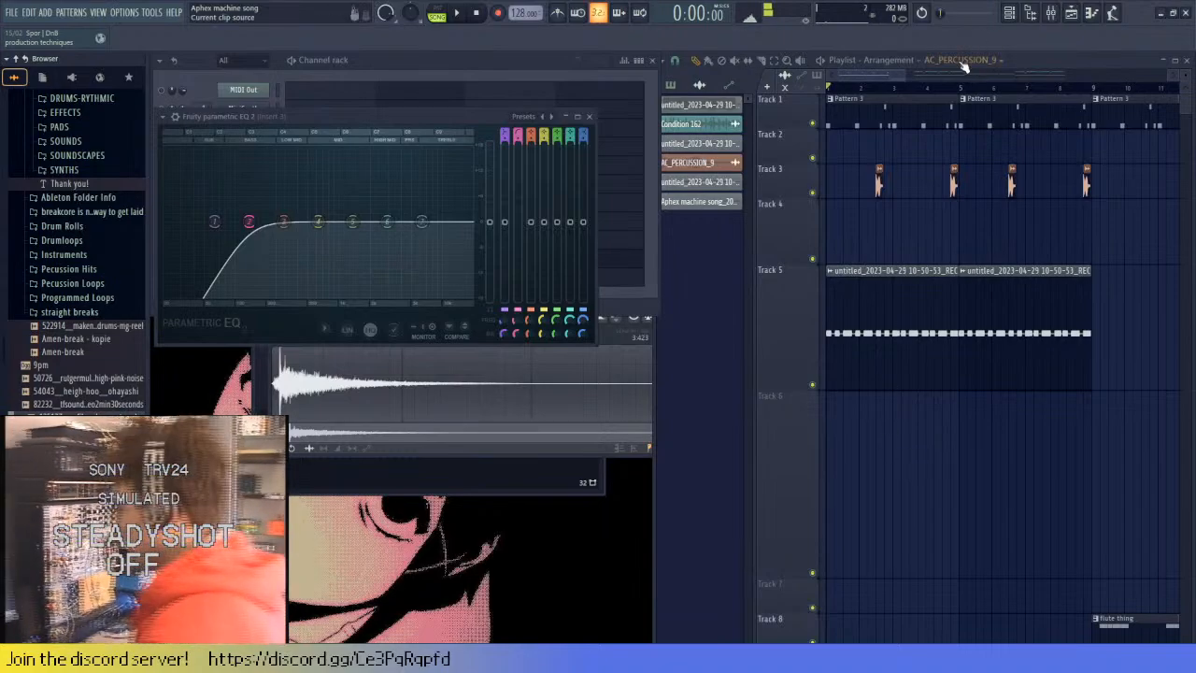
- Select the REC mixer insert fed by In 1 - In 2 and record its input onto Track 6 through the eight-bar intro
scroll(933, 88, "down", 2)
left_click(1052, 14)
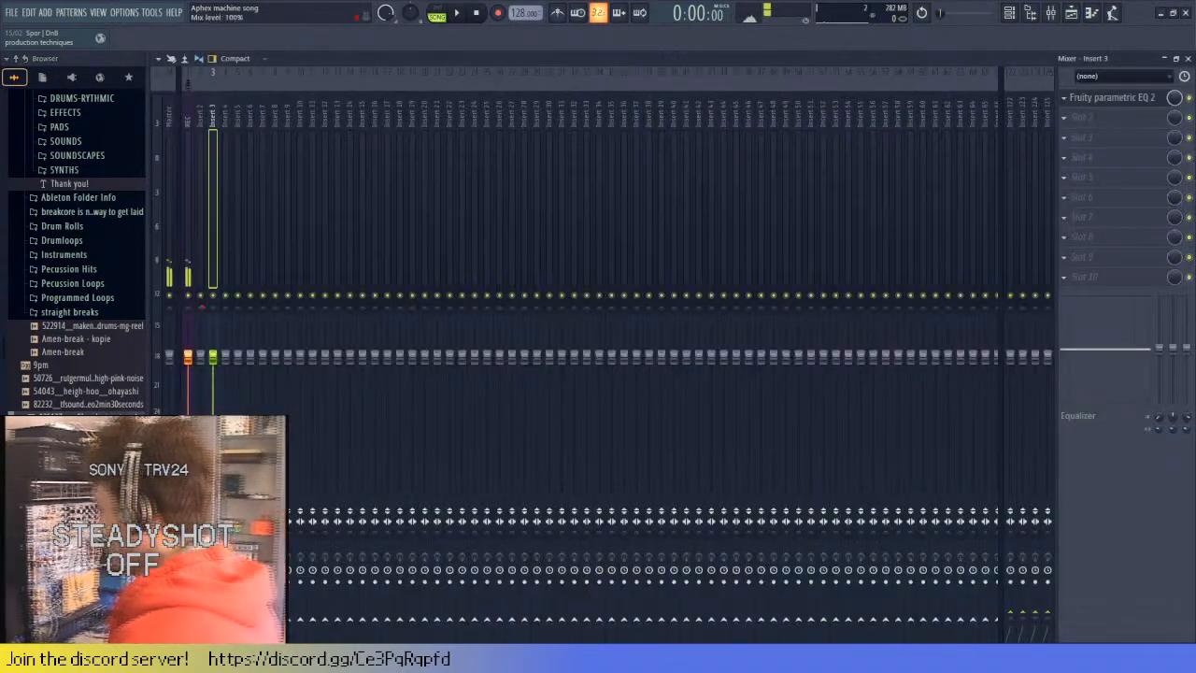
scroll(184, 199, "right", 1)
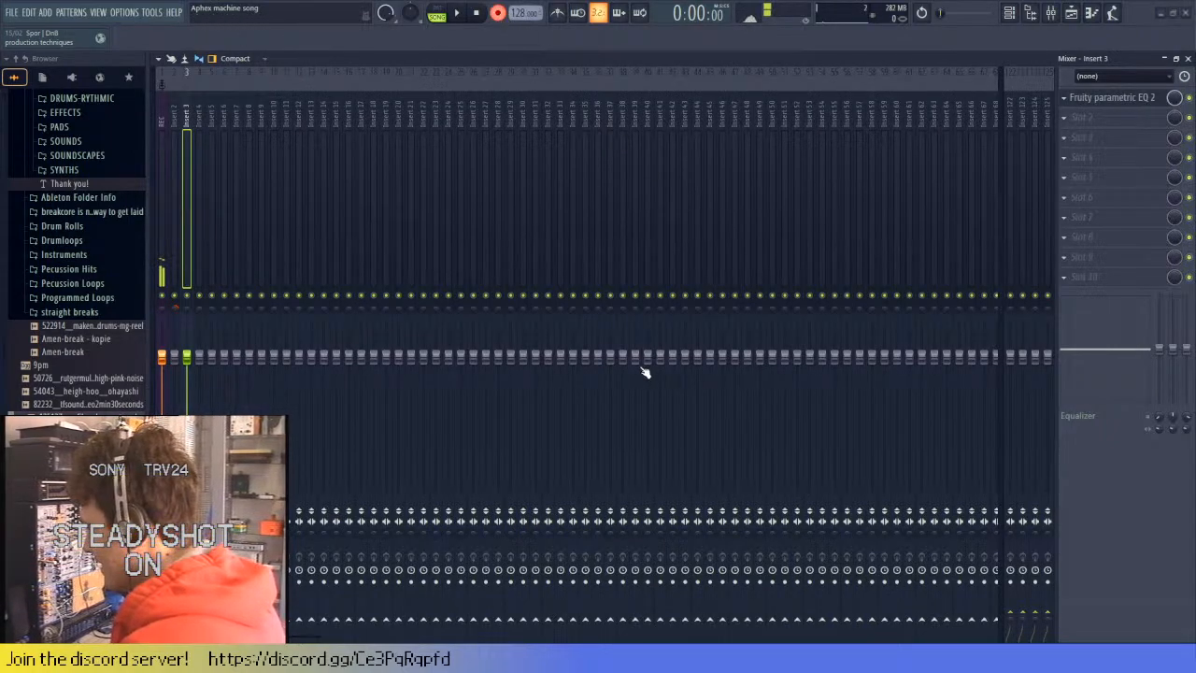
key("F5")
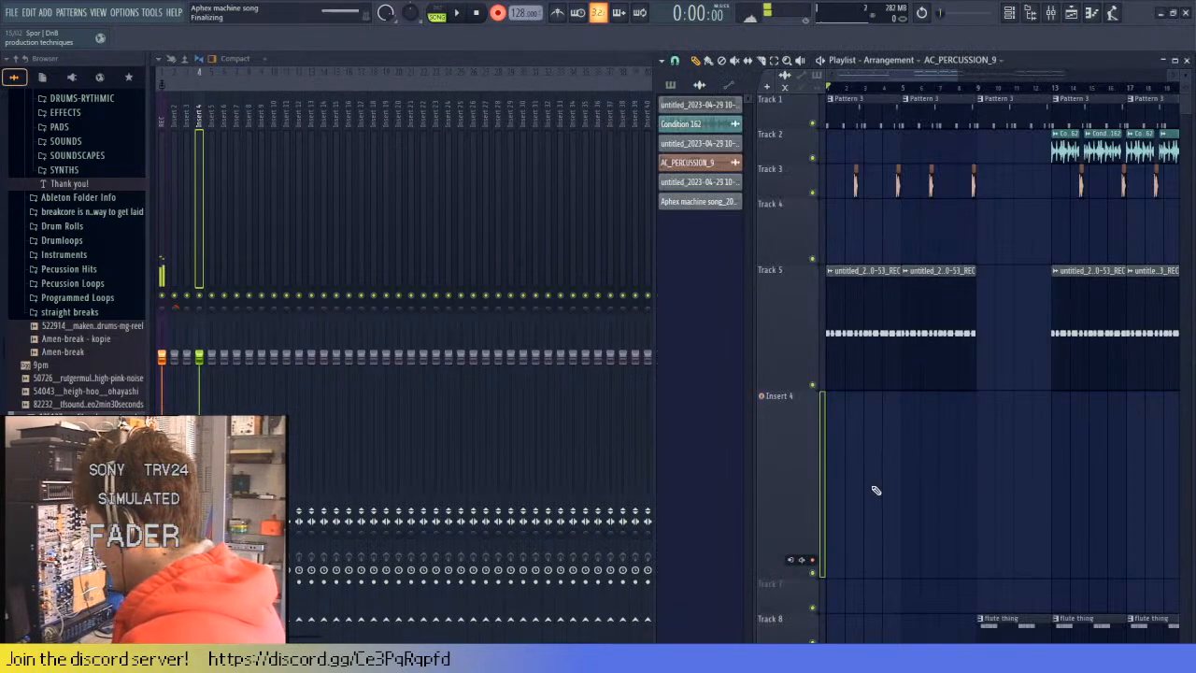
left_click_drag(875, 490, 883, 485)
scroll(889, 489, "down", 4)
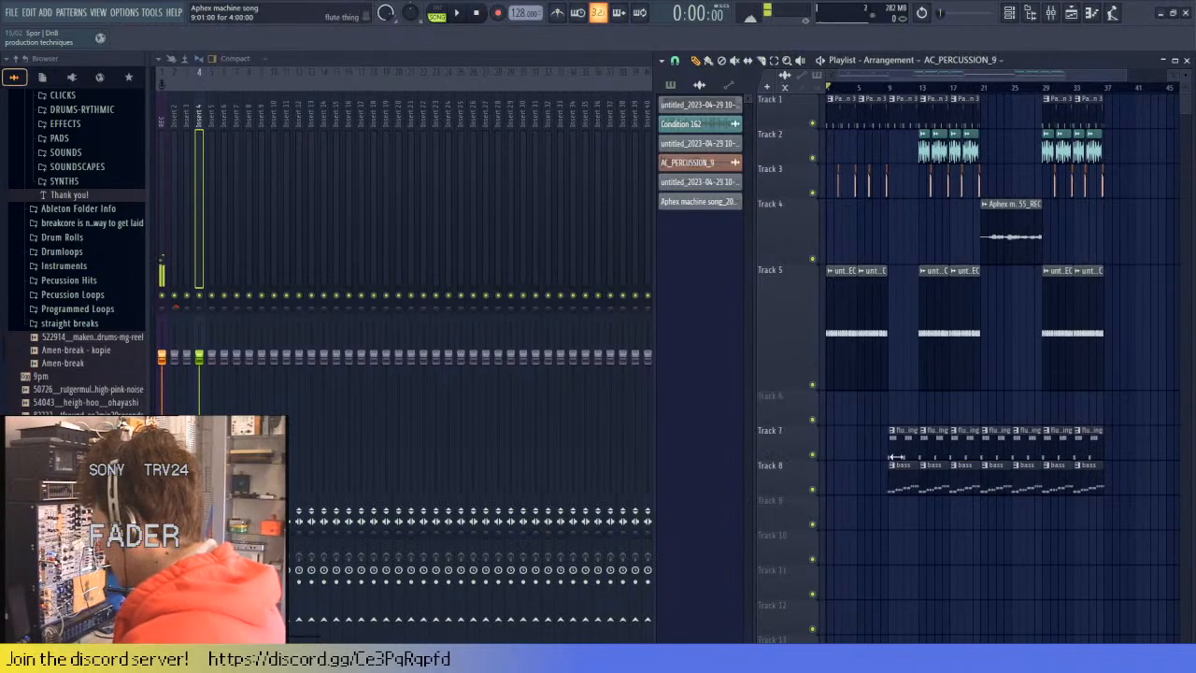
left_click(161, 180)
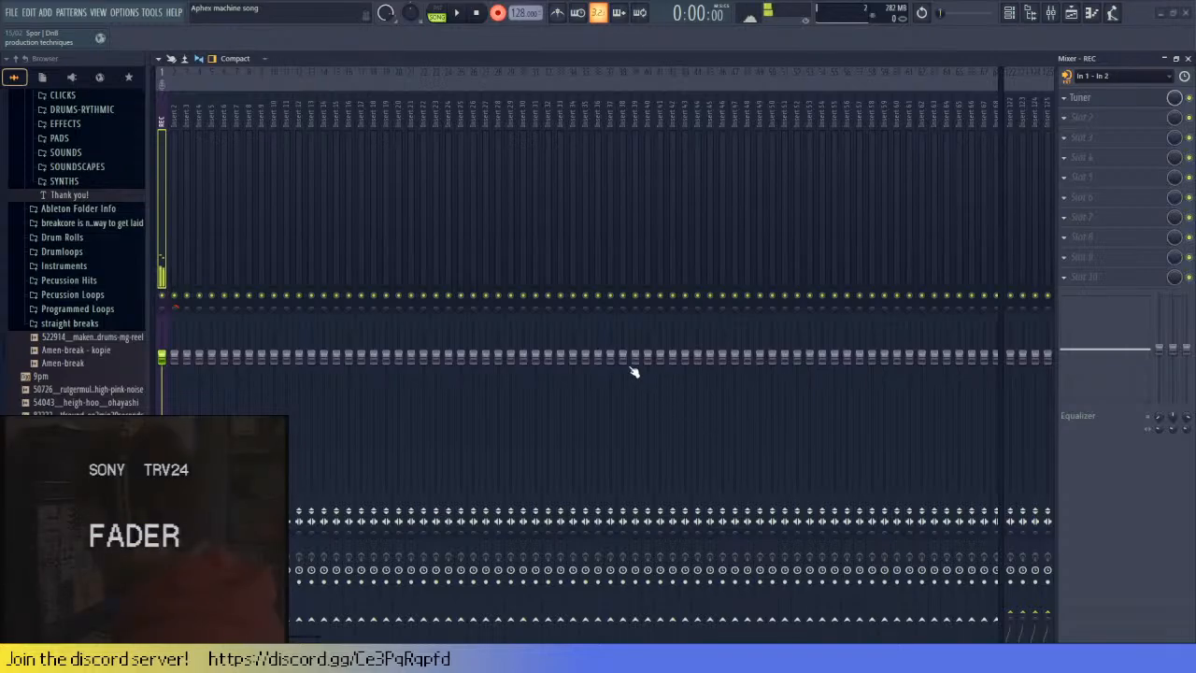
left_click(1188, 58)
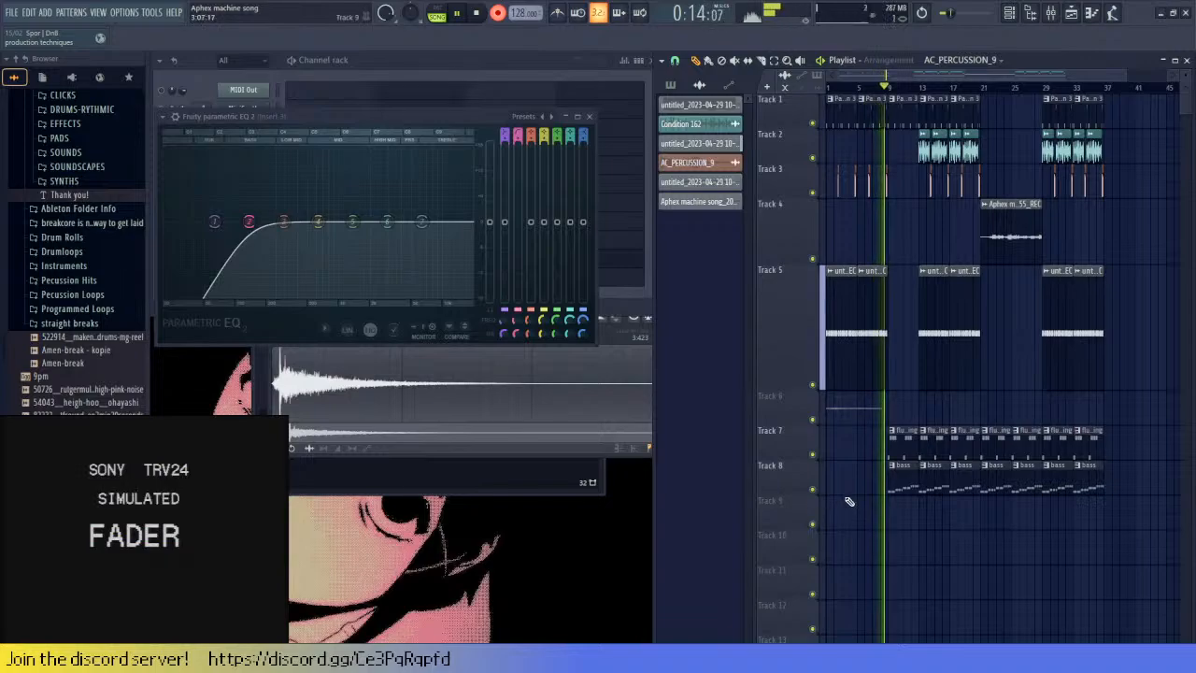
key("space")
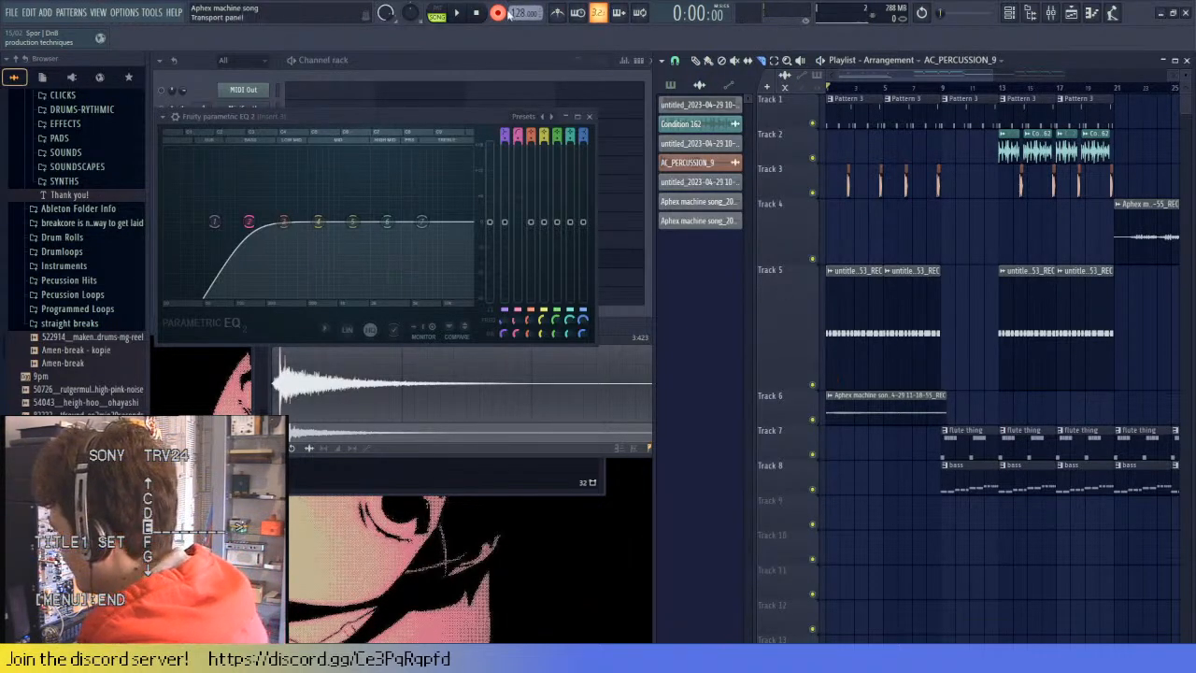
- Increase the height of Track 6 in the playlist to show the new recording's waveform in detail
scroll(778, 459, "up", 4)
left_click_drag(802, 425, 801, 598)
scroll(825, 529, "down", 1)
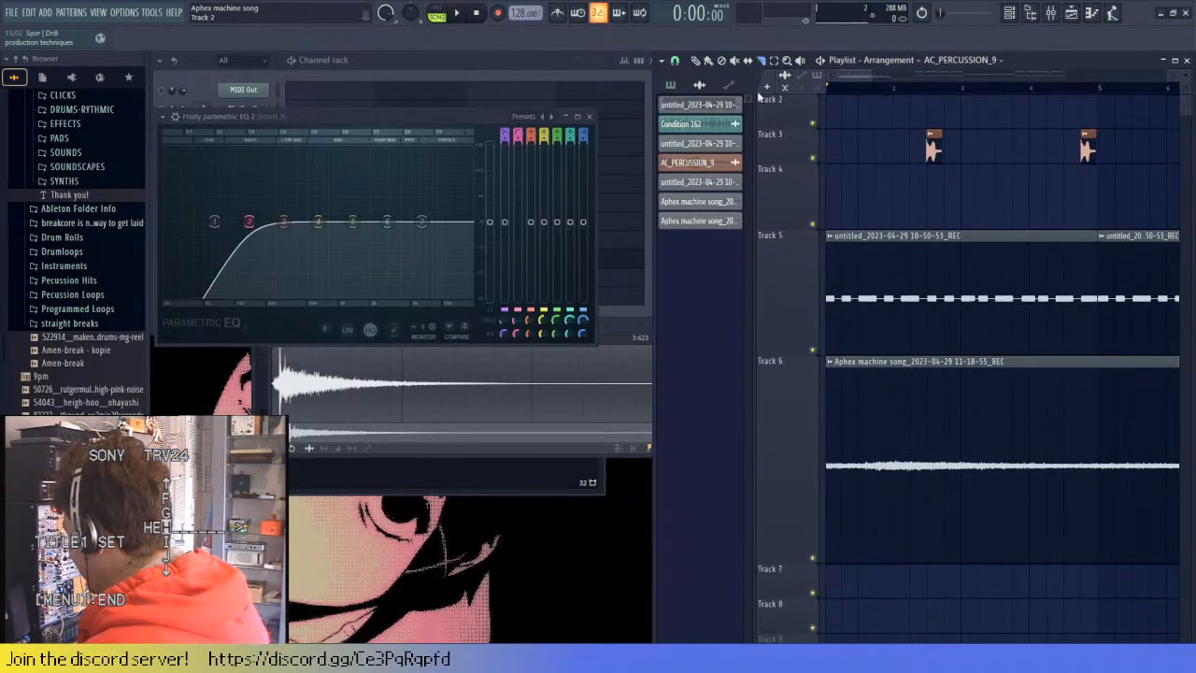
- Try slicing the Track 6 recording at the first percussion hit in bar 2, audition the cut and undo it
left_click(927, 88)
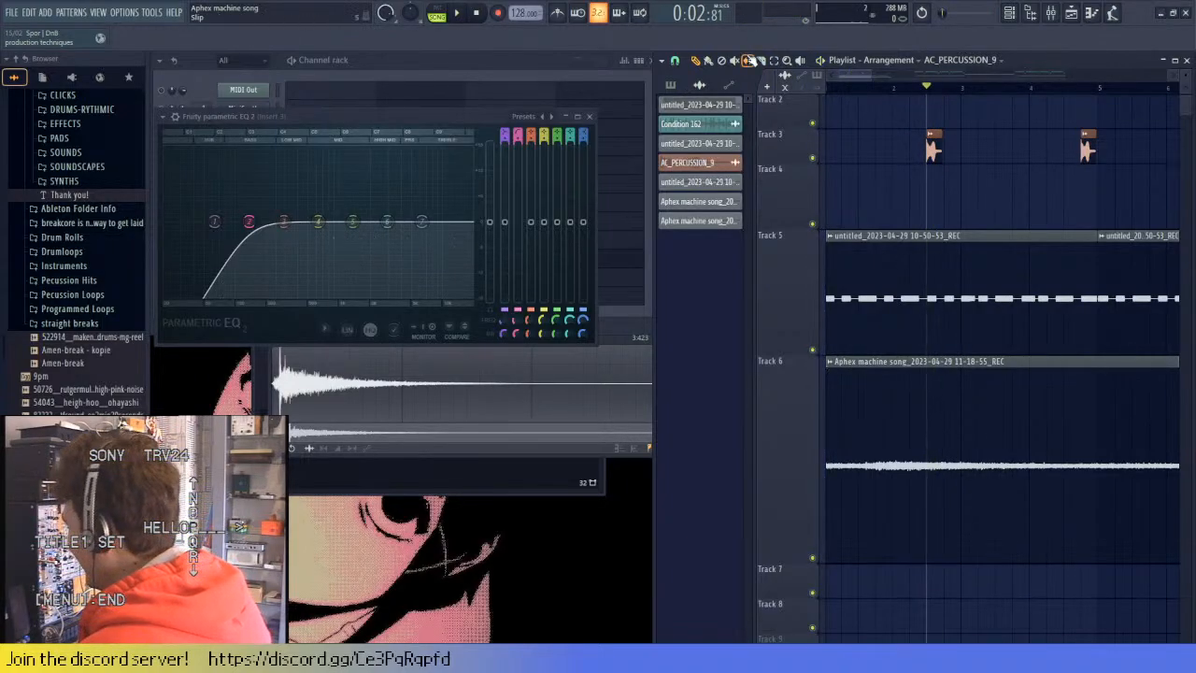
scroll(934, 547, "up", 2)
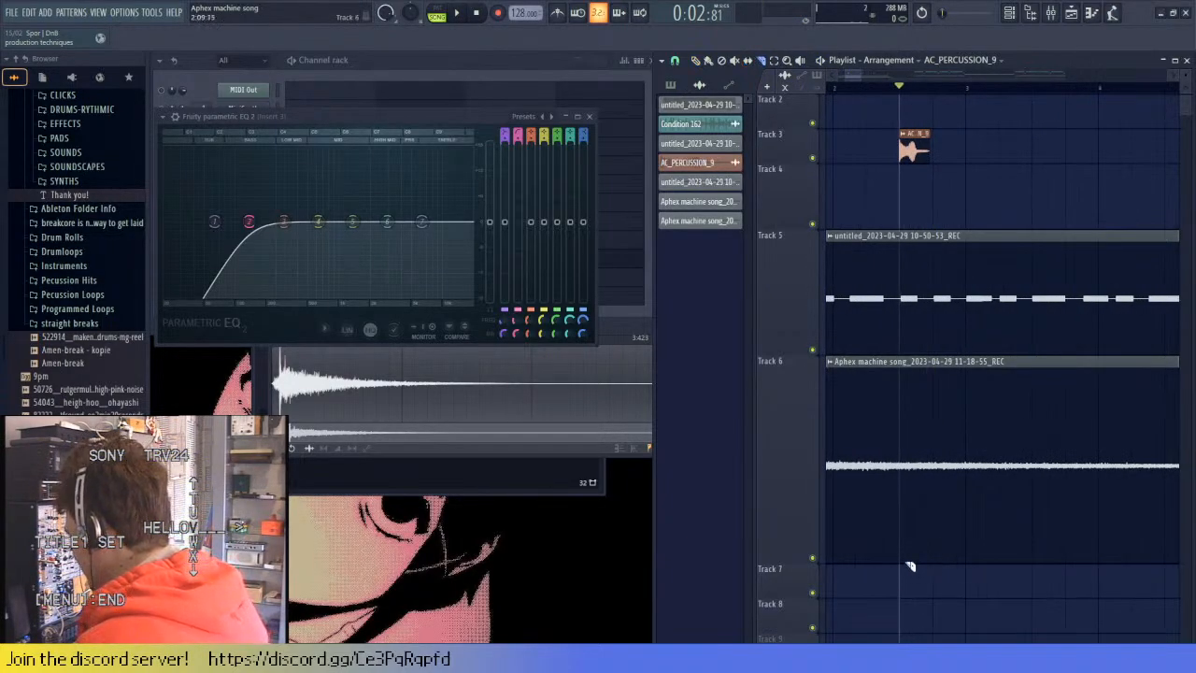
left_click_drag(899, 529, 901, 463)
key("ctrl+z")
left_click_drag(934, 562, 934, 402)
key("space")
scroll(939, 389, "down", 2)
scroll(939, 388, "down", 2)
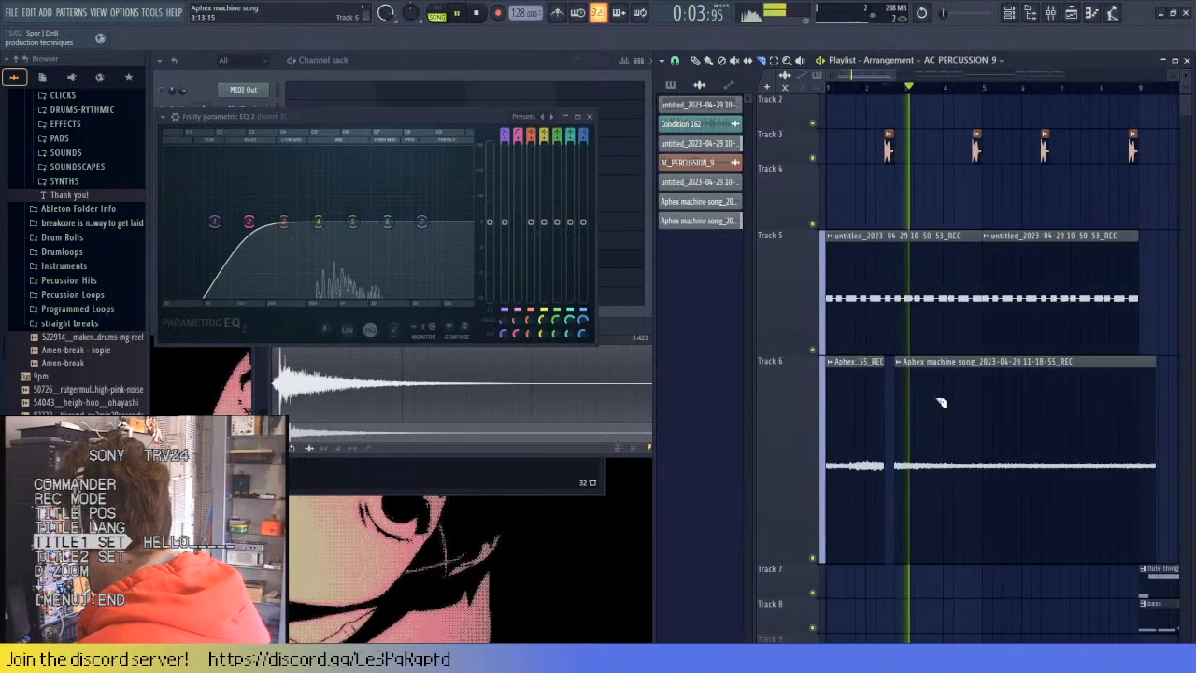
key("space")
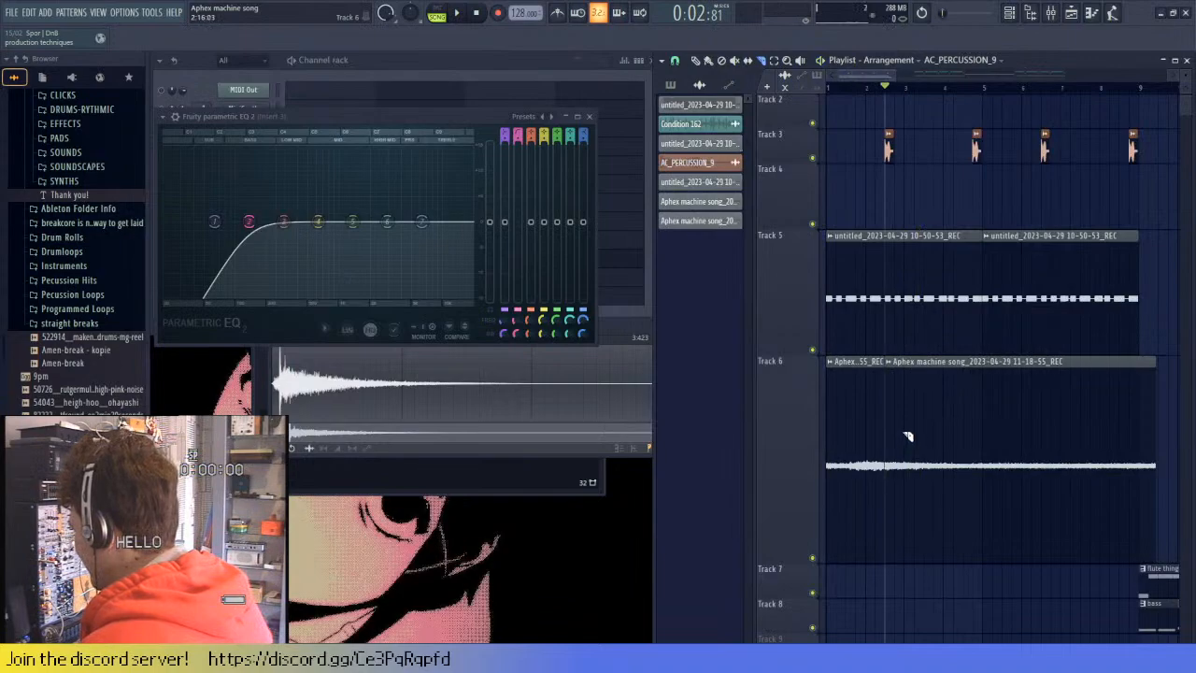
key("ctrl+z")
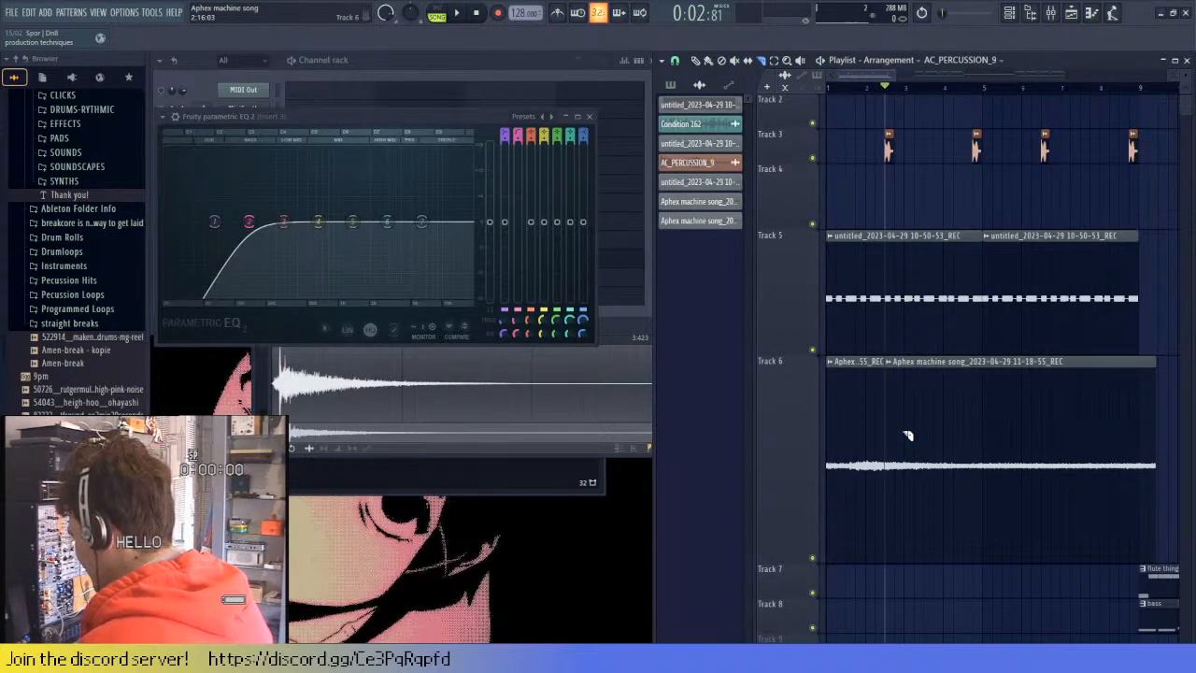
- Open the AC_PERCUSSION_9 channel settings during playback and lower the channel's volume
key("space")
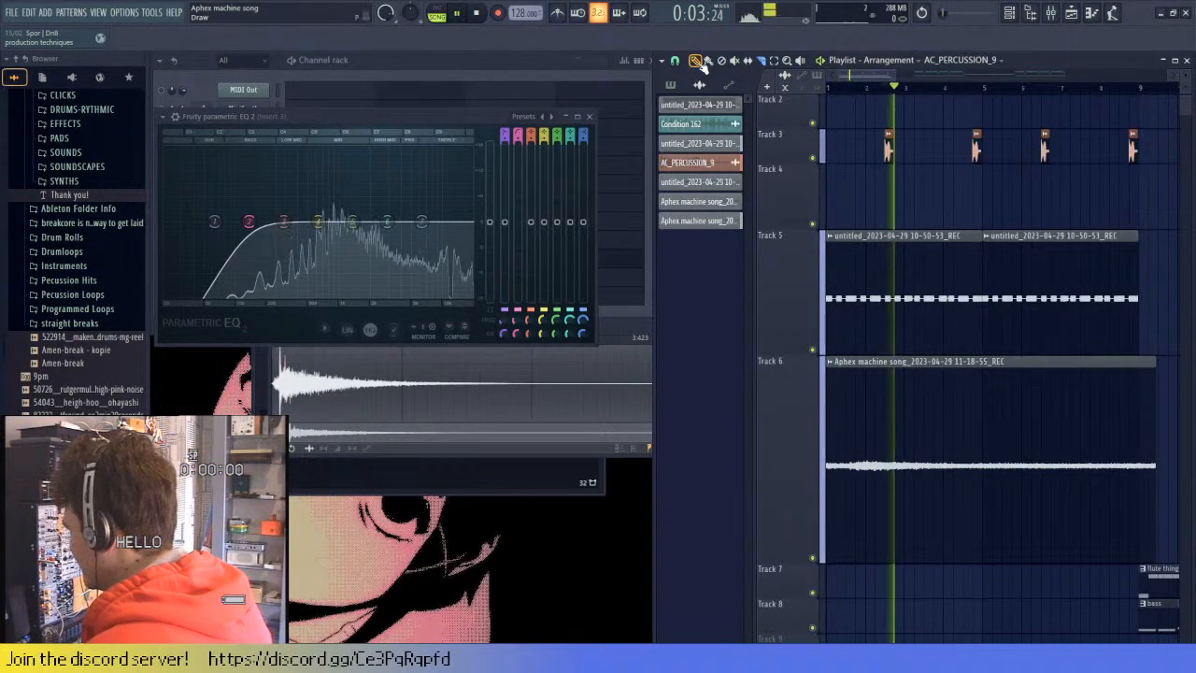
double_click(889, 152)
left_click_drag(446, 169, 446, 187)
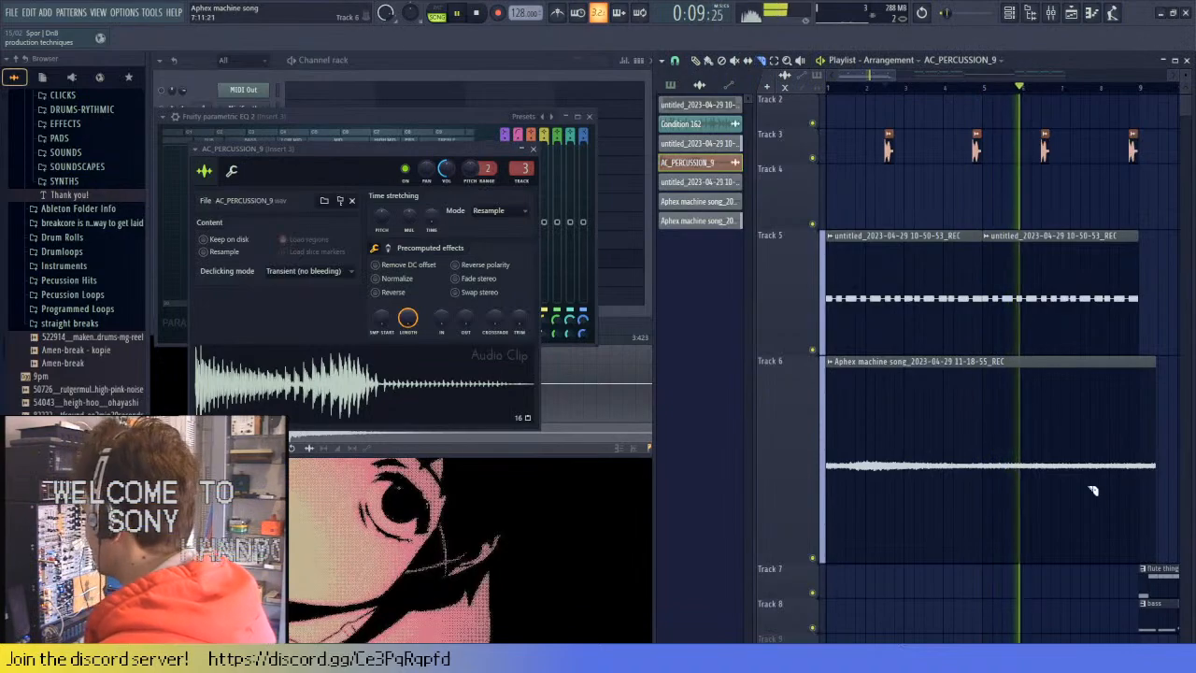
- Slice the Track 6 recording at bar 9, delete the leftover tail and listen through the arrangement
scroll(1091, 524, "up", 3)
left_click_drag(1053, 547, 1076, 462)
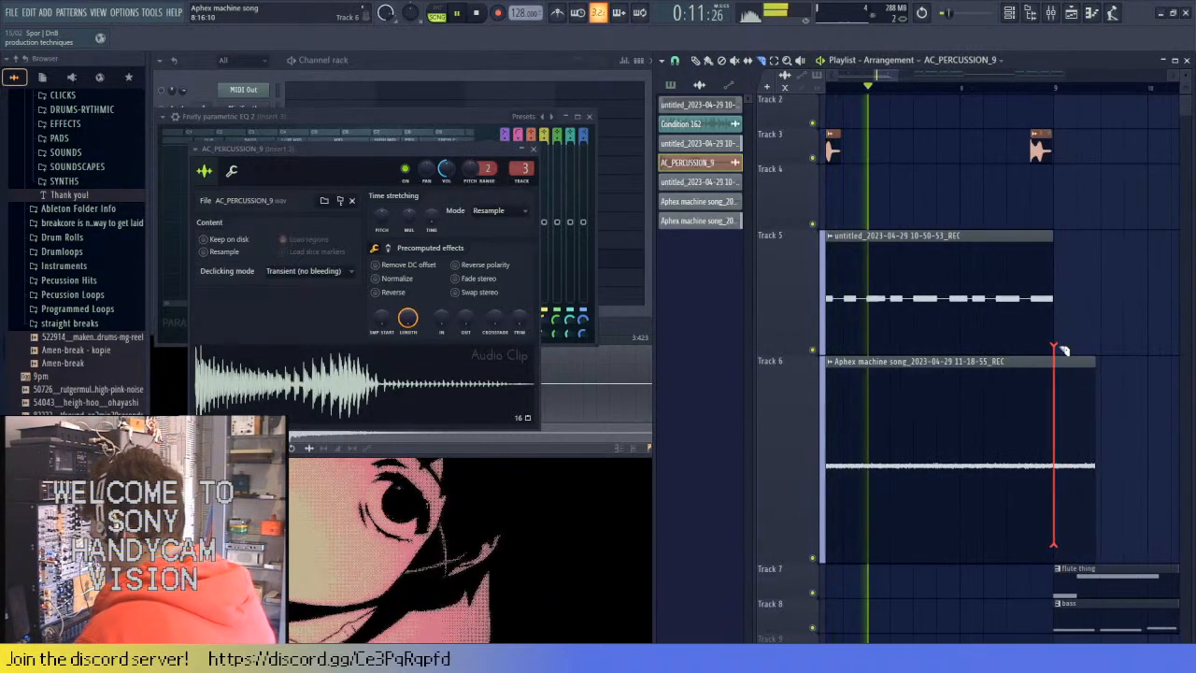
right_click(1065, 374)
scroll(1062, 369, "down", 3)
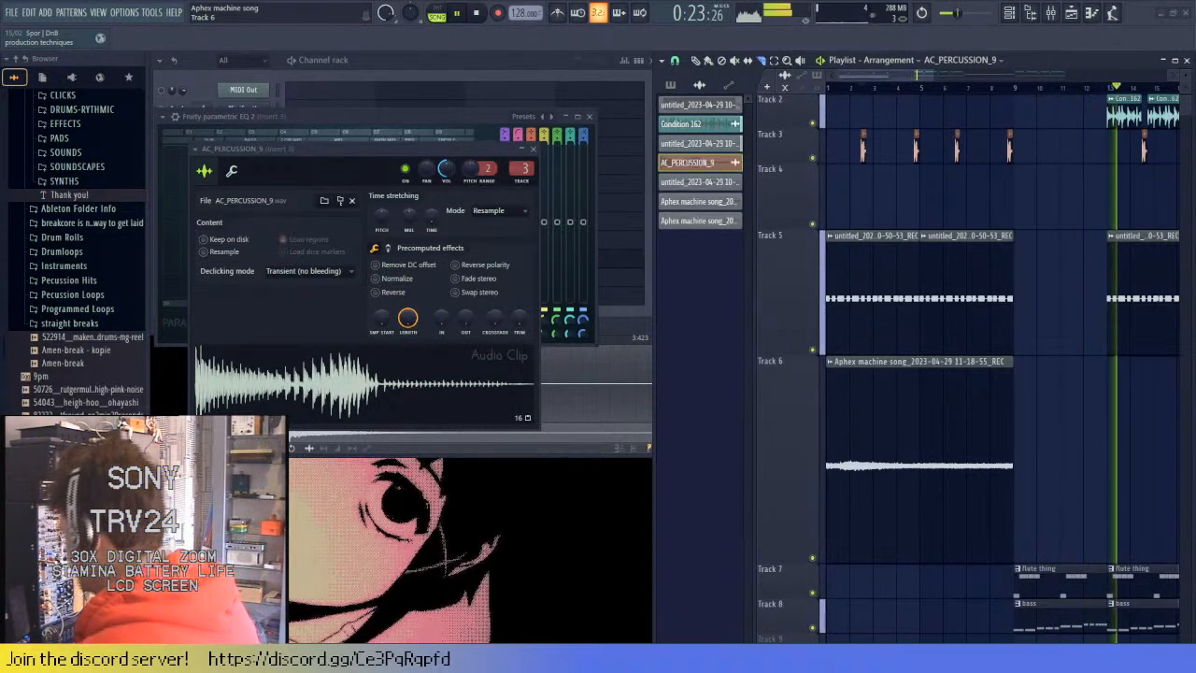
scroll(953, 213, "down", 3)
scroll(954, 213, "down", 2)
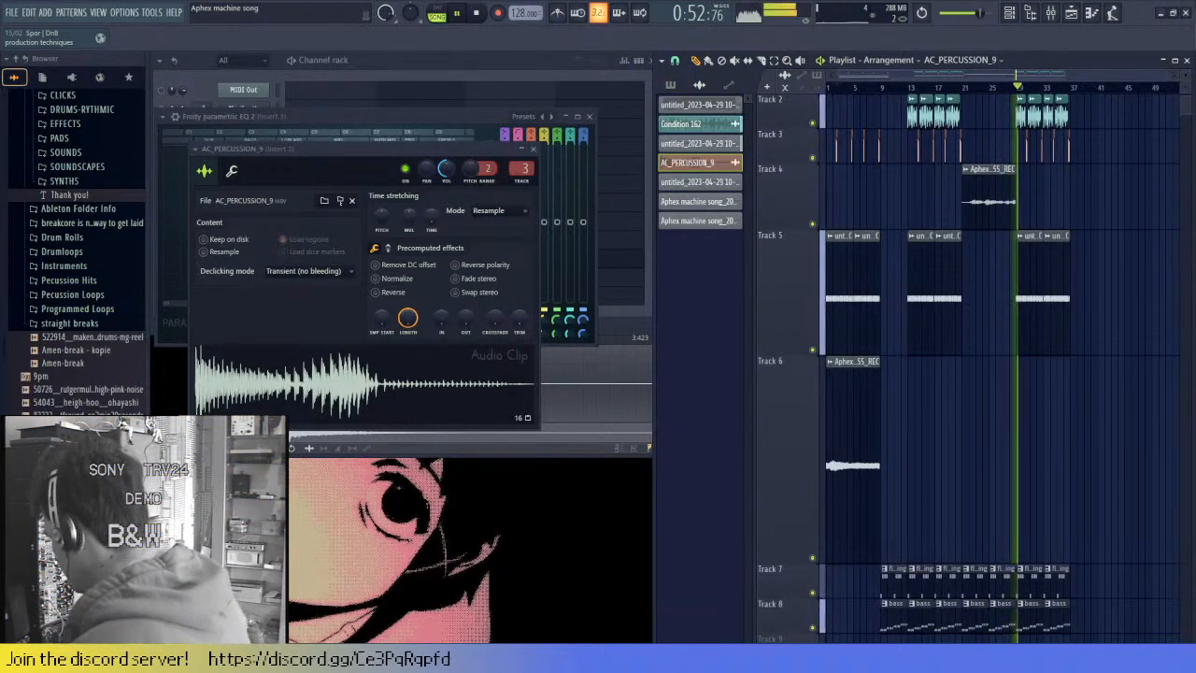
key("space")
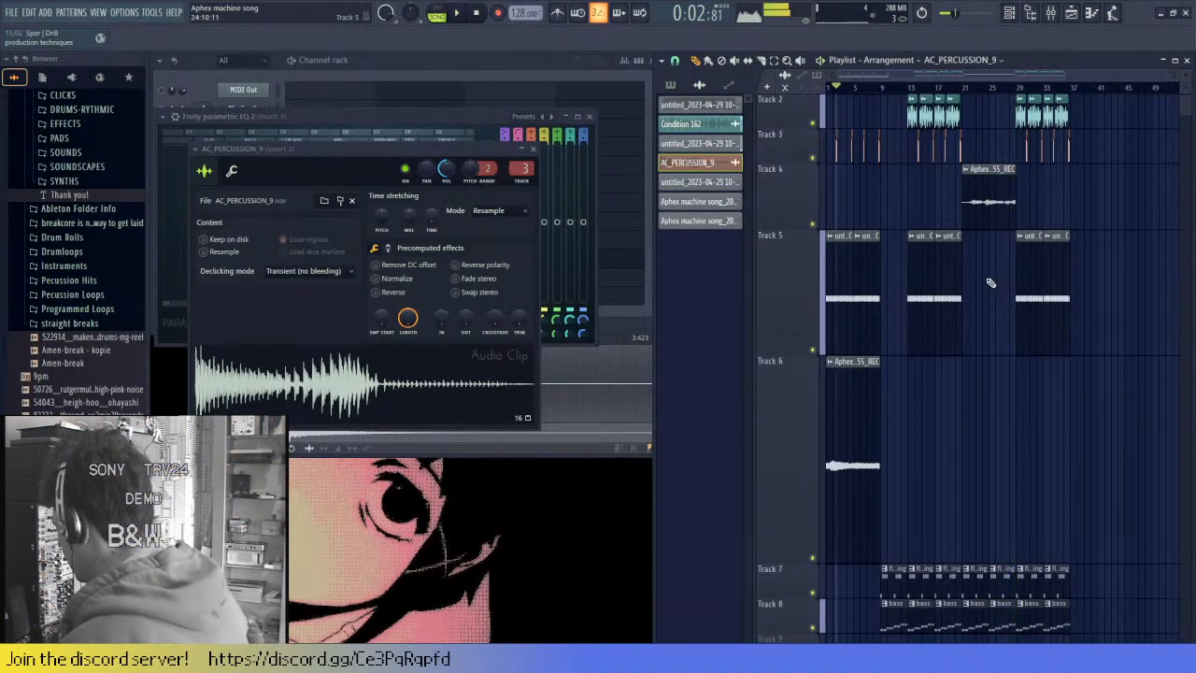
- Pick up the bass pattern from its bar 21 clip, close the percussion and EQ windows and play the section from bar 21
scroll(991, 283, "down", 3)
scroll(983, 439, "right", 3)
left_click(963, 520)
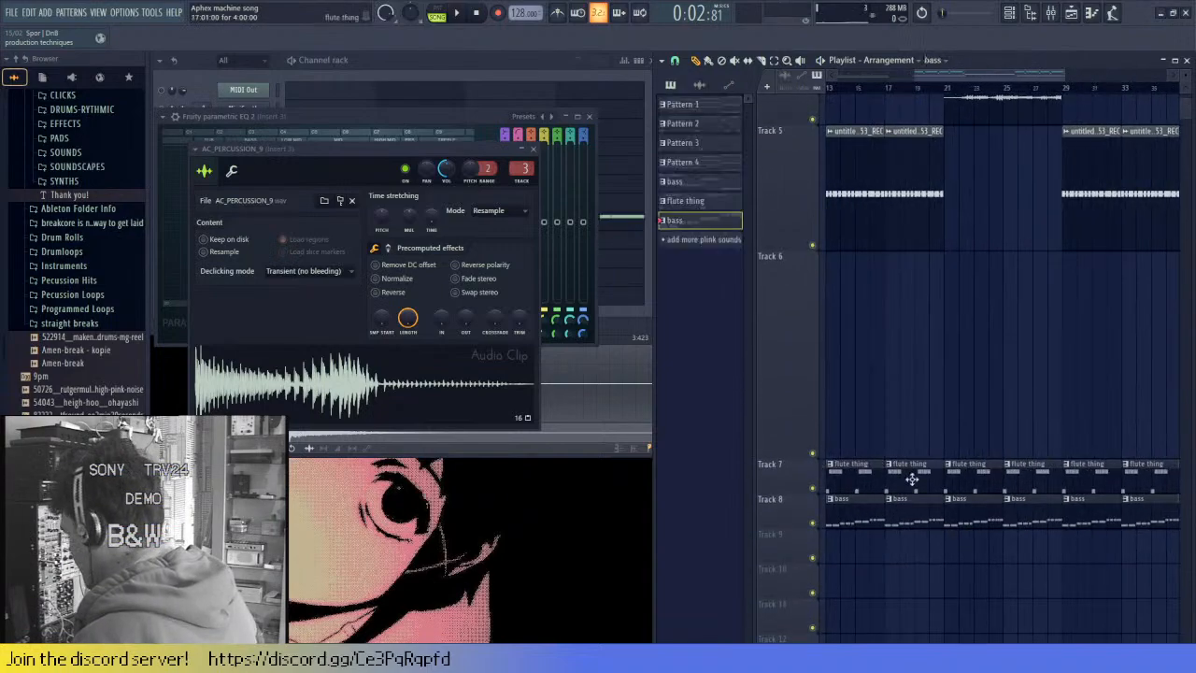
left_click(534, 150)
left_click(588, 117)
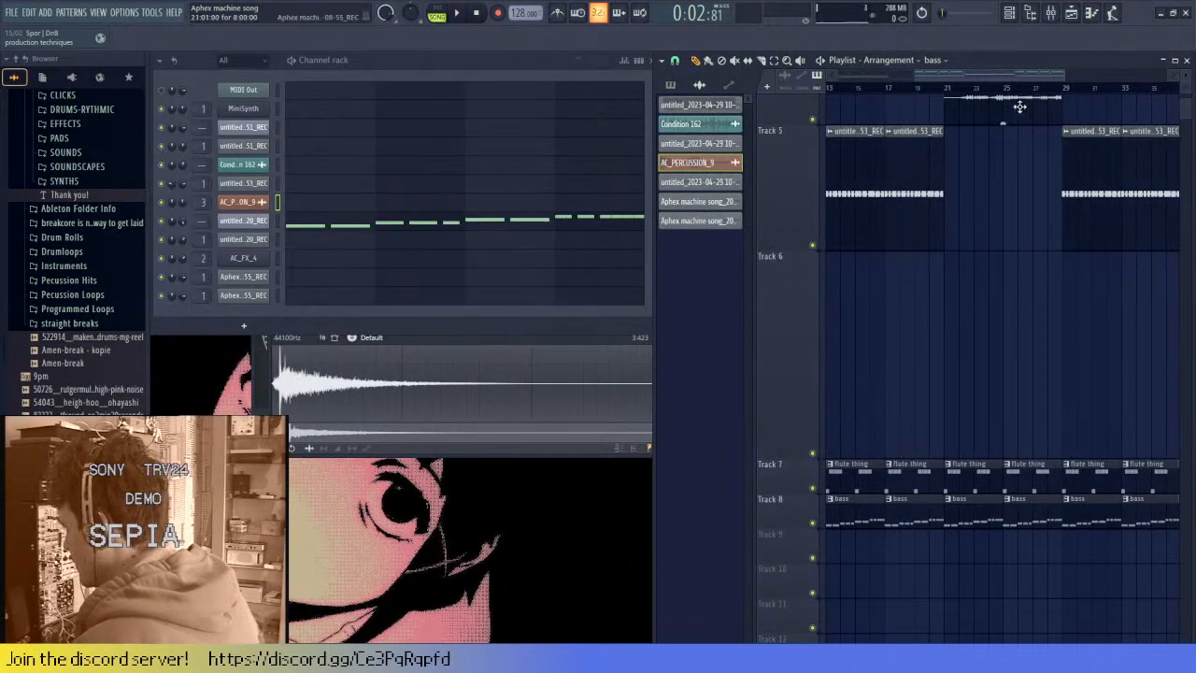
key("space")
- Remove and re-place the bass clip at bar 21, open its notes in the piano roll and play the section
right_click(977, 519)
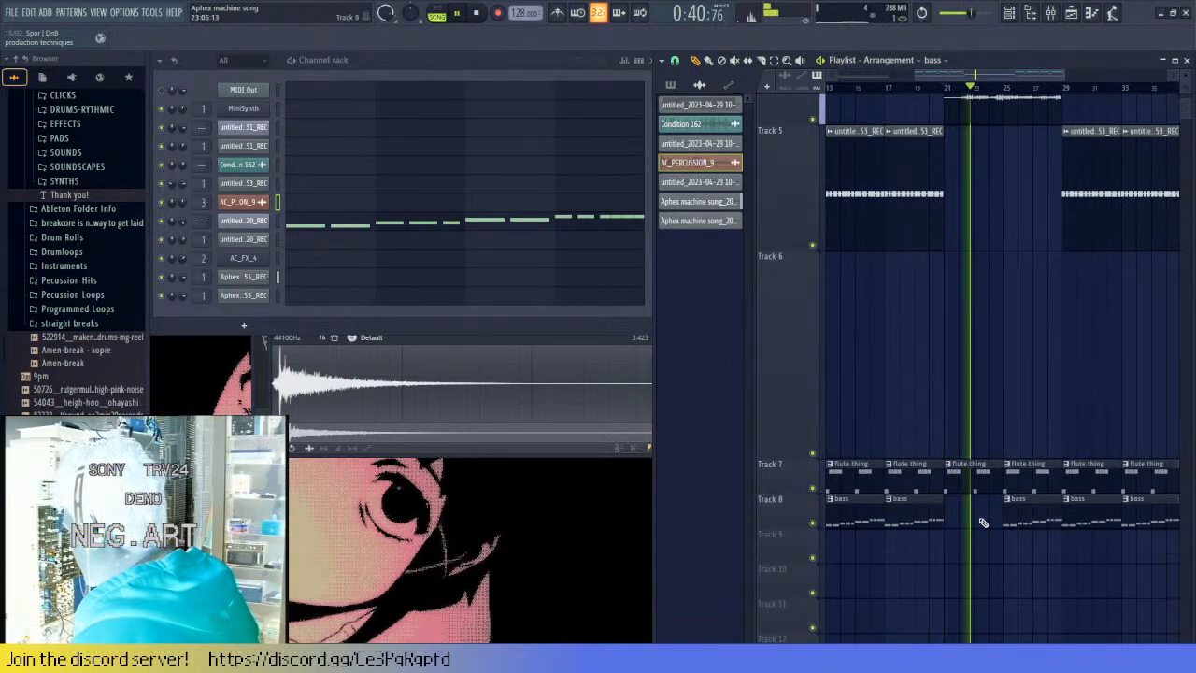
left_click(969, 511)
left_click(427, 221)
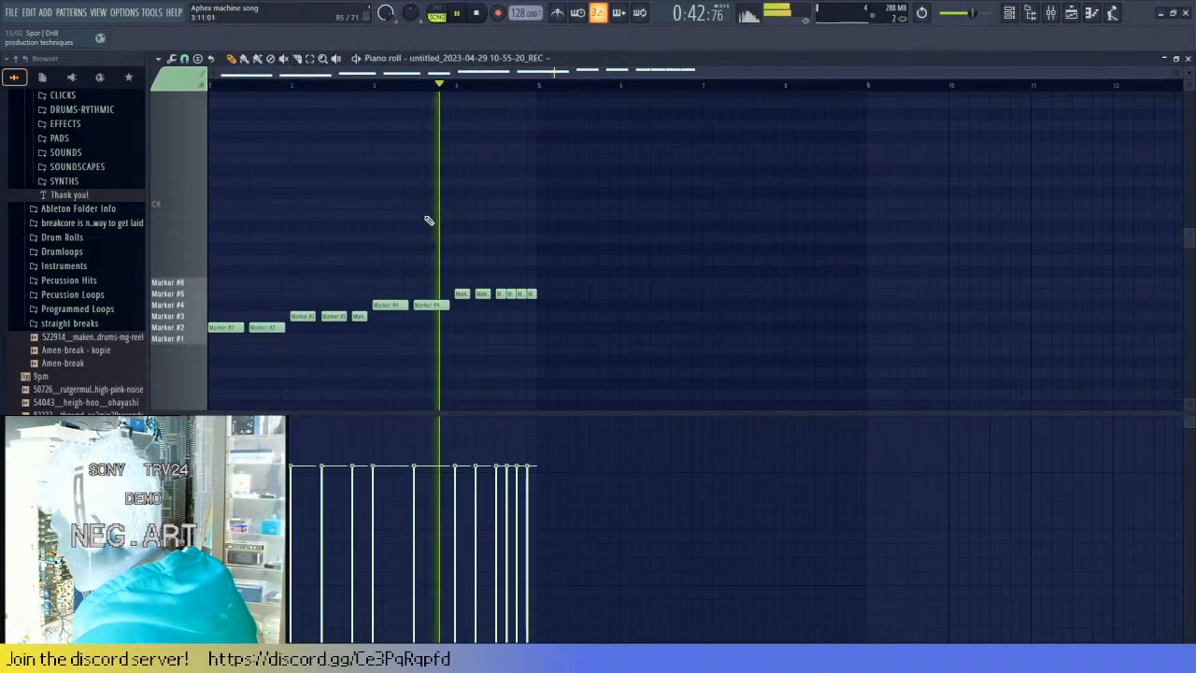
scroll(219, 326, "up", 3)
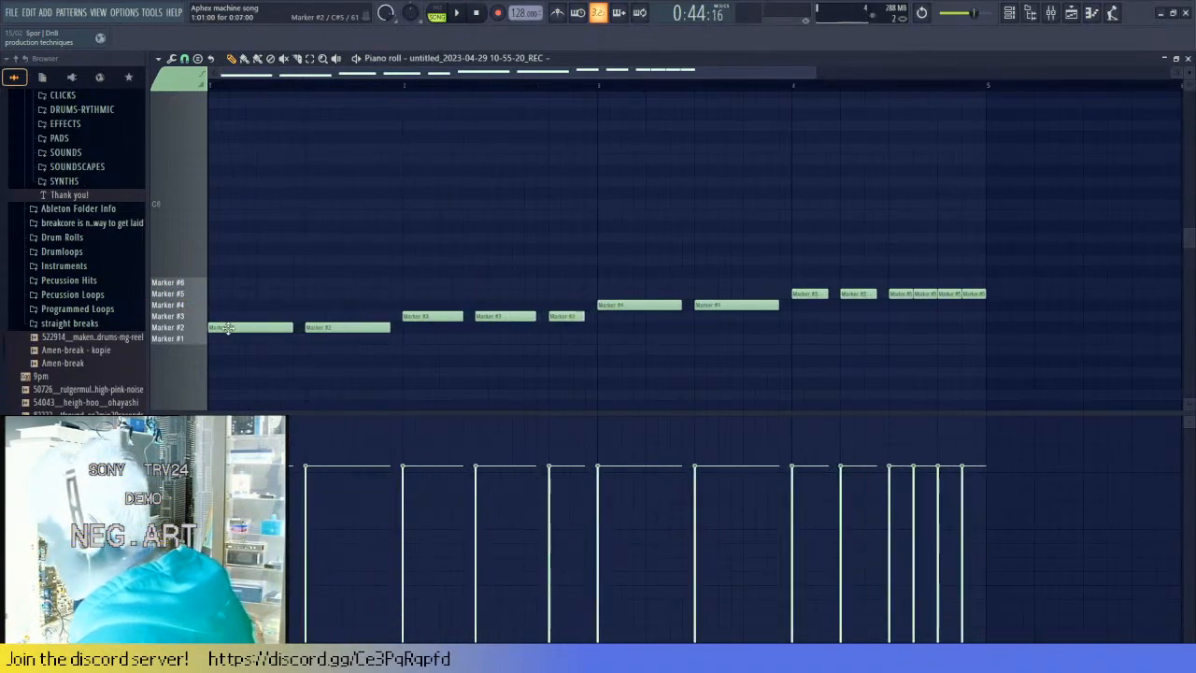
key("space")
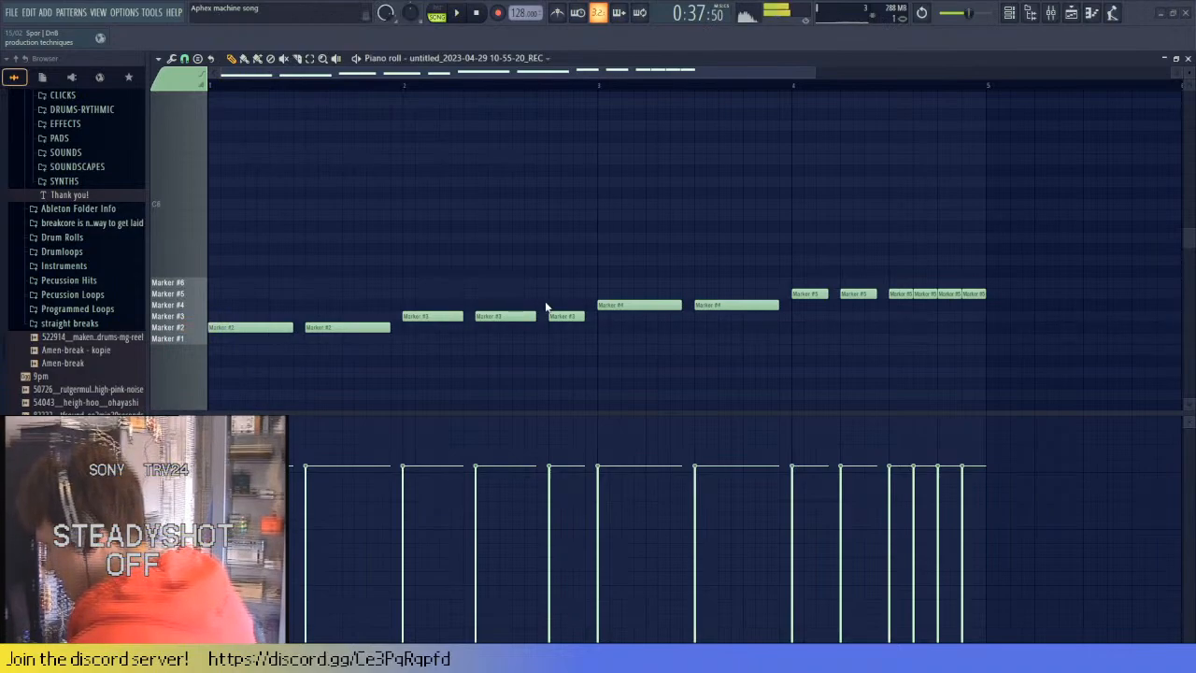
left_click(267, 329)
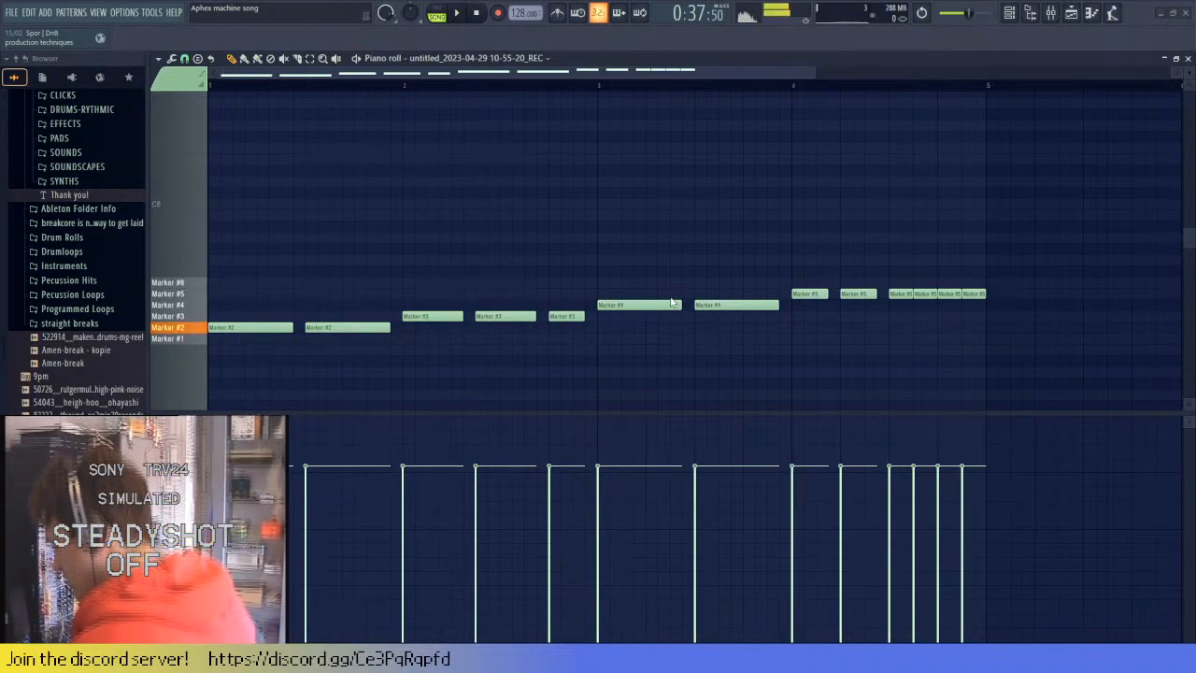
key("space")
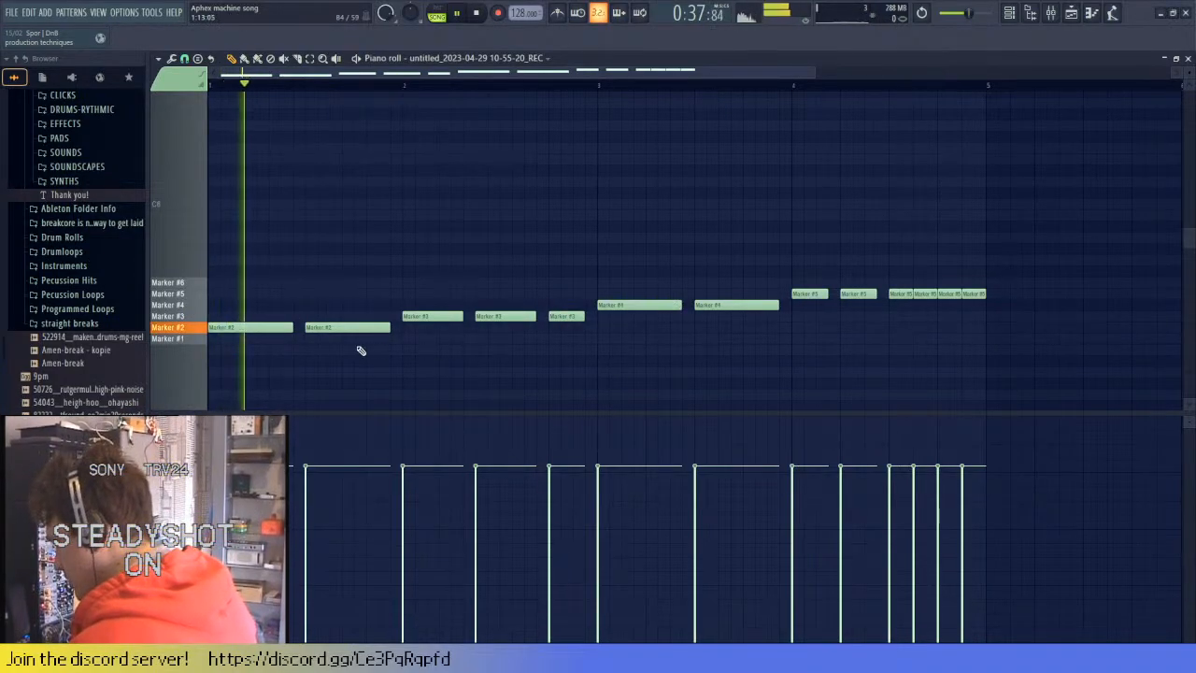
- Replace the repeated bass notes in pattern bars 1 and 2 with one sustained 15-step note per bar on Marker #2 and Marker #3
right_click(352, 329)
mouse_move(291, 329)
left_mouse_down()
mouse_move(422, 342)
mouse_move(392, 346)
left_mouse_up()
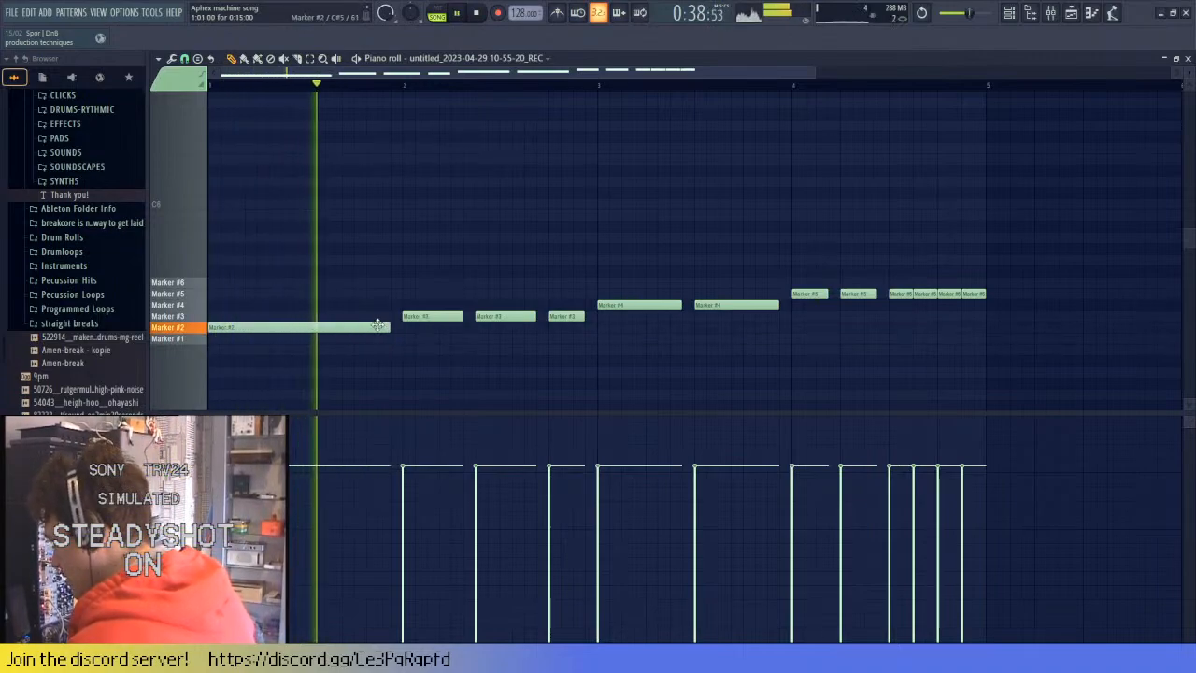
right_click(416, 317)
right_click(566, 317)
right_click(505, 317)
left_click(421, 315)
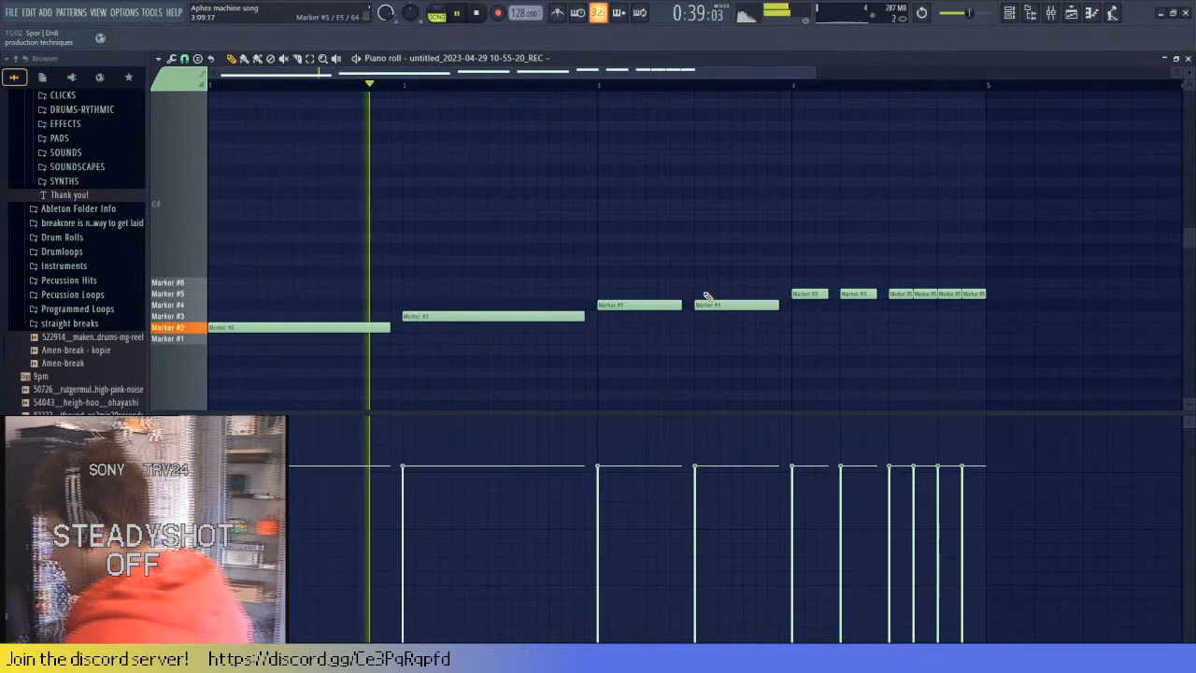
- Replace the repeated bass notes in pattern bars 3 and 4 with one sustained note per bar on Marker #4 and Marker #5
right_click(666, 306)
right_click(703, 306)
key("space")
key("space")
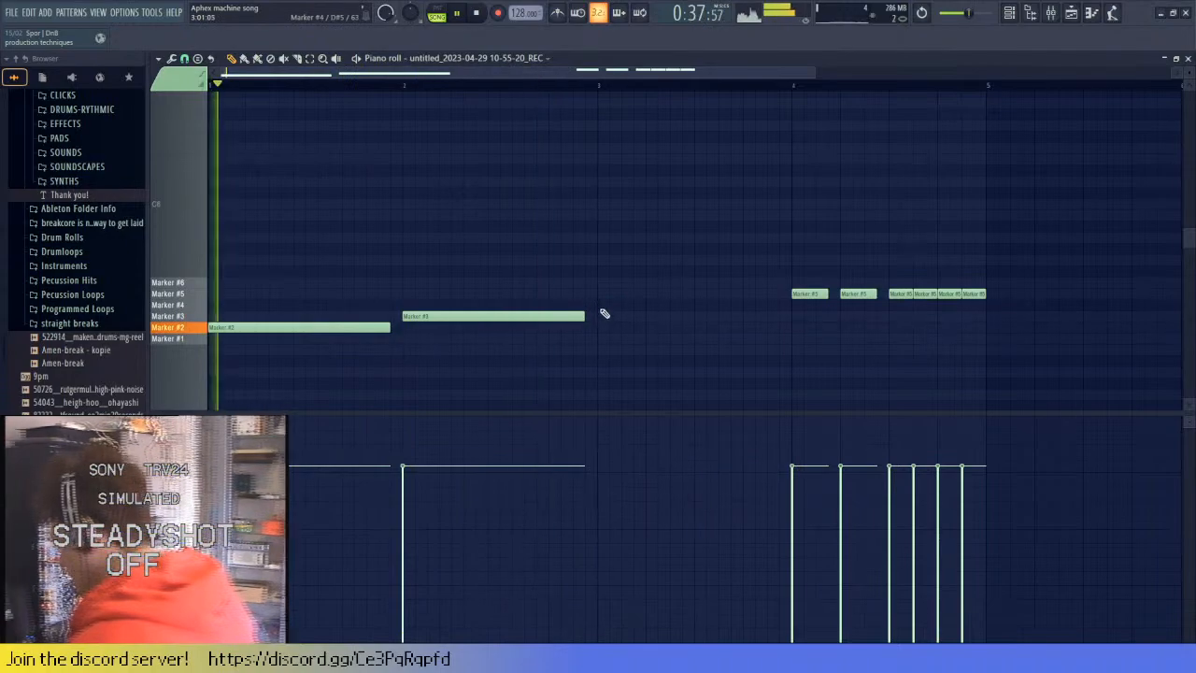
left_click(604, 305)
right_click(810, 295)
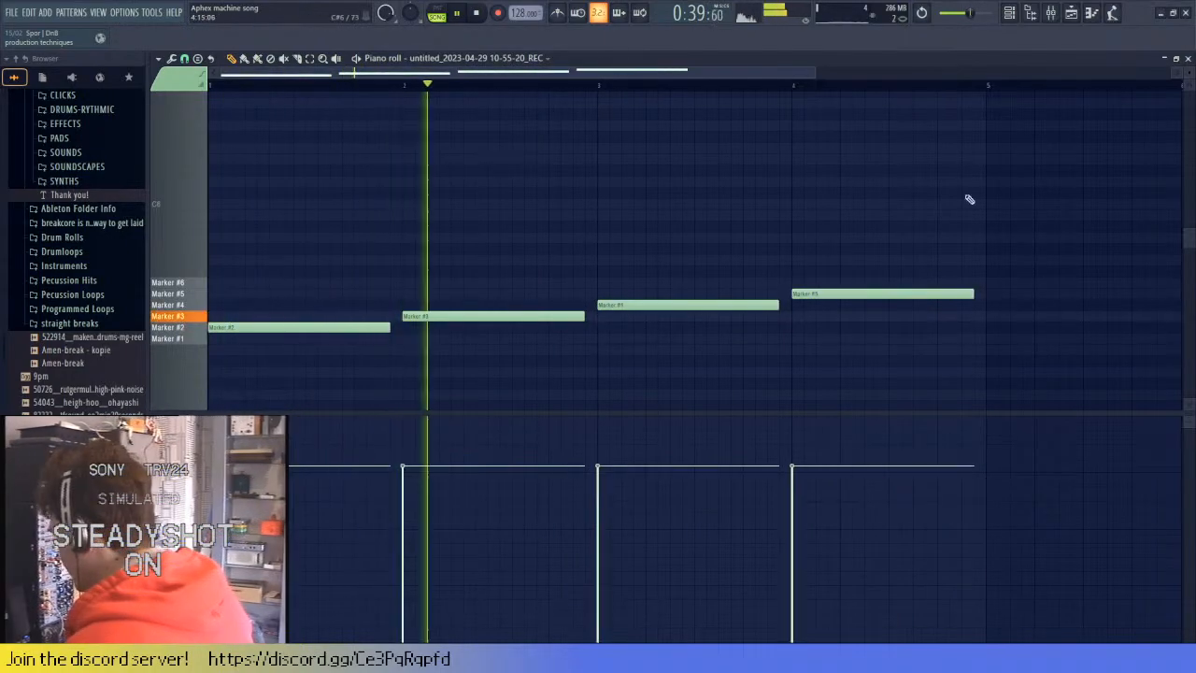
- Audition the sustained bass line against the arrangement from bar 21, following it in both the piano roll and the playlist
key("F7")
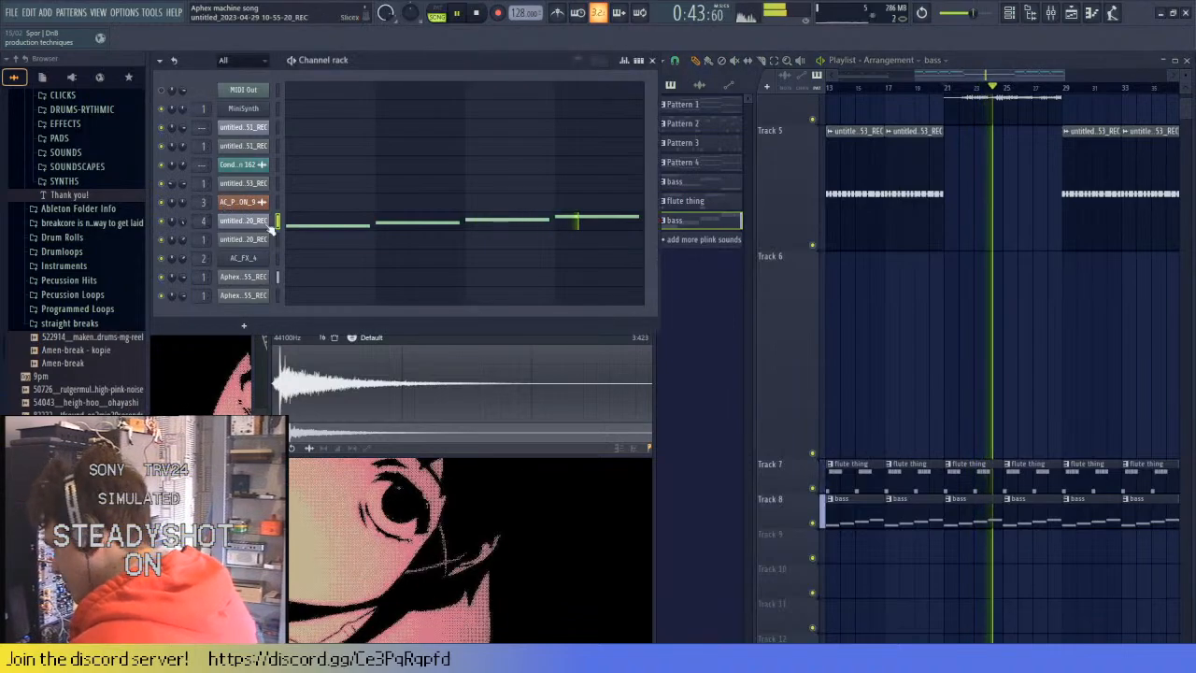
key("space")
left_click(470, 224)
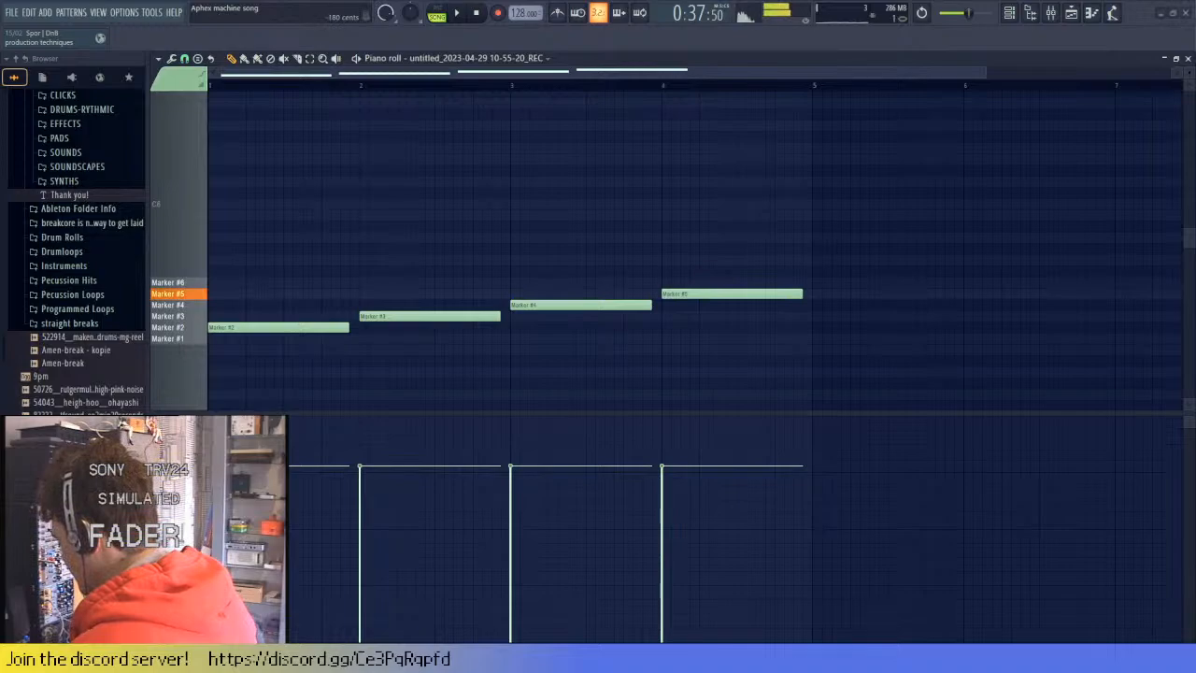
key("space")
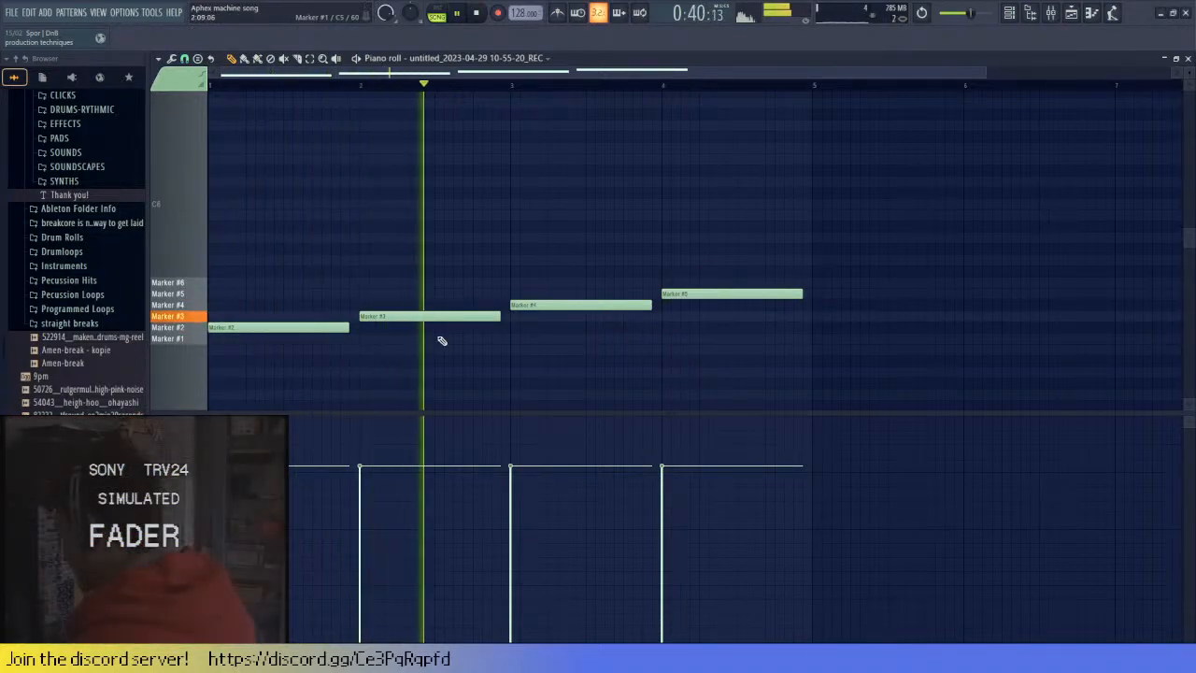
left_click(1188, 59)
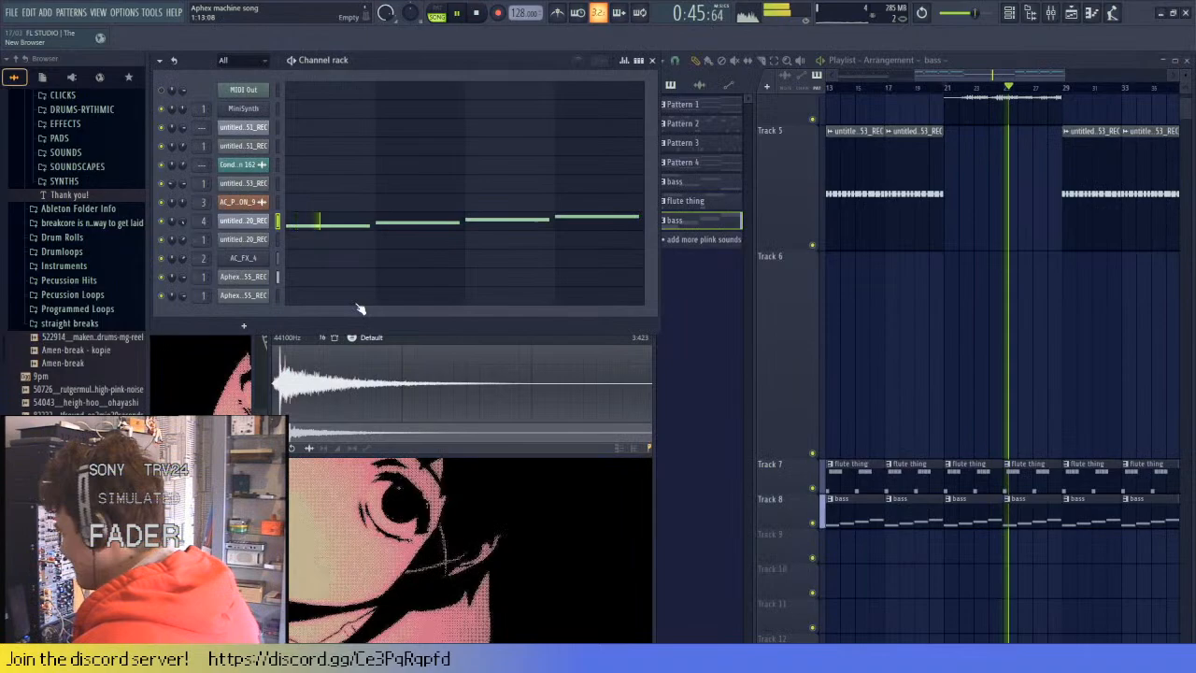
key("space")
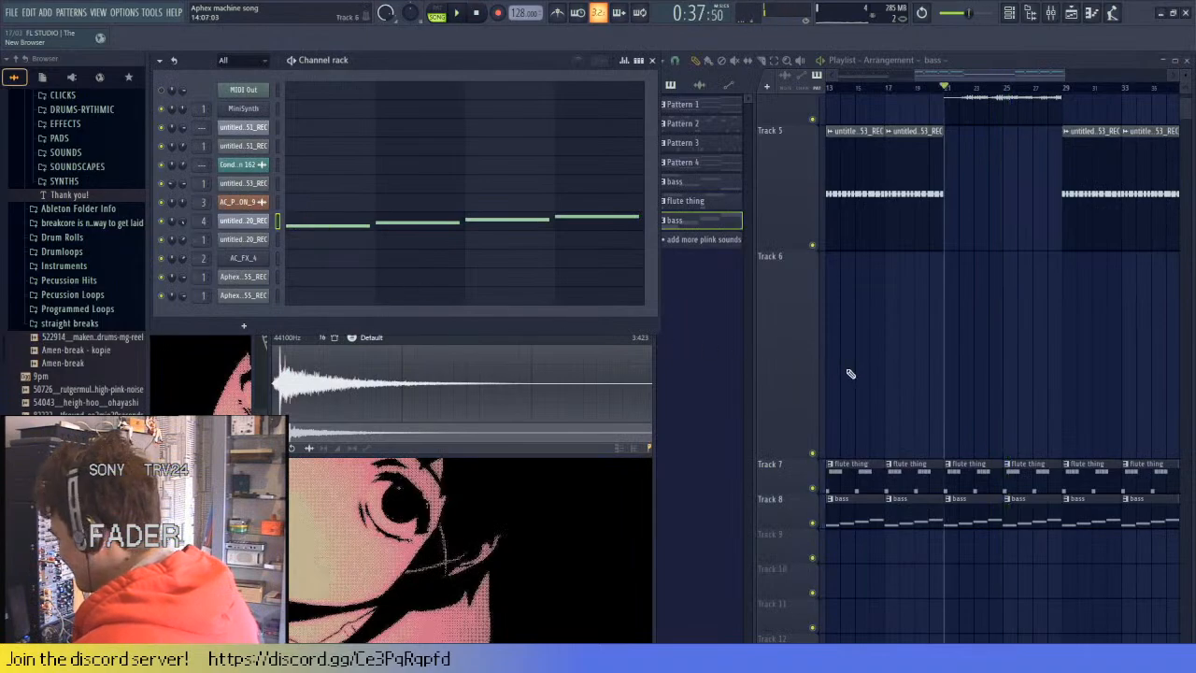
- Restore the original notes of the bass pattern and make the bar 21 bass clip a unique pattern
scroll(913, 507, "down", 2)
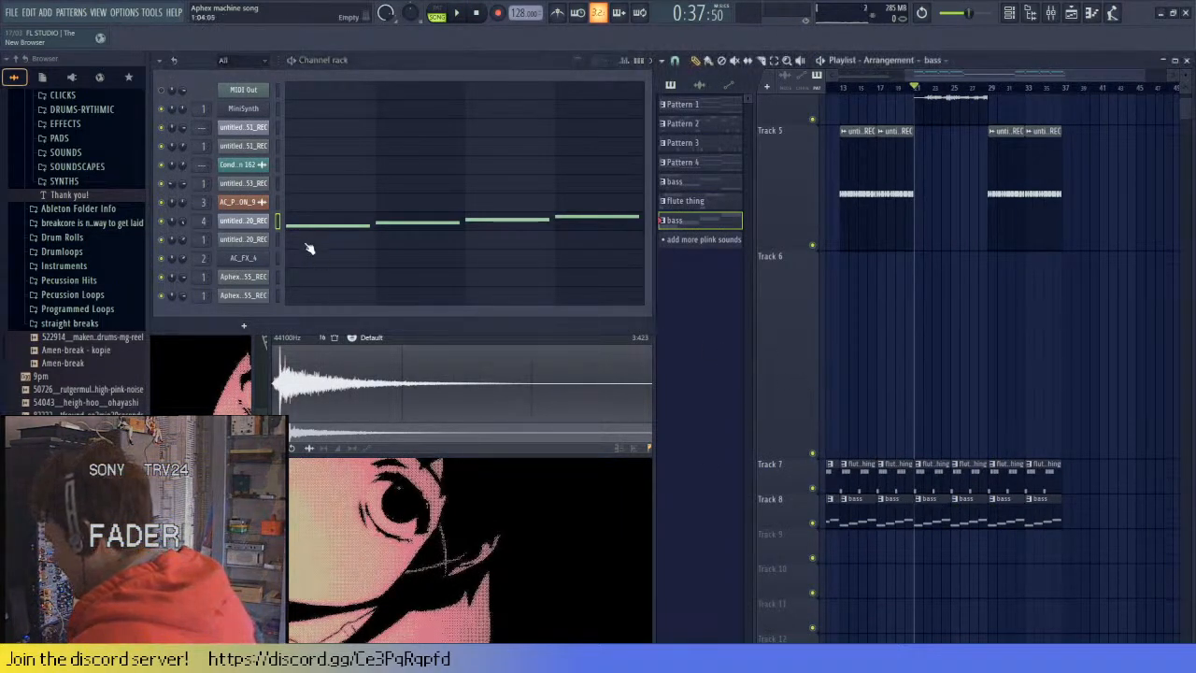
left_click(245, 222)
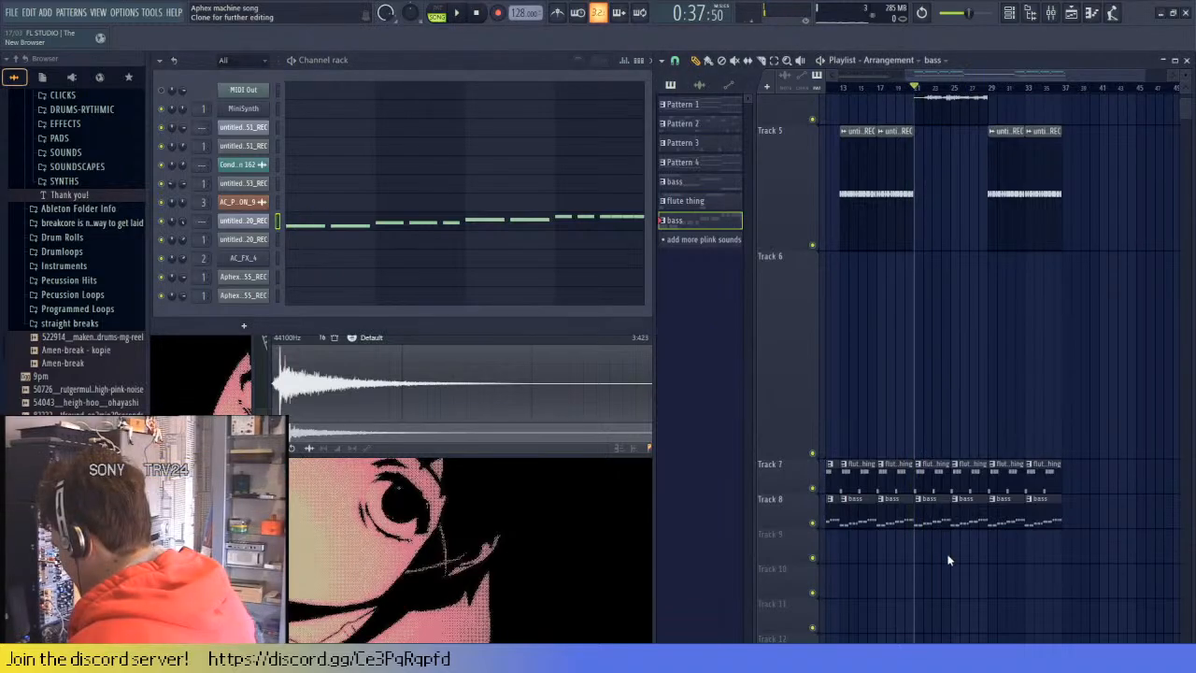
left_click(920, 498)
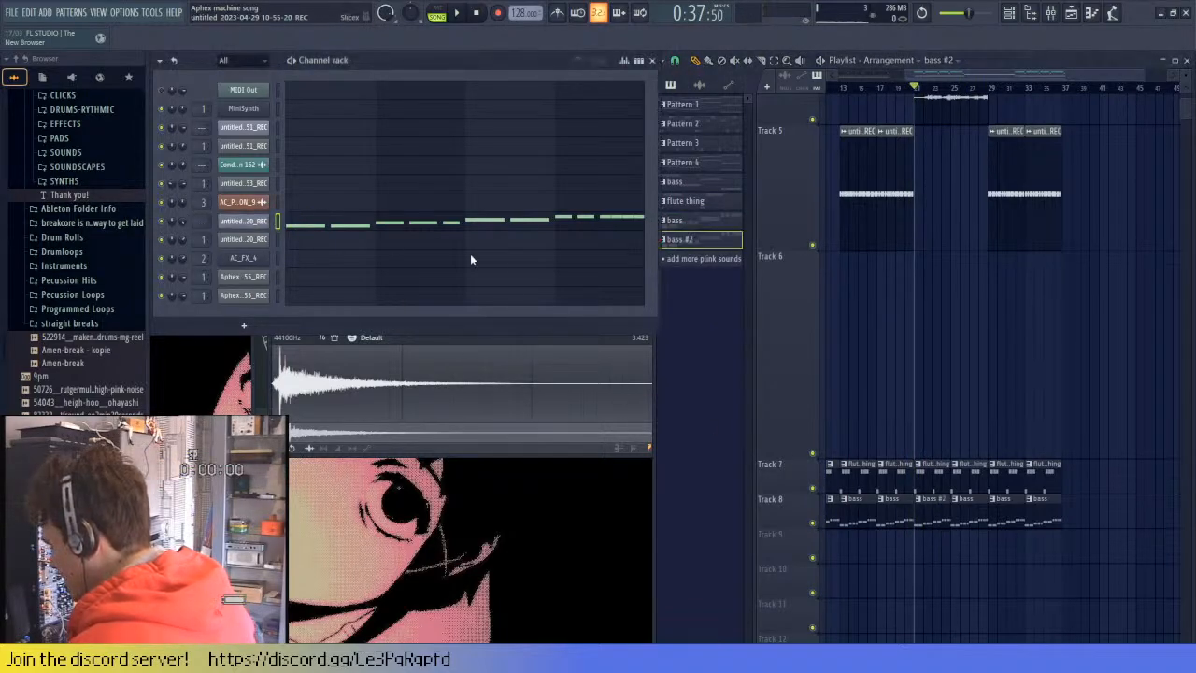
- Use the sustained notes in the bass #2 pattern, place another bass #2 clip at bar 25 and audition from bar 21
key("space")
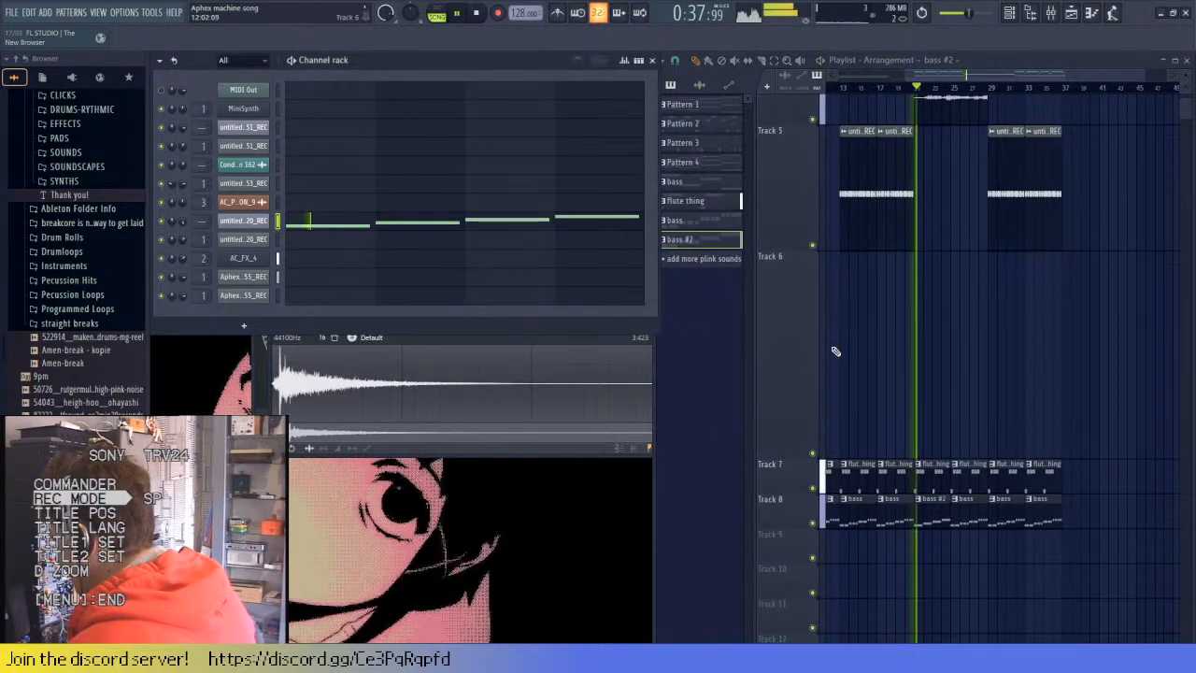
left_click(968, 518)
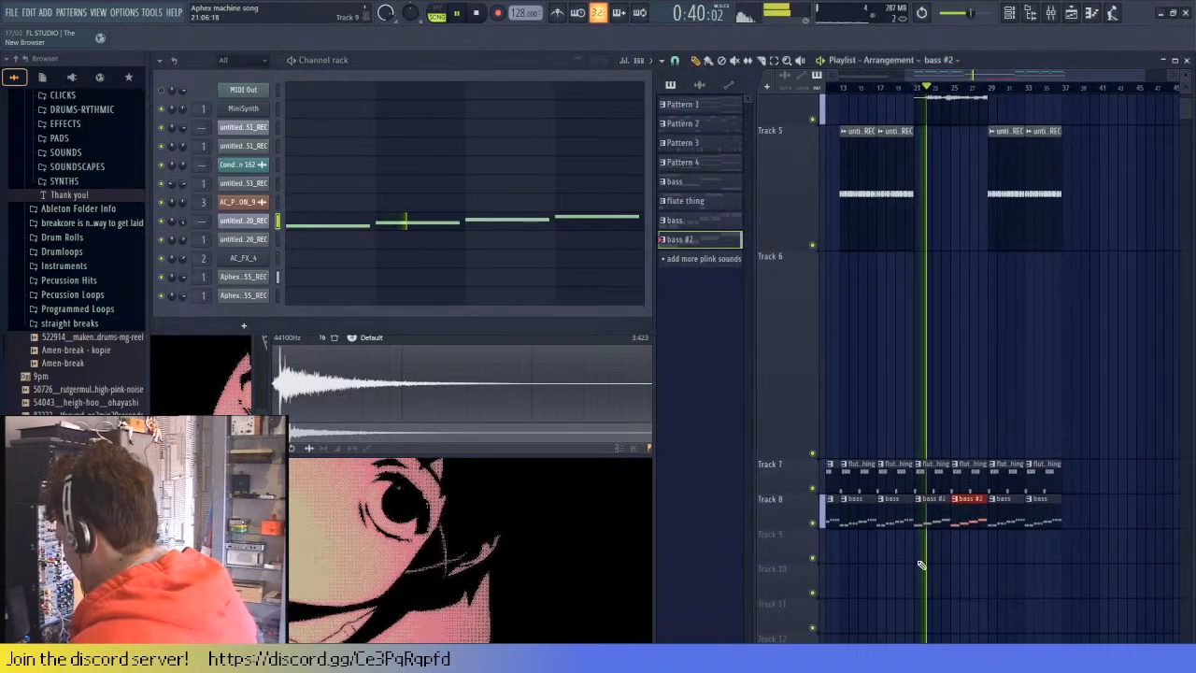
key("space")
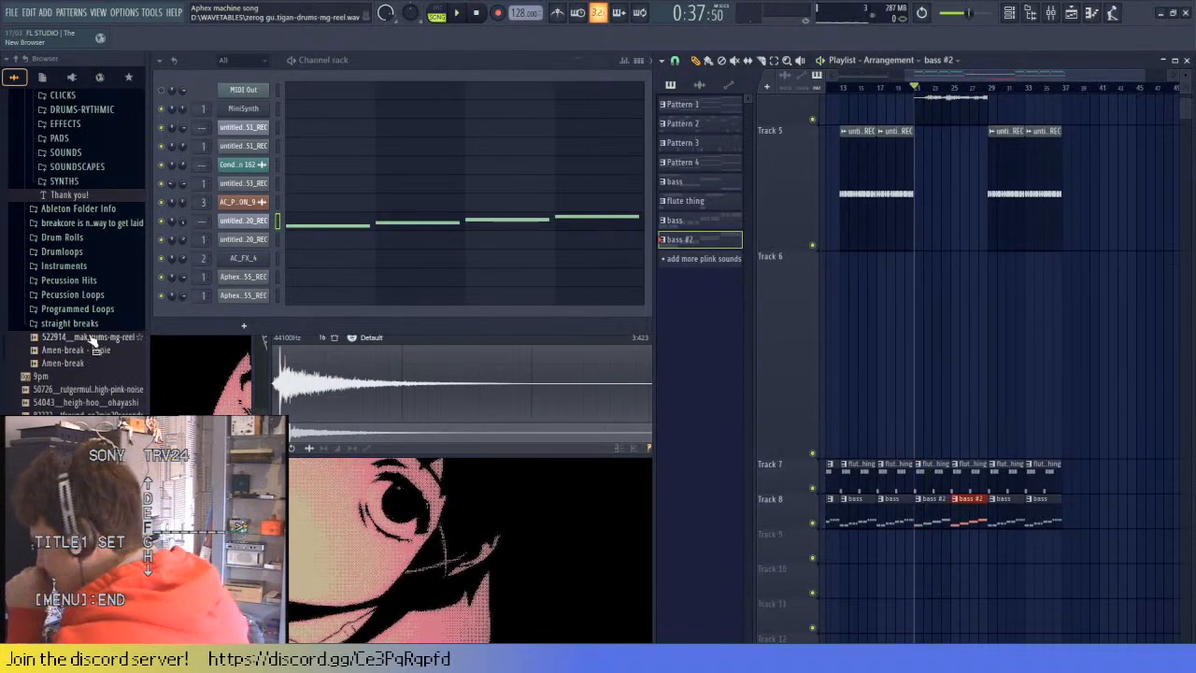
- Collapse the A2B2 sample pack and zerog guy folders and browse the sample library up to its first folders
scroll(91, 342, "up", 3)
left_click(77, 240)
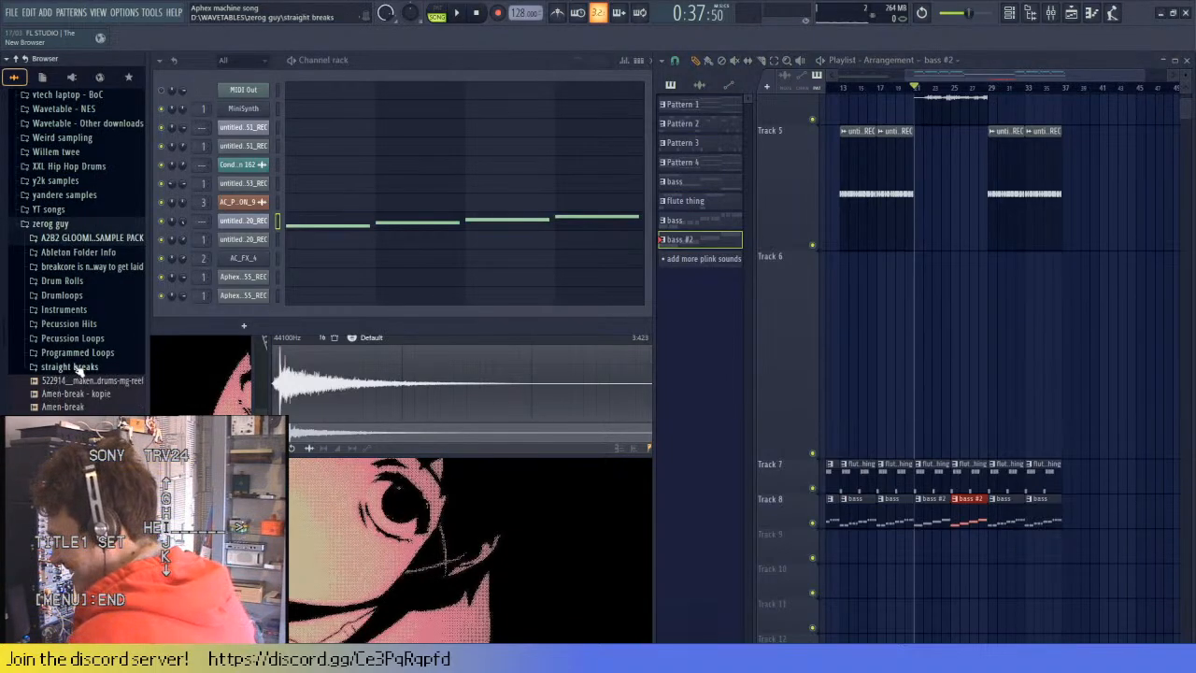
left_click(62, 229)
scroll(84, 271, "up", 6)
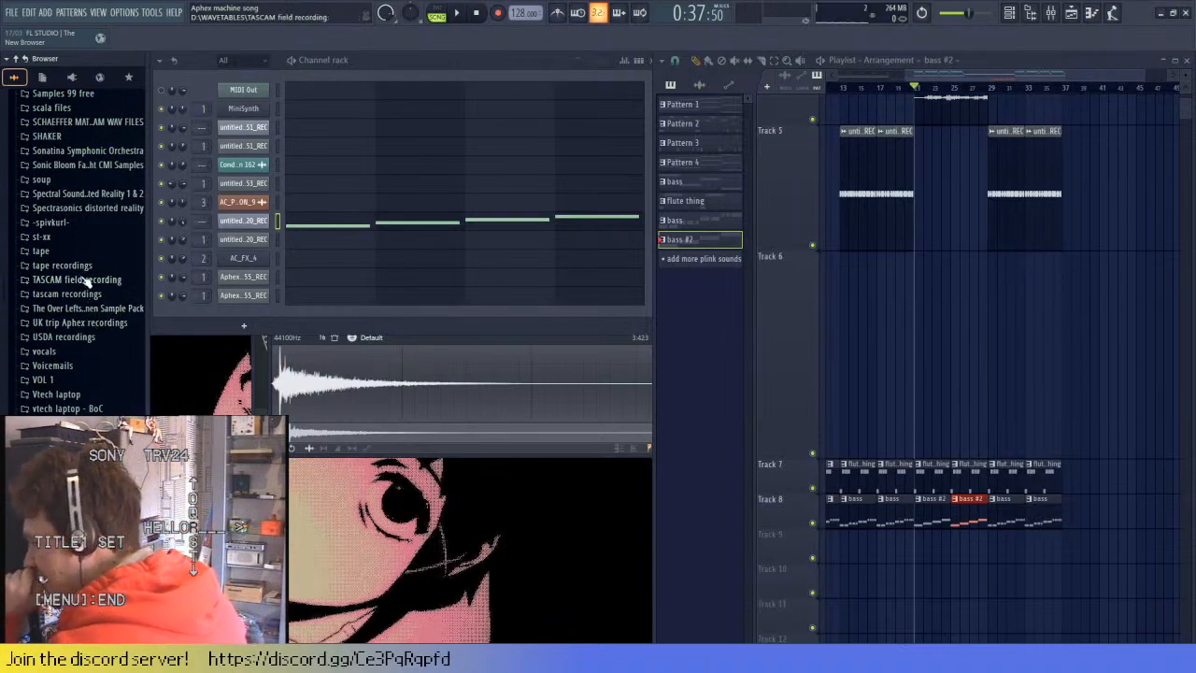
scroll(86, 281, "up", 4)
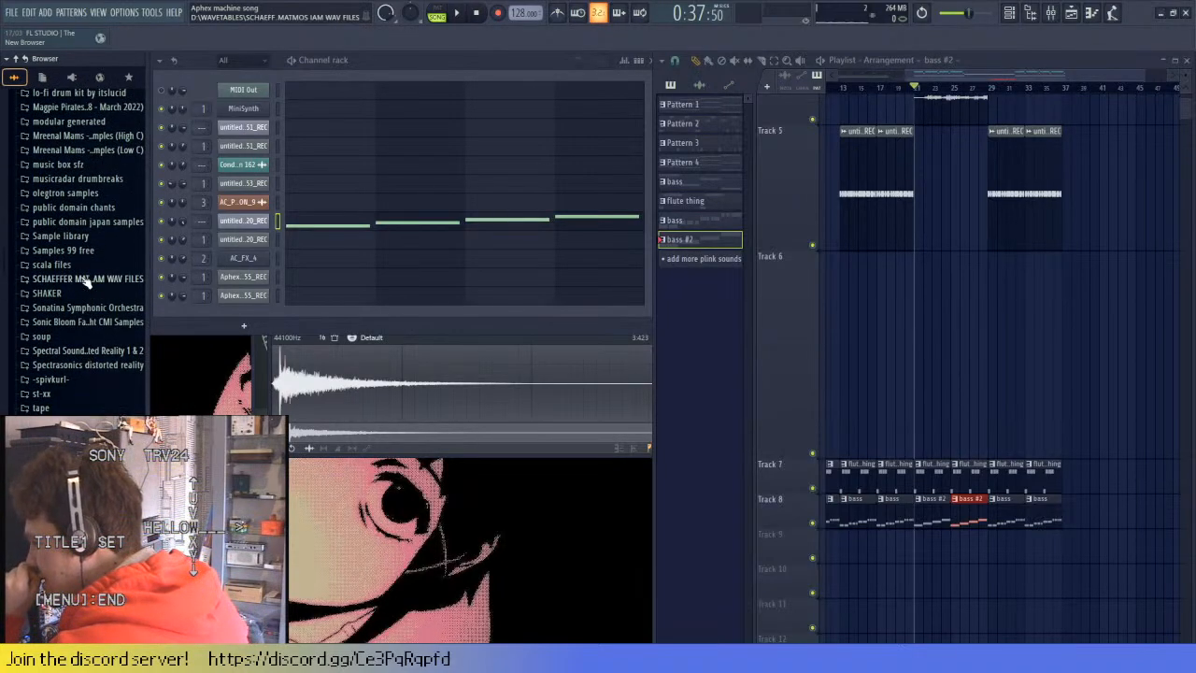
scroll(86, 282, "up", 2)
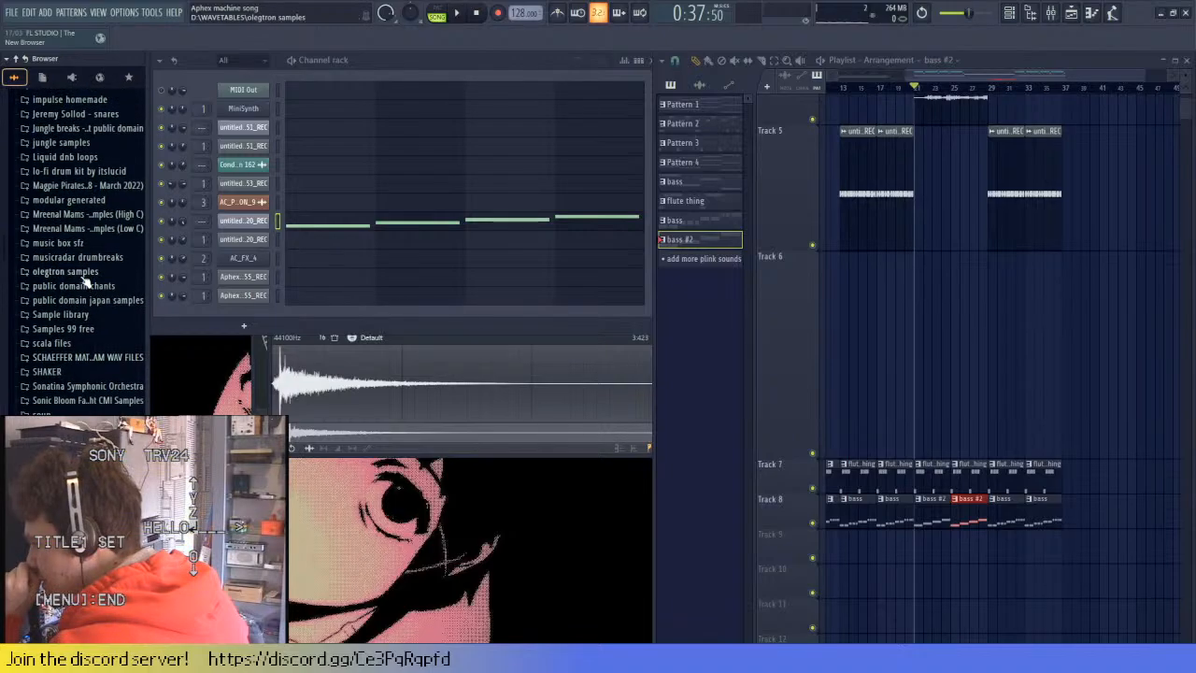
scroll(85, 281, "up", 2)
scroll(86, 281, "up", 4)
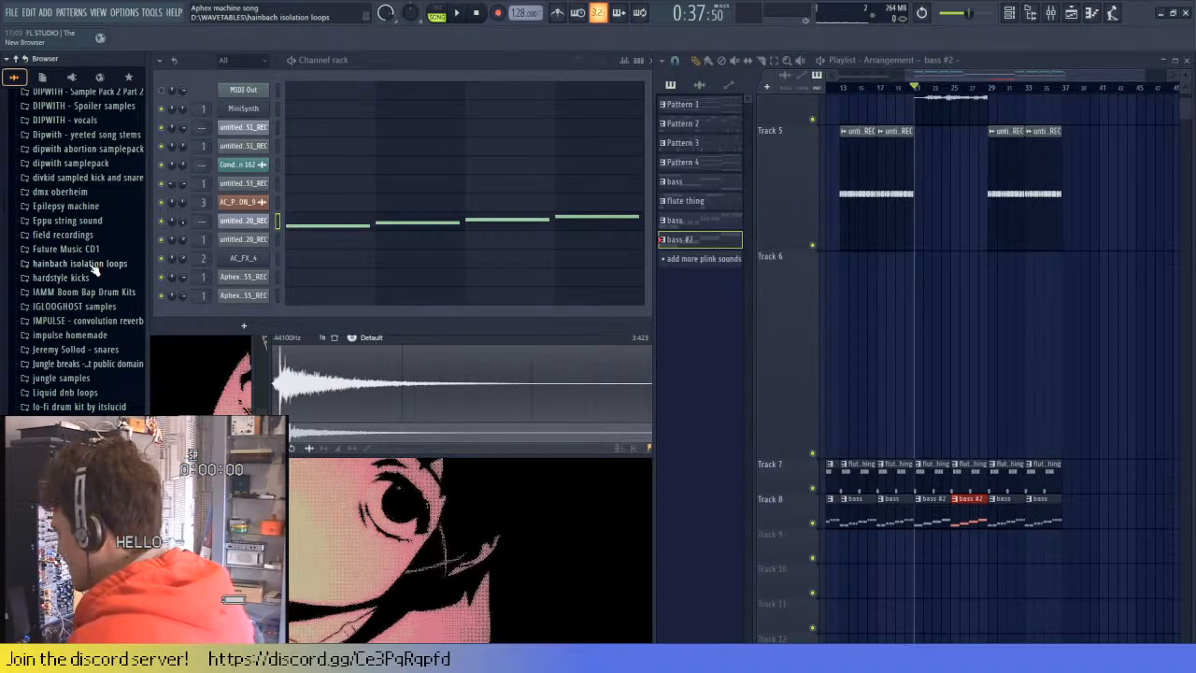
scroll(86, 269, "up", 2)
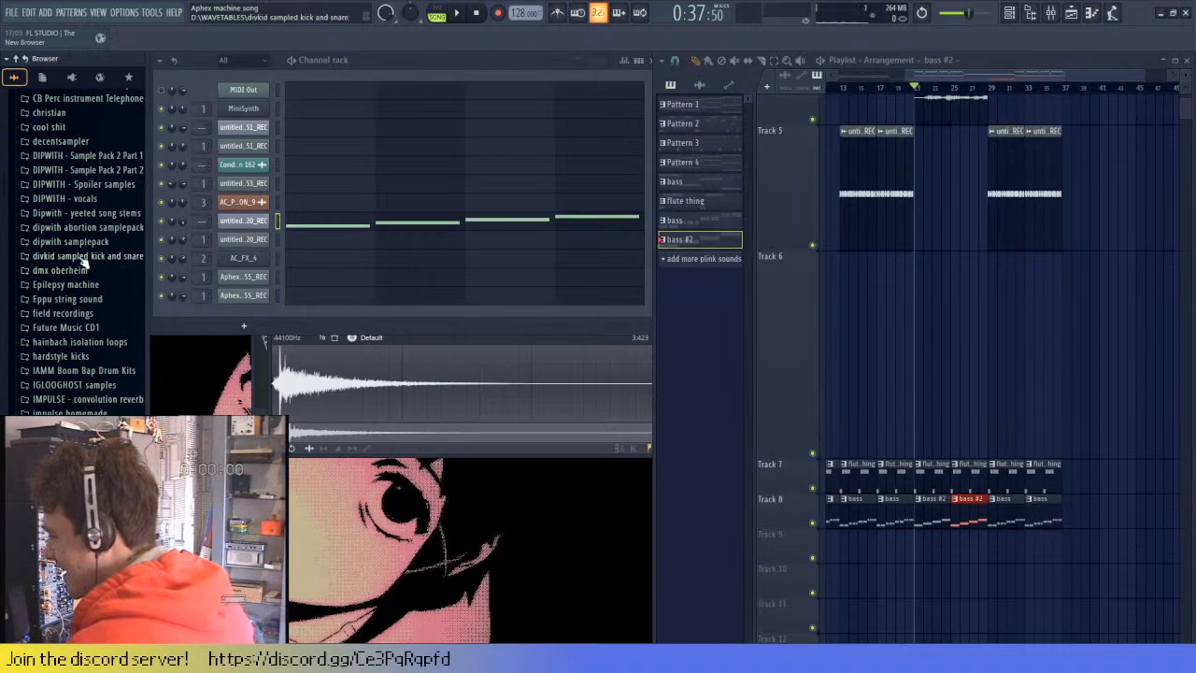
scroll(84, 264, "up", 3)
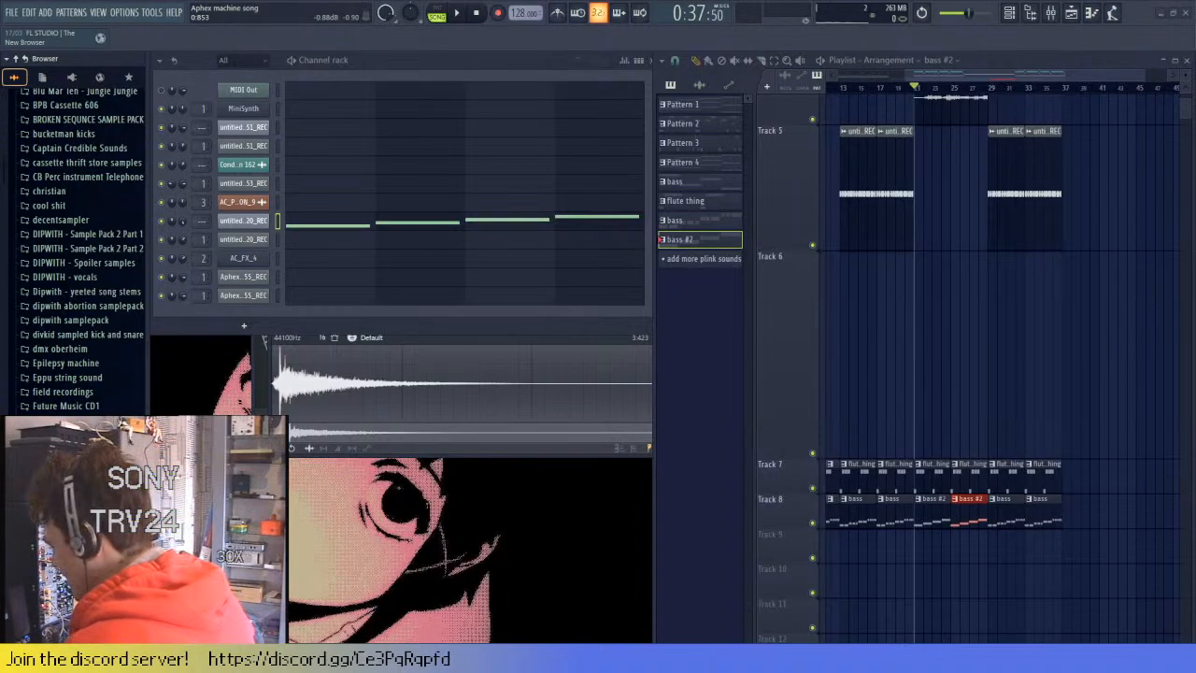
scroll(88, 373, "up", 4)
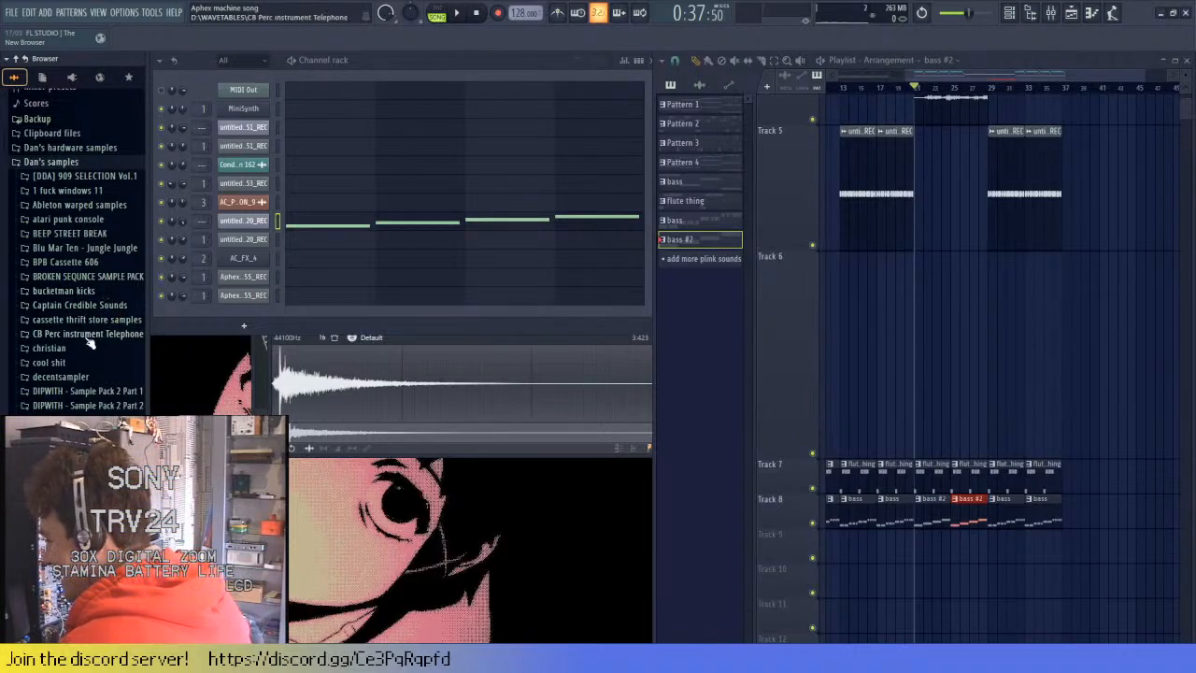
- Look through the sample library's folder list again, down towards the zerog guy folder and back to IGLOOGHOST samples
scroll(90, 343, "down", 4)
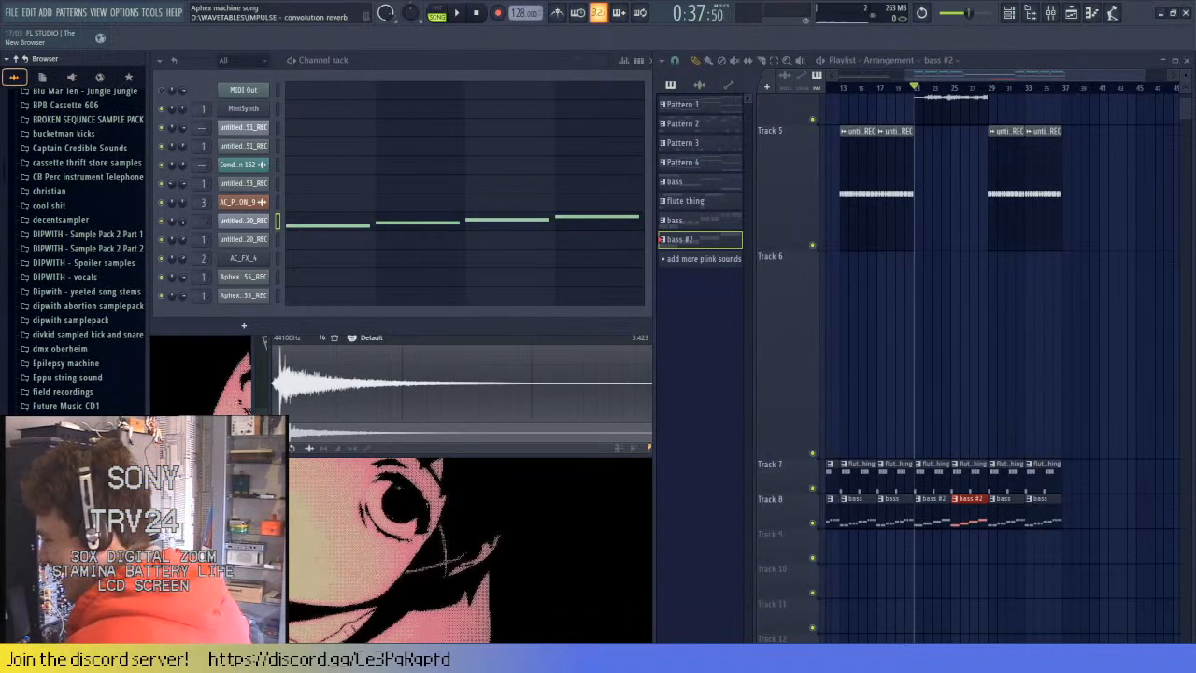
scroll(90, 343, "down", 4)
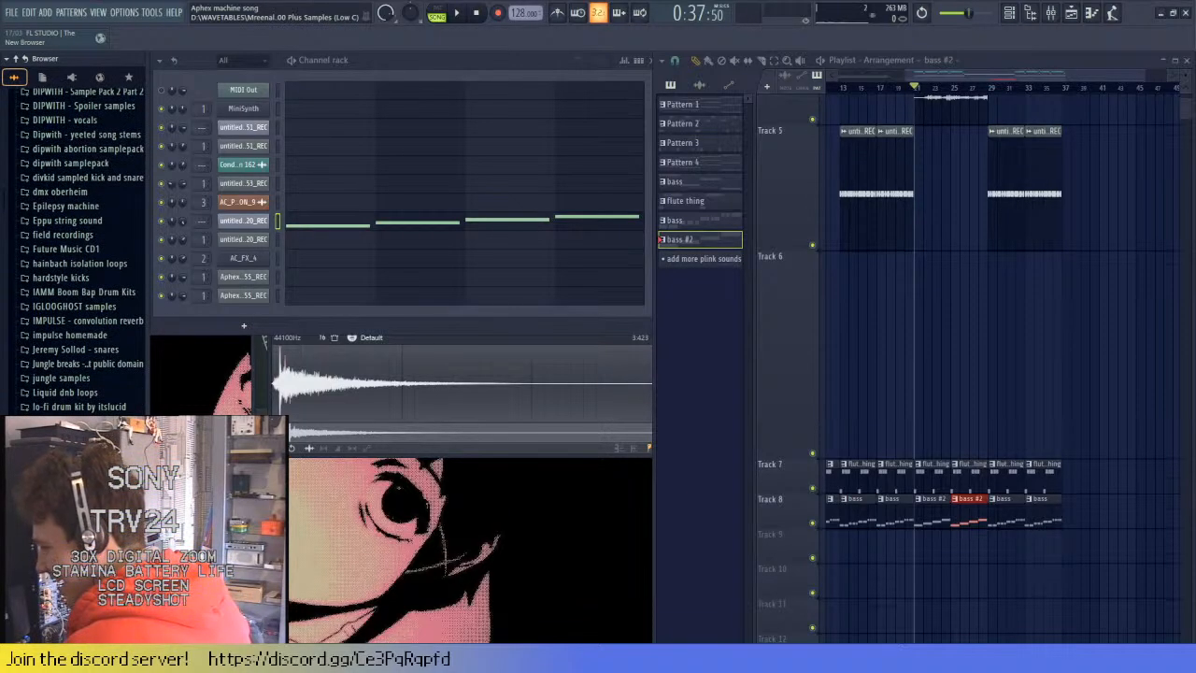
scroll(89, 343, "down", 2)
scroll(90, 343, "down", 4)
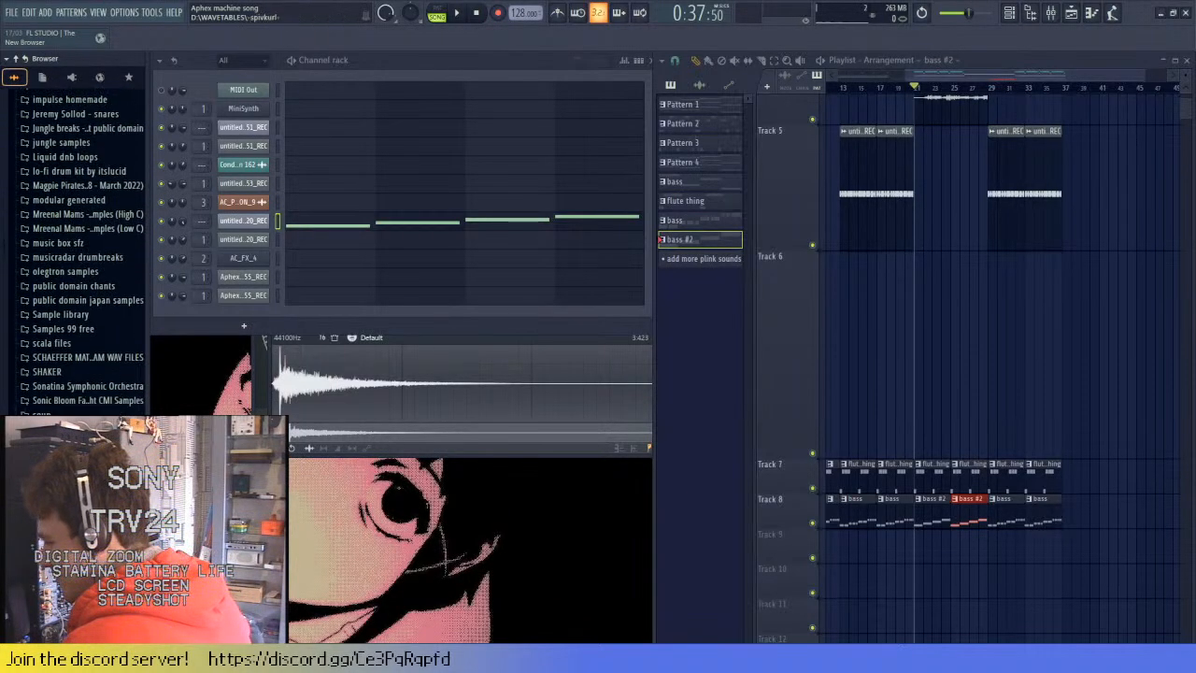
scroll(89, 343, "down", 2)
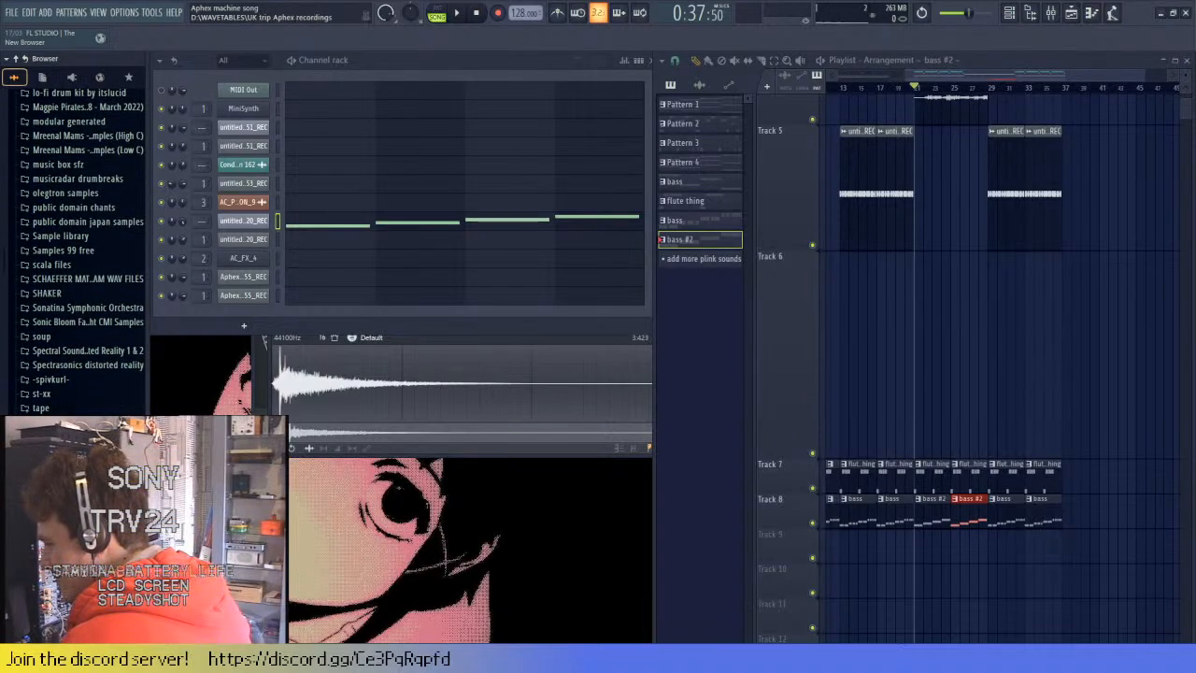
scroll(90, 343, "down", 2)
scroll(90, 343, "down", 4)
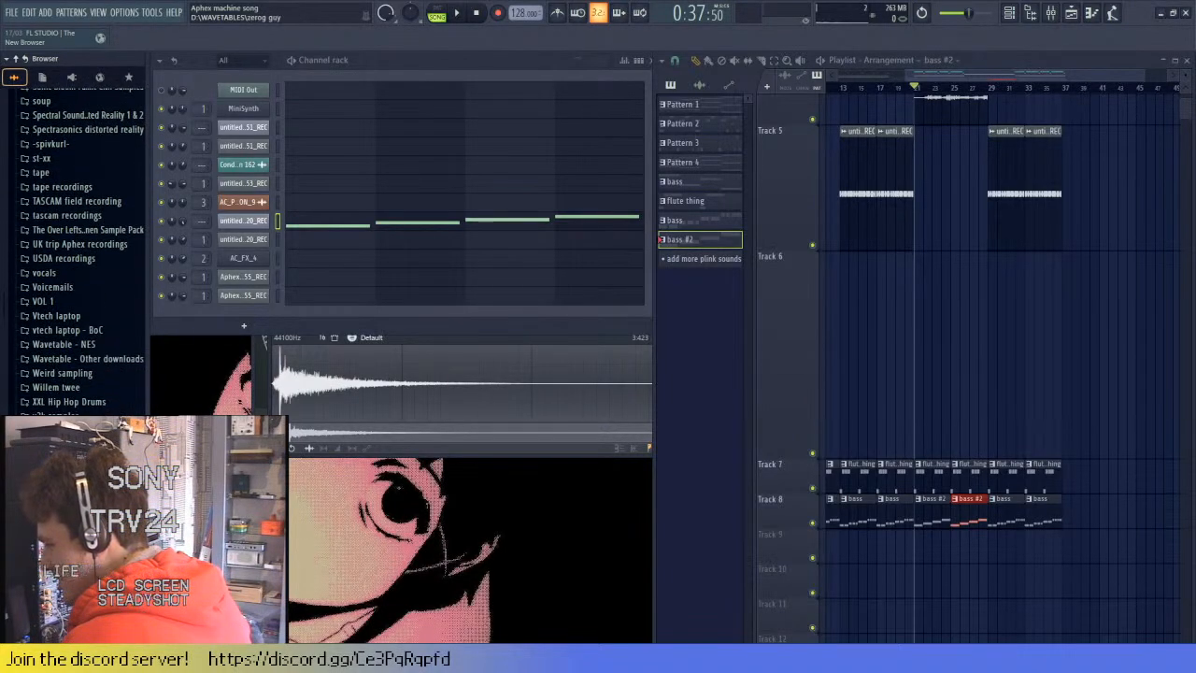
scroll(89, 343, "up", 2)
scroll(89, 343, "up", 2)
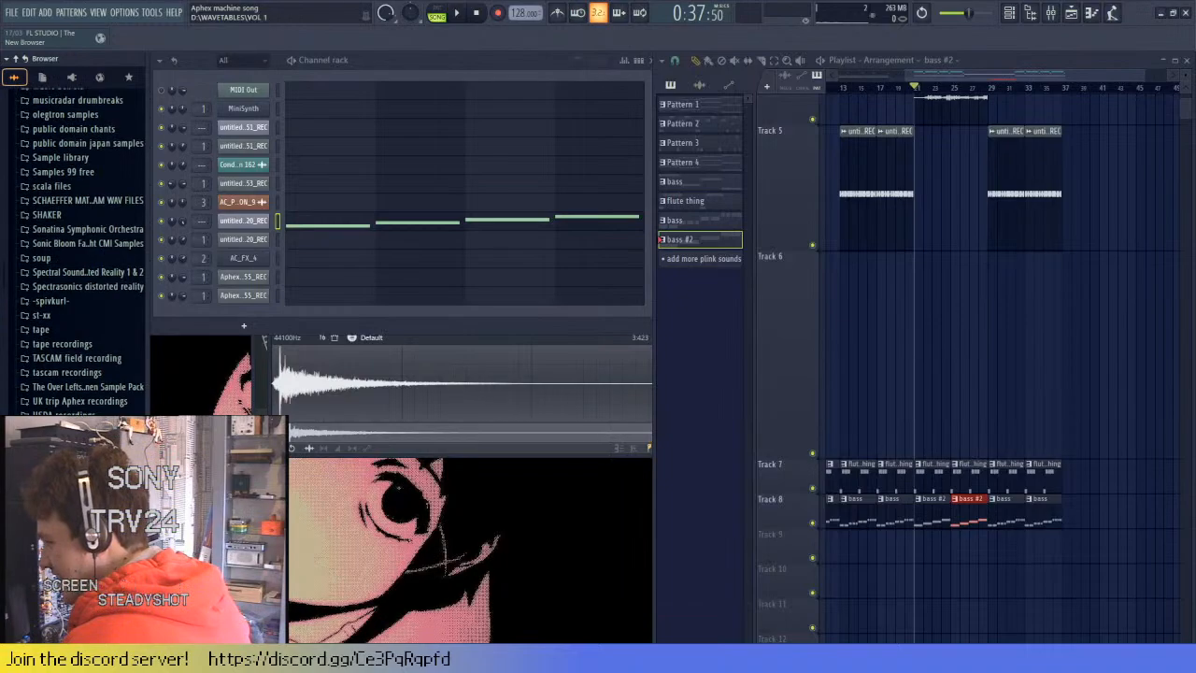
scroll(90, 343, "up", 2)
scroll(90, 343, "up", 4)
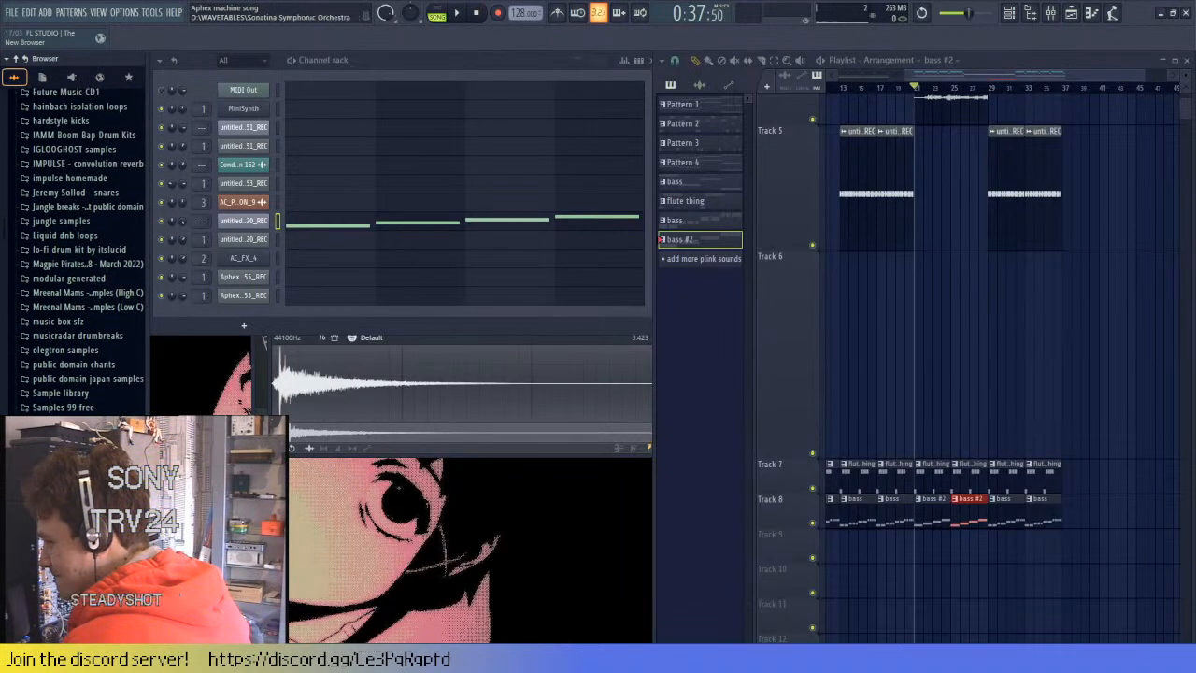
scroll(90, 343, "up", 2)
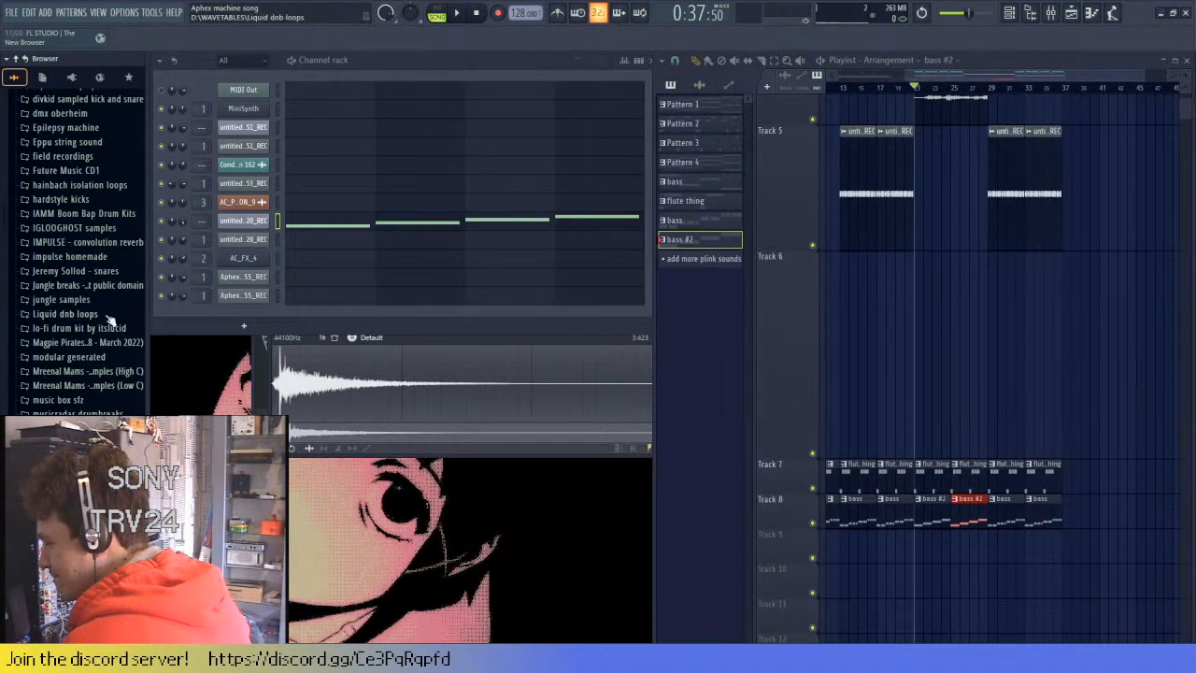
- Open the IGLOOGHOST_fx folder inside IGLOOGHOST samples and preview several of its loops and fills
left_click(104, 229)
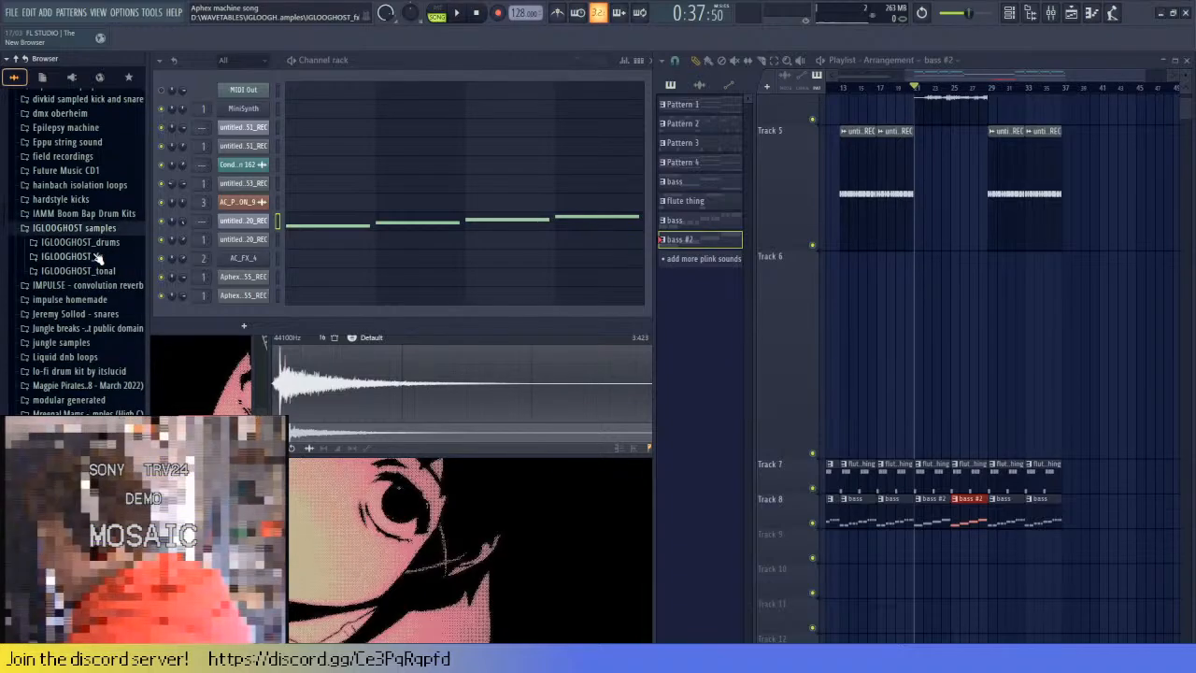
left_click(94, 256)
left_click(89, 296)
left_click(93, 309)
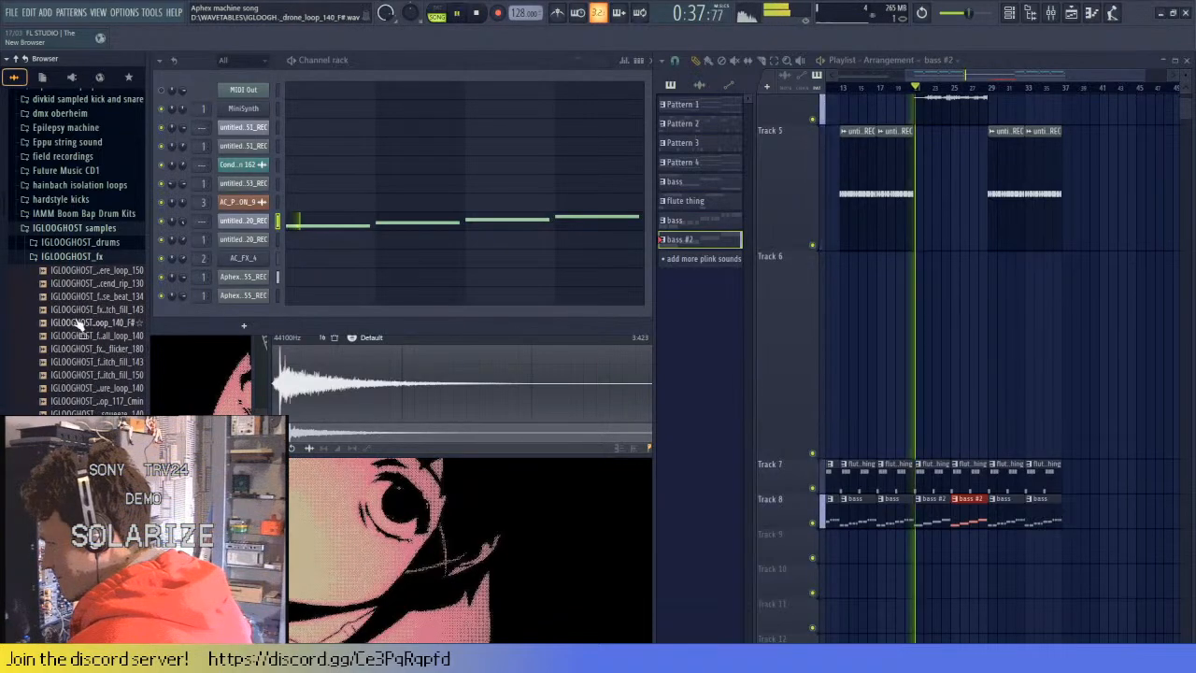
- Check the sample folders listed above IGLOOGHOST samples for other usable sounds
scroll(86, 261, "up", 3)
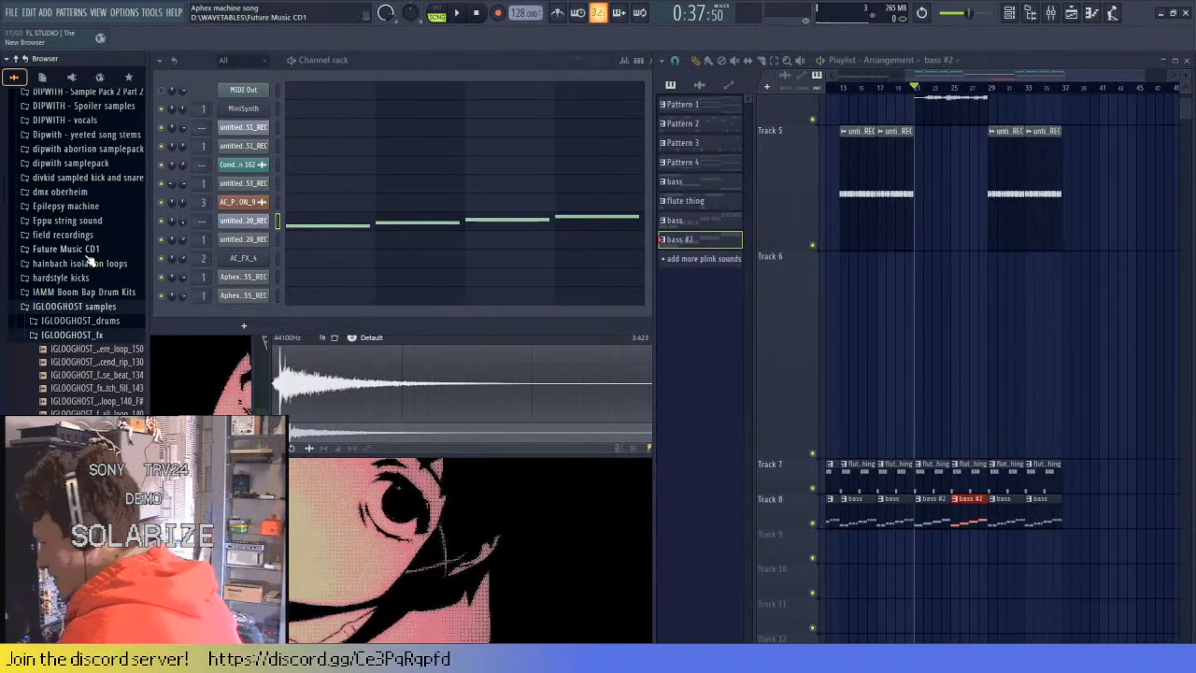
scroll(86, 261, "up", 3)
scroll(91, 317, "up", 10)
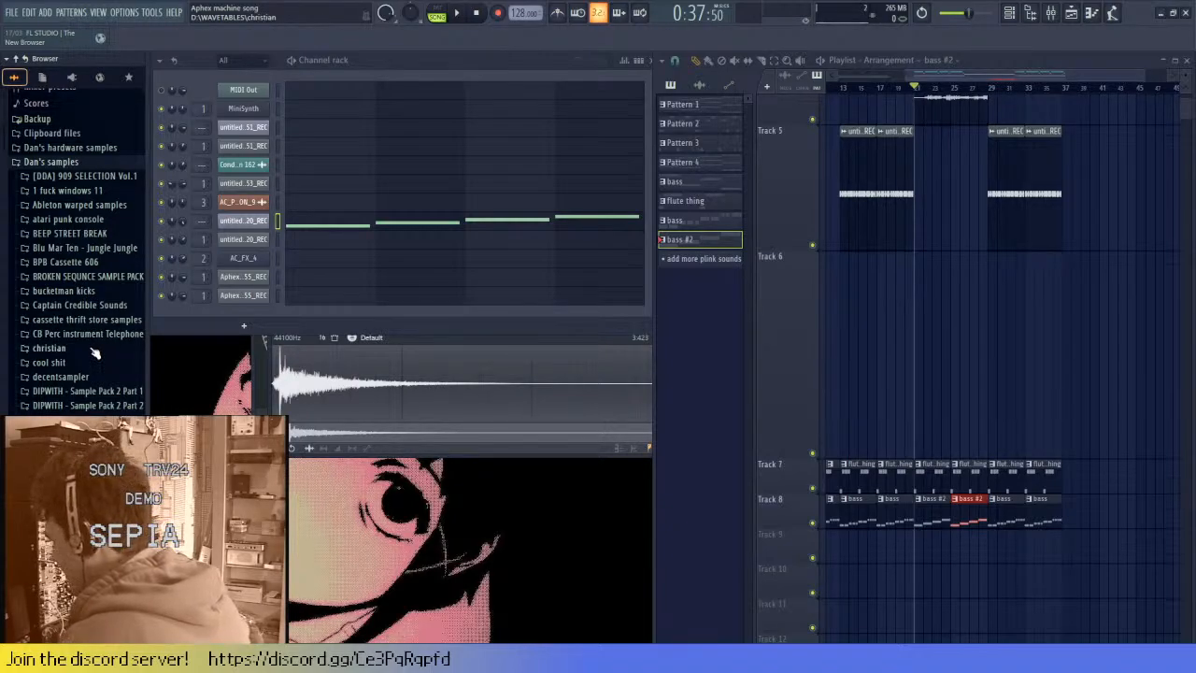
scroll(84, 341, "up", 3)
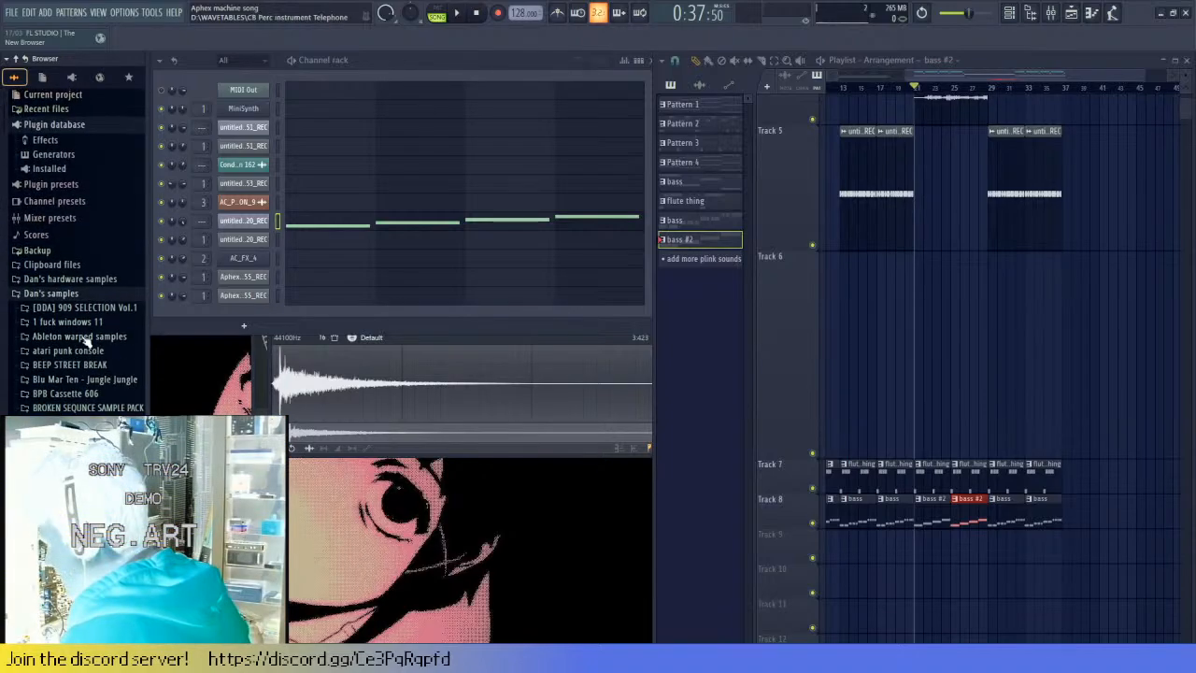
scroll(84, 342, "down", 7)
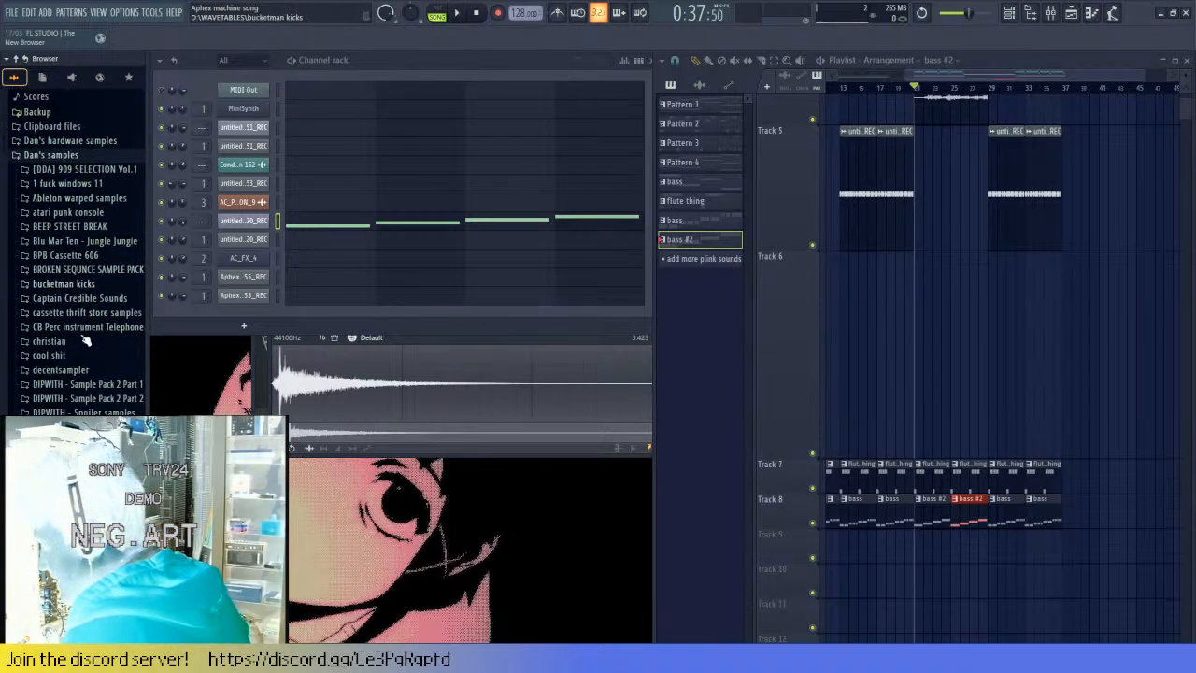
scroll(84, 337, "down", 1)
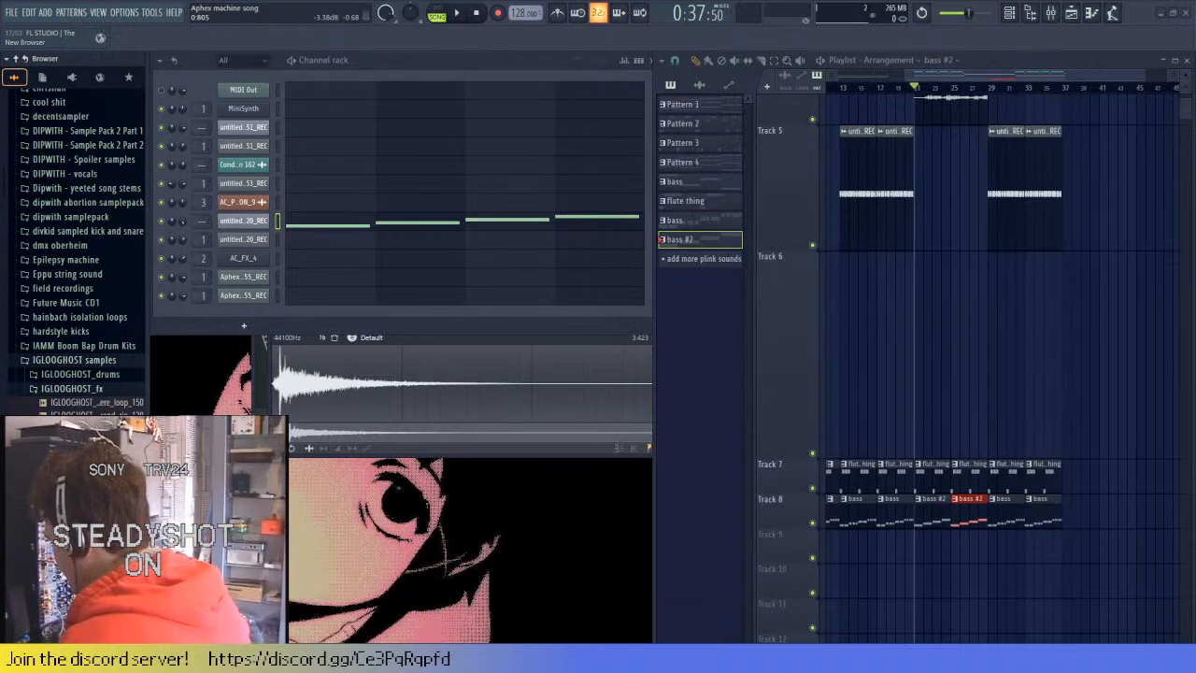
- Play the arrangement from bar 21 and delete the flute thing clip at bar 21 on Track 7
scroll(953, 272, "up", 1)
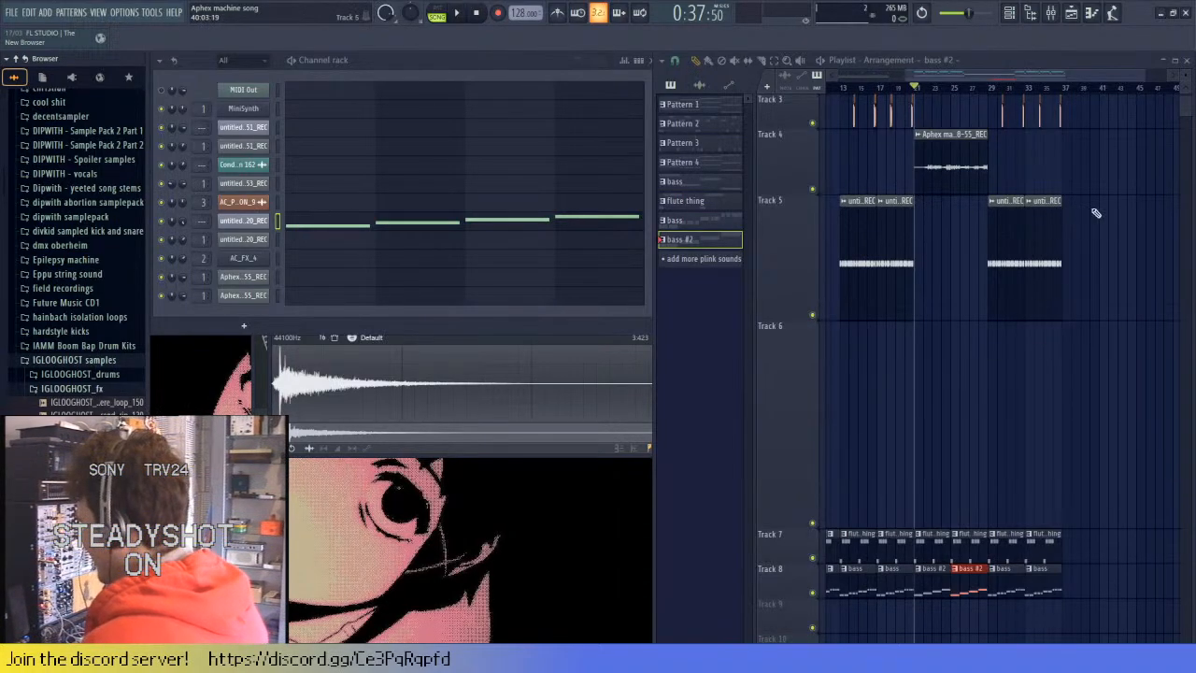
scroll(878, 509, "up", 2)
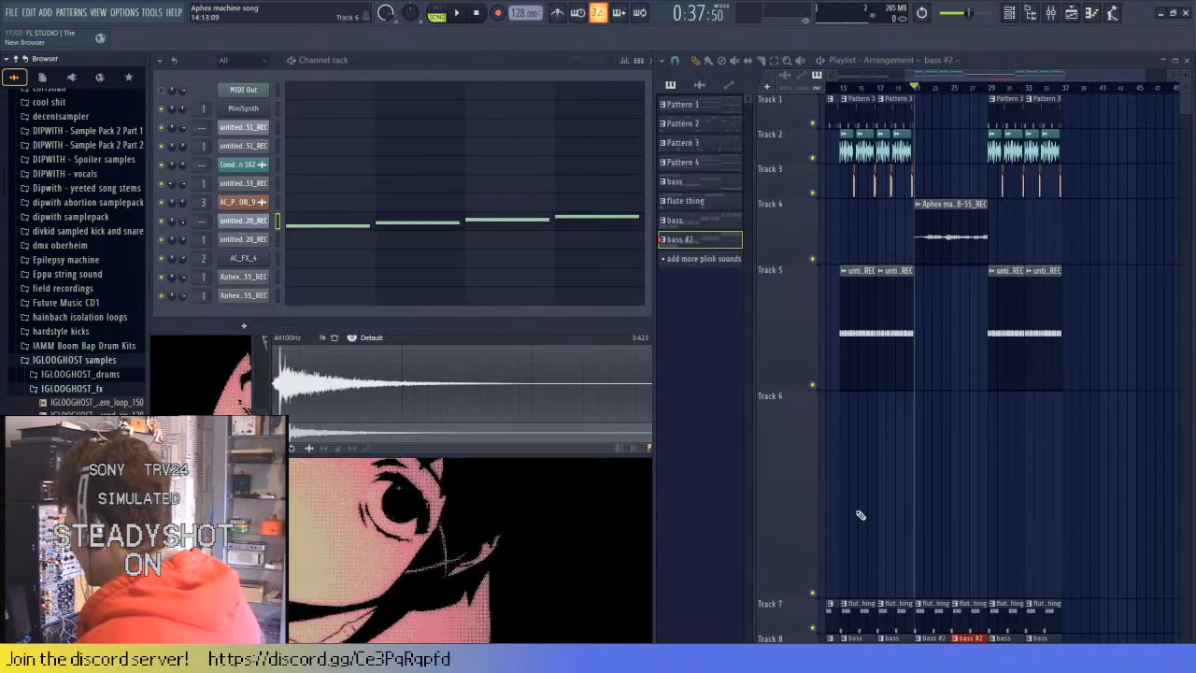
scroll(831, 505, "up", 2)
scroll(899, 454, "down", 3)
key("space")
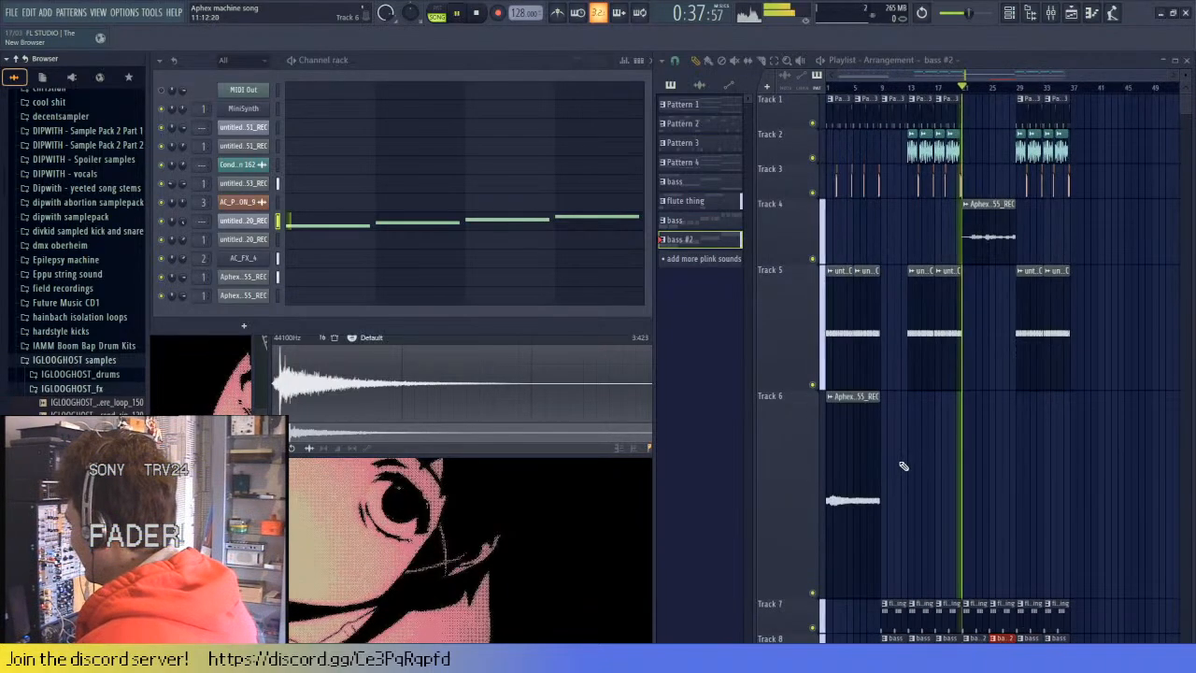
scroll(988, 326, "down", 3)
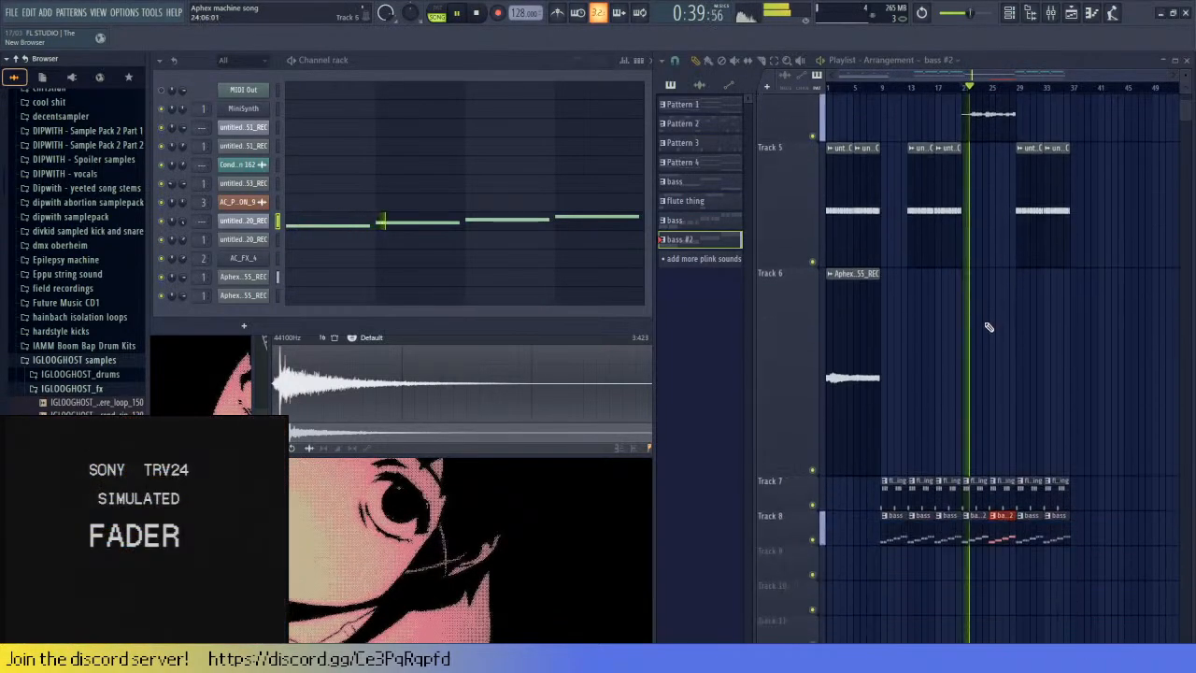
scroll(977, 404, "up", 2)
right_click(976, 404)
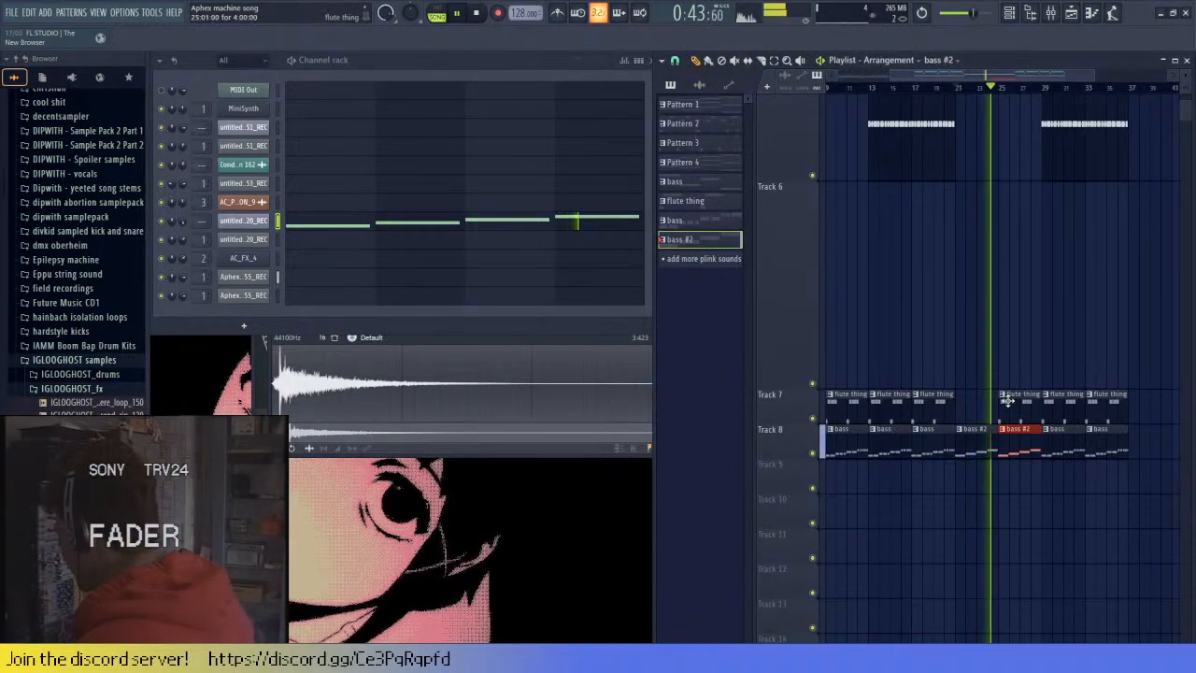
- Select the Aphex machine song recording on Track 4, listen on past bar 25 and stop playback
scroll(1023, 249, "up", 4)
left_click(1013, 230)
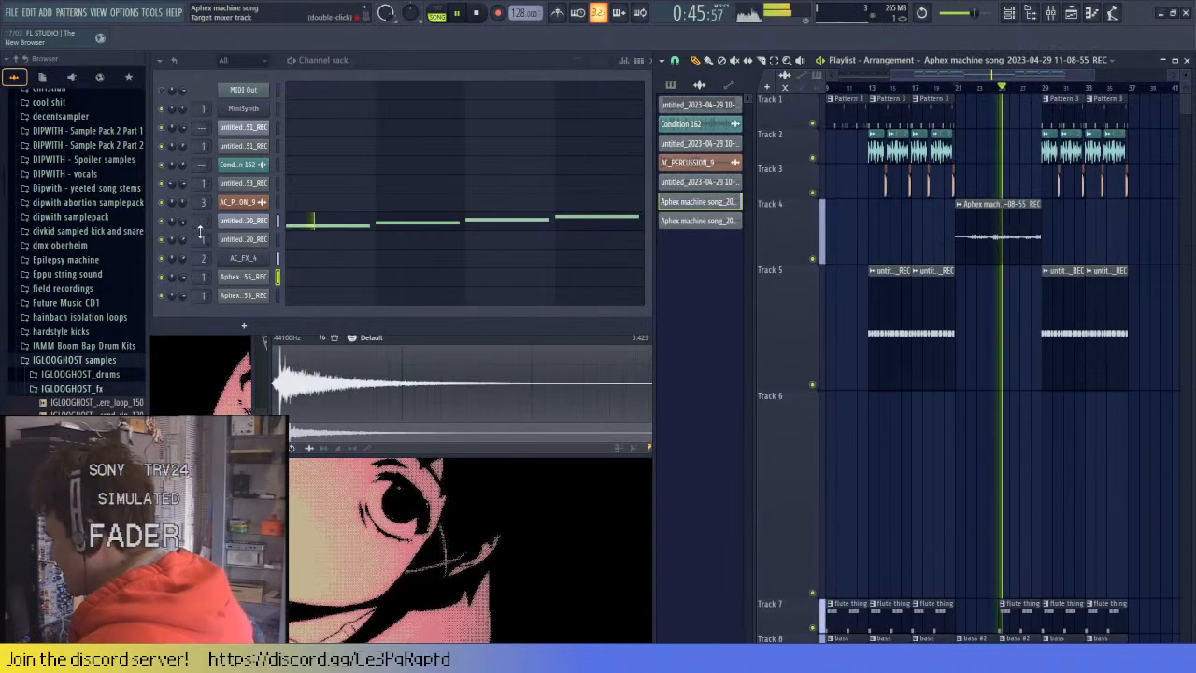
scroll(940, 309, "down", 3)
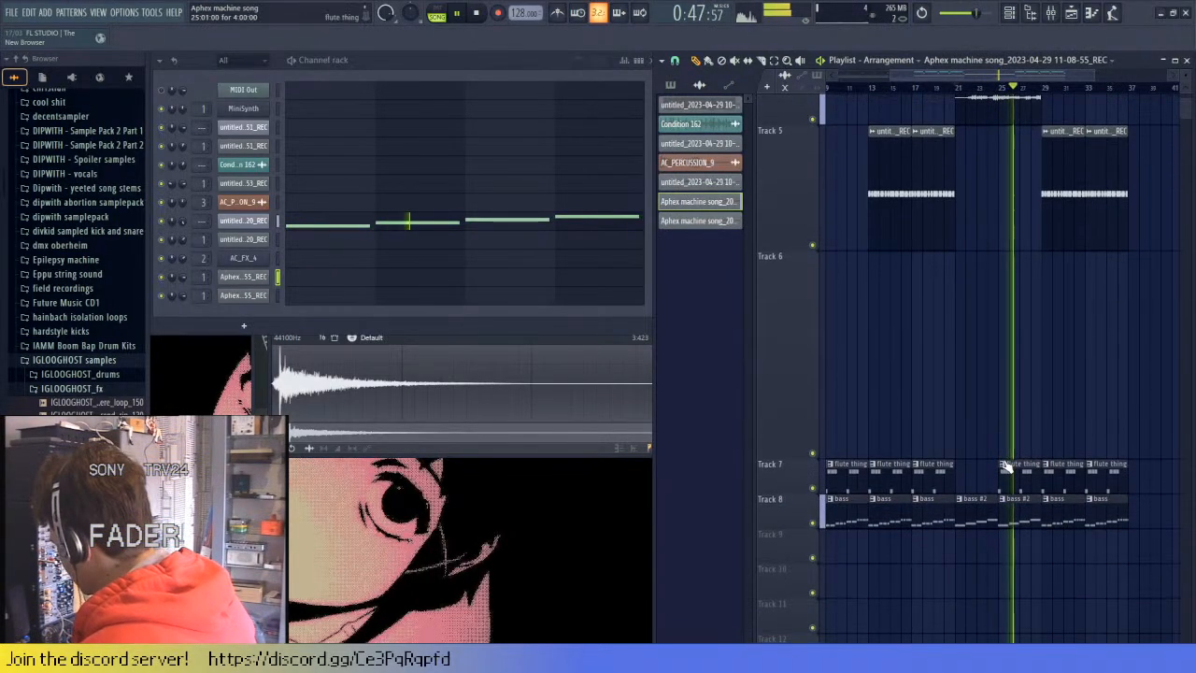
key("space")
- Open the flute thing pattern's AC_FX_4 notes and rework bar 3 with short A5, F5, C6 and F5 notes after the C5
left_click(1023, 467)
left_click(502, 259)
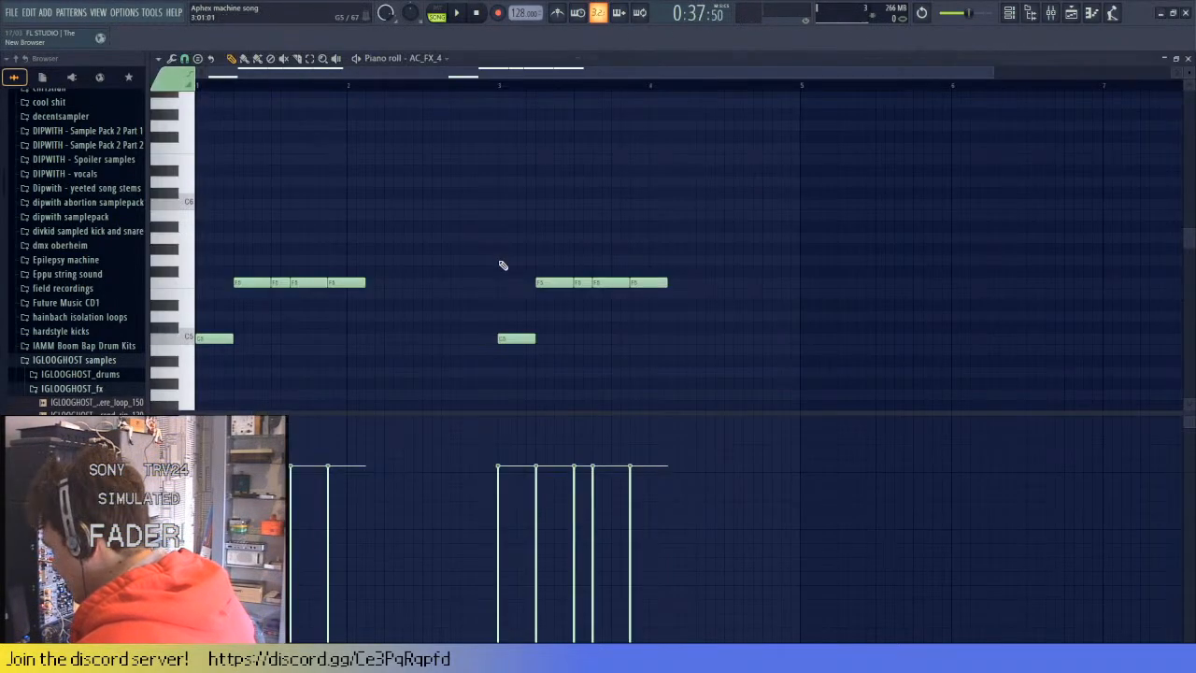
left_click_drag(544, 283, 550, 236)
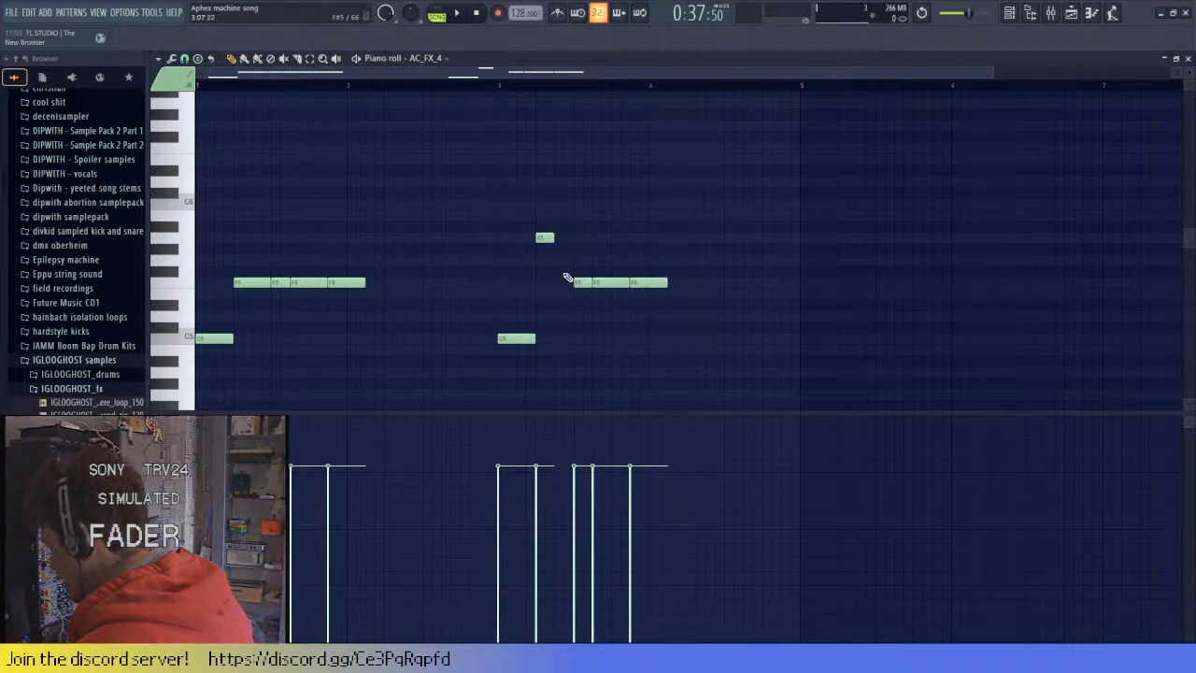
right_click(611, 283)
left_click_drag(603, 193, 603, 205)
right_click(638, 280)
left_click(614, 281)
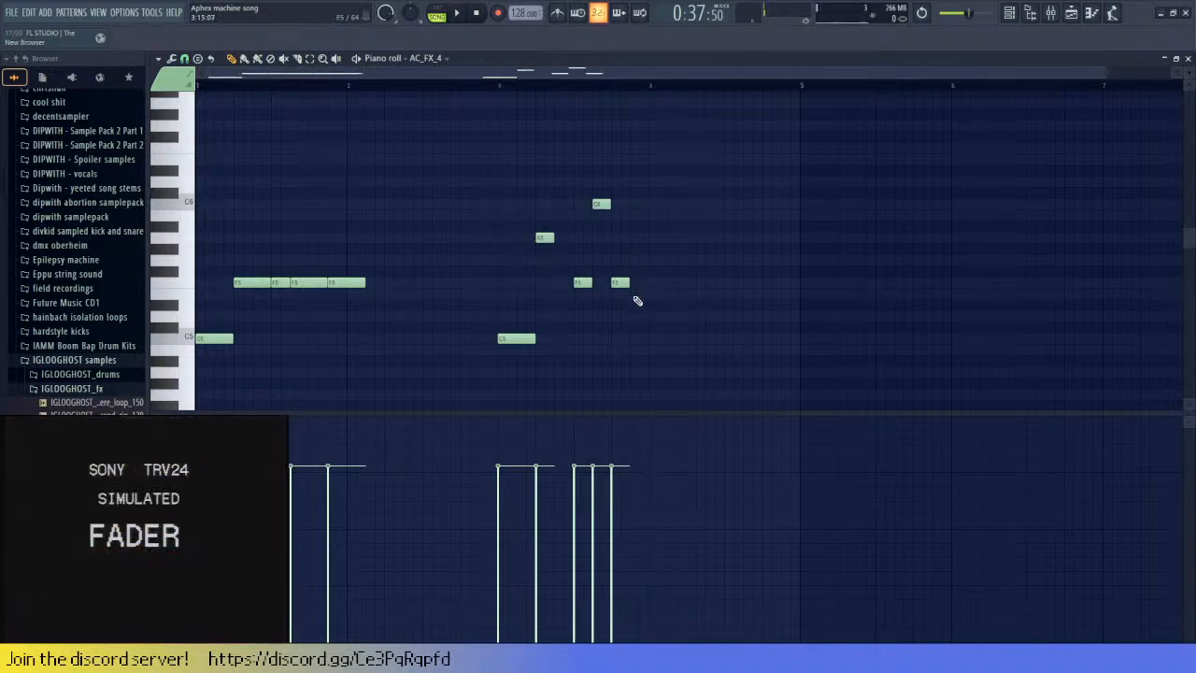
- Continue the flute melody with a short D#5 at the end of bar 3, then F4 and D#4 opening bar 4
left_click(636, 304)
scroll(694, 408, "down", 2)
left_click(670, 362)
left_click_drag(663, 364, 647, 345)
left_click(670, 371)
- Extend the bar 4 run with consecutive short notes on C4, A#3, A3 and A#3
scroll(685, 380, "down", 1)
left_click(689, 373)
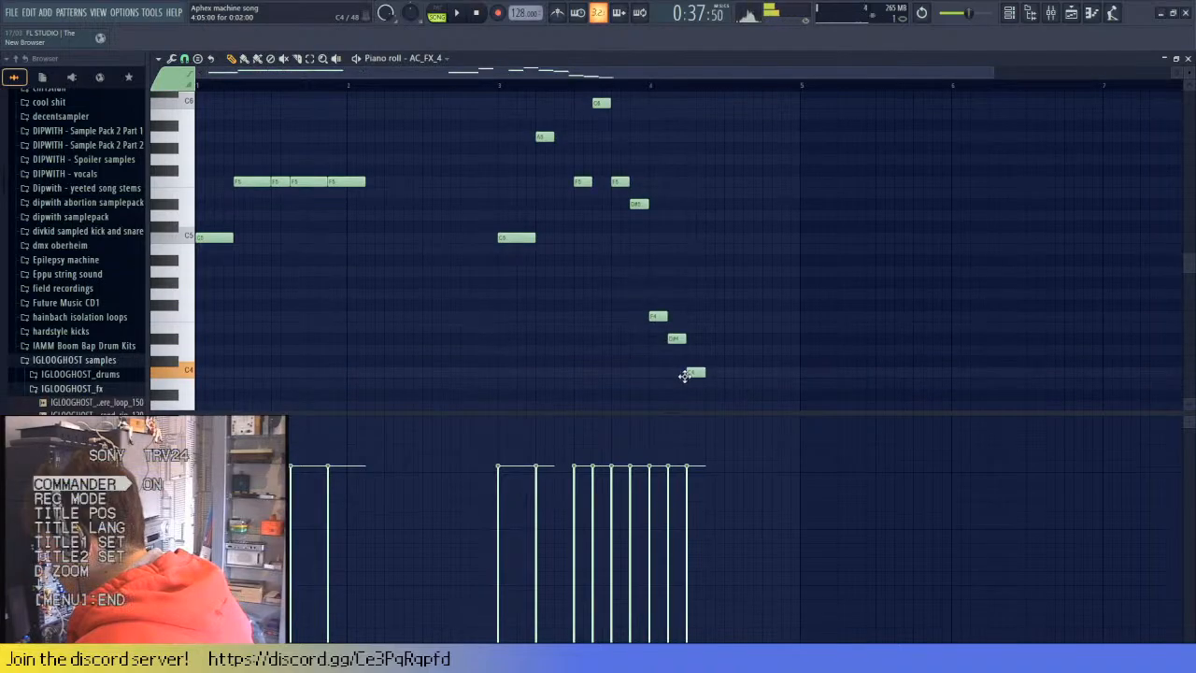
left_click(710, 393)
scroll(711, 395, "down", 1)
left_click(727, 373)
left_click(745, 361)
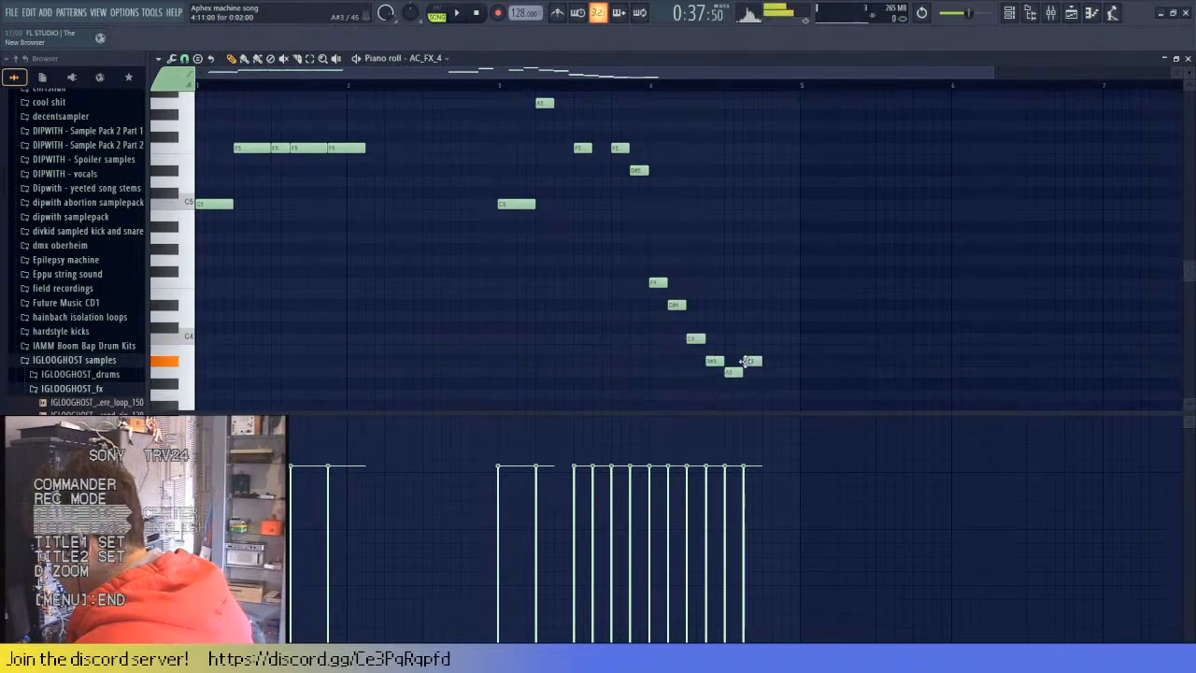
- Finish the flute melody's bar 4 run with short consecutive notes on A3 and F3
left_click(764, 372)
scroll(764, 373, "down", 2)
left_click(781, 350)
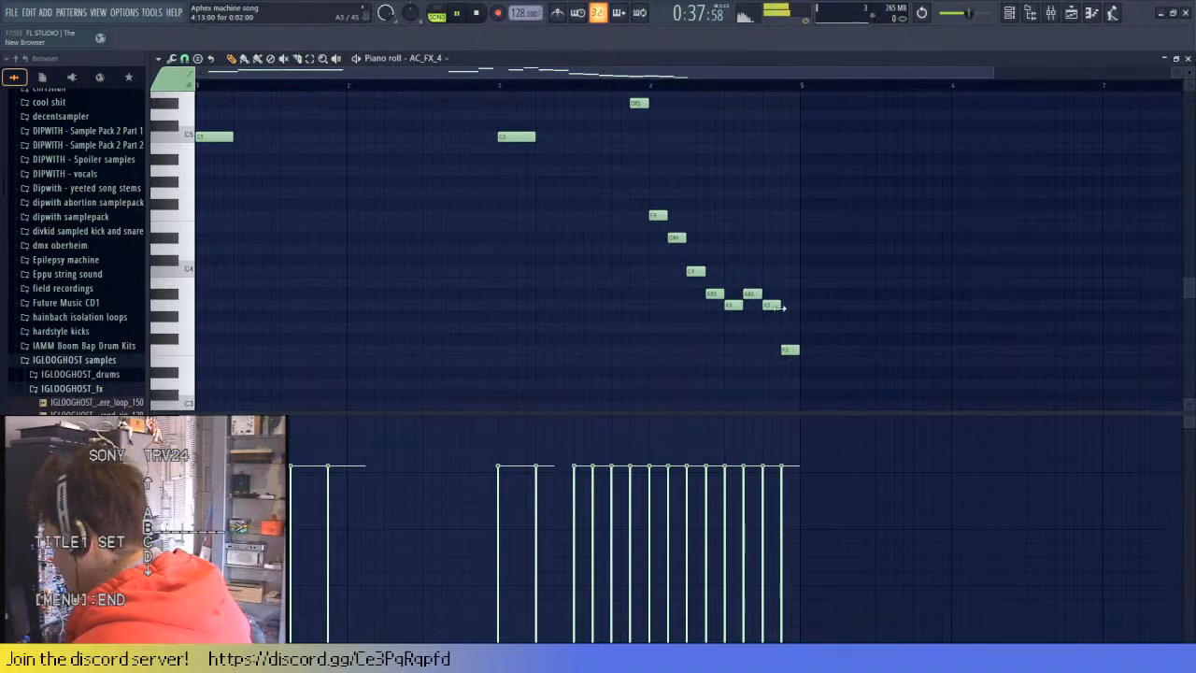
- Listen to the extended flute melody in the song, close its piano roll and stop playback
scroll(703, 197, "up", 1)
left_click(499, 80)
key("space")
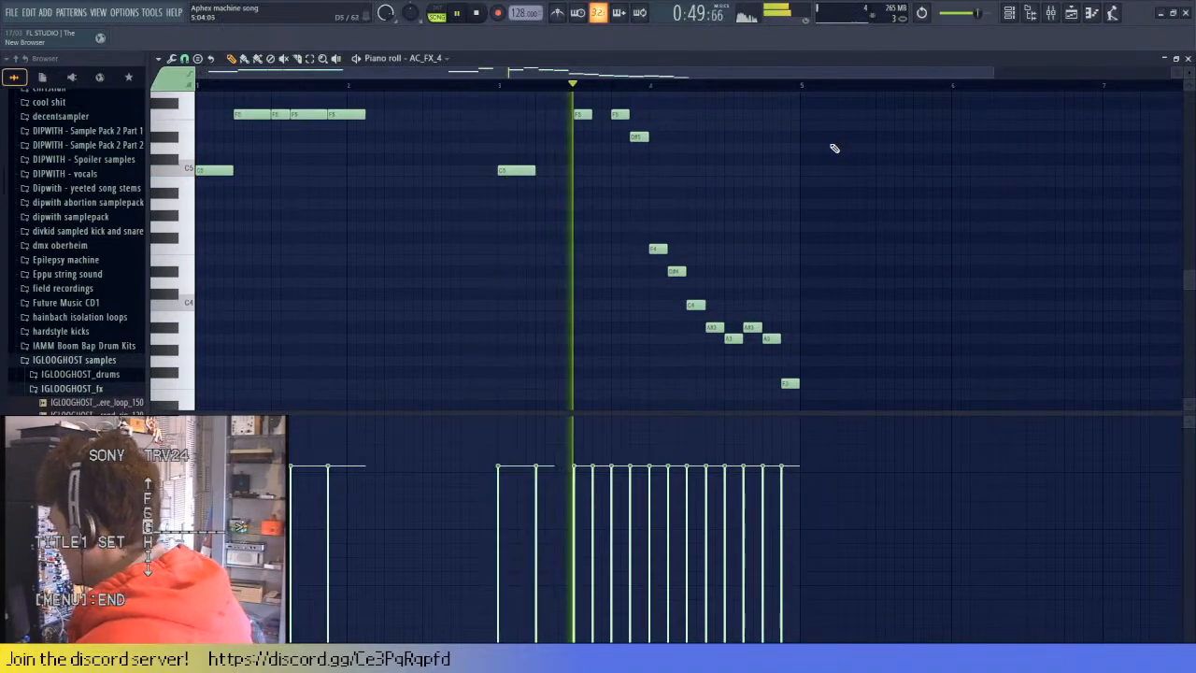
scroll(846, 177, "up", 2)
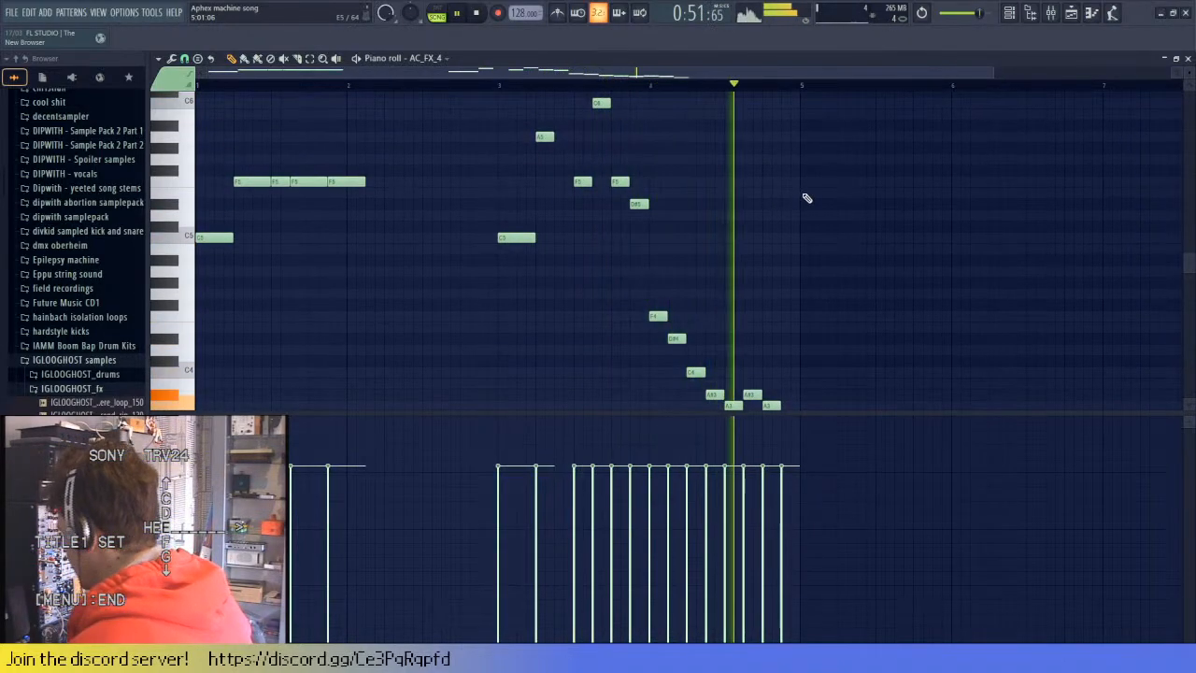
left_click(1187, 58)
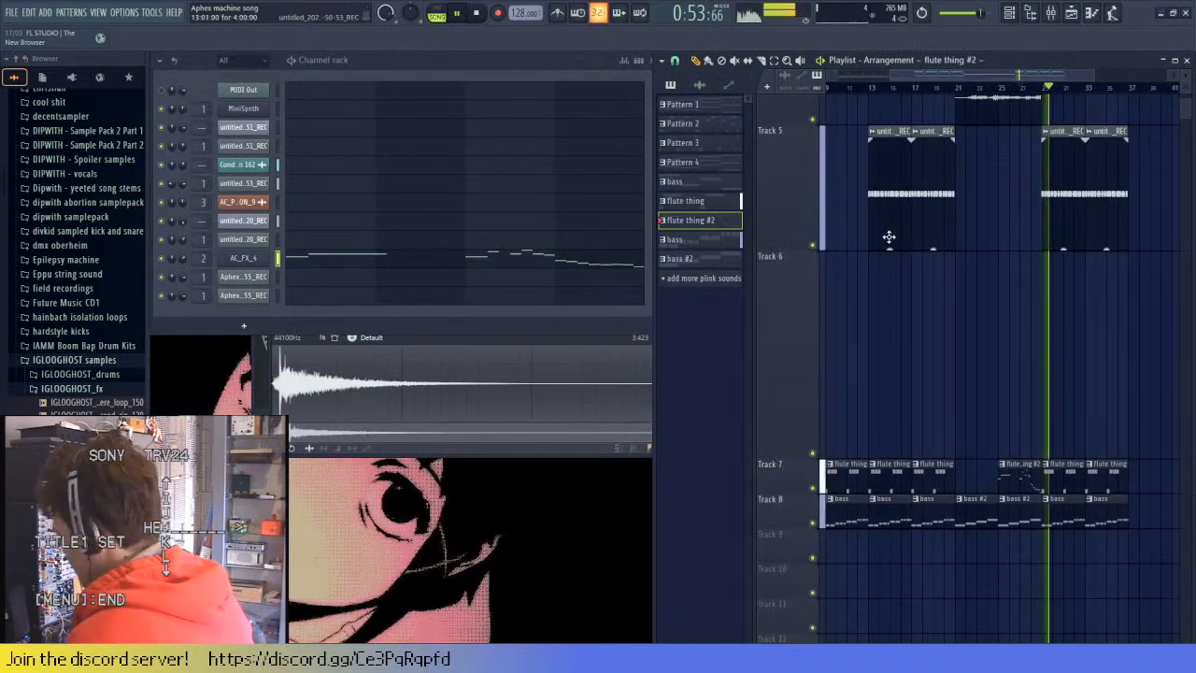
scroll(1048, 352, "up", 4)
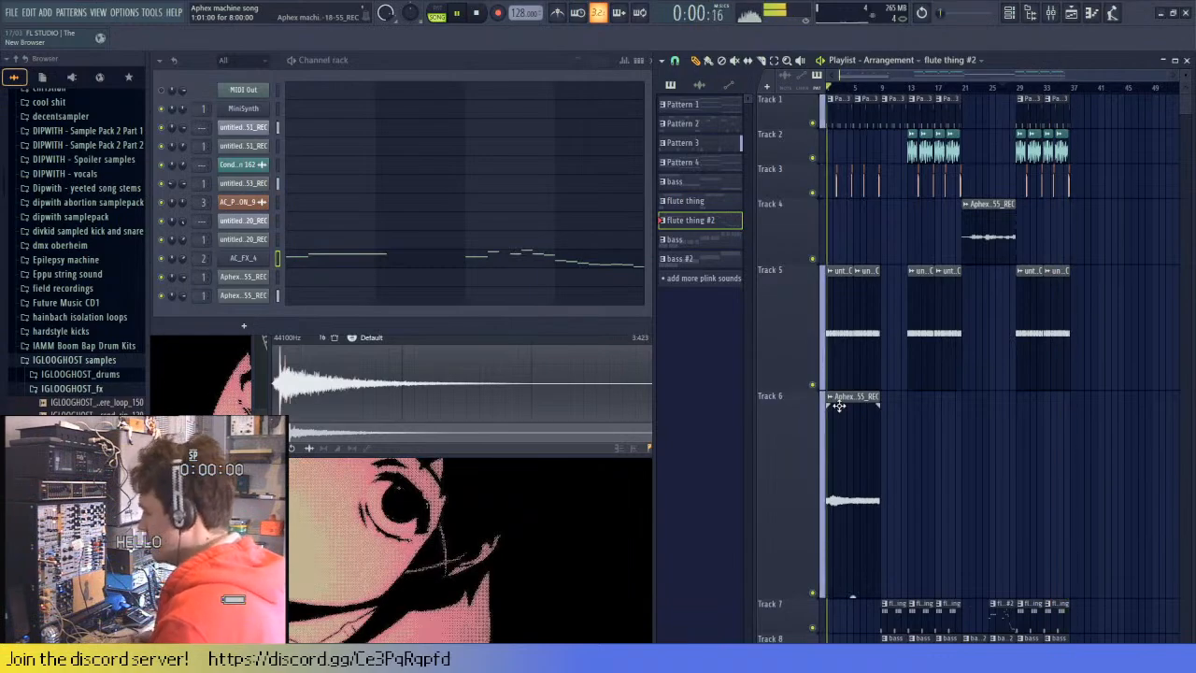
key("space")
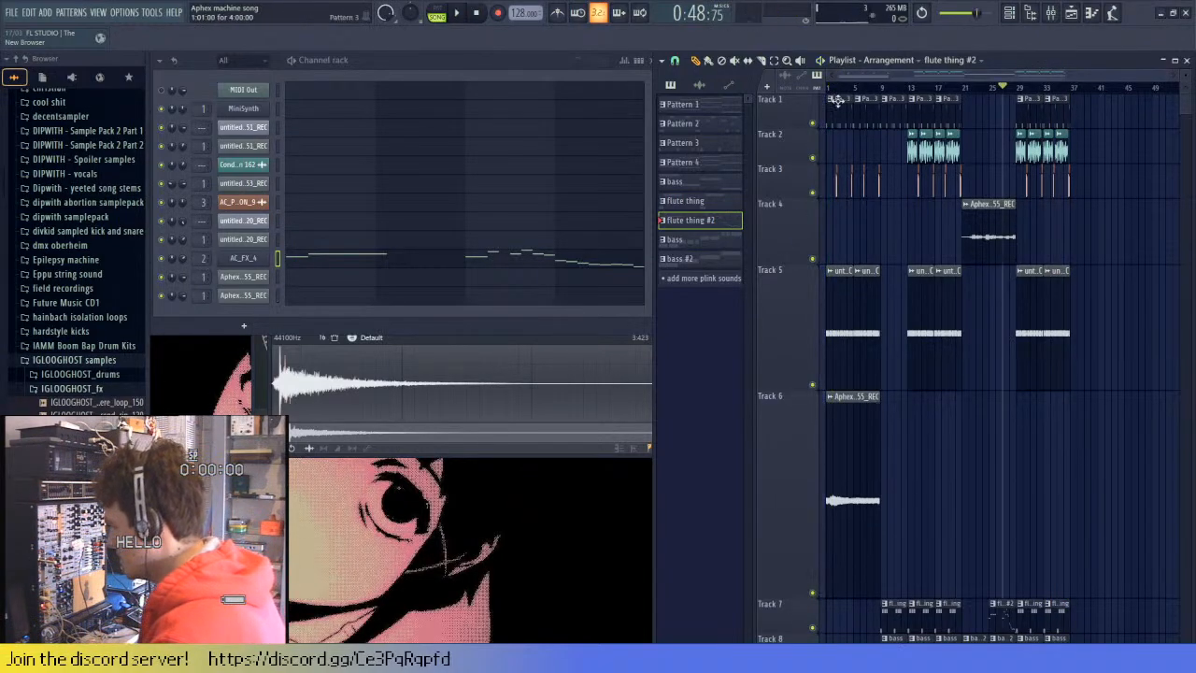
- Make the Pattern 3 clip at bar 9 on Track 1 a unique pattern
left_click(835, 108)
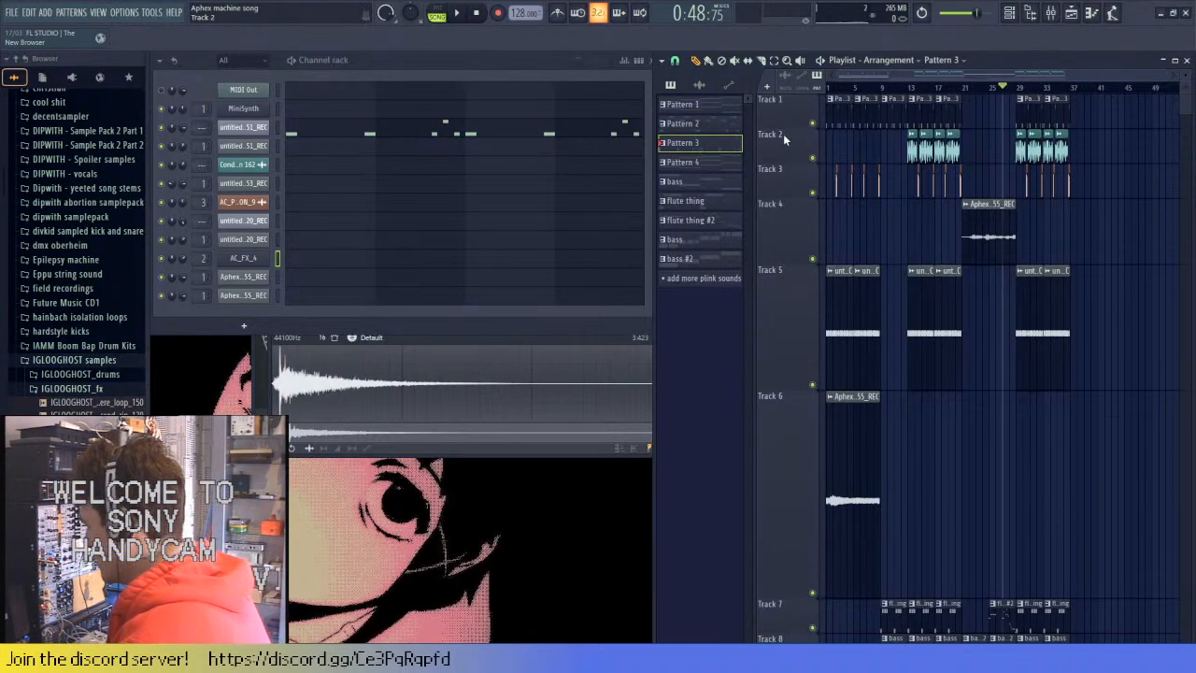
scroll(878, 137, "up", 5)
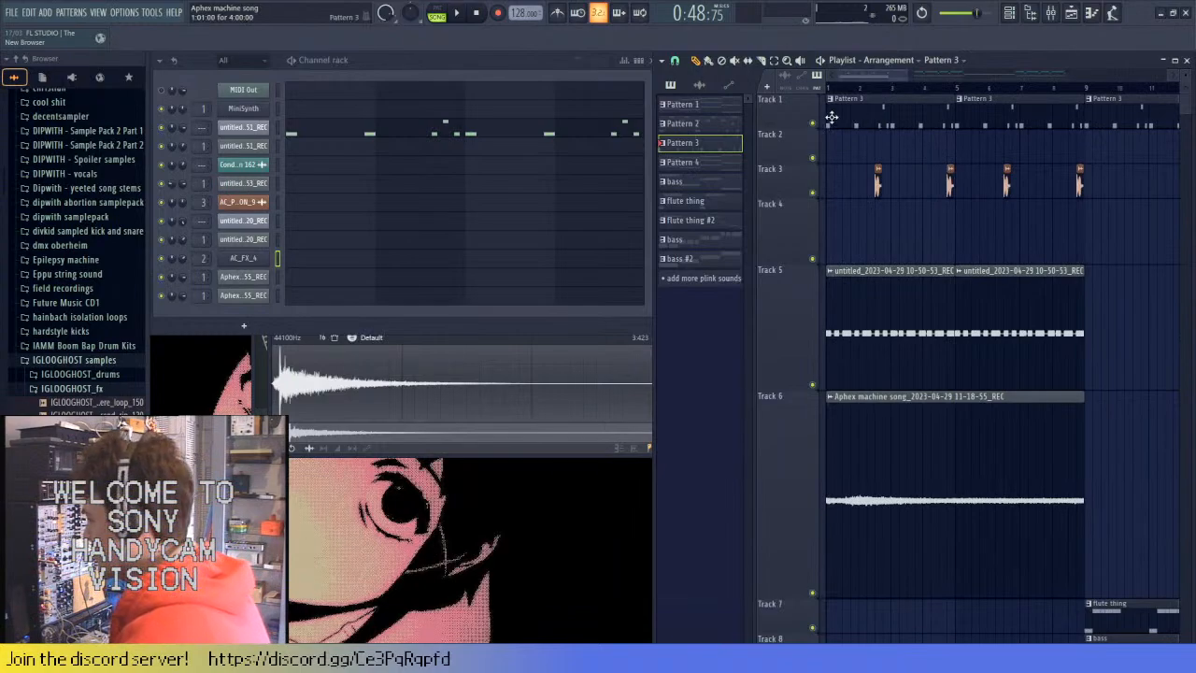
scroll(884, 112, "down", 4)
scroll(886, 110, "up", 2)
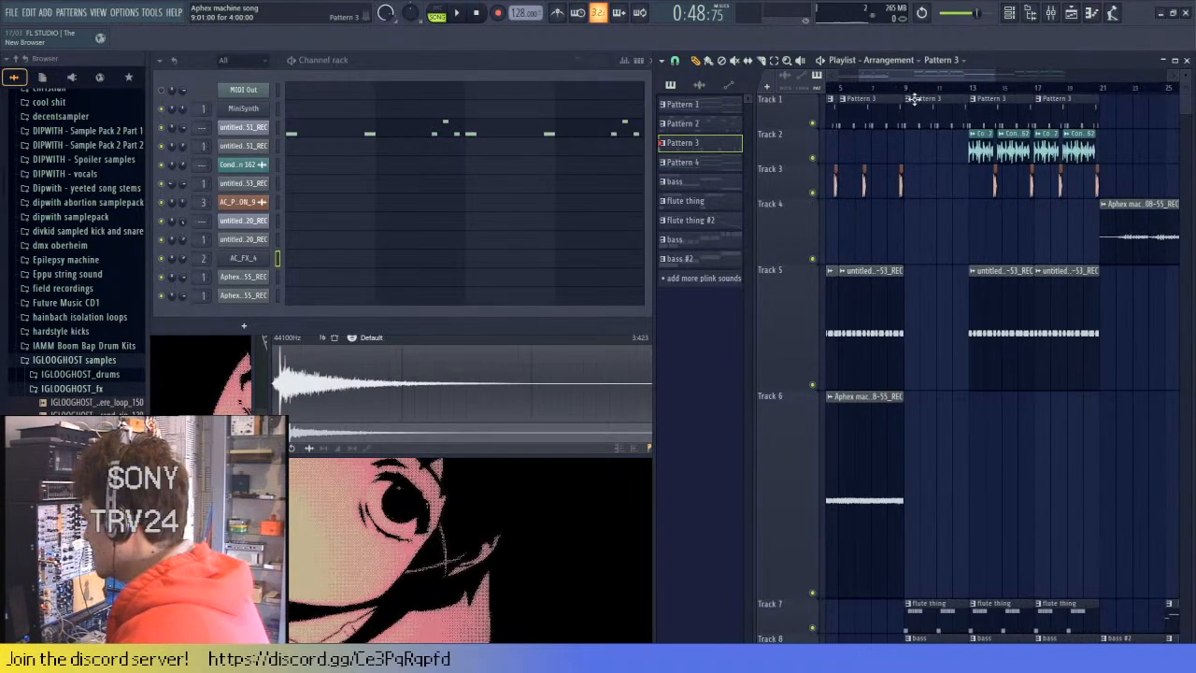
left_click(933, 168)
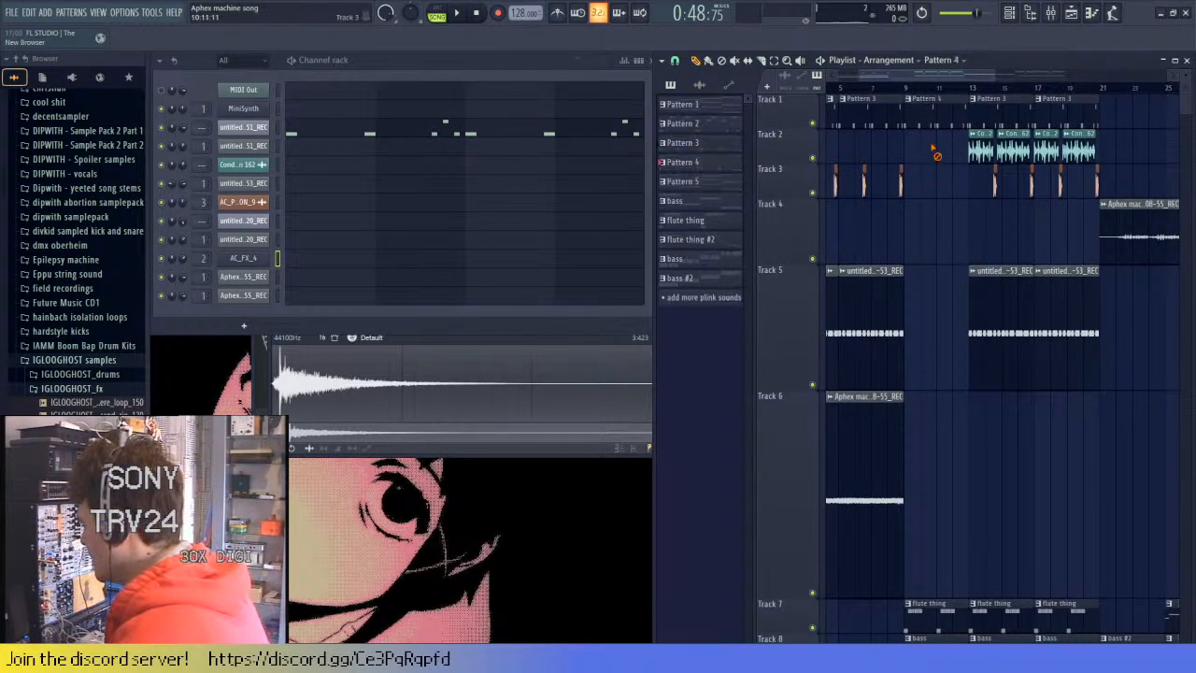
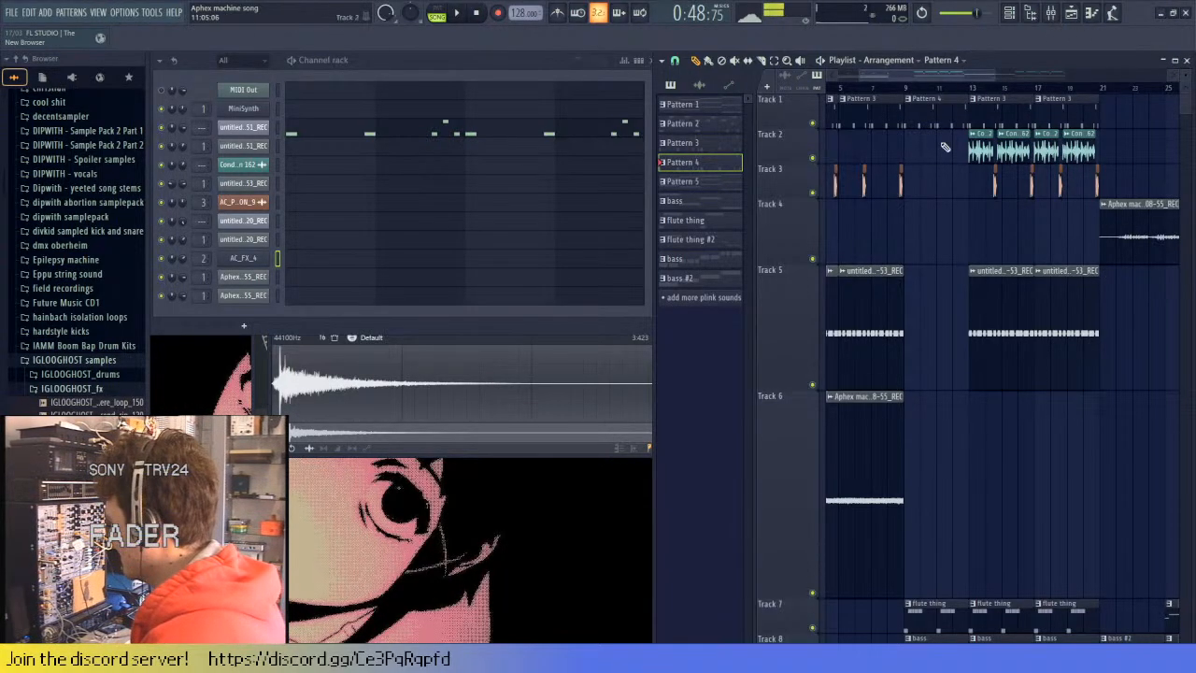
- Record the REC mixer track's audio input into the playlist from just before bar 21 to about bar 29
scroll(922, 227, "down", 2, "ctrl")
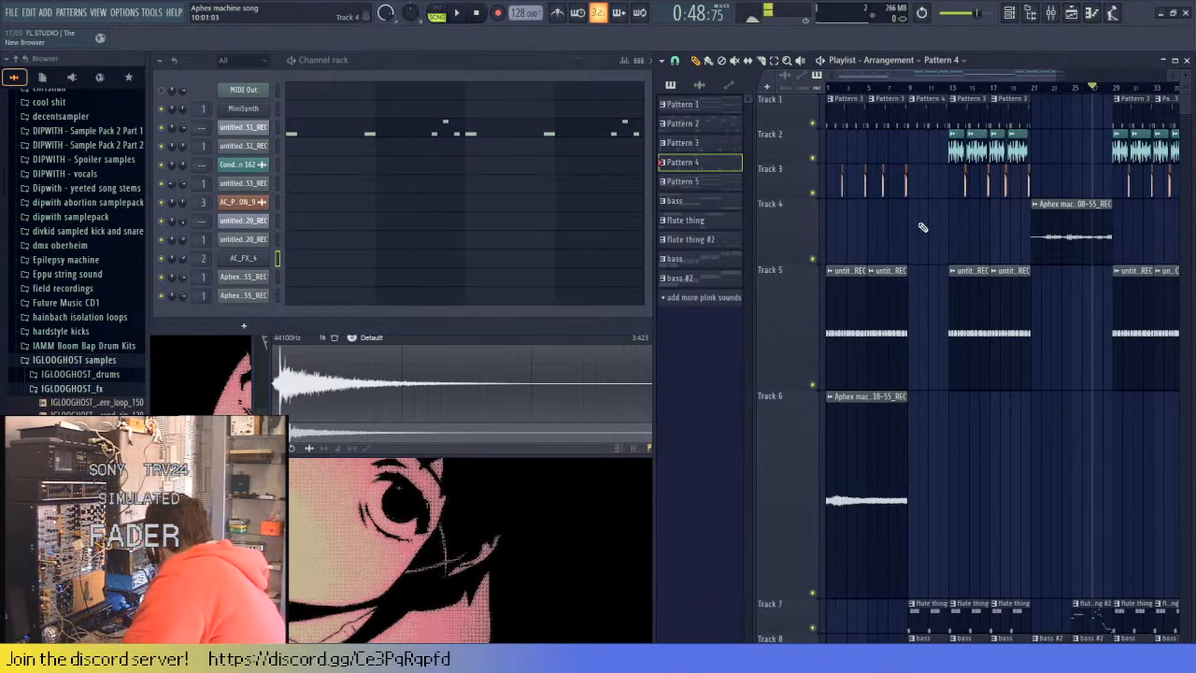
left_click(1027, 88)
left_click(1051, 14)
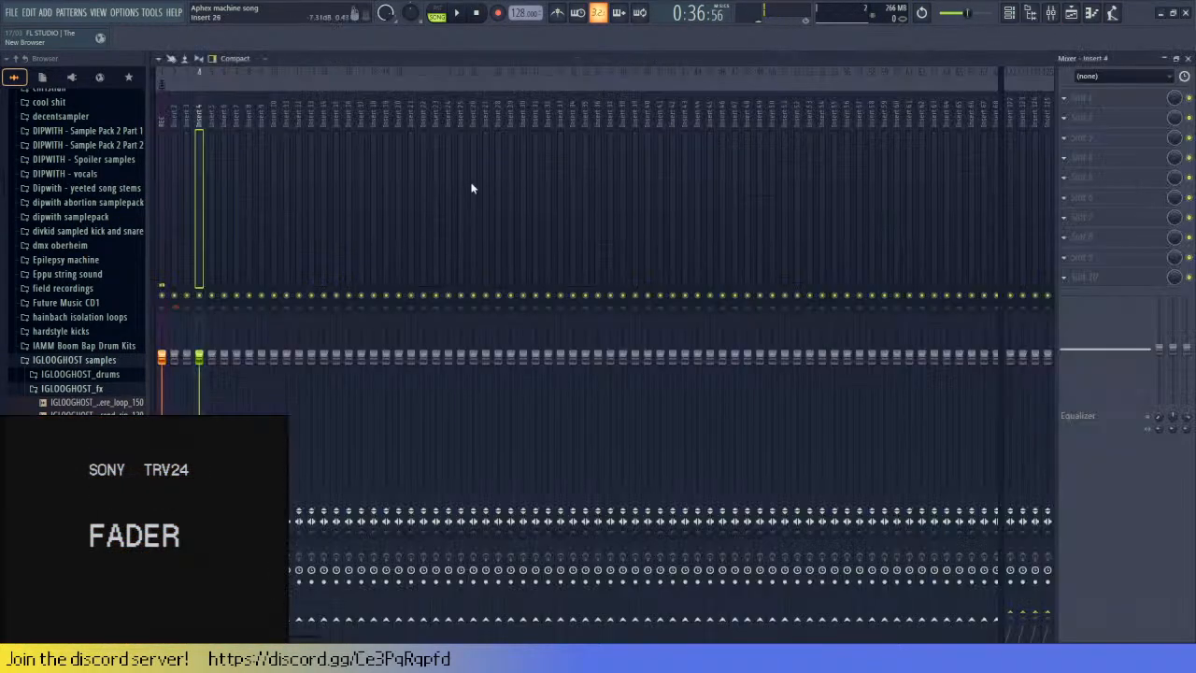
left_click(159, 210)
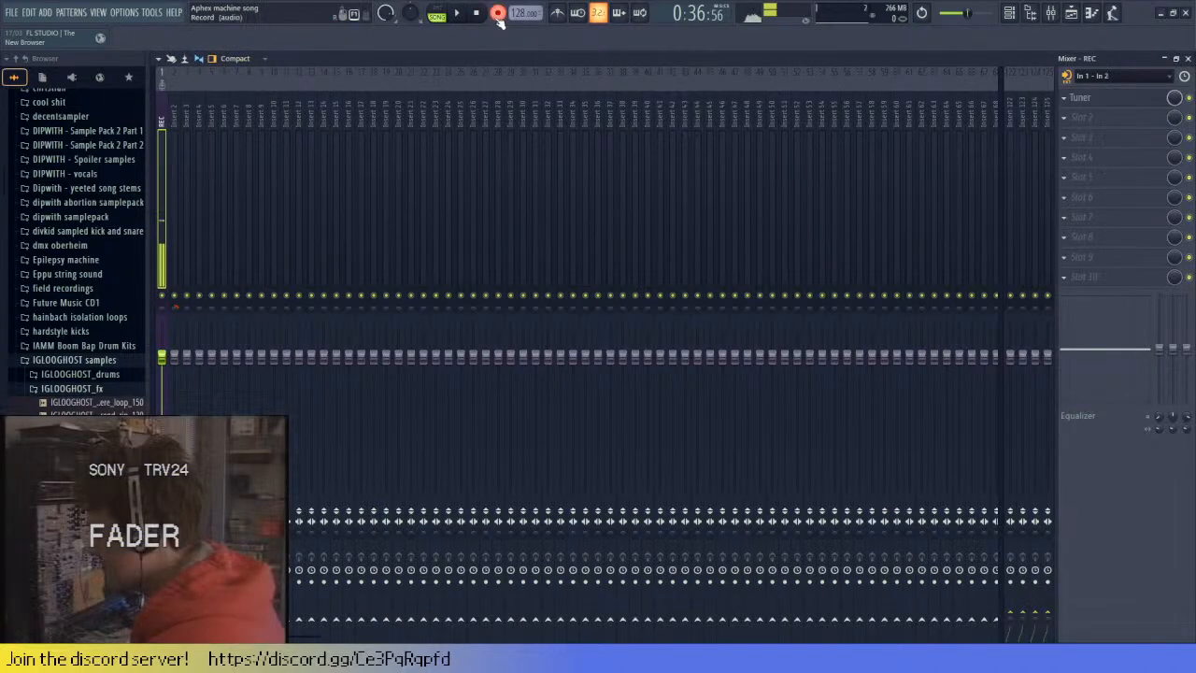
key("space")
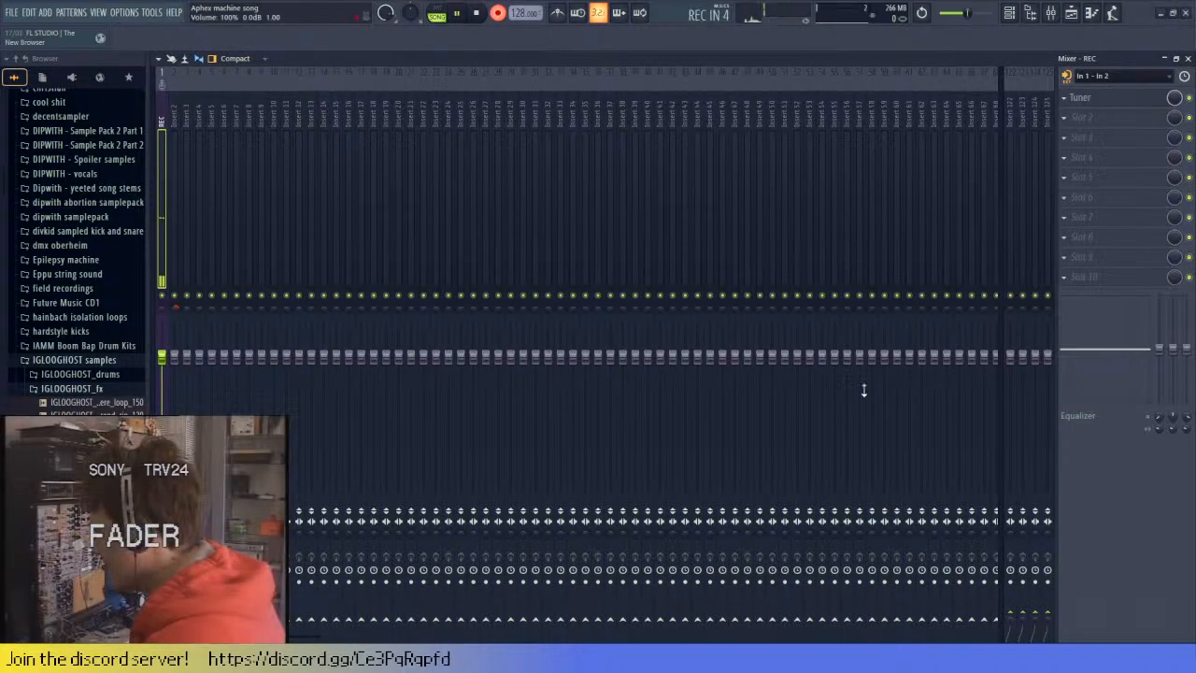
left_click(1188, 59)
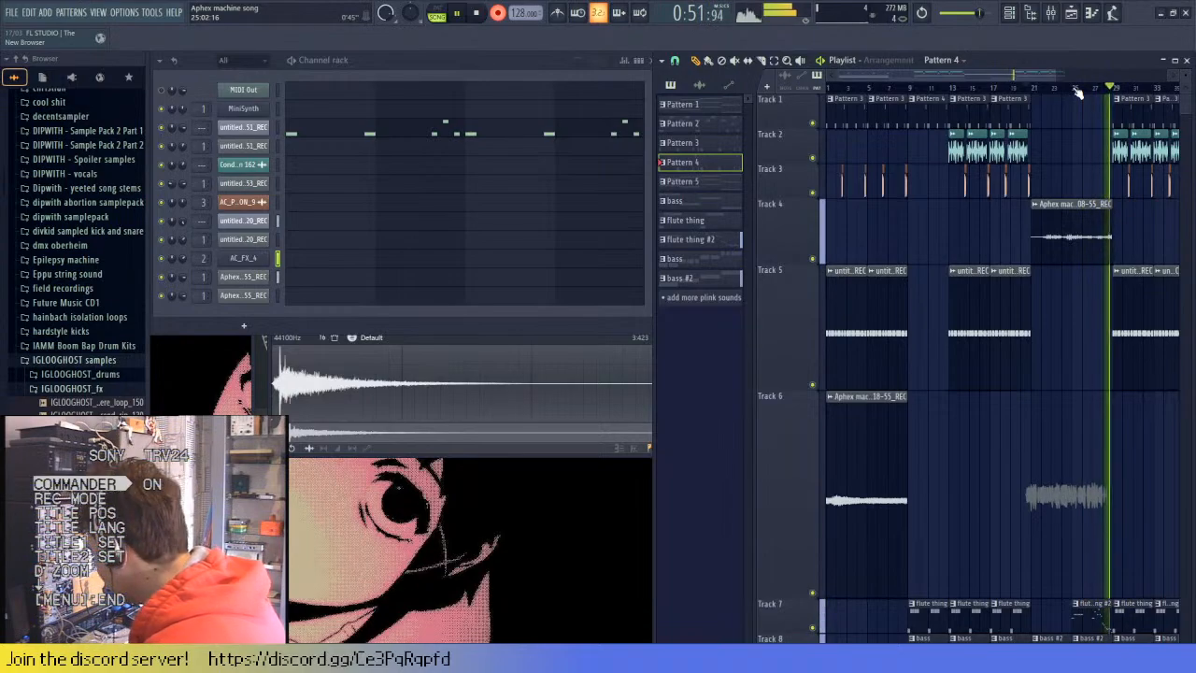
key("space")
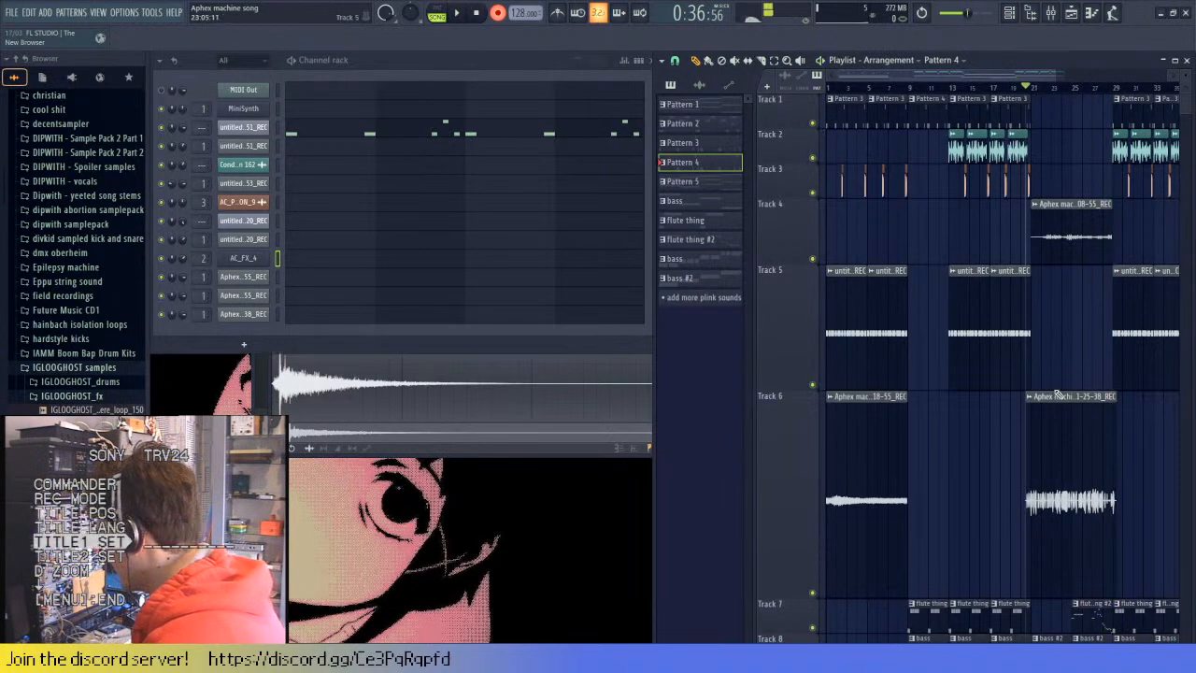
- Disarm recording, select the new Track 6 recording and insert a Slicex channel beside it in the channel rack
scroll(1057, 394, "up", 2)
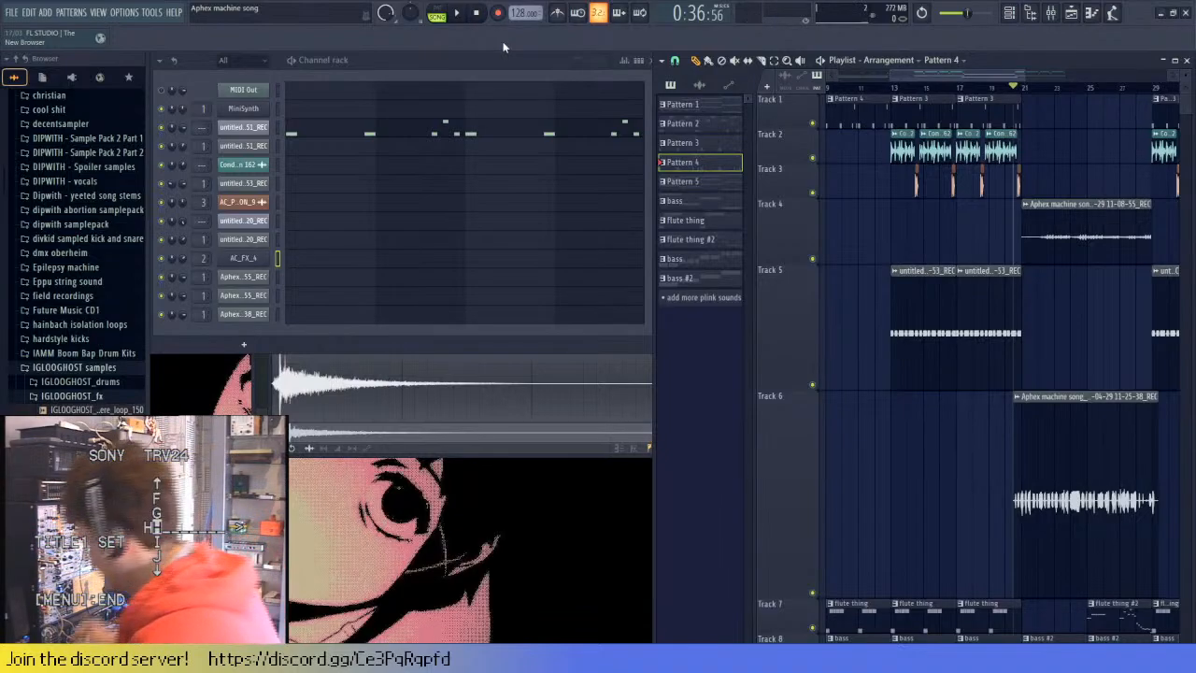
scroll(1053, 413, "up", 2)
left_click(1053, 413)
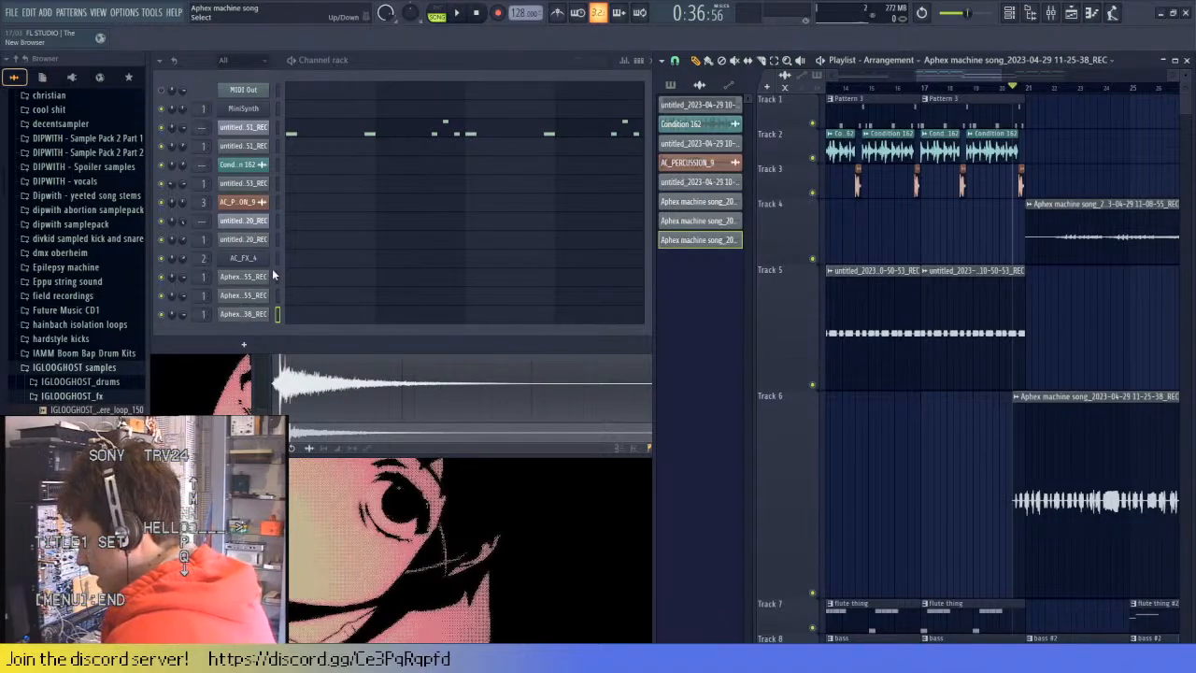
left_click(281, 333)
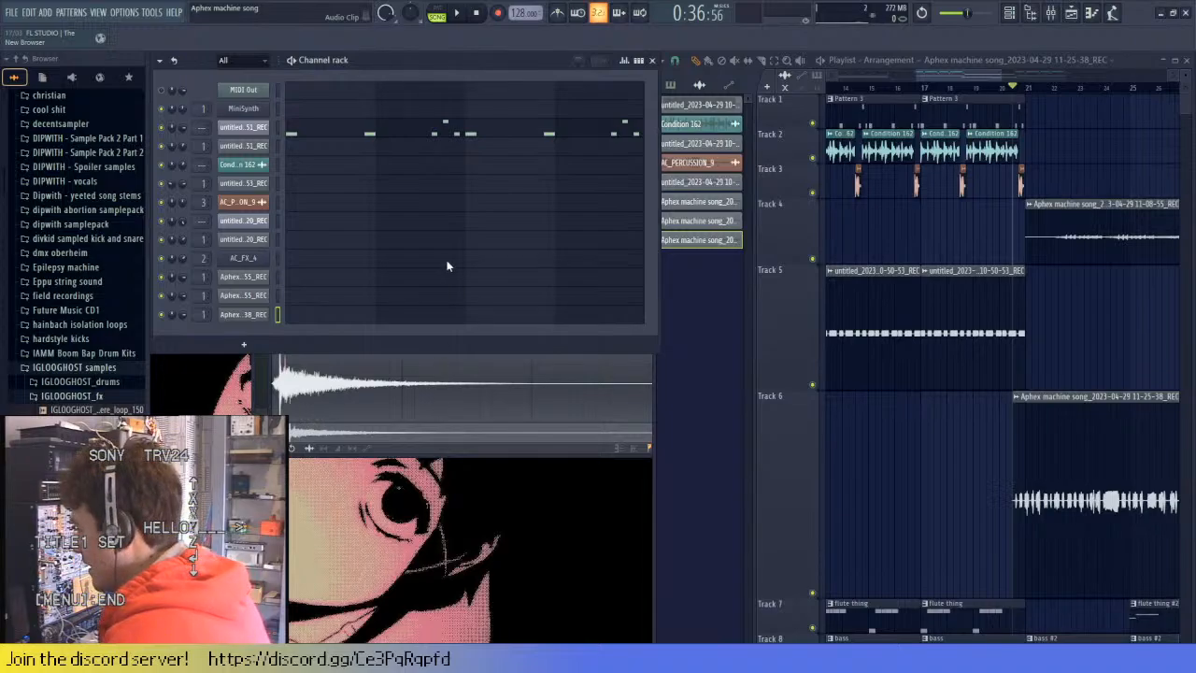
left_click(243, 314)
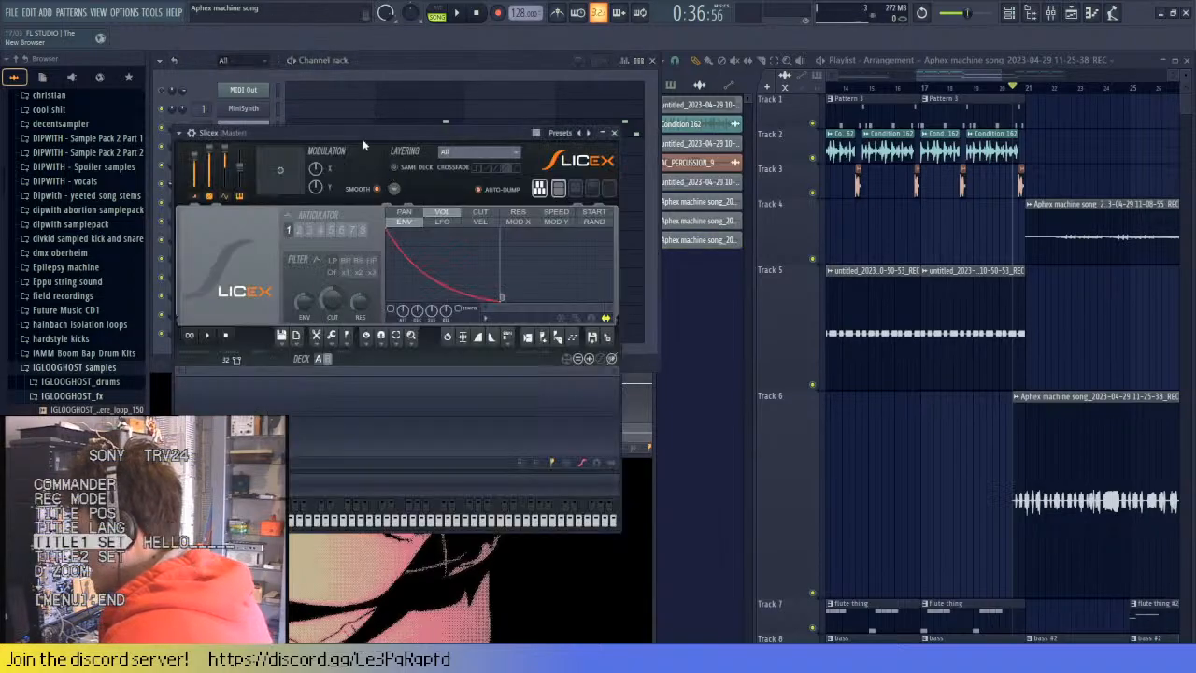
left_click_drag(365, 145, 520, 182)
- Open the new recording's audio clip channel and load its waveform into the Slicex channel
left_click(255, 343)
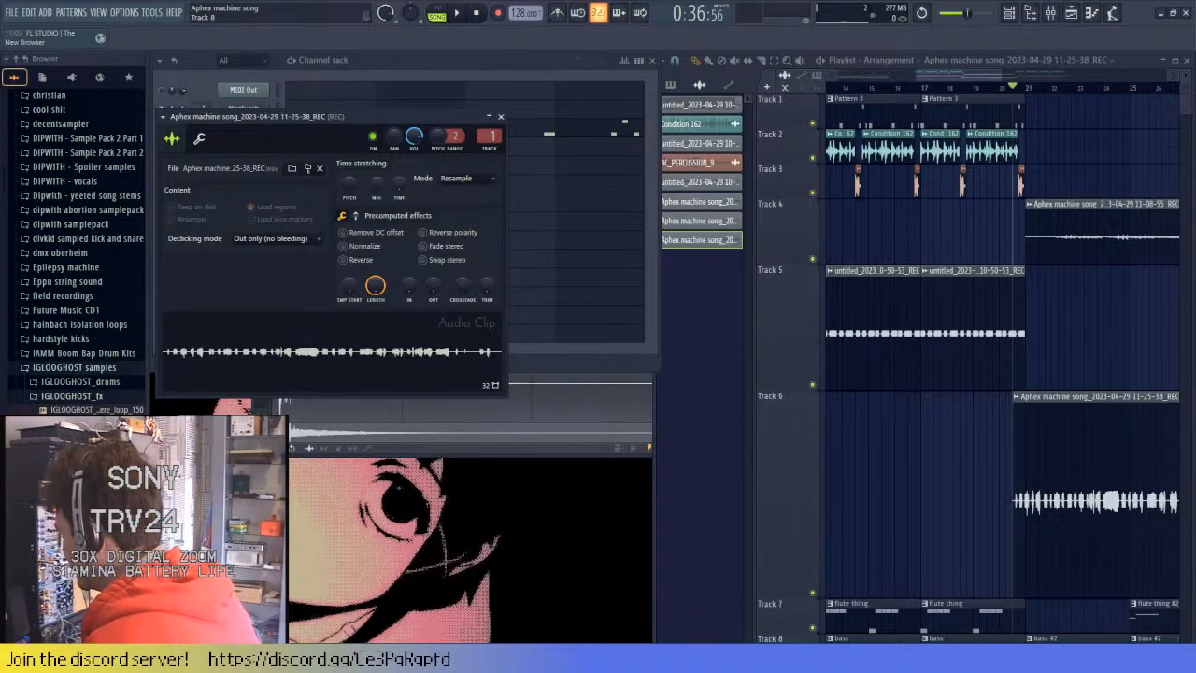
left_click(500, 117)
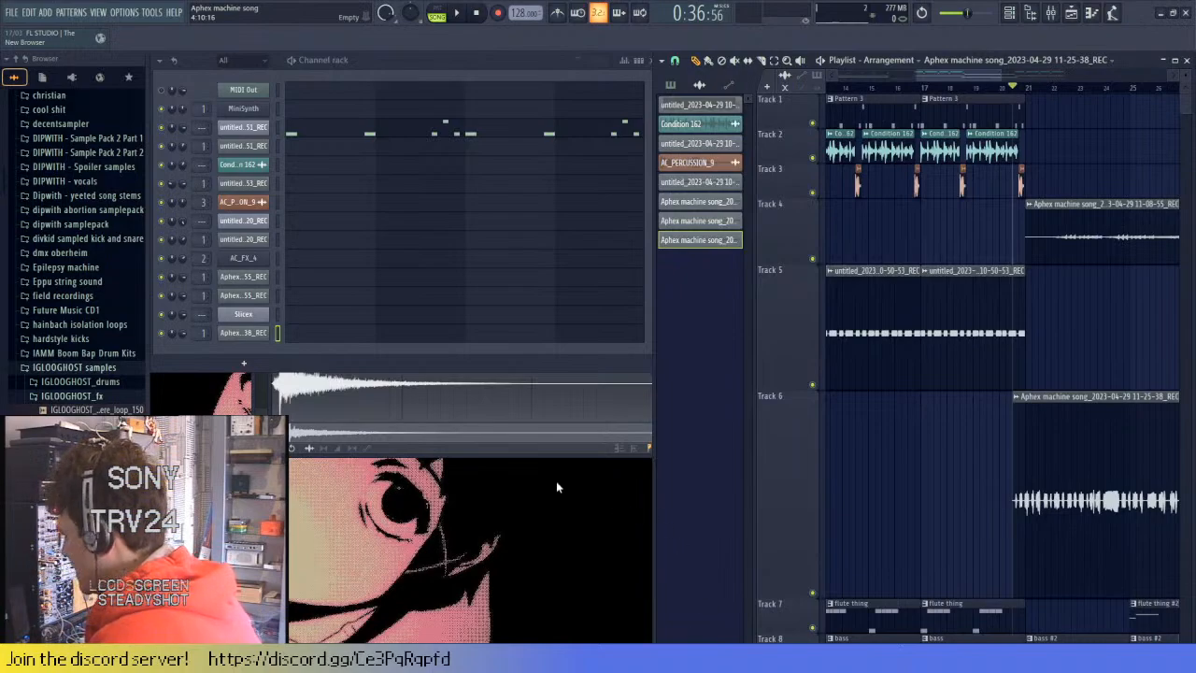
left_click(258, 334)
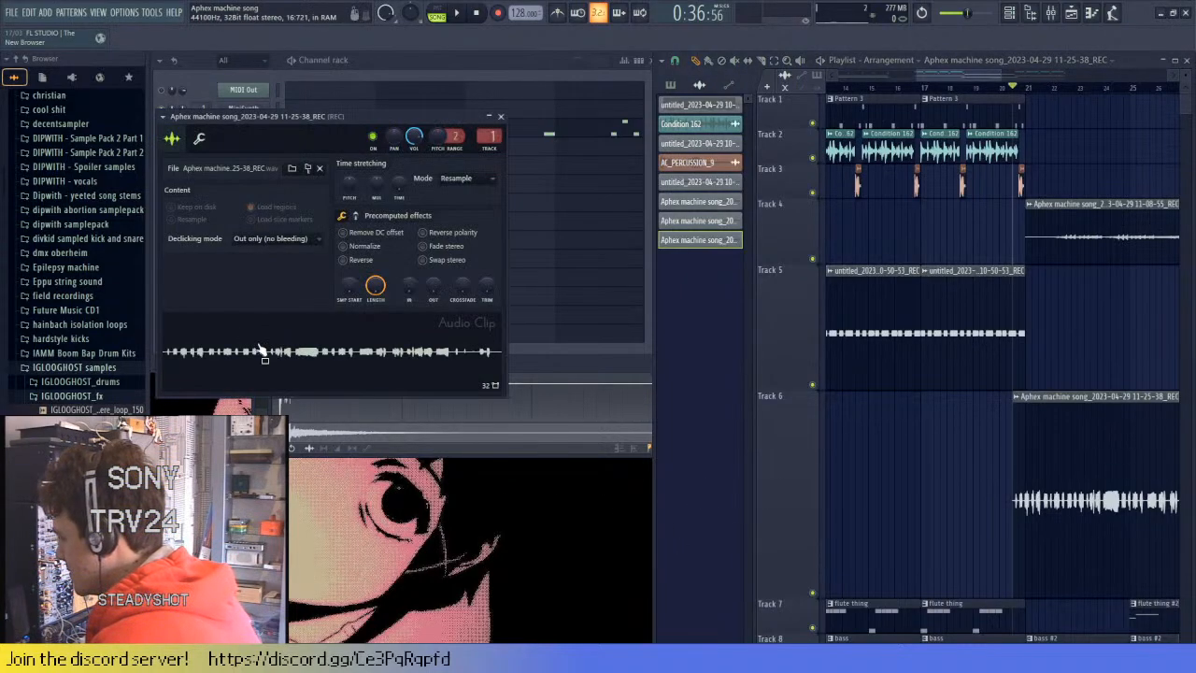
left_click_drag(338, 119, 637, 216)
left_click_drag(605, 458, 227, 321)
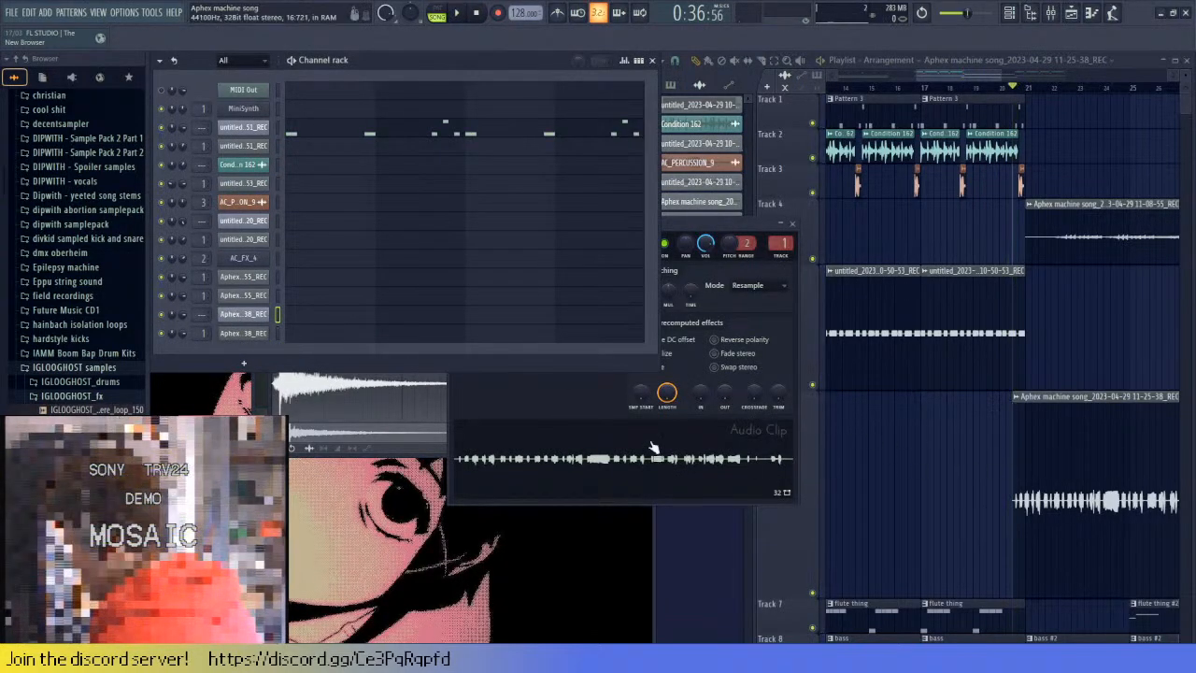
- Delete the new recording's clip near bar 21 from Track 6 in the playlist
left_click(991, 437)
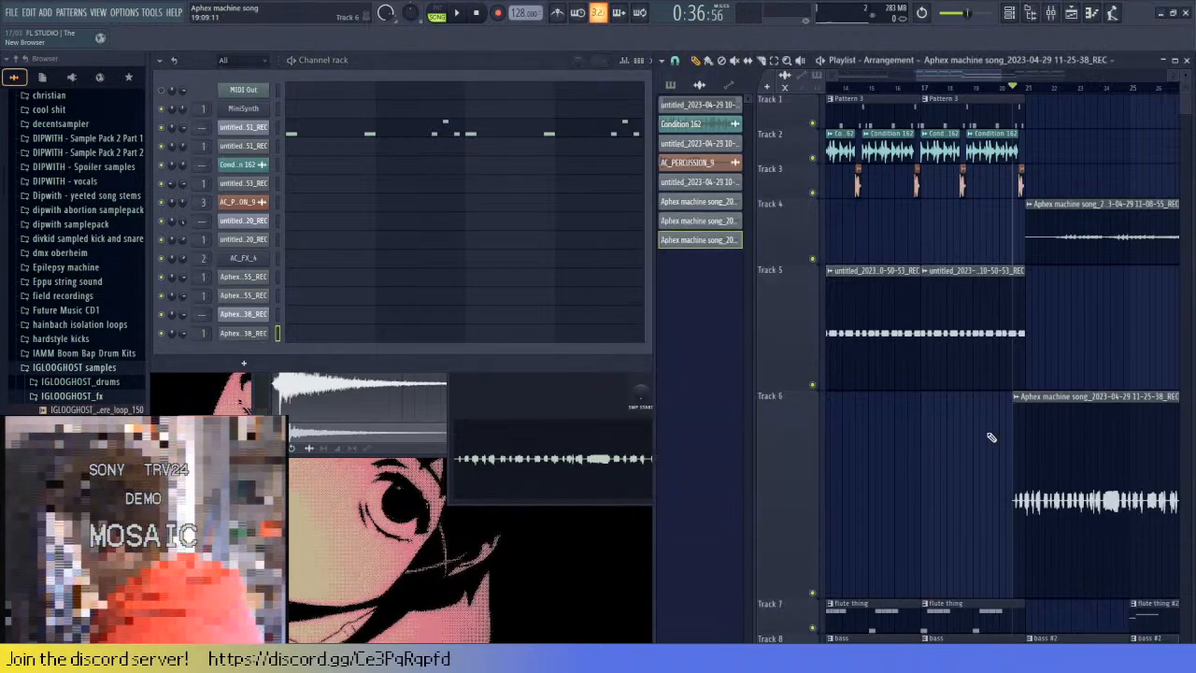
scroll(991, 437, "up", 1)
right_click(1041, 470)
scroll(1041, 470, "up", 1)
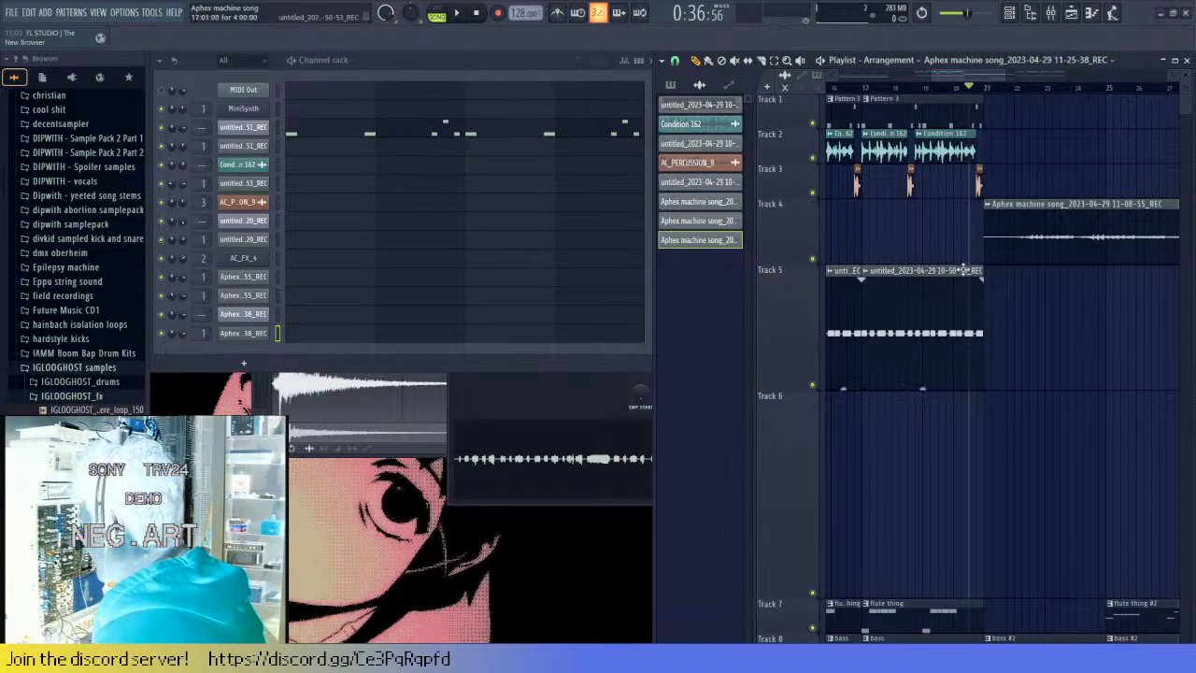
- Set the sliced recording's Slicex channel to cut itself with cut group 5, and close its settings
left_click(267, 314)
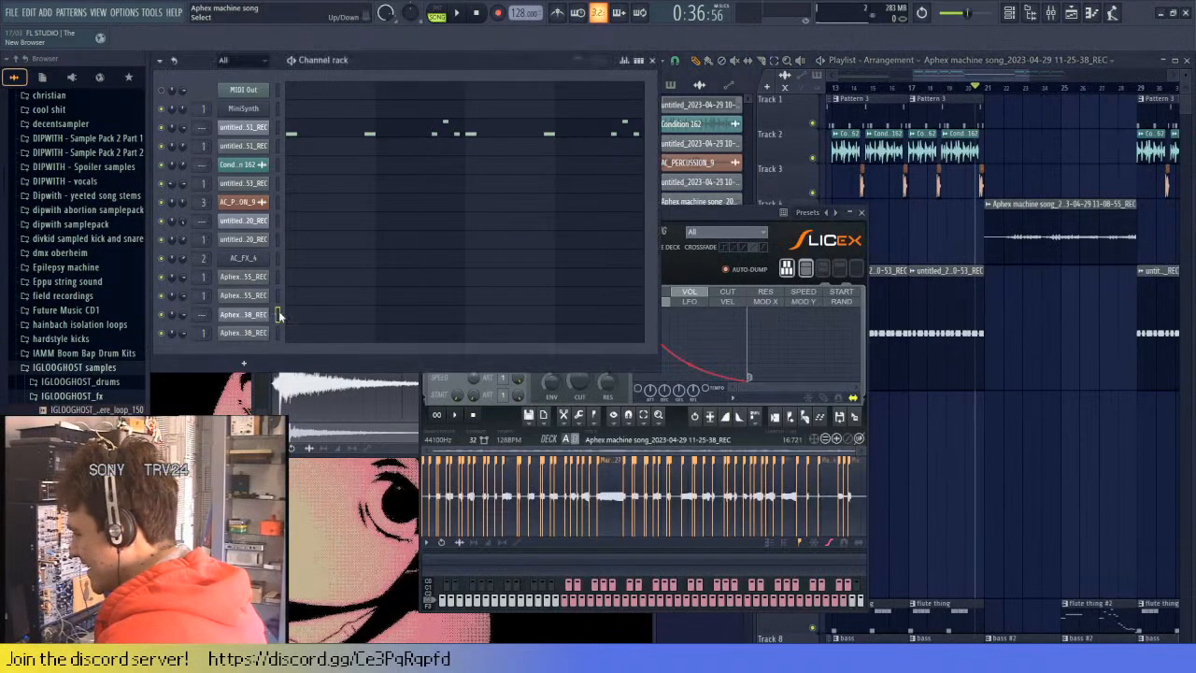
left_click(263, 319)
left_click(262, 320)
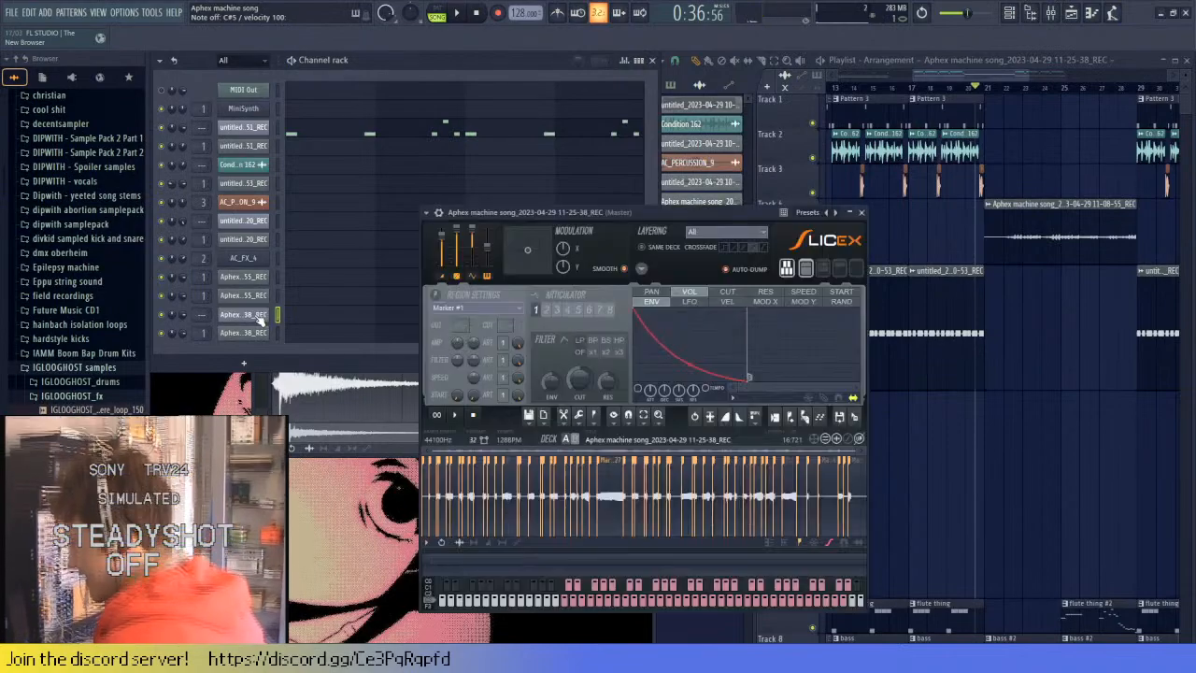
left_click(460, 235)
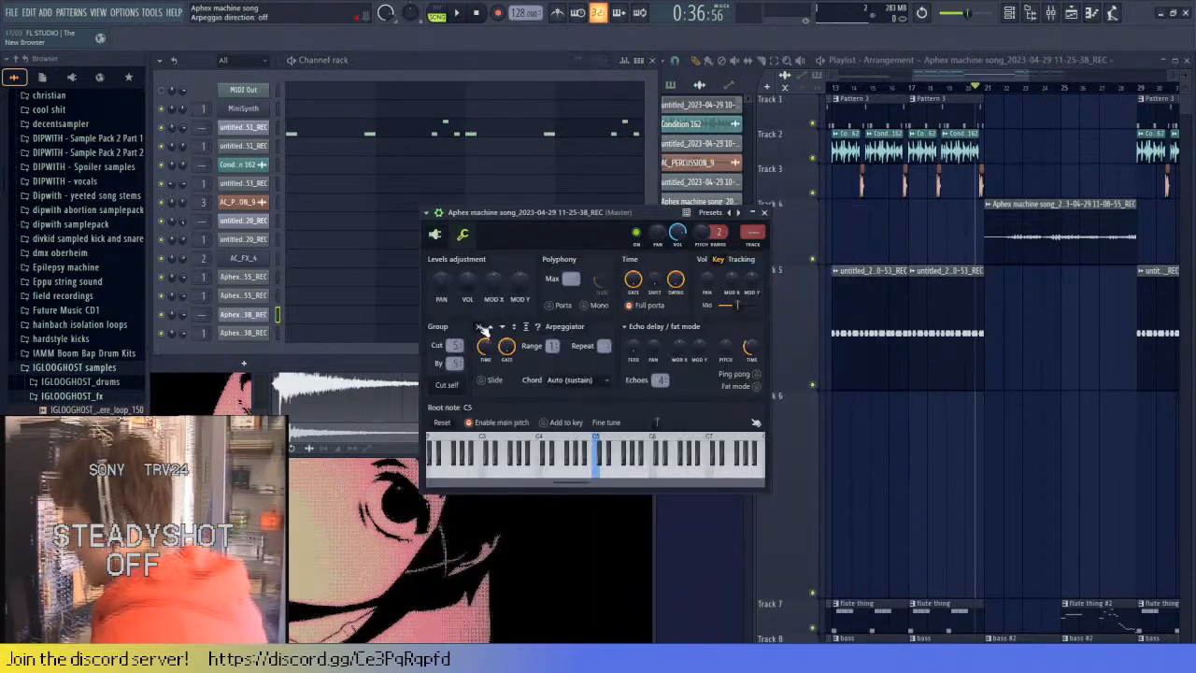
left_click(766, 212)
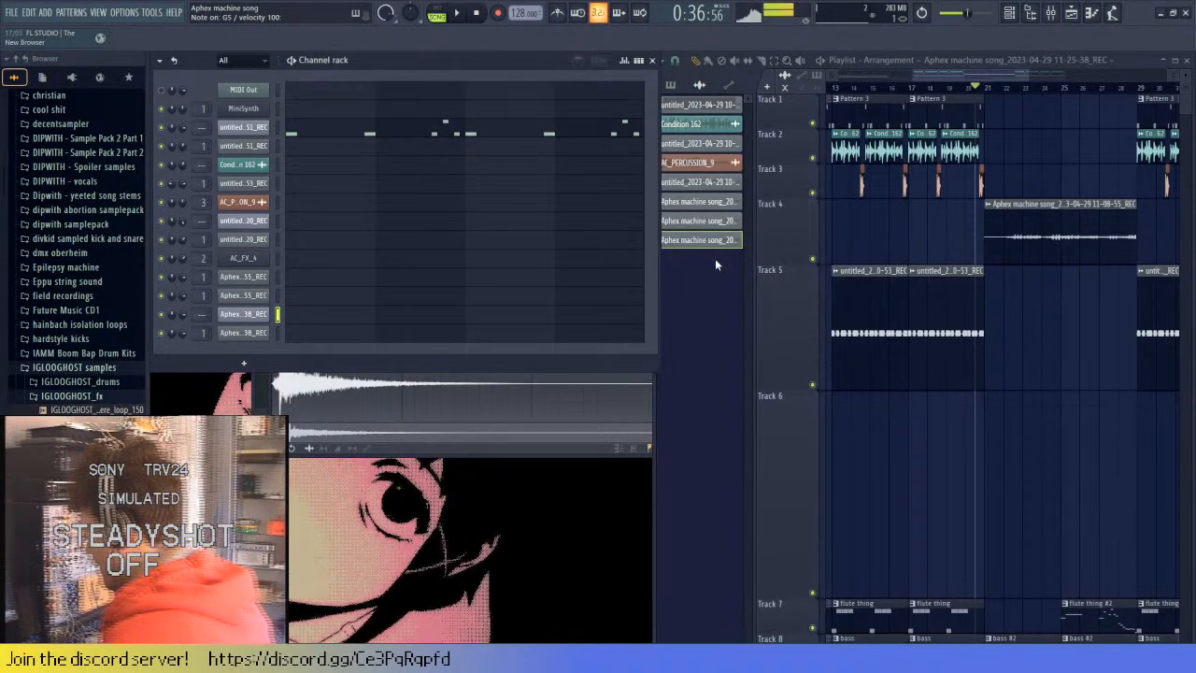
- Create a new empty pattern named "clickles" for the Slicex slices
key("F4")
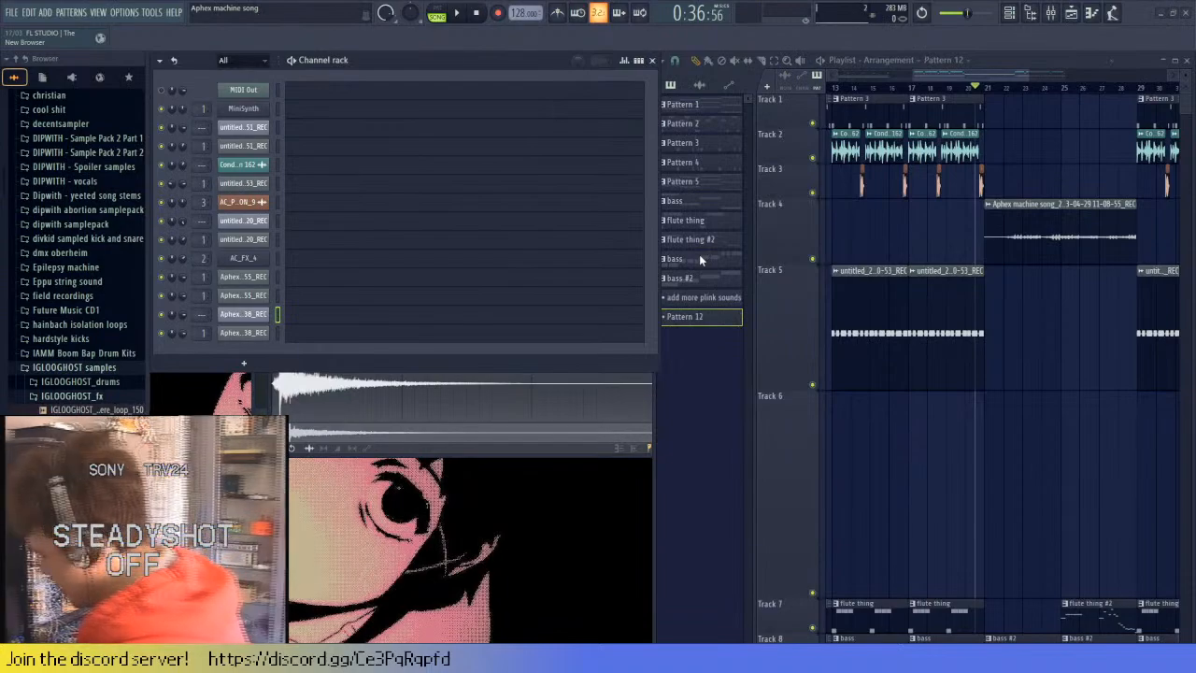
type("clickles")
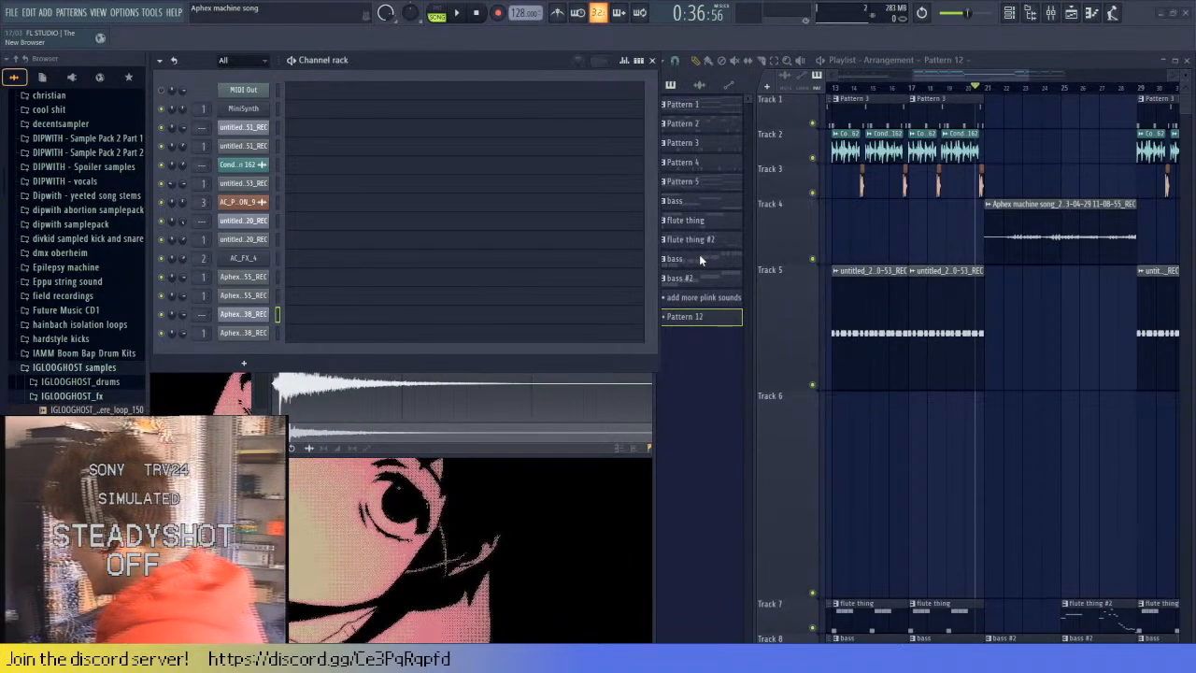
key("Return")
scroll(1004, 338, "down", 4)
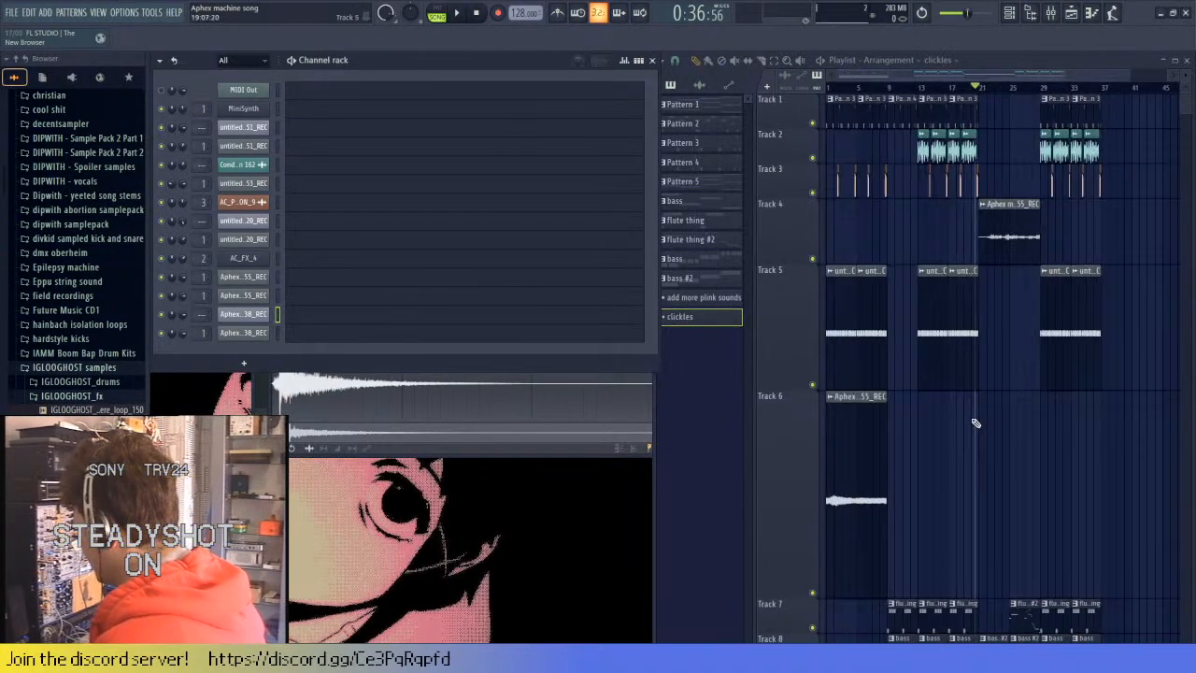
scroll(991, 501, "up", 5)
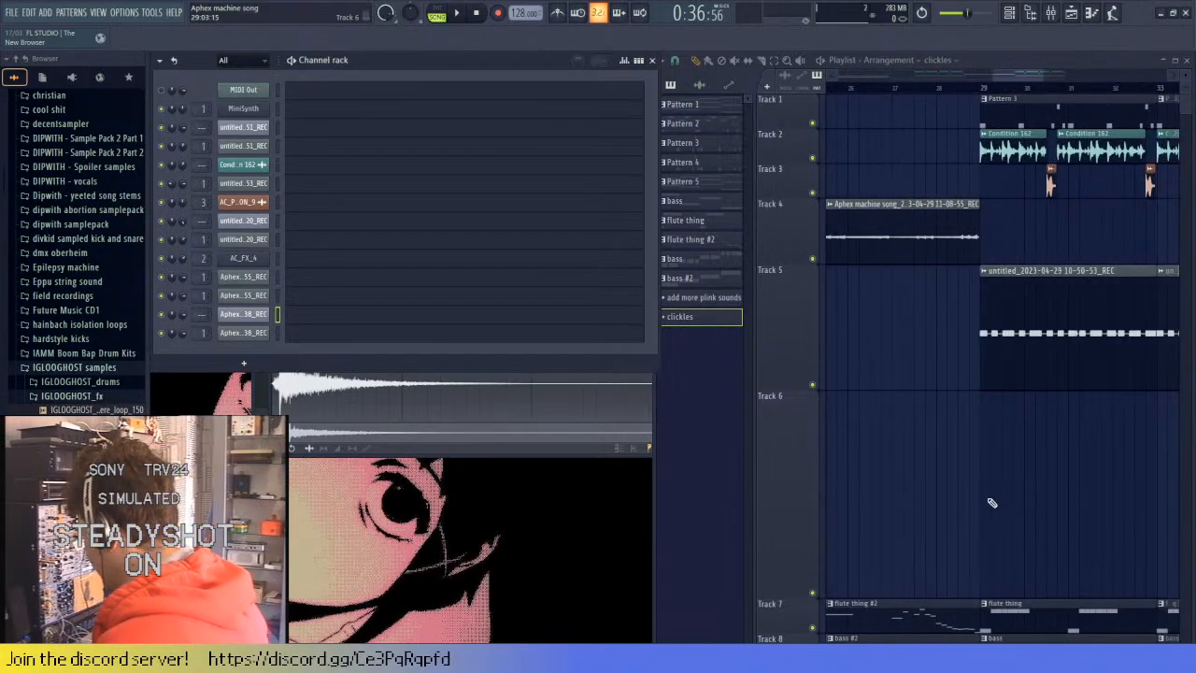
- Place the clickles pattern at bar 29 on Track 6 and delete the bass clips at bars 29 and 33 on Track 8
left_click(991, 500)
scroll(992, 495, "down", 4)
right_click(1008, 493)
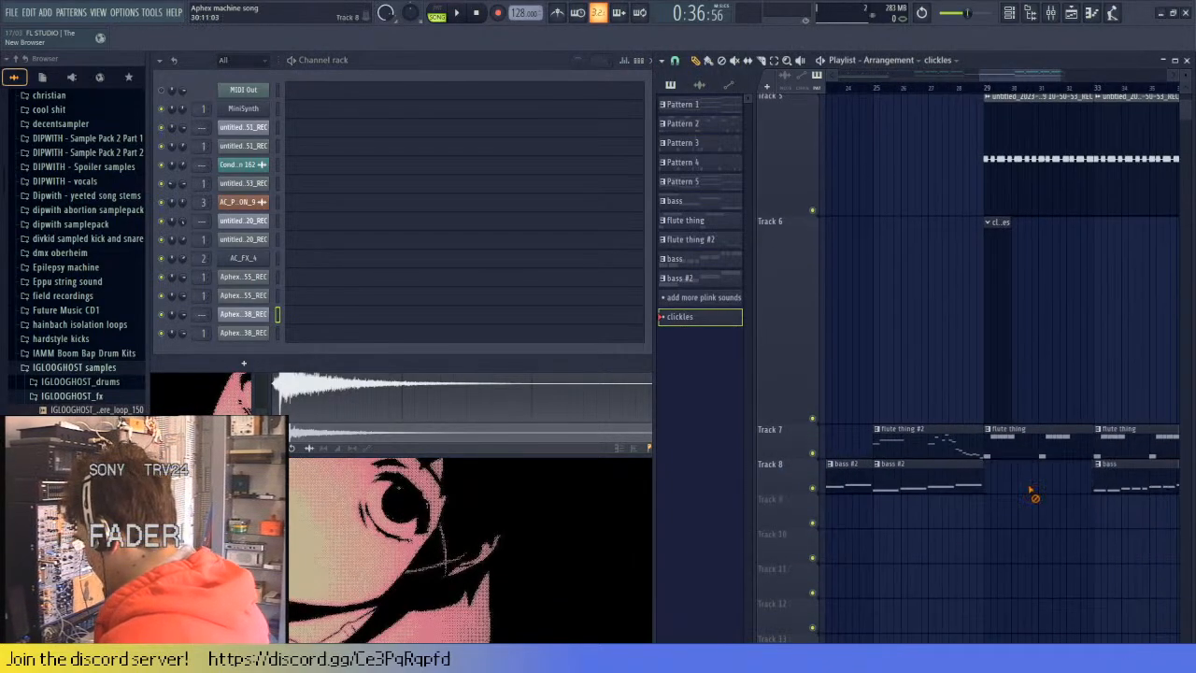
right_click(1119, 492)
- Duplicate the bass #2 clip twice on Track 8 to cover bars 29 to 36, and play the section
left_click_drag(1063, 504, 957, 472)
key("ctrl+b")
key("ctrl+b")
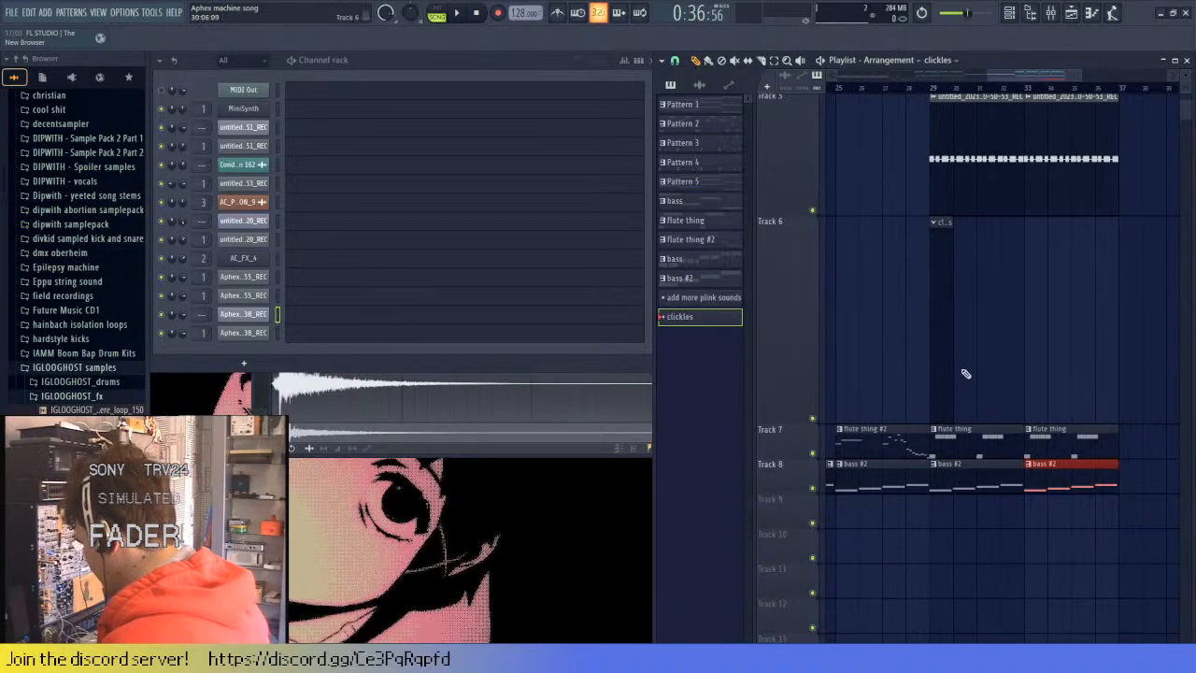
key("space")
scroll(925, 138, "down", 1)
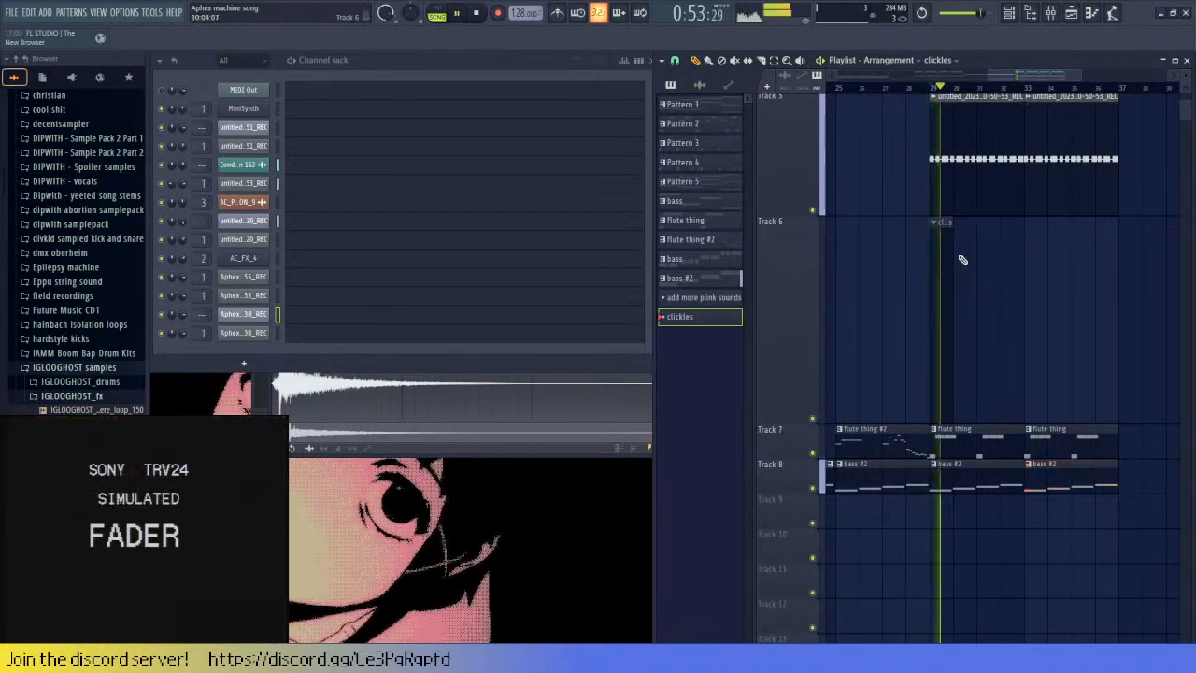
key("space")
- Remove the Pattern 3 clip at bar 29 on Track 1, select the flute thing pattern and listen to the section
scroll(963, 290, "up", 4)
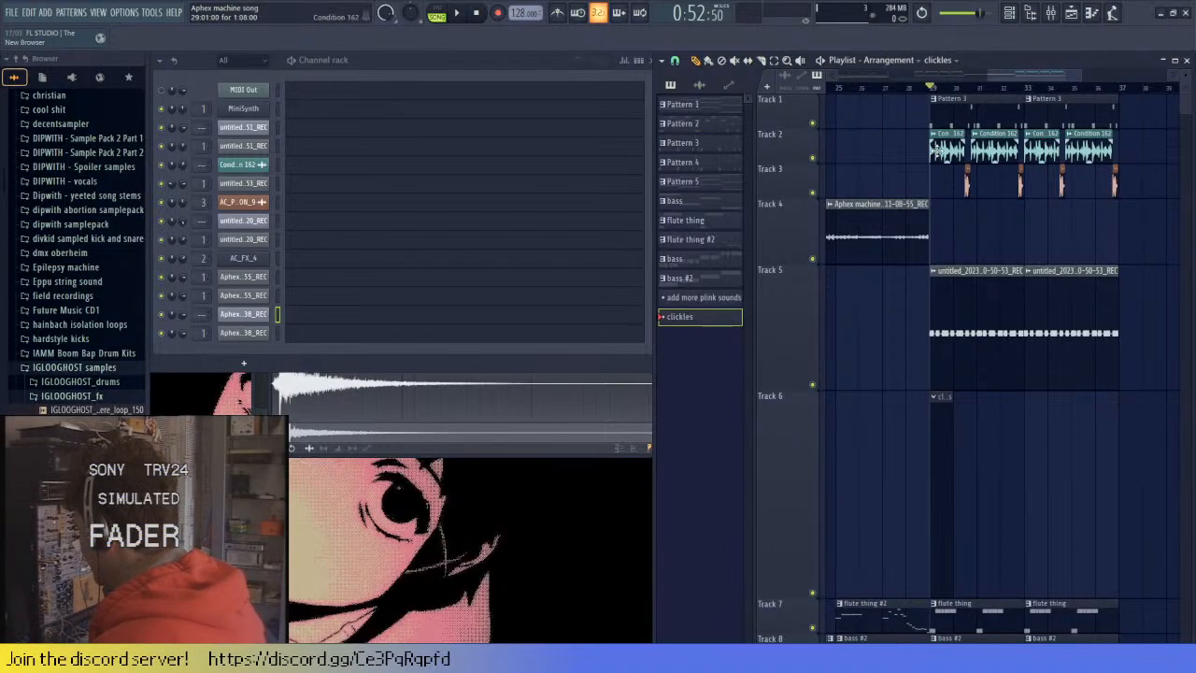
key("space")
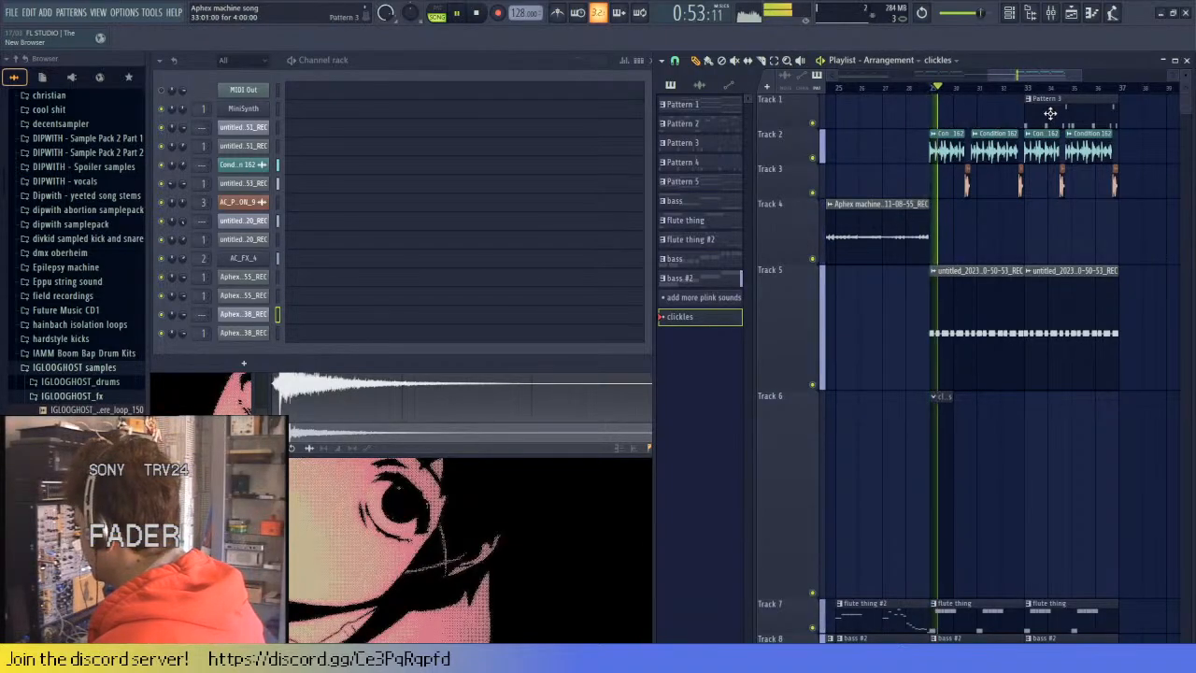
scroll(1006, 484, "down", 2)
left_click(686, 219)
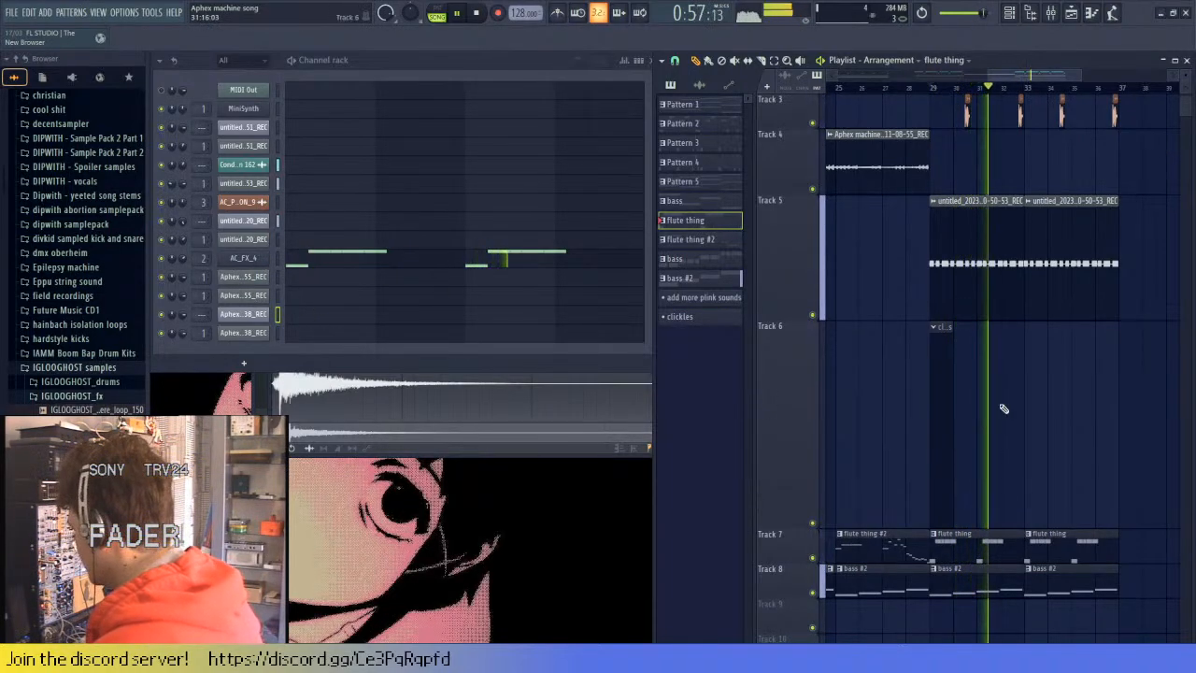
key("space")
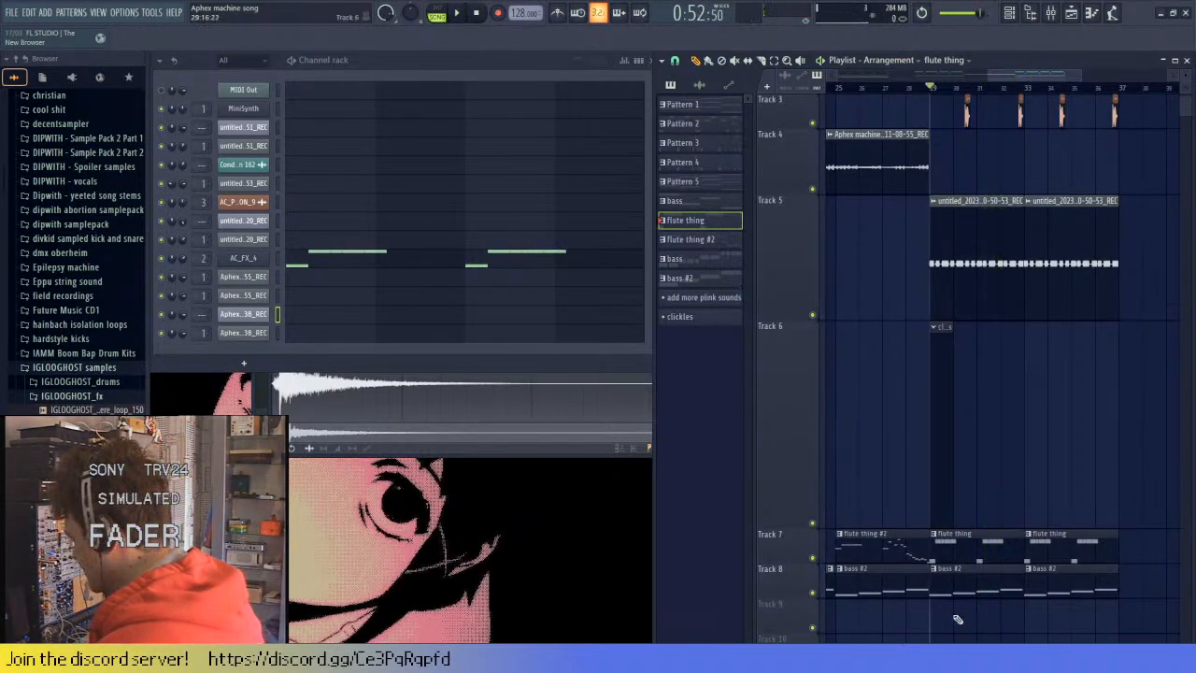
- Delete the bass #2 clips at bars 29 and 33 on Track 8 and briefly play the section
right_click(973, 590)
right_click(1074, 591)
key("space")
key("space")
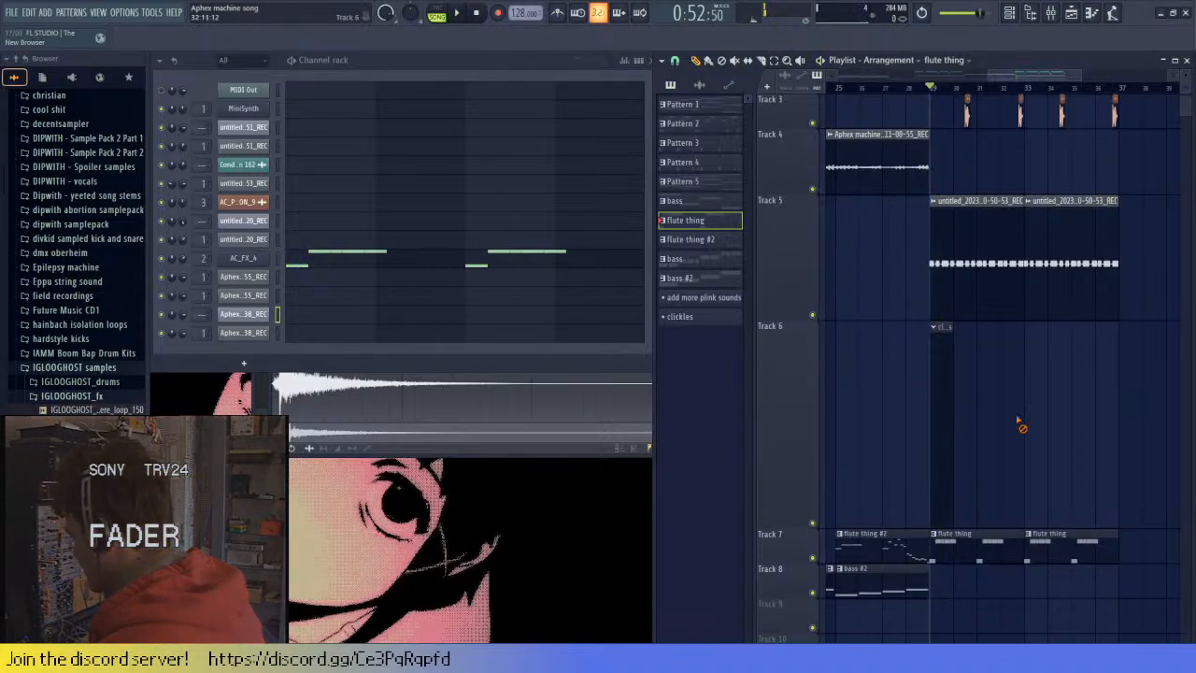
- Open the Slicex channel's piano roll in the empty clickles pattern and place Marker #7 and Marker #6 notes at the start
key("F4")
left_click(307, 319)
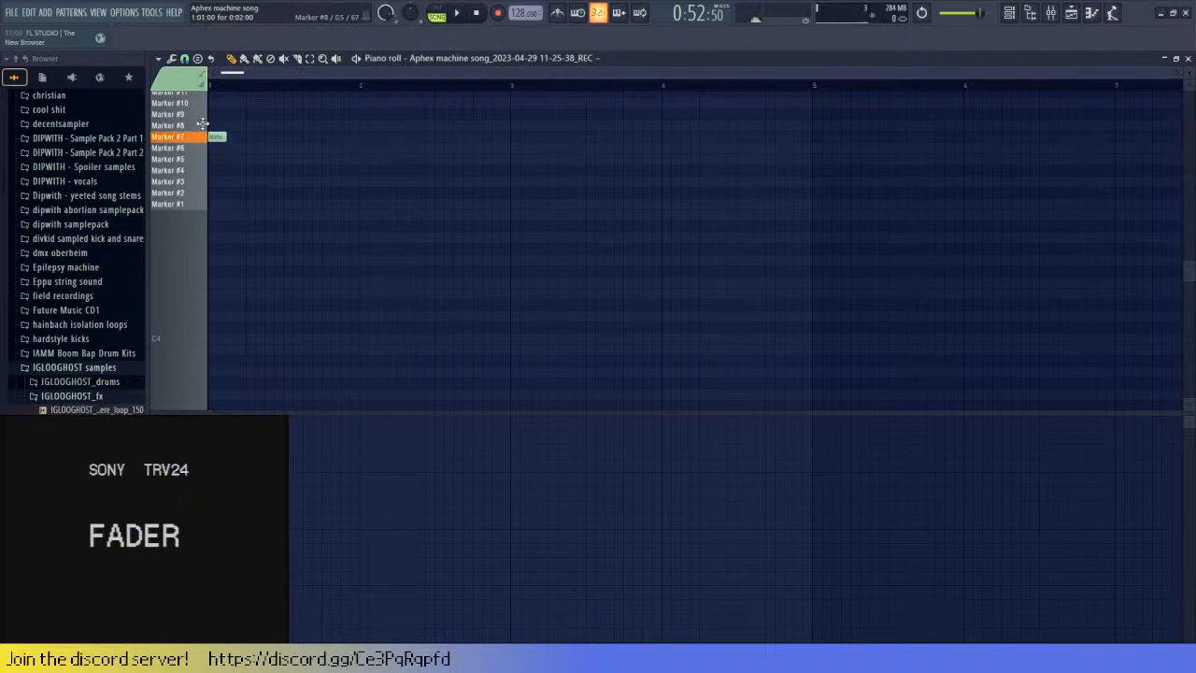
scroll(220, 187, "up", 4)
scroll(229, 281, "up", 2)
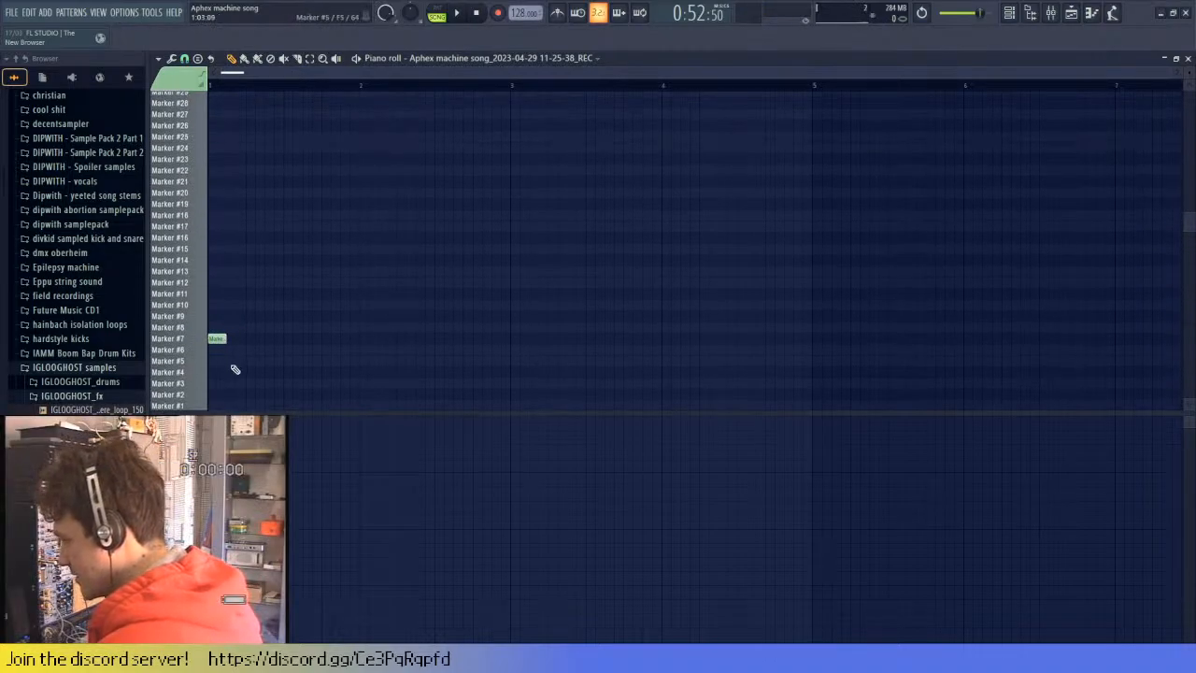
left_click(236, 349)
- Try Marker #13 and Marker #10 notes as the third and fourth hits, play them, and remove both
left_click(242, 272)
left_click_drag(241, 272, 254, 271)
left_click(273, 304)
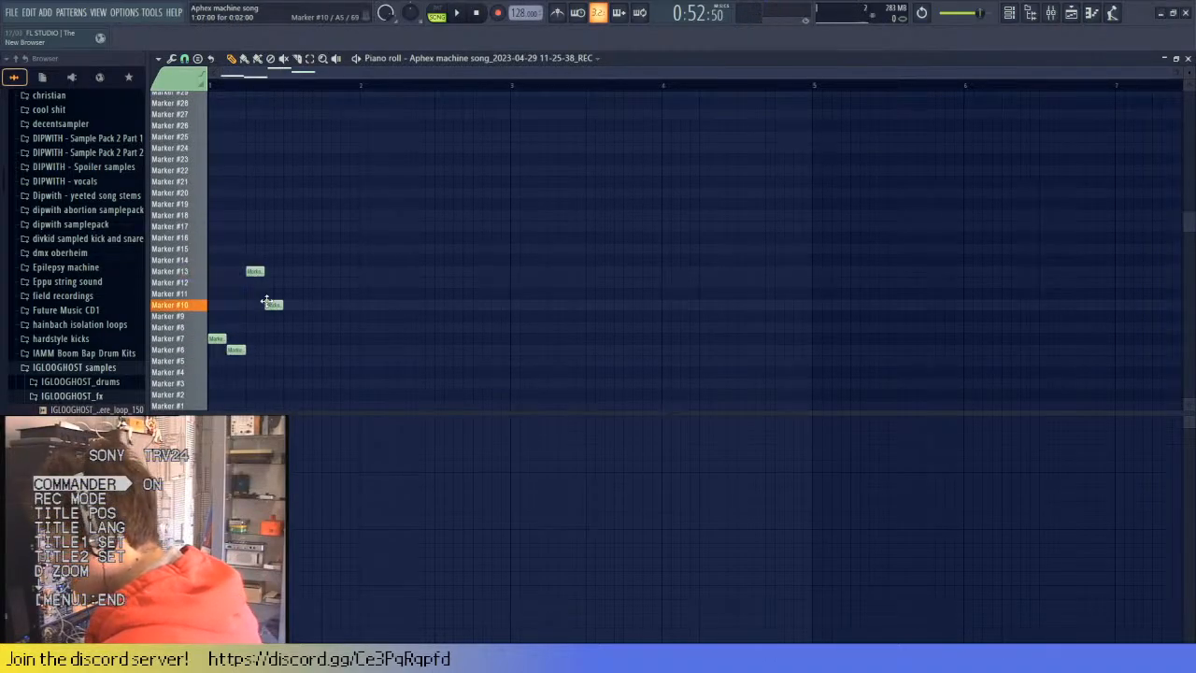
key("space")
key("space")
right_click(275, 305)
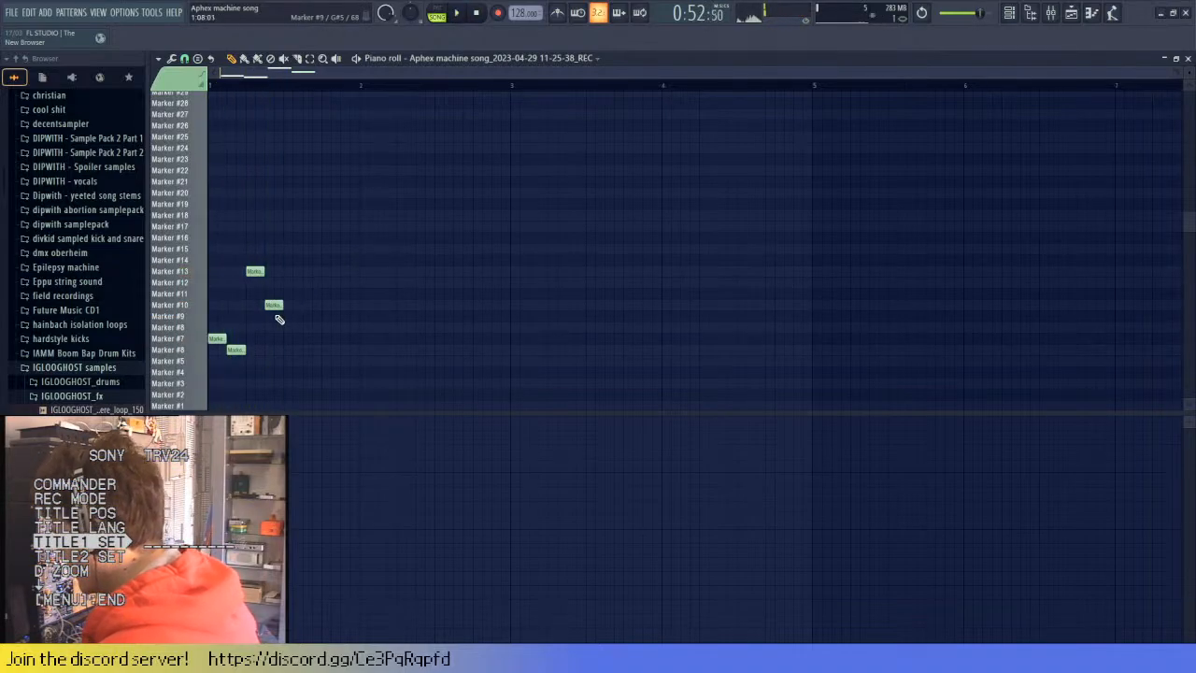
right_click(254, 271)
- Add one-step Marker #6 notes at steps 5 and 6 of bar 1 and a two-step one at step 7
scroll(227, 364, "up", 3)
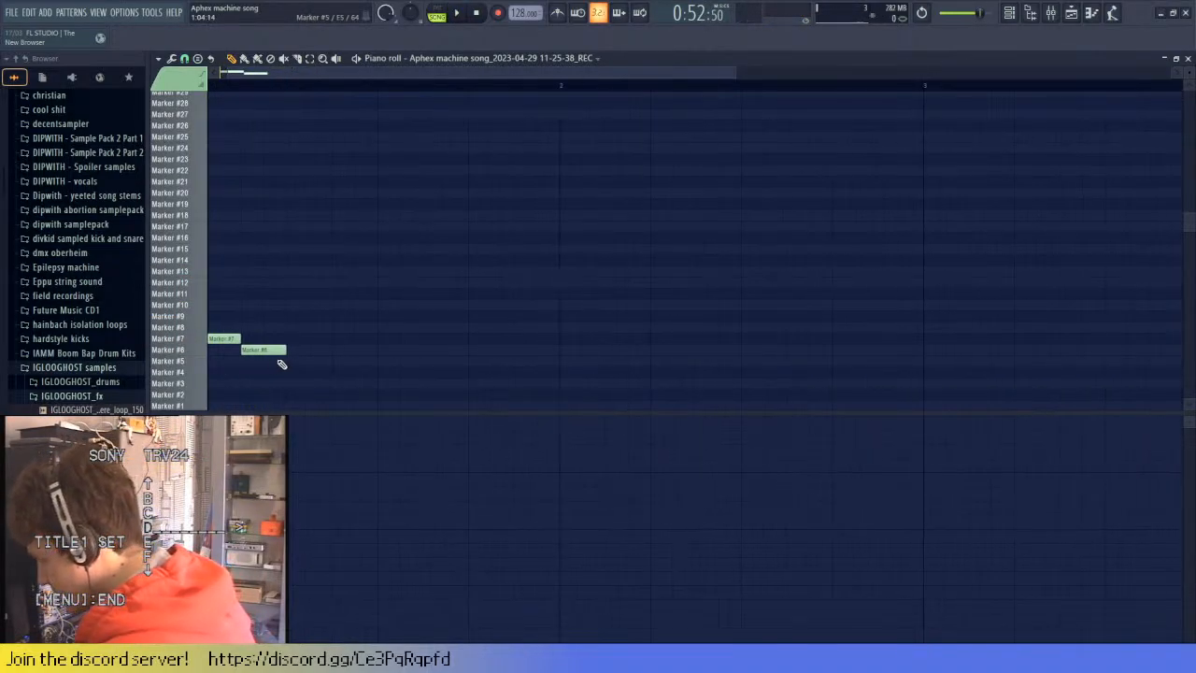
mouse_move(283, 354)
left_mouse_down()
mouse_move(326, 352)
mouse_move(304, 353)
left_mouse_up()
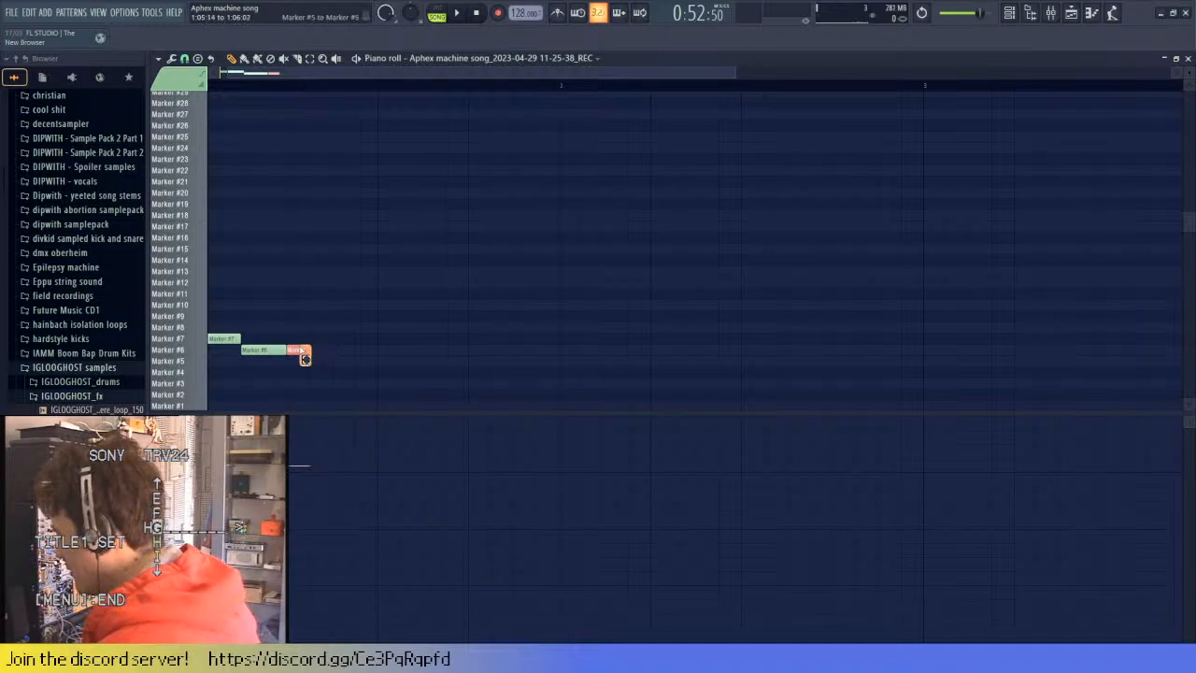
left_click(314, 350)
left_click(343, 351)
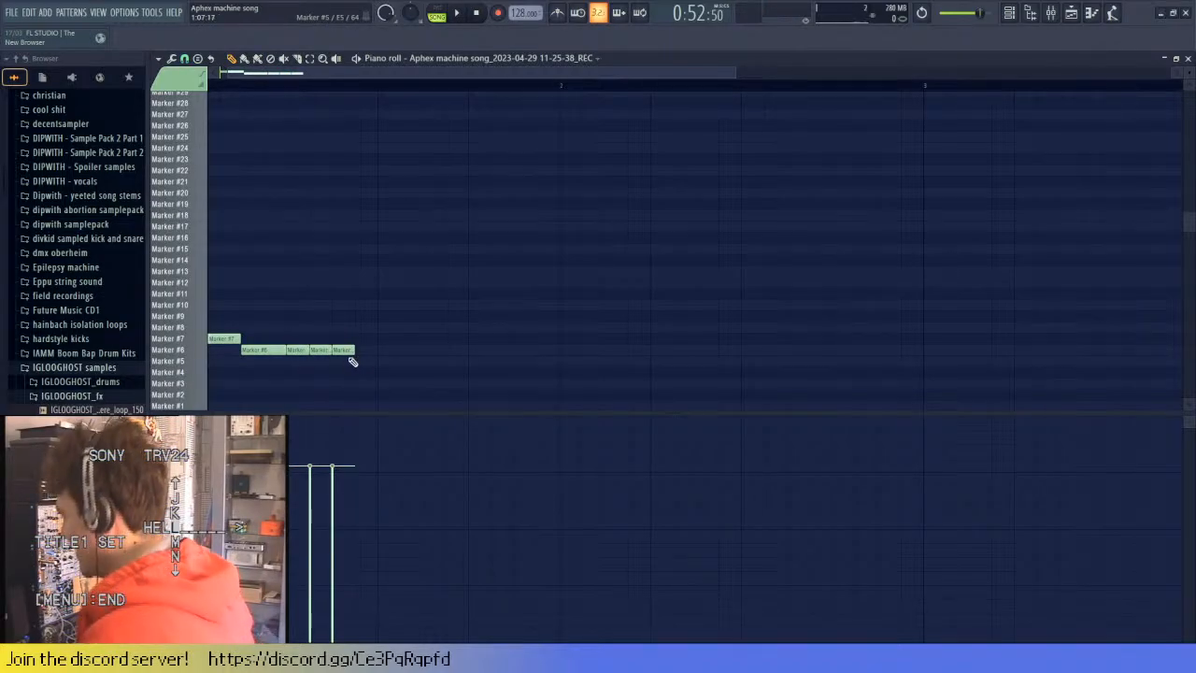
scroll(353, 359, "down", 2)
right_click(308, 352)
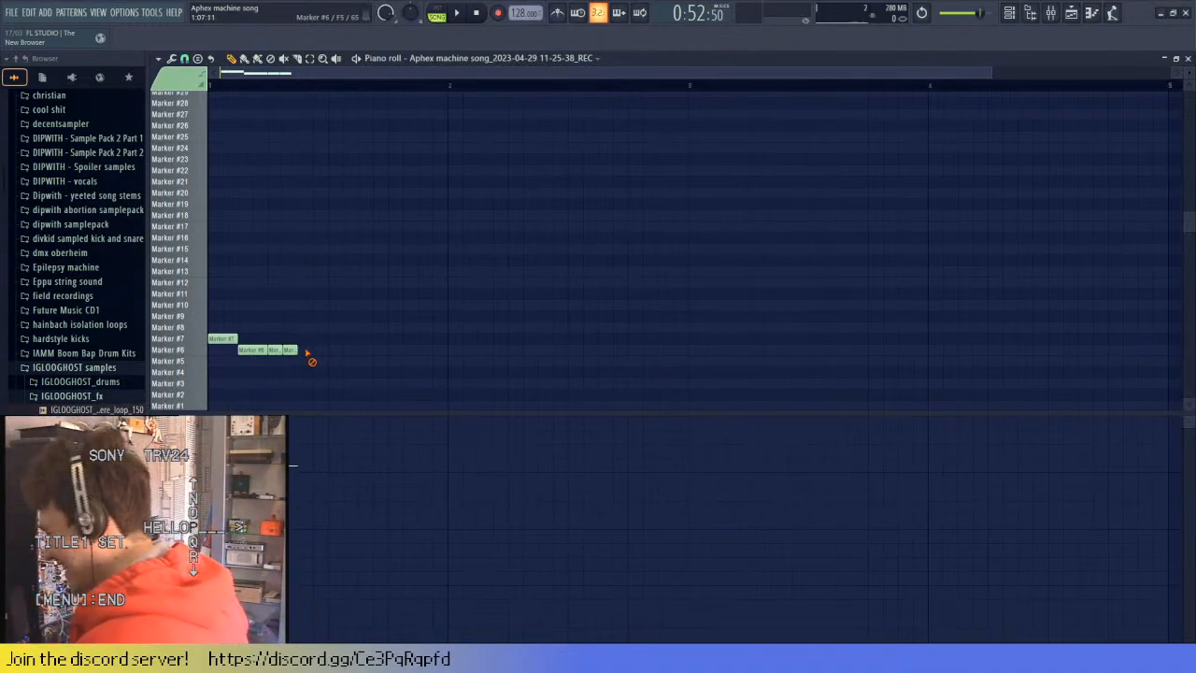
left_click(311, 351)
key("space")
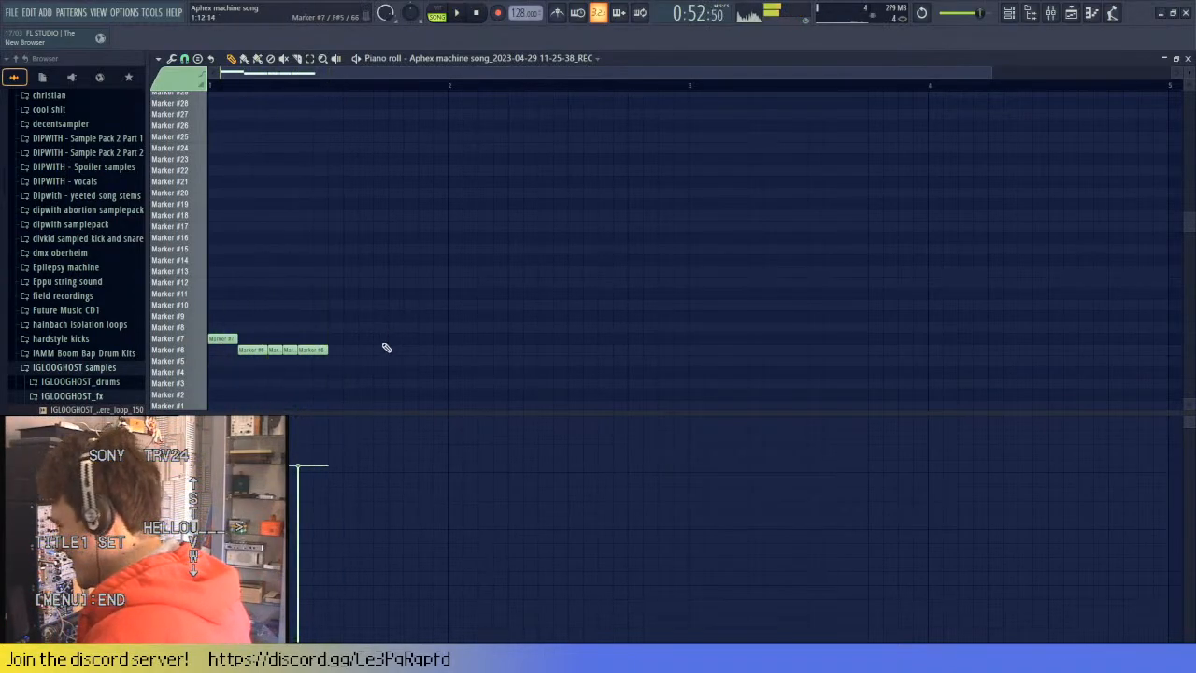
key("space")
- Add two-step Marker #6 notes at steps 11 and 13 of bar 1 and at the start of bar 2, checking by playback
left_click(361, 350)
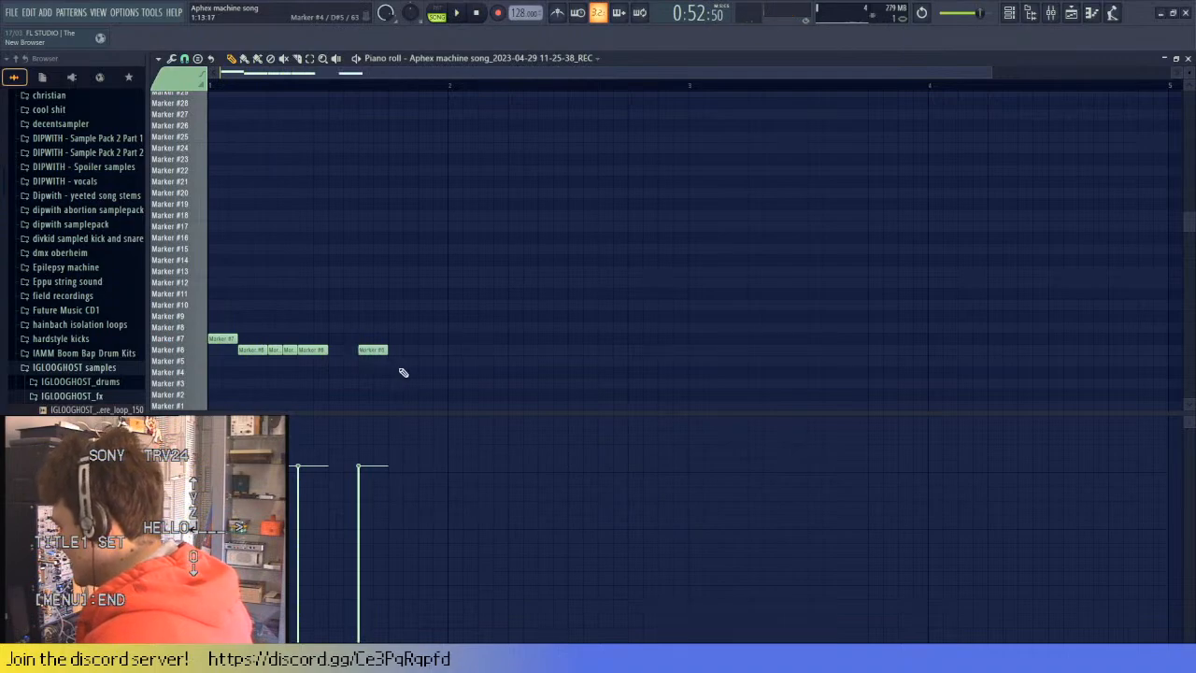
key("space")
key("space")
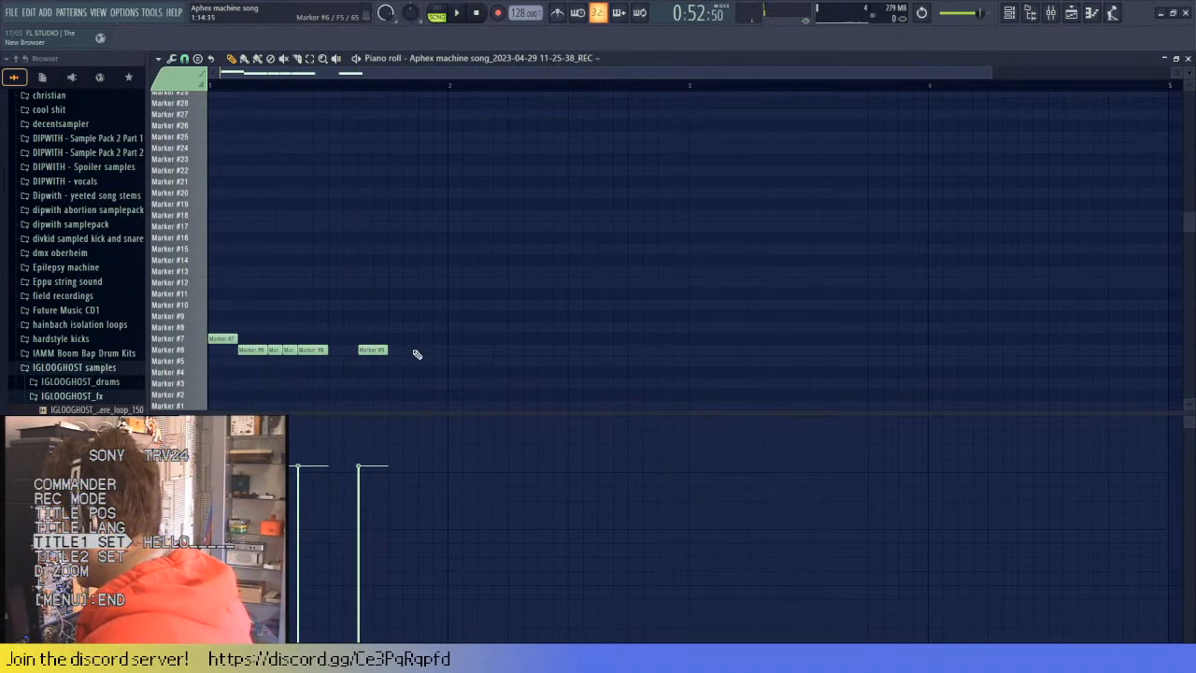
left_click(390, 350)
key("space")
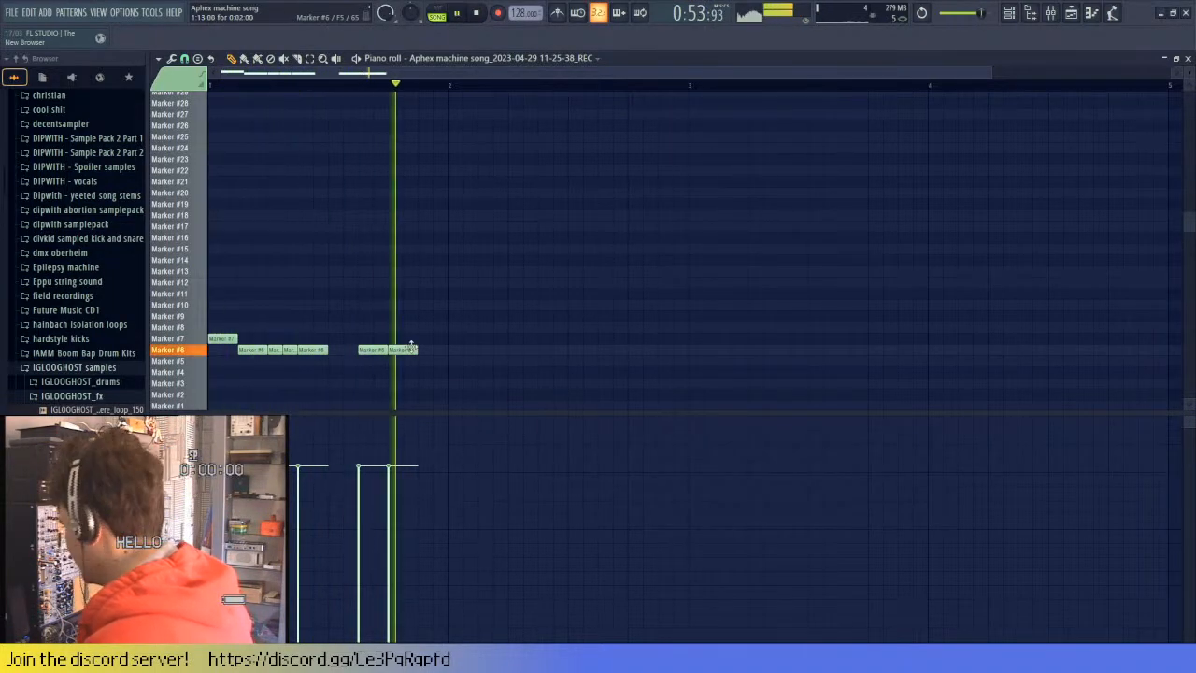
key("space")
key("space")
left_click(446, 350)
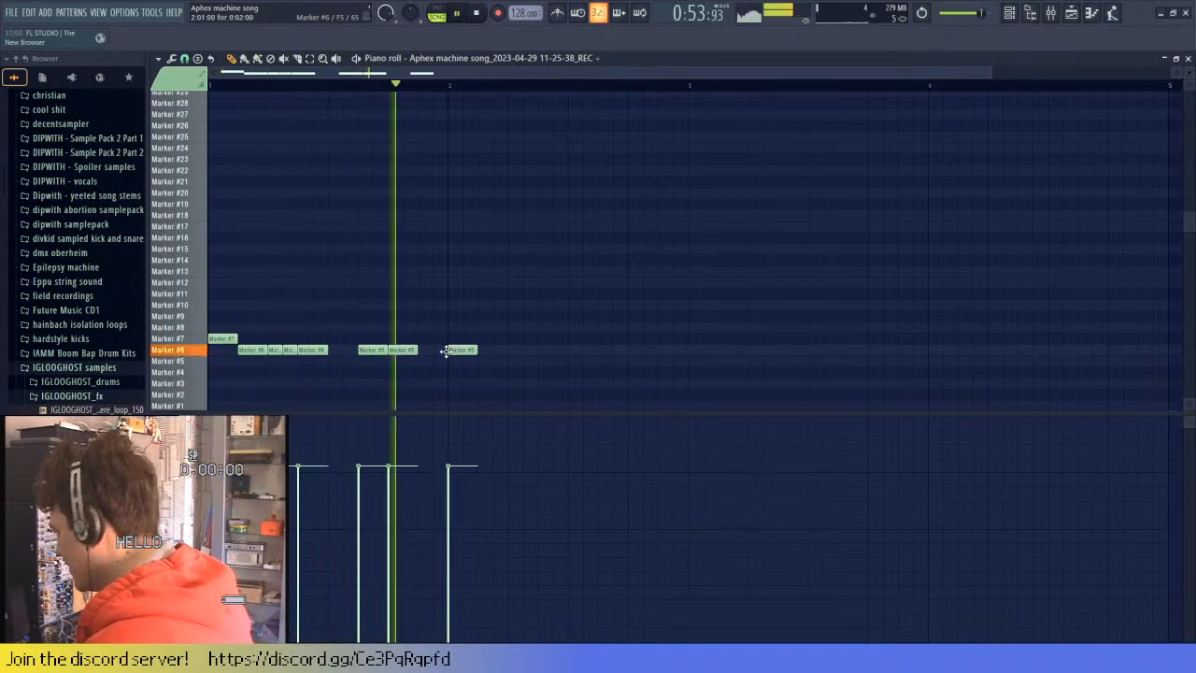
key("space")
- Continue the Marker #6 rhythm in bar 2 with notes at steps 5, 7, 11, 12 and 13, making steps 11 and 12 one step long
left_click(511, 350)
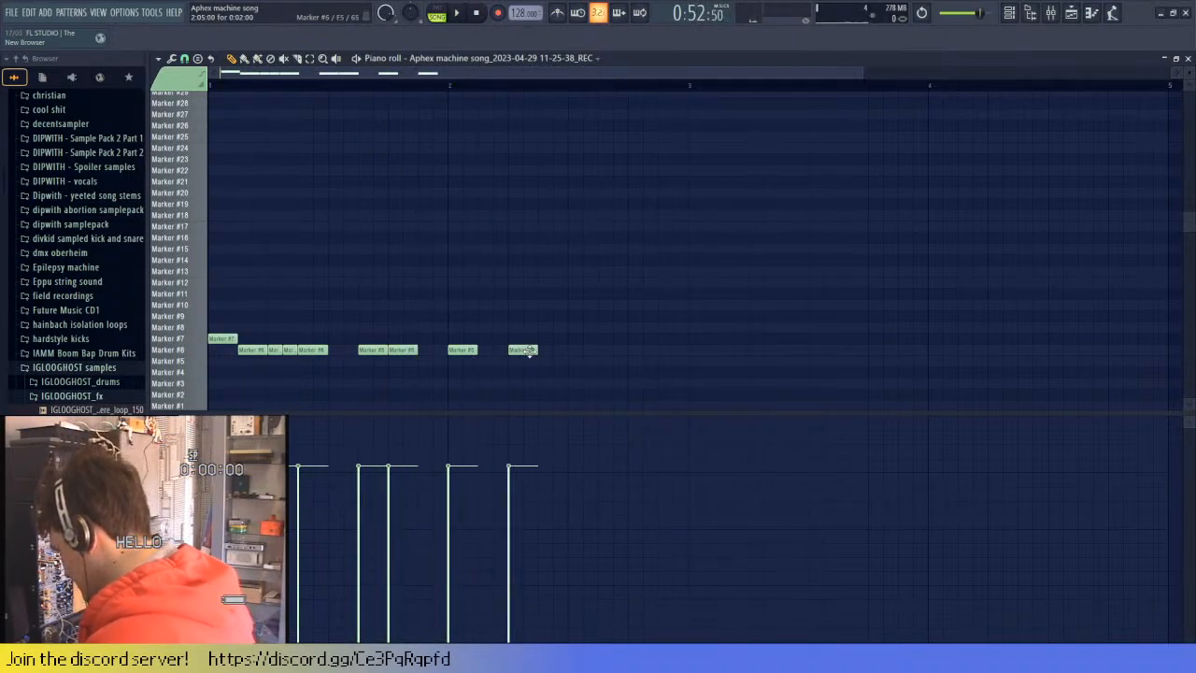
left_click(602, 355)
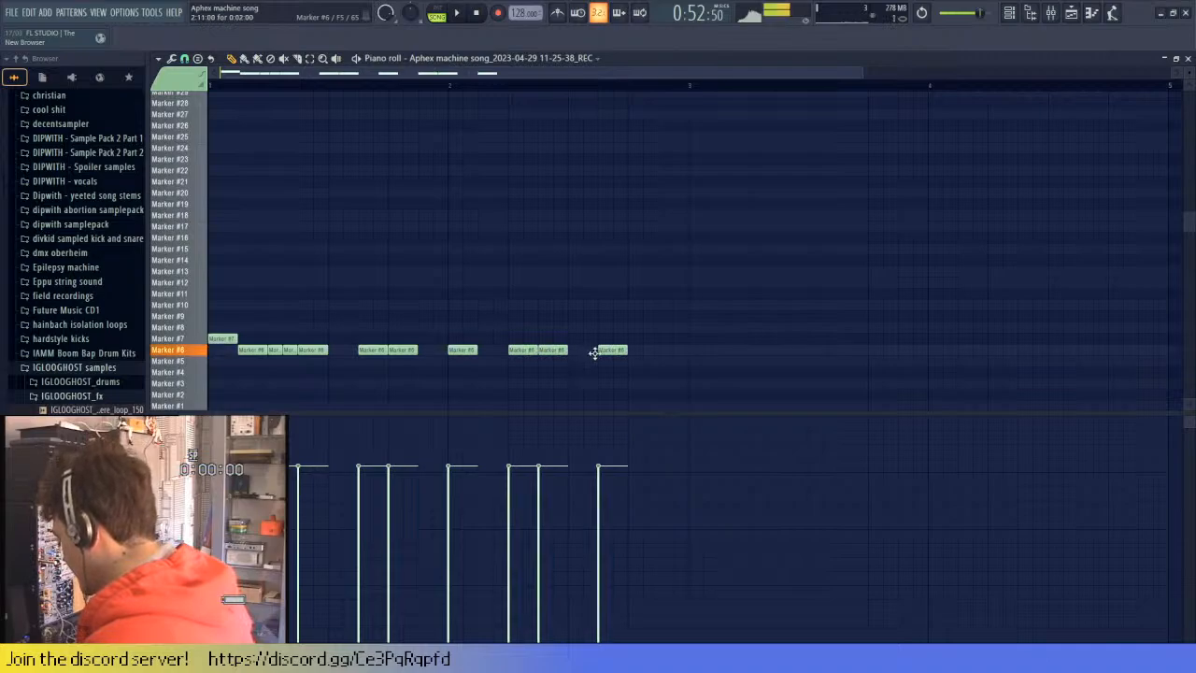
left_click(619, 351)
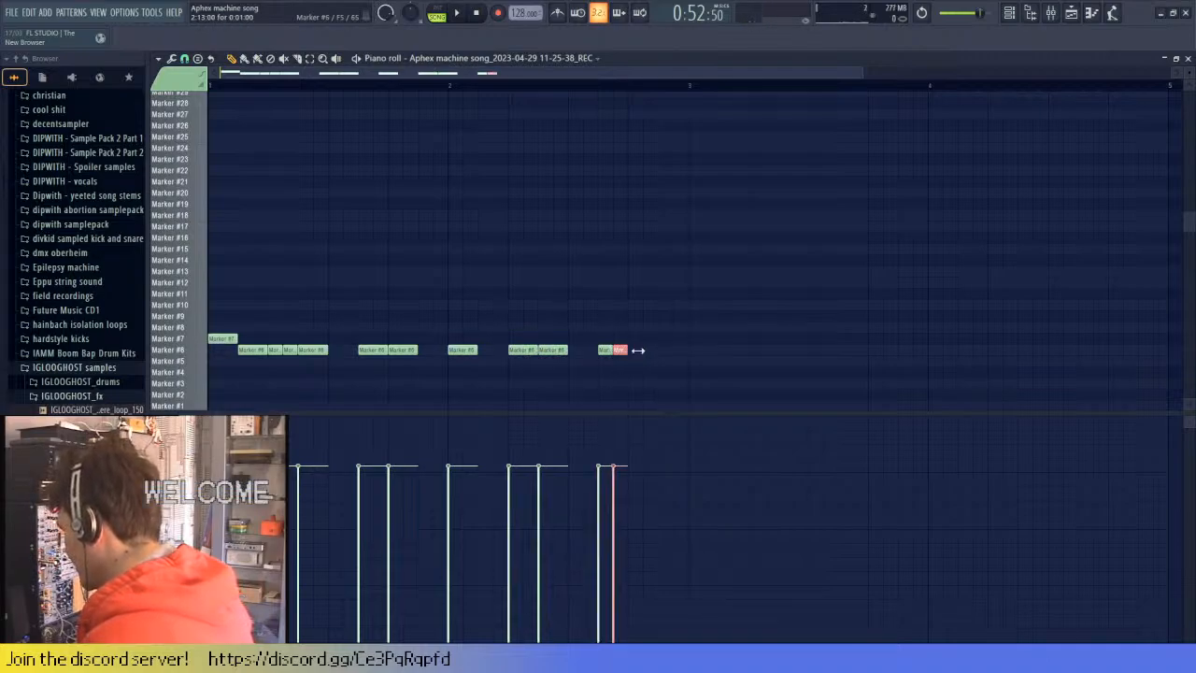
left_click(633, 350)
key("space")
left_click_drag(645, 351, 657, 351)
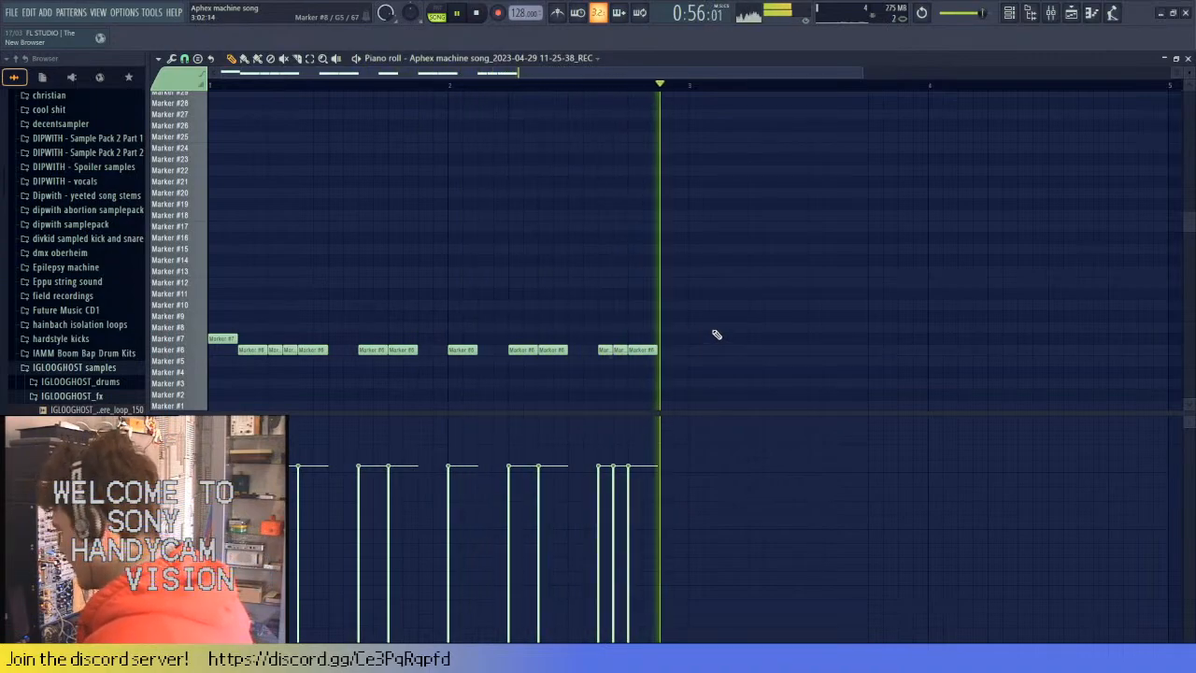
- Play the rhythm and add Marker #6 notes in bar 3 at steps 3, 7, 9, 10 and 11, the last three one step long
scroll(660, 350, "up", 2, "ctrl")
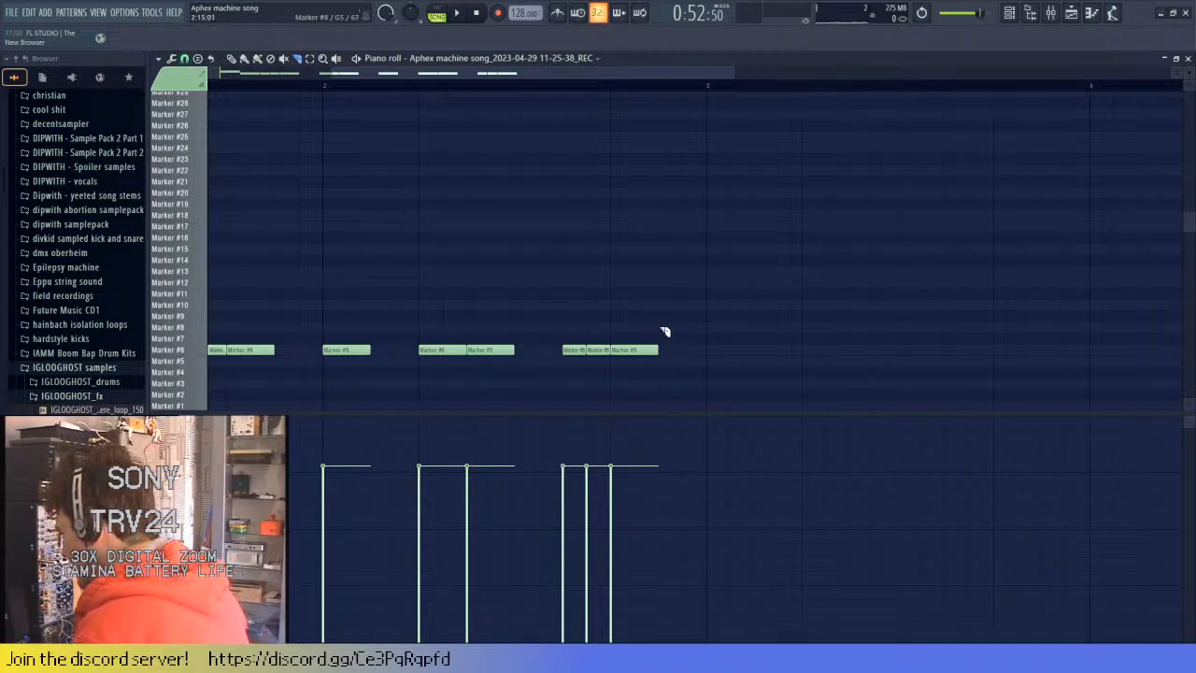
scroll(561, 267, "down", 1)
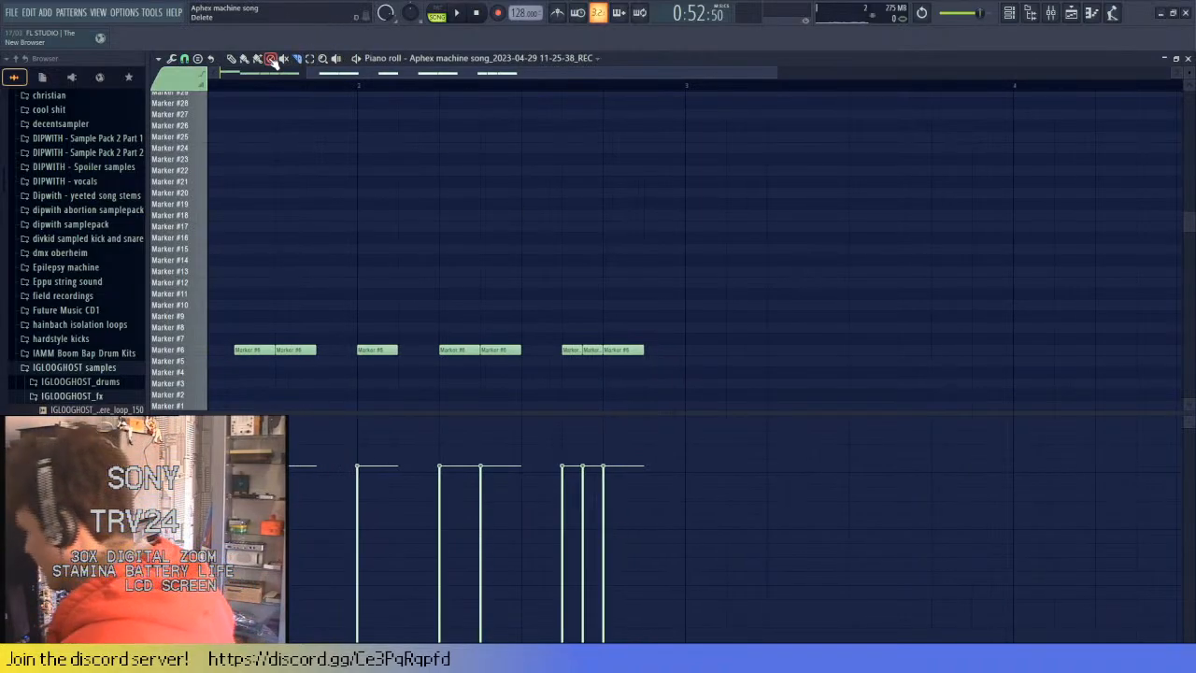
key("space")
scroll(528, 248, "down", 2)
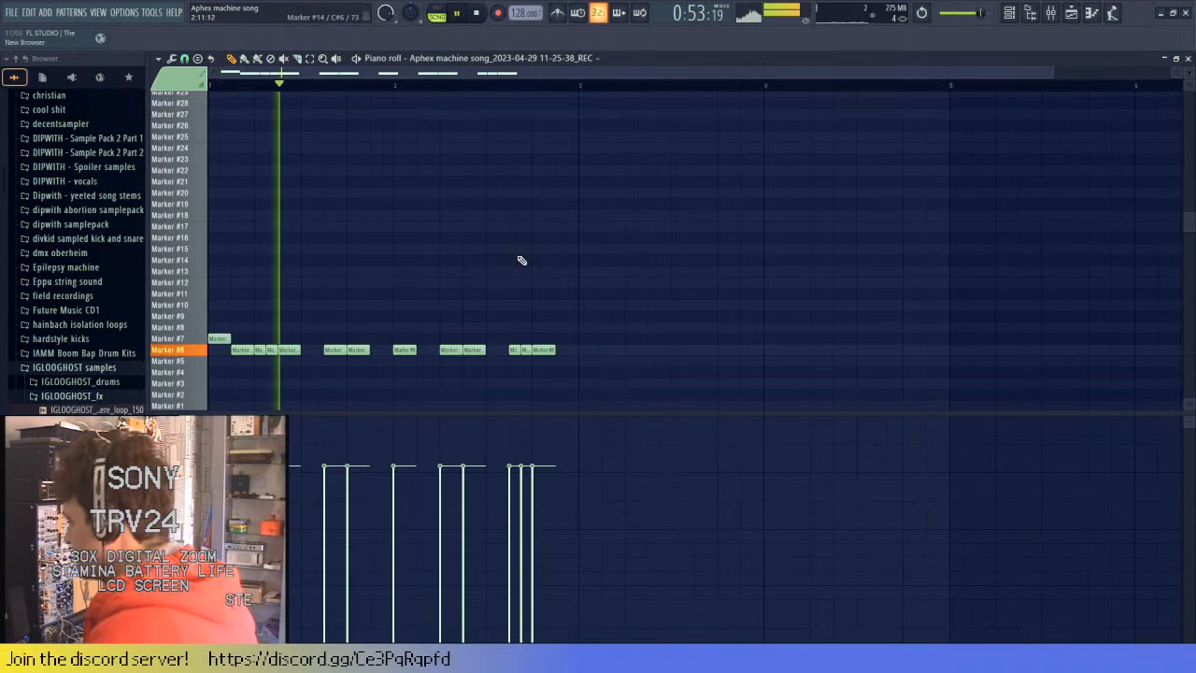
key("space")
left_click(605, 351)
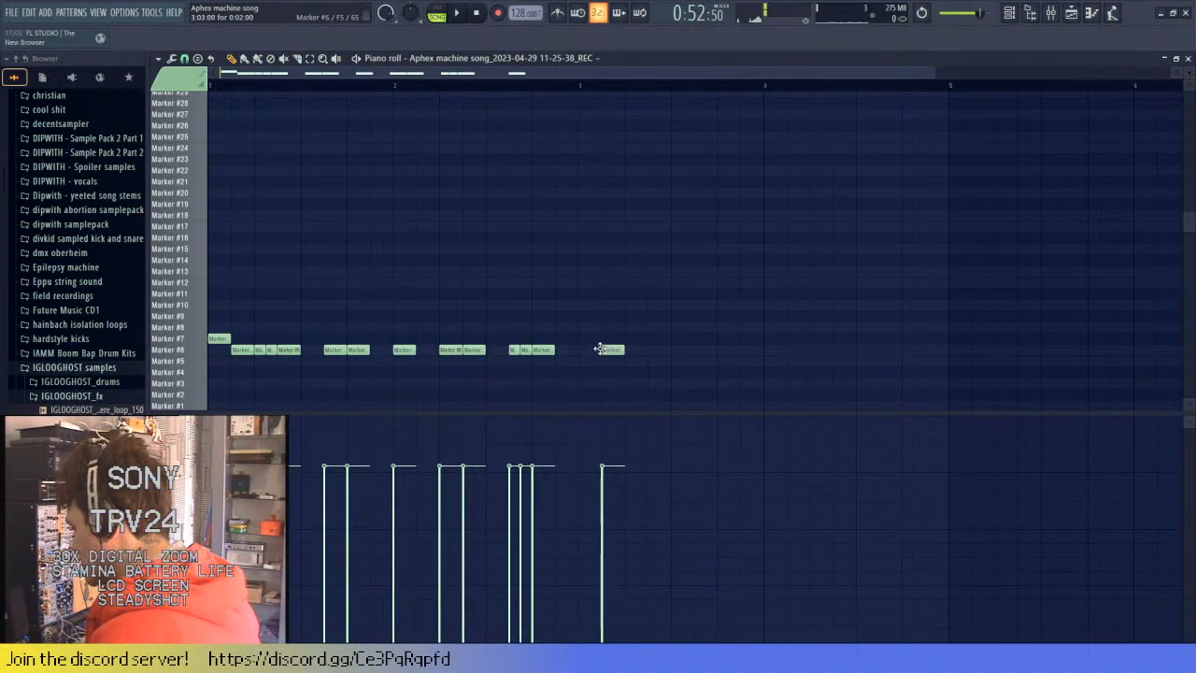
left_click(652, 350)
left_click(677, 351)
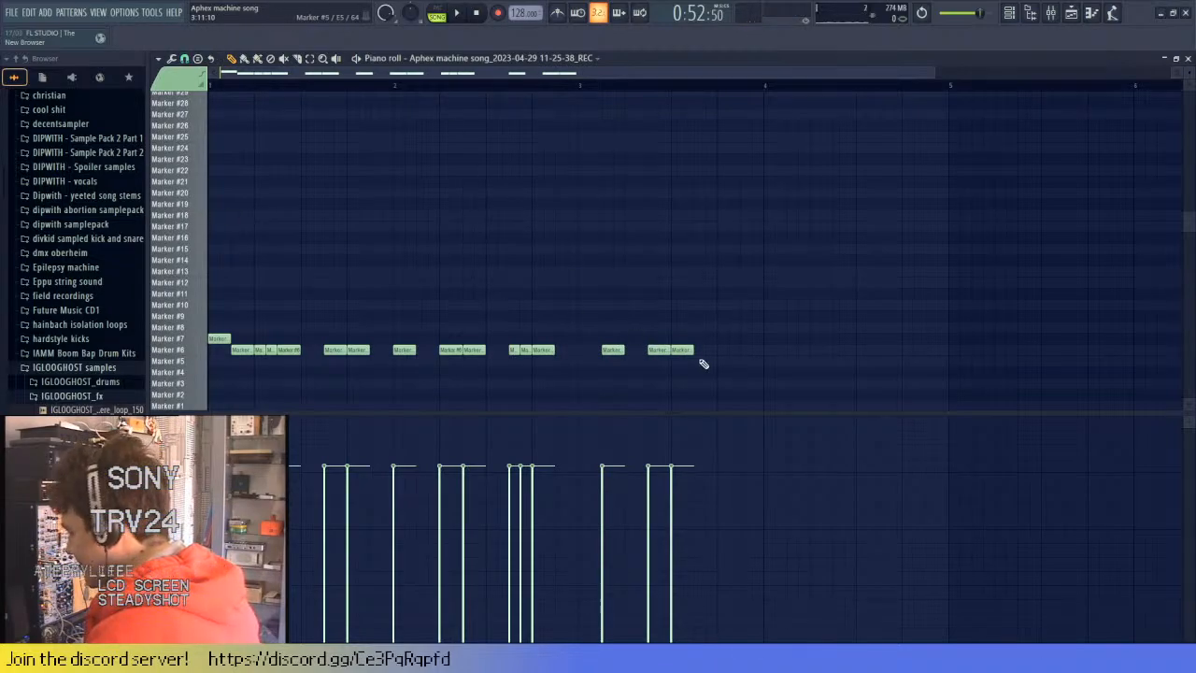
left_click(685, 350)
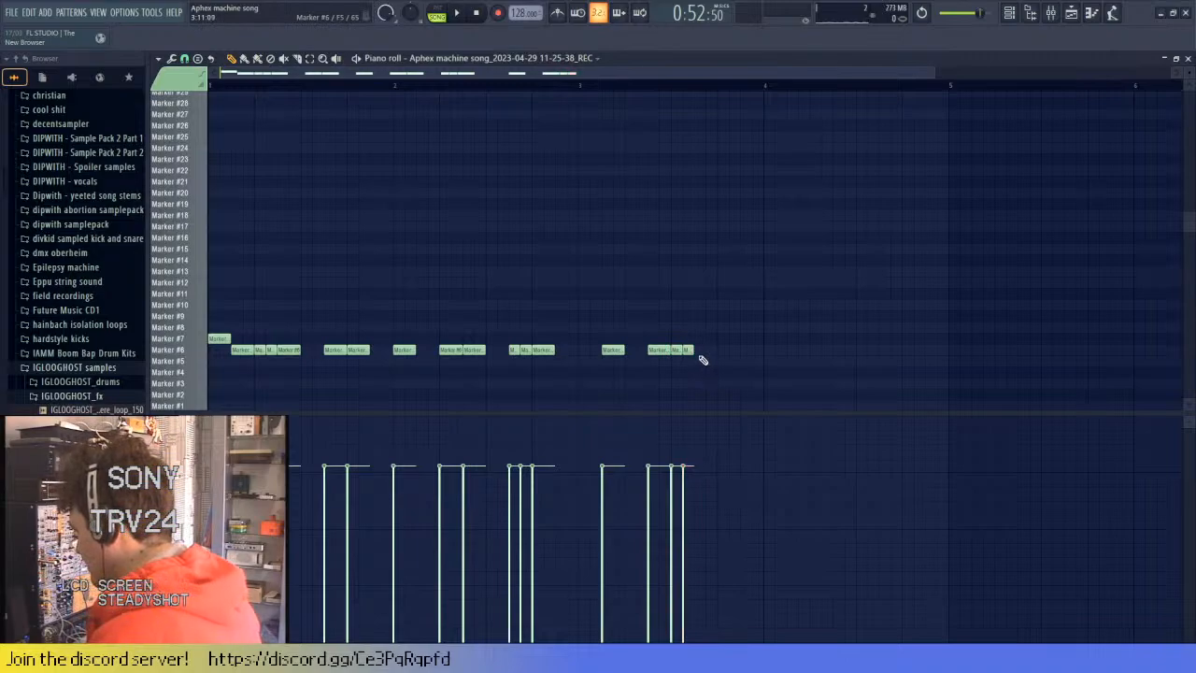
left_click(698, 351)
- Move the last bar 3 note to step 13 and add Marker #6 notes at step 15 and the start of bar 4
key("space")
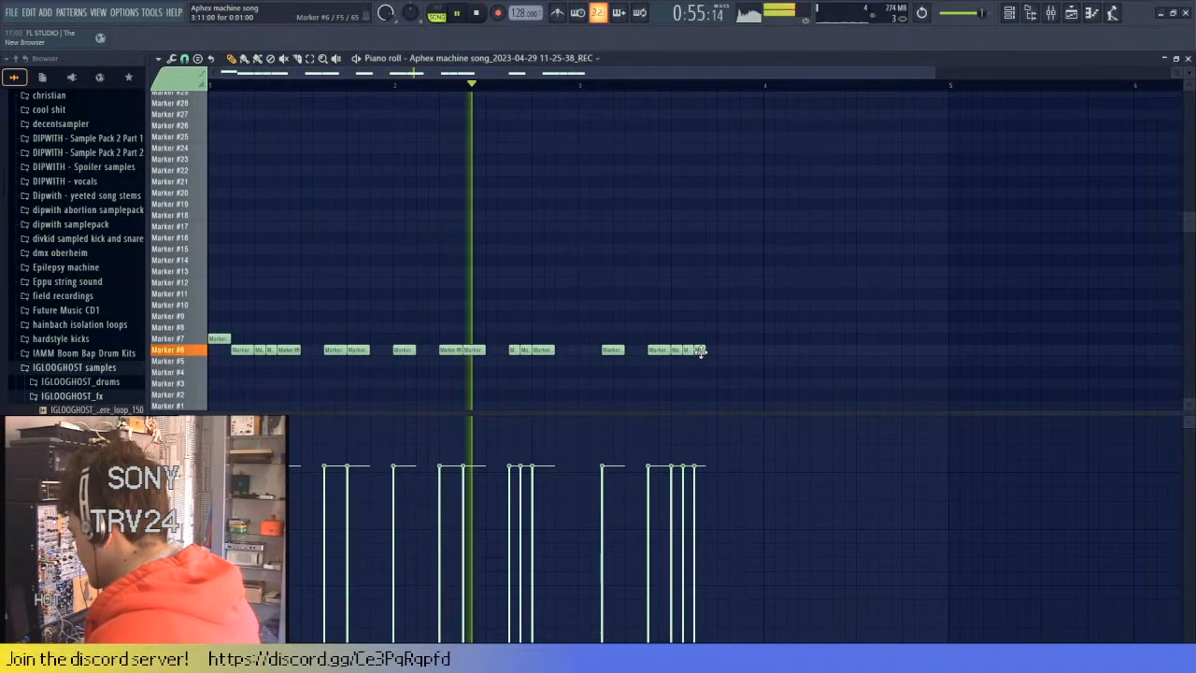
left_click_drag(701, 352, 719, 351)
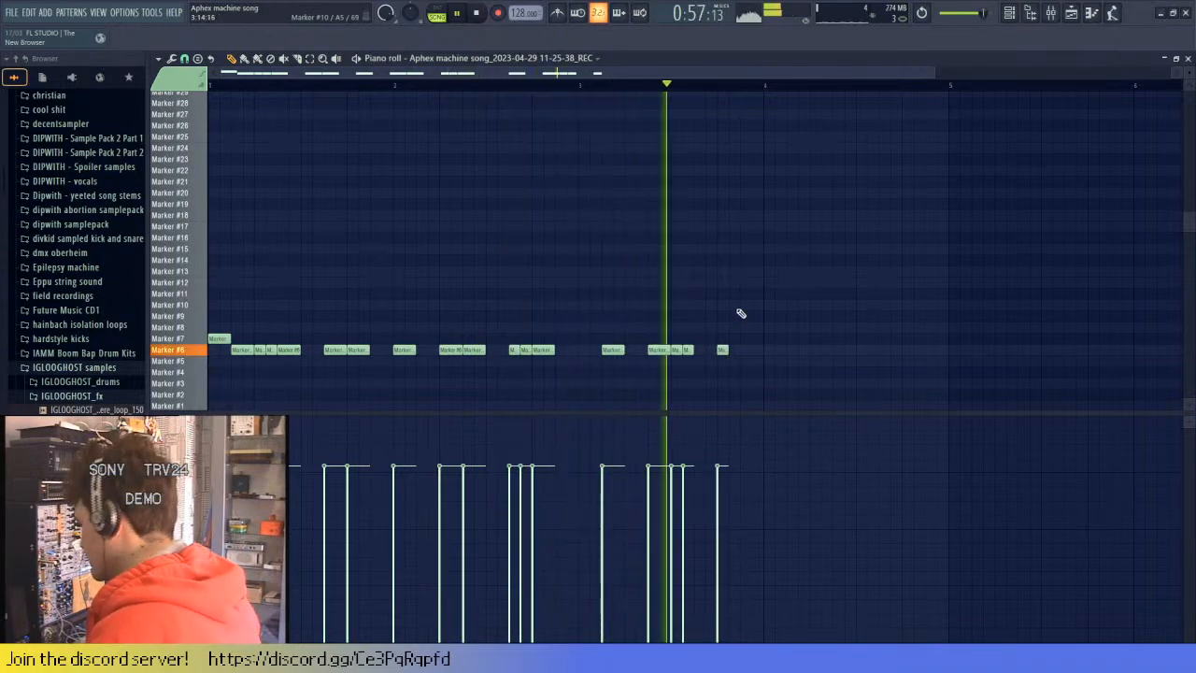
key("space")
left_click(745, 350)
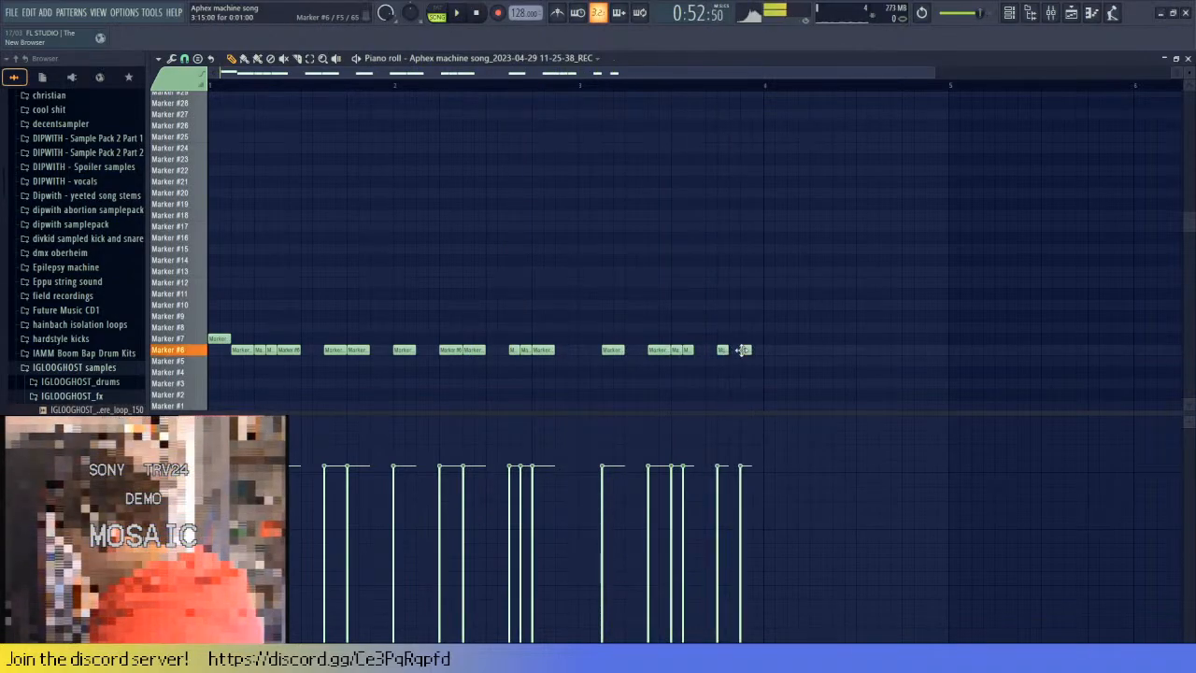
left_click(768, 351)
left_click_drag(771, 349, 856, 346)
key("space")
right_click(844, 349)
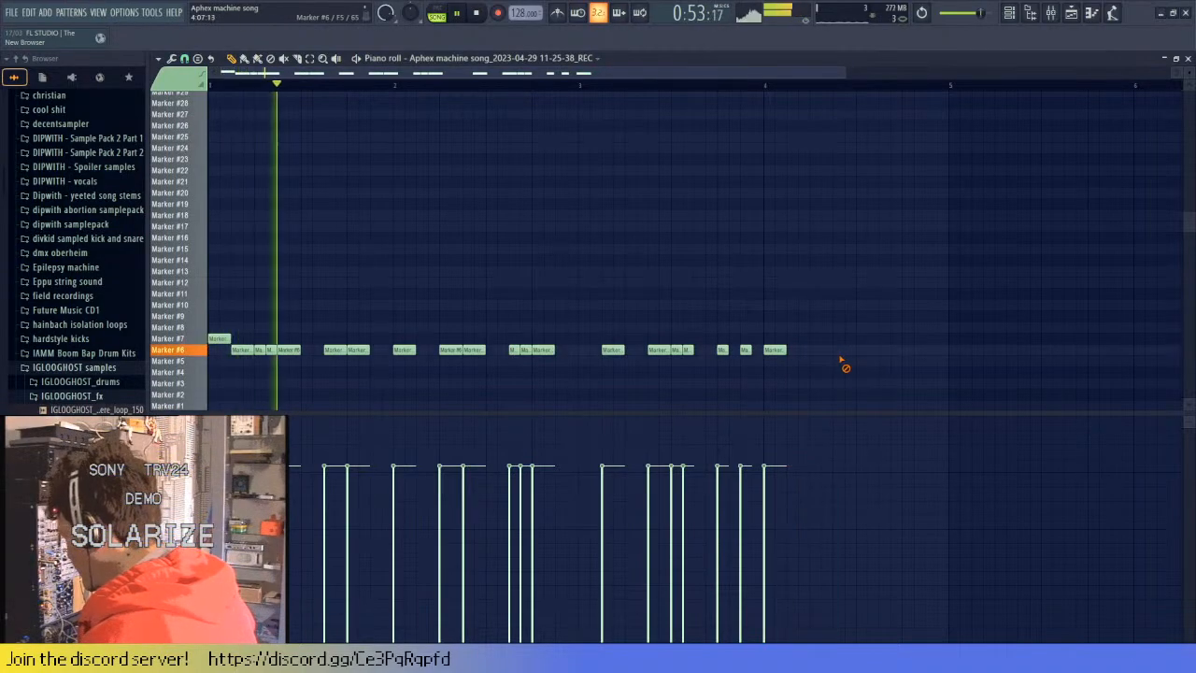
- Add two-step Marker #6 notes at steps 5, 9 and 13 of bar 4, check by playback and return the song position to bar 29
right_click(798, 350)
left_click(868, 349)
left_click(914, 349)
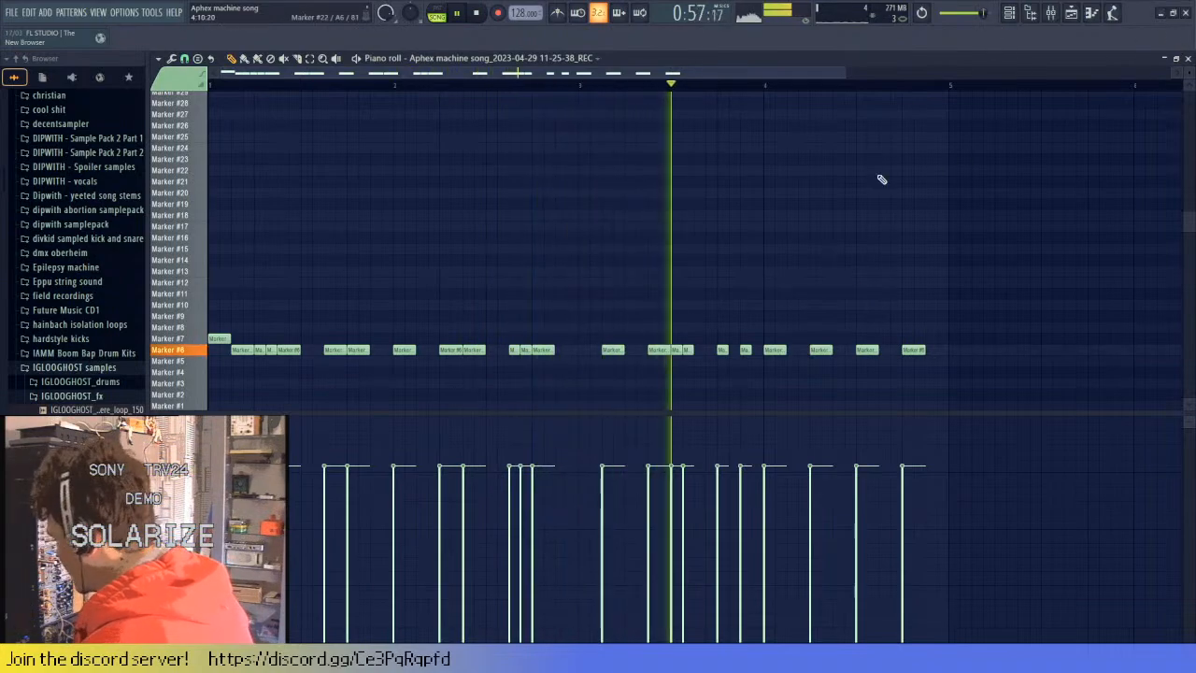
key("space")
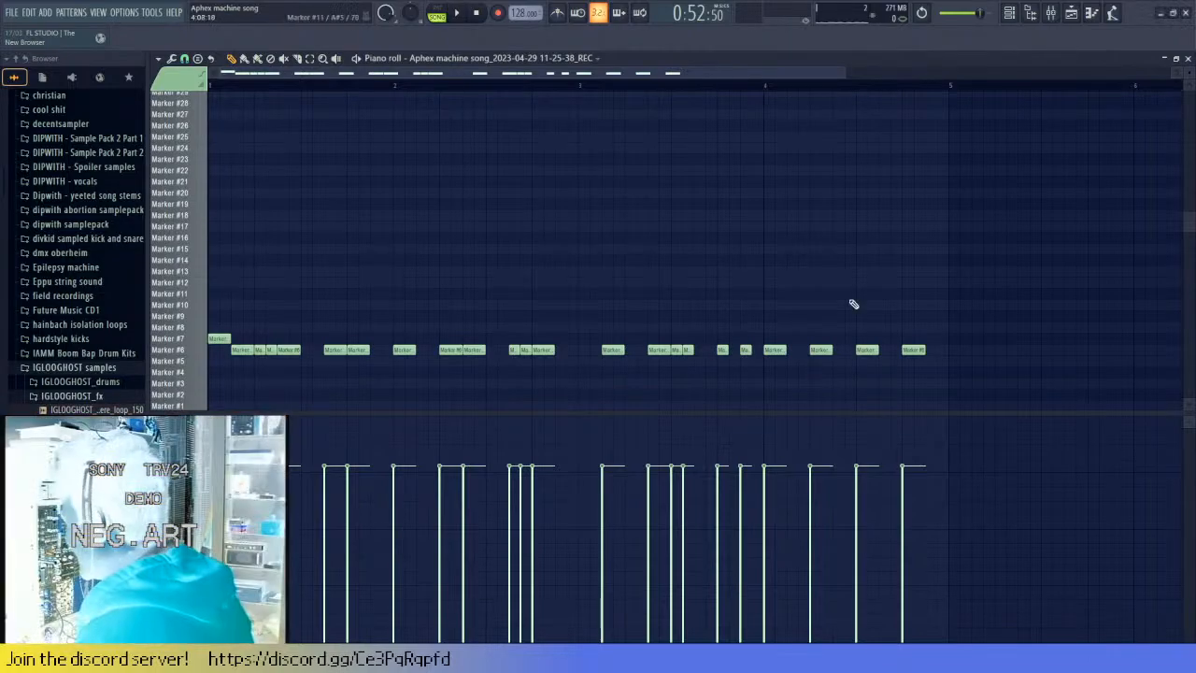
left_click(766, 90)
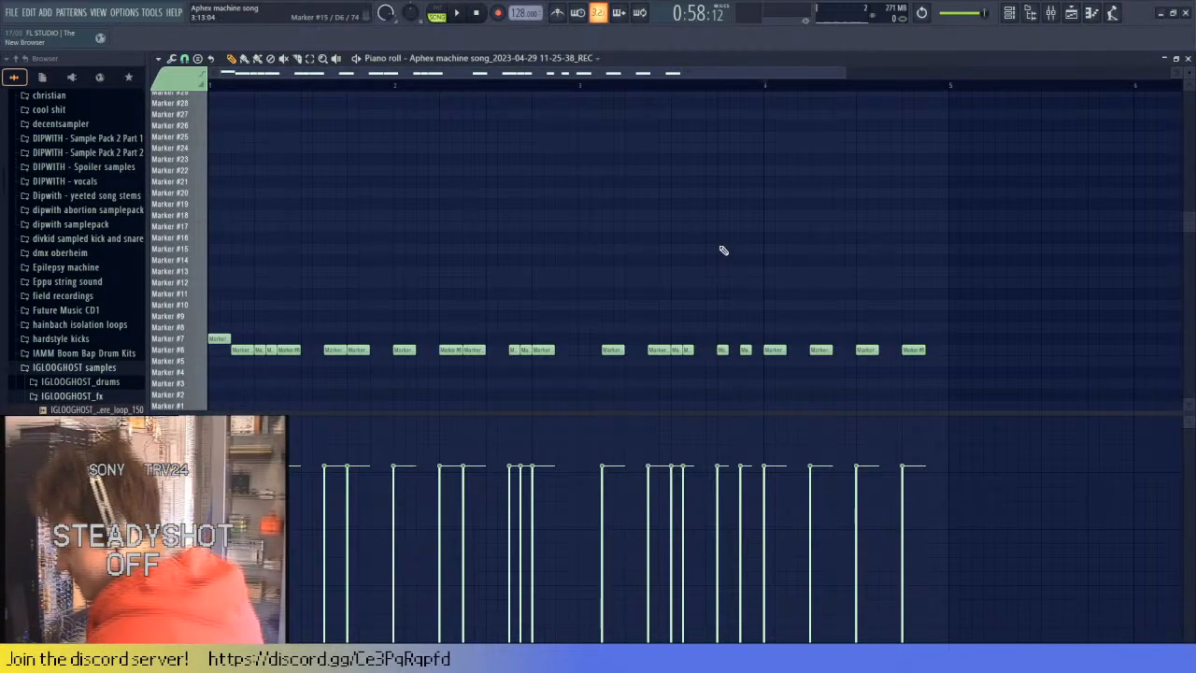
left_click(1188, 58)
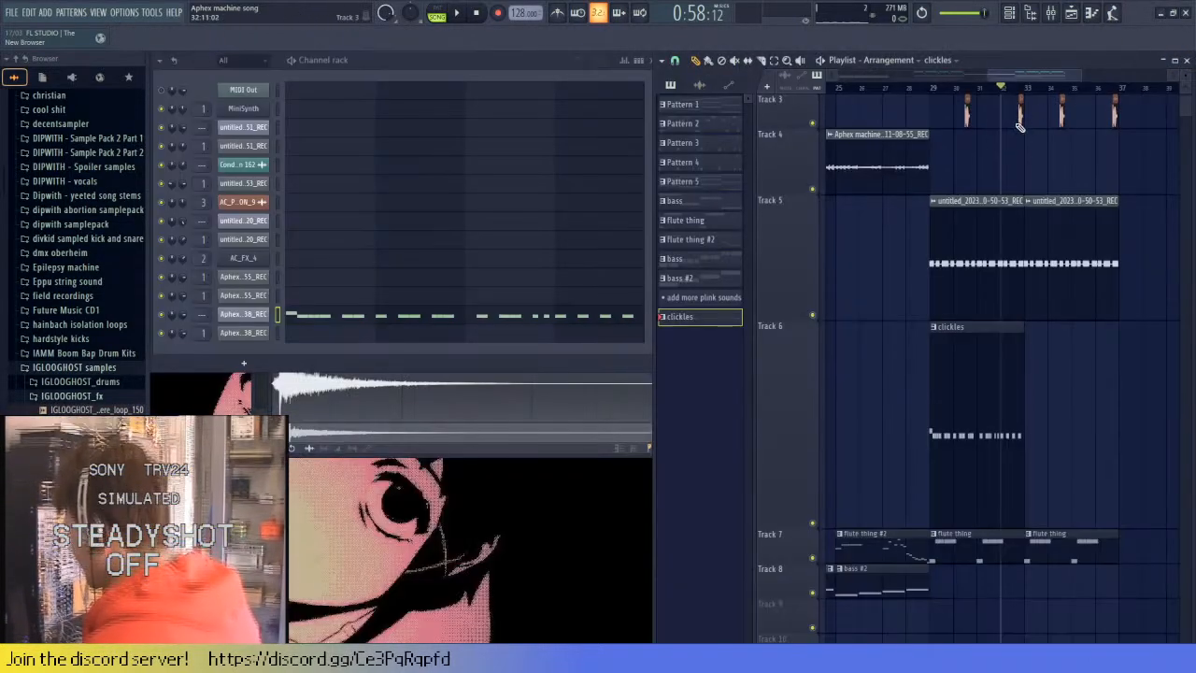
left_click(931, 87)
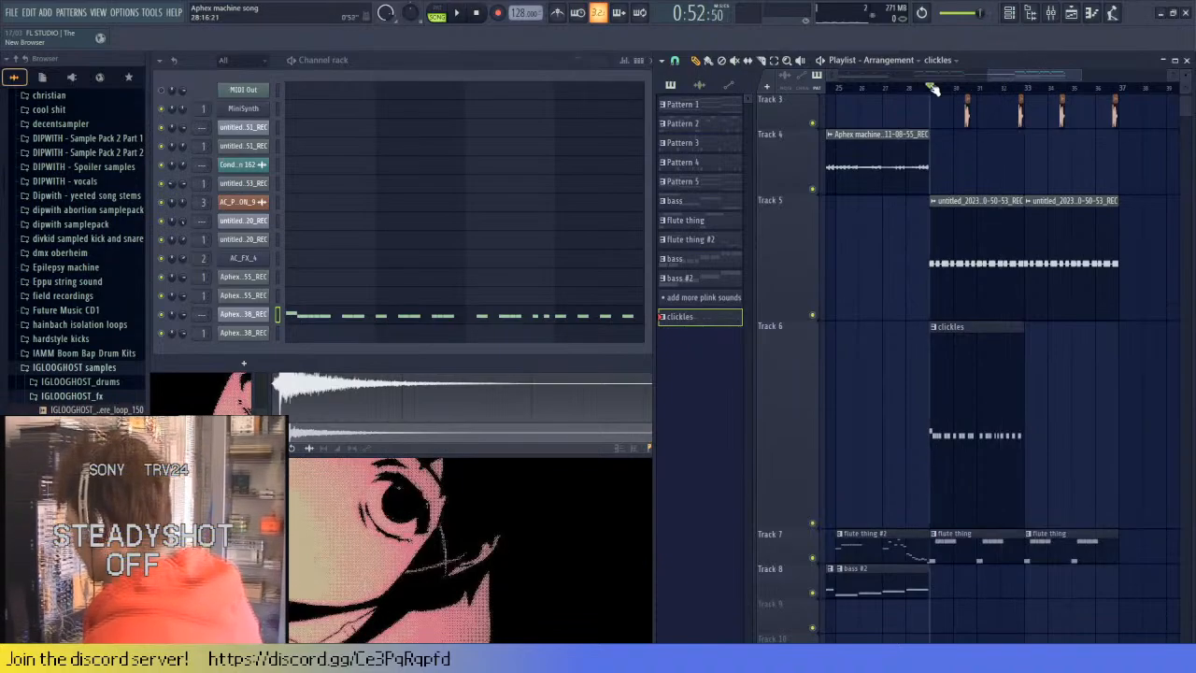
- Duplicate the whole four-bar click rhythm into bars 5 to 8 and play the copied section
left_click(440, 321)
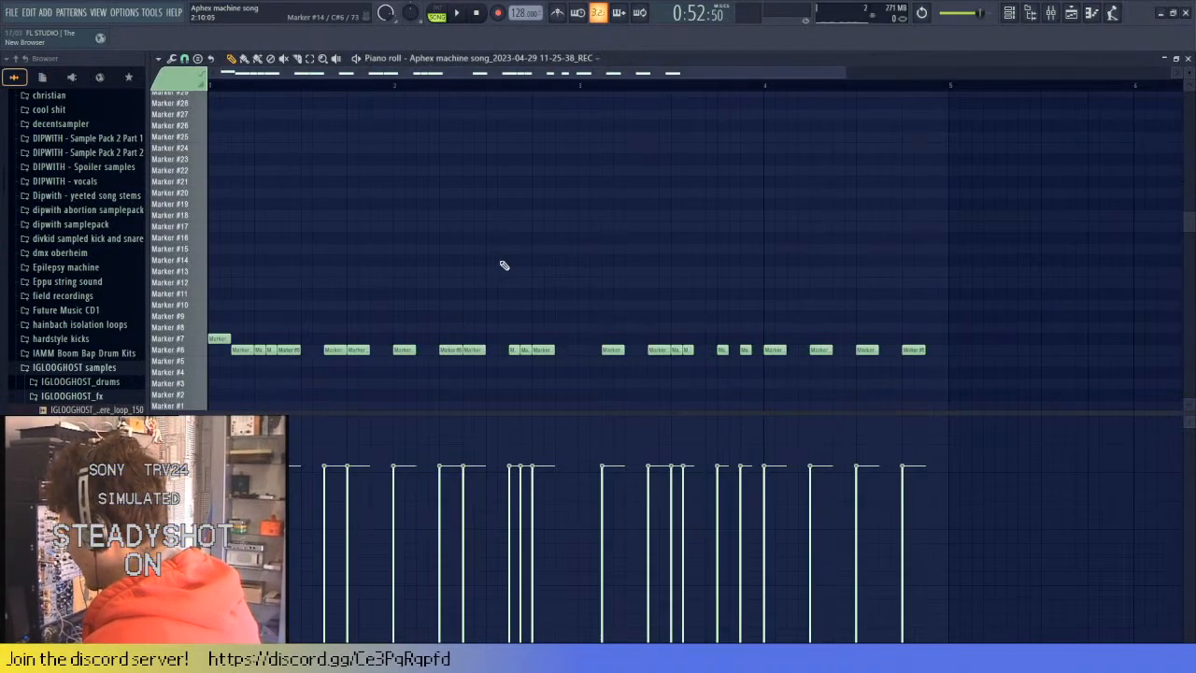
key("ctrl+a")
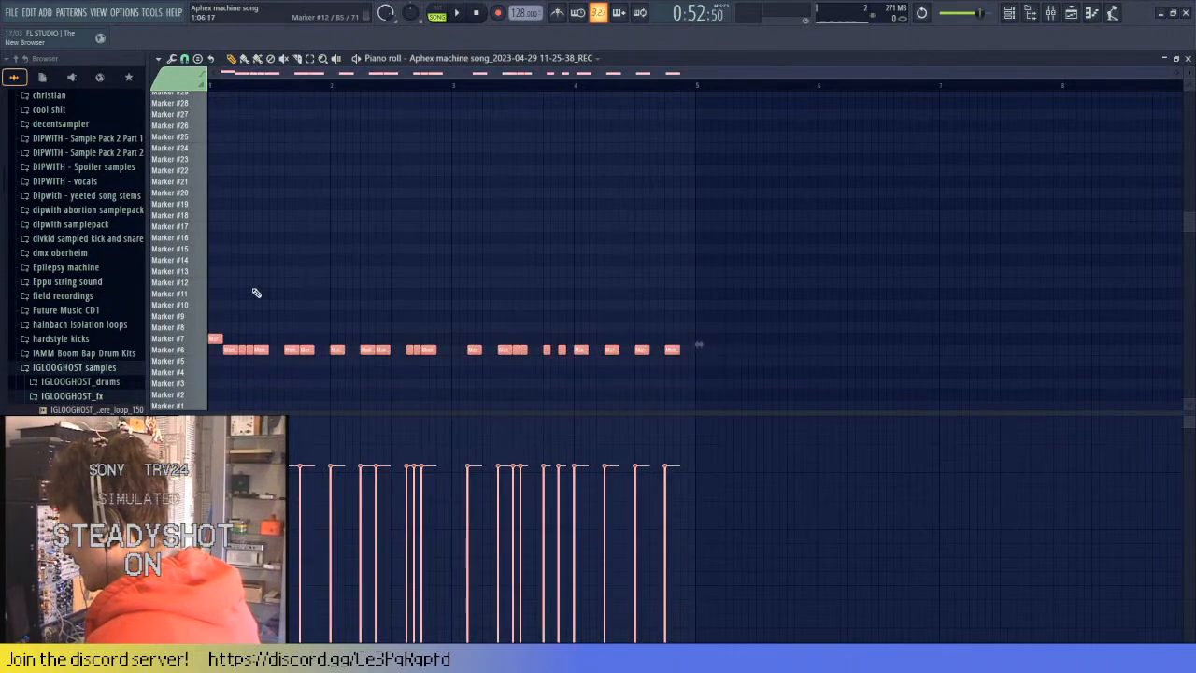
key("ctrl+b")
left_click(707, 232)
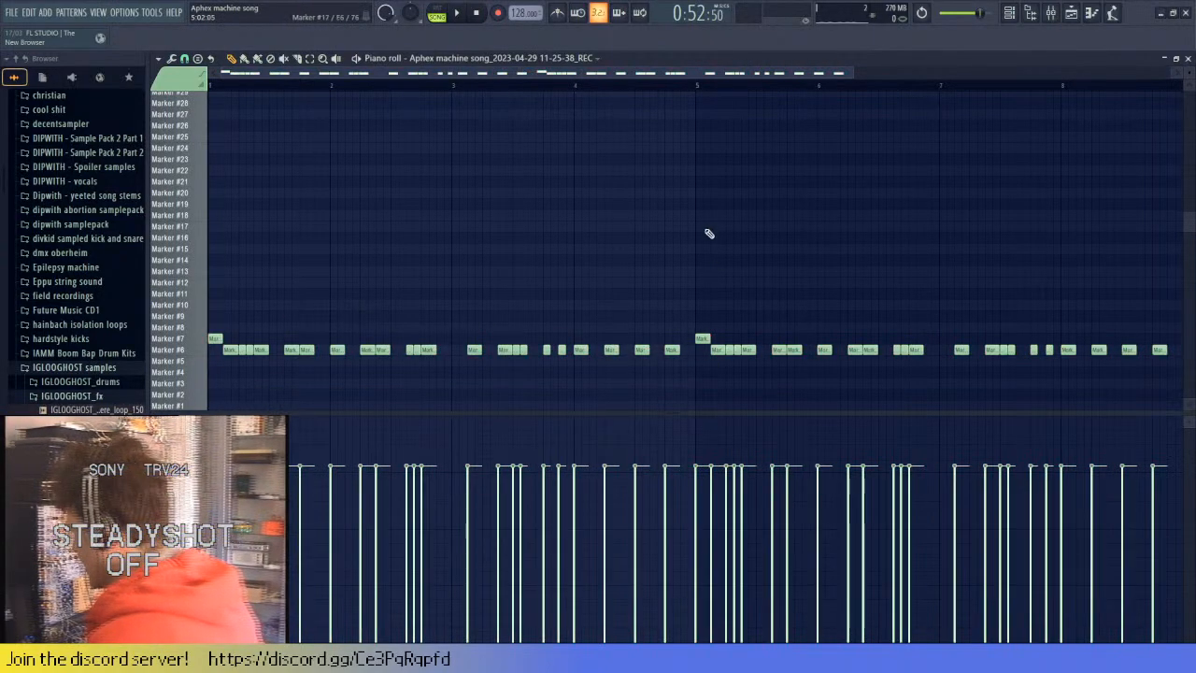
left_click(701, 86)
key("space")
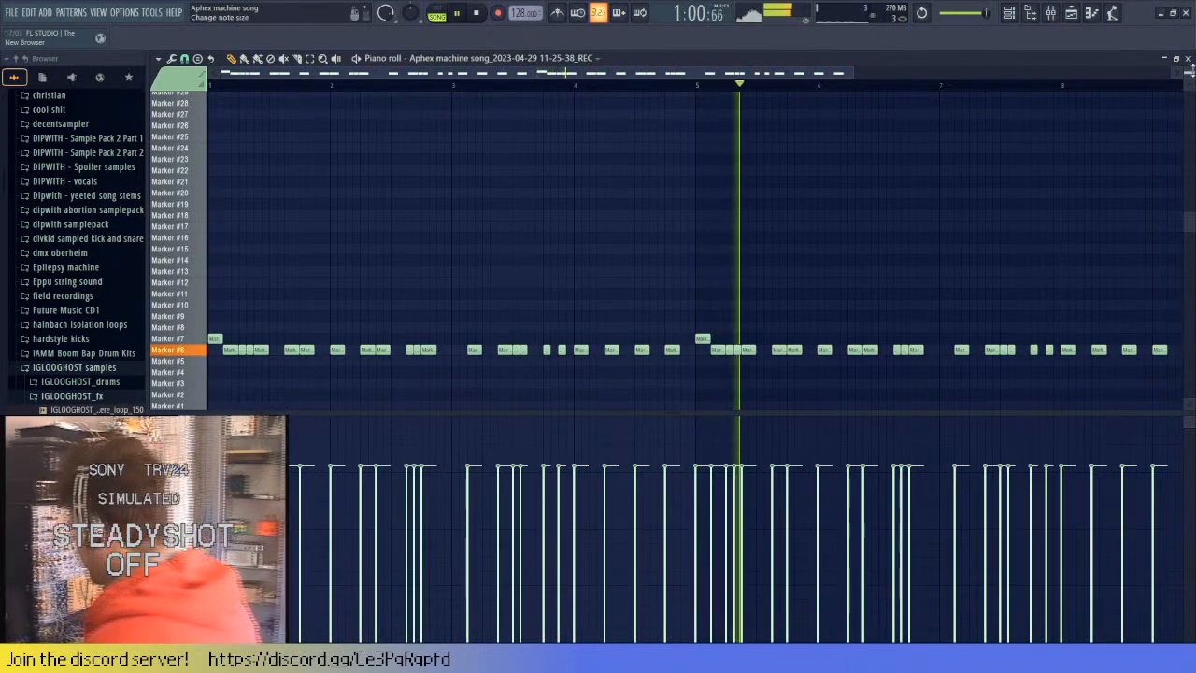
key("Escape")
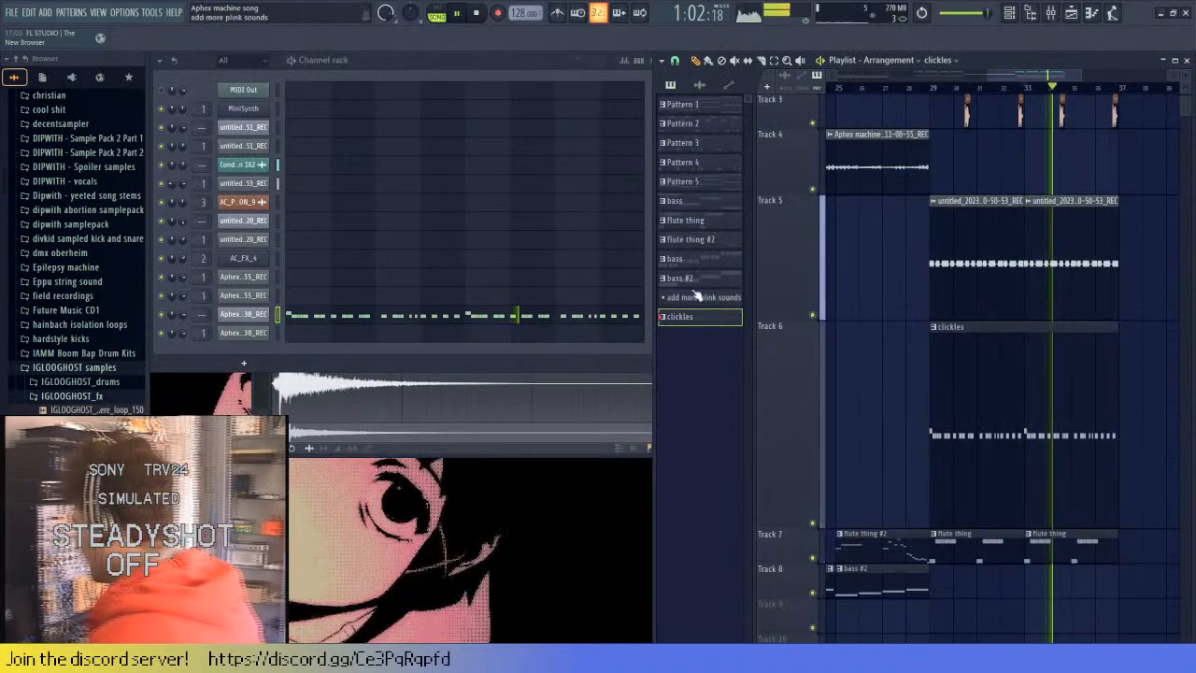
- Stop playback and add a two-step Marker #24 note at step 9 of bar 1 in the clickles pattern
left_click(494, 316)
scroll(267, 267, "up", 1)
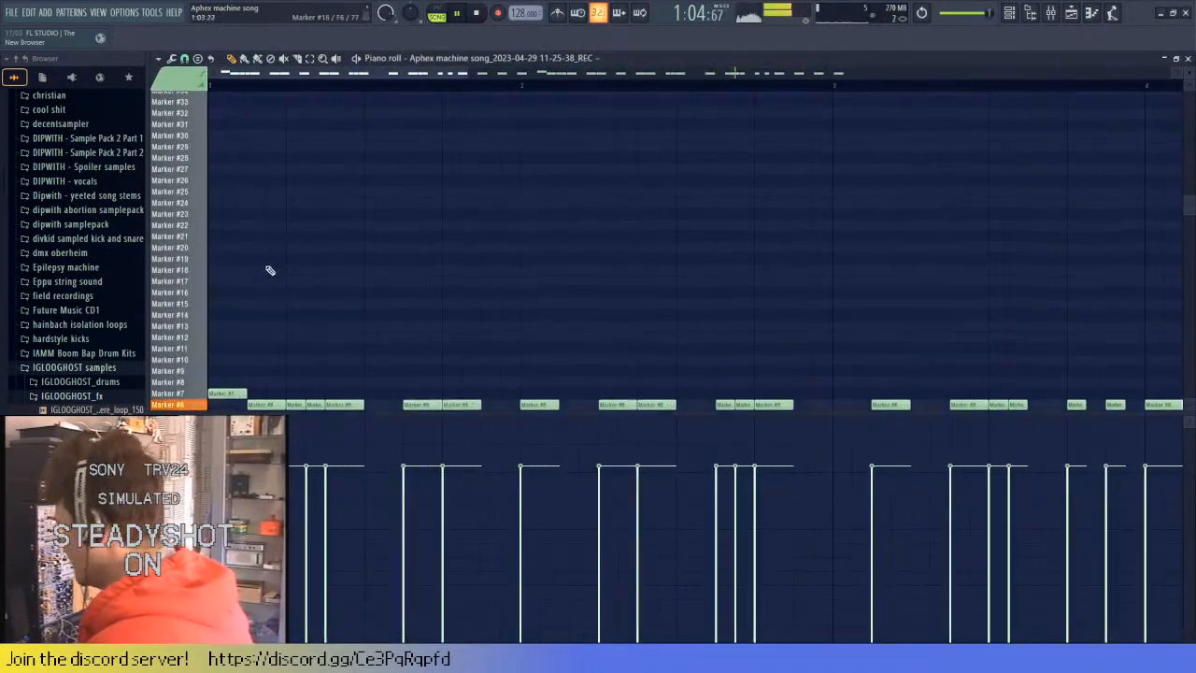
scroll(312, 165, "up", 2)
scroll(280, 187, "down", 2)
key("space")
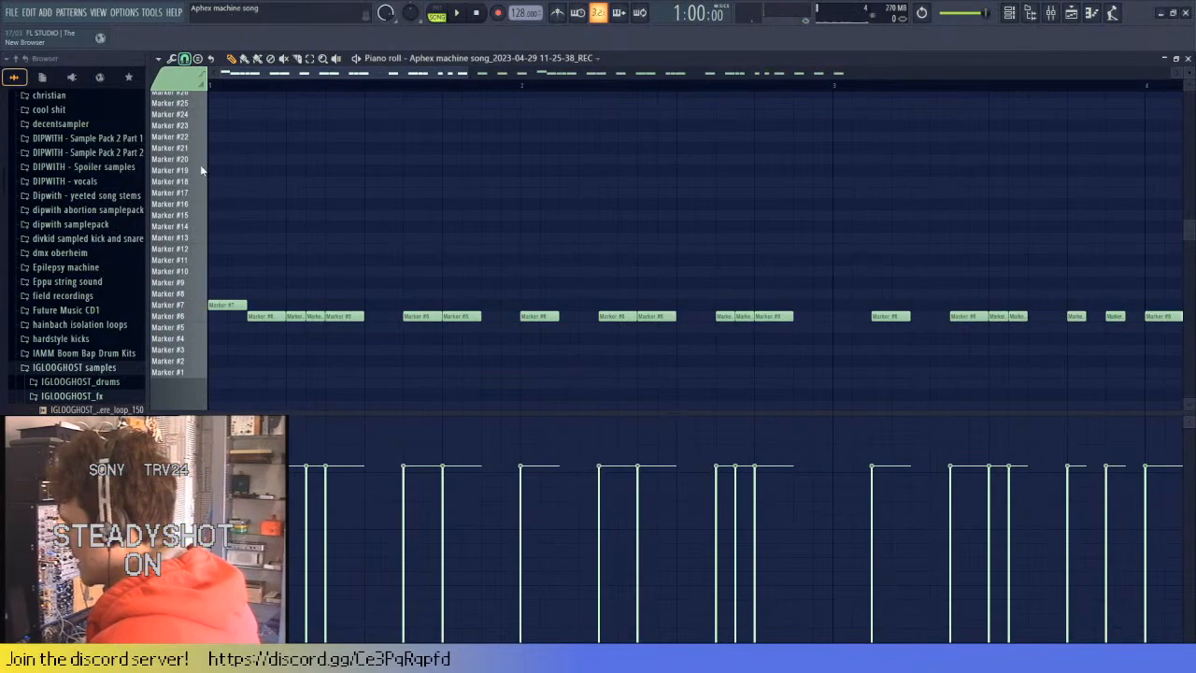
scroll(355, 246, "up", 2)
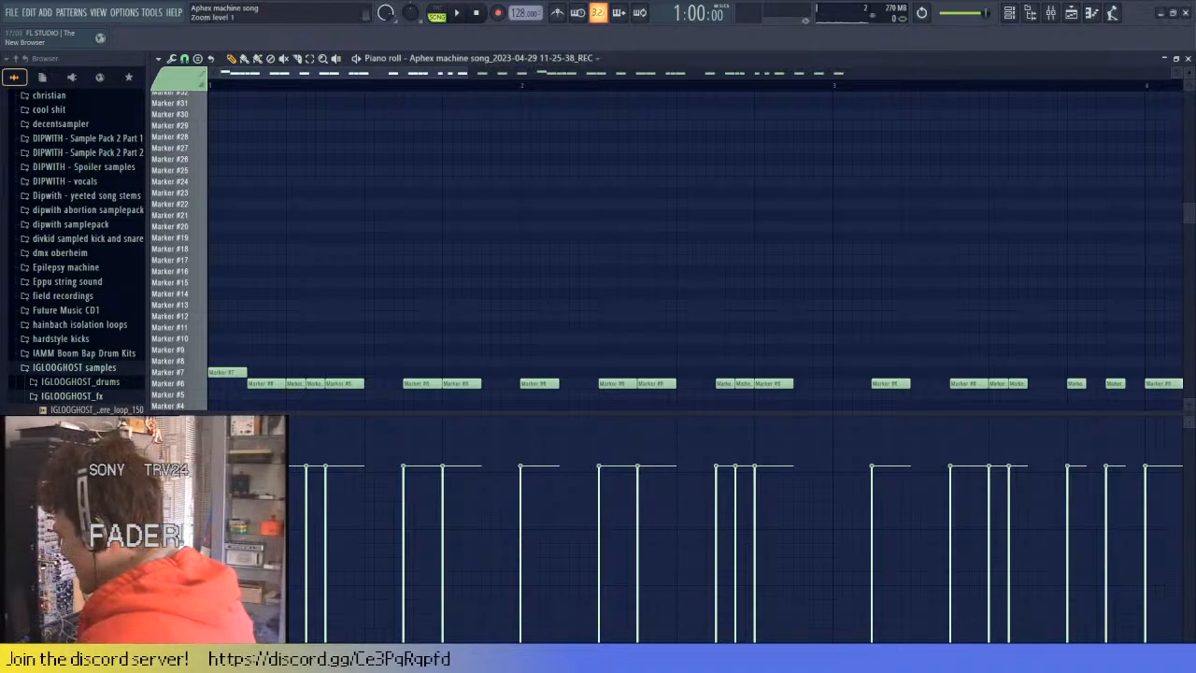
scroll(298, 235, "down", 2)
scroll(342, 233, "up", 3)
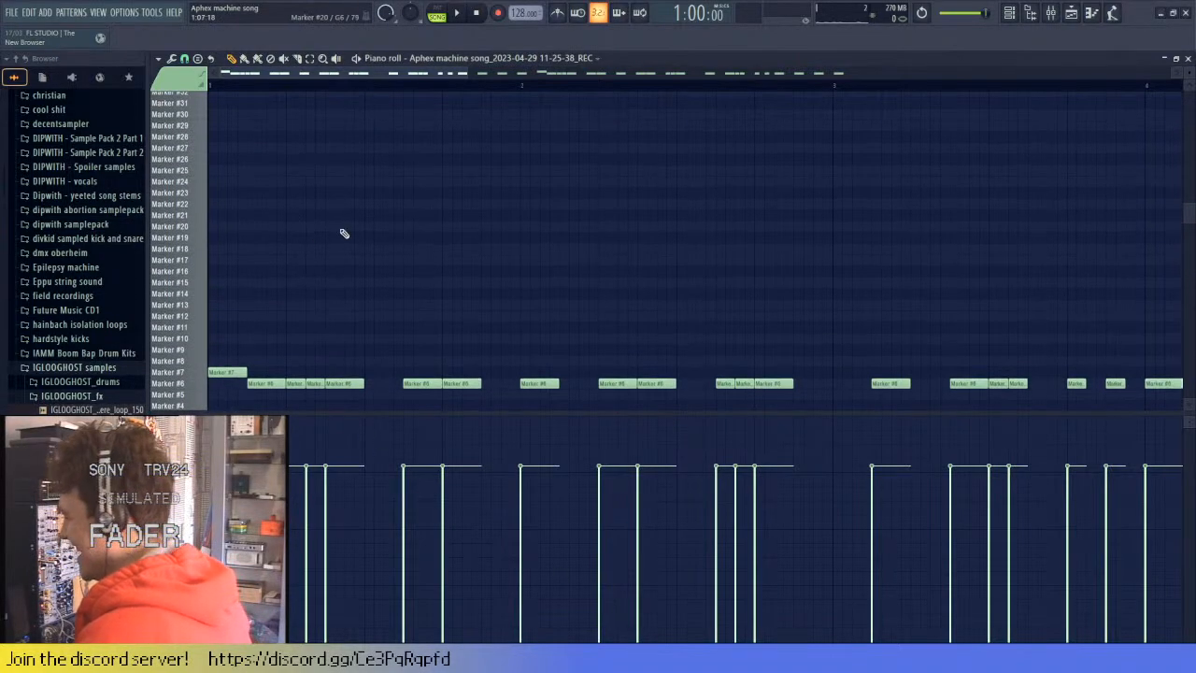
scroll(286, 272, "up", 2)
left_click(396, 216)
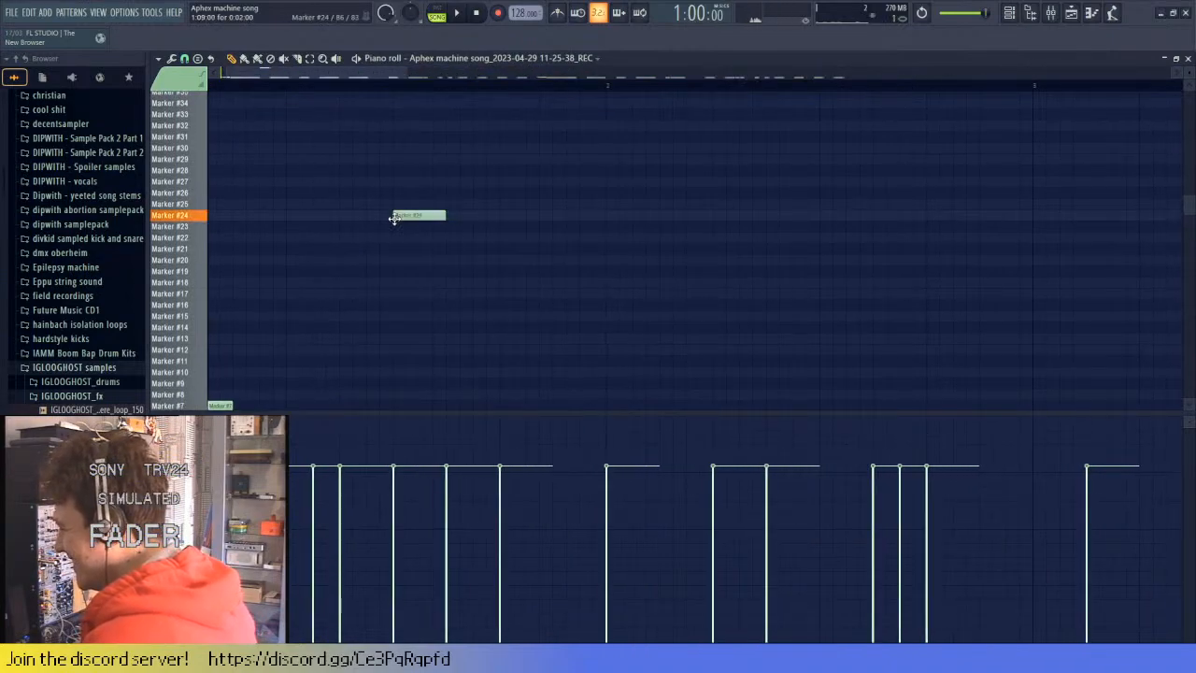
scroll(414, 259, "down", 2)
scroll(414, 222, "down", 2)
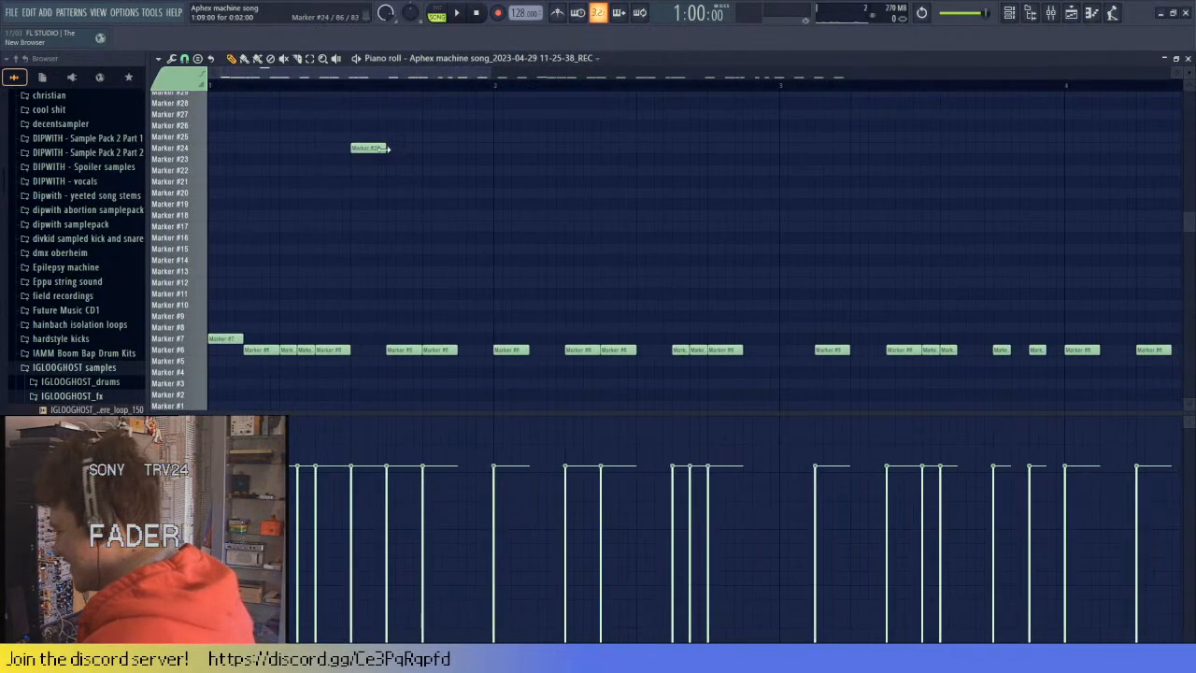
- Move the Marker #24 note to step 7 of bar 1, delete the Marker #6 note there and check by playback
left_click(378, 152)
left_click_drag(379, 151, 342, 152)
key("space")
right_click(339, 350)
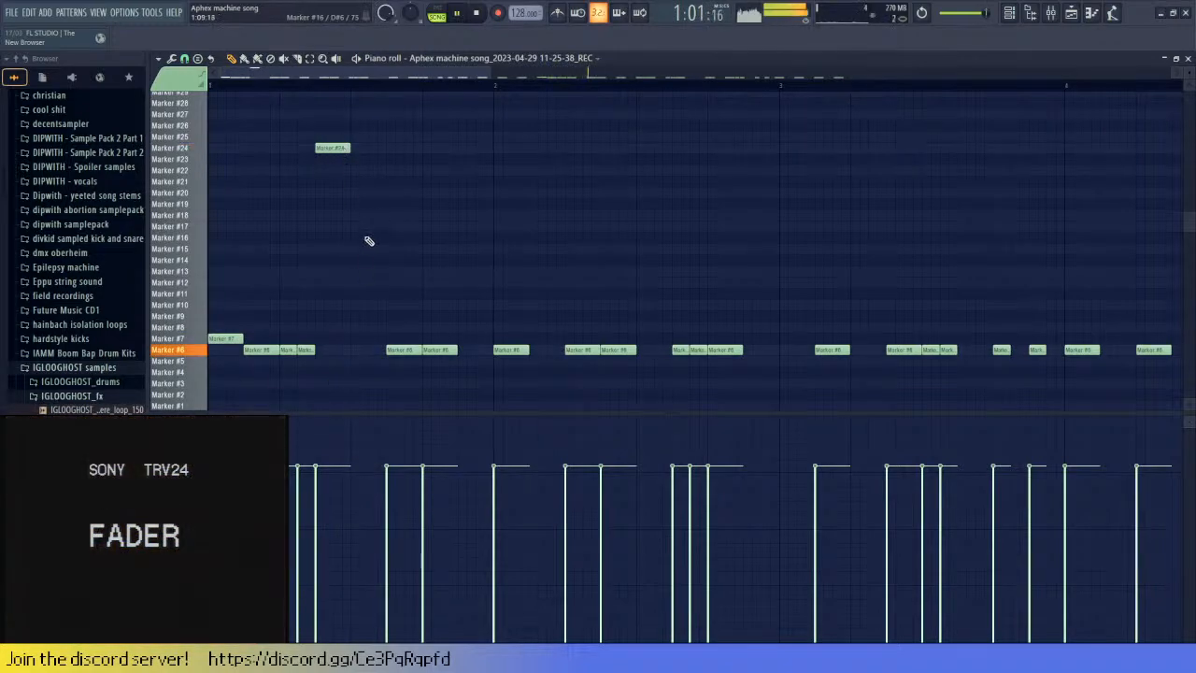
scroll(481, 219, "down", 1)
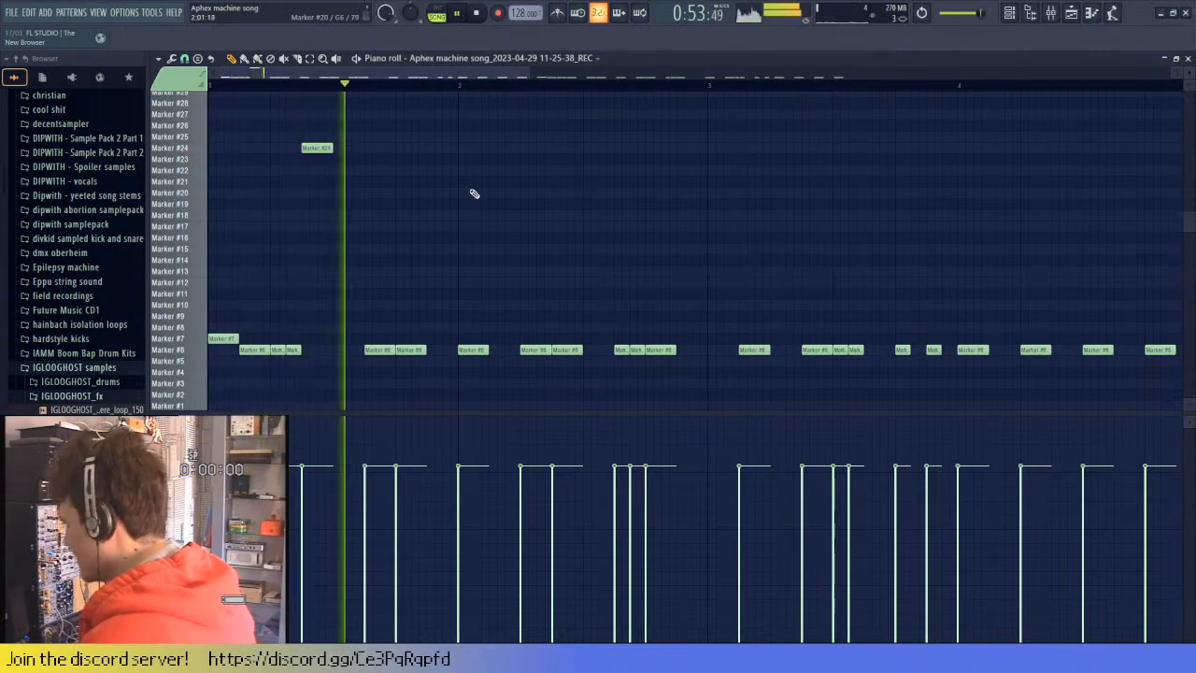
key("space")
- Replace the Marker #6 notes at step 7 of bars 2 and 3 with Marker #24 notes
right_click(570, 354)
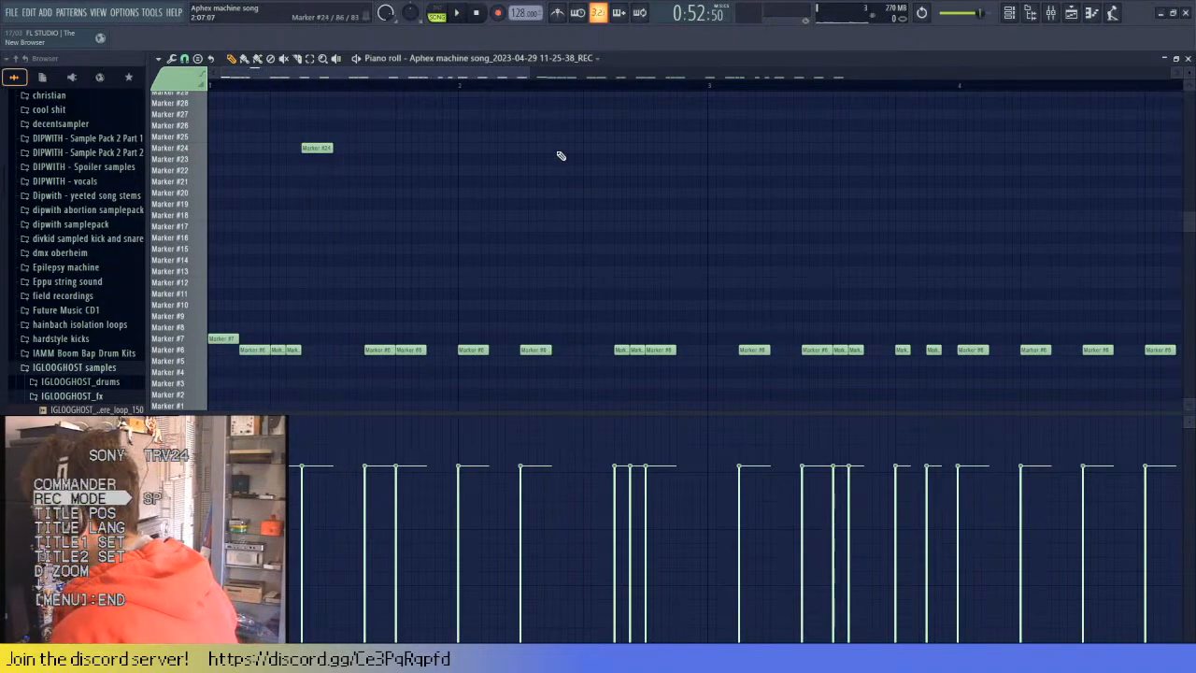
left_click(562, 149)
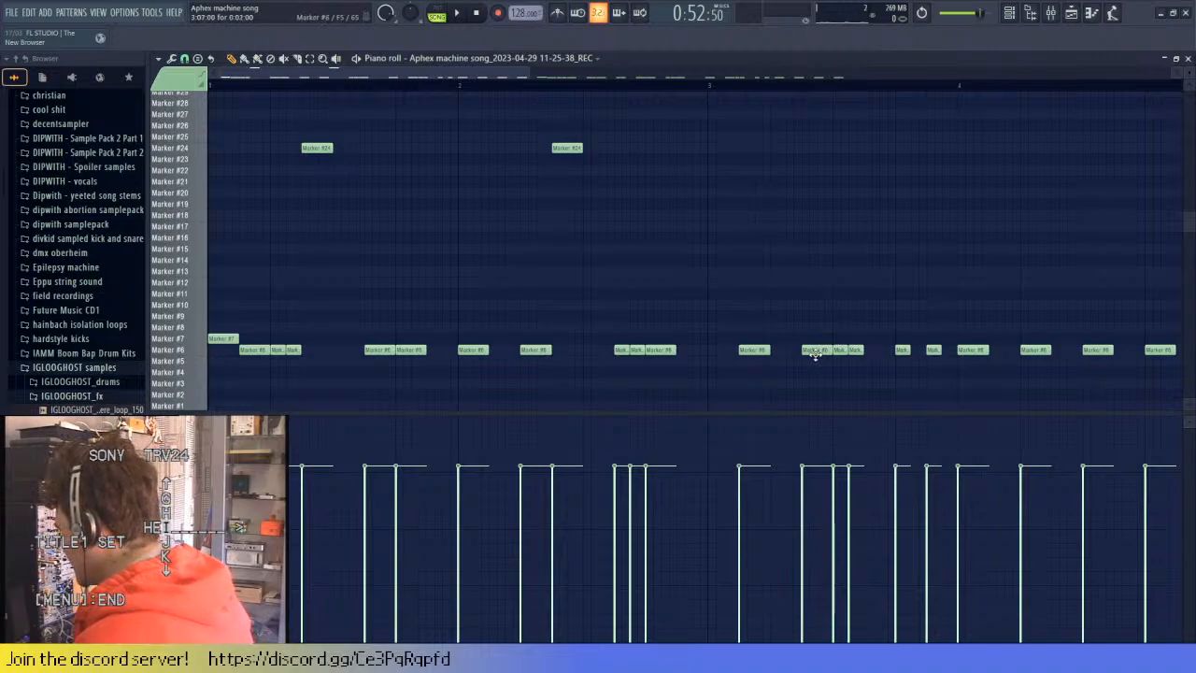
right_click(814, 347)
left_click(806, 150)
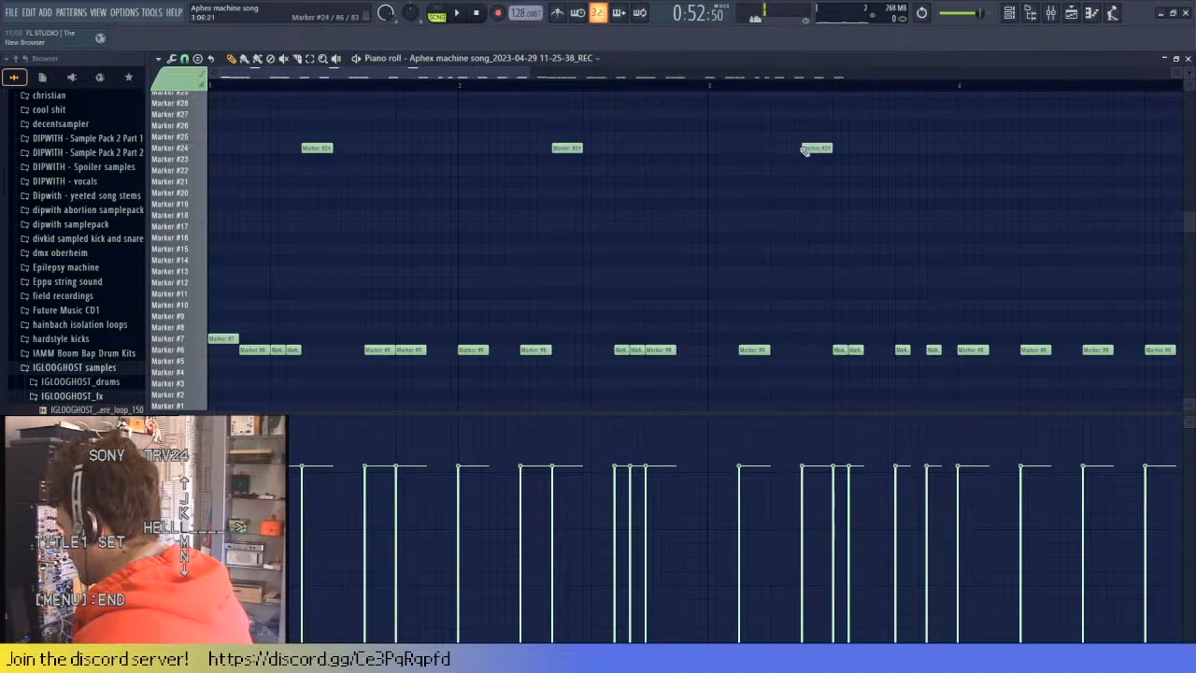
- Swap the Marker #6 notes at bar 4 step 9 and bar 5 step 13 for Marker #24 notes at bar 4 step 9 and bar 5 step 12
scroll(827, 203, "down", 2)
right_click(964, 348)
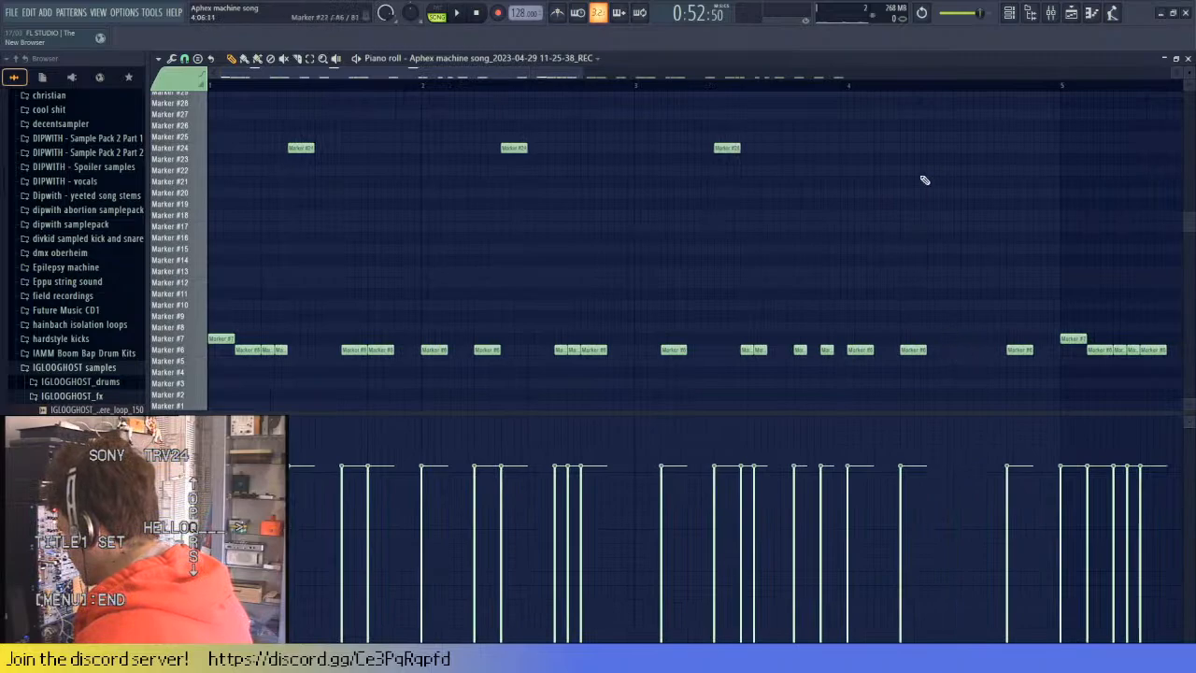
left_click(953, 148)
scroll(836, 205, "right", 6)
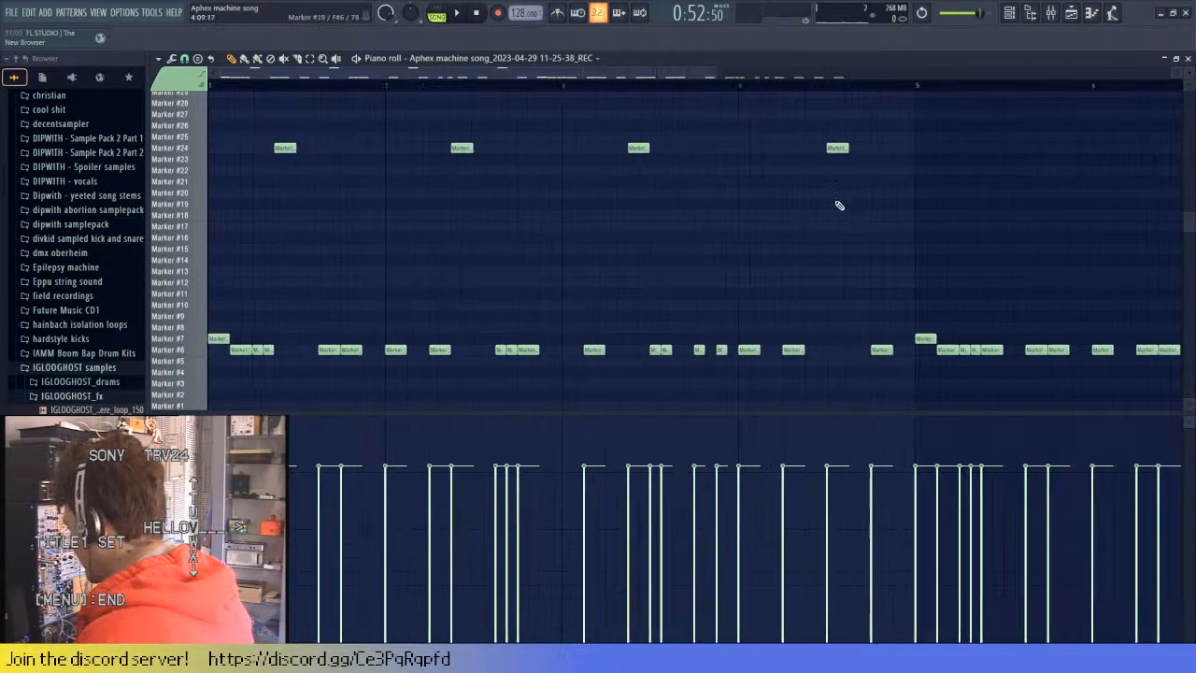
right_click(799, 355)
left_click(796, 149)
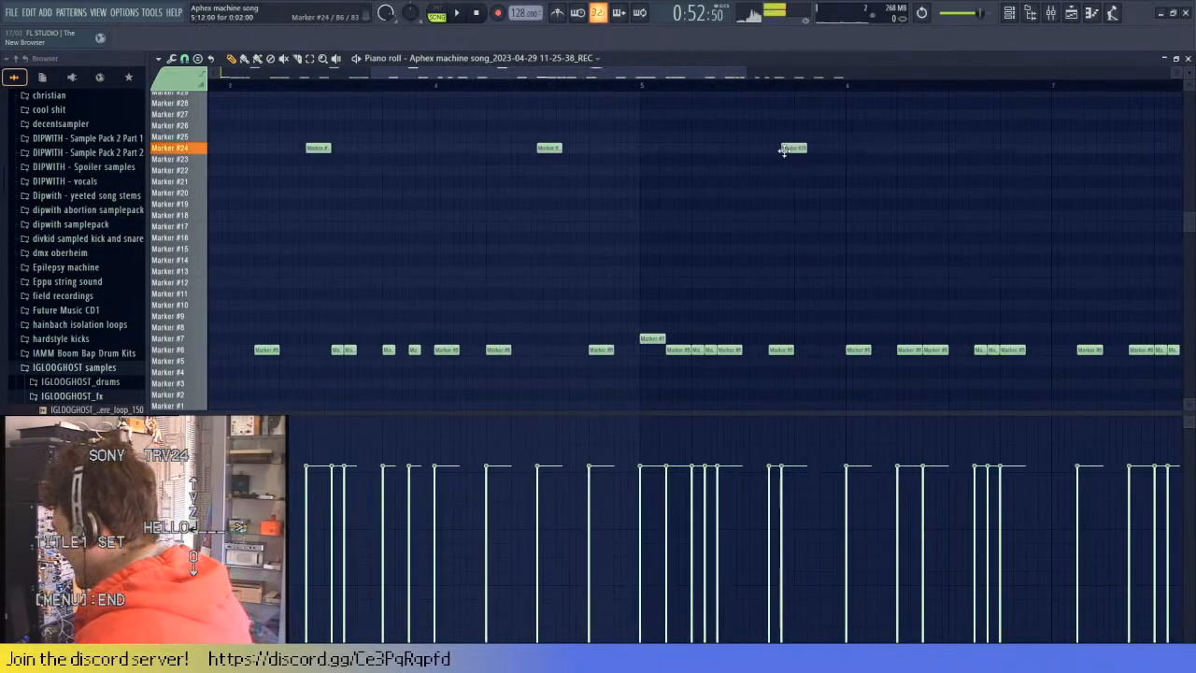
- Replace the Marker #6 notes at step 13 of bar 6 and the start of bar 8 with Marker #24 notes
scroll(738, 234, "down", 2)
scroll(691, 309, "up", 2)
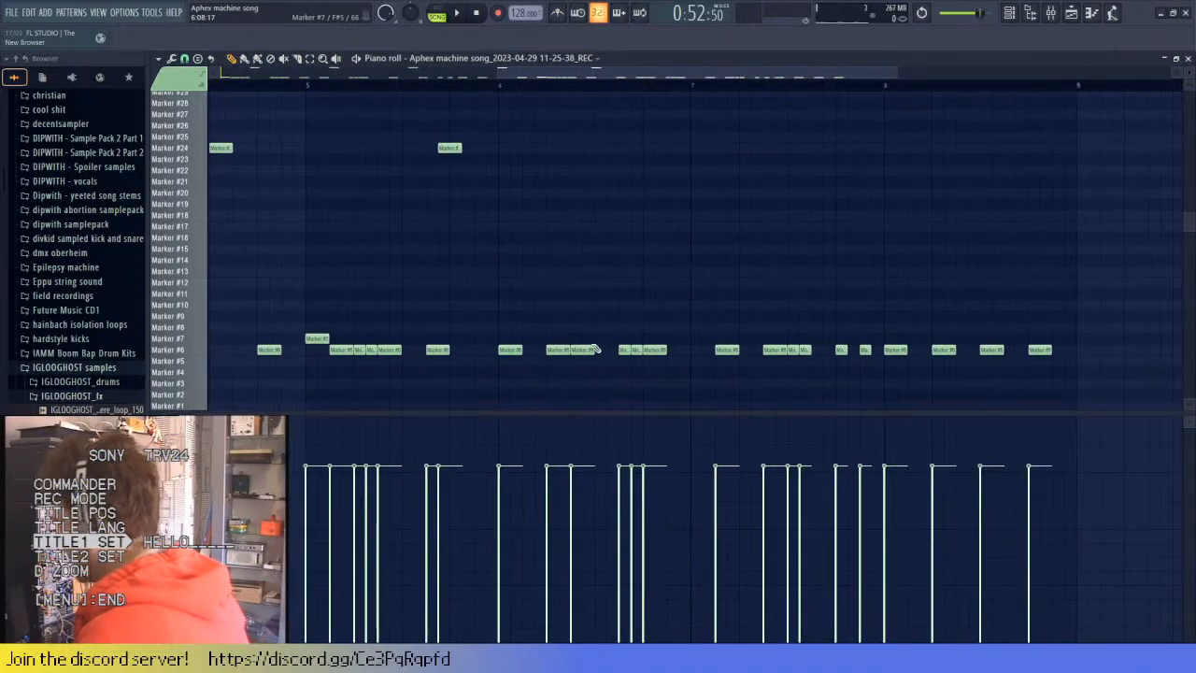
right_click(654, 349)
left_click(639, 138)
left_click_drag(639, 140, 645, 149)
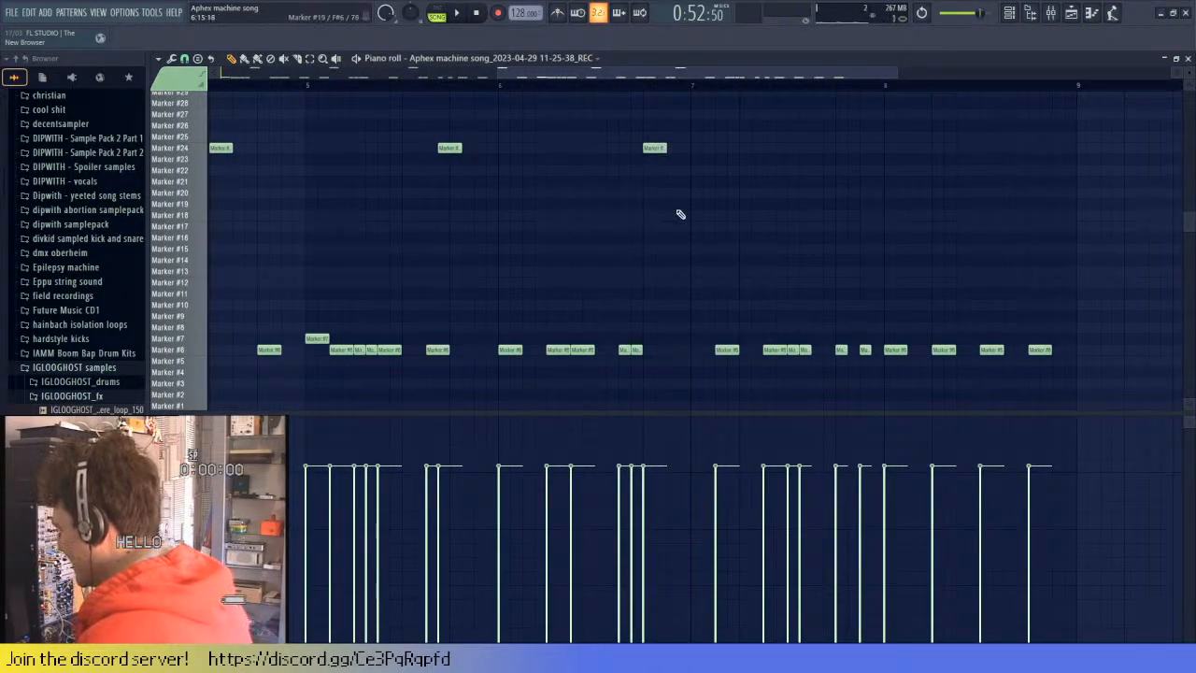
right_click(901, 355)
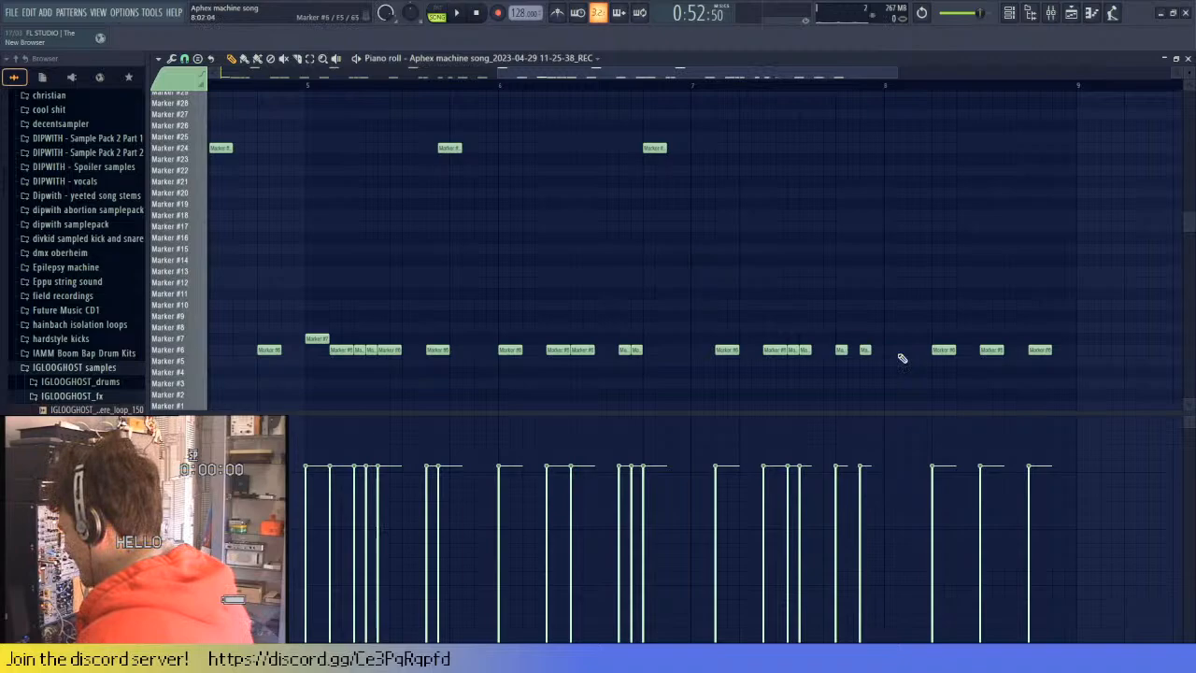
left_click(894, 149)
left_click_drag(898, 150, 893, 150)
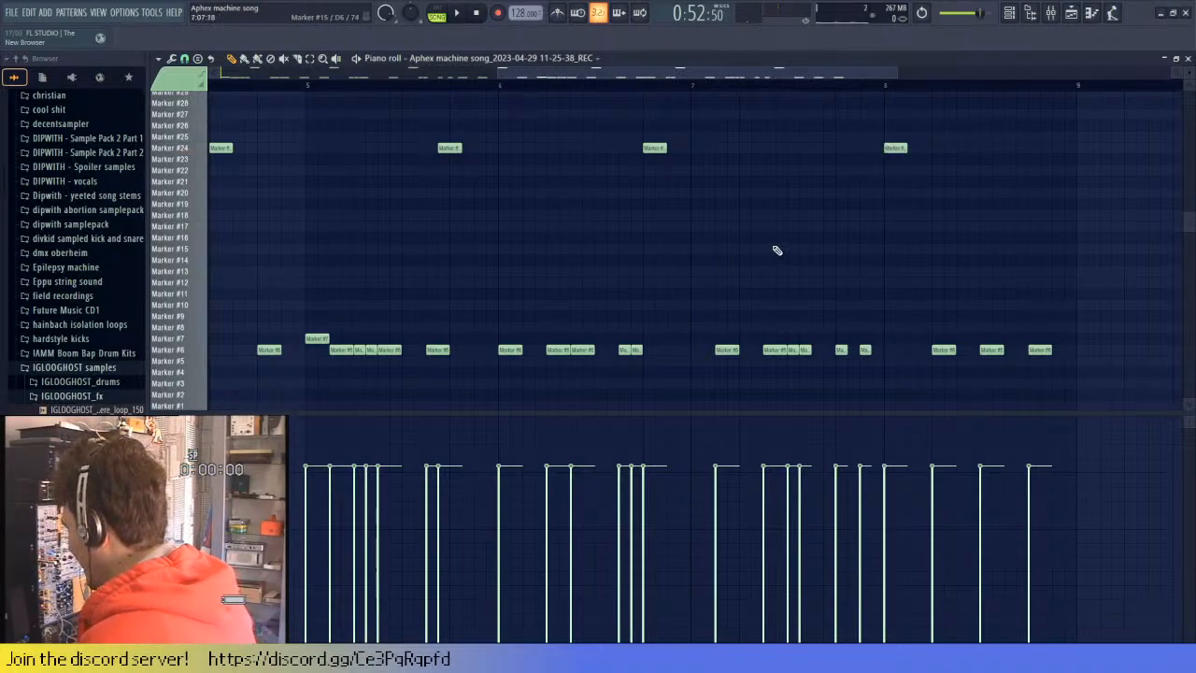
- Return to the playlist and play the section from bar 29 to check the click rhythm in context
scroll(779, 252, "down", 3)
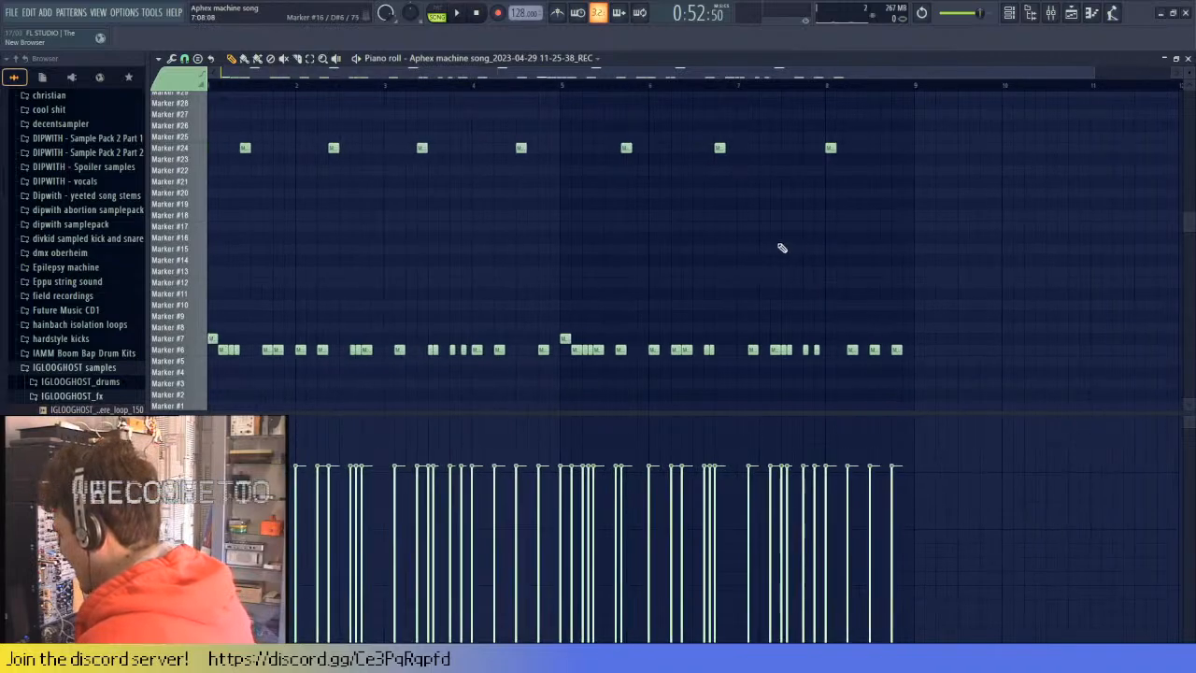
left_click(1188, 59)
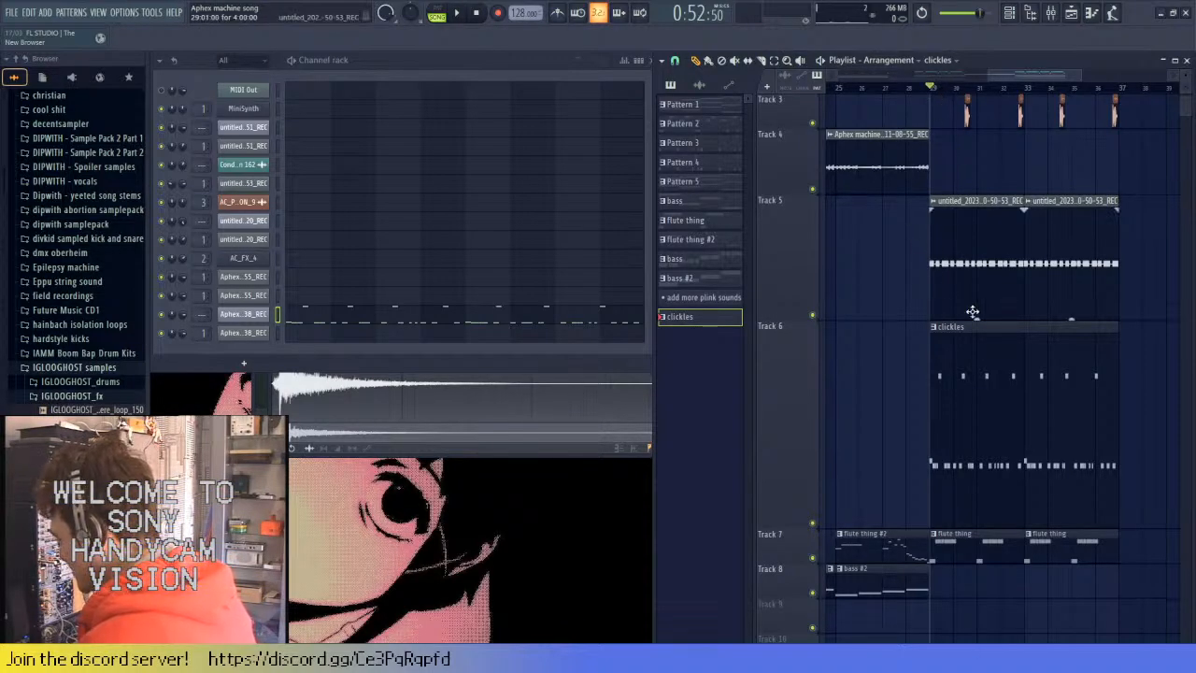
key("space")
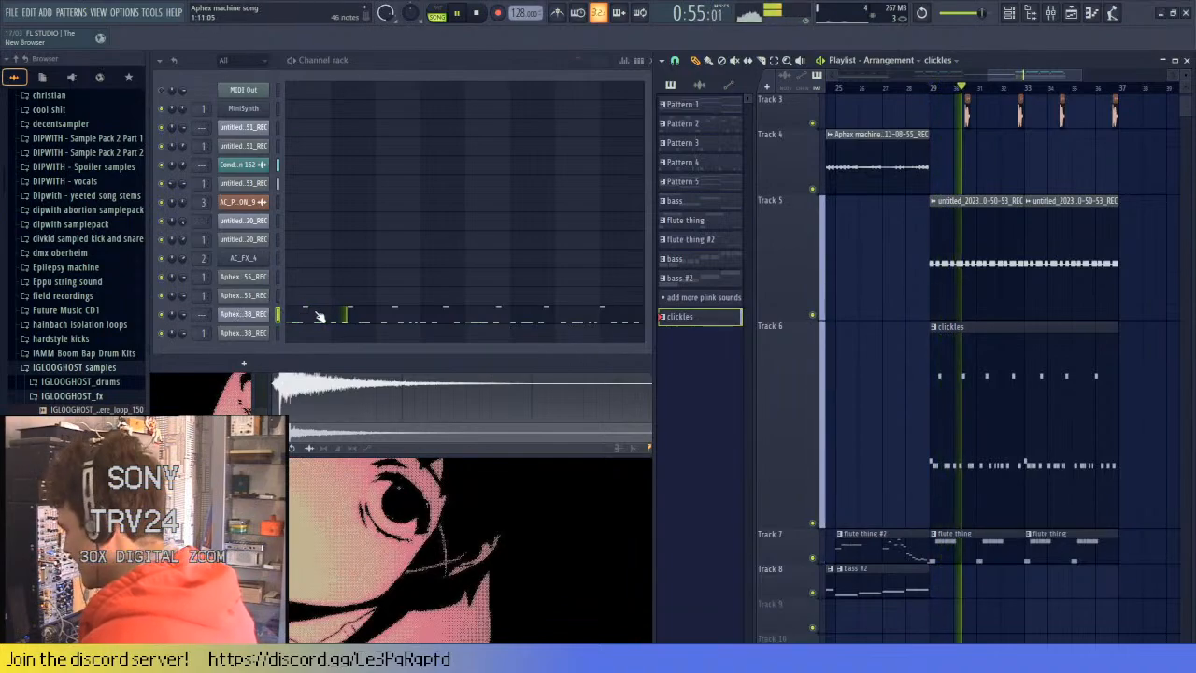
key("space")
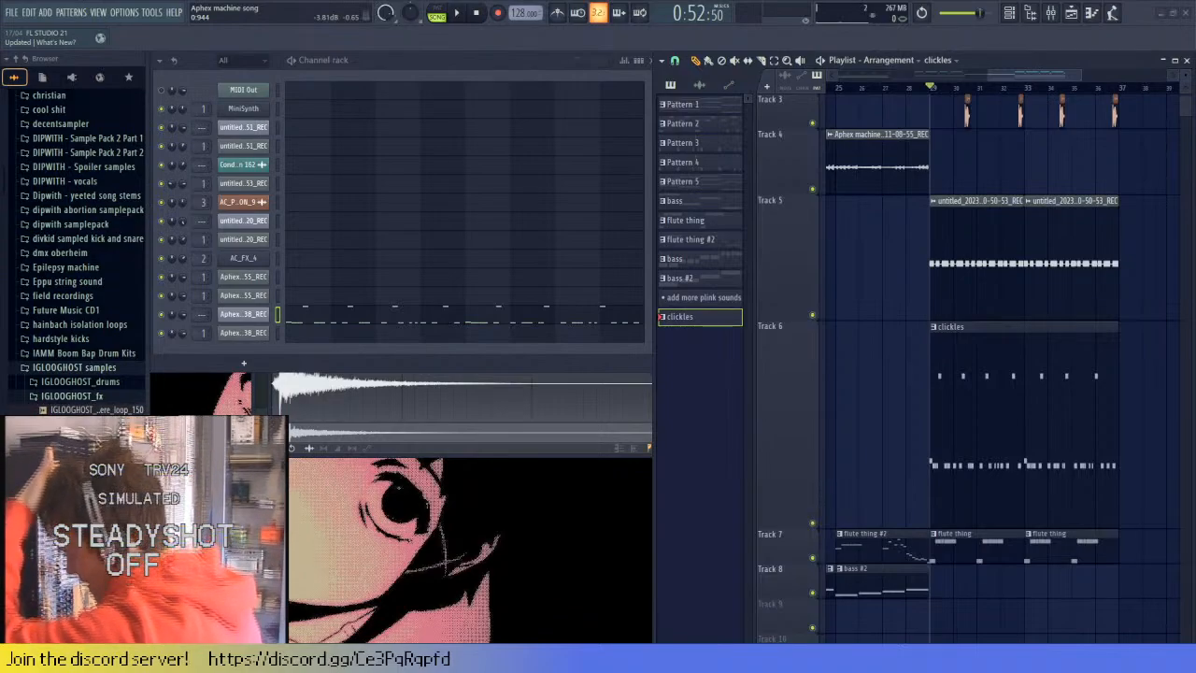
scroll(859, 180, "down", 2)
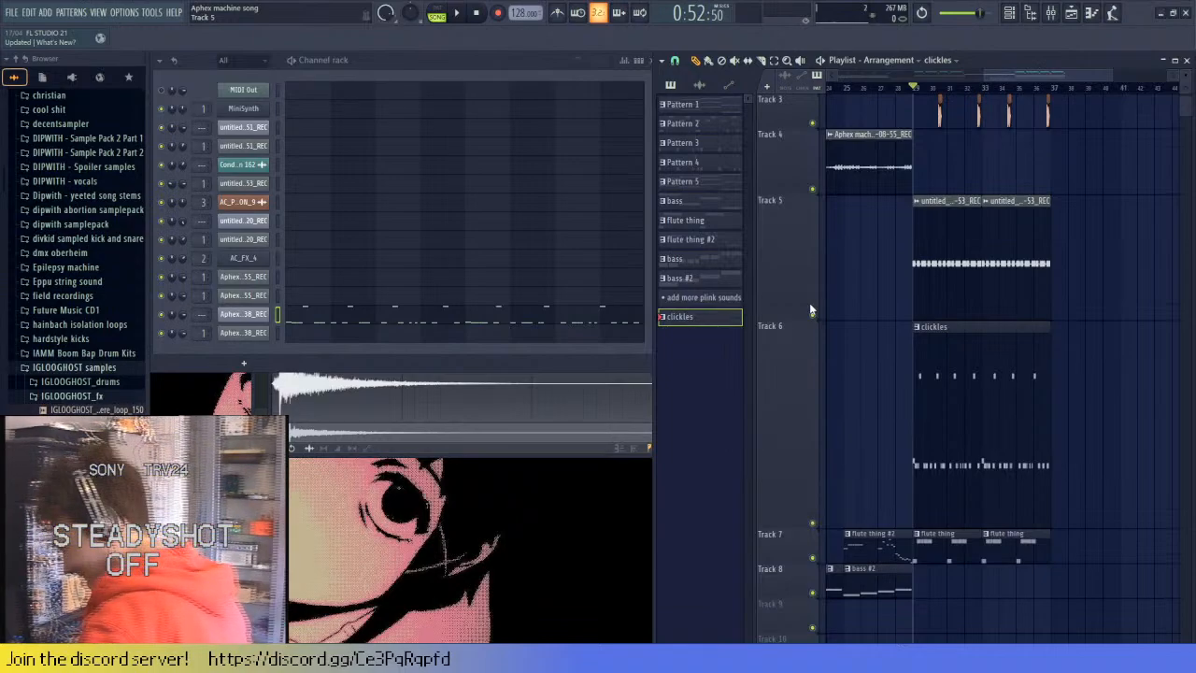
- Open the click channel's notes in the piano roll and switch the event lane from velocity to note panning
left_click(312, 319)
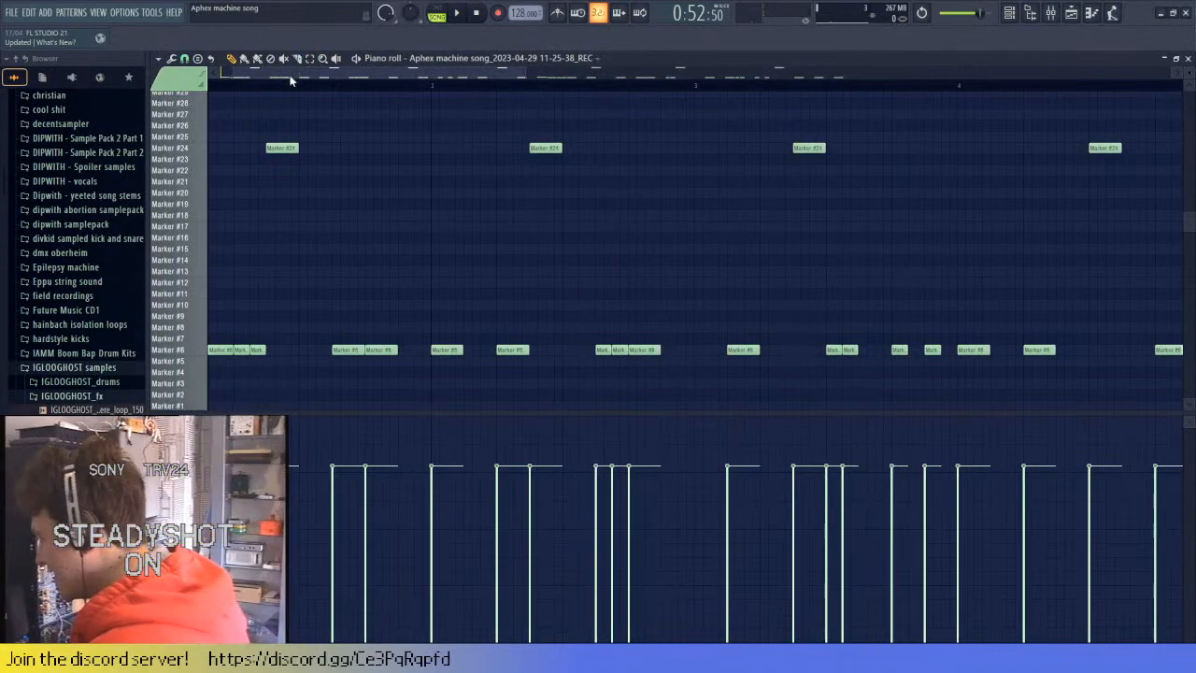
scroll(293, 83, "up", 3)
left_click_drag(445, 386, 213, 353)
left_click(340, 353, "ctrl")
left_click_drag(441, 389, 227, 344)
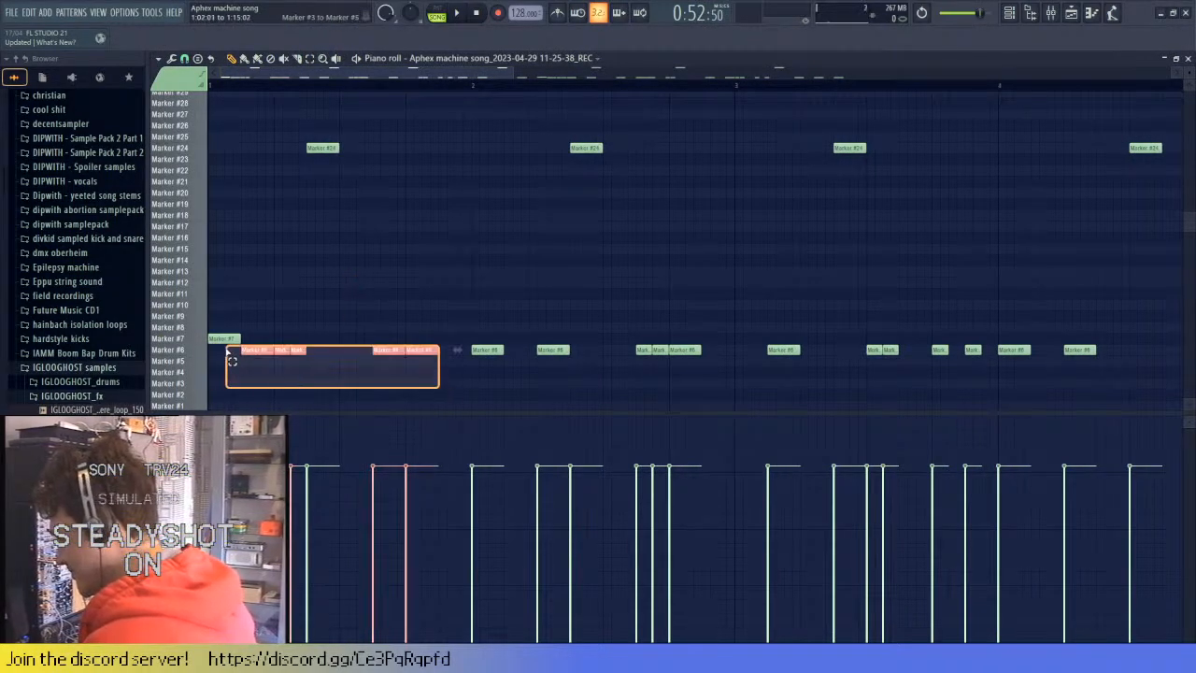
left_click(219, 475)
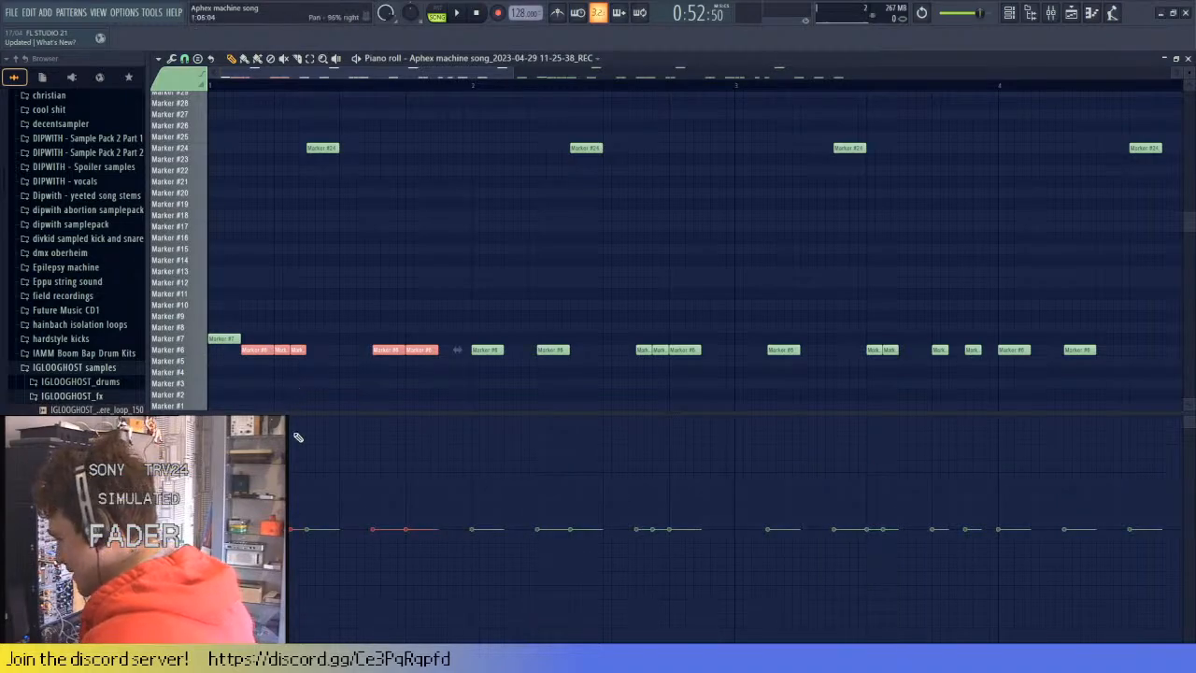
left_click(290, 362)
left_click_drag(443, 389, 361, 349)
left_click(435, 374)
left_click_drag(435, 374, 273, 345)
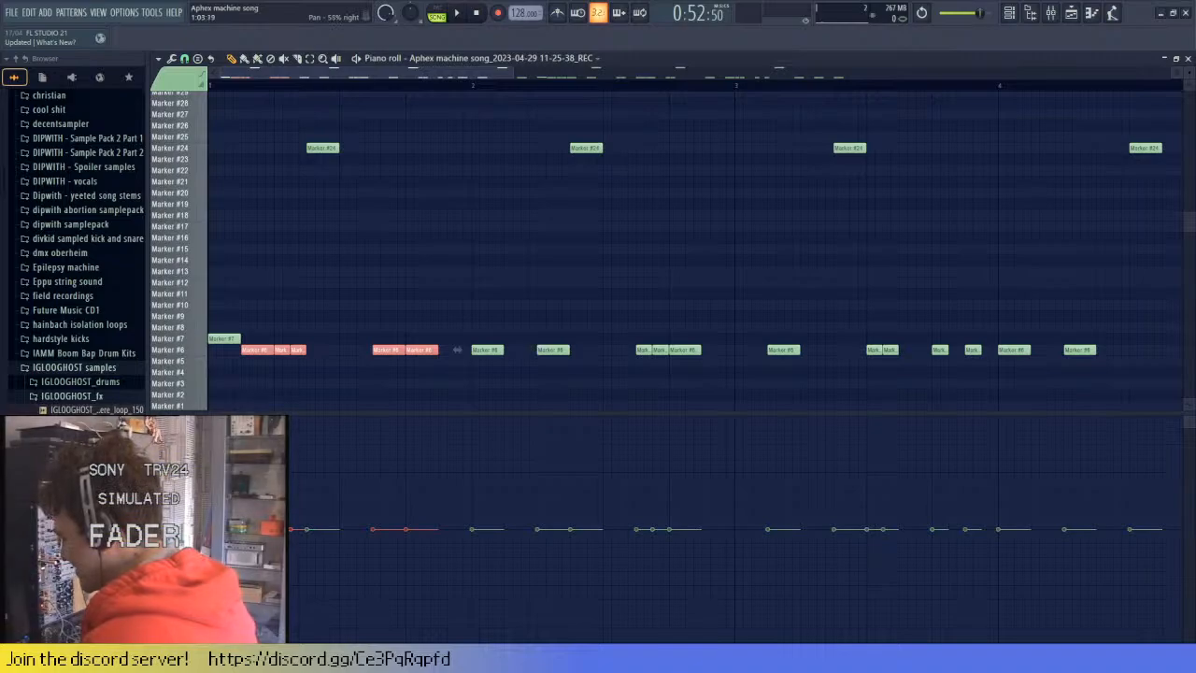
left_click(327, 329)
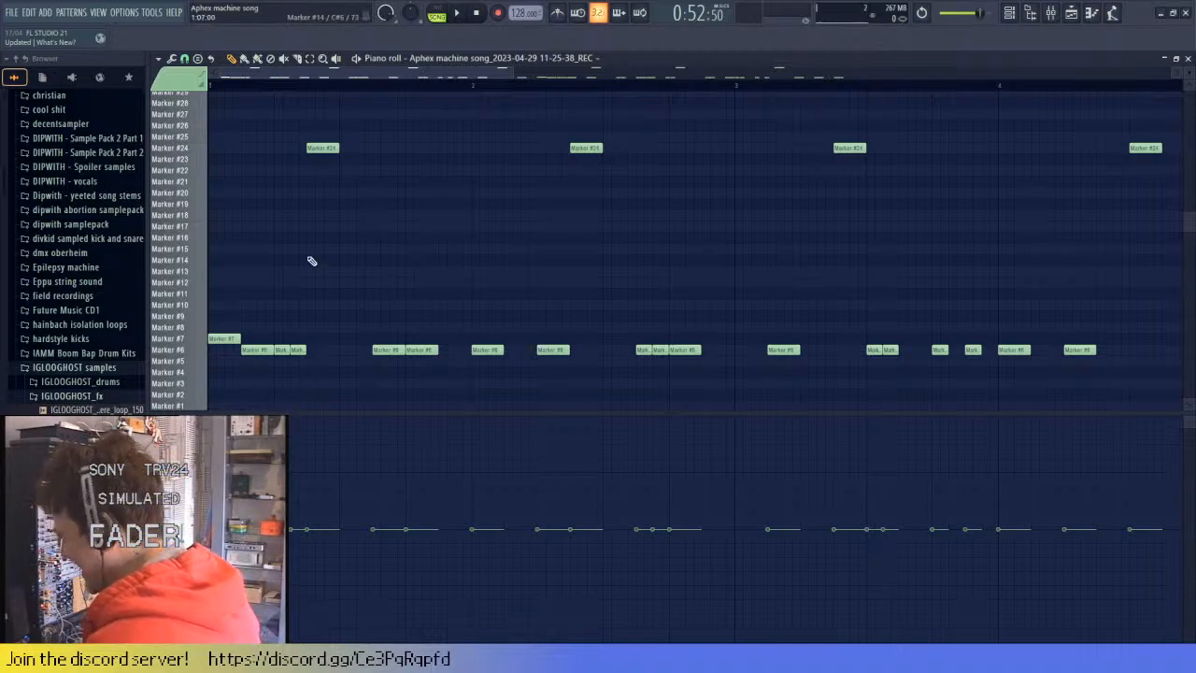
key("space")
key("space")
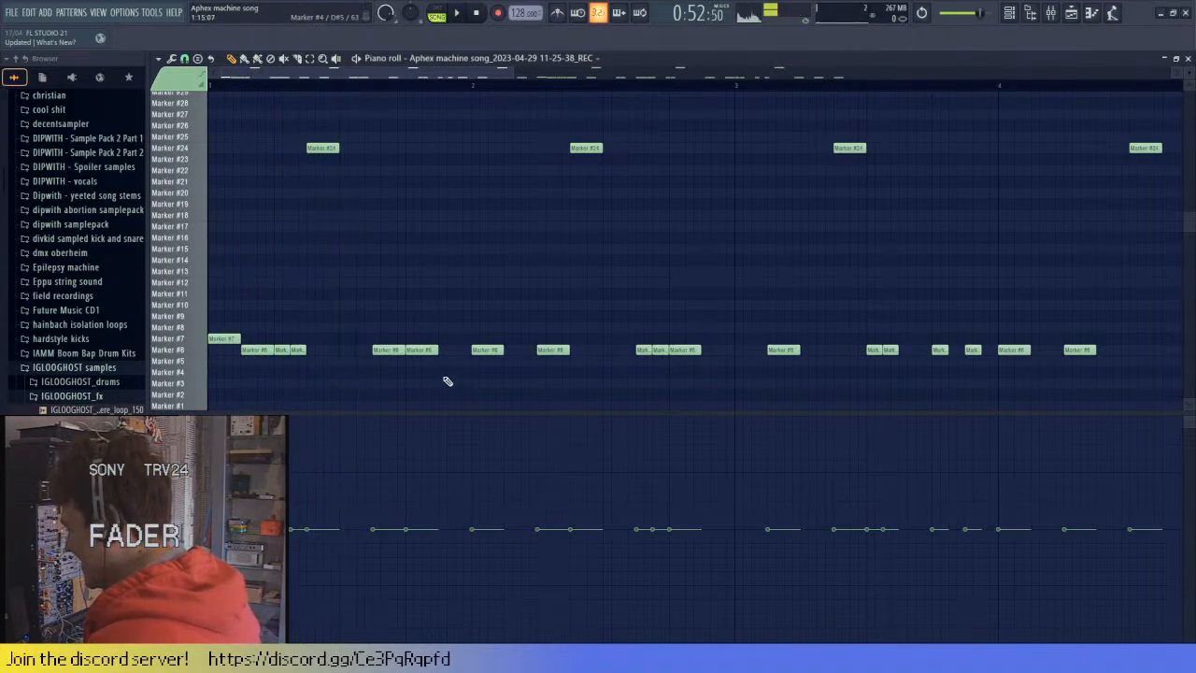
- Pan the Marker #6 note at bar 1 step 13 about 50% left and the one at bar 2 step 5 about 50% right
mouse_move(386, 359)
left_mouse_down()
mouse_move(379, 338)
mouse_move(419, 314)
left_mouse_up()
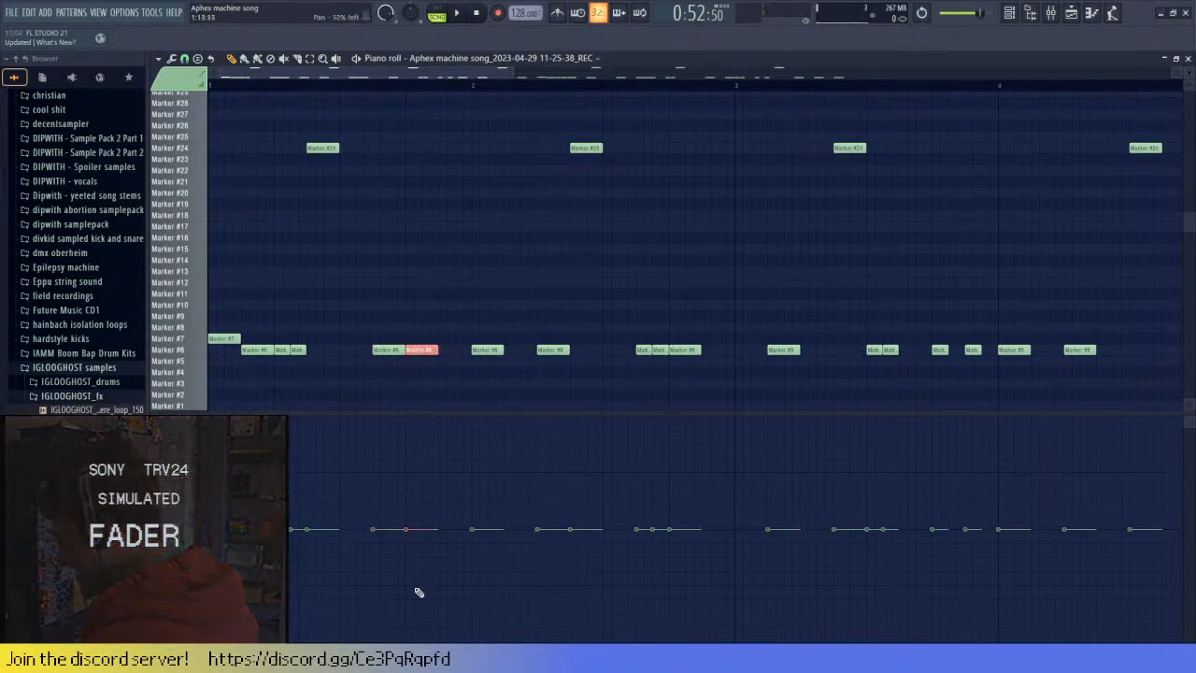
left_click(418, 586)
key("space")
left_click(552, 349)
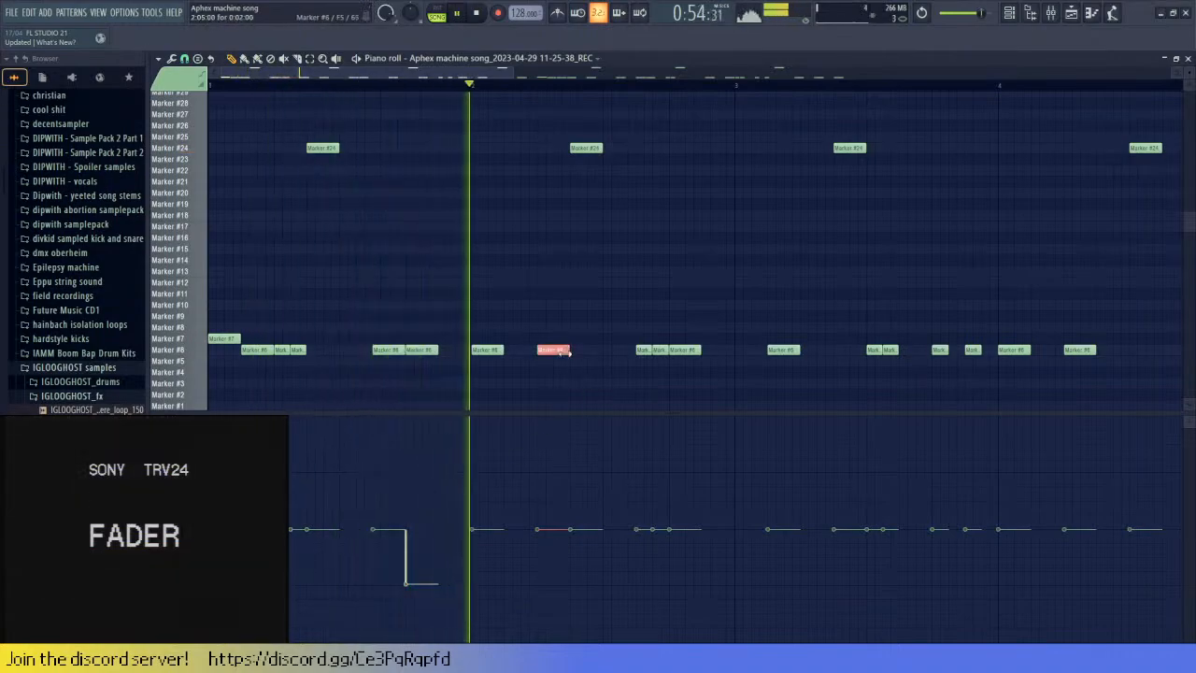
key("space")
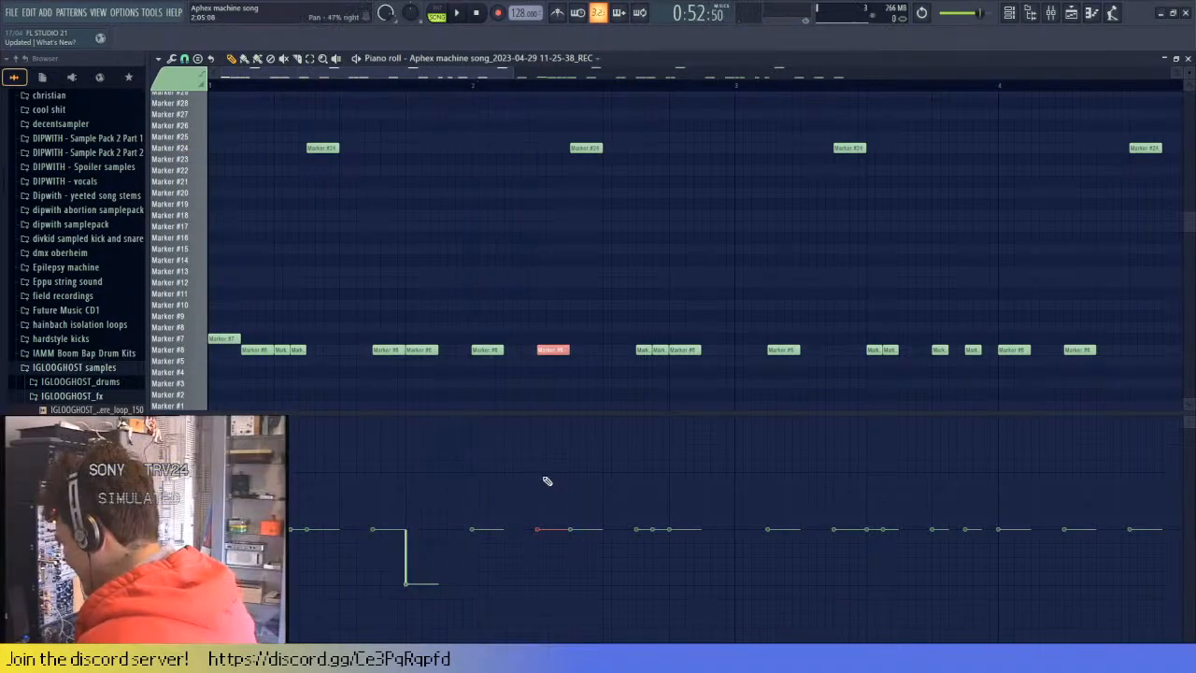
left_click(542, 475)
- Pan the Marker #6 note at bar 2 step 13 about 50% left and the one at bar 3 step 3 about 50% right
left_click(689, 350)
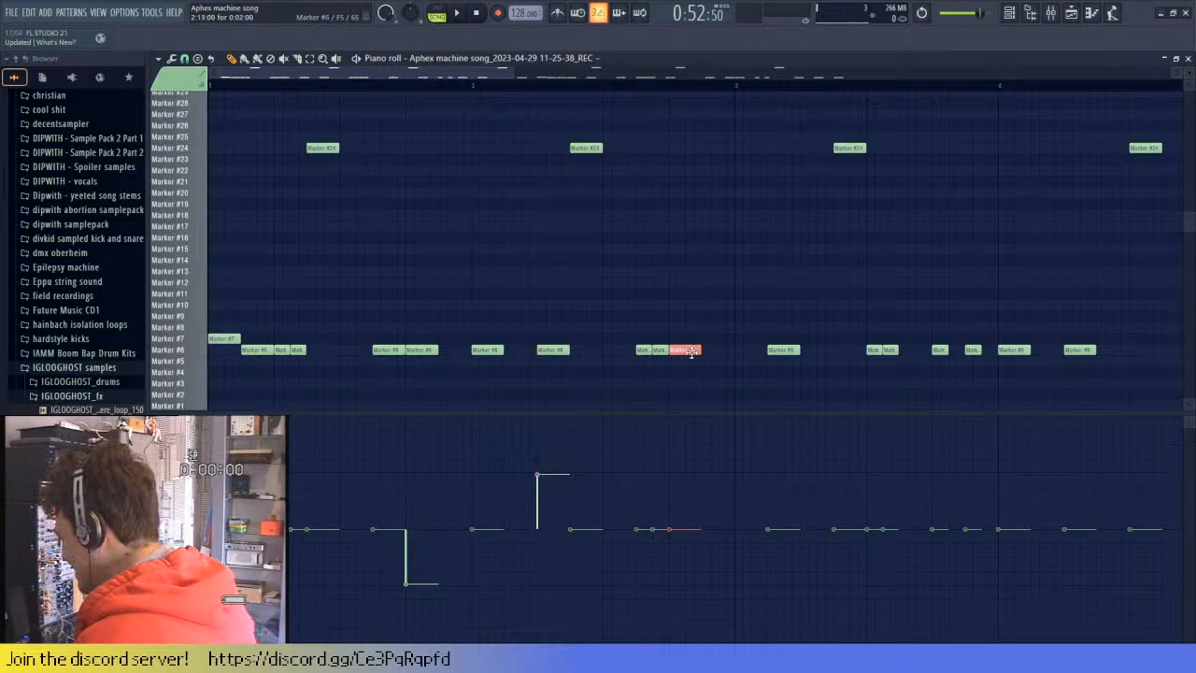
left_click(673, 584)
key("space")
key("space")
scroll(728, 327, "down", 2)
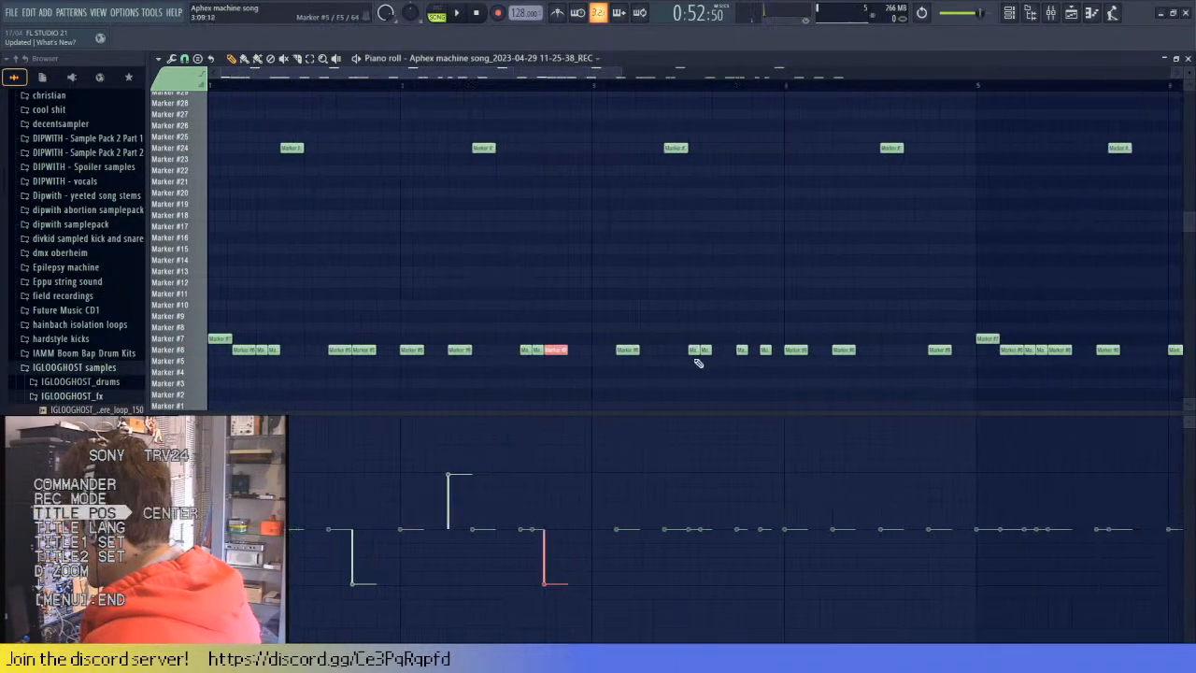
left_click(627, 350)
left_click(620, 473)
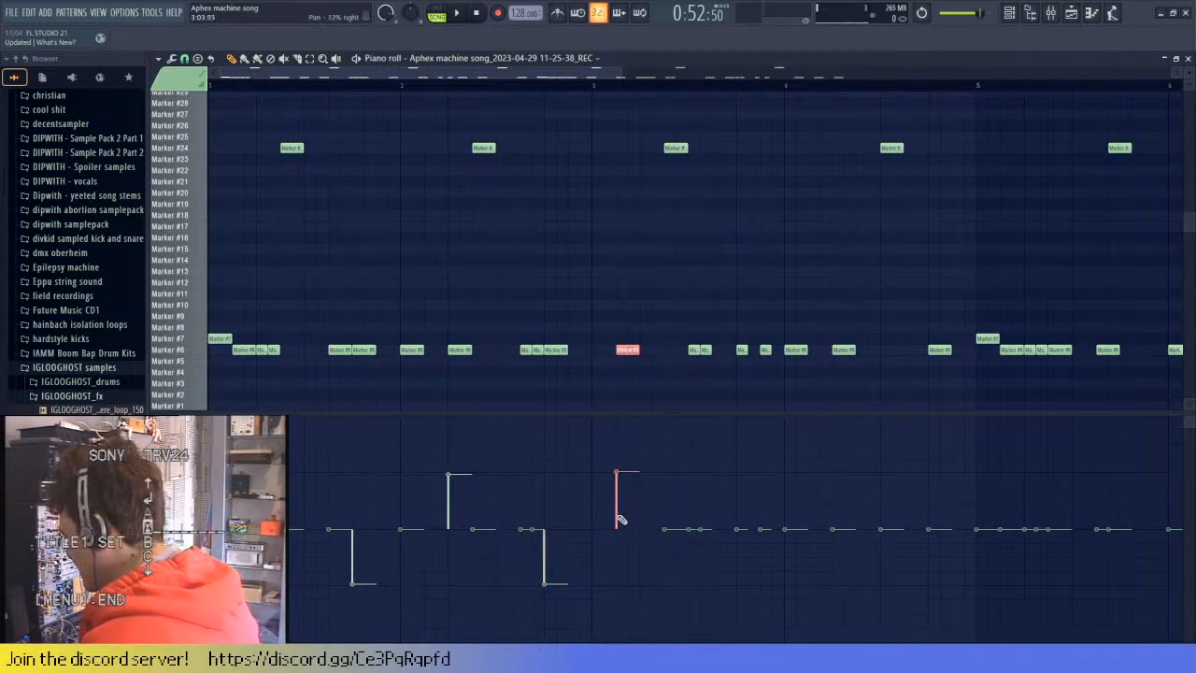
- Pan the Marker #6 note at the start of bar 4 about 50% left and the one at bar 4 step 13 about 50% right
left_click(795, 352)
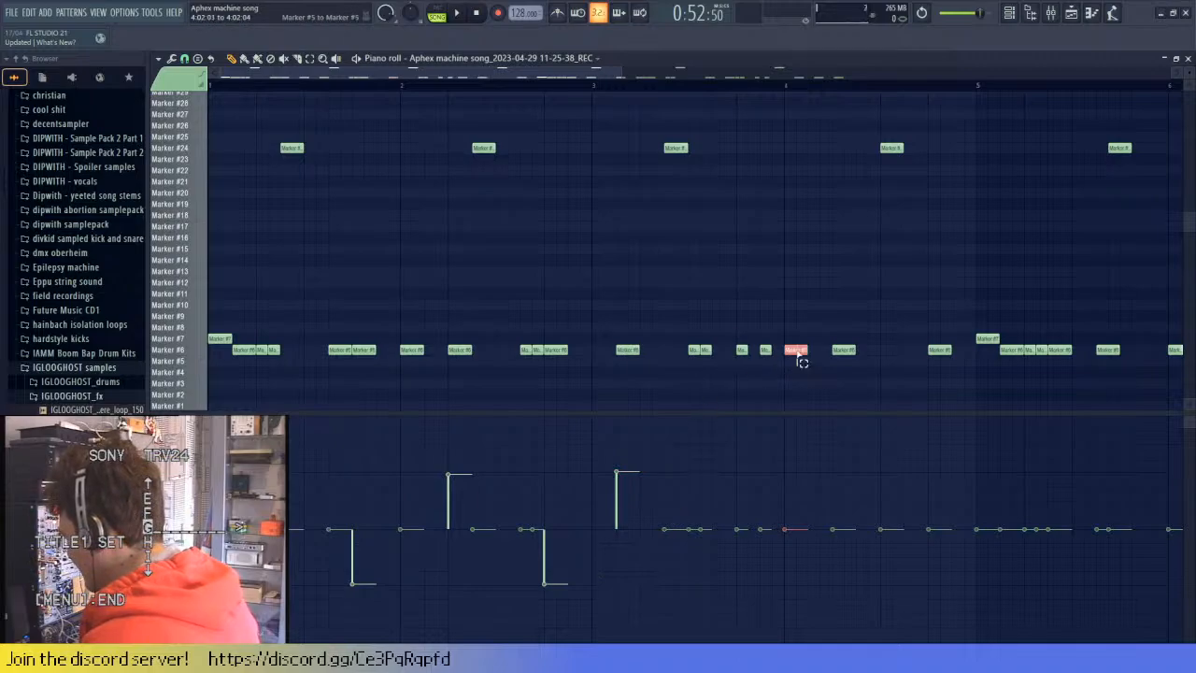
left_click(786, 584)
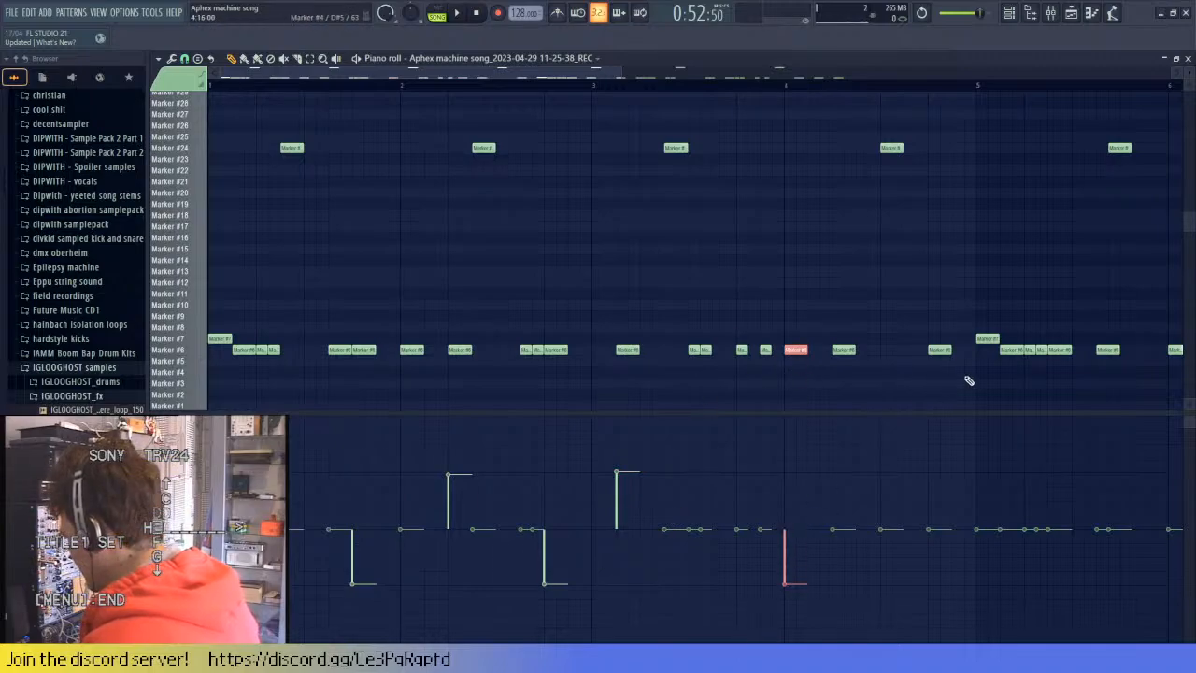
left_click(940, 351)
left_click_drag(931, 499, 931, 472)
- Pan the two short Marker #6 notes in bar 5 apart: step 5 about 50% right and step 6 about 50% left
scroll(886, 393, "right", 3)
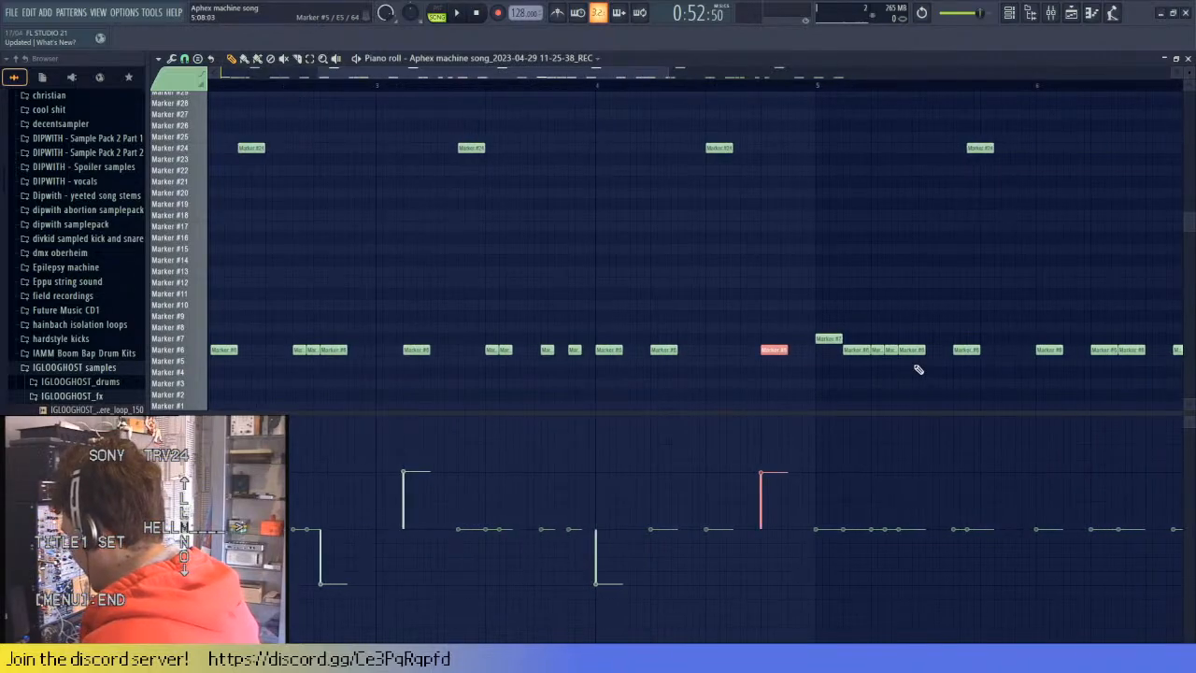
scroll(925, 383, "up", 2)
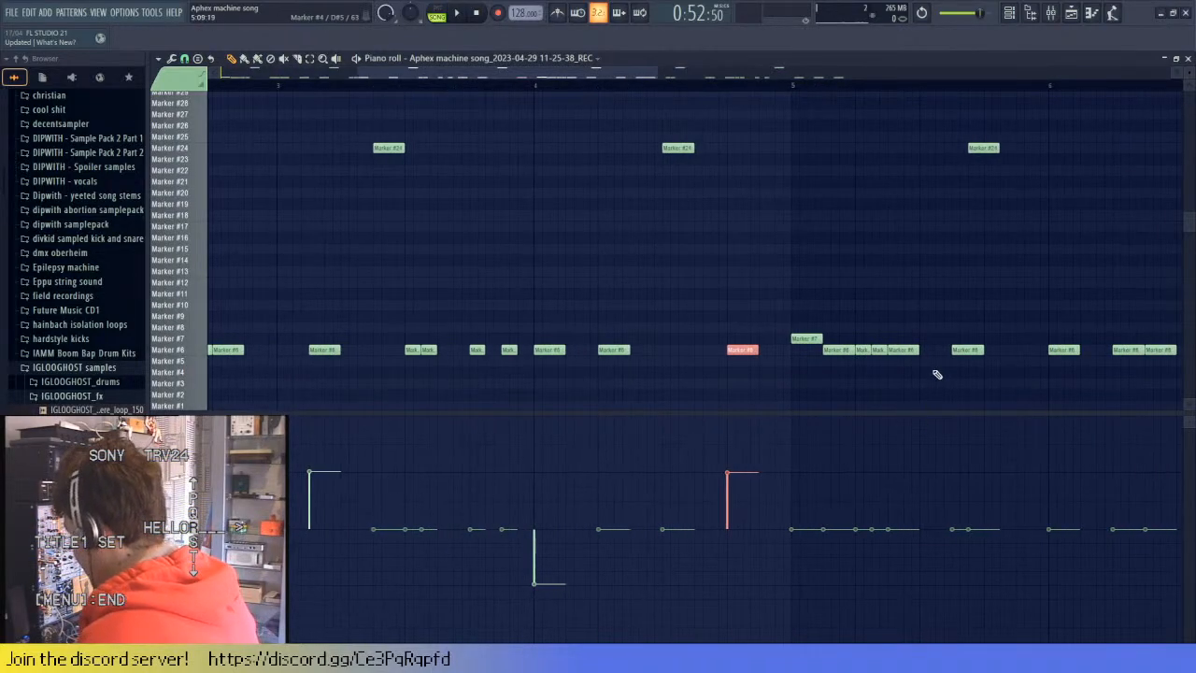
left_click_drag(884, 368, 853, 342)
left_click_drag(854, 491, 860, 475)
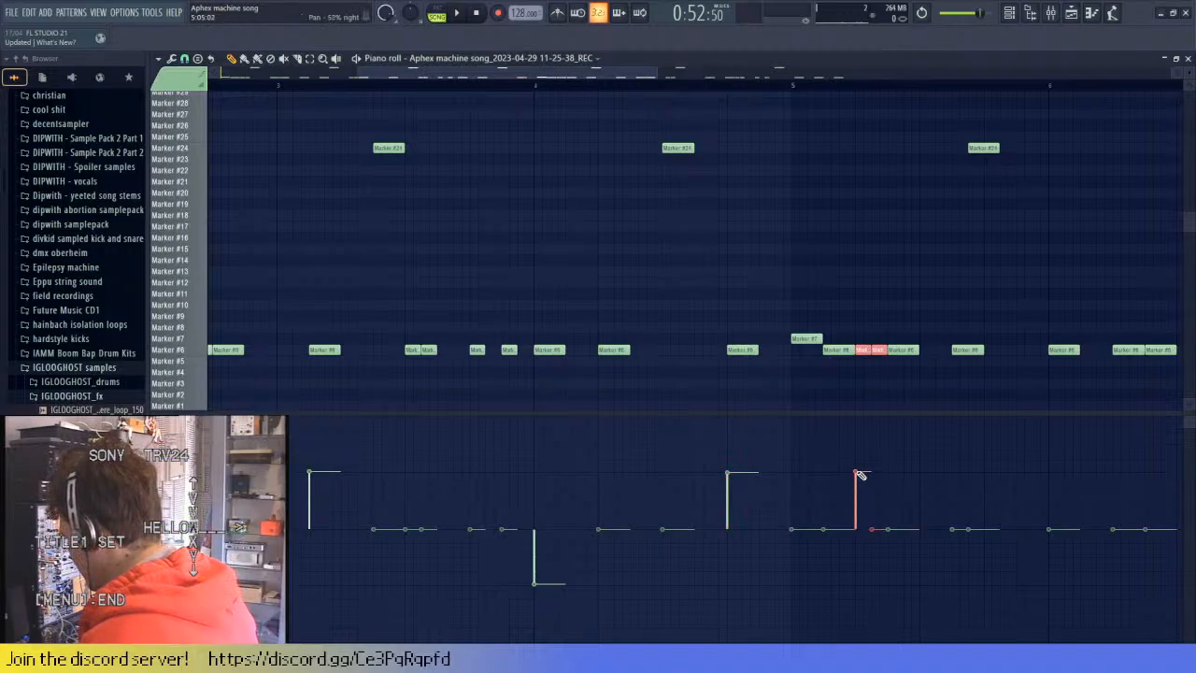
left_click(876, 581)
- Pan the Marker #6 note at bar 5 step 11 about 50% right and the one at bar 6 step 7 about 50% left
left_click(967, 349)
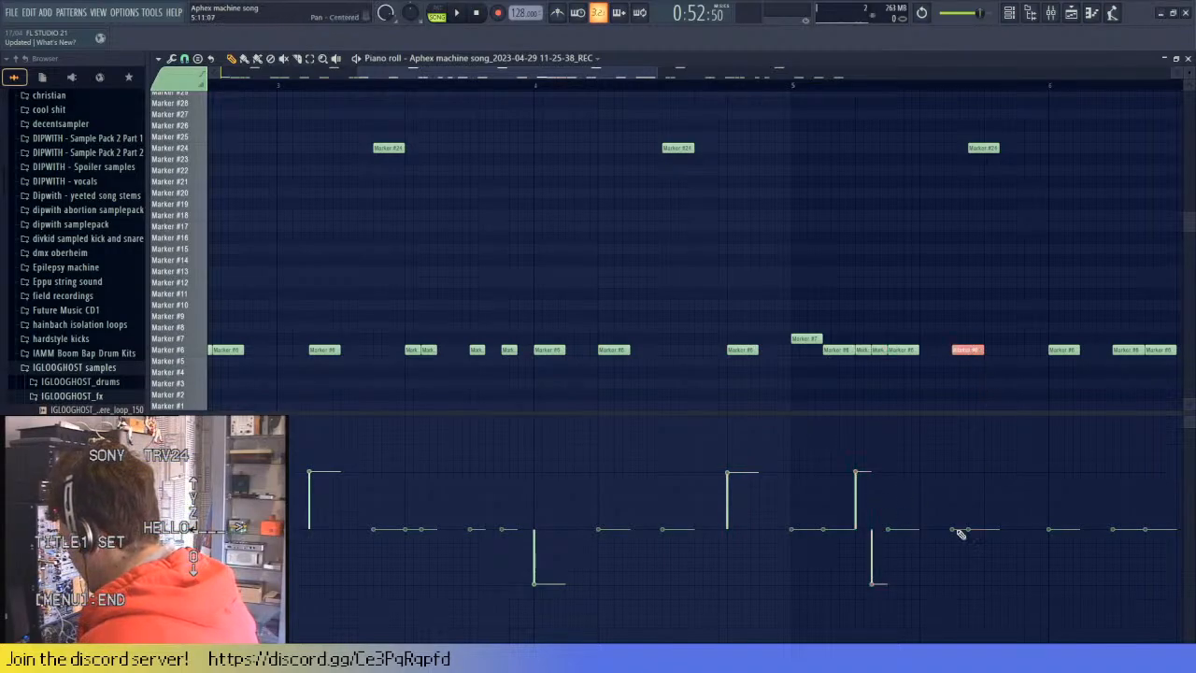
left_click(959, 474)
scroll(794, 292, "right", 3)
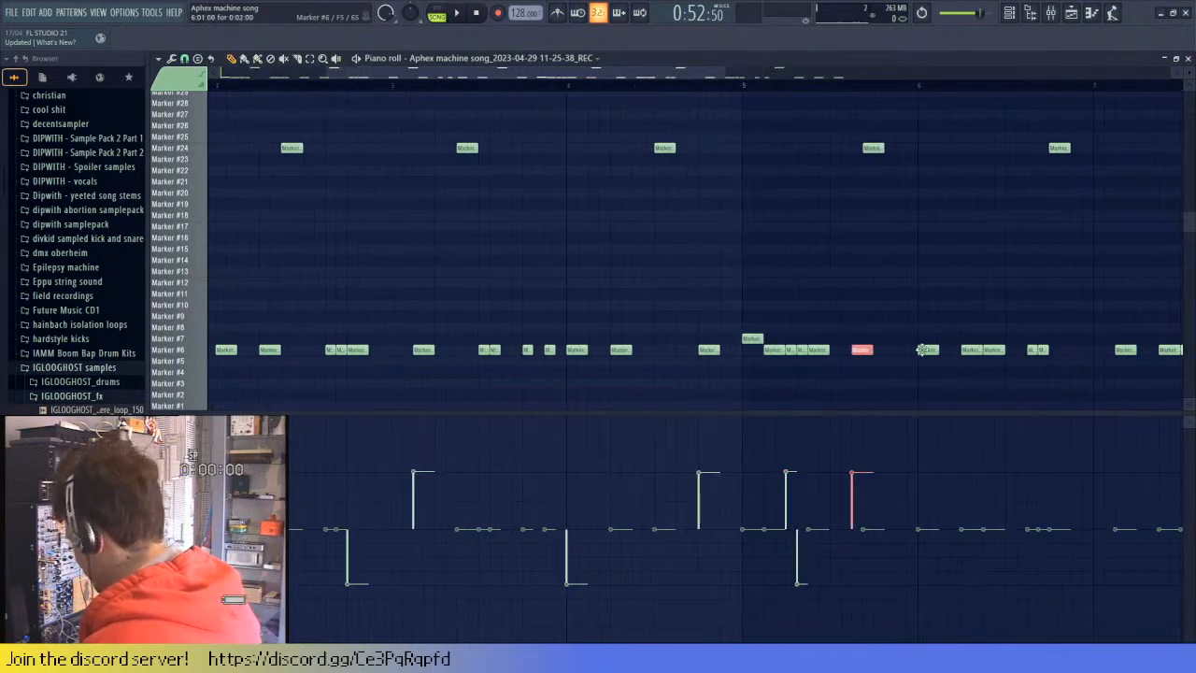
left_click(1008, 350)
left_click(1009, 585)
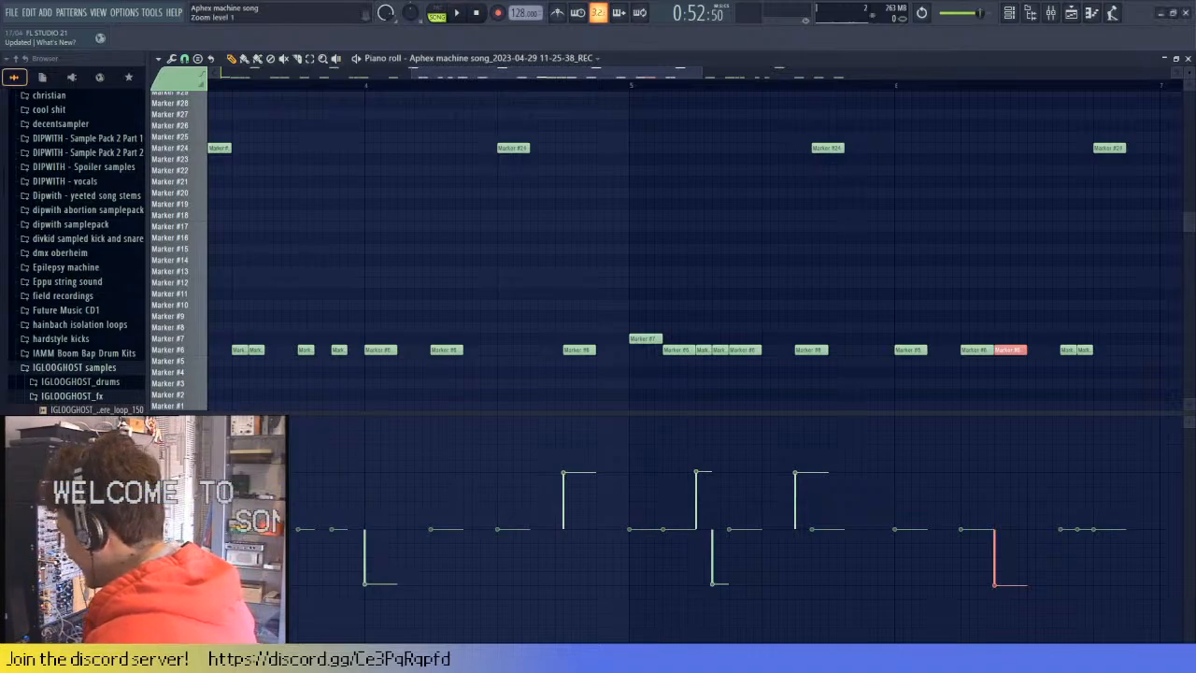
- Pan the clickles notes in bars 7 and 8 alternately, with the bar 8 note about 45% left, and close the piano roll
scroll(982, 249, "right", 3)
scroll(1054, 336, "up", 1)
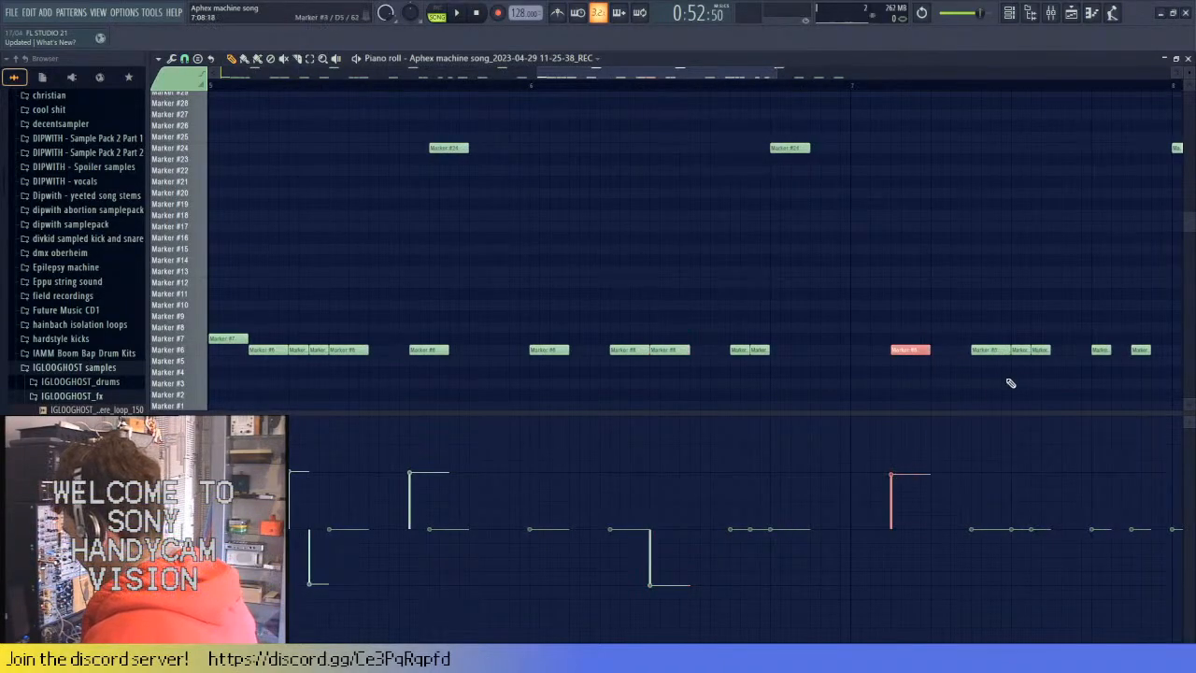
scroll(1009, 382, "down", 3)
scroll(823, 365, "up", 2)
left_click(848, 586)
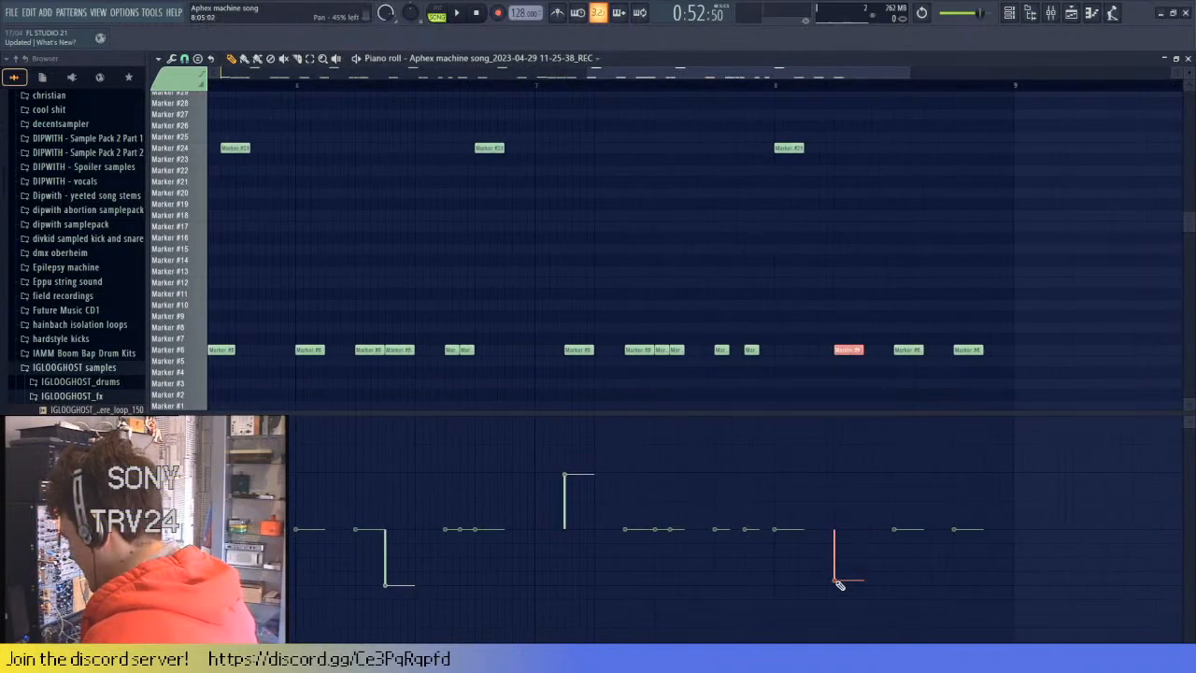
left_click(963, 477)
left_click(1187, 56)
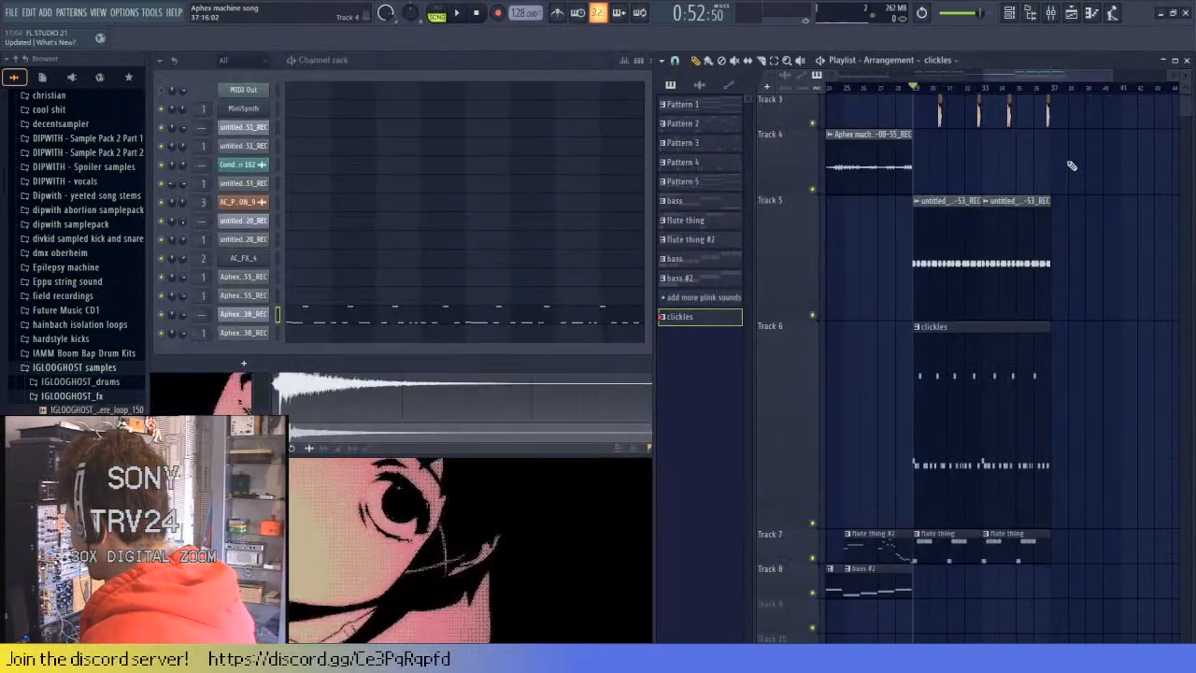
- Play the arrangement from bar 29 to hear the panned clickles pattern in context
key("space")
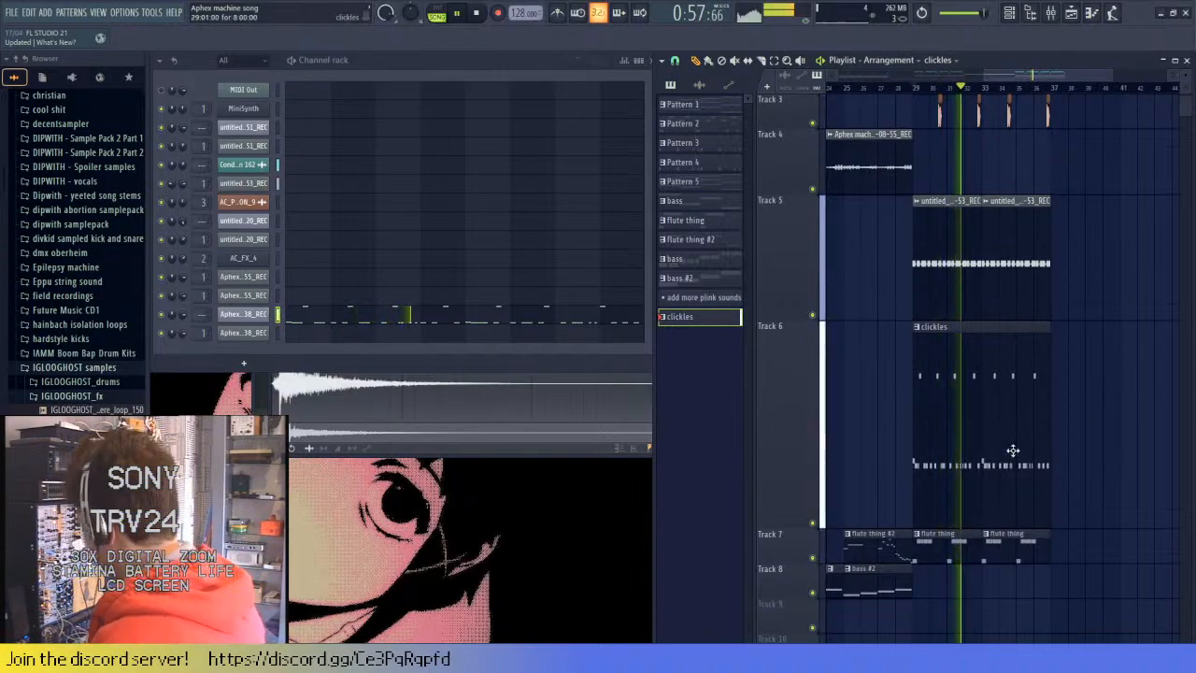
scroll(991, 448, "up", 2)
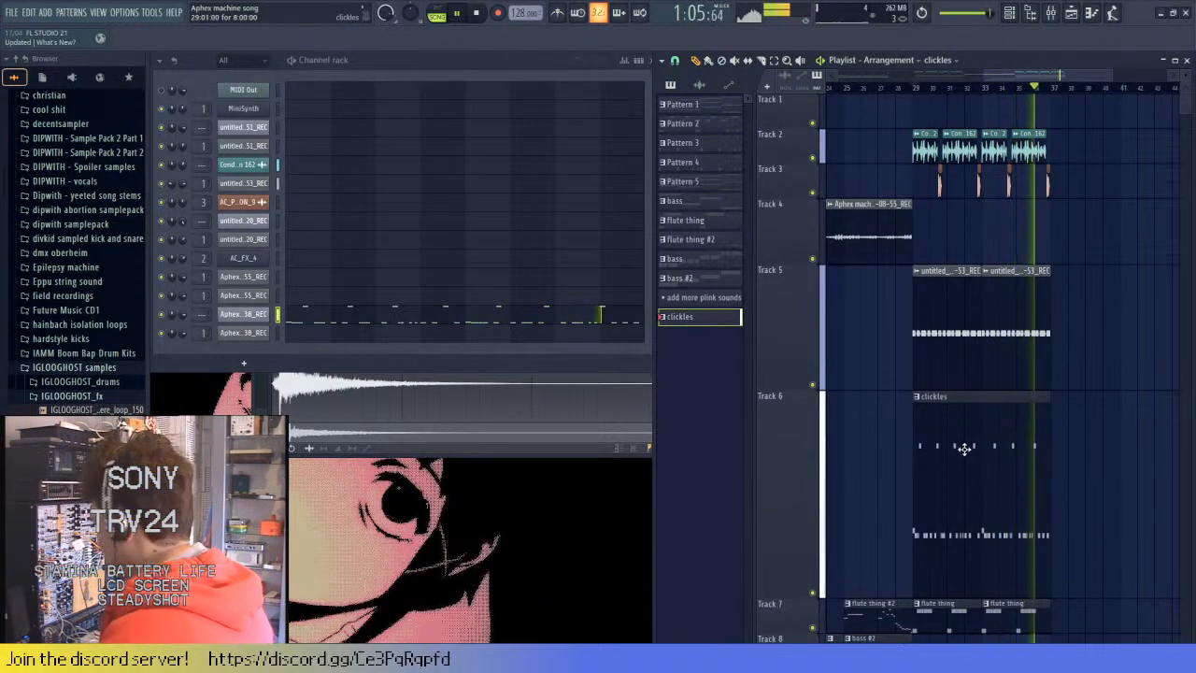
scroll(959, 439, "down", 2)
key("space")
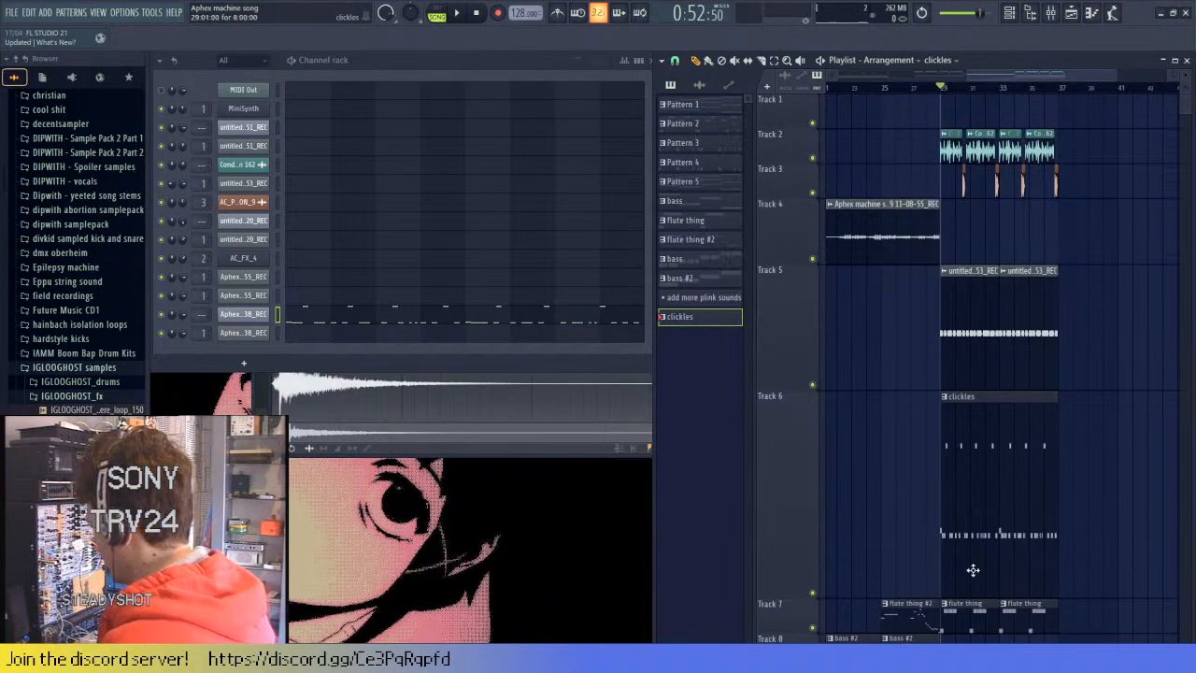
- Place bass #2 clips on Track 8 at bars 29 and 33 and play the section
scroll(975, 570, "down", 2)
scroll(1016, 533, "down", 2)
scroll(1016, 533, "down", 2)
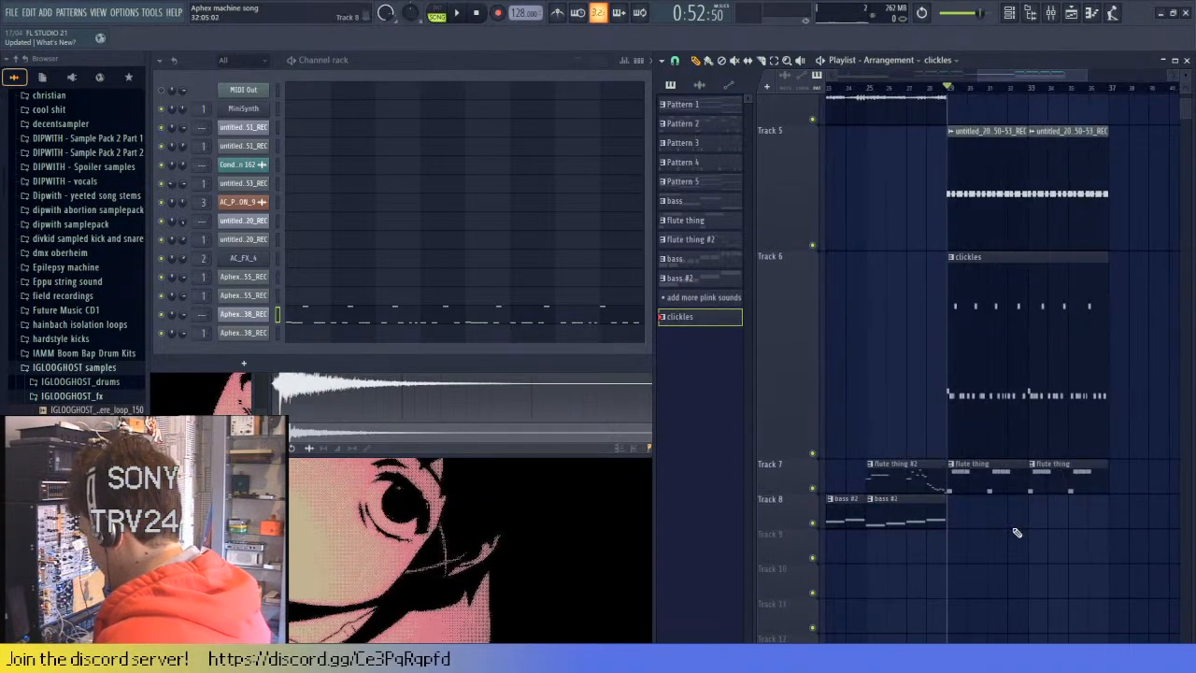
scroll(900, 522, "up", 2)
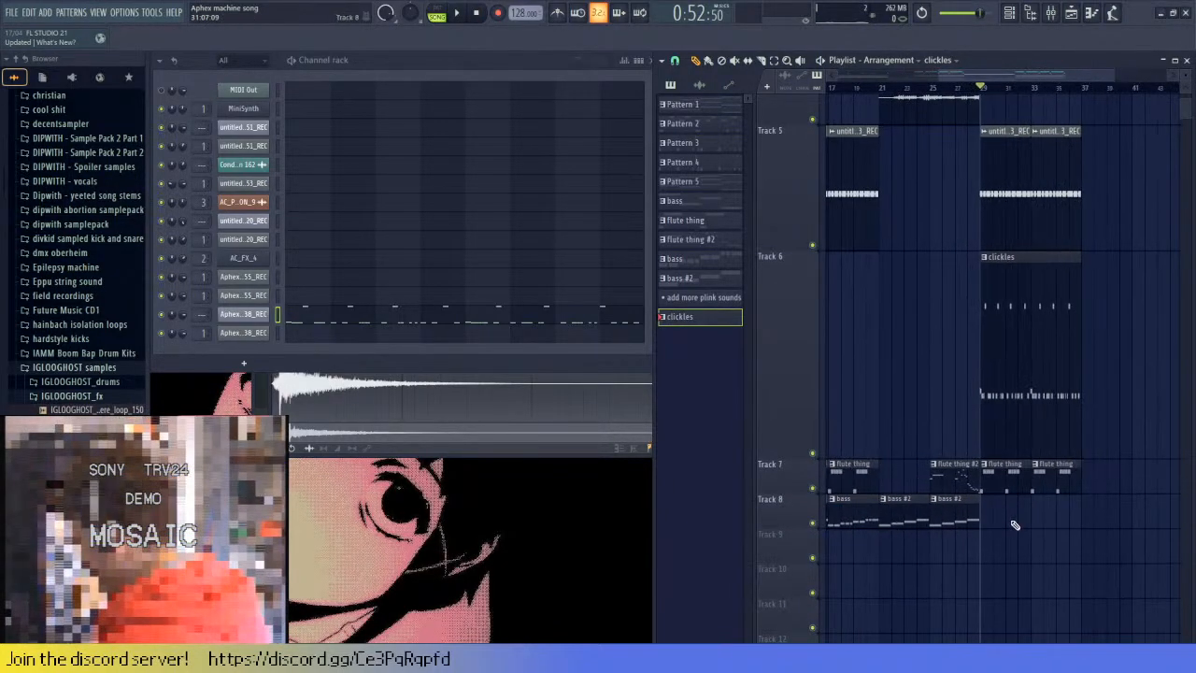
left_click(987, 509)
left_click(1037, 505)
key("space")
- Audition the section without the flute thing clips and without the new bass #2 clips, undoing the bass removal
right_click(1036, 488)
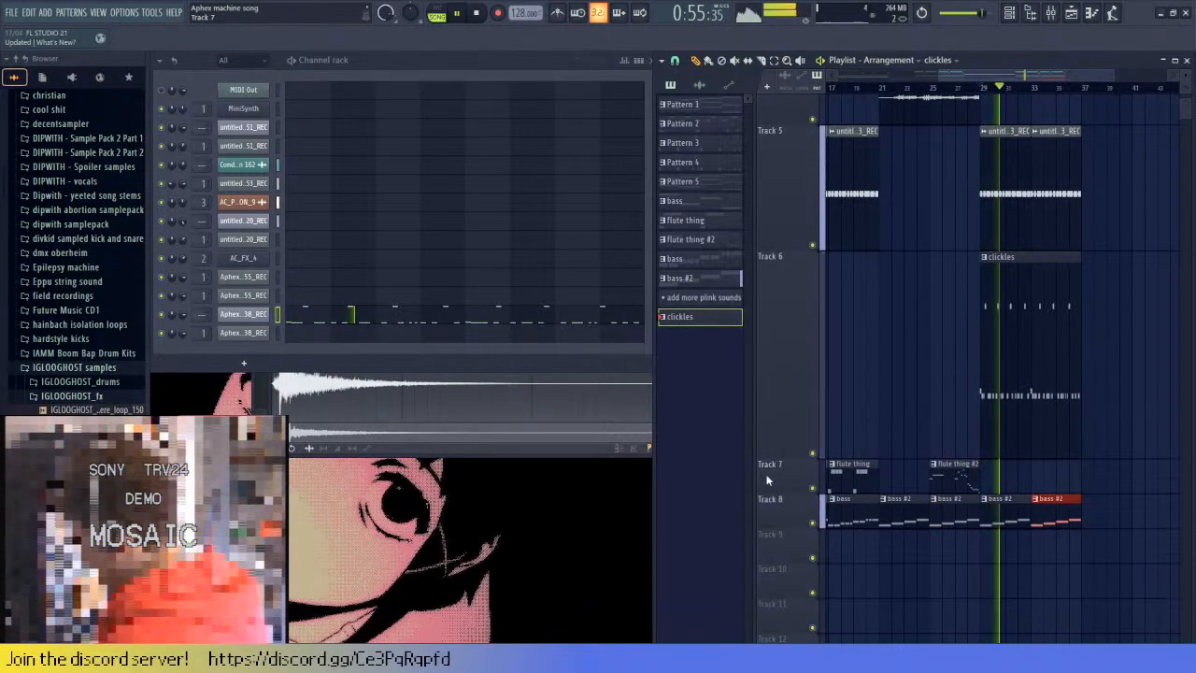
key("ctrl+z")
right_click(1015, 519)
right_click(1053, 522)
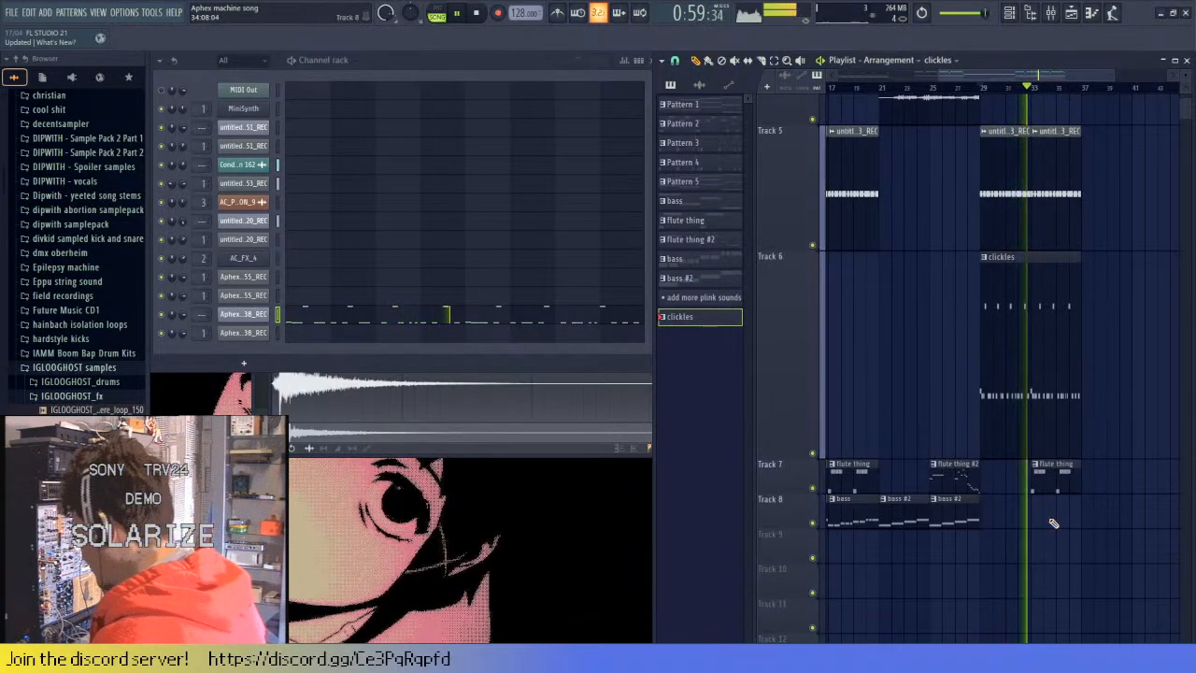
key("ctrl+z")
key("ctrl+z")
right_click(1054, 521, "ctrl")
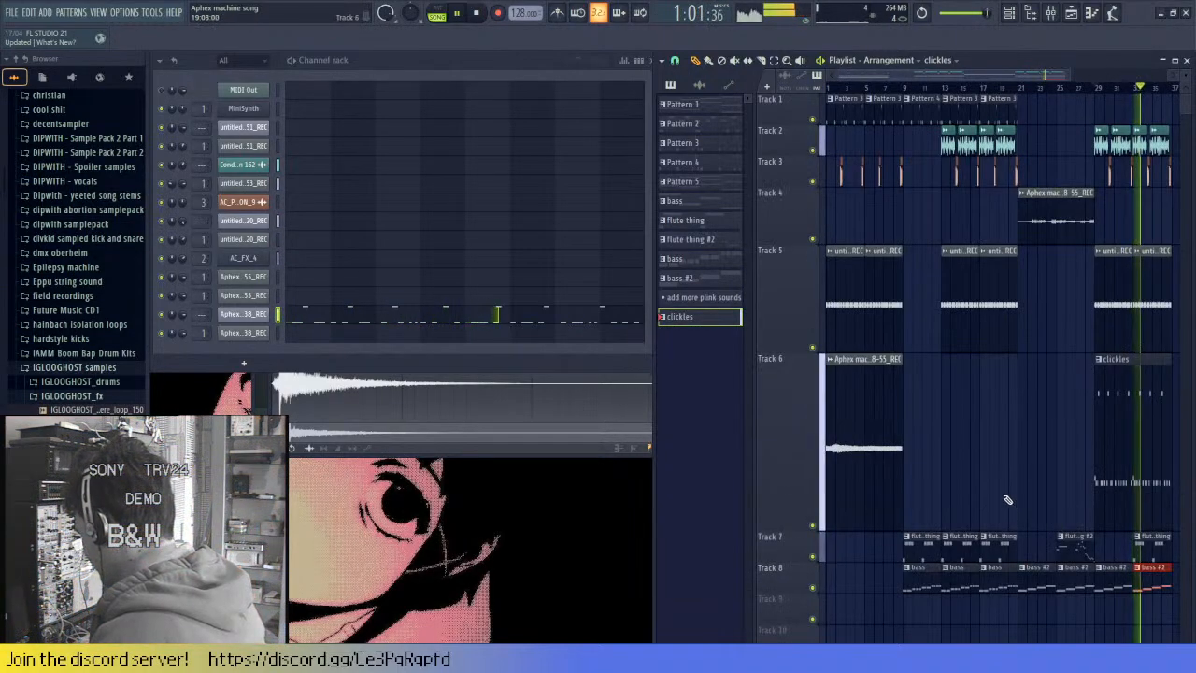
- Stop playback and delete the bass #2 clips at bars 29 and 33 on Track 8
scroll(1068, 547, "down", 1)
key("space")
scroll(1081, 564, "up", 2)
right_click(1078, 585)
right_click(1049, 586)
- Move the flute thing clip on Track 7 from bar 33 to bar 29 and duplicate it directly after itself
left_click_drag(1074, 546, 1027, 547)
scroll(1027, 548, "up", 3)
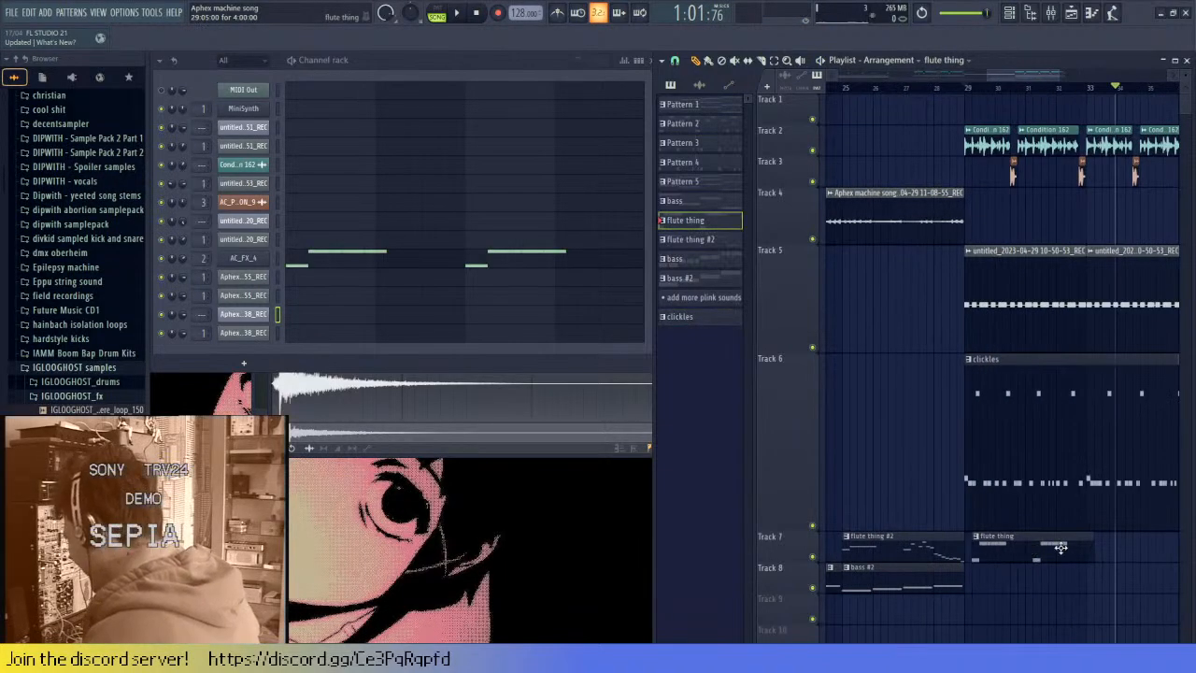
left_click(1025, 548, "ctrl")
key("ctrl+b")
scroll(898, 474, "right", 2)
scroll(895, 486, "down", 3)
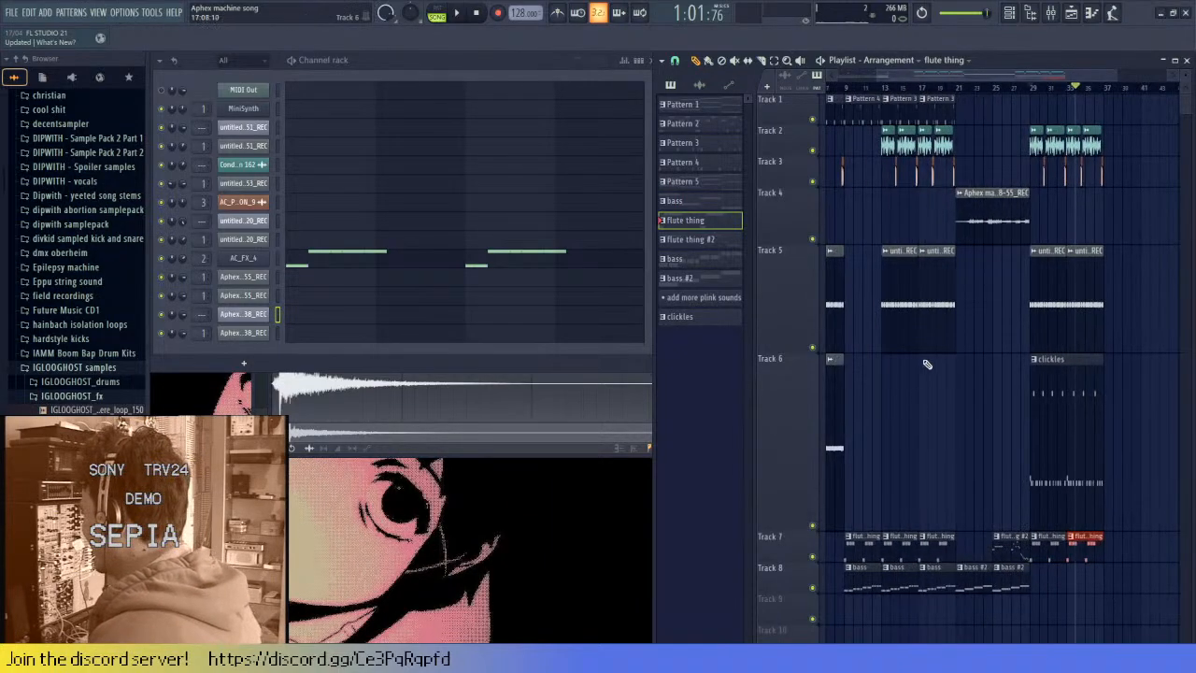
- Set the song position to the start of bar 29
scroll(932, 364, "up", 1)
scroll(860, 205, "left", 10)
scroll(885, 226, "down", 2)
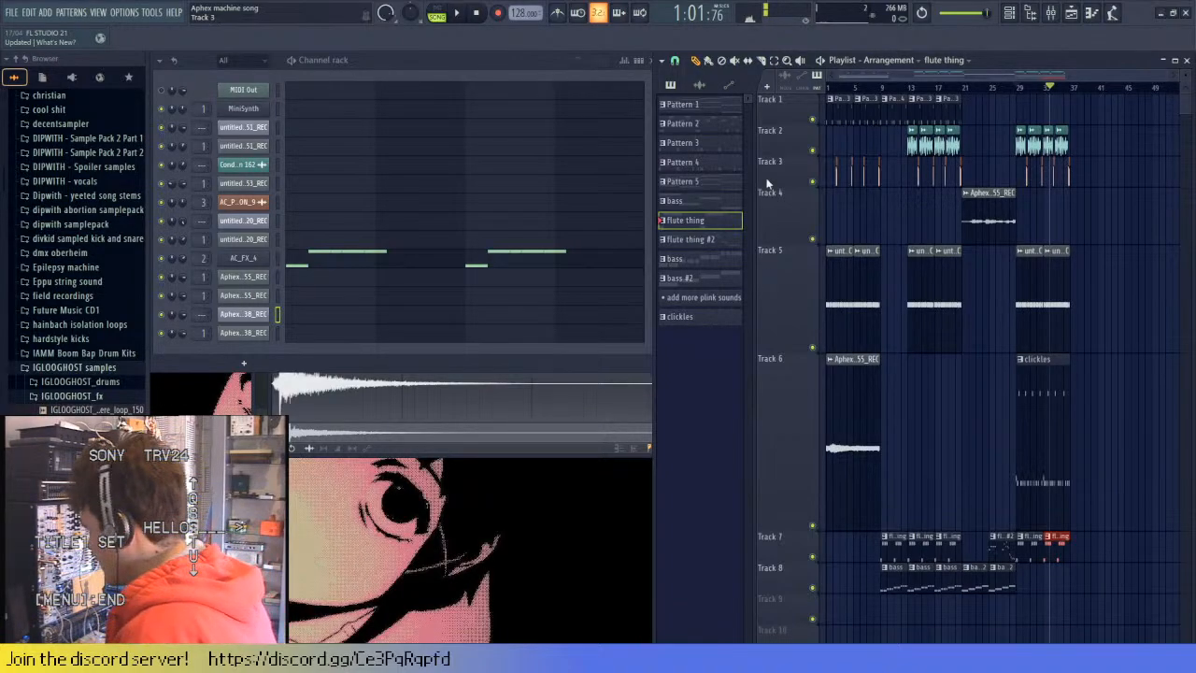
scroll(942, 94, "up", 1)
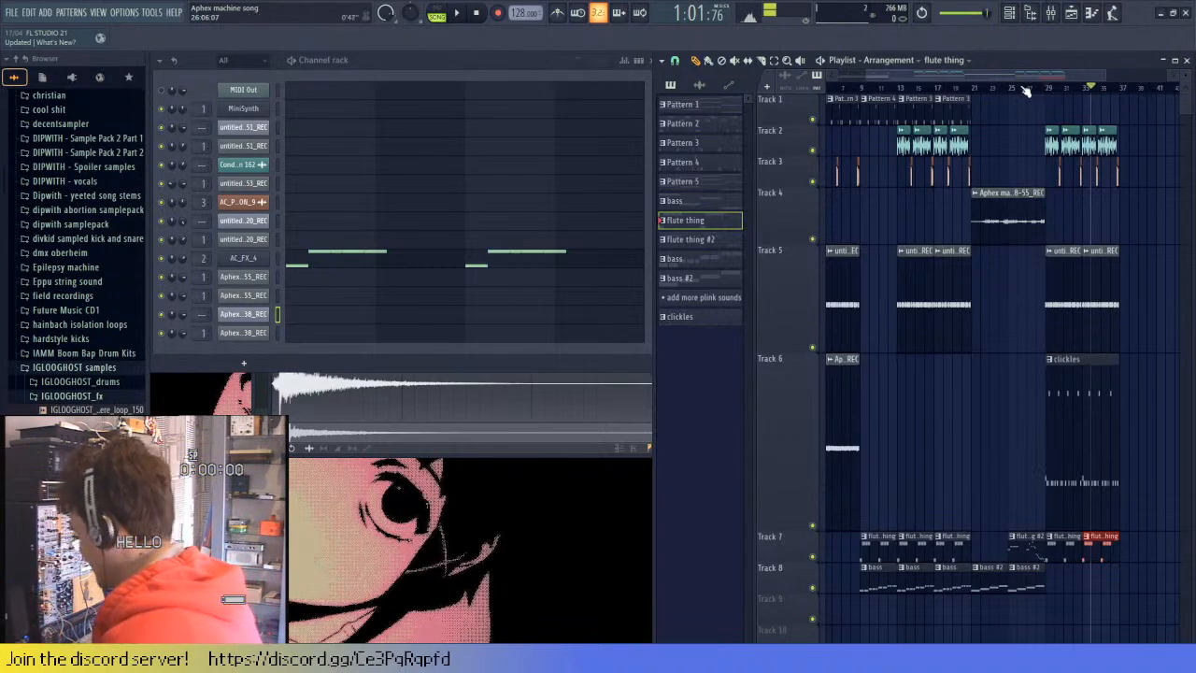
left_click_drag(1026, 90, 1074, 94)
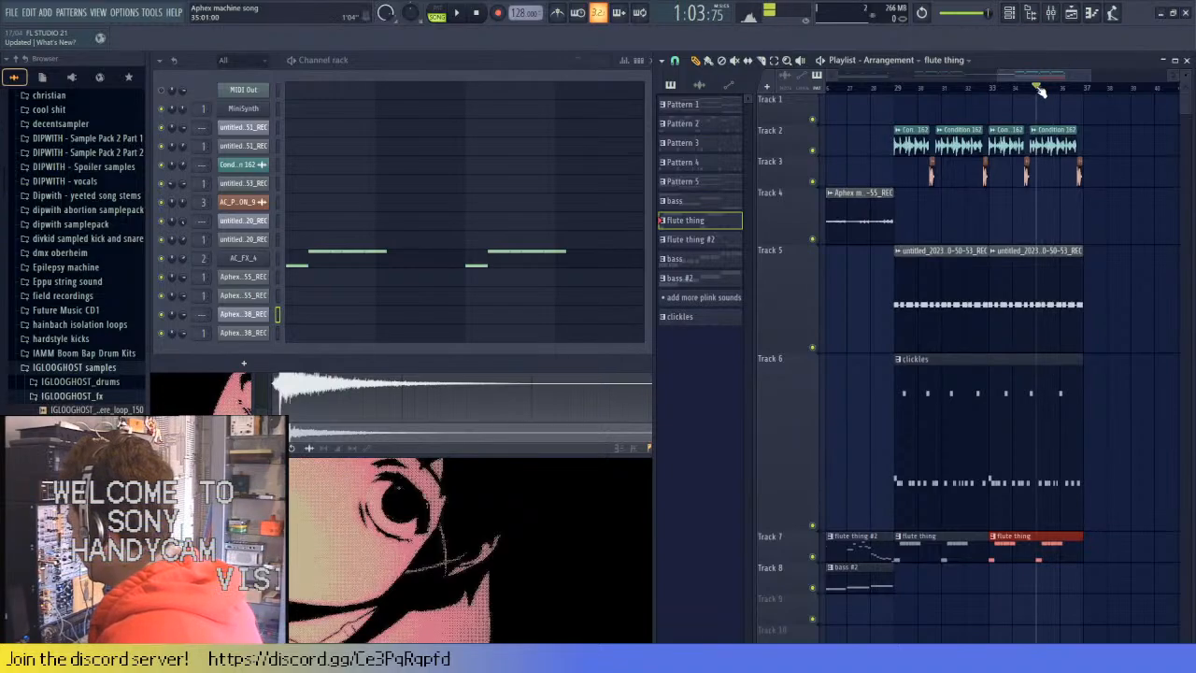
left_click_drag(925, 88, 895, 88)
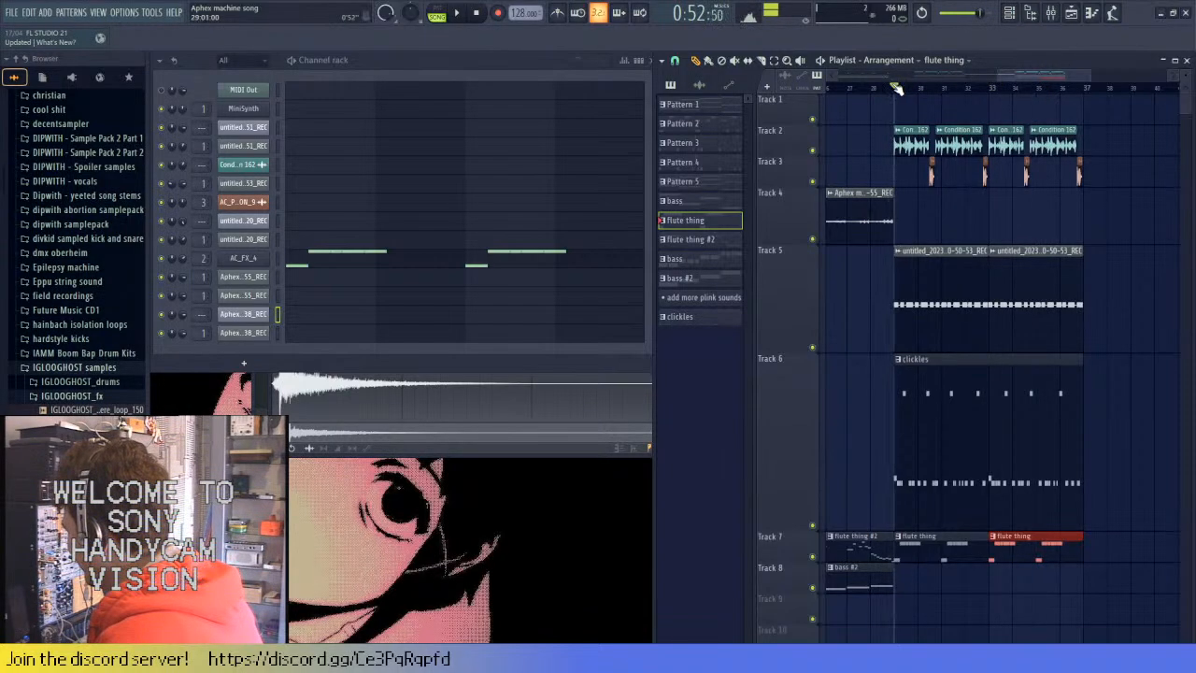
- Select the REC mixer track and record its audio input over the section starting at bar 29, stopping near bar 37
left_click(1052, 13)
left_click(167, 205)
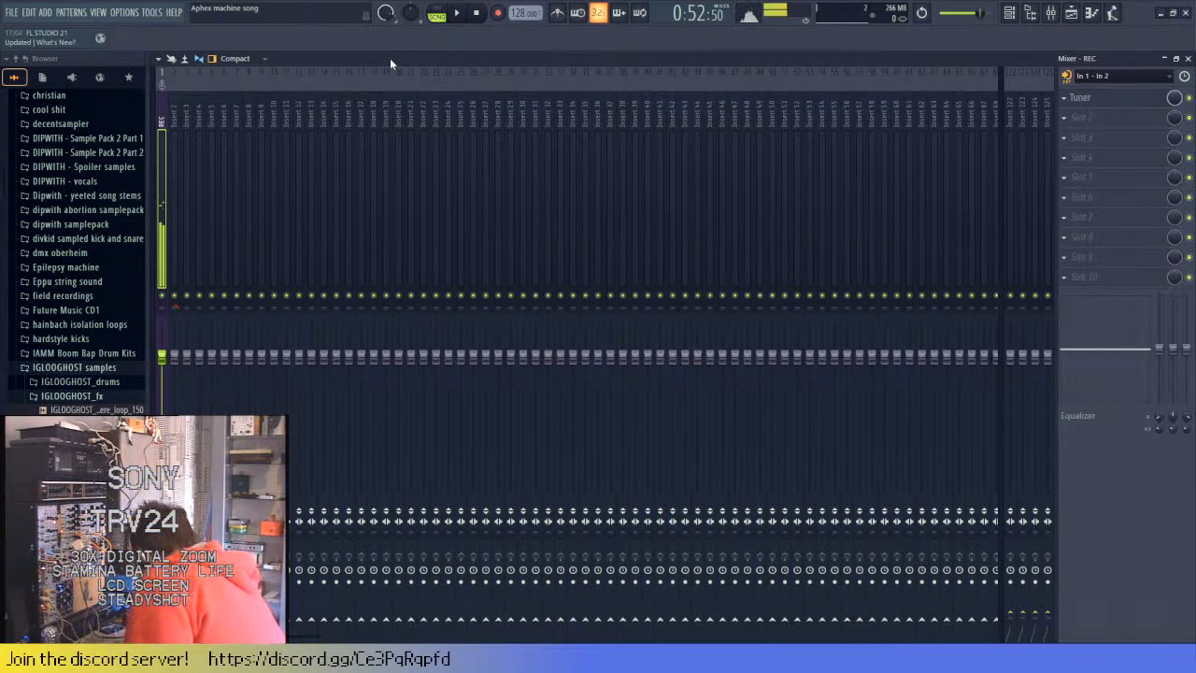
left_click(1189, 58)
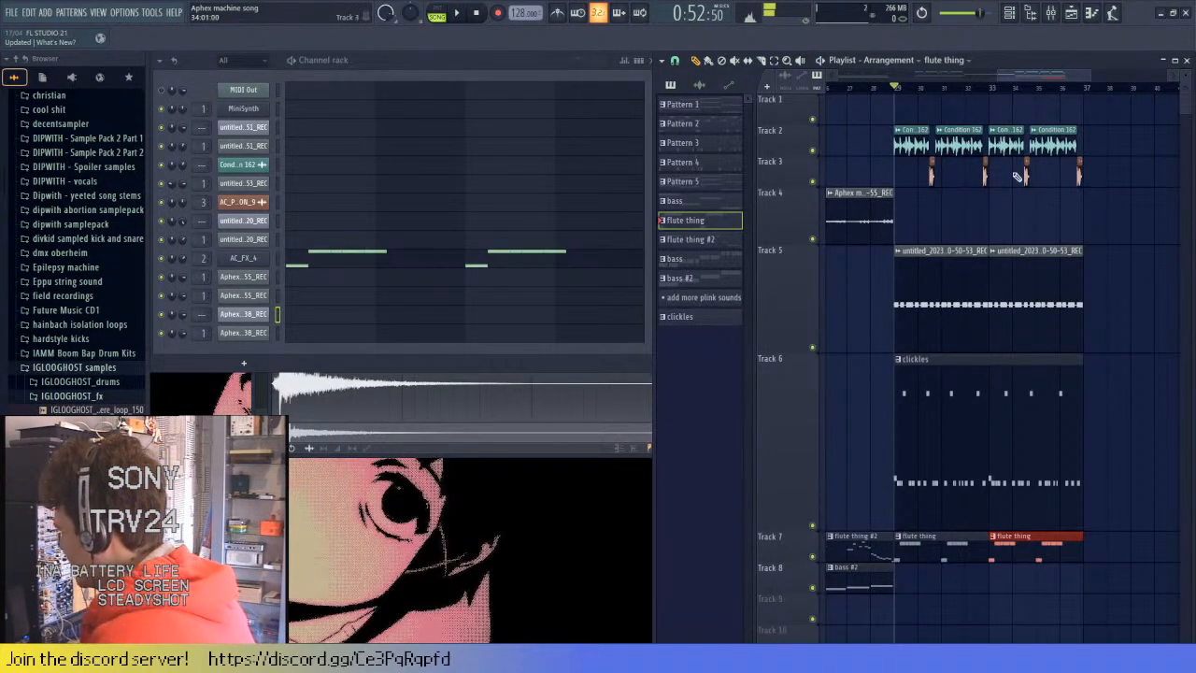
left_click(1050, 12)
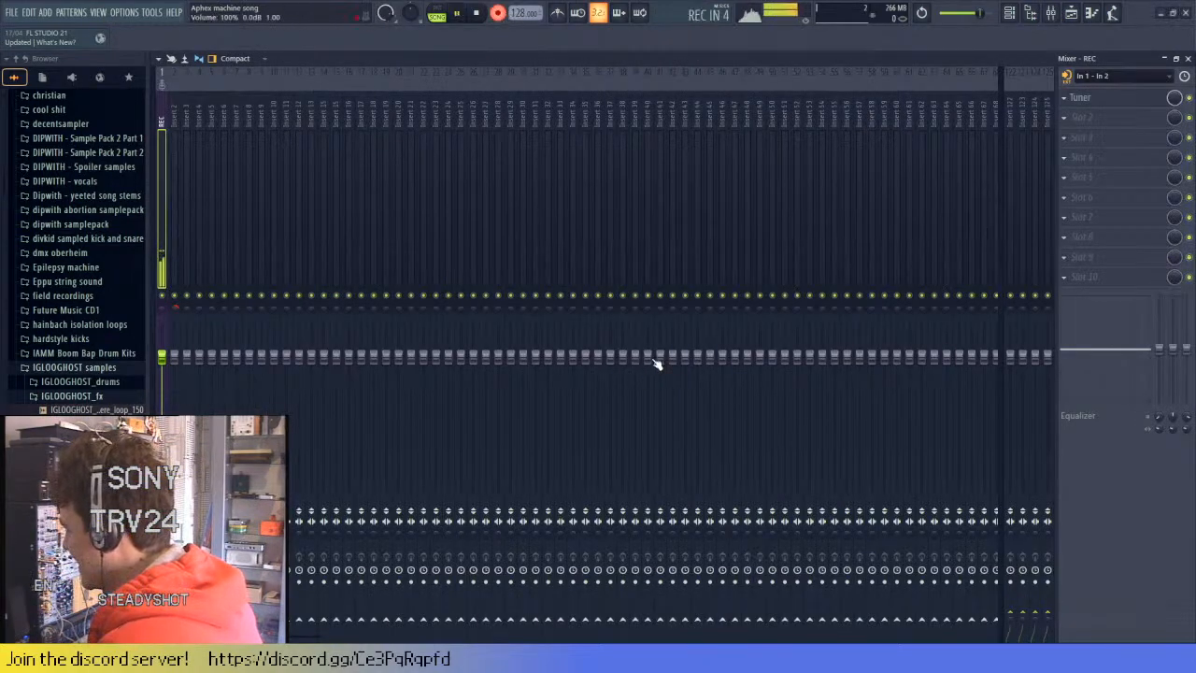
left_click(1188, 59)
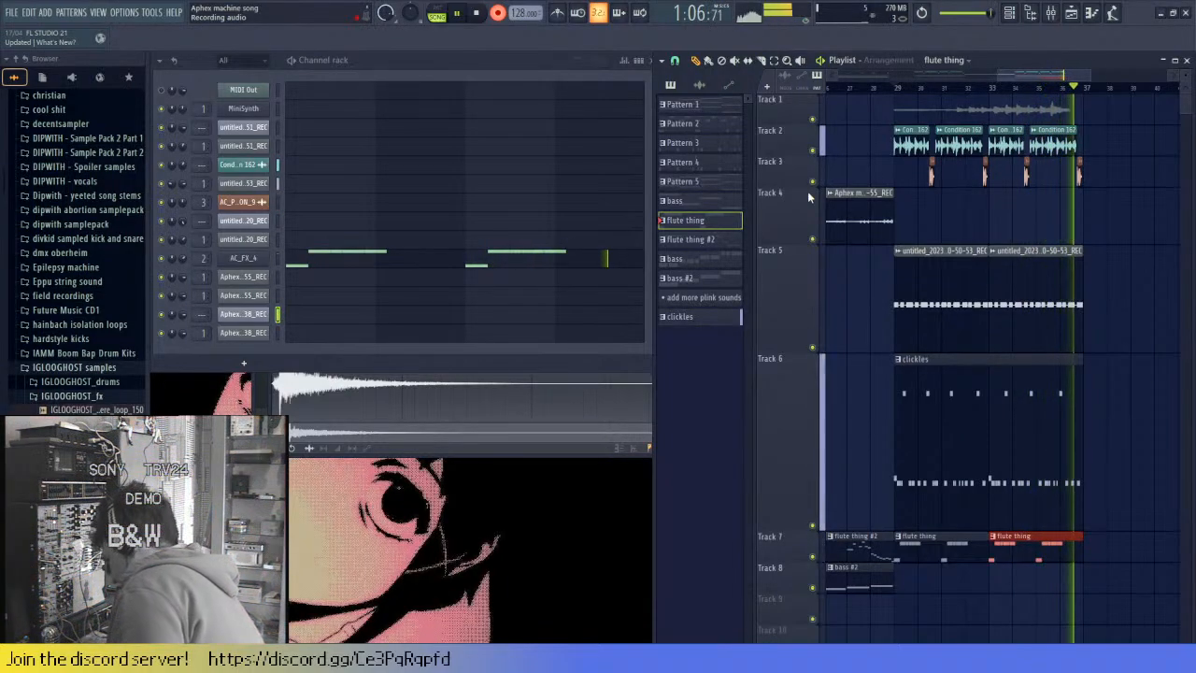
key("space")
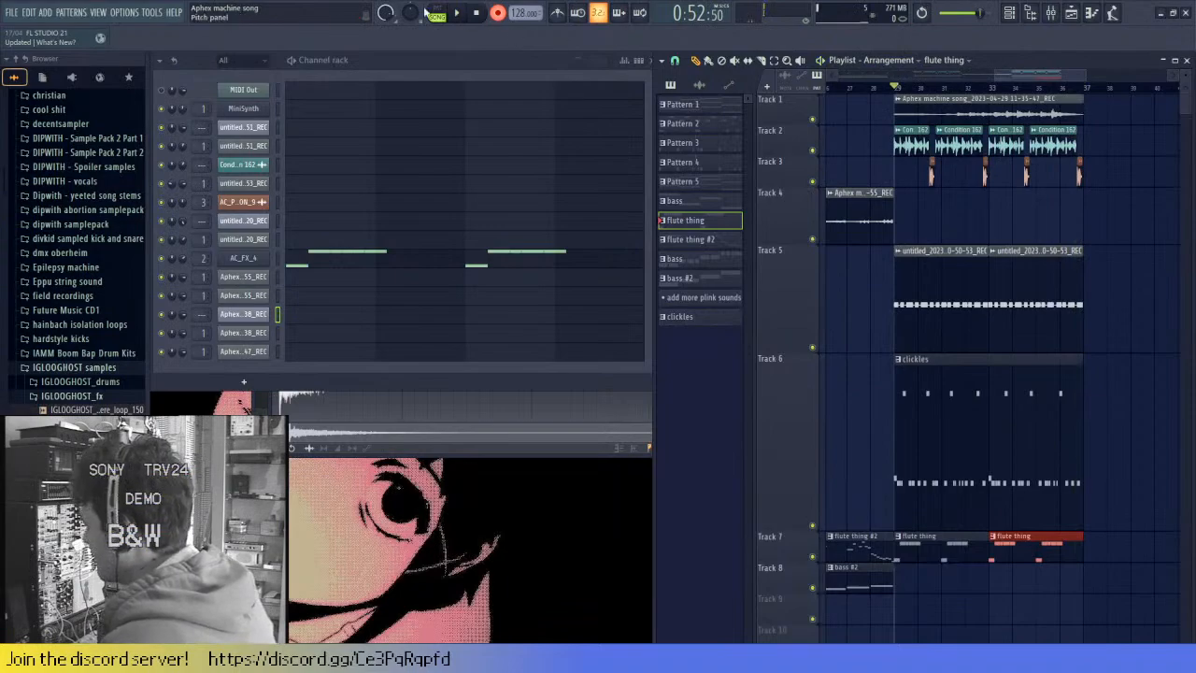
- Enlarge Track 1 and shift the new recording later so its first loud swell lines up with bar 33
left_click_drag(781, 124, 781, 350)
left_click(995, 244)
scroll(940, 240, "up", 3)
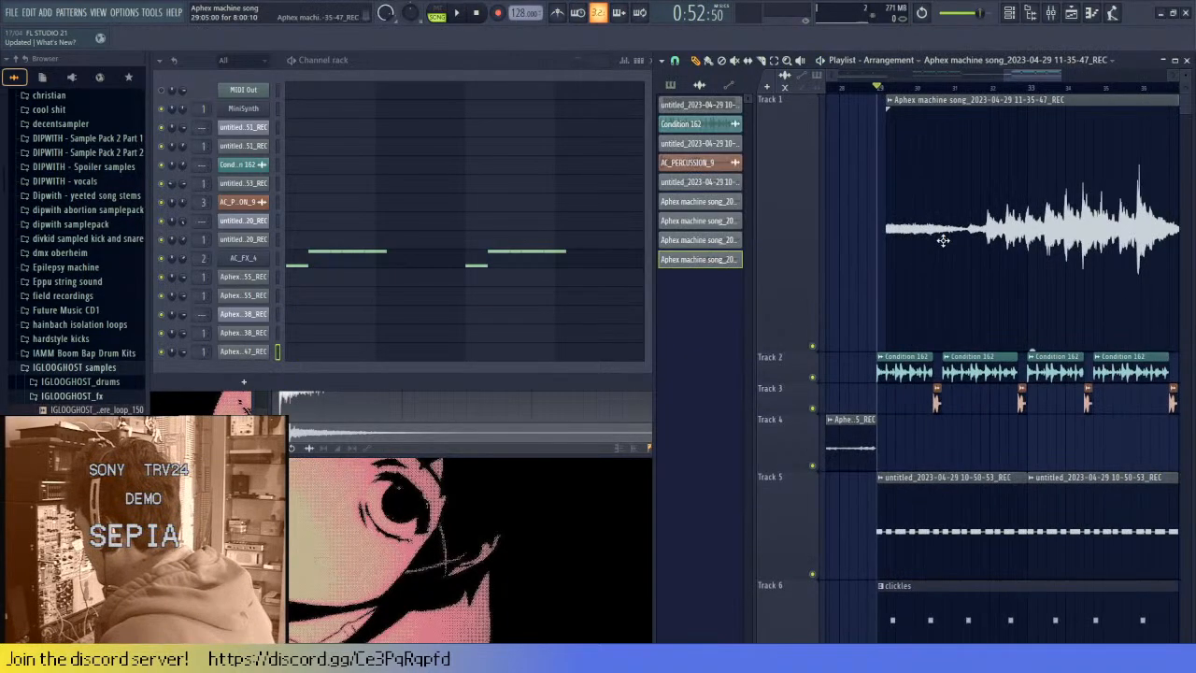
left_click_drag(1027, 181, 1071, 181)
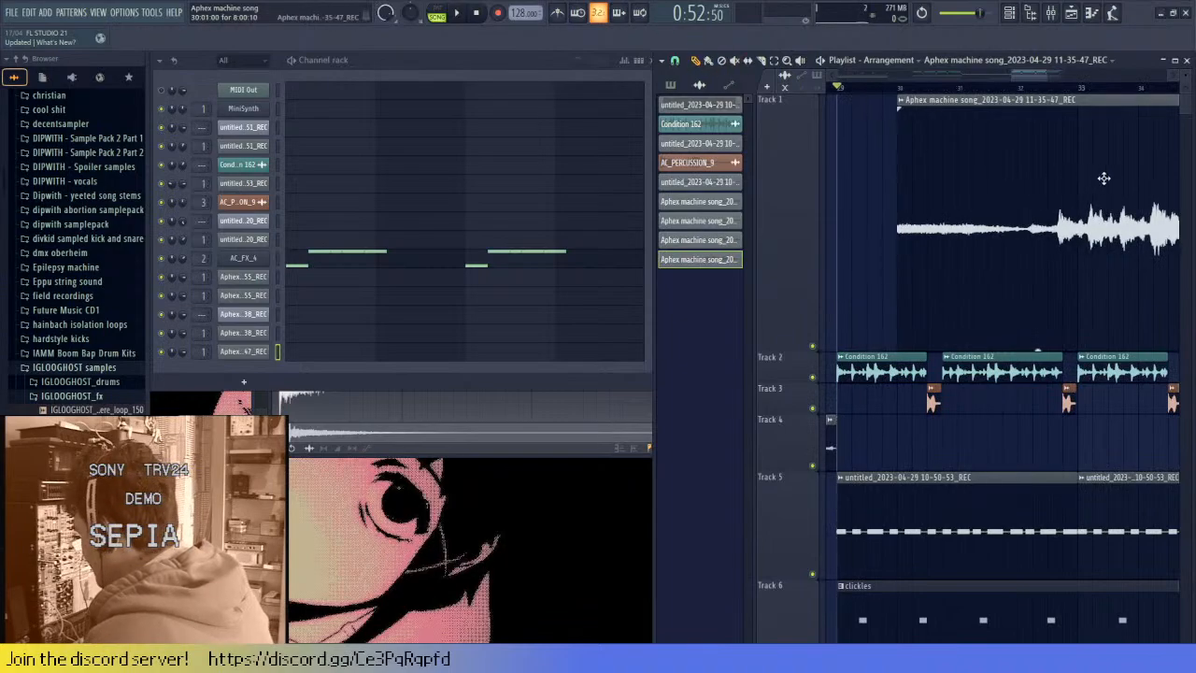
scroll(959, 219, "up", 4)
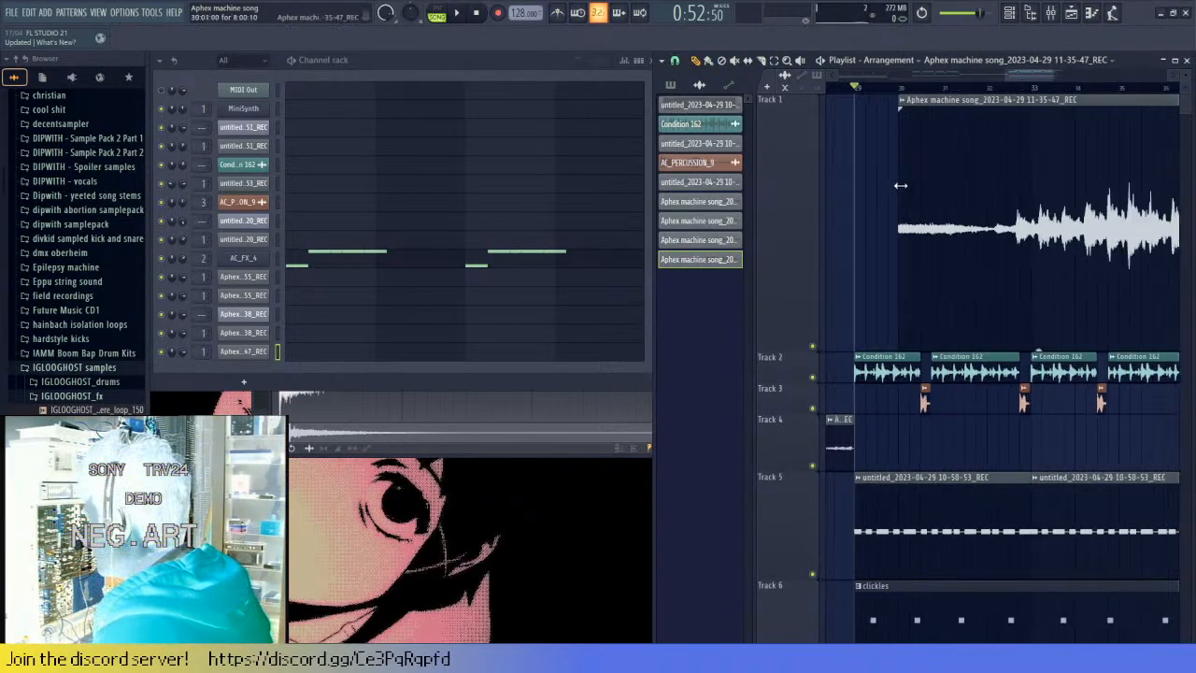
left_click_drag(959, 219, 1008, 221)
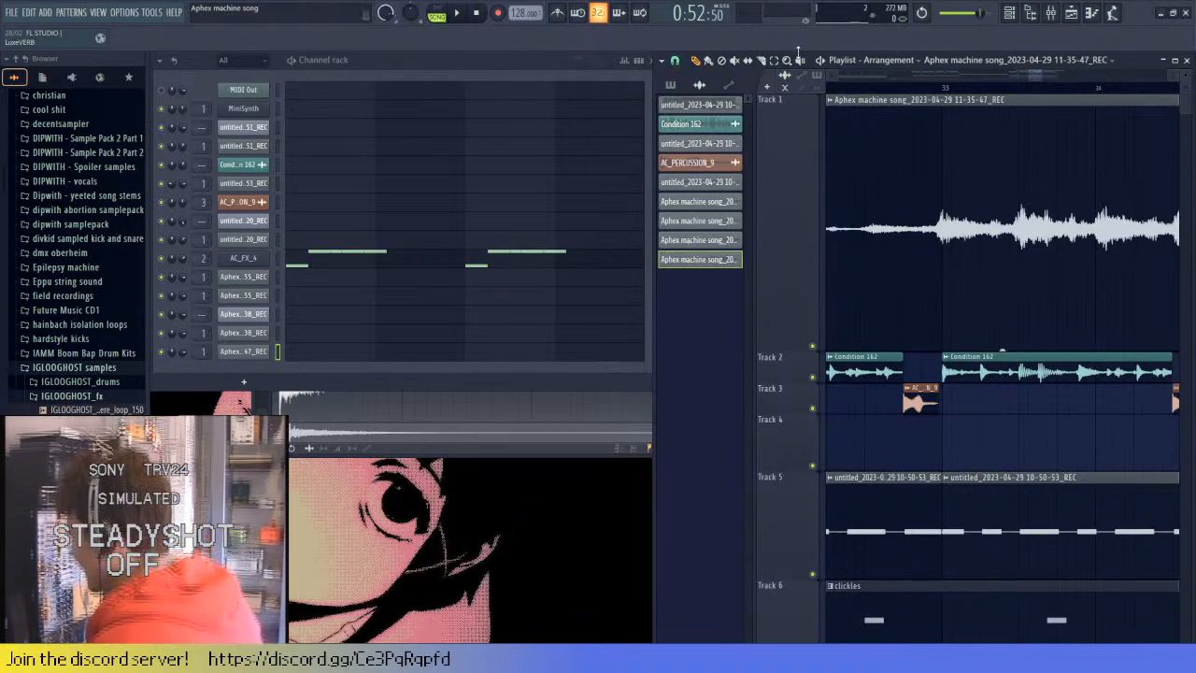
- Slice the recording at bars 33 and 35 and delete the parts before and after that two-bar section
left_click(964, 138)
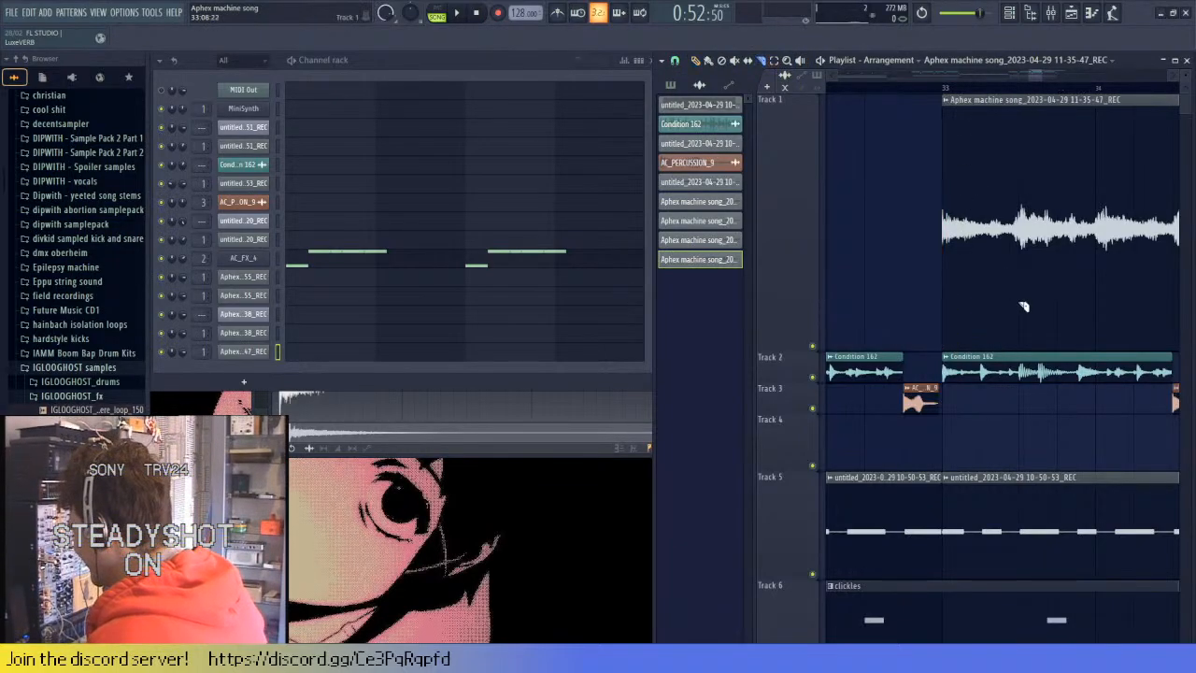
left_click_drag(1031, 187, 1034, 177)
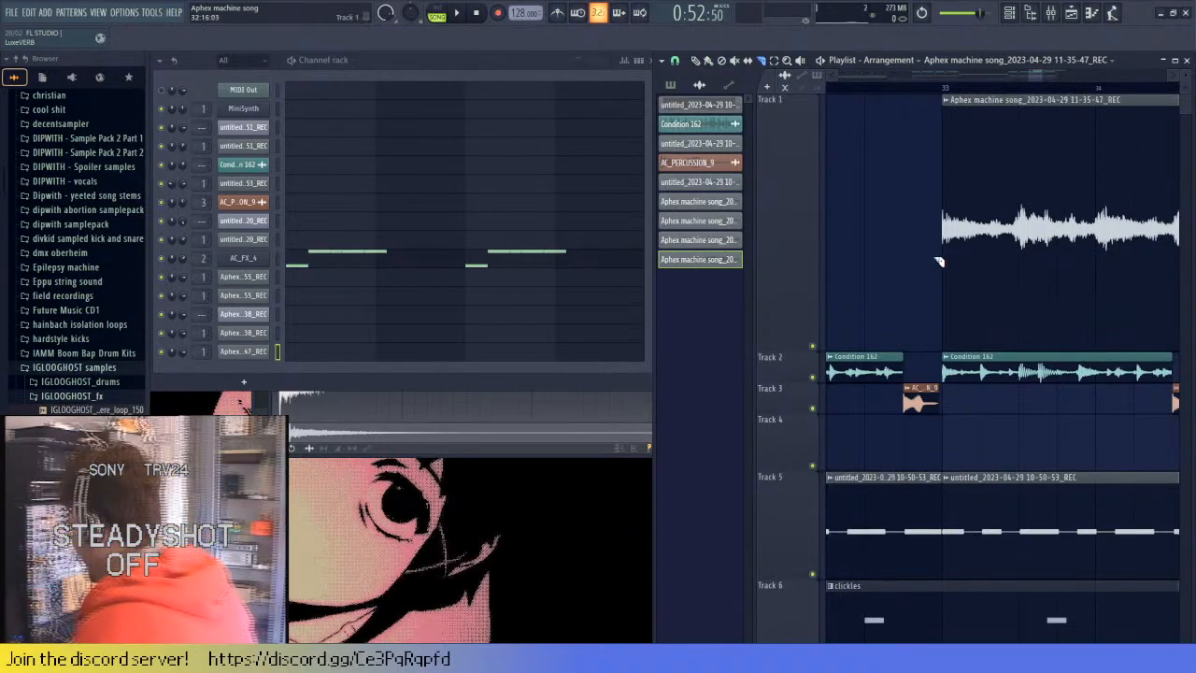
scroll(1075, 311, "right", 4)
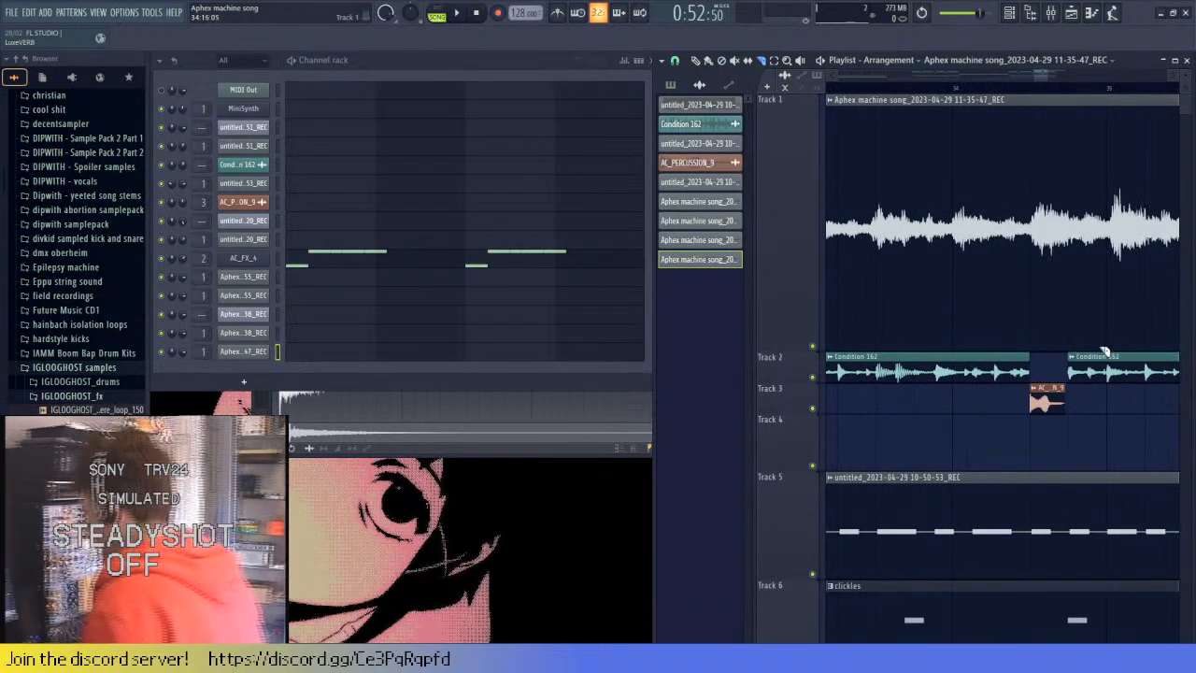
left_click_drag(1137, 163, 1139, 163)
scroll(934, 87, "down", 3)
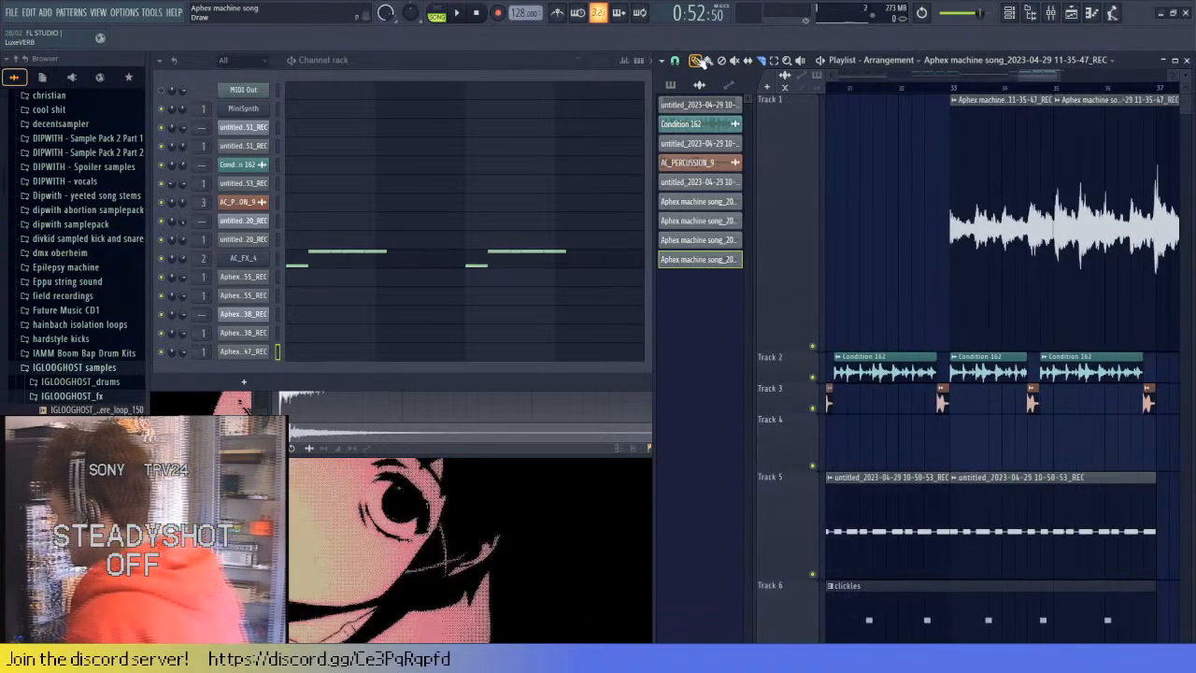
right_click(1147, 190)
scroll(1090, 202, "down", 4)
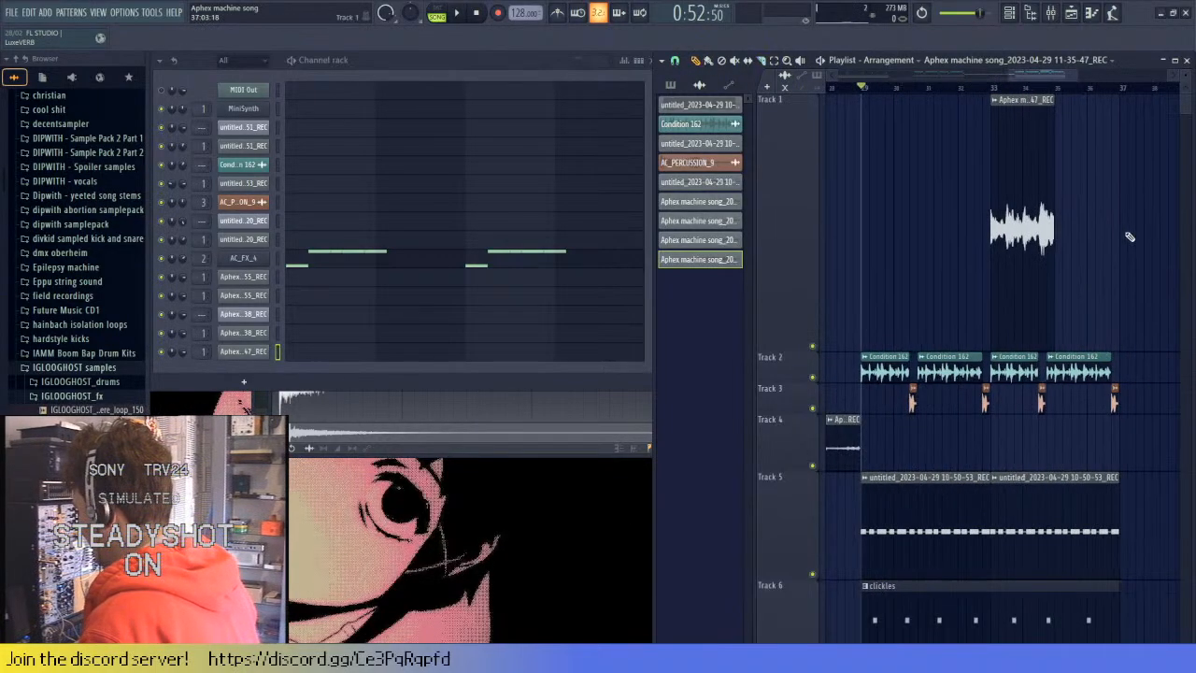
- Duplicate the two-bar recording clip on Track 1 so the copy covers bars 35 and 36
scroll(1114, 231, "up", 2)
left_click(1042, 228, "ctrl")
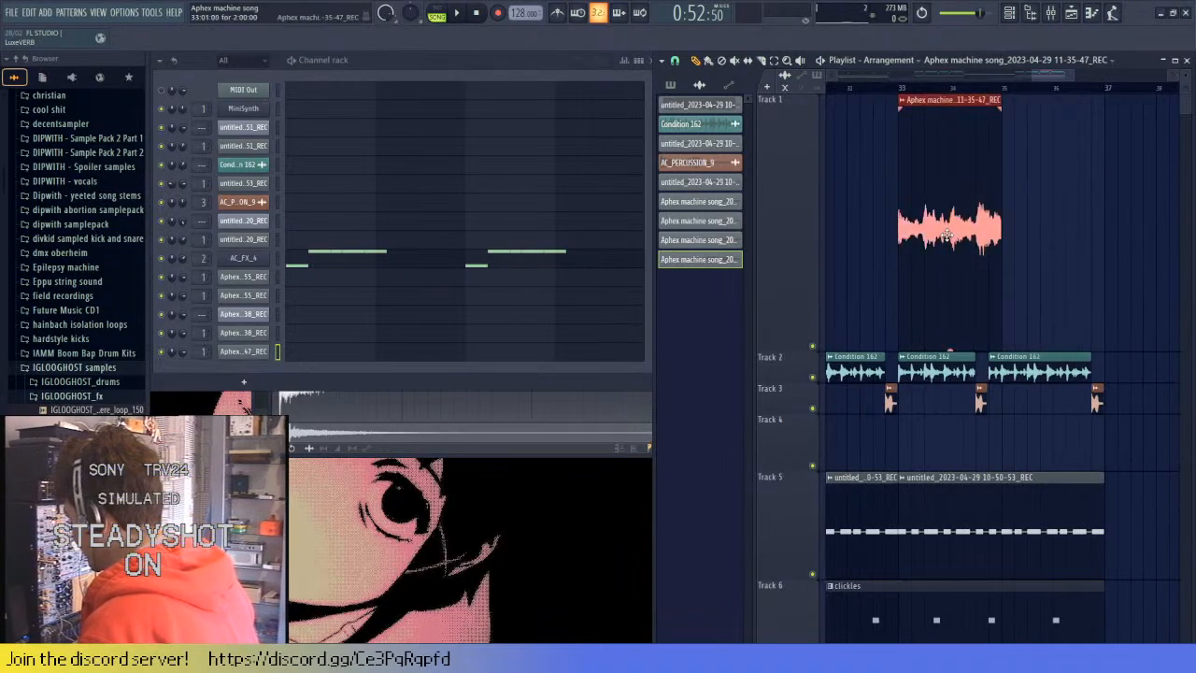
key("ctrl+b")
scroll(963, 227, "down", 2)
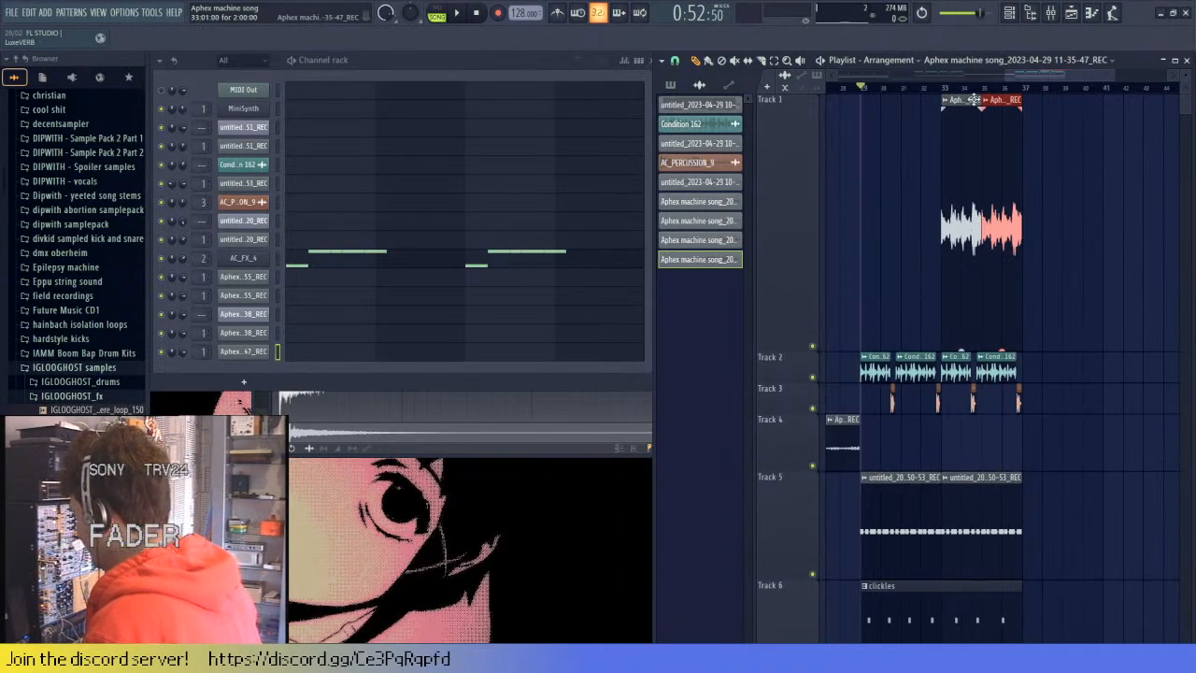
- Play the arrangement from bar 33 to hear the duplicated recording
left_click(938, 87)
key("space")
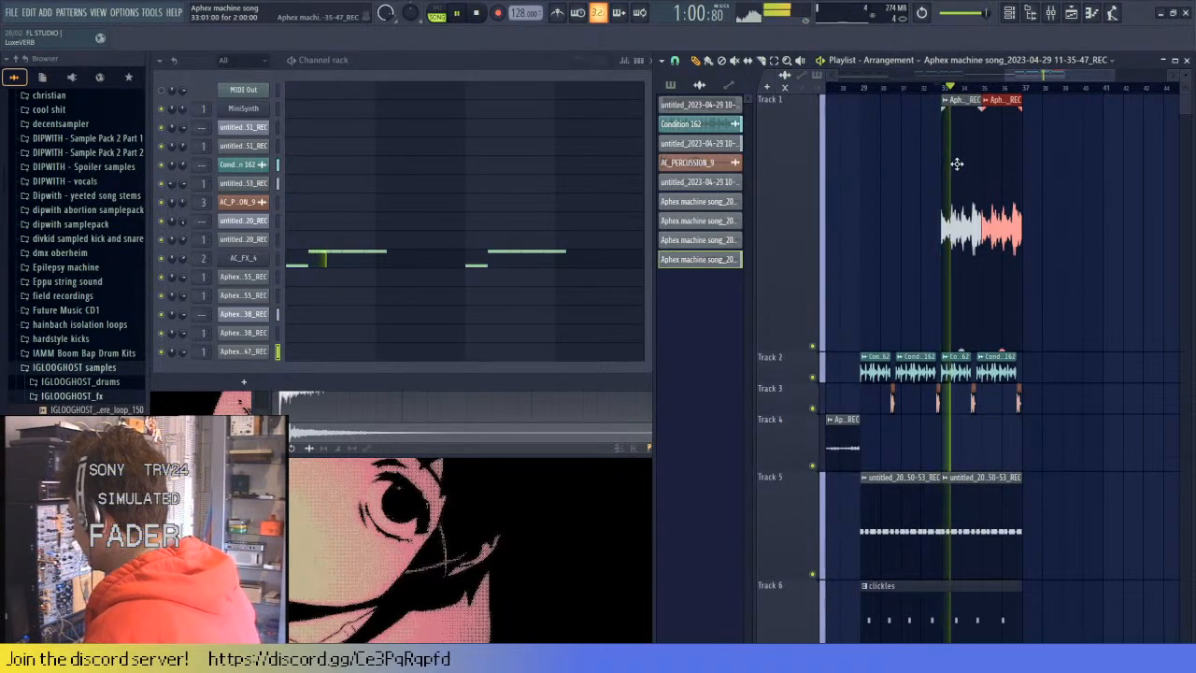
scroll(964, 197, "up", 2)
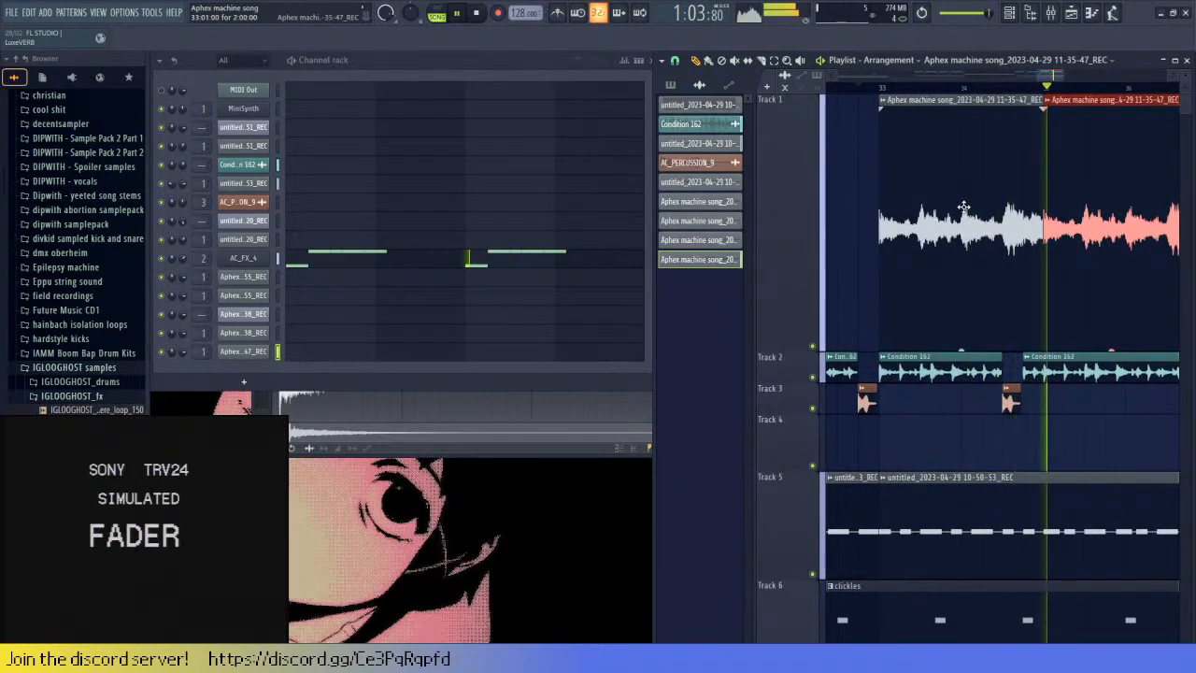
- Slice the Track 1 recording half a bar after bar 33 and delete everything behind the cut
key("space")
key("space")
scroll(902, 194, "up", 2)
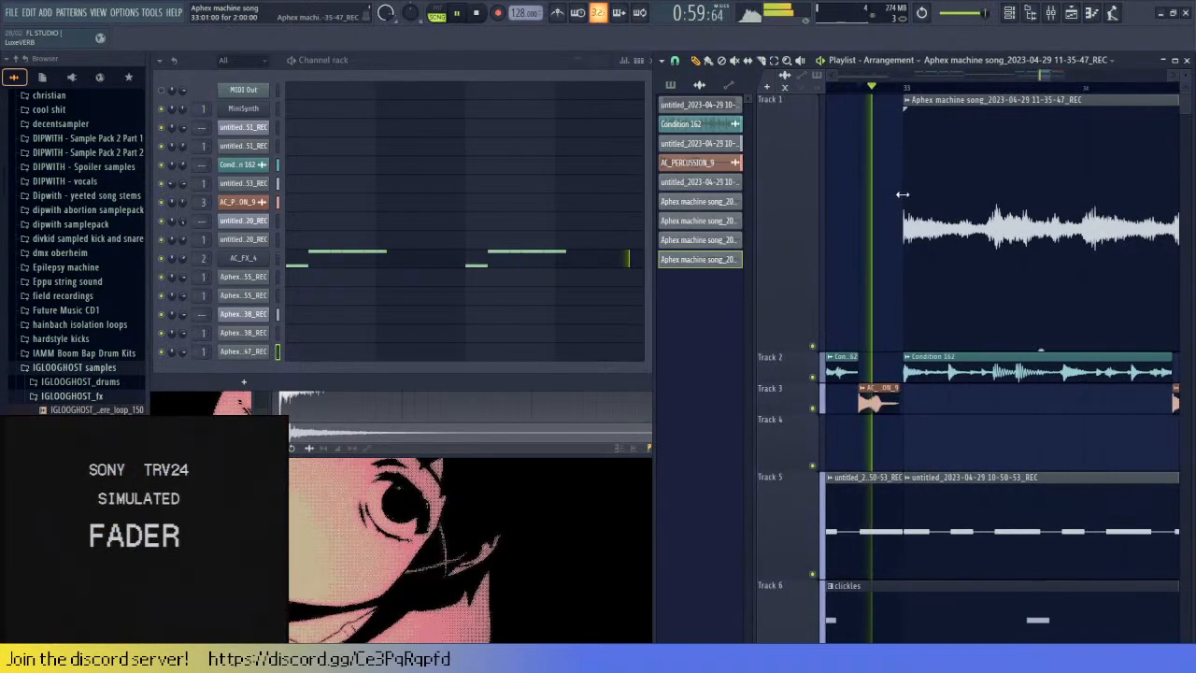
key("space")
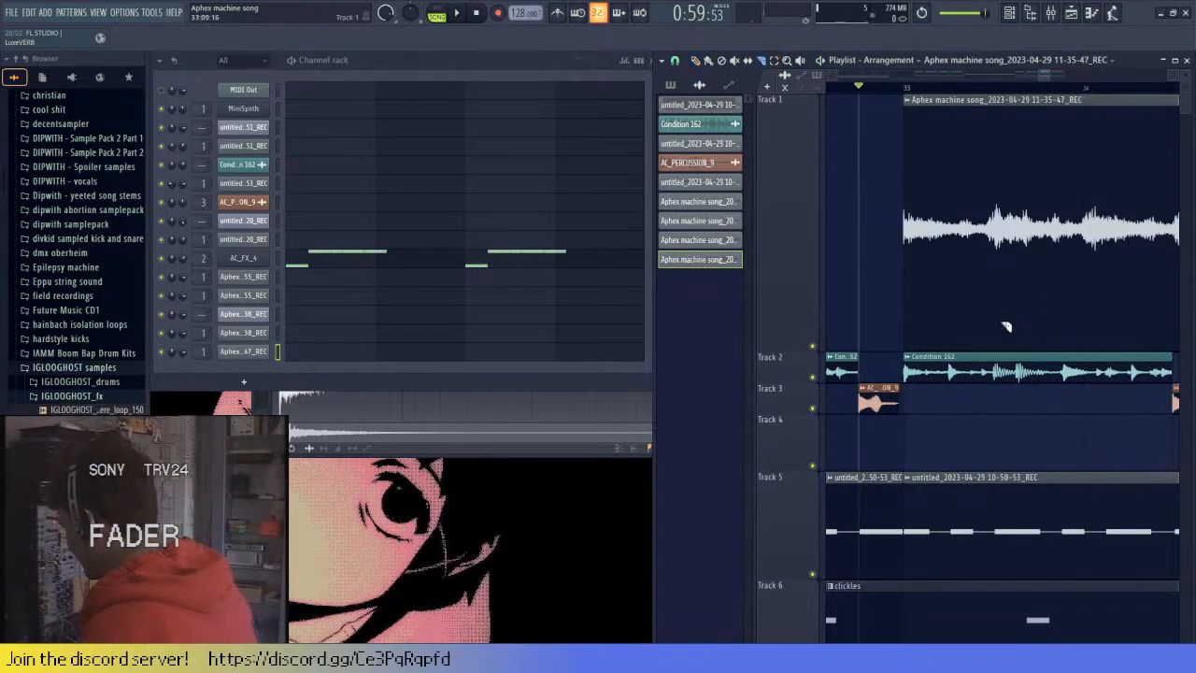
left_click_drag(995, 145, 995, 143)
scroll(926, 167, "down", 2)
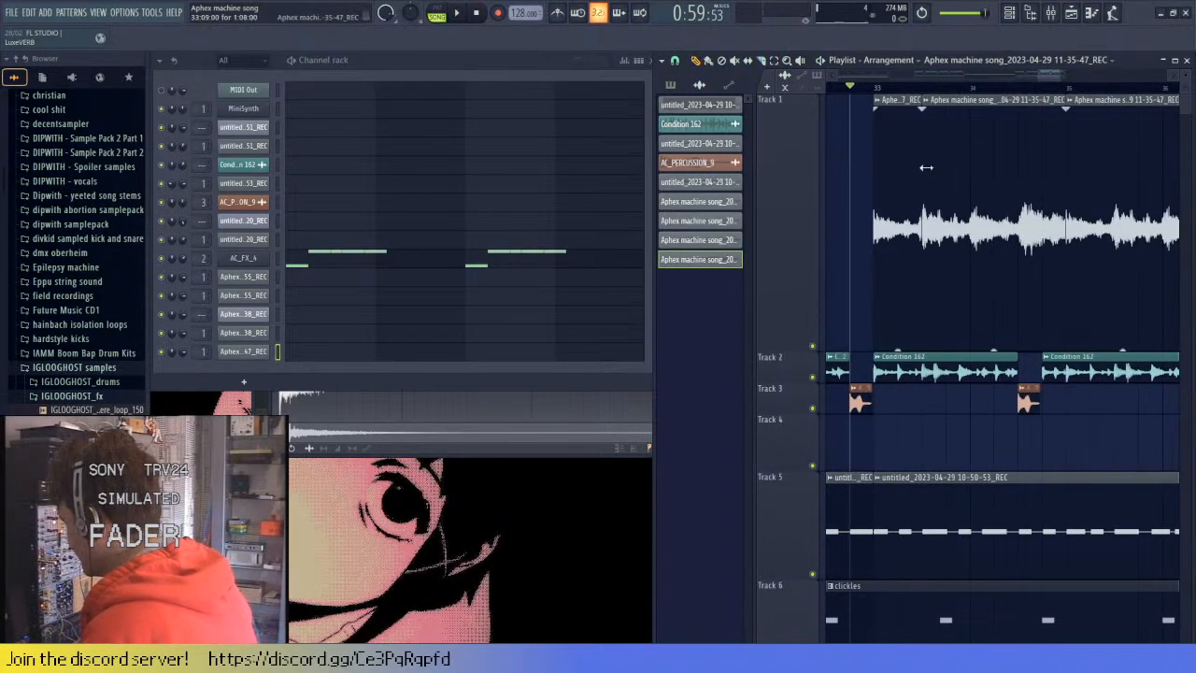
right_click(966, 178)
right_click(1107, 187)
- Duplicate the half-bar clip on Track 1 repeatedly to fill the arrangement from bar 33 up to bar 37
left_click_drag(993, 187, 921, 214)
key("ctrl+b")
key("ctrl+b")
key("ctrl+b")
key("ctrl+b")
key("ctrl+b")
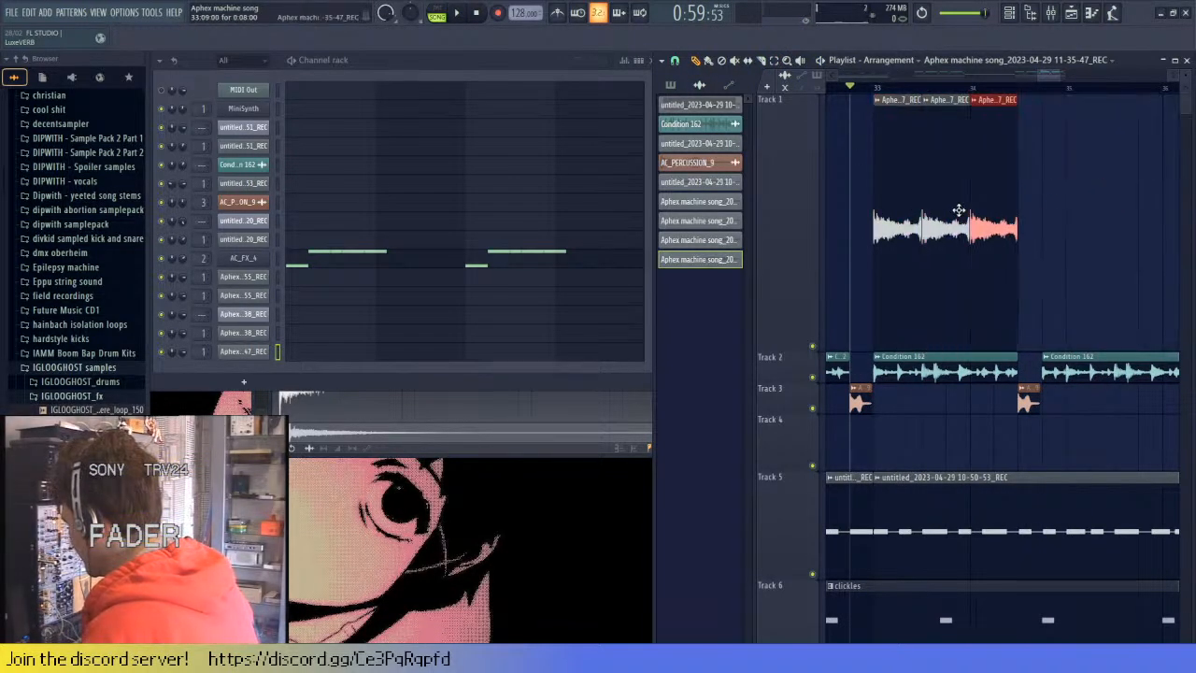
scroll(961, 208, "down", 1)
key("ctrl+b")
key("ctrl+b")
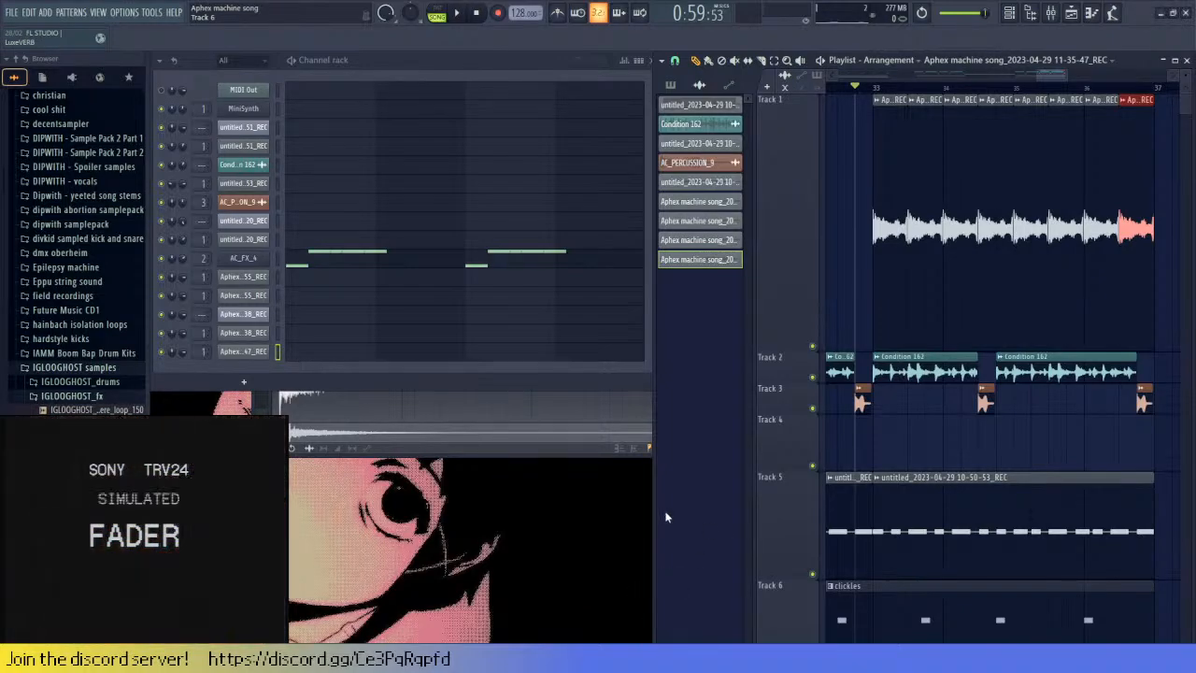
- Move the run of half-bar clips on Track 1 to start at bar 37 and set the playback position there
scroll(900, 146, "down", 2)
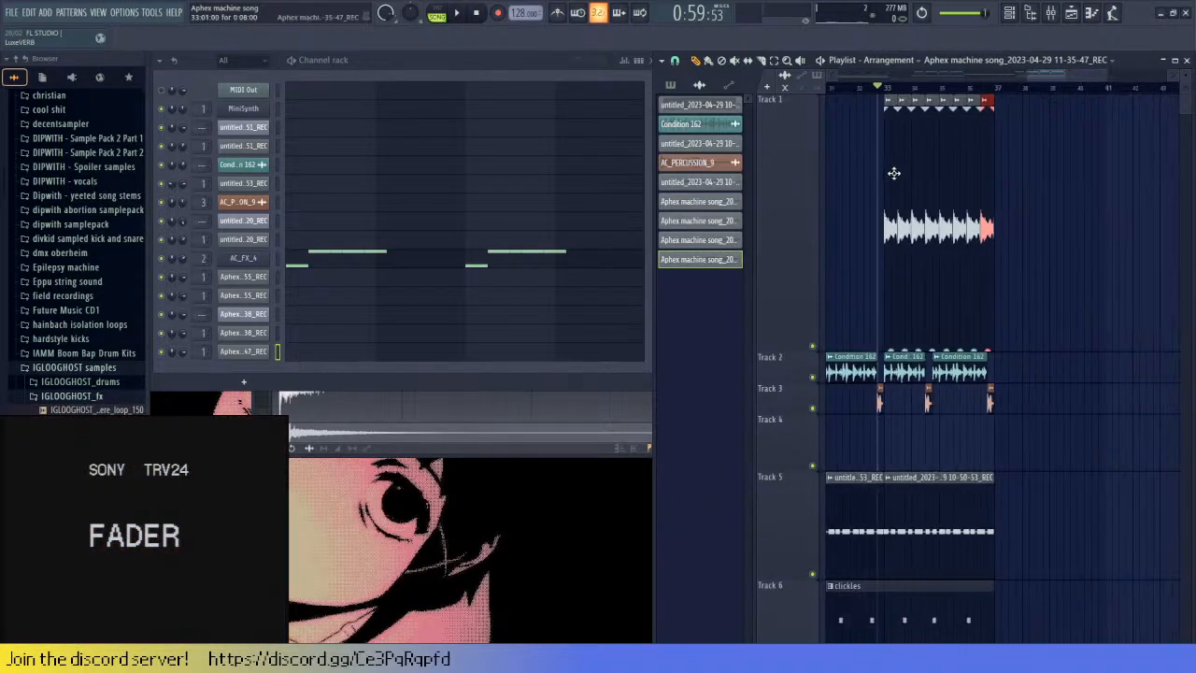
left_click_drag(1116, 220, 1053, 217)
scroll(1009, 262, "down", 2)
scroll(1009, 262, "up", 2)
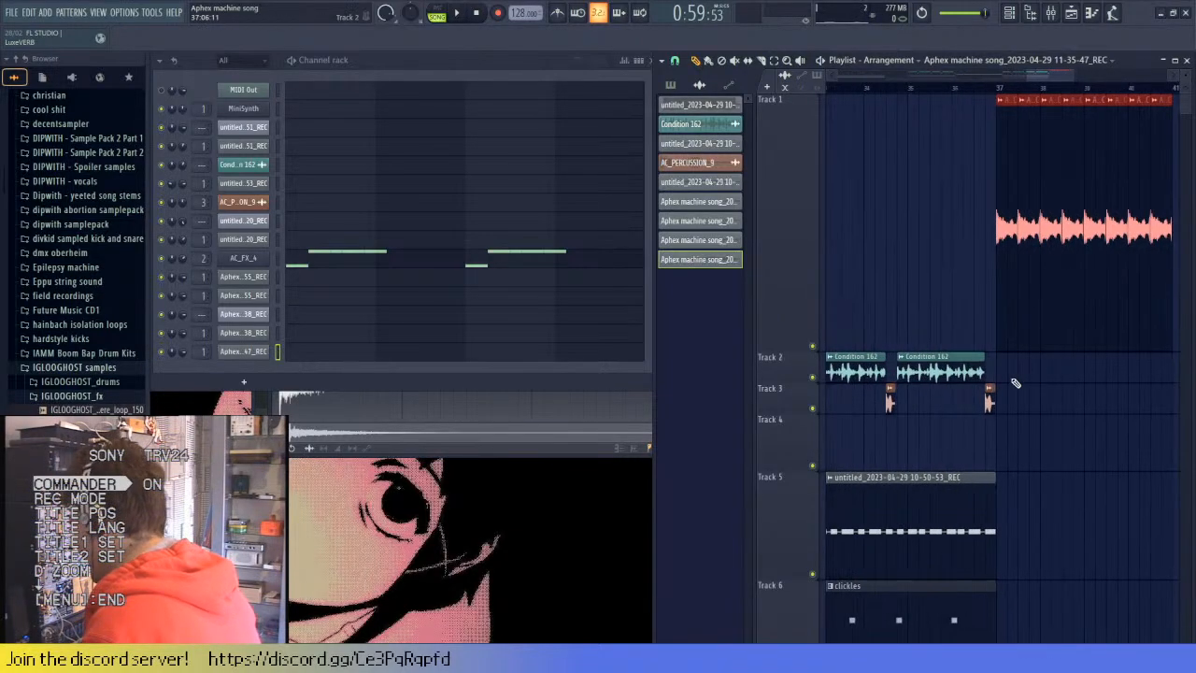
left_click(1048, 390)
left_click(998, 87)
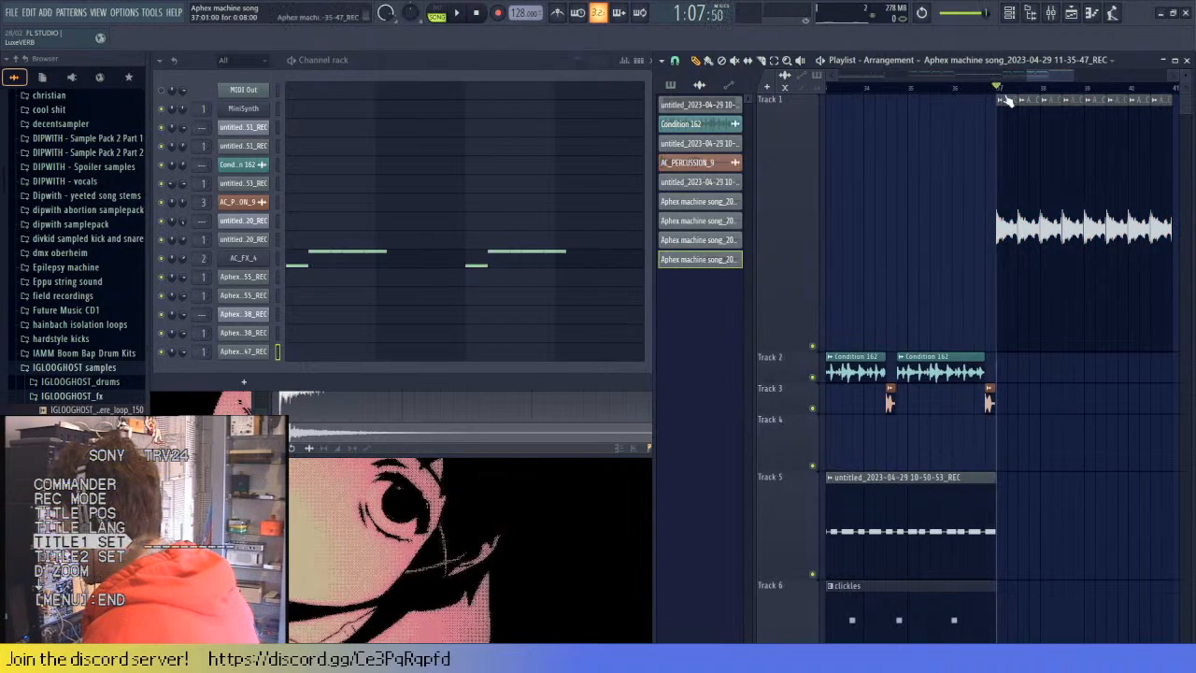
- Duplicate the Track 5 recording at bar 33 so the copy starts at bar 37, and start playback there
scroll(953, 318, "down", 3)
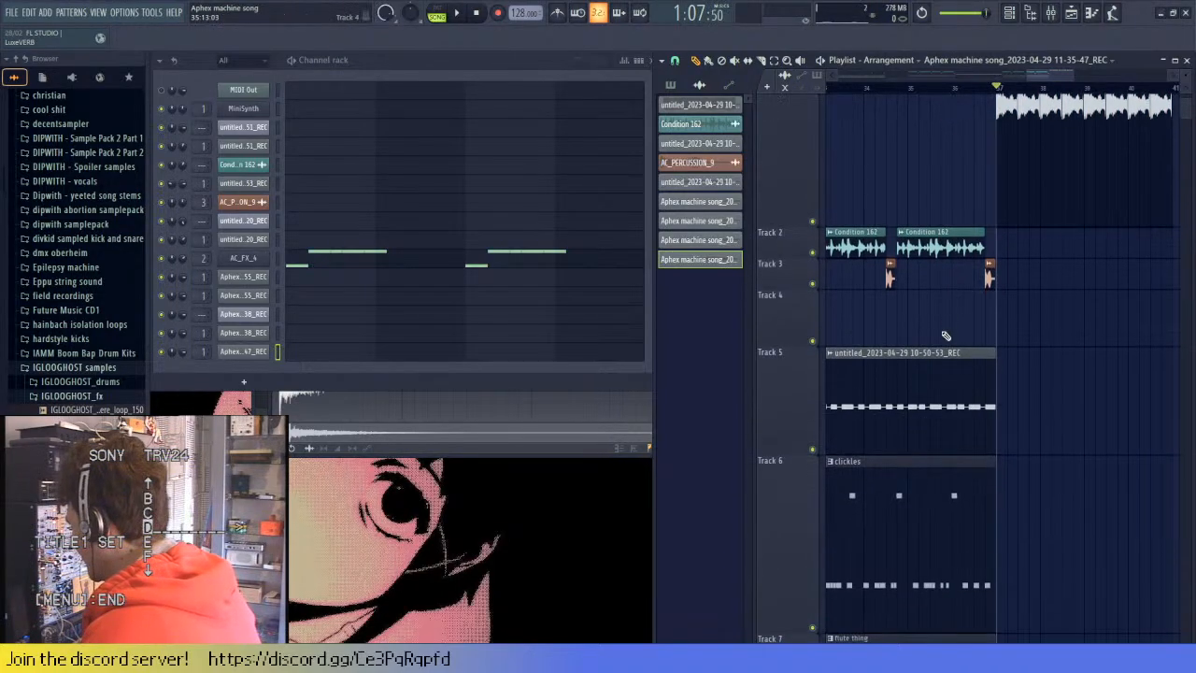
scroll(939, 369, "down", 4)
left_click(941, 387)
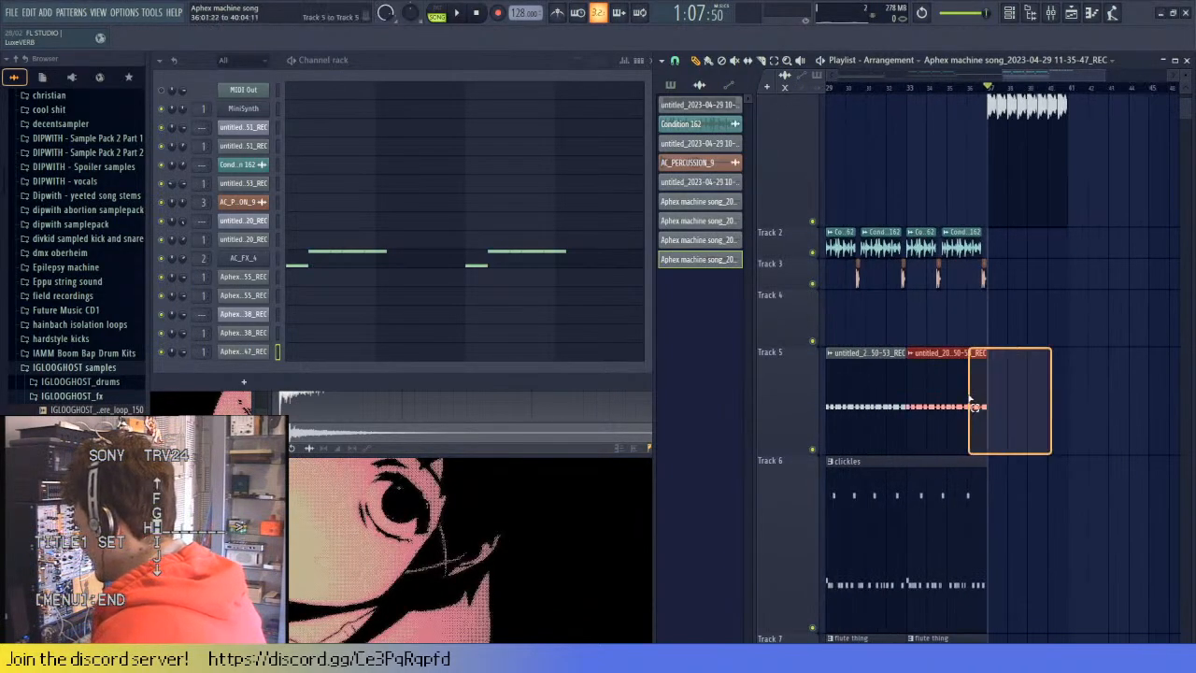
key("ctrl+b")
key("space")
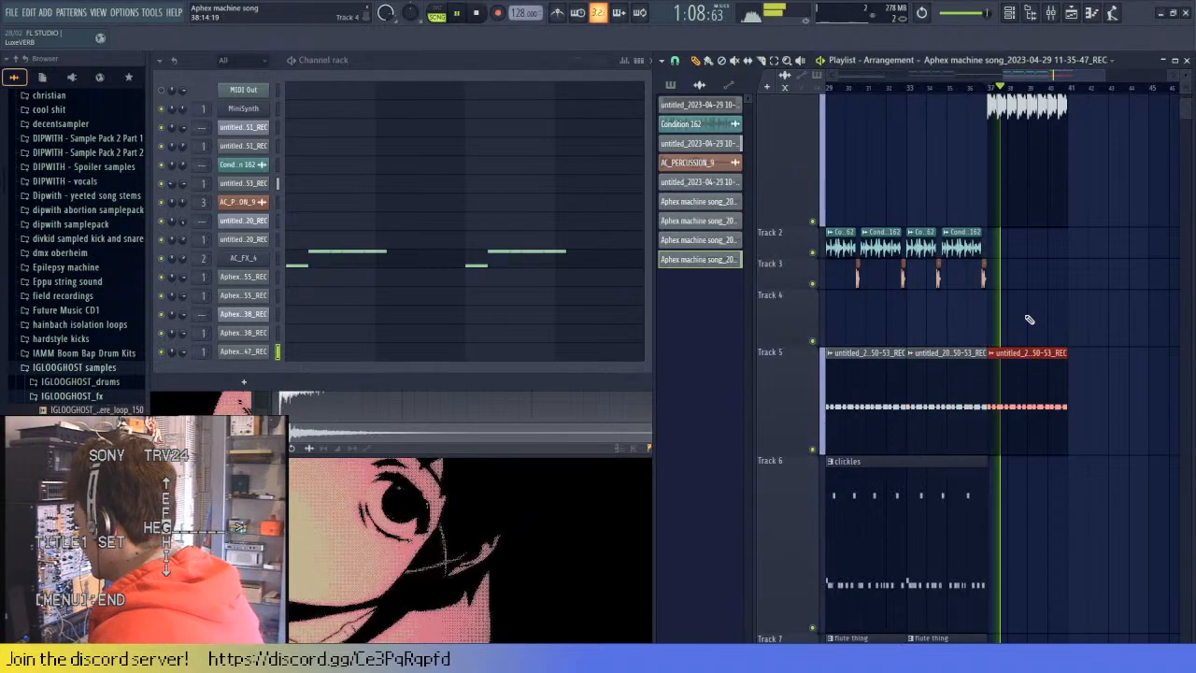
- Stop playback and give the first Track 1 clip at bar 37 a fade-out spanning its whole length
scroll(1028, 320, "up", 3)
scroll(972, 117, "up", 4)
key("space")
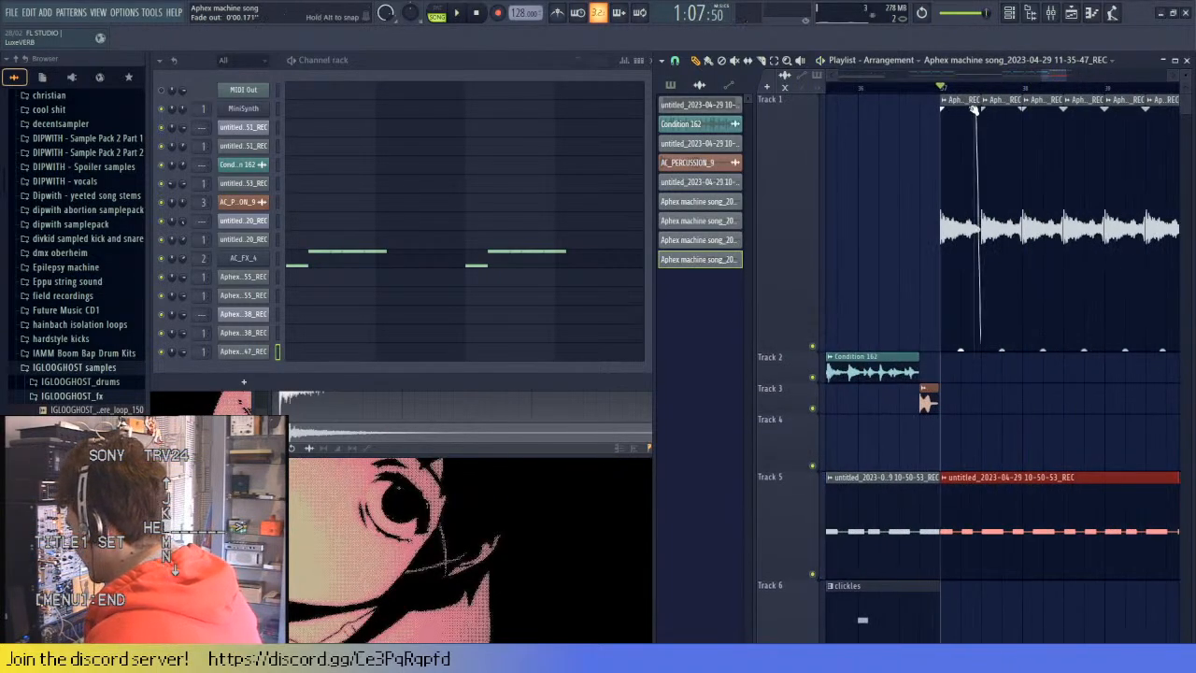
left_click_drag(974, 110, 938, 105)
scroll(966, 192, "down", 3)
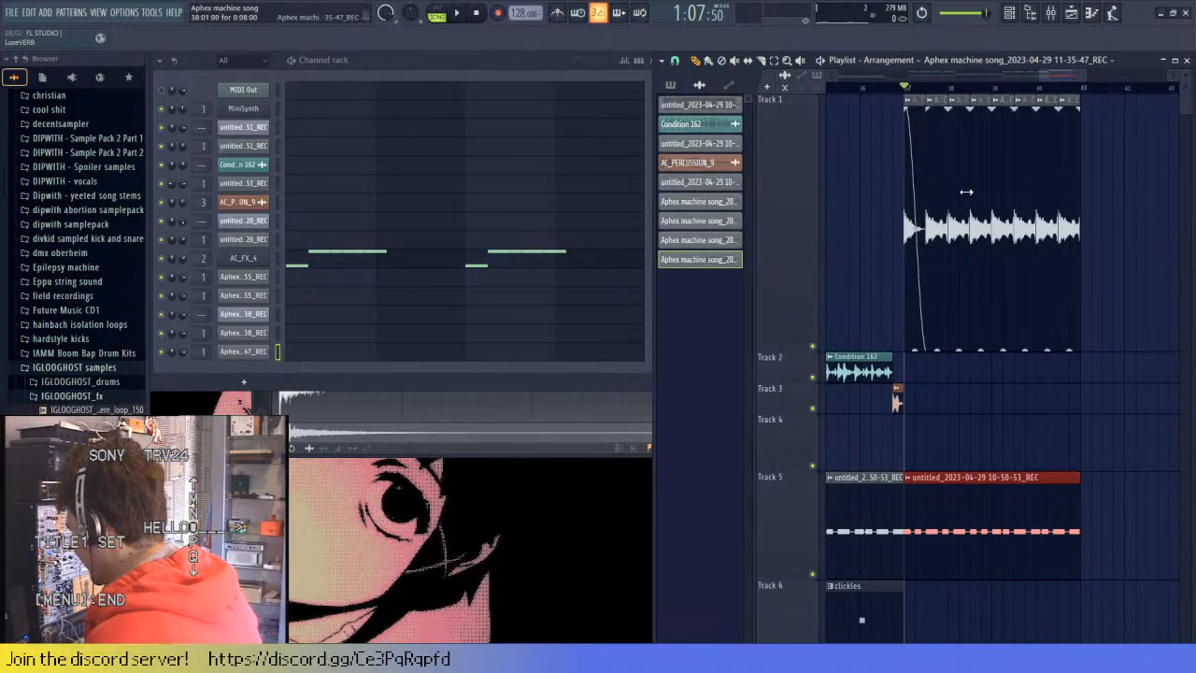
- Replace the unfaded clips behind it on Track 1 with copies of the faded clip up to bar 41
scroll(967, 192, "up", 1)
left_click_drag(1136, 197, 924, 191)
key("ctrl+b")
key("ctrl+b")
key("ctrl+b")
key("ctrl+b")
key("ctrl+b")
key("ctrl+b")
key("ctrl+b")
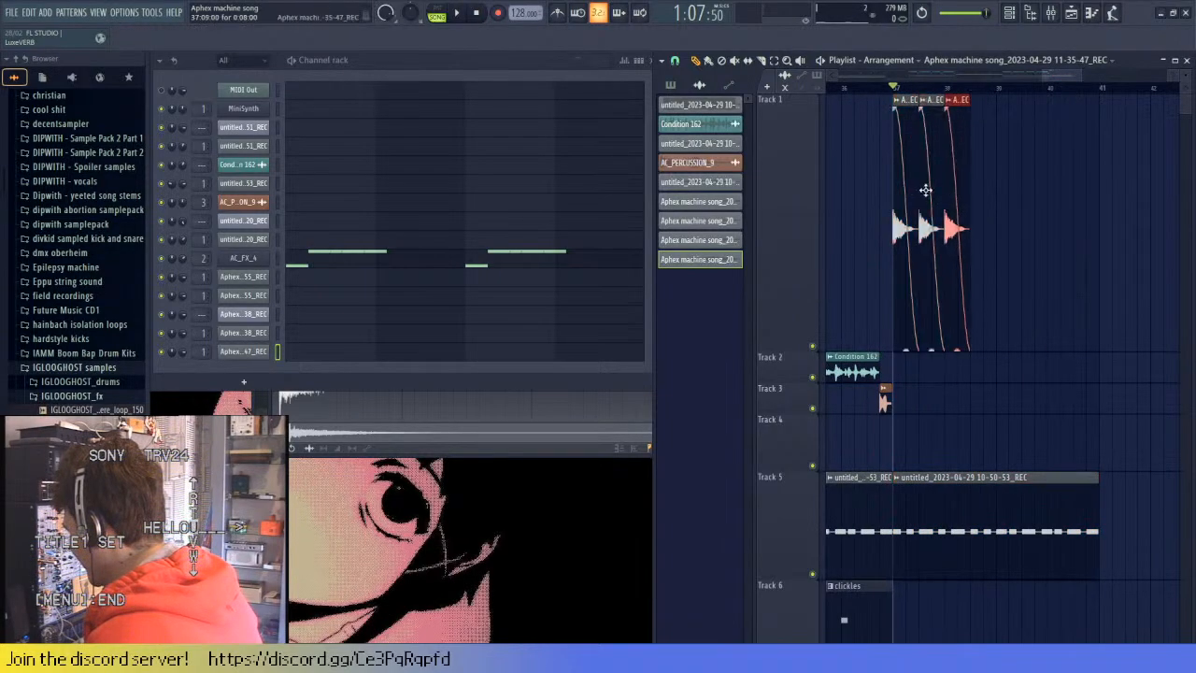
- Play the section from bar 37 to hear the repeated faded clips against the Track 5 recording
key("space")
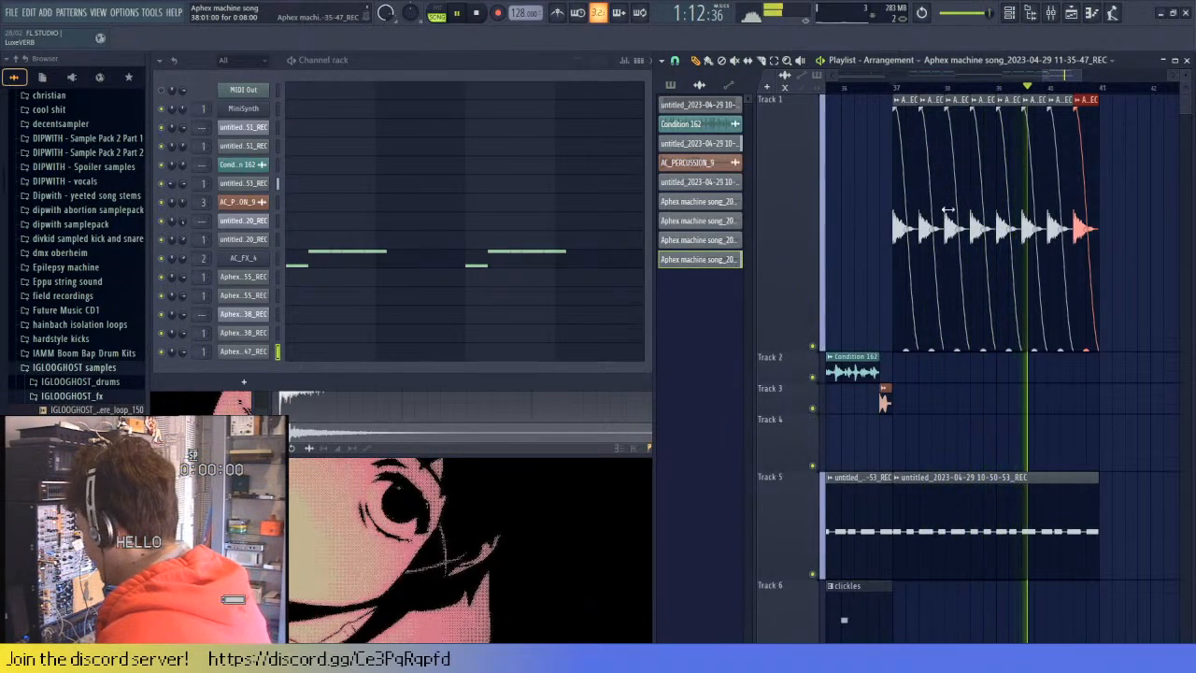
key("space")
scroll(1091, 329, "up", 1)
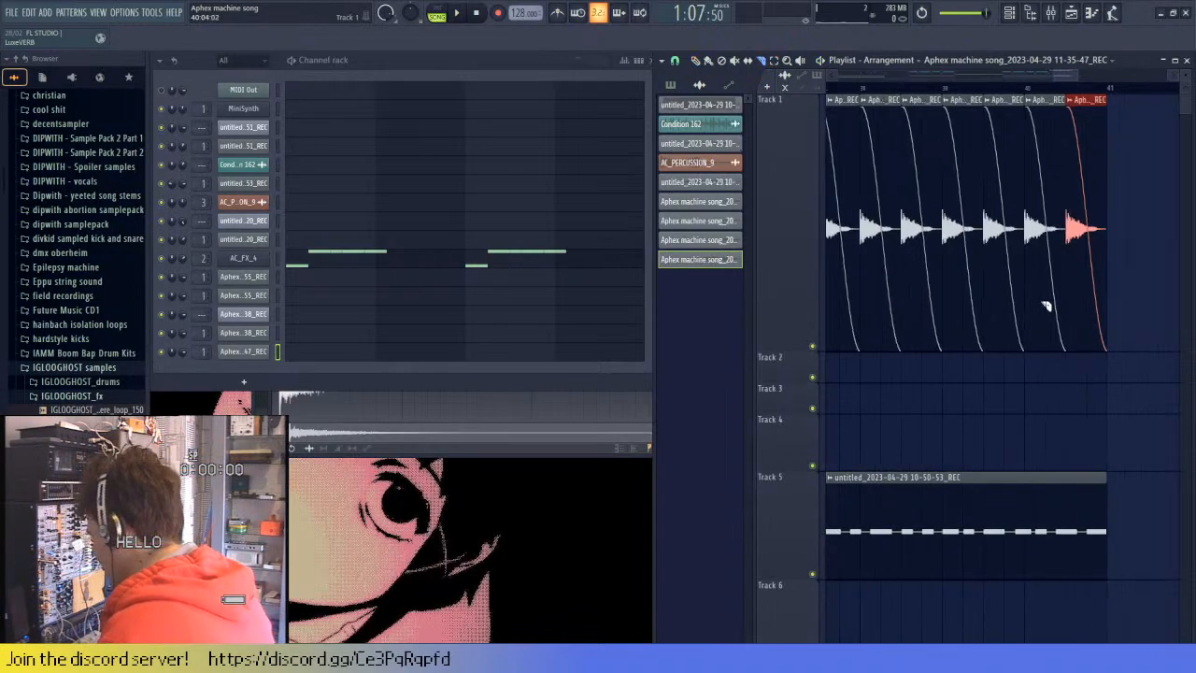
scroll(1019, 285, "down", 1)
key("space")
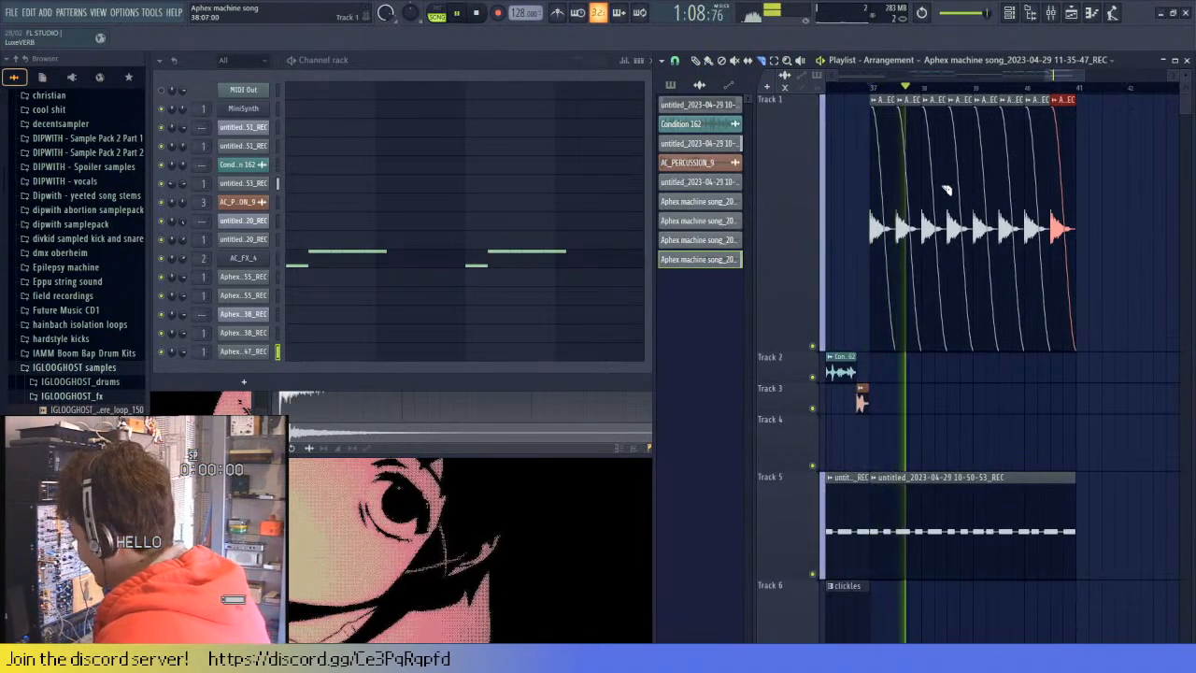
scroll(1027, 323, "up", 1)
scroll(1027, 323, "up", 1)
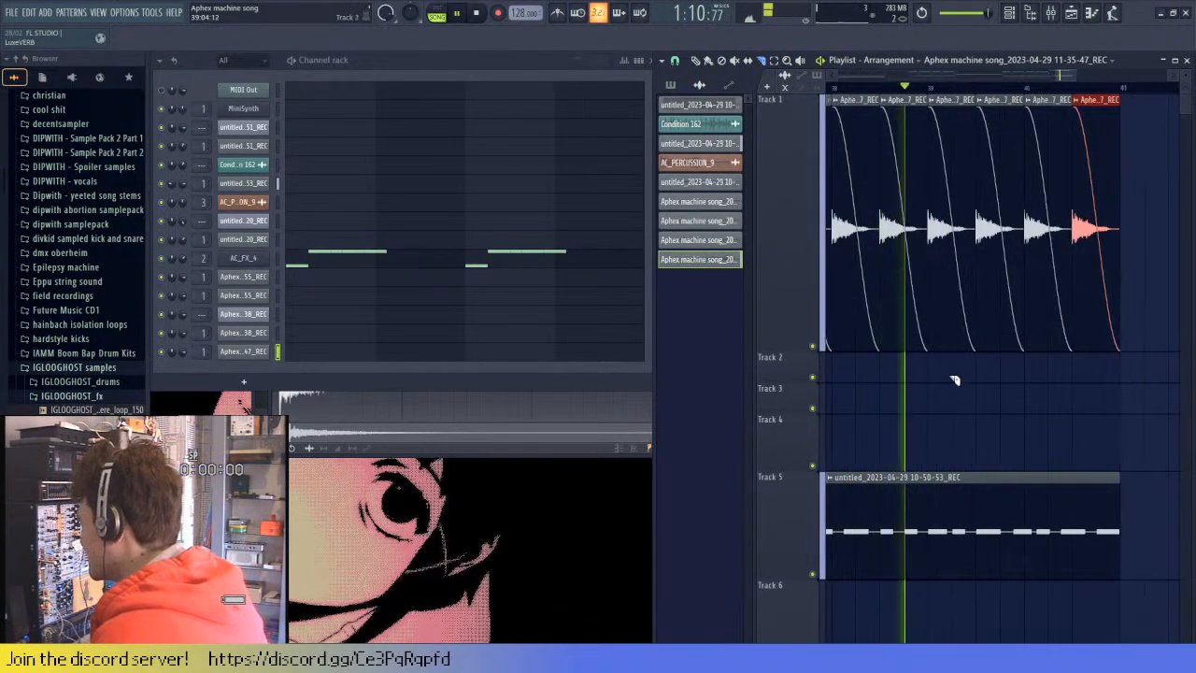
scroll(1034, 337, "up", 1)
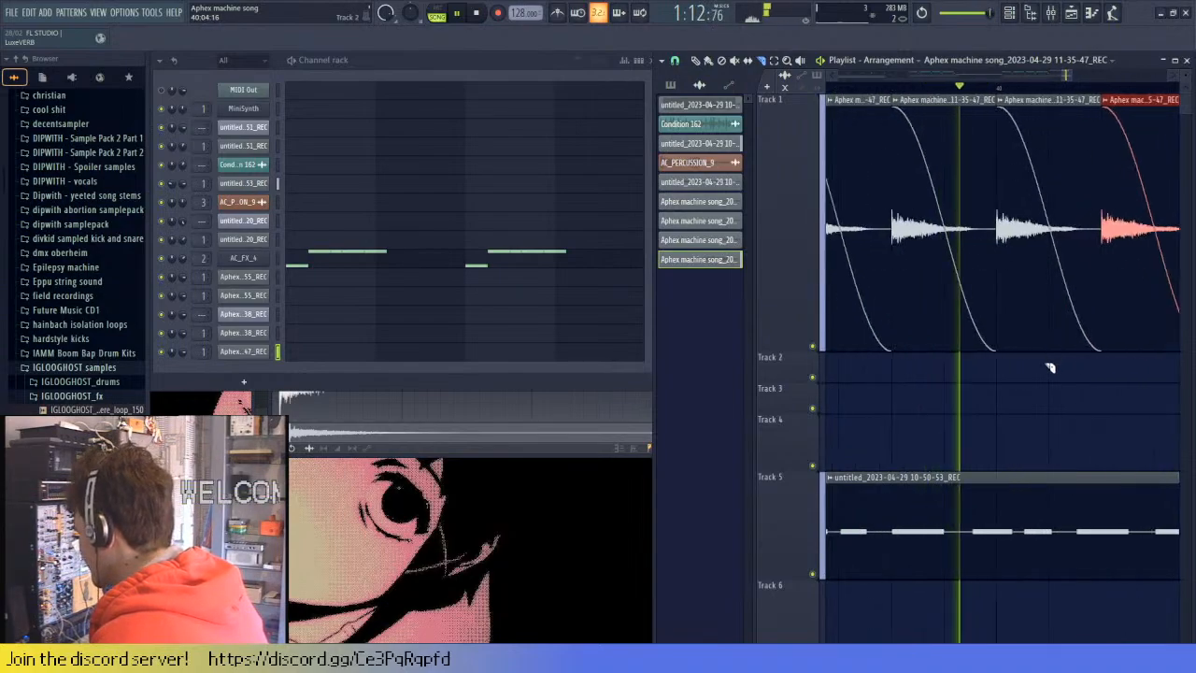
key("space")
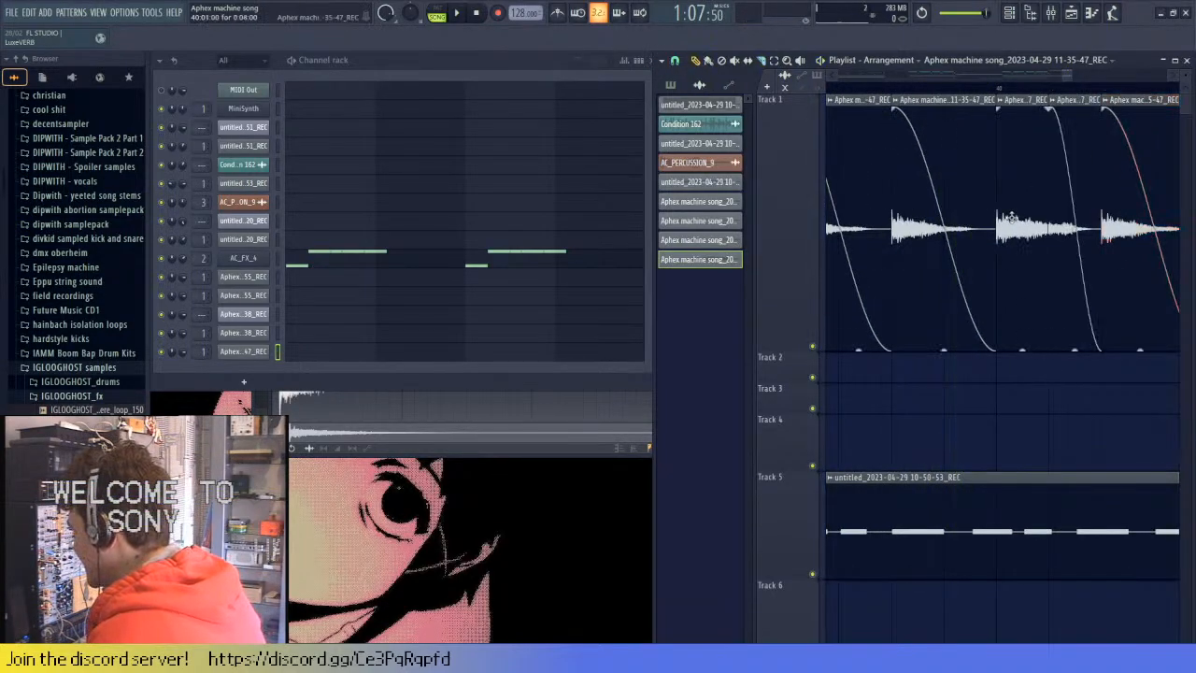
- Reduce the Track 1 material from bar 40 to a quarter-bar clip with a full-length fade-out, and duplicate it once
right_click(1084, 313)
right_click(1126, 308)
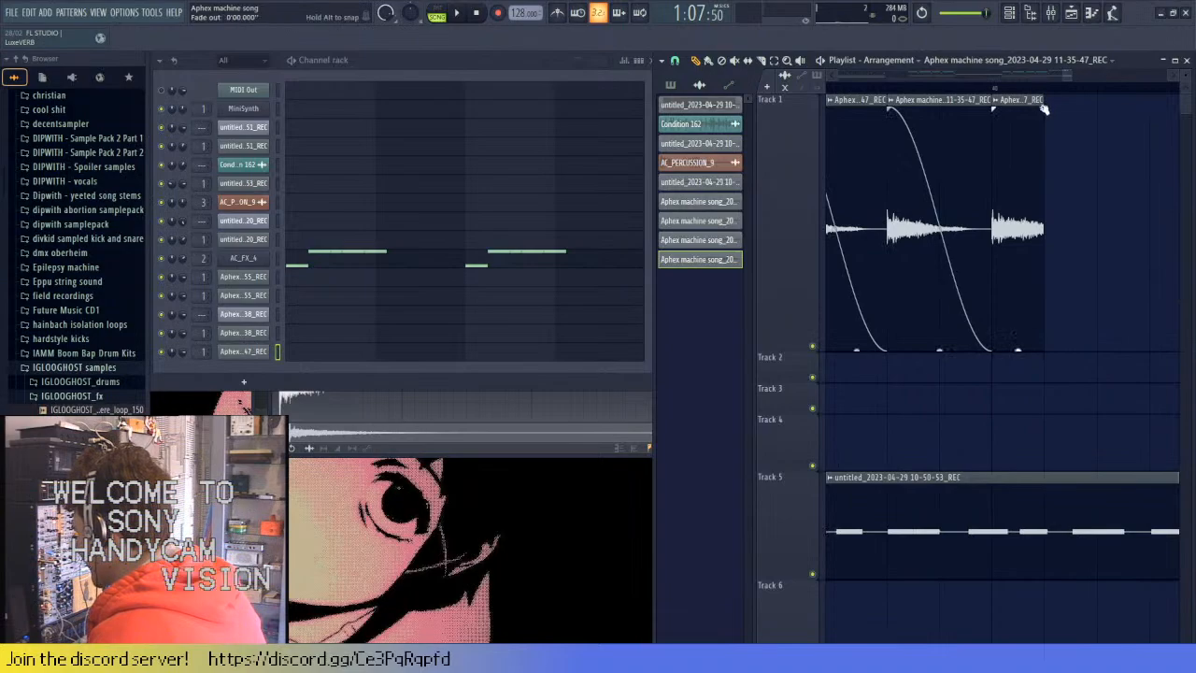
left_click(1037, 184)
scroll(1036, 186, "down", 3)
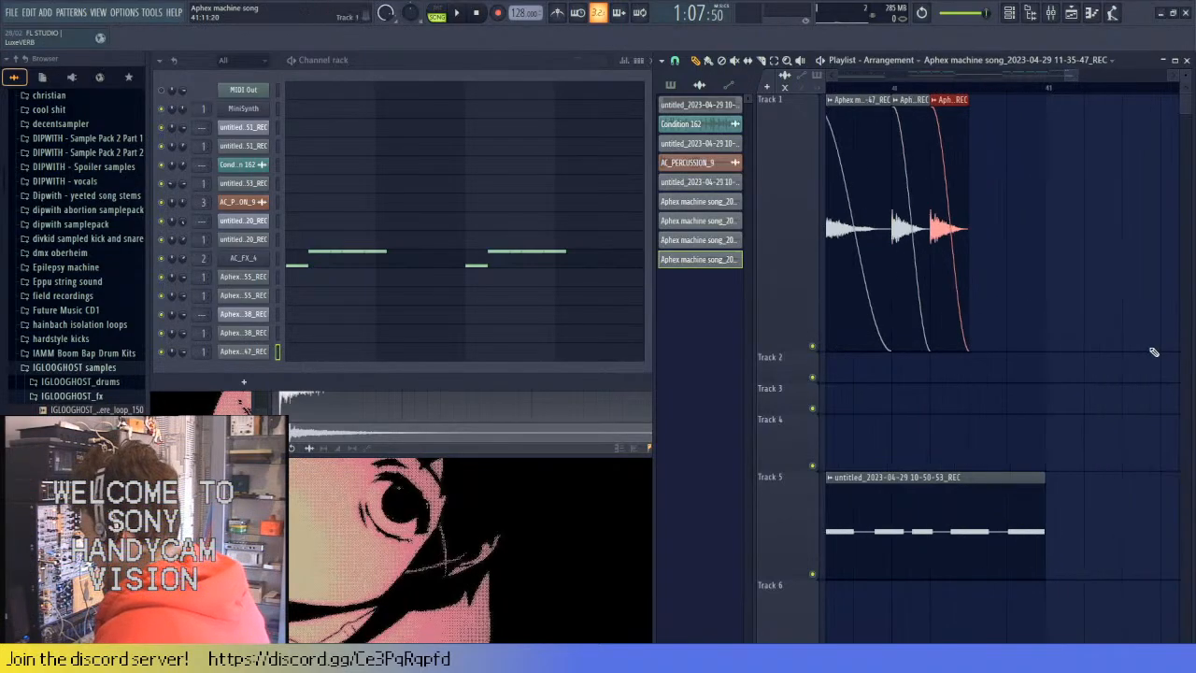
scroll(1154, 353, "down", 1)
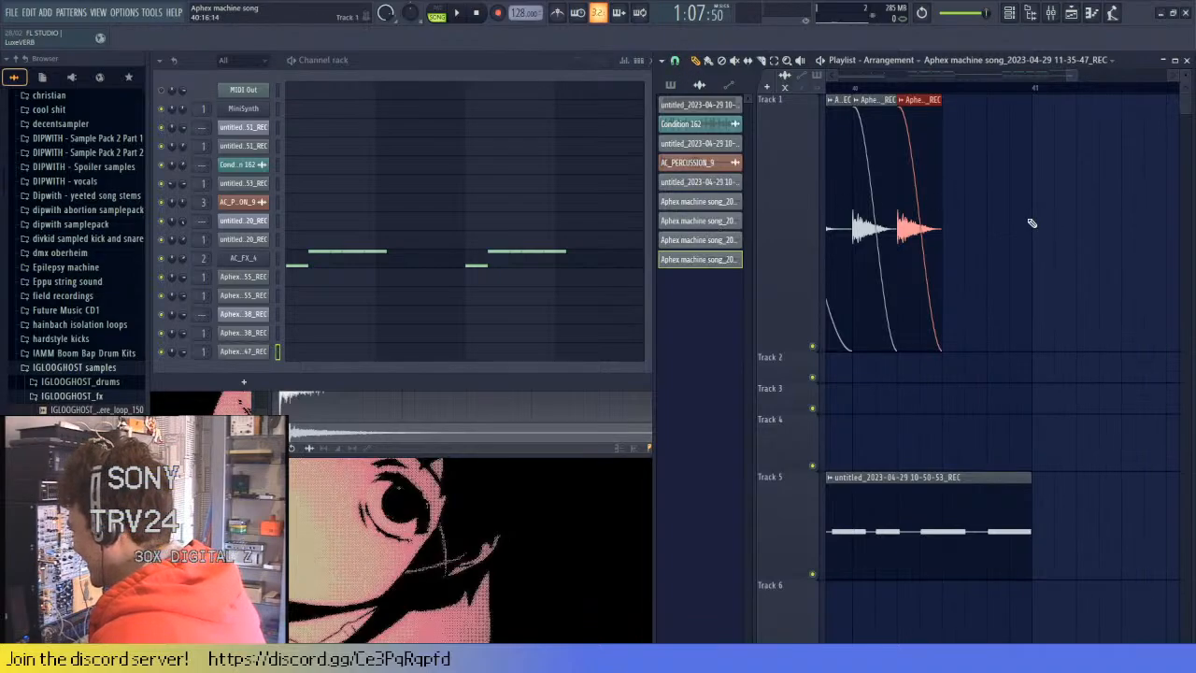
- Add another copy at the middle of bar 40, halve its length to an eighth of a bar, and repeat it to bar 41
key("ctrl+b")
left_click_drag(986, 99, 972, 99)
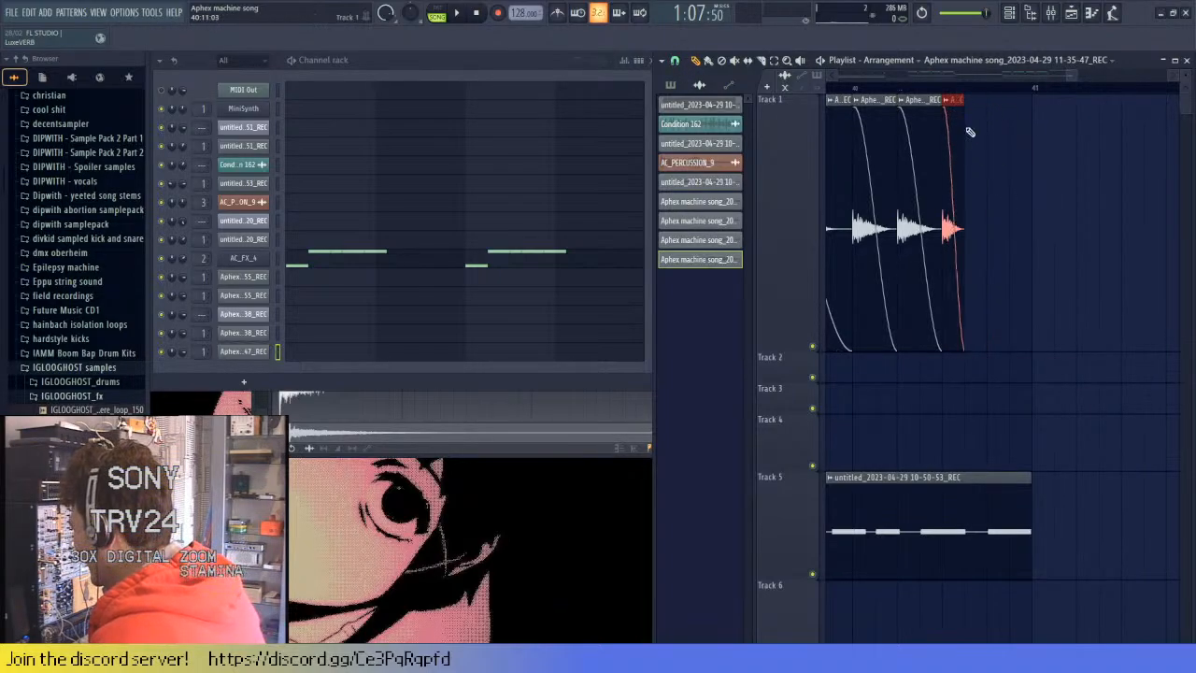
key("ctrl+b")
key("ctrl+b")
key("ctrl+b")
key("ctrl+b")
key("ctrl+b")
- Play from bar 37 through bar 40 to check the stuttering build-up on Track 1
scroll(970, 150, "down", 2)
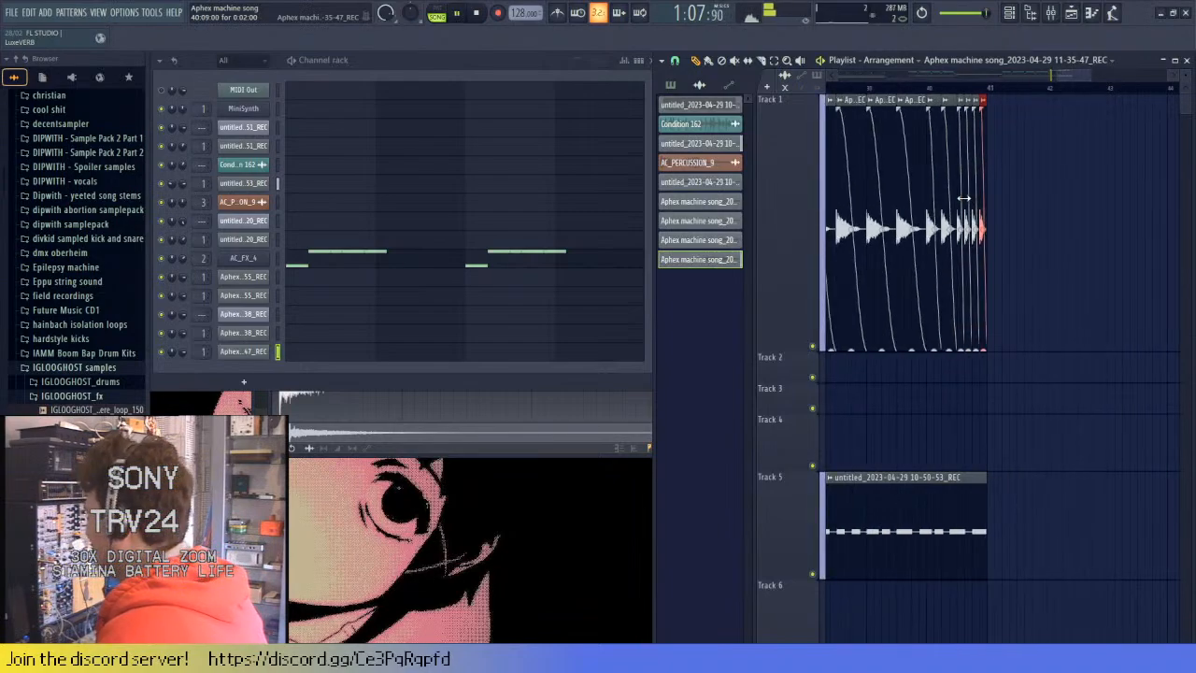
left_click(1074, 212)
scroll(1036, 187, "down", 1)
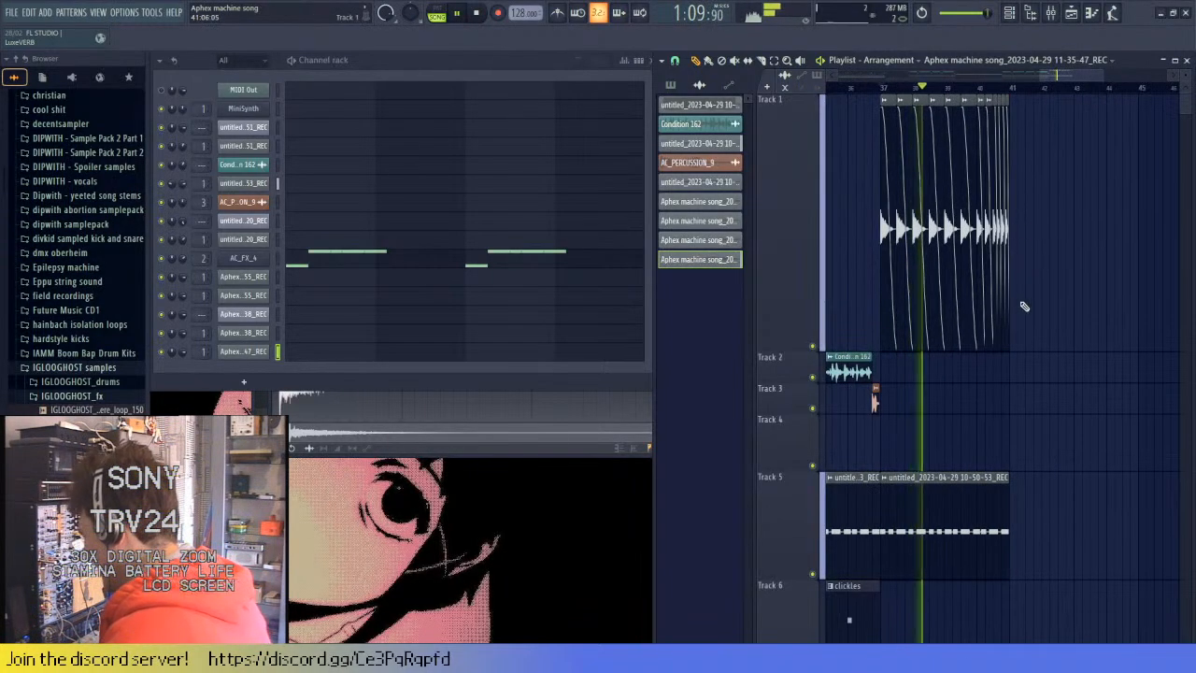
scroll(1021, 313, "down", 3)
scroll(1025, 458, "up", 2)
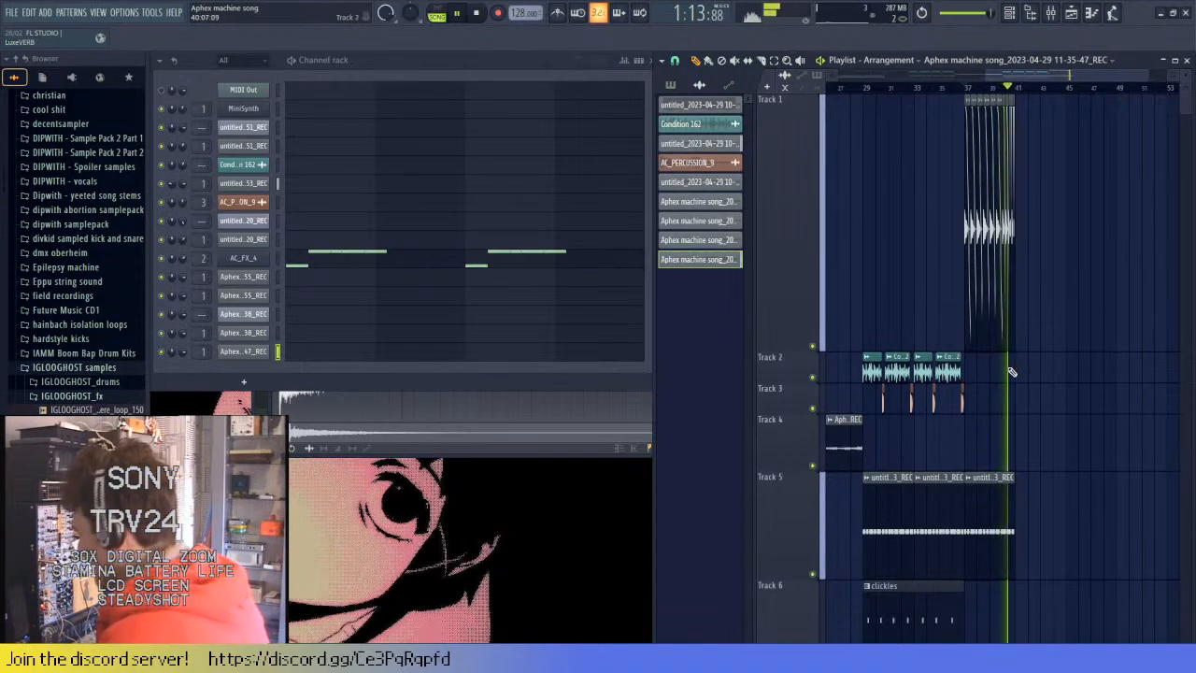
key("space")
- Pick the bass pattern from the earlier Track 8 clips and place it on Track 8 at bar 37
scroll(934, 374, "down", 2)
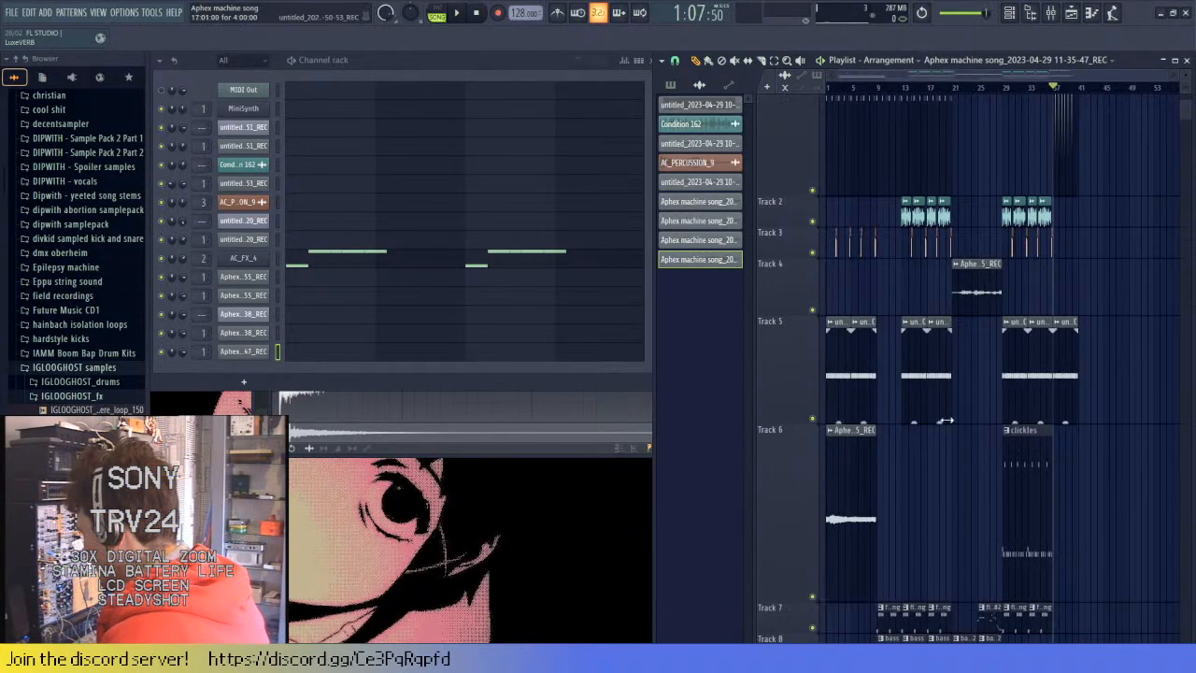
scroll(923, 444, "down", 3)
scroll(924, 444, "down", 1)
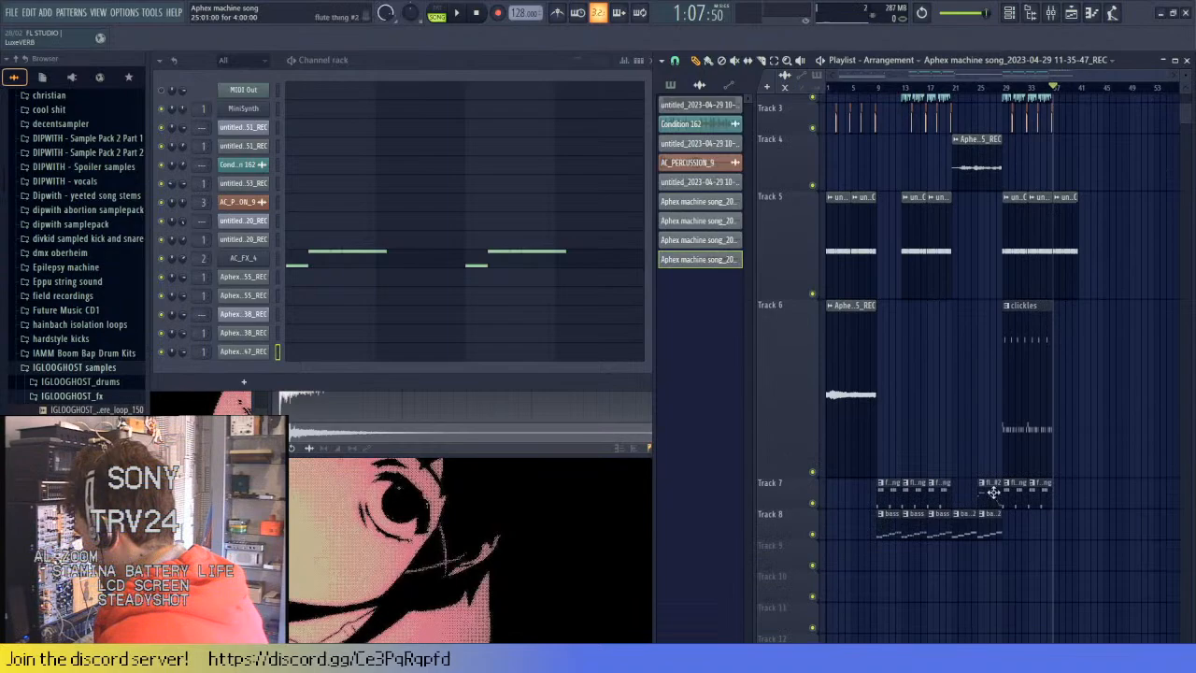
left_click(894, 522)
scroll(1094, 536, "up", 4)
left_click(1002, 528)
scroll(1043, 522, "up", 2)
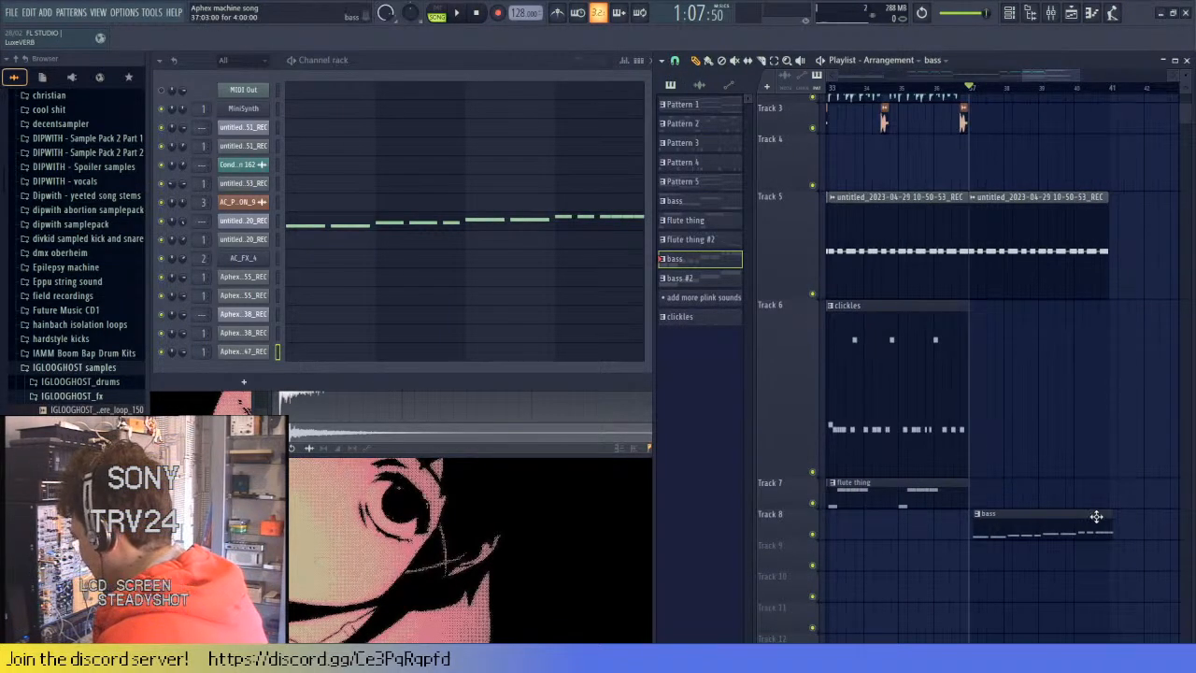
- Duplicate the bar 37 bass clip and the Track 5 recording above it so both copies start at bar 41
scroll(1024, 529, "down", 2)
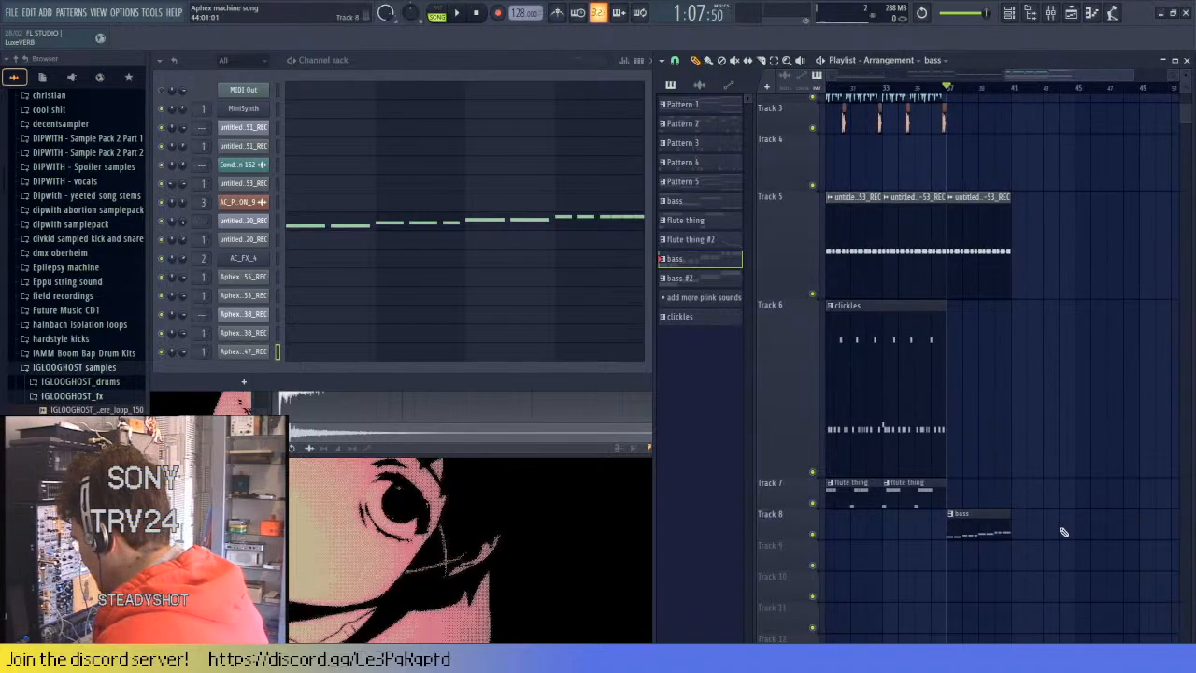
left_click_drag(1051, 531, 996, 516)
key("ctrl+b")
left_click_drag(1044, 276, 970, 224)
key("ctrl+b")
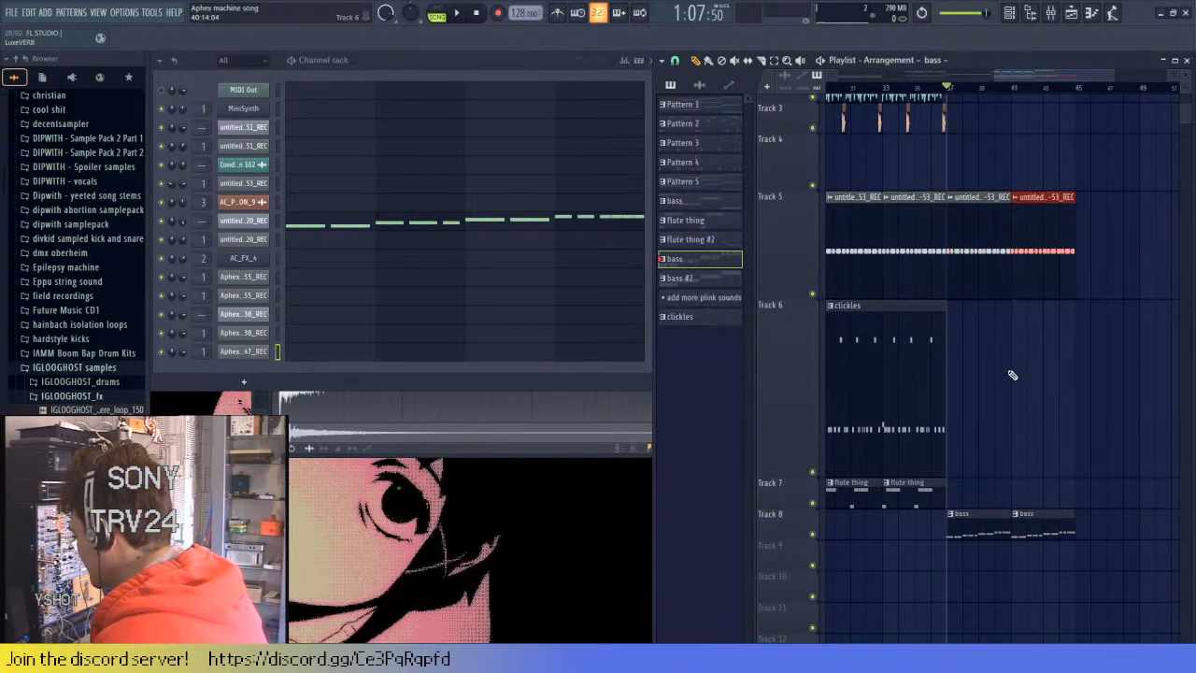
- Try placing a flute thing clip on Track 7 at bar 37
scroll(1016, 420, "down", 2)
scroll(893, 523, "down", 1)
left_click(850, 504)
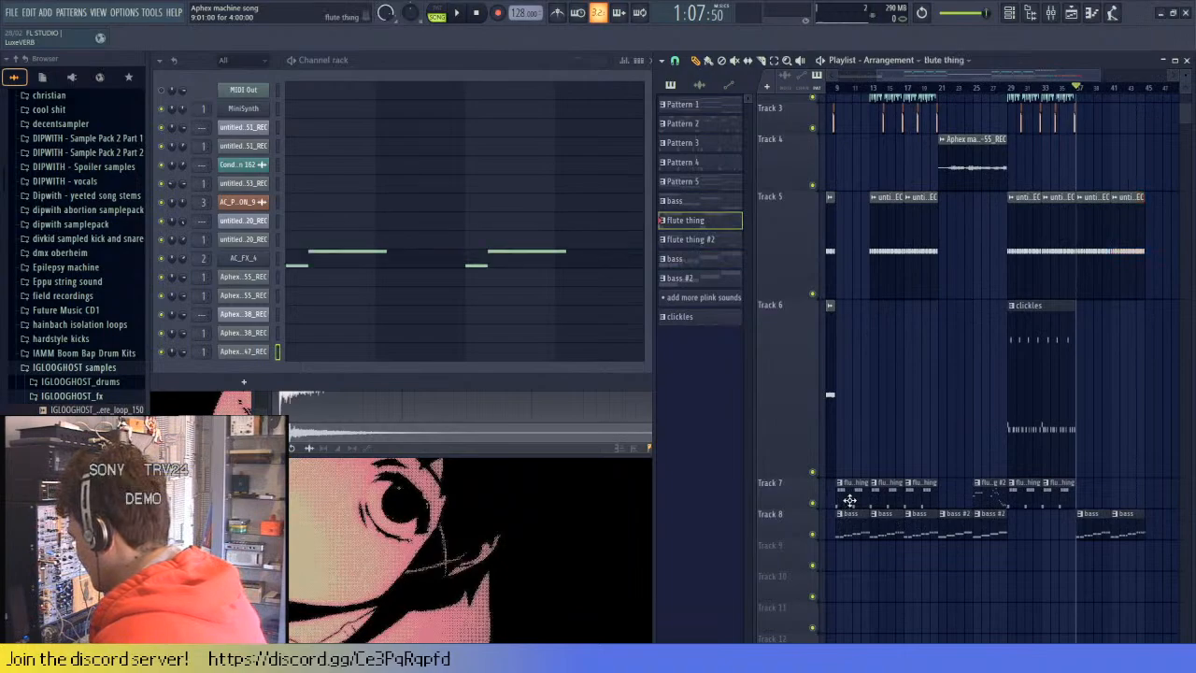
scroll(1075, 496, "up", 3)
left_click_drag(1066, 492, 1044, 492)
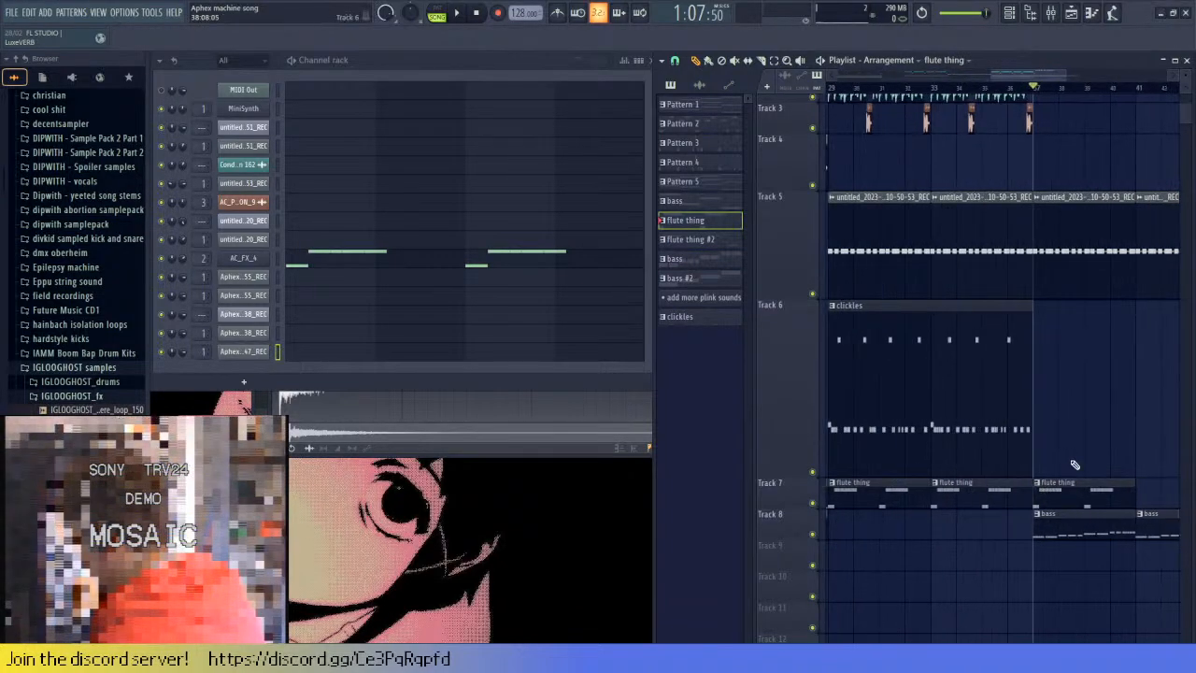
- Take the flute thing clip off Track 7 at bar 37 and play from bar 37 to check the bass
key("space")
scroll(1084, 486, "down", 2)
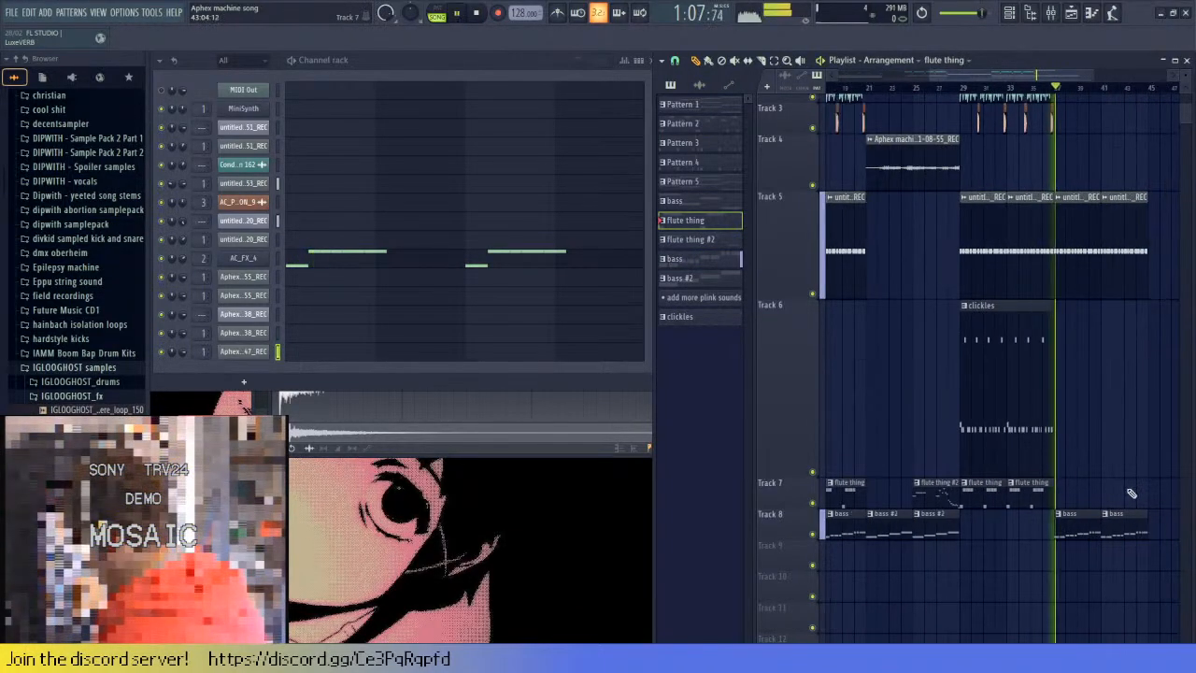
scroll(1129, 490, "up", 3)
scroll(1094, 333, "down", 4)
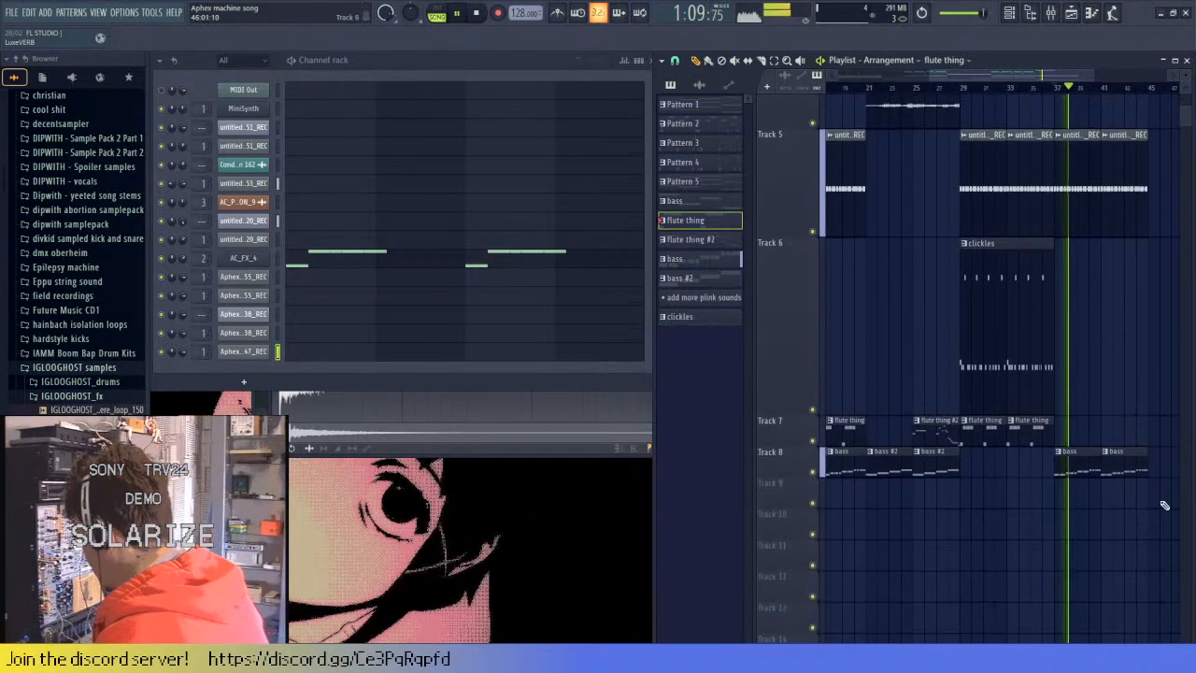
key("space")
- Move the two bass clips on Track 8 to start at bar 41 and add a Track 5 recording copy at bar 45
left_click_drag(1075, 458, 1121, 458)
scroll(1124, 384, "down", 2)
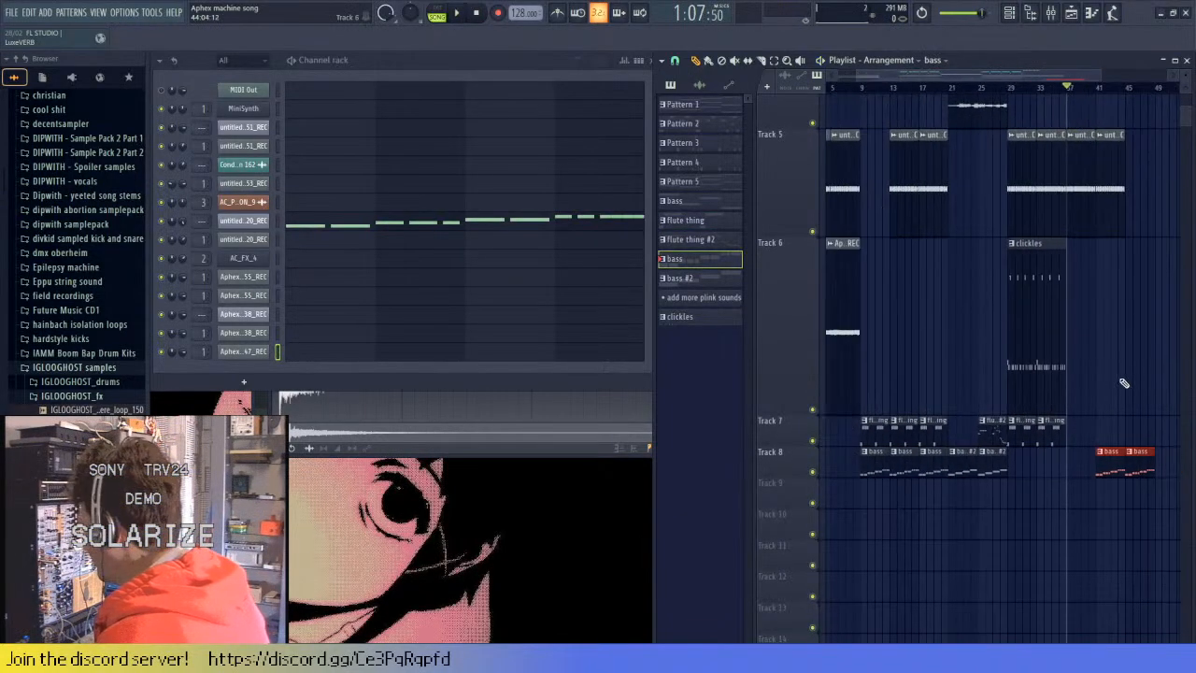
scroll(1121, 384, "up", 2)
left_click(1098, 187)
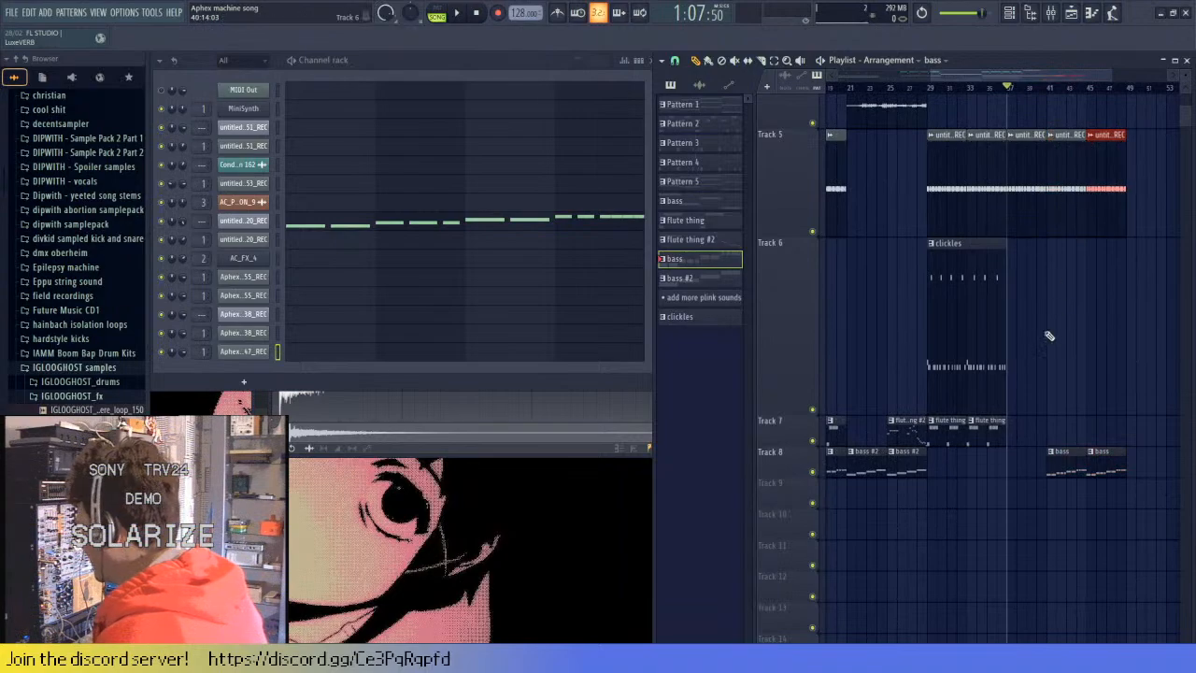
- Pick the long recording clip from bar 21 on Track 4, place a copy at bar 33 and play it
scroll(1049, 336, "up", 5)
scroll(1052, 280, "up", 2)
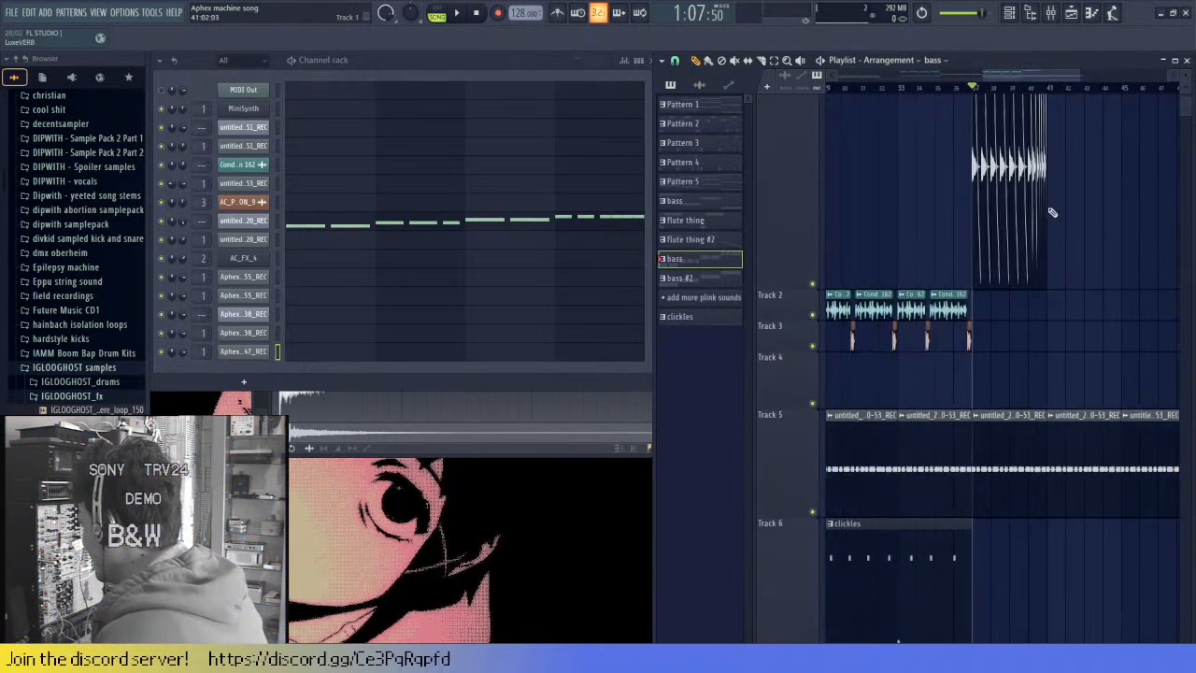
scroll(1061, 234, "down", 4)
scroll(988, 240, "up", 1)
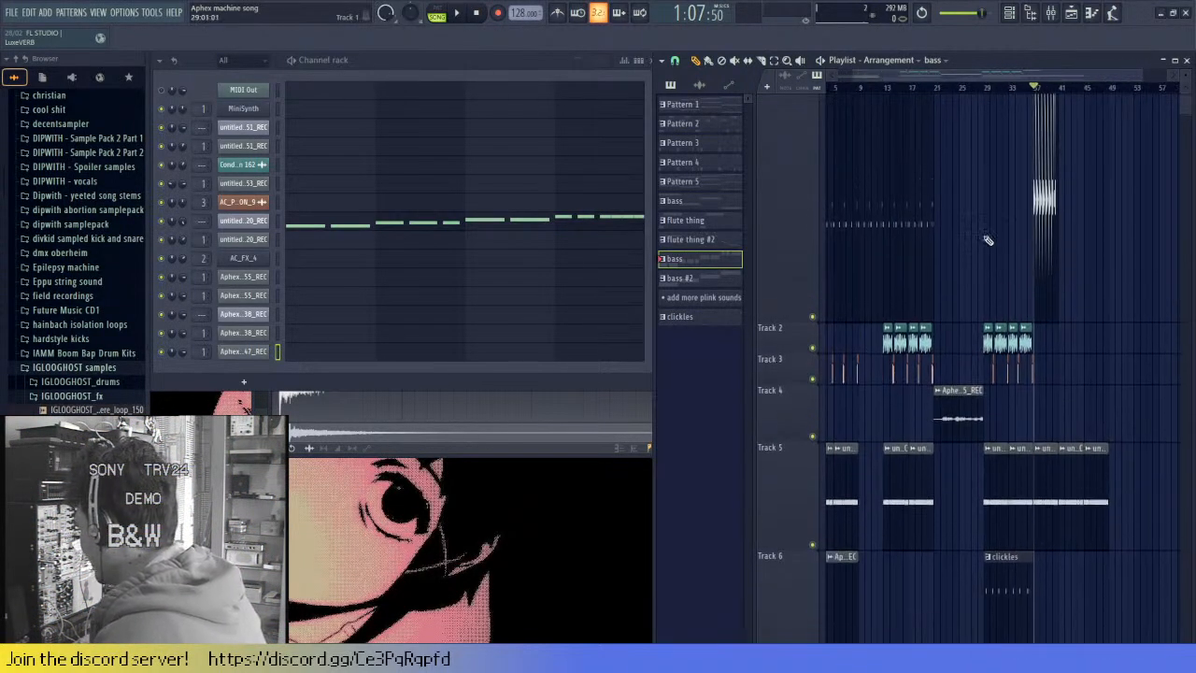
scroll(988, 240, "up", 1)
scroll(859, 333, "up", 2)
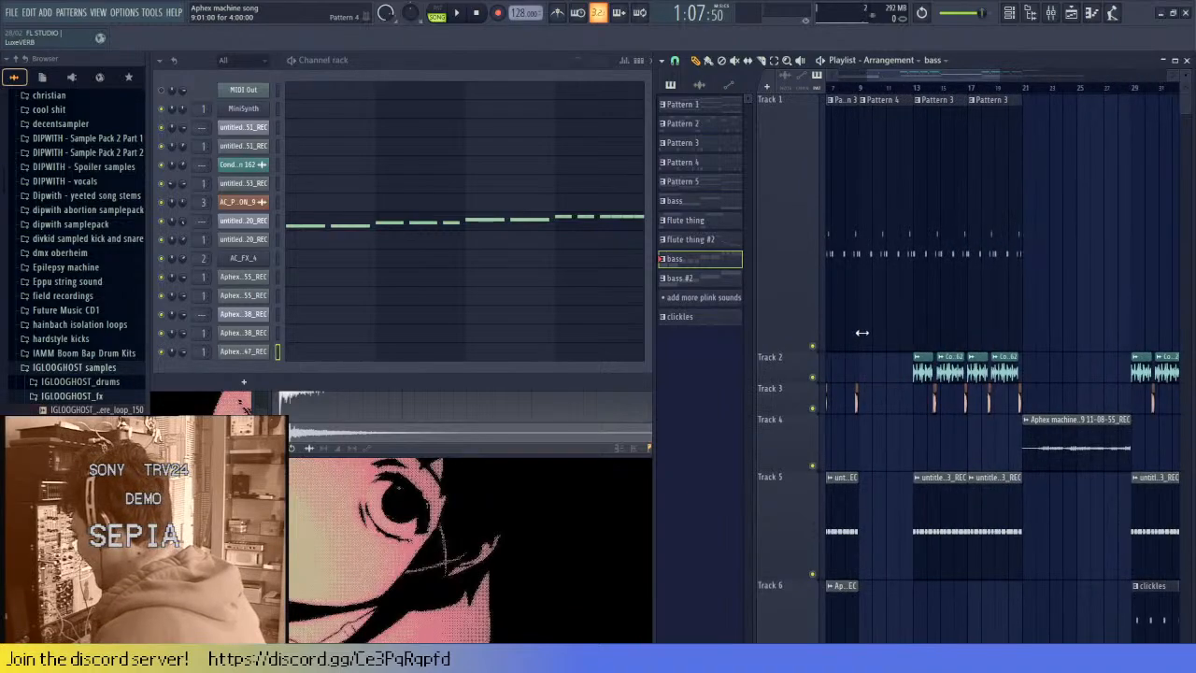
left_click(1072, 457)
scroll(986, 419, "down", 2)
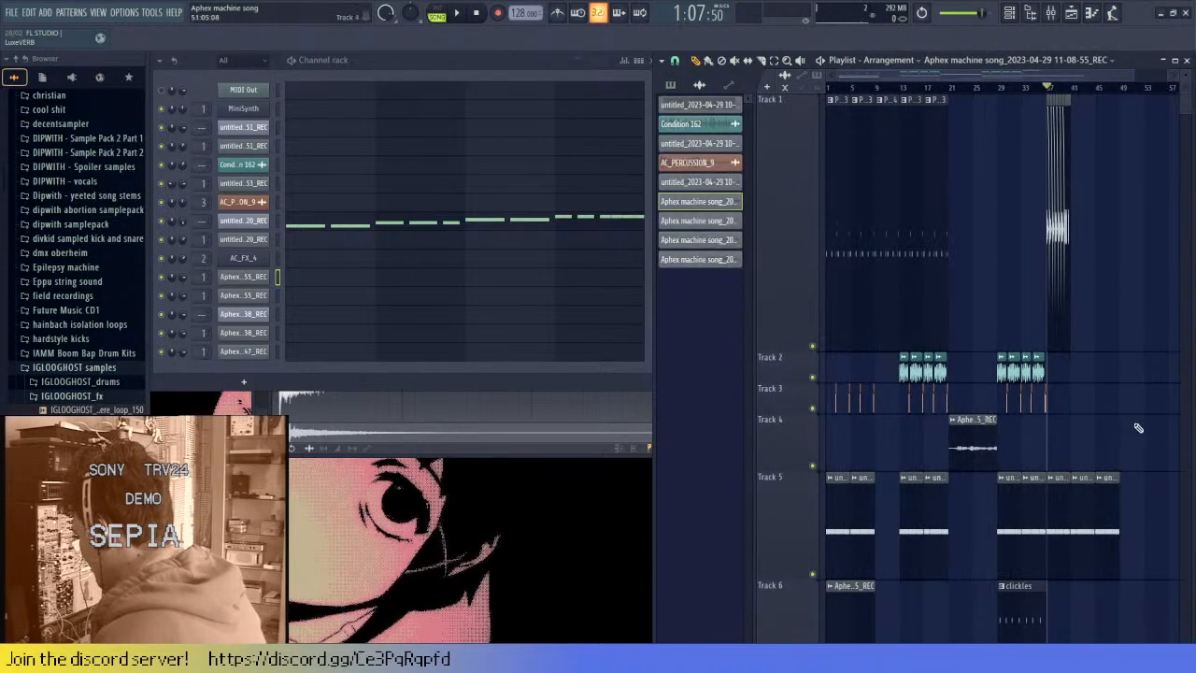
scroll(1121, 428, "up", 3)
left_click_drag(972, 444, 942, 443)
key("space")
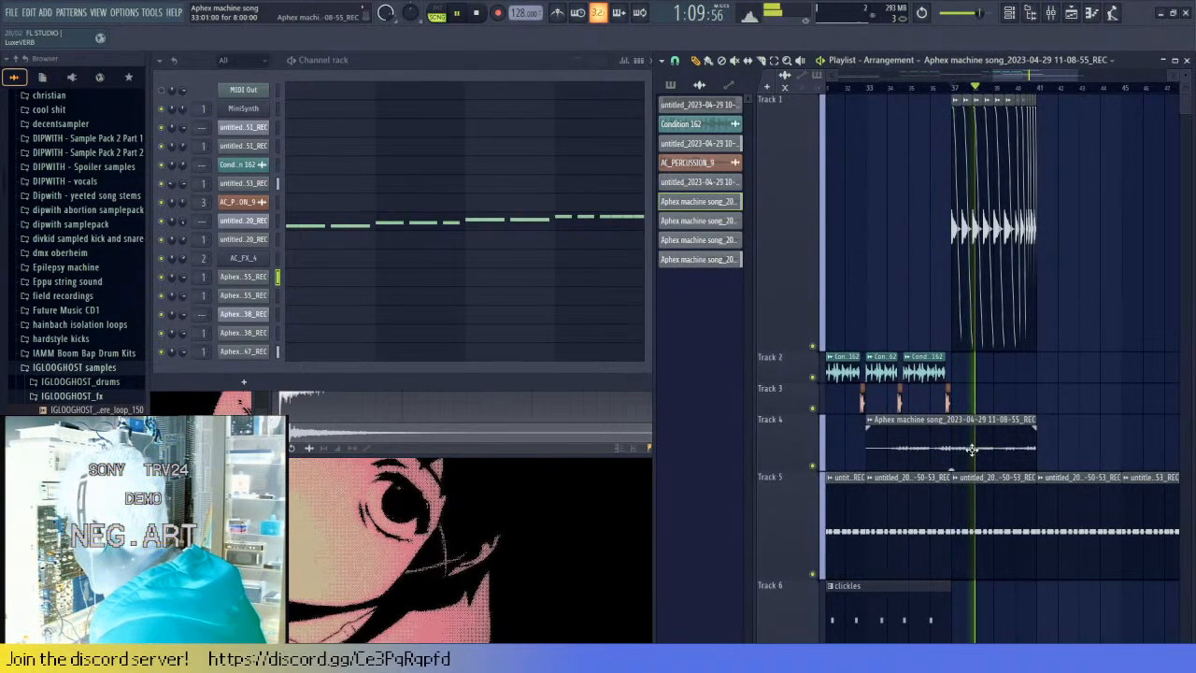
- Move the Track 1 stutter clips to bar 41 and the Track 4 recording copy to bar 37
mouse_move(1094, 280)
left_mouse_down()
mouse_move(965, 280)
mouse_move(1108, 286)
mouse_move(1078, 288)
left_mouse_up()
key("space")
scroll(965, 280, "up", 2)
left_click_drag(999, 455, 1076, 468)
scroll(1075, 468, "down", 1)
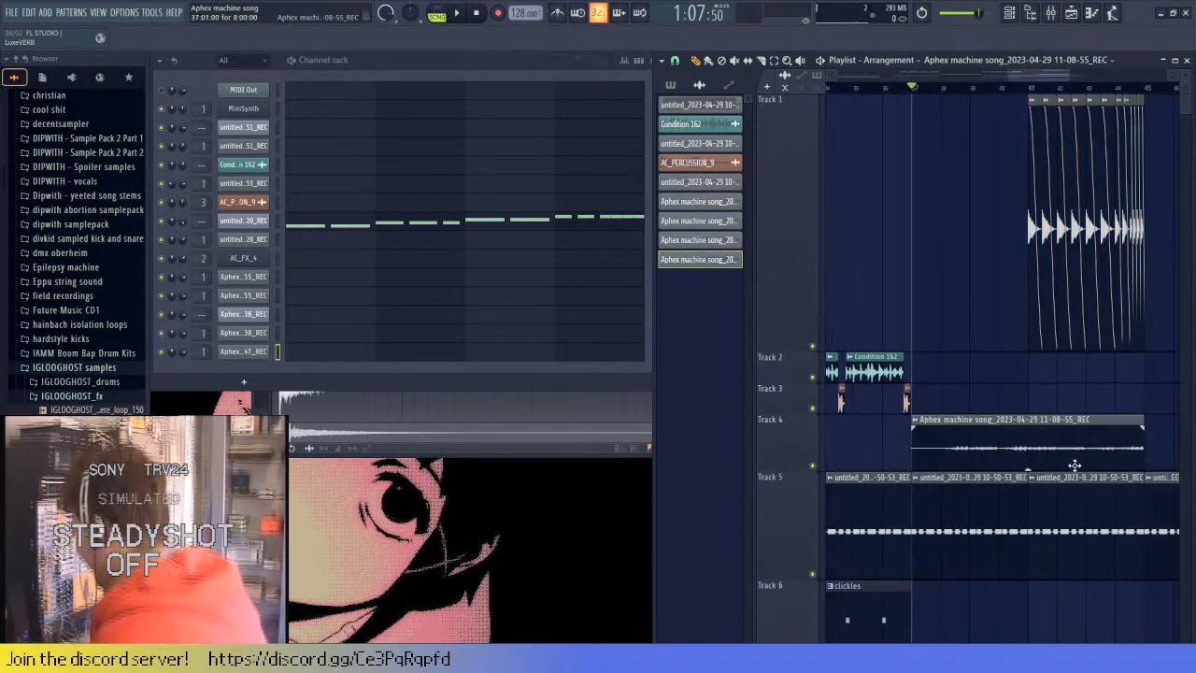
- Move both bass clips on Track 8 so the first one starts at bar 45
scroll(1019, 427, "down", 5)
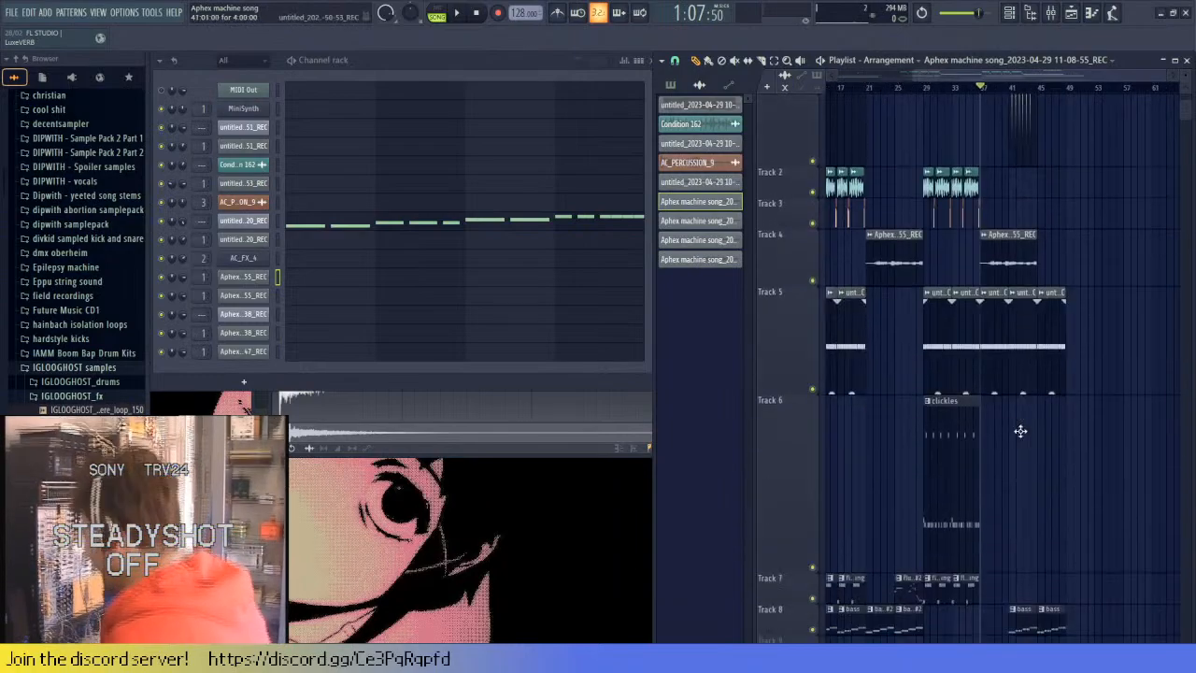
scroll(1082, 548, "up", 2)
left_click_drag(974, 532, 1021, 531)
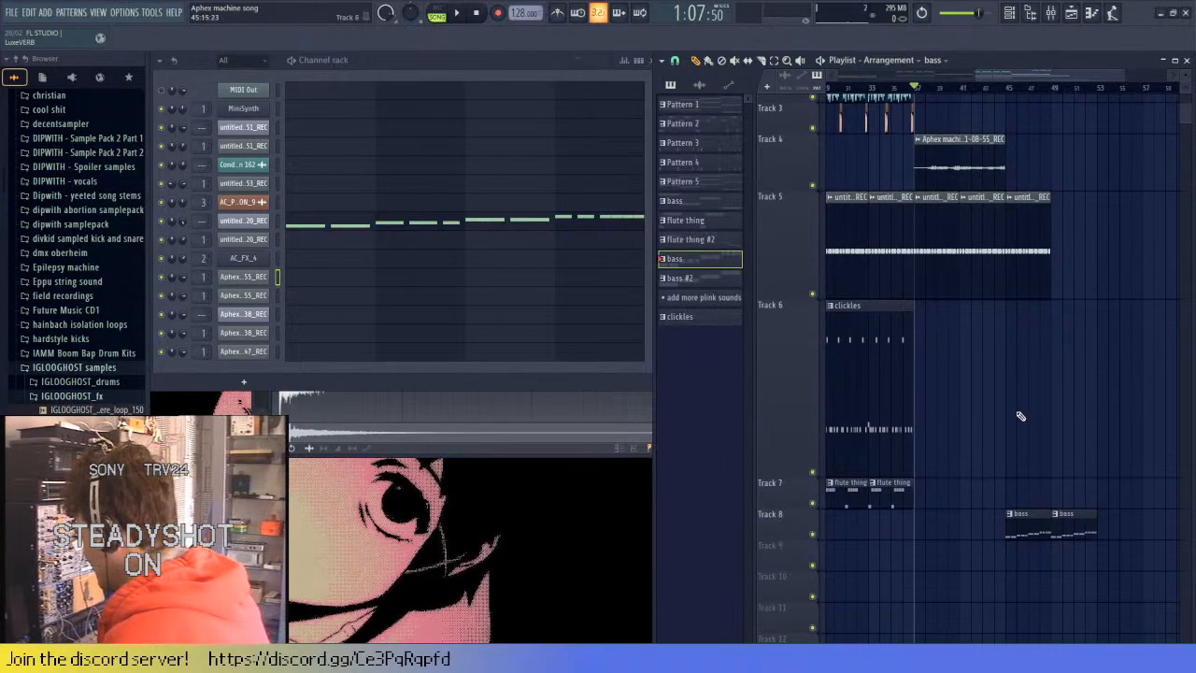
scroll(1020, 415, "up", 4)
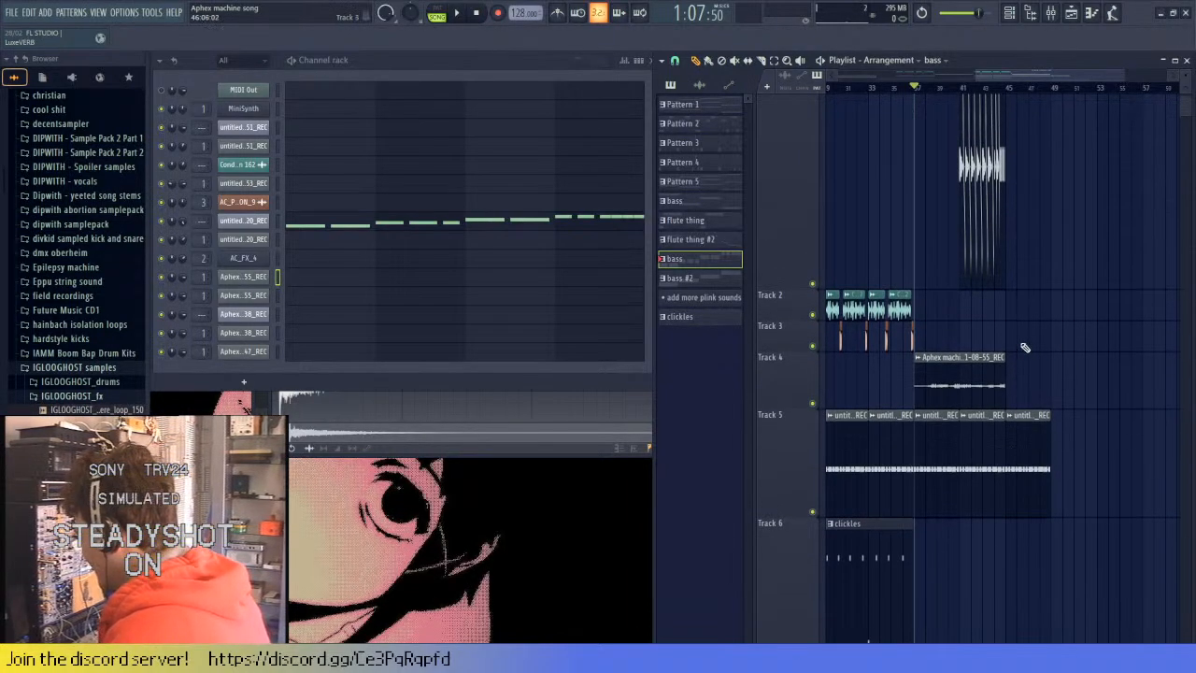
scroll(1024, 347, "up", 1)
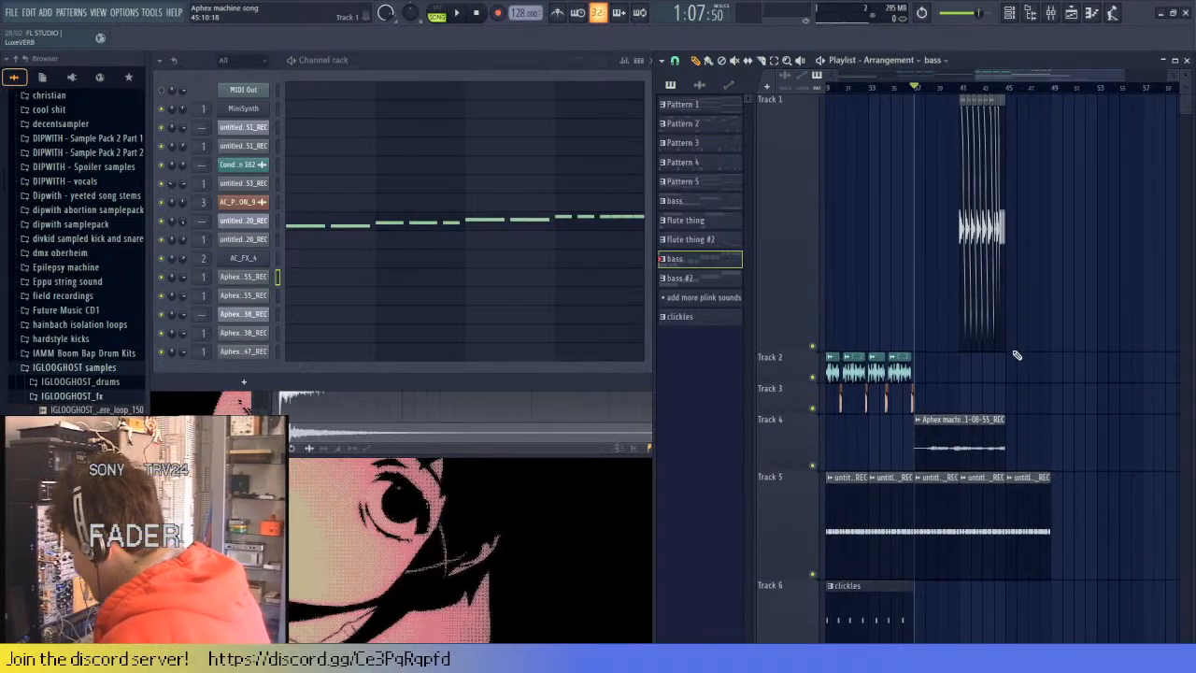
scroll(1025, 345, "down", 4)
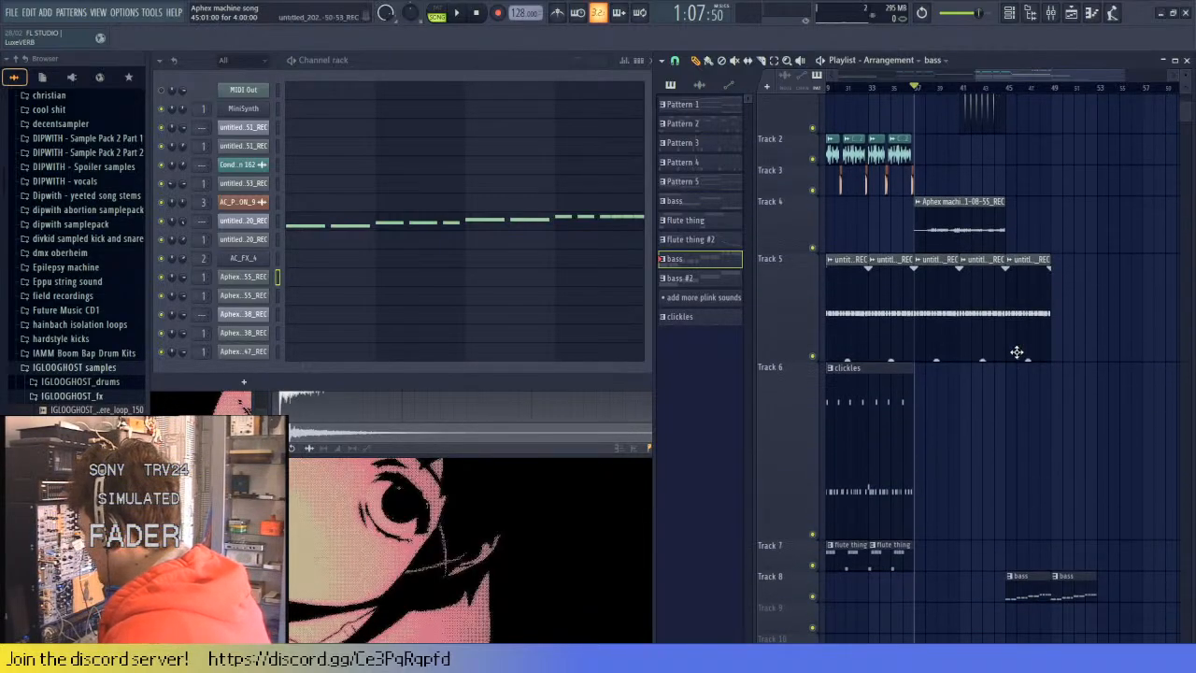
scroll(1038, 342, "up", 2)
scroll(1040, 309, "up", 2)
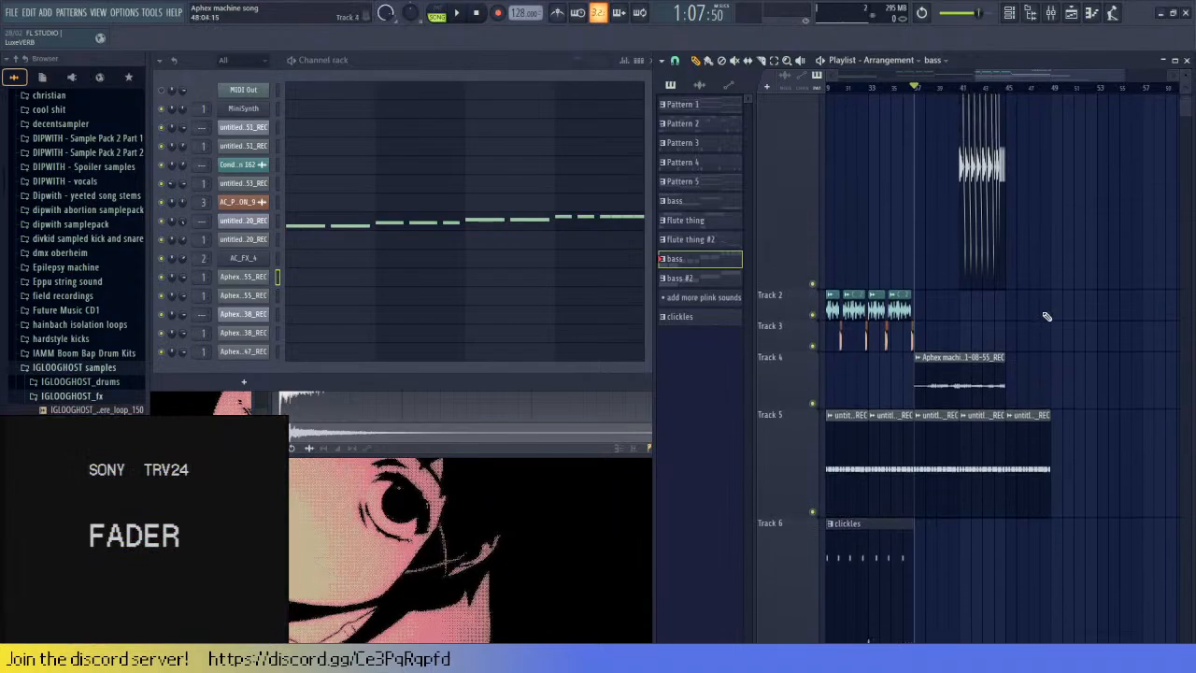
scroll(1036, 329, "down", 3)
scroll(1042, 337, "down", 2)
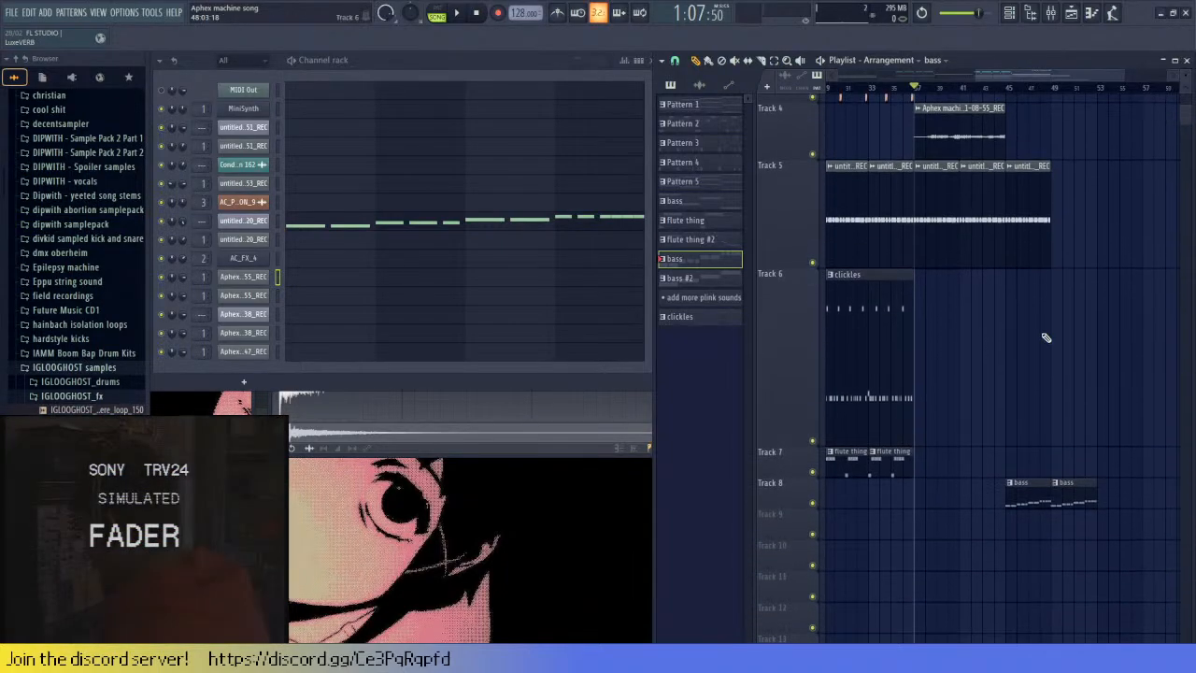
- Replace the bar 49 bass clip with a copy of the bar 45 one and add a Track 5 recording copy at bar 49
scroll(1059, 398, "up", 2)
right_click(1081, 496)
left_click(1008, 493)
key("ctrl+z")
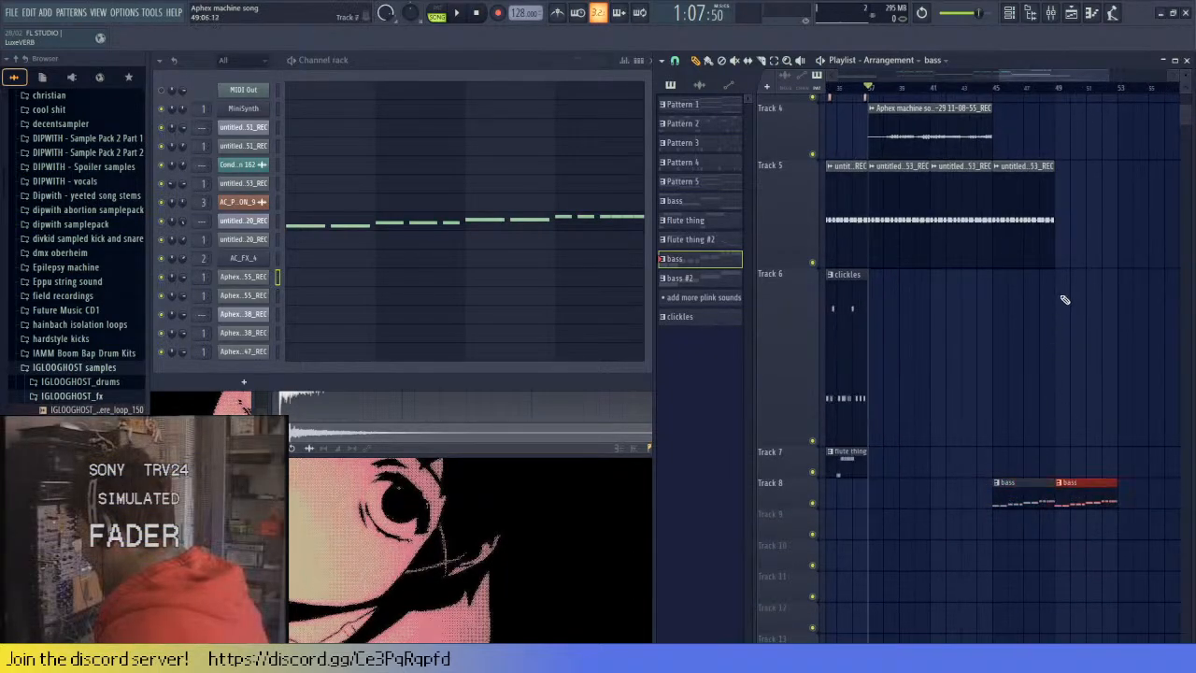
key("ctrl+z")
scroll(1028, 257, "up", 2)
- Pick the clickles pattern from its earlier clip and place it on Track 6 at bar 45
left_click(972, 255)
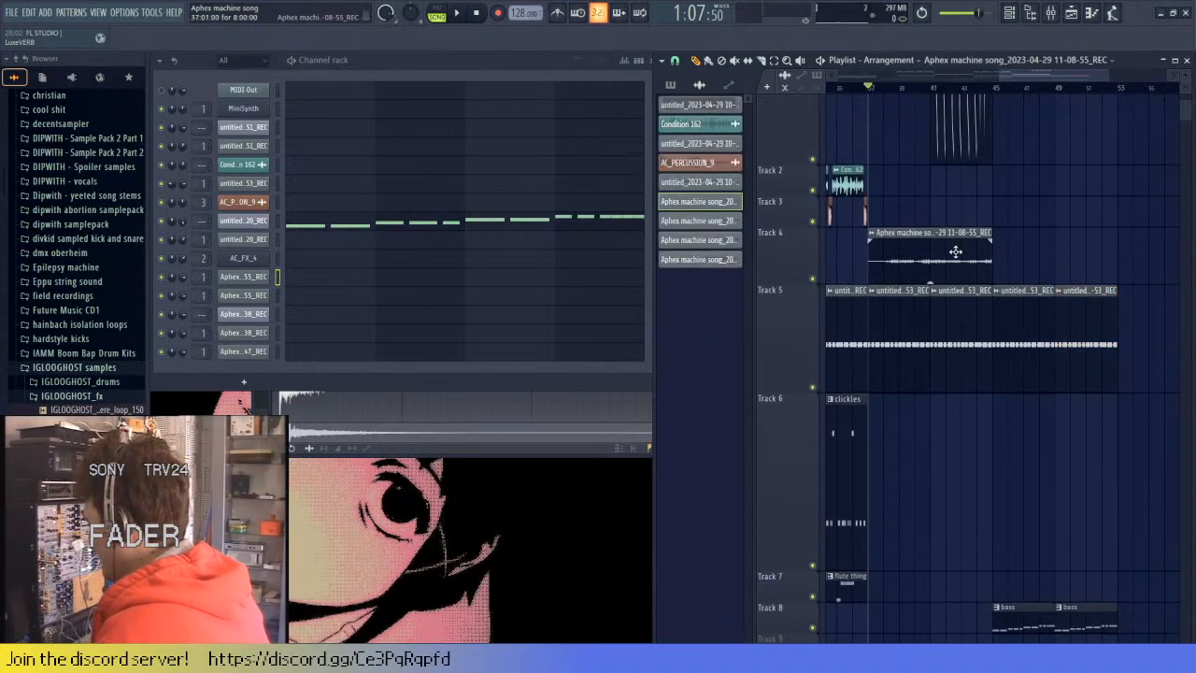
scroll(968, 440, "down", 3)
left_click(967, 447)
scroll(1047, 481, "up", 3)
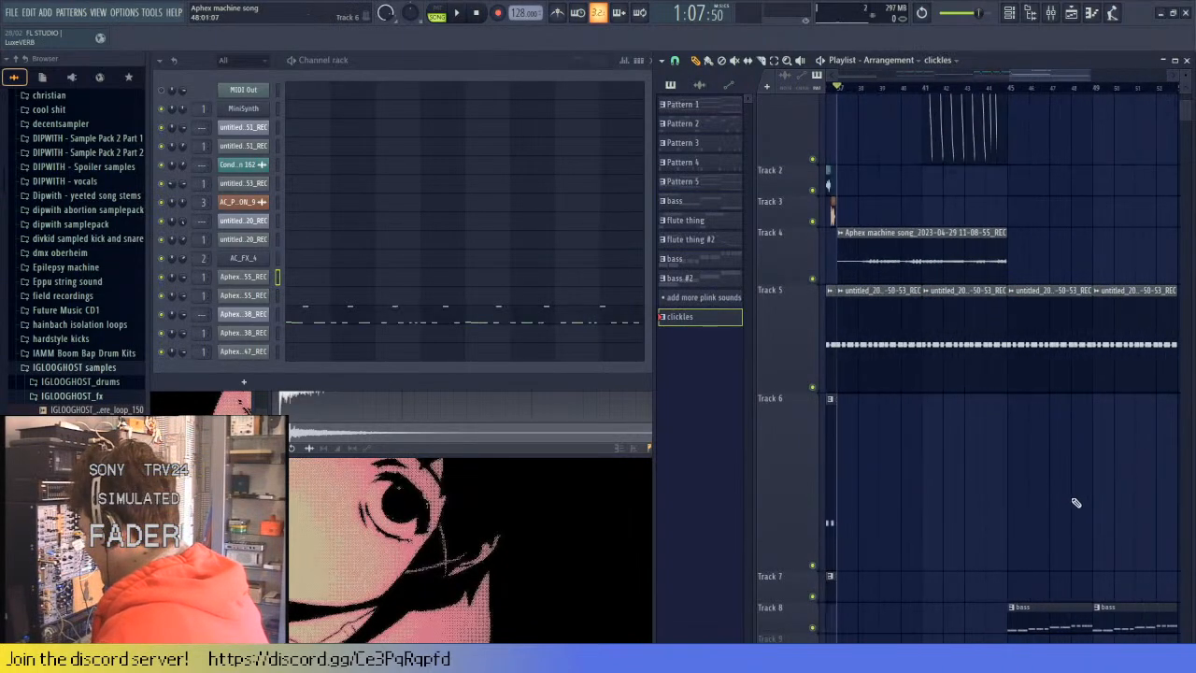
left_click_drag(1112, 472, 1047, 470)
scroll(1017, 316, "down", 3)
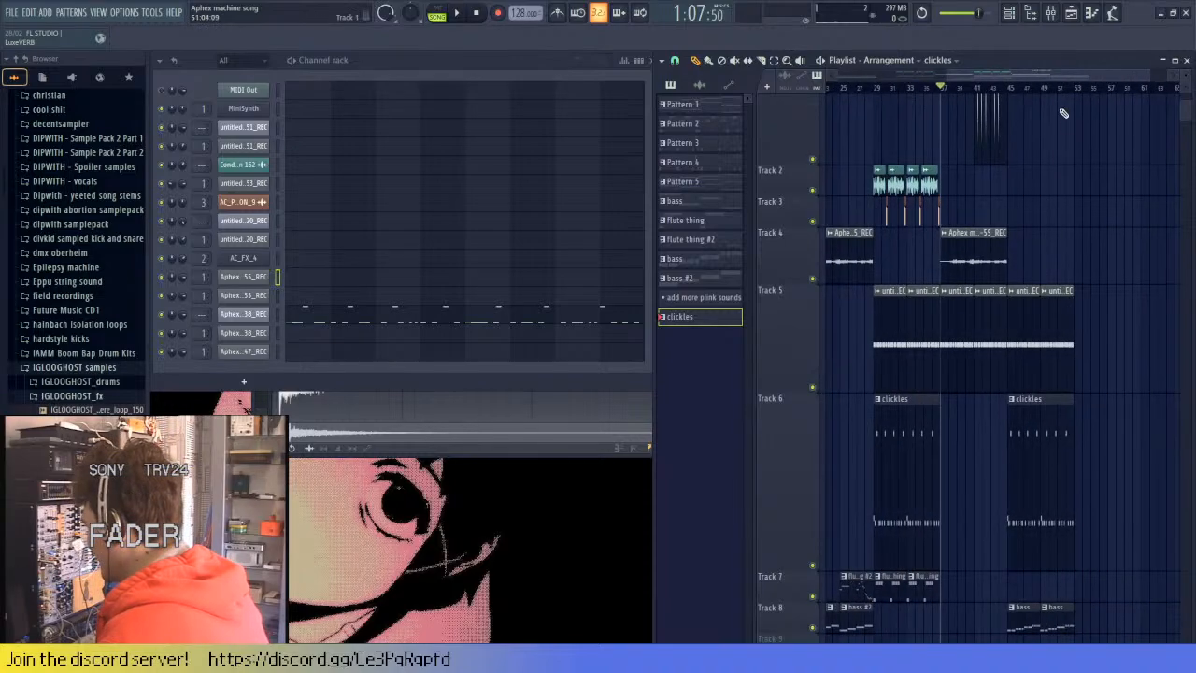
- Play from bar 45 and route the first Aphex 38_REC channel, used by clickles, to mixer track 4
left_click(1003, 88)
key("space")
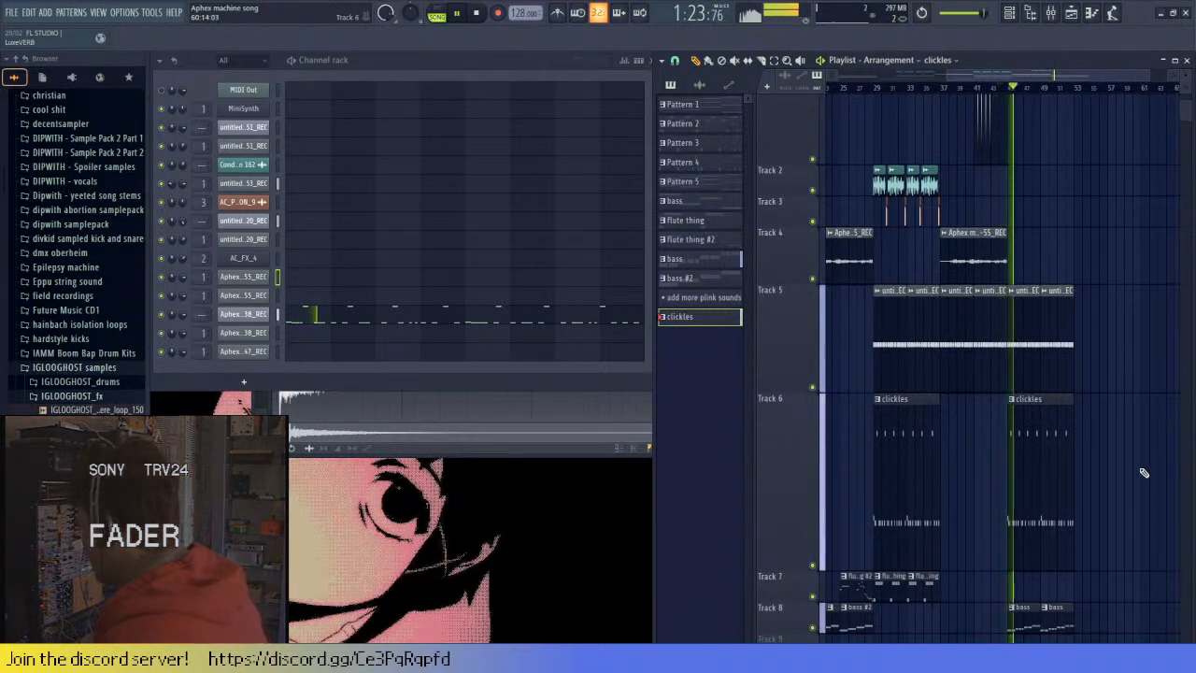
scroll(1009, 467, "down", 2)
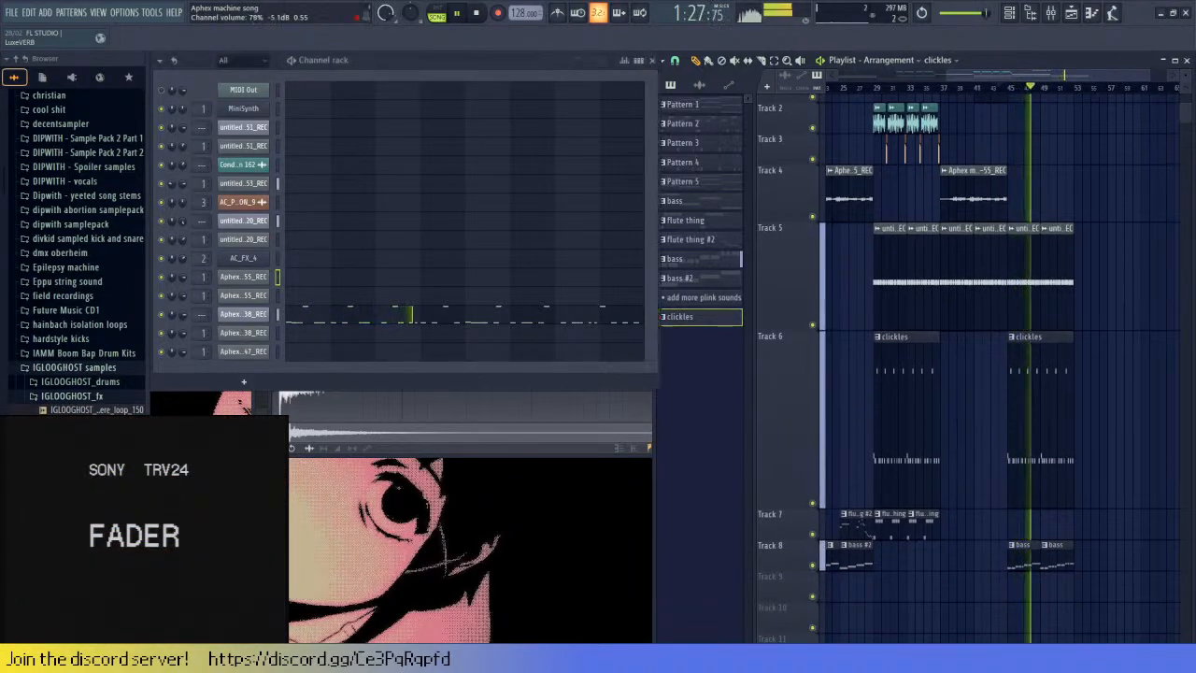
left_click(204, 331)
scroll(203, 314, "up", 4)
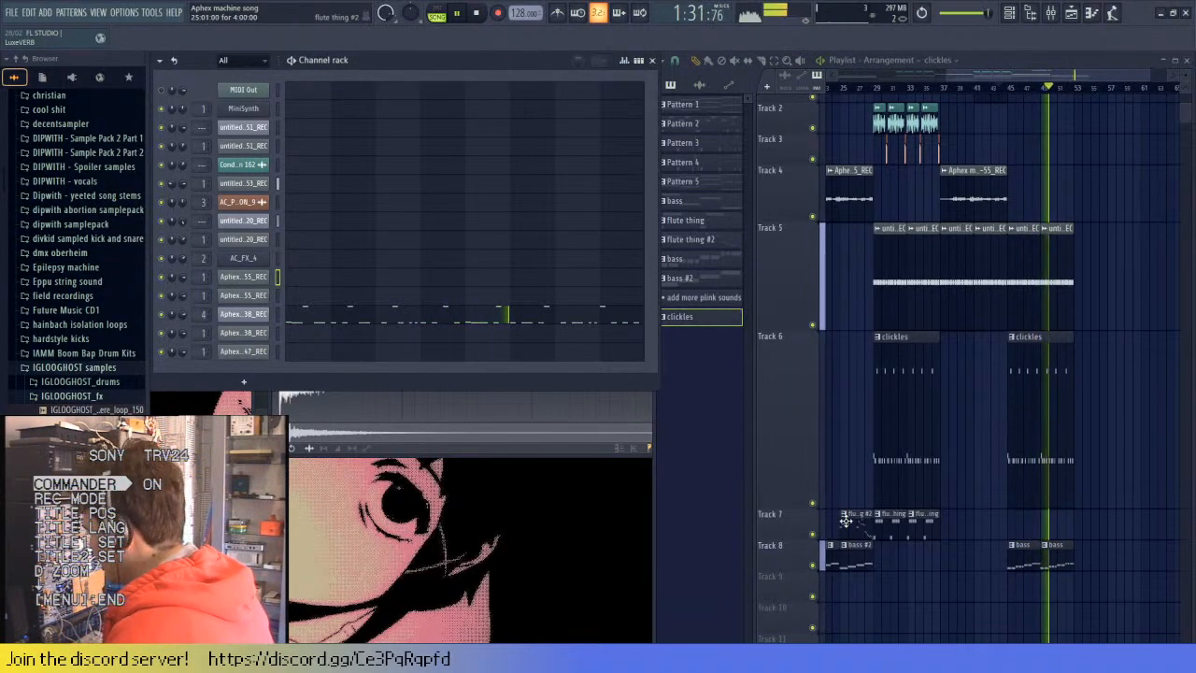
- Pick the flute thing pattern from its earlier clips and place it on Track 7 at bars 53 and 57
scroll(1038, 558, "up", 2)
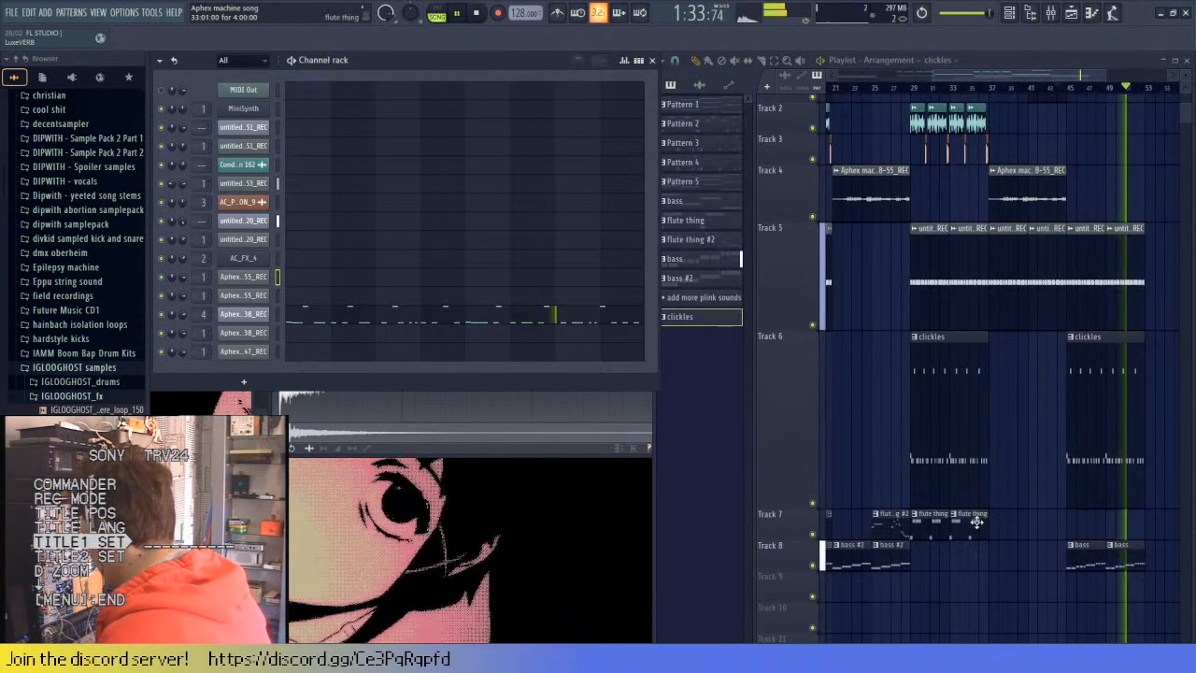
left_click(940, 523)
scroll(1028, 528, "up", 2)
left_click(1081, 532)
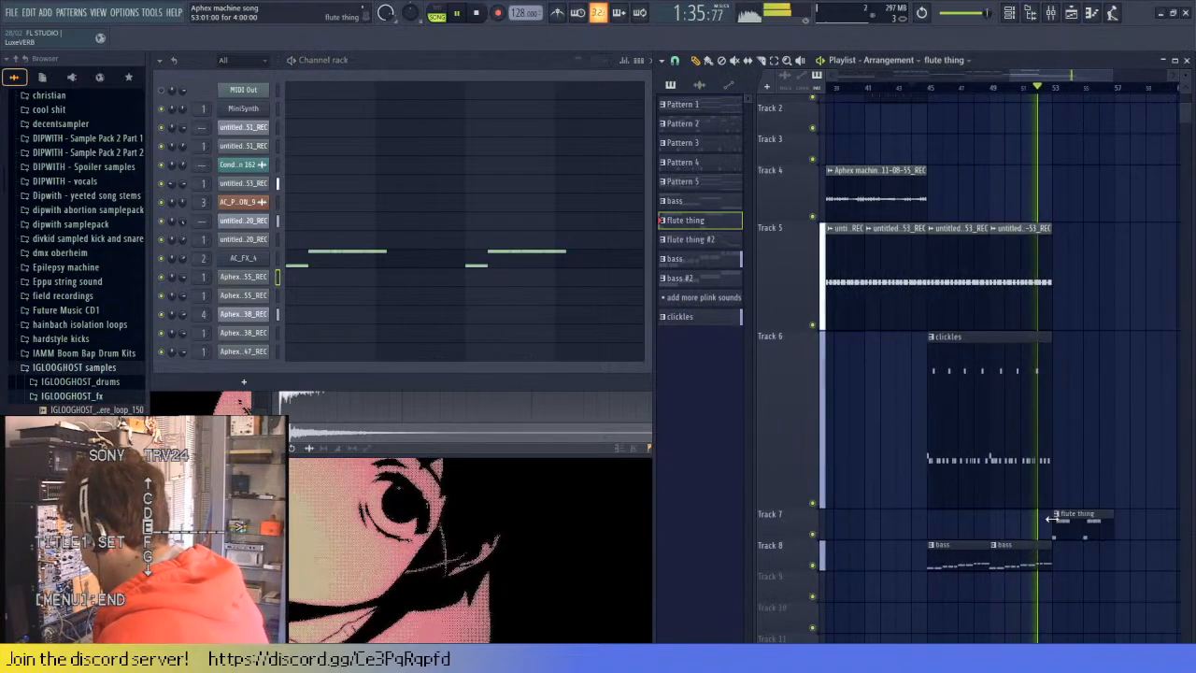
left_click(1142, 530)
scroll(896, 458, "down", 3)
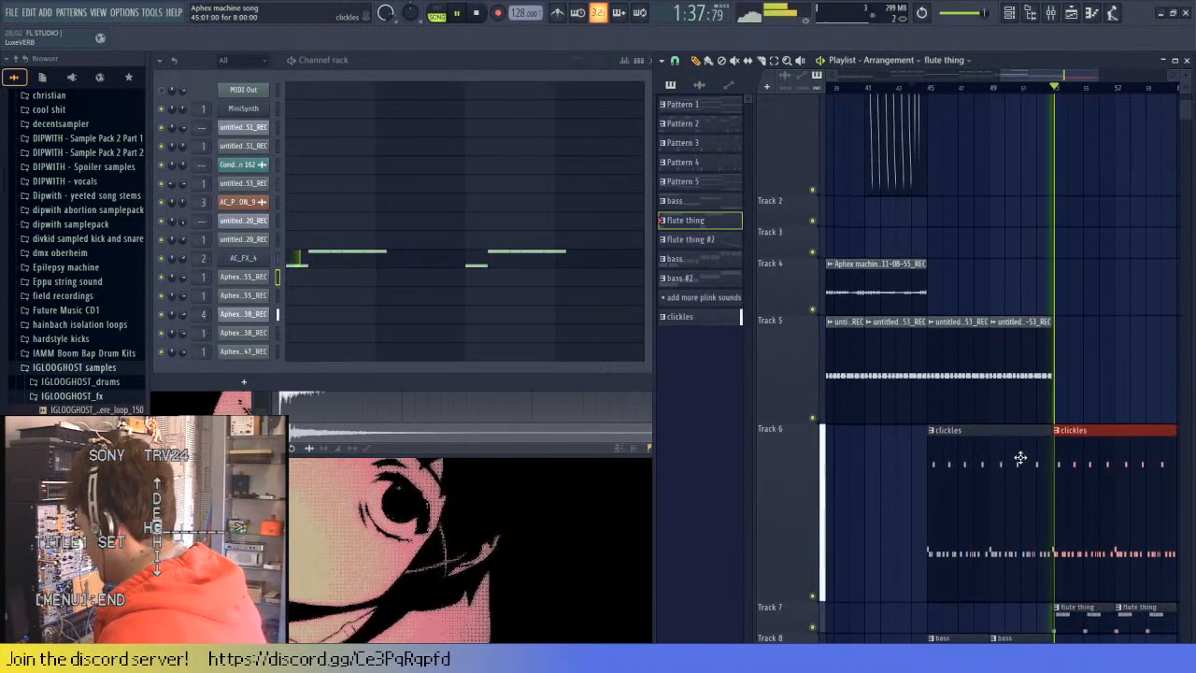
key("space")
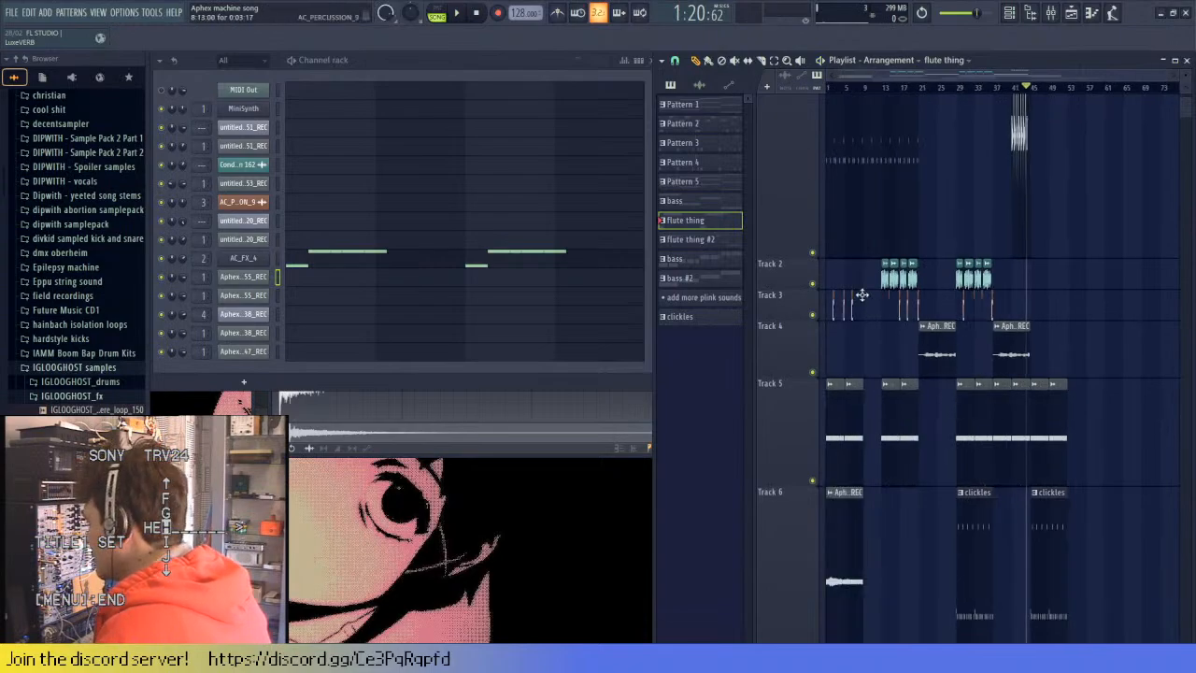
- Pick Pattern 3 from the early Track 1 clips, place it on Track 1 at bars 53 and 57, and play from bar 53
scroll(835, 249, "up", 2)
scroll(877, 235, "up", 2)
left_click(883, 234)
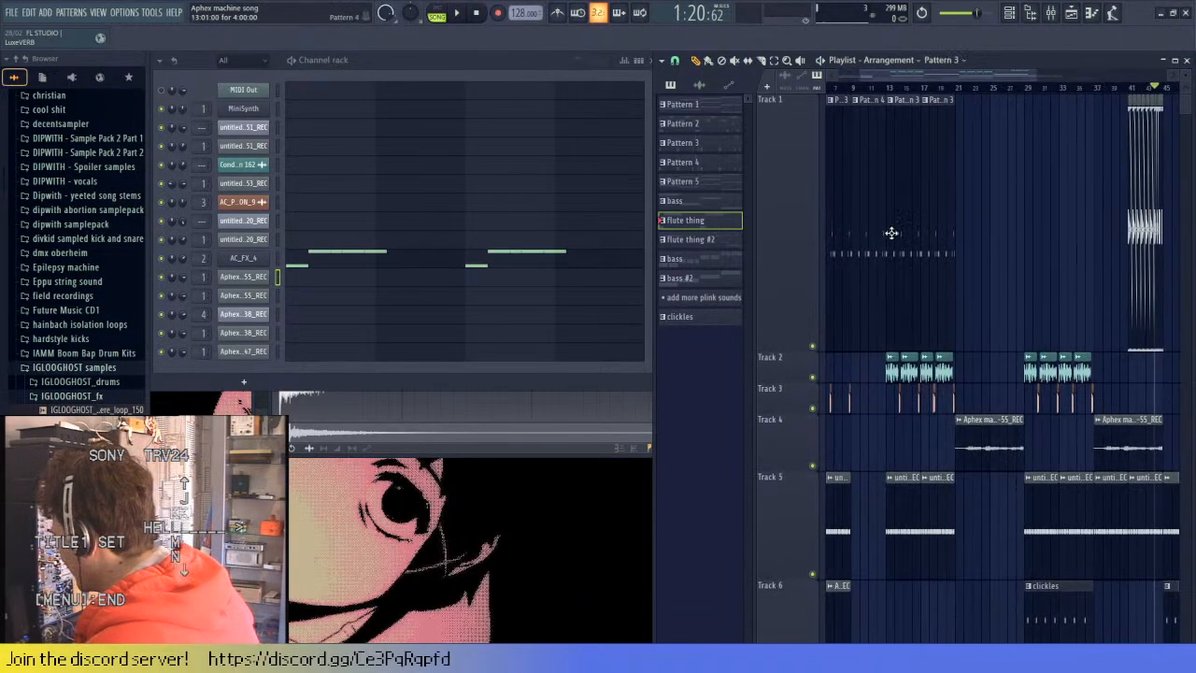
scroll(1105, 321, "right", 6)
left_click_drag(939, 249, 1004, 152)
key("space")
left_click(969, 87)
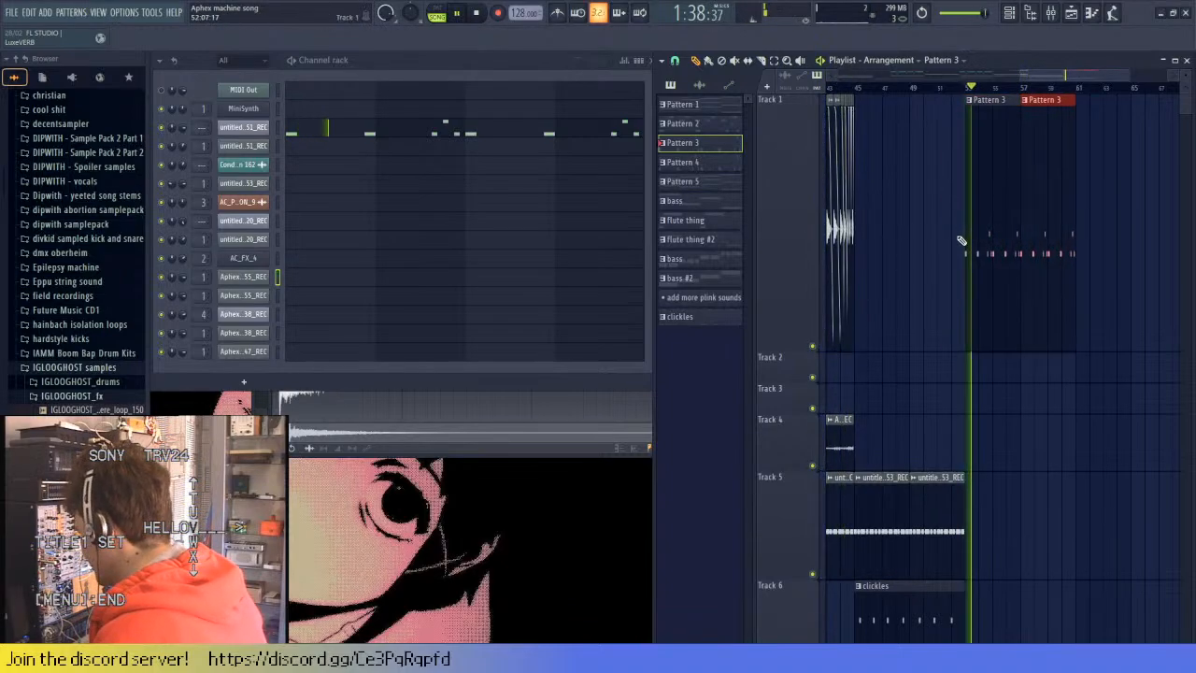
key("space")
- Duplicate the two Track 5 recording clips at bars 45 and 49 so the copies start at bar 53
scroll(934, 281, "down", 5)
scroll(1037, 328, "down", 3)
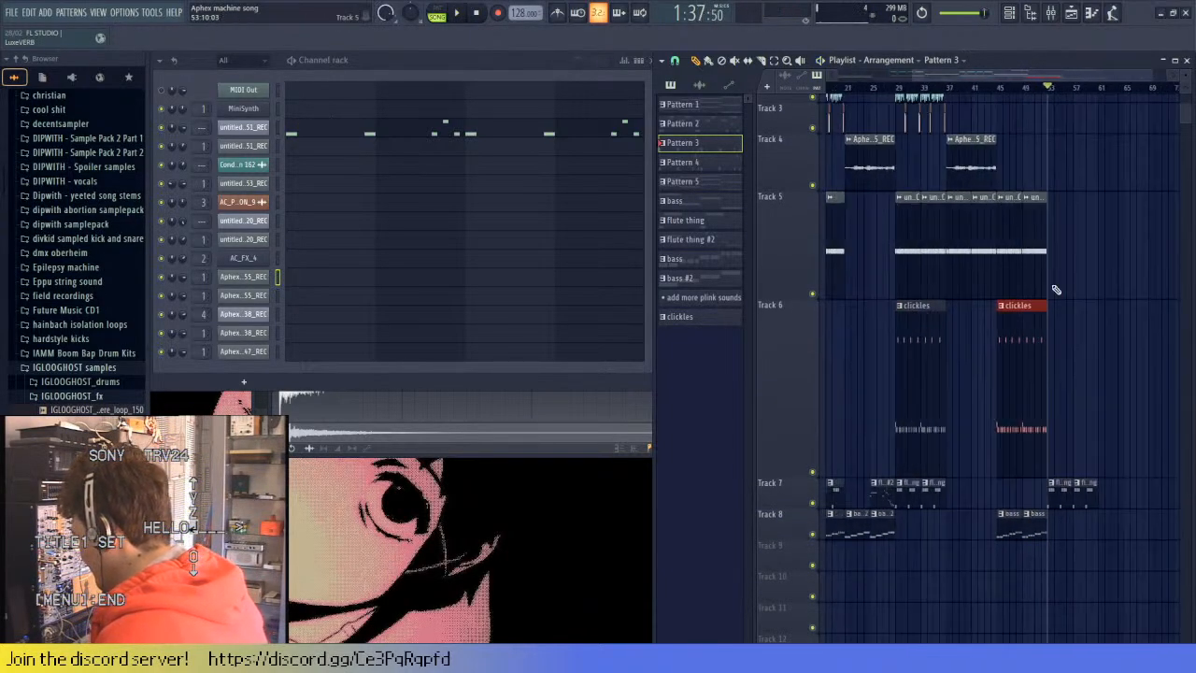
scroll(1056, 291, "up", 1)
left_click_drag(1078, 271, 1007, 249)
key("ctrl+b")
- Duplicate the two Track 8 bass clips to bars 53 and 57 while listening from bar 53
key("space")
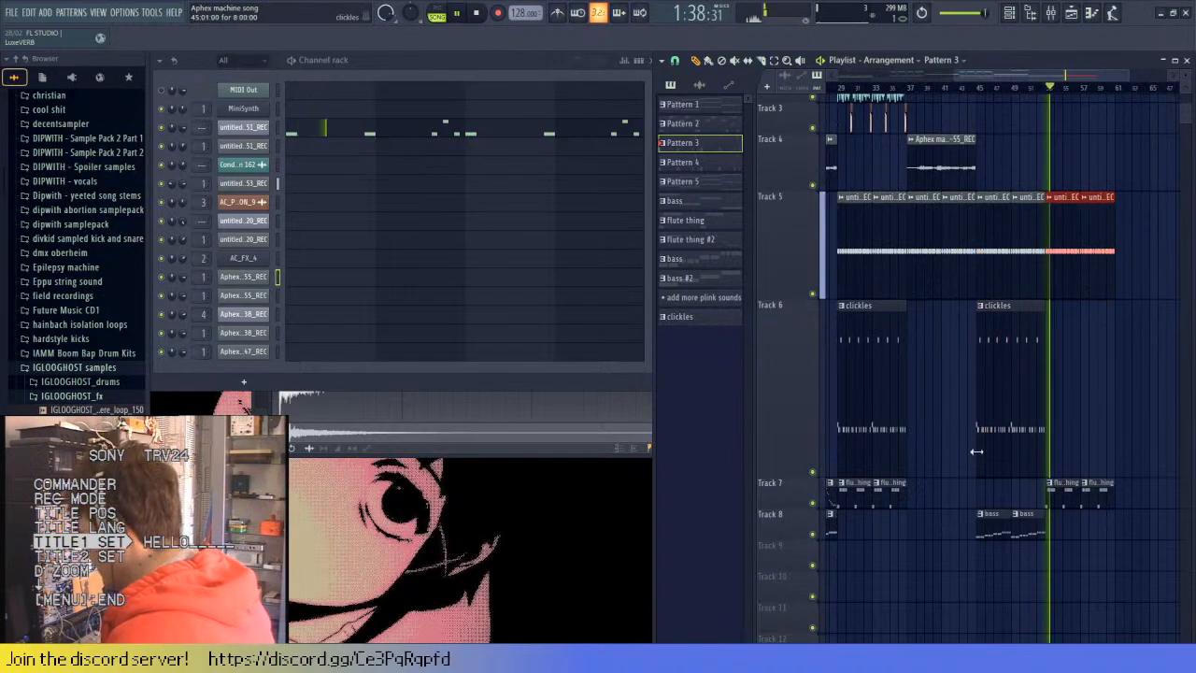
left_click_drag(1053, 545, 986, 521)
key("ctrl+b")
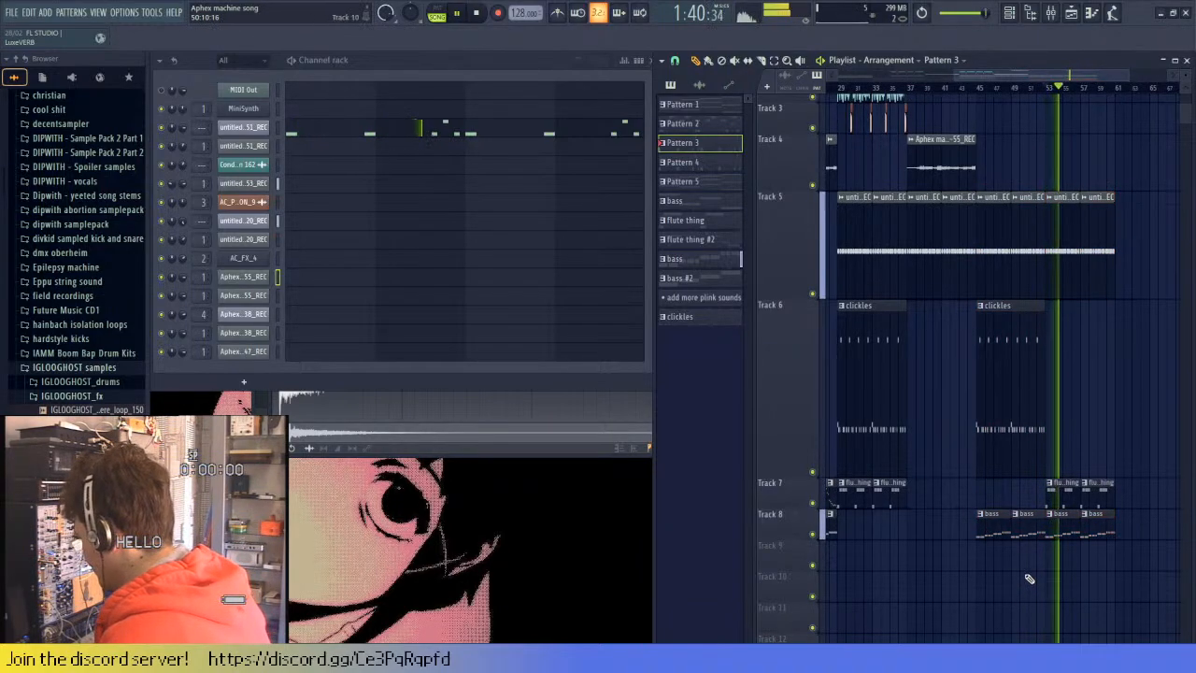
key("space")
- Look over the arrangement from the start of the song to the stutter build-up at bar 41
scroll(972, 552, "down", 1)
scroll(887, 561, "left", 6)
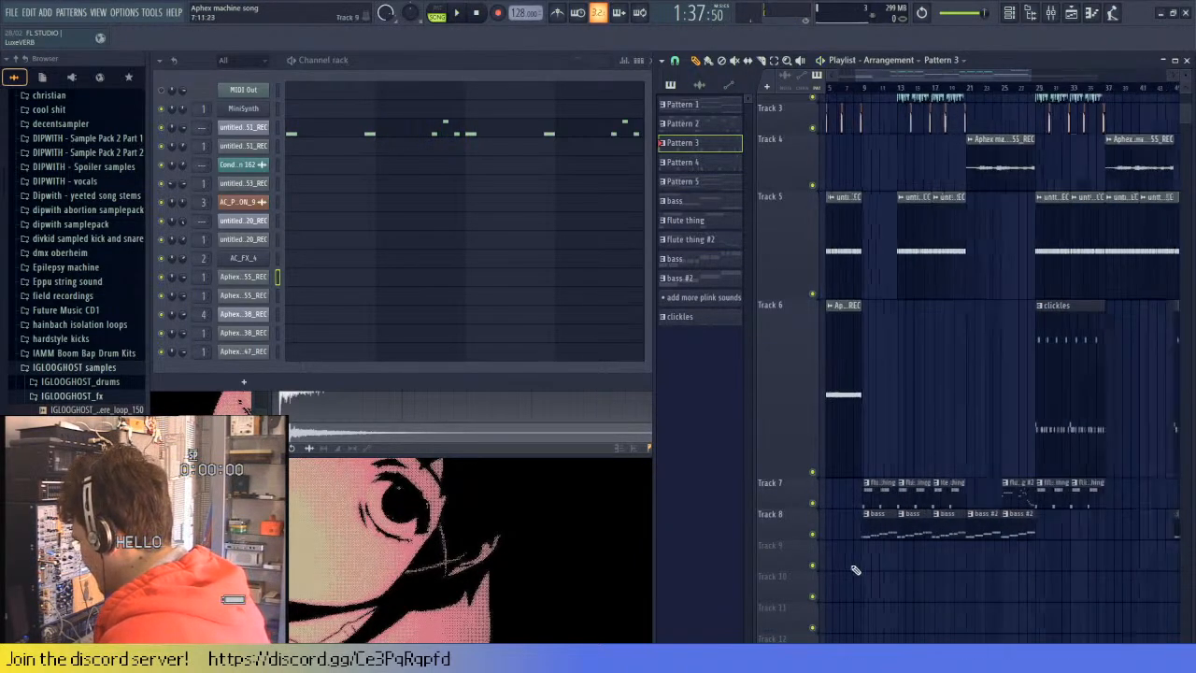
scroll(869, 584, "up", 2)
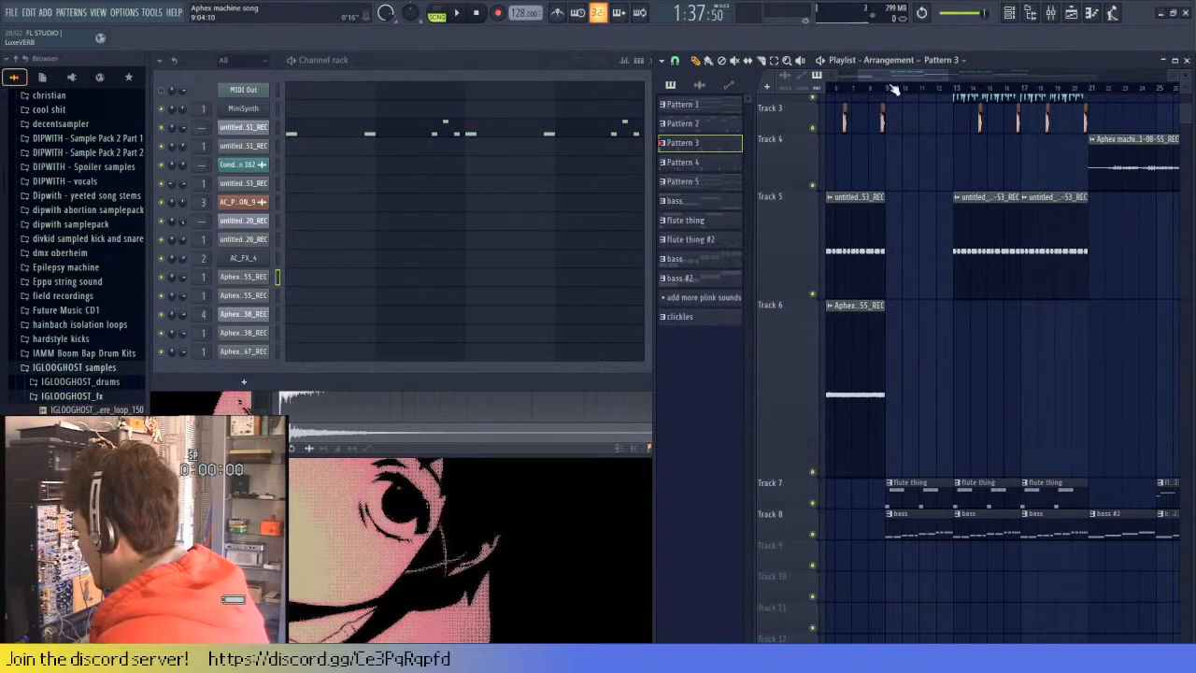
key("Home")
scroll(981, 318, "up", 2)
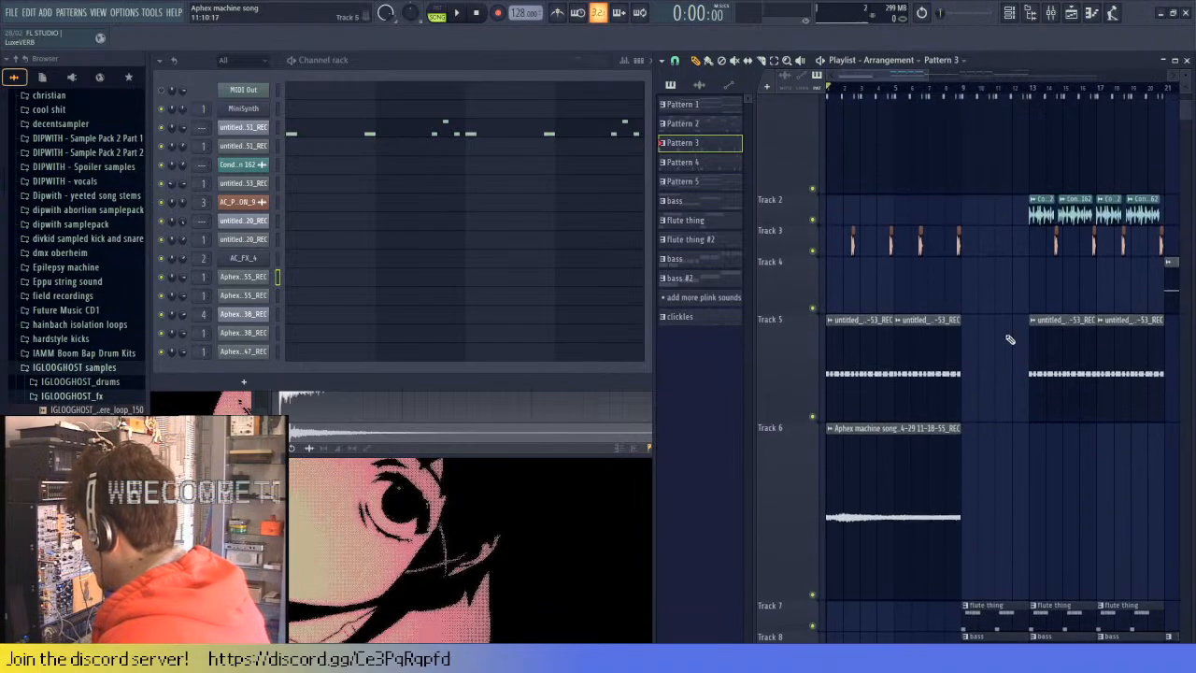
scroll(981, 374, "up", 3)
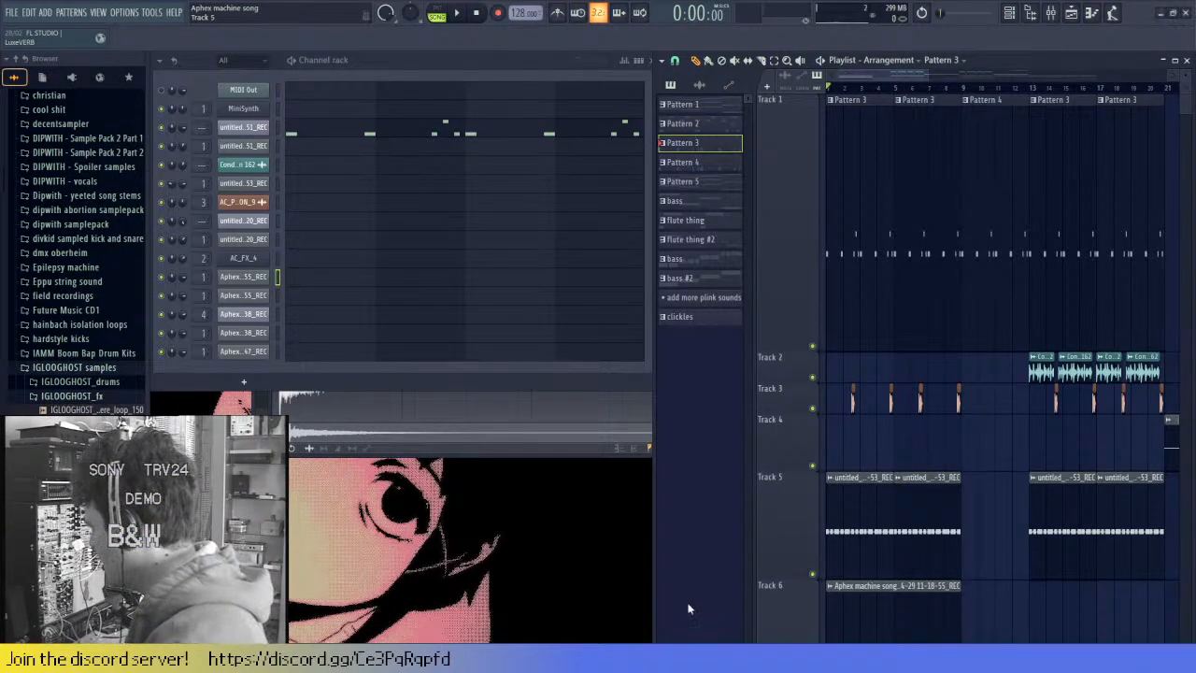
scroll(1011, 91, "down", 4)
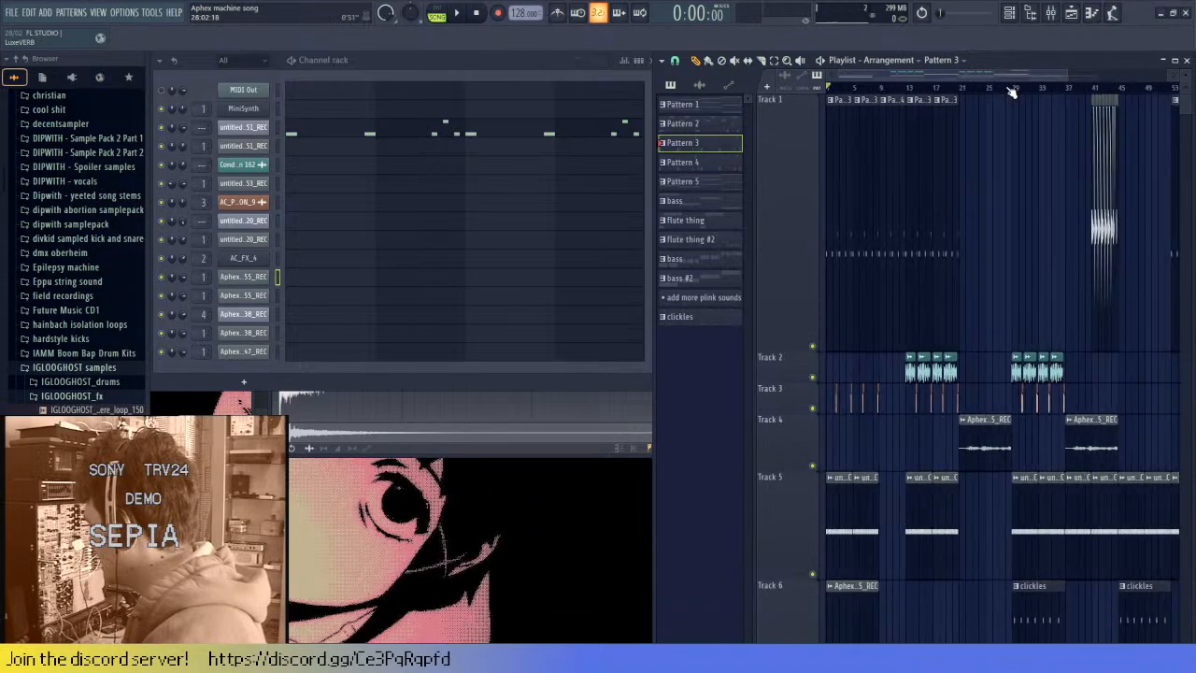
scroll(1014, 94, "up", 5)
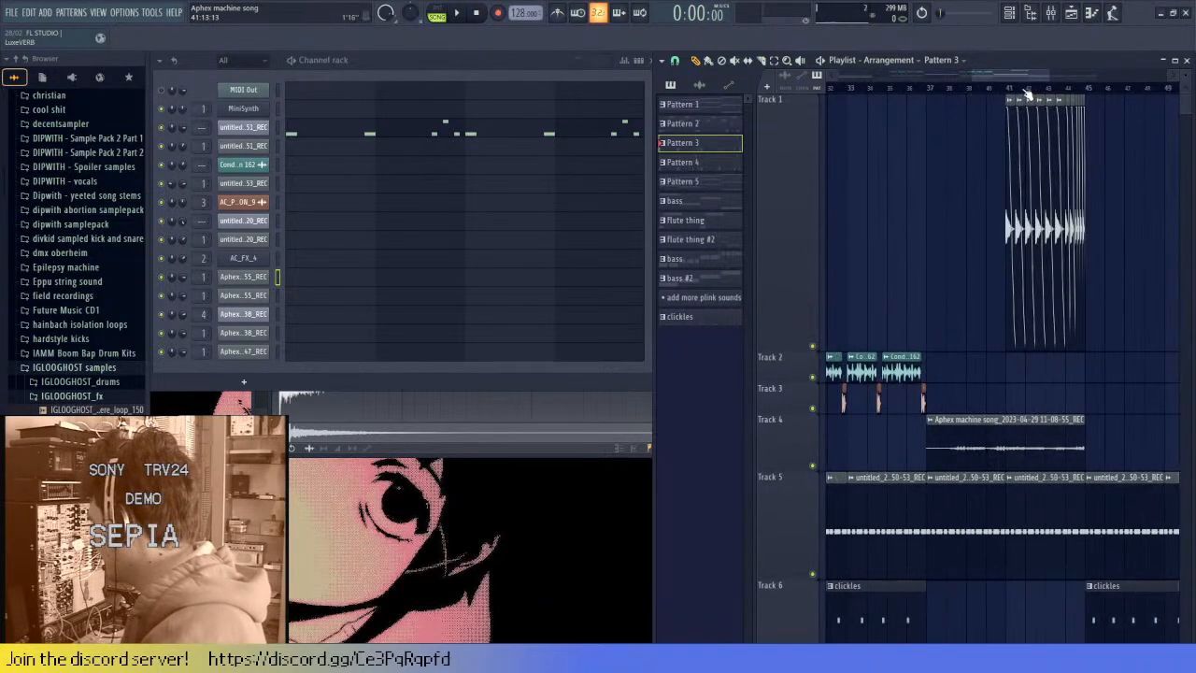
scroll(1026, 94, "up", 2)
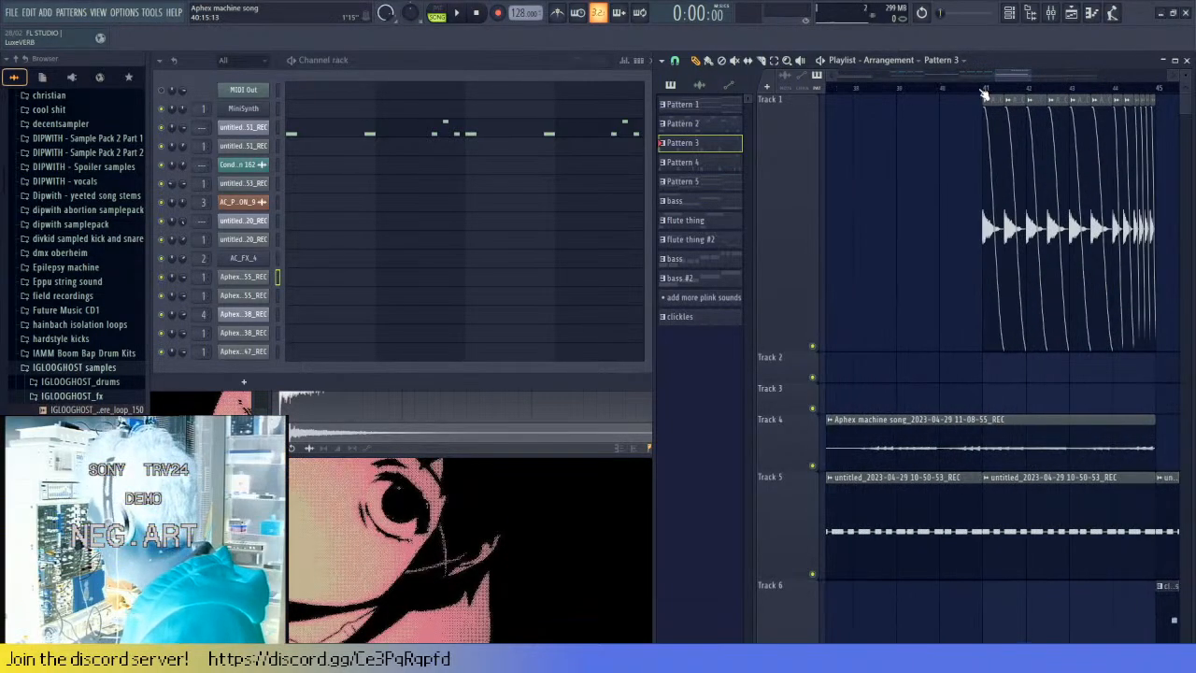
scroll(984, 93, "down", 2)
- Play the song from bar 41, where the stutter build-up on Track 1 begins
left_click(985, 90)
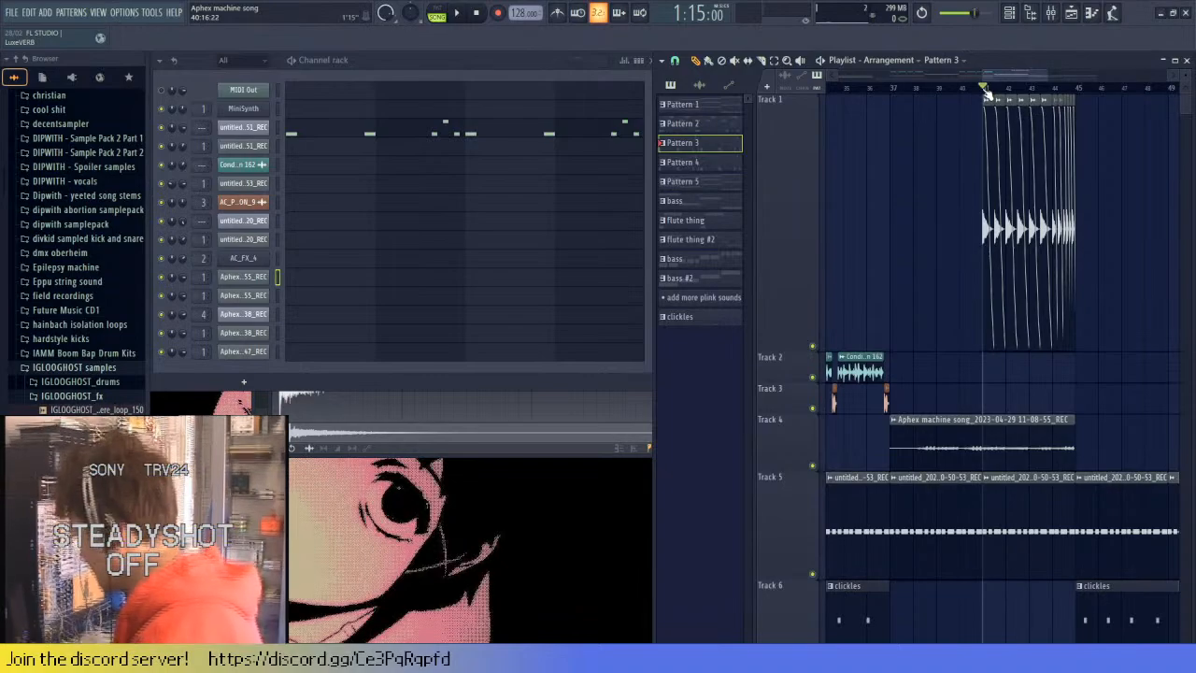
scroll(986, 93, "up", 3)
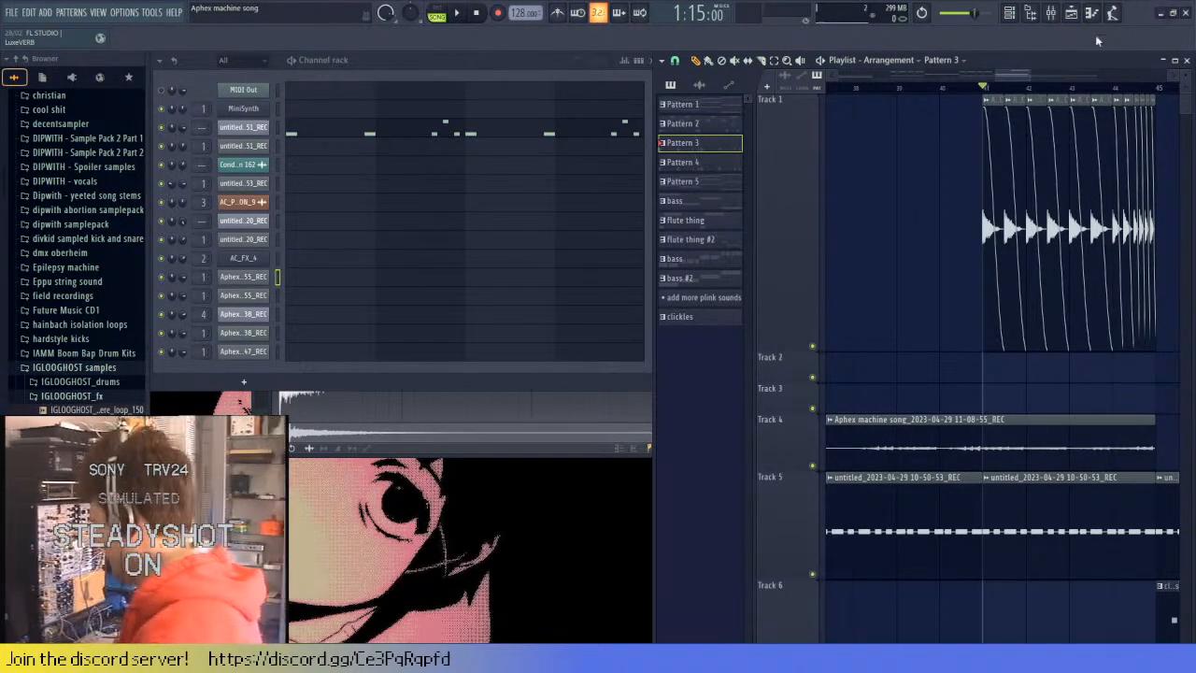
scroll(1015, 88, "down", 3)
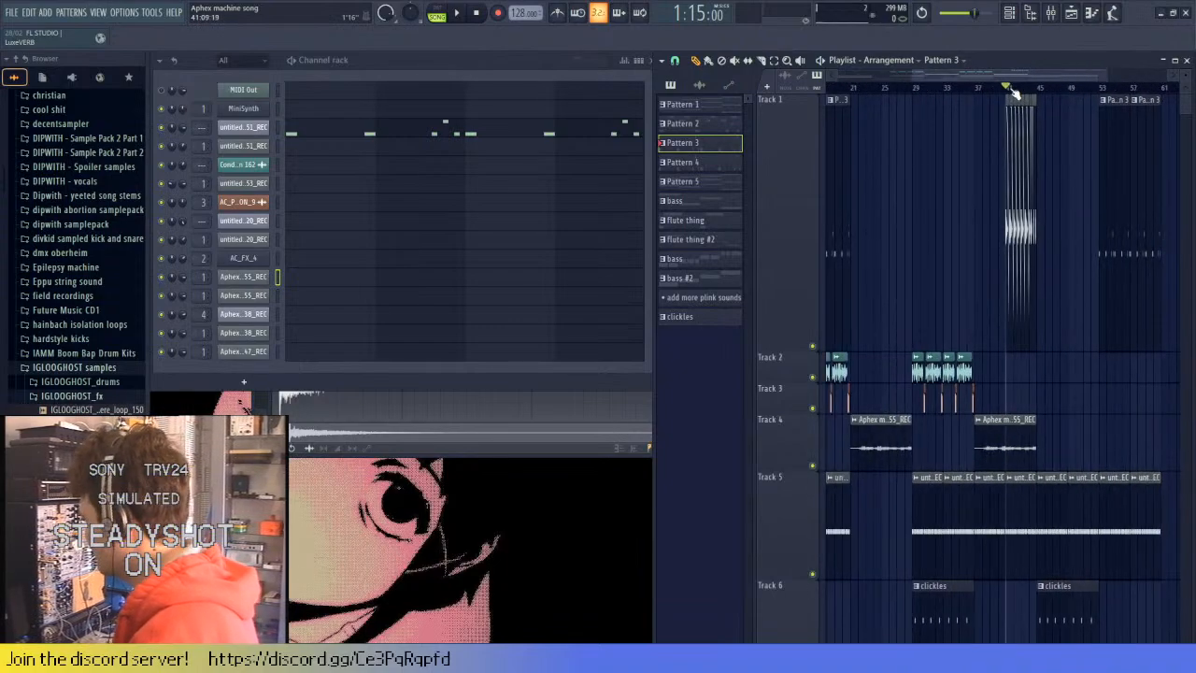
scroll(1015, 94, "up", 4)
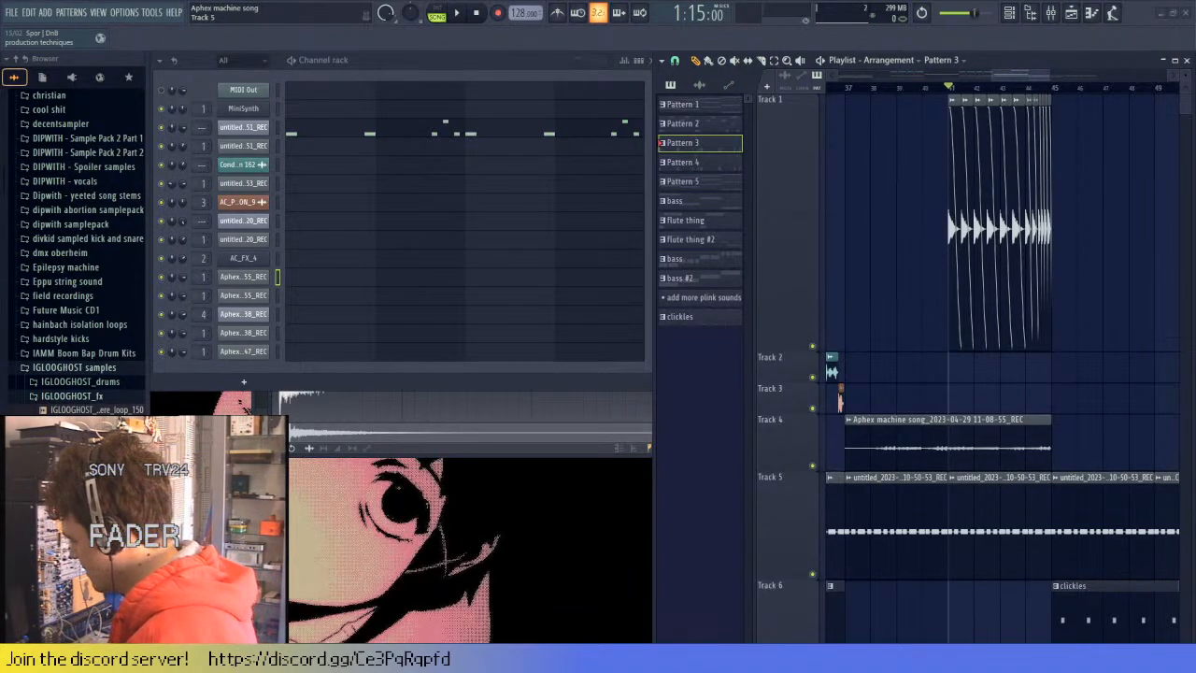
scroll(981, 87, "down", 2)
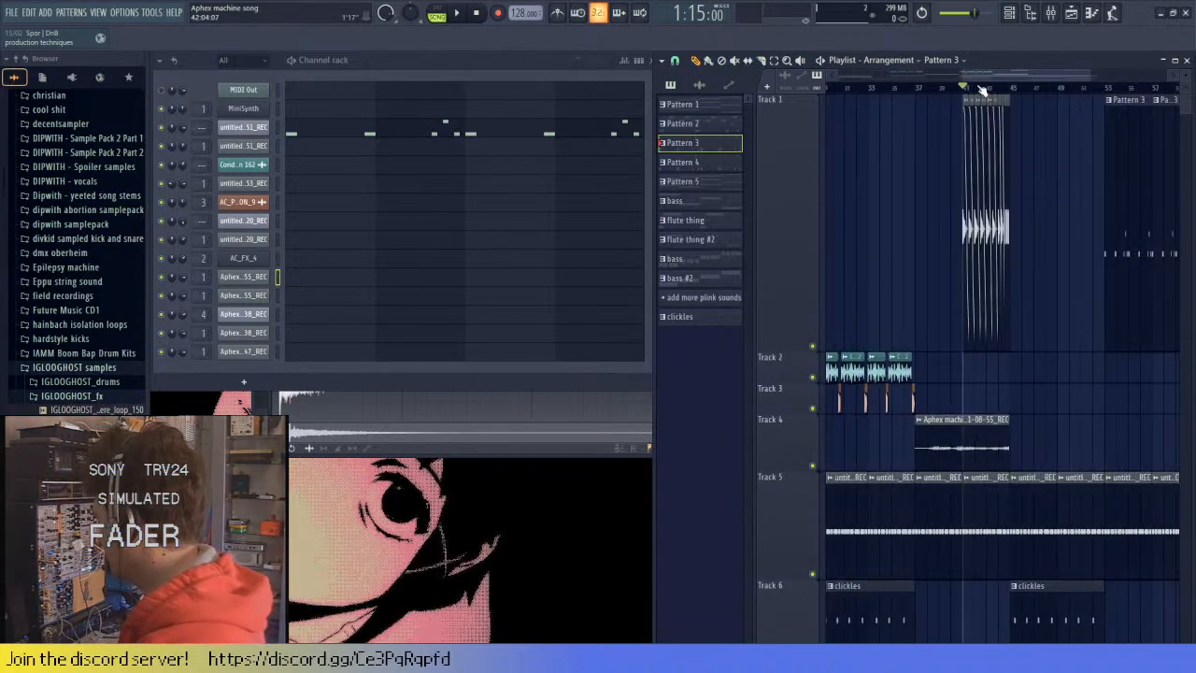
key("space")
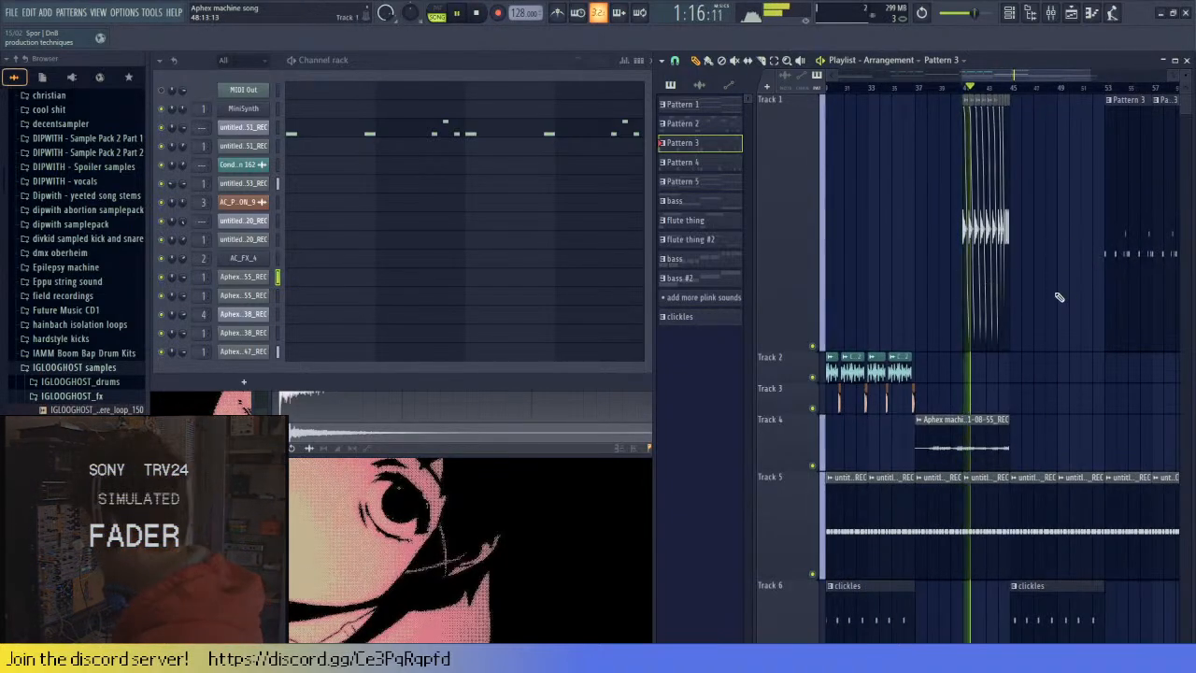
- Duplicate the Track 2 and Track 3 clips between bars 29 and 37, align the copies to start at bar 45, and listen
scroll(1055, 299, "down", 1)
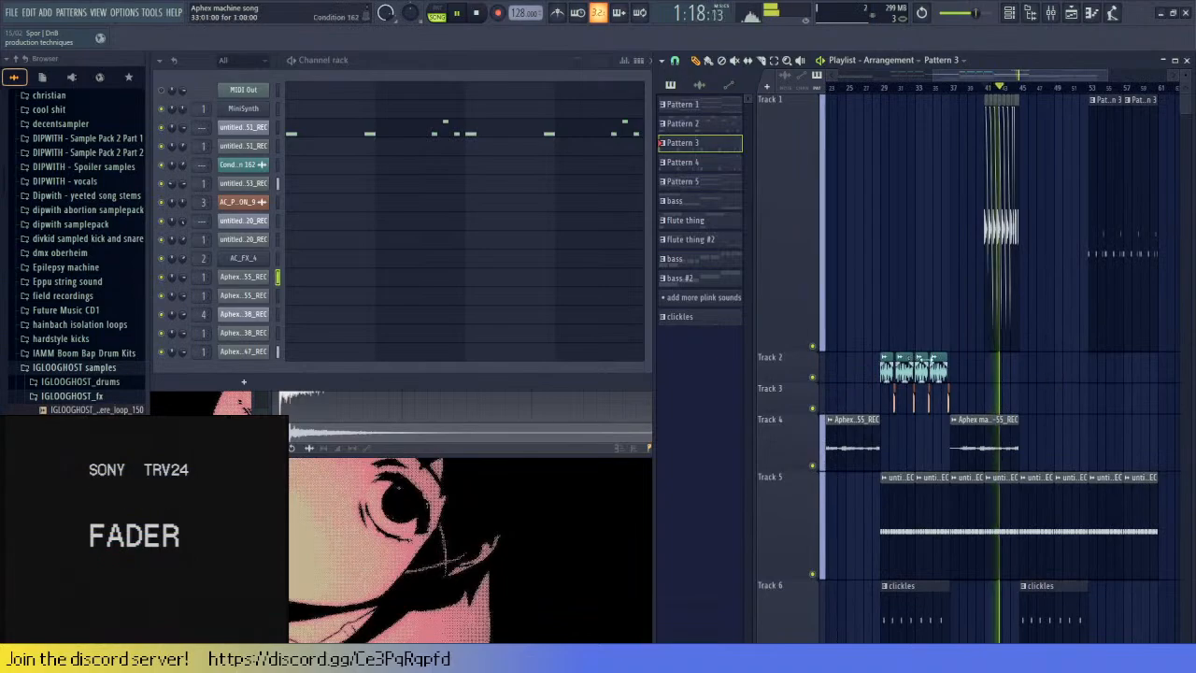
scroll(891, 374, "up", 1)
scroll(892, 374, "up", 1)
left_click_drag(1025, 359, 837, 383)
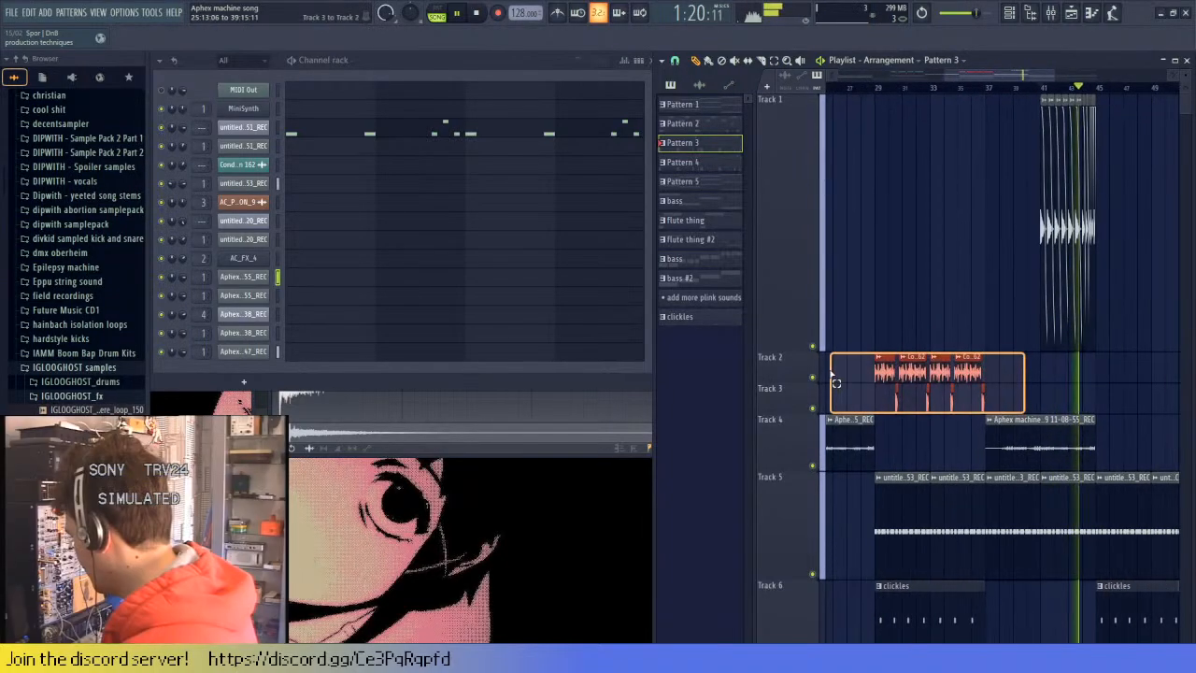
key("ctrl+b")
key("space")
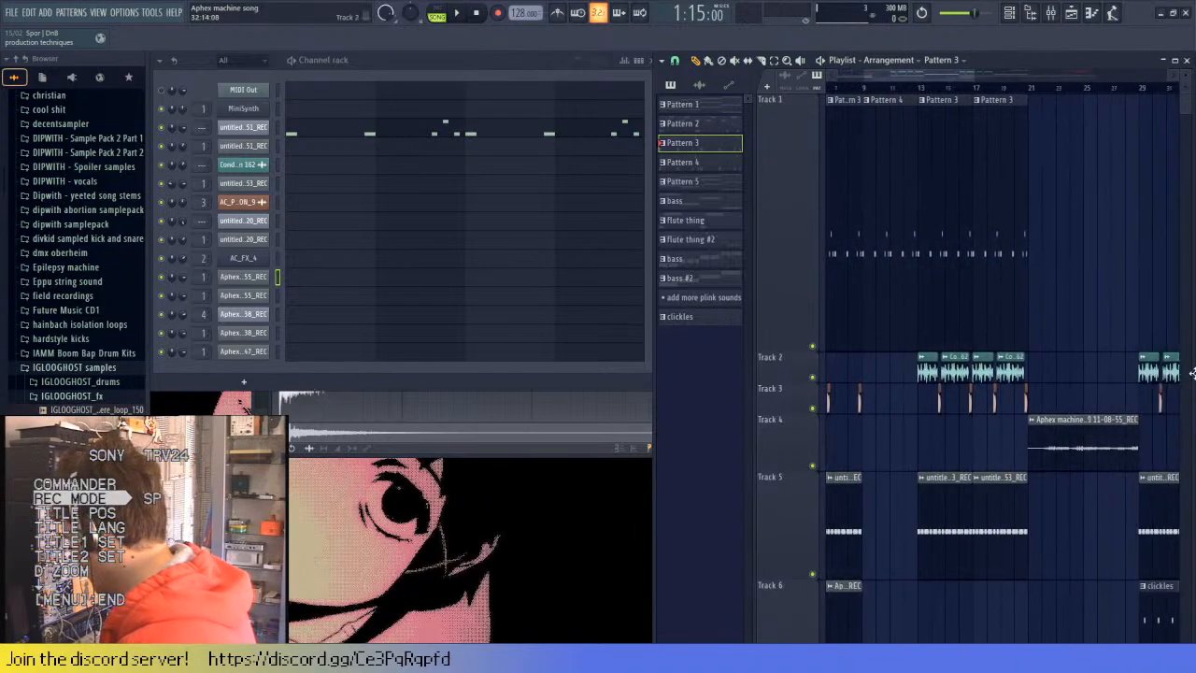
scroll(1103, 369, "right", 6)
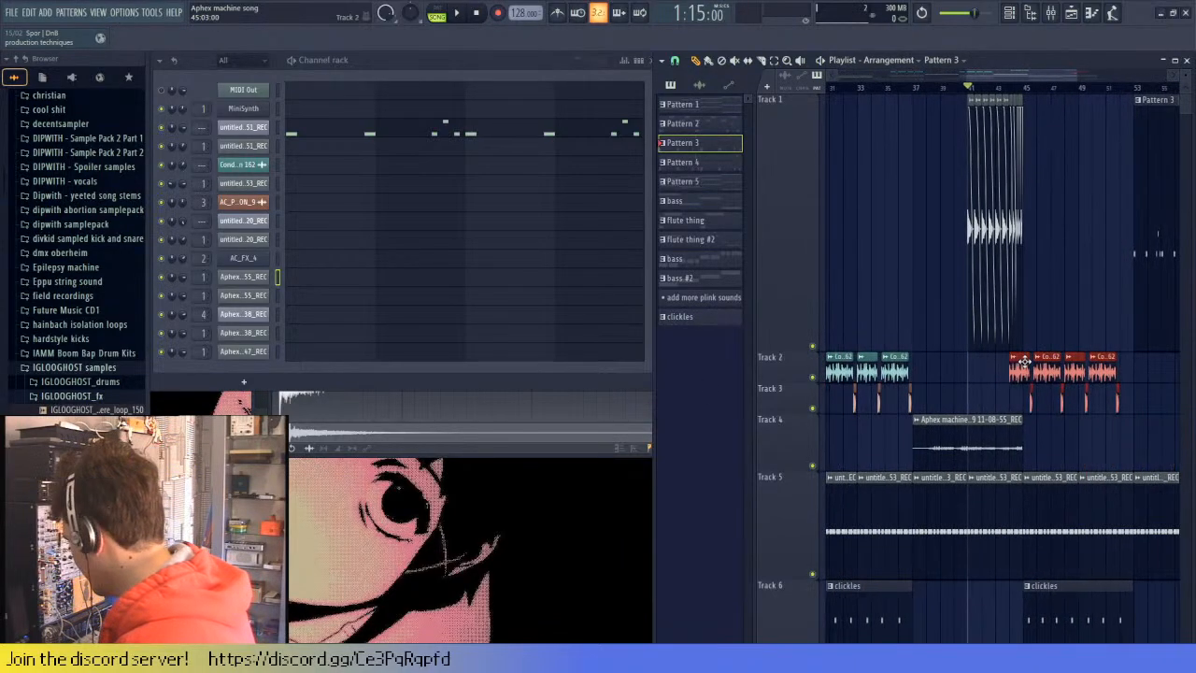
left_click_drag(1025, 361, 1040, 362)
key("space")
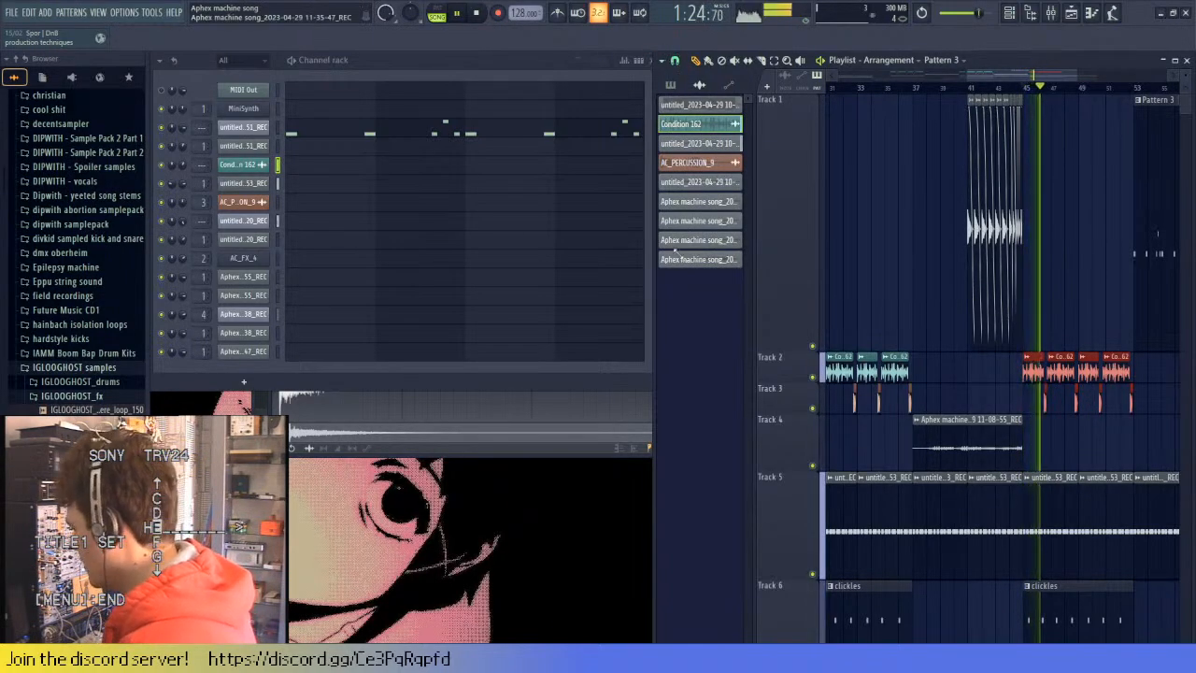
- Loop bars 45 to 53 and duplicate that section's Condition 162 and percussion clips so the copies start at bar 53
left_click_drag(1124, 87, 1027, 96)
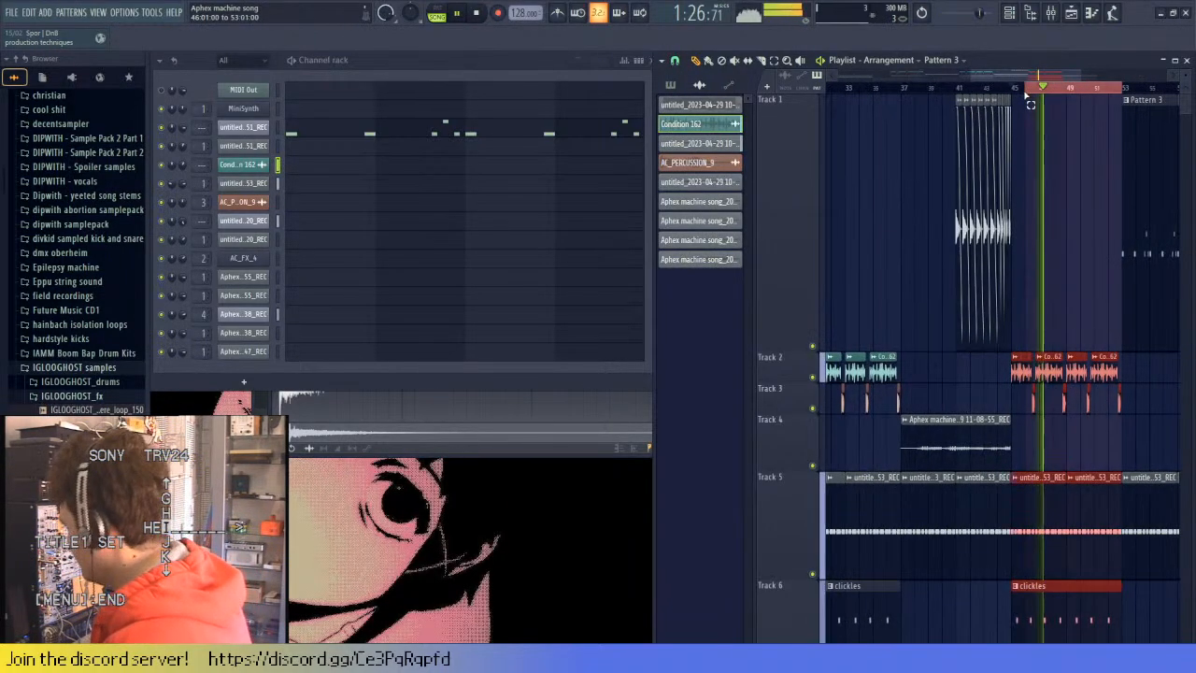
scroll(1028, 96, "down", 2)
left_click_drag(1055, 347, 919, 374)
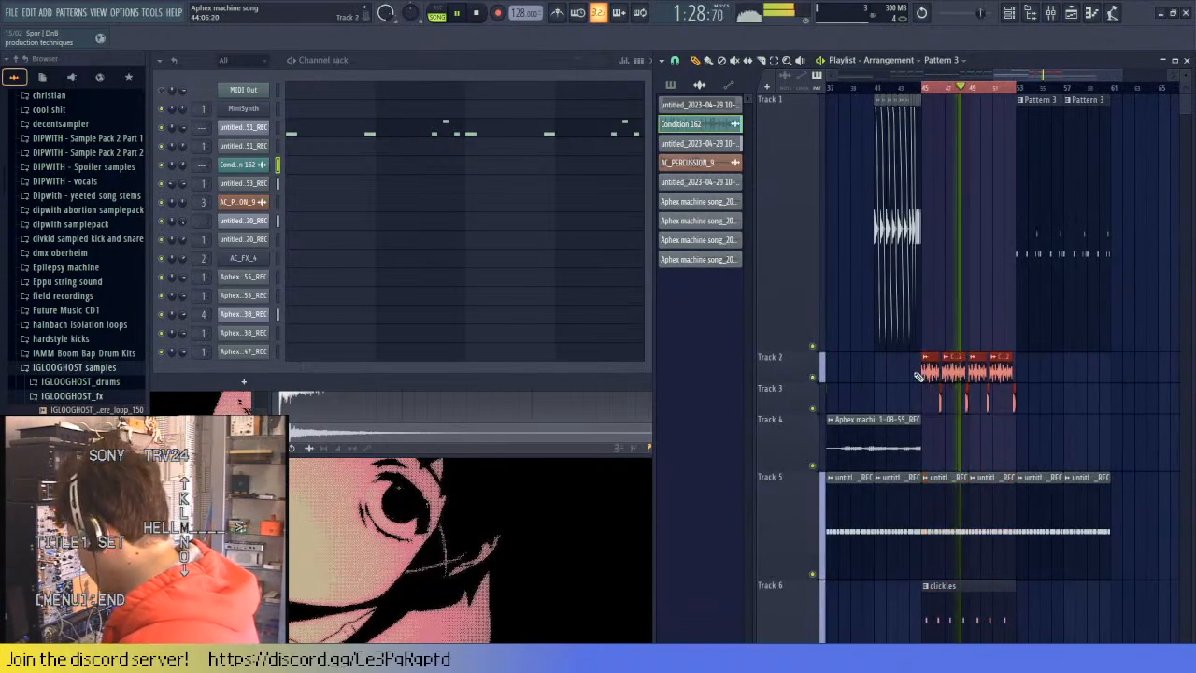
key("ctrl+b")
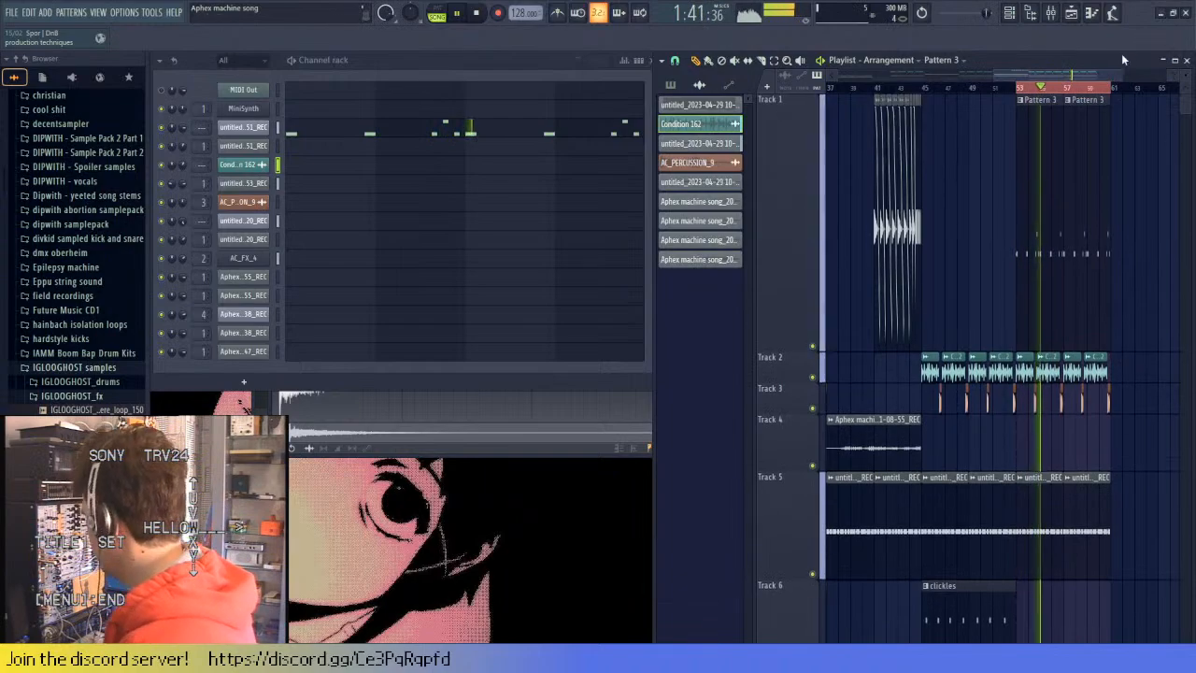
- Check all tracks between bars 53 and 61 during playback, and stop the song
scroll(1122, 87, "up", 2)
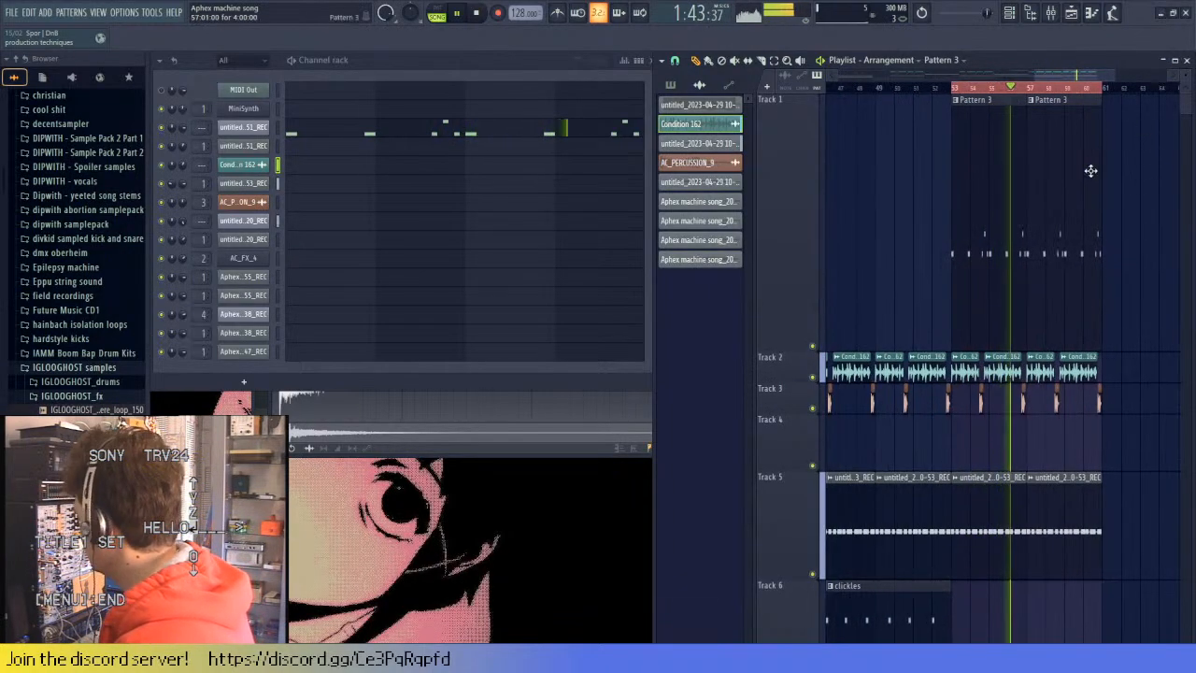
scroll(1091, 233, "down", 5)
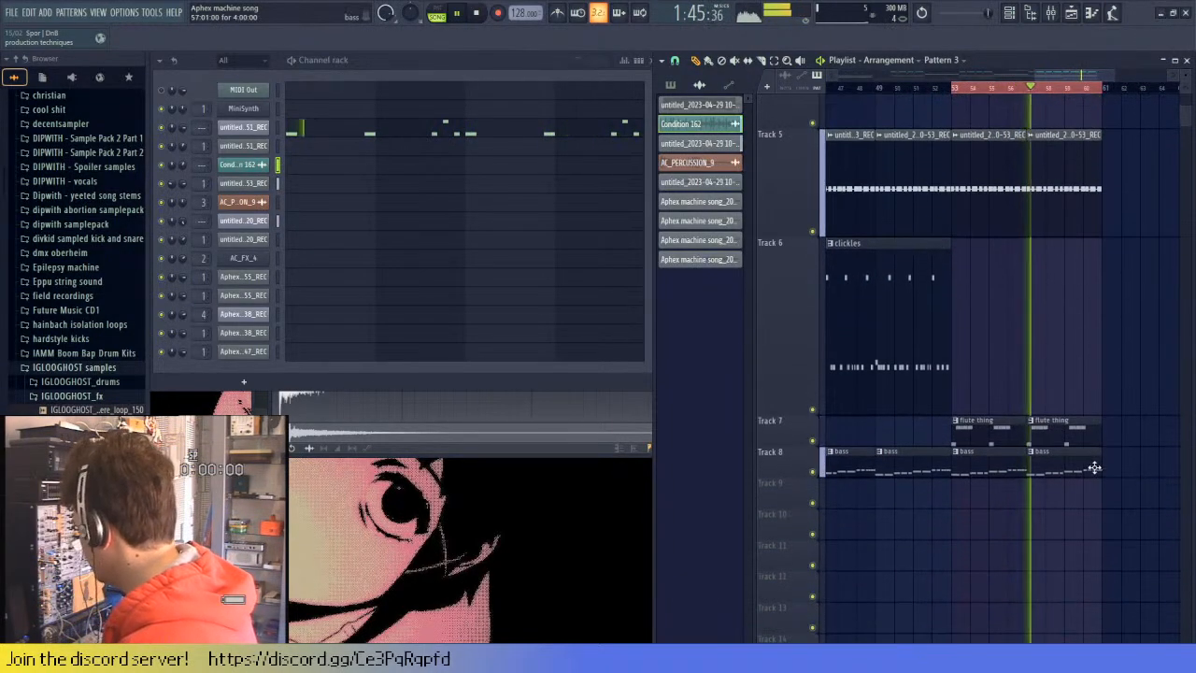
scroll(1091, 467, "up", 5)
scroll(1087, 473, "up", 2)
key("space")
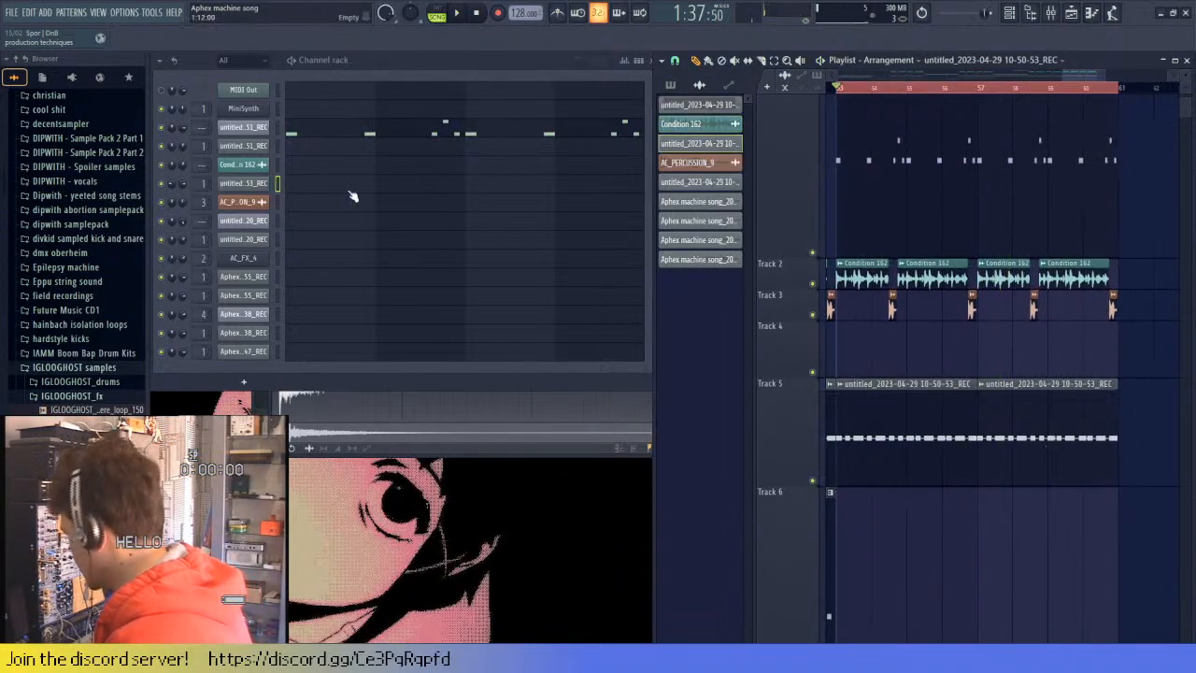
left_click(290, 283)
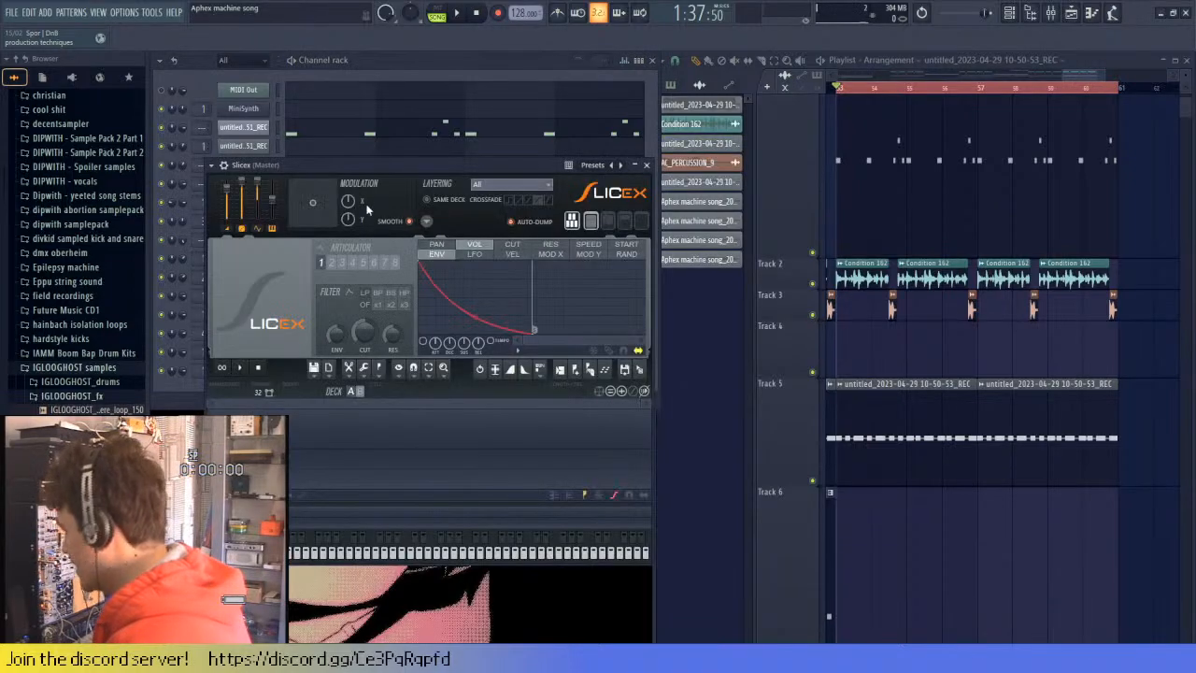
left_click_drag(402, 159, 480, 314)
left_click(243, 202)
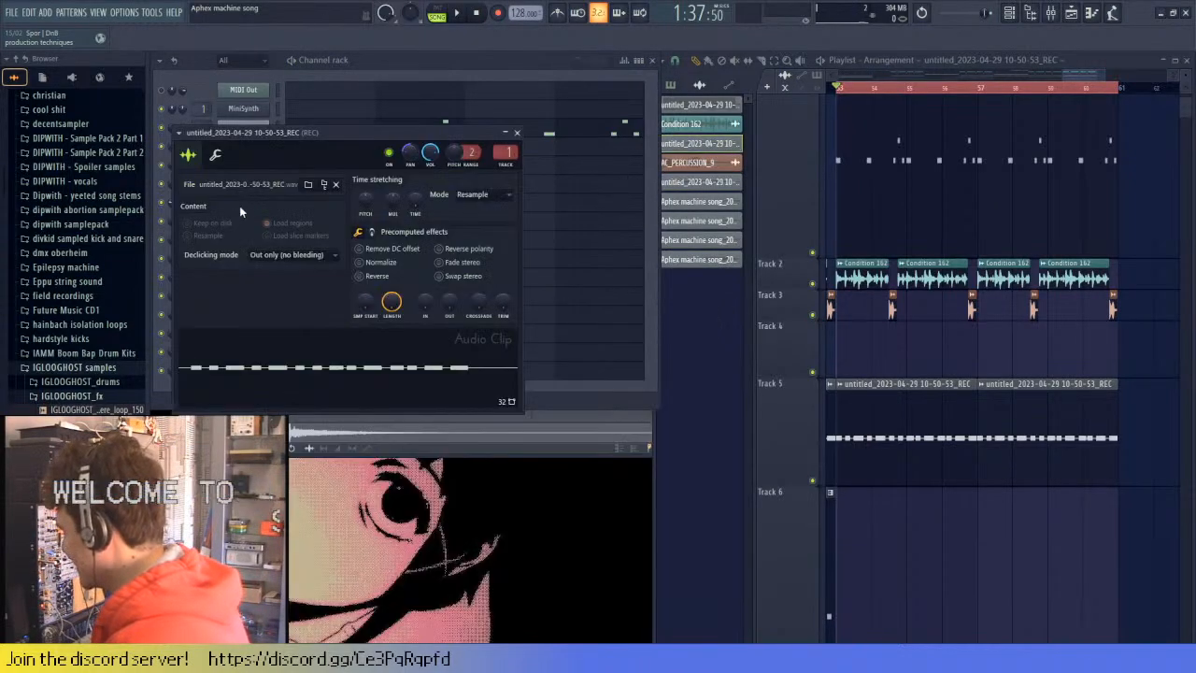
left_click_drag(351, 82, 625, 258)
left_click_drag(612, 493, 263, 186)
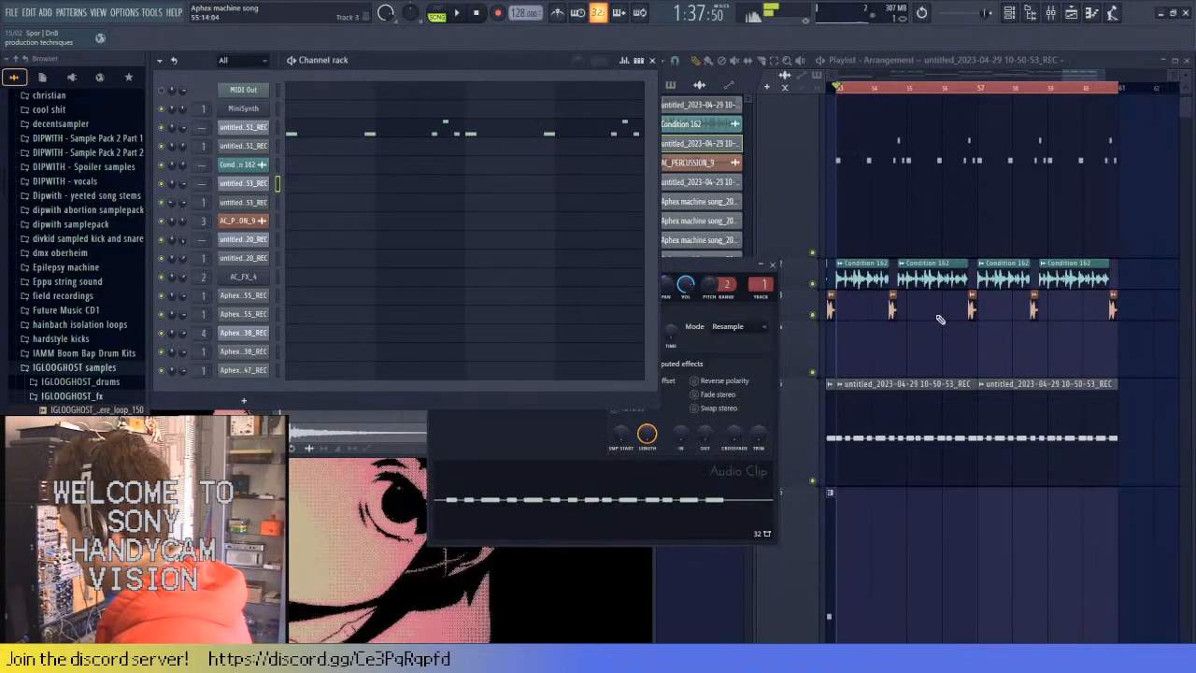
- Create a new empty pattern named "sliced up melody"
scroll(1047, 374, "down", 3)
scroll(1046, 379, "down", 3)
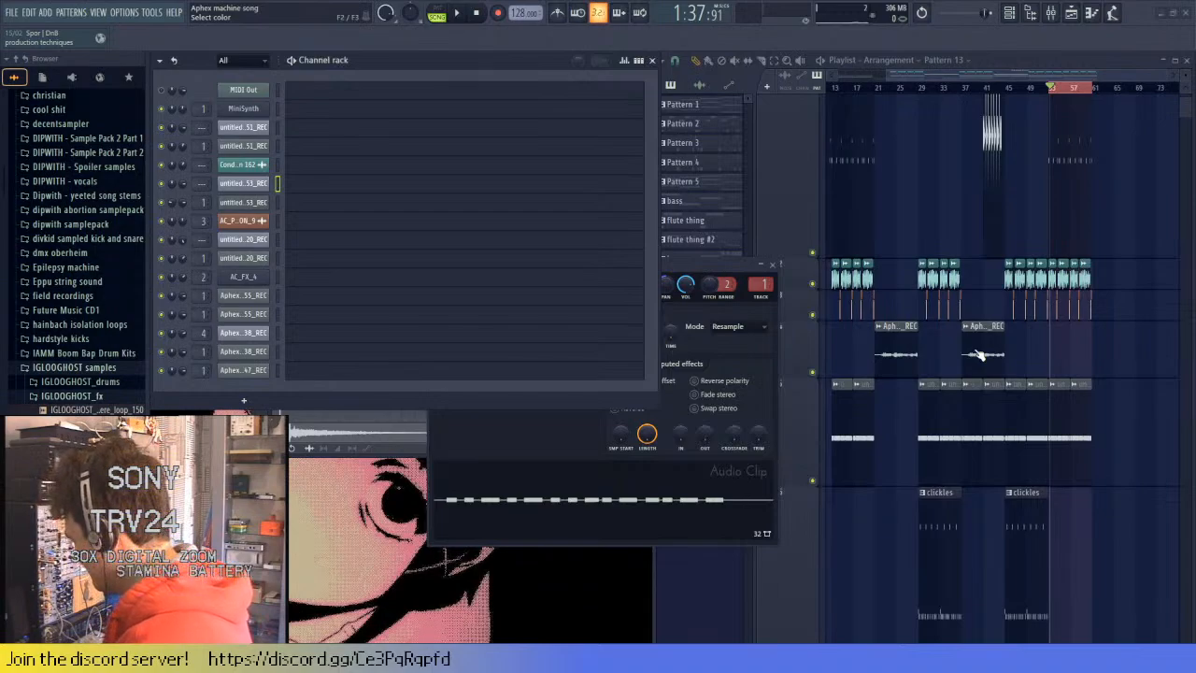
left_click(1043, 283)
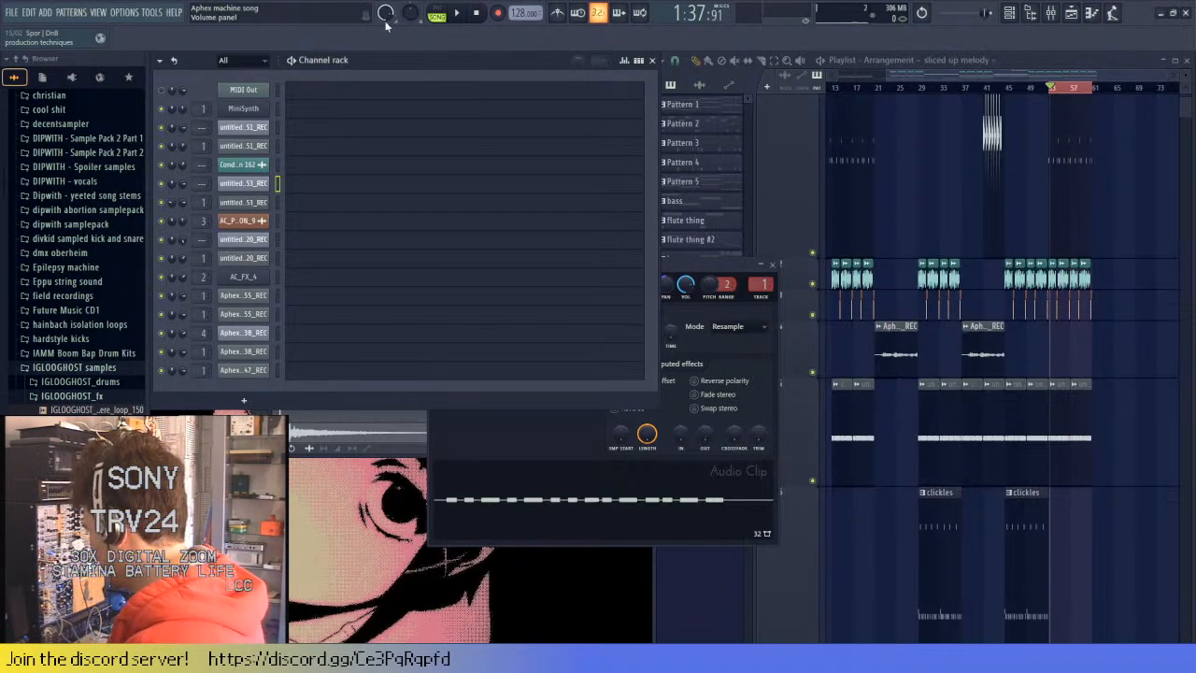
- Clear the time selection at bar 53, play briefly from the song's start, and set the loop range to bars 1 to 9
scroll(1044, 299, "up", 5)
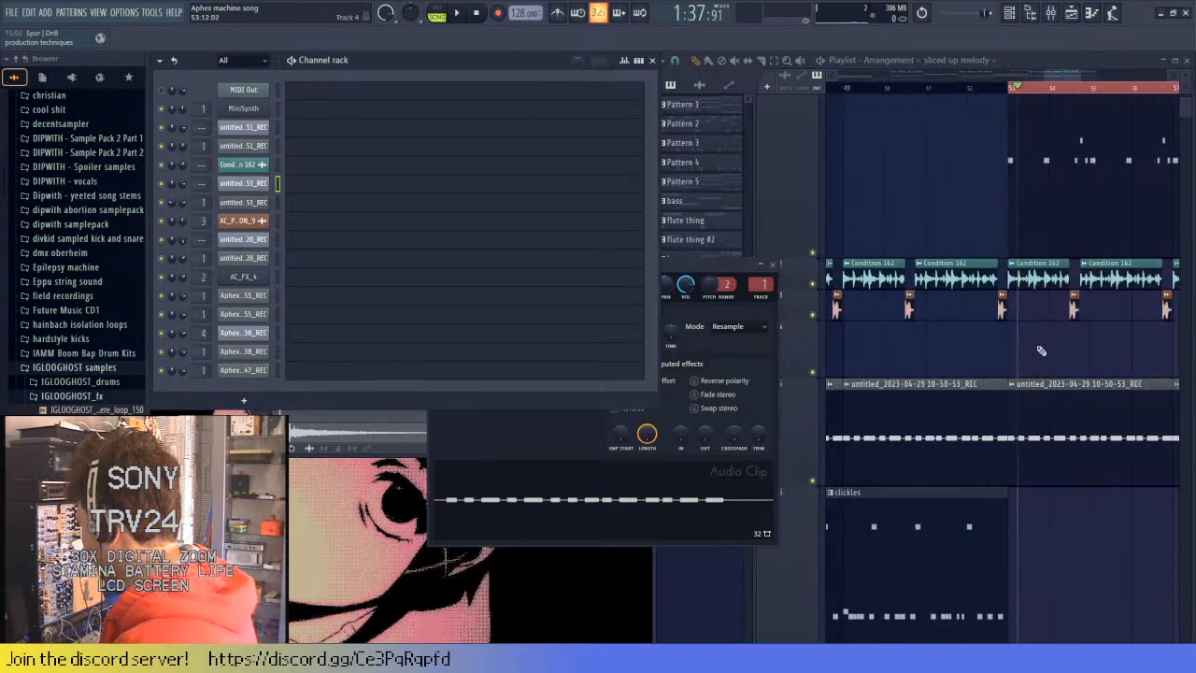
left_click(966, 97)
scroll(968, 93, "down", 2)
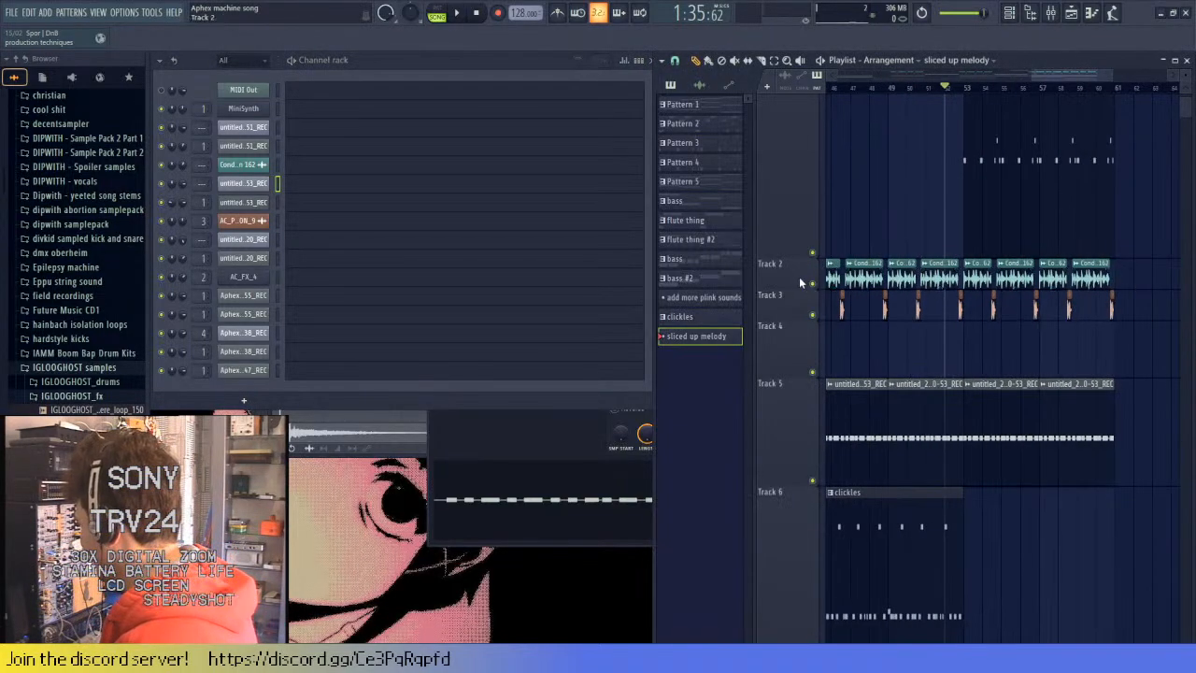
scroll(867, 95, "down", 4)
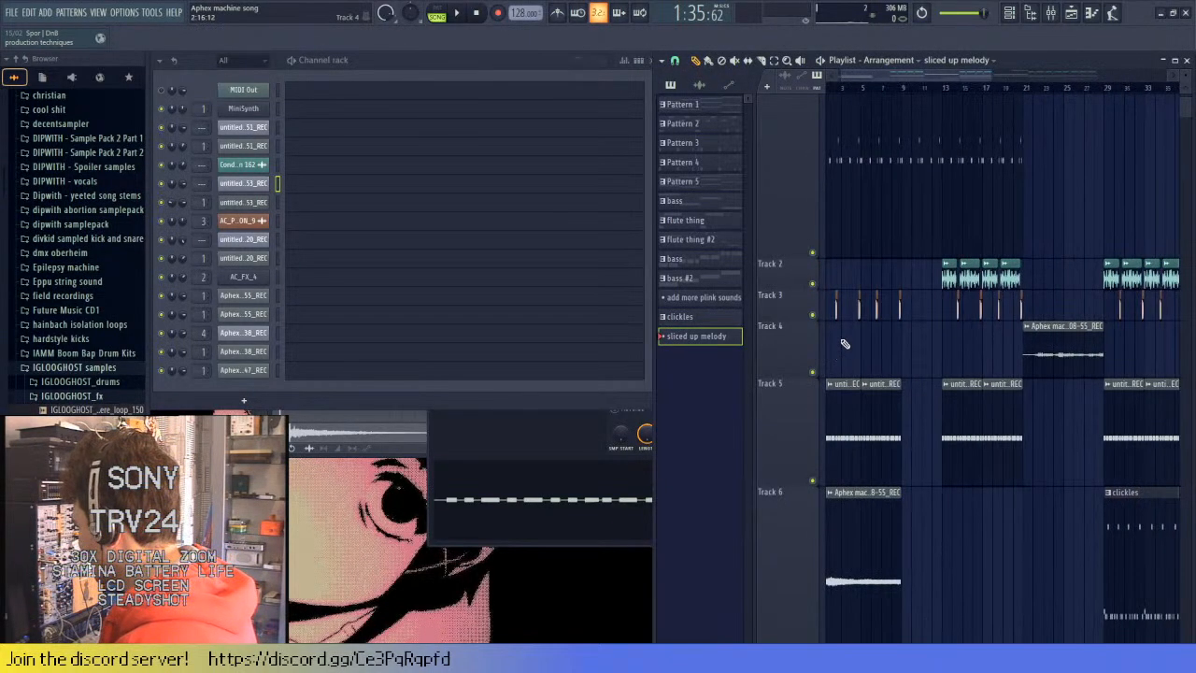
scroll(962, 313, "up", 2)
scroll(867, 96, "up", 1)
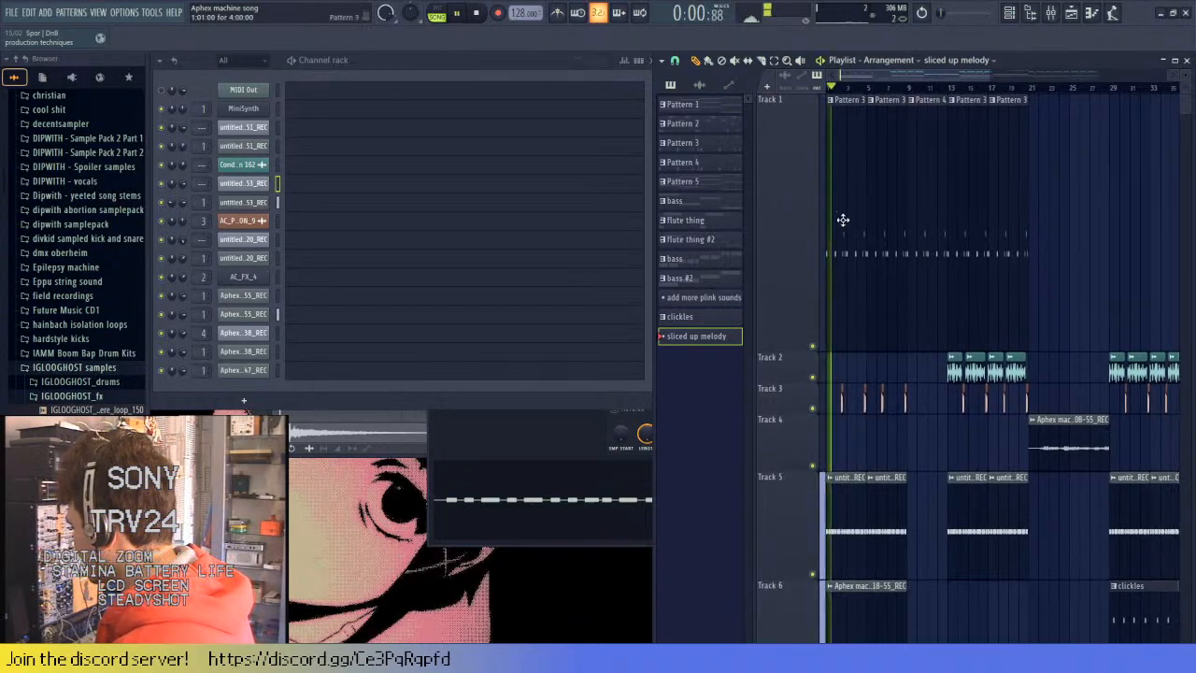
scroll(880, 97, "up", 2)
scroll(906, 224, "down", 2)
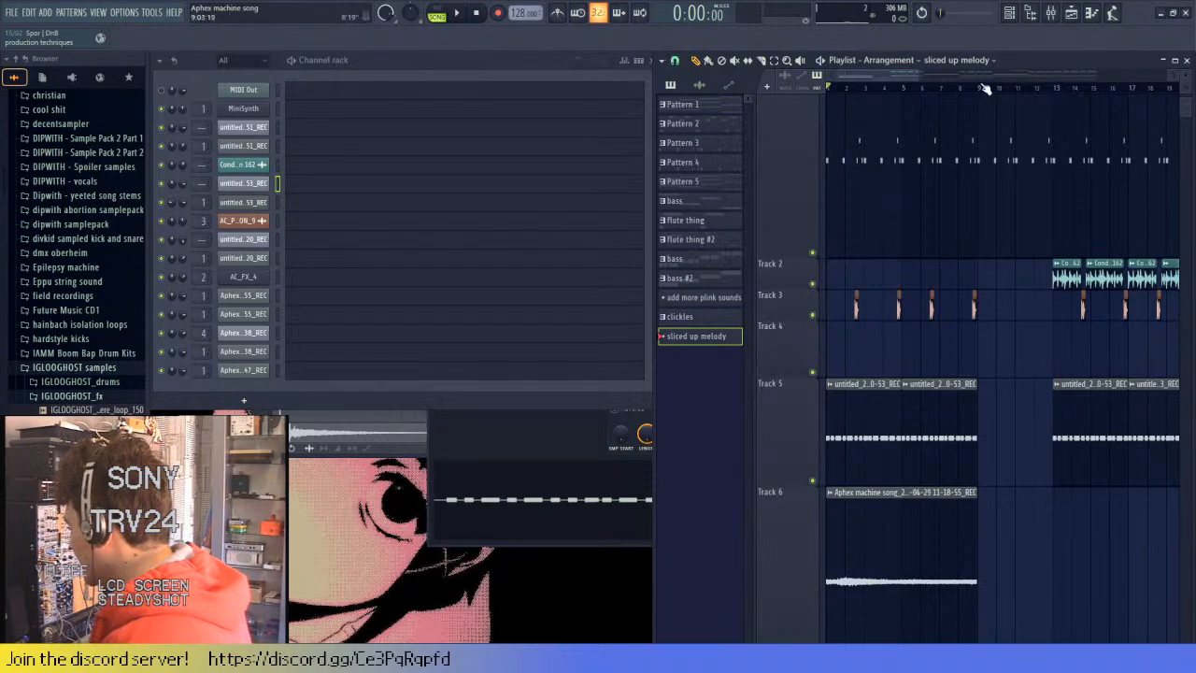
left_click_drag(981, 86, 578, 85)
left_click(1004, 380)
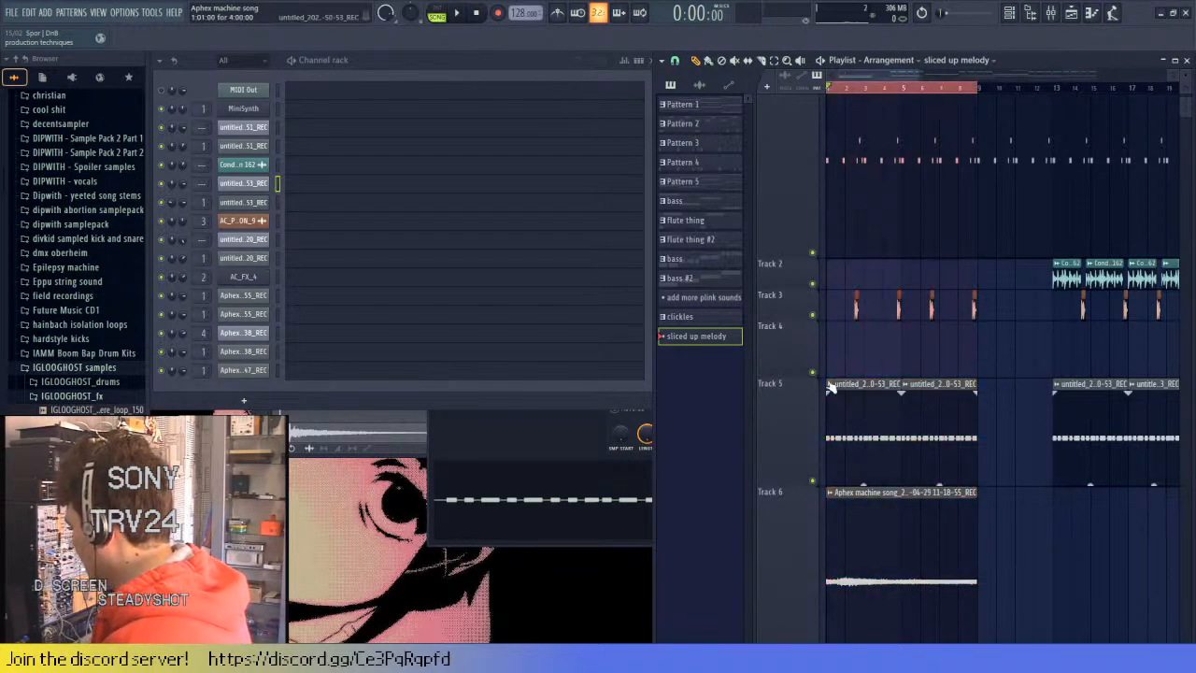
- Route the recording and percussion sampler channels still sharing insert 1 to separate mixer inserts 2 and 5 through 10
left_click(833, 384)
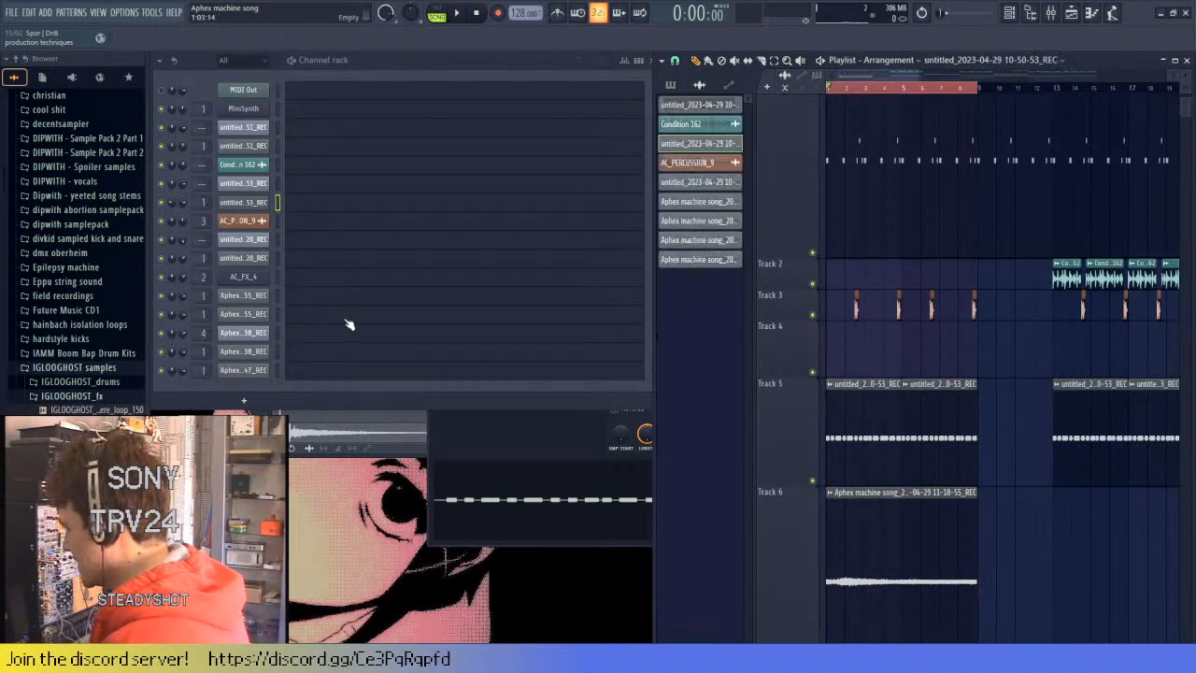
left_click(1052, 13)
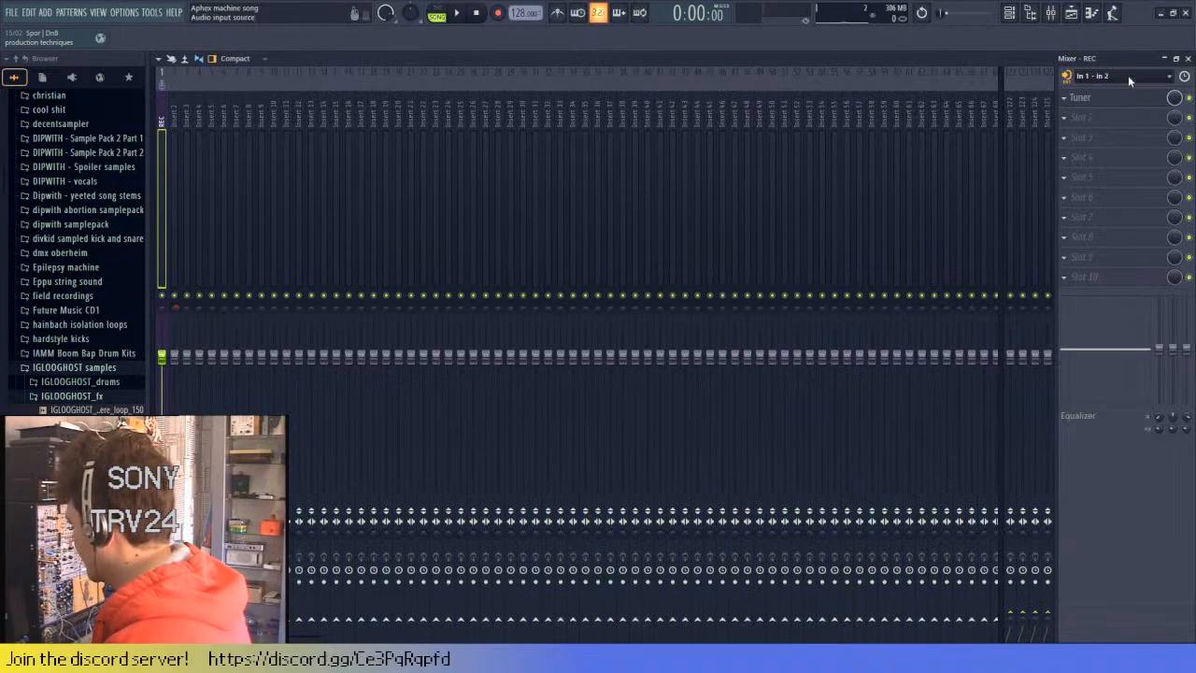
left_click(1188, 58)
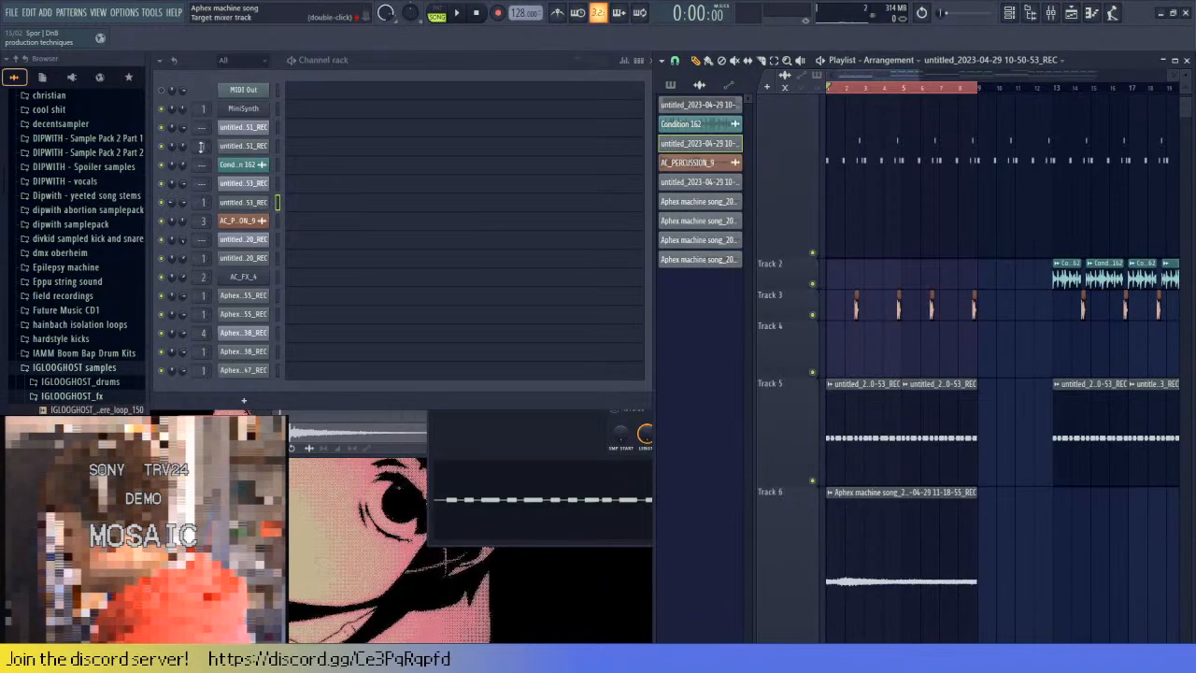
scroll(206, 145, "up", 1)
scroll(203, 202, "up", 1)
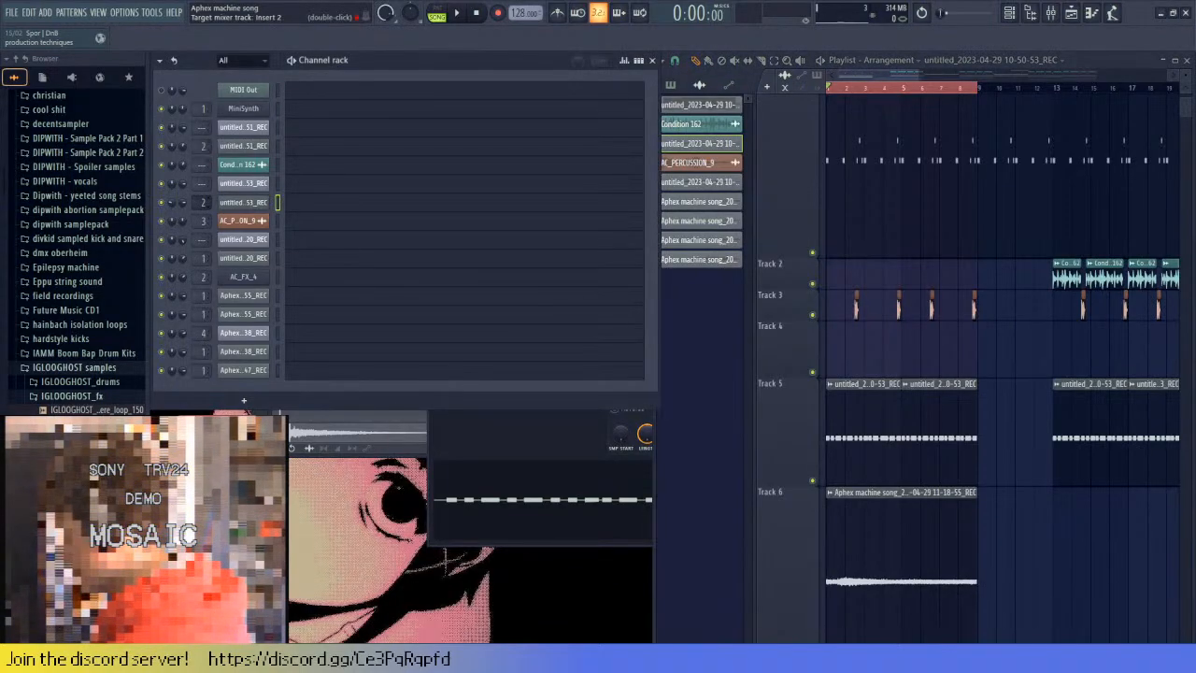
scroll(203, 202, "up", 2)
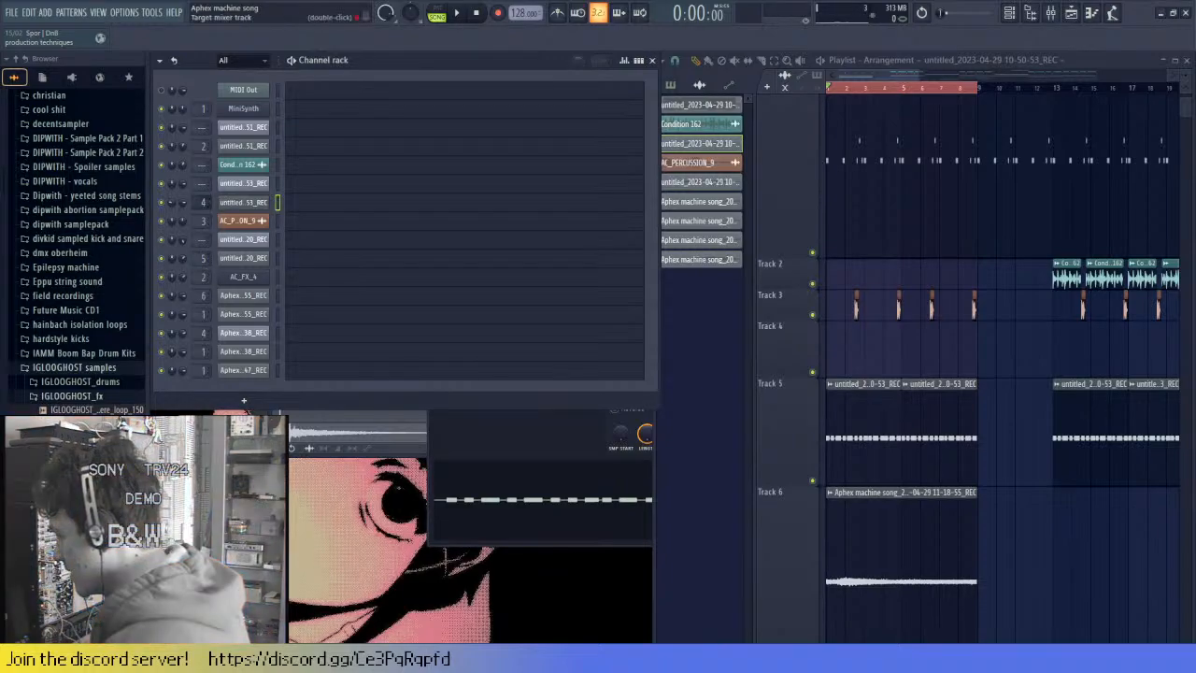
scroll(204, 314, "up", 2)
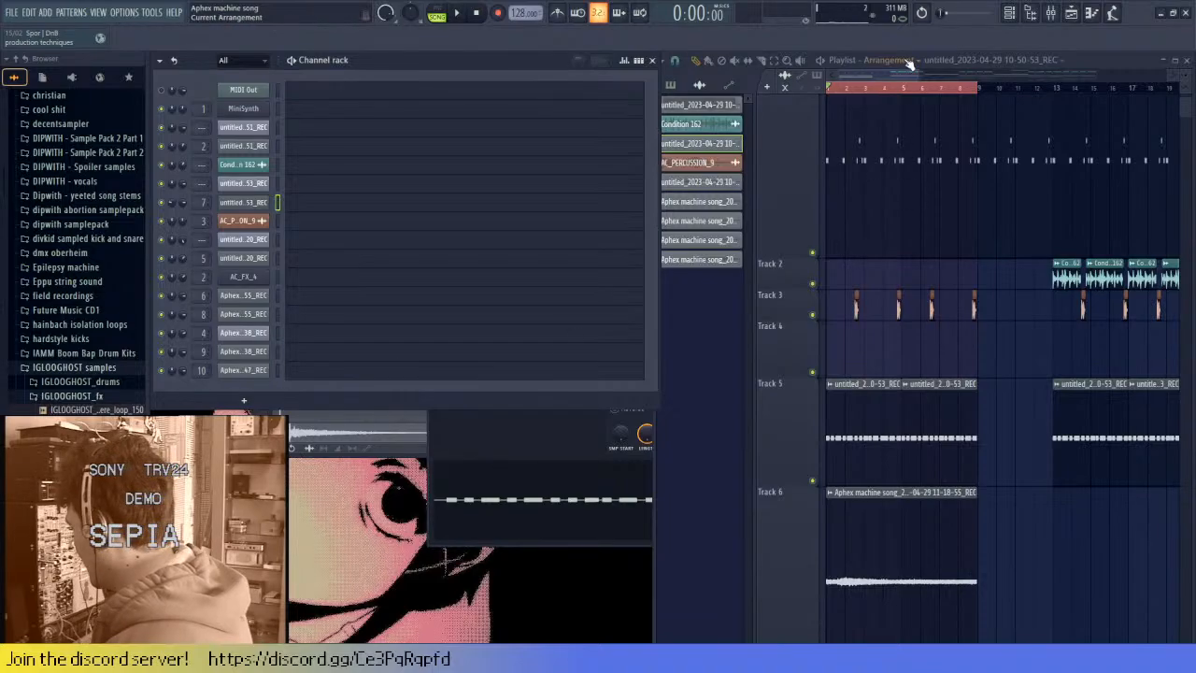
- Play the song's opening briefly without the time selection, and select bars 1 to 9 again
left_click(726, 87)
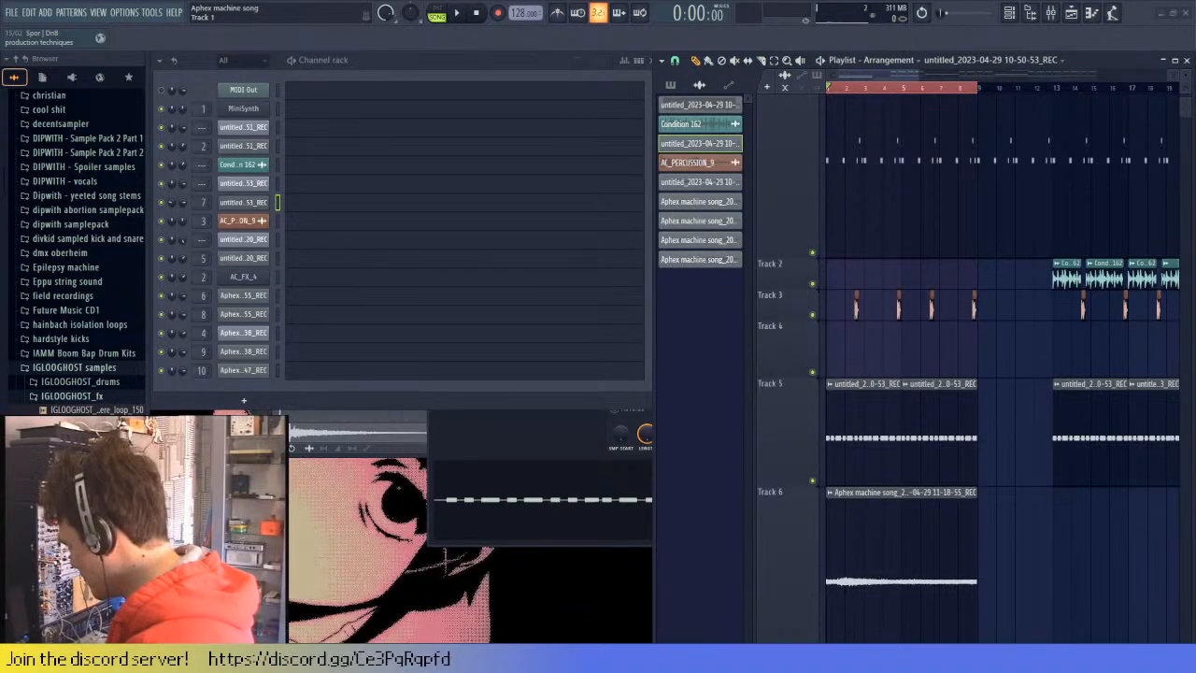
left_click(837, 89)
key("space")
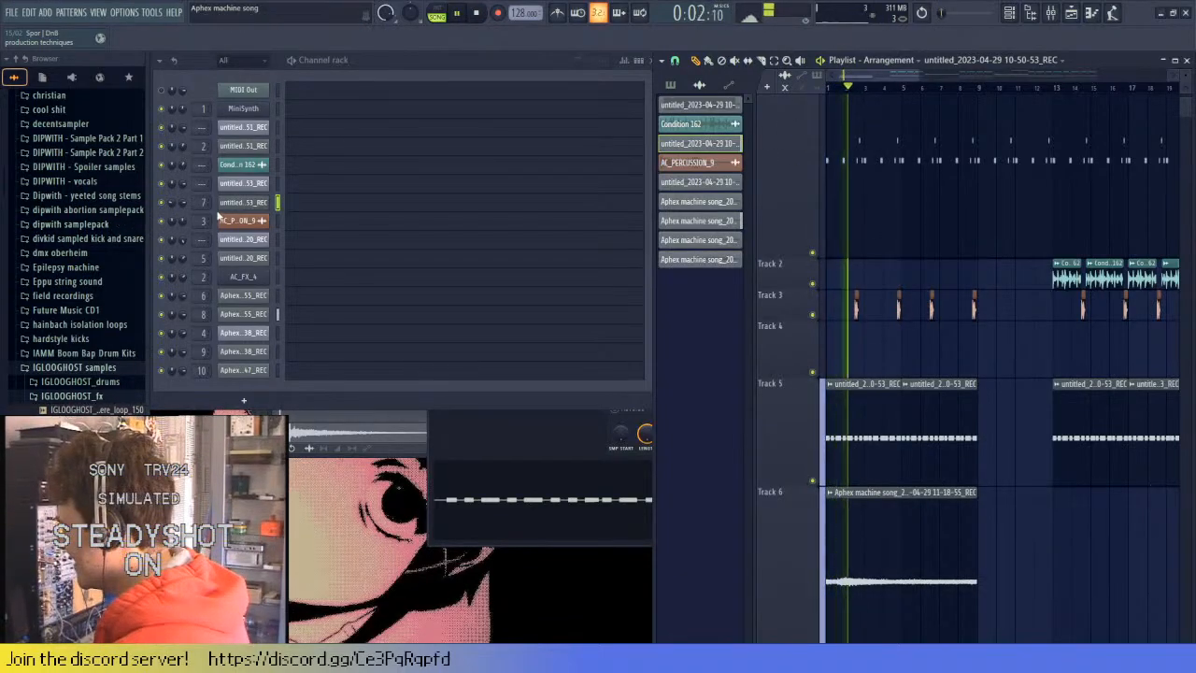
key("space")
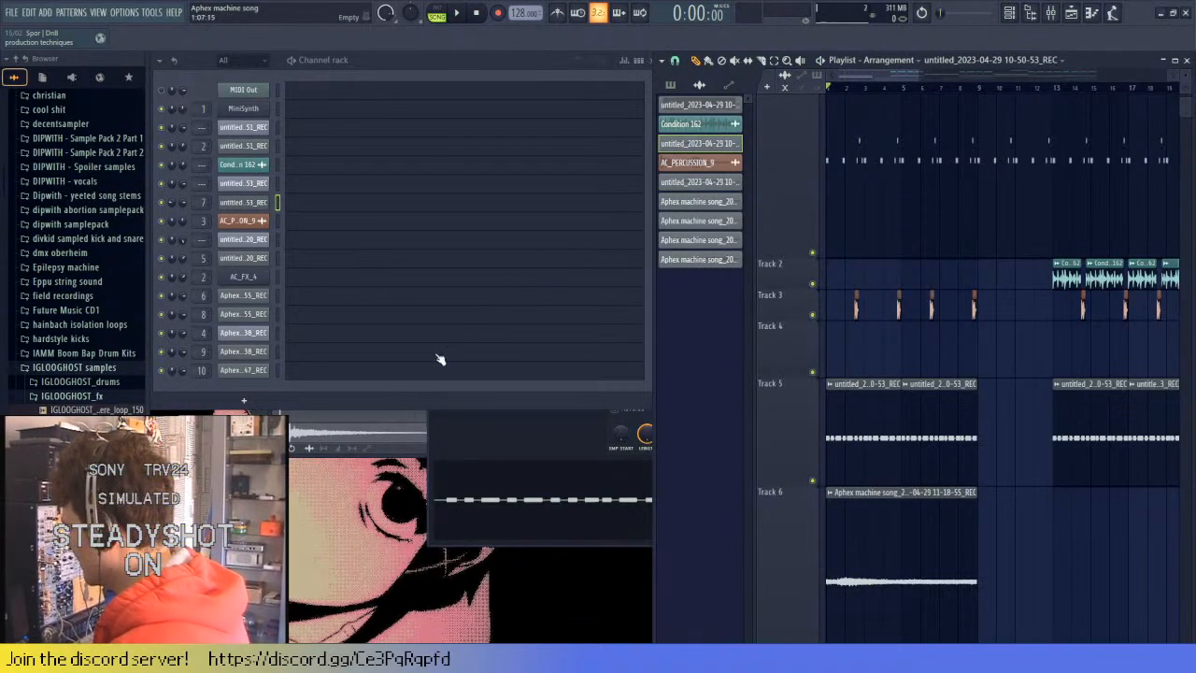
left_click(406, 399)
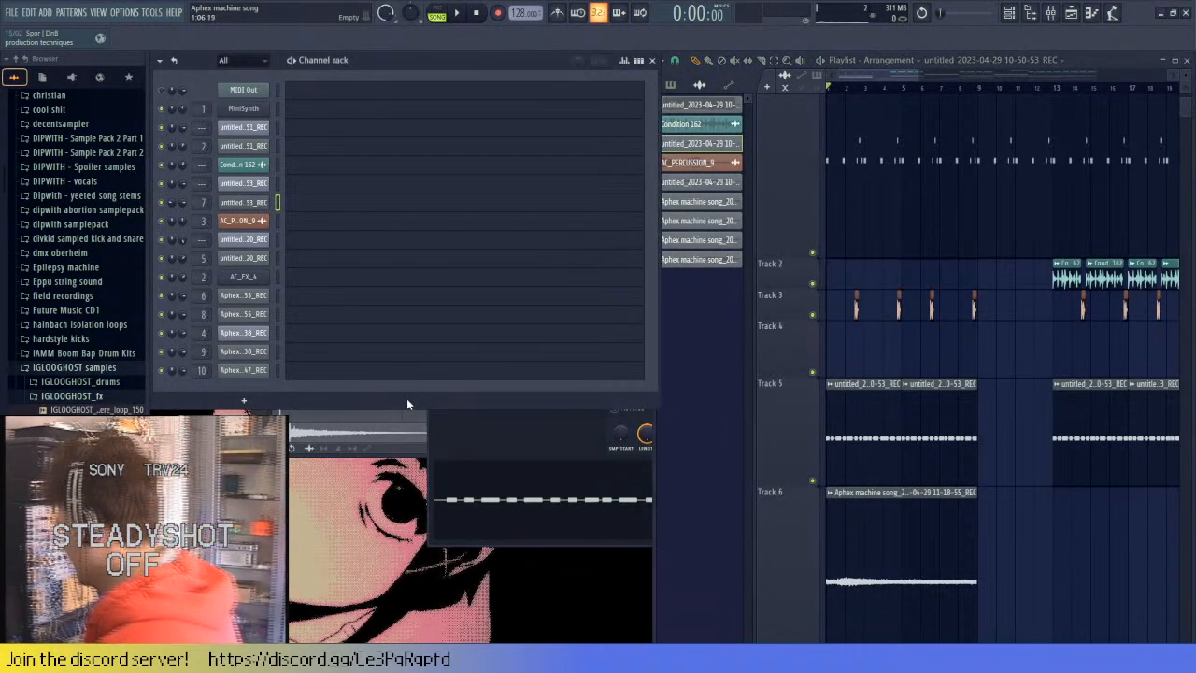
left_click(841, 408)
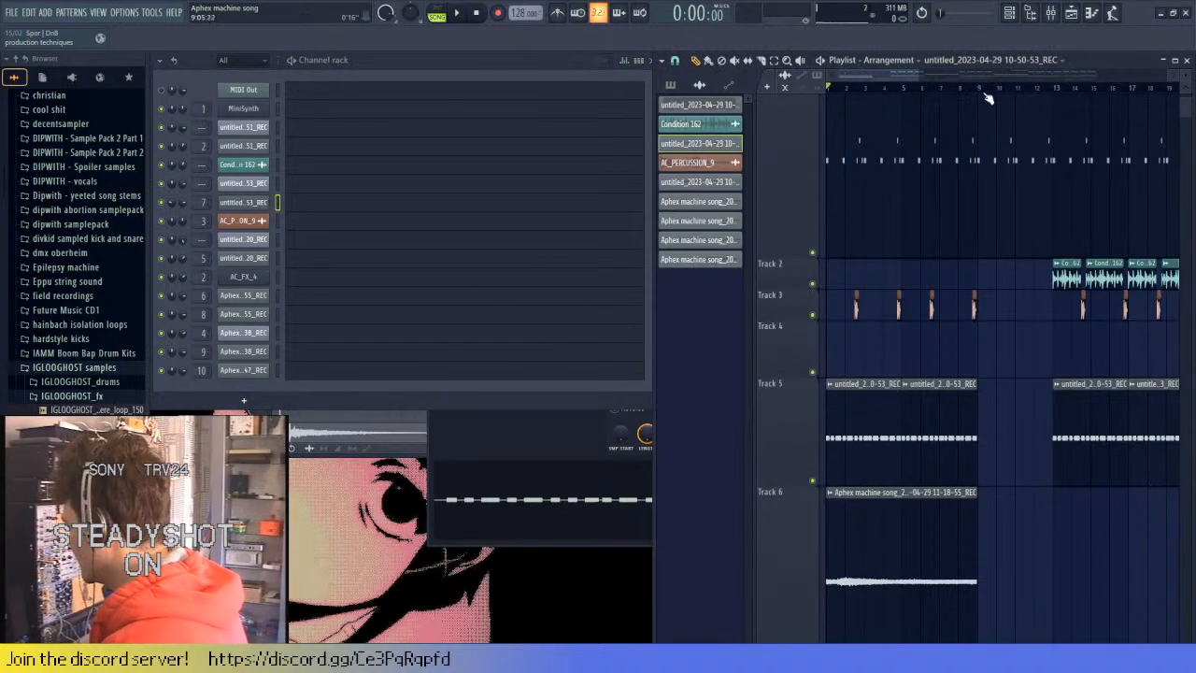
left_click_drag(987, 98, 608, 106)
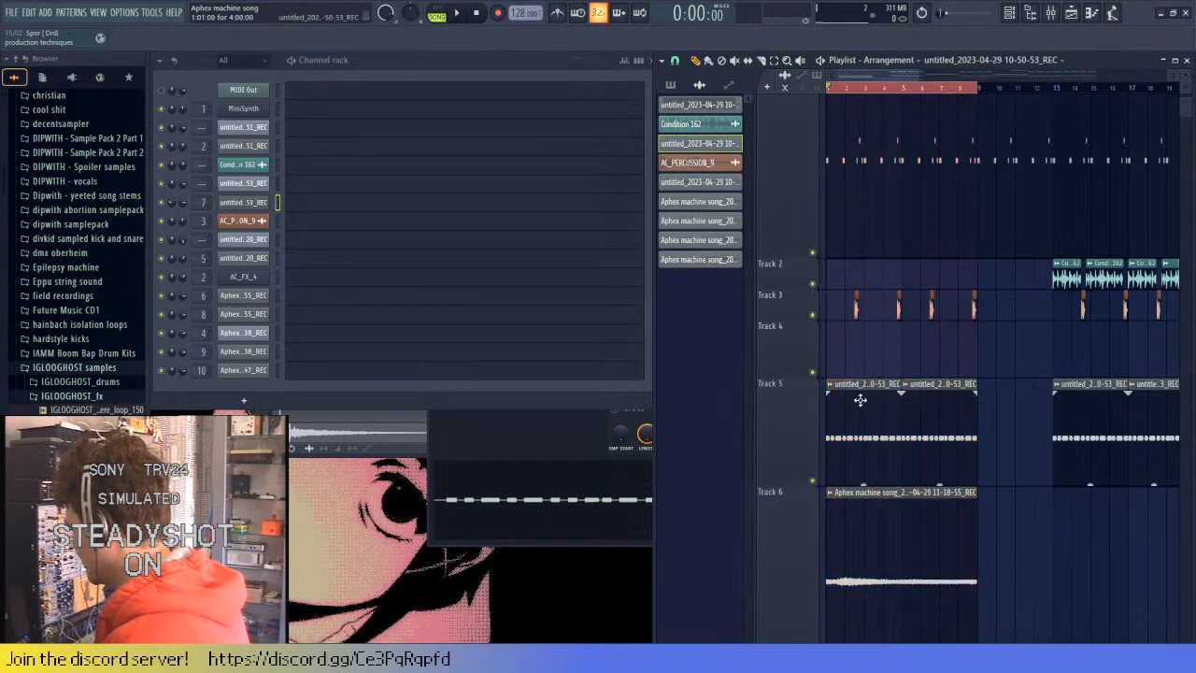
- Find the Track 5 recording's mixer insert during playback and add Fruity Parametric EQ 2 to insert 7
left_click(1050, 13)
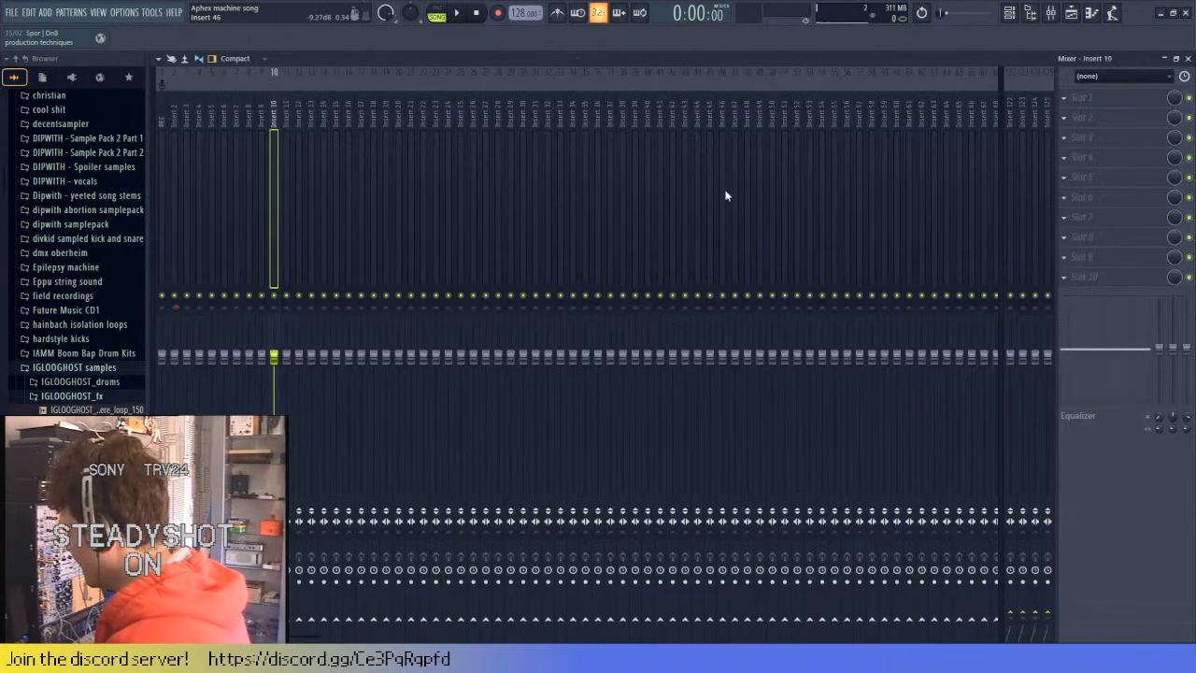
key("space")
left_click(236, 228)
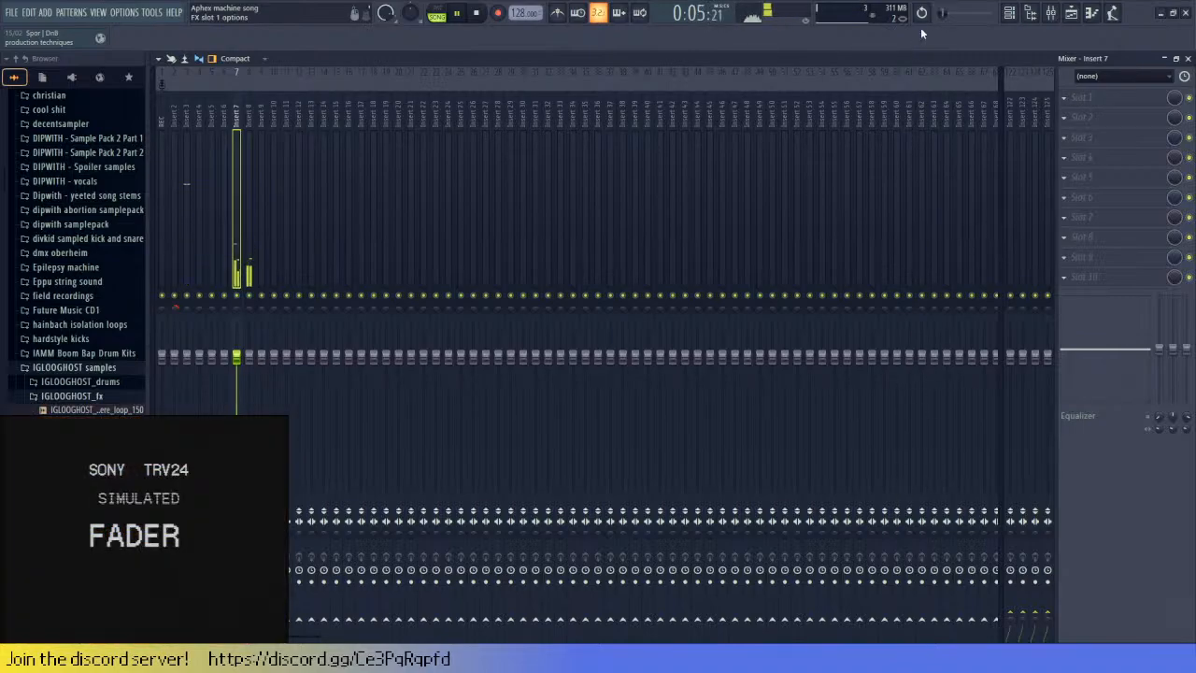
key("ctrl+z")
key("space")
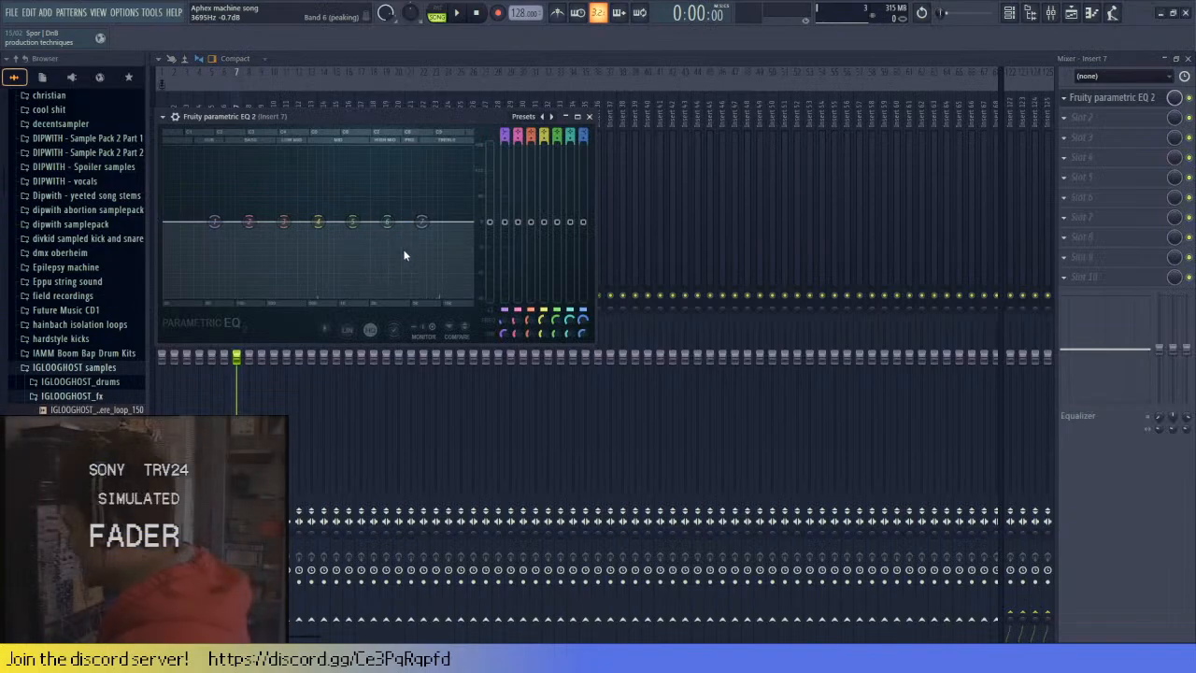
- Turn band 6 of the insert 7 EQ into a low-pass filter and lower its cutoff while listening
left_click_drag(569, 136, 569, 112)
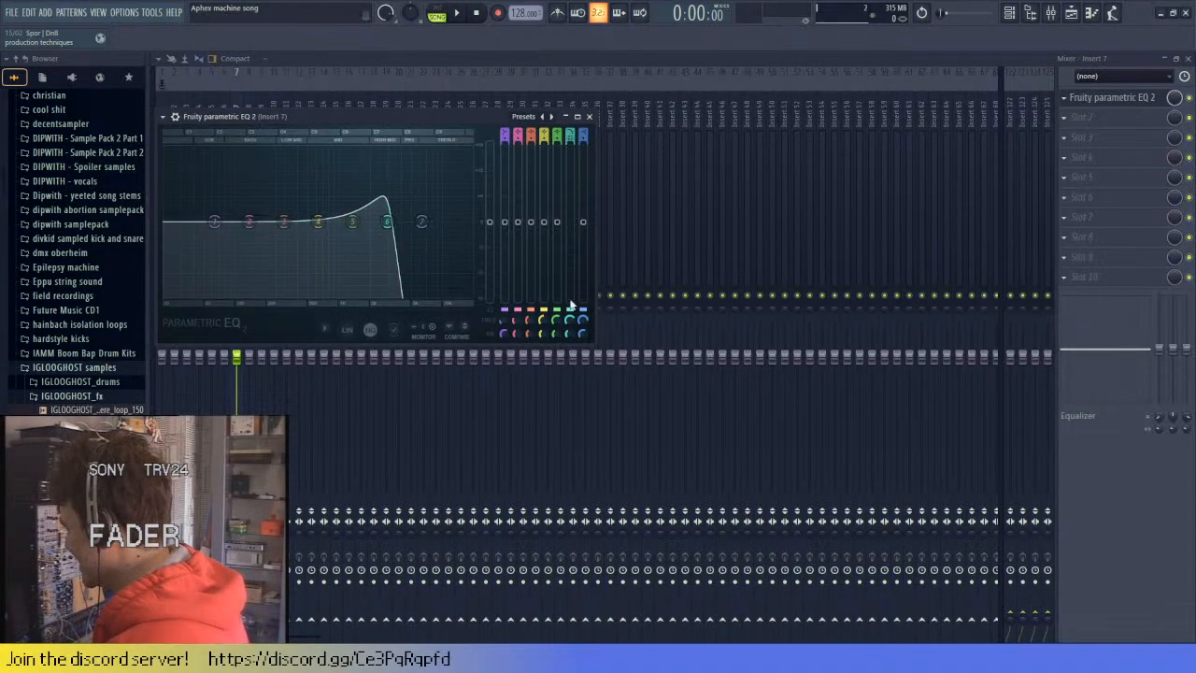
left_click_drag(387, 221, 361, 222)
key("space")
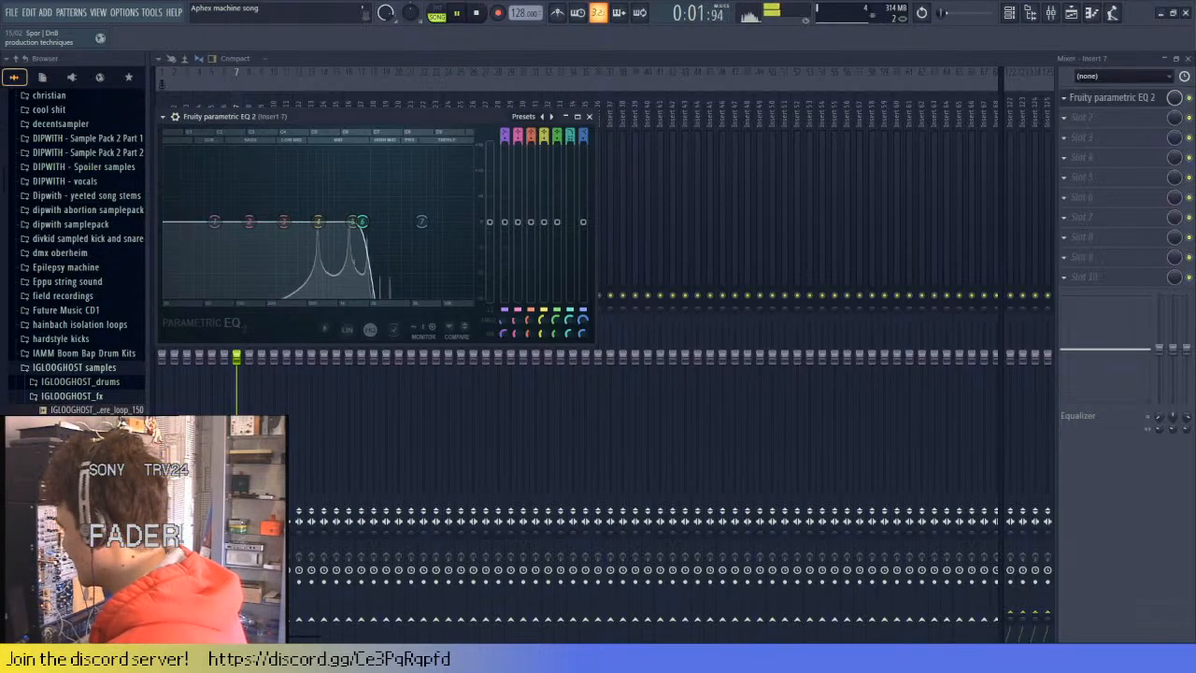
- Create an automation clip over bars 1 to 9 for the band 6 frequency of the insert 7 EQ
key("F9")
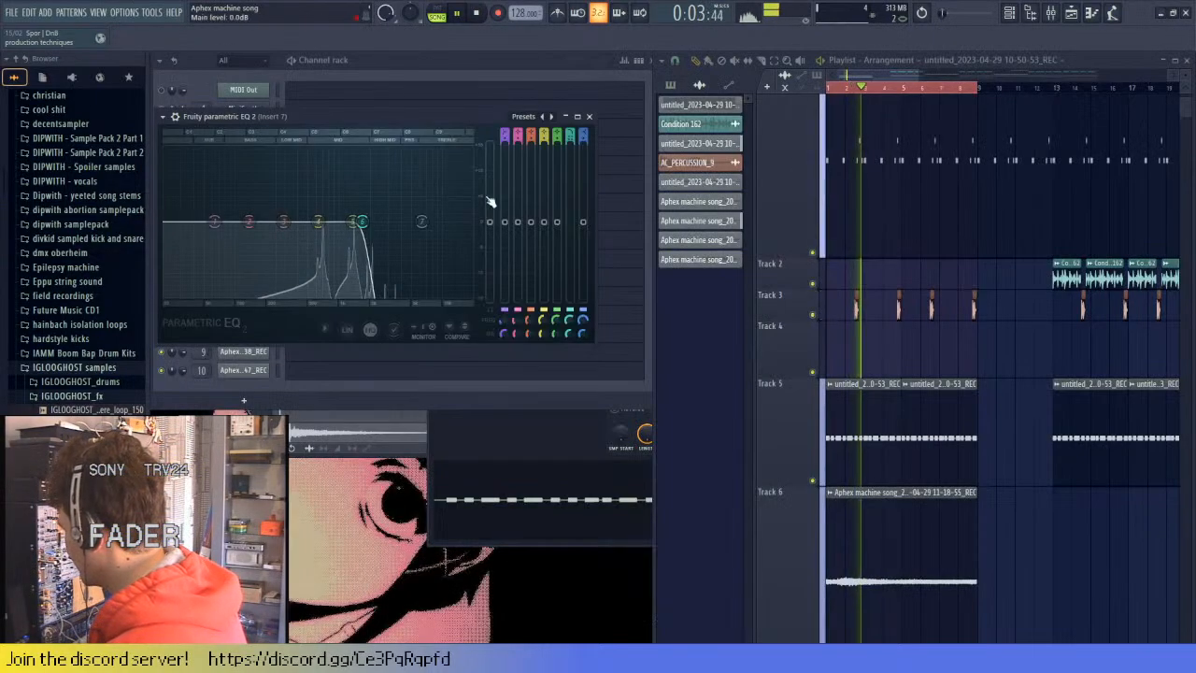
right_click(570, 321)
left_click(612, 426)
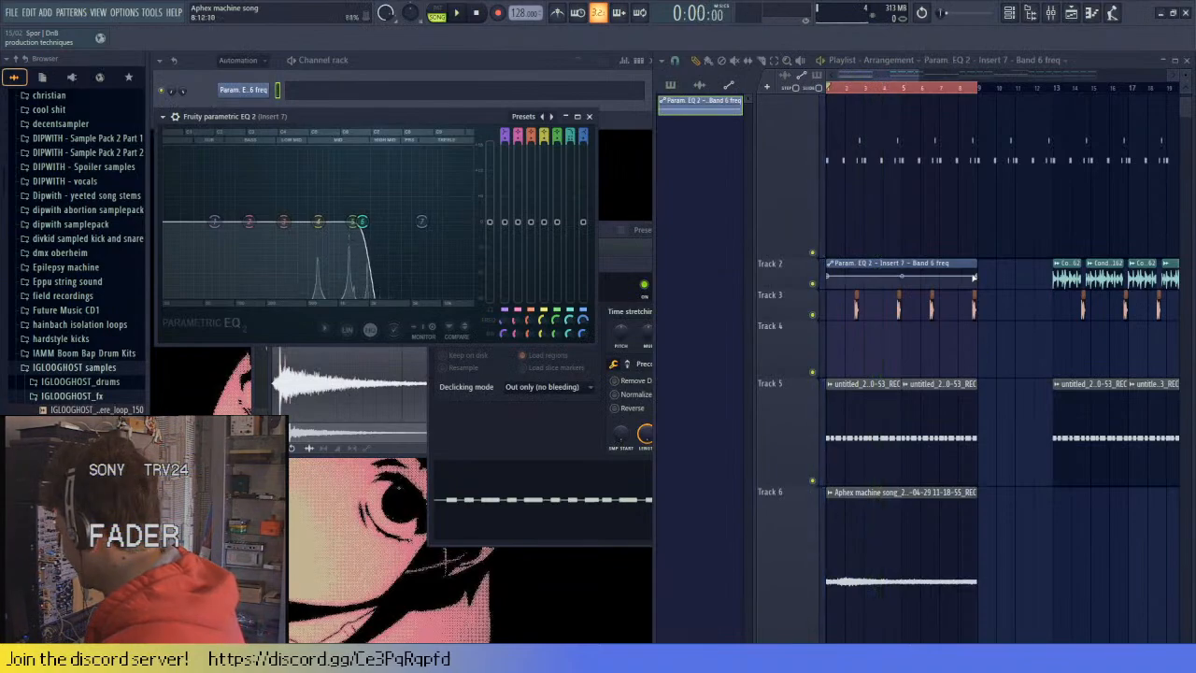
key("space")
- Insert an empty track directly above the Track 5 recording and move the band 6 frequency automation clip onto it
scroll(872, 368, "down", 3)
scroll(869, 383, "down", 2)
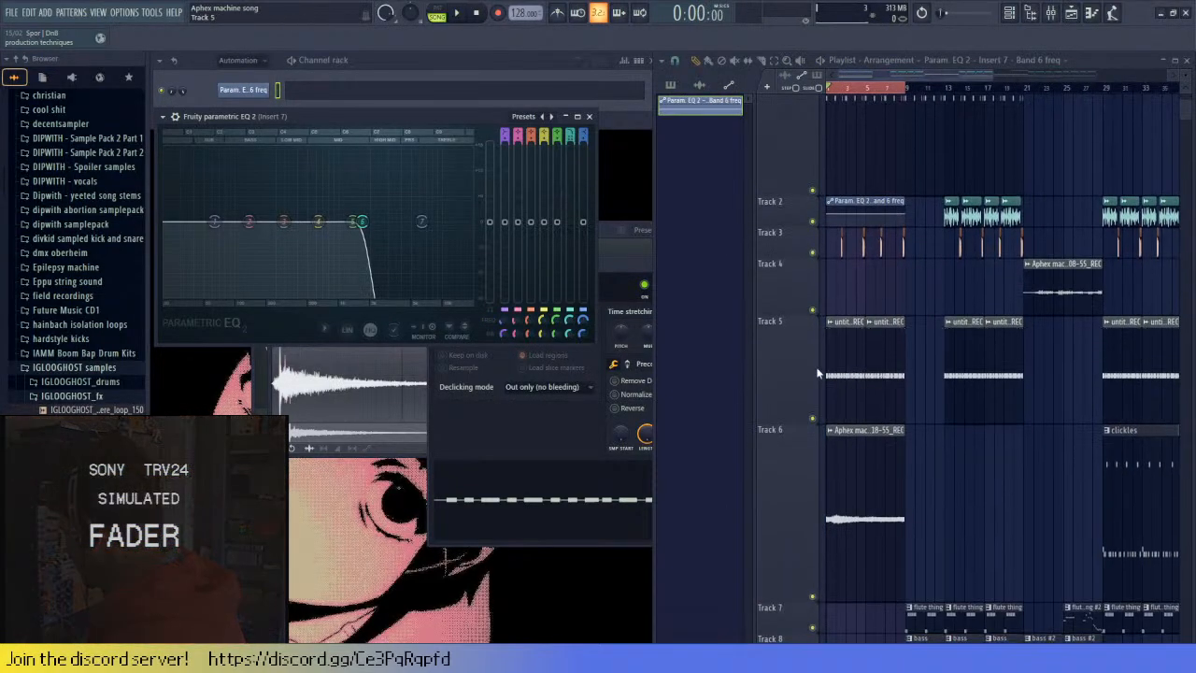
left_click(813, 568)
left_click_drag(909, 229, 870, 199)
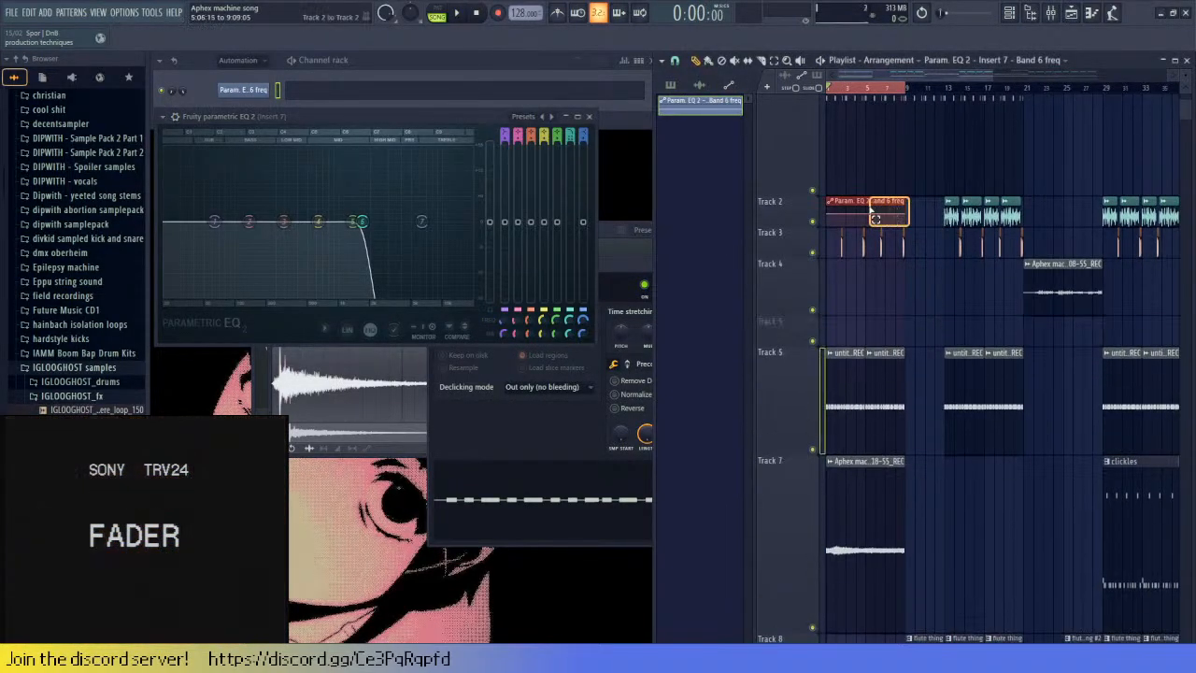
key("shift+Down")
key("shift+Down")
key("shift+Down")
- Shape the band 6 automation into a rising ramp that opens the filter from bar 1 to 9, and check it during playback
key("space")
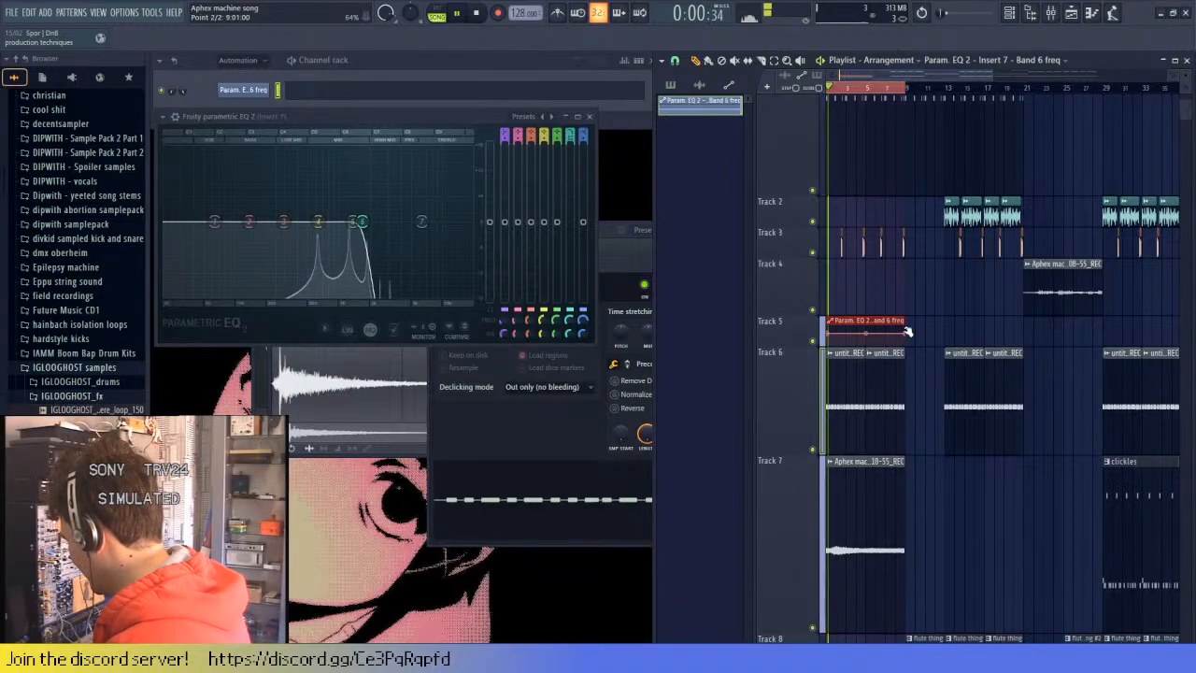
scroll(910, 299, "down", 2)
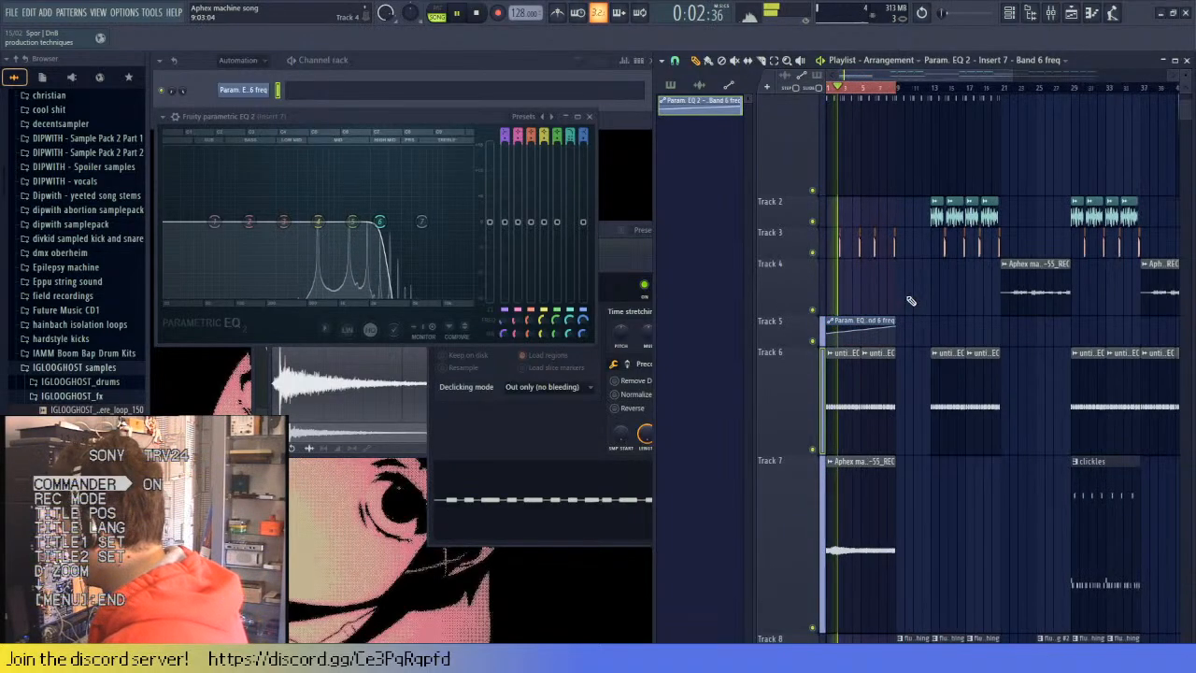
scroll(836, 77, "up", 2)
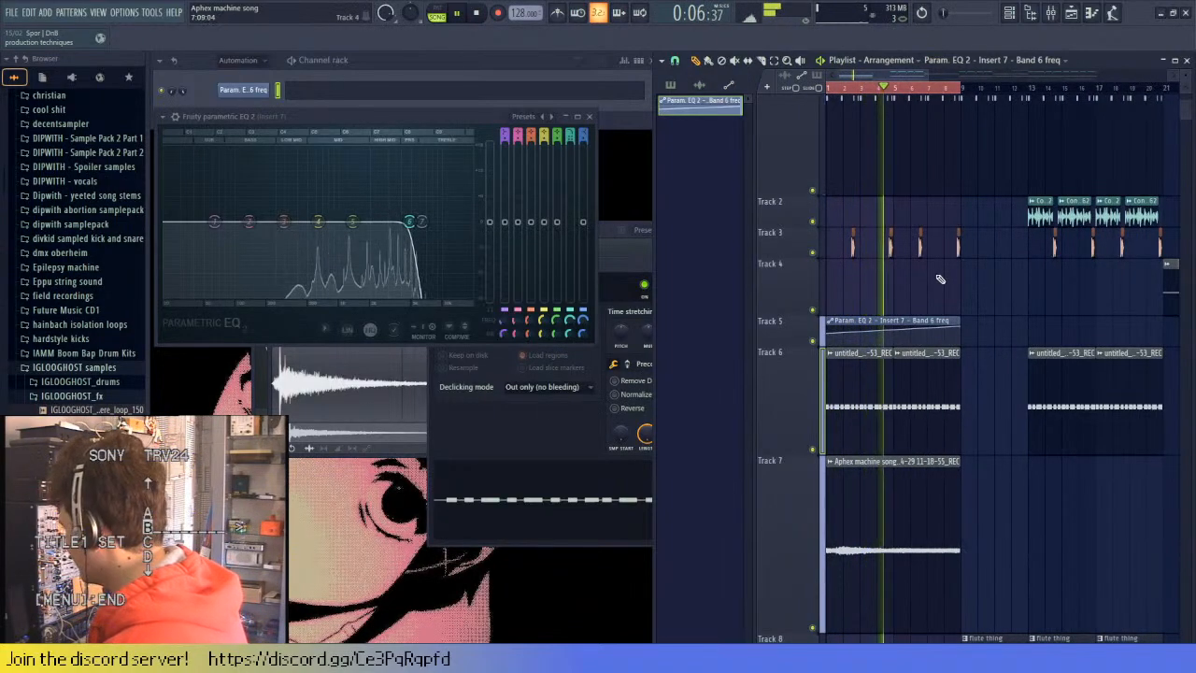
scroll(934, 262, "down", 3)
scroll(976, 232, "up", 6)
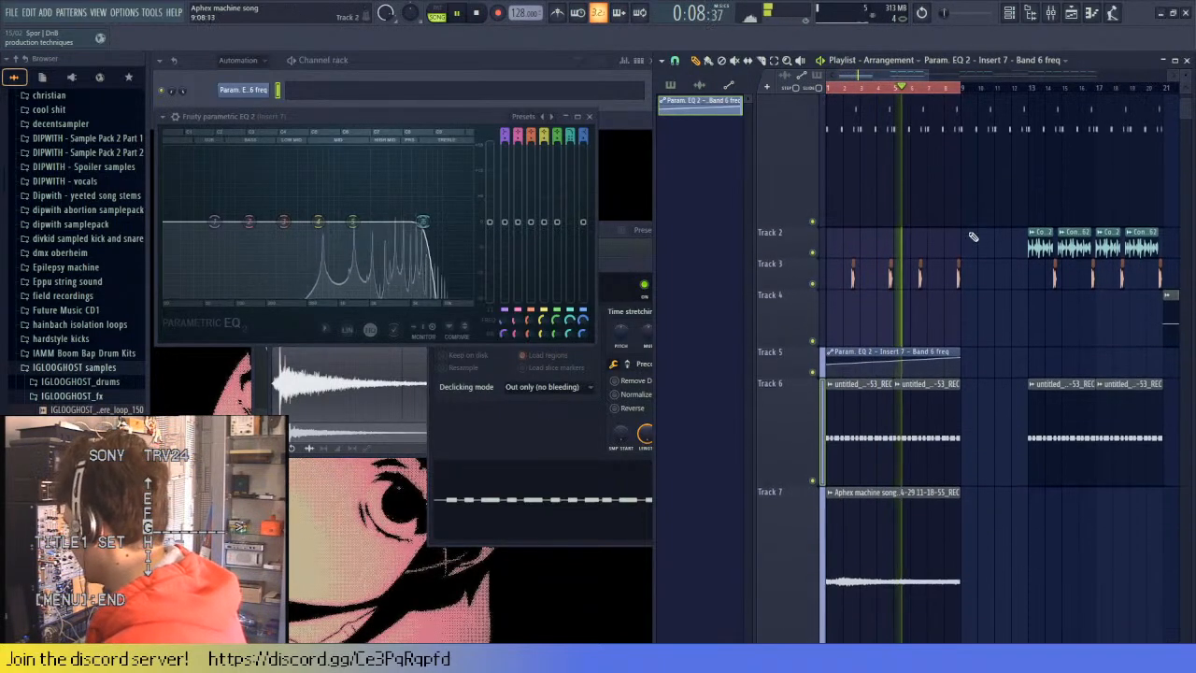
- Select Pattern 3, show all channels in the channel rack, and route the pattern's recording channel to mixer insert 11
left_click(937, 192)
key("space")
left_click(382, 63)
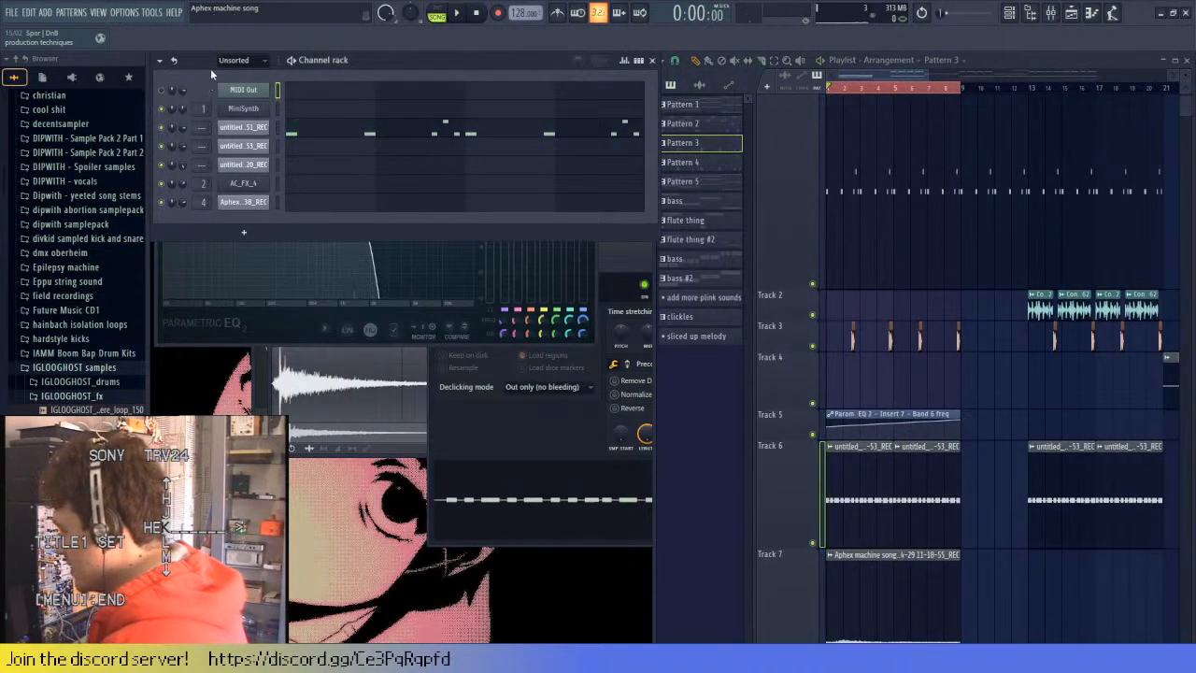
left_click(234, 61)
left_click(235, 81)
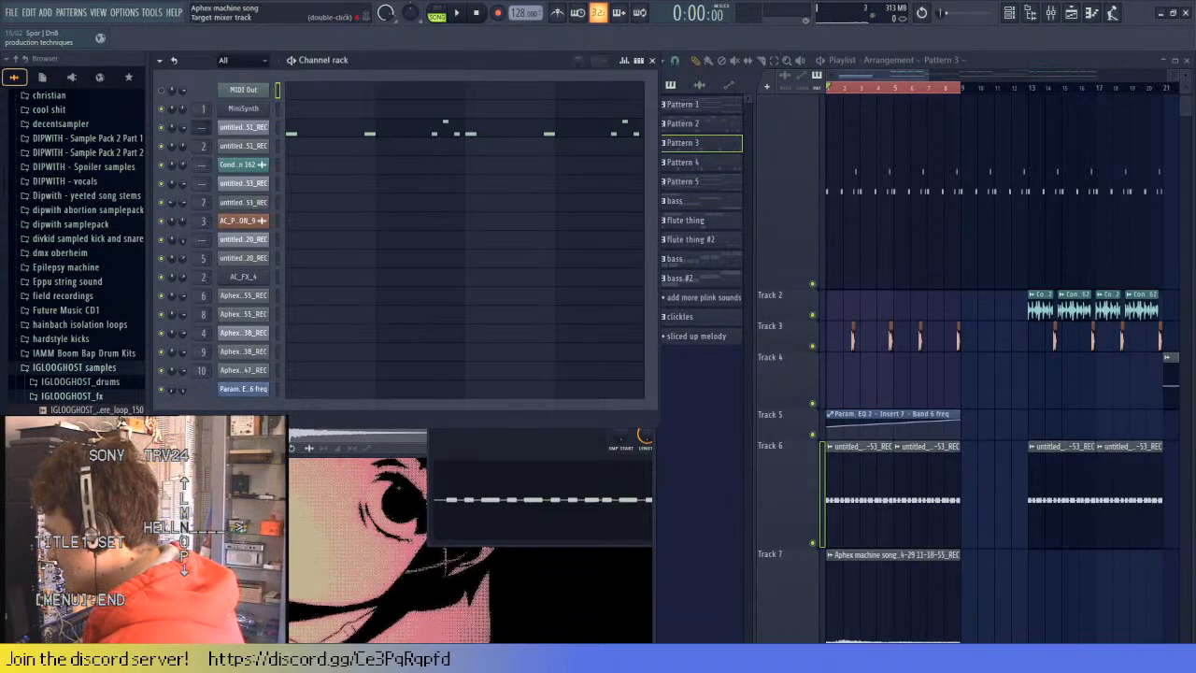
left_click(1050, 12)
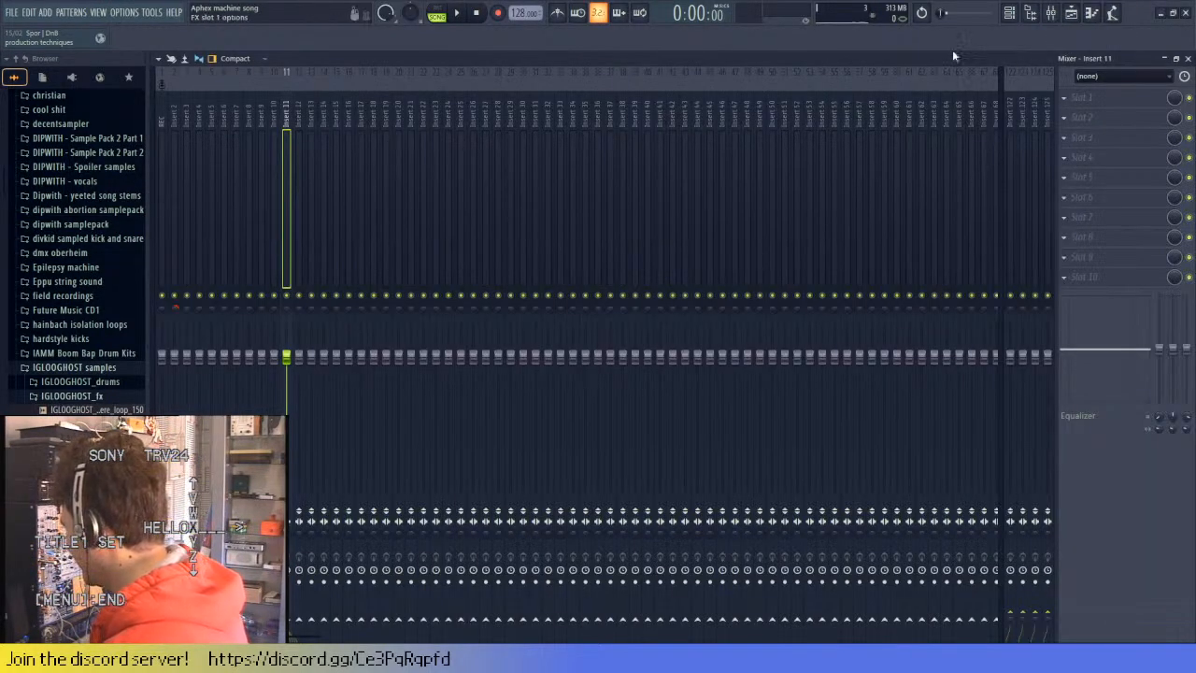
- Add Fruity Parametric EQ 2 to insert 11 and set band 4 as a high-pass at about 202 Hz
left_click(304, 243)
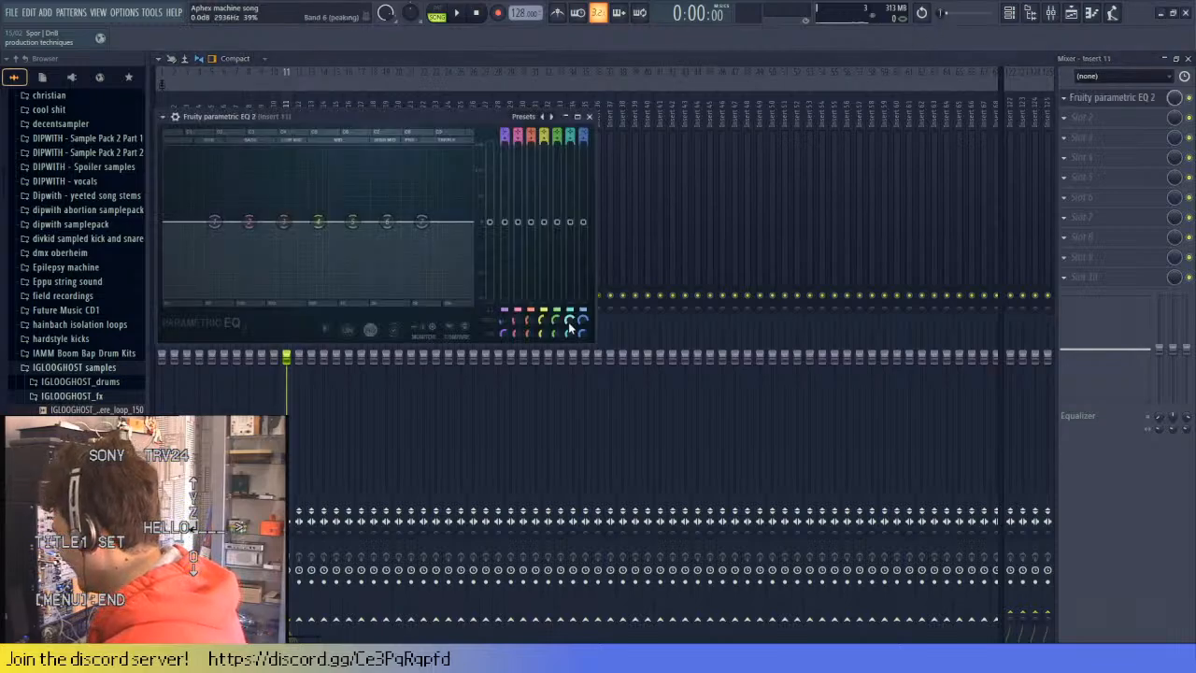
right_click(323, 248)
left_click(368, 285)
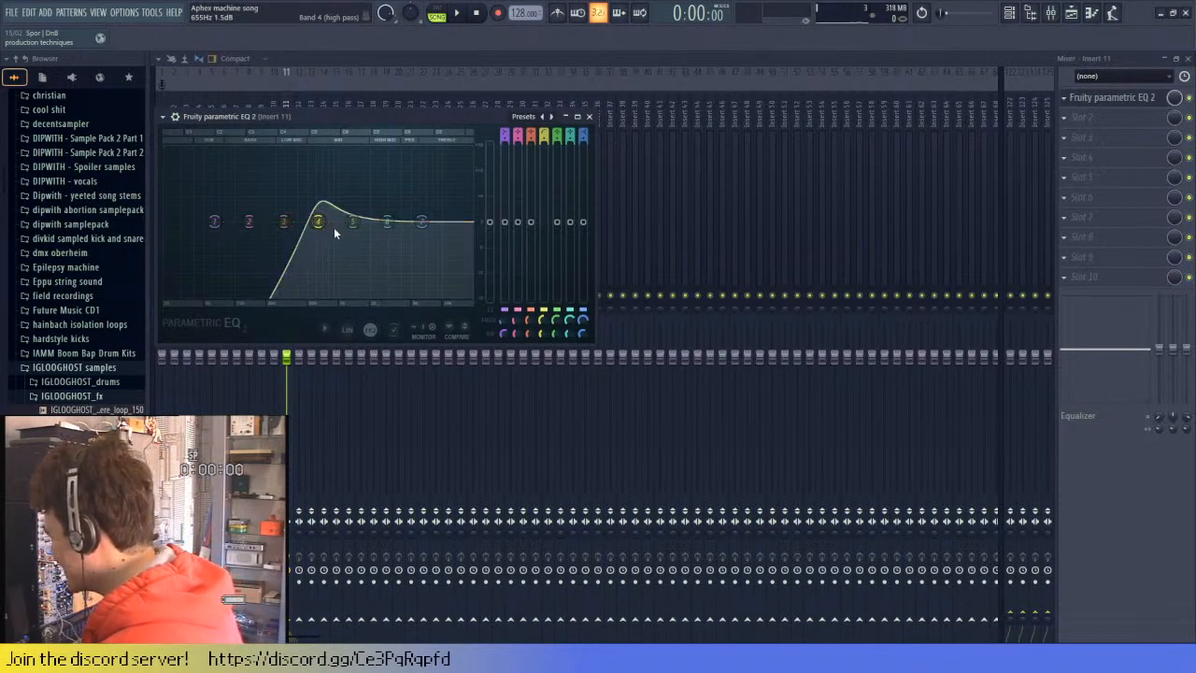
key("space")
left_click_drag(318, 221, 276, 226)
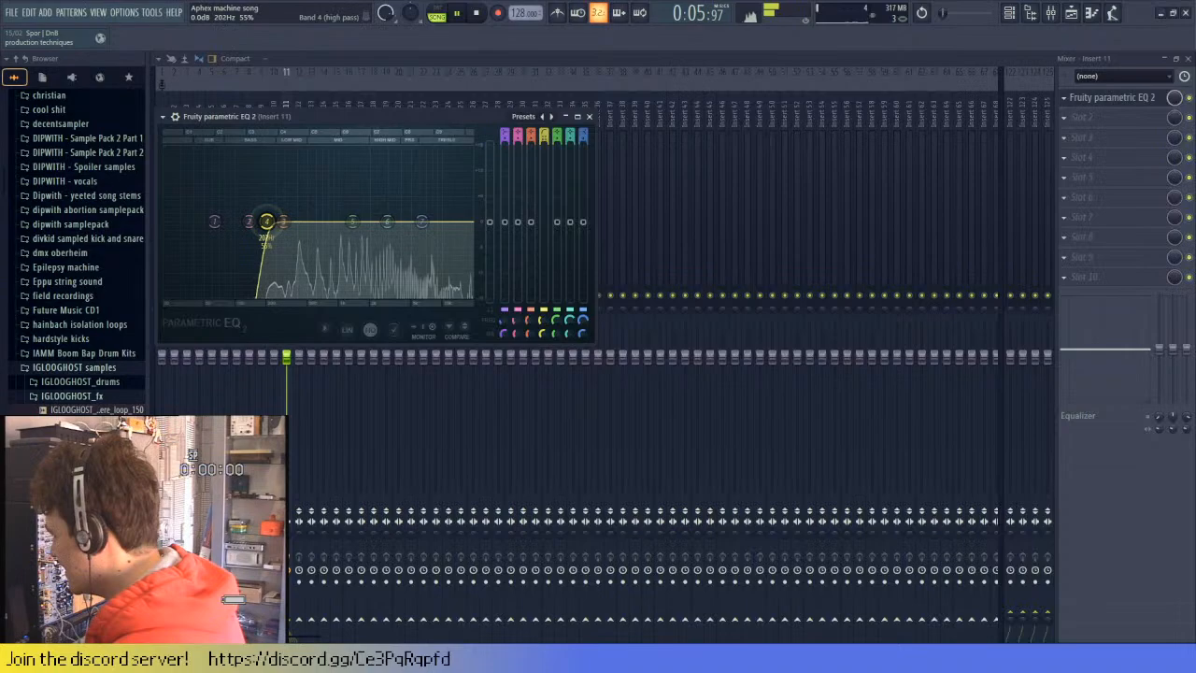
- Make band 7 of the insert 11 EQ a steep low-pass and lower its cutoff slightly during playback
left_click(482, 274)
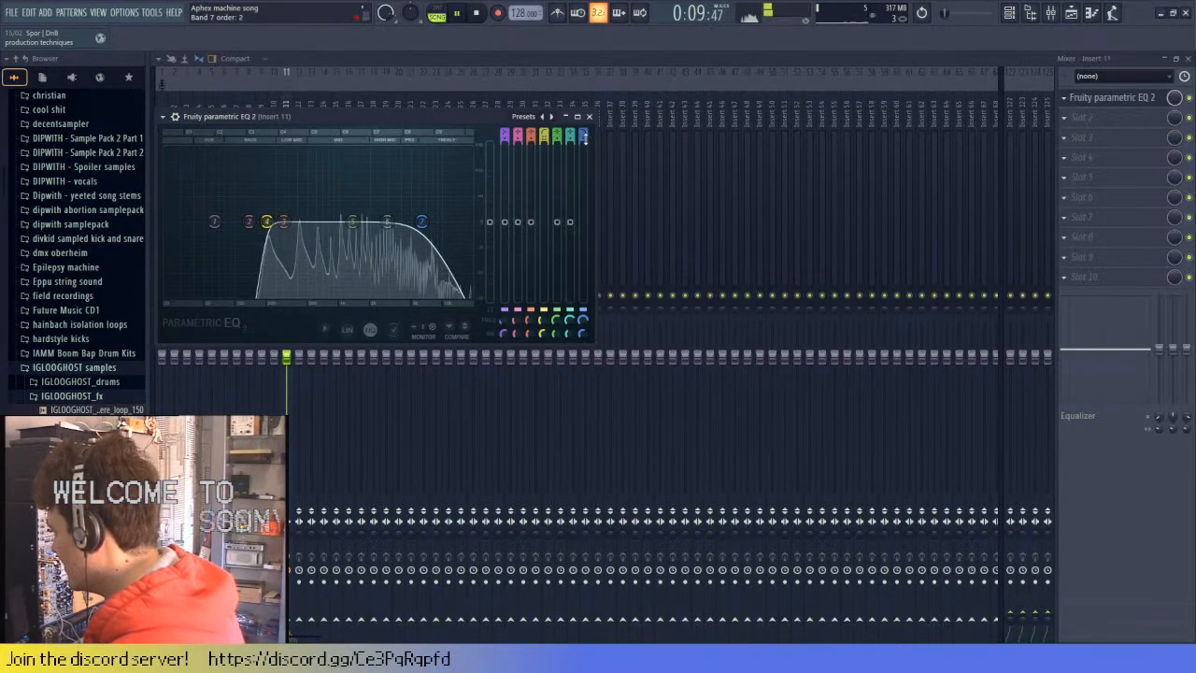
mouse_move(422, 222)
left_mouse_down()
mouse_move(369, 221)
mouse_move(412, 221)
left_mouse_up()
key("space")
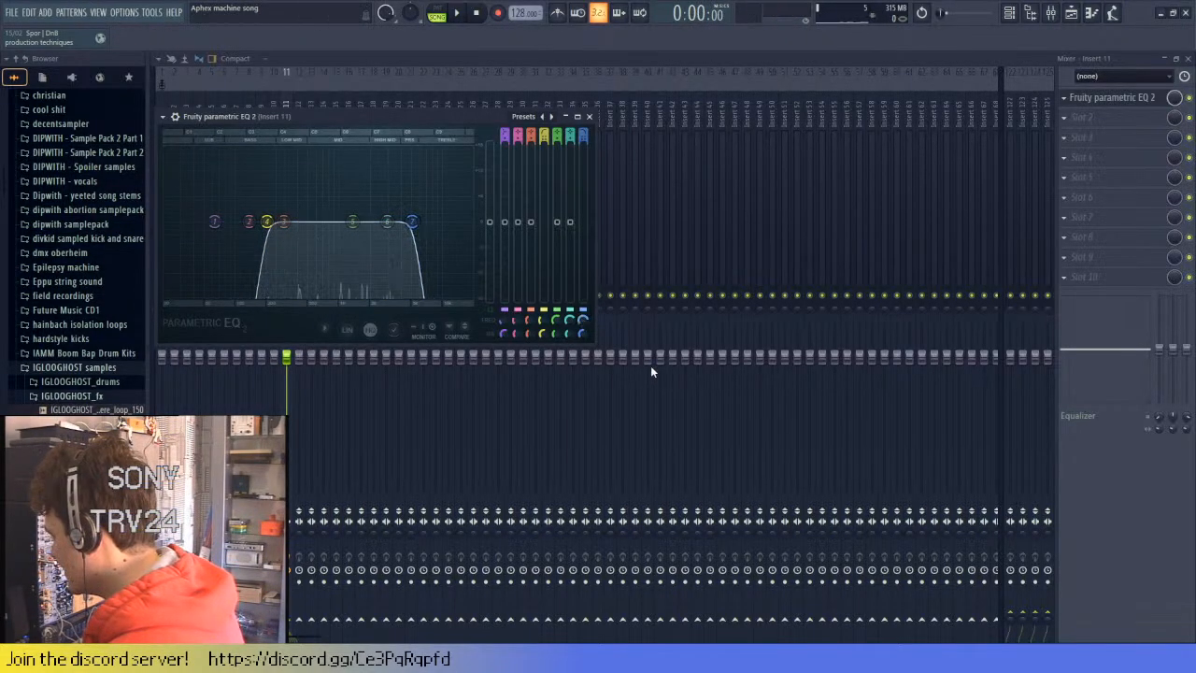
- Return to the playlist and create an automation clip for the band 7 frequency of the insert 11 EQ
left_click(1188, 58)
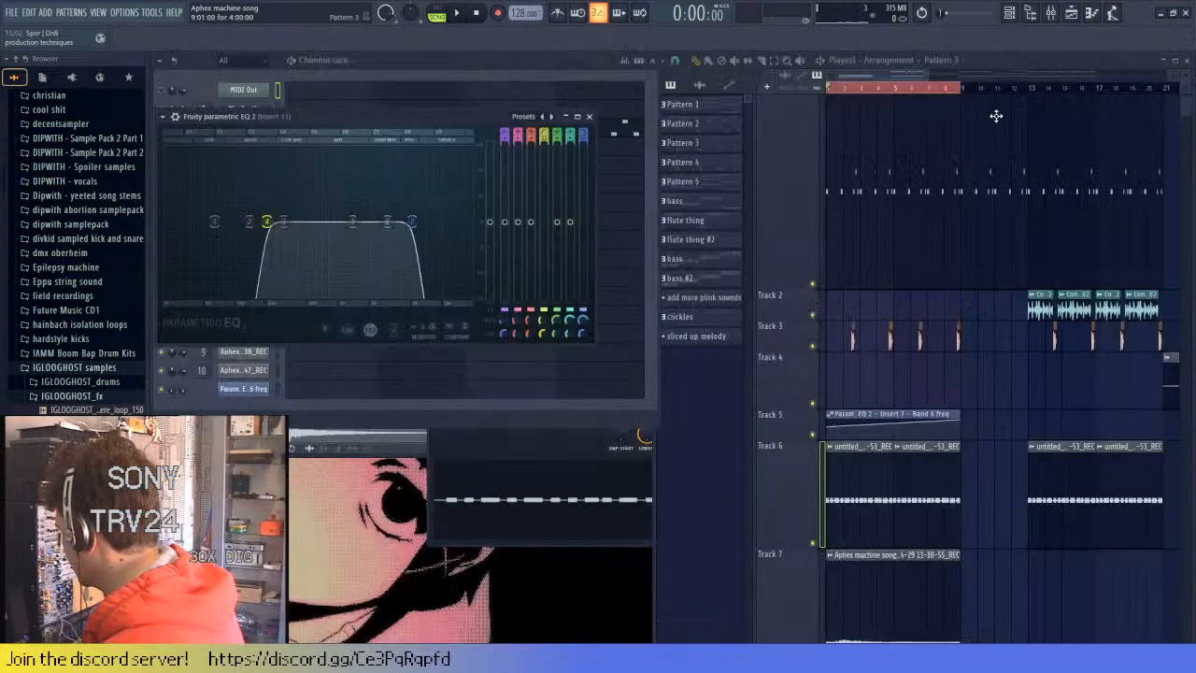
right_click(585, 320)
left_click(638, 425)
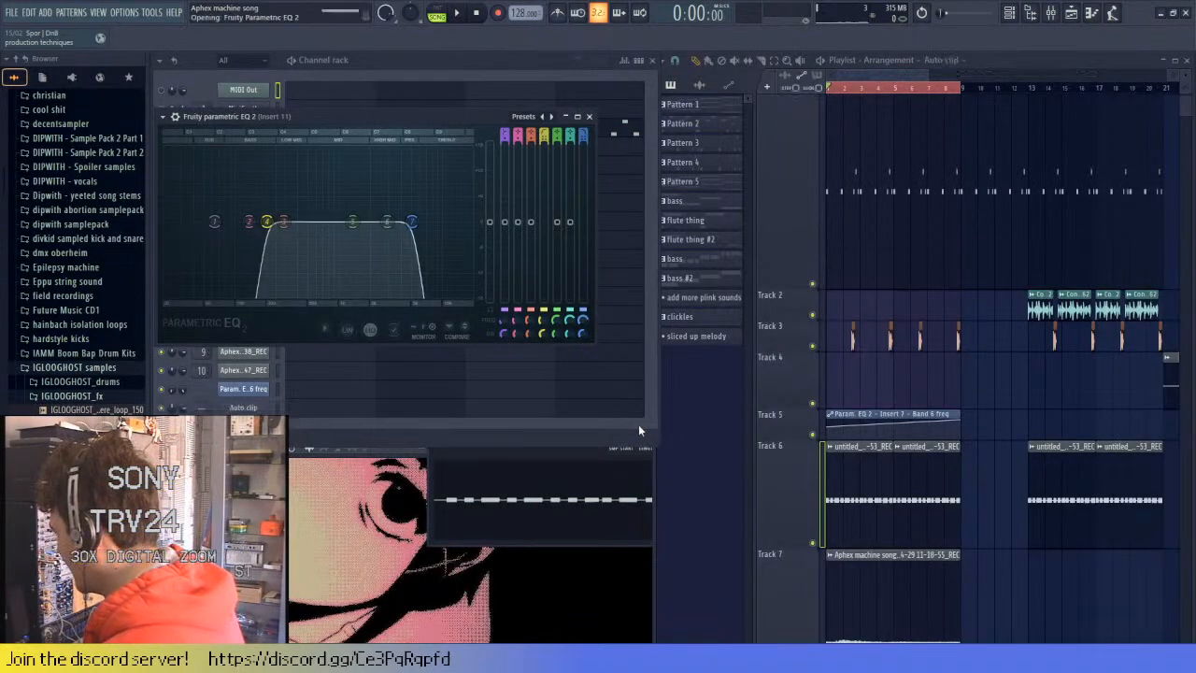
- Move the insert 11 Band 7 frequency automation clip to the empty Track 1 and raise its end point to 100%
scroll(944, 402, "down", 3)
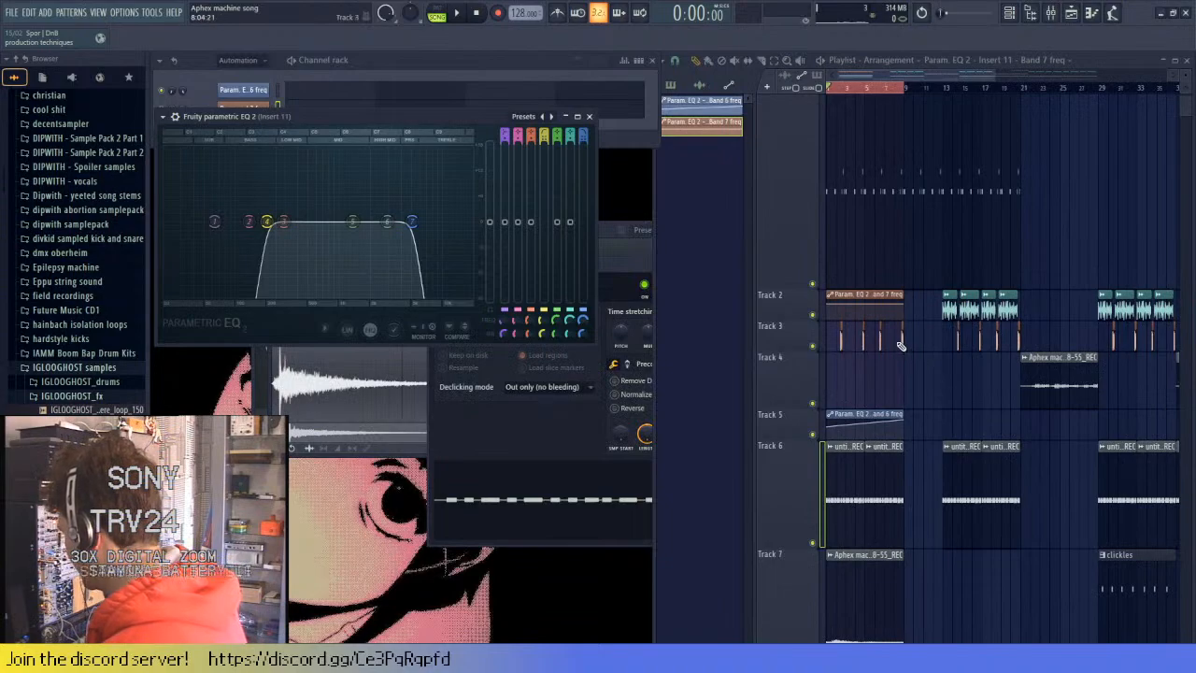
scroll(900, 346, "up", 2)
scroll(811, 356, "up", 1)
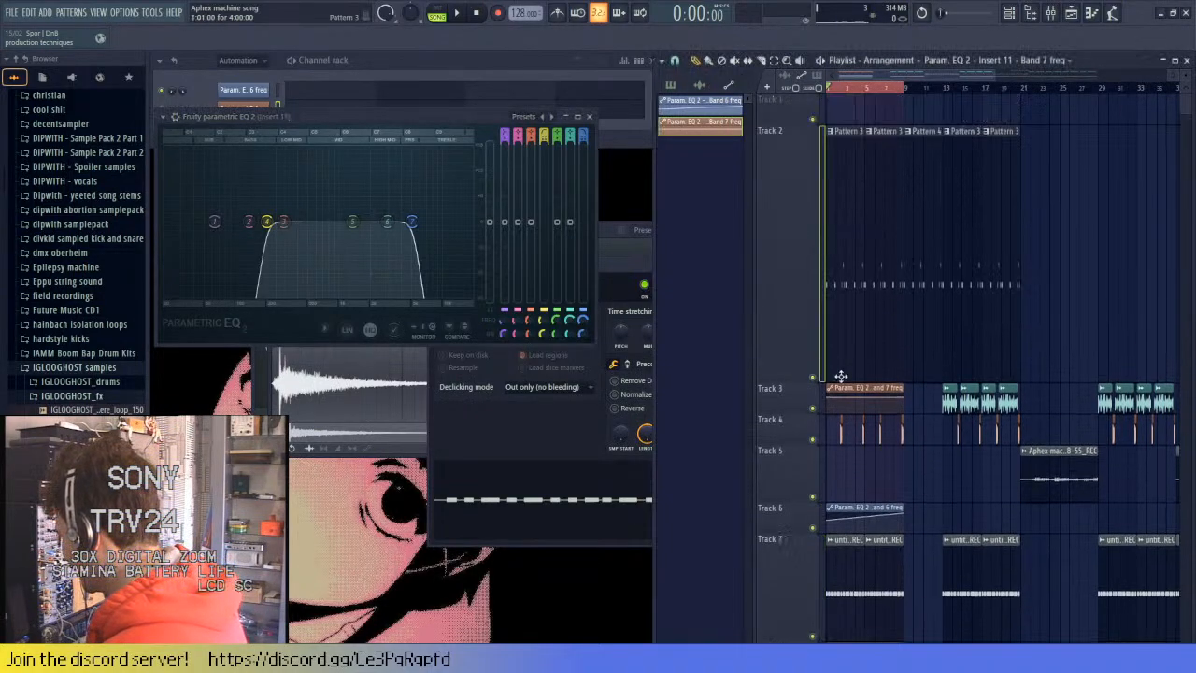
left_click_drag(898, 388, 906, 97)
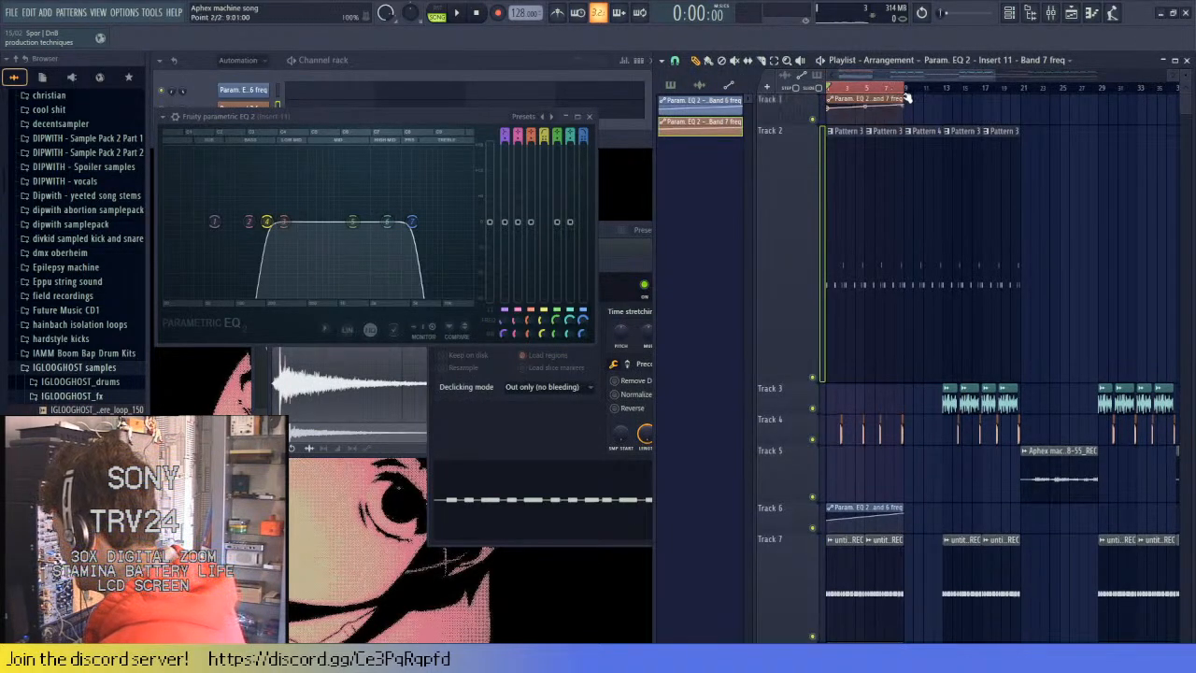
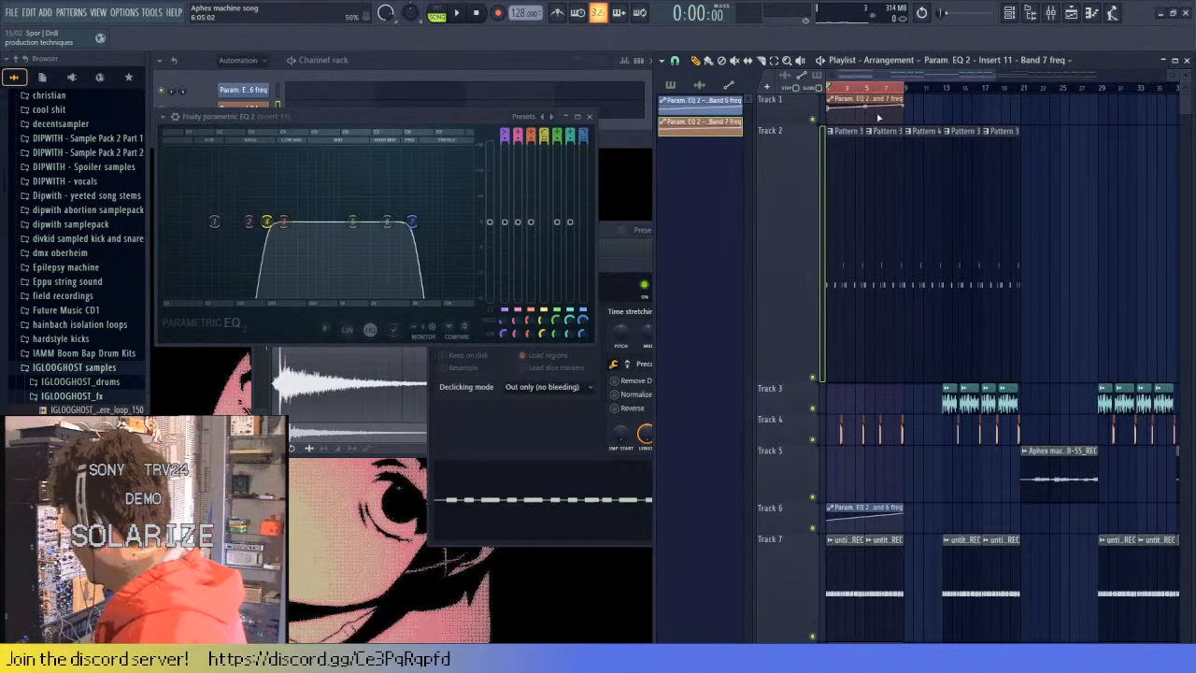
- Play back the insert 11 filter sweep near bar 7 and from the start of the song
left_click(890, 88)
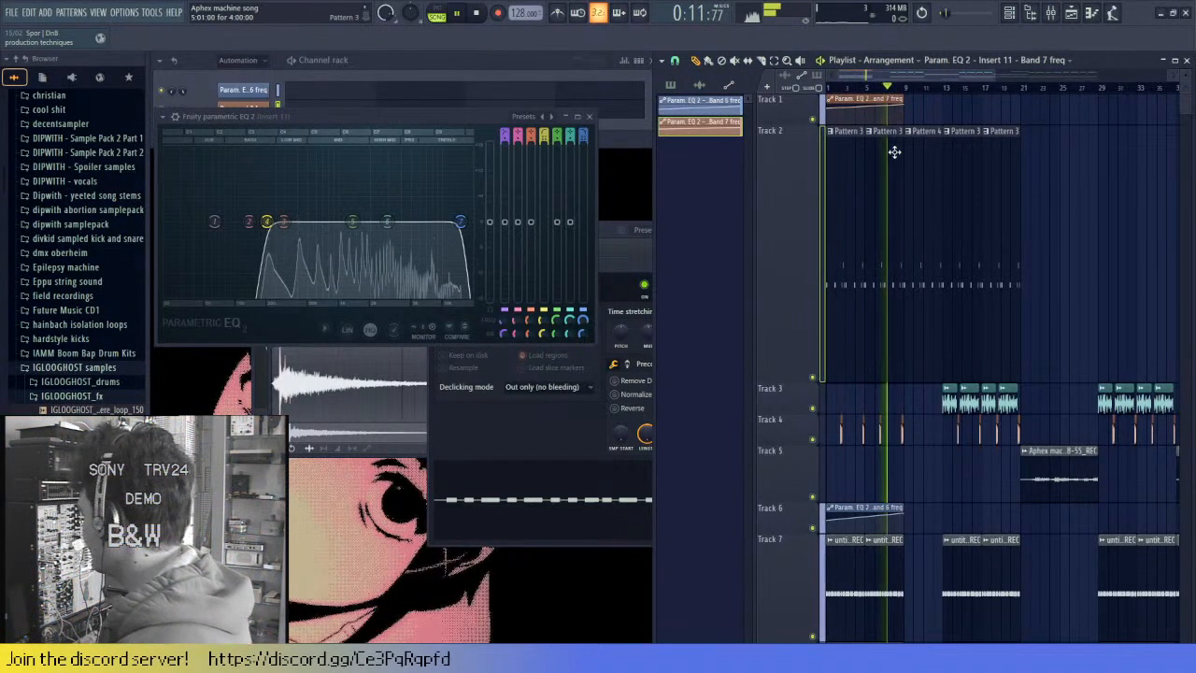
left_click(828, 87)
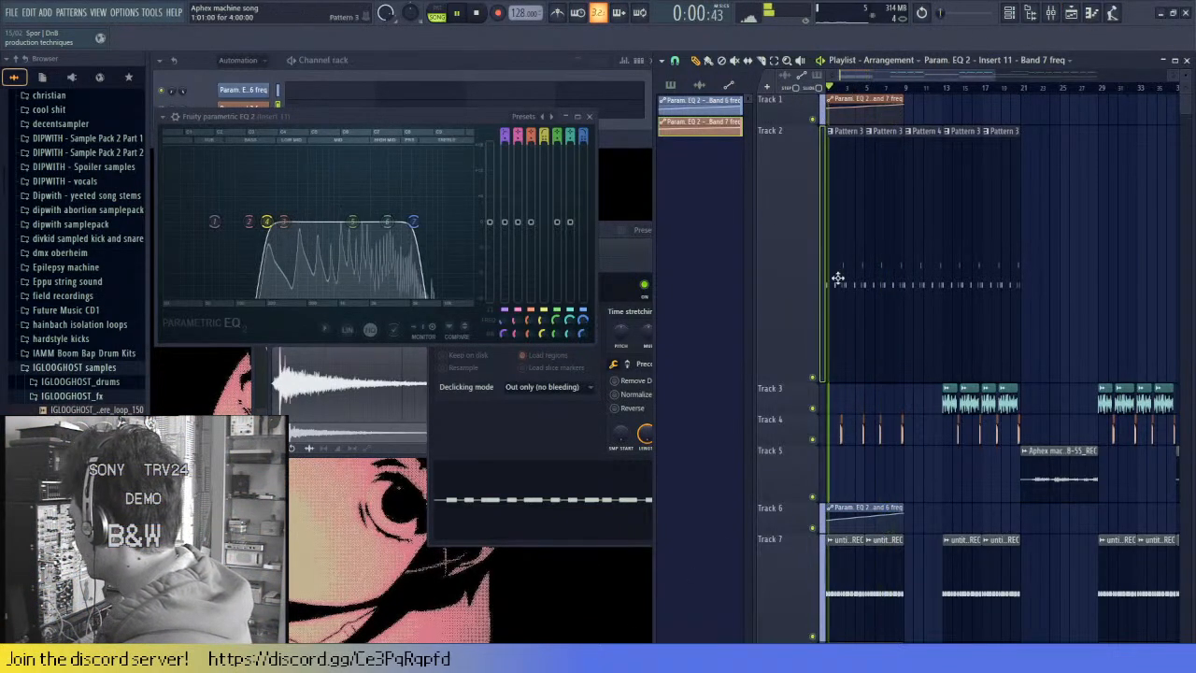
scroll(921, 93, "up", 2)
key("space")
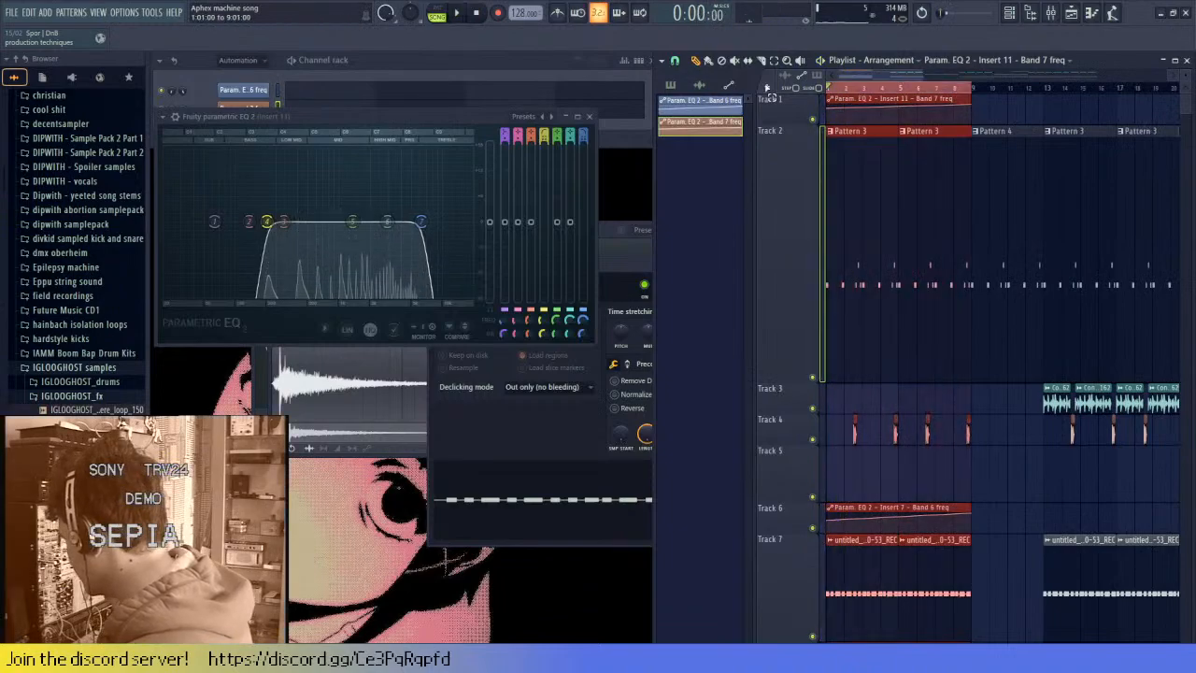
- Add Fruity Parametric EQ 2 to insert 8 and make band 7 a steep low-pass with a lowered cutoff
left_click(1051, 12)
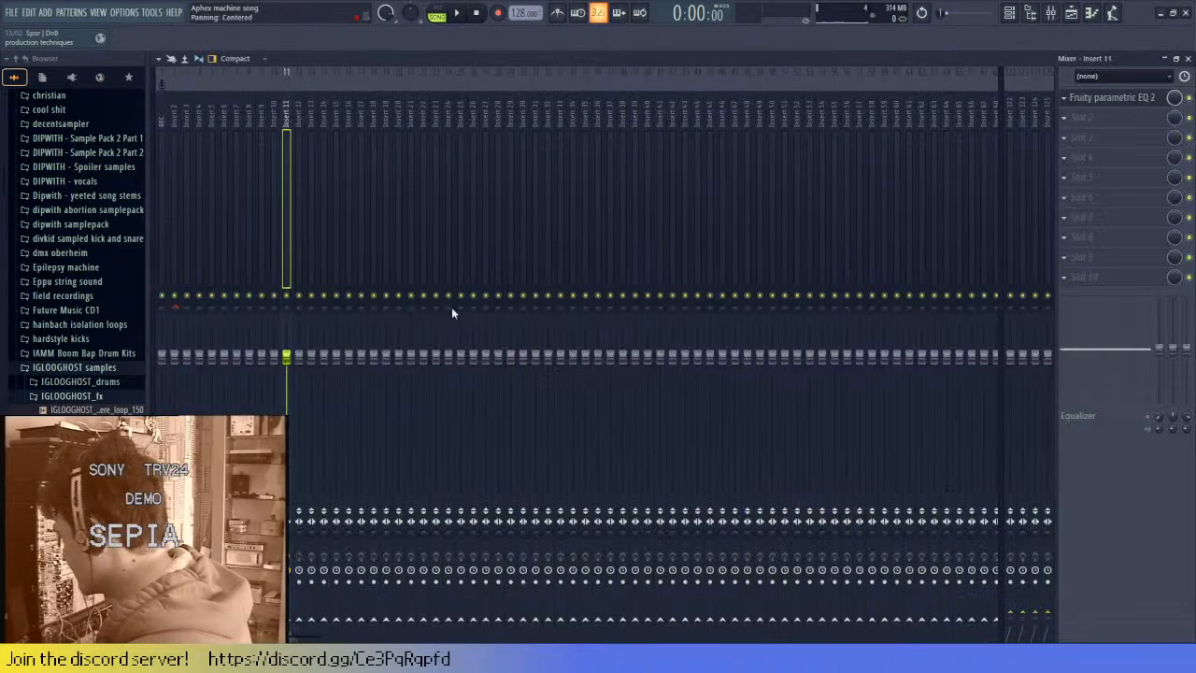
left_click(249, 280)
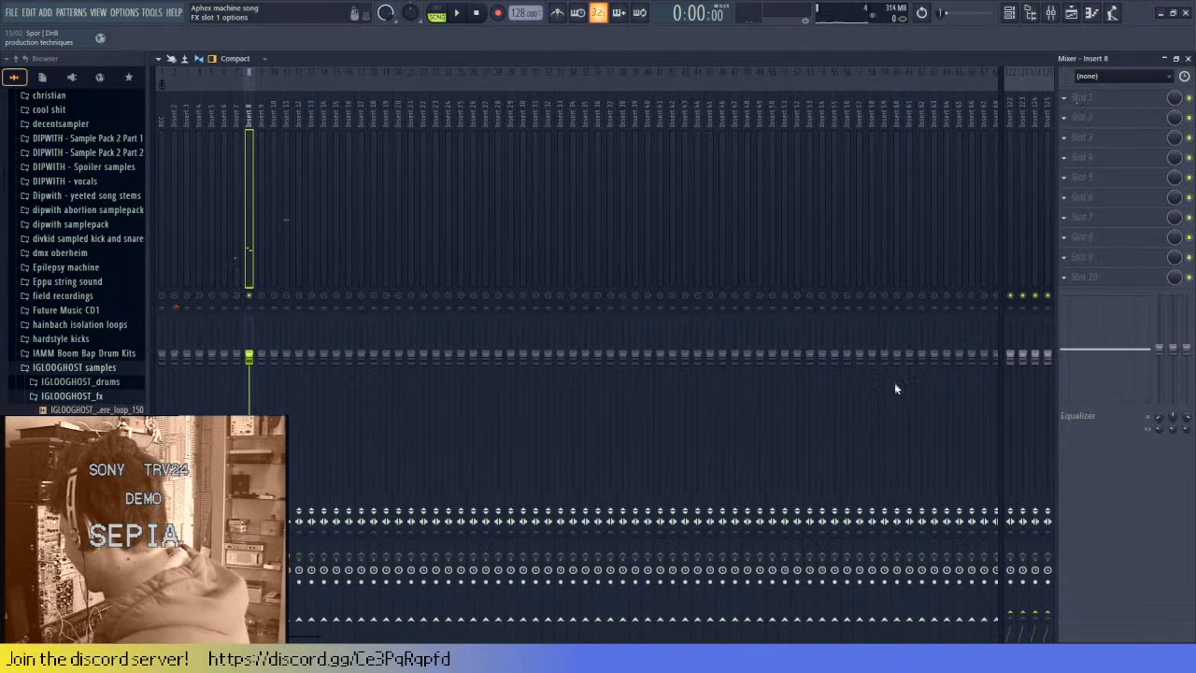
left_click(1084, 97)
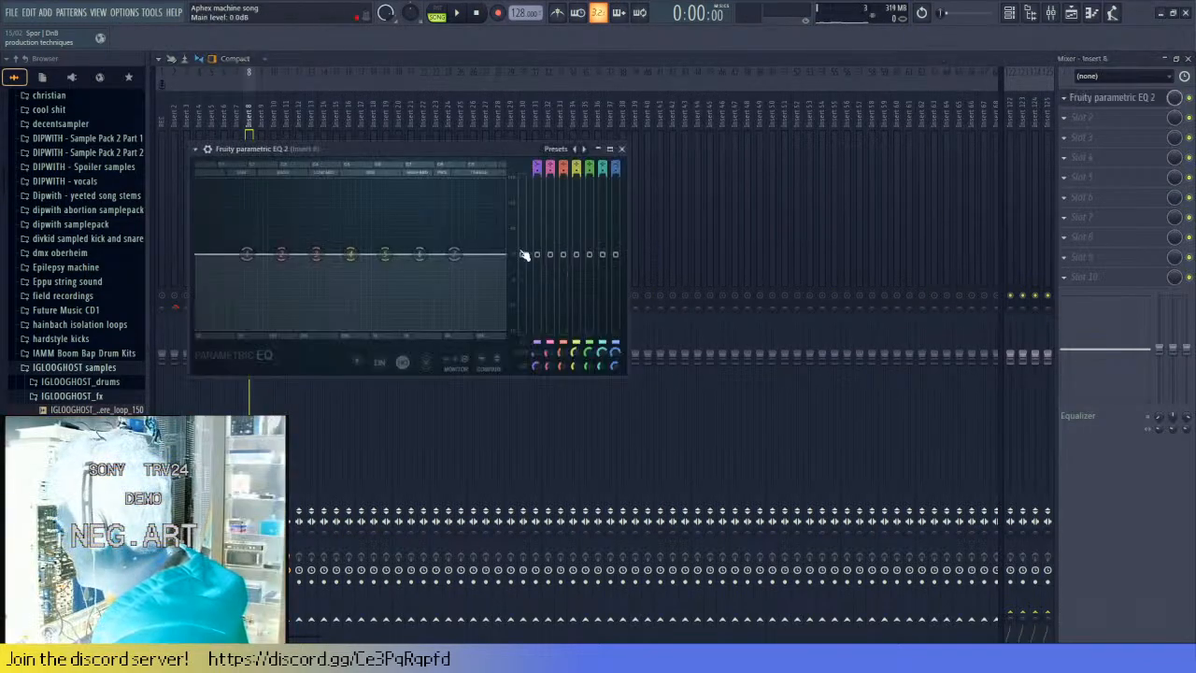
key("space")
scroll(455, 255, "down", 1)
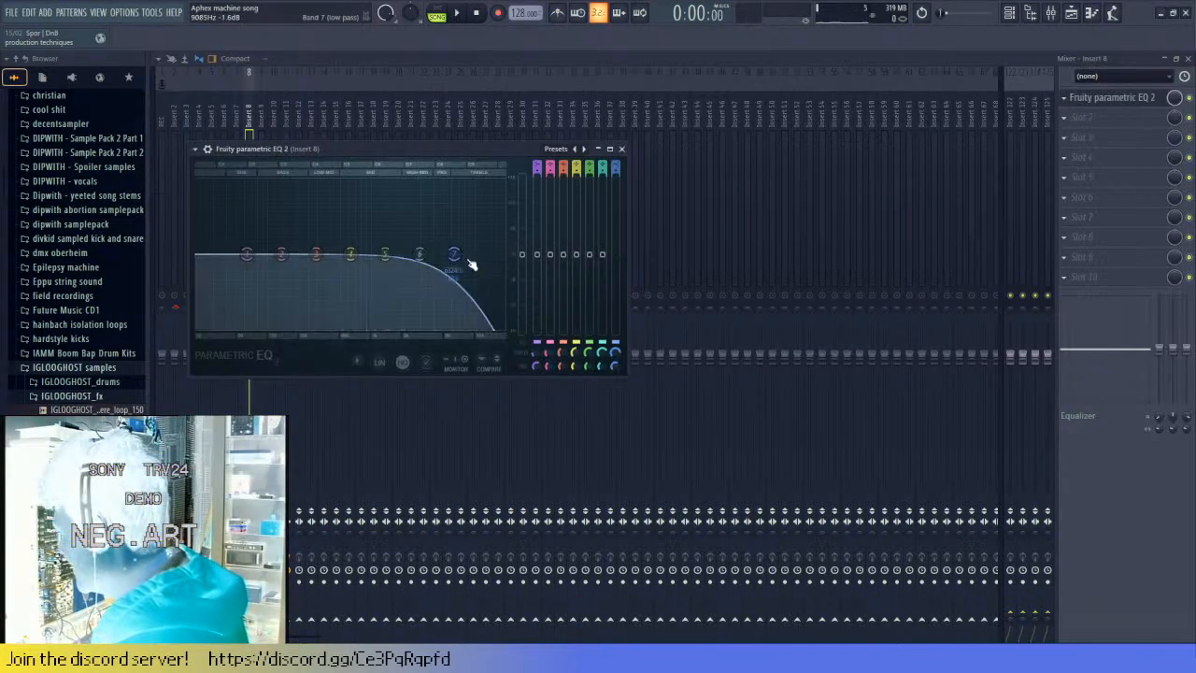
left_click_drag(467, 254, 395, 254)
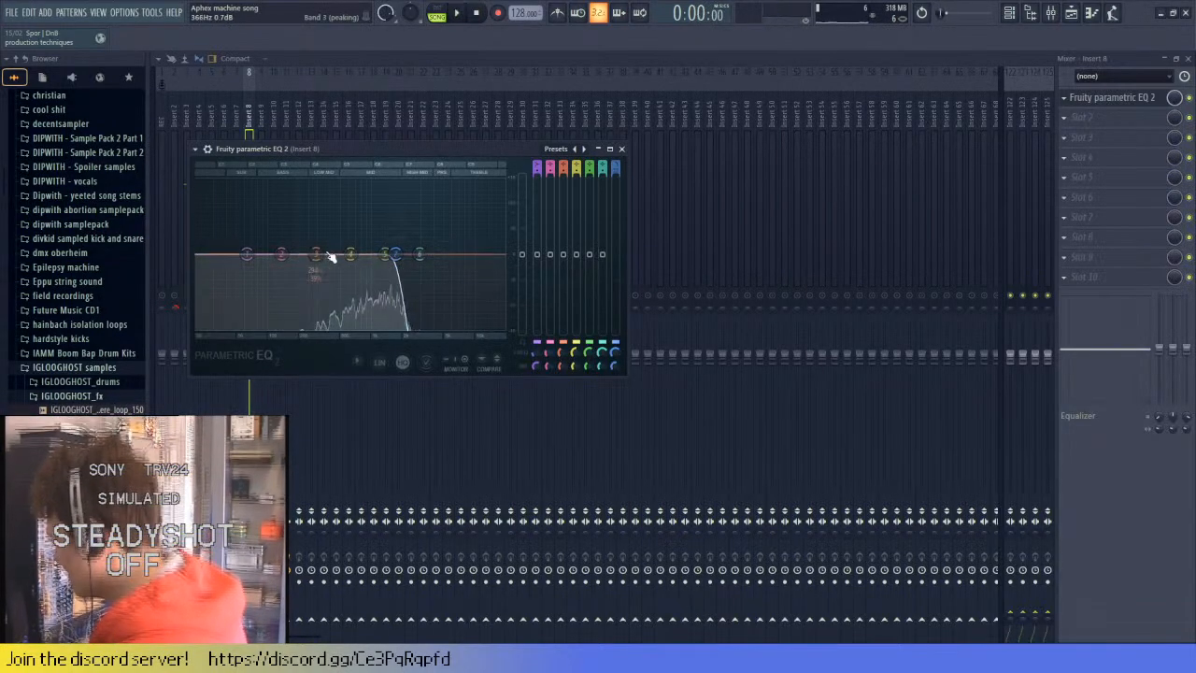
key("space")
- Return to the playlist and create a rising automation clip on Track 3 for the band 7 frequency of the insert 8 EQ
left_click(1188, 58)
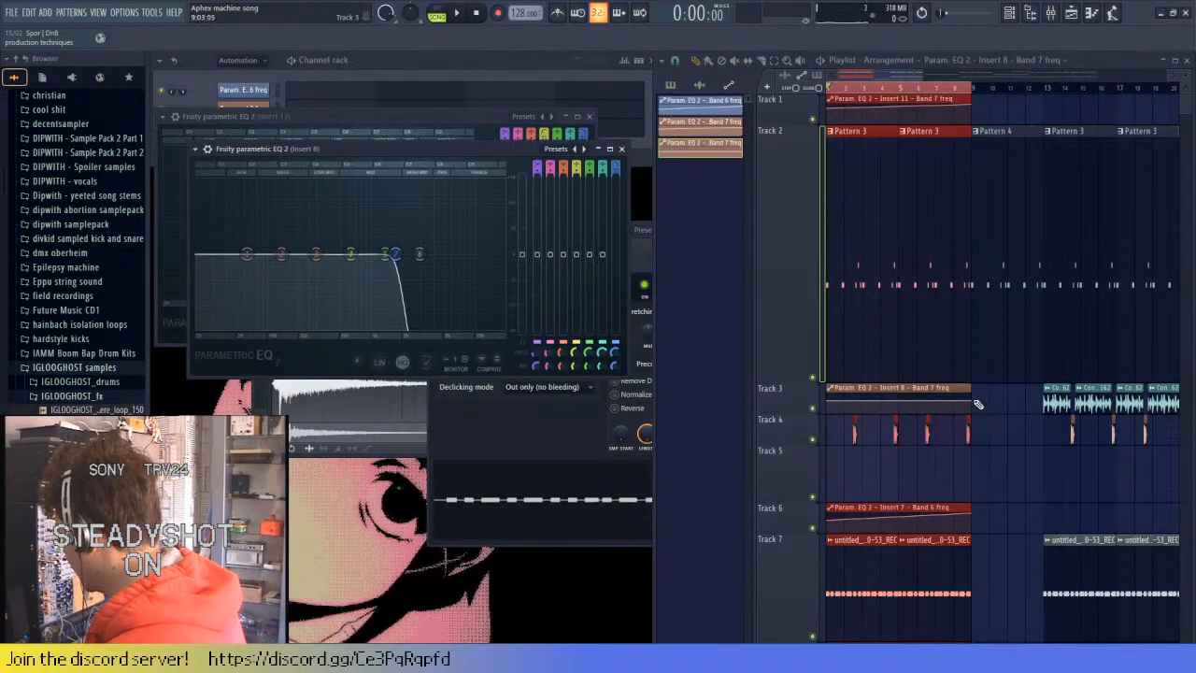
key("space")
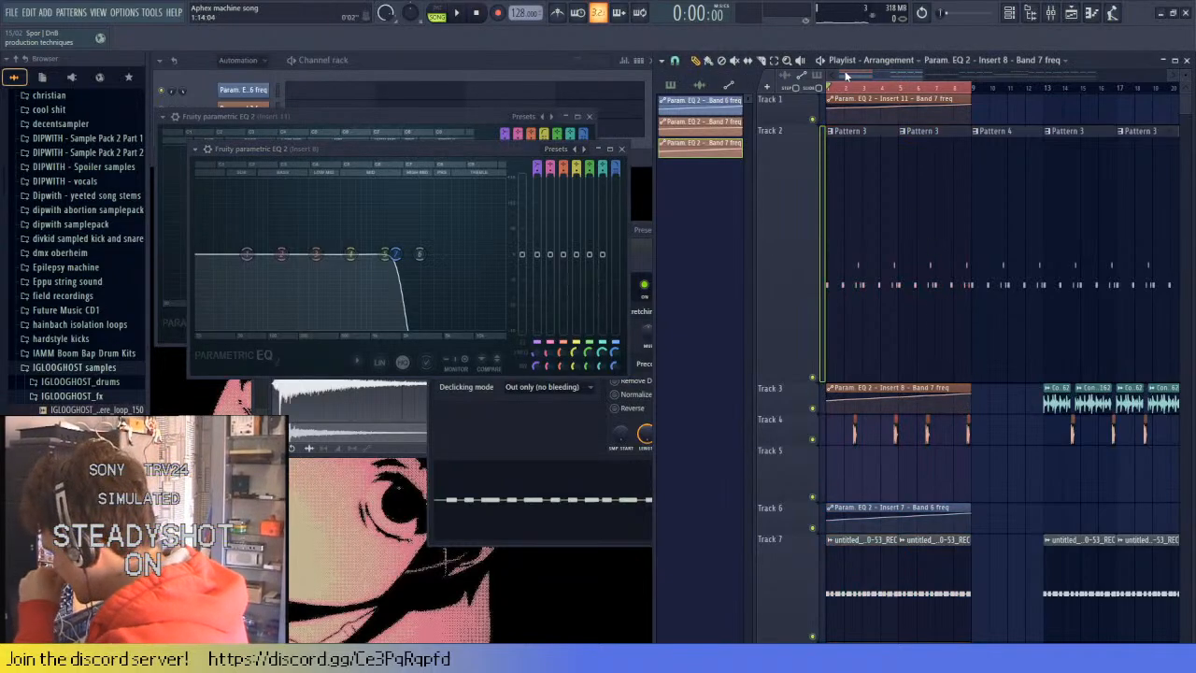
key("space")
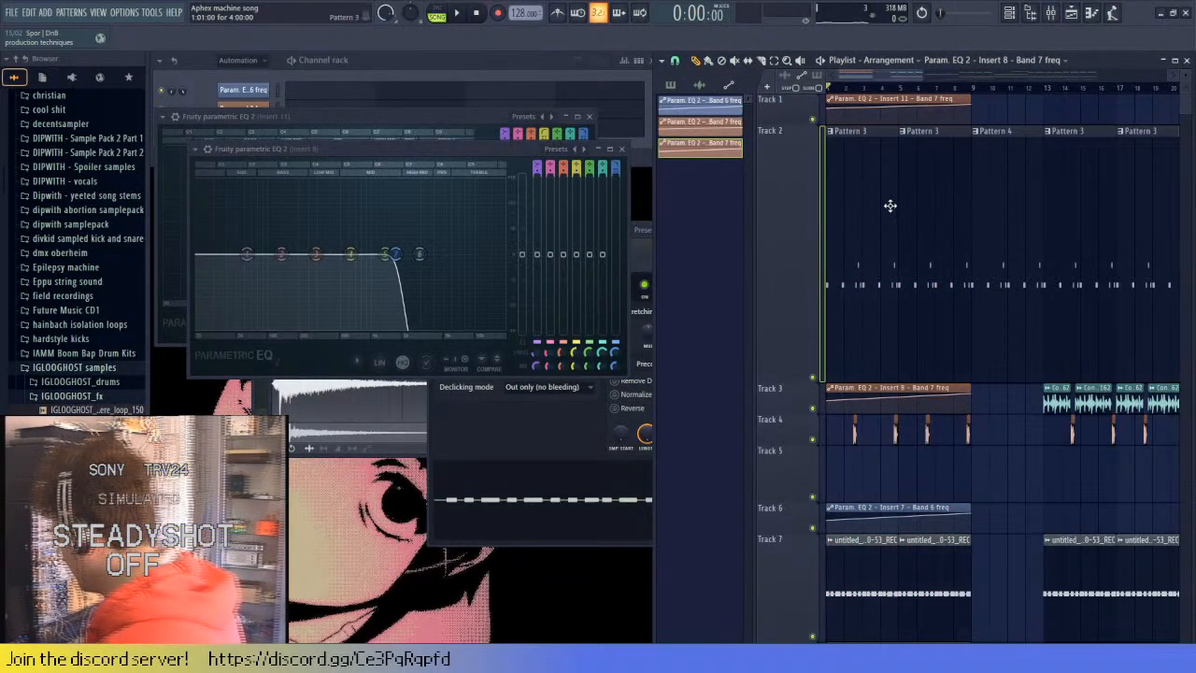
- Play the intro from the start, check the mixer levels for the inserts in use, and select insert 3
scroll(889, 205, "down", 3)
scroll(873, 211, "down", 2)
scroll(858, 200, "up", 3)
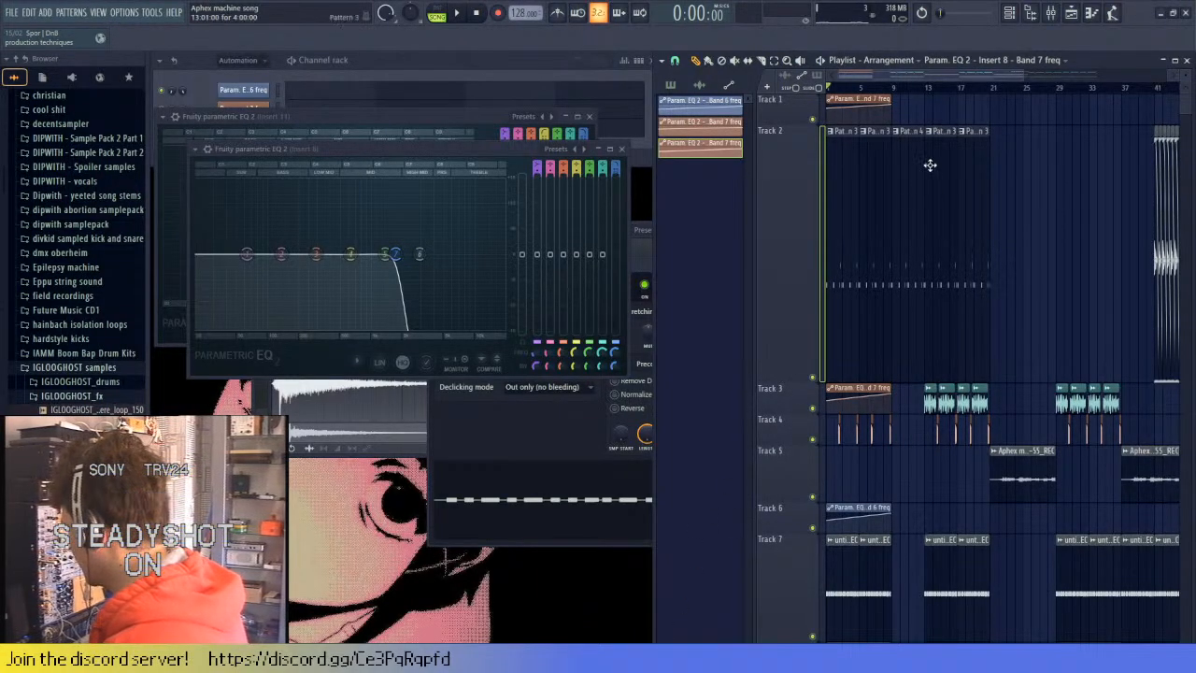
key("space")
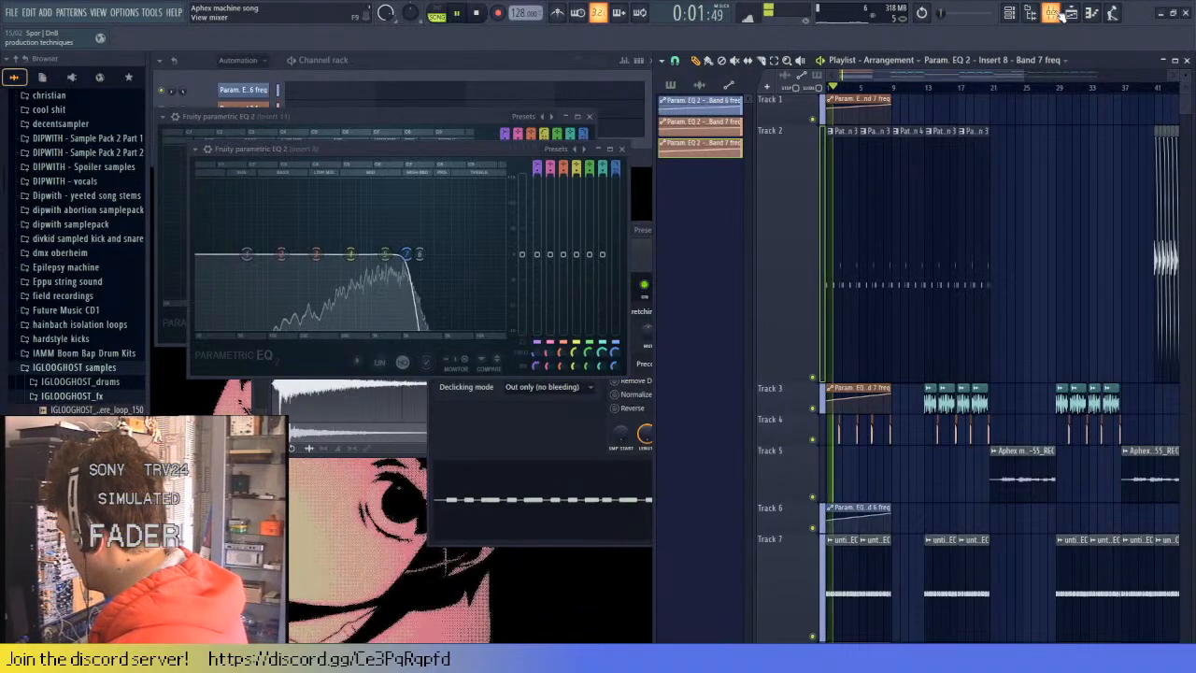
key("F9")
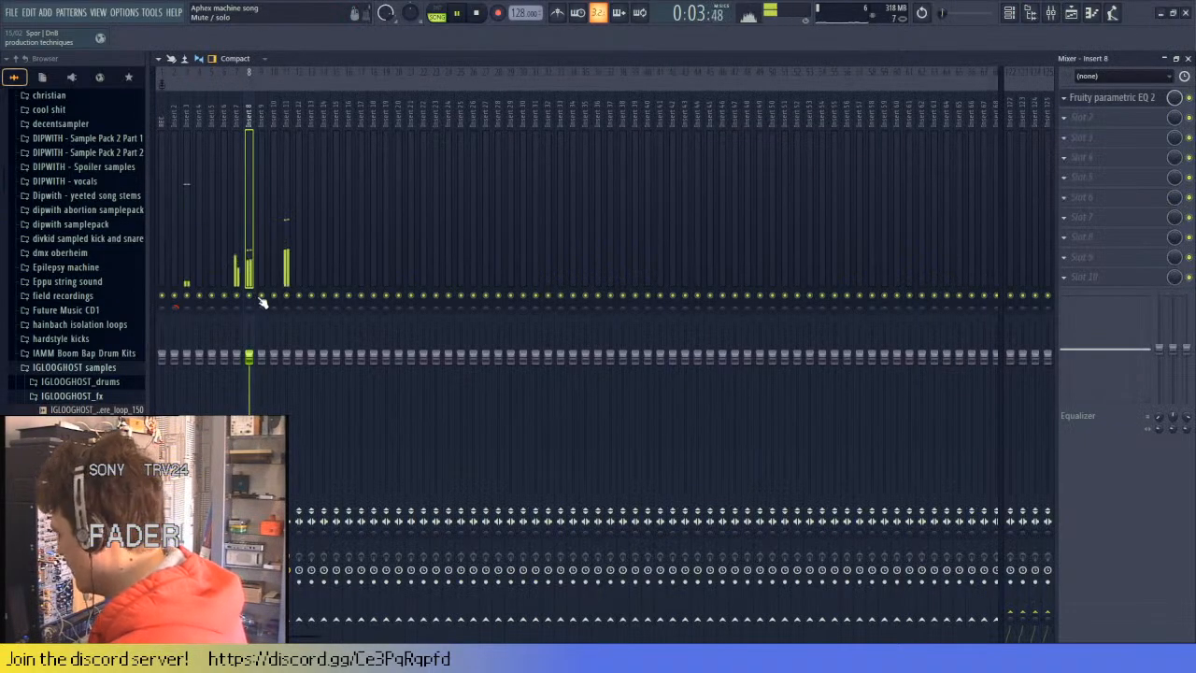
key("space")
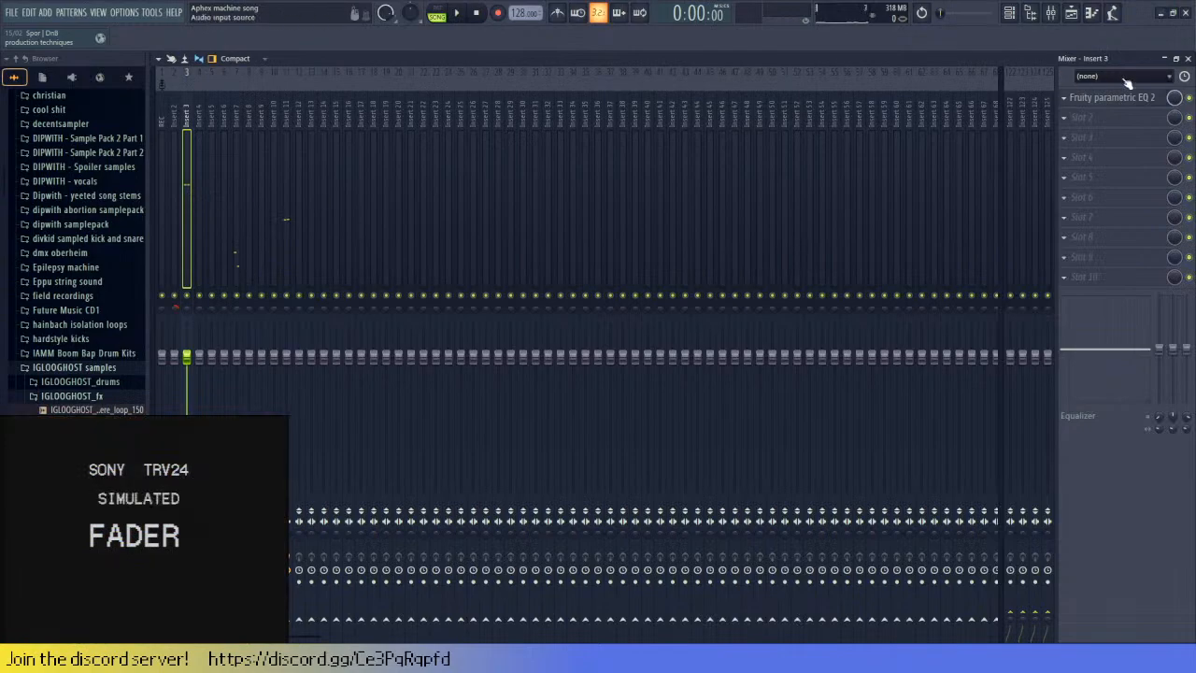
- Delete the percussion hits on Track 4 within the first eight bars and play the intro
left_click(1187, 58)
scroll(793, 458, "up", 5)
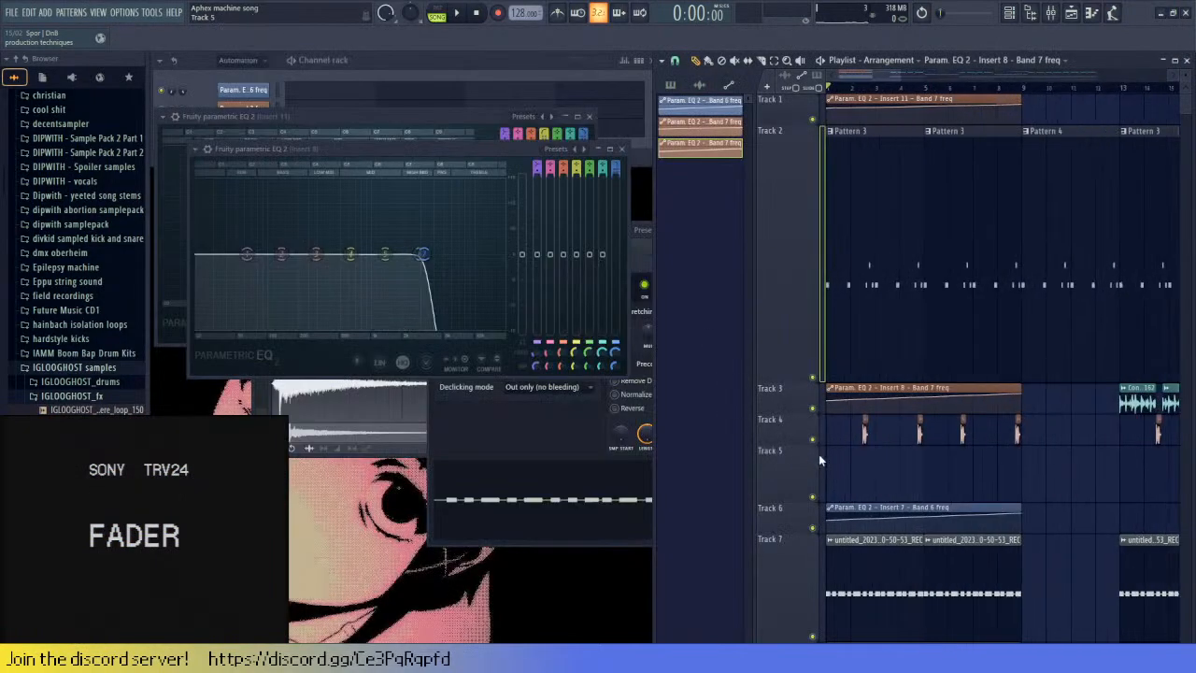
right_click(858, 439)
key("space")
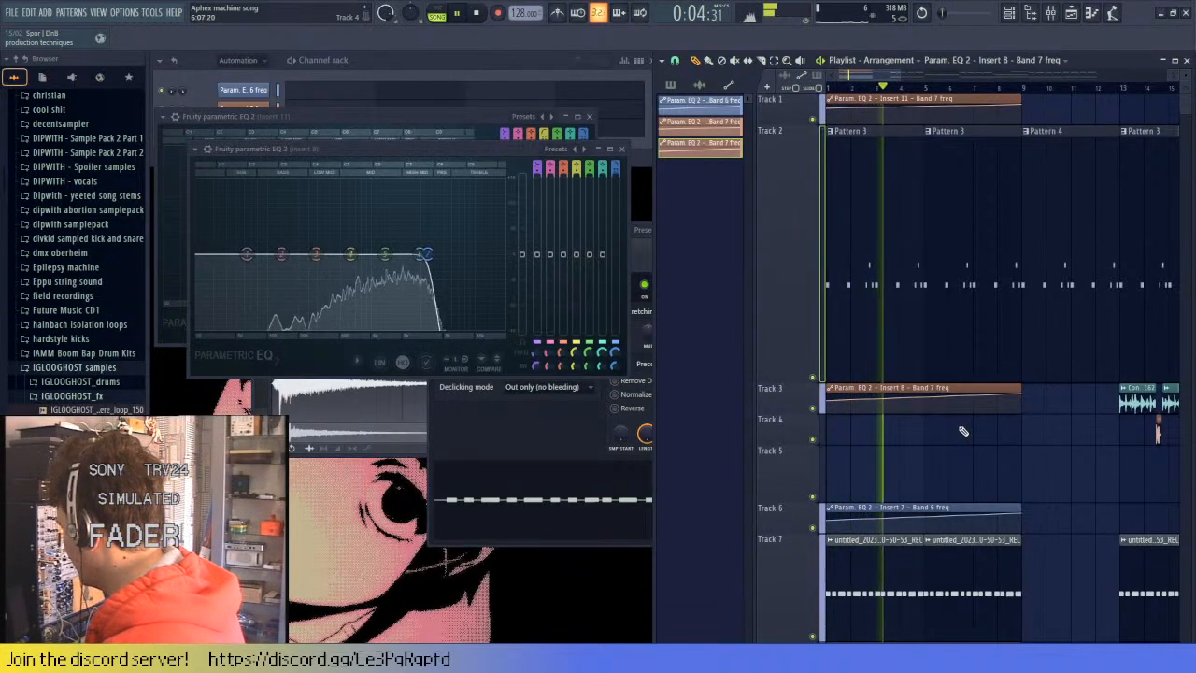
scroll(957, 440, "down", 3, "ctrl")
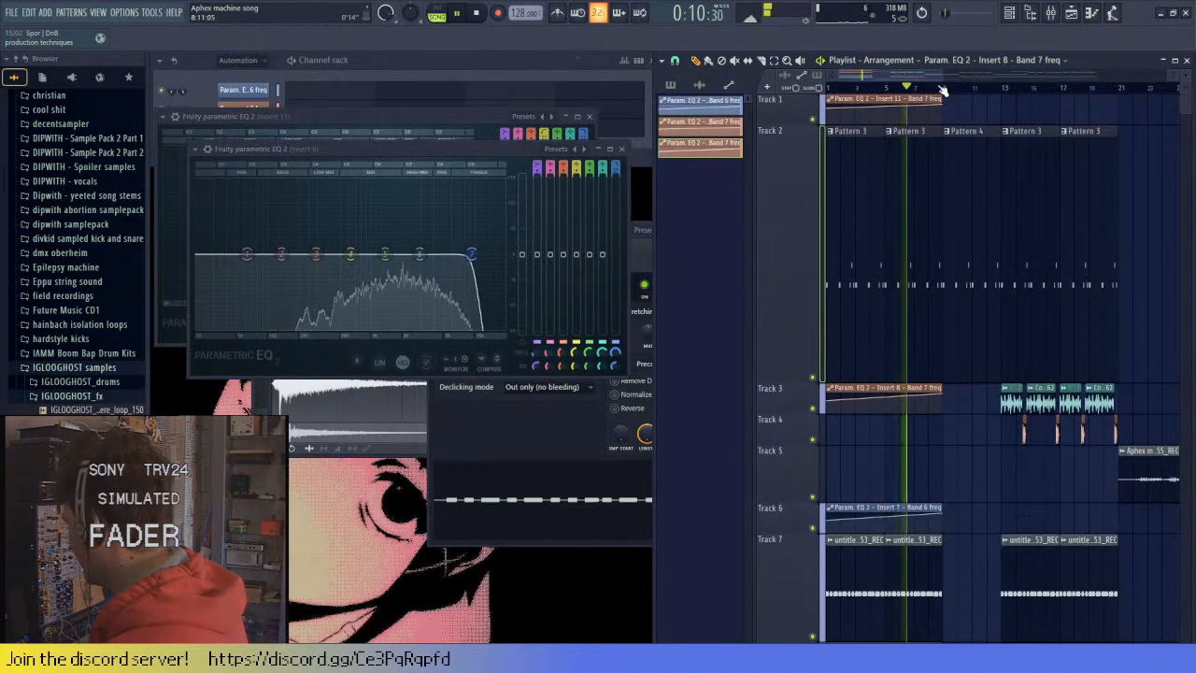
scroll(1028, 422, "up", 3, "ctrl")
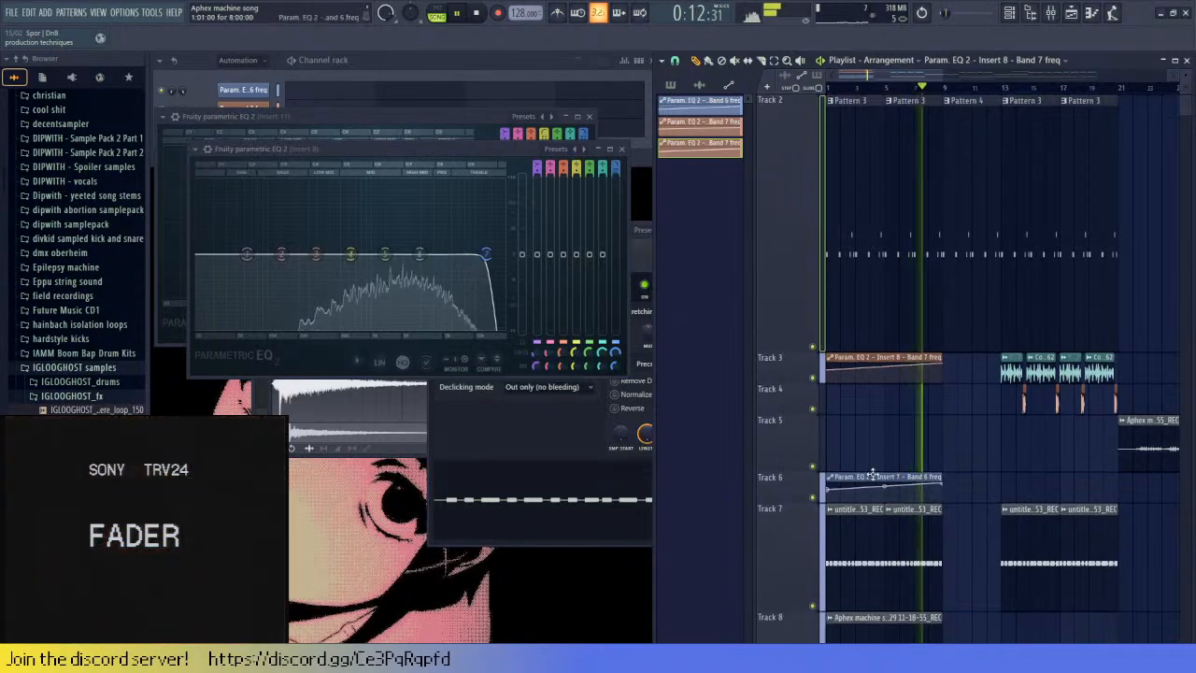
key("space")
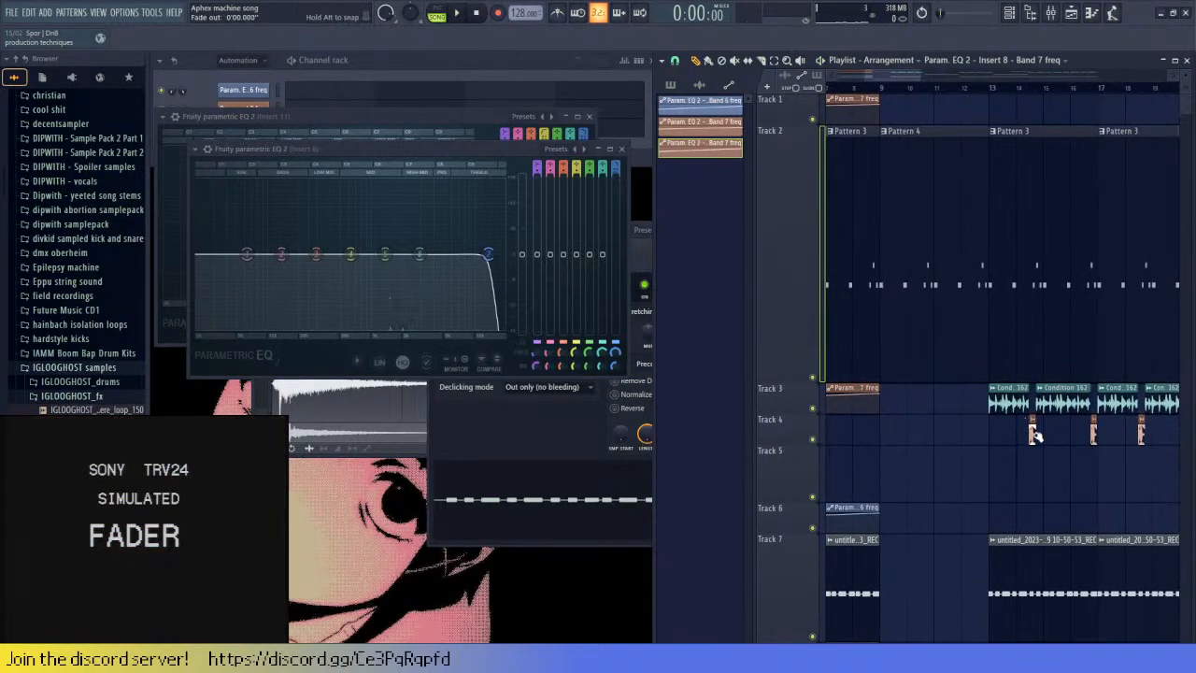
- Pick the AC_PERCUSSION_9 clip at bar 14 and place a copy on Track 4 near the end of bar 8
scroll(1032, 433, "up", 3, "ctrl")
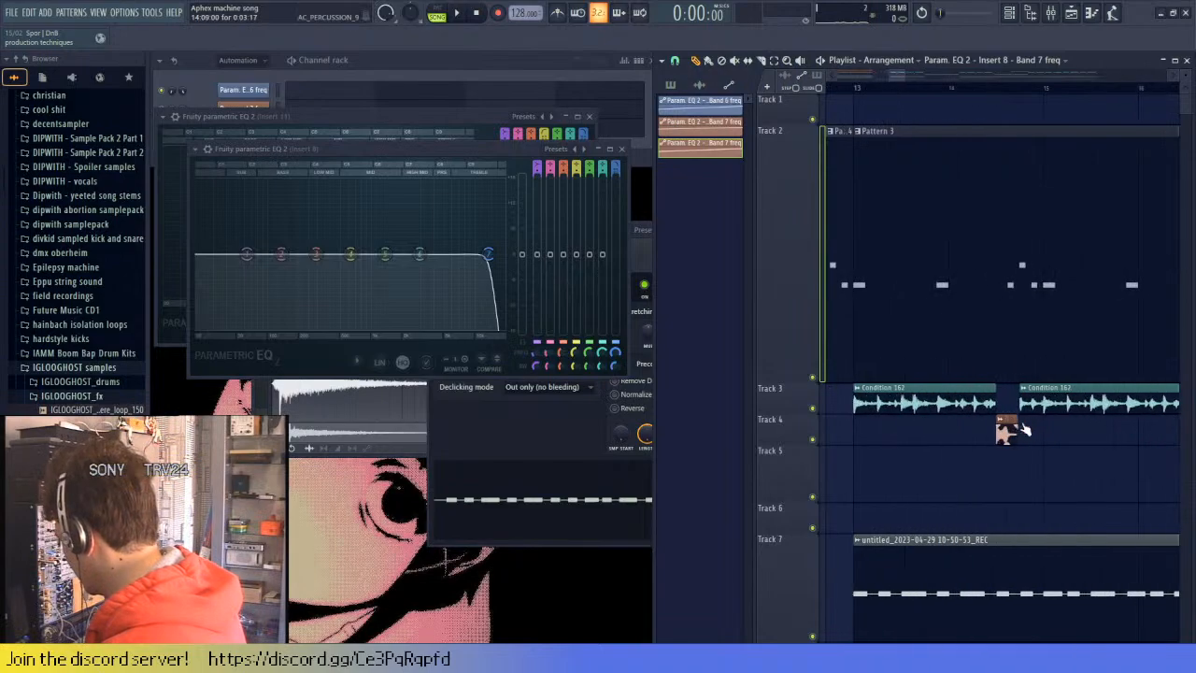
left_click(1007, 425)
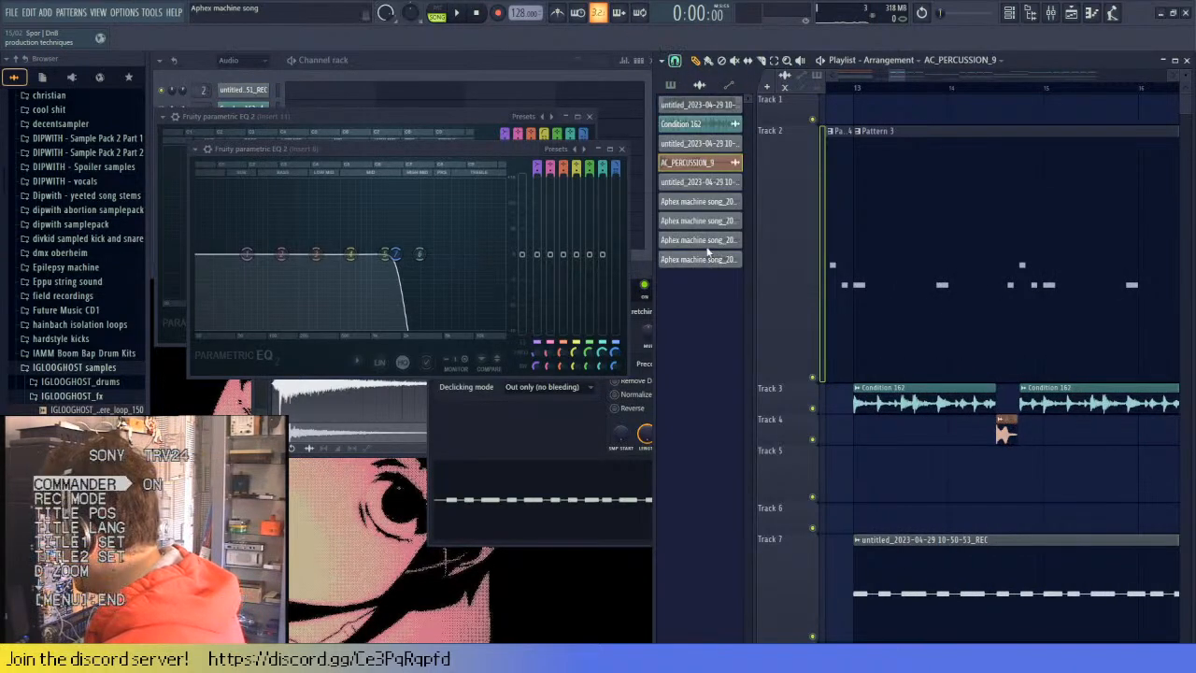
scroll(820, 448, "left", 5)
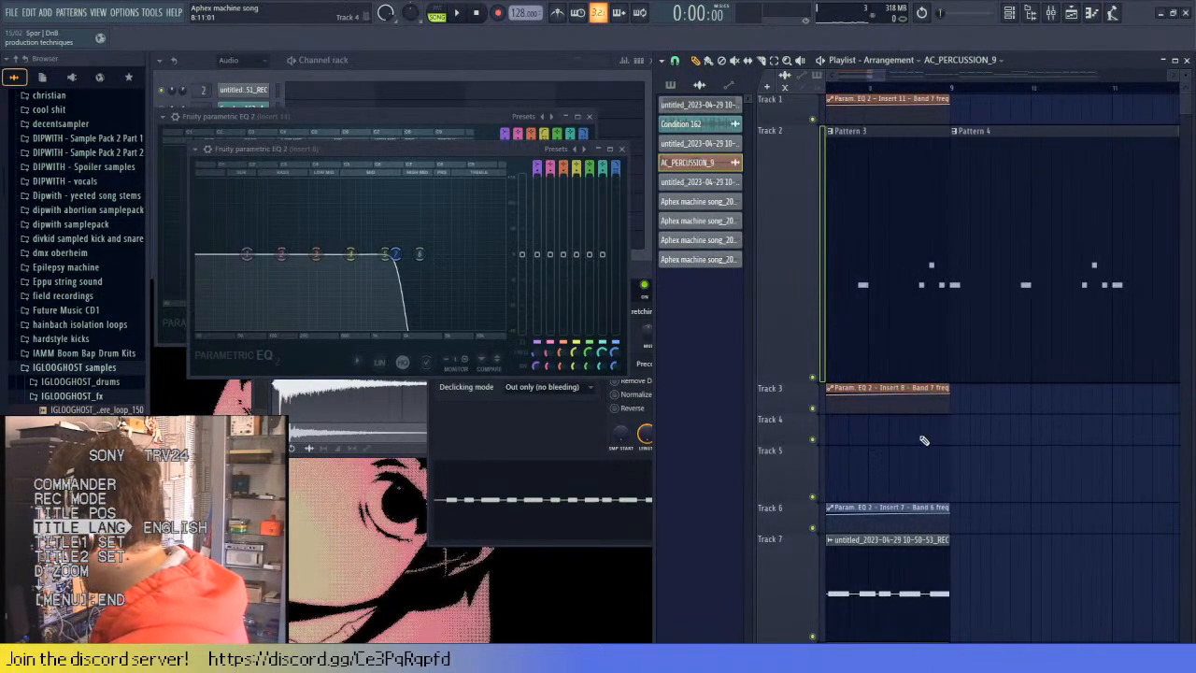
left_click(924, 438)
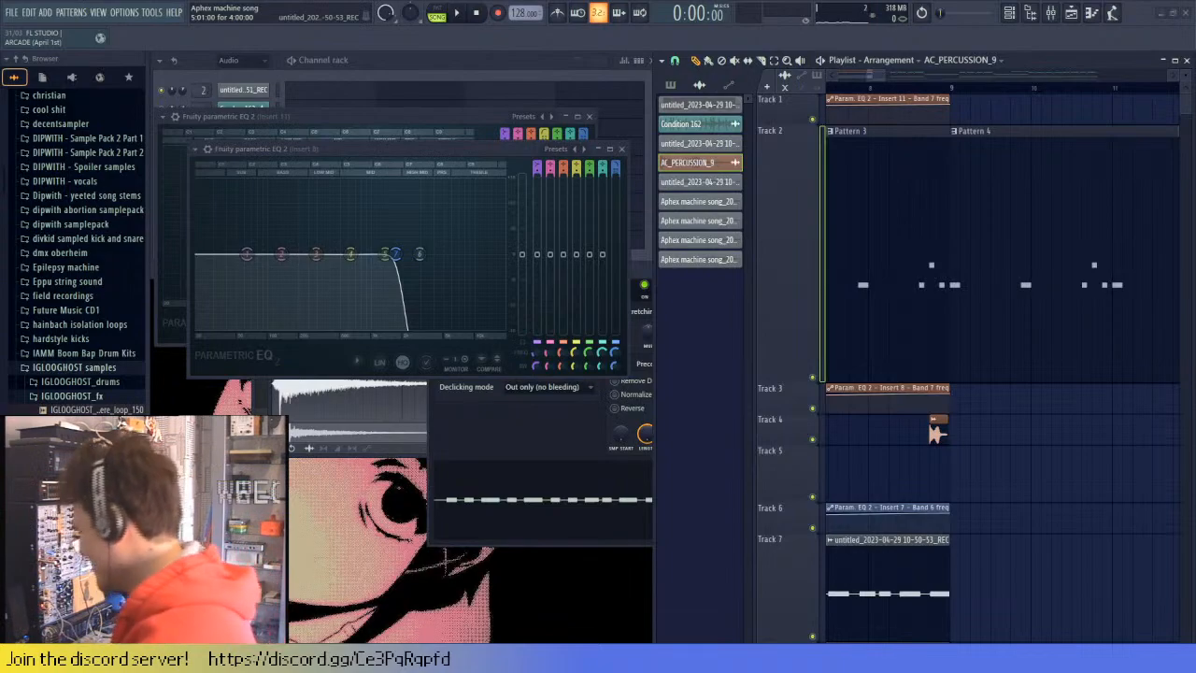
- Audition the end of bar 8 and move the new AC_PERCUSSION_9 hit to the start of bar 11
key("space")
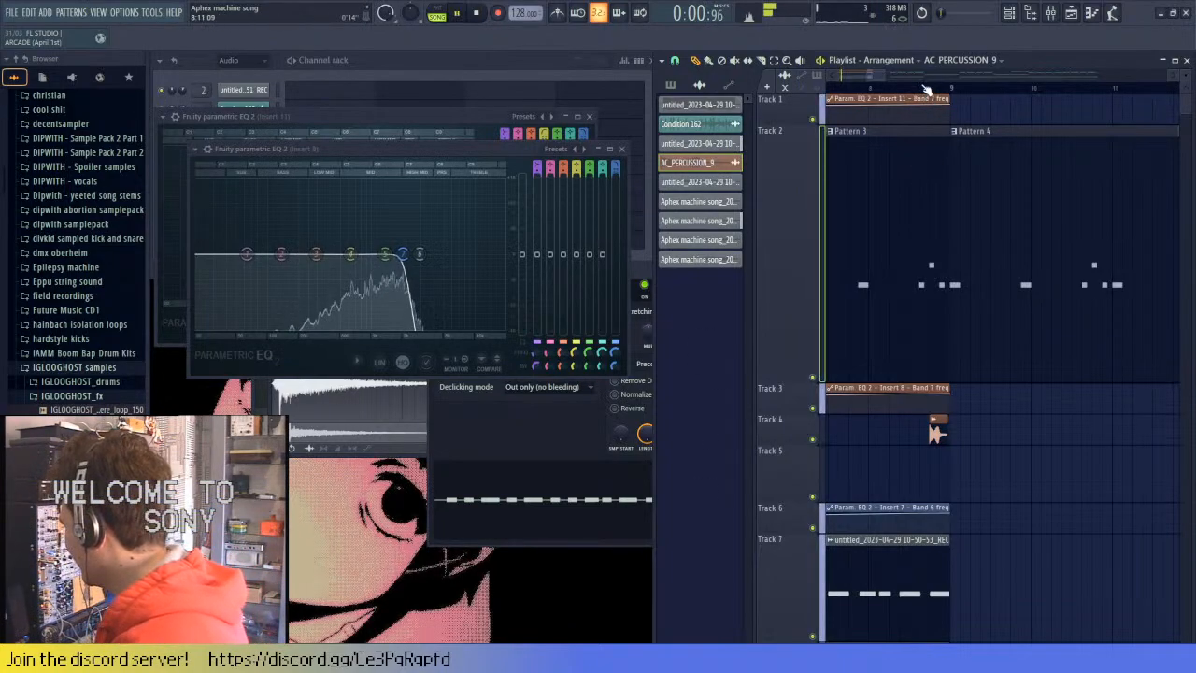
left_click(925, 87)
key("space")
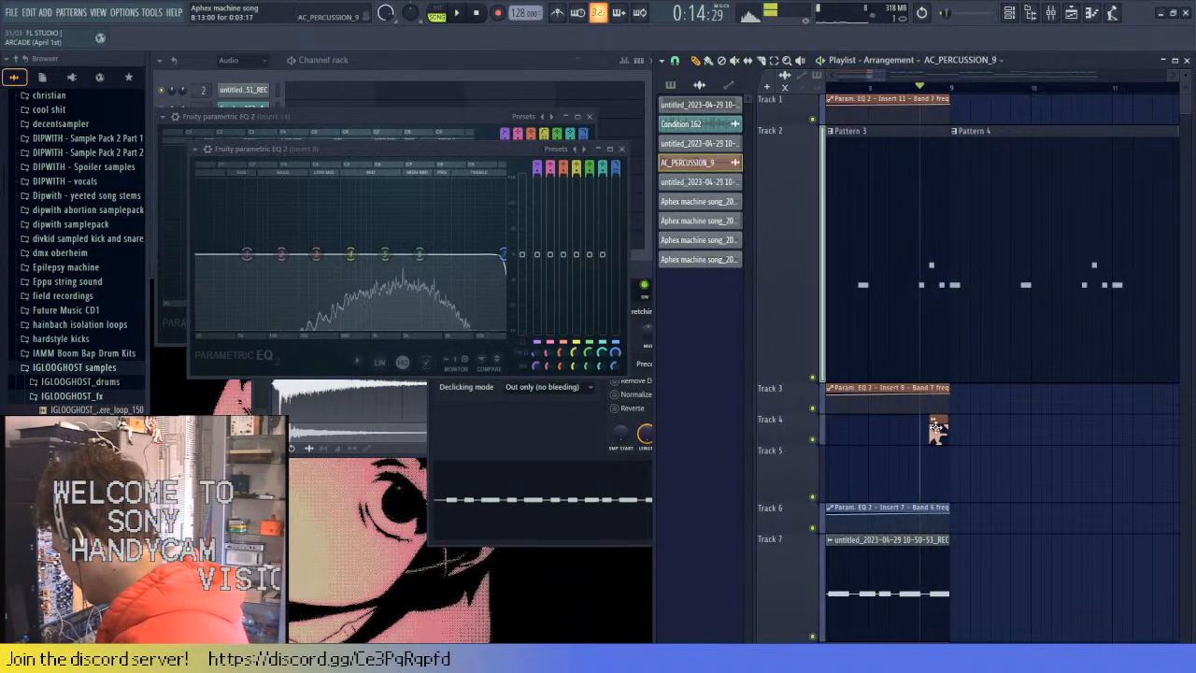
key("space")
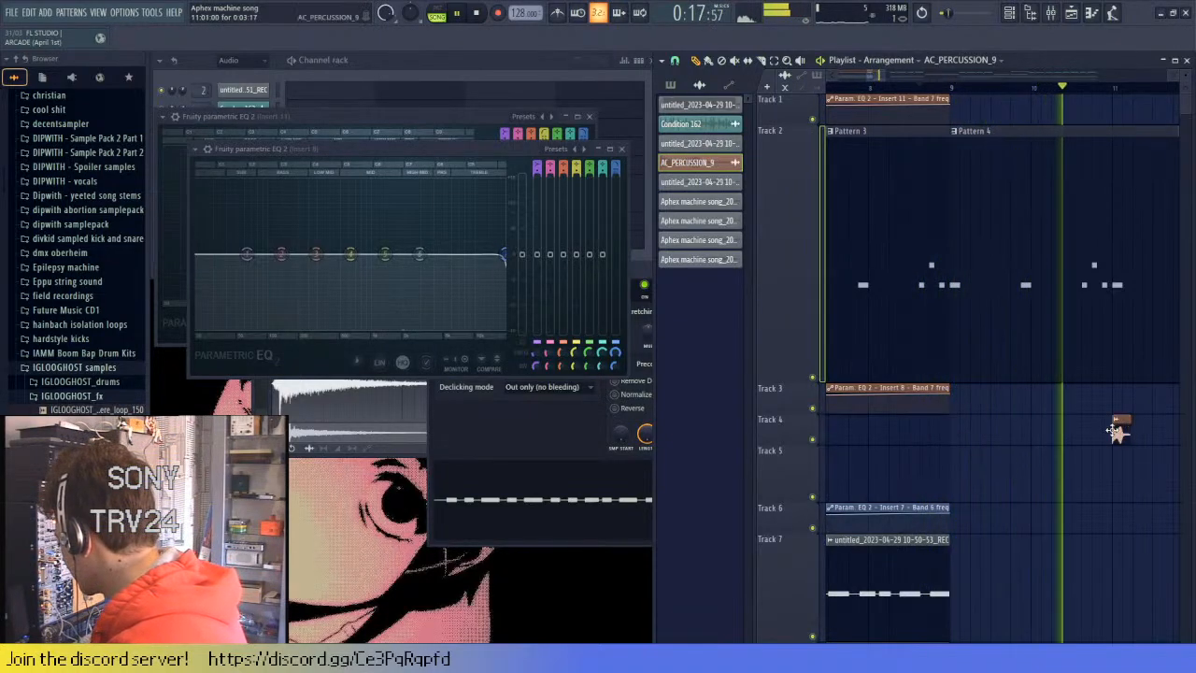
- Add another AC_PERCUSSION_9 hit on Track 4 at the start of bar 10 and play the passage from late bar 8
scroll(1093, 430, "down", 1)
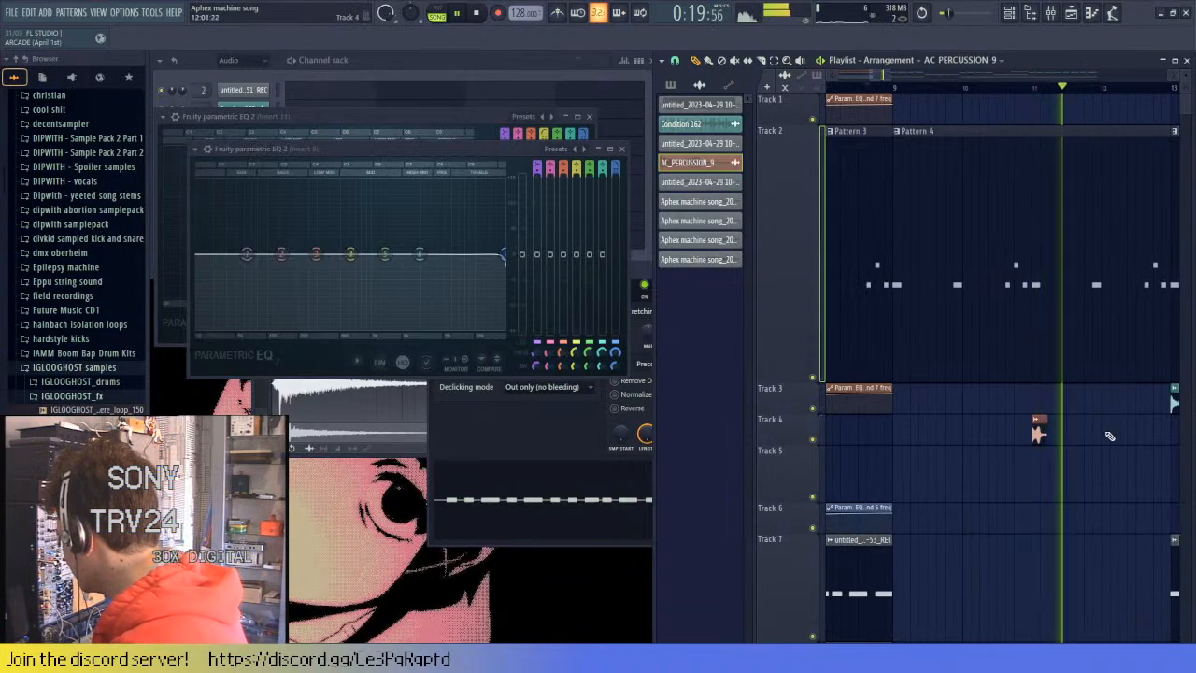
left_click(1007, 432)
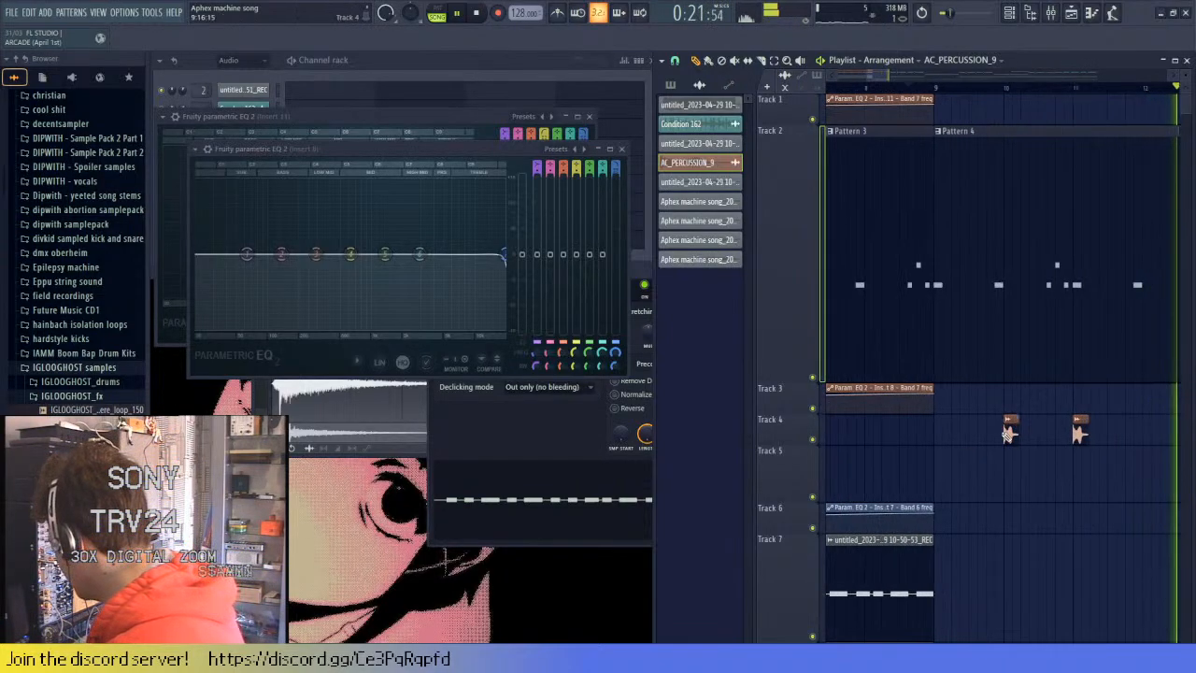
scroll(923, 363, "down", 3)
key("space")
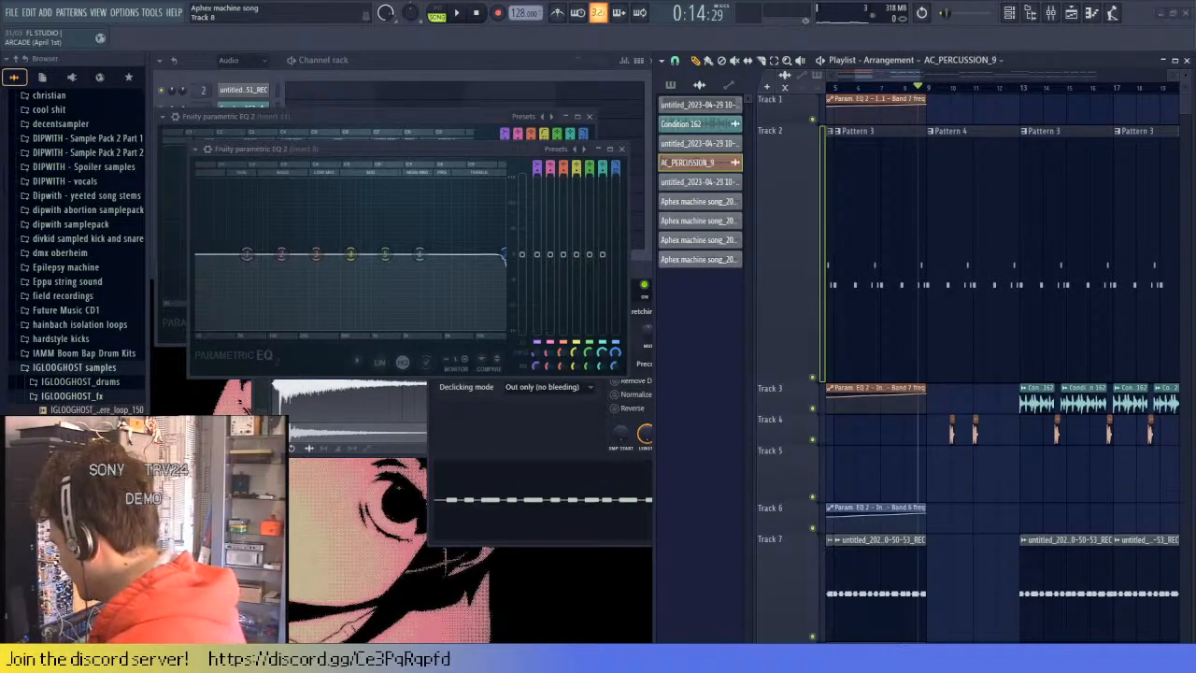
key("space")
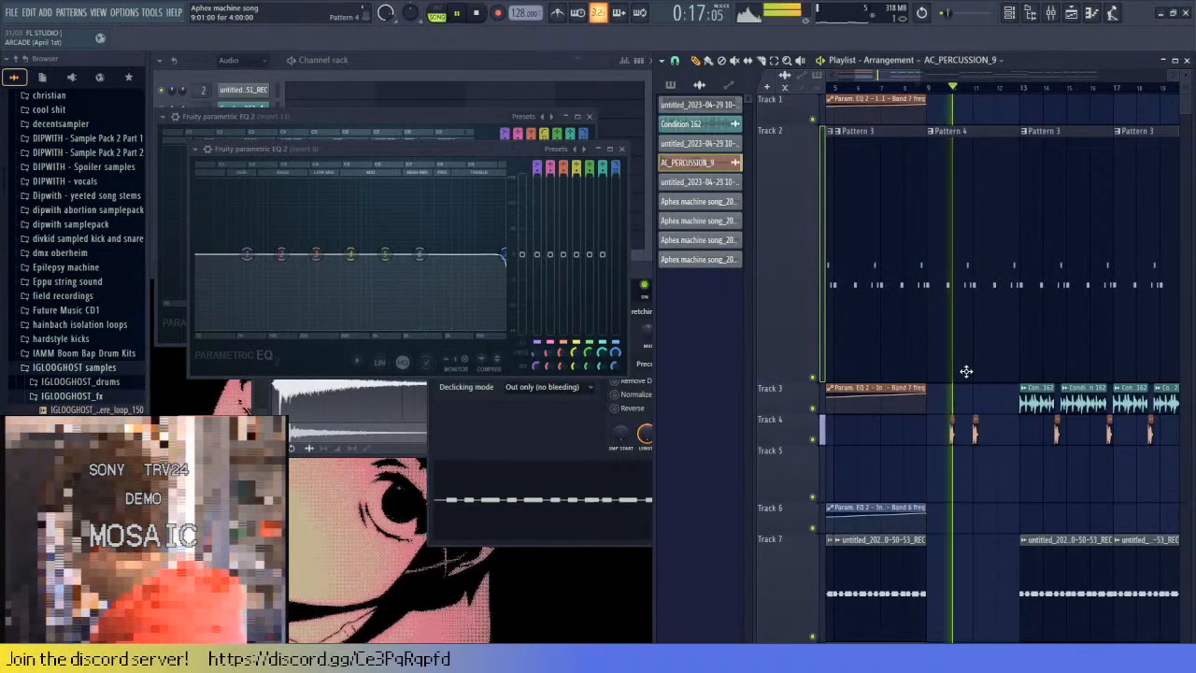
- Add another AC_PERCUSSION_9 hit on Track 4 at the start of bar 12 and play through the passage
scroll(994, 406, "up", 3)
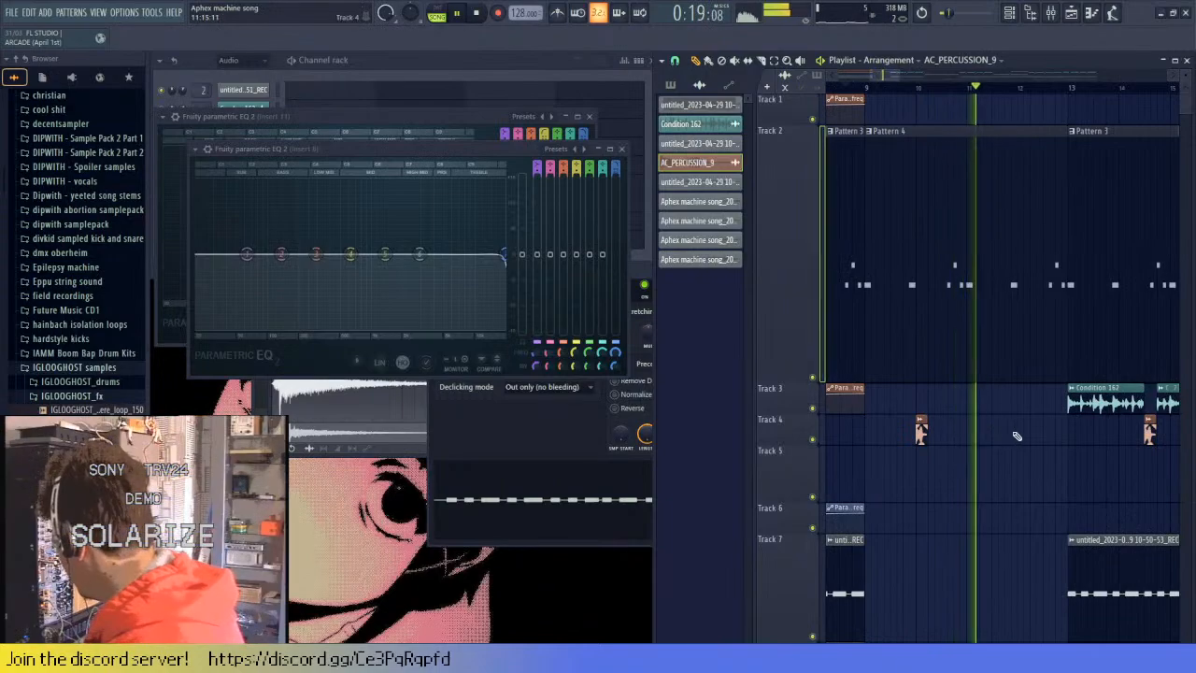
left_click(1017, 436)
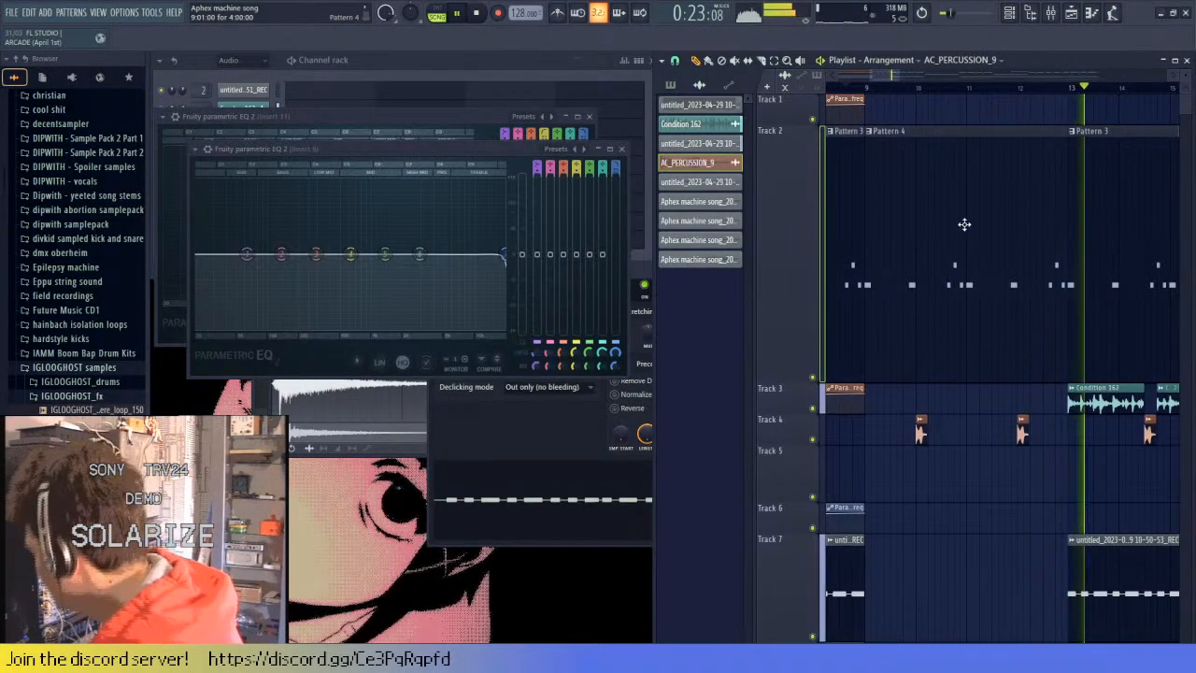
scroll(993, 370, "down", 5)
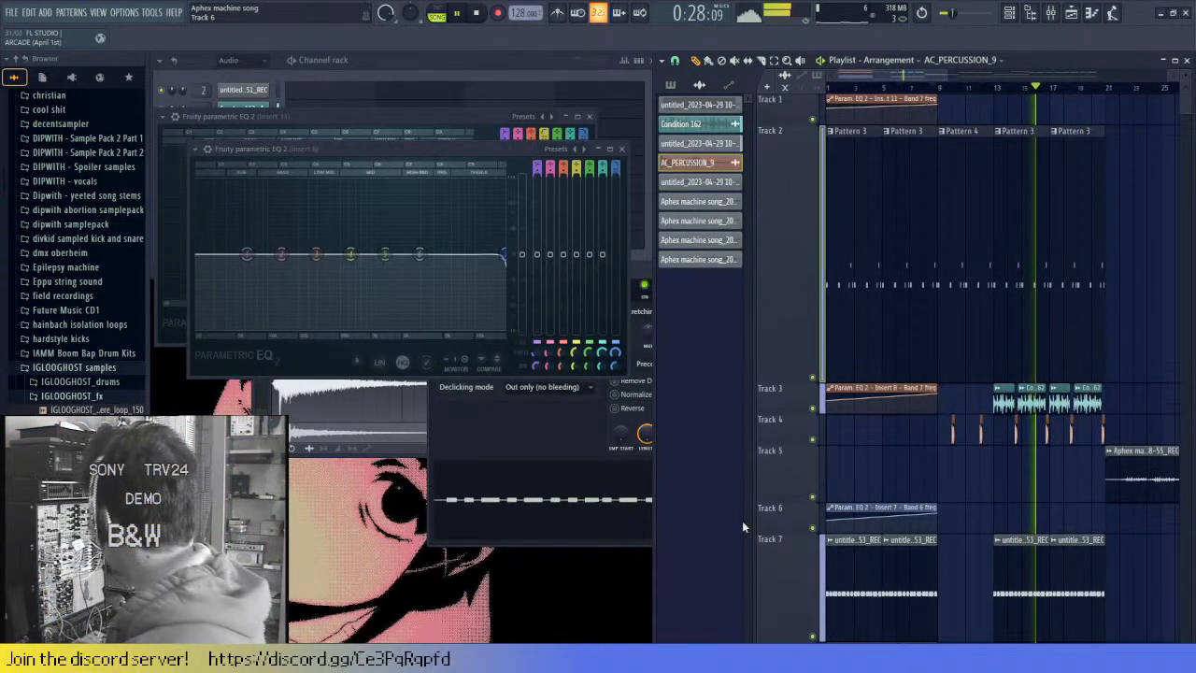
key("space")
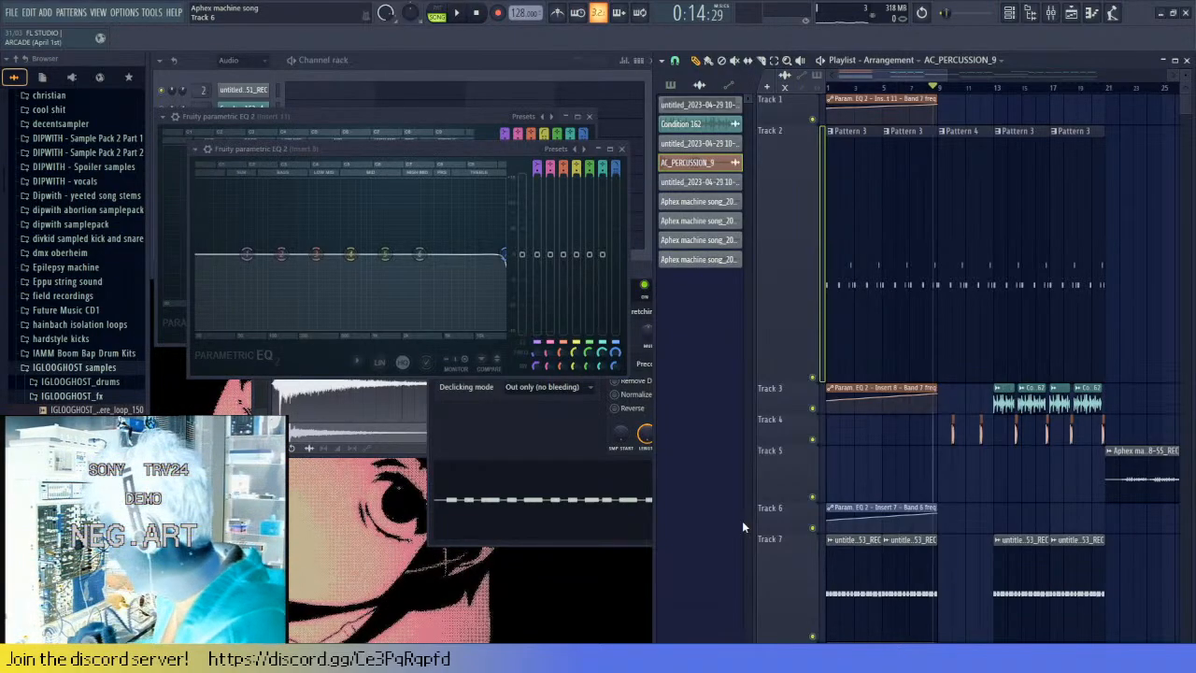
key("space")
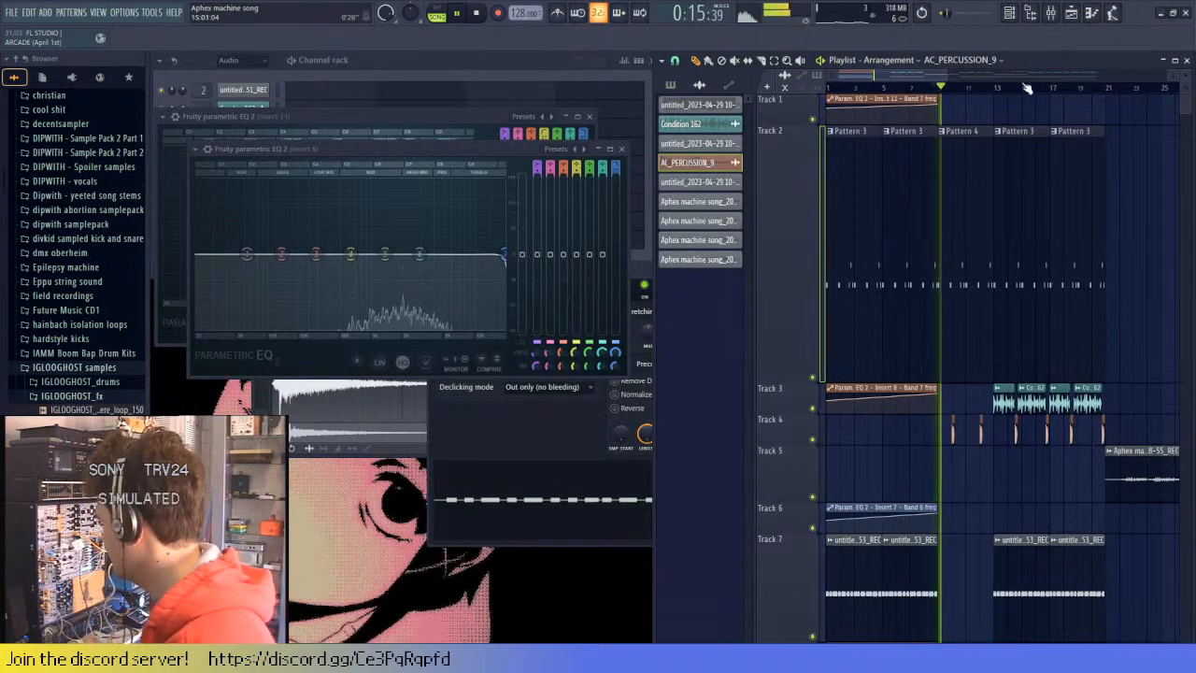
- Audition the arrangement from bar 13, then from late bar 19 through to about bar 38
left_click(995, 89)
scroll(1009, 90, "down", 3)
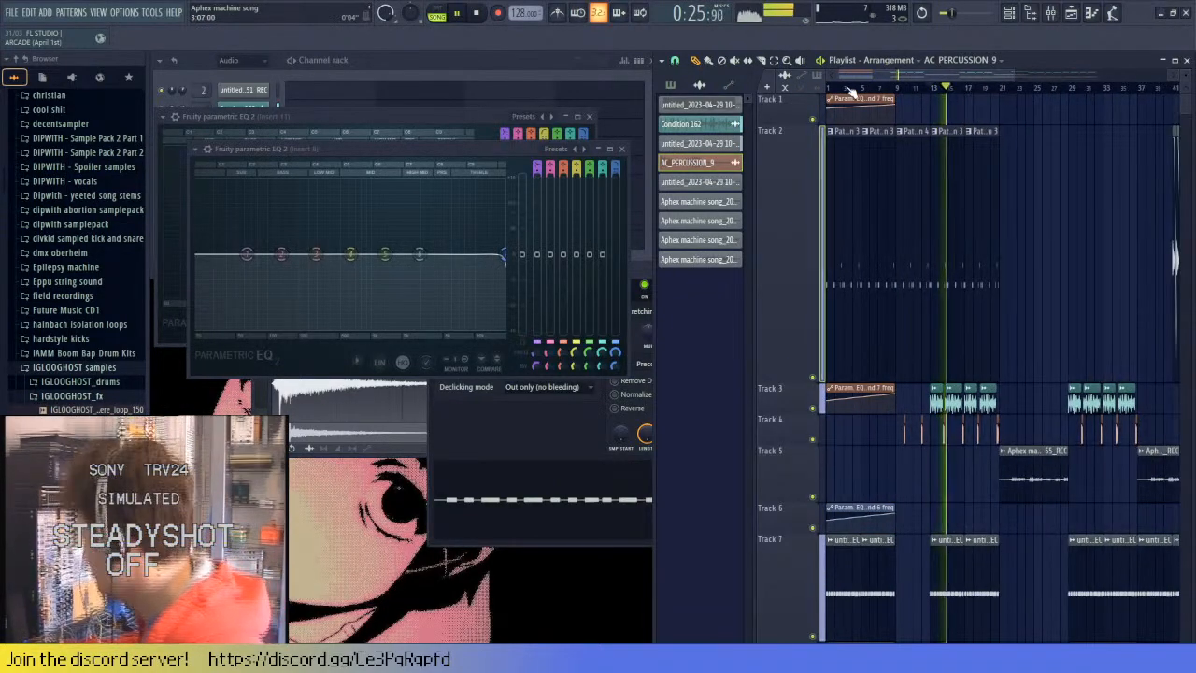
key("space")
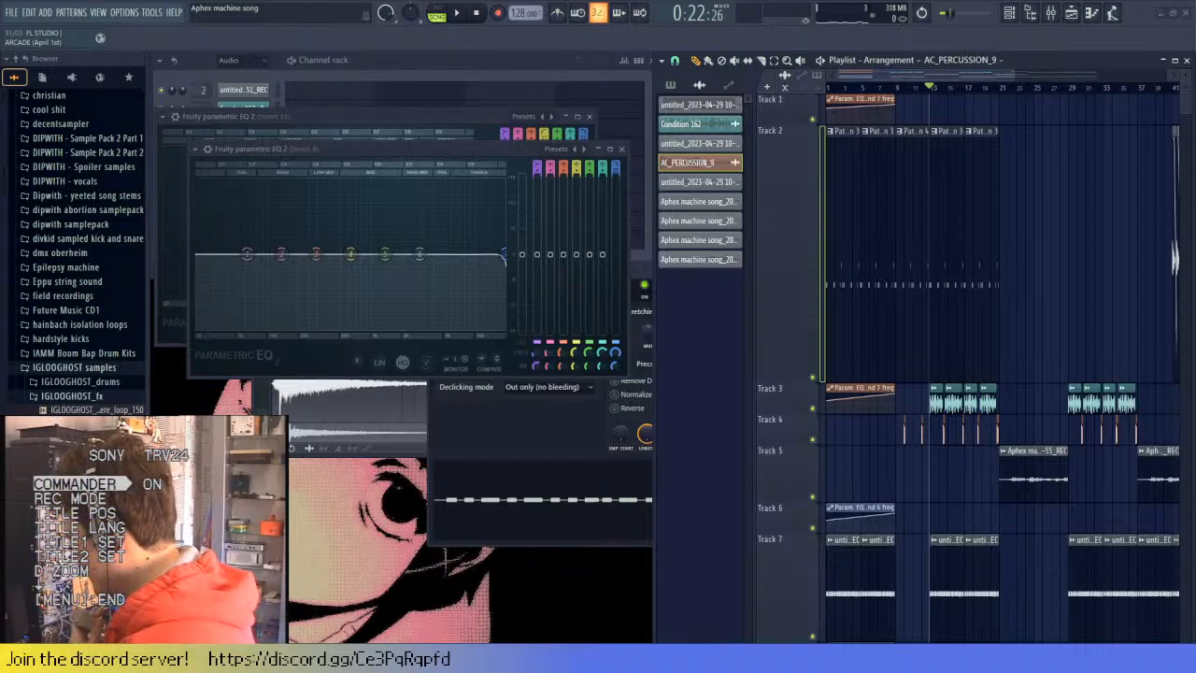
left_click(988, 90)
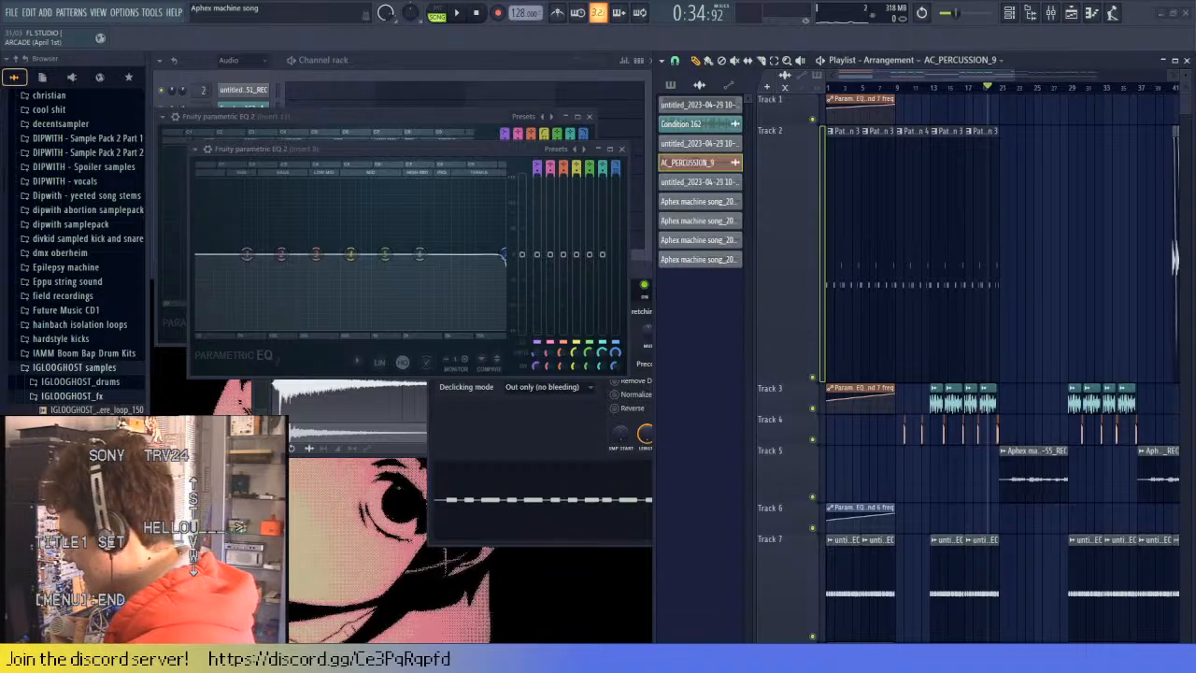
key("space")
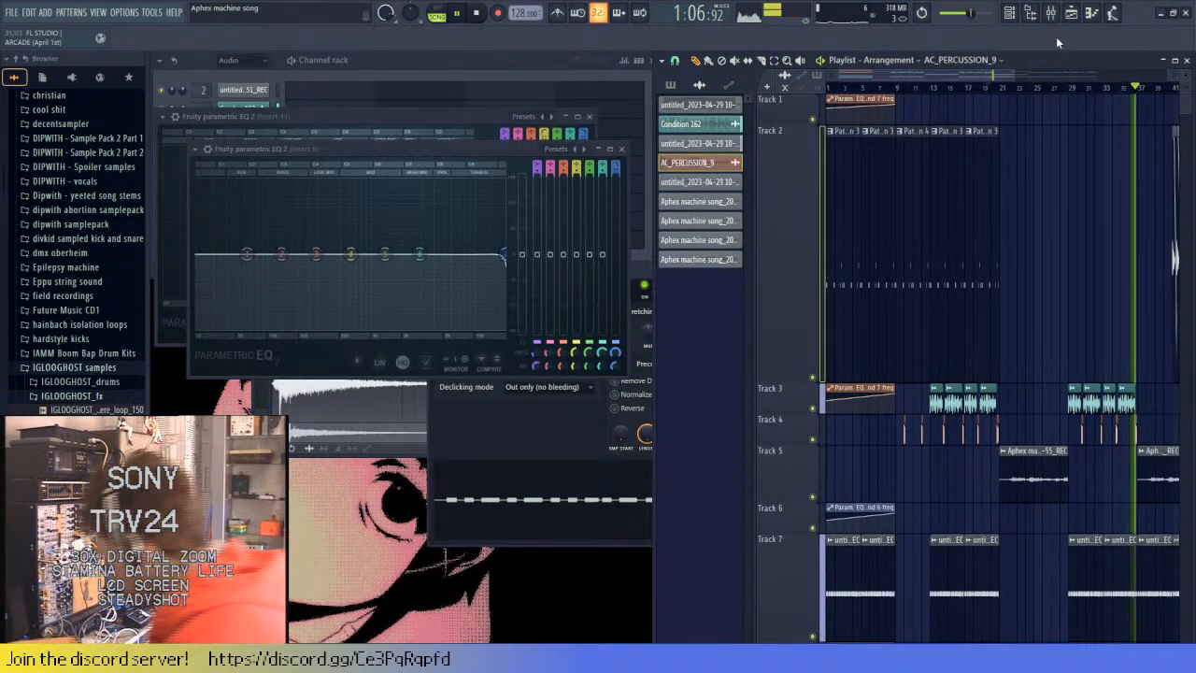
scroll(1016, 86, "down", 2)
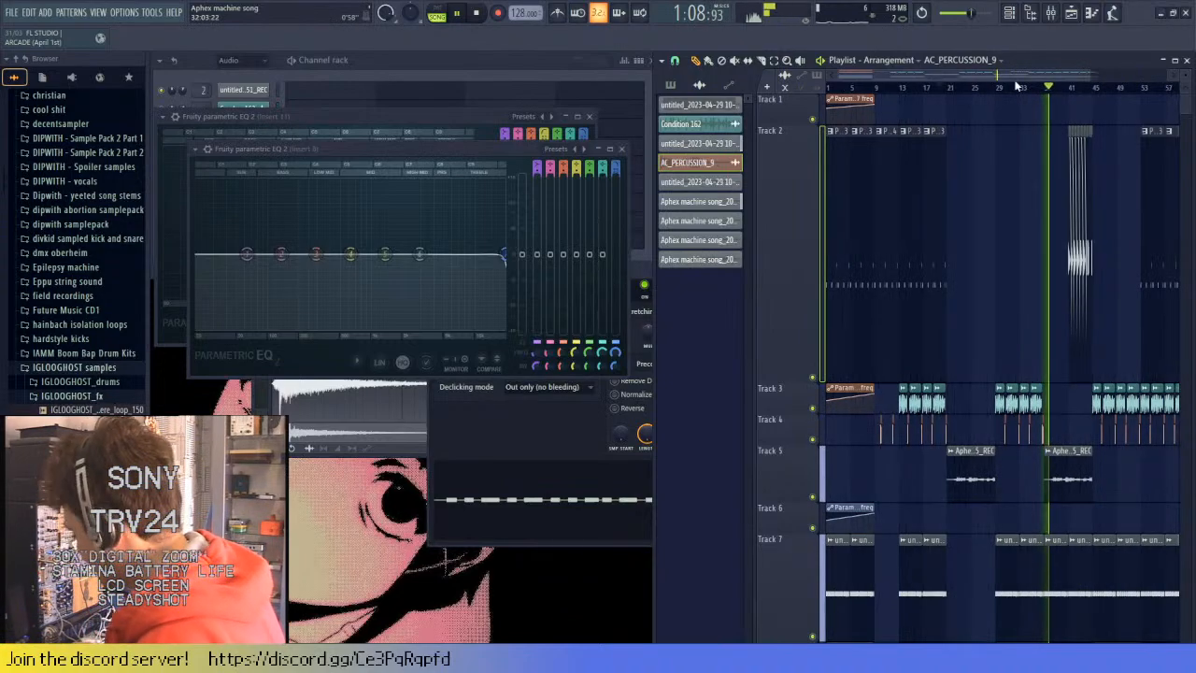
scroll(1087, 339, "down", 1)
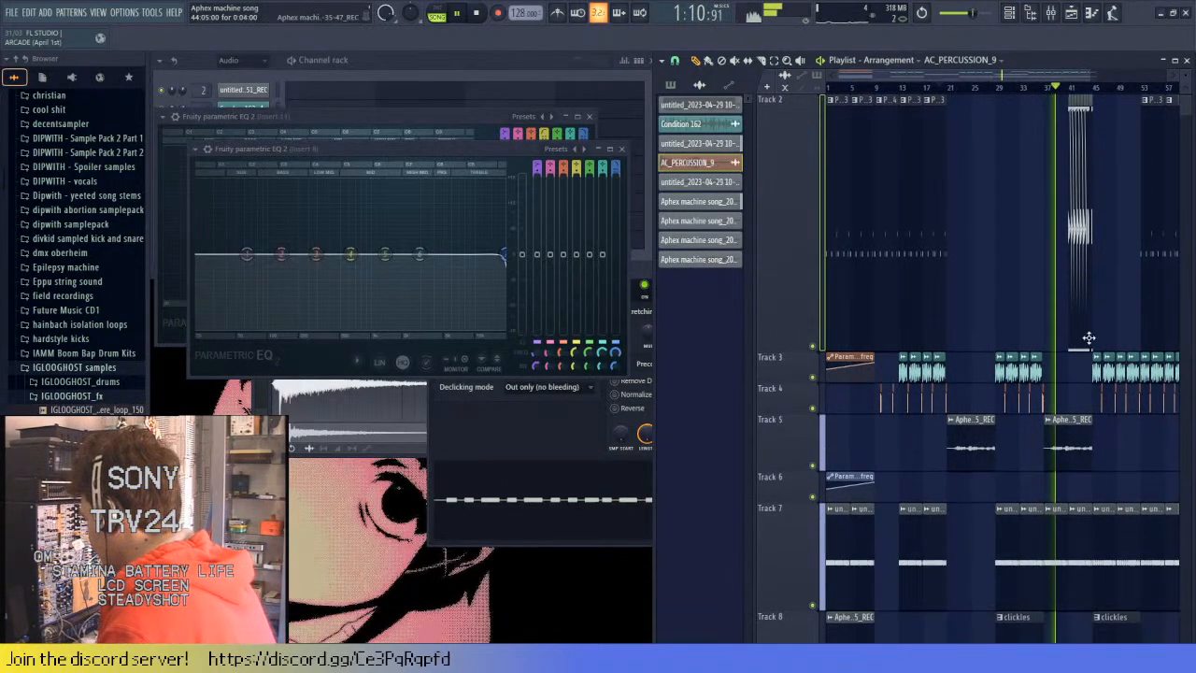
- Duplicate the Condition 162 and percussion clips on Tracks 3 and 4 from bars 29–36 into bars 37–44
scroll(1060, 328, "up", 4)
left_click_drag(1054, 406, 1030, 381)
key("ctrl+b")
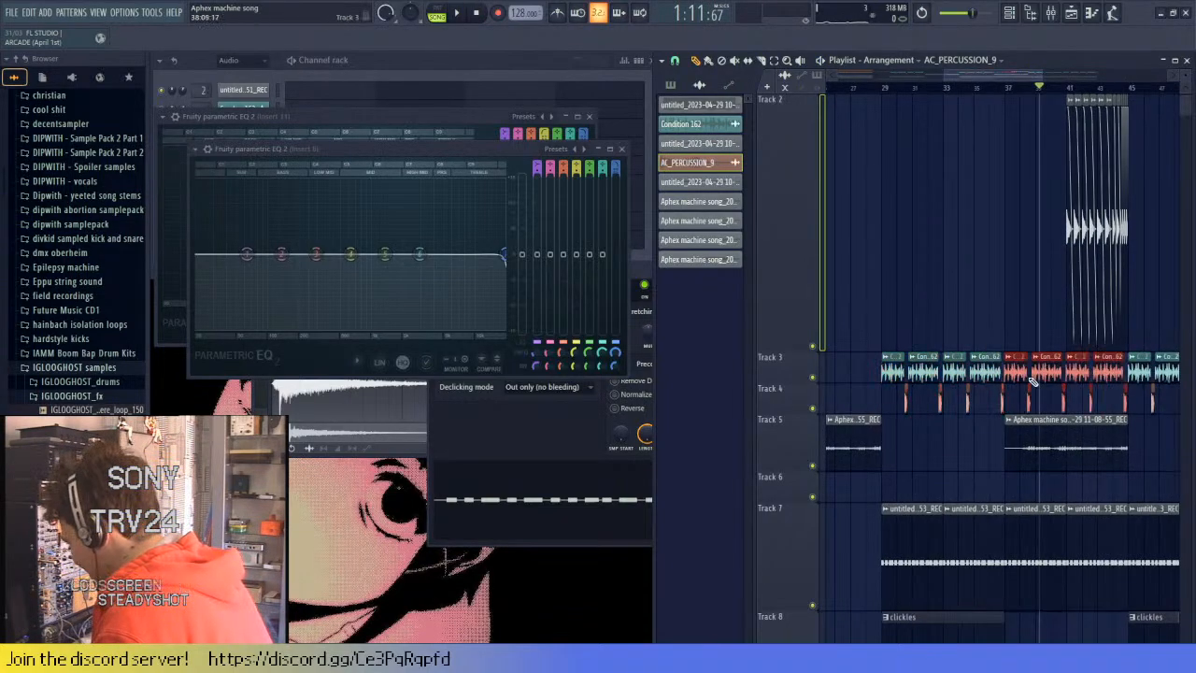
scroll(1028, 376, "down", 2)
left_click_drag(1019, 372, 1079, 372)
scroll(1080, 372, "up", 5)
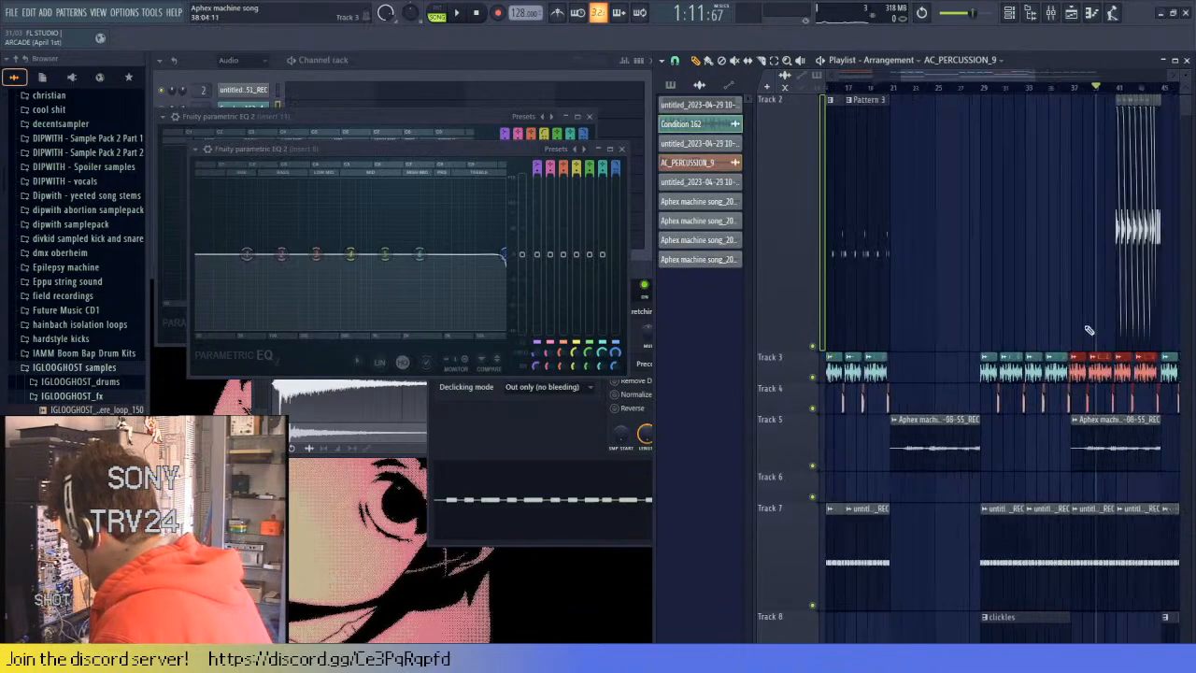
scroll(998, 371, "down", 5)
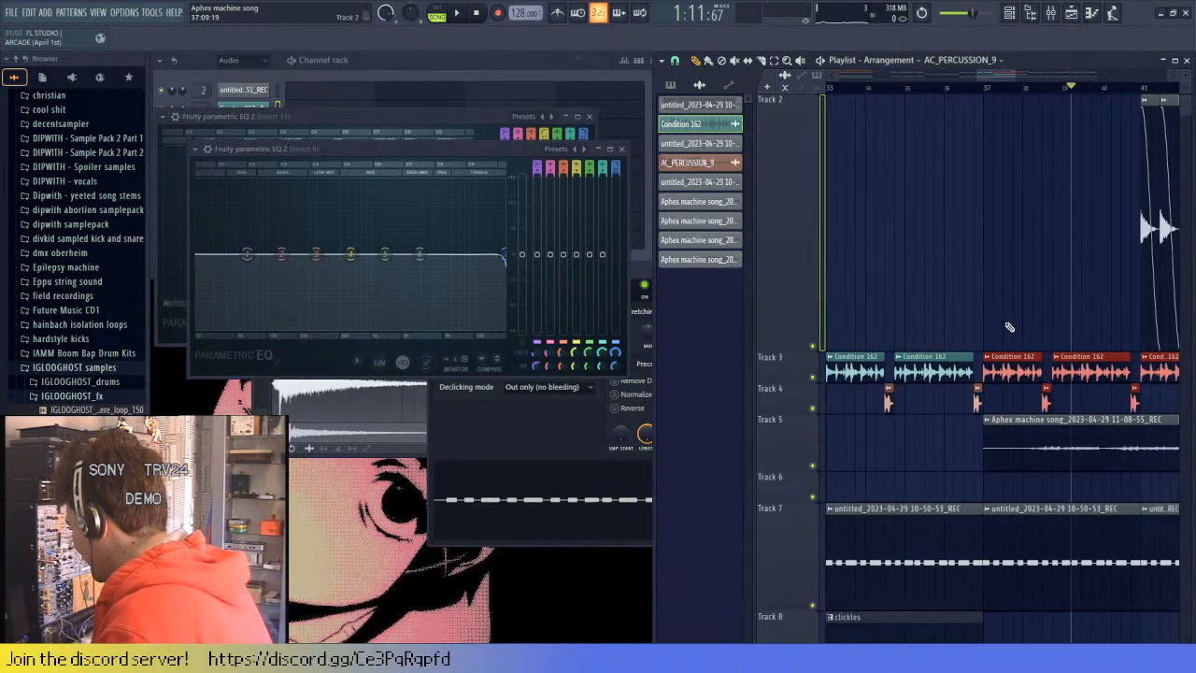
- Play the section with the duplicated clips from about bar 38 onward, then return the playhead to that bar
key("space")
scroll(986, 309, "down", 4)
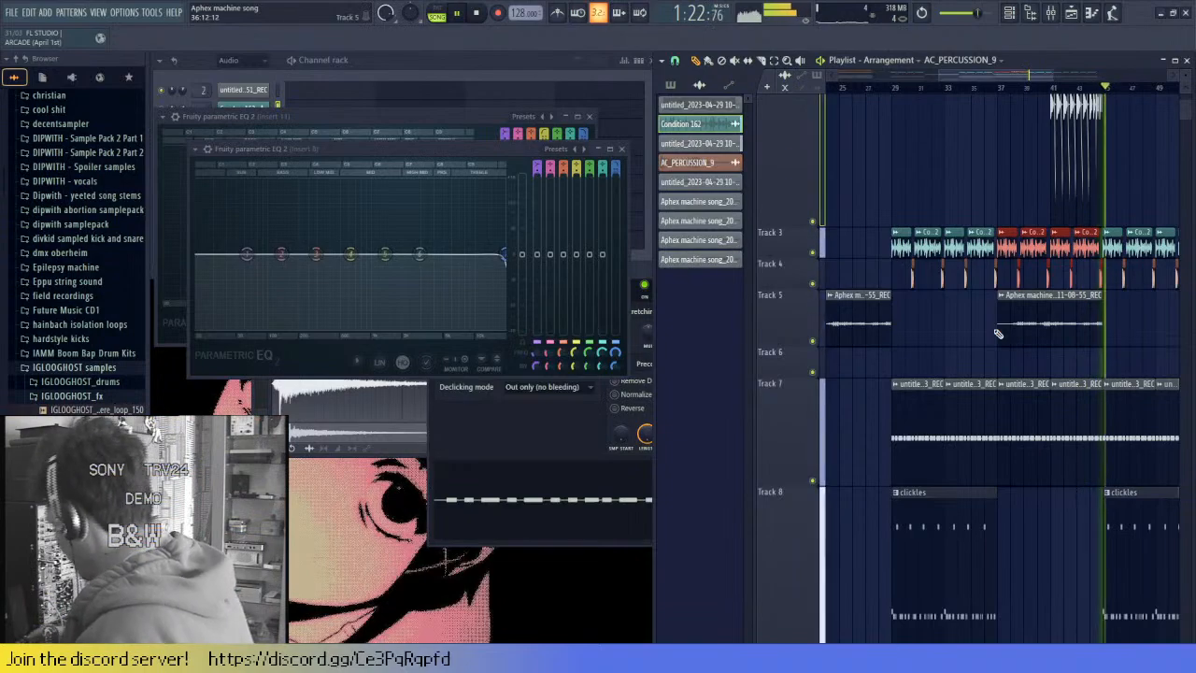
scroll(1023, 88, "down", 4)
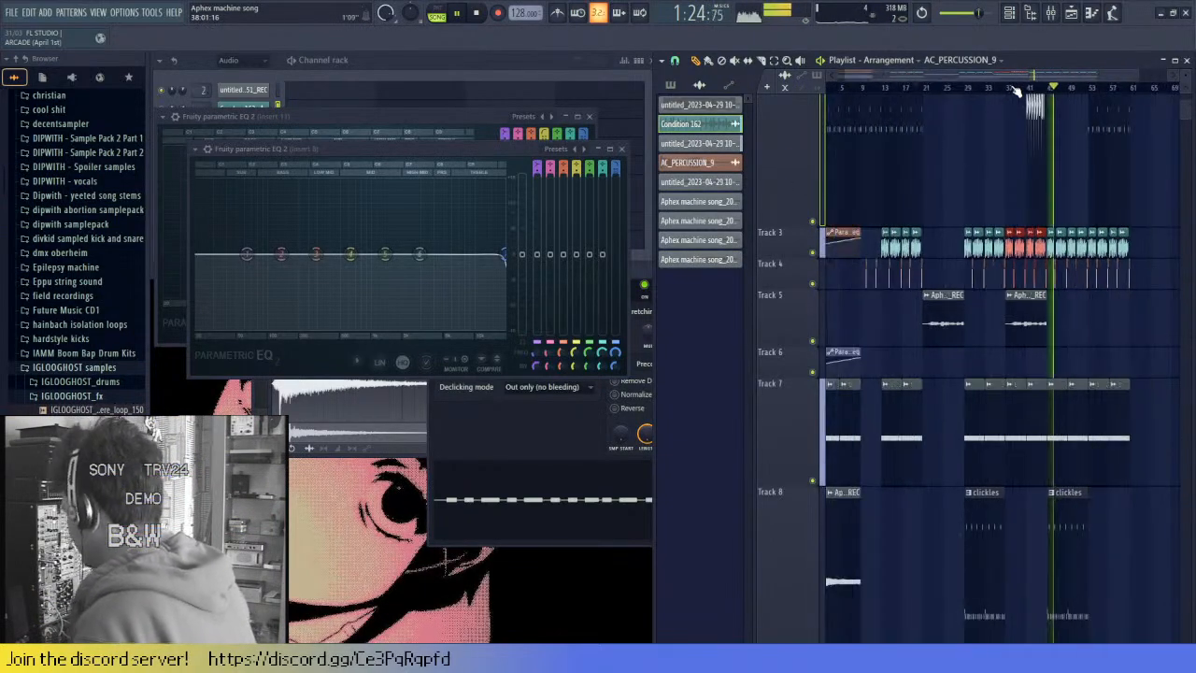
scroll(1159, 360, "up", 4)
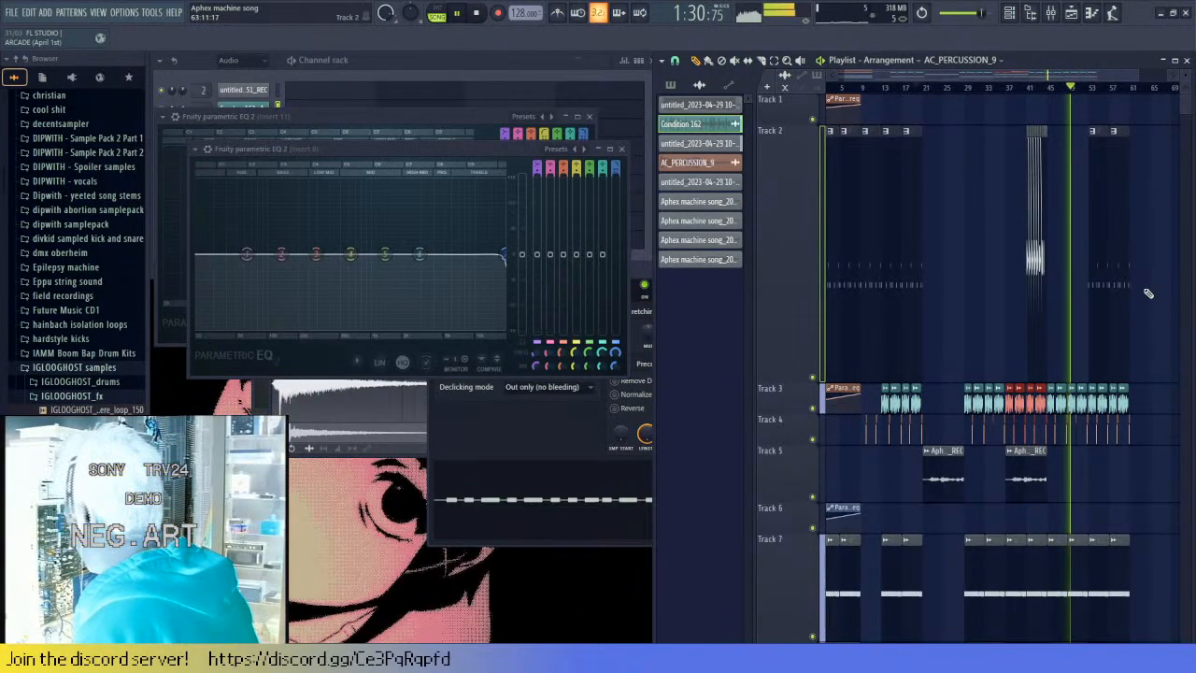
key("space")
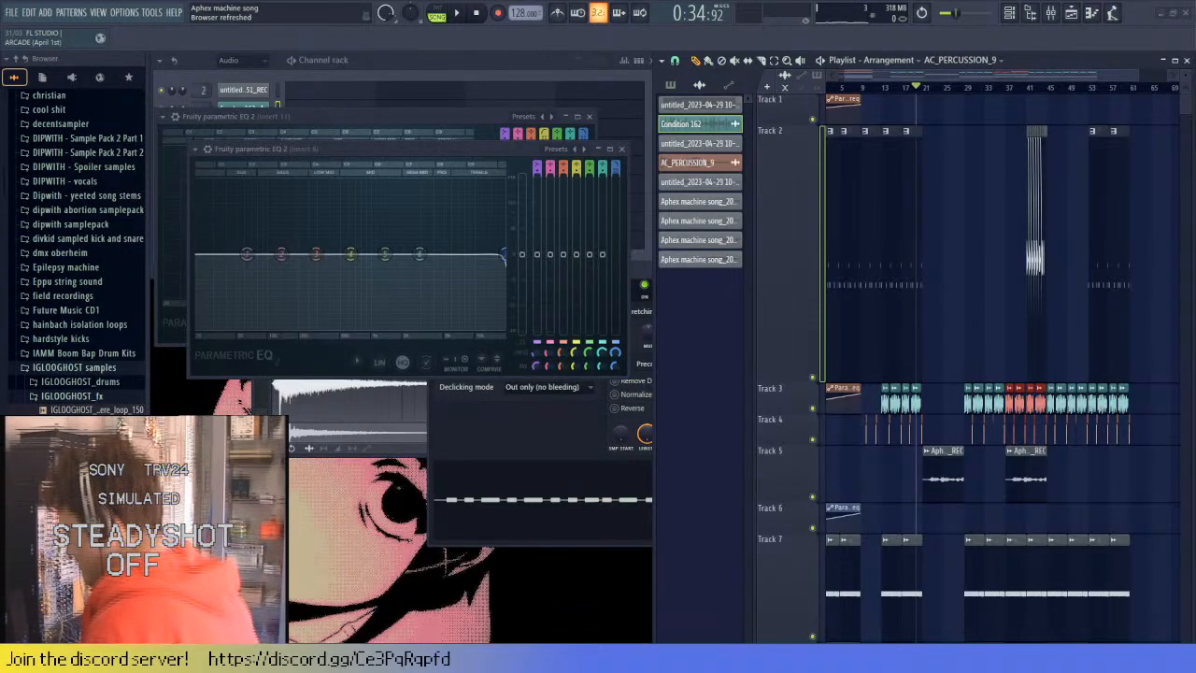
left_click(1016, 88)
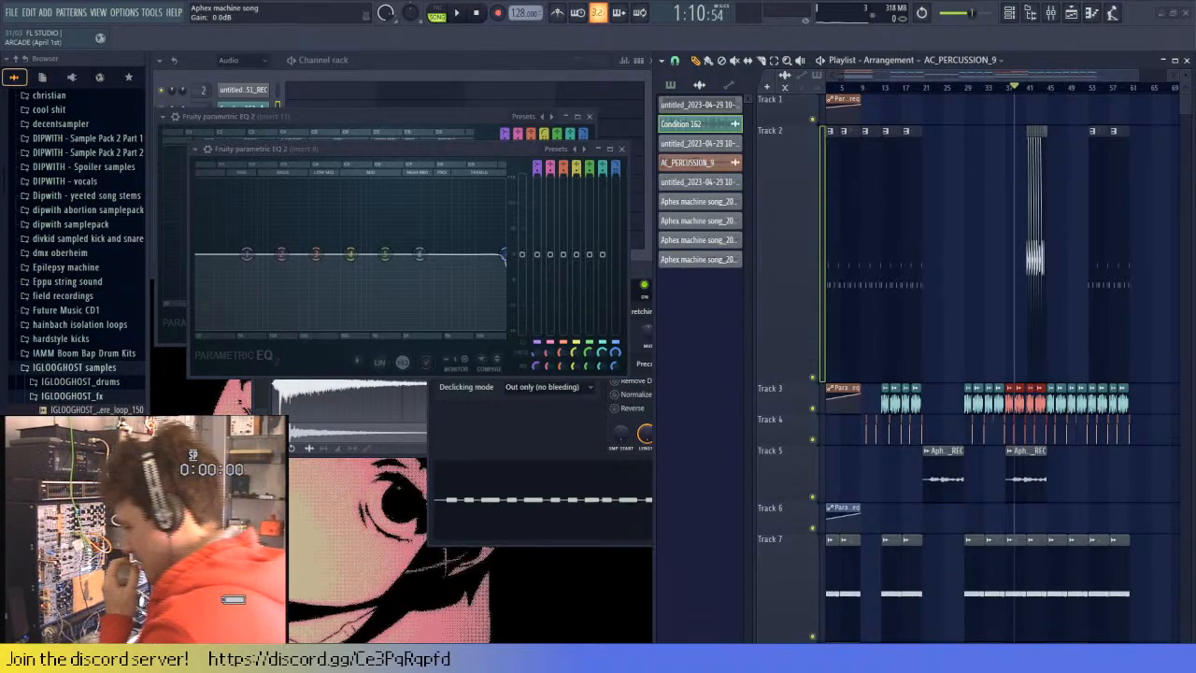
- Set the audio input of mixer Insert 5 to In 1 - In 2
left_click(1063, 16)
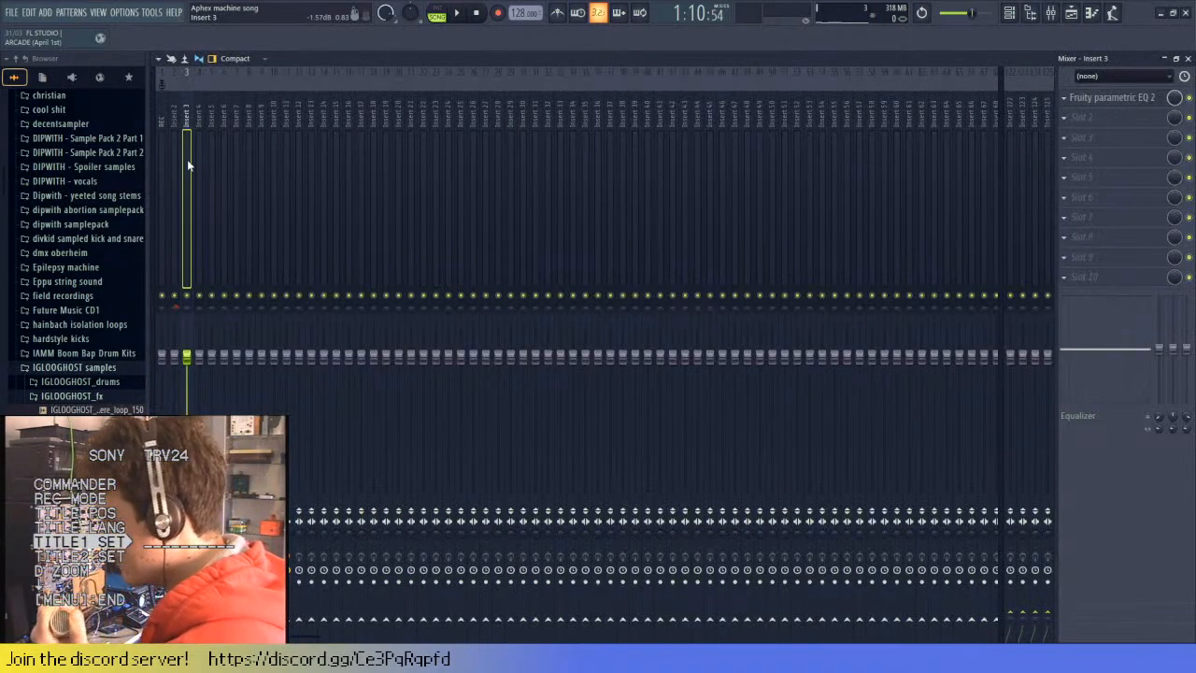
left_click(162, 155)
left_click(208, 157)
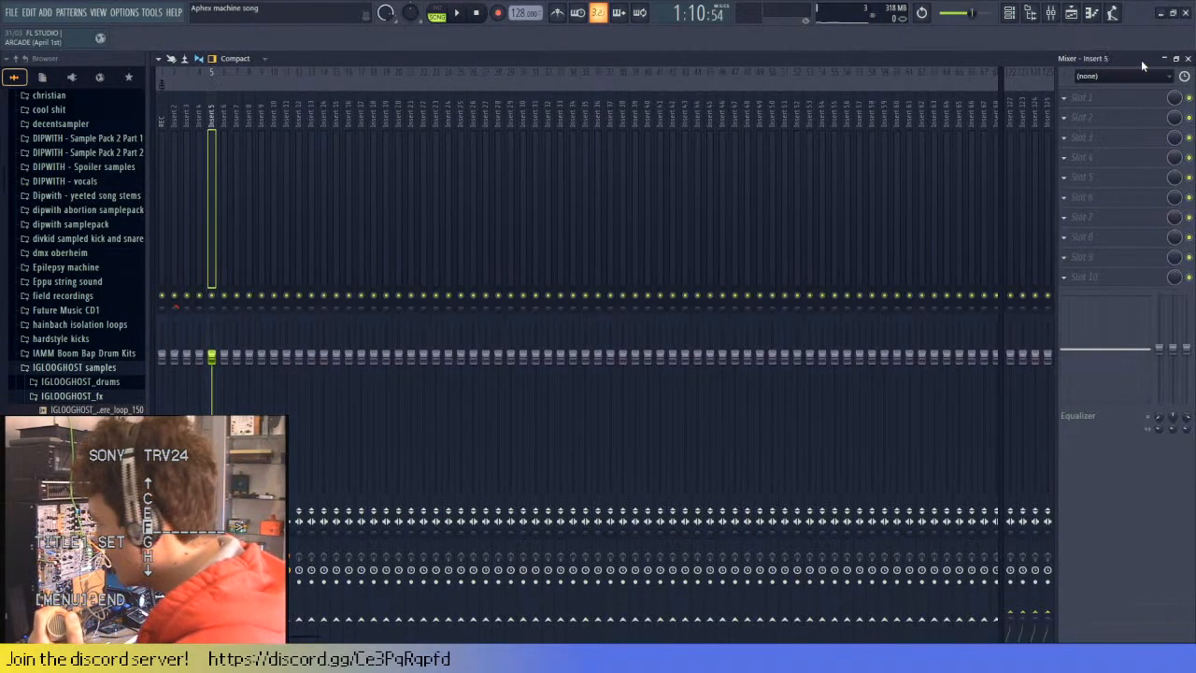
left_click(1061, 223)
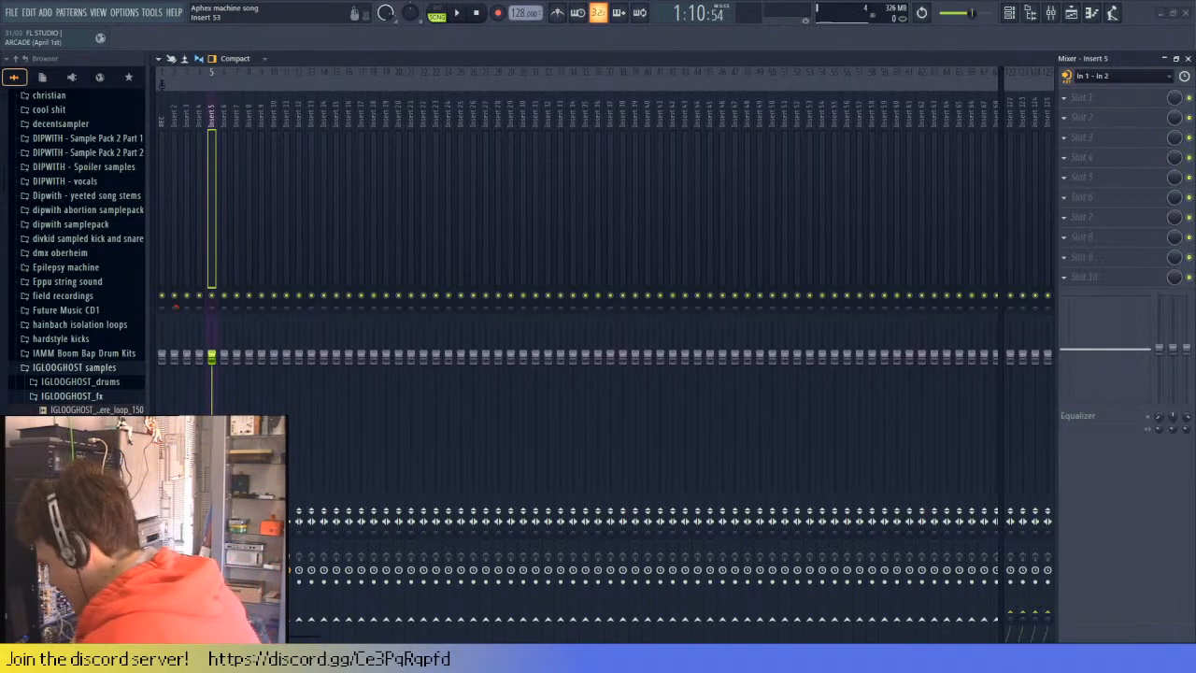
left_click(1188, 58)
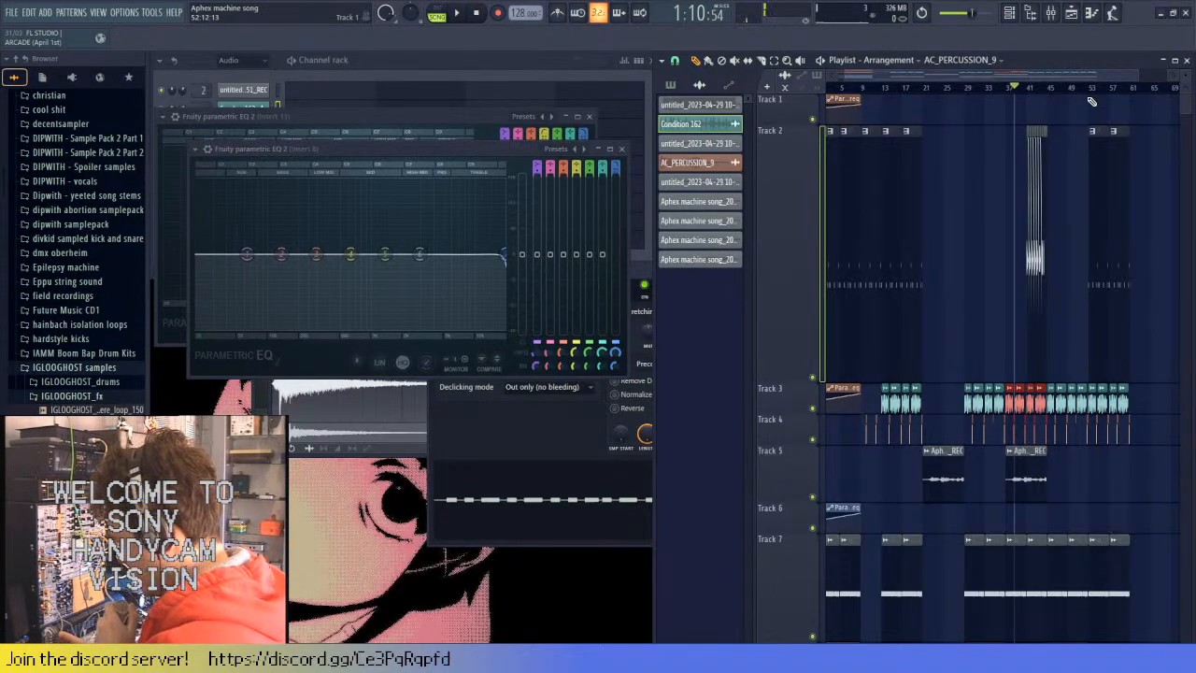
left_click(1051, 13)
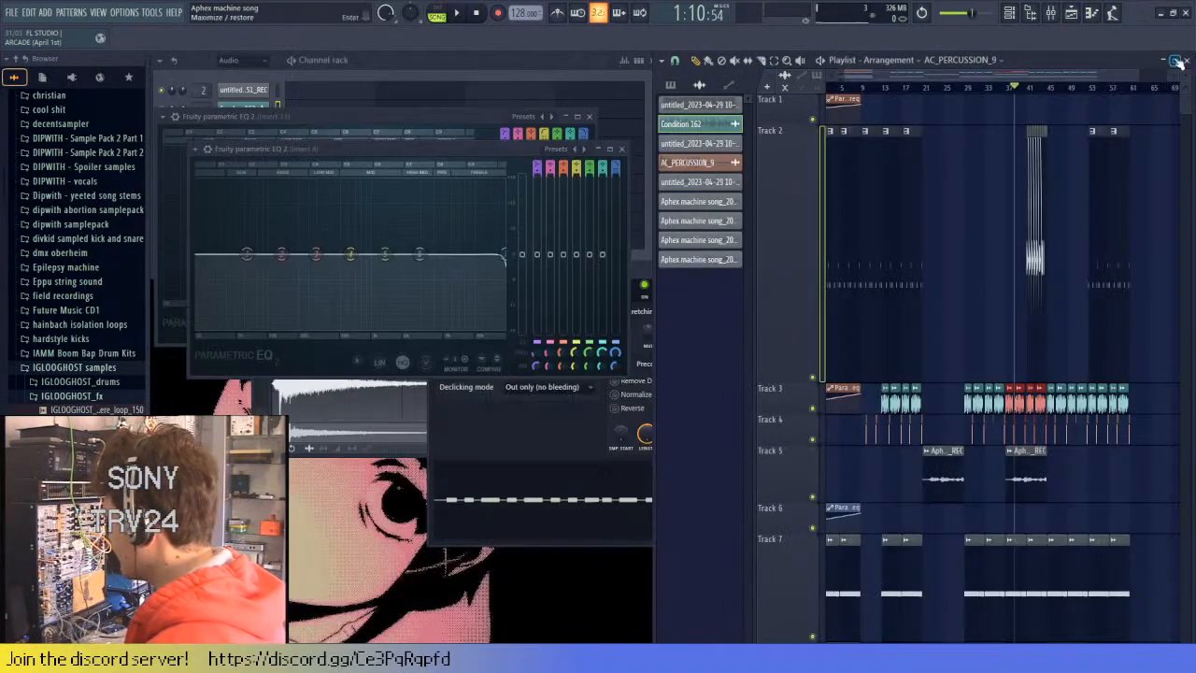
left_click(1188, 58)
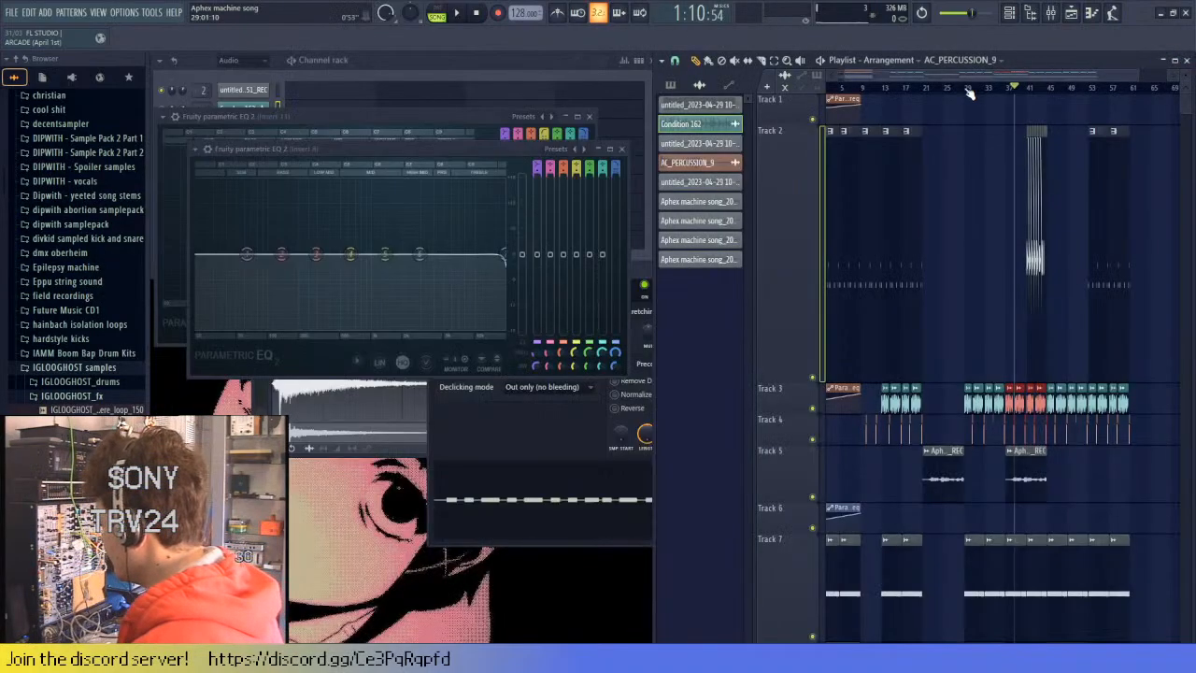
- Audition the song from bar 29 and from about bar 21, checking the mixer levels for the incoming audio
left_click(970, 90)
key("space")
key("space")
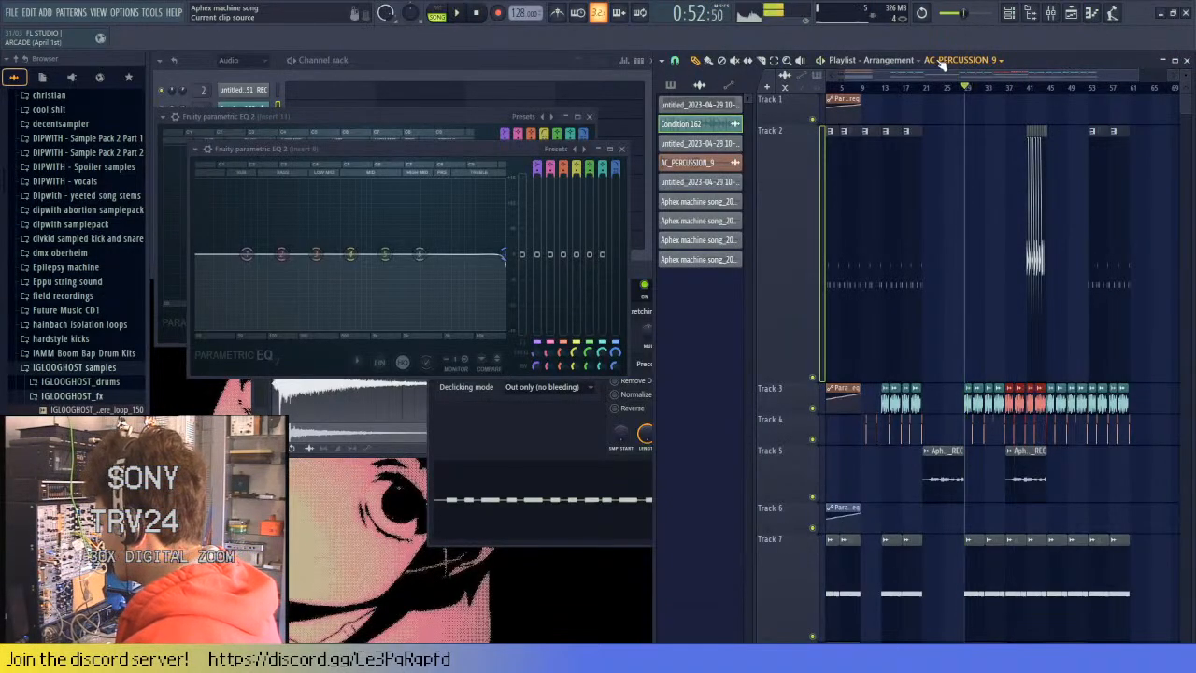
left_click(930, 89)
key("space")
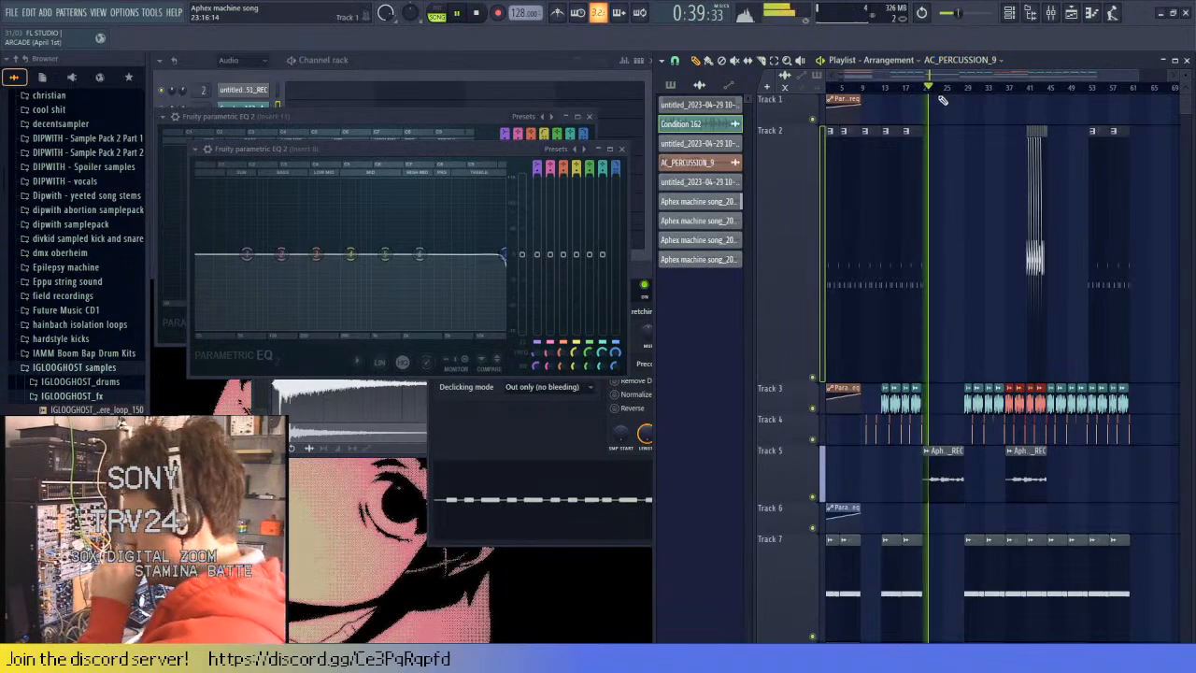
left_click(1051, 13)
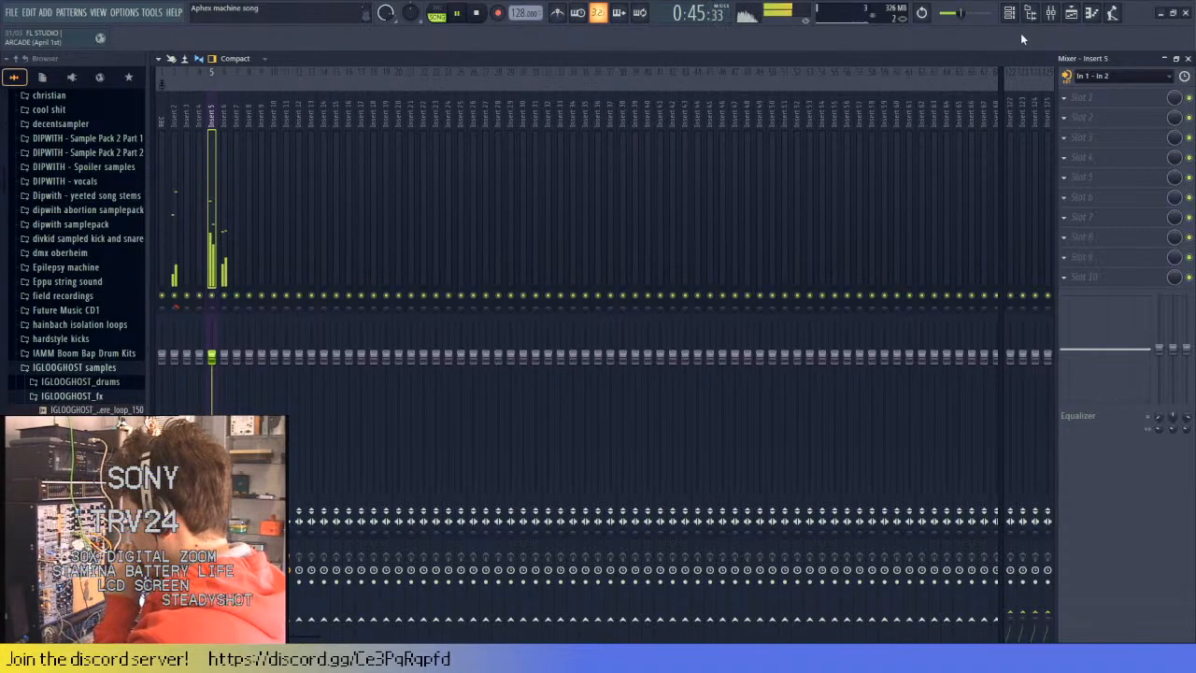
left_click(1188, 58)
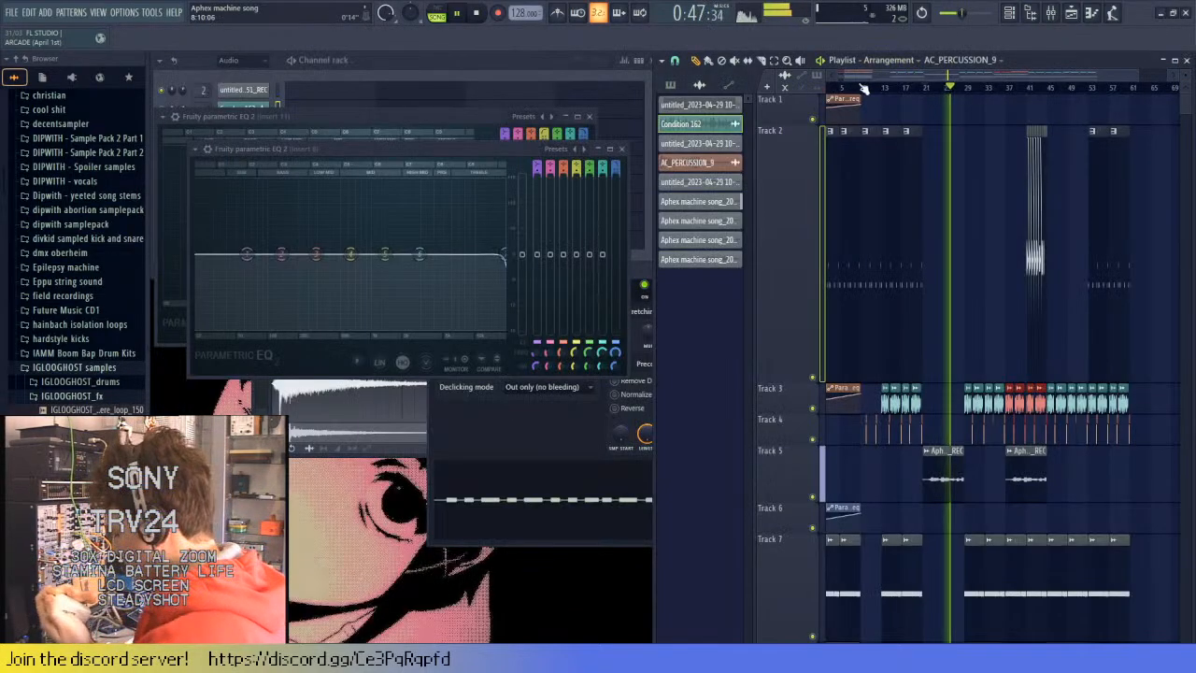
key("space")
- Record an audio take from In 1 - In 2 through Insert 5, starting in bar 20 of the arrangement
scroll(906, 91, "up", 4)
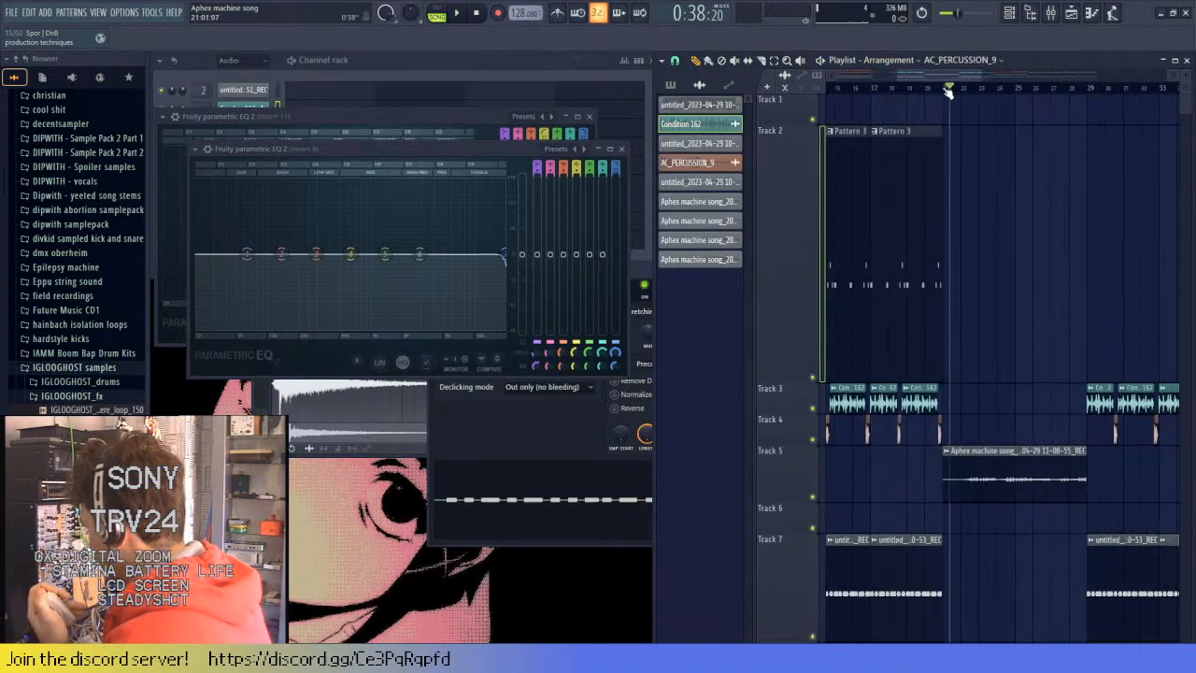
left_click(931, 91)
left_click(1050, 12)
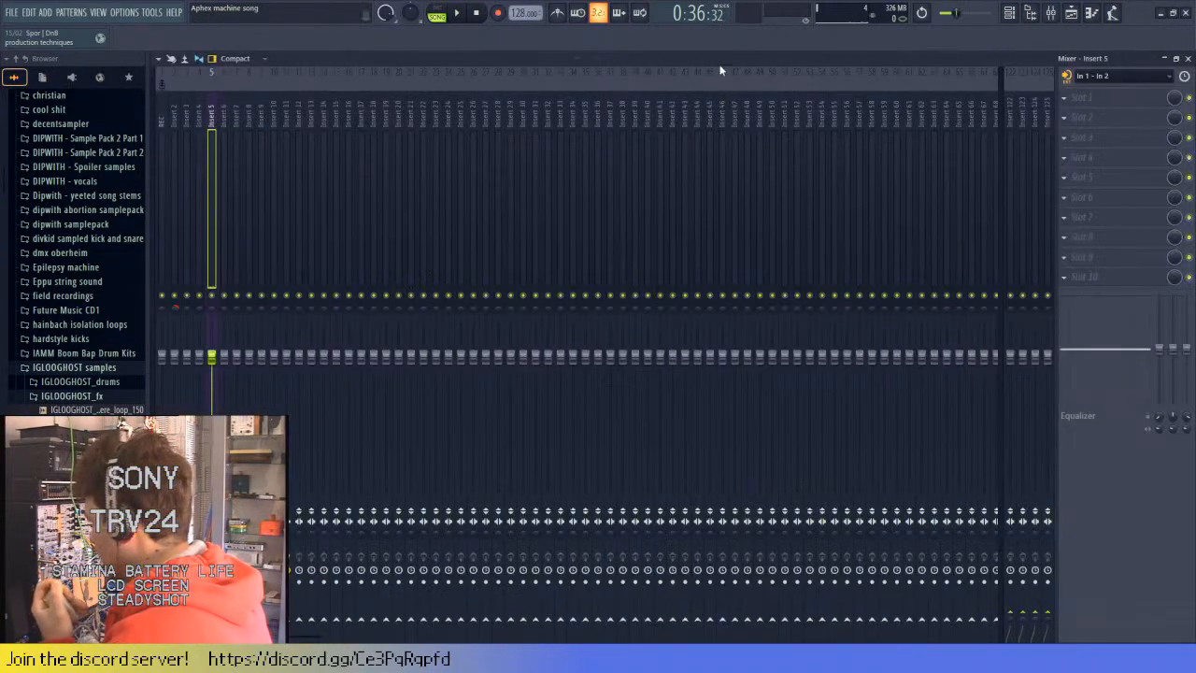
left_click(498, 12)
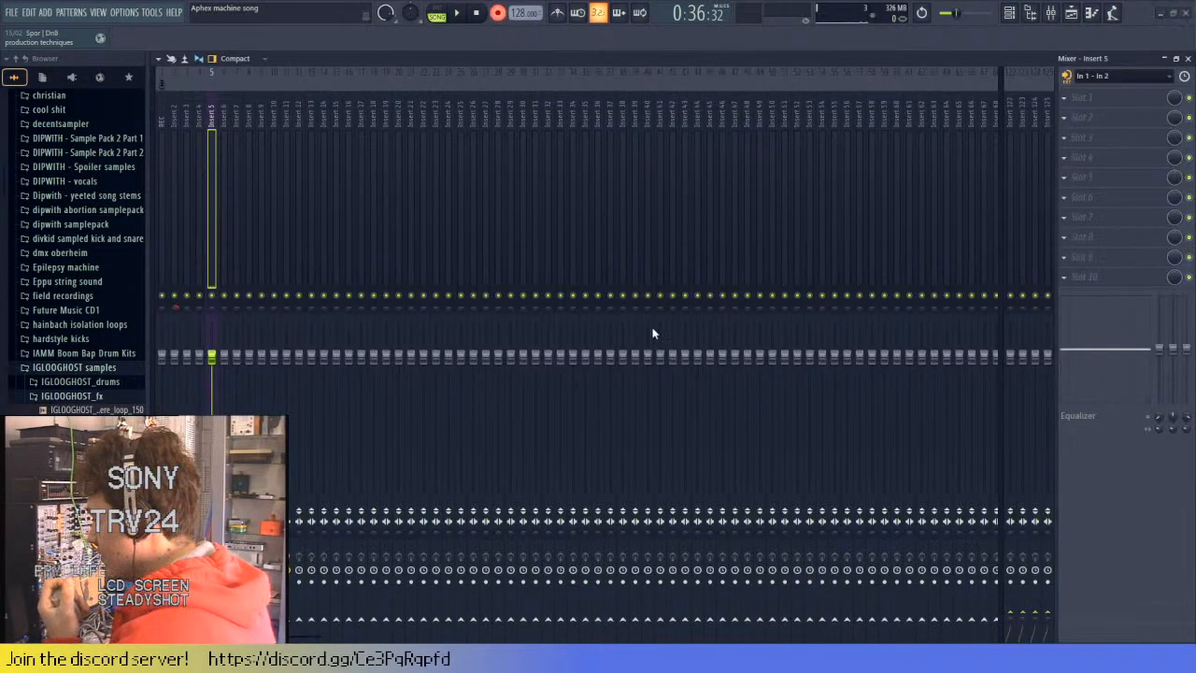
key("space")
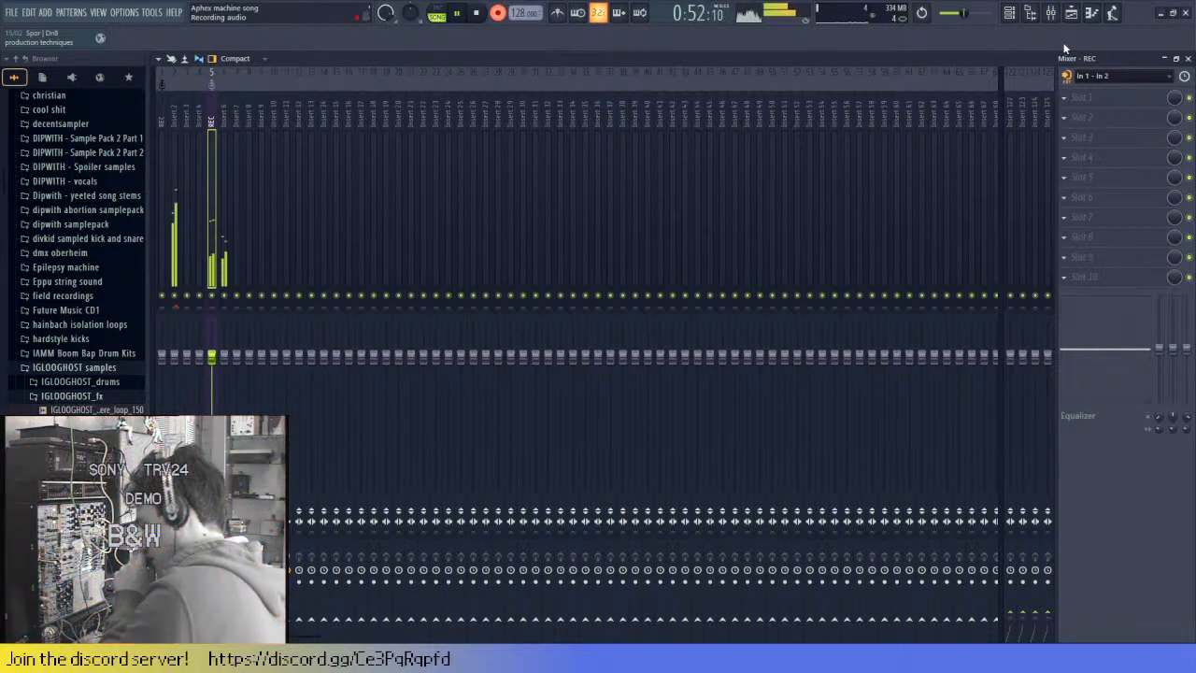
key("space")
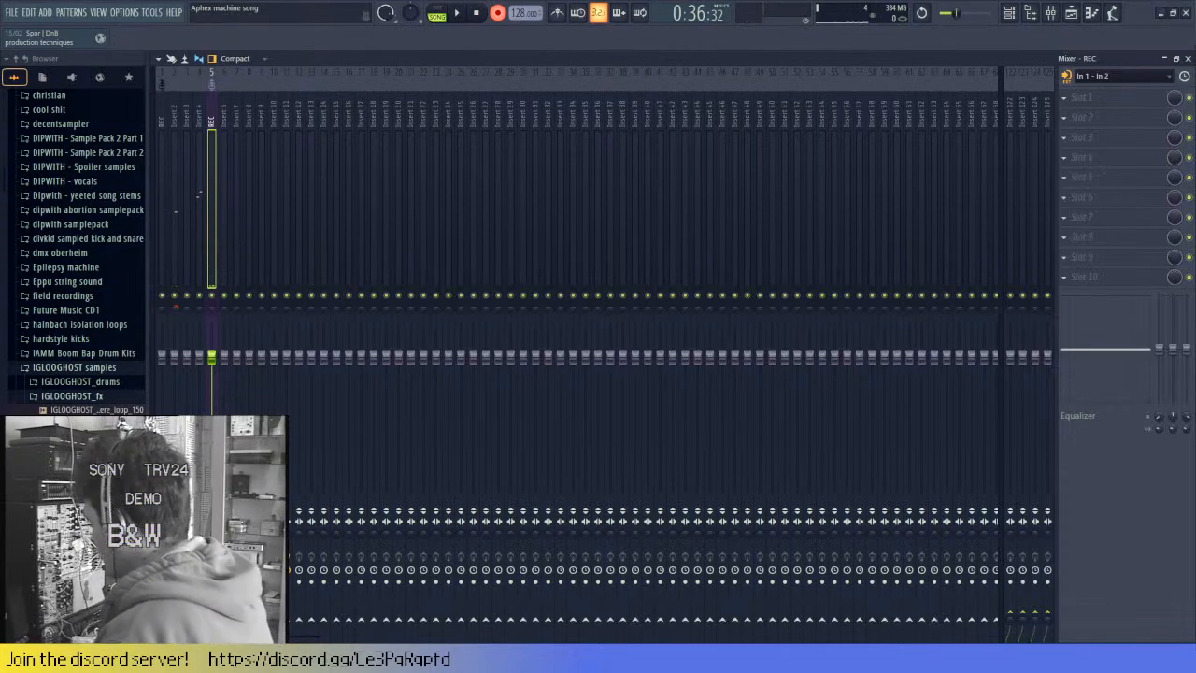
left_click(1188, 58)
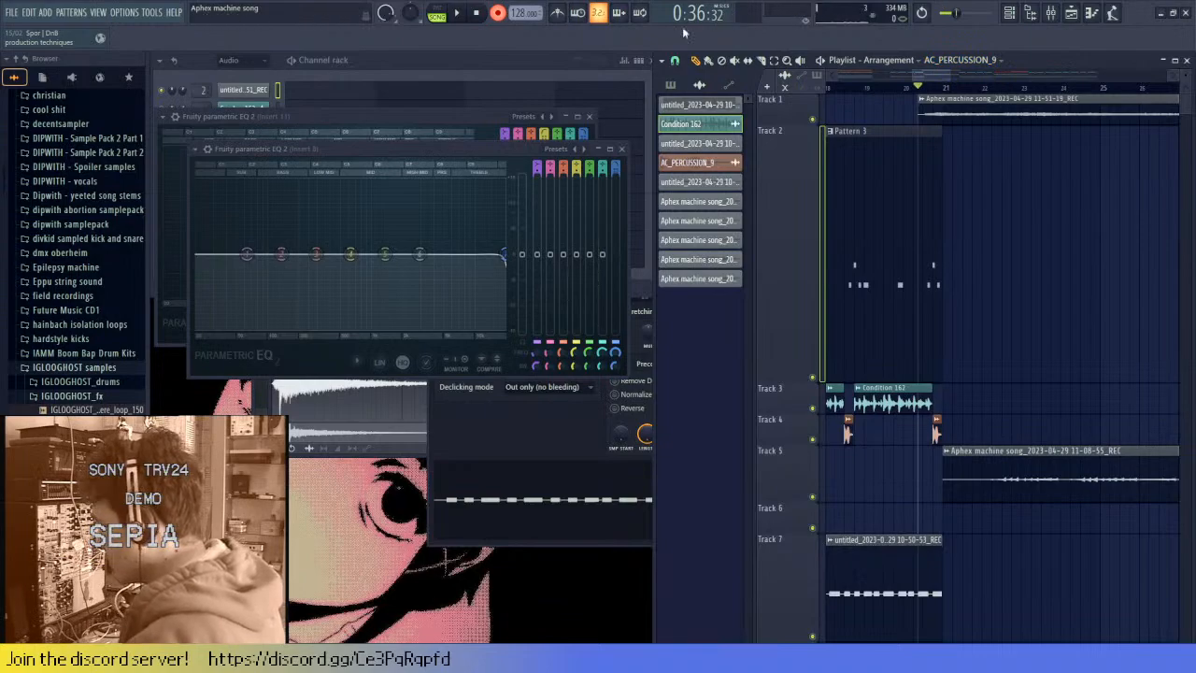
- Play the song from bar 20 and check the incoming audio level on Insert 5 in the mixer
key("space")
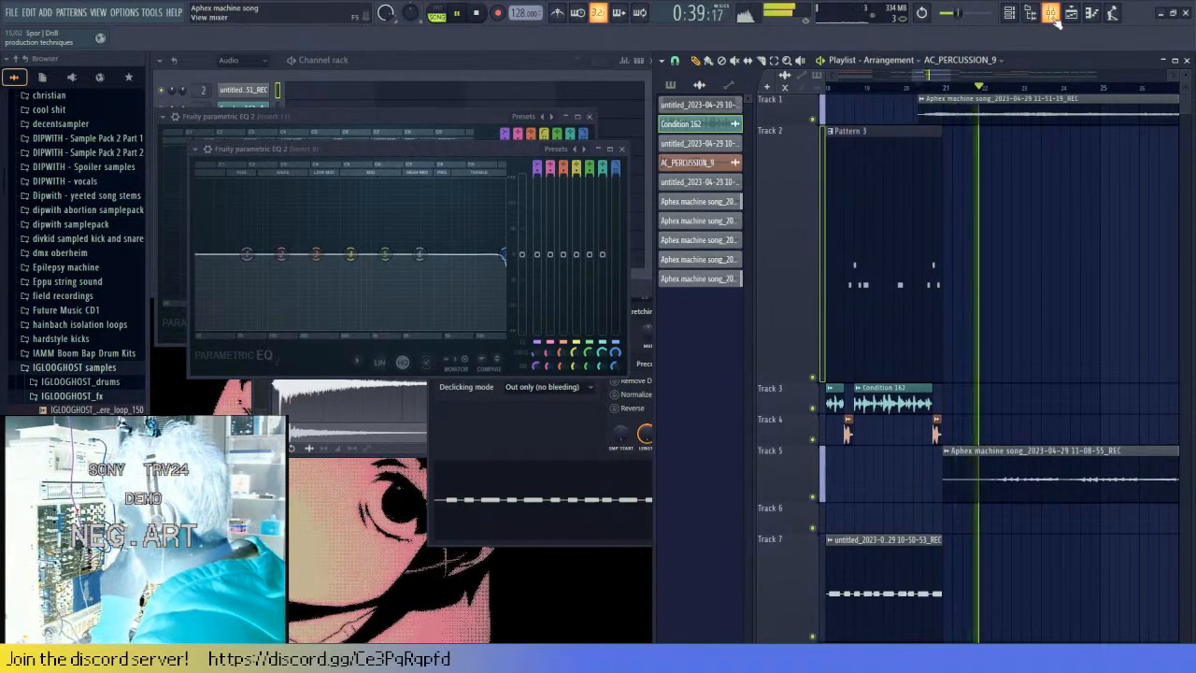
key("F9")
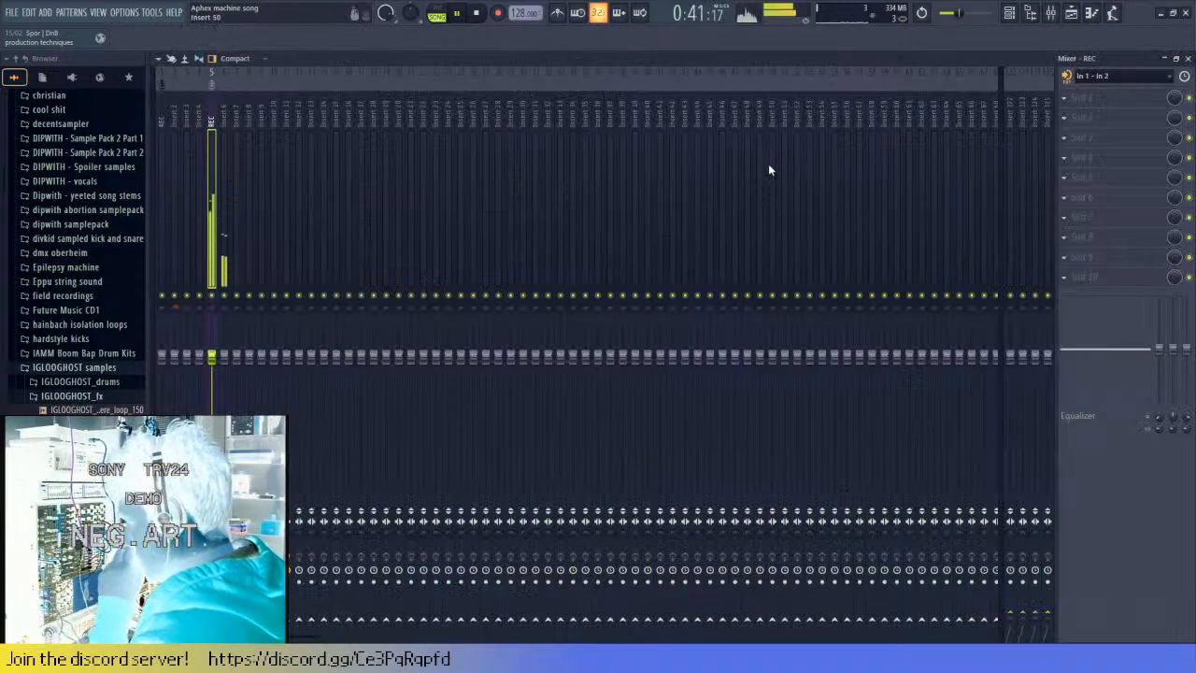
key("space")
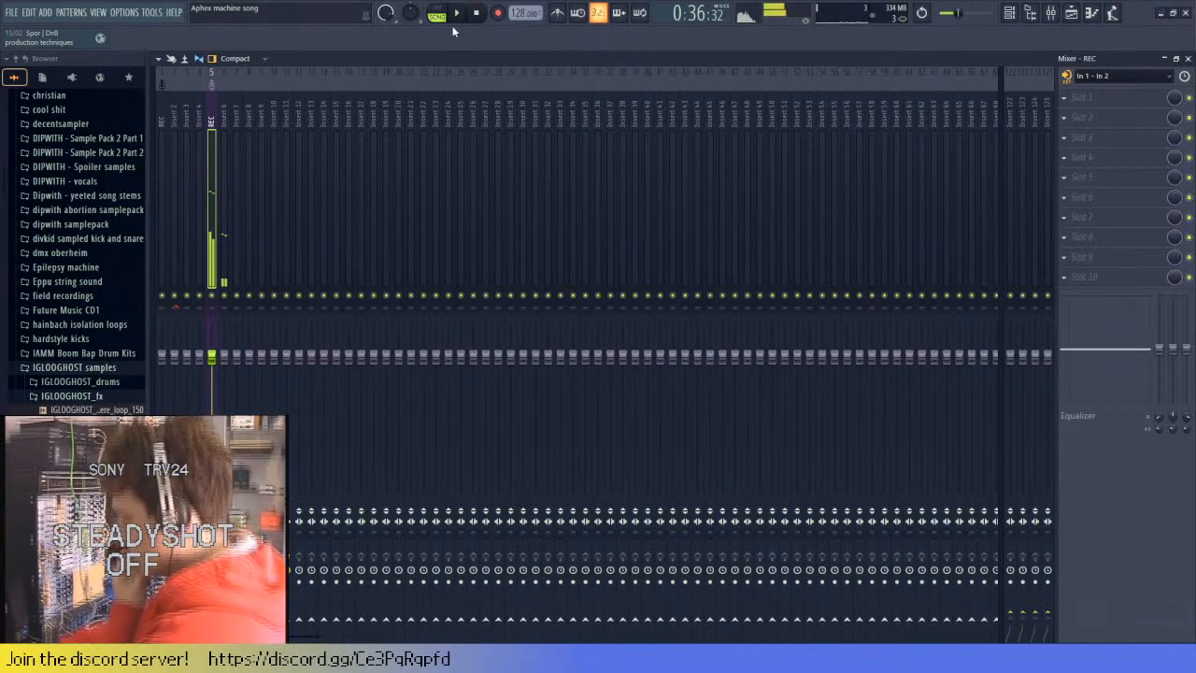
left_click(1189, 58)
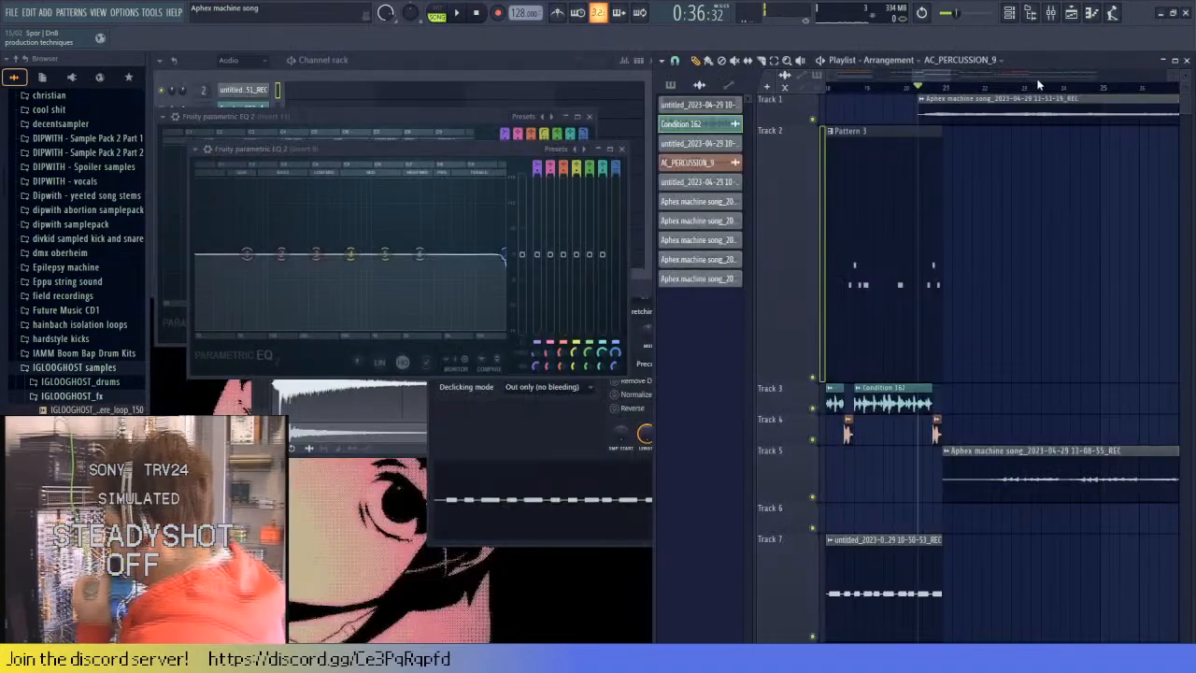
- Record another audio take from In 1 - In 2 through Insert 5, starting in bar 20 and running to about bar 29
left_click(1051, 12)
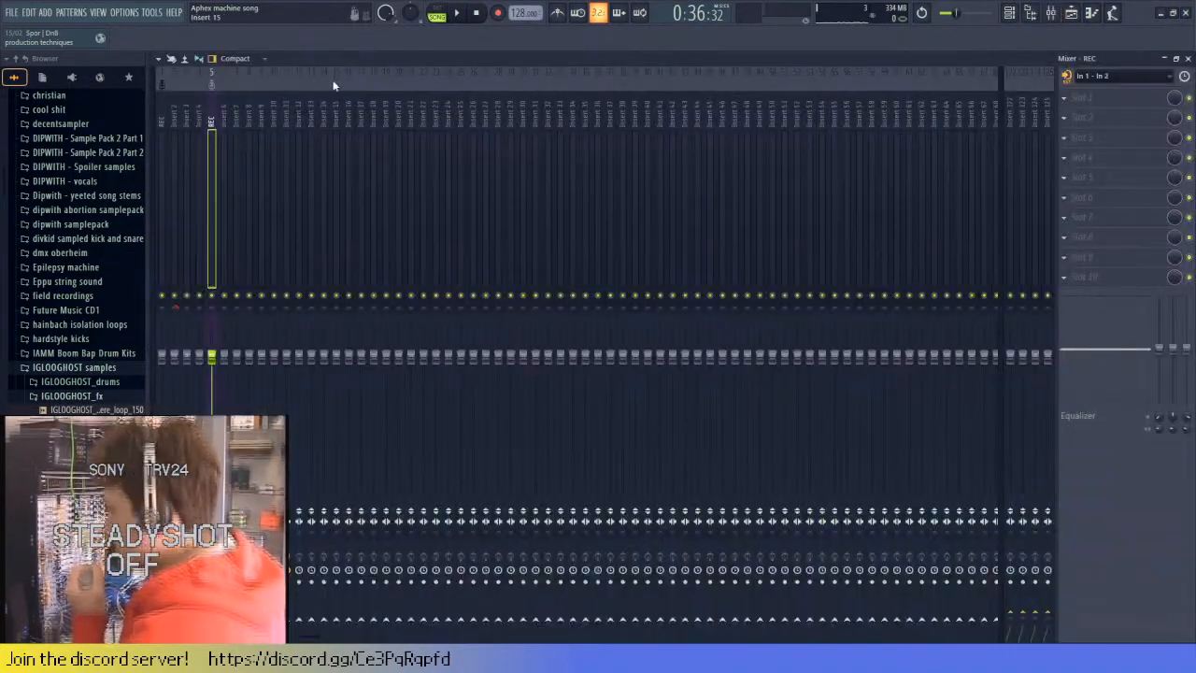
key("r")
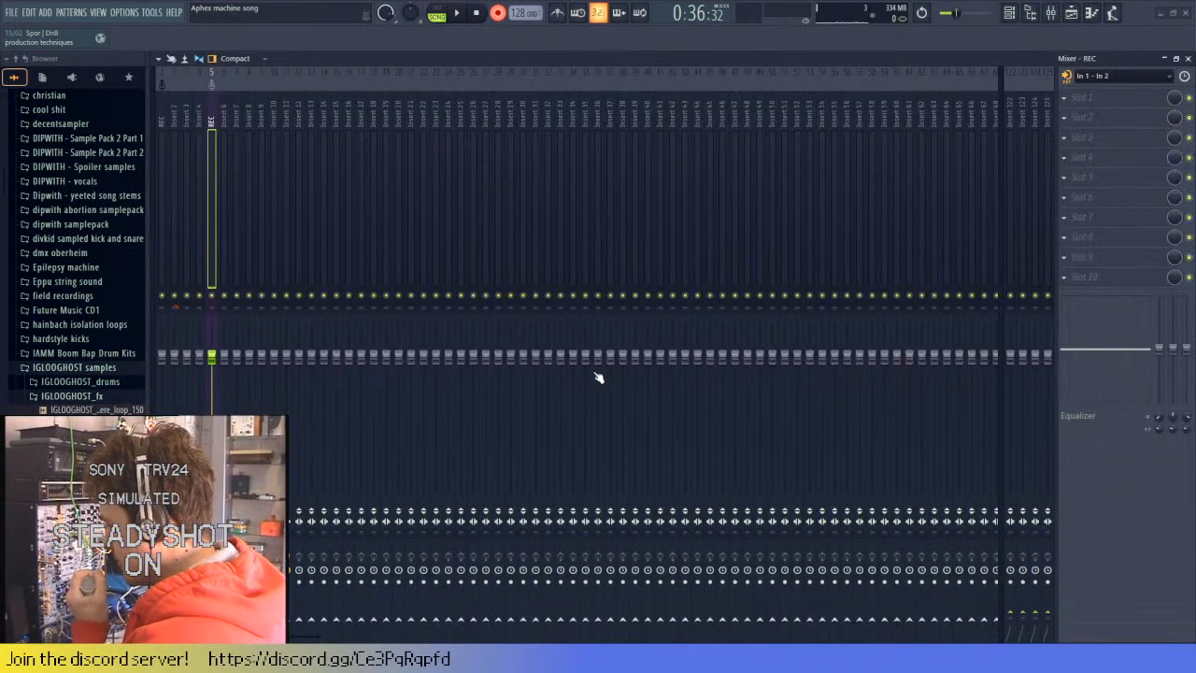
key("space")
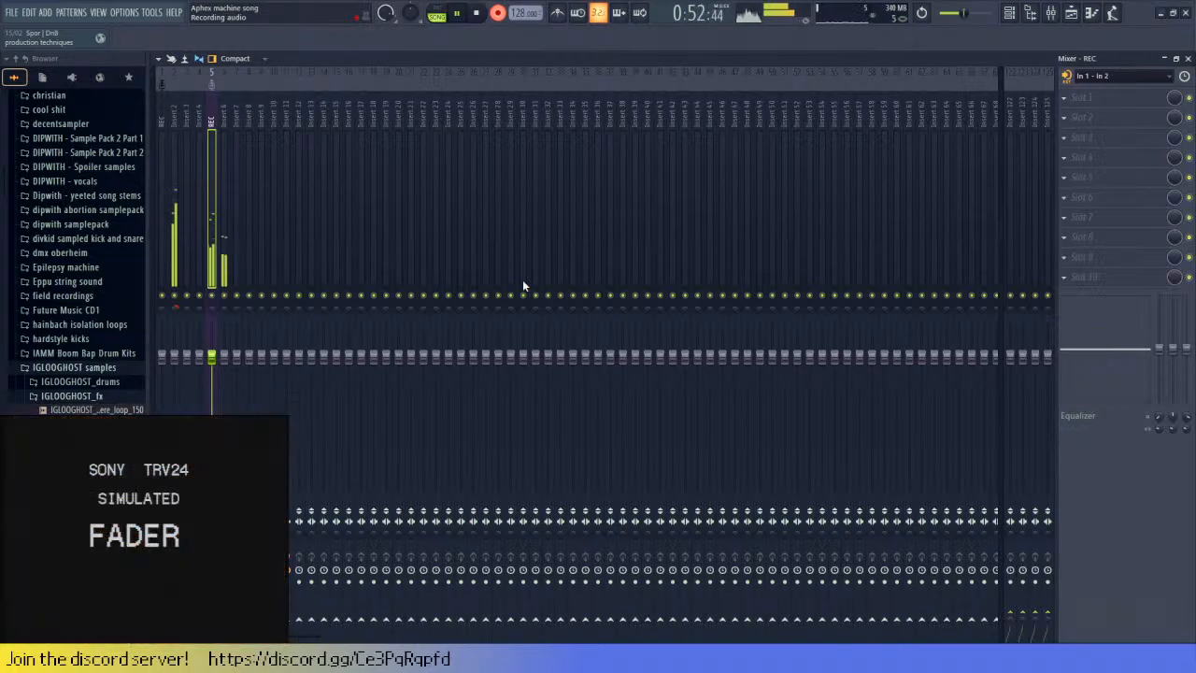
key("space")
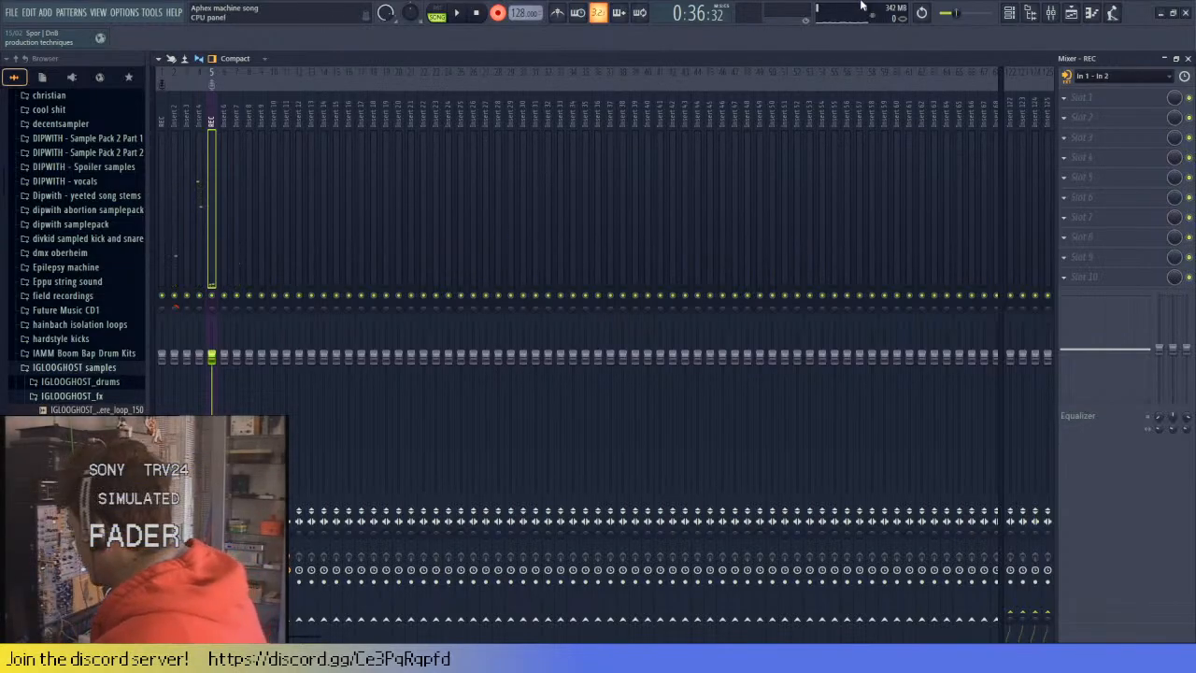
left_click(1189, 58)
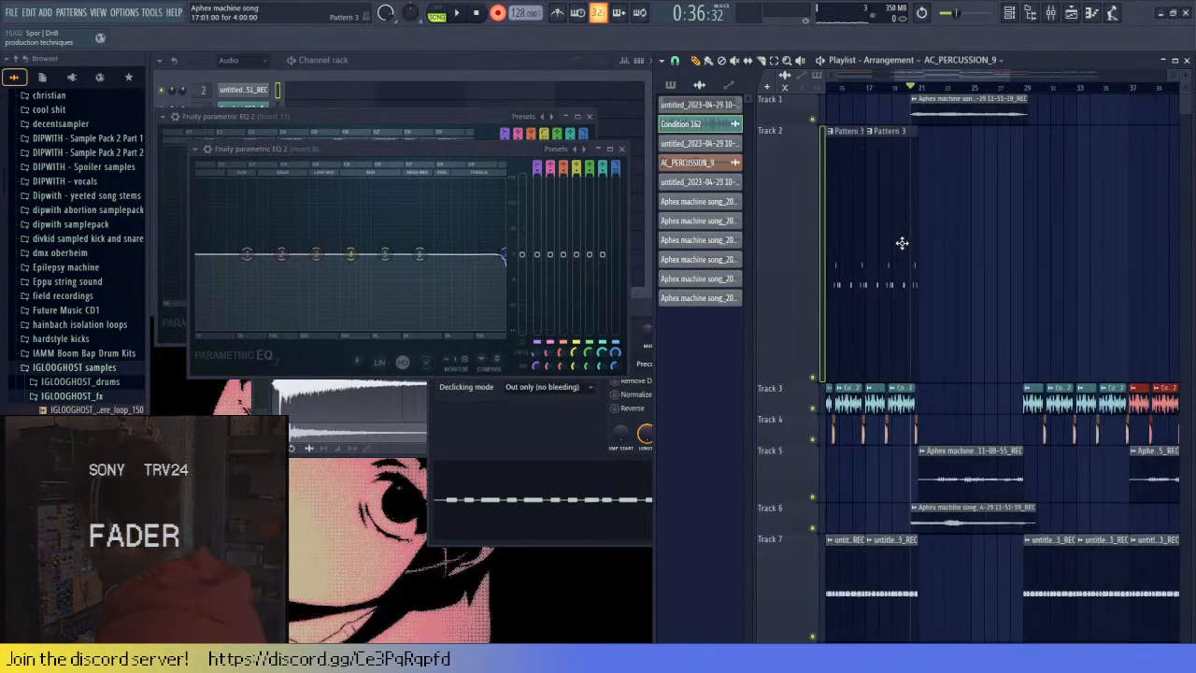
- Place the 11-51-19 take on Track 6 and the 11-51-59 take on Track 7, with the lower tracks shifted down one
scroll(903, 241, "down", 3)
scroll(911, 259, "up", 3)
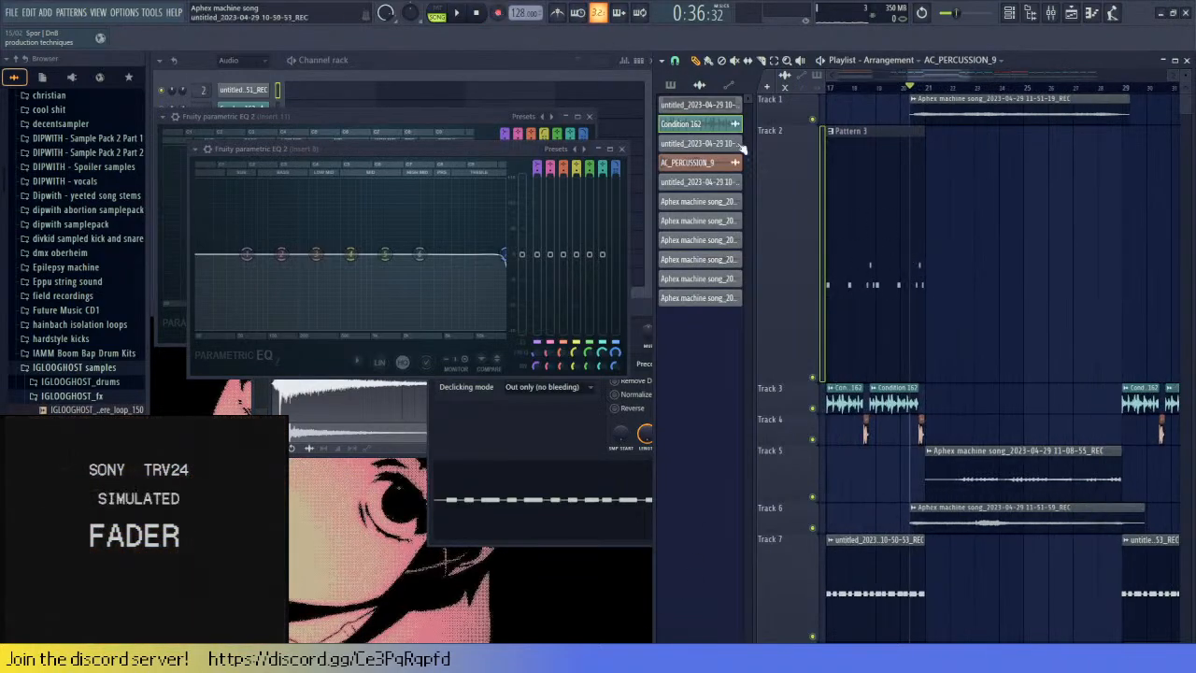
scroll(989, 299, "down", 1)
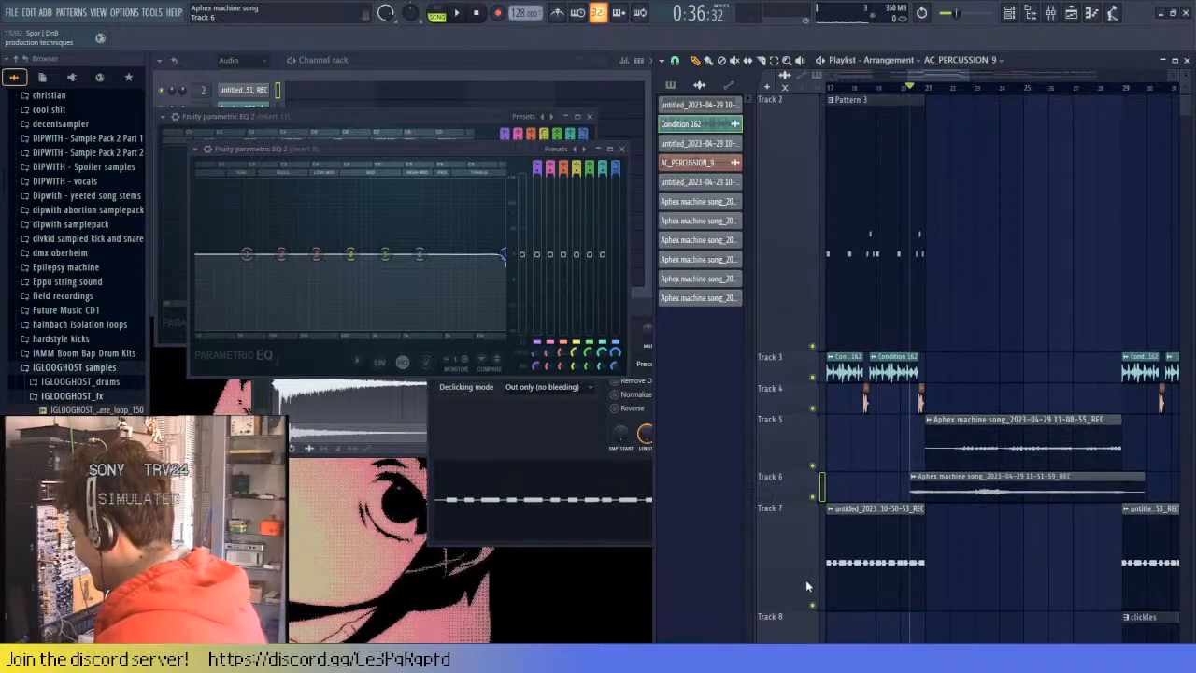
scroll(1053, 232, "up", 1)
left_click_drag(1021, 103, 995, 111)
key("shift+Down")
key("shift+Down")
key("shift+Down")
key("shift+Down")
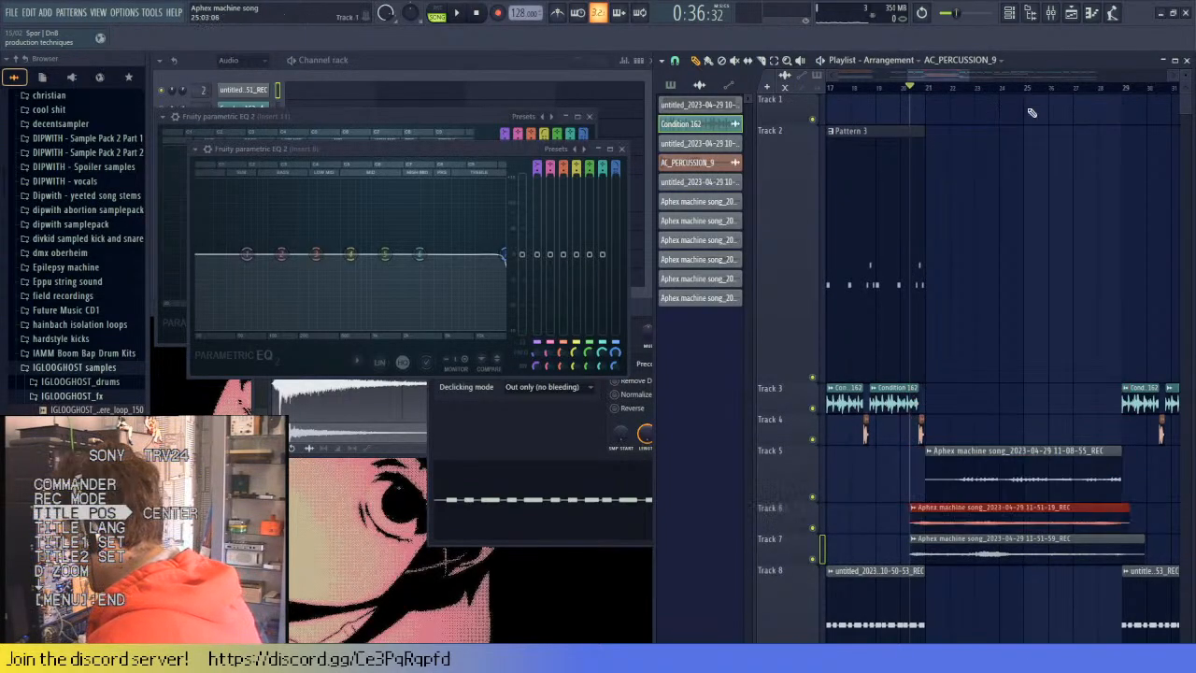
- Make Tracks 6 and 7 taller and pan the 11-51-19 take to the left in its audio clip settings
scroll(942, 306, "down", 1)
scroll(953, 323, "down", 3)
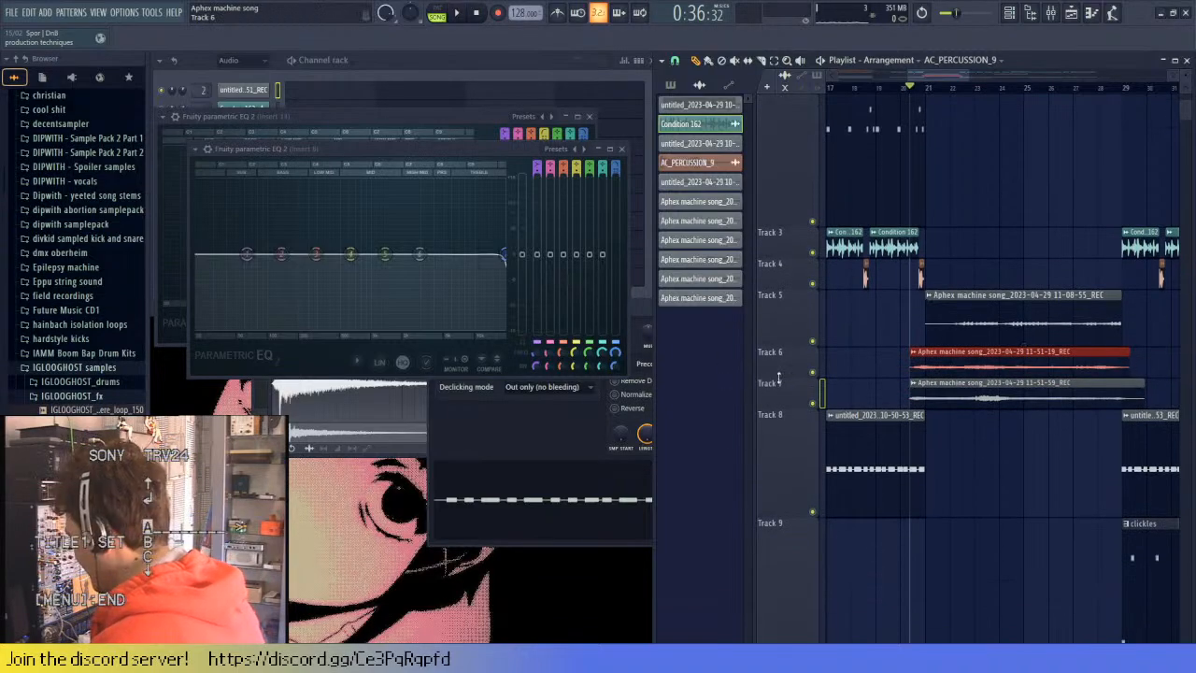
left_click_drag(778, 378, 778, 484)
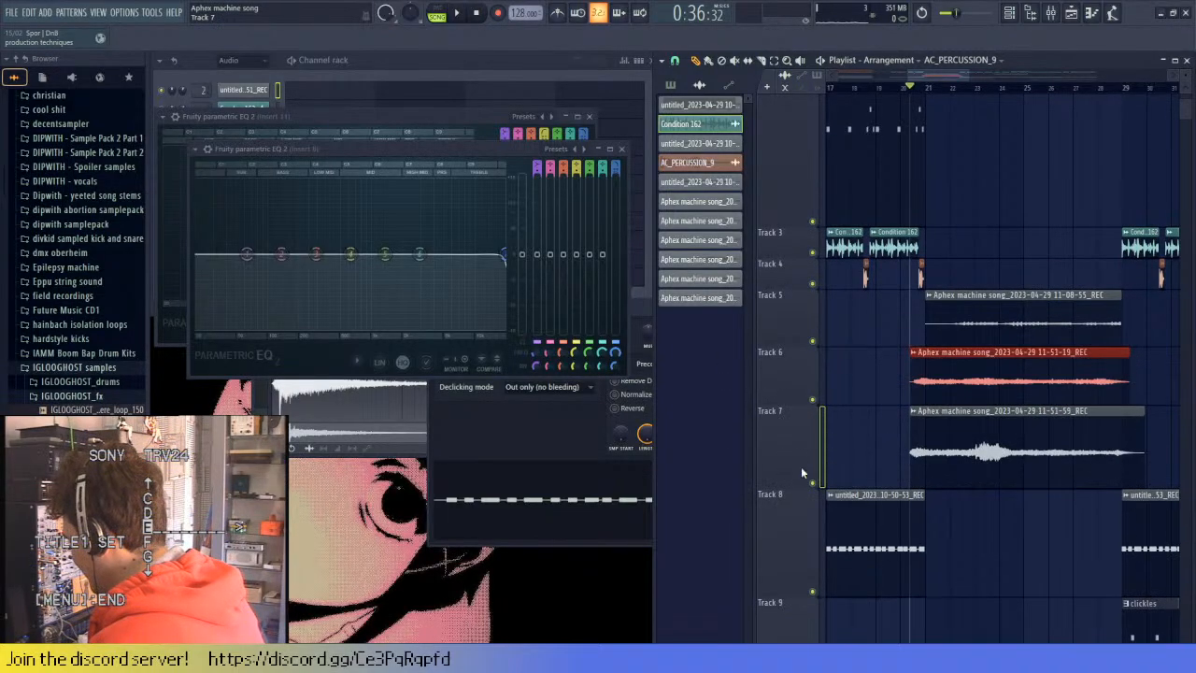
double_click(977, 375)
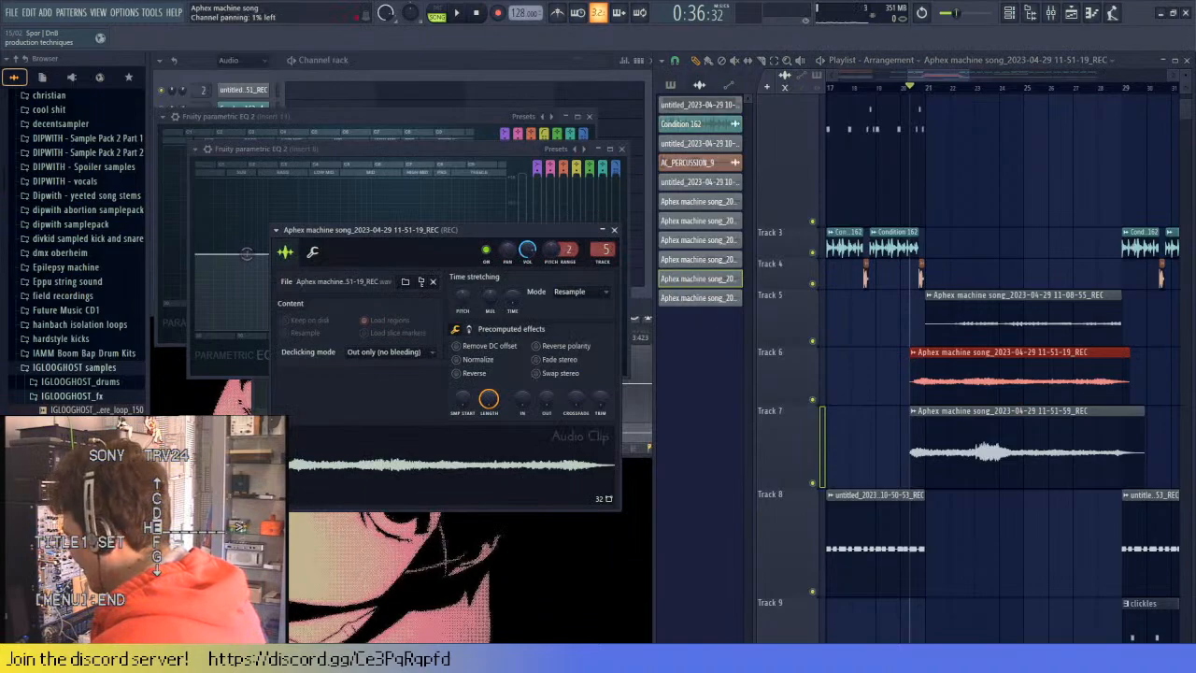
left_click(974, 436)
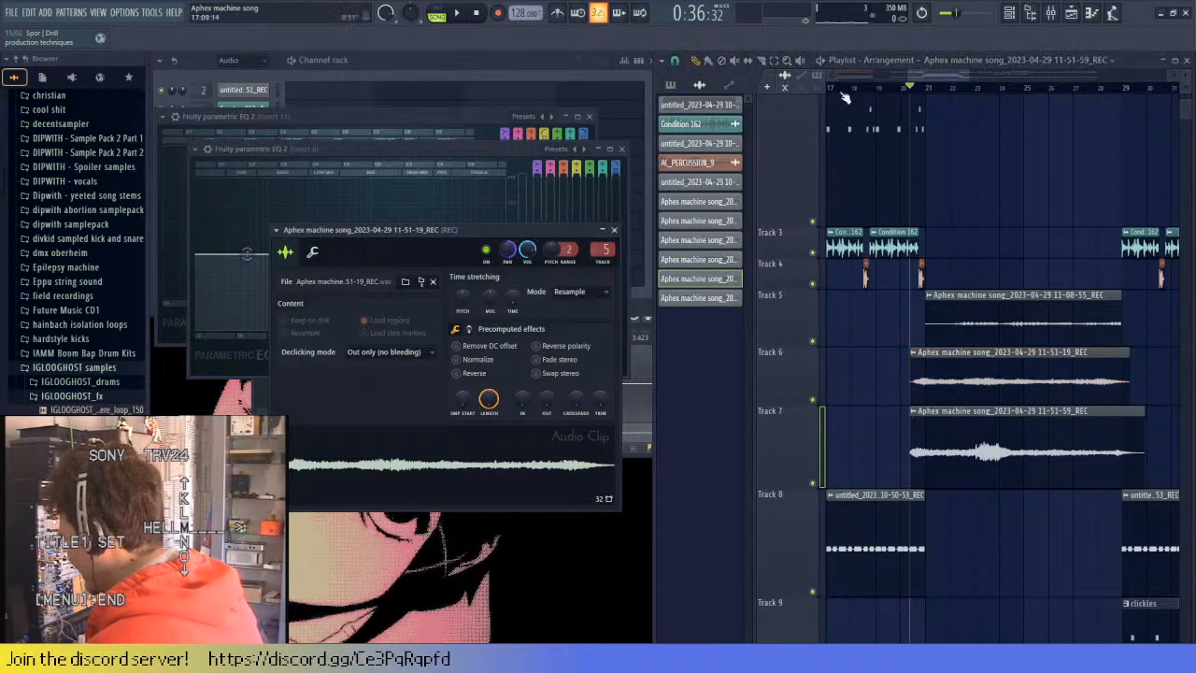
- Play the layered takes from bar 20 and slice off the ends of the takes on Tracks 6 and 7 at bar 29
key("space")
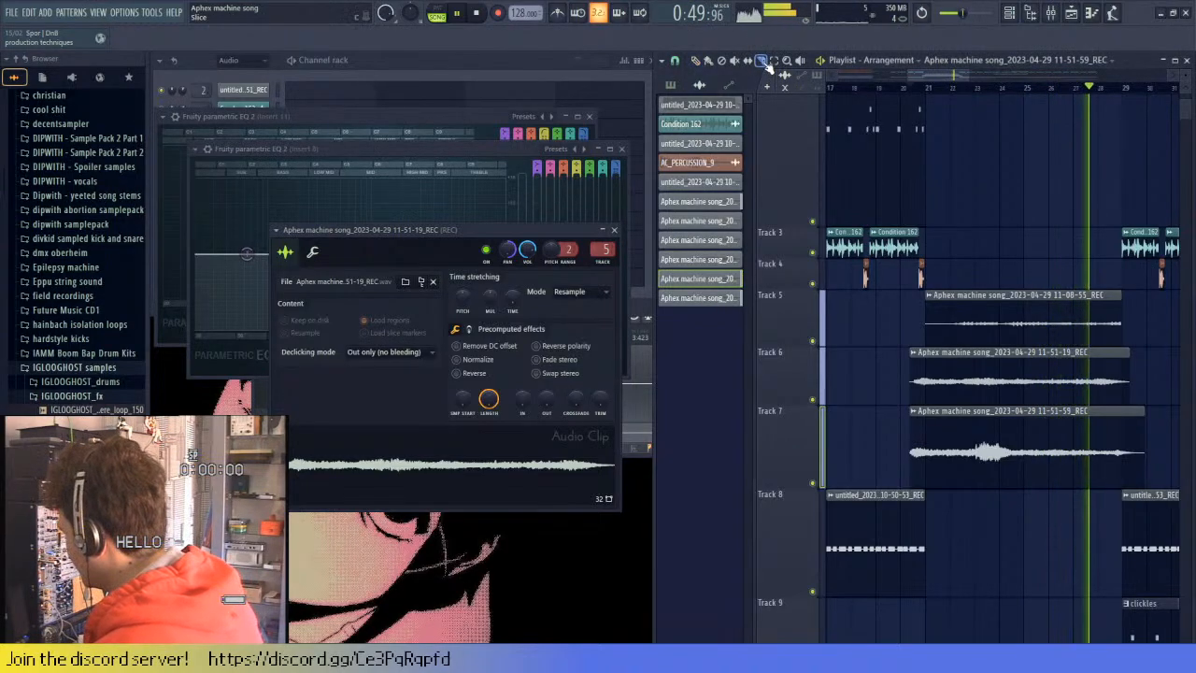
scroll(1131, 360, "up", 3)
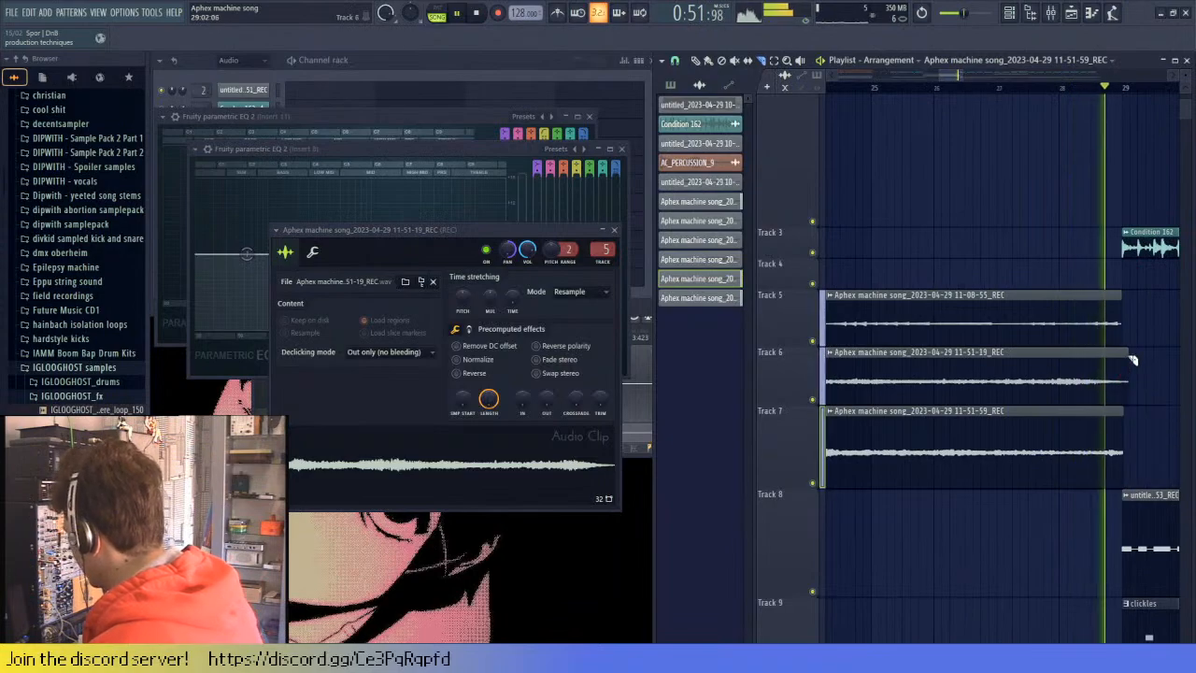
left_click_drag(1130, 360, 1122, 361)
key("space")
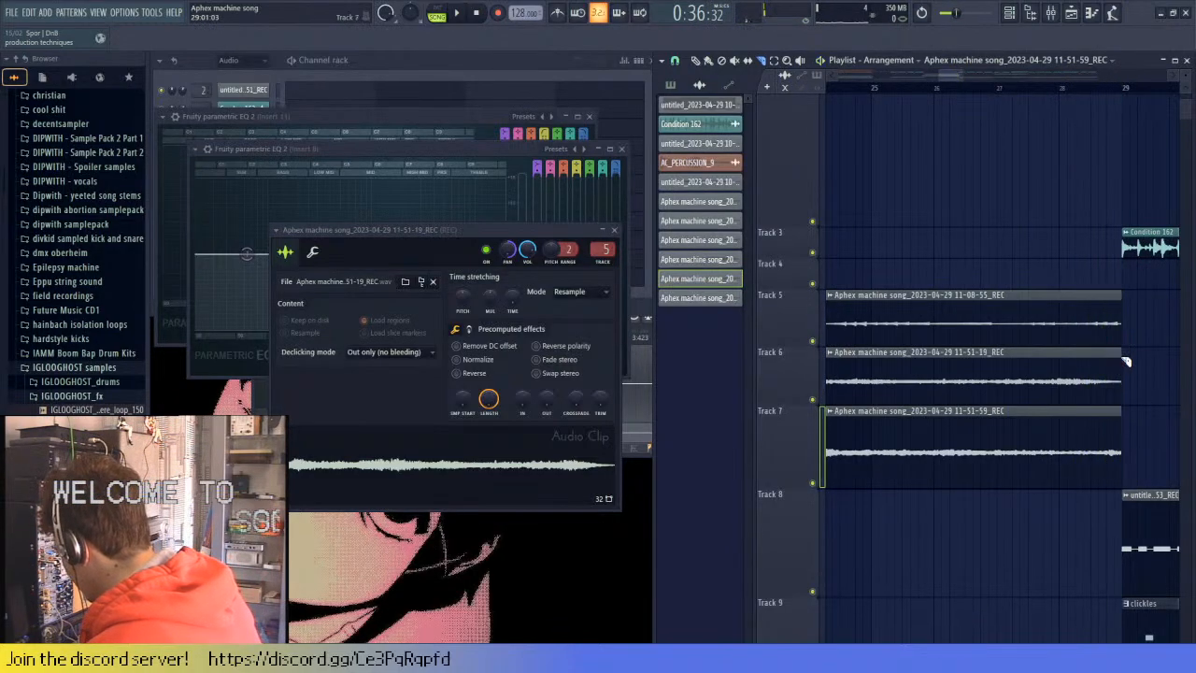
- Slice off the starts of the takes on Tracks 6 and 7 at bar 21, then return to the Draw tool
scroll(1126, 360, "down", 3)
scroll(981, 411, "up", 5)
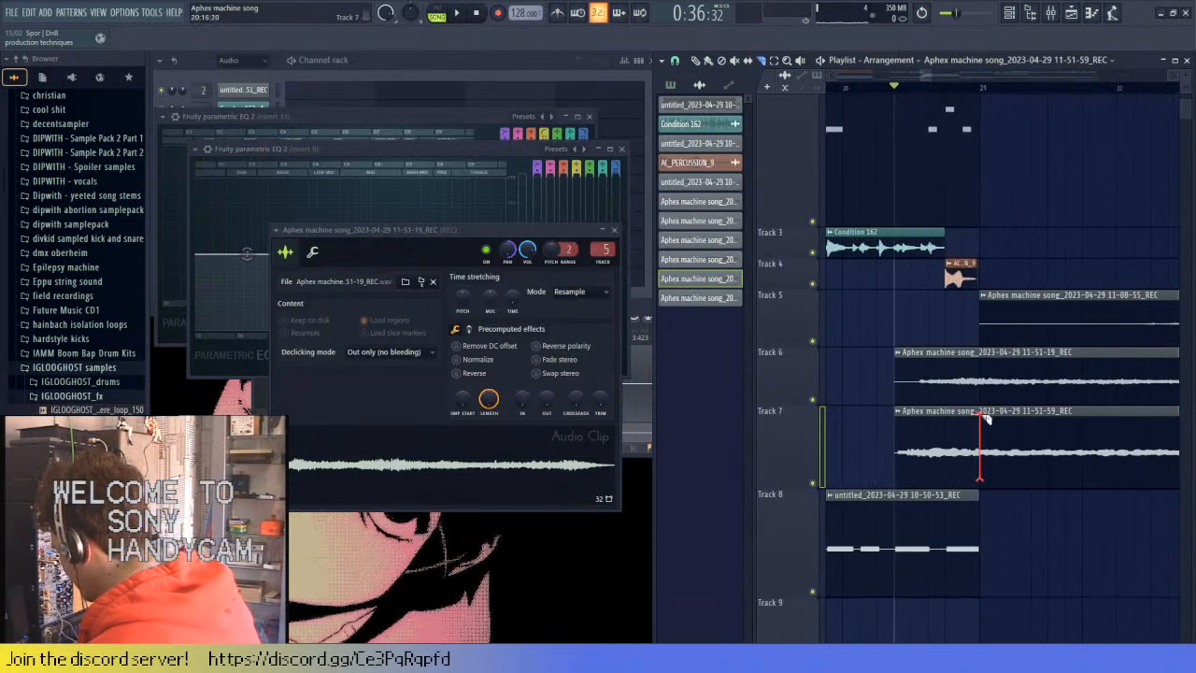
left_click_drag(986, 419, 983, 360)
scroll(818, 197, "down", 5)
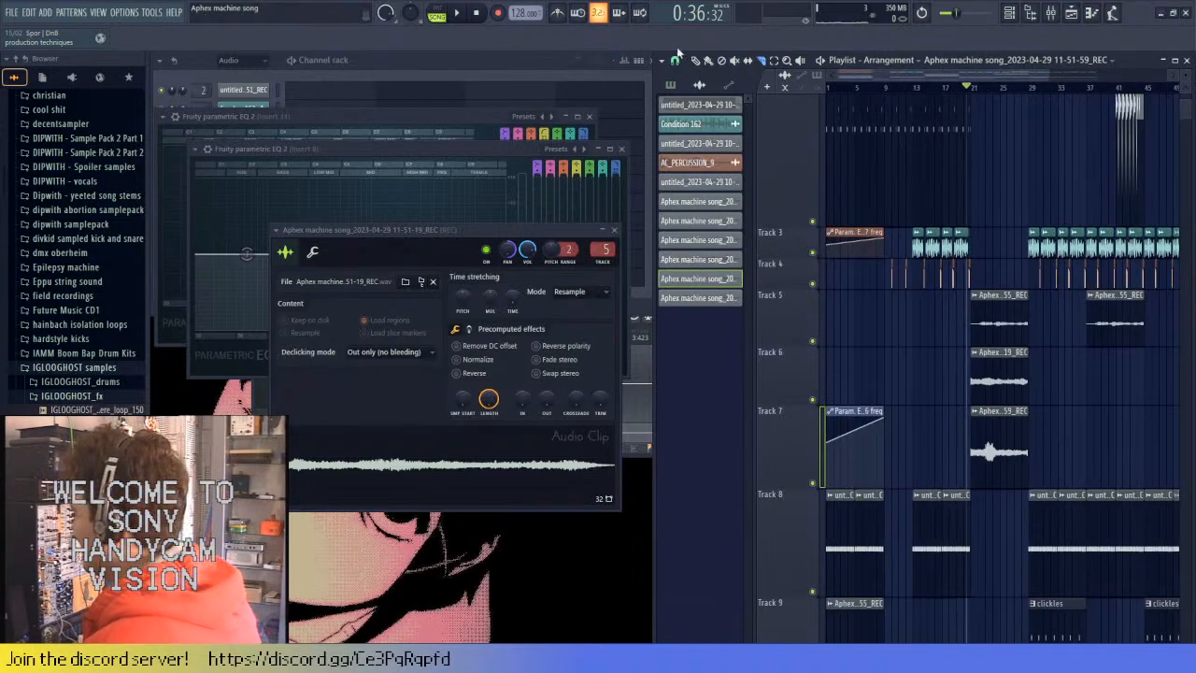
left_click(697, 60)
- Play the trimmed takes from bar 20 and give the clips on Tracks 6 and 7 short fade-ins at bar 21
scroll(1009, 444, "up", 5)
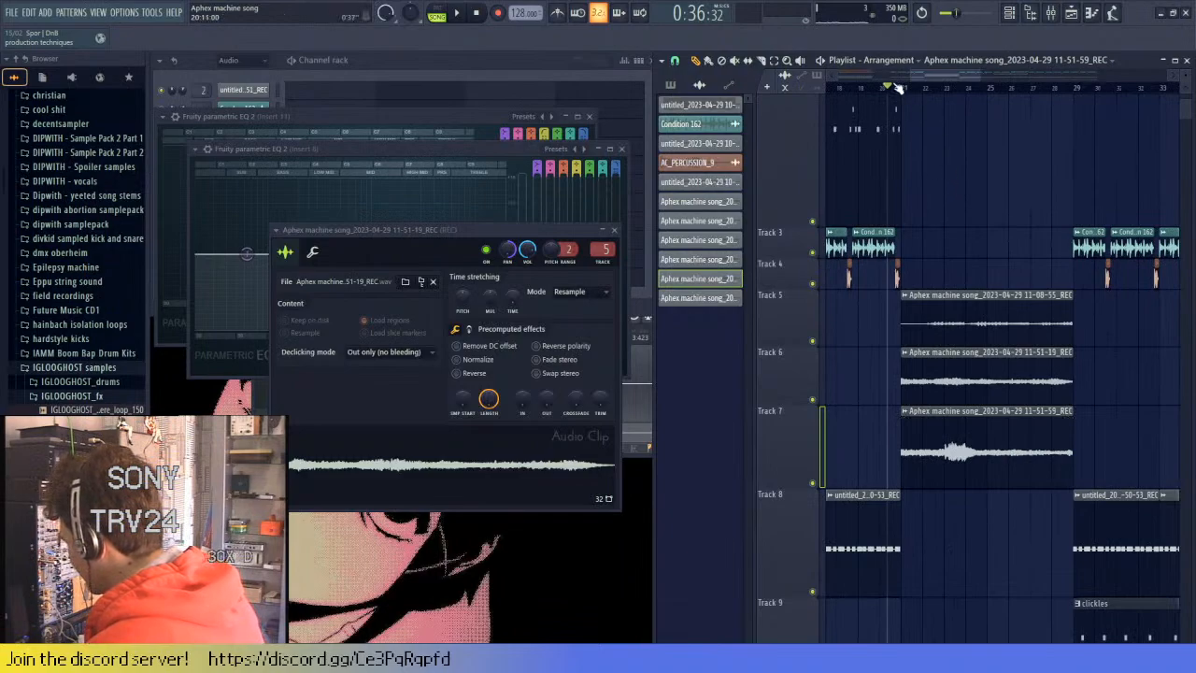
key("space")
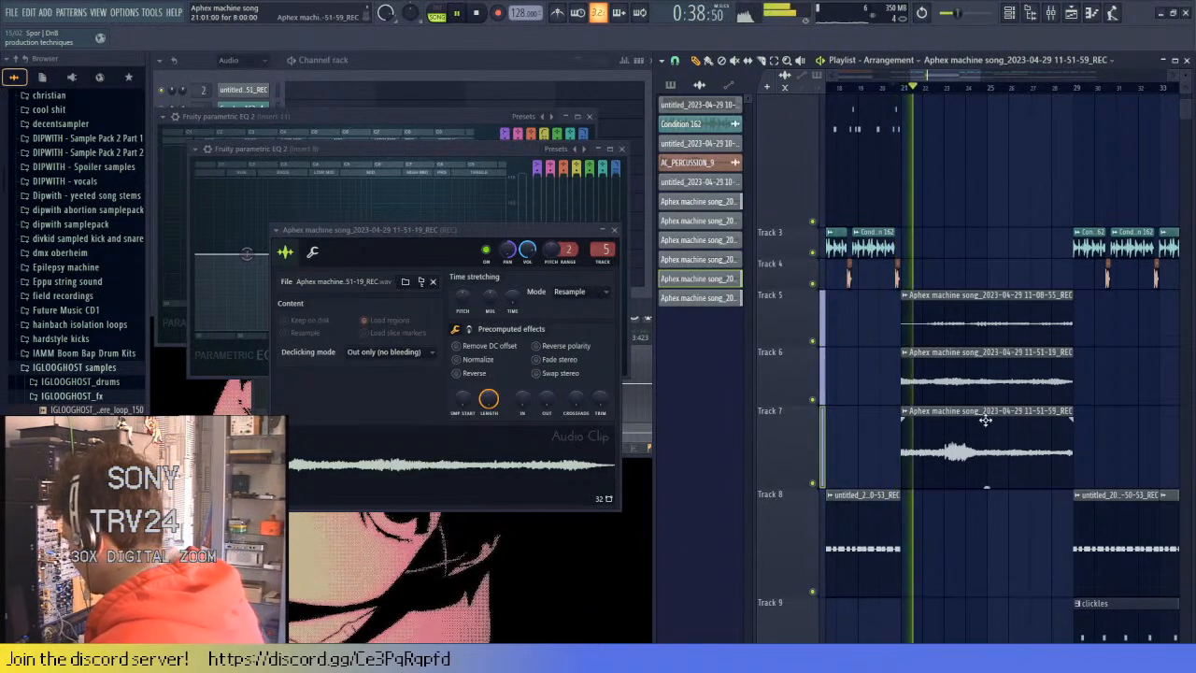
scroll(904, 361, "up", 2)
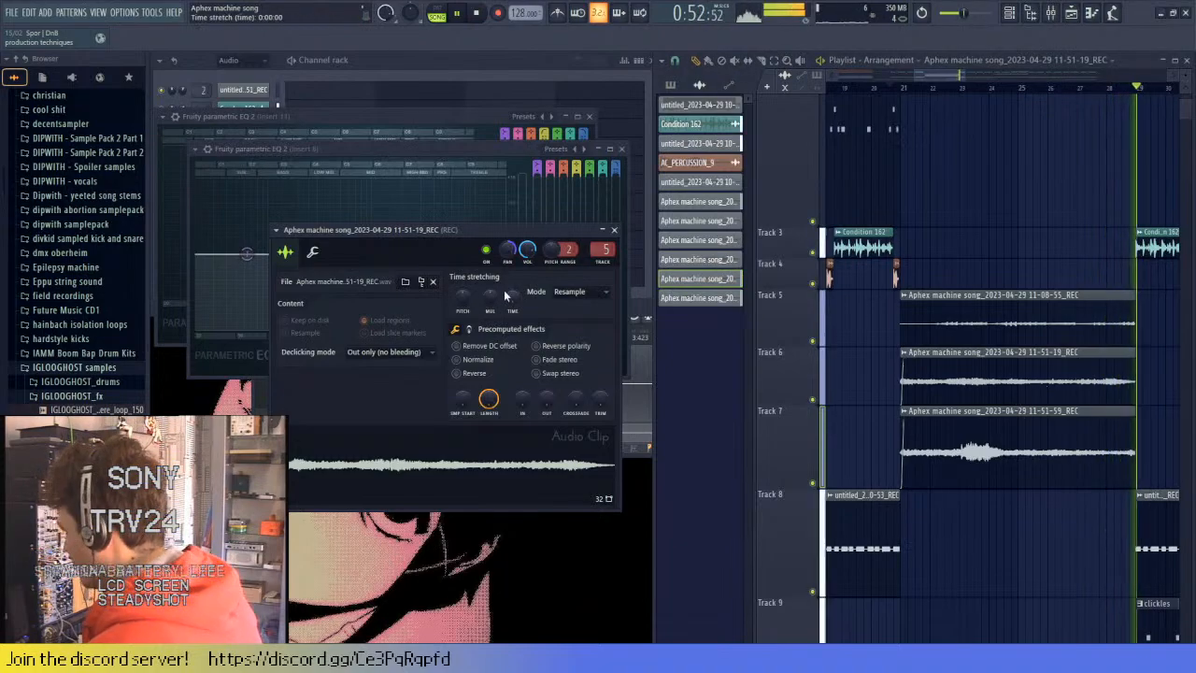
- Pan the 11-51-59 take to the right and set the audio input of mixer Insert 5 to none
double_click(950, 431)
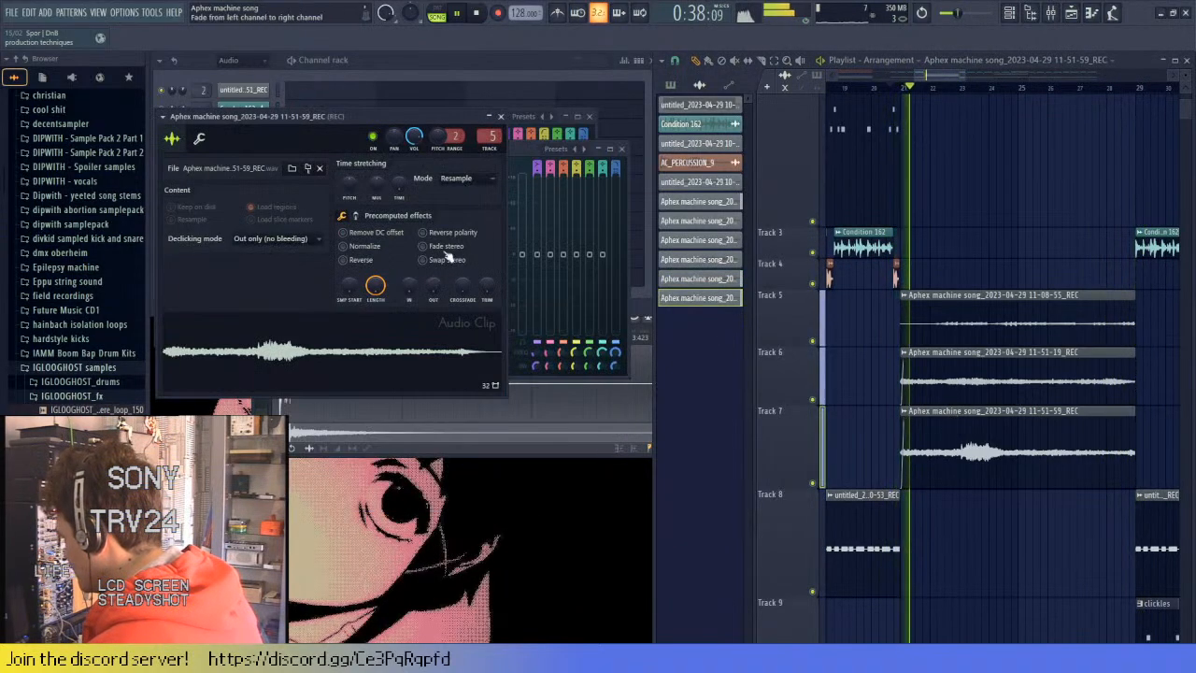
left_click_drag(391, 140, 391, 120)
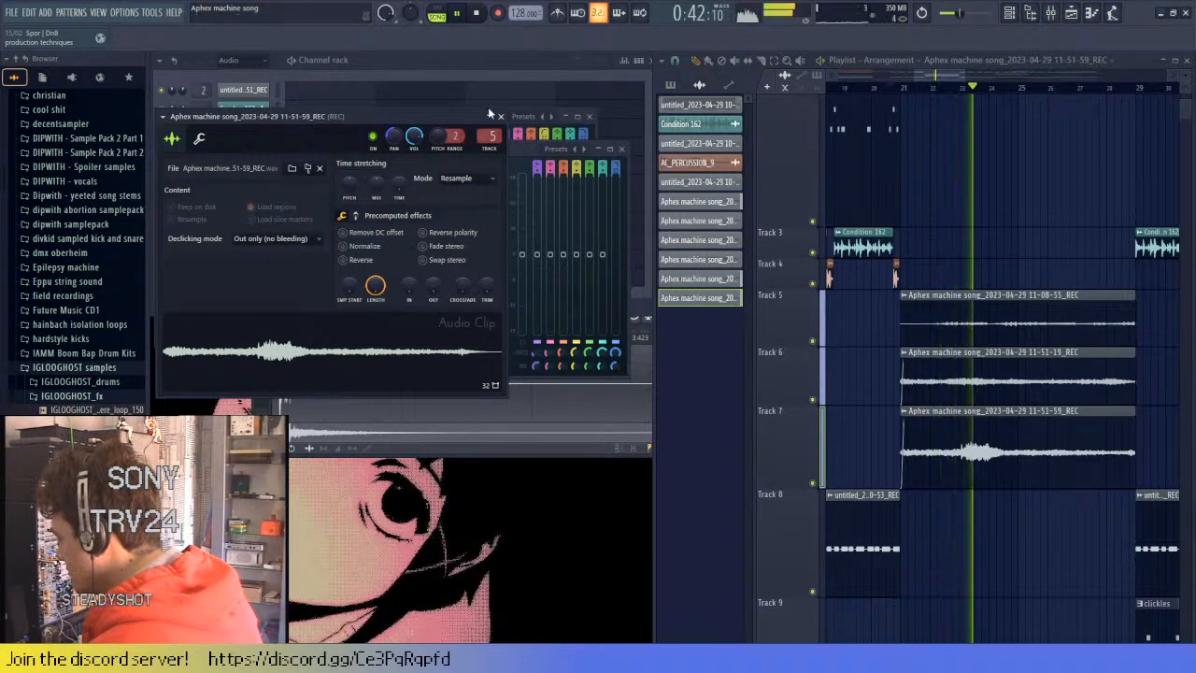
left_click(1072, 14)
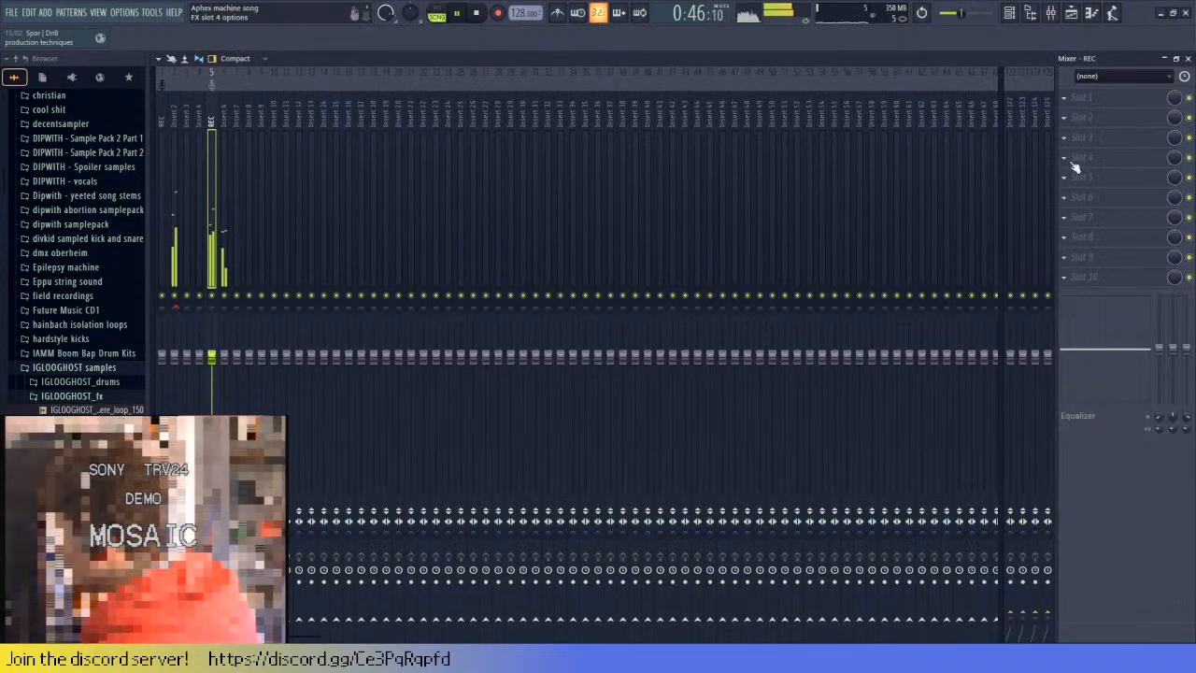
key("F9")
key("space")
- Route the 11-51-19 take's channel to mixer track 1 and set the channel rack to show all channels
left_click(411, 75)
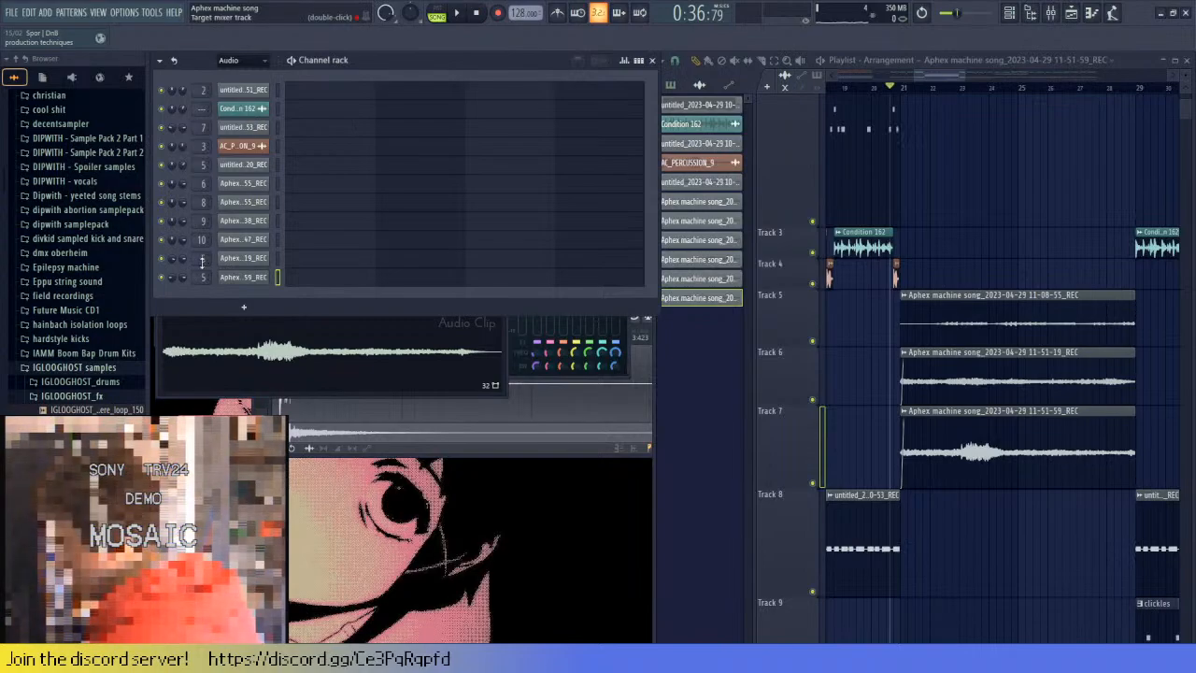
scroll(202, 258, "up", 6)
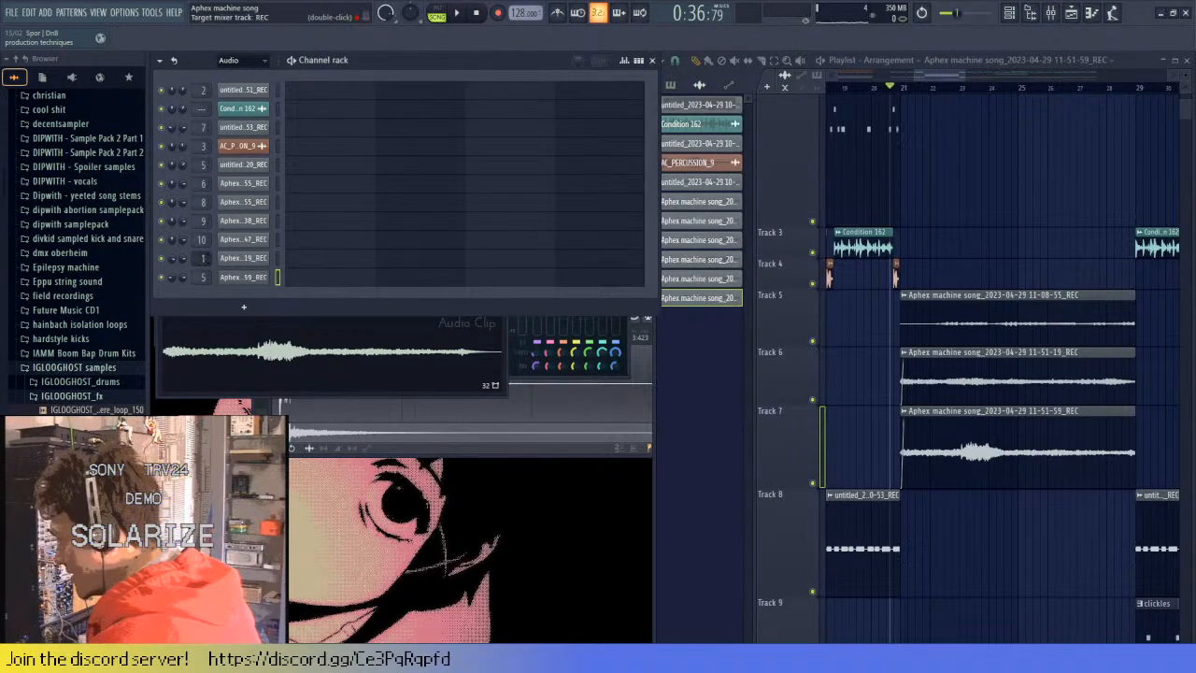
left_click(228, 60)
left_click(246, 74)
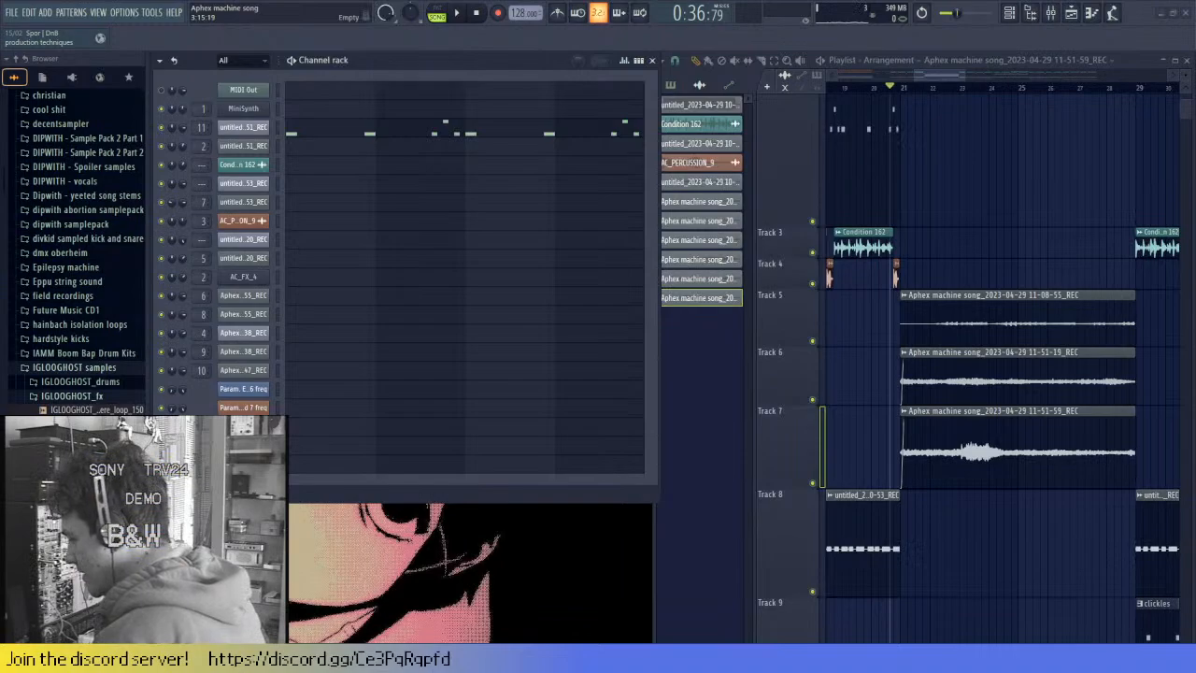
- Try the Sakura synth with the ATM ChainSaw Symphony FG preset, then close it
scroll(939, 230, "down", 2)
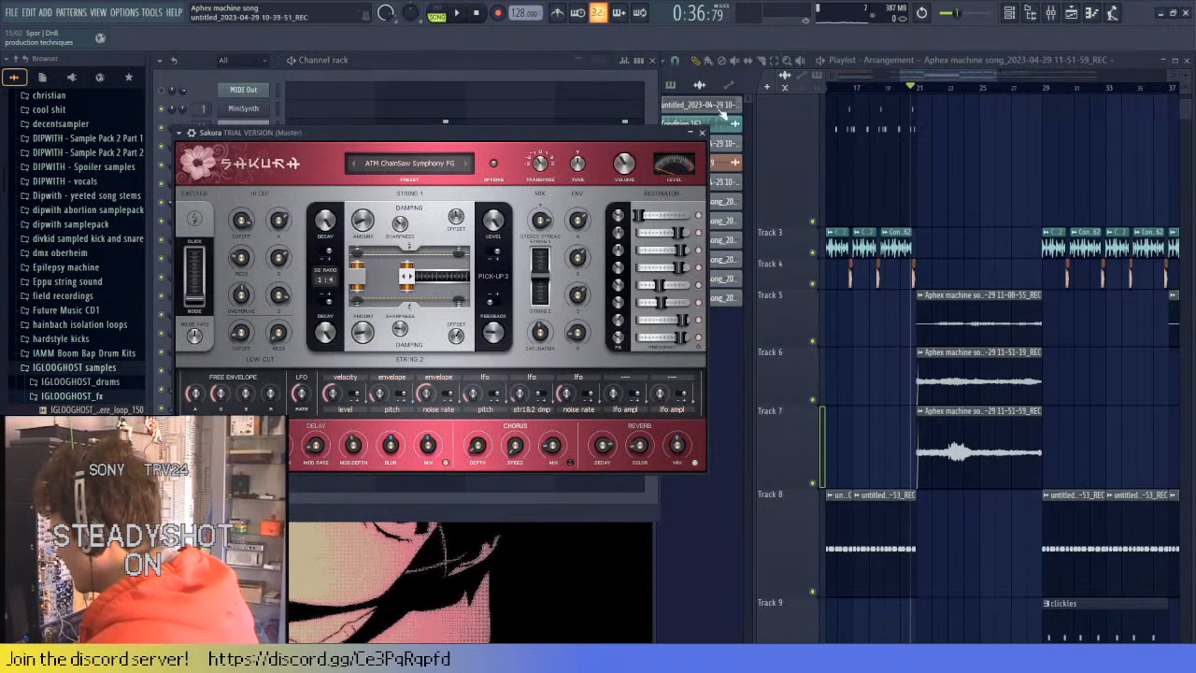
left_click(702, 132)
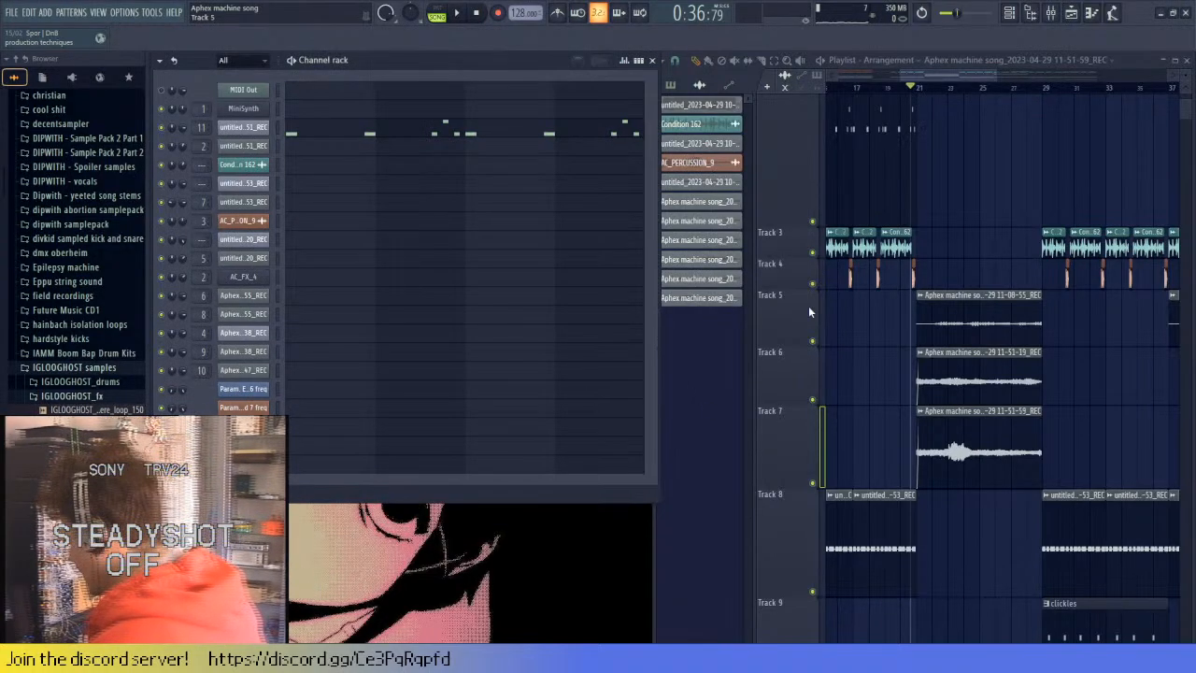
- Pick Pattern 3 as the current pattern from its clip ending at bar 21 on Track 2
scroll(946, 243, "down", 3)
scroll(946, 250, "up", 2)
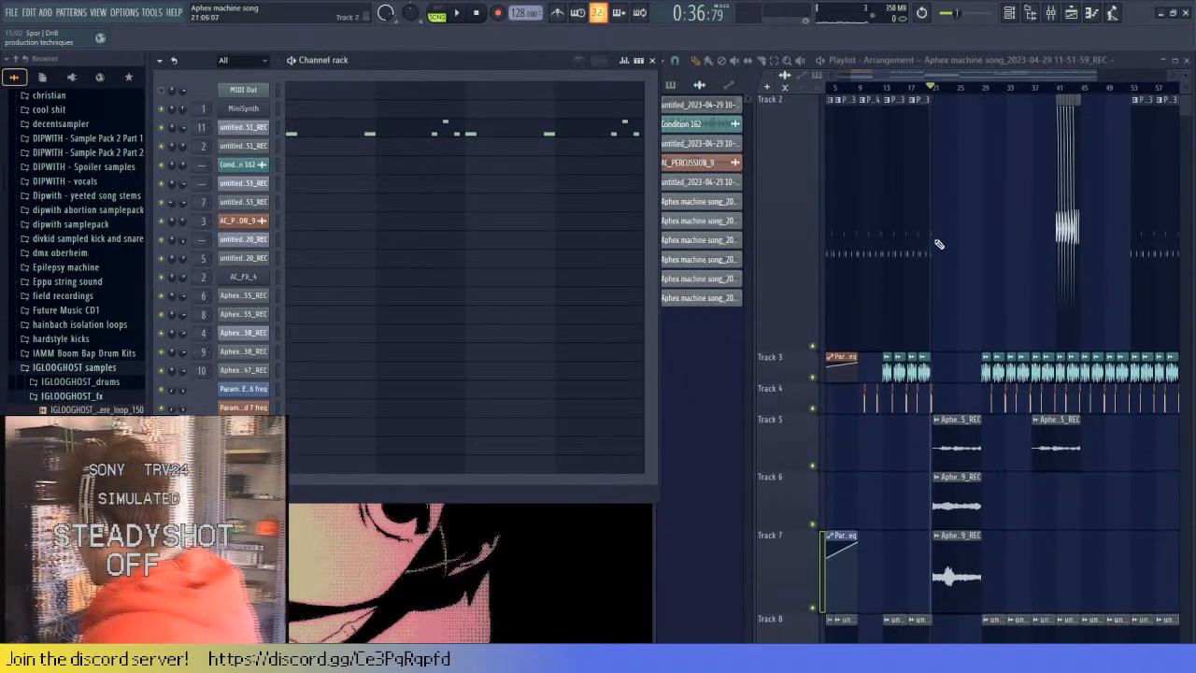
scroll(939, 244, "up", 4)
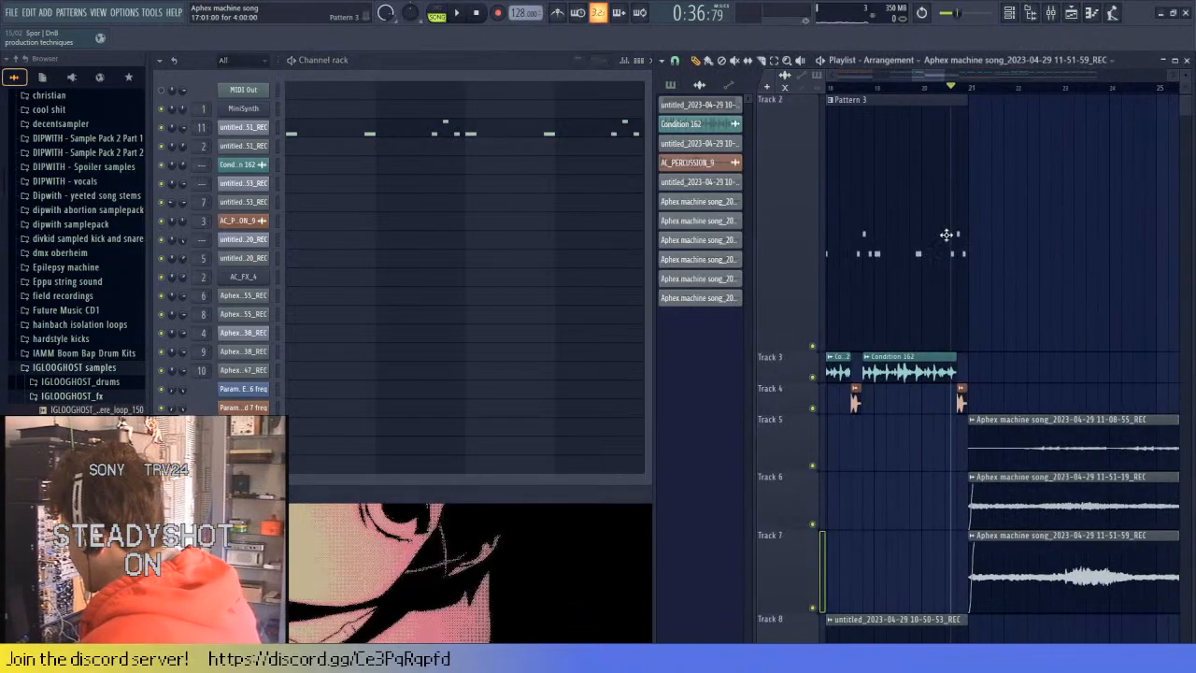
left_click(945, 234)
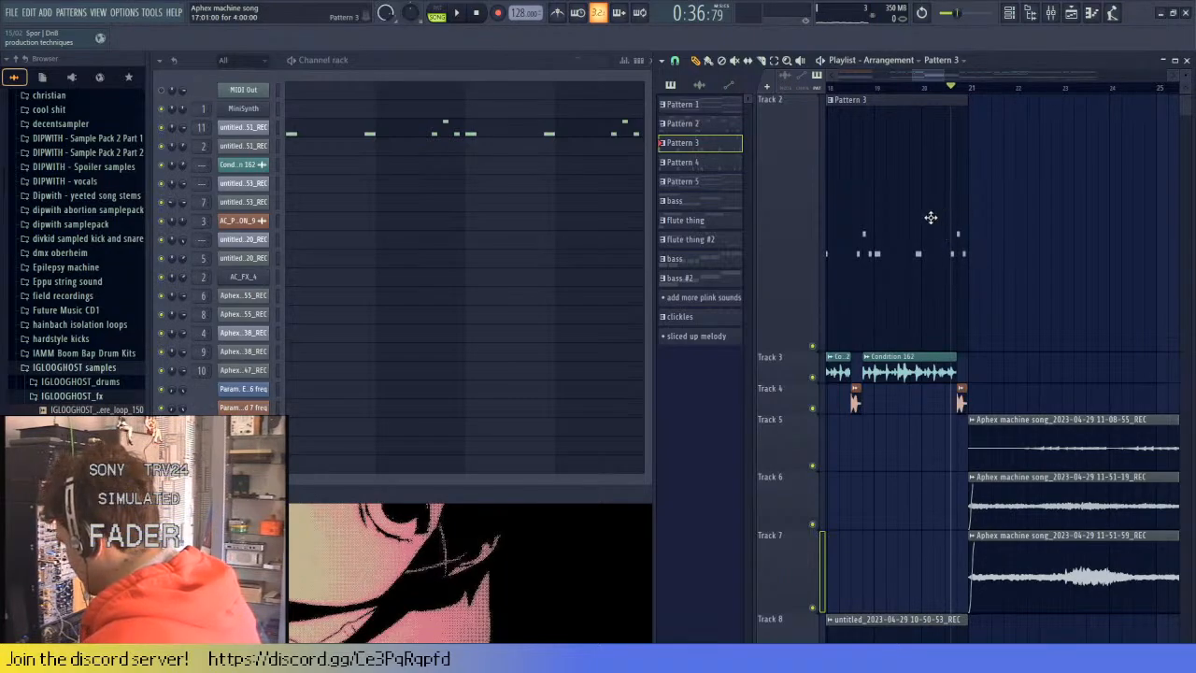
- Play the breakdown from bar 21 and look over the wider arrangement
scroll(930, 218, "down", 5)
scroll(953, 232, "down", 3)
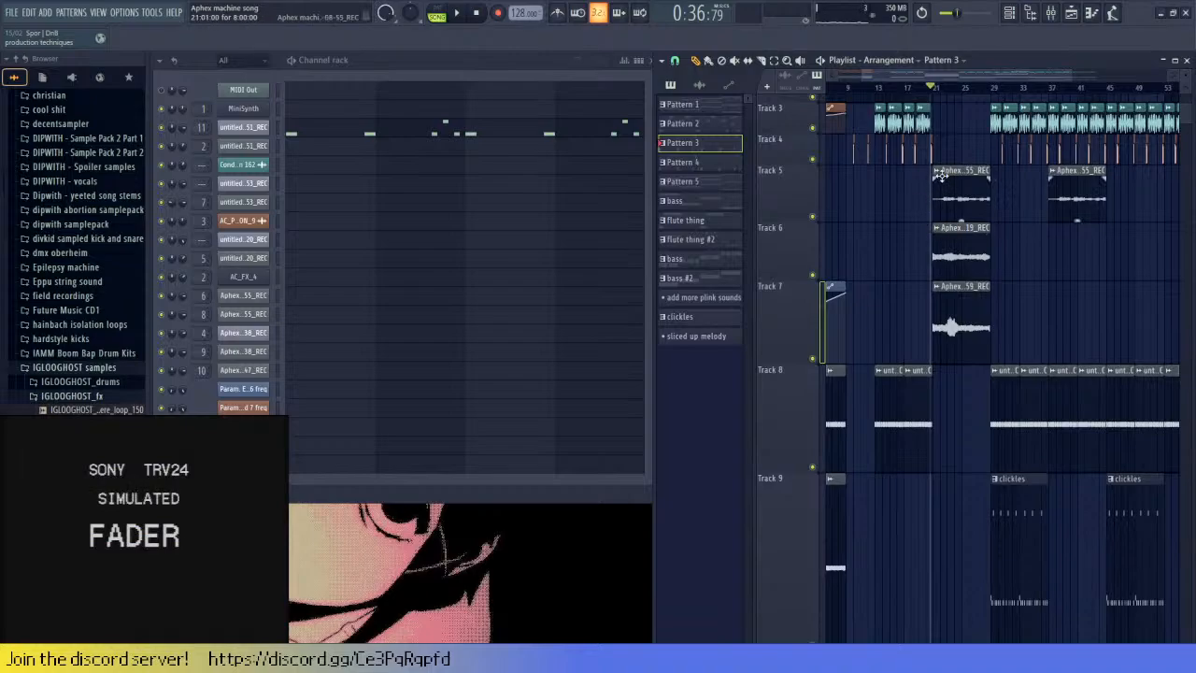
key("space")
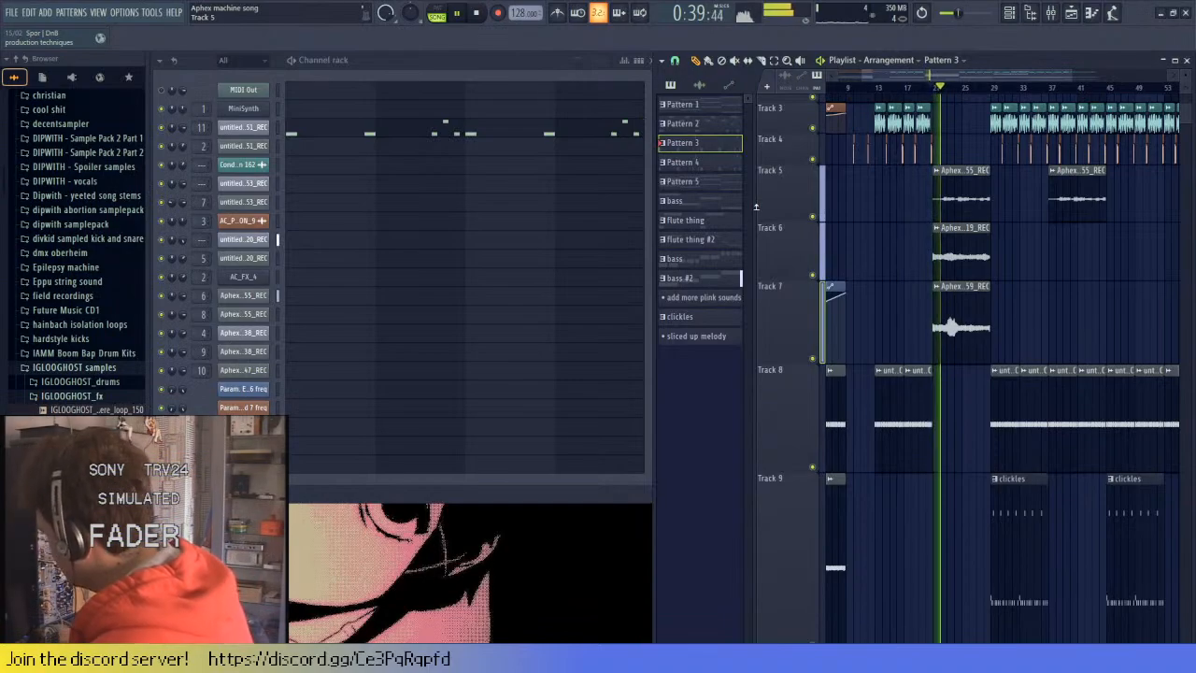
scroll(1073, 293, "down", 3)
key("space")
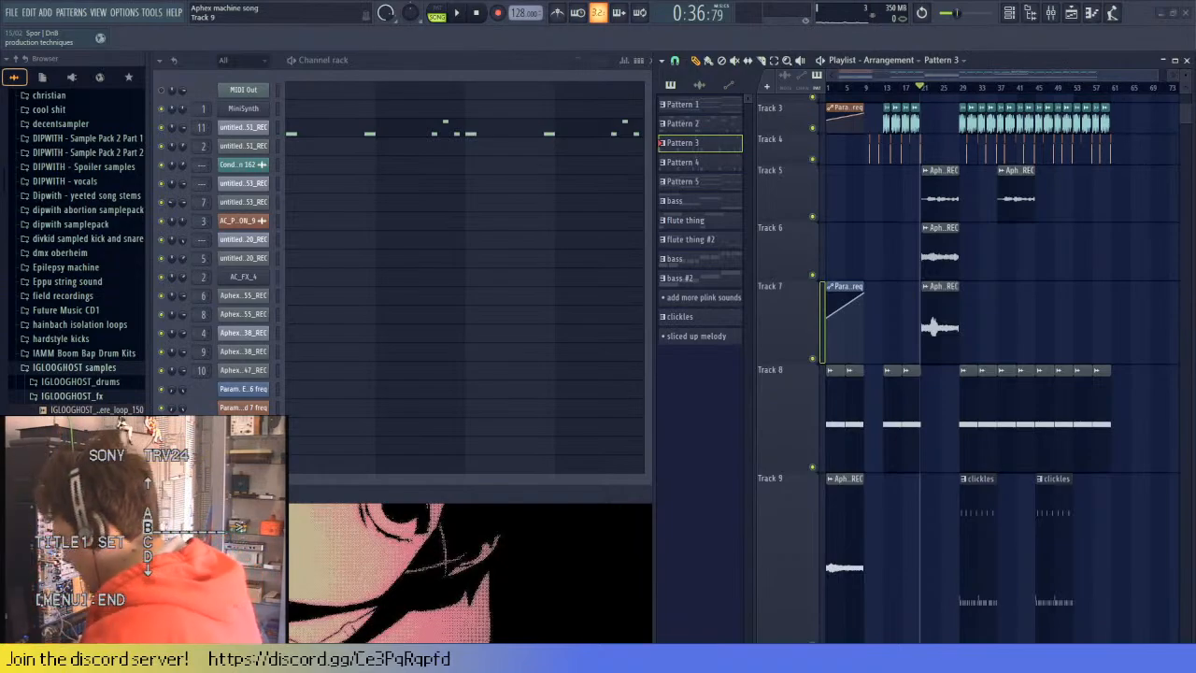
scroll(1064, 235, "down", 1)
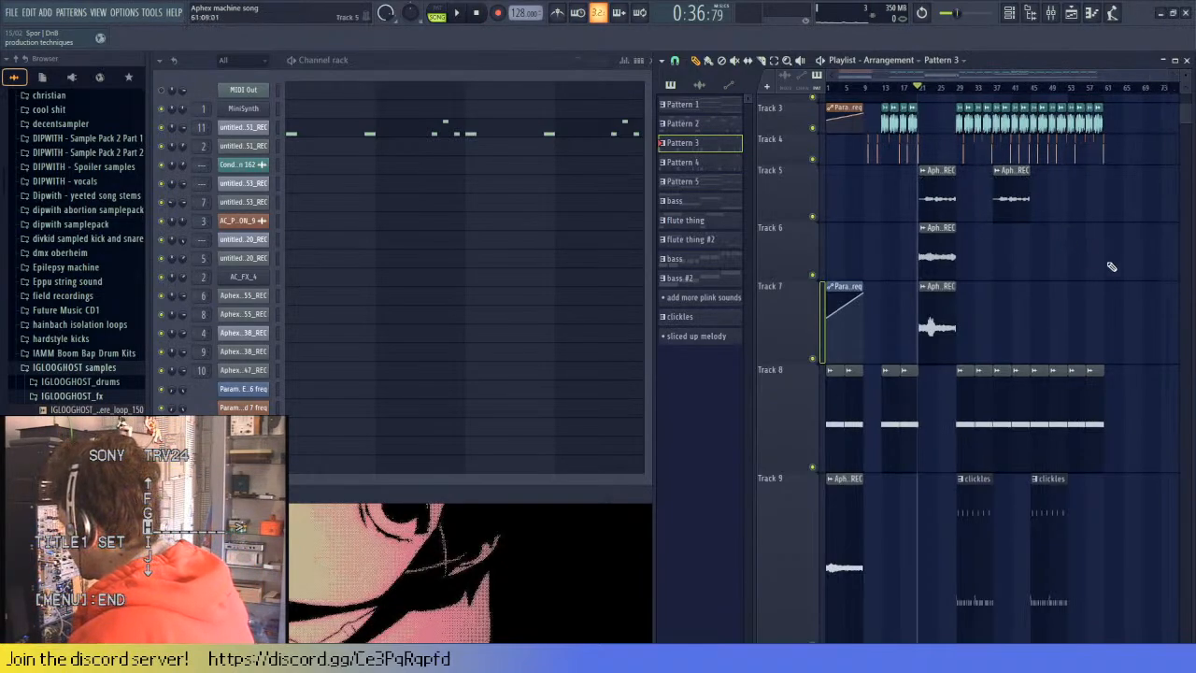
- Play the song from the start and check the mixer levels as it runs
key("space")
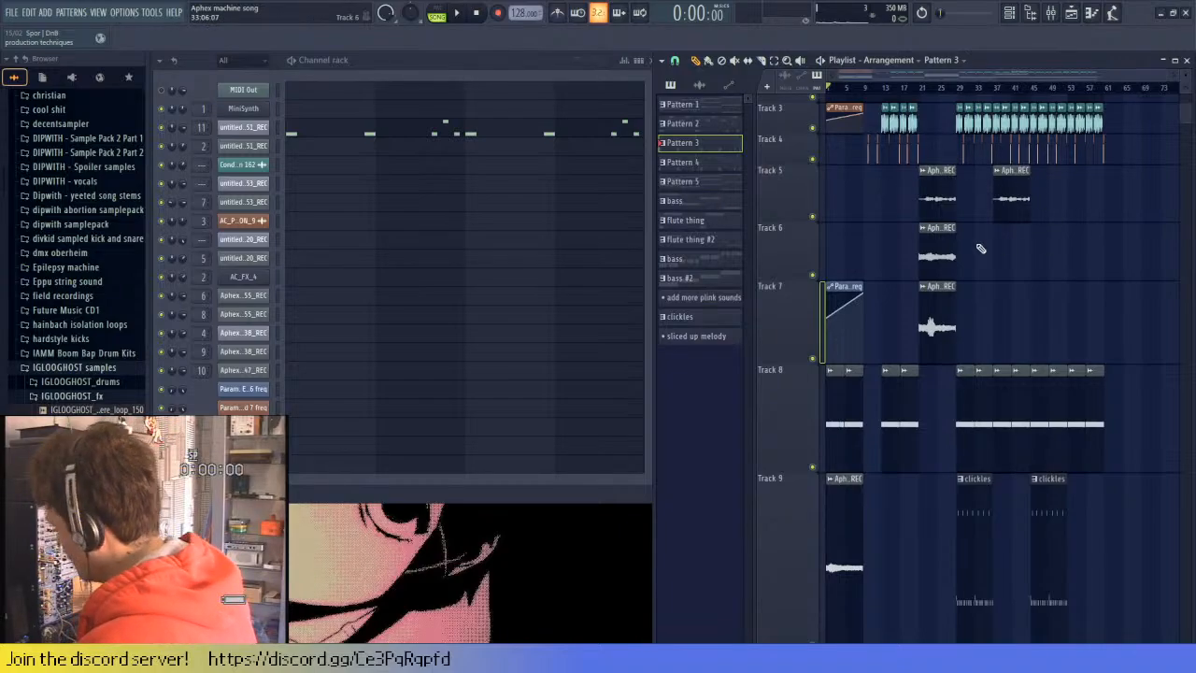
key("space")
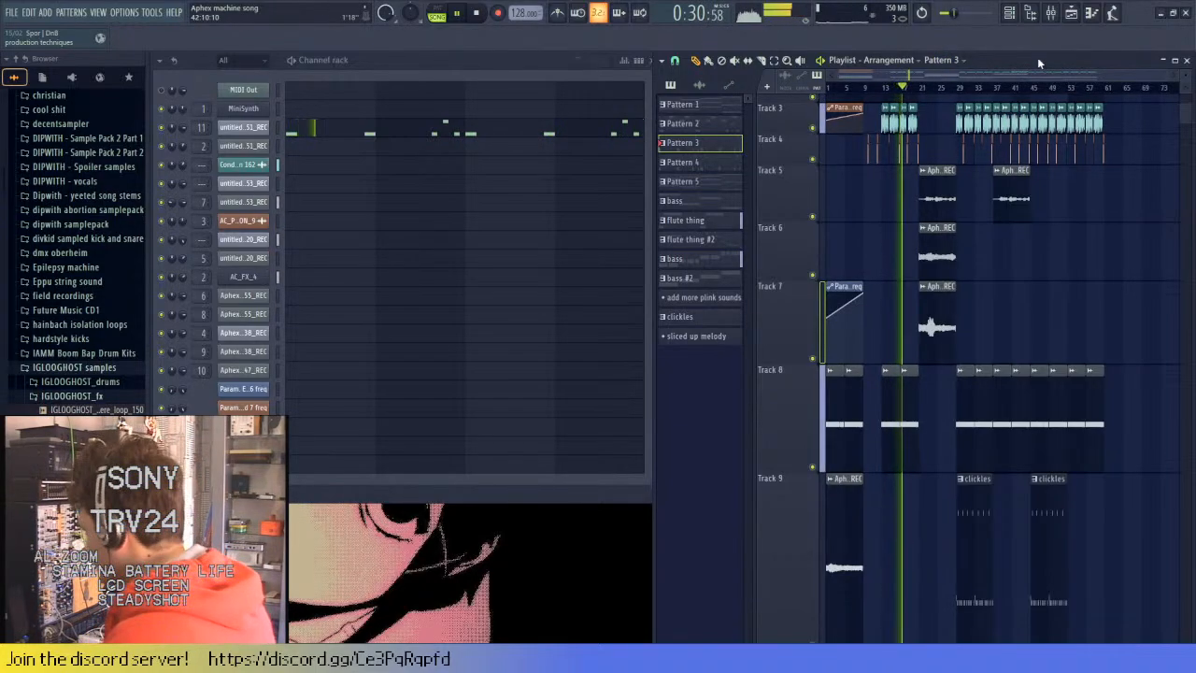
left_click(1052, 13)
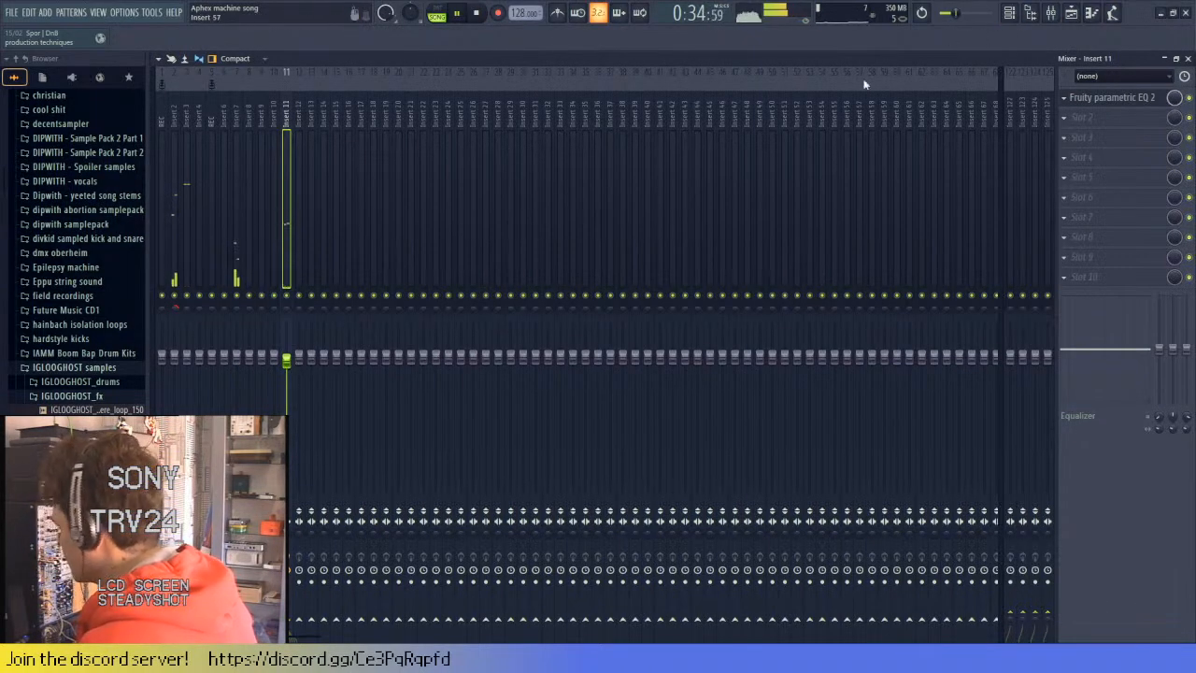
left_click(1187, 58)
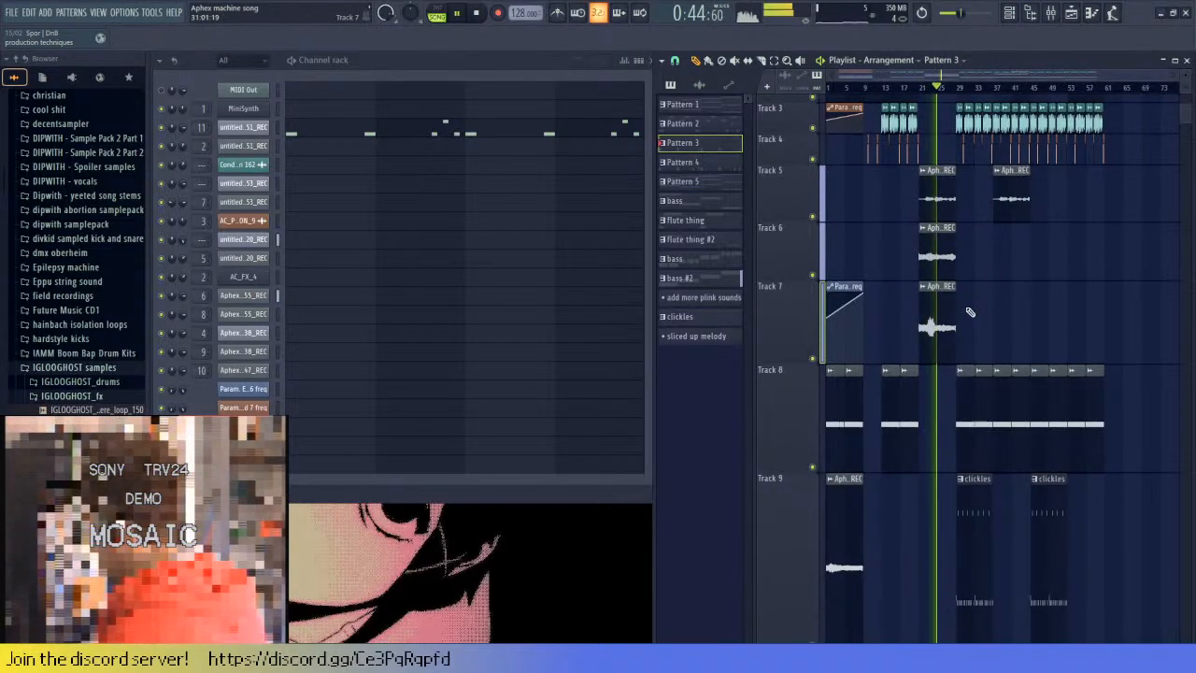
- Try copies of the 11-51-19 and 11-51-59 takes at bar 37 on Tracks 6 and 7
scroll(968, 311, "up", 2)
left_click_drag(993, 313, 1040, 303)
key("ctrl+b")
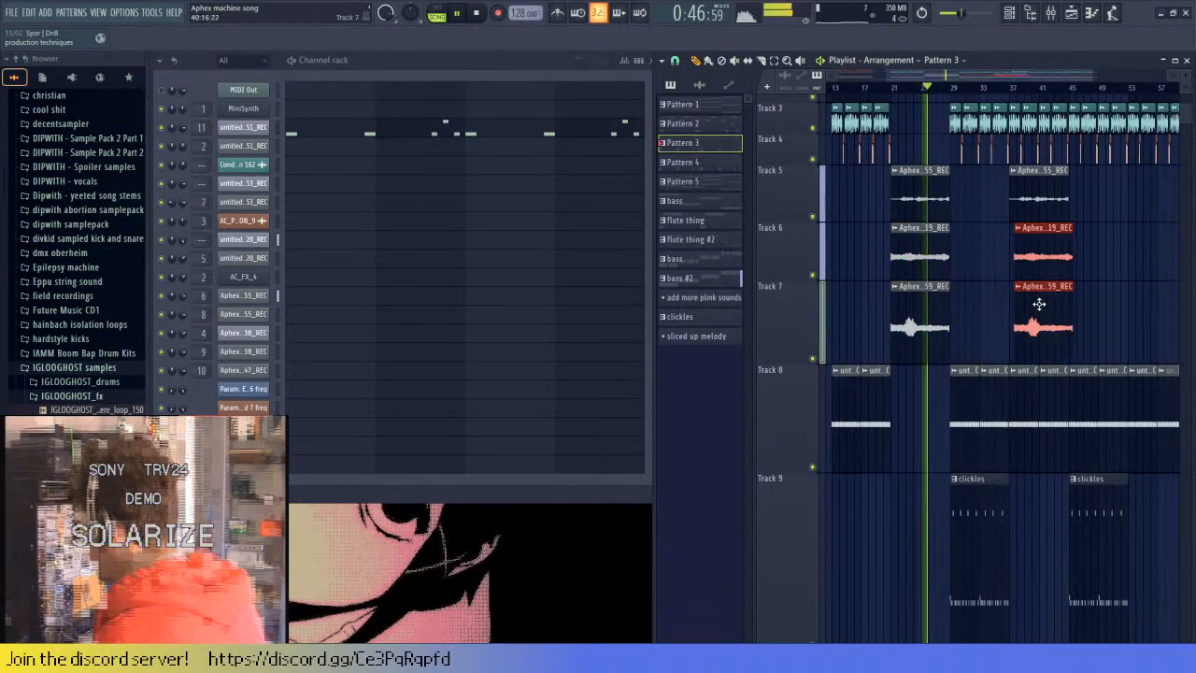
scroll(1033, 302, "up", 3)
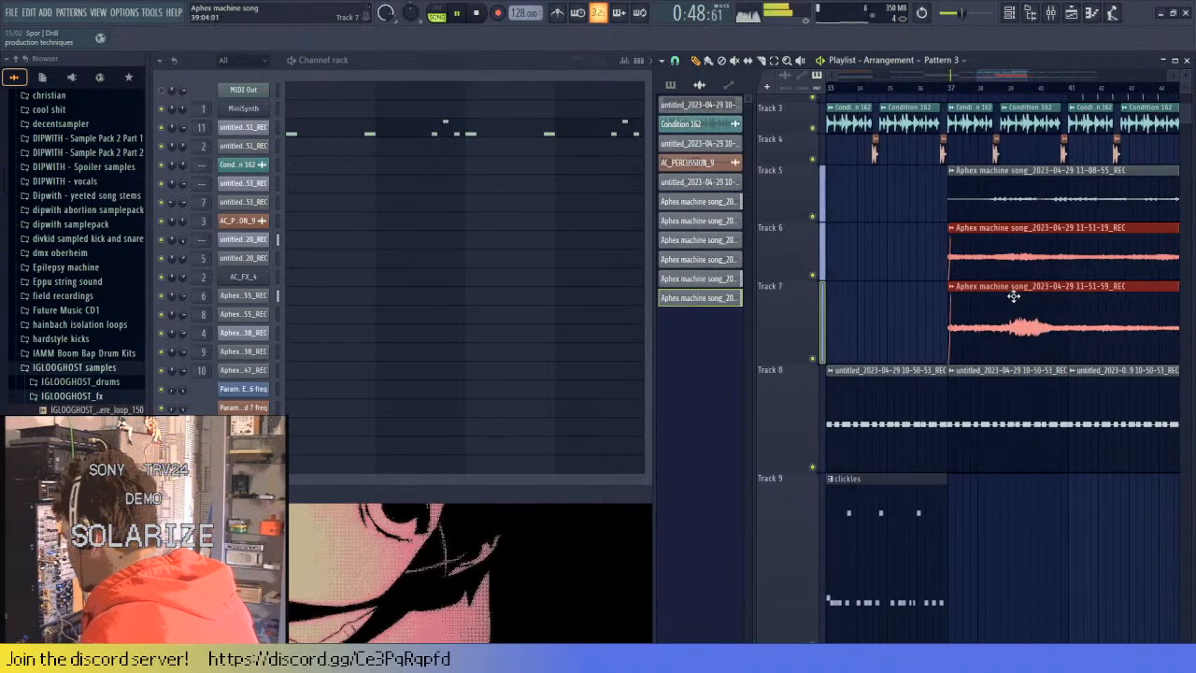
scroll(972, 292, "down", 4)
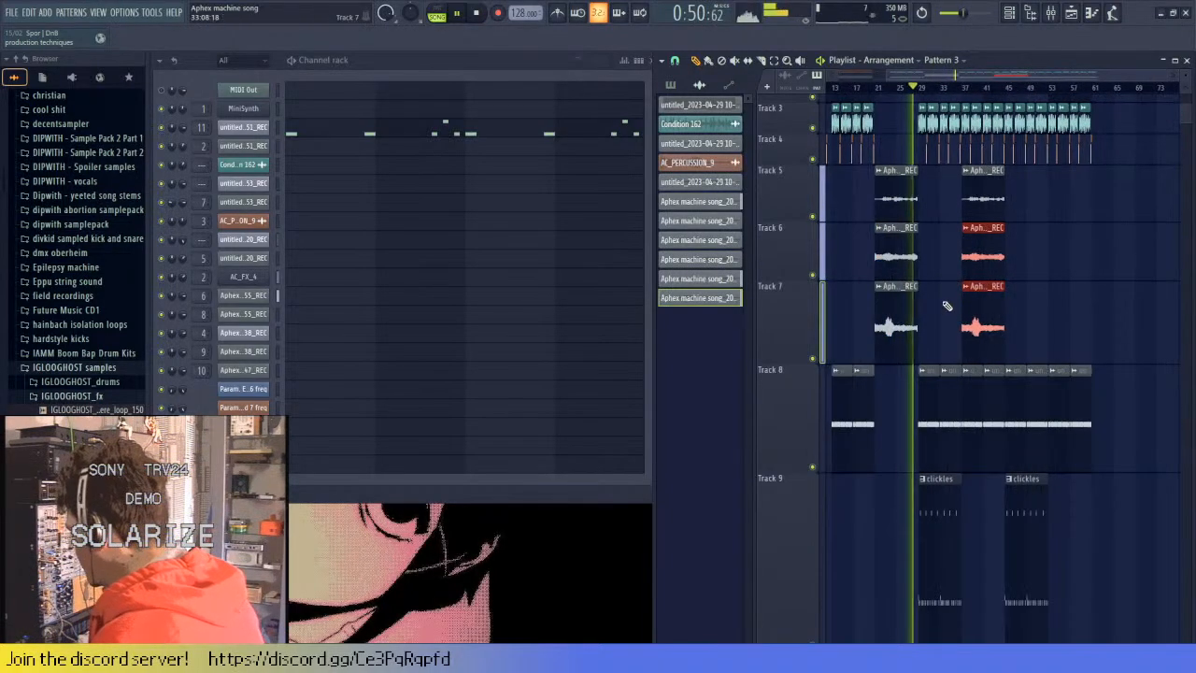
scroll(942, 299, "down", 6)
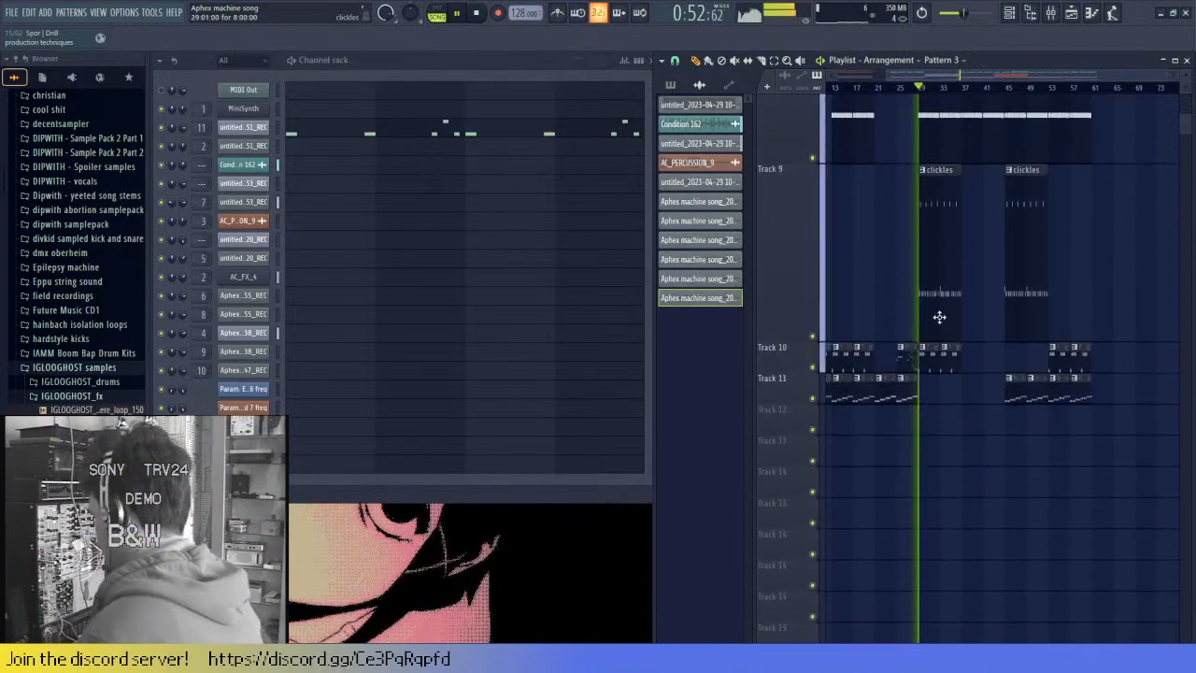
scroll(953, 429, "up", 2)
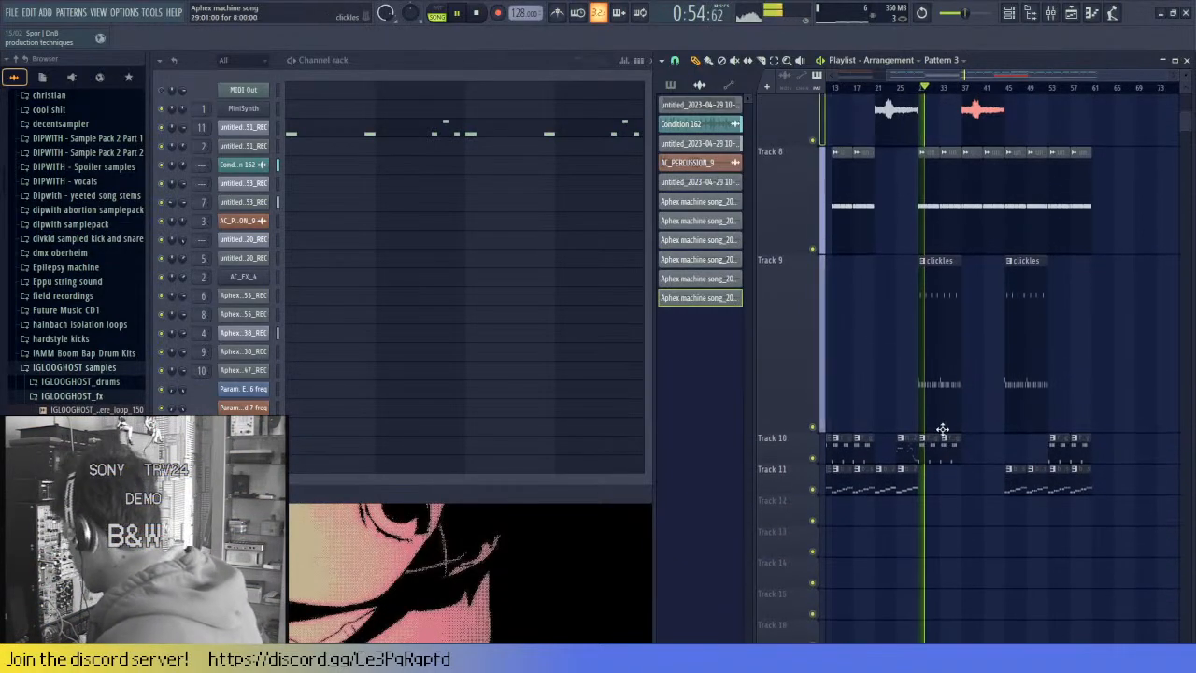
scroll(984, 359, "up", 2)
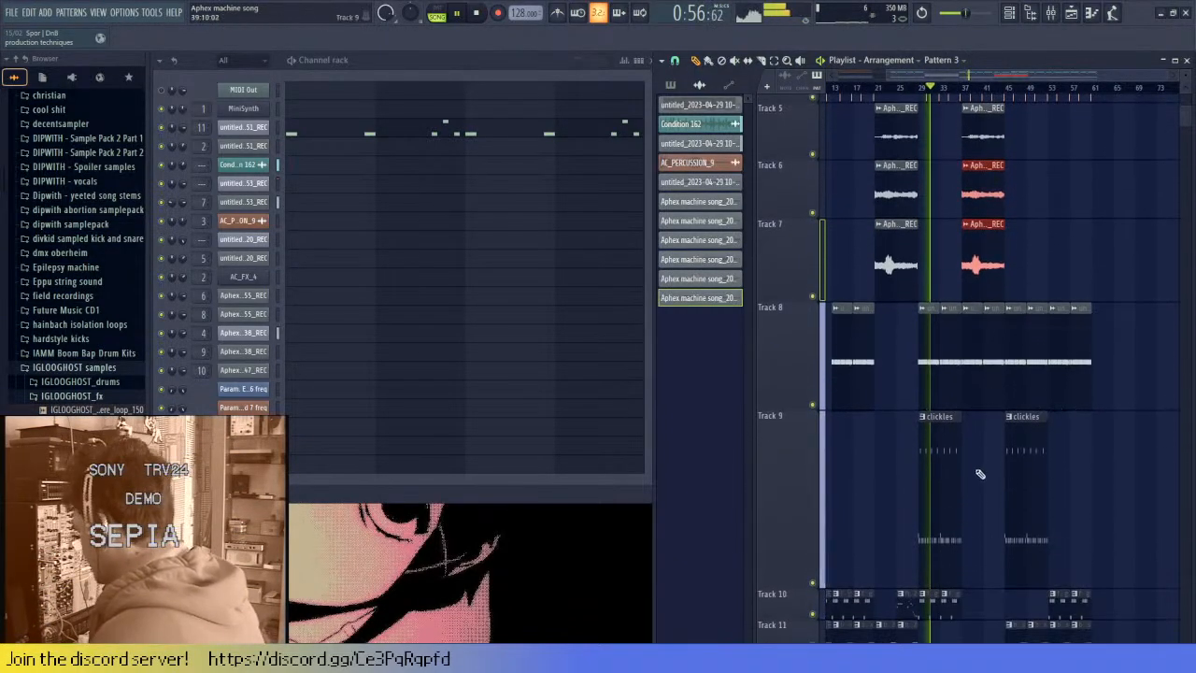
scroll(968, 478, "up", 1)
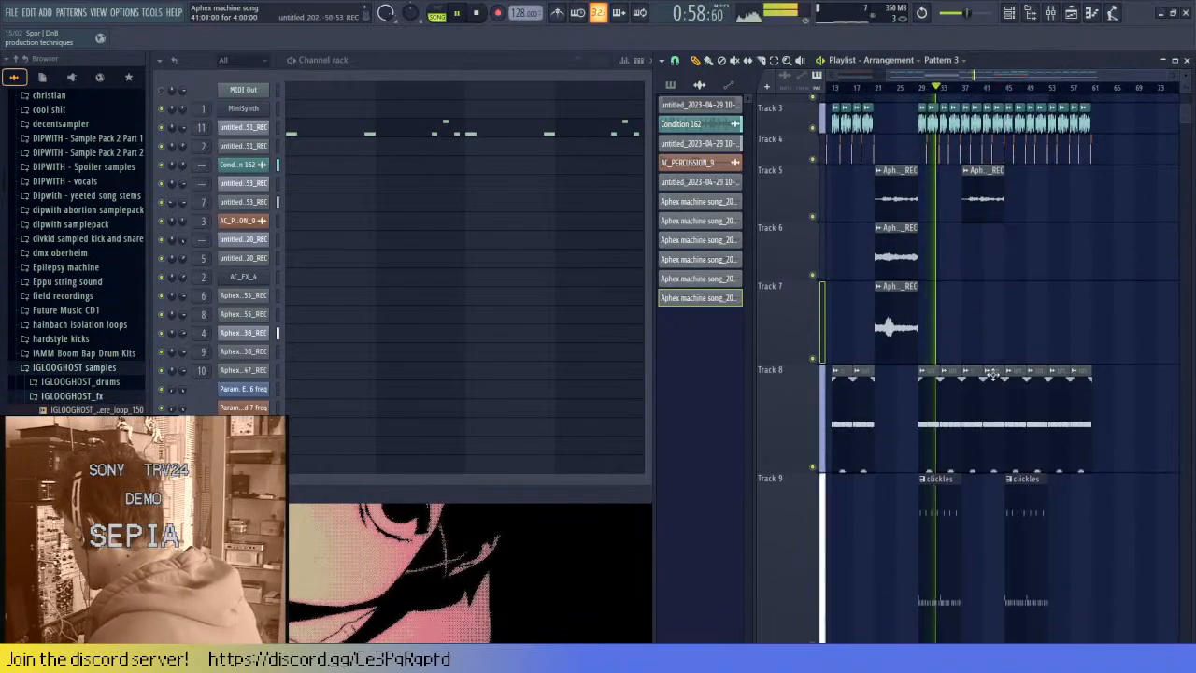
- Add a clickles clip at bar 37 on Track 9, filling the gap between the existing two
left_click(966, 474)
left_click_drag(968, 475, 1007, 478)
scroll(963, 551, "down", 2)
scroll(962, 551, "up", 3)
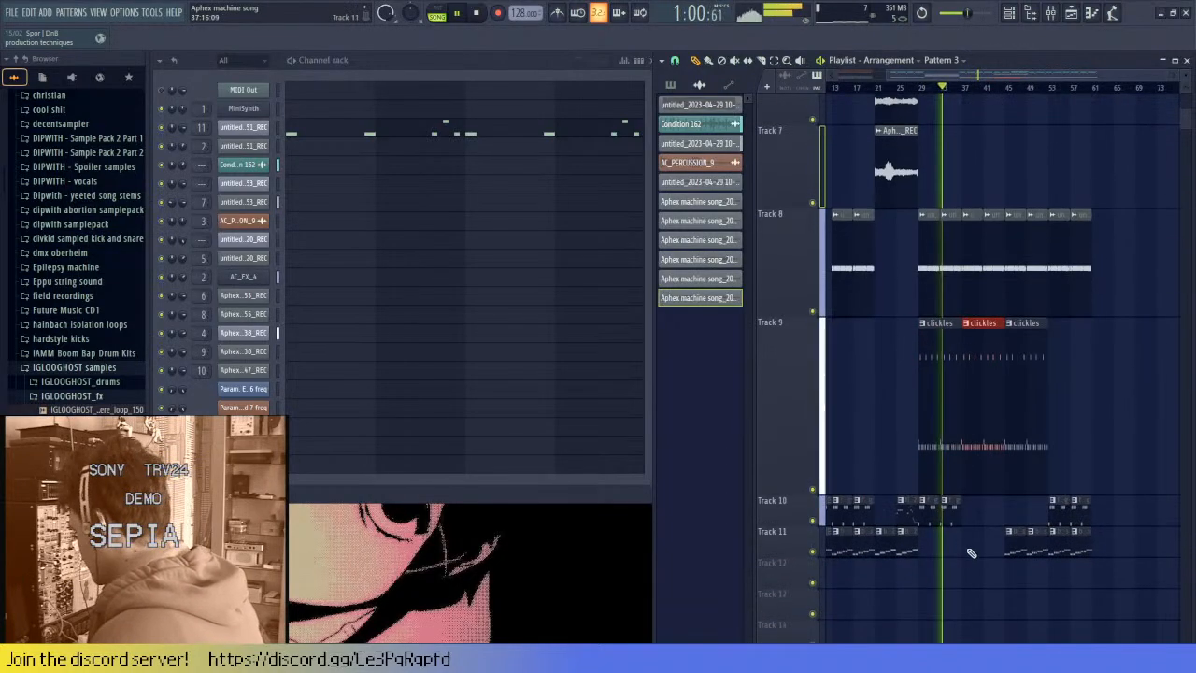
scroll(952, 534, "up", 12)
scroll(969, 492, "down", 13)
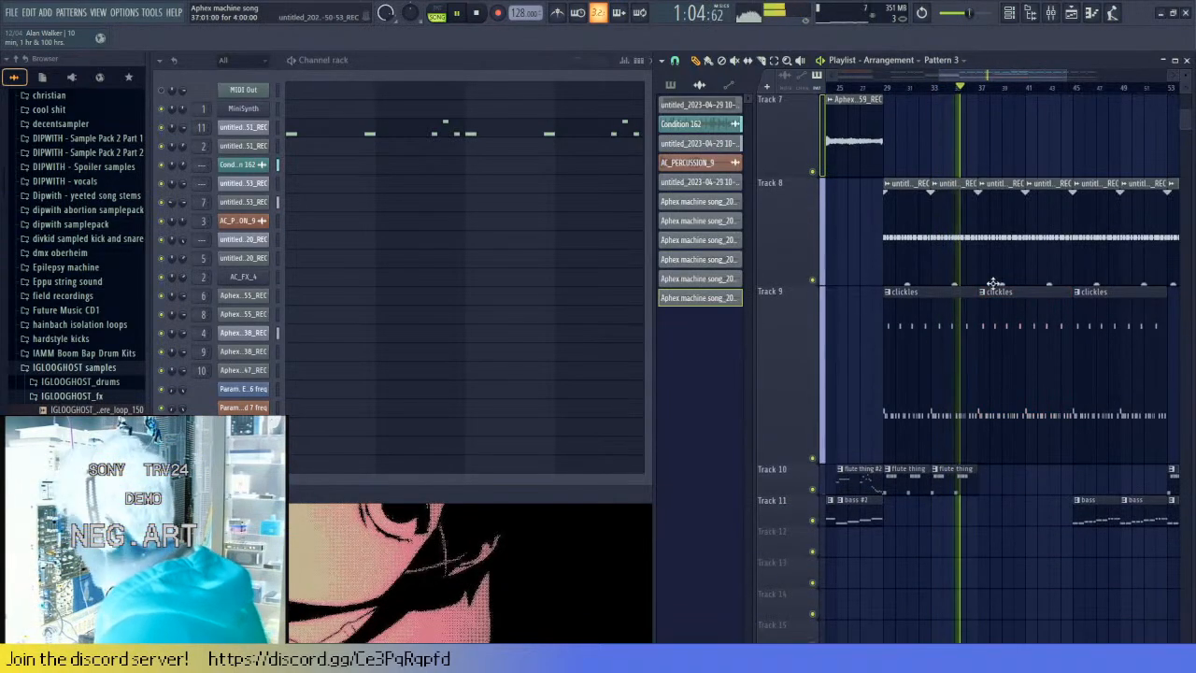
scroll(987, 430, "right", 2)
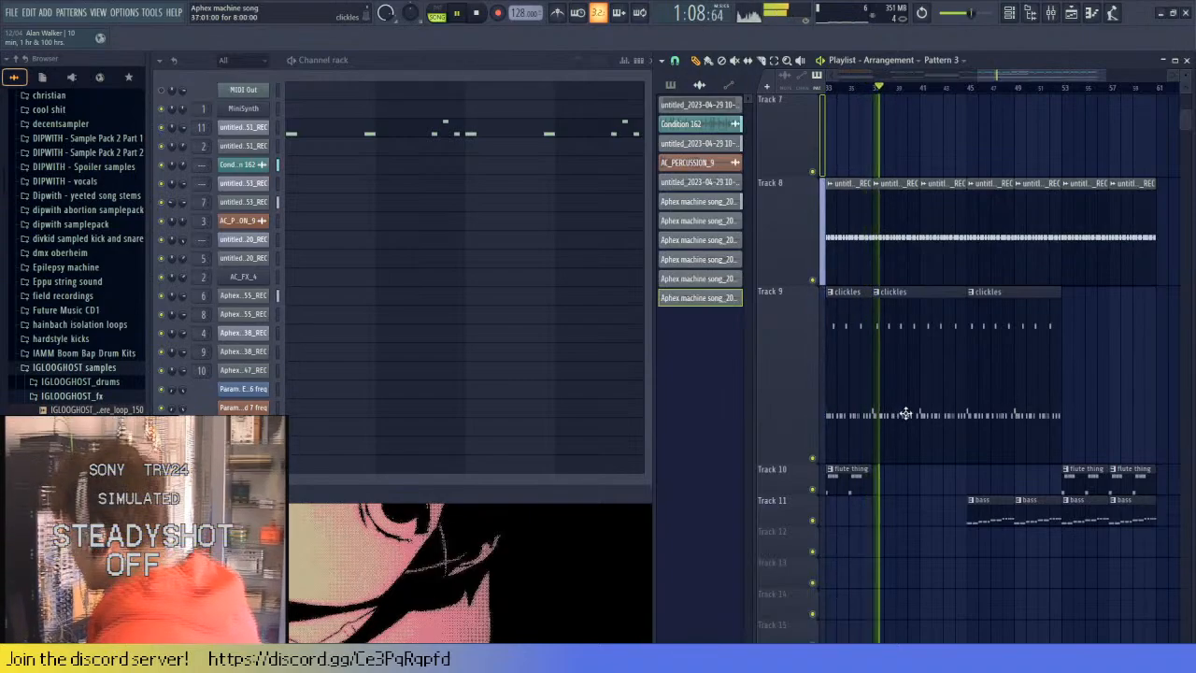
left_click(964, 292)
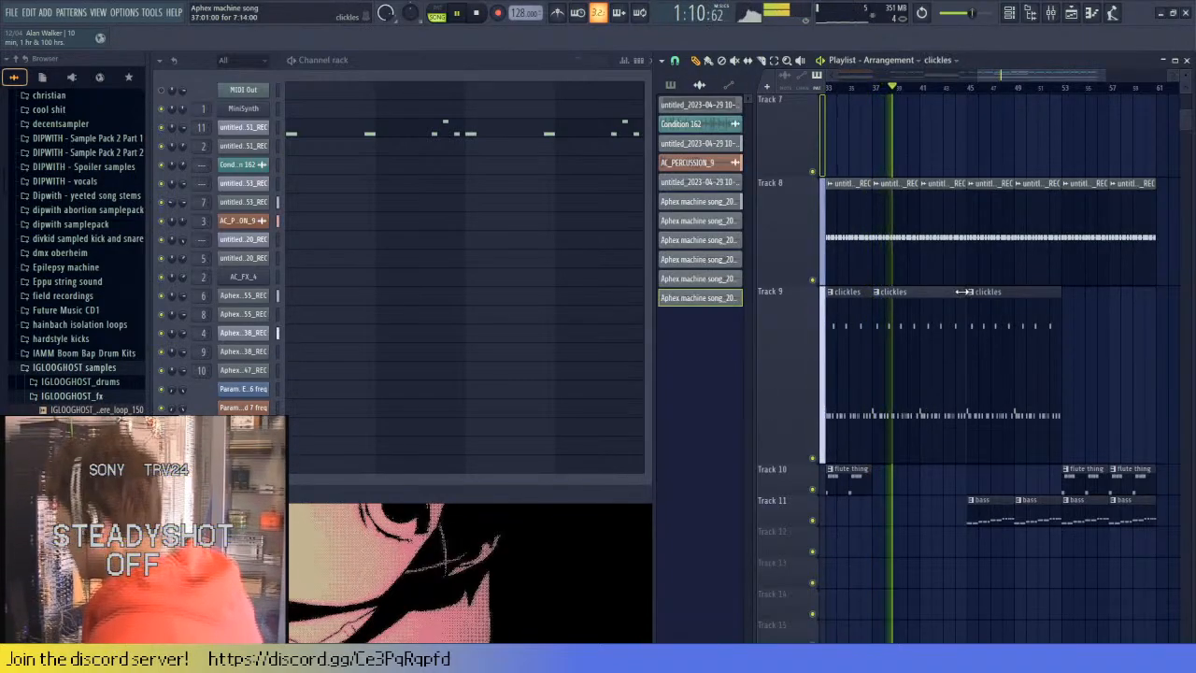
- Place the breakdown's 11-51-19 and 11-51-59 takes at bar 53 on Tracks 6 and 7
scroll(903, 309, "up", 2)
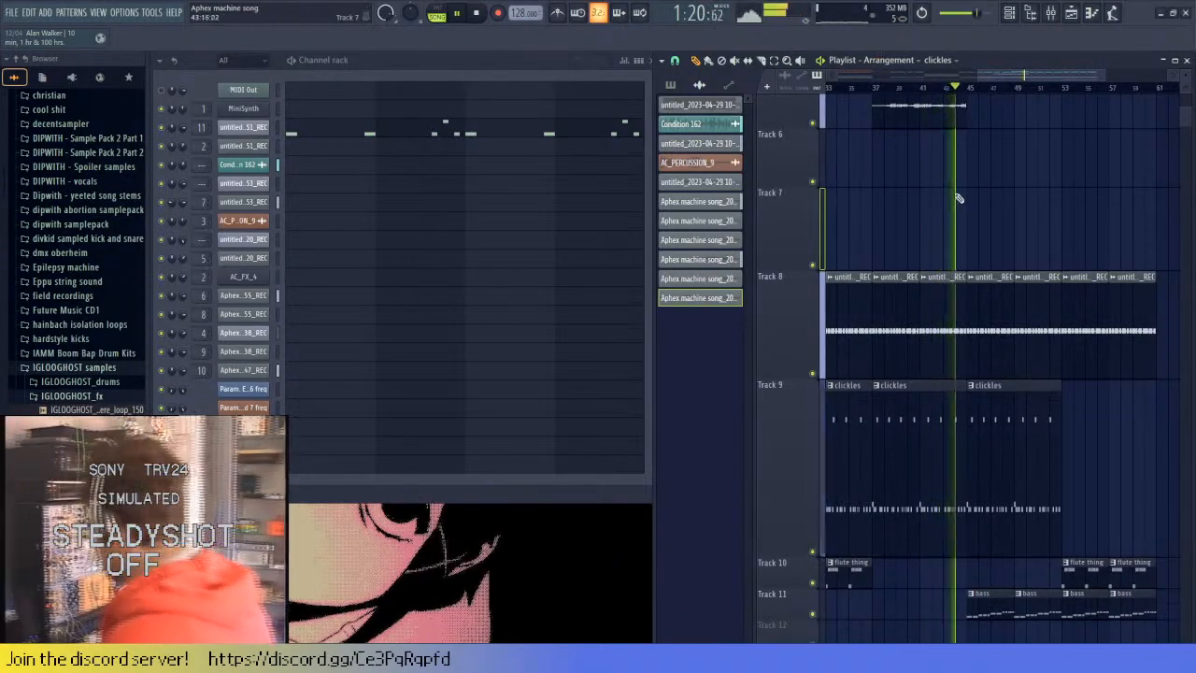
scroll(956, 195, "down", 1)
scroll(999, 87, "down", 3)
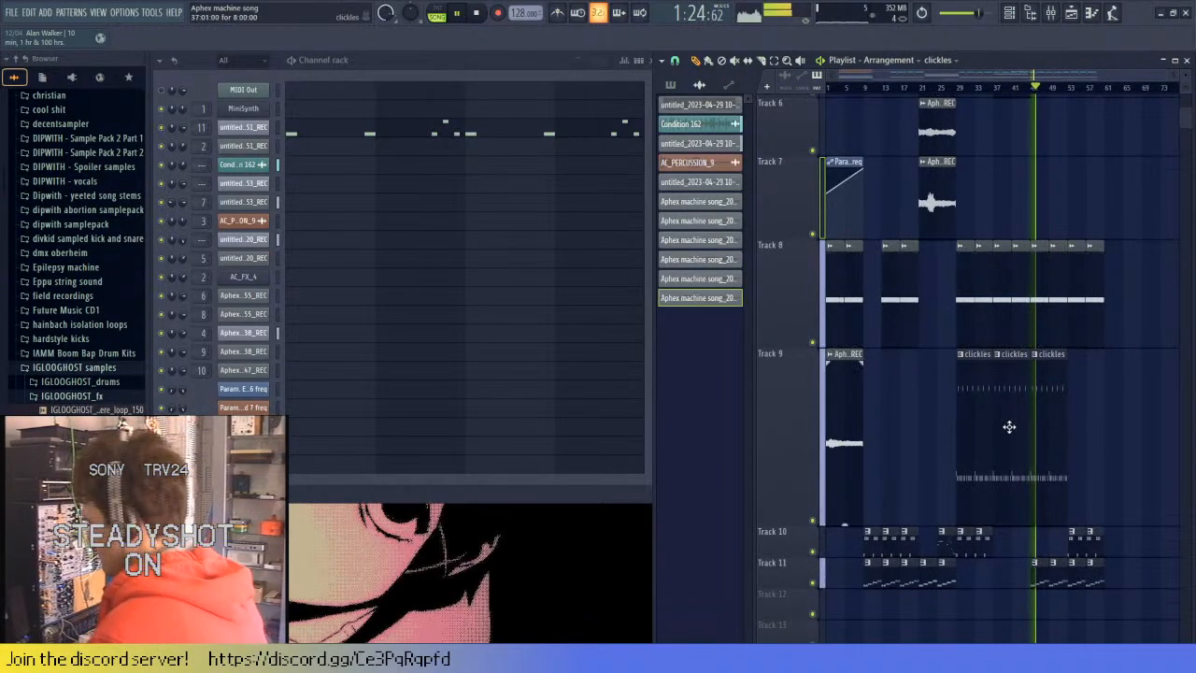
scroll(1028, 448, "up", 6)
left_click_drag(921, 426, 1018, 285)
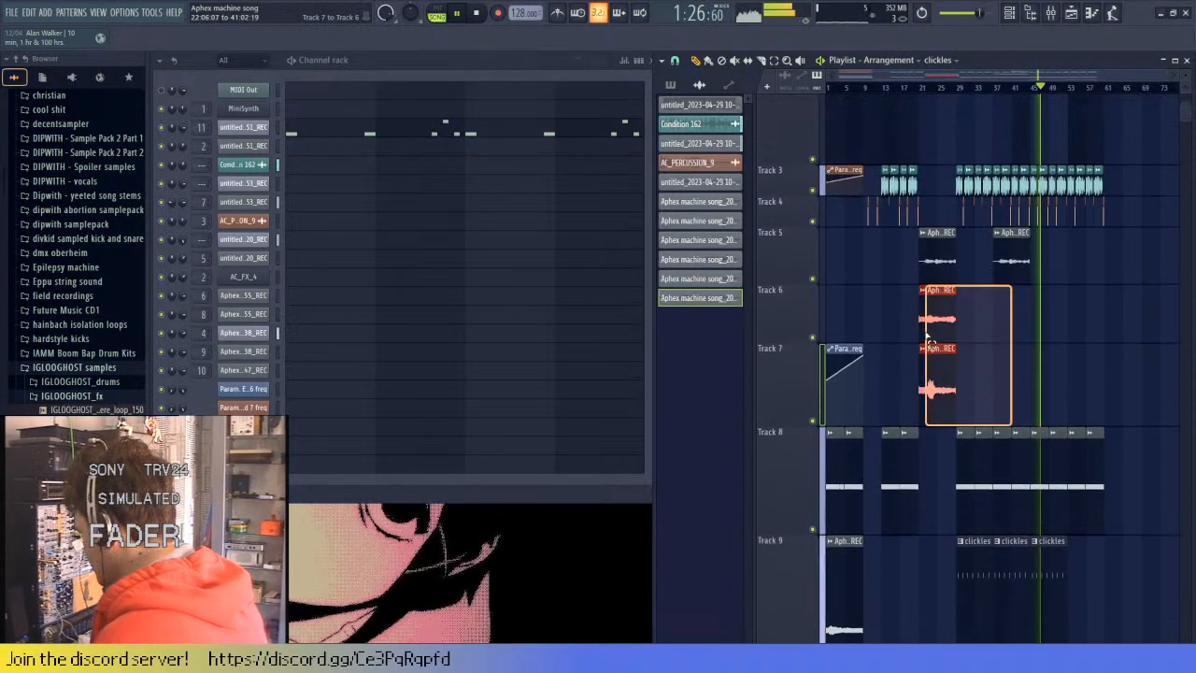
left_click_drag(937, 388, 1084, 374)
scroll(1084, 374, "up", 6)
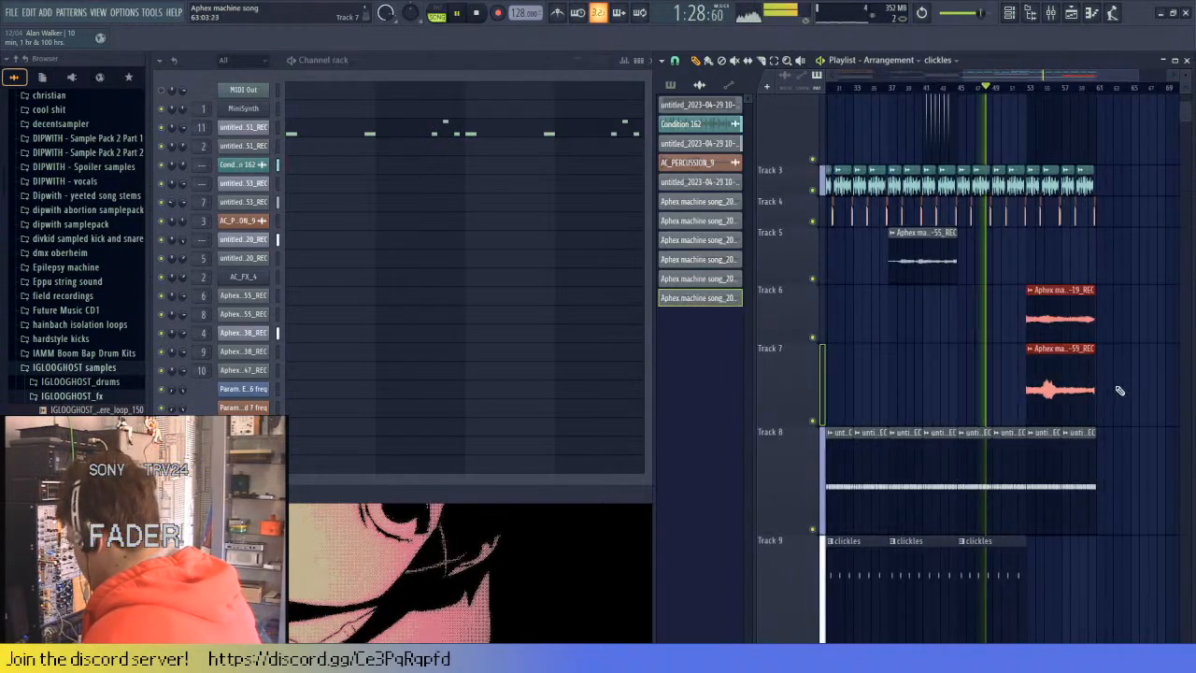
scroll(1015, 370, "down", 5)
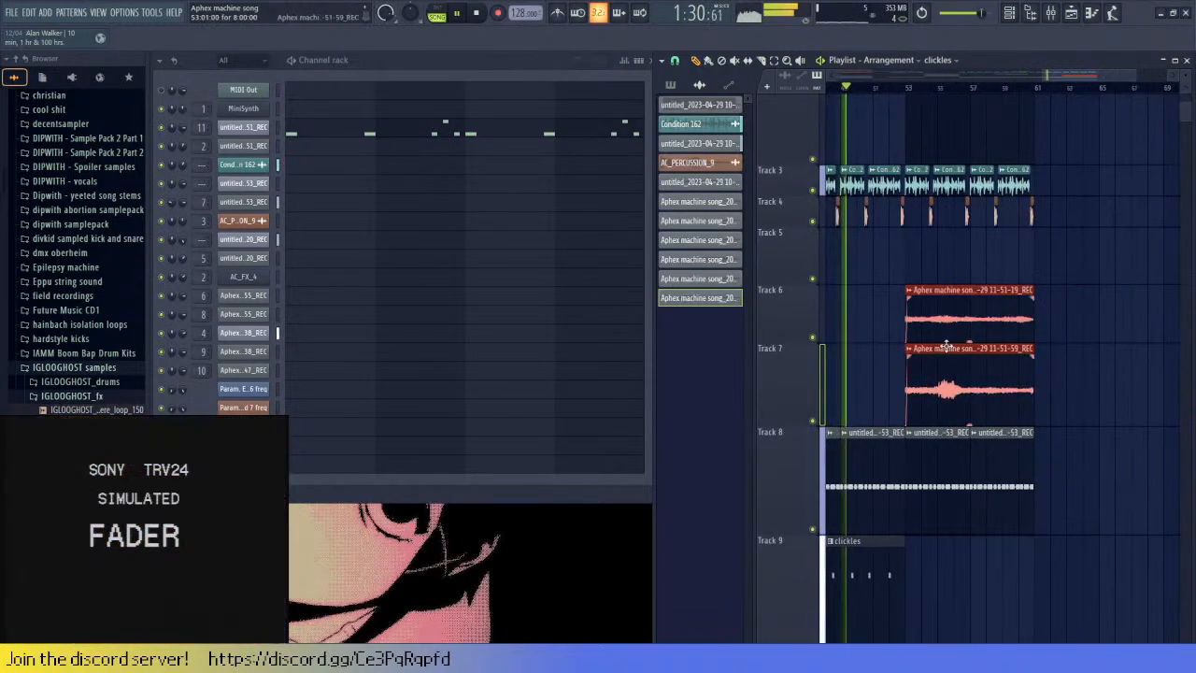
- Duplicate both takes to bar 61 and fade the duplicates out over their full length
key("ctrl+b")
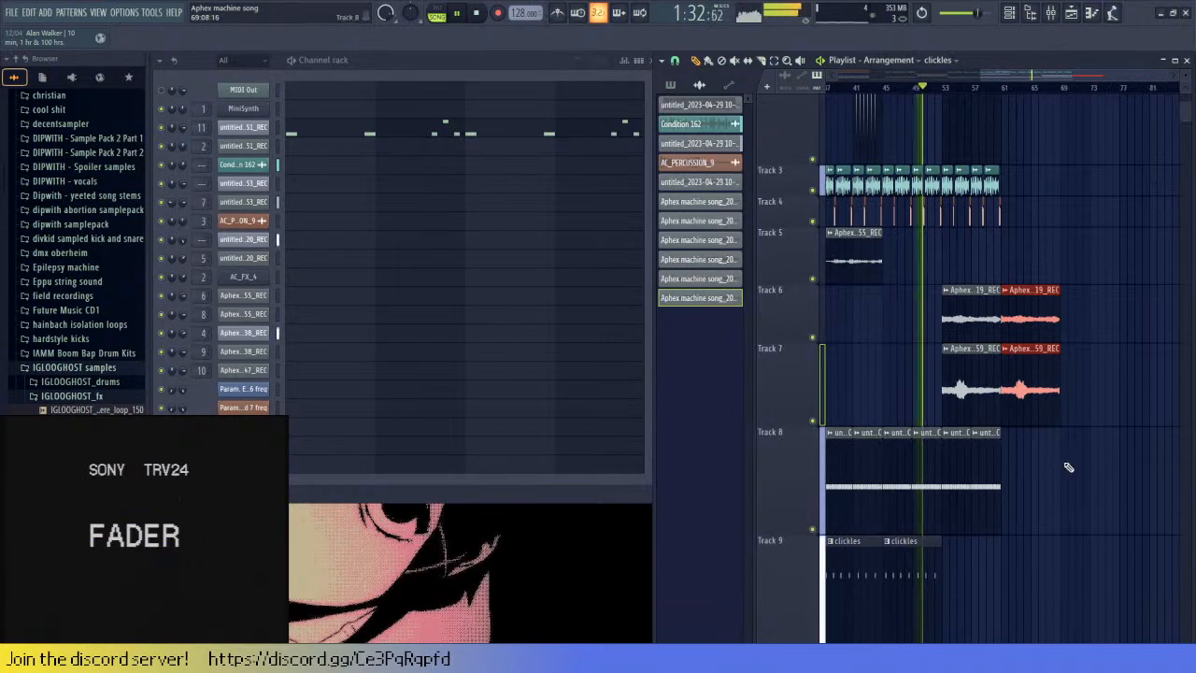
left_click(1108, 355, "ctrl")
left_click_drag(1059, 296, 1003, 284)
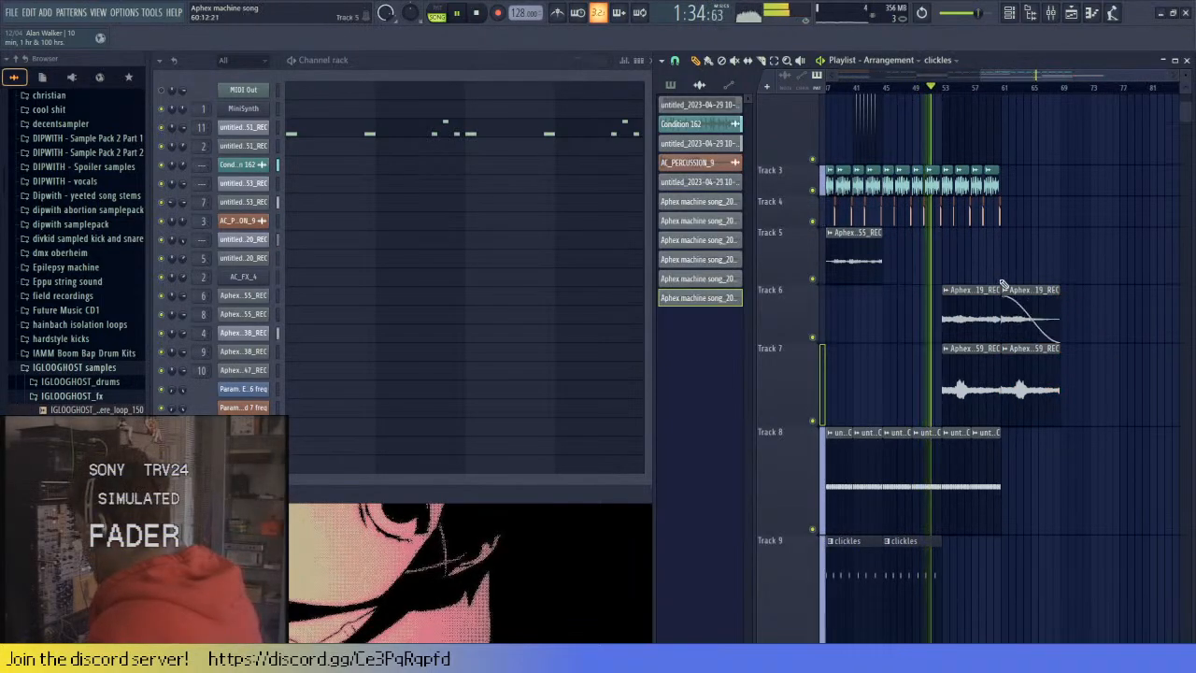
left_click_drag(1058, 355, 1004, 346)
- Place another clip of the 11-08-55 take at bar 61 on Track 5
scroll(1115, 286, "down", 2)
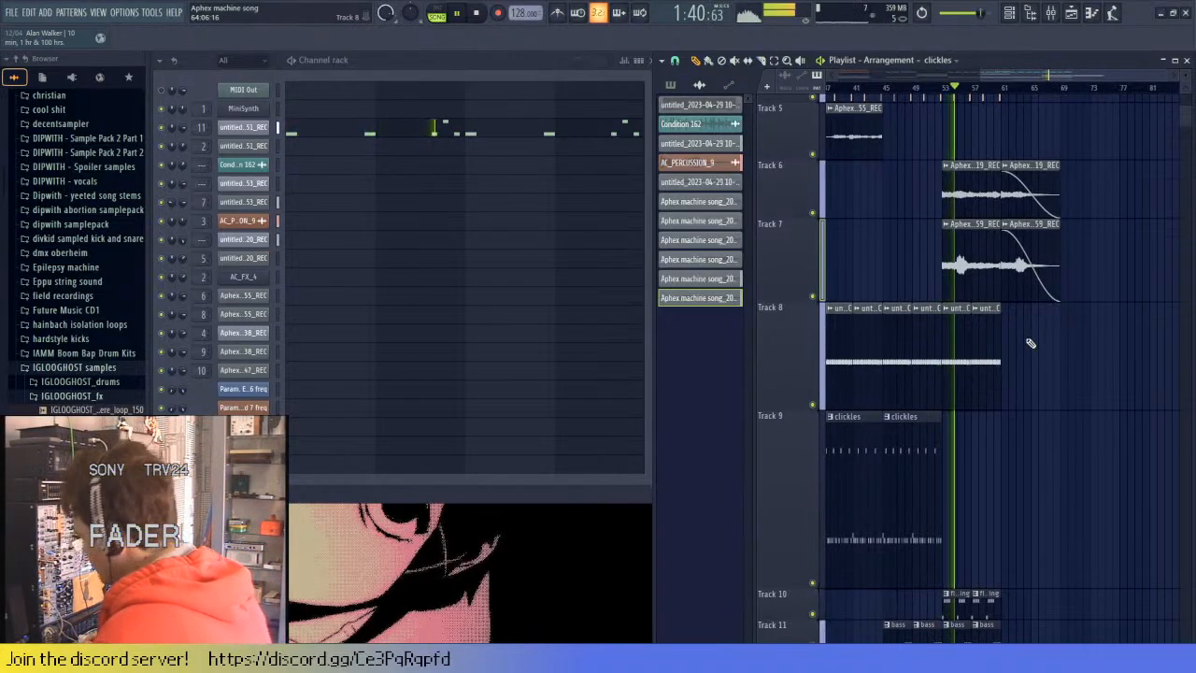
scroll(1018, 229, "up", 1)
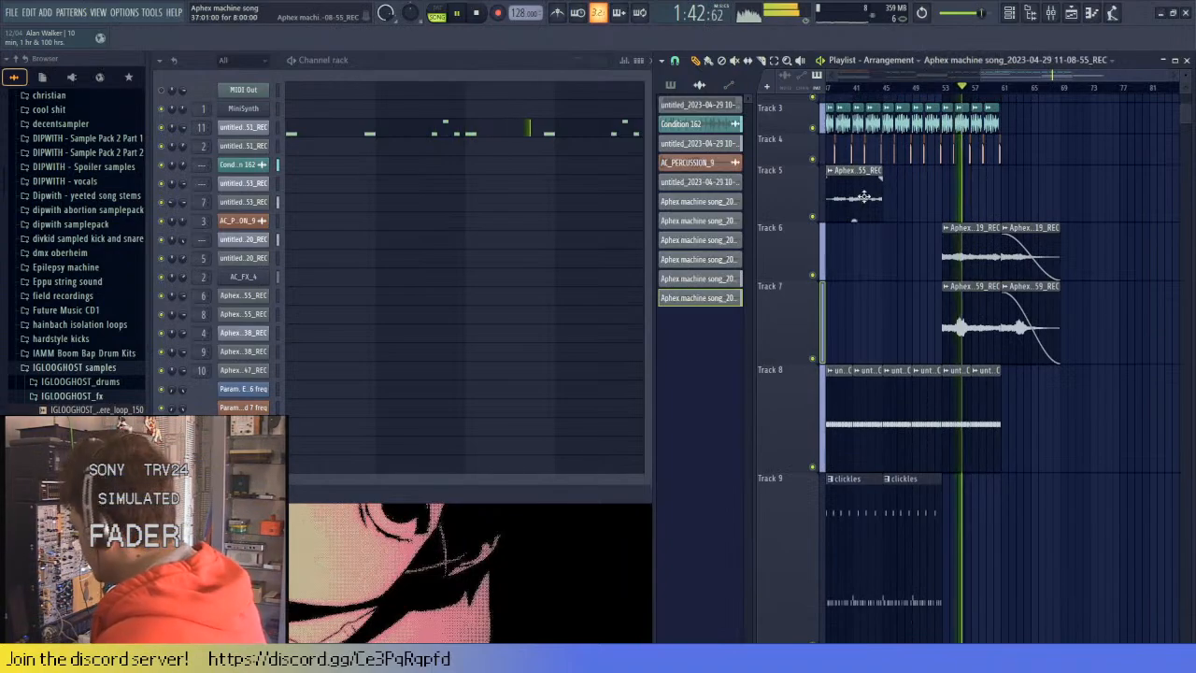
left_click(1019, 197)
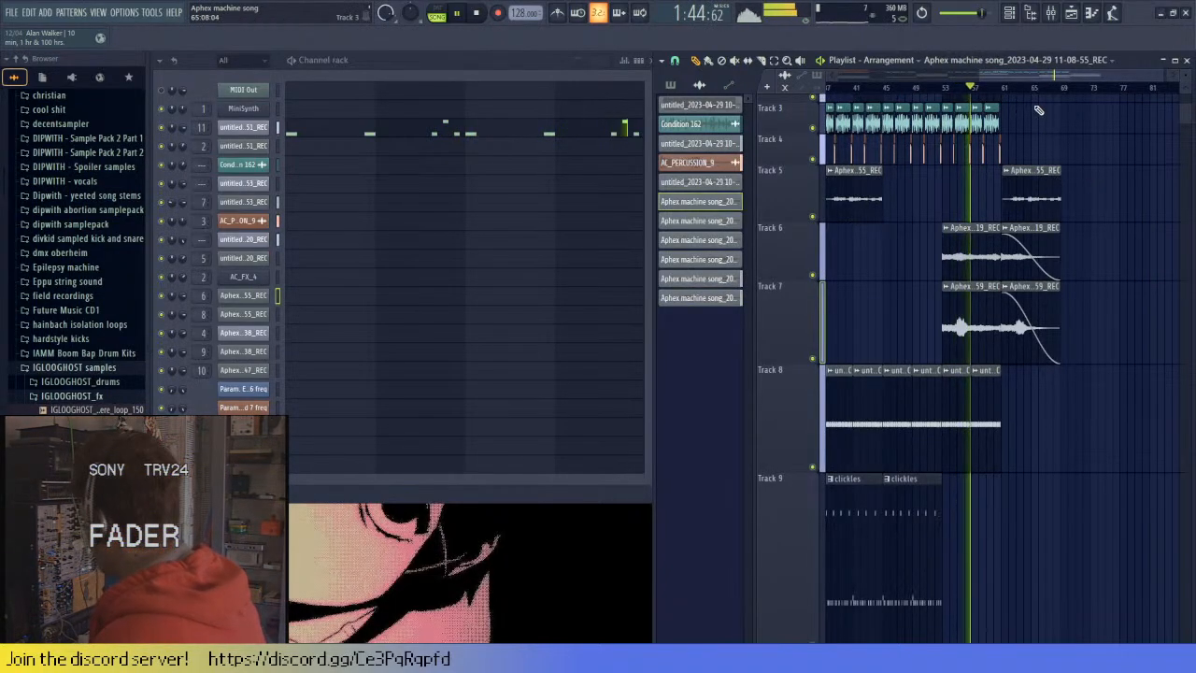
- Listen to the outro up to the end of the clips, then stop playback
scroll(1108, 233, "up", 1)
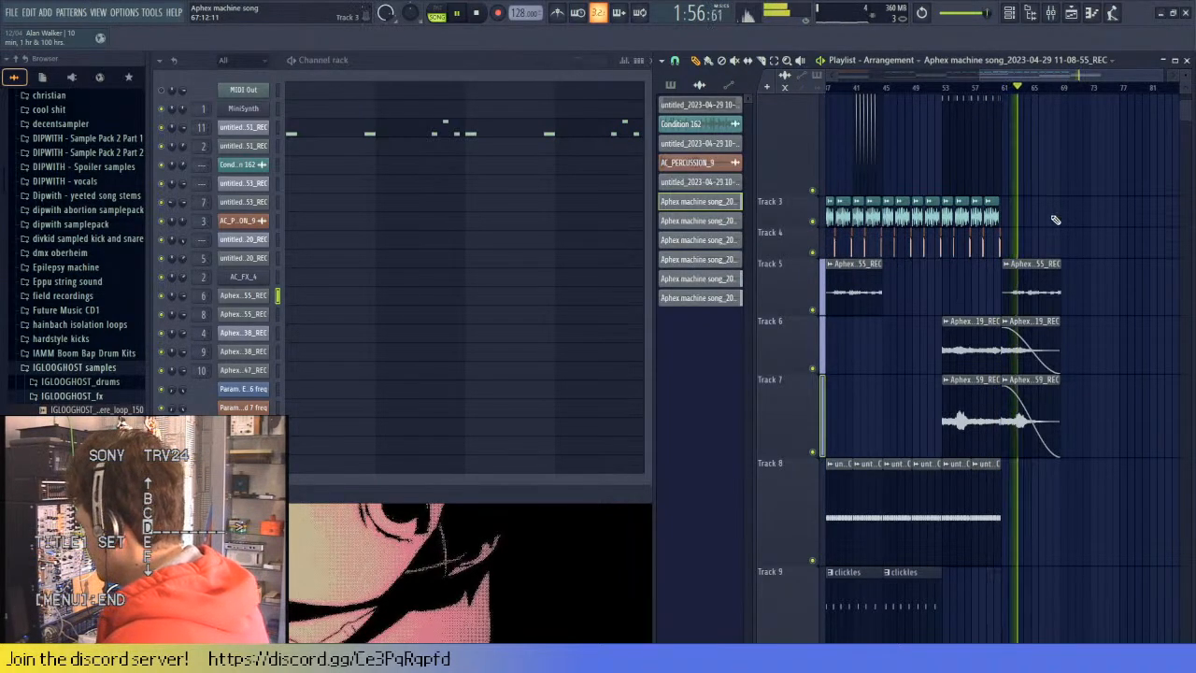
scroll(1063, 224, "up", 4)
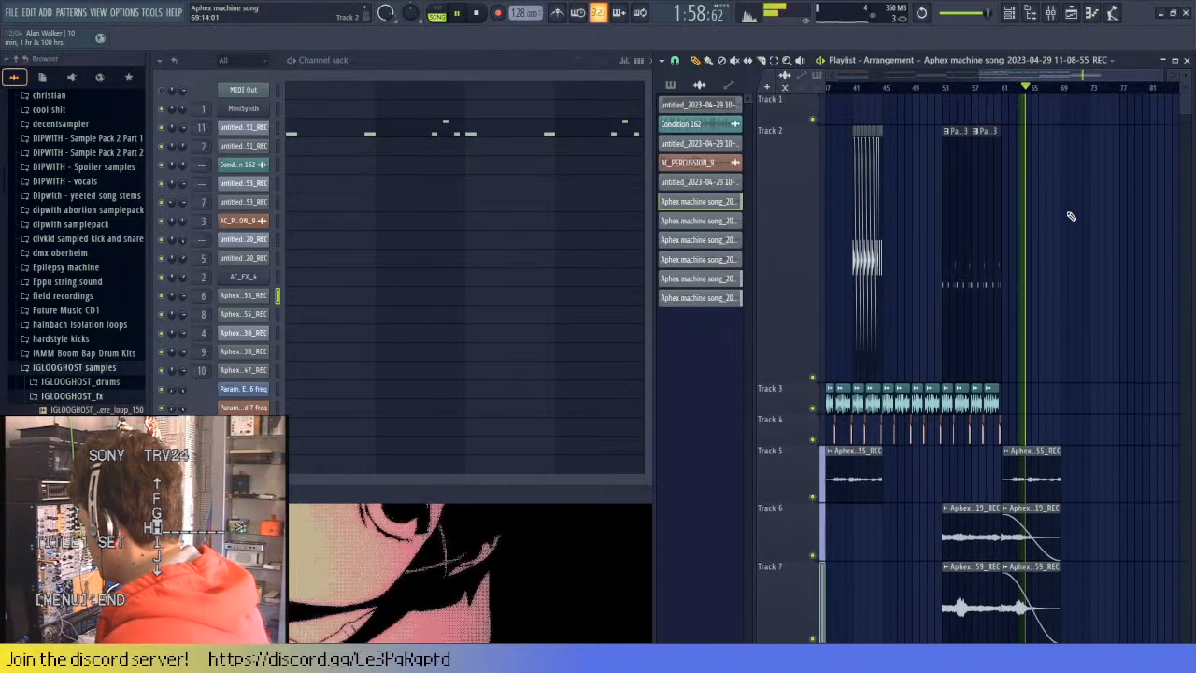
scroll(1028, 241, "down", 3)
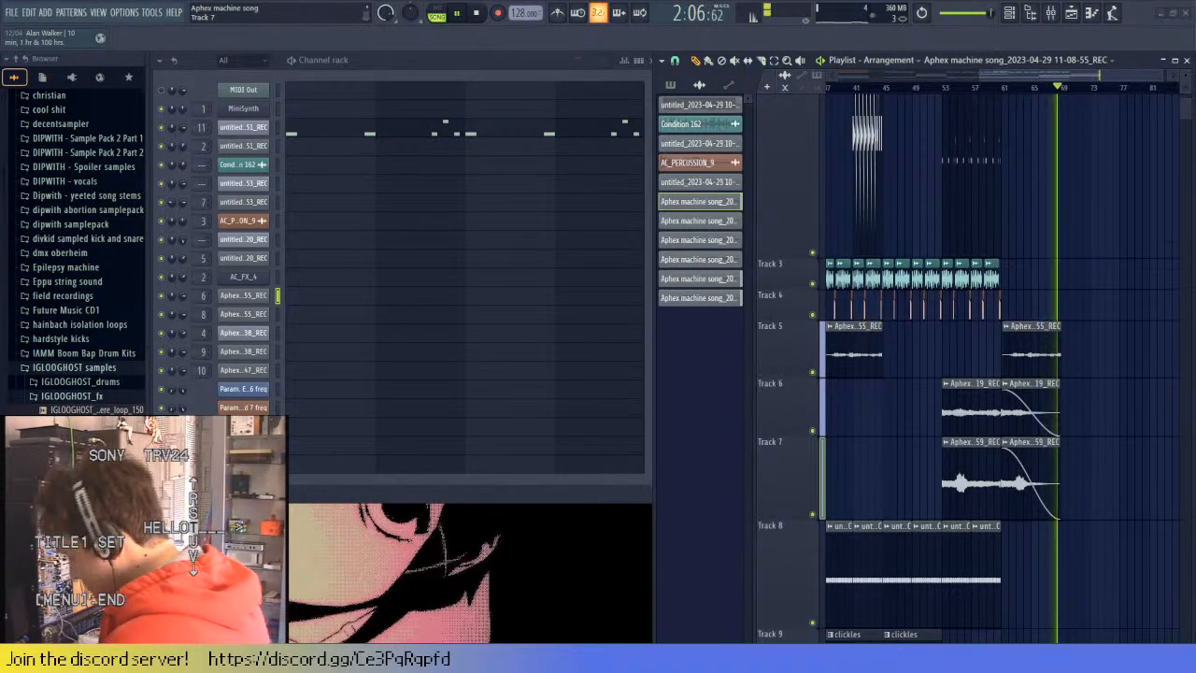
key("space")
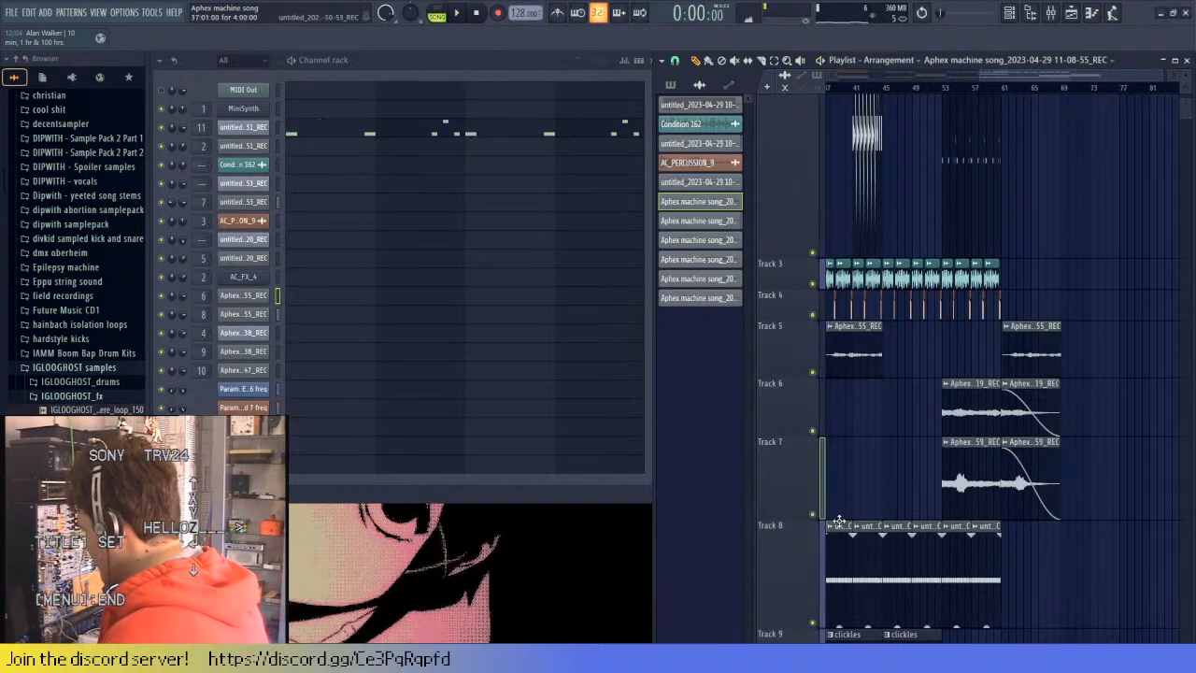